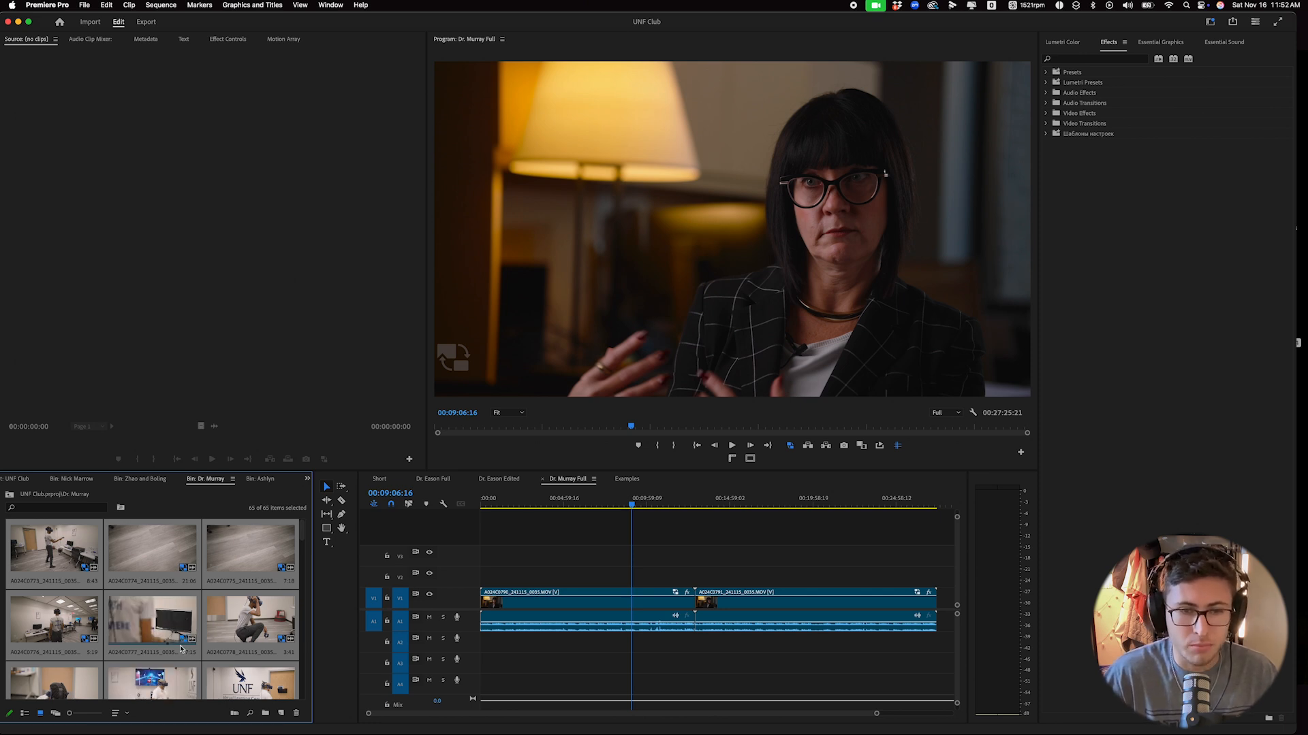
Check the computer's chip and memory specifications in About This Mac, and close the window.
click(558, 563)
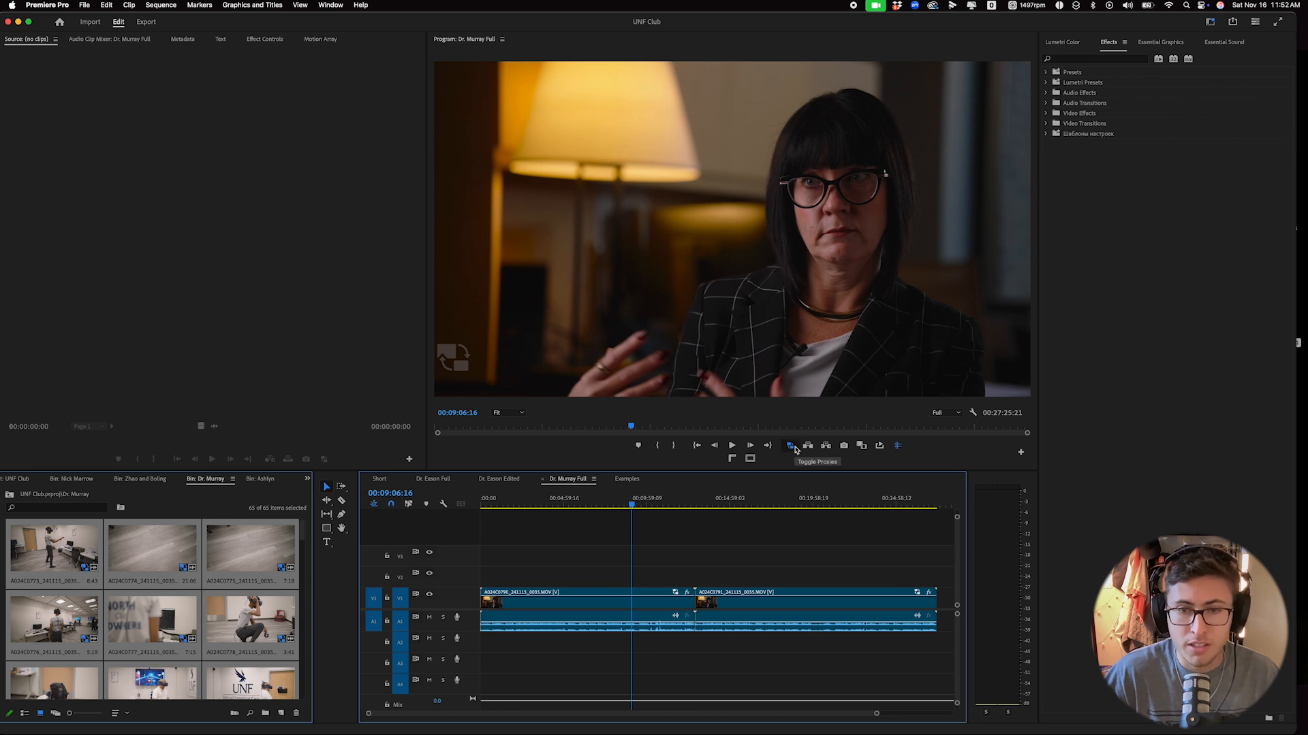
click(12, 5)
click(28, 14)
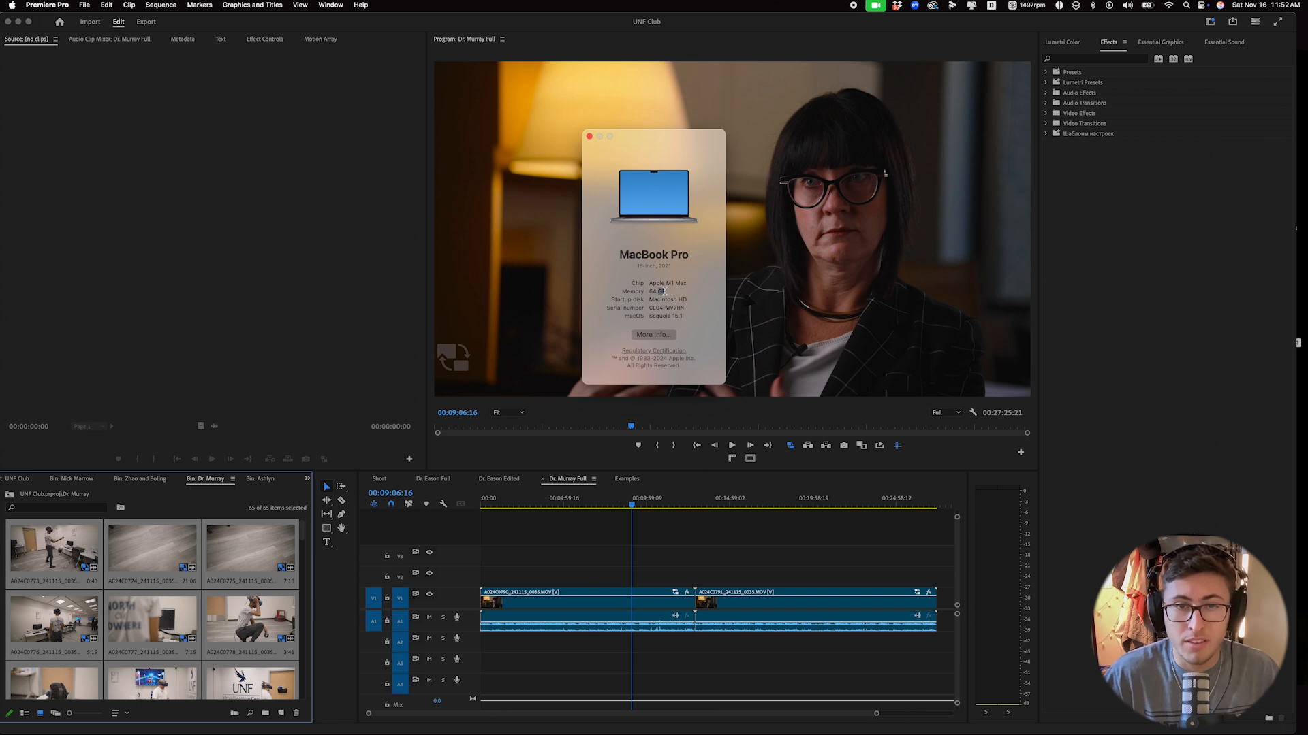
click(589, 137)
Compare scrubbing the full interview sequence with proxies turned off and with proxies turned back on.
click(789, 445)
drag(523, 507, 605, 516)
click(790, 447)
mouse_move(608, 507)
mouse_down()
mouse_move(573, 509)
mouse_move(647, 507)
mouse_move(615, 508)
mouse_move(628, 507)
mouse_up()
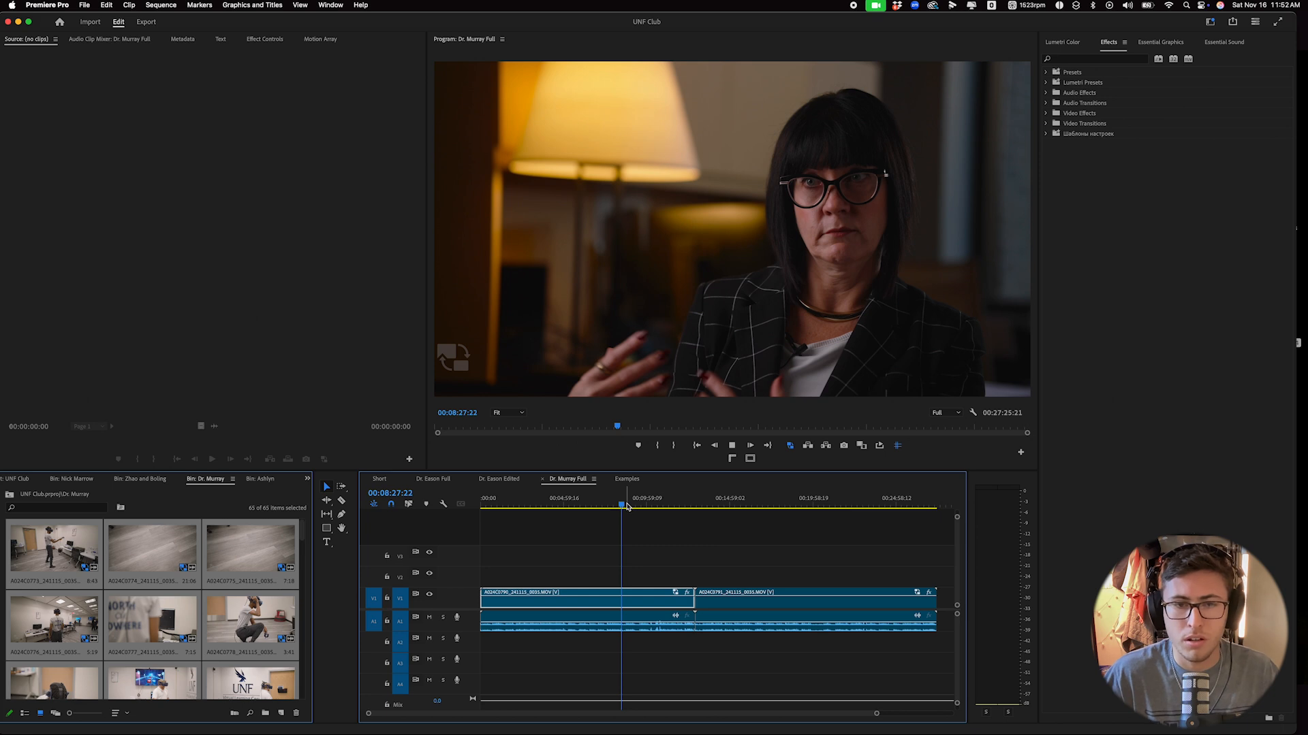
Play the full interview from several points around the seven- and eight-minute marks to check proxy playback.
key(space)
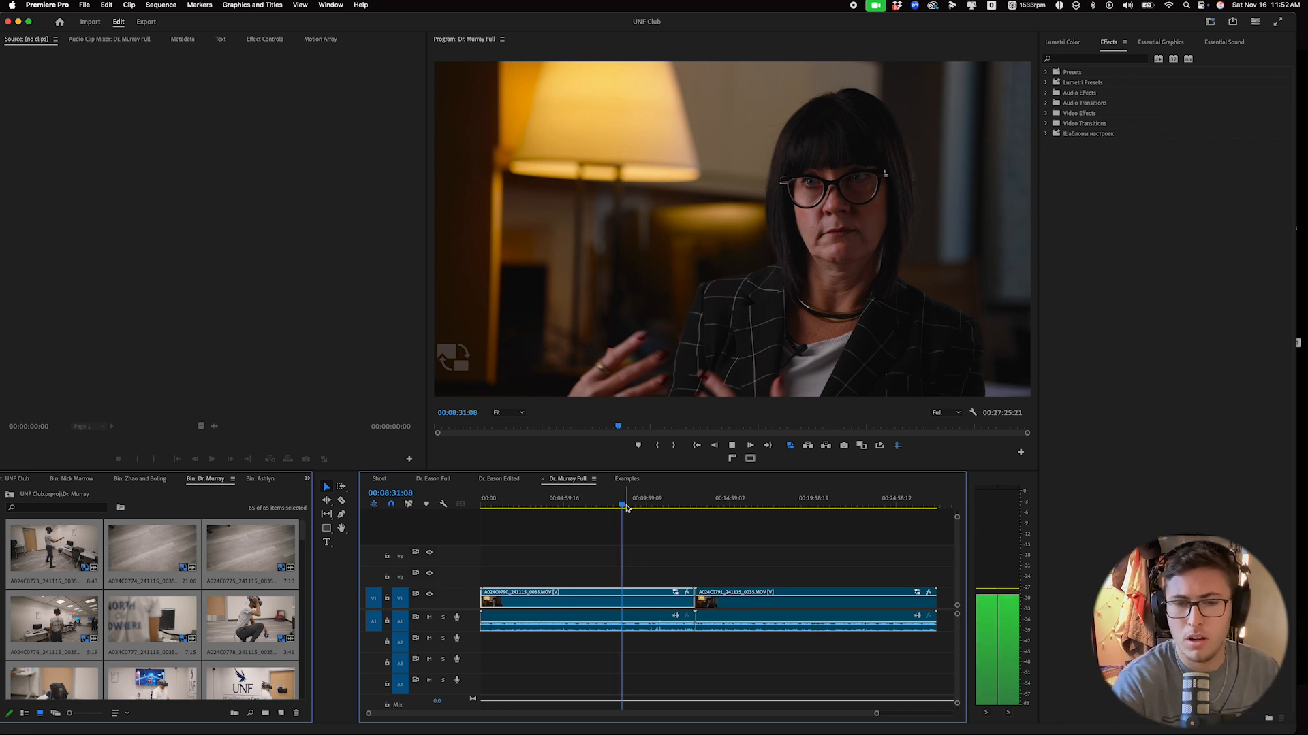
key(space)
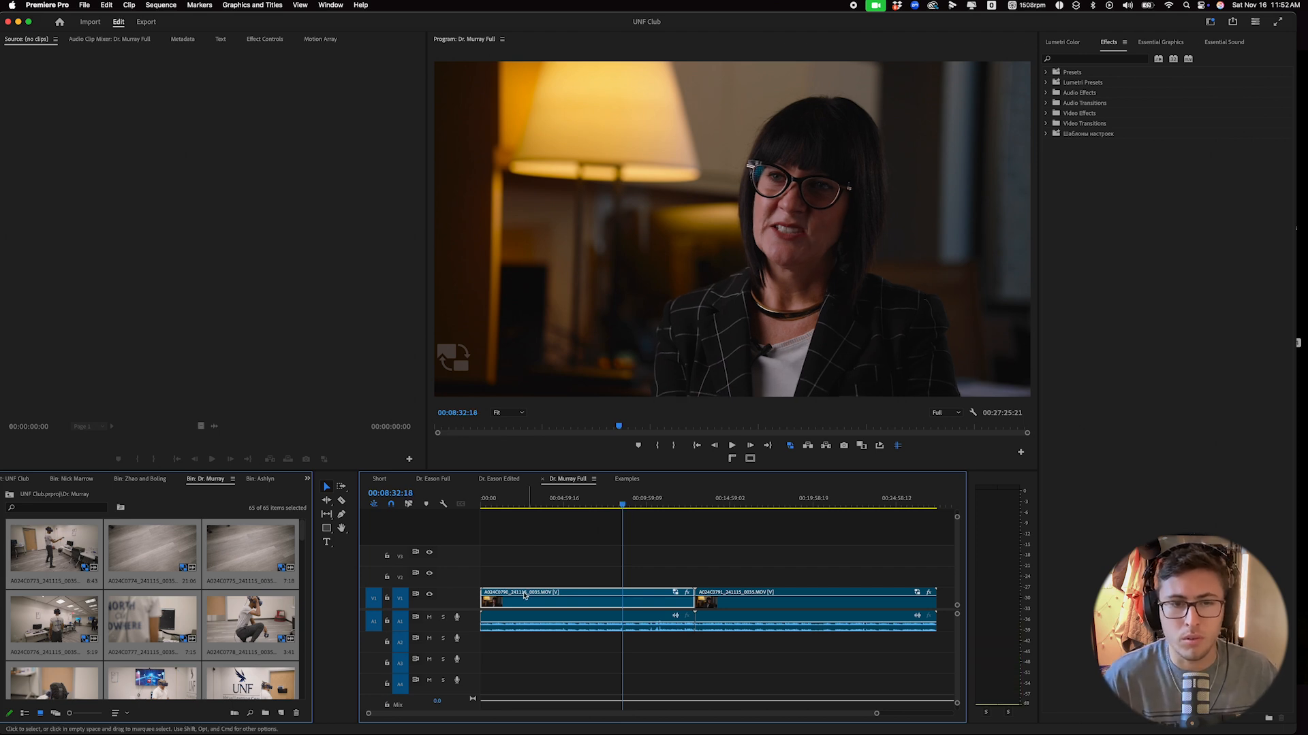
click(608, 512)
key(space)
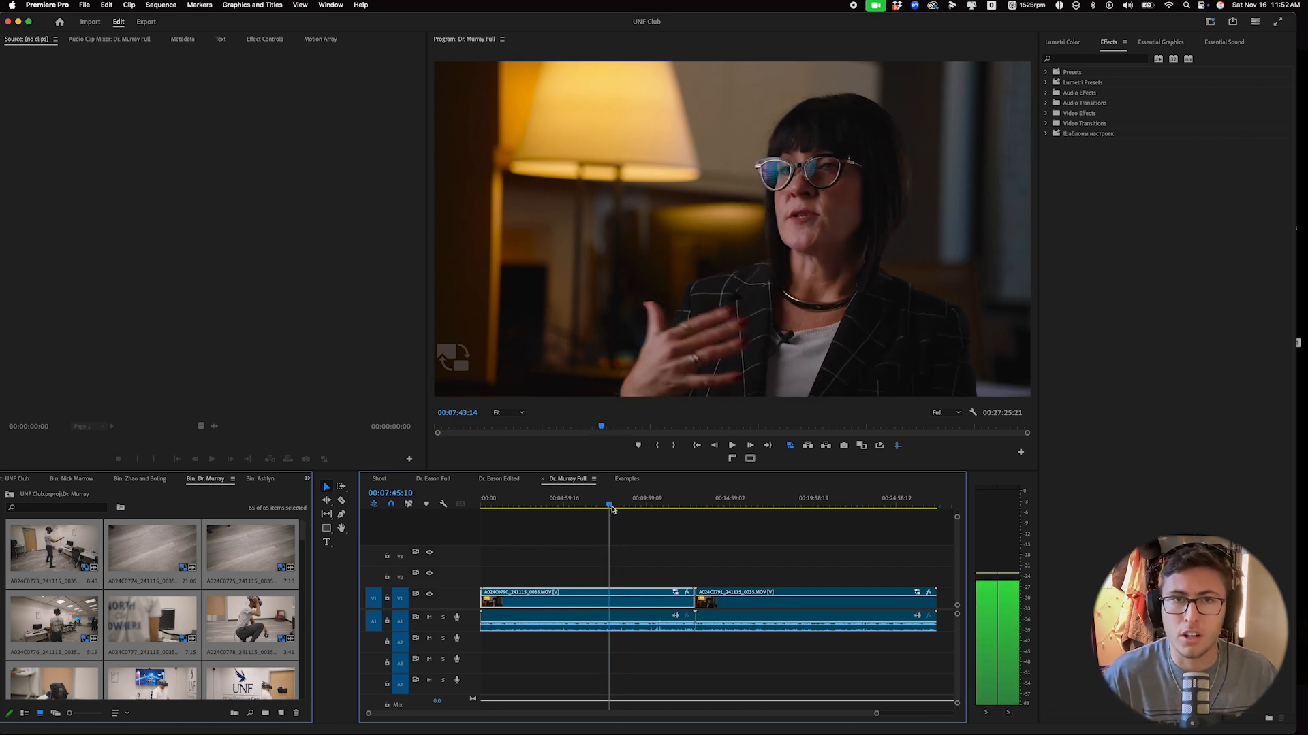
click(600, 511)
key(space)
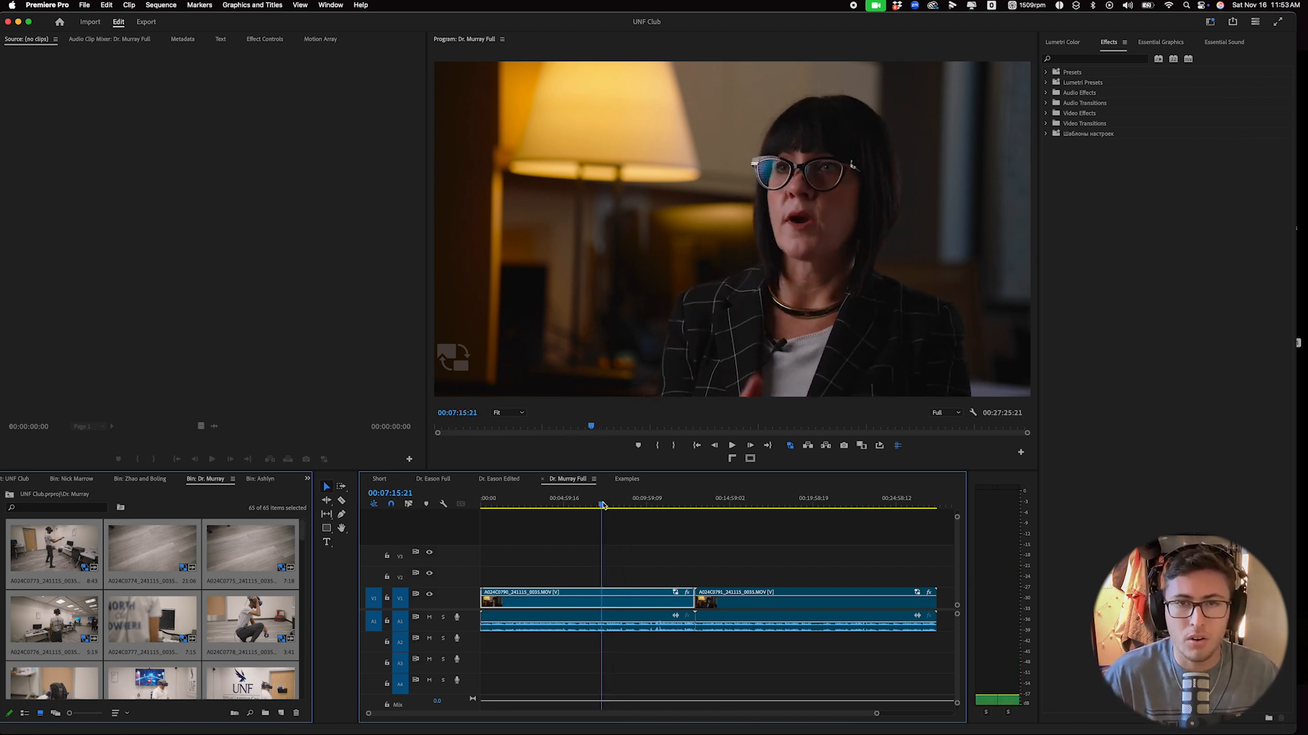
click(606, 513)
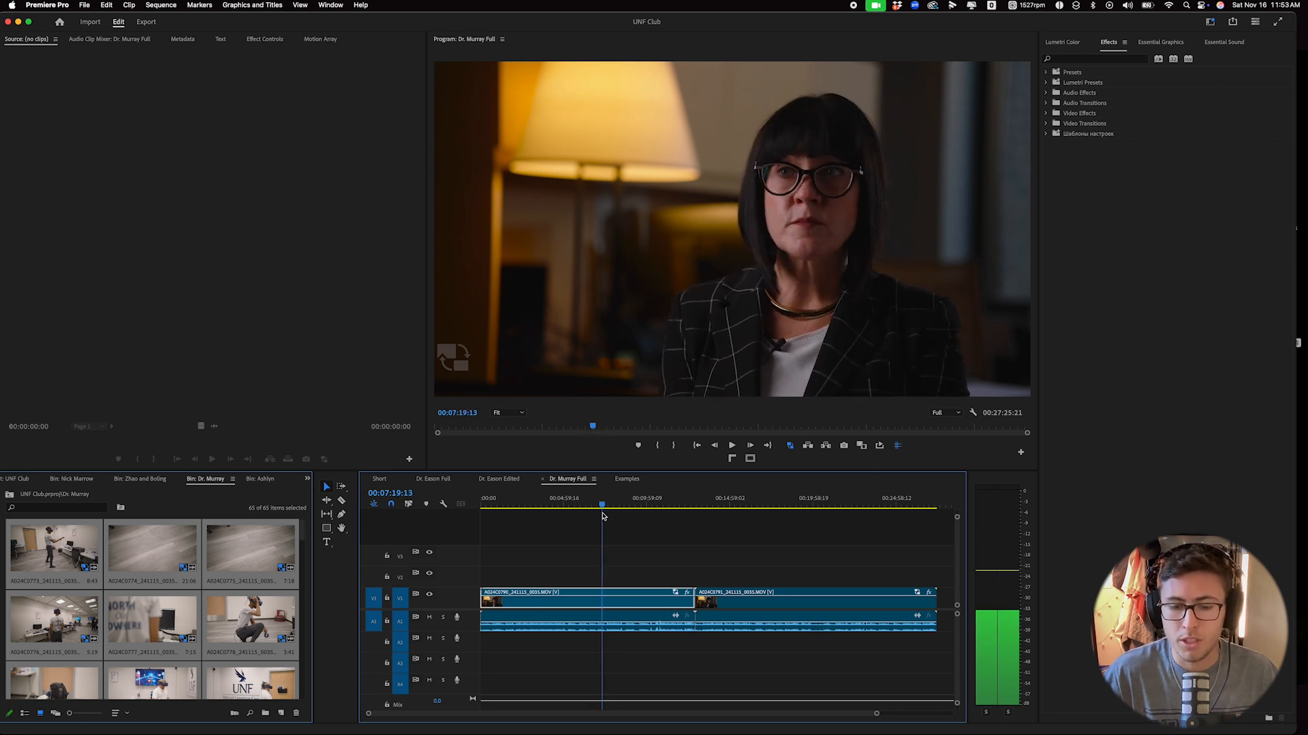
mouse_move(607, 514)
mouse_down()
mouse_move(595, 516)
mouse_move(608, 512)
mouse_up()
key(space)
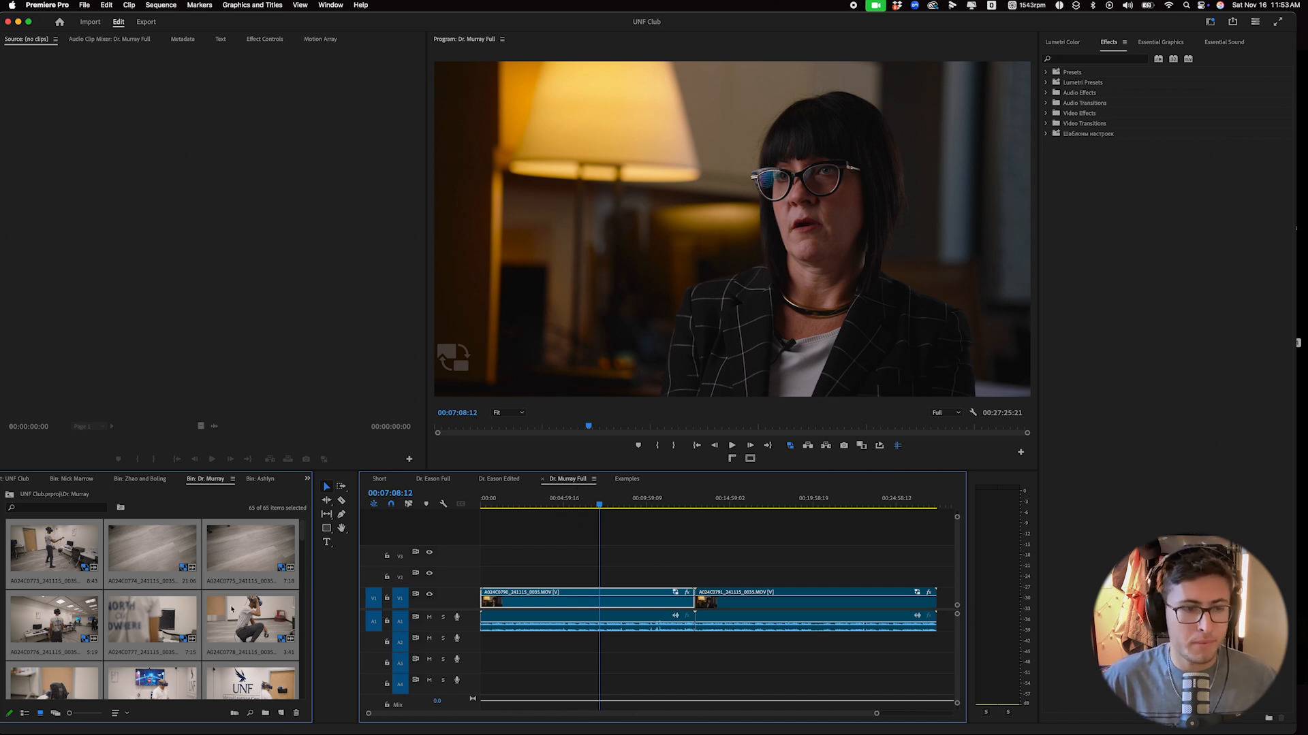
Browse the interview bin's footage down to the interview clips, and select the second interview clip in the timeline.
scroll(235, 611, down, 5)
scroll(236, 610, down, 2)
drag(305, 588, 304, 567)
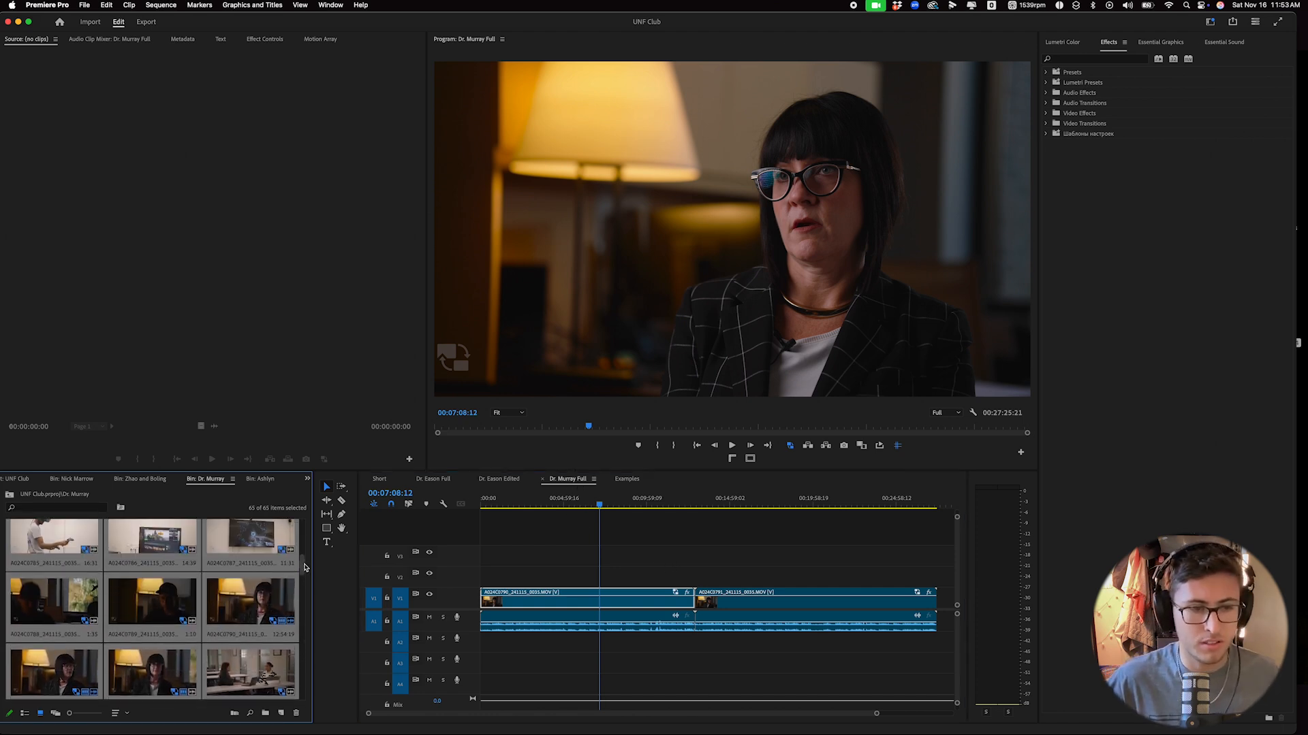
click(247, 649)
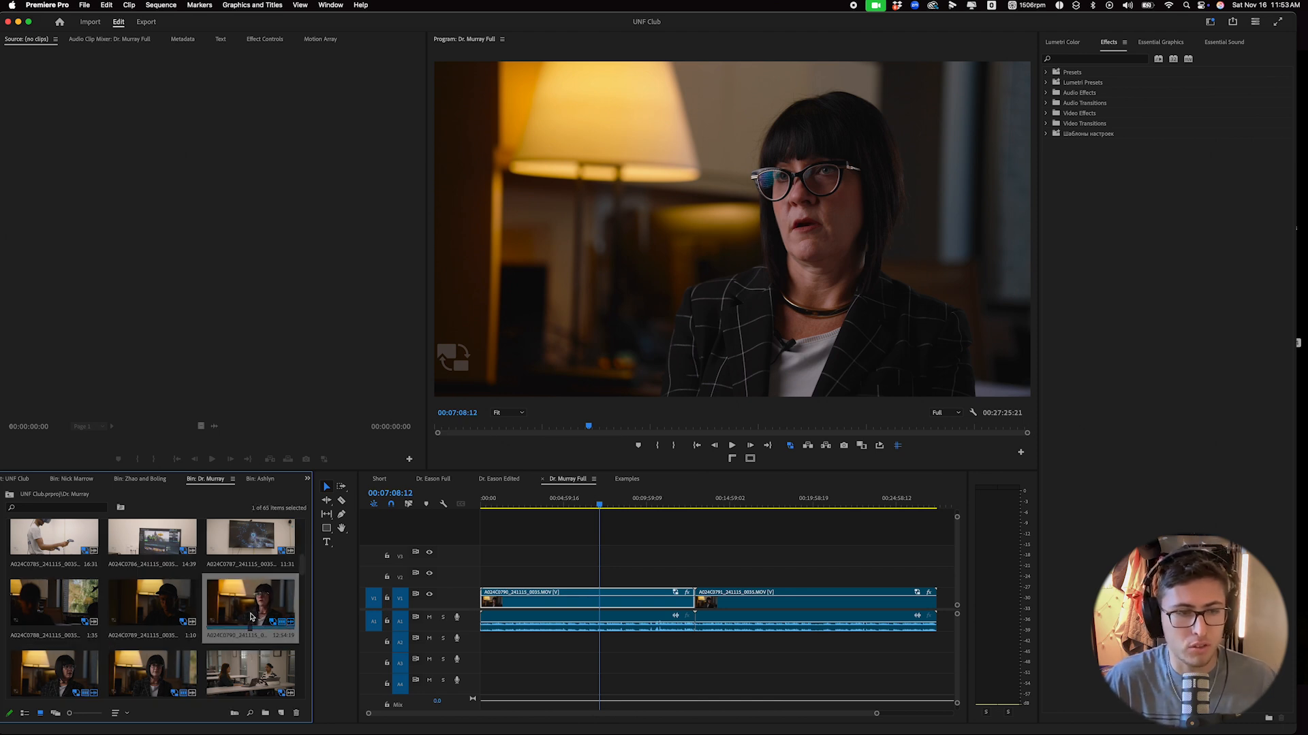
click(63, 659)
click(779, 610)
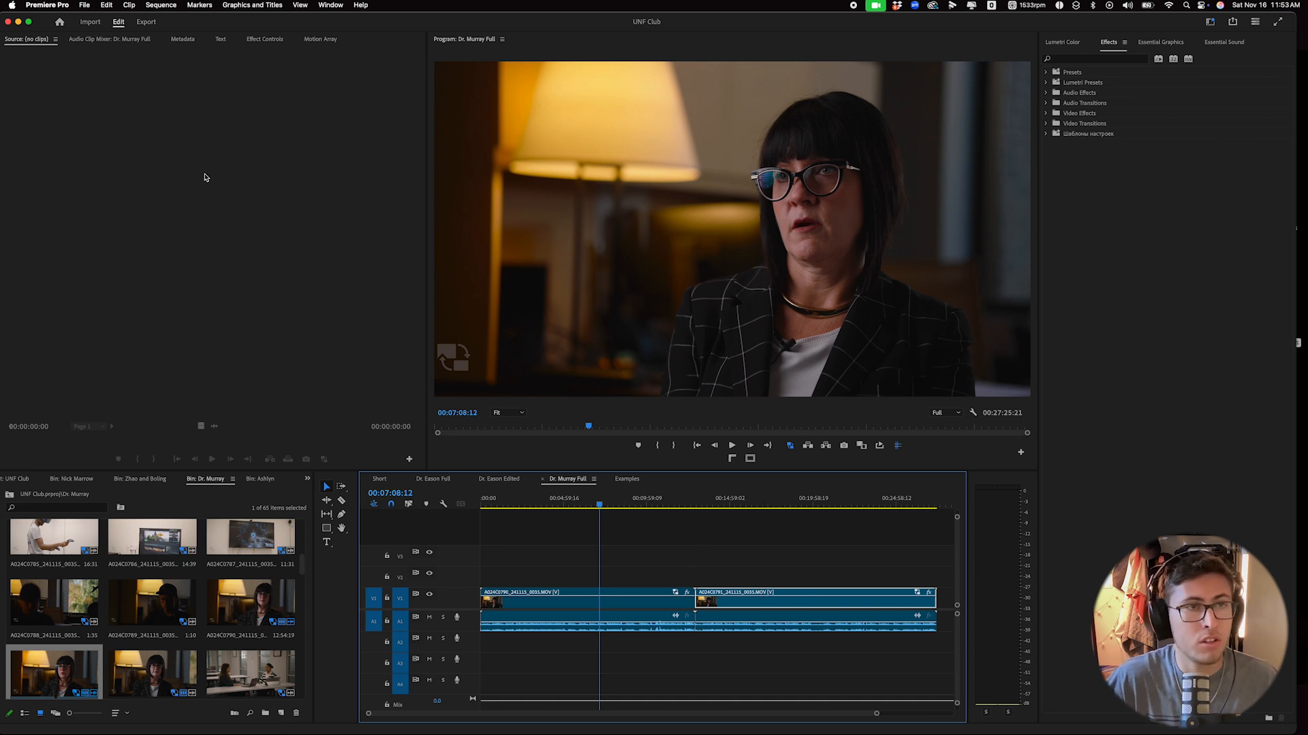
Display the transcript of the full interview sequence.
click(220, 39)
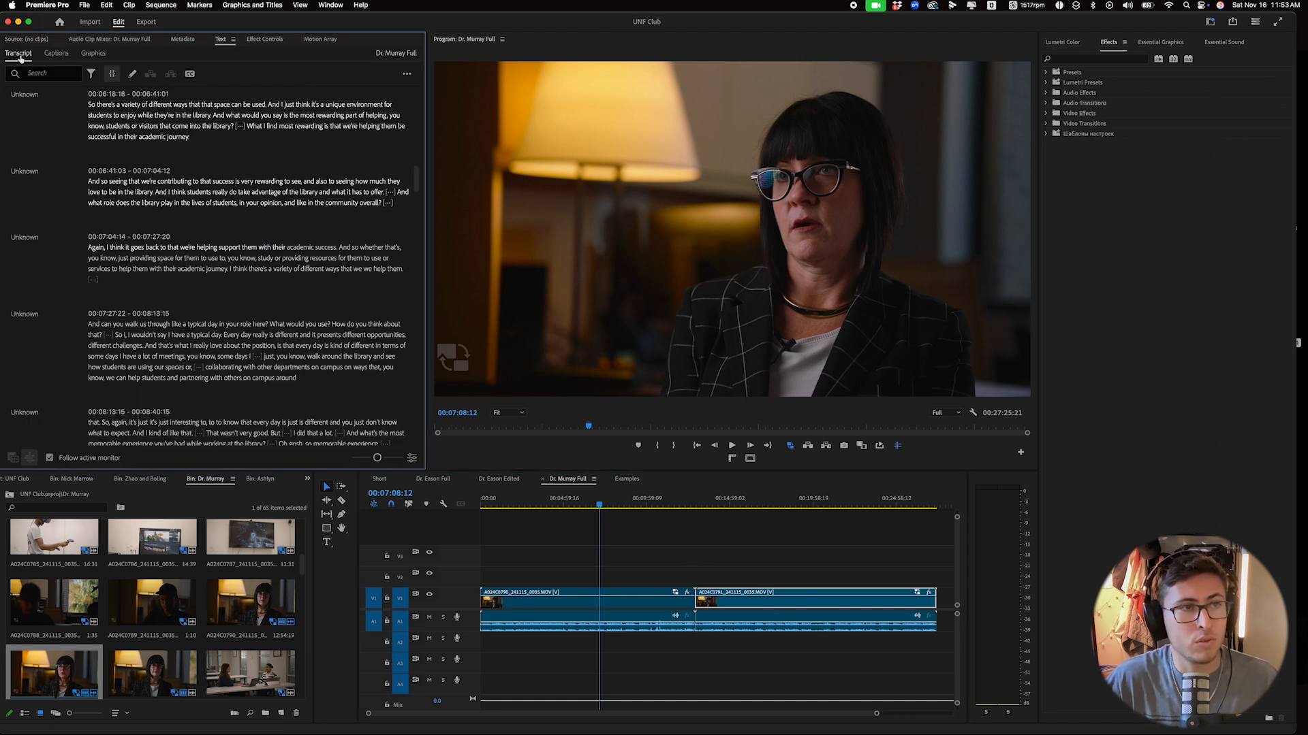
click(56, 53)
click(19, 53)
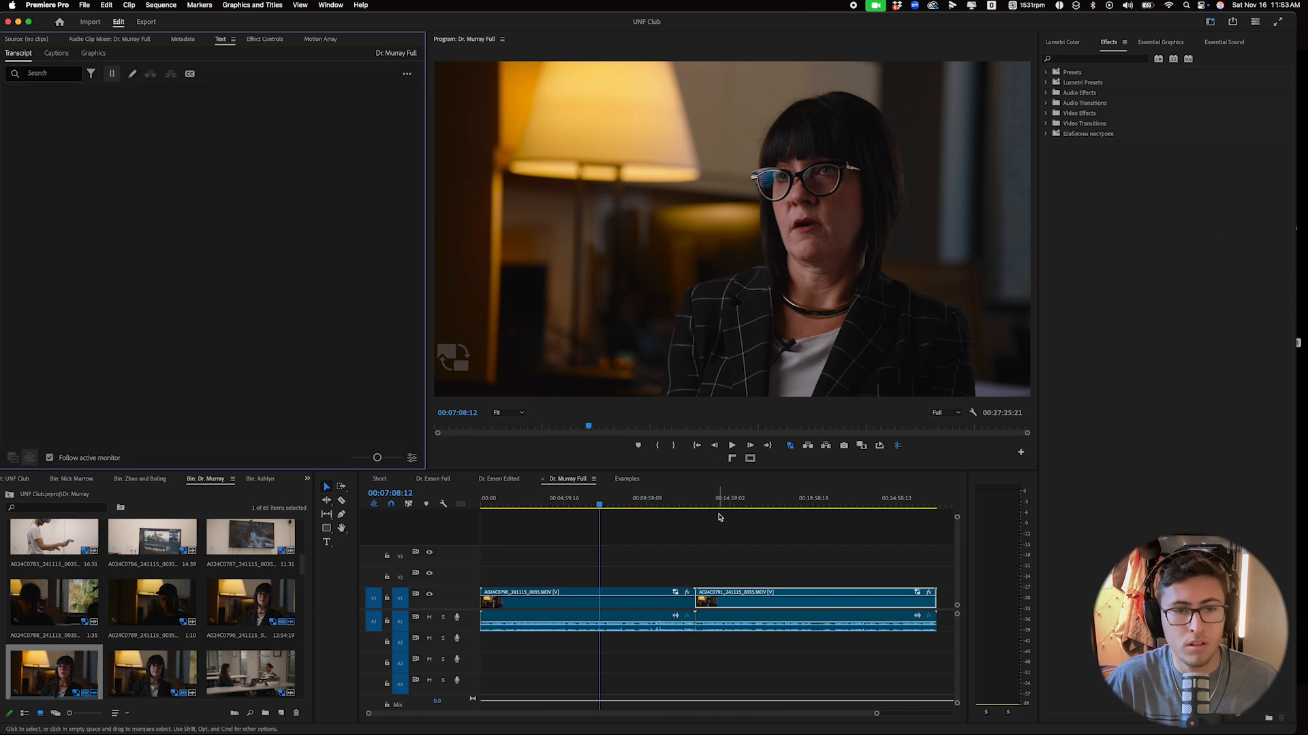
Check the transcripts of the other edited interview sequence and the Examples sequence, and return to the full interview sequence.
click(510, 481)
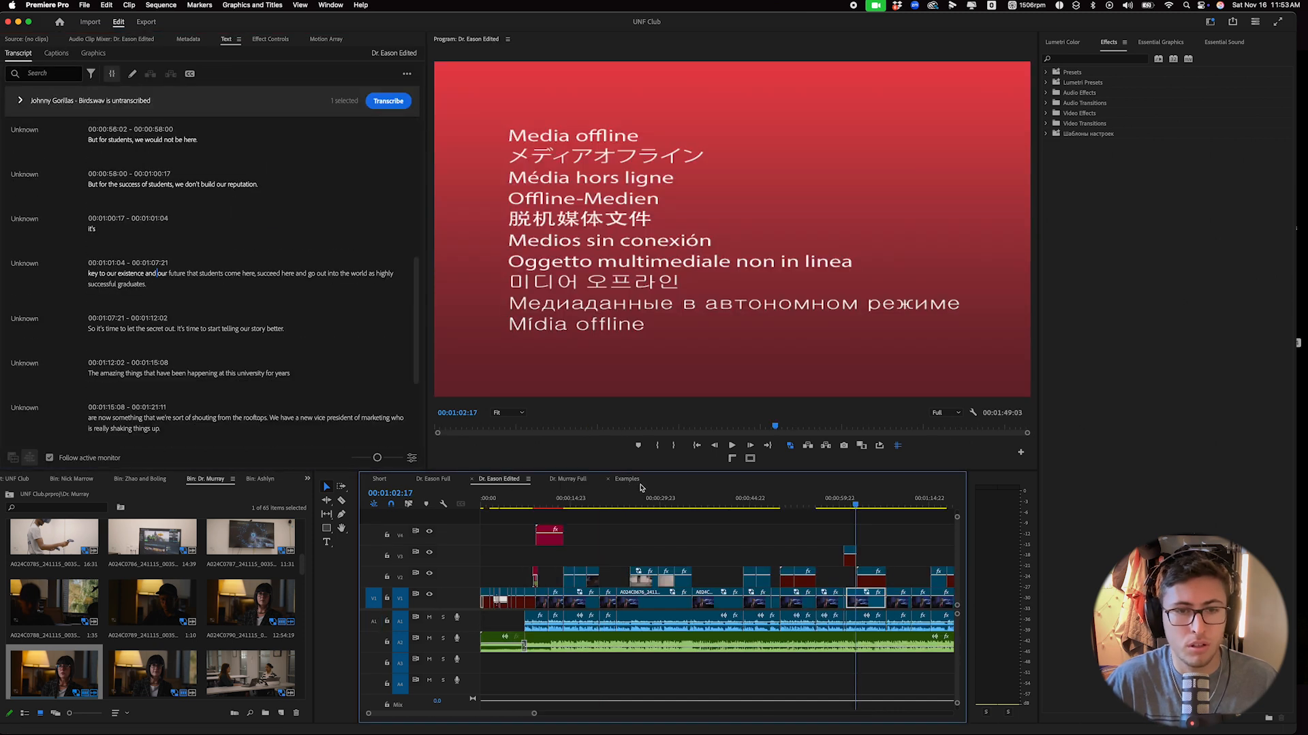
click(639, 485)
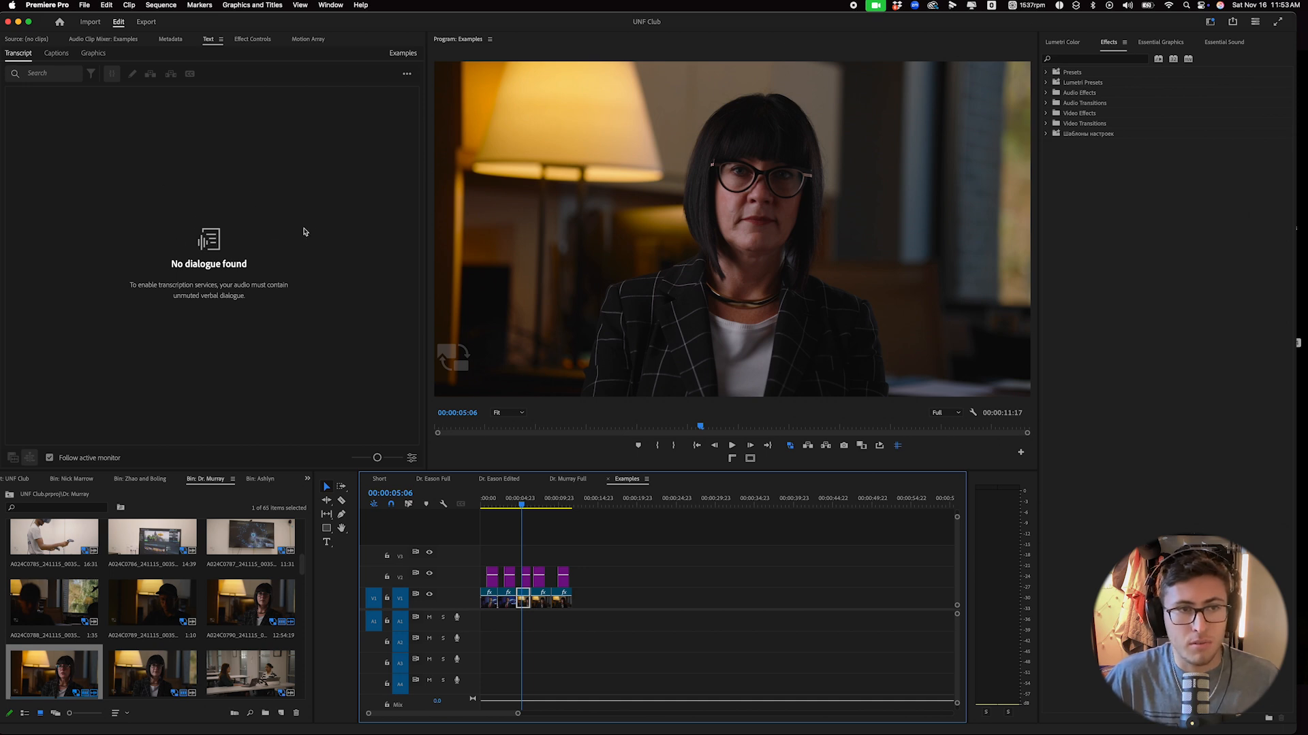
click(201, 204)
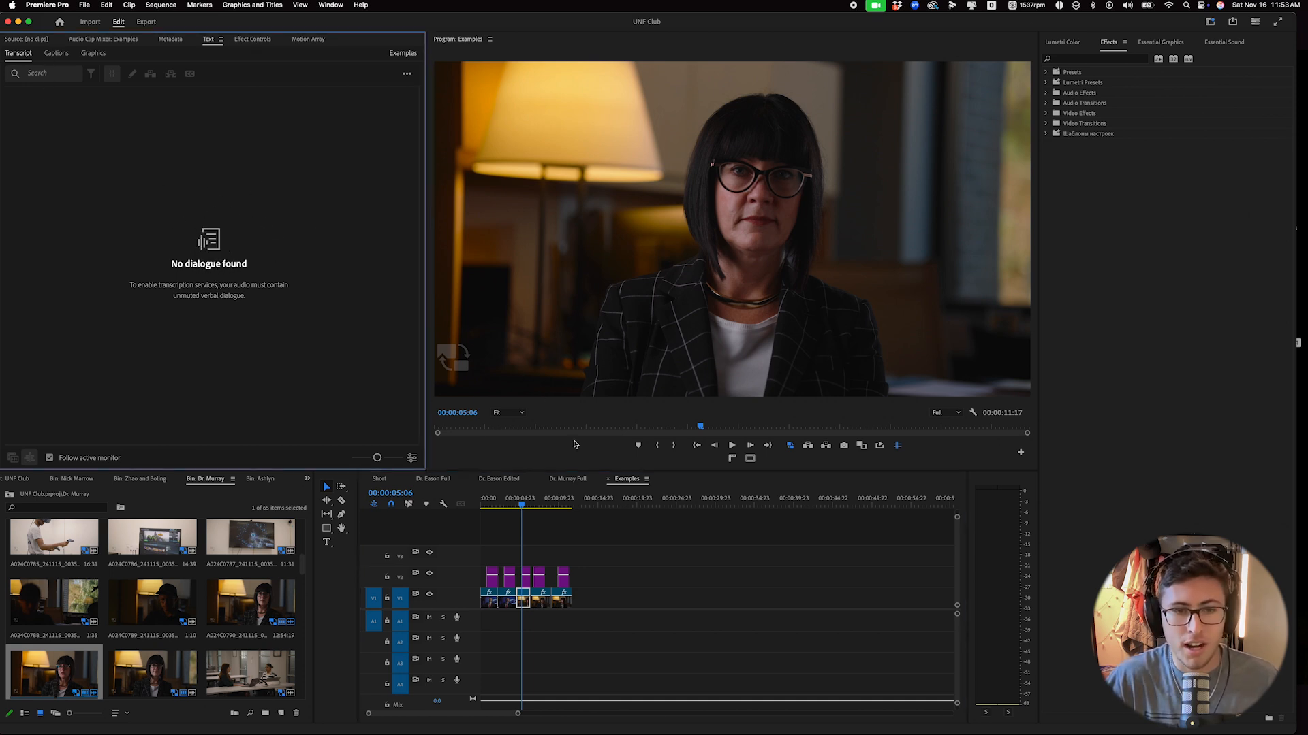
click(572, 479)
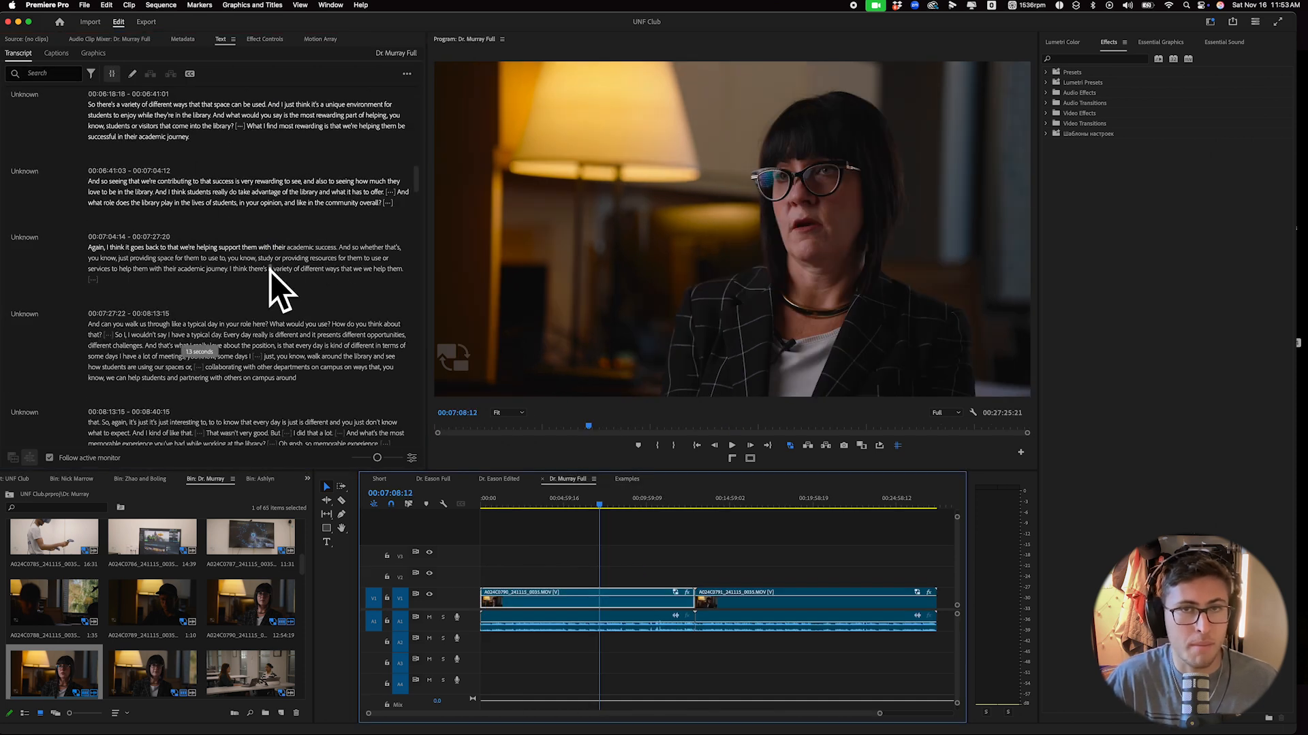
Shrink the editing window to uncover the desktop, and export the full interview transcript as a text file to the Desktop folder.
drag(1294, 15, 801, 66)
click(409, 129)
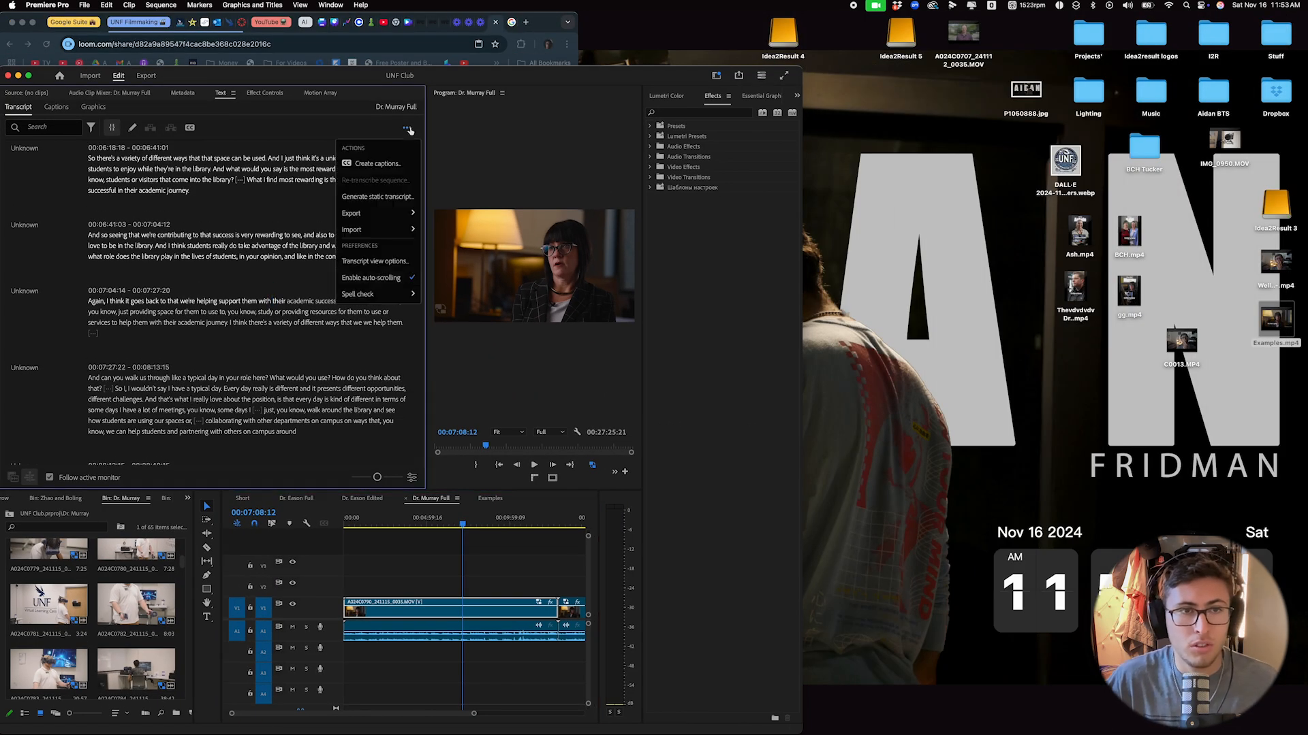
mouse_move(361, 213)
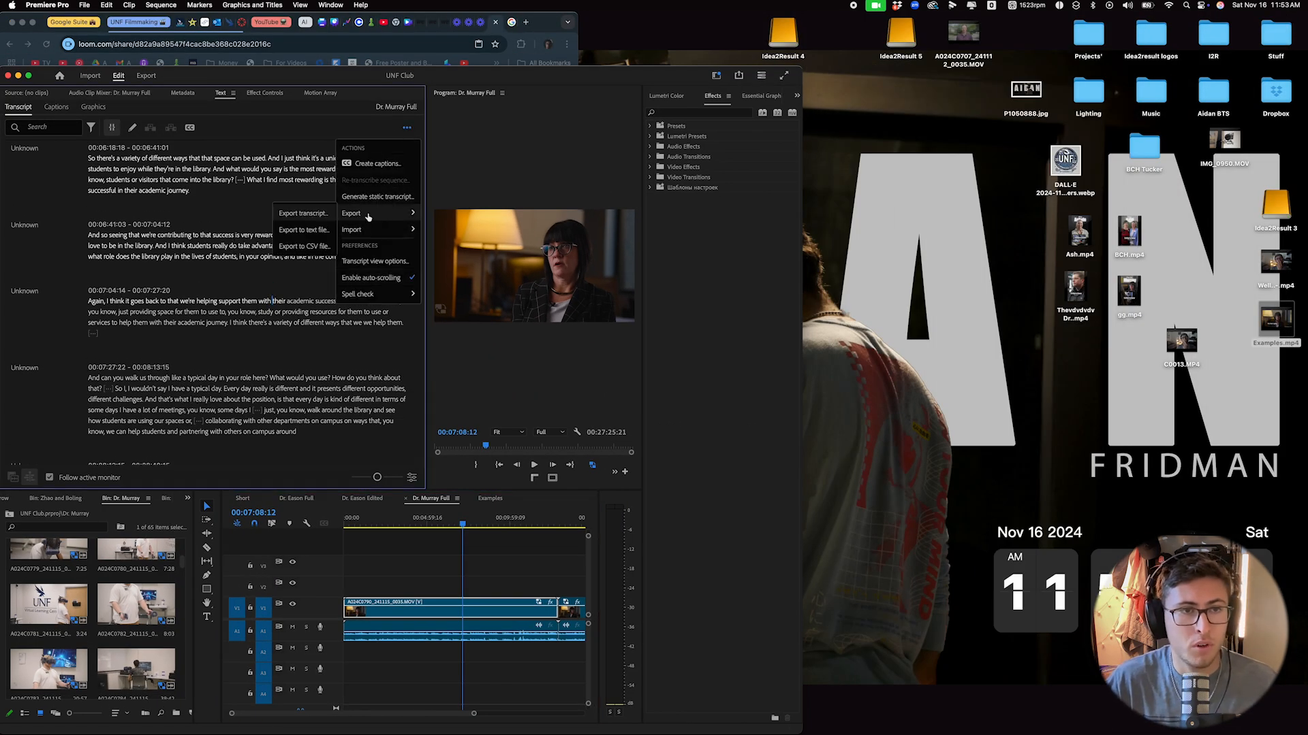
click(304, 230)
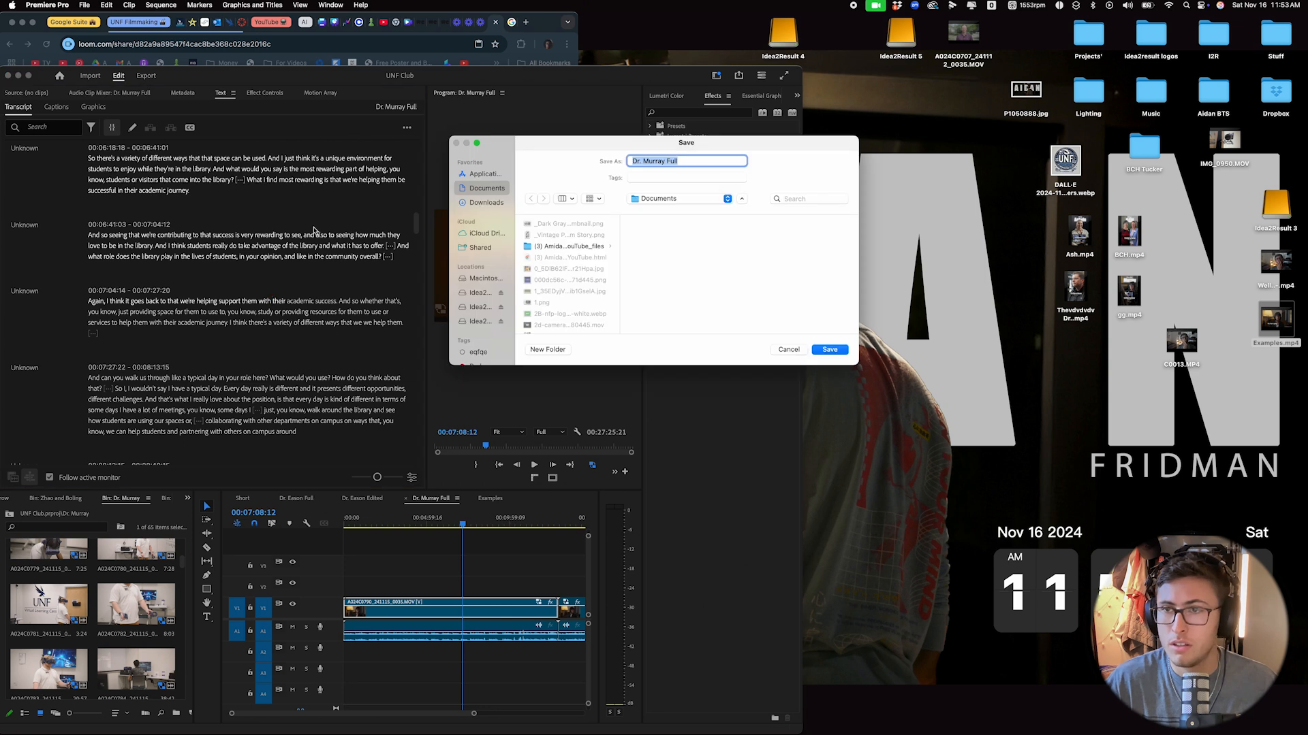
click(676, 200)
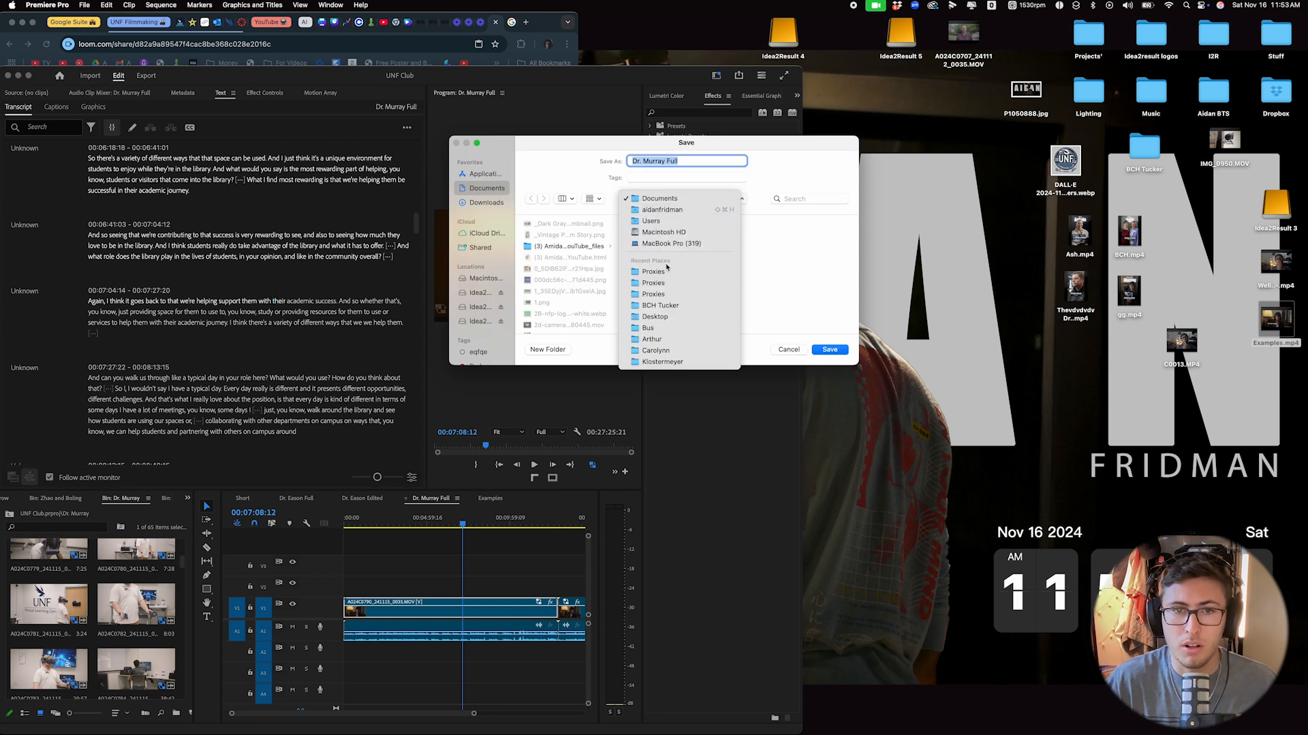
click(667, 317)
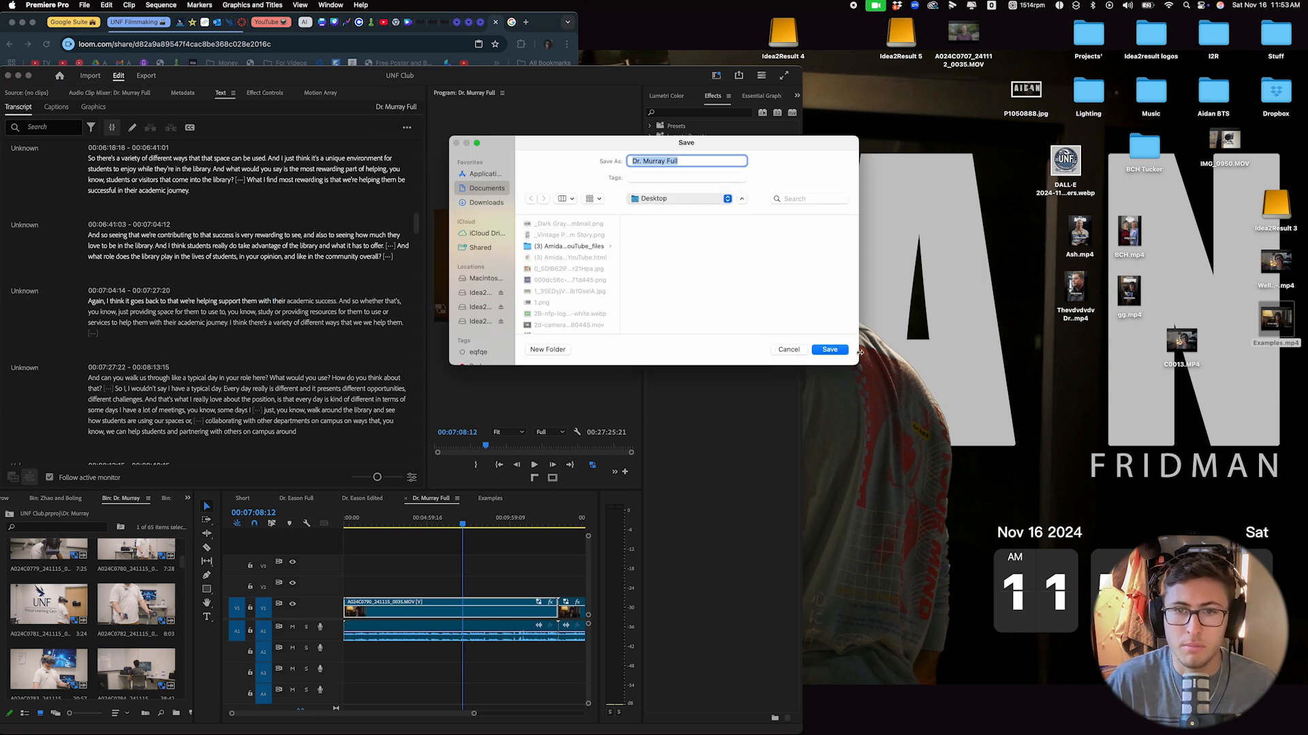
click(833, 351)
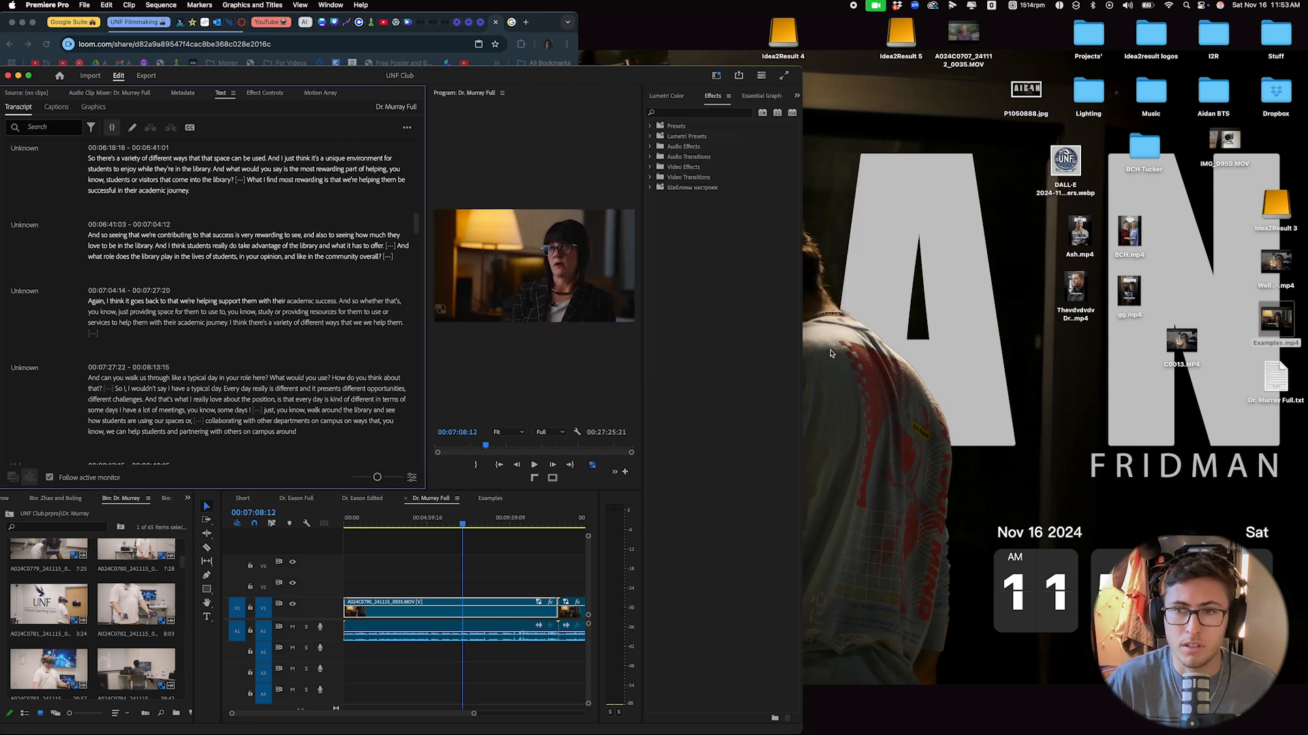
Tidy the desktop by setting the exported text file apart, filing the loose videos in the BTS folder and moving the DALL-E image.
click(1271, 378)
drag(1271, 380, 965, 340)
drag(1038, 229, 1275, 367)
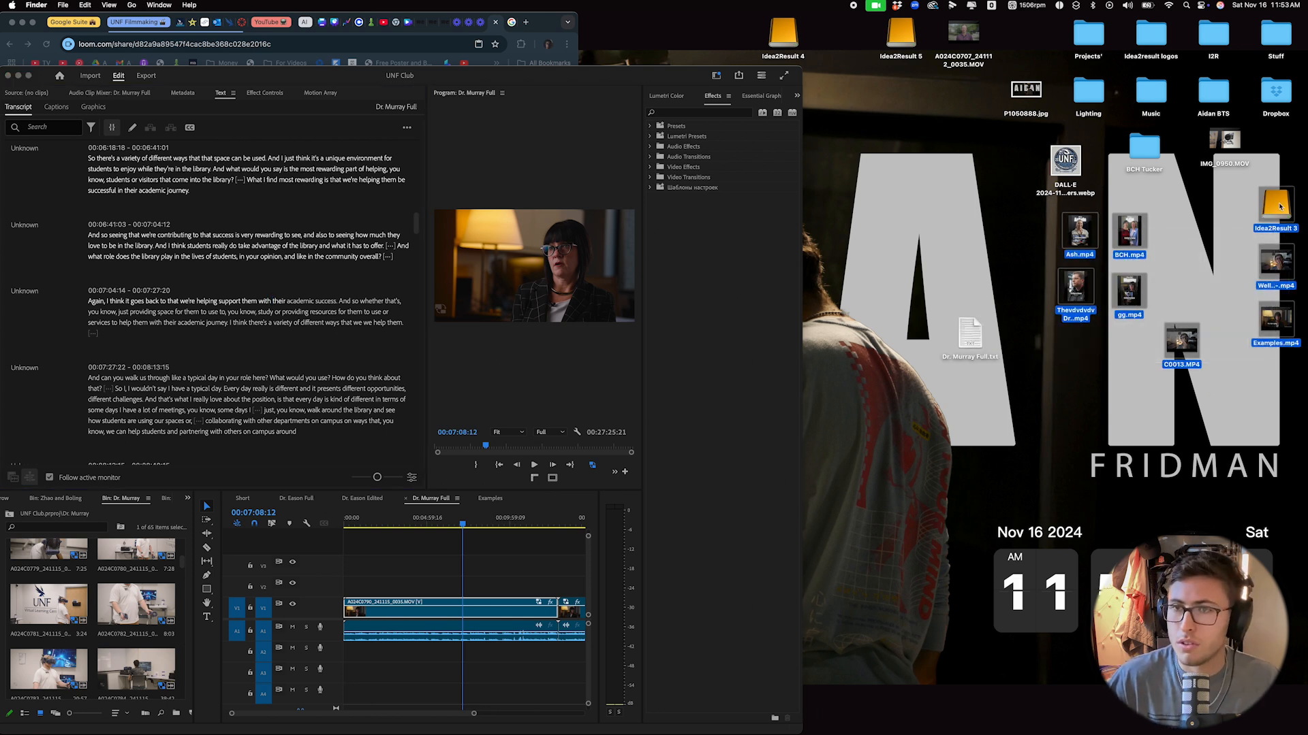
super+click(1226, 140)
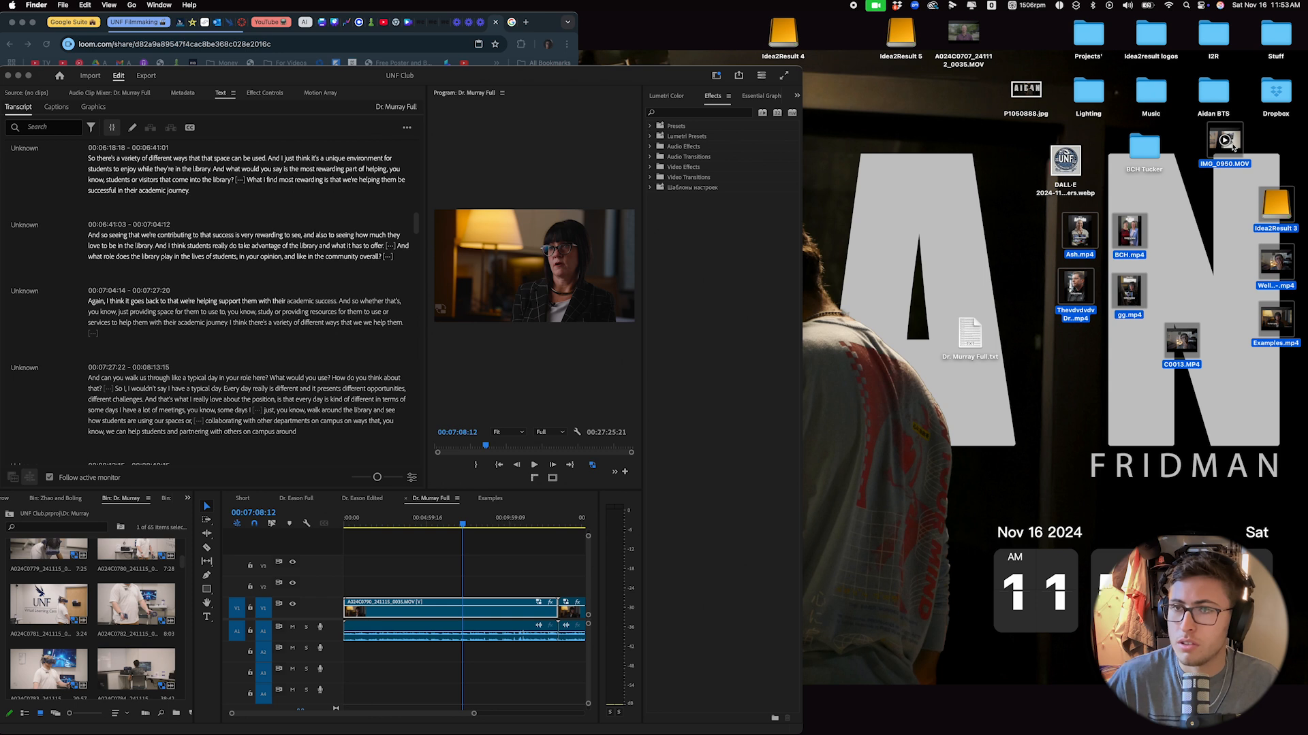
super+click(1278, 210)
drag(1230, 151, 1209, 70)
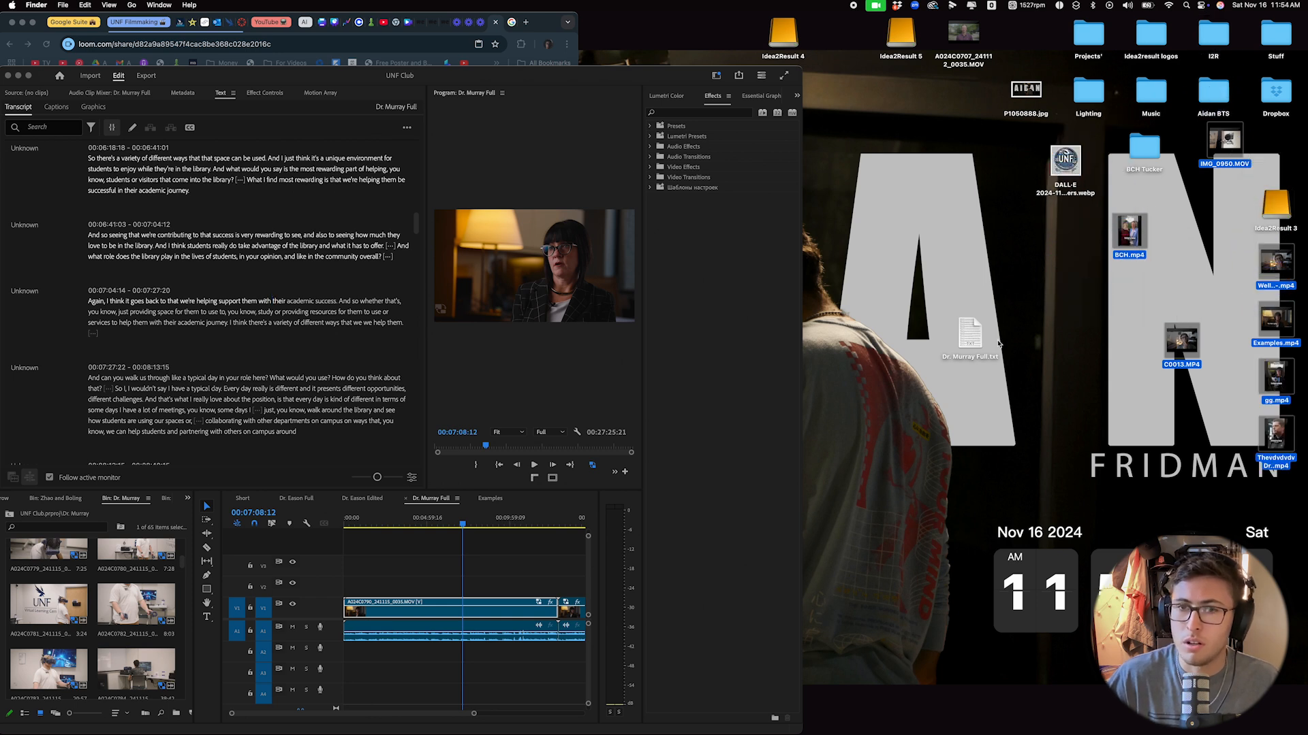
drag(1065, 161, 1031, 39)
Preview the exported transcript text file and select all of its text.
click(1000, 279)
key(space)
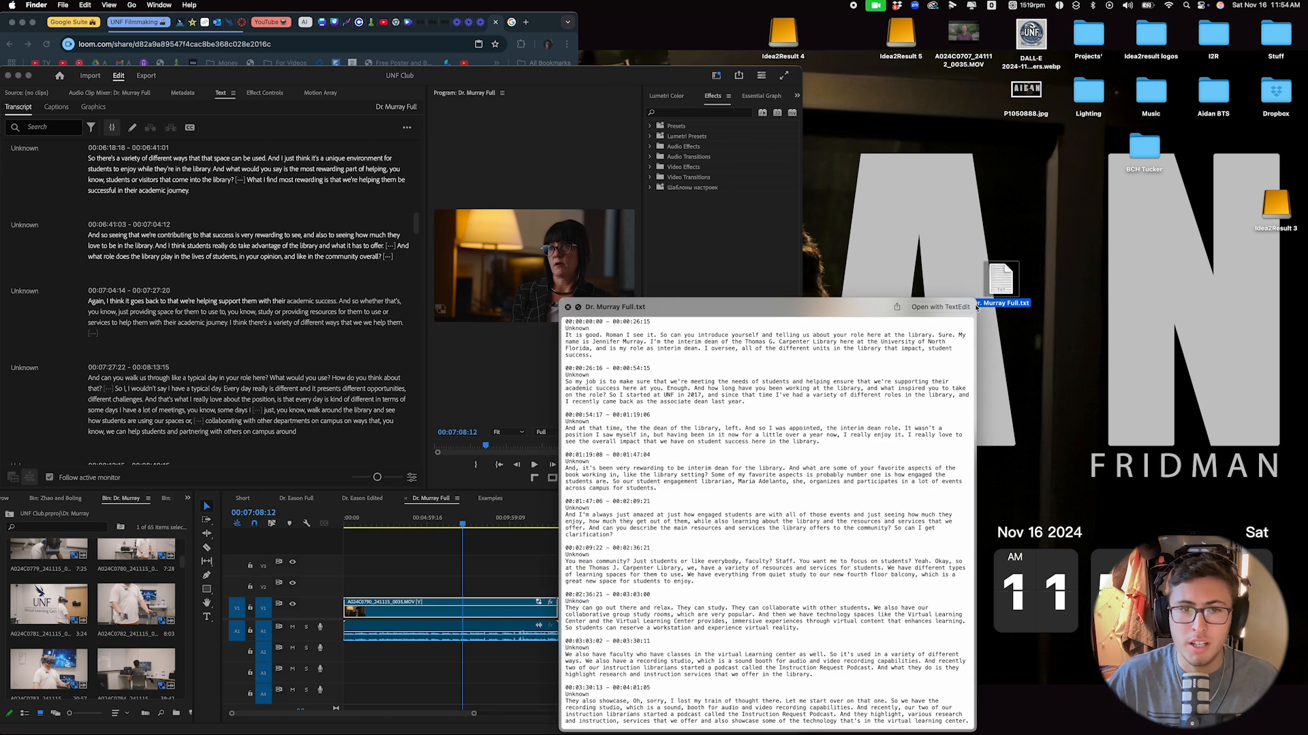
click(835, 385)
key(super+a)
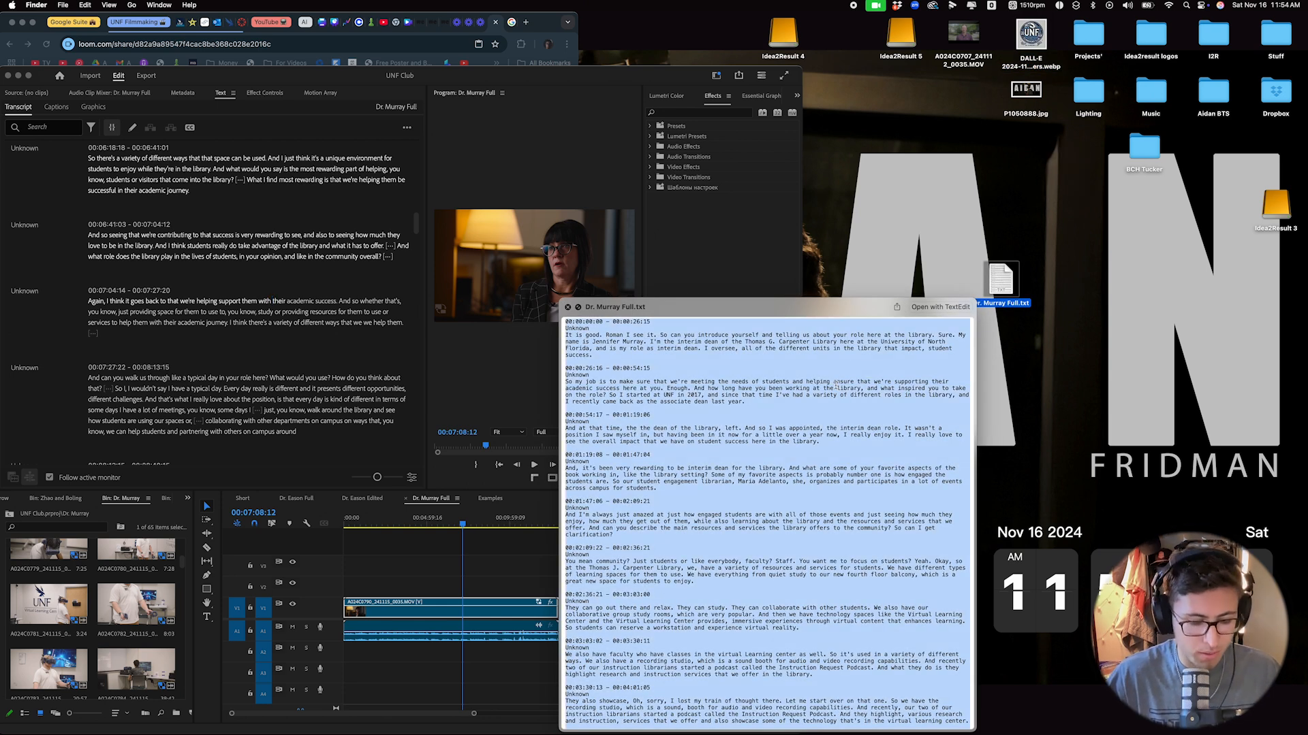
Switch to Chrome, replace the Google search page with ChatGPT, and enlarge the browser window.
drag(543, 30, 901, 111)
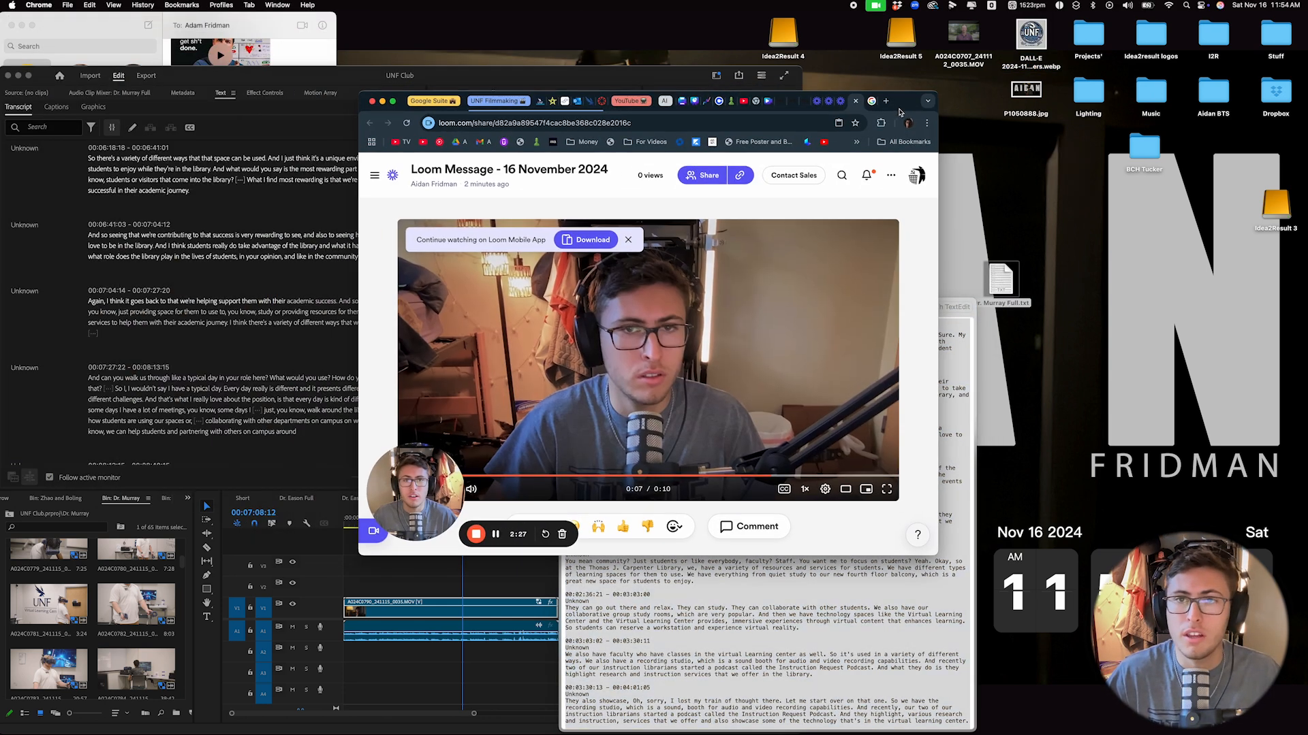
click(872, 101)
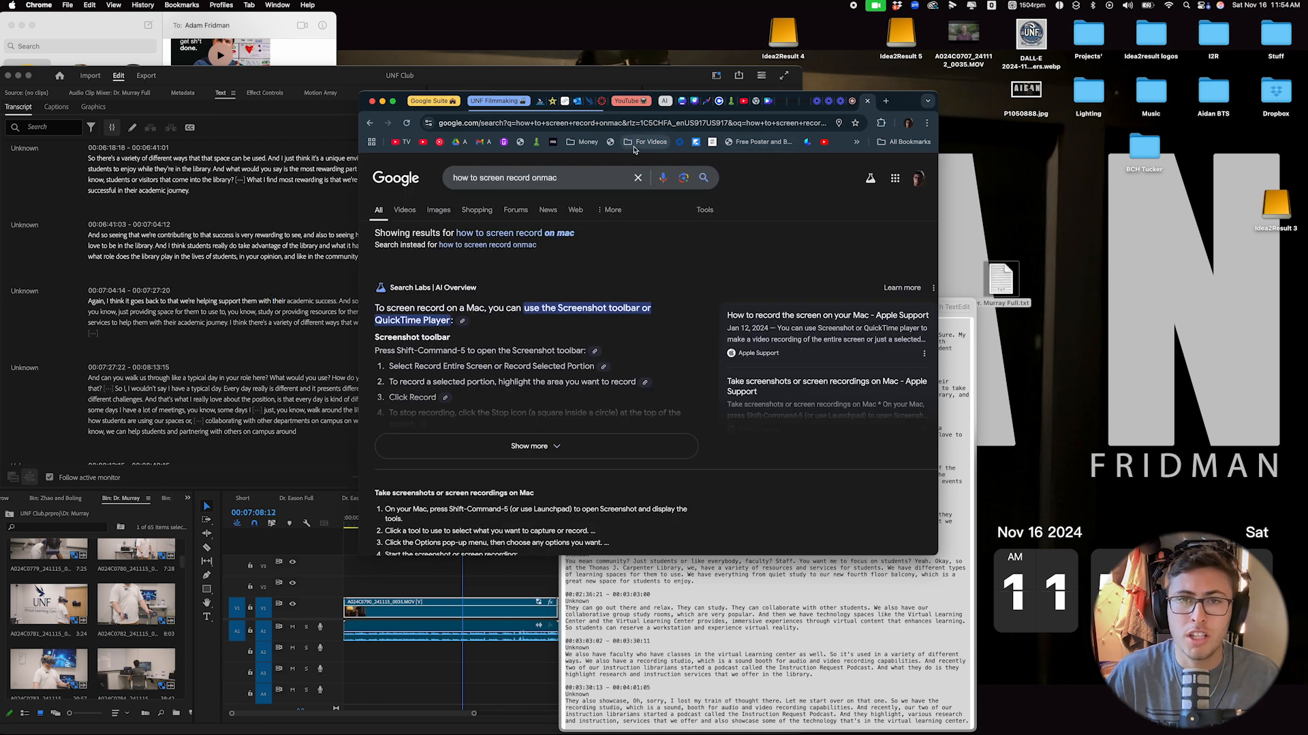
click(856, 142)
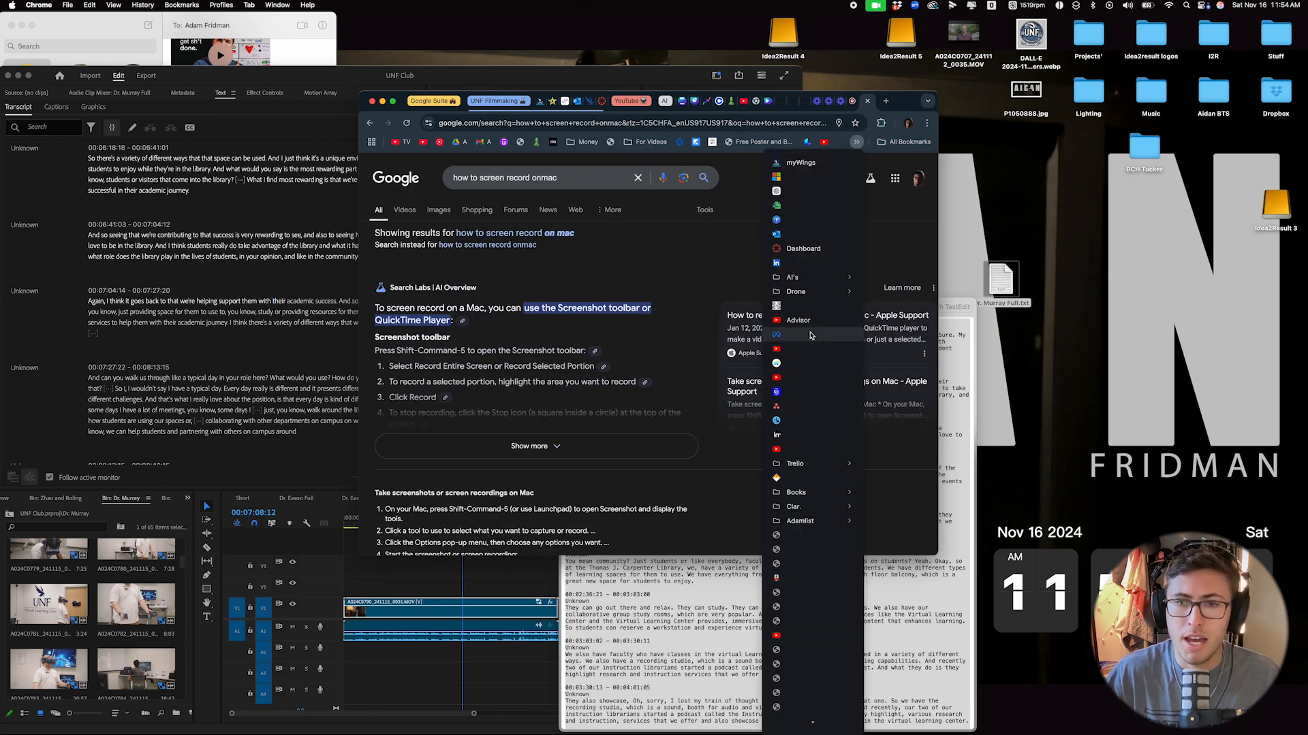
click(778, 191)
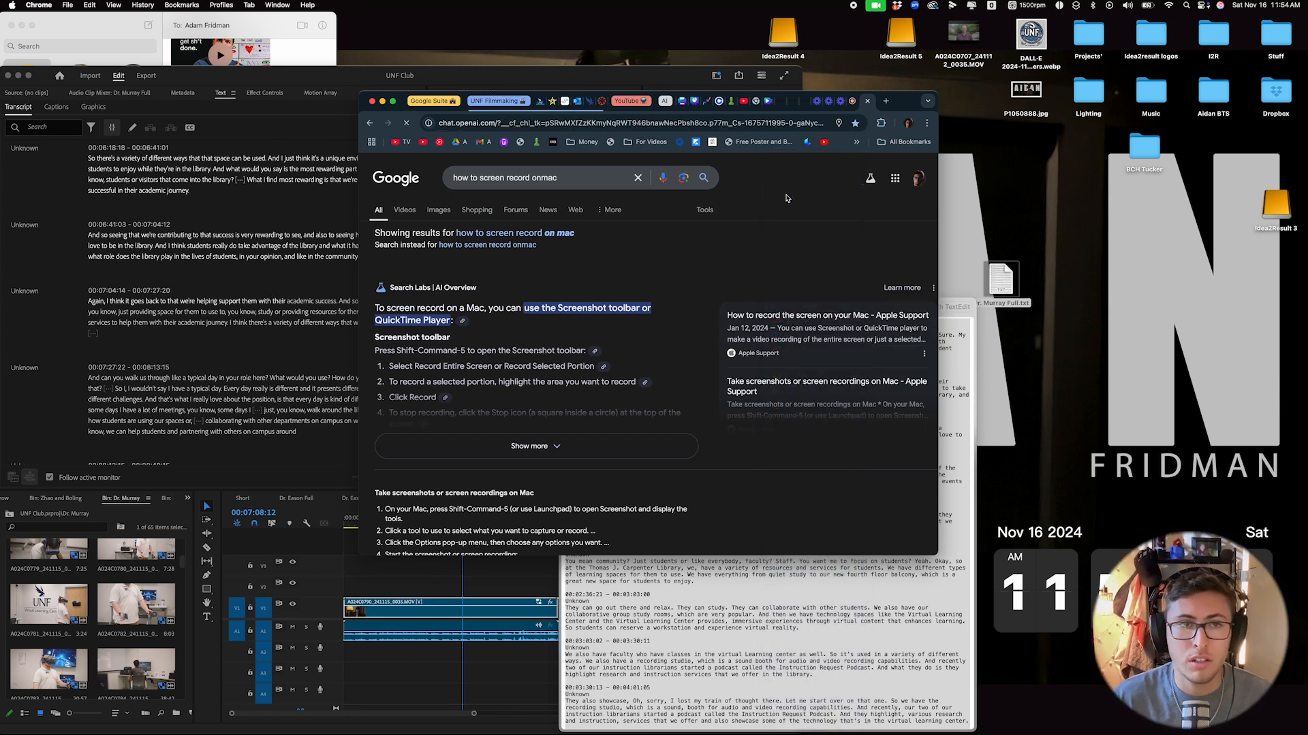
drag(936, 107, 1022, 25)
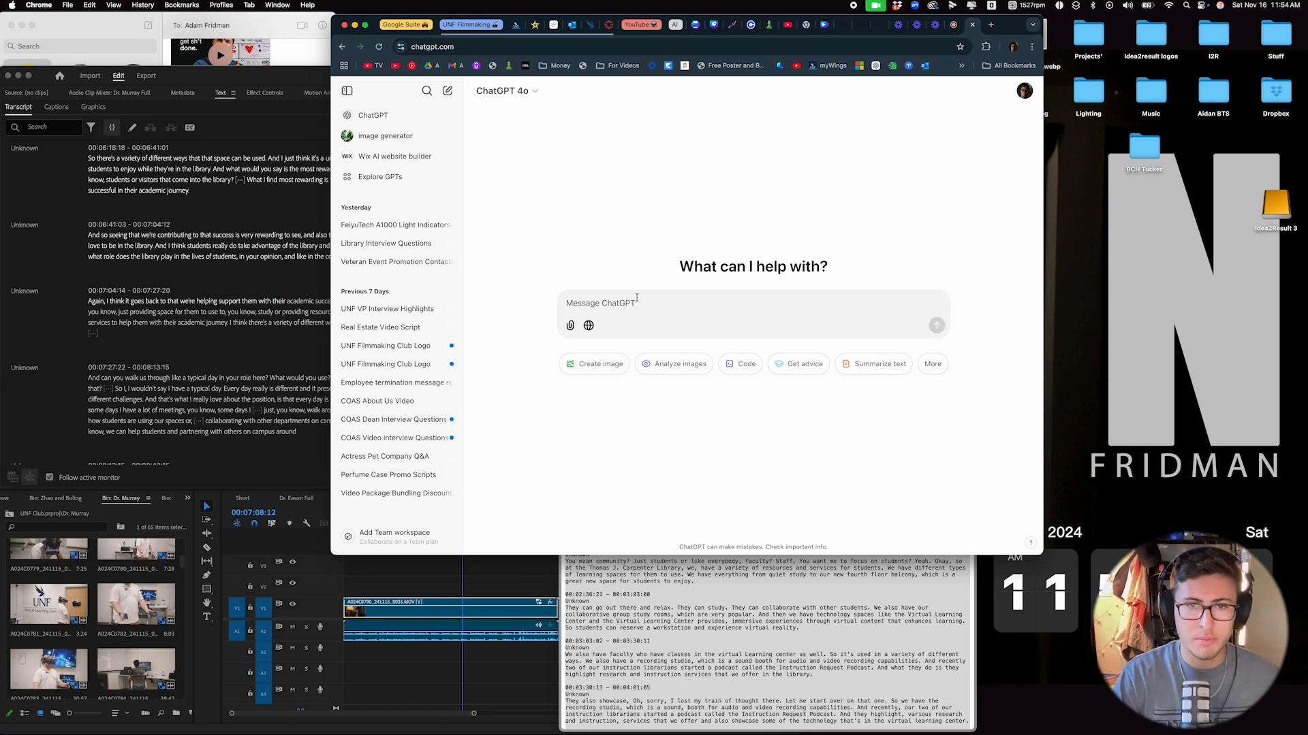
Write a prompt describing a library dean and about us video that should be professional, cohesive and no more than 2 minutes.
text(I)
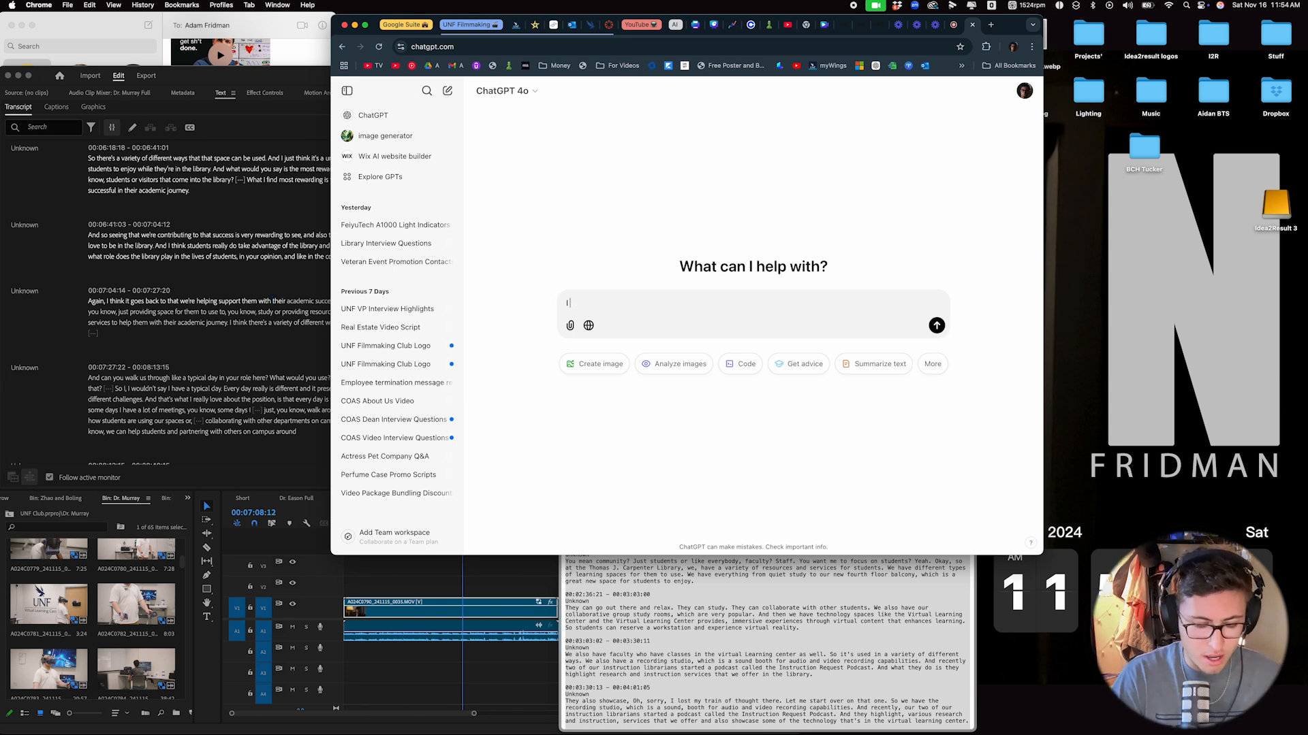
text( am foing)
key(BackSpace)
key(BackSpace)
key(BackSpace)
key(BackSpace)
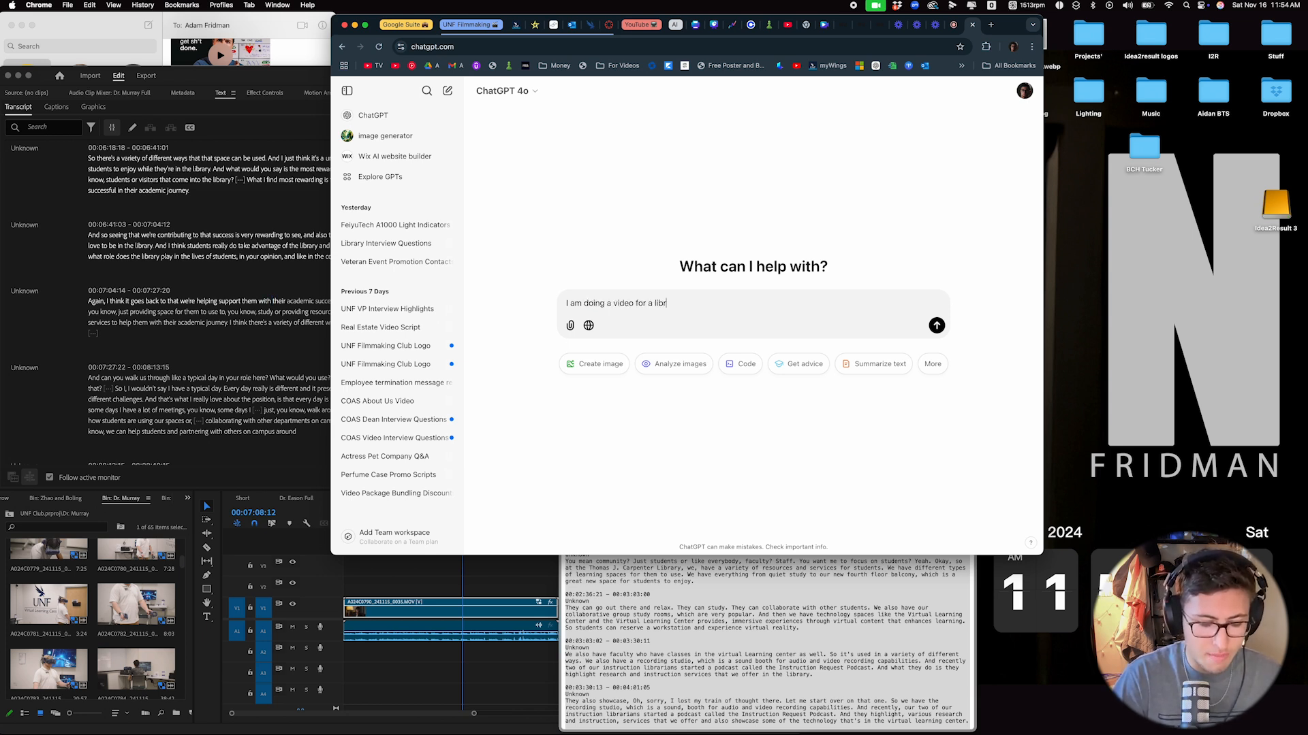
text(ean )
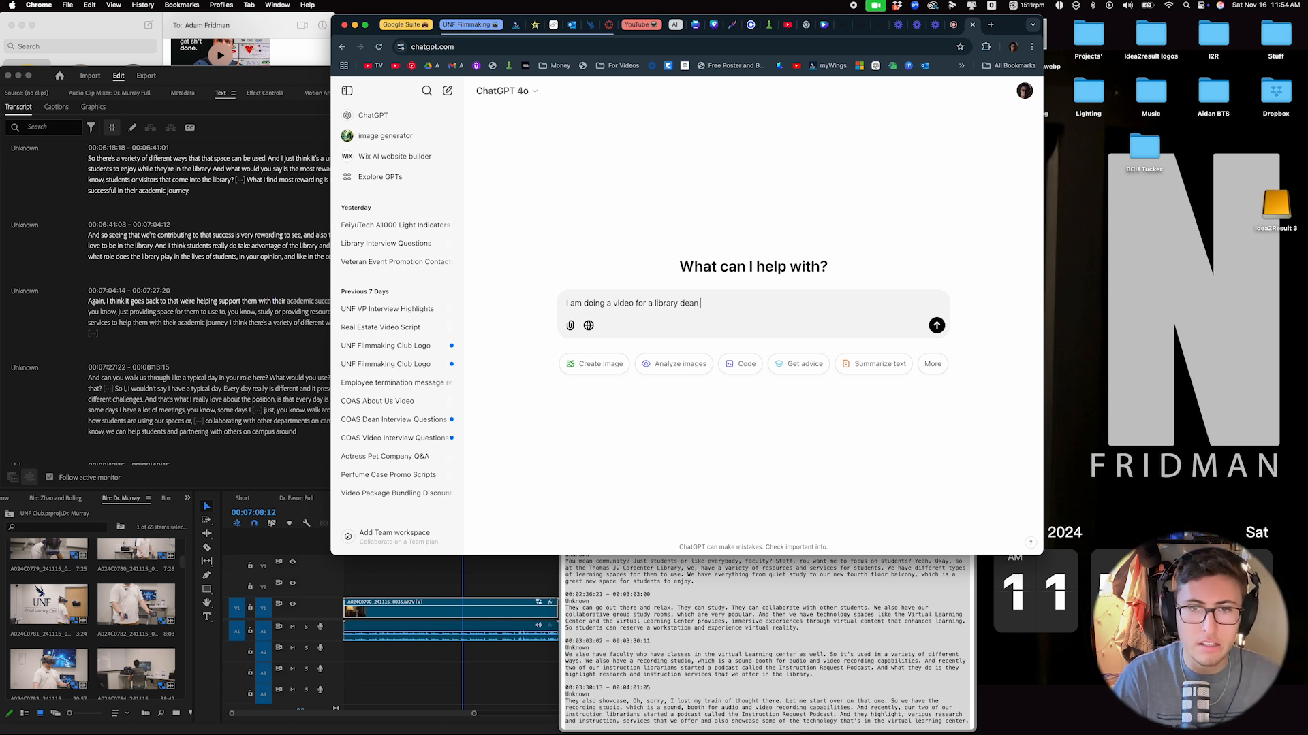
text(and baout us video. i want it to)
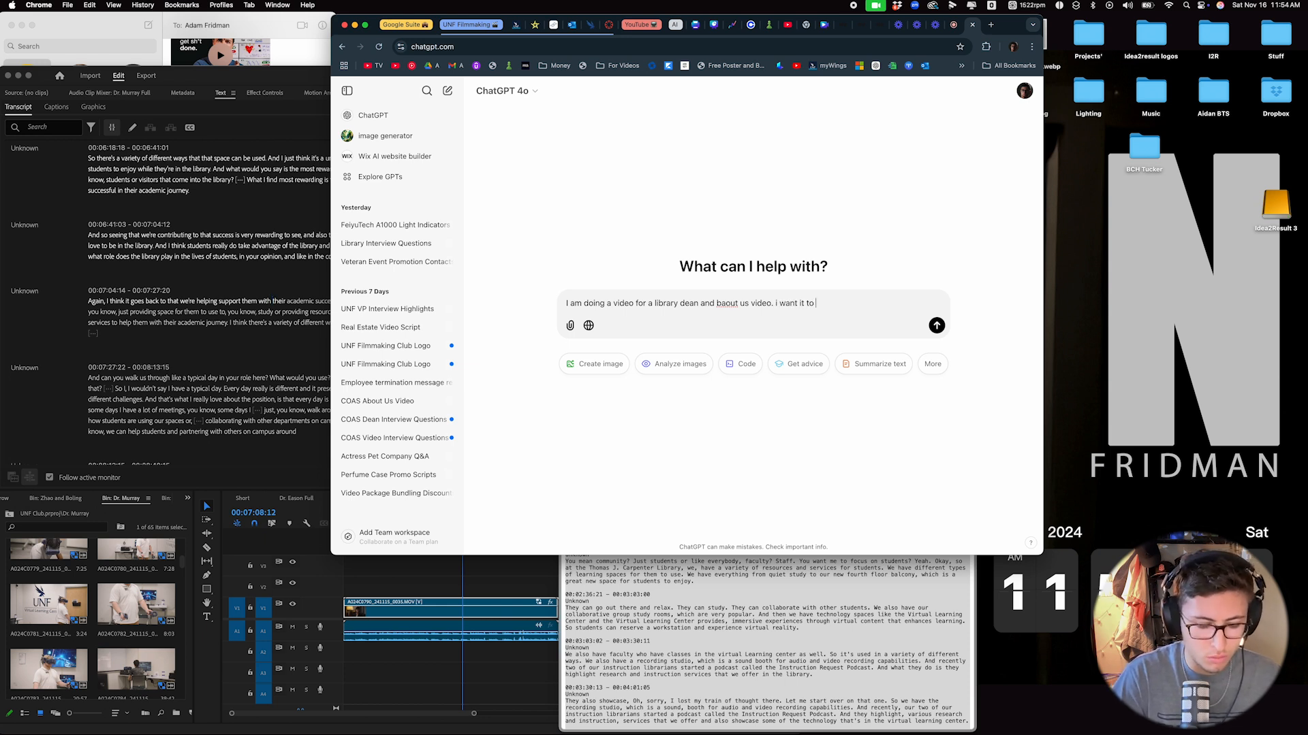
text(n. )
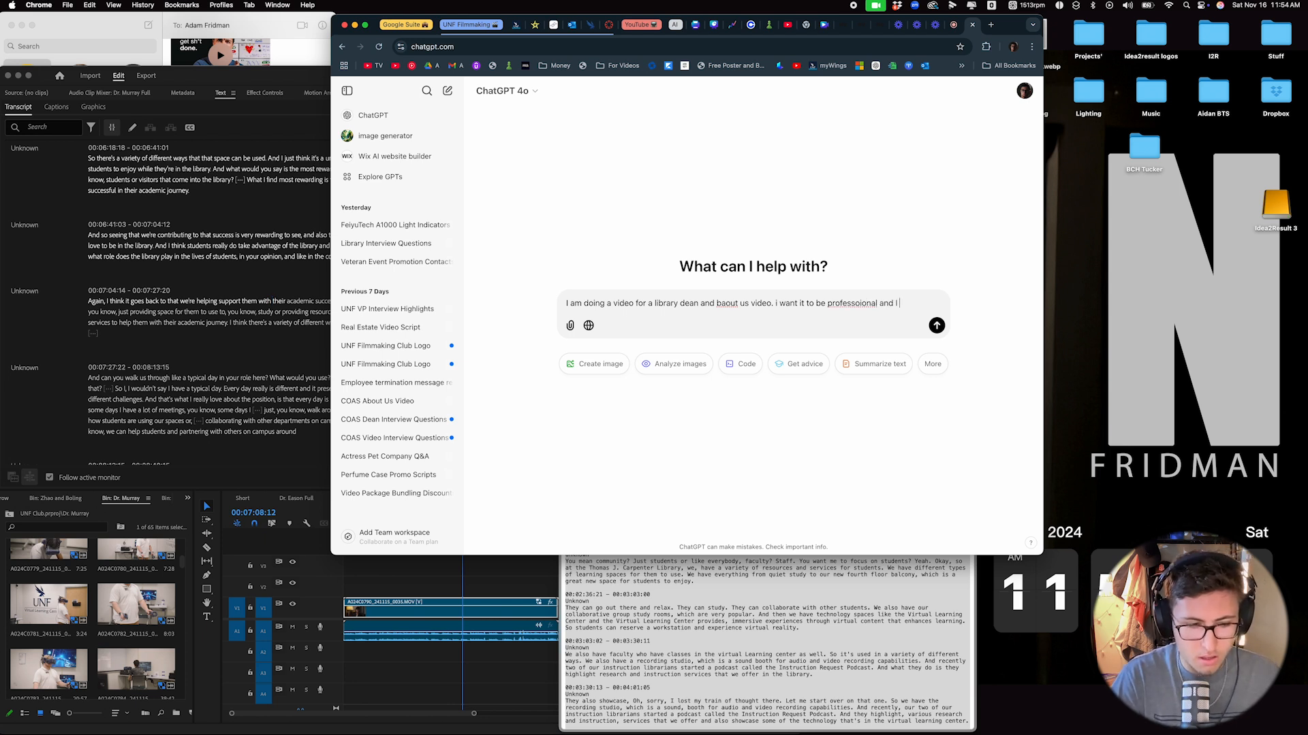
text( want it to be conhesive )
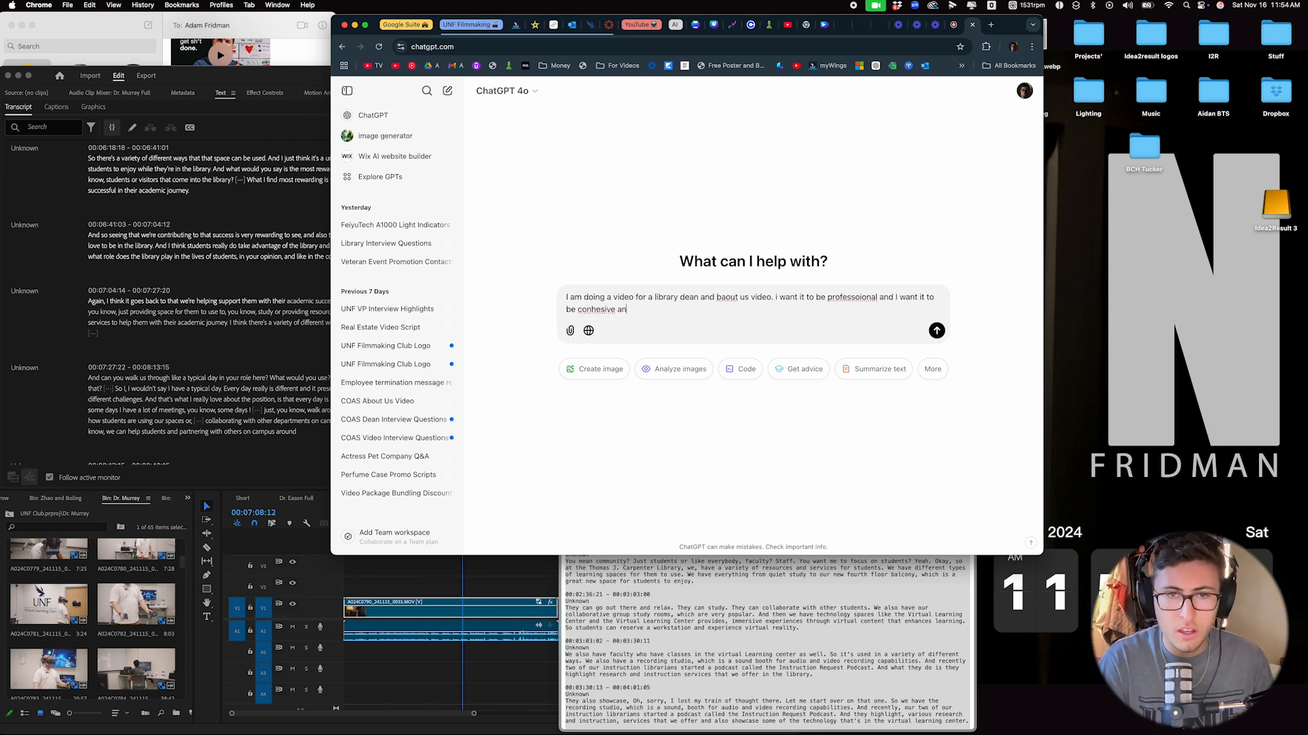
text(and no more than 2 minutes/)
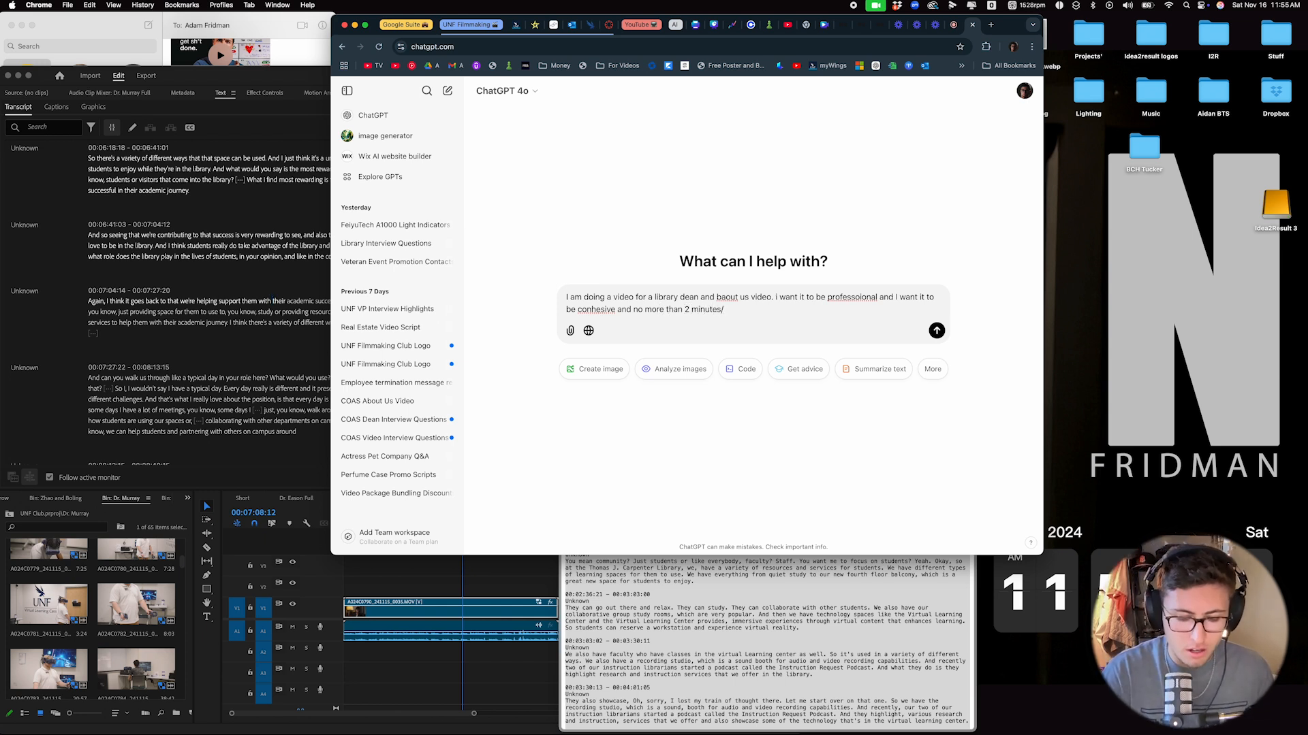
Extend the prompt to request timecodes from the transcript totalling no more than 2 minutes, append the copied transcript and send it.
text(trasncript. )
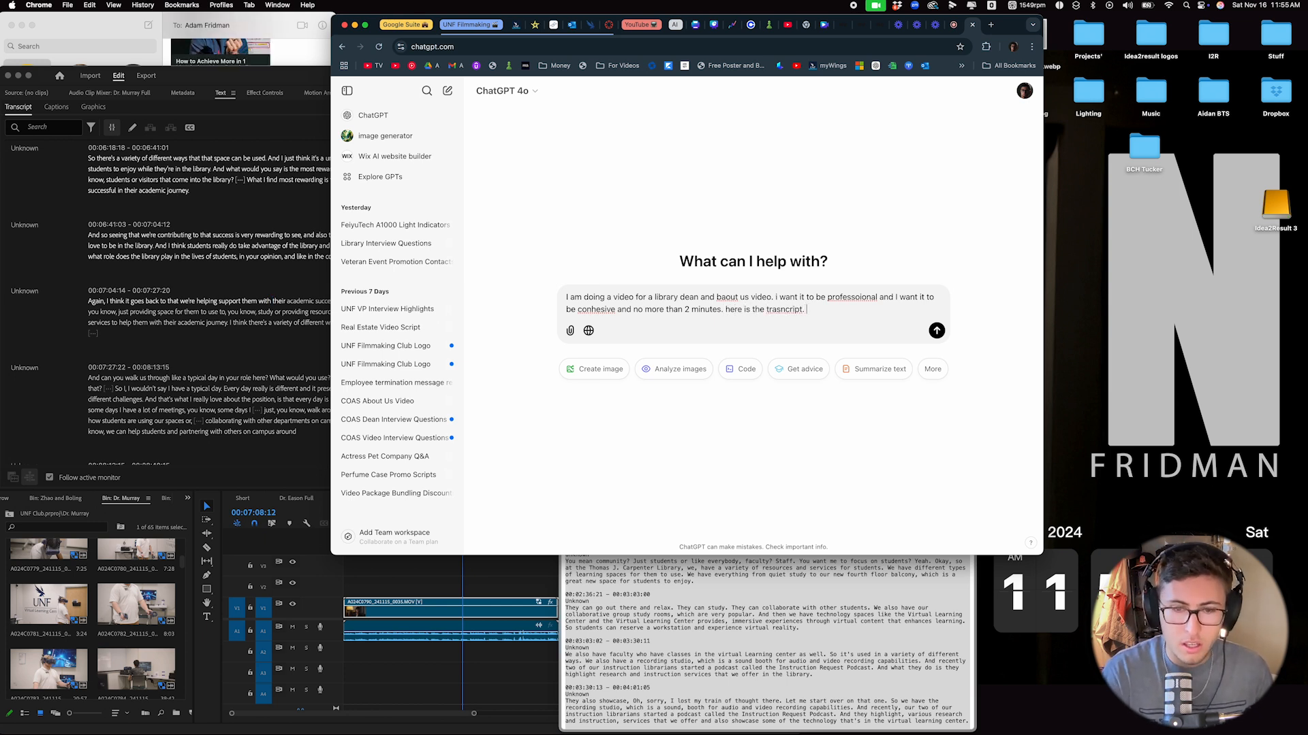
text(Give me timecodes from this tran)
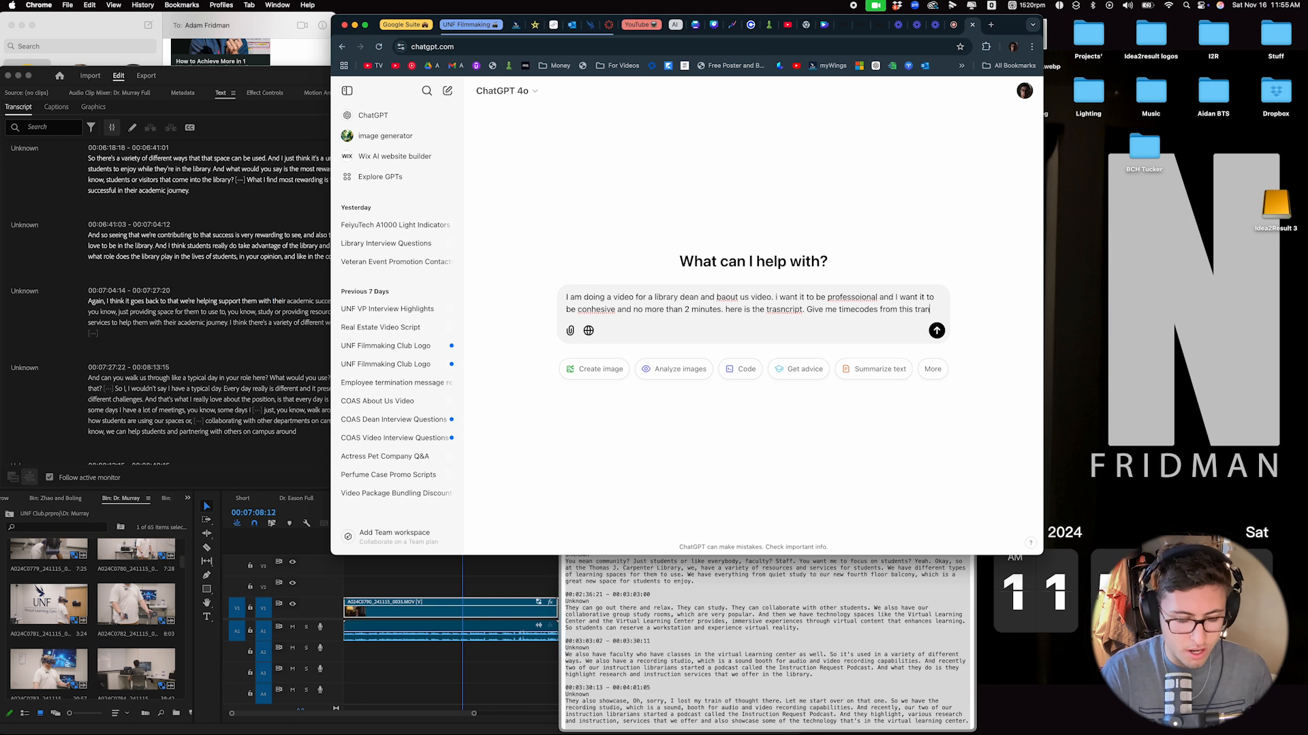
text(irpt)
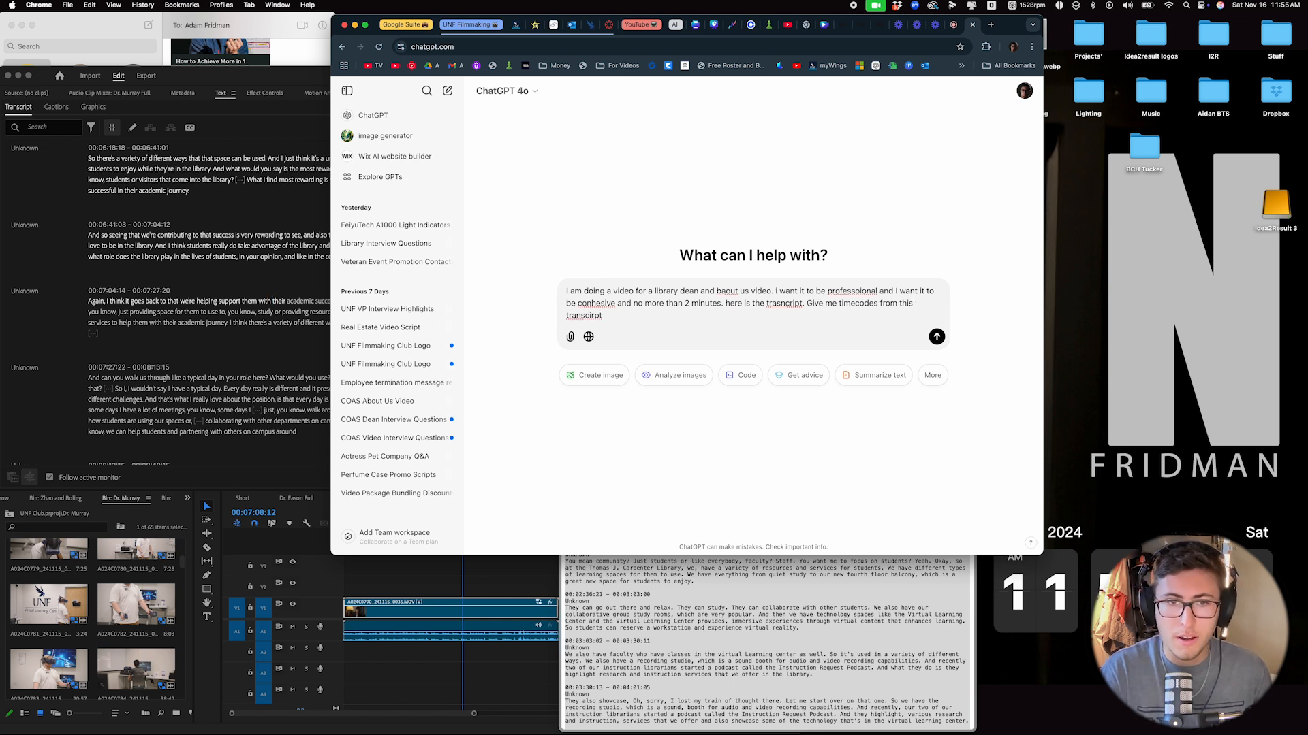
text( no mo)
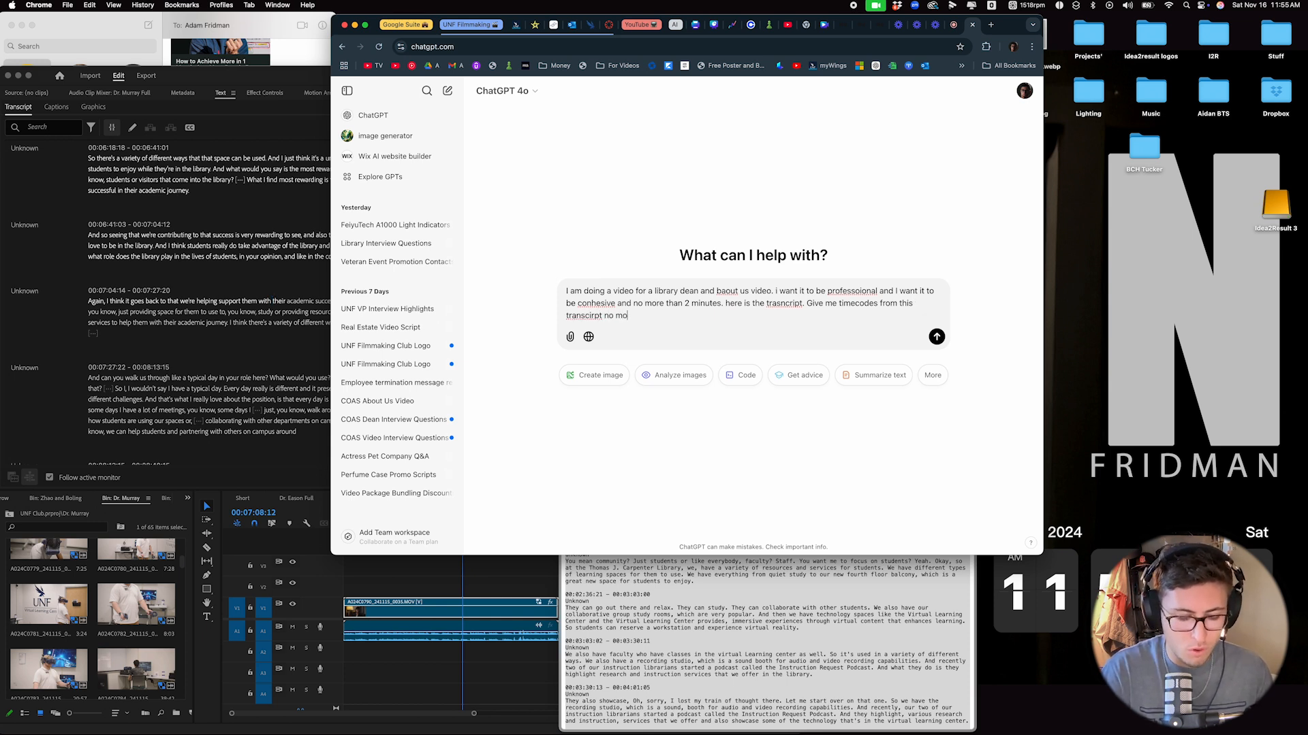
text(re than 2 minute)
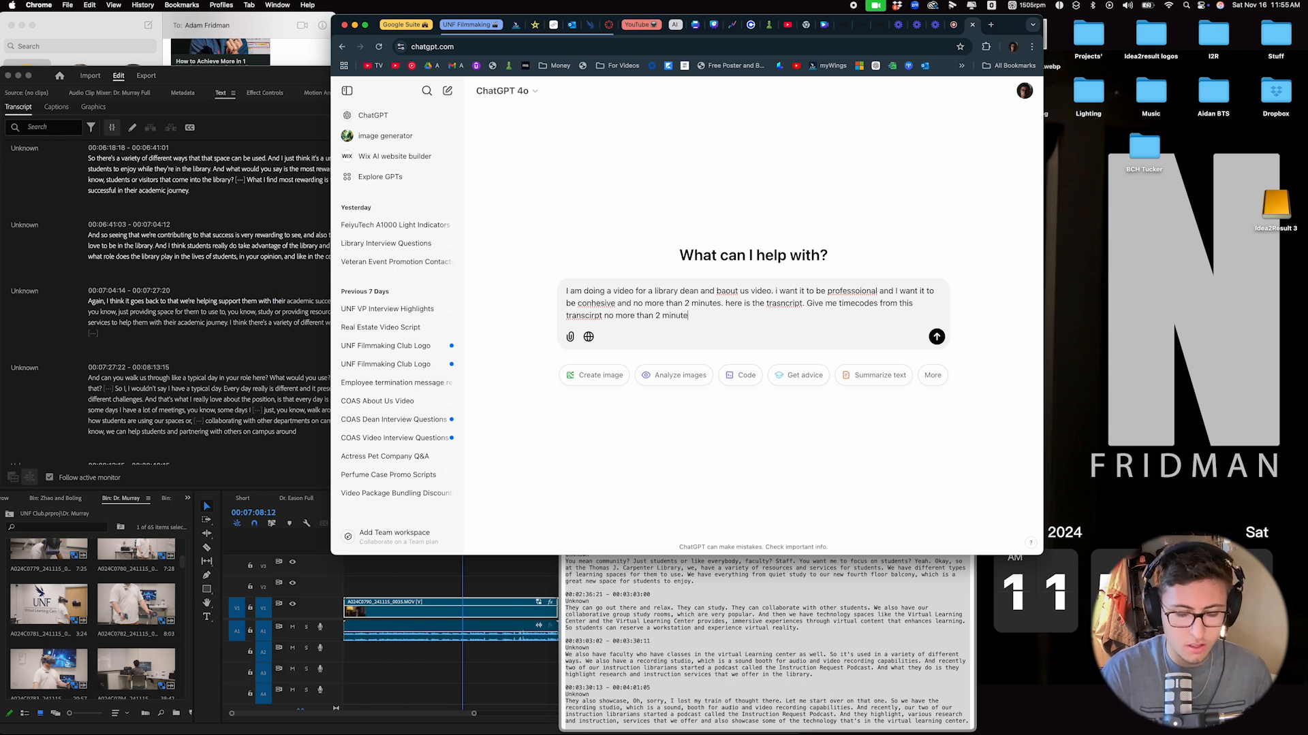
text(s:)
key(super+v)
key(Return)
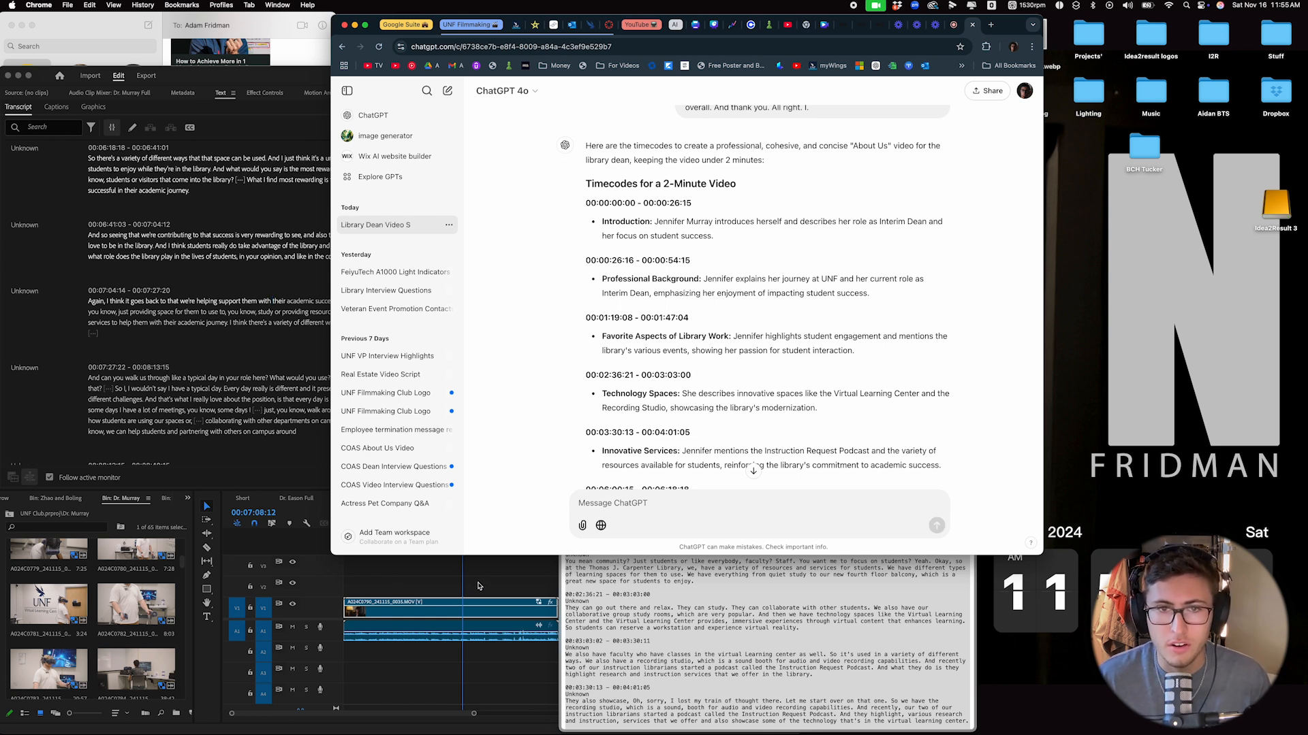
Move and shrink the browser beside the editing window, close the transcript preview, and bring ChatGPT's suggested timecodes into view.
drag(998, 26, 1270, 22)
drag(598, 553, 841, 479)
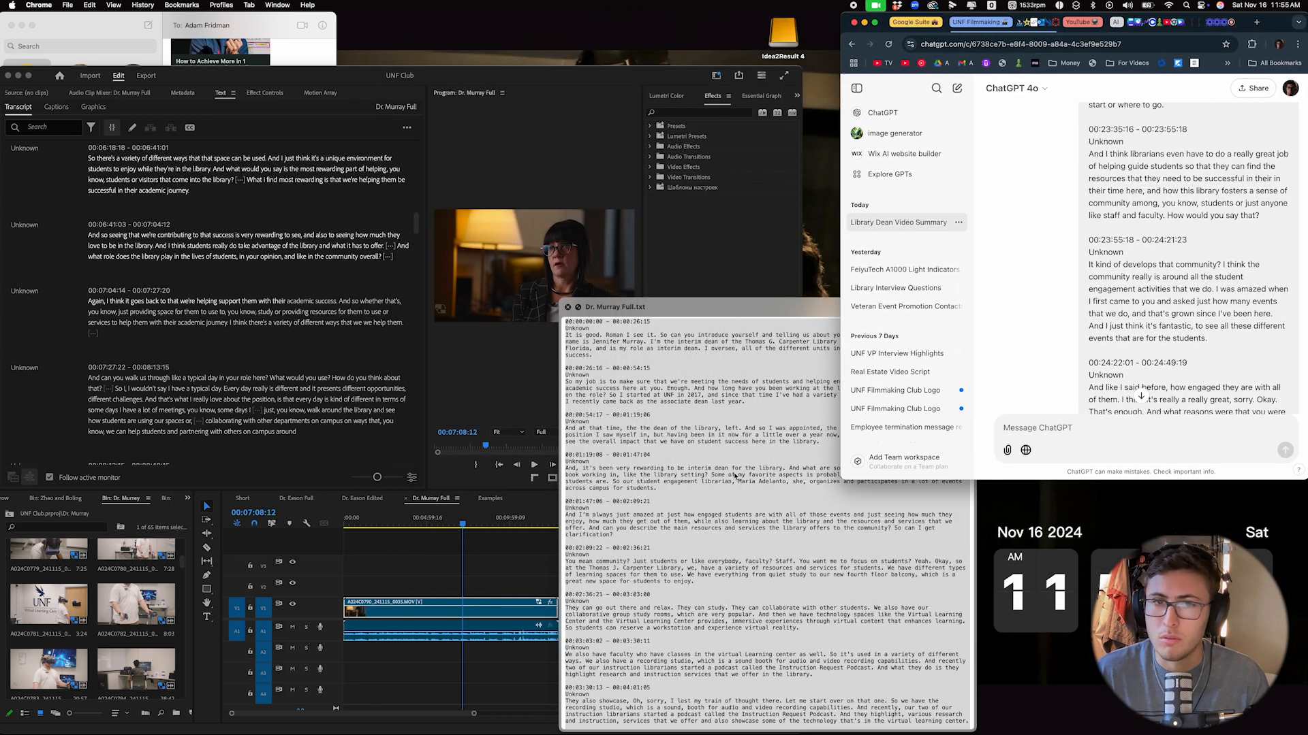
click(601, 368)
key(space)
scroll(1082, 248, down, 15)
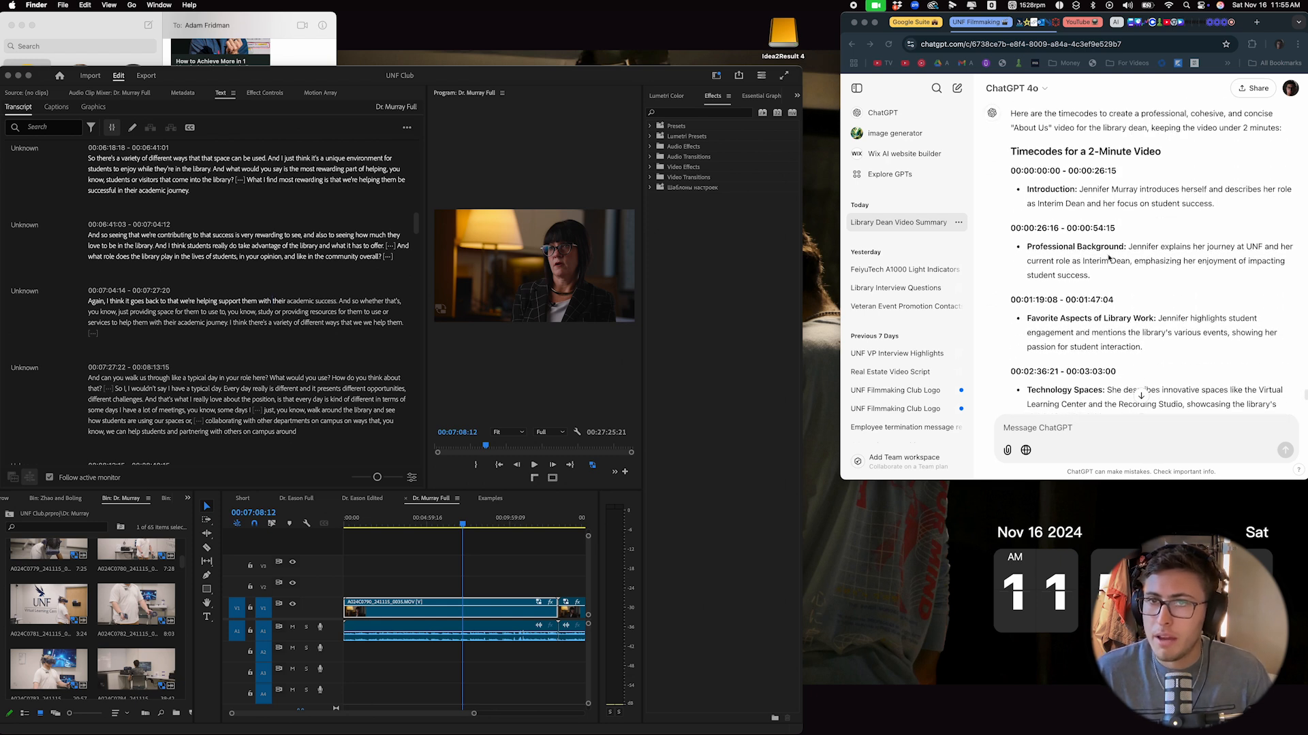
Create an HD 1080p 23.976 fps sequence named after the interviewee plus "Edited", and place the full sequence's tab beside it.
click(423, 584)
drag(475, 716, 464, 714)
scroll(133, 679, down, 15)
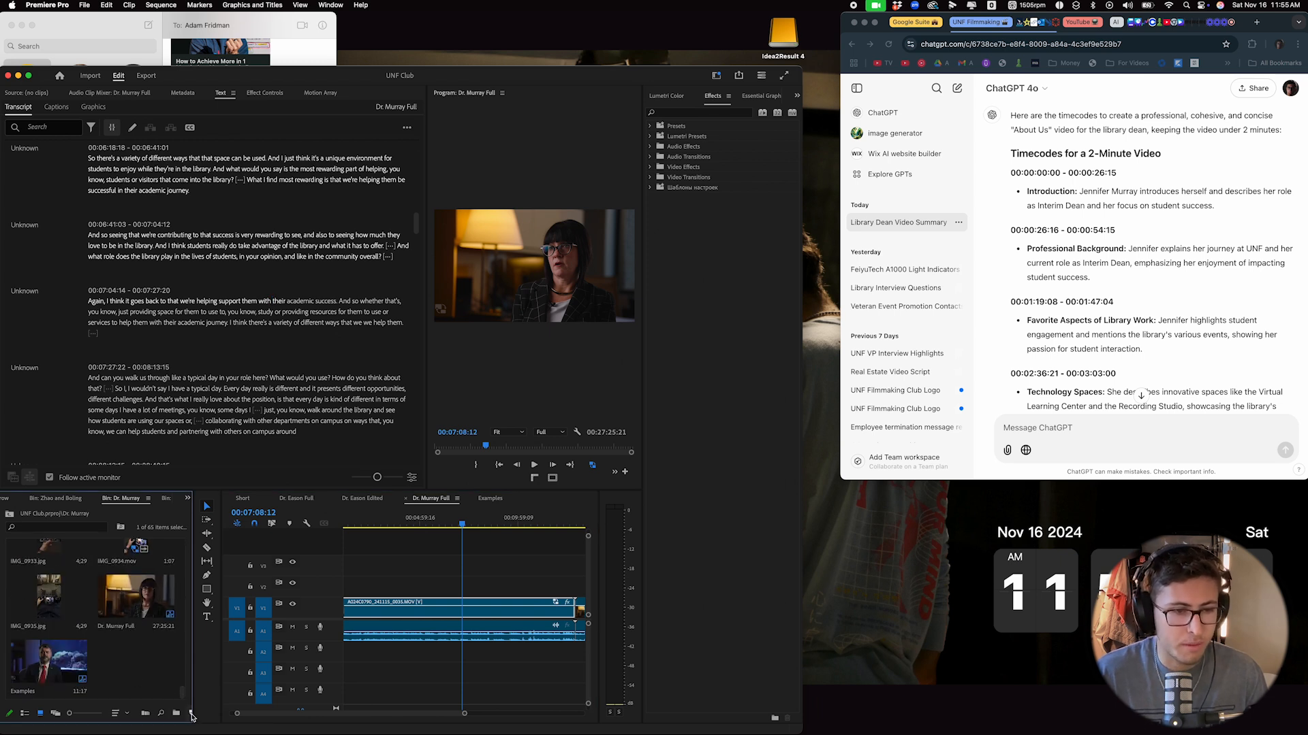
drag(193, 704, 210, 706)
click(191, 714)
click(208, 609)
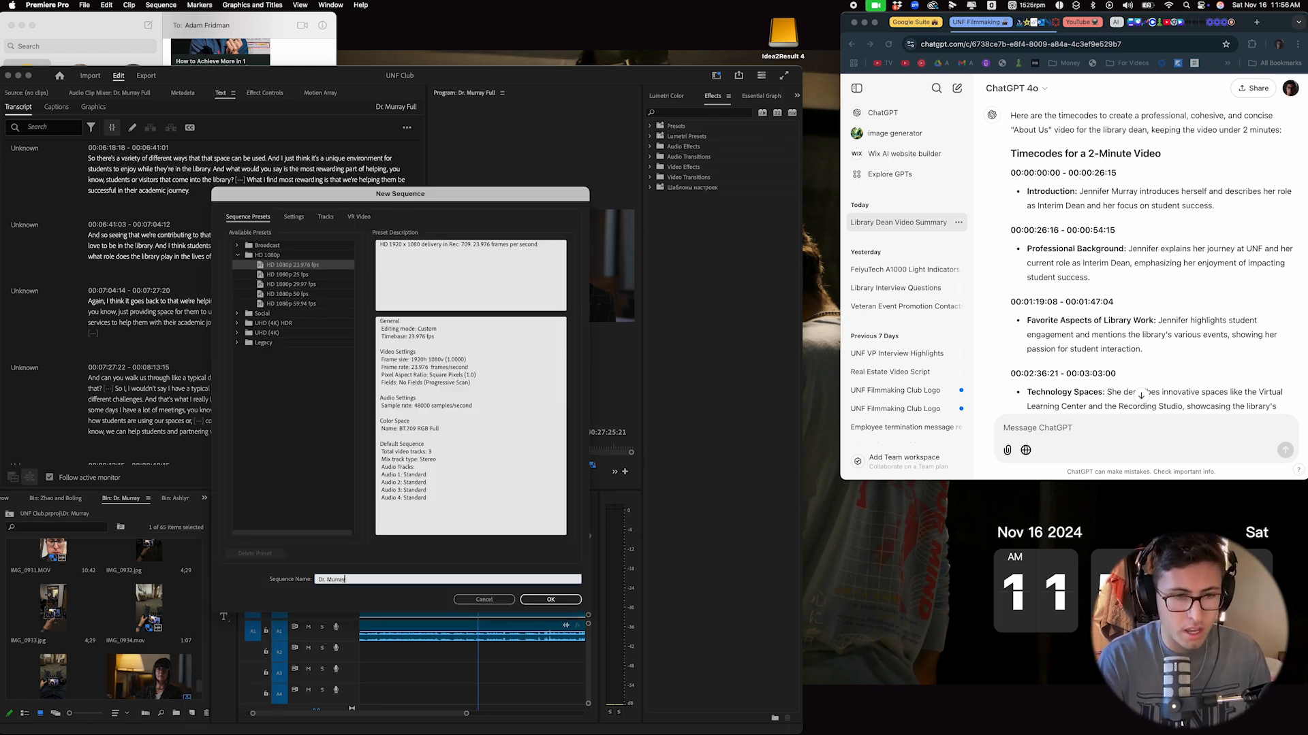
key(Return)
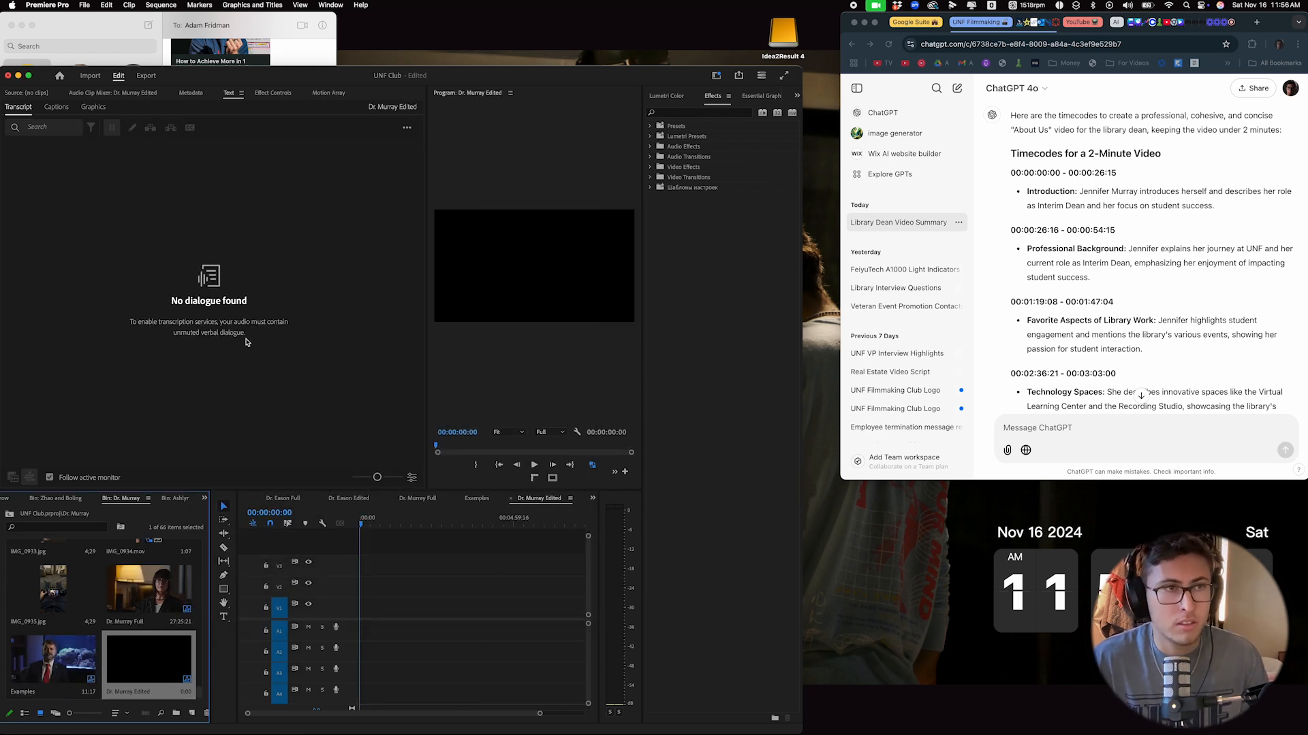
drag(433, 500, 487, 505)
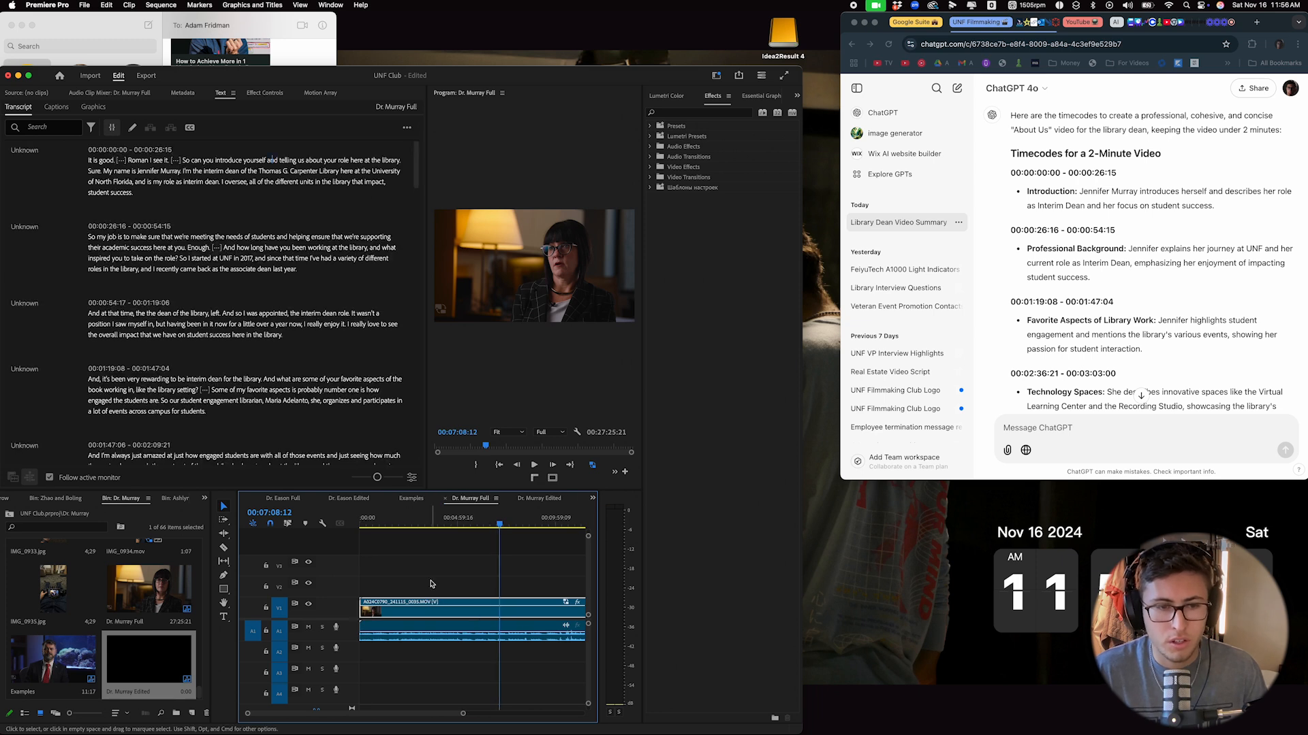
Check the first suggested timecode range and return the playhead to the start of the full interview sequence.
click(1054, 182)
triple_click(1028, 173)
click(1129, 177)
click(403, 524)
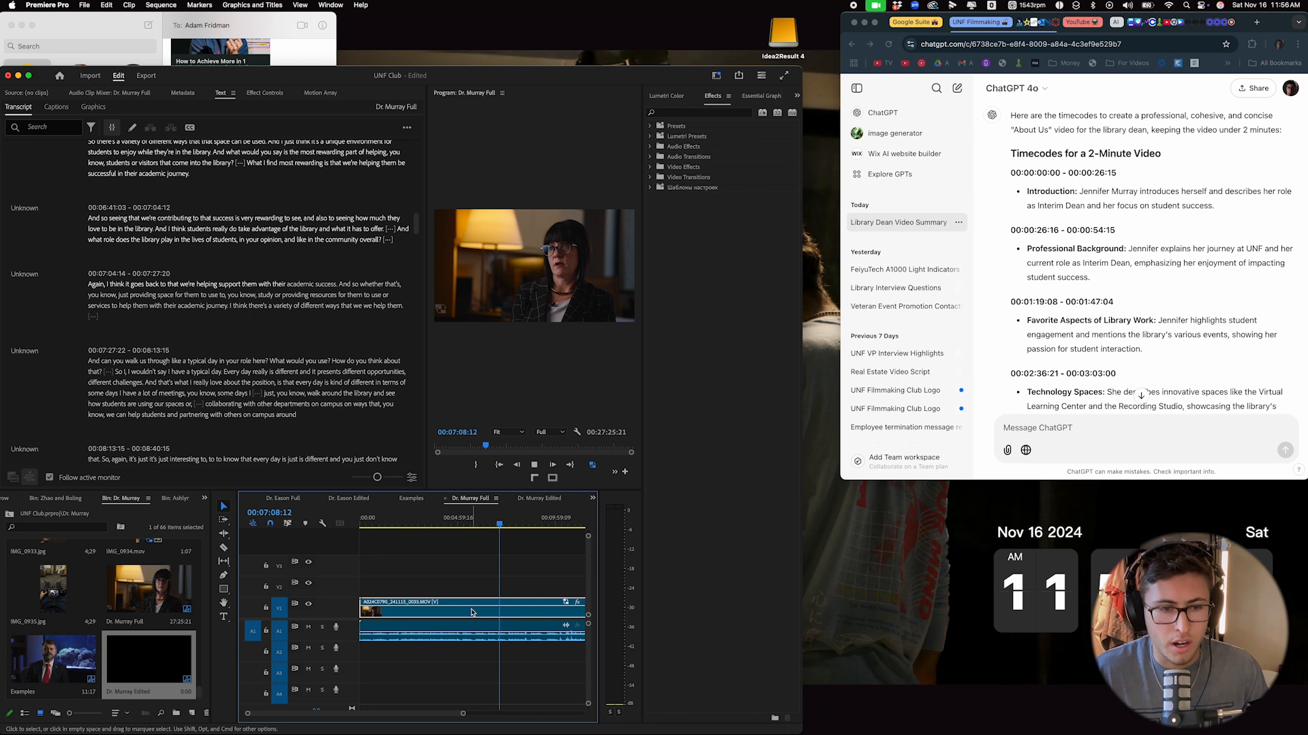
key(Home)
Normalize all peaks of the audio on both clips in the full interview sequence.
drag(461, 716, 549, 714)
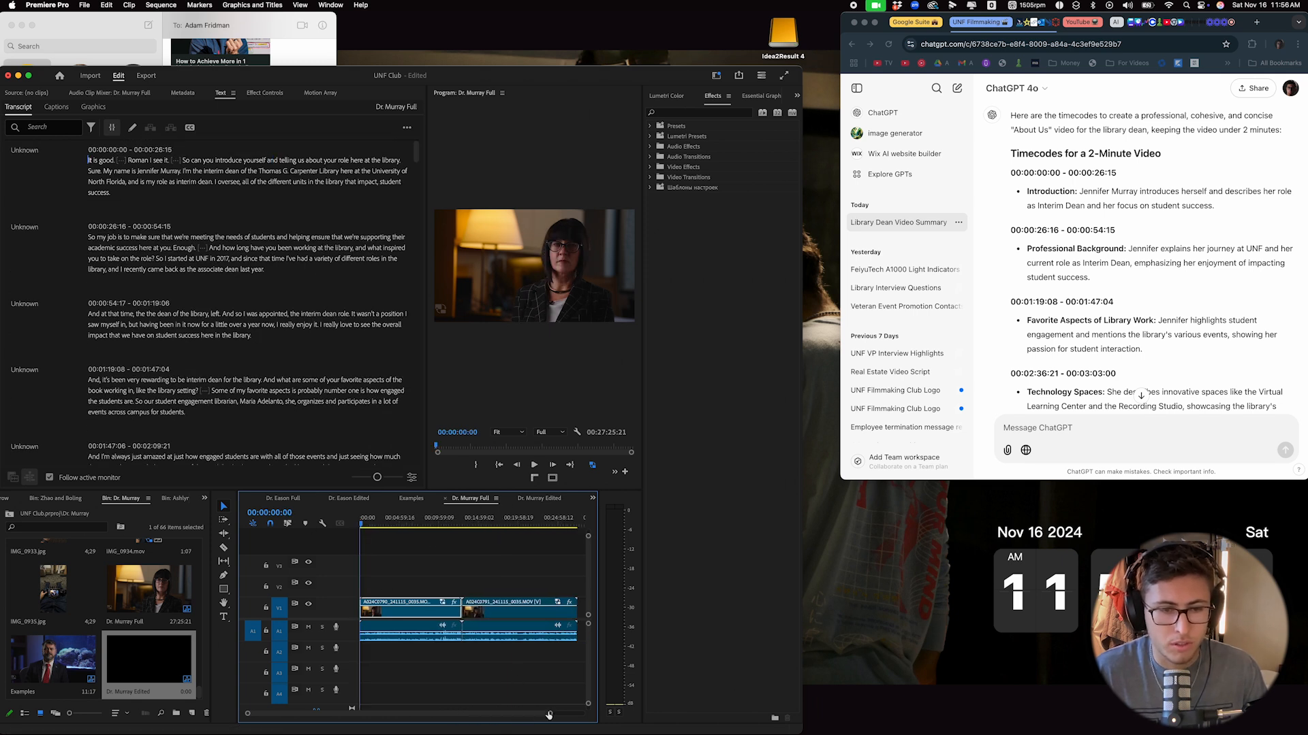
right_click(426, 635)
click(474, 587)
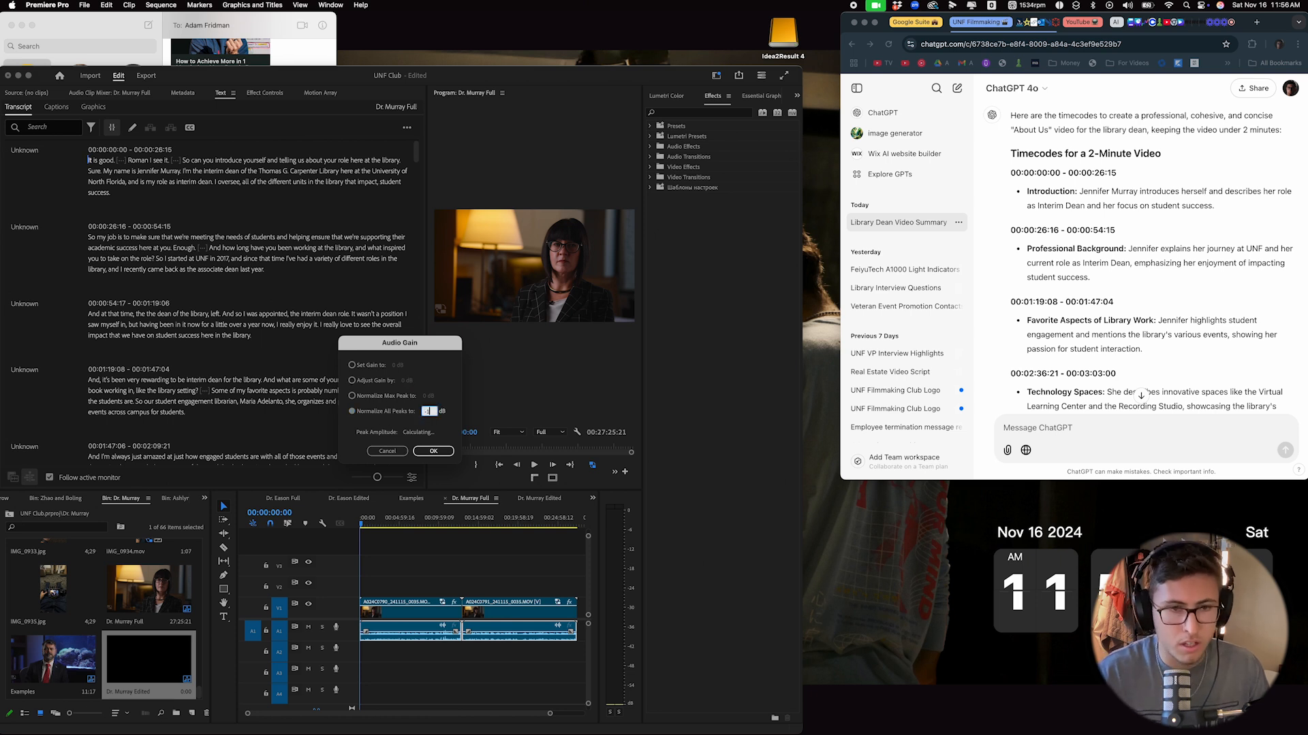
key(Return)
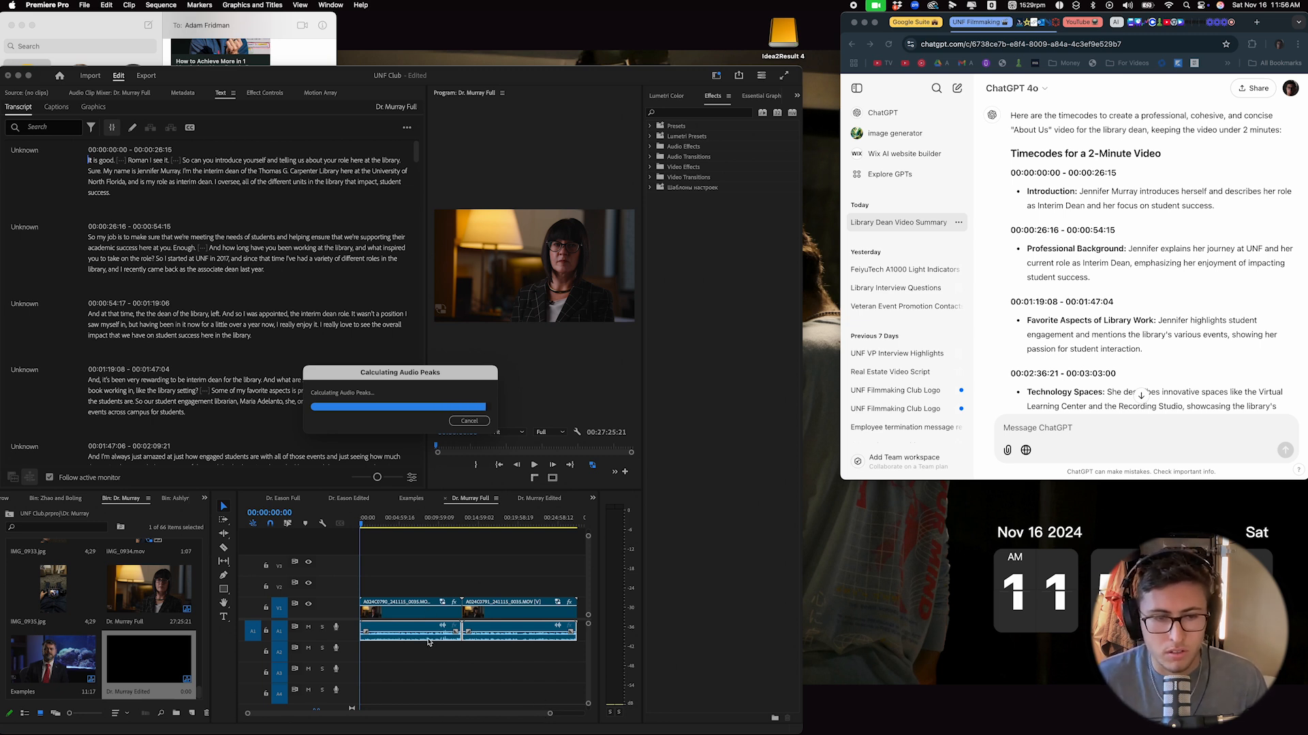
Play the opening of the interview and split the clip at about 00:00:09:09, right before "My name is".
drag(549, 713, 365, 714)
key(space)
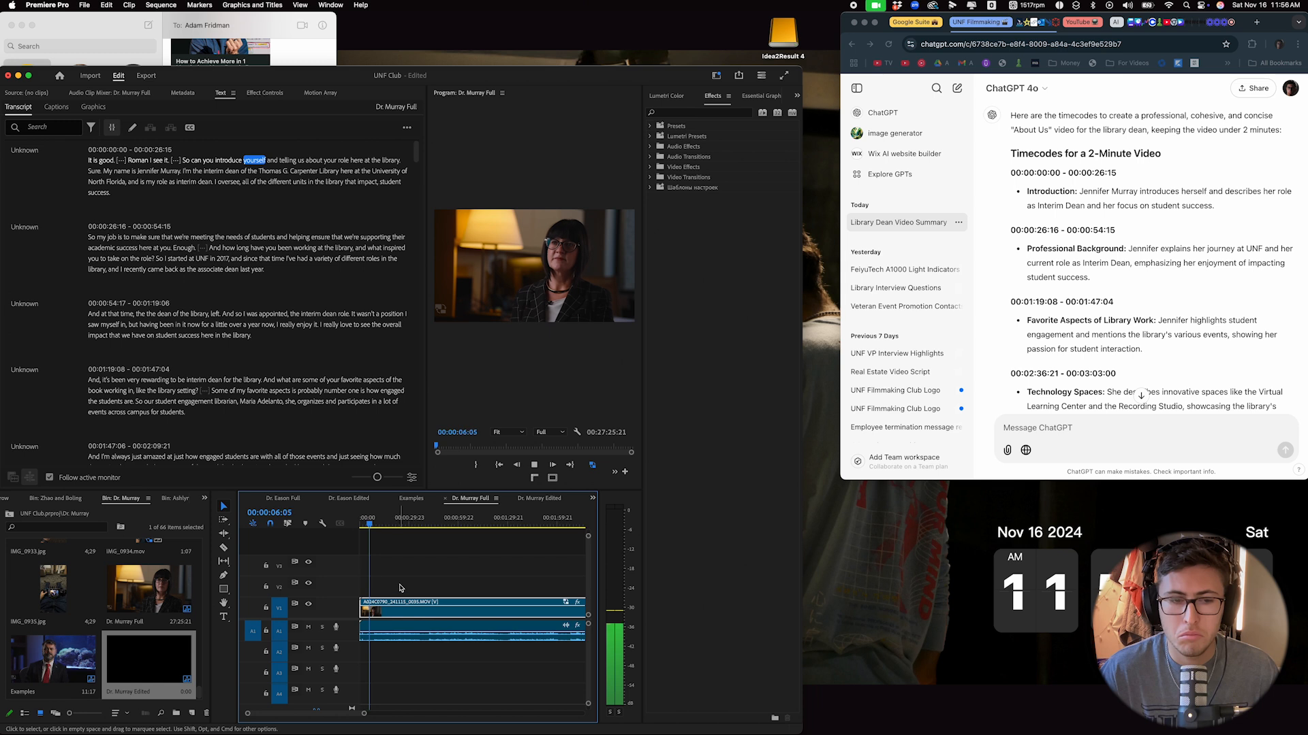
drag(364, 714, 339, 720)
click(431, 525)
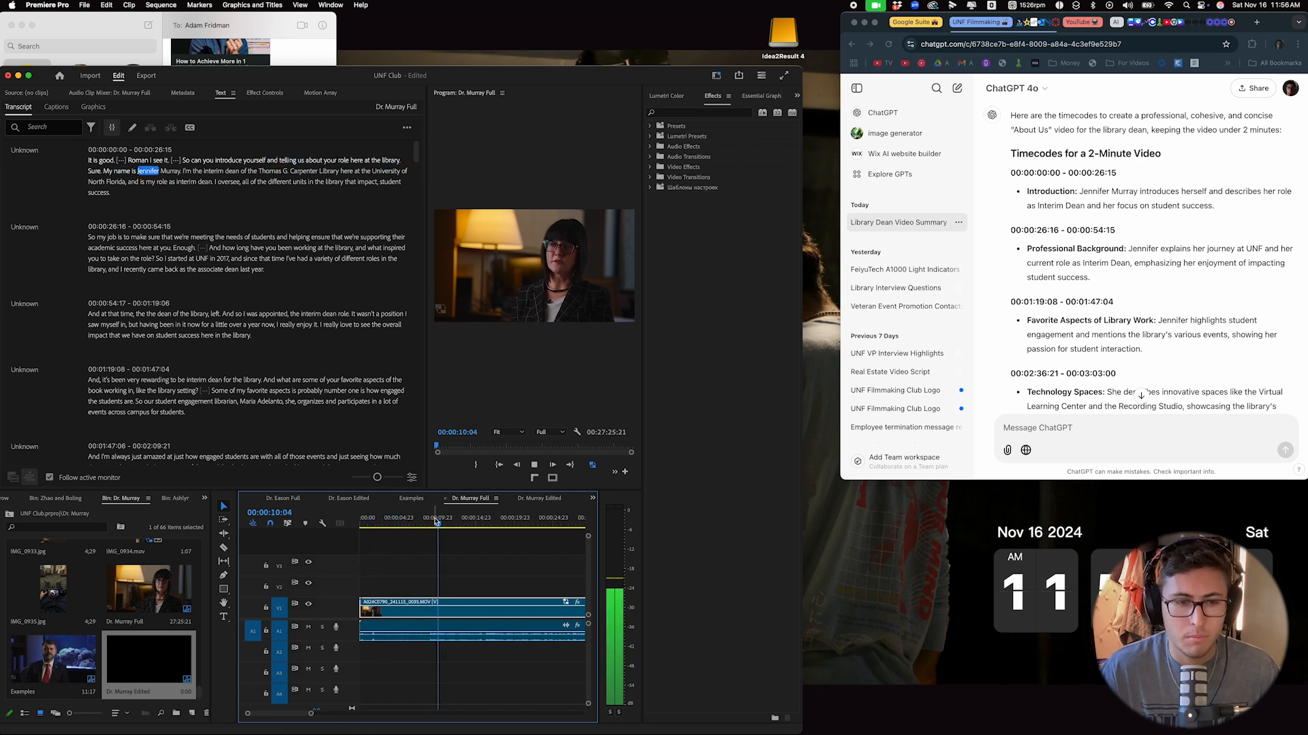
drag(431, 525, 428, 525)
key(c)
key(Right)
key(Right)
key(Right)
key(Right)
key(Right)
key(Right)
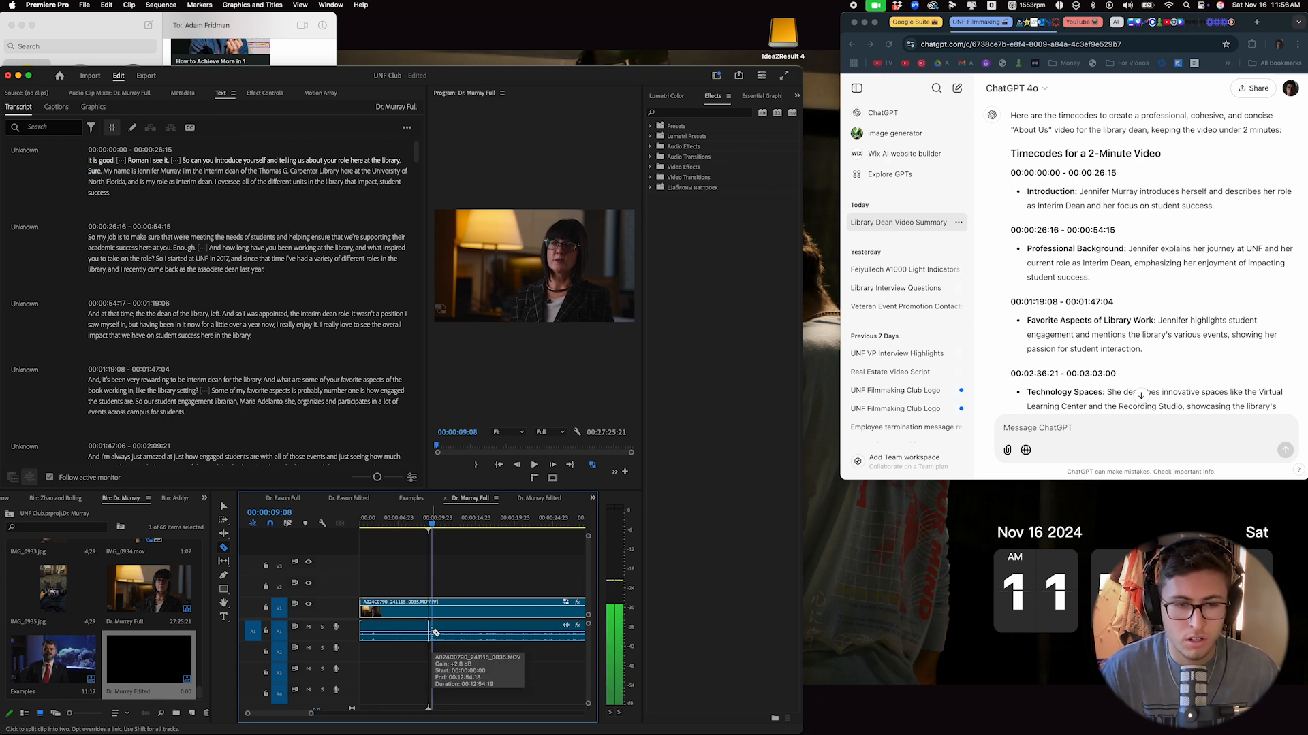
key(Right)
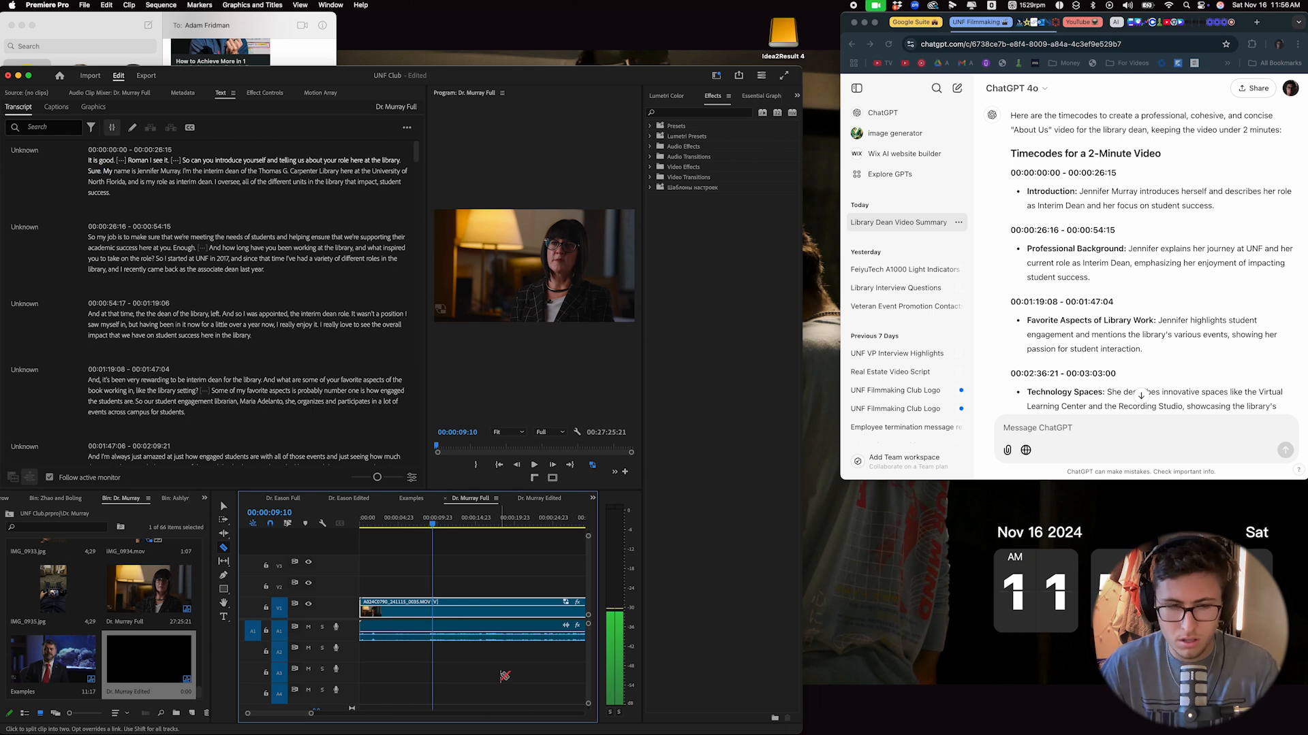
click(434, 634)
Play through the dean's introduction and split the clip at 00:00:26:15, after "student success".
key(space)
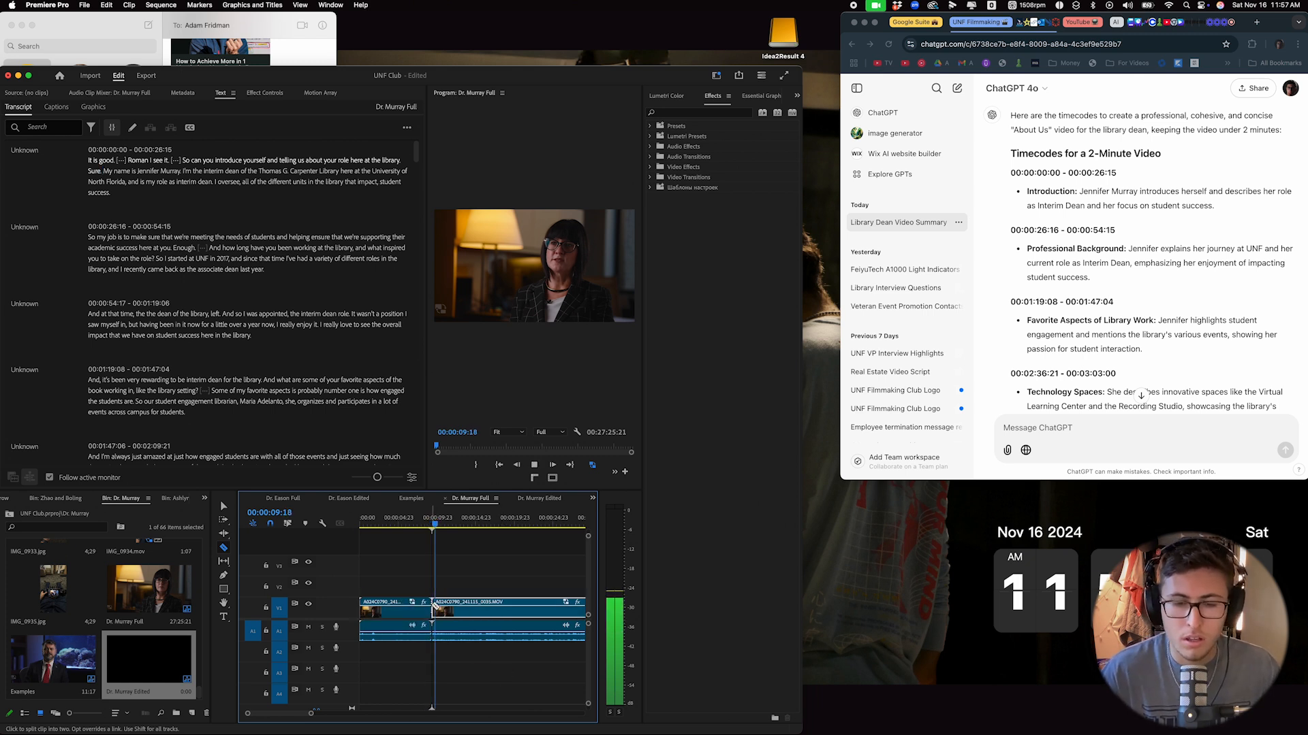
key(XF86AudioRaiseVolume)
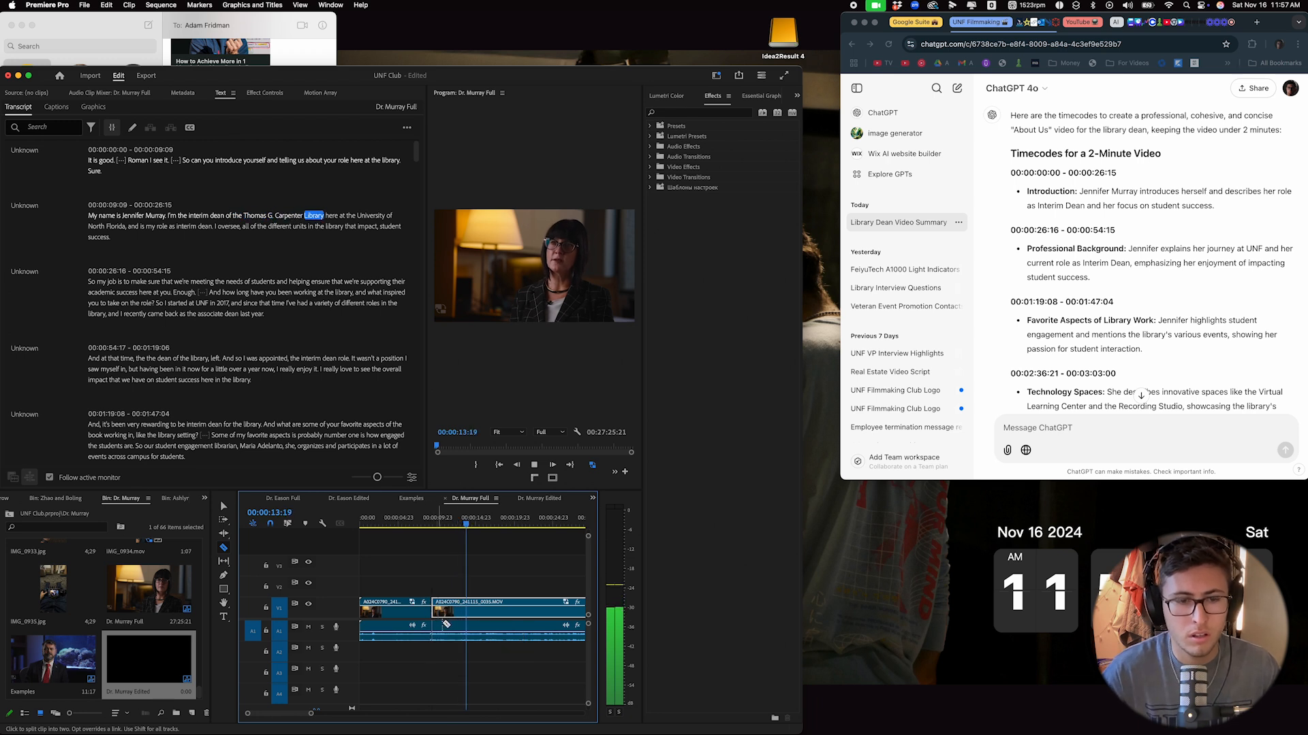
drag(312, 713, 347, 717)
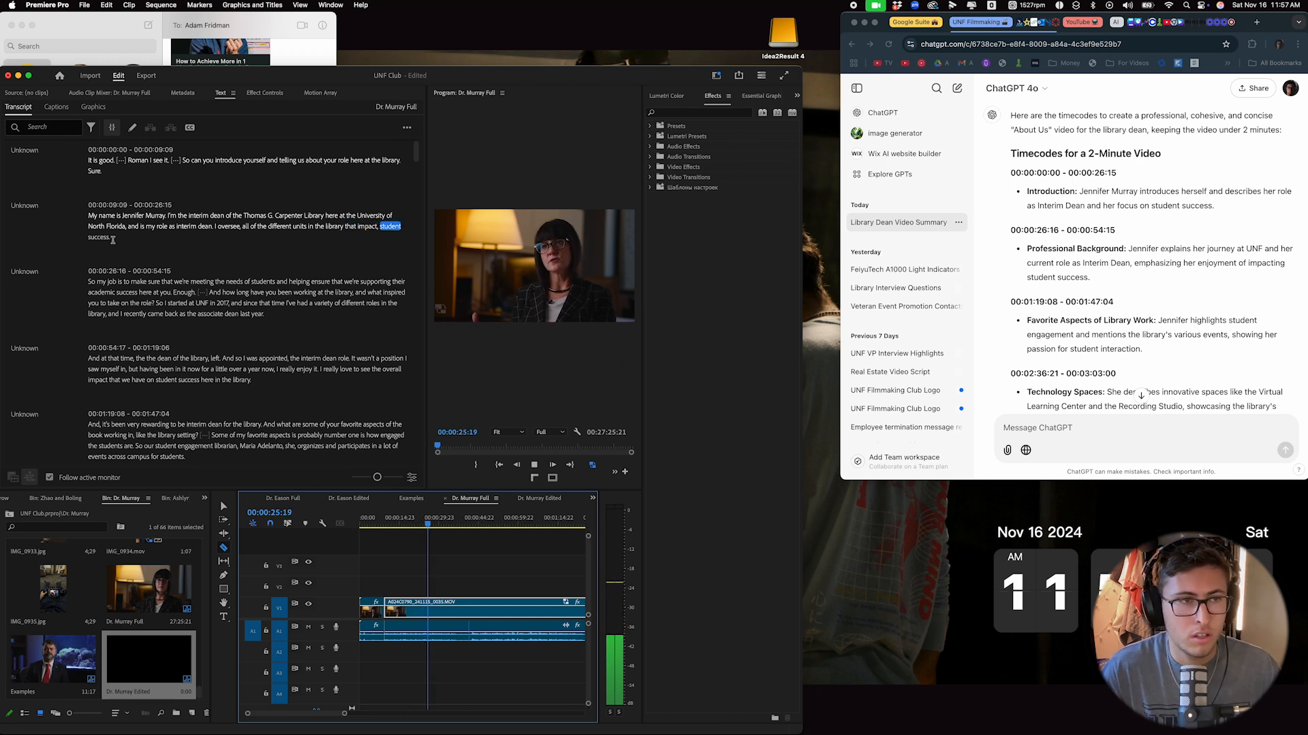
key(space)
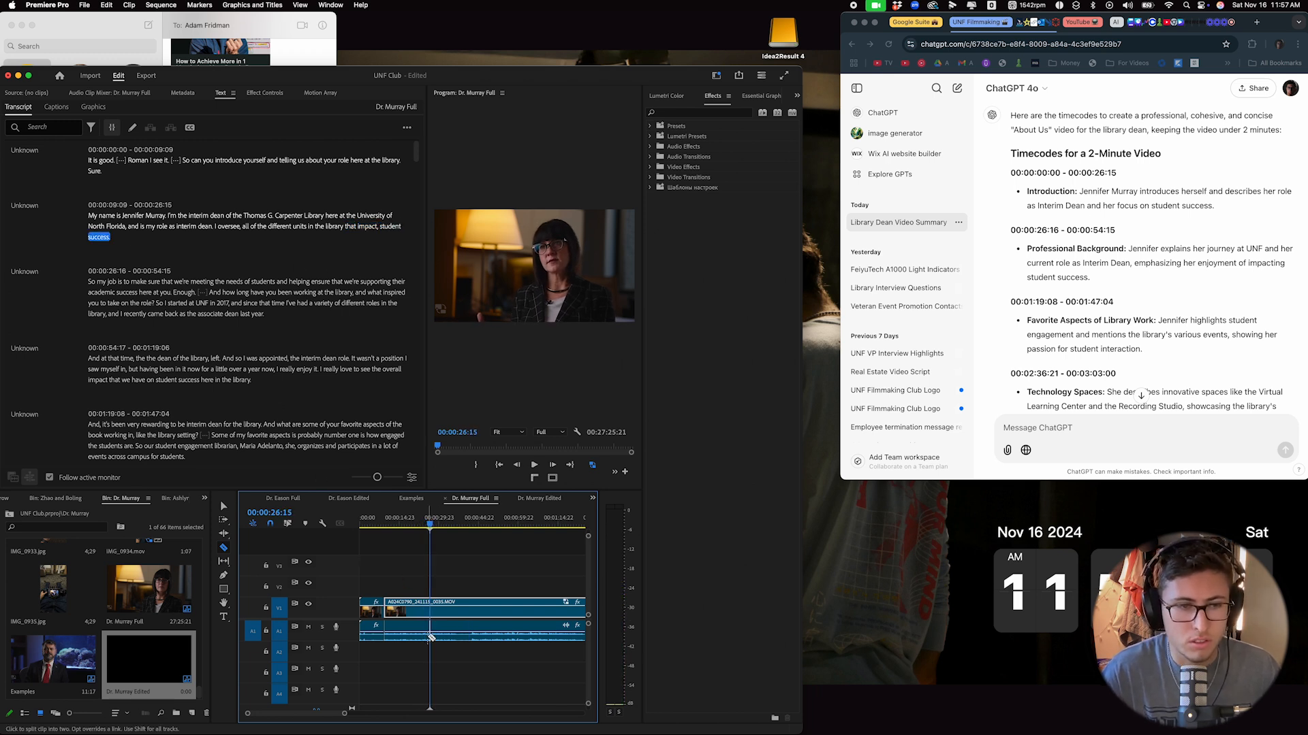
click(430, 636)
Copy the trimmed introduction segment from the full interview sequence into the empty edited sequence.
key(v)
drag(406, 578, 395, 642)
click(545, 502)
key(ctrl+v)
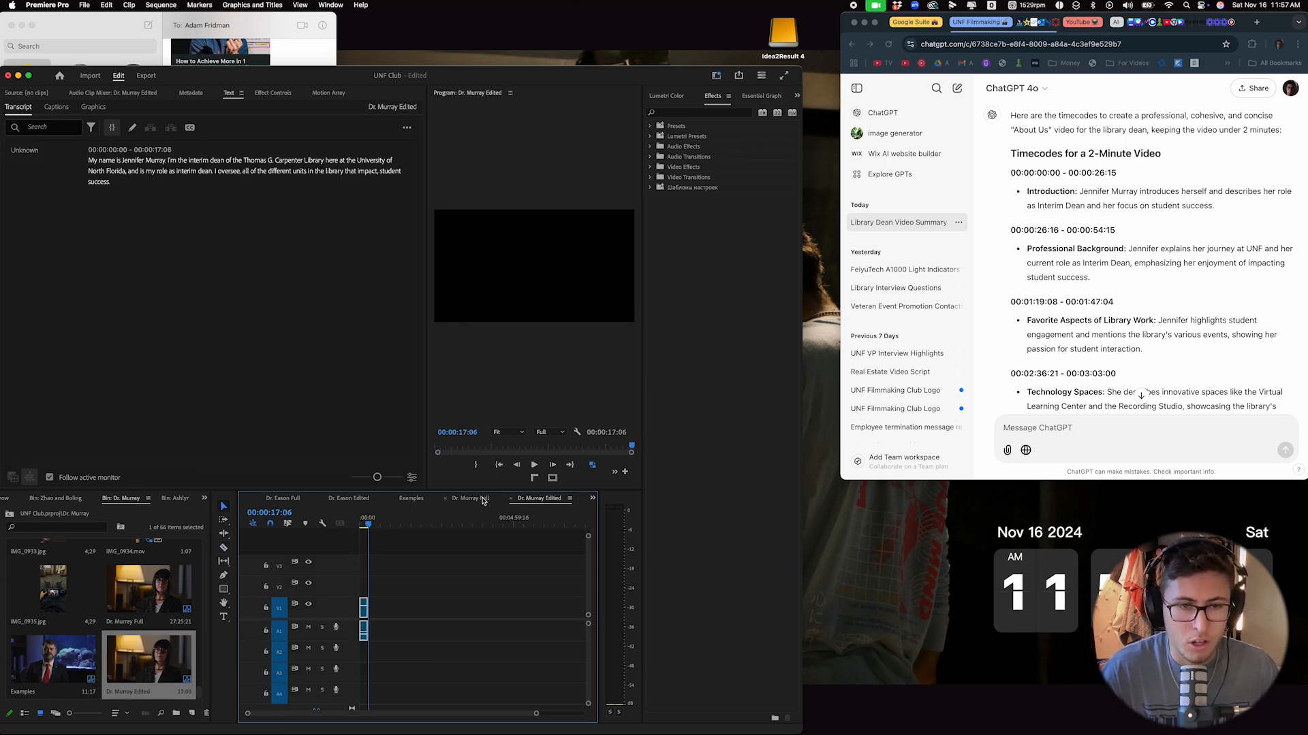
Return to the full interview sequence and check the second suggested timecode range, 00:00:26:16 - 00:00:54:15.
click(484, 502)
drag(1010, 229, 1129, 264)
click(1115, 279)
key(super+o)
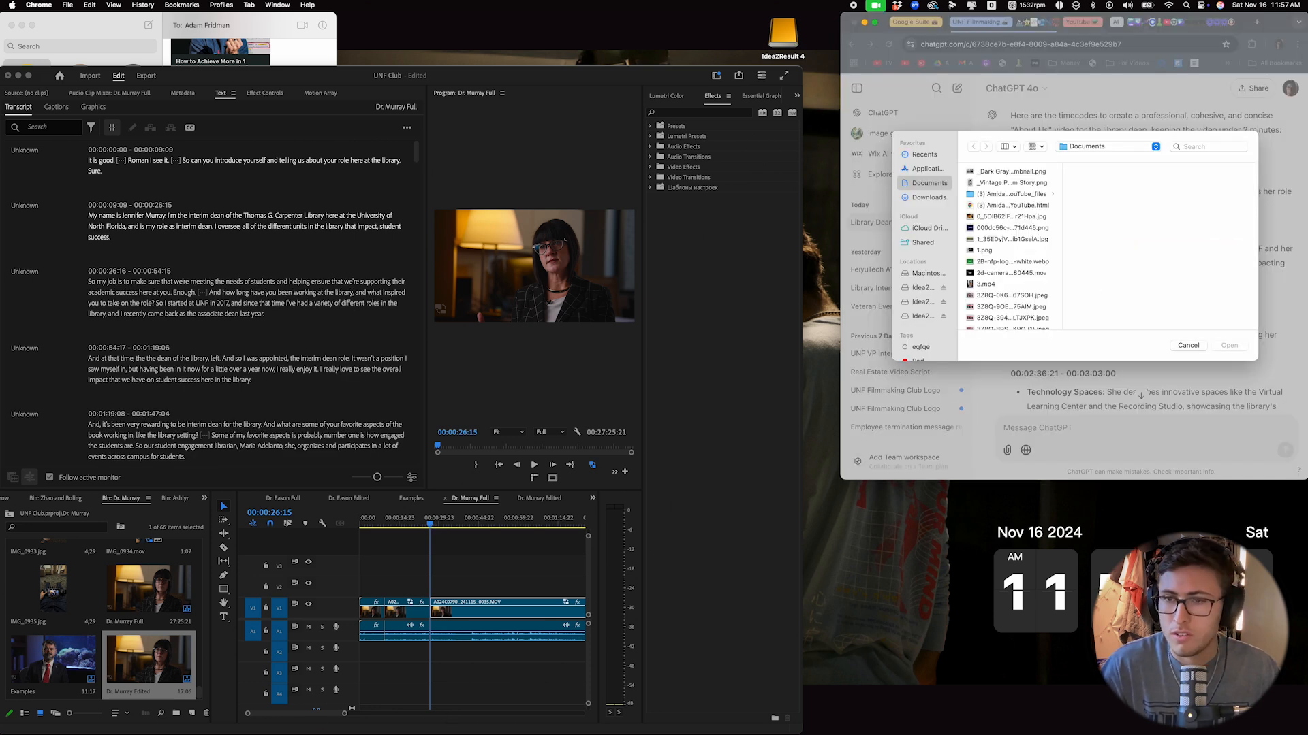
click(1188, 345)
Play the start of the second suggested segment and split the clip shortly after 00:00:26:15, near its opening words.
click(355, 717)
key(space)
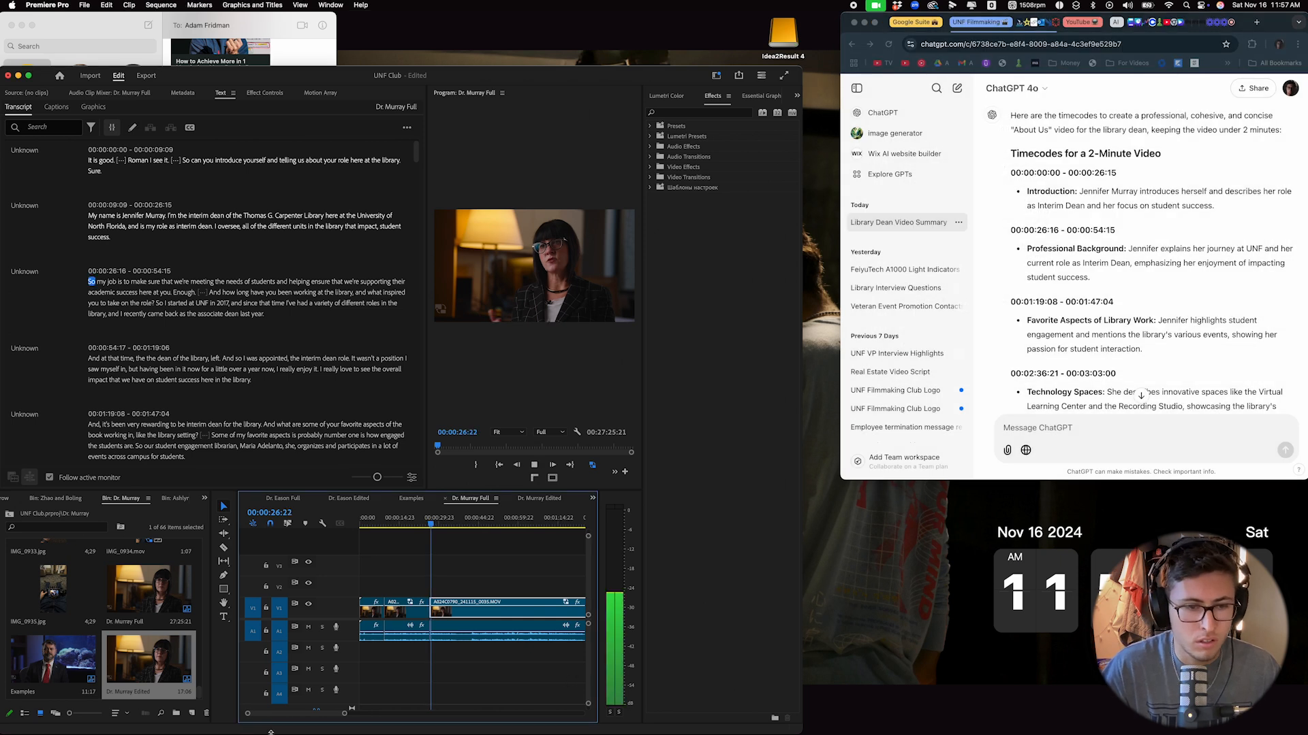
drag(345, 713, 309, 714)
key(c)
key(space)
click(470, 609)
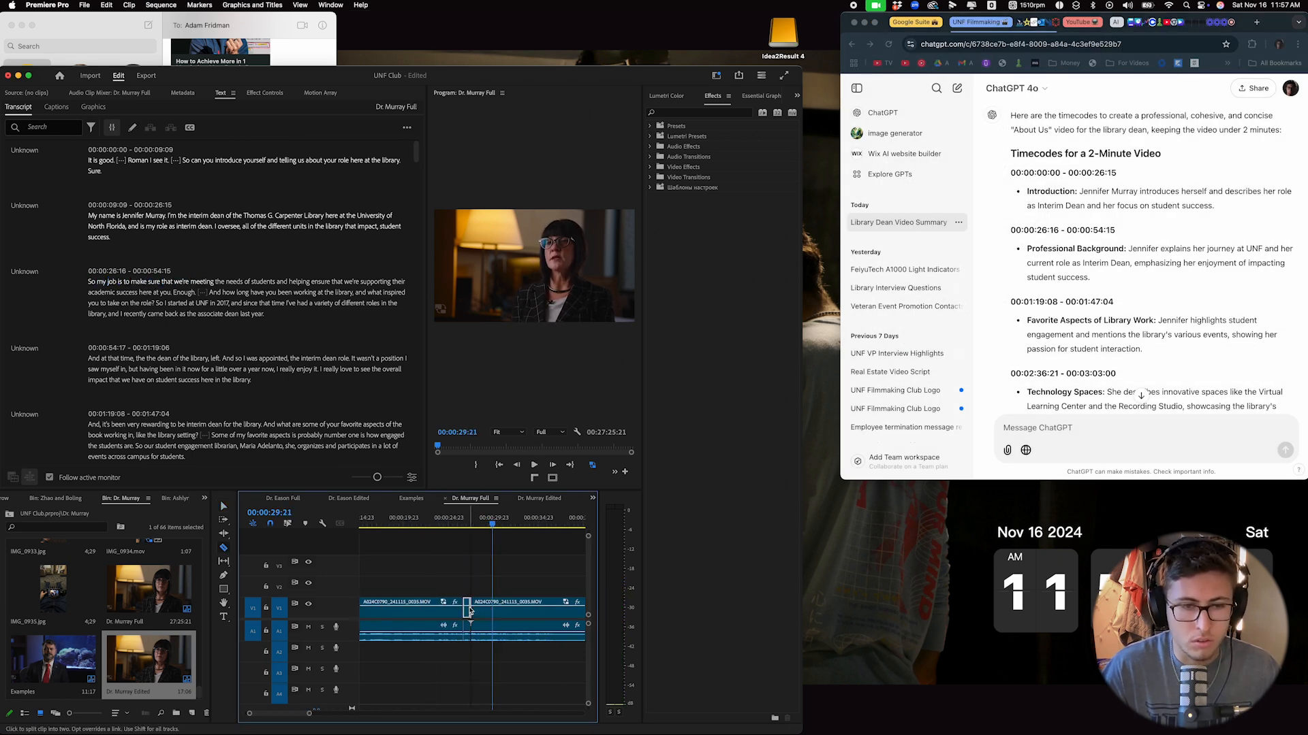
Play on, split the clip at 00:00:36:18, and copy the "my job is to make sure" segment into the edited sequence.
click(475, 528)
key(space)
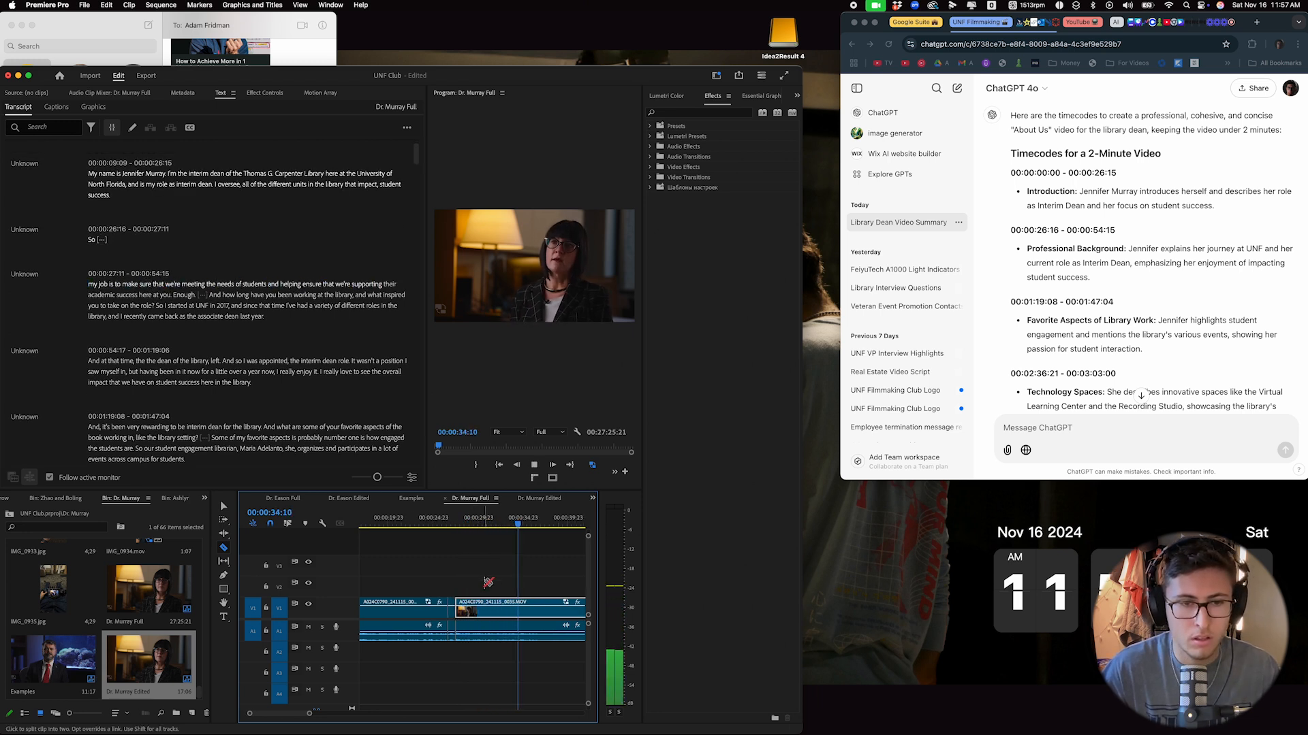
key(space)
click(463, 619)
key(v)
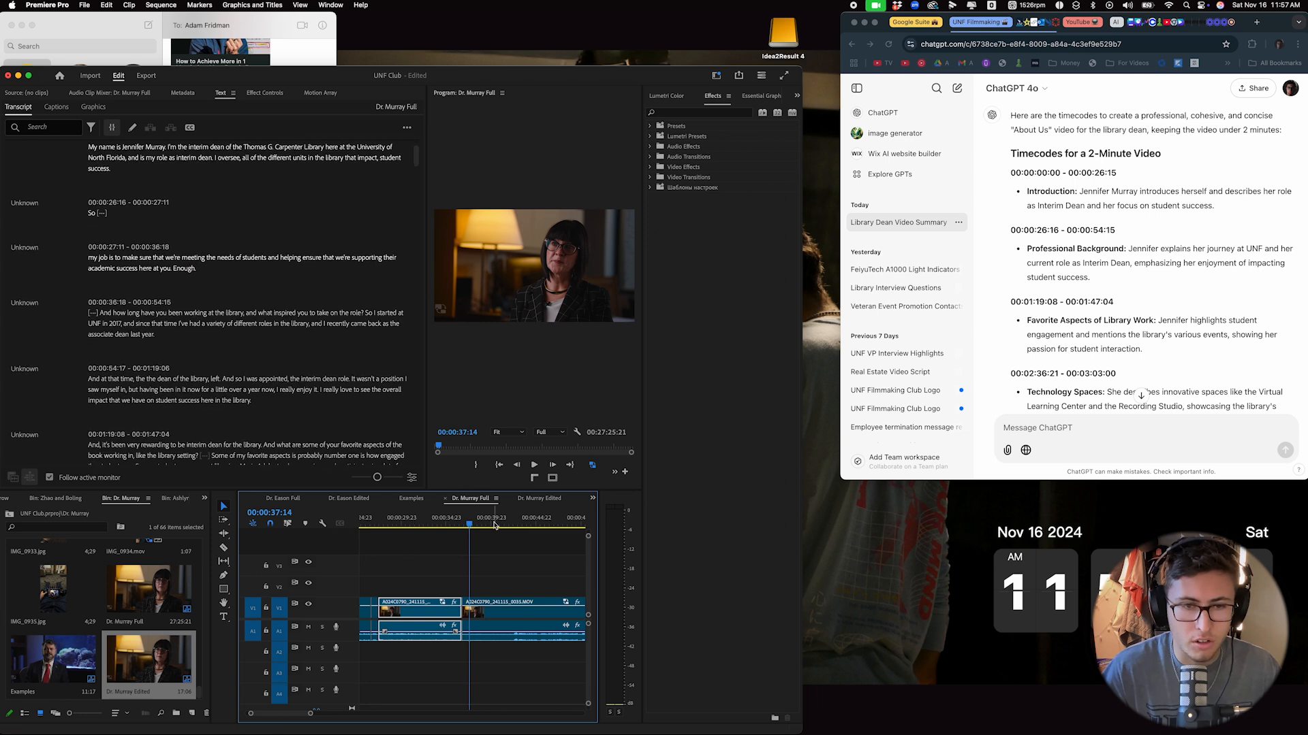
click(534, 502)
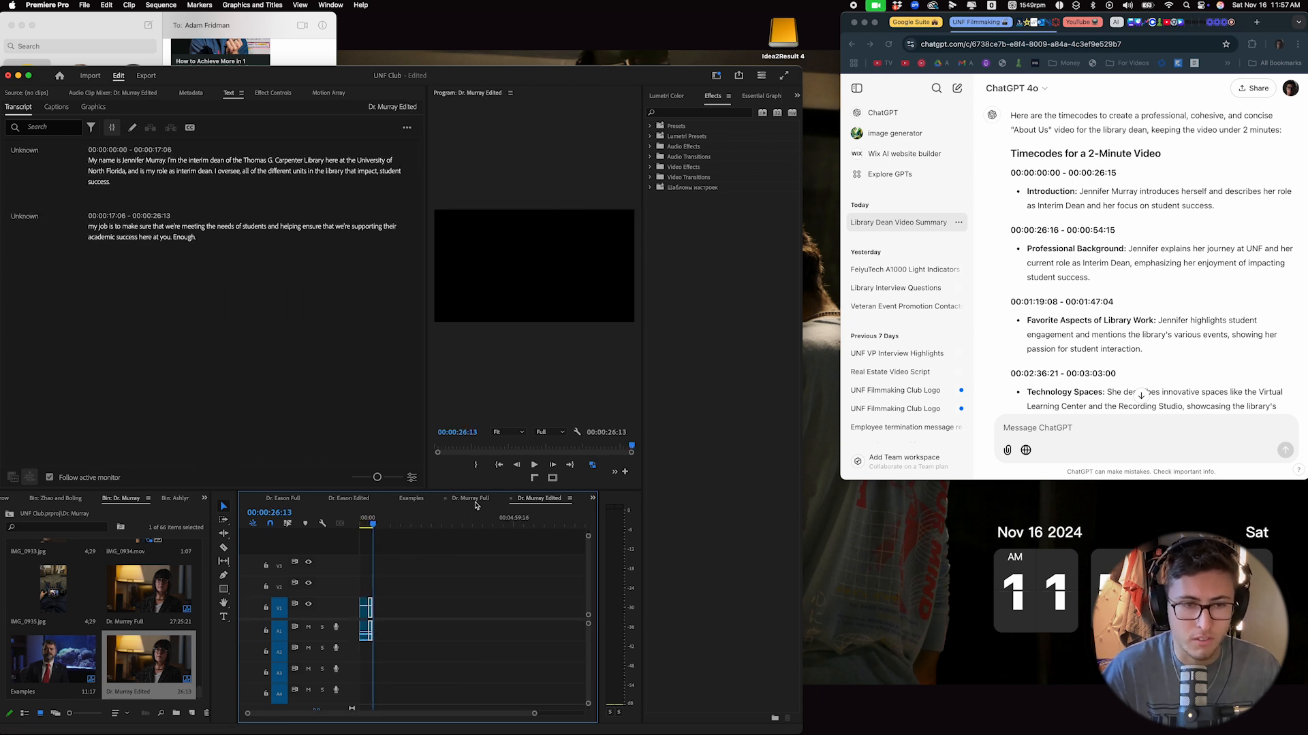
Return to the full interview sequence and split the clip at 00:00:42:16, just before "I started at UNF in 2017".
click(470, 500)
click(514, 529)
key(space)
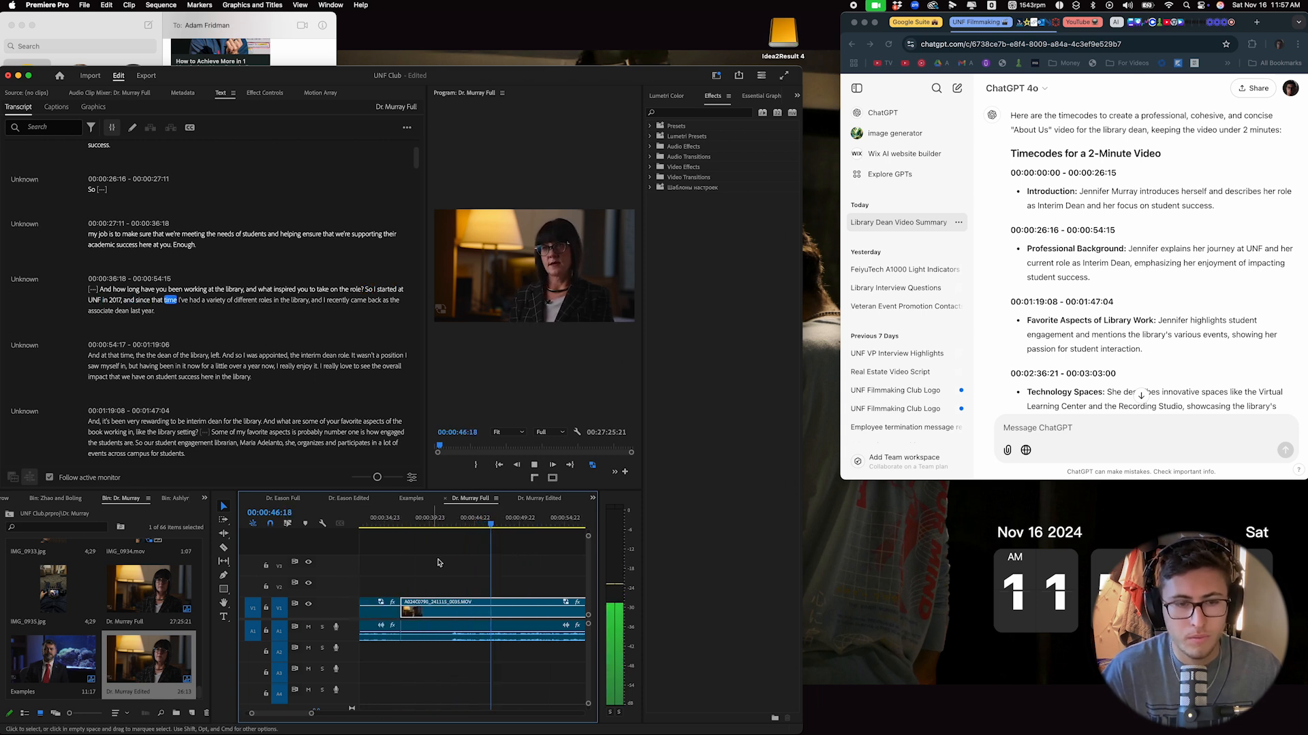
click(455, 528)
drag(456, 529, 456, 528)
drag(312, 713, 287, 714)
click(397, 523)
drag(402, 524, 420, 525)
key(c)
click(427, 630)
key(space)
key(space)
click(429, 610)
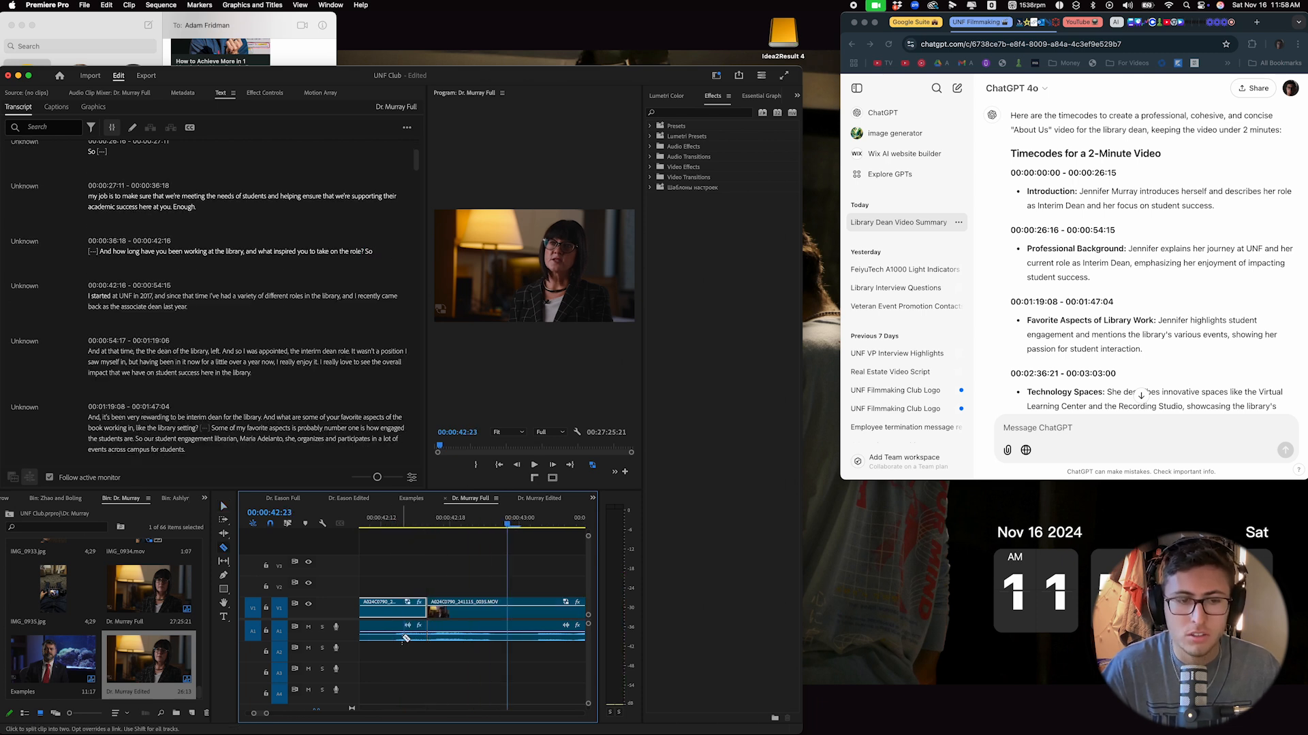
Play the dean's background answer and split the clip at 00:00:54:08, after "associate dean last year".
key(v)
drag(266, 720, 326, 716)
key(space)
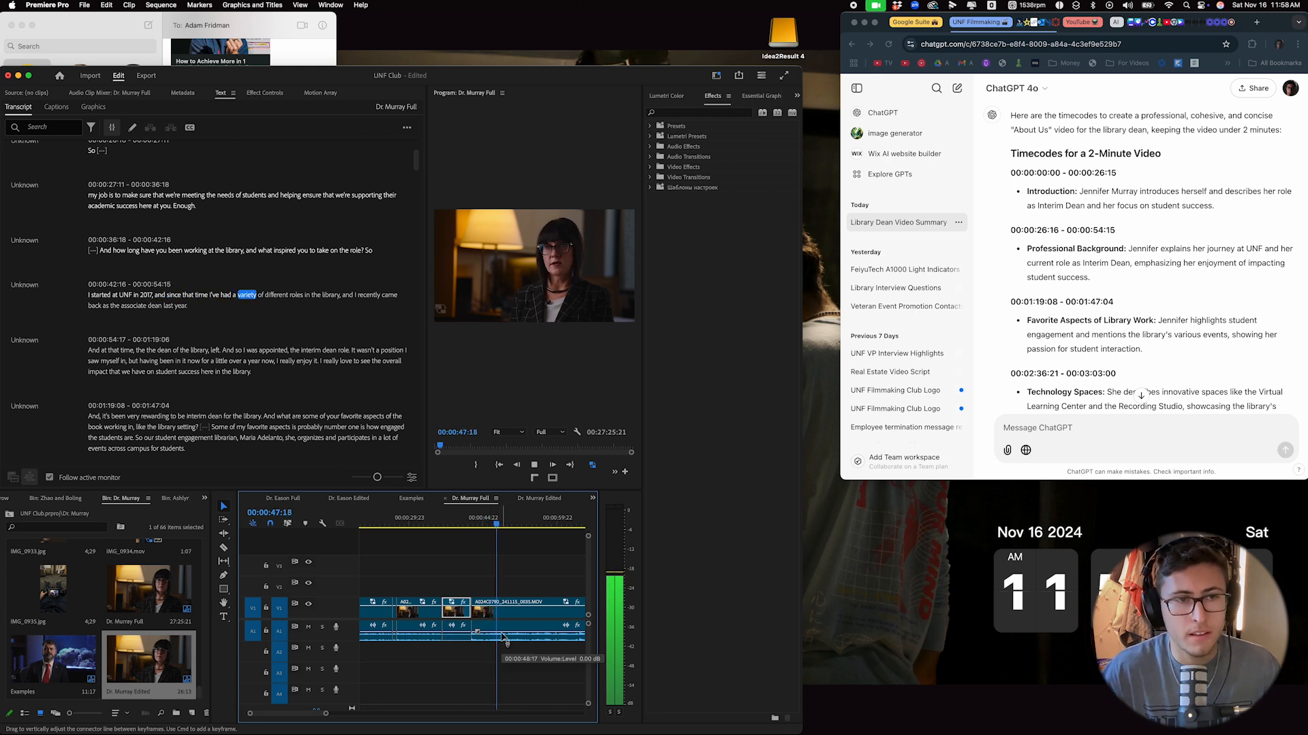
key(space)
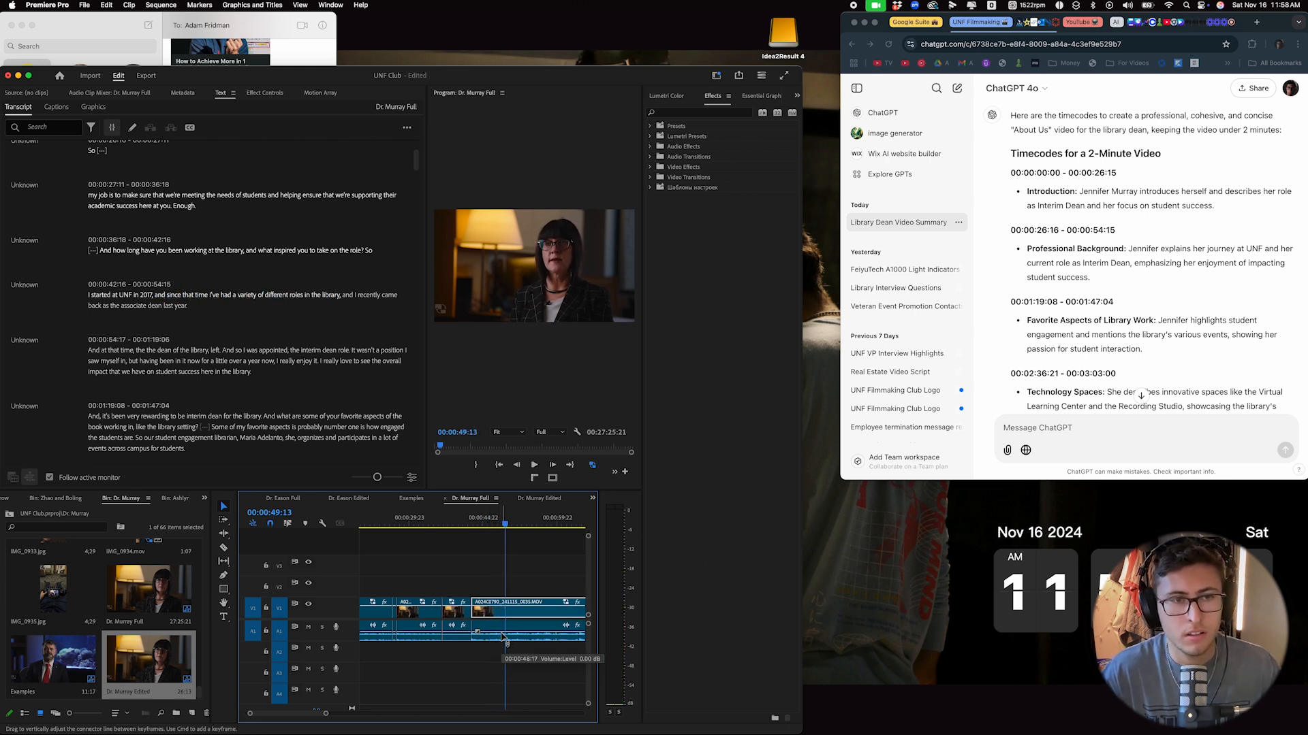
key(space)
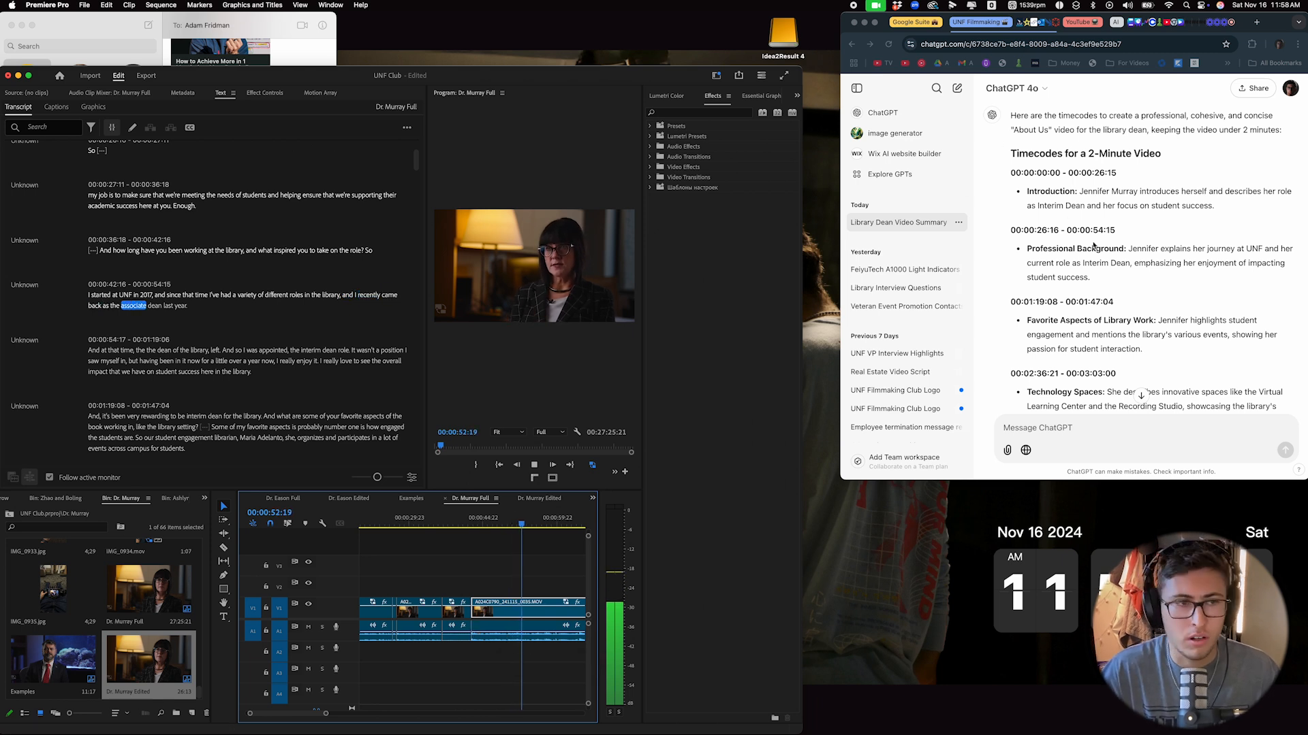
key(space)
key(c)
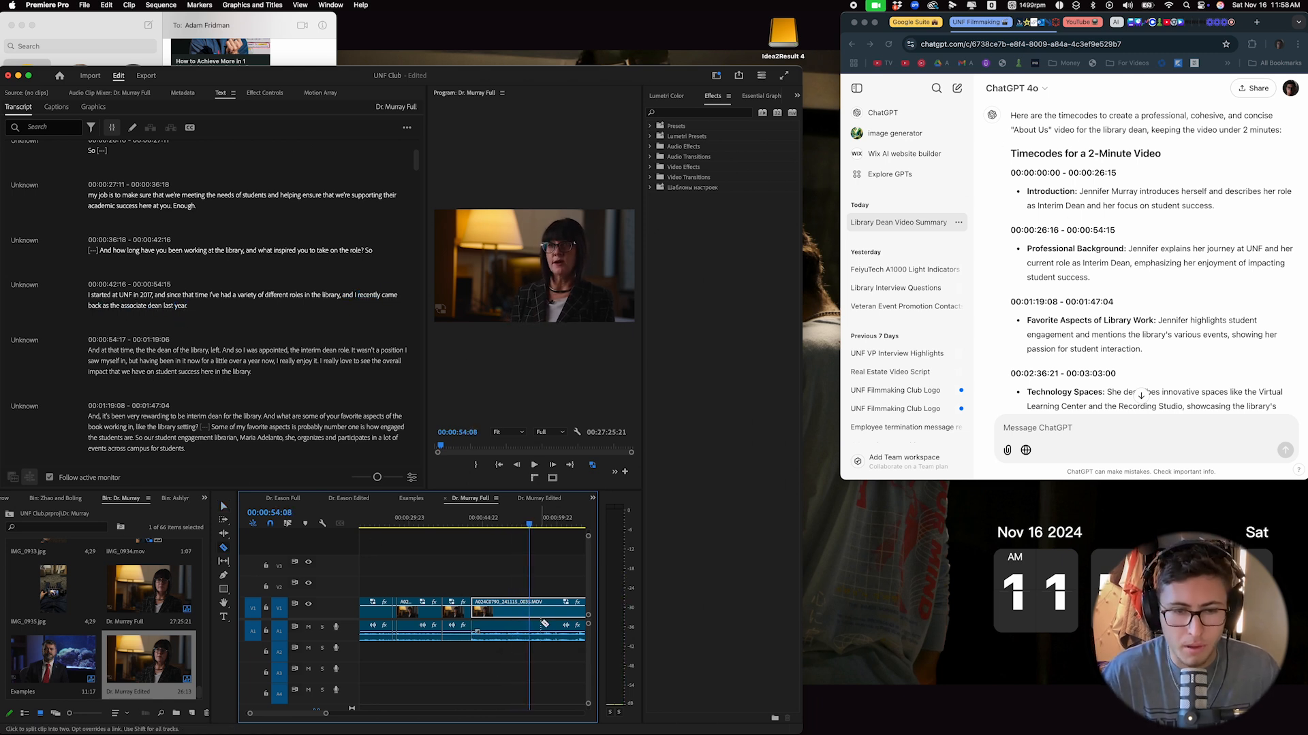
click(529, 640)
Copy the "I started at UNF in 2017" segment to the end of the edited sequence.
key(v)
click(483, 636)
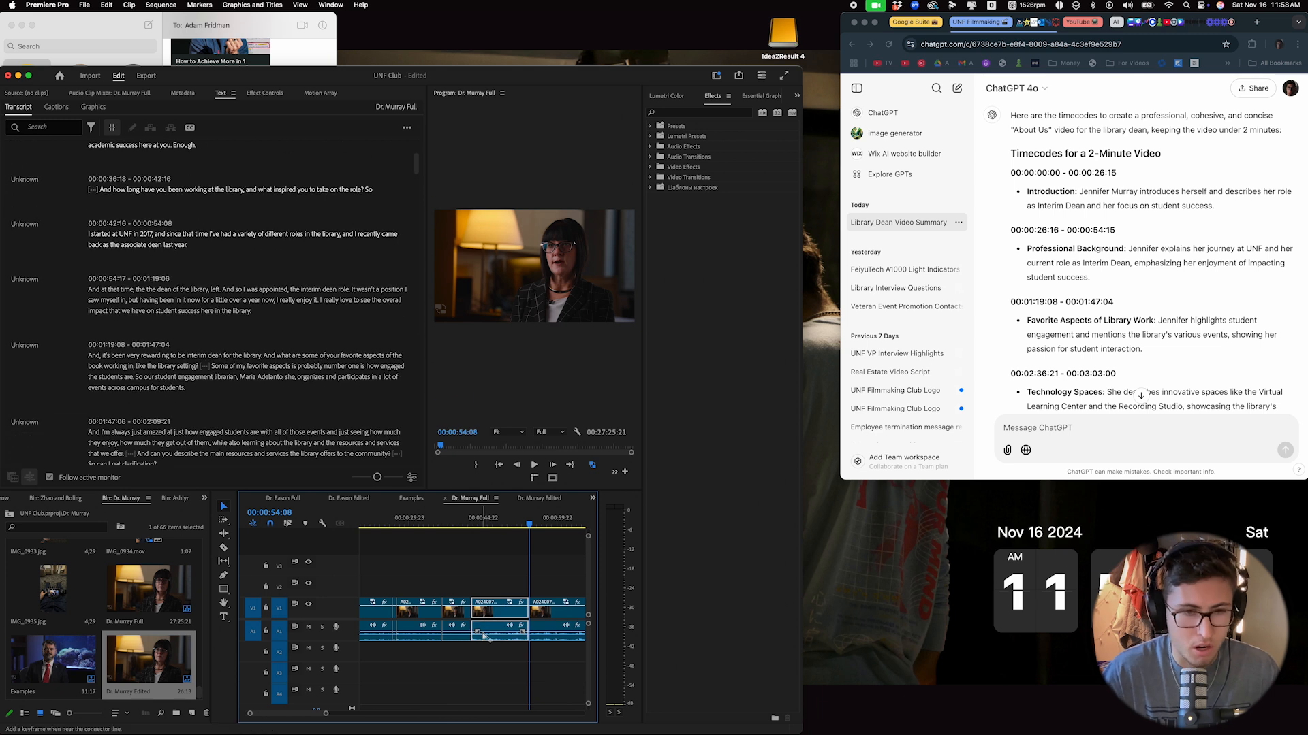
click(523, 502)
key(super+v)
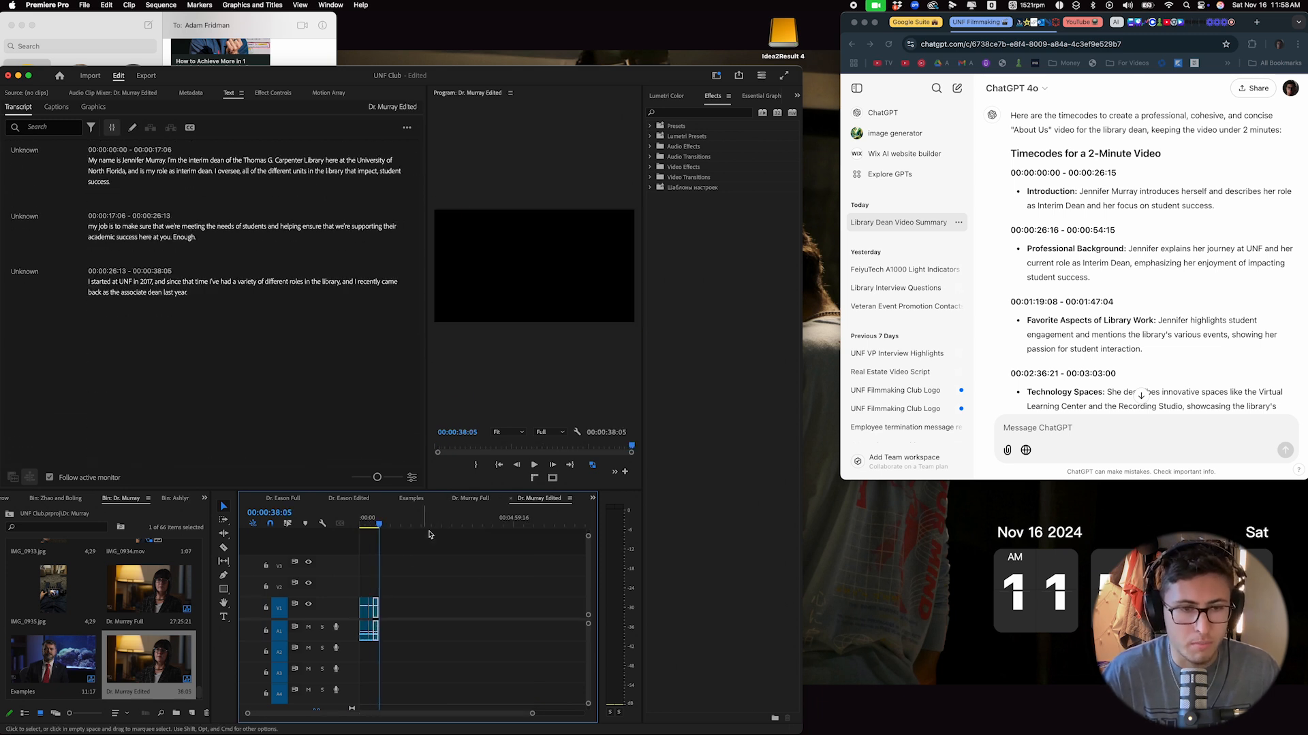
Return to the full interview sequence and review ChatGPT's suggested ranges up to the third one, 00:01:19:08 - 00:01:47:04.
click(470, 500)
click(1032, 341)
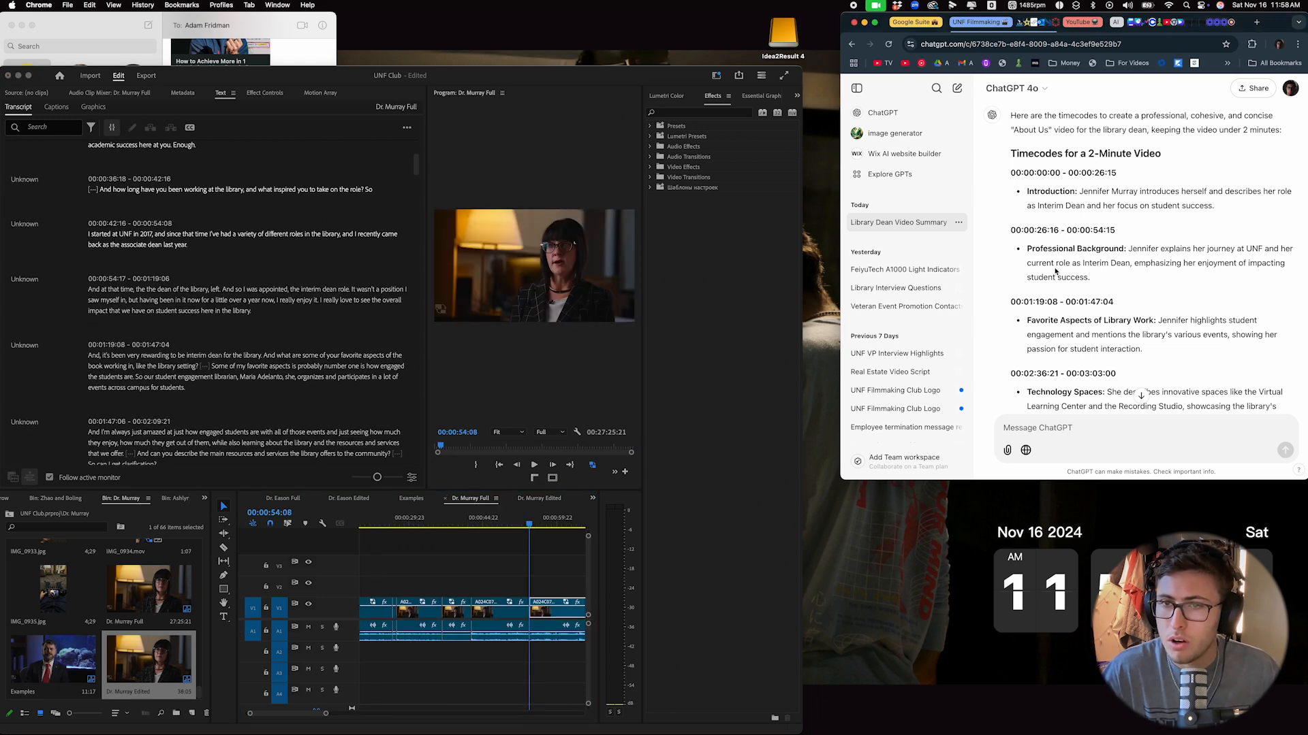
scroll(1057, 284, down, 1)
drag(1026, 175, 1137, 179)
drag(1026, 233, 1093, 264)
drag(1022, 303, 1162, 343)
click(1154, 345)
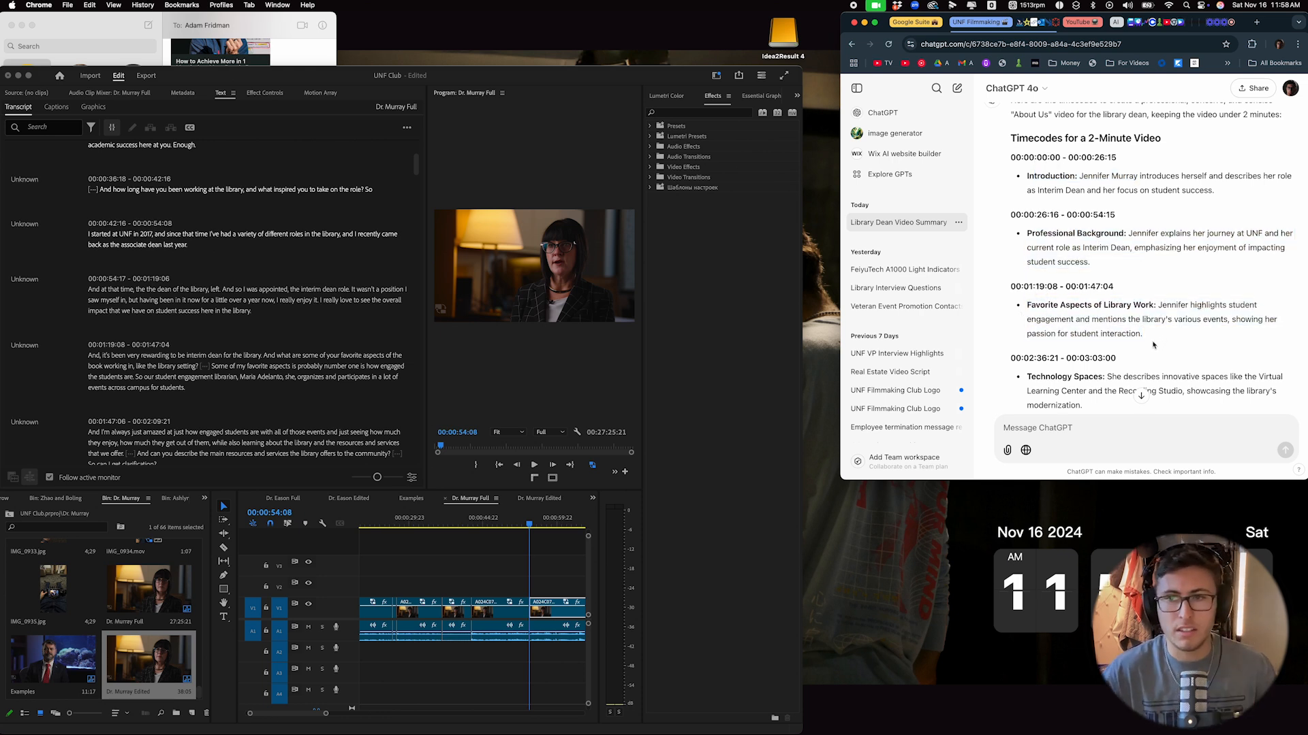
scroll(519, 573, down, 3)
Find the start of the third suggested range and split the clip at 00:01:19:10, before "And, it's been very rewarding".
click(484, 536)
drag(484, 525, 530, 526)
key(space)
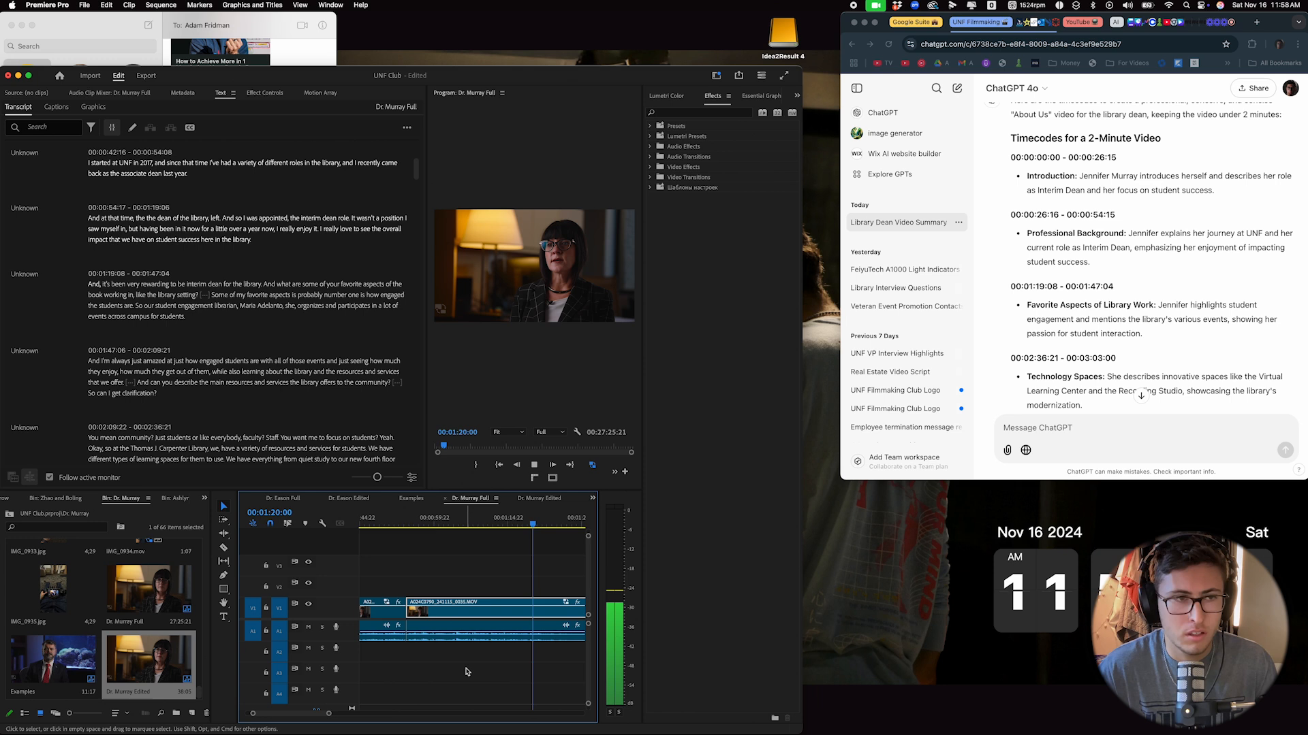
drag(328, 714, 316, 714)
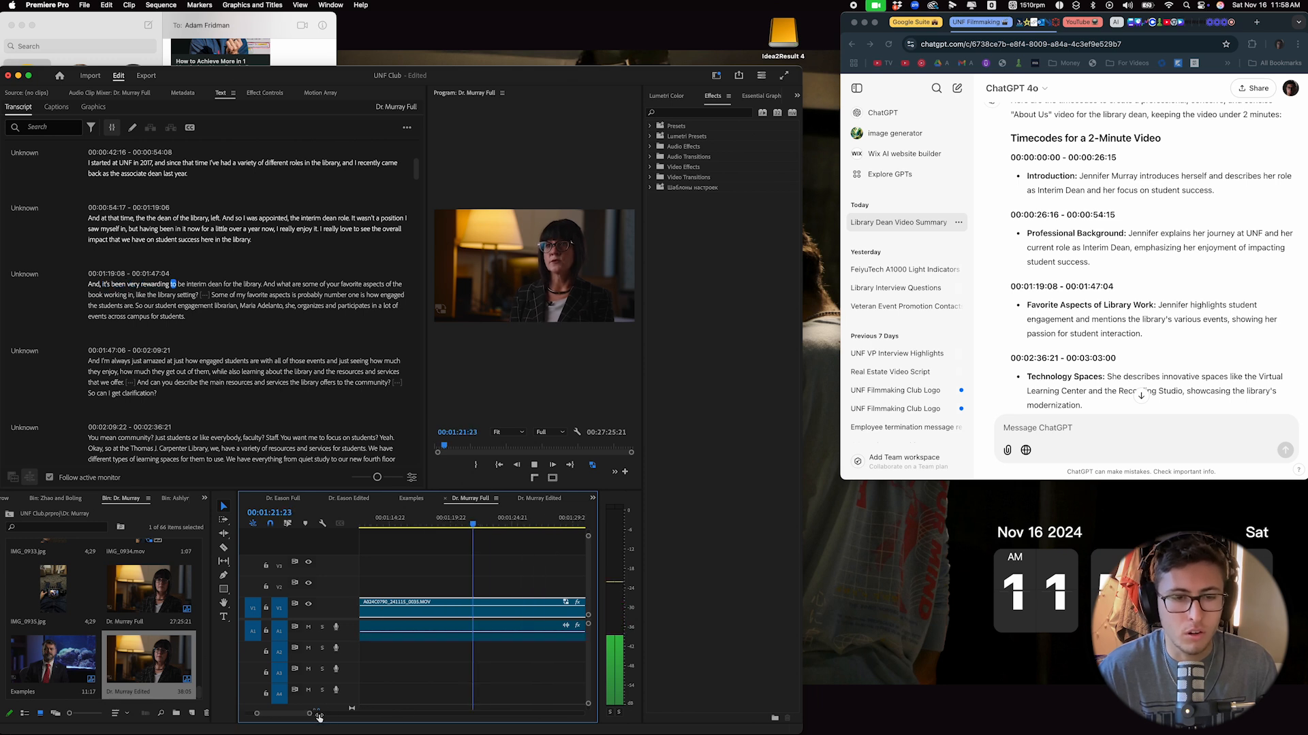
click(441, 528)
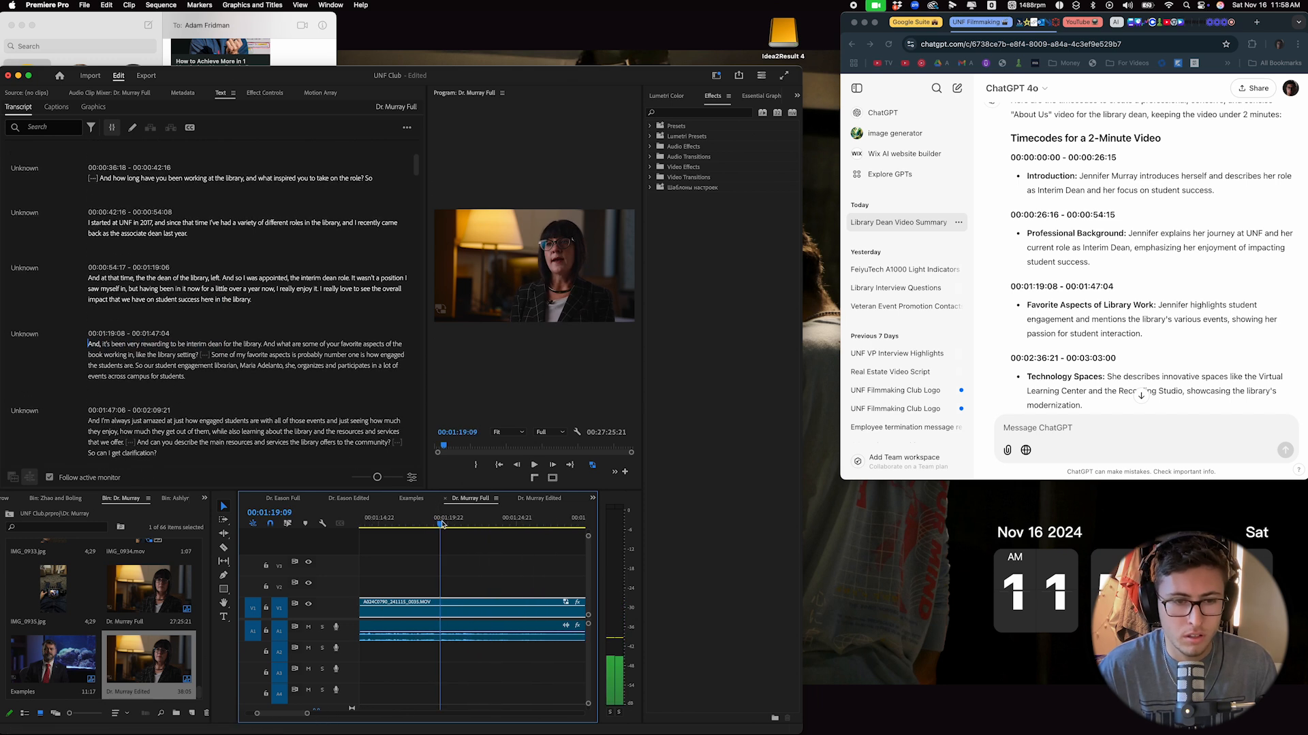
key(c)
click(441, 619)
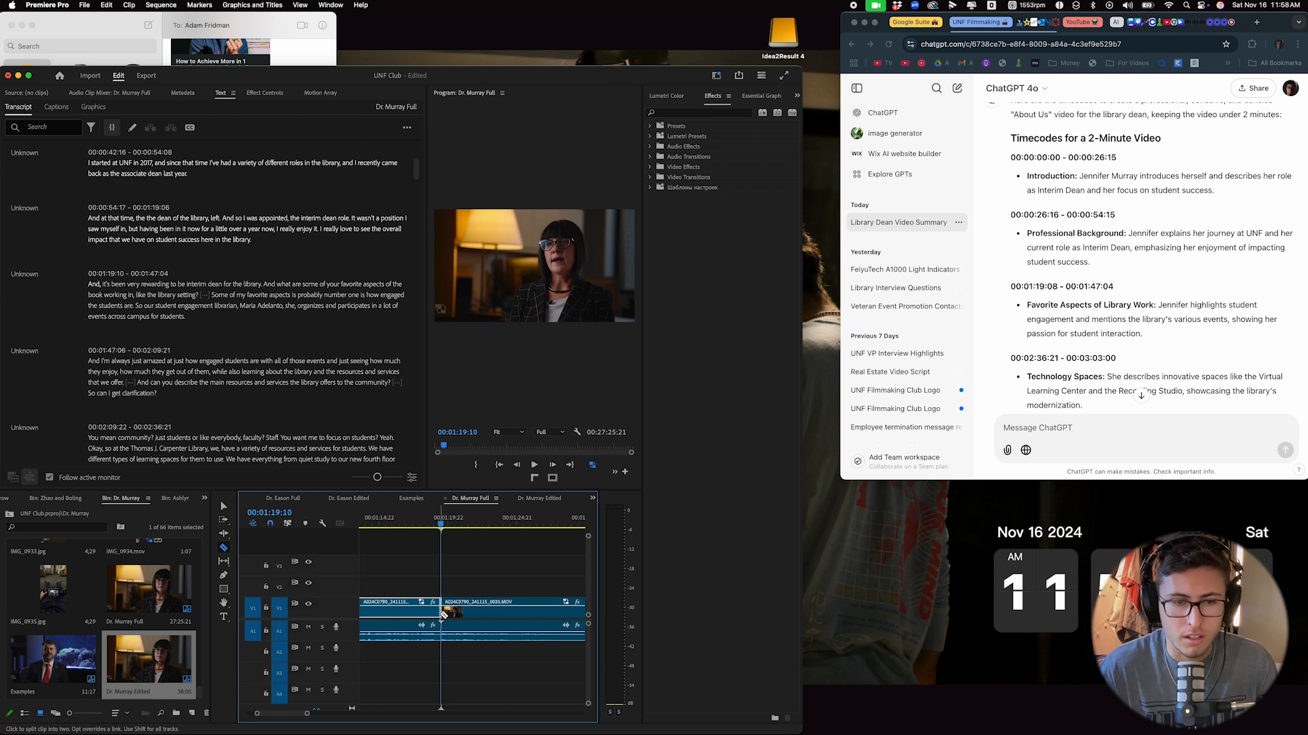
Split the clip at 00:01:24:10, after "dean for the library", and copy that short segment into the edited sequence.
key(space)
click(511, 636)
key(v)
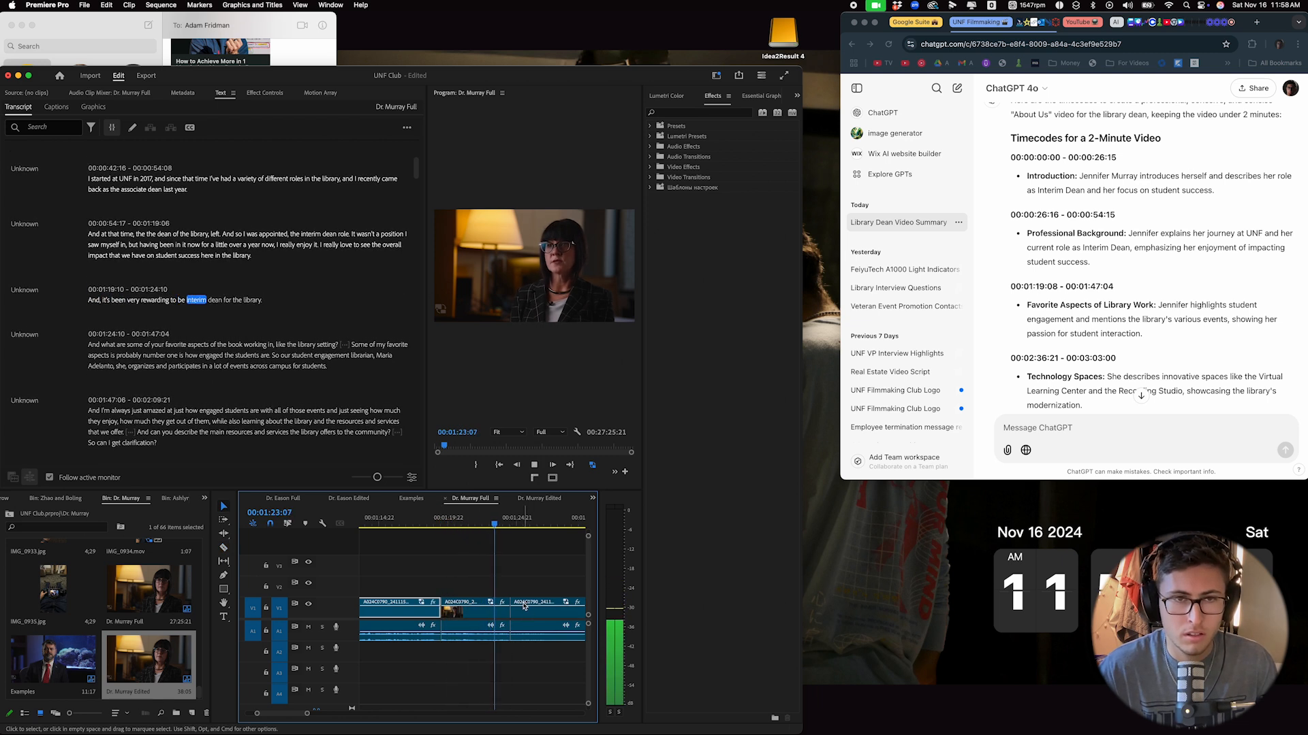
click(469, 628)
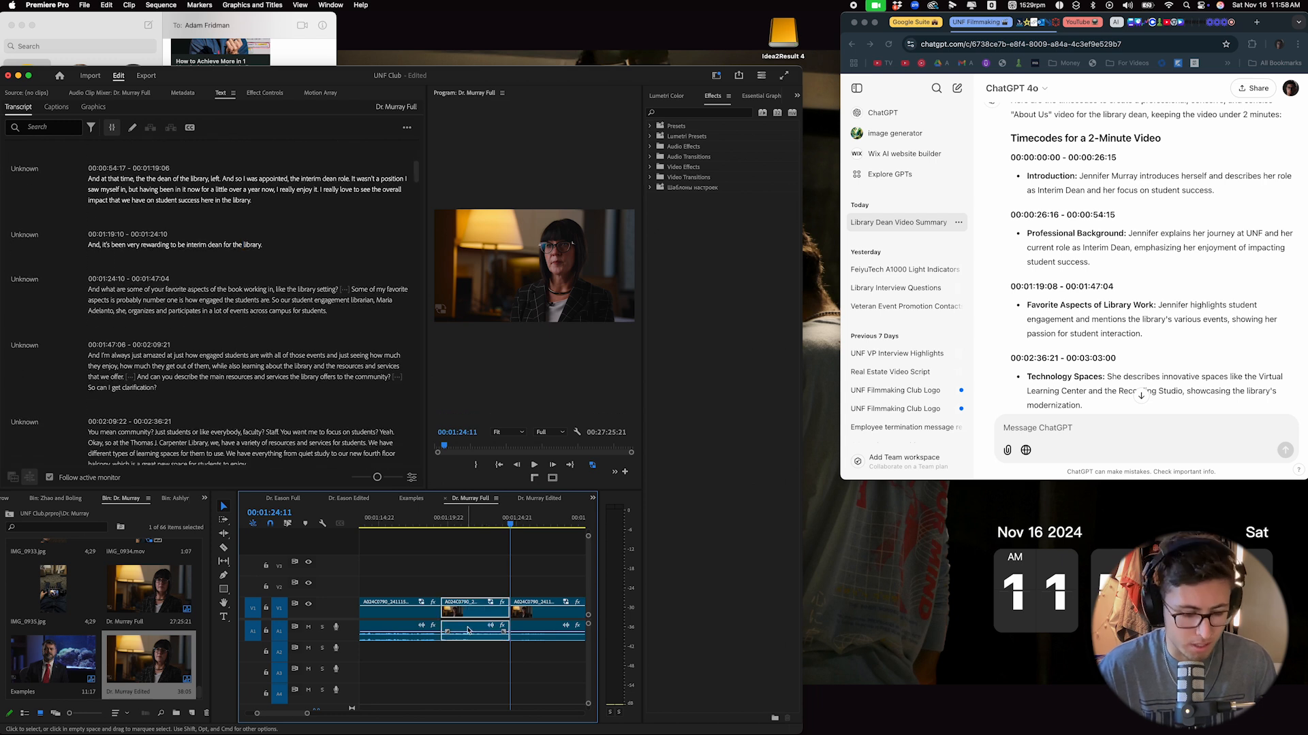
click(542, 499)
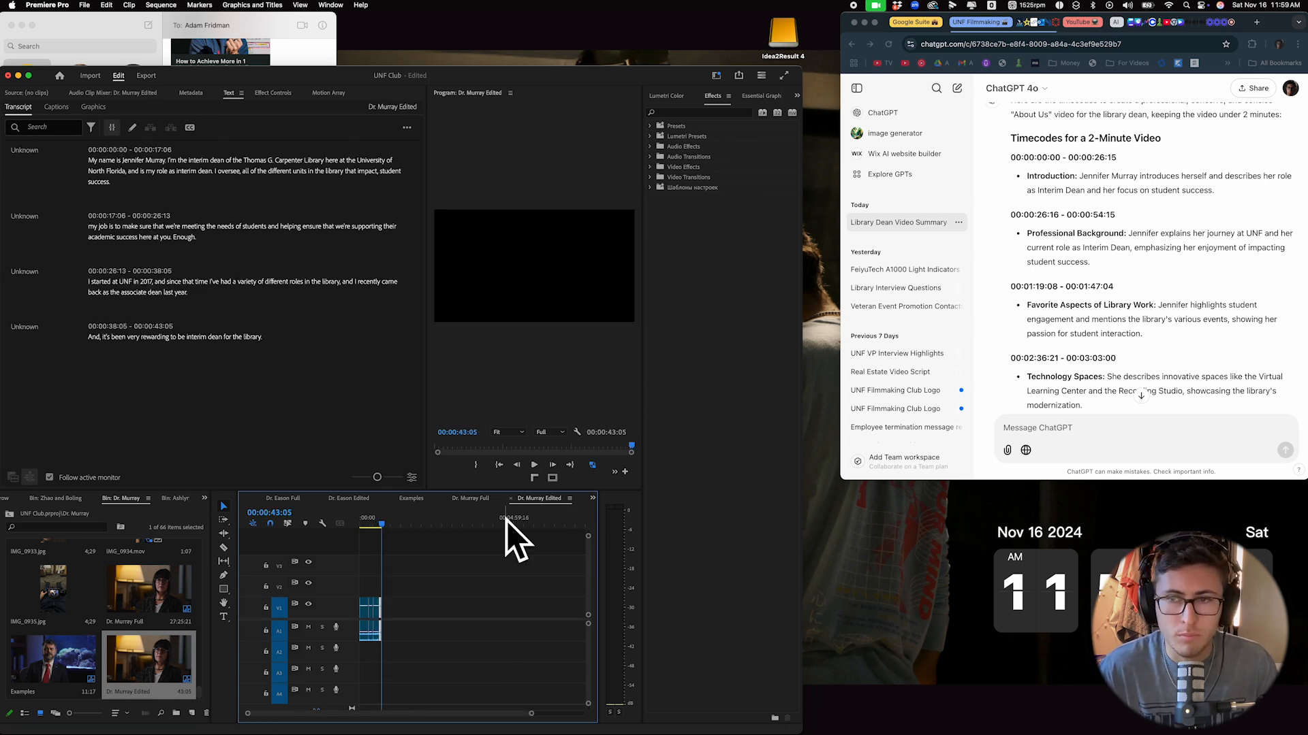
Recheck the range 00:01:19:08 - 00:01:47:04 and split the full interview at 00:01:31:10, before "Some of my favorite aspects".
click(1055, 314)
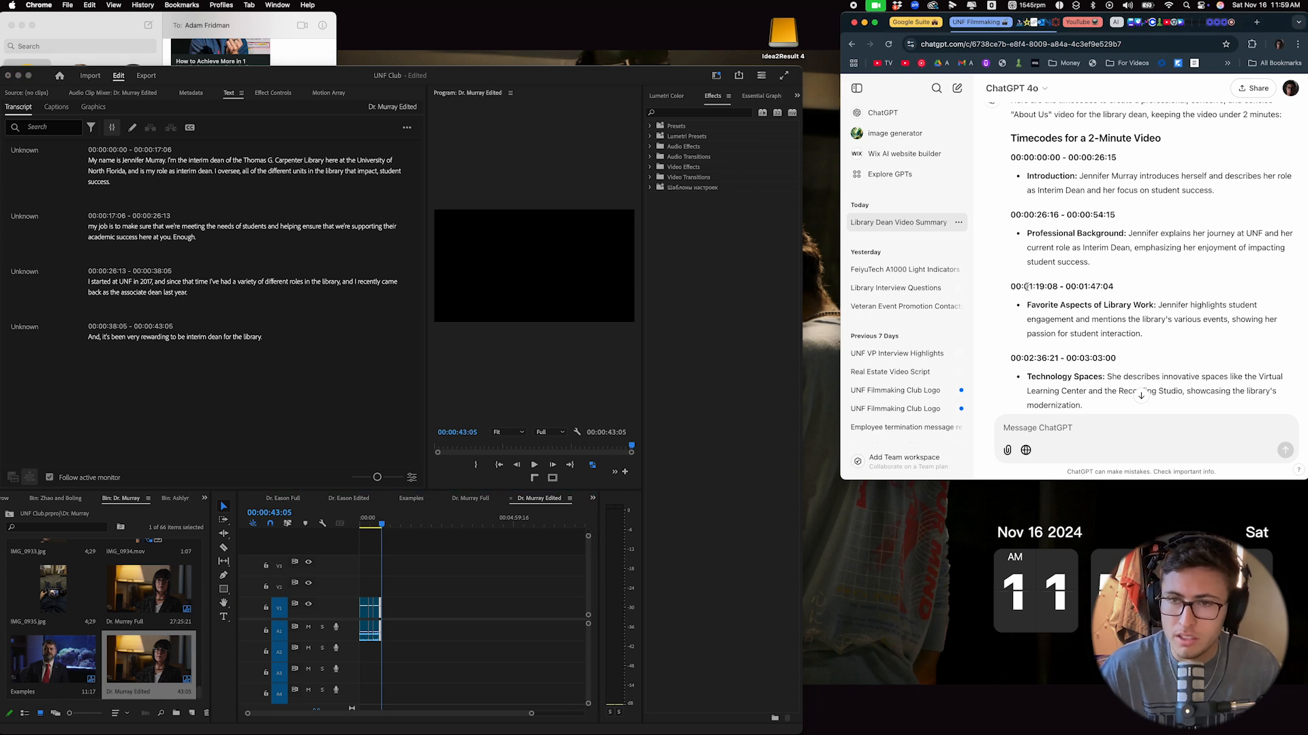
drag(1084, 286, 1098, 286)
click(1097, 286)
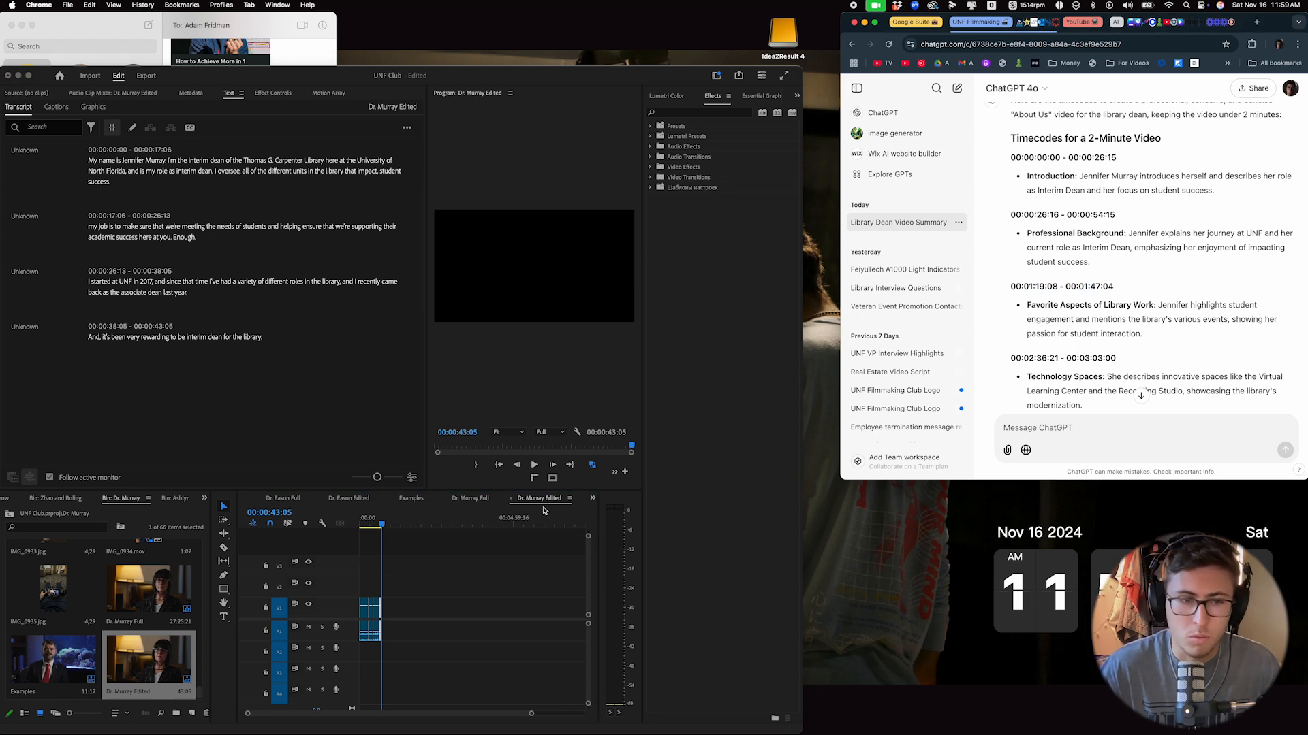
click(469, 502)
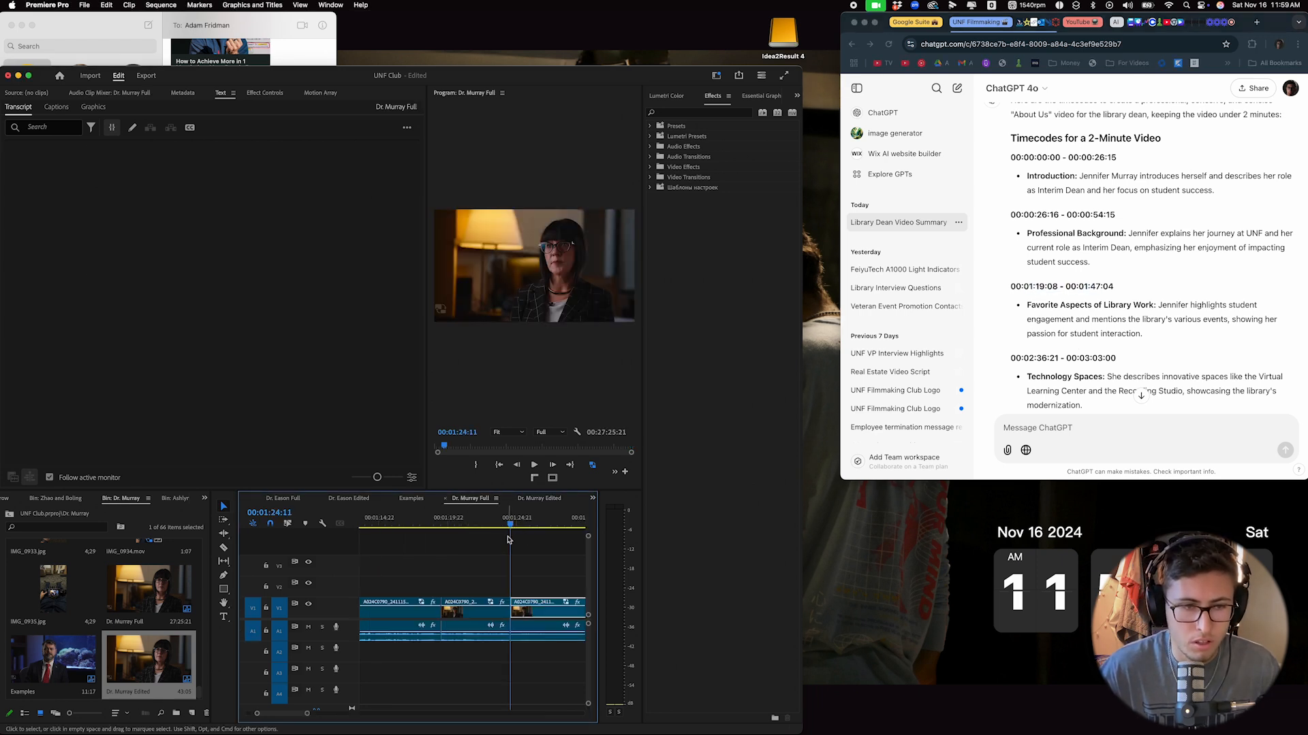
scroll(498, 536, right, 5)
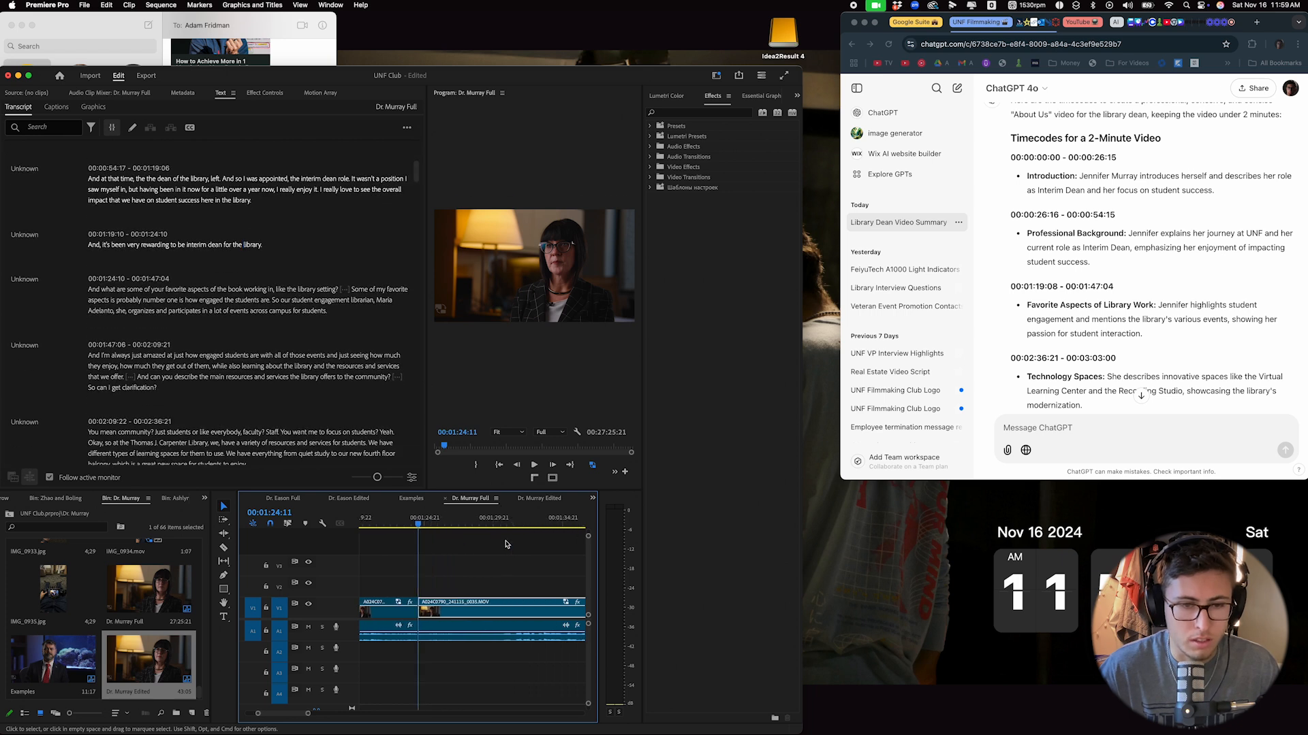
click(483, 530)
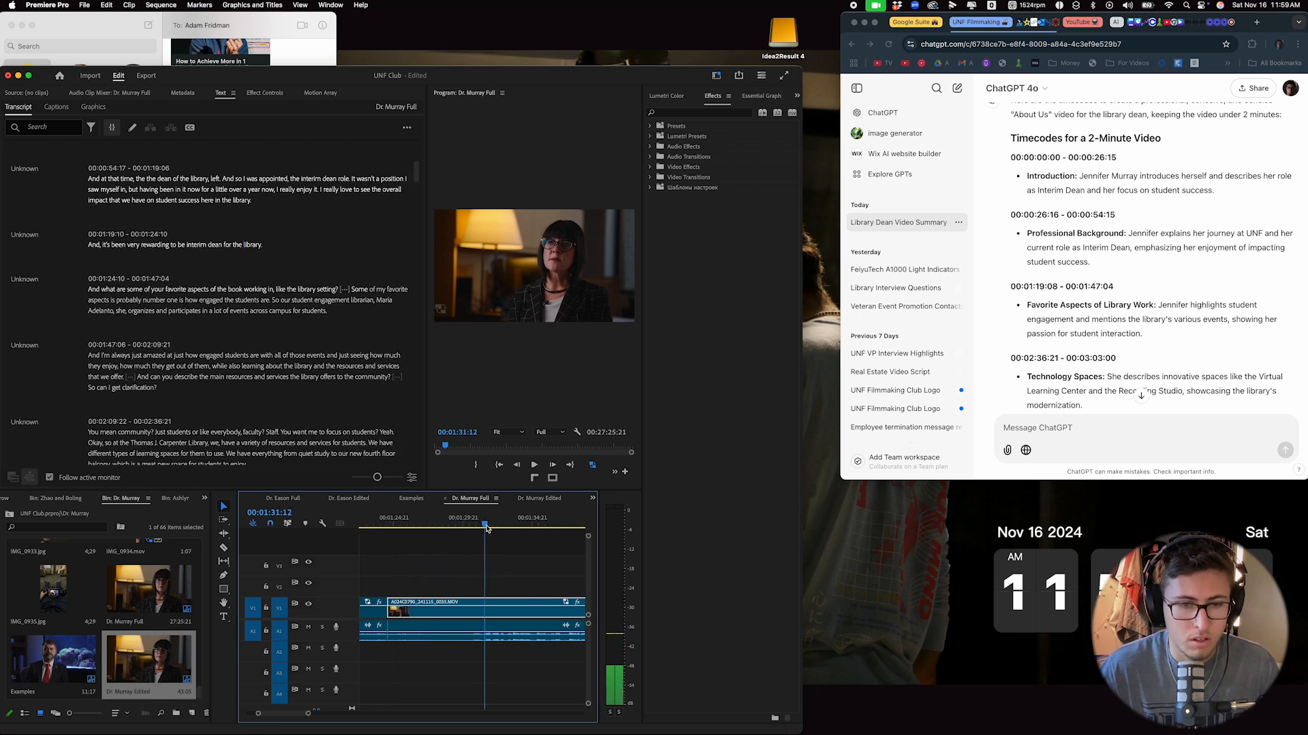
key(space)
key(c)
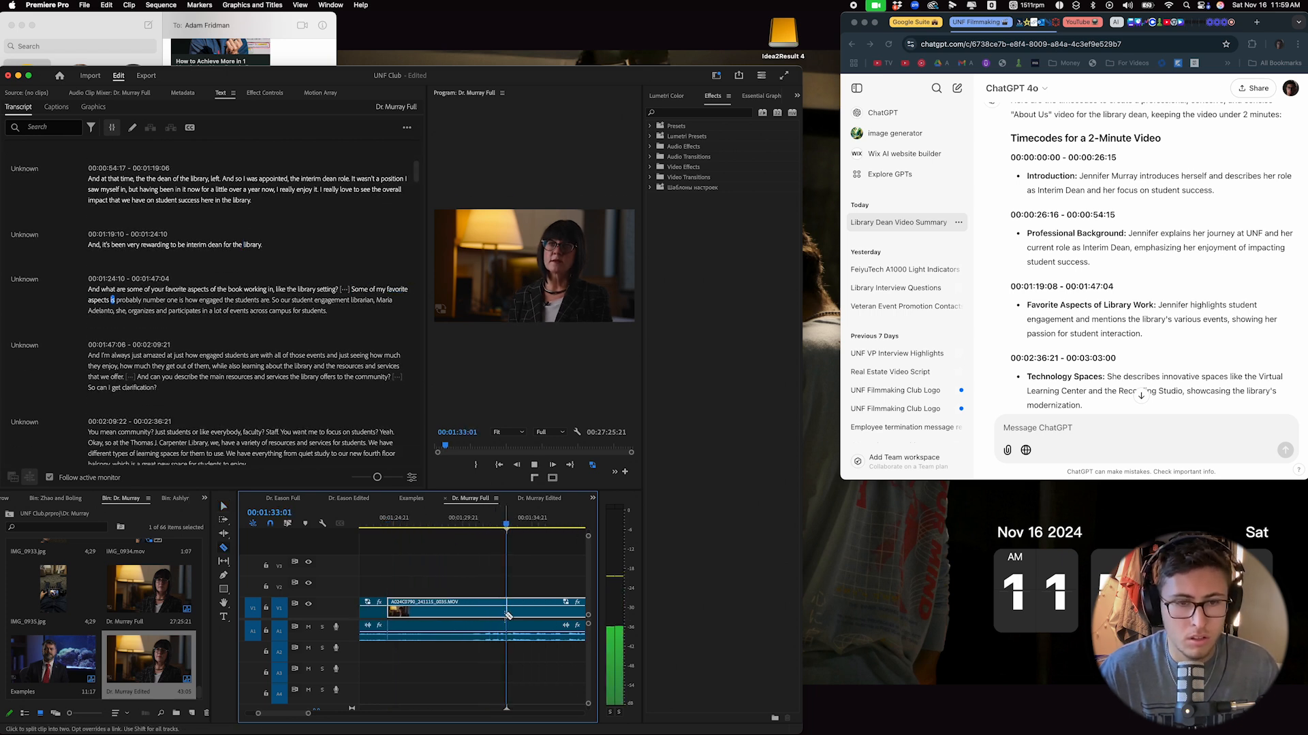
click(486, 643)
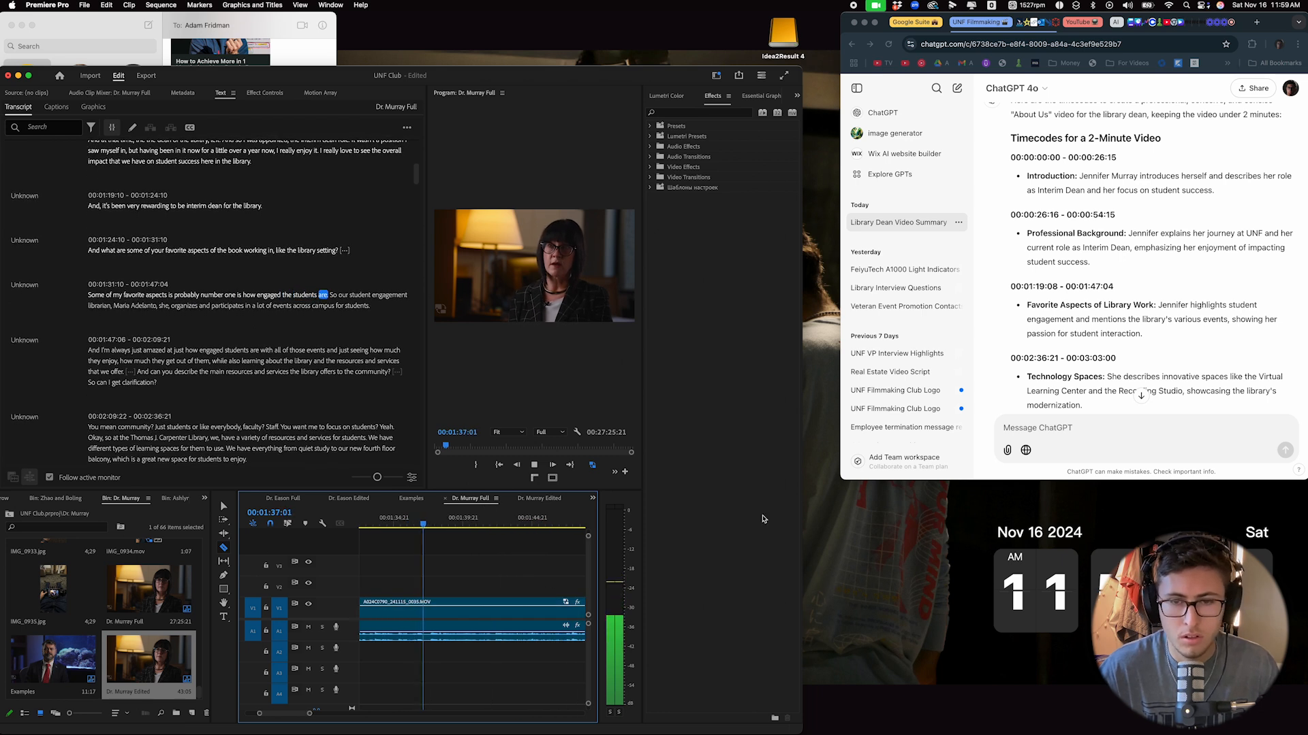
Widen the editing window and play through the favorite-aspects answer, splitting the clip at 00:01:47:05.
drag(803, 510, 839, 510)
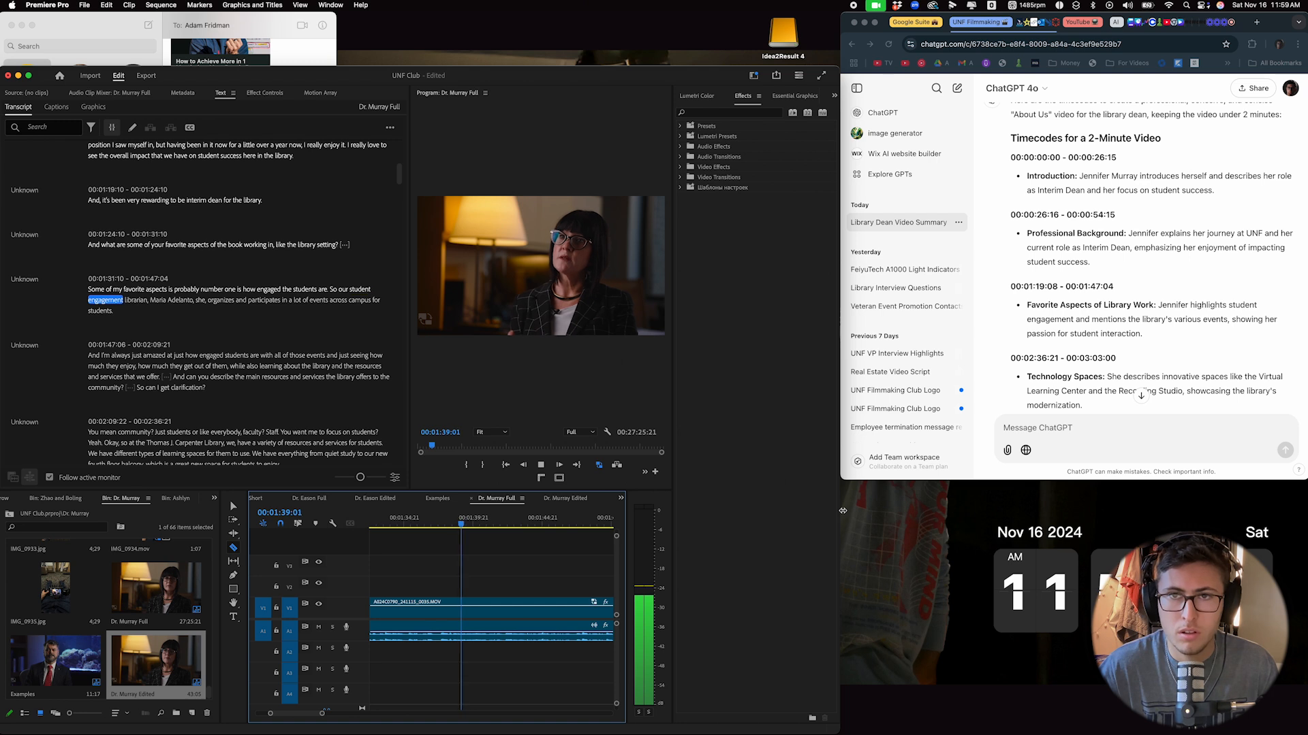
drag(322, 713, 341, 713)
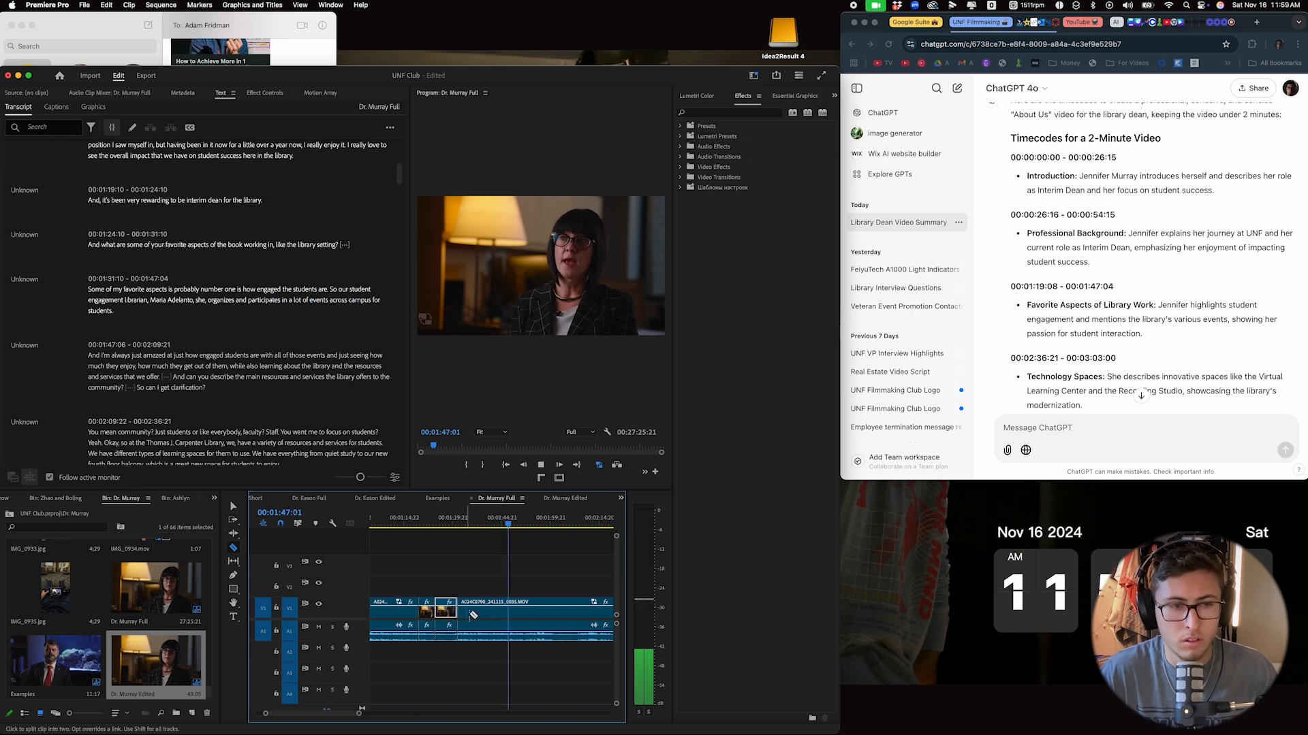
click(497, 621)
click(513, 624)
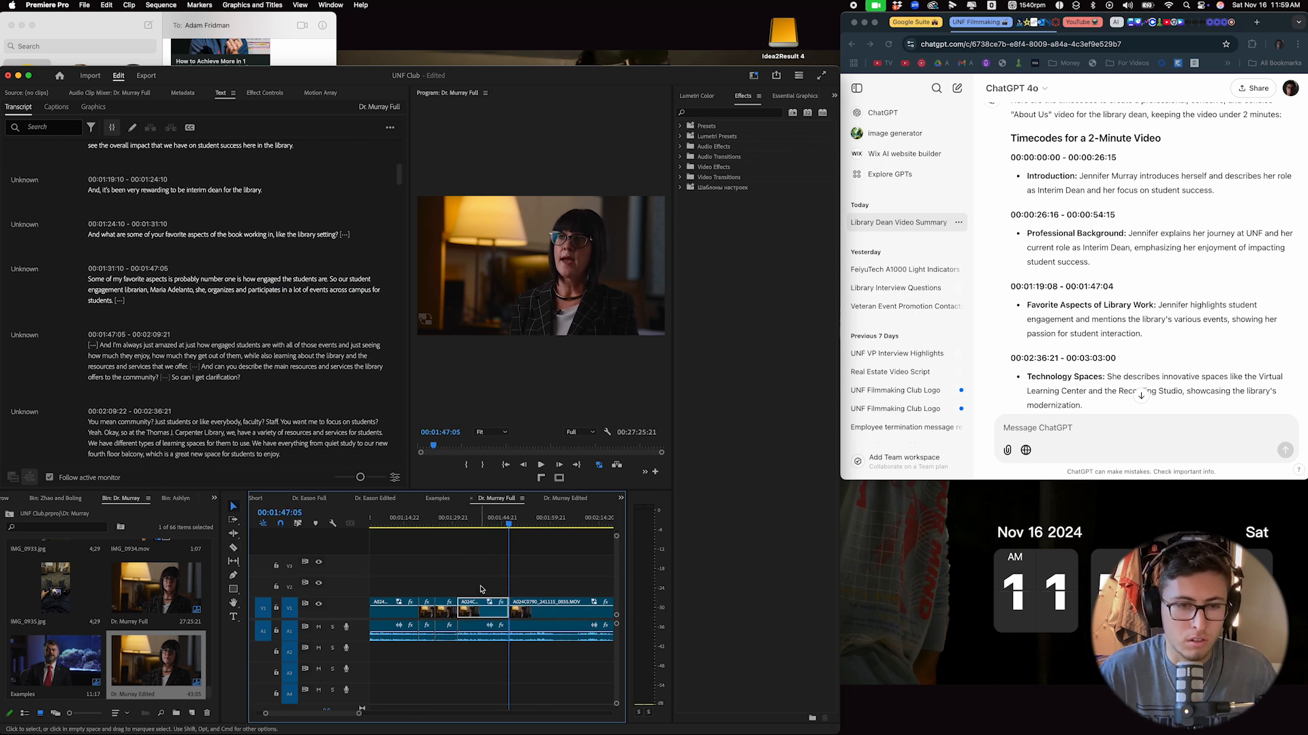
Copy the favorite-aspects segment to the end of the edited sequence.
key(v)
click(573, 500)
key(super+v)
Check the suggested Technology Spaces range 00:02:36:21 - 00:03:03:00 and play the full interview from around its start.
click(502, 499)
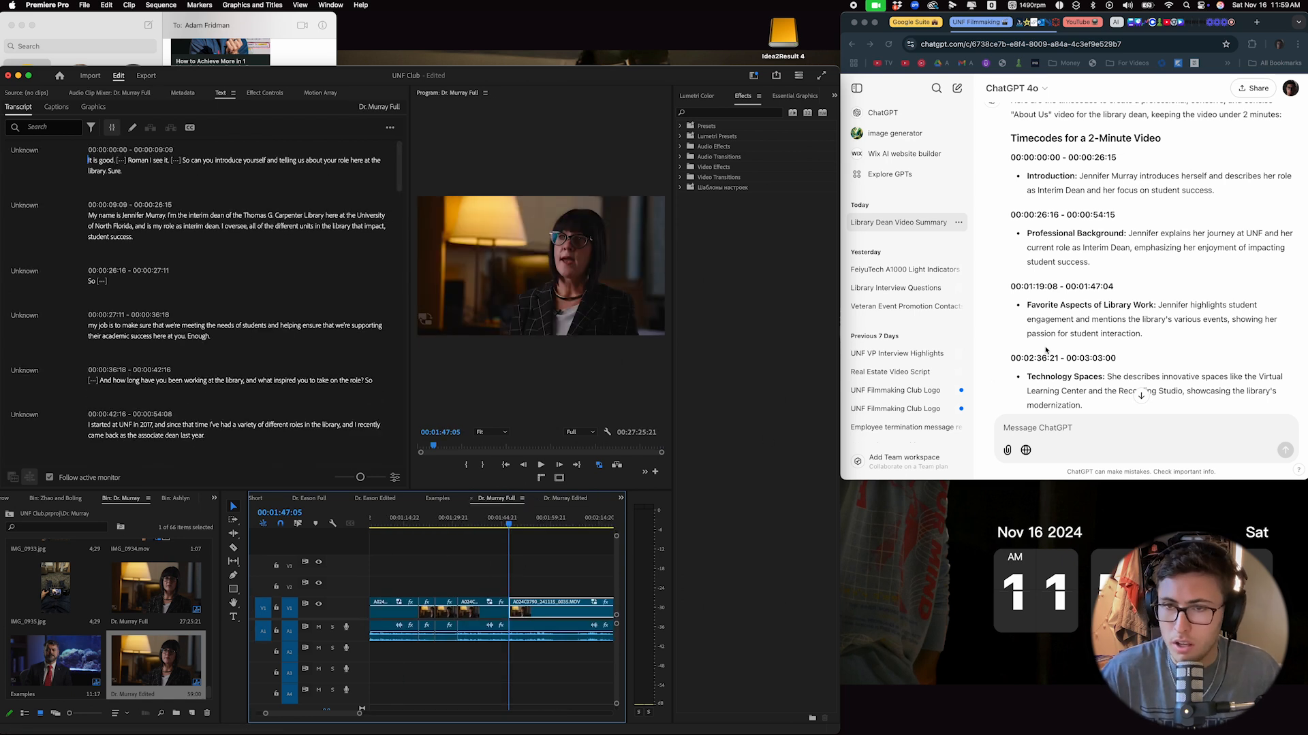
scroll(1037, 319, down, 2)
click(1037, 319)
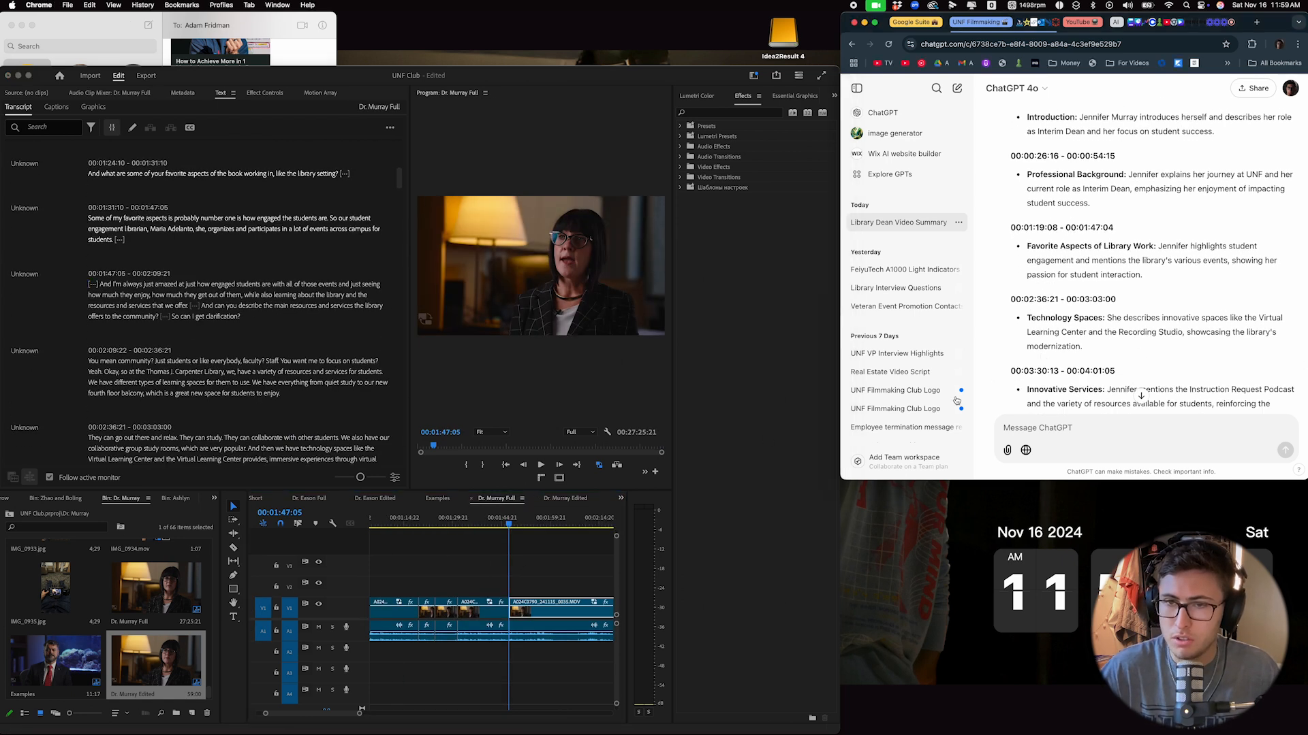
scroll(616, 550, down, 5)
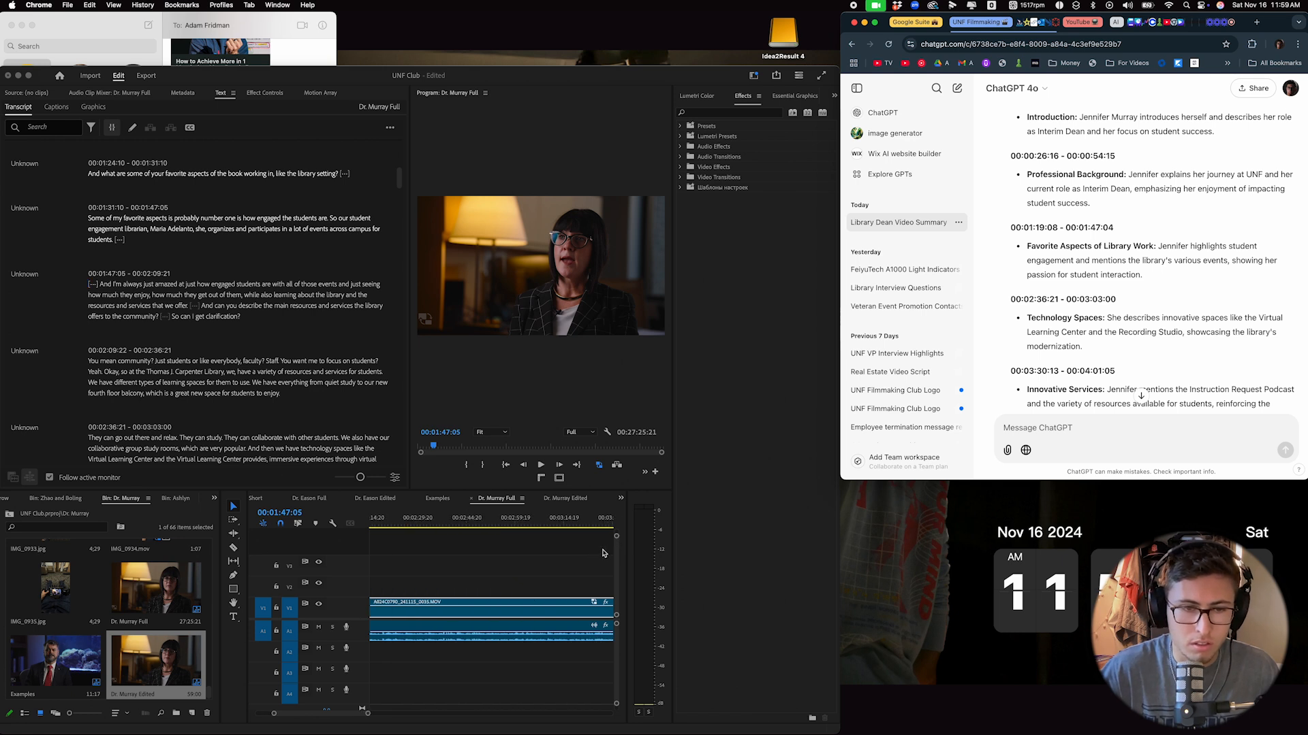
click(499, 532)
drag(477, 526, 439, 527)
key(space)
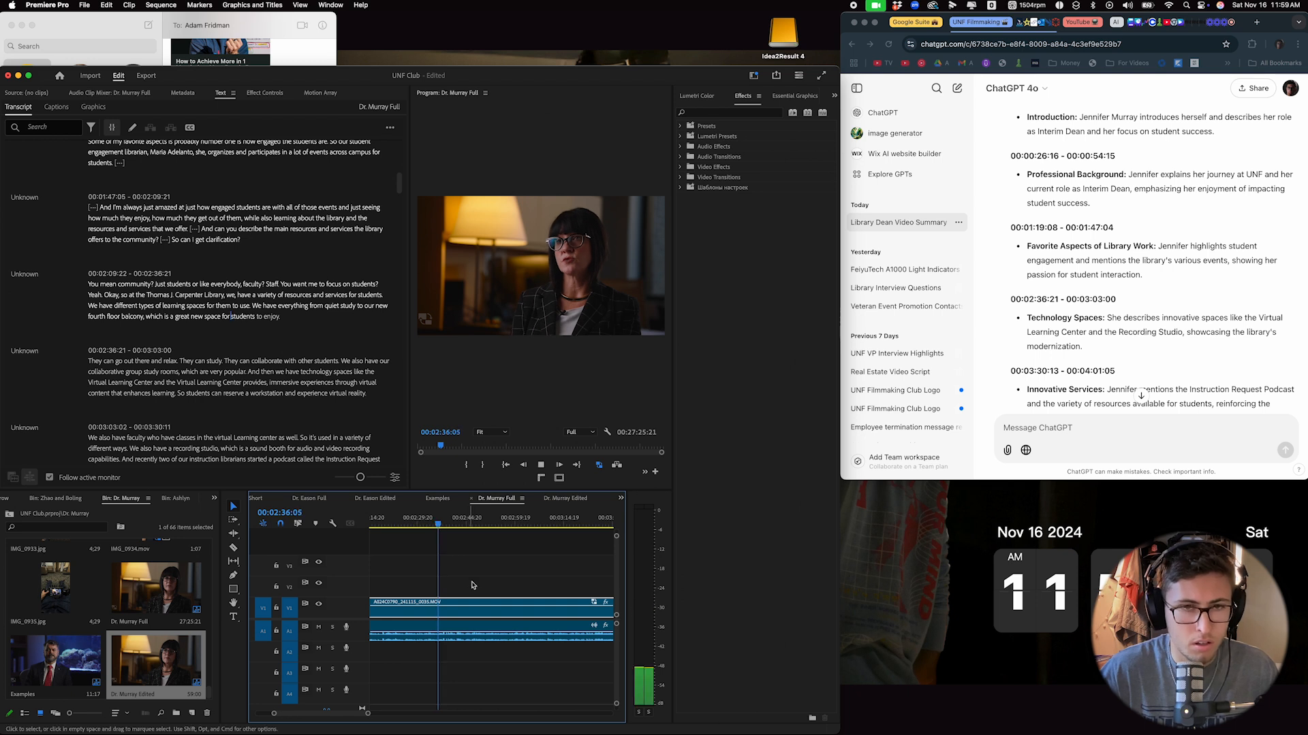
Find the pause before "We have everything from quiet study" and split the full interview clip there, at 00:02:29:14.
drag(367, 713, 355, 717)
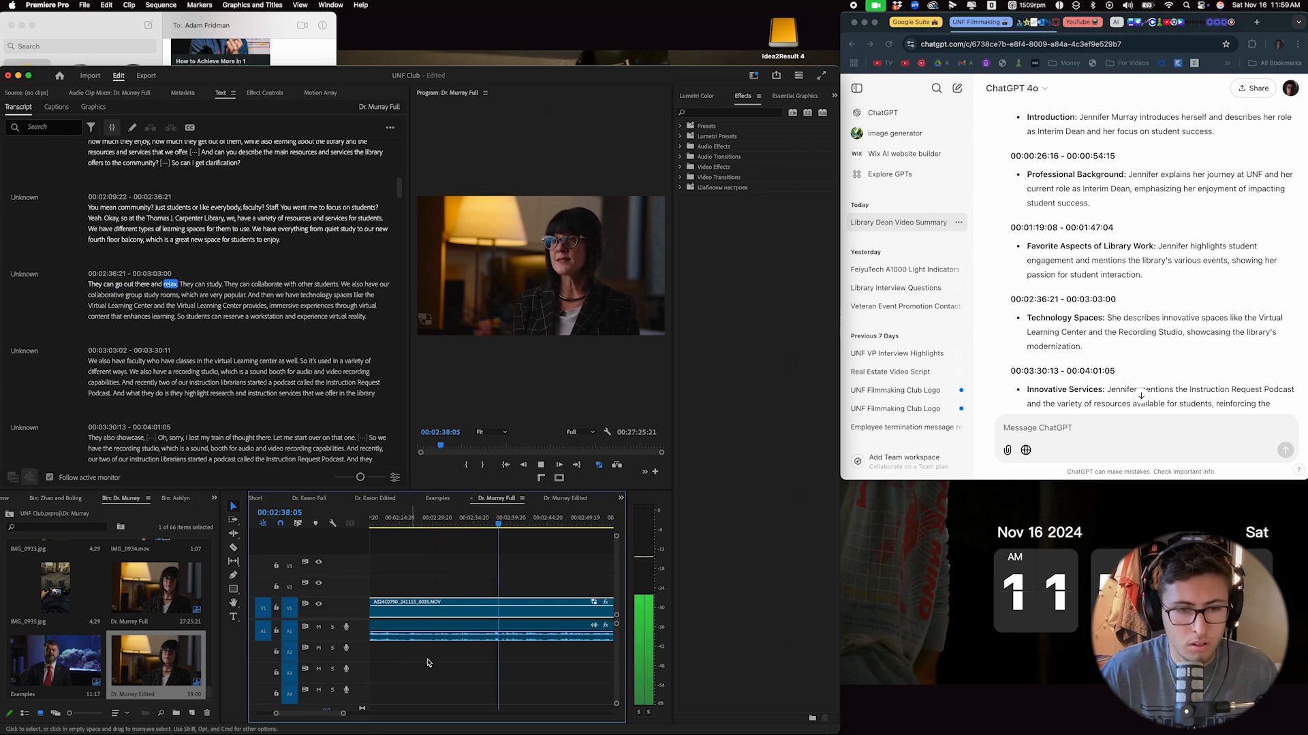
click(483, 524)
click(467, 530)
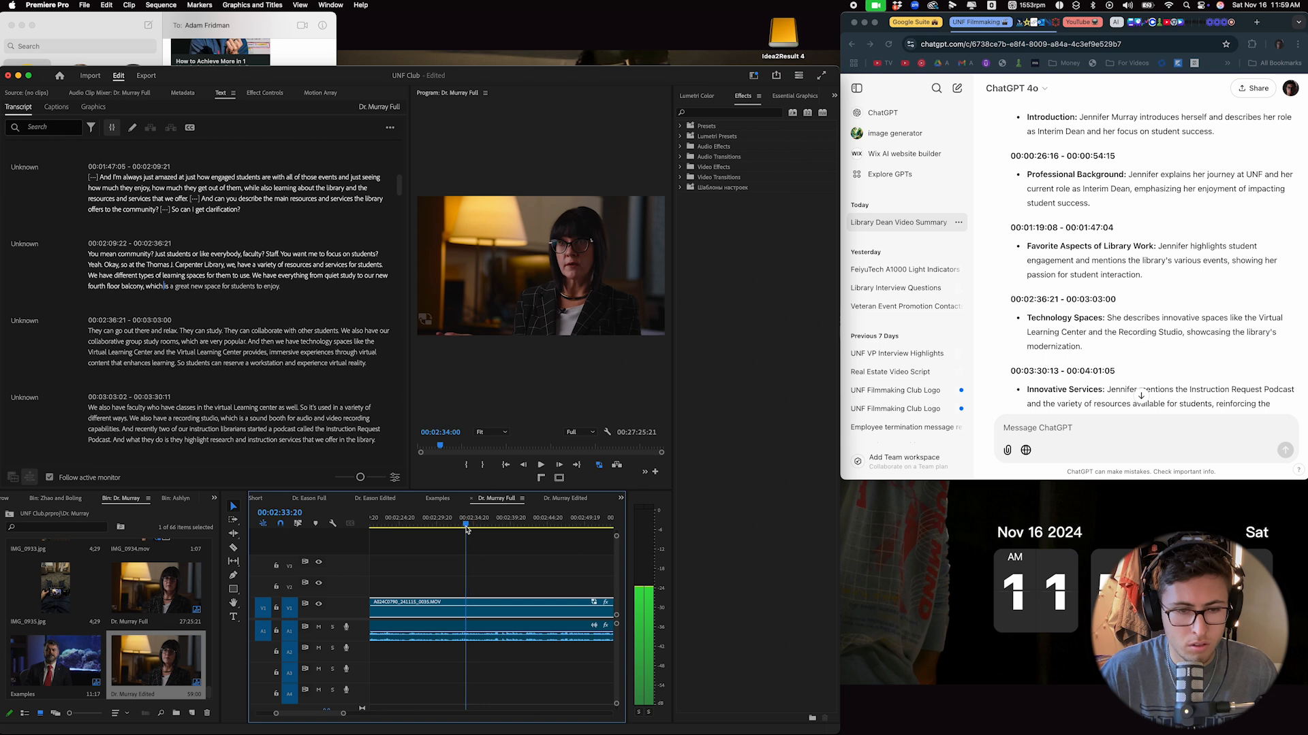
key(space)
drag(467, 532, 436, 532)
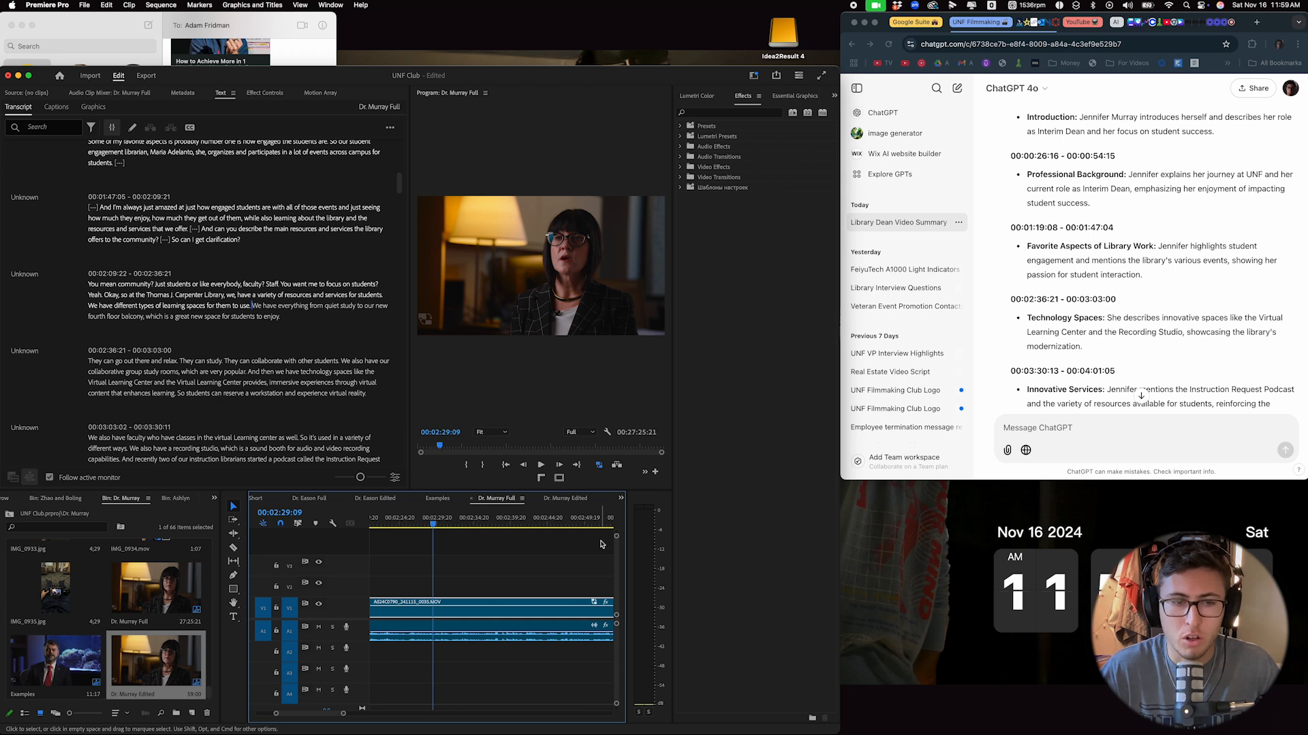
key(space)
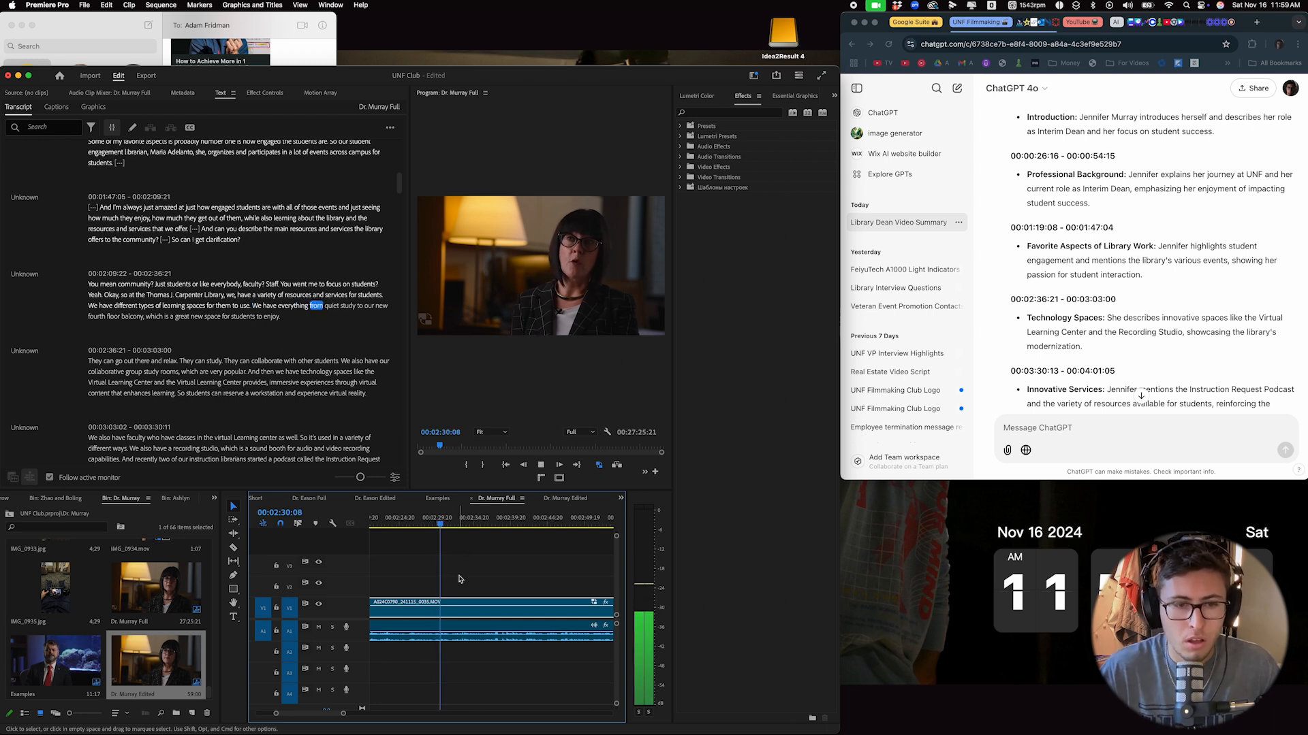
drag(436, 528, 423, 528)
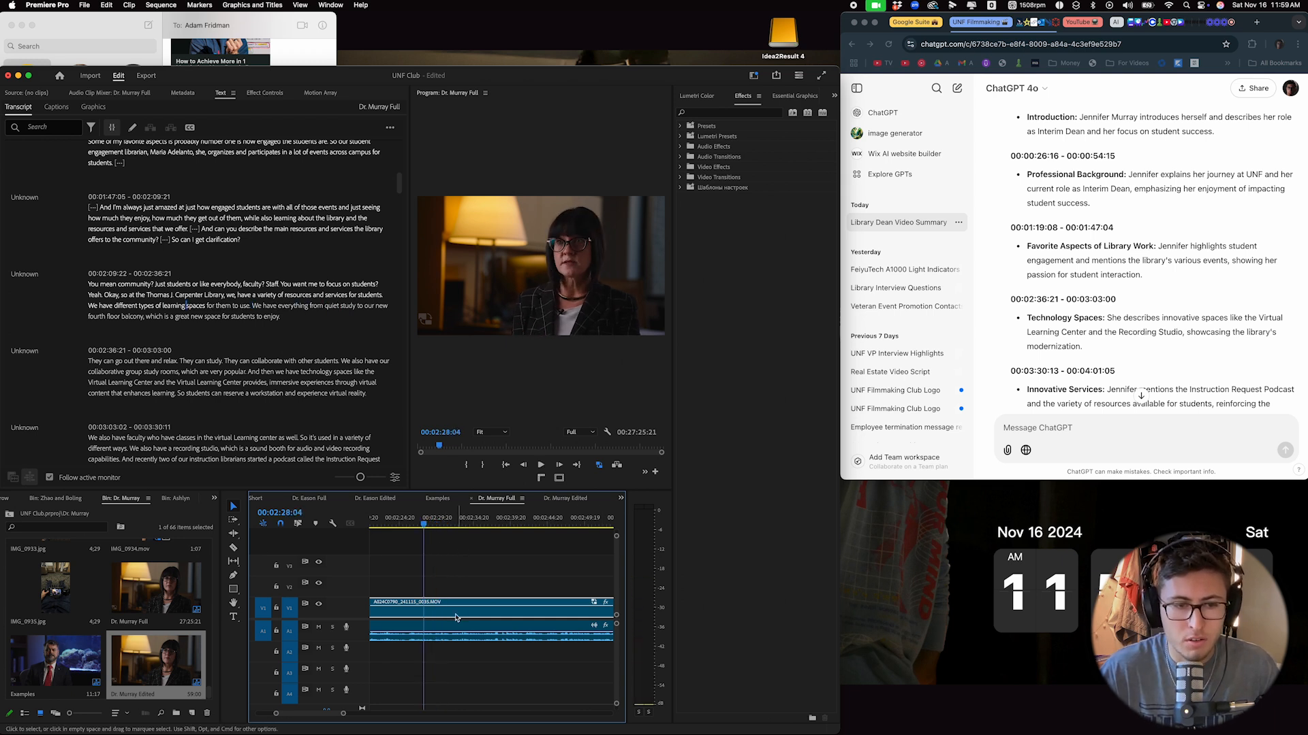
click(436, 613)
key(space)
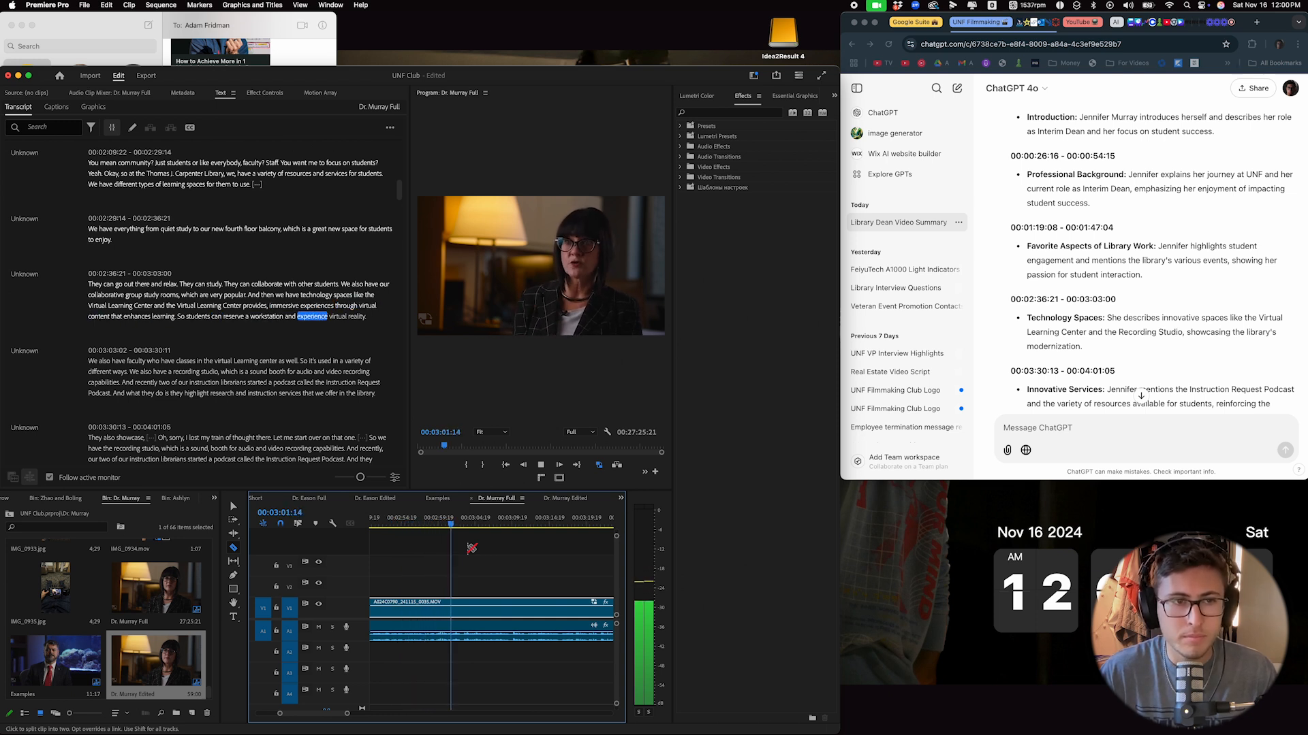
Play to the end of the virtual reality sentence and split the full interview clip at 00:03:02:20, before "We also have faculty".
key(space)
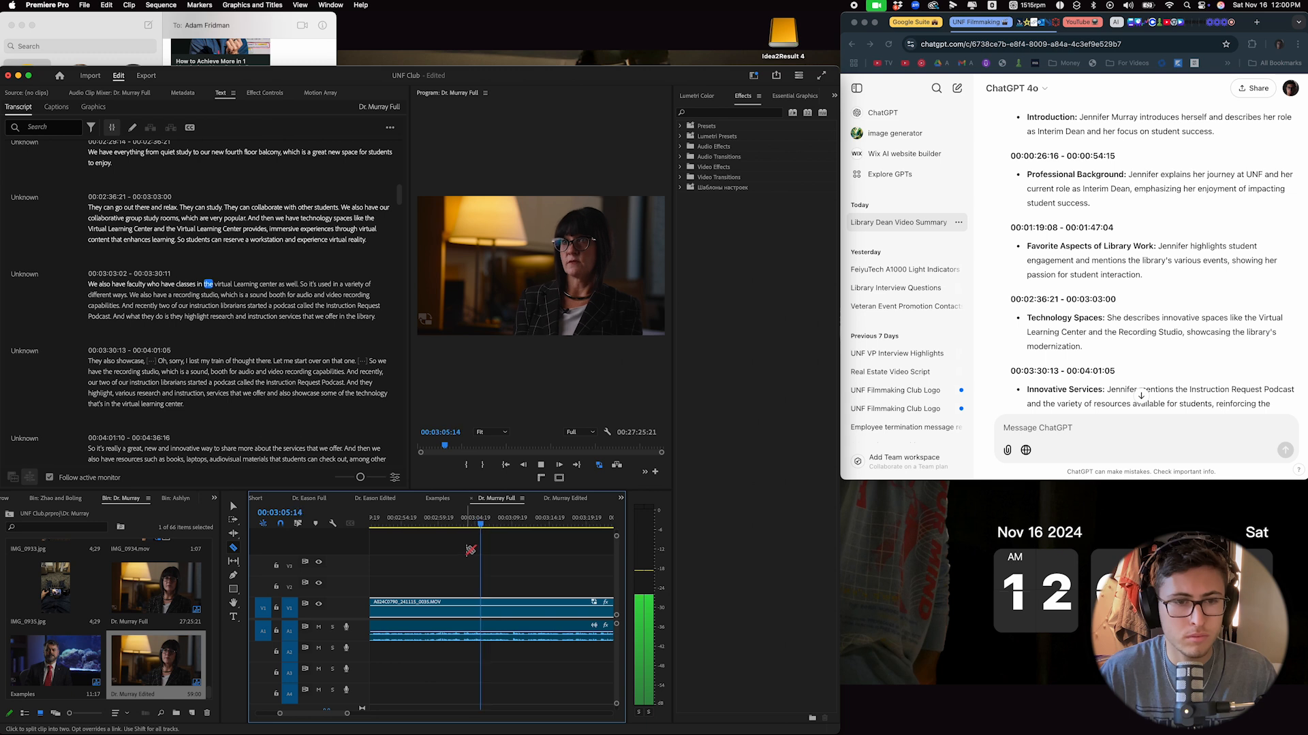
click(462, 530)
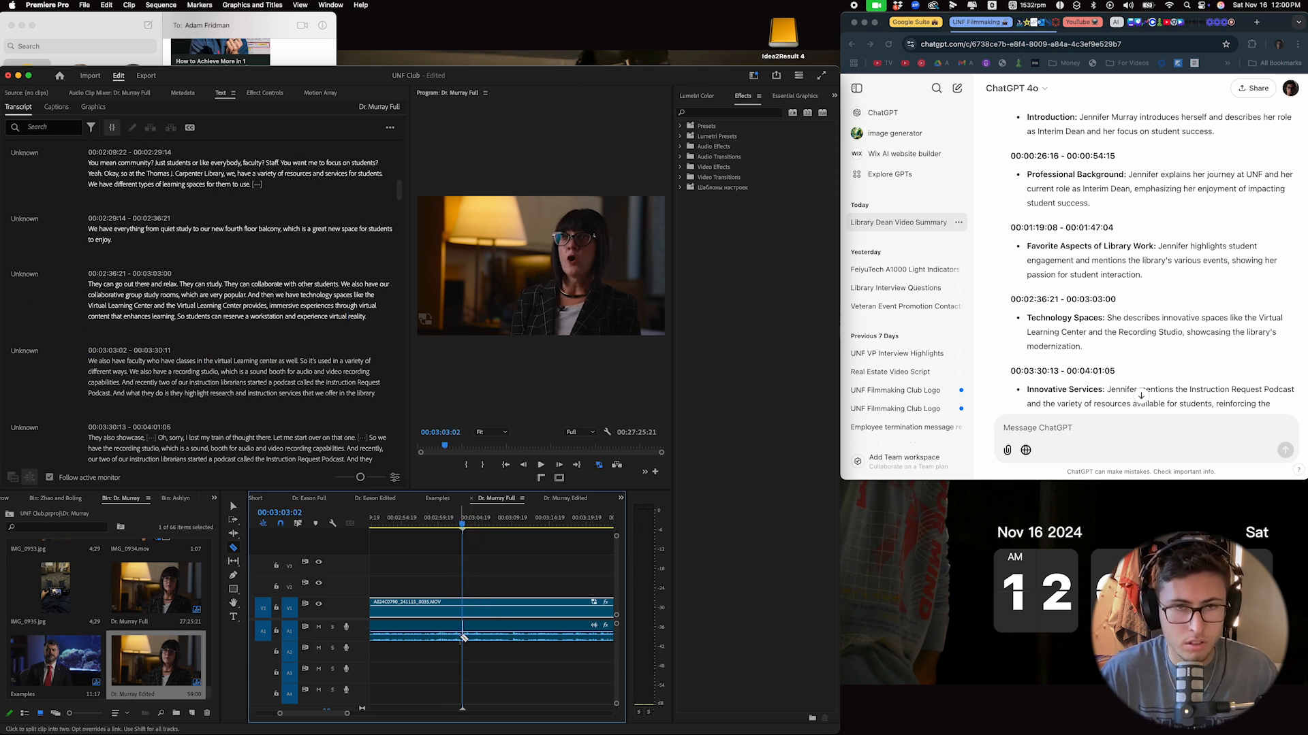
key(Left)
key(Left)
key(Left)
key(Left)
key(Left)
key(Right)
key(Right)
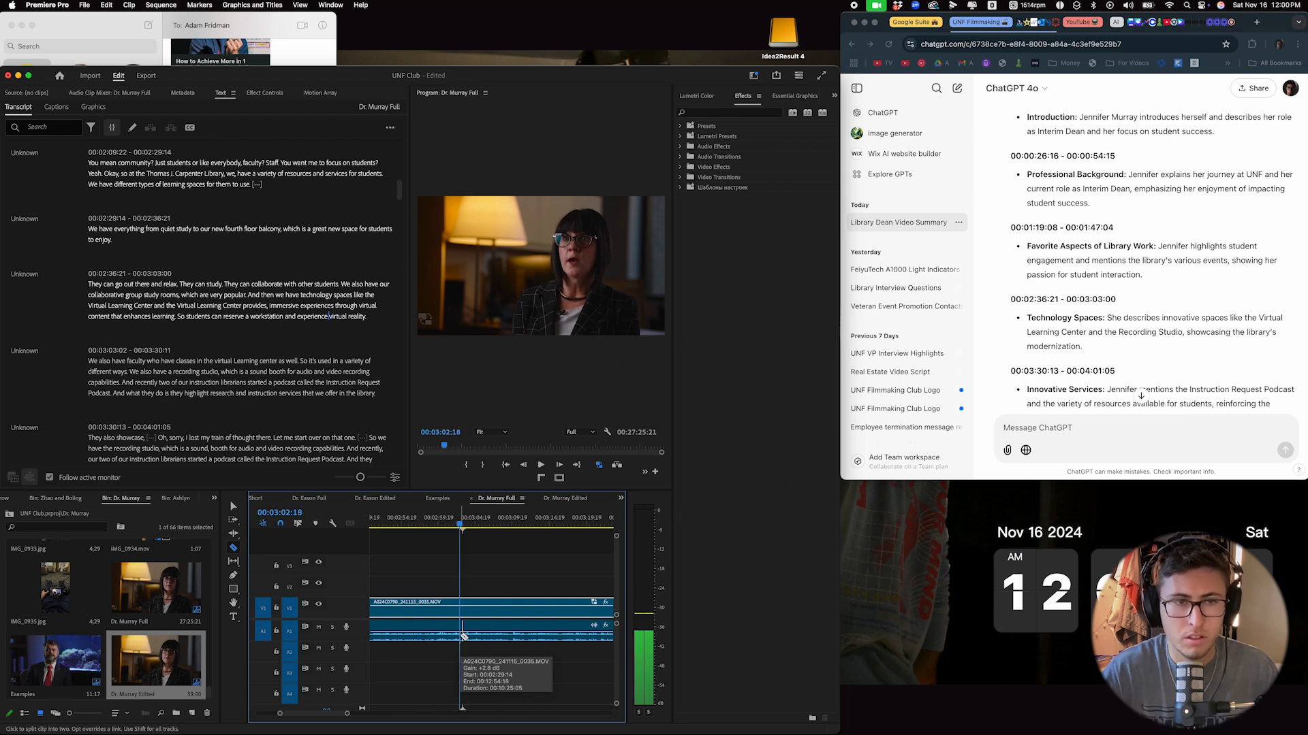
key(Left)
key(Left)
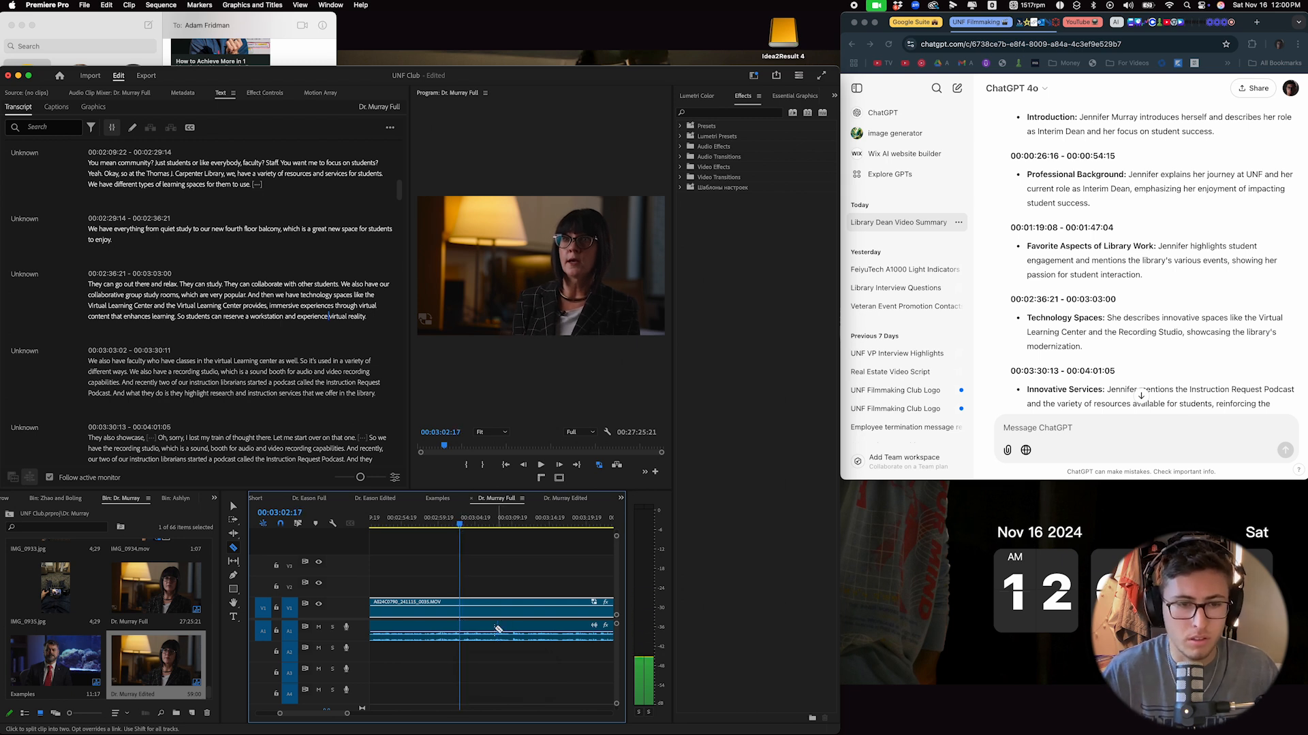
key(Right)
key(Right)
key(Right)
click(461, 612)
Copy the learning and technology spaces segment to the end of the edited sequence, and return to the full interview.
key(v)
click(408, 634)
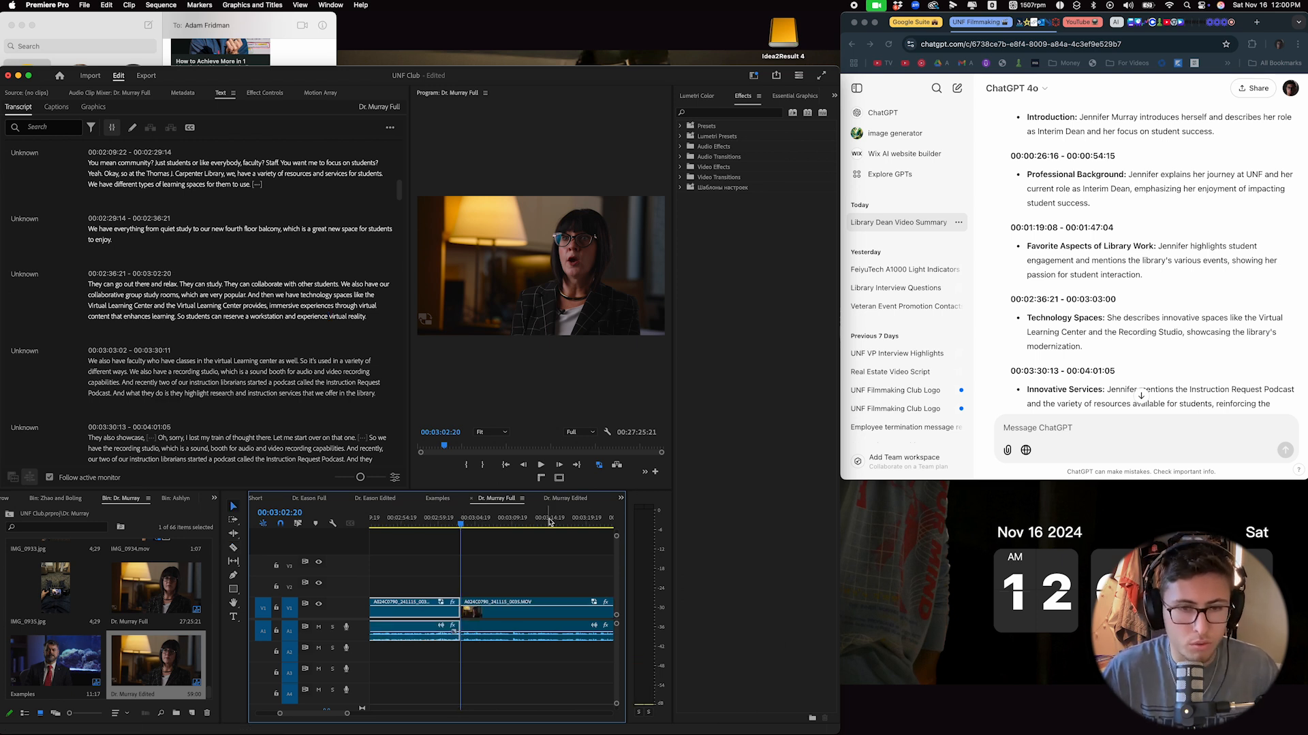
click(564, 503)
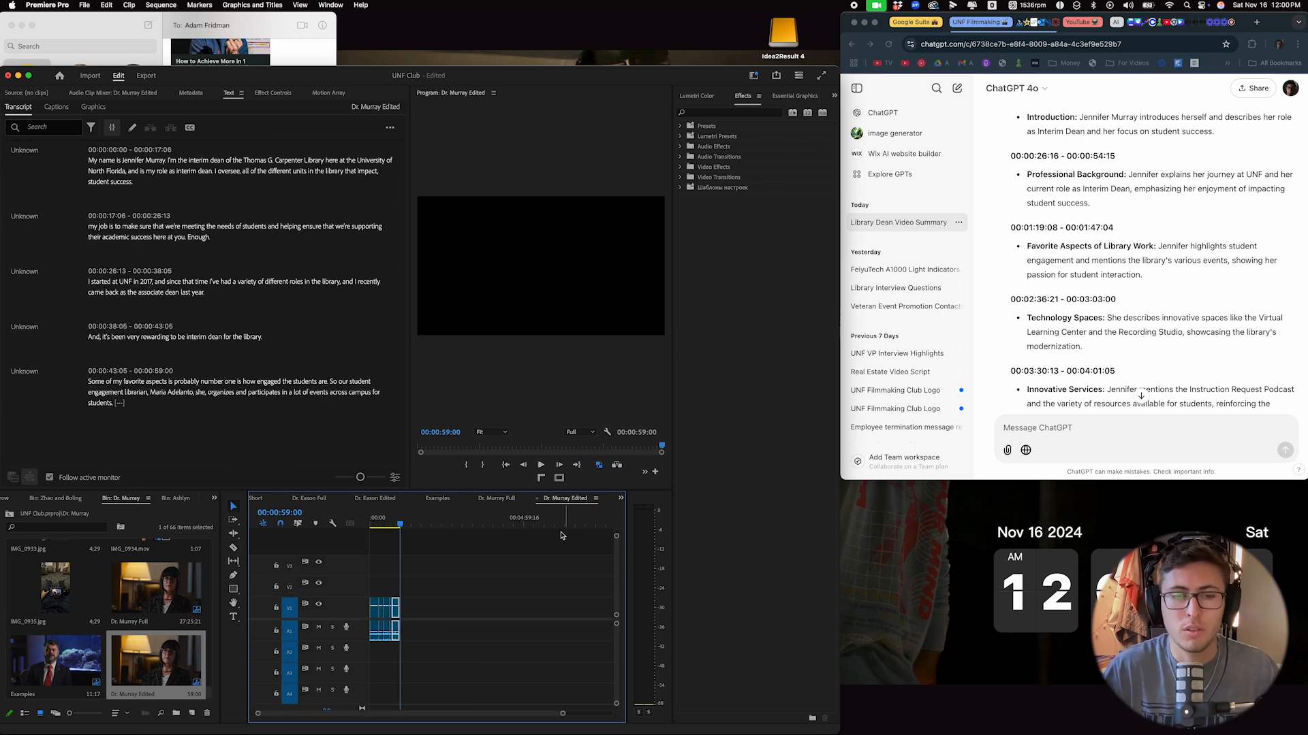
click(495, 500)
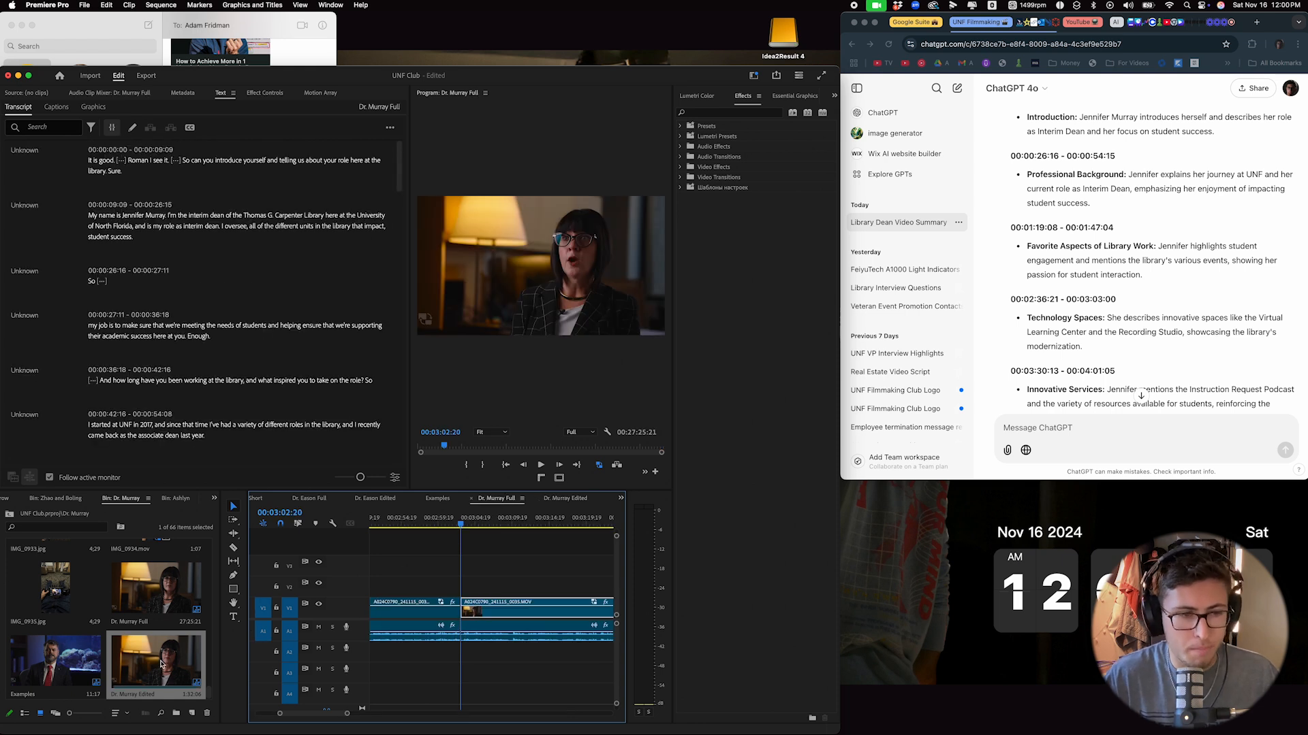
Skim the b-roll clips in the interview's bin for shots of the library, students and virtual reality headsets.
drag(211, 694, 209, 614)
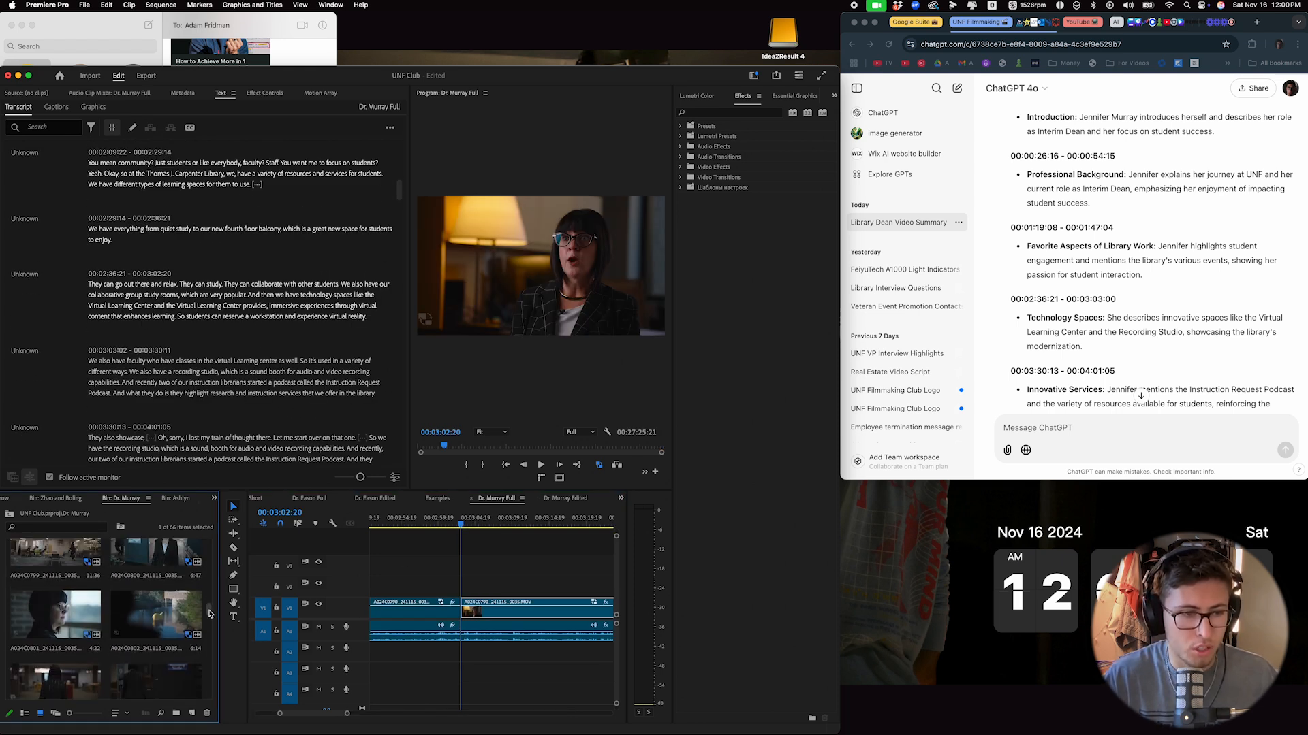
click(60, 624)
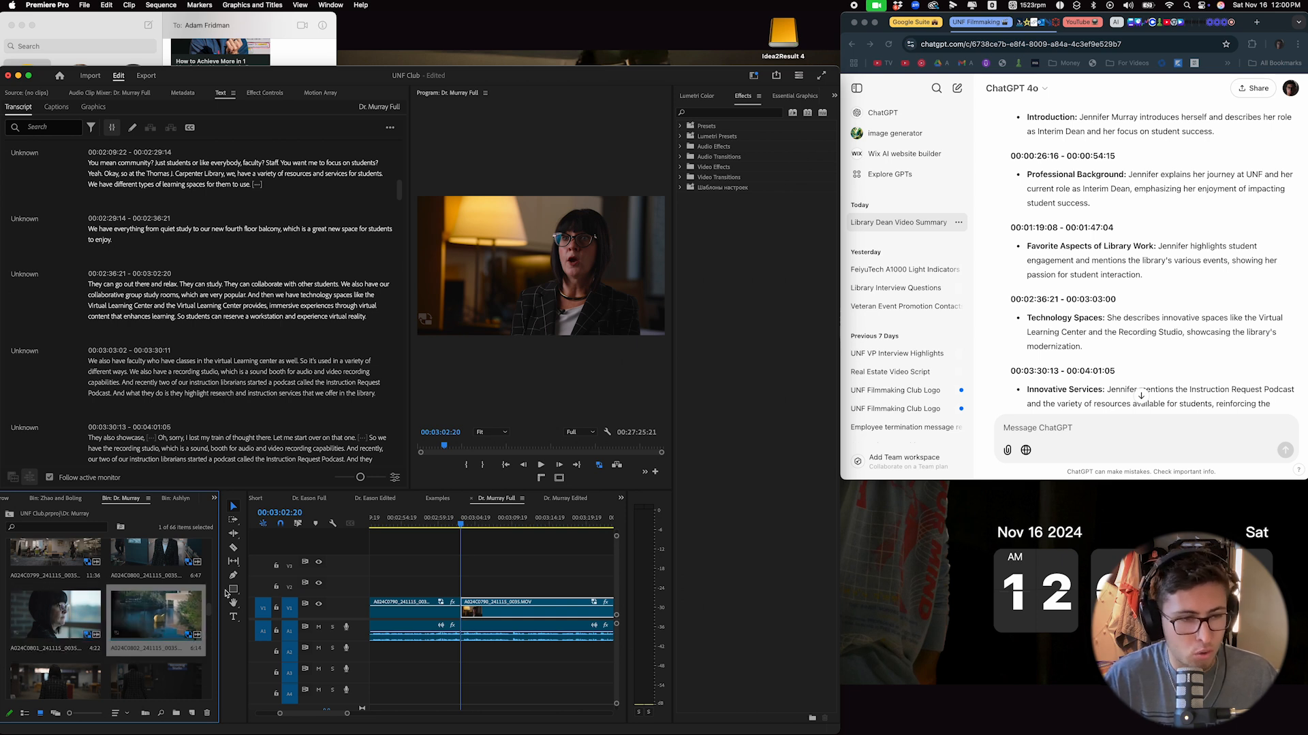
drag(210, 616, 212, 606)
click(69, 650)
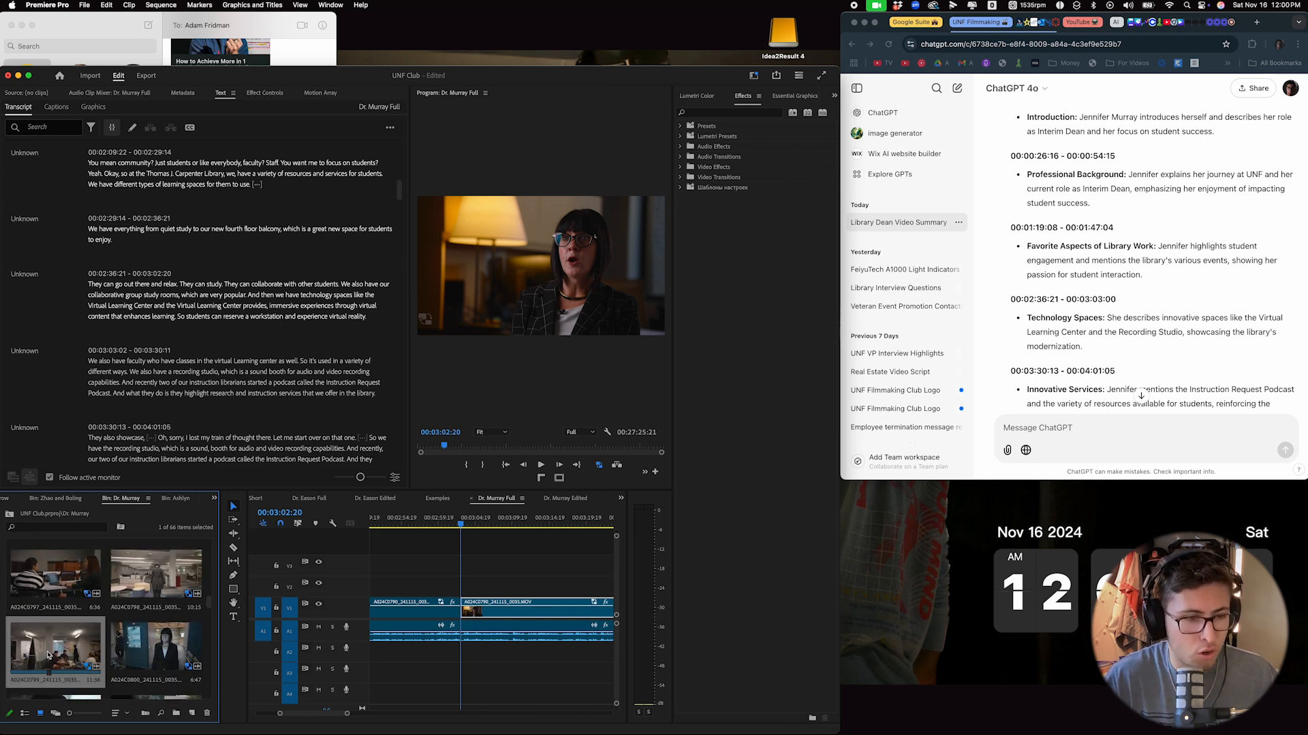
click(150, 655)
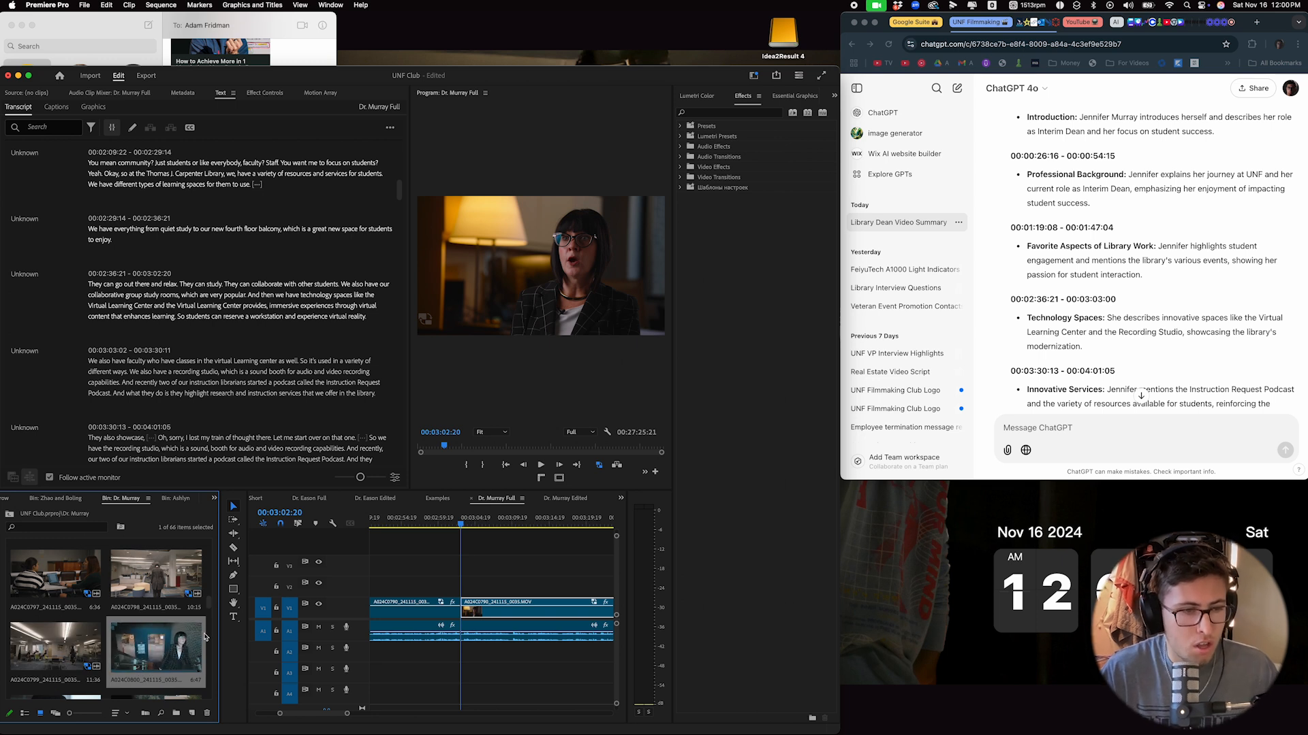
drag(212, 614, 211, 599)
click(170, 643)
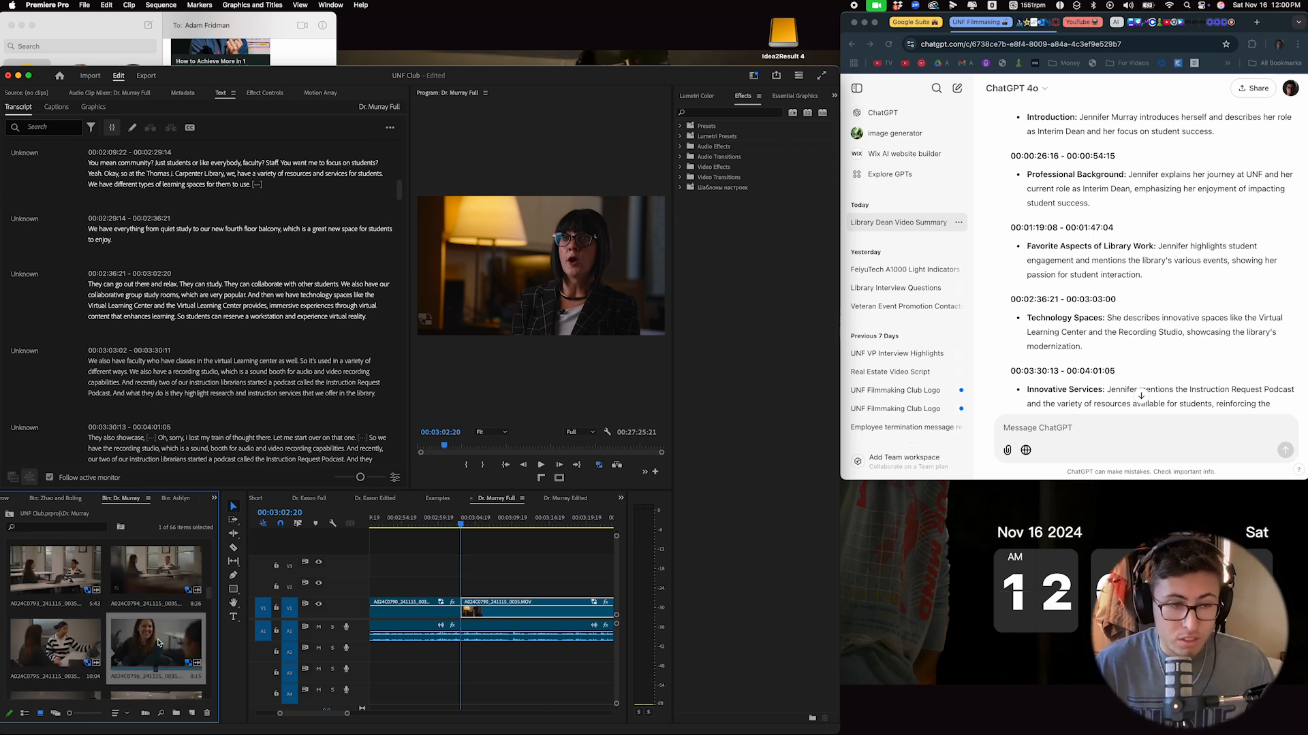
drag(211, 594, 210, 569)
click(154, 587)
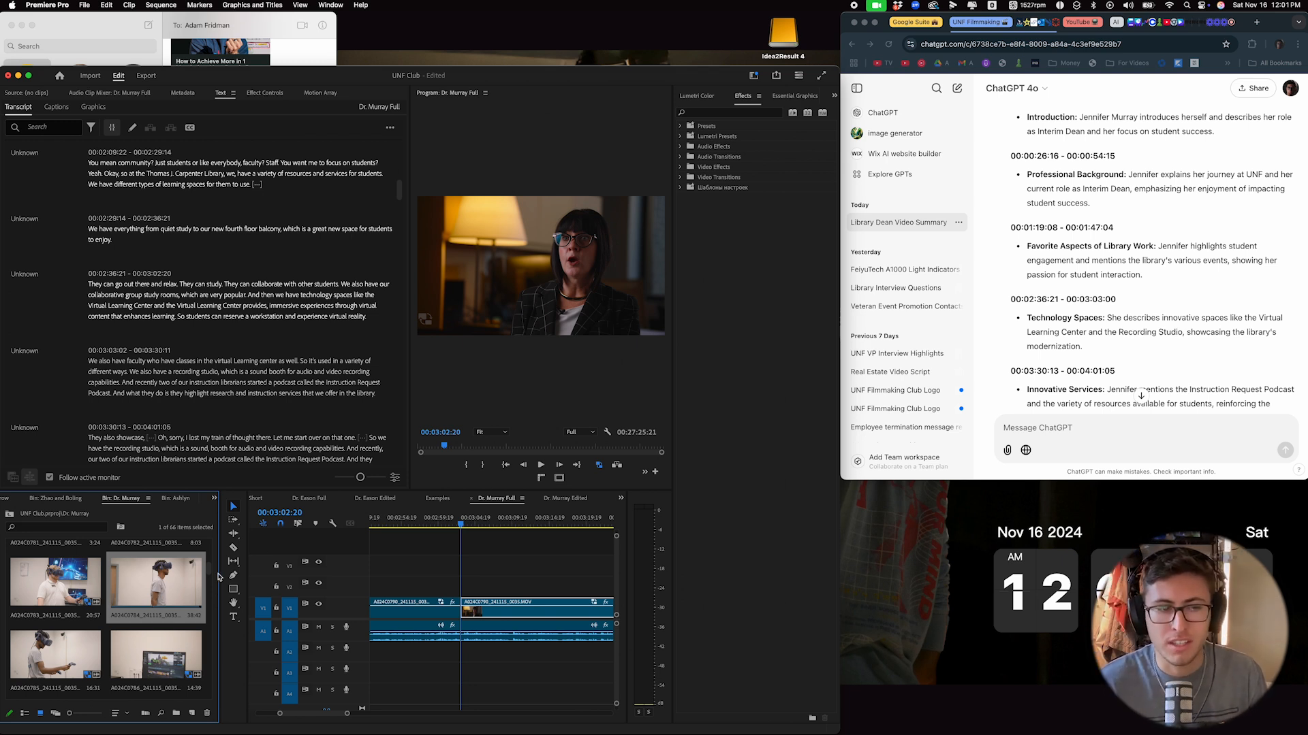
Look for the balcony shots among the b-roll and scrub through balcony clip A024C0806 in the Source monitor.
scroll(213, 570, up, 3)
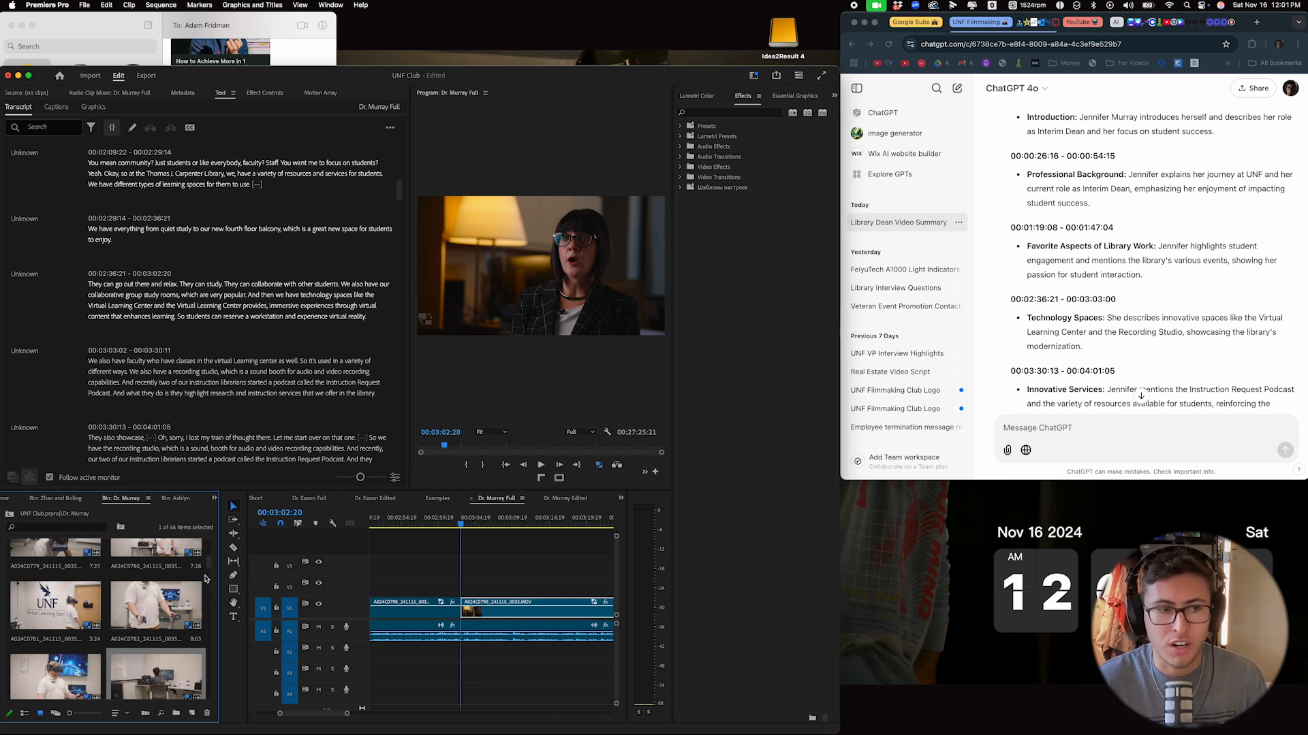
scroll(209, 570, up, 5)
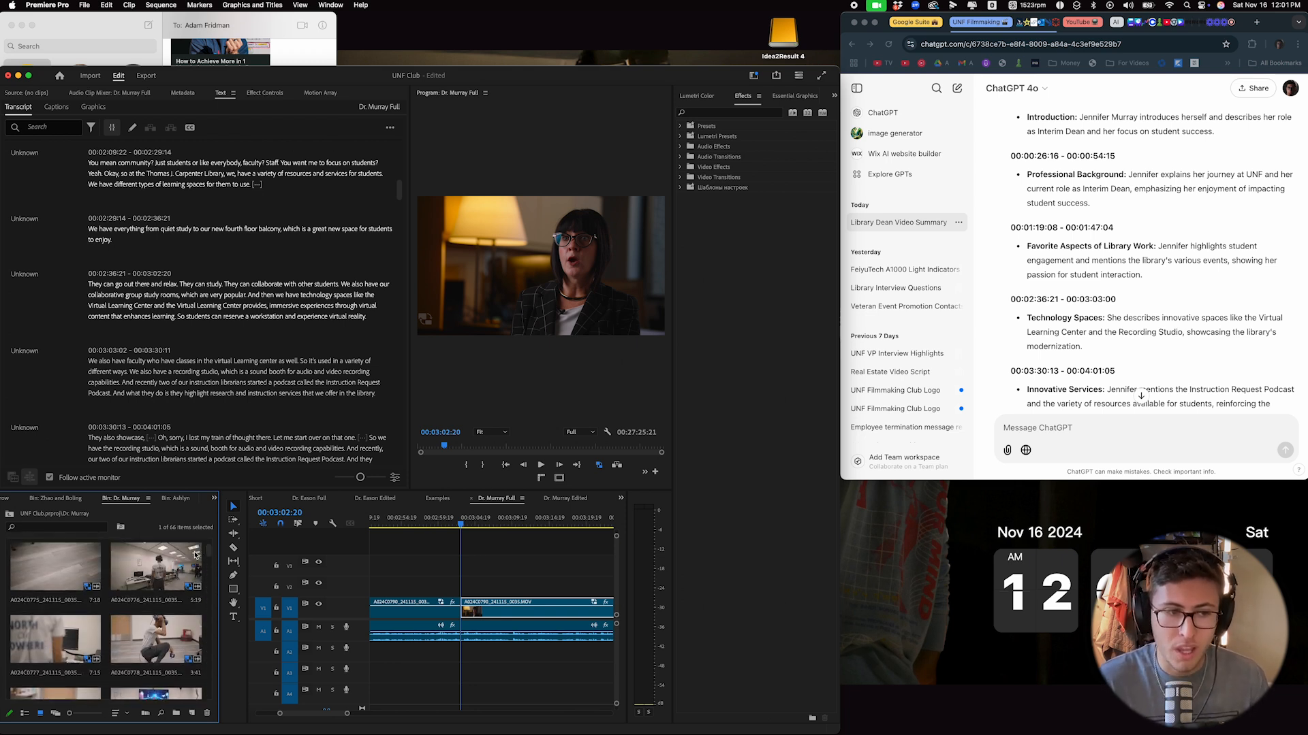
scroll(205, 551, up, 3)
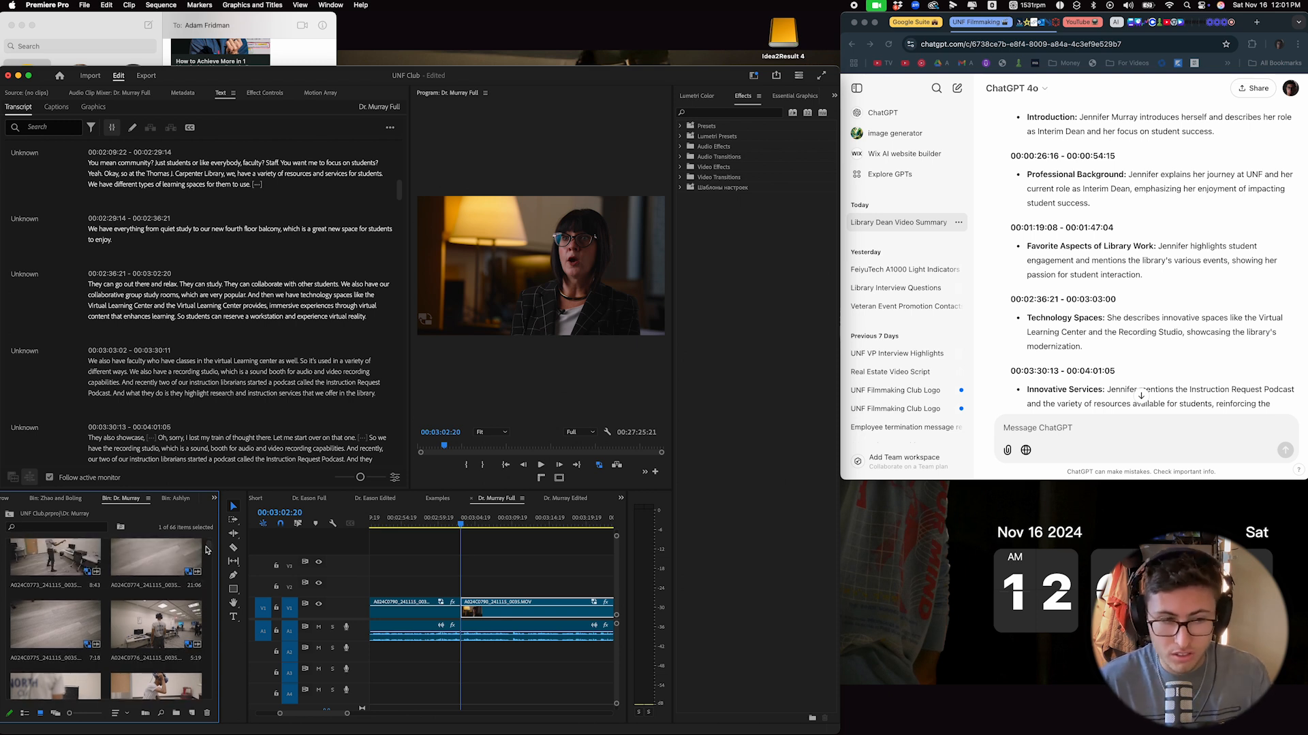
drag(209, 550, 205, 621)
double_click(158, 634)
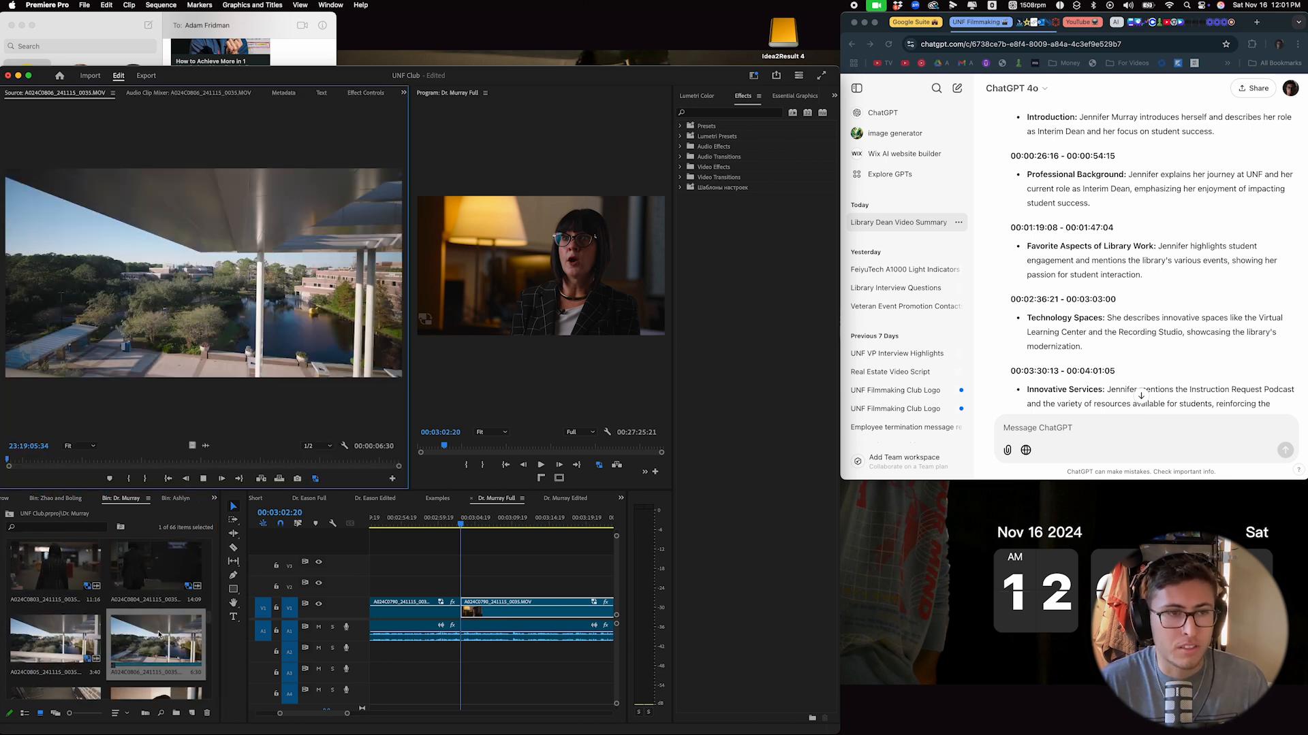
drag(99, 462, 240, 463)
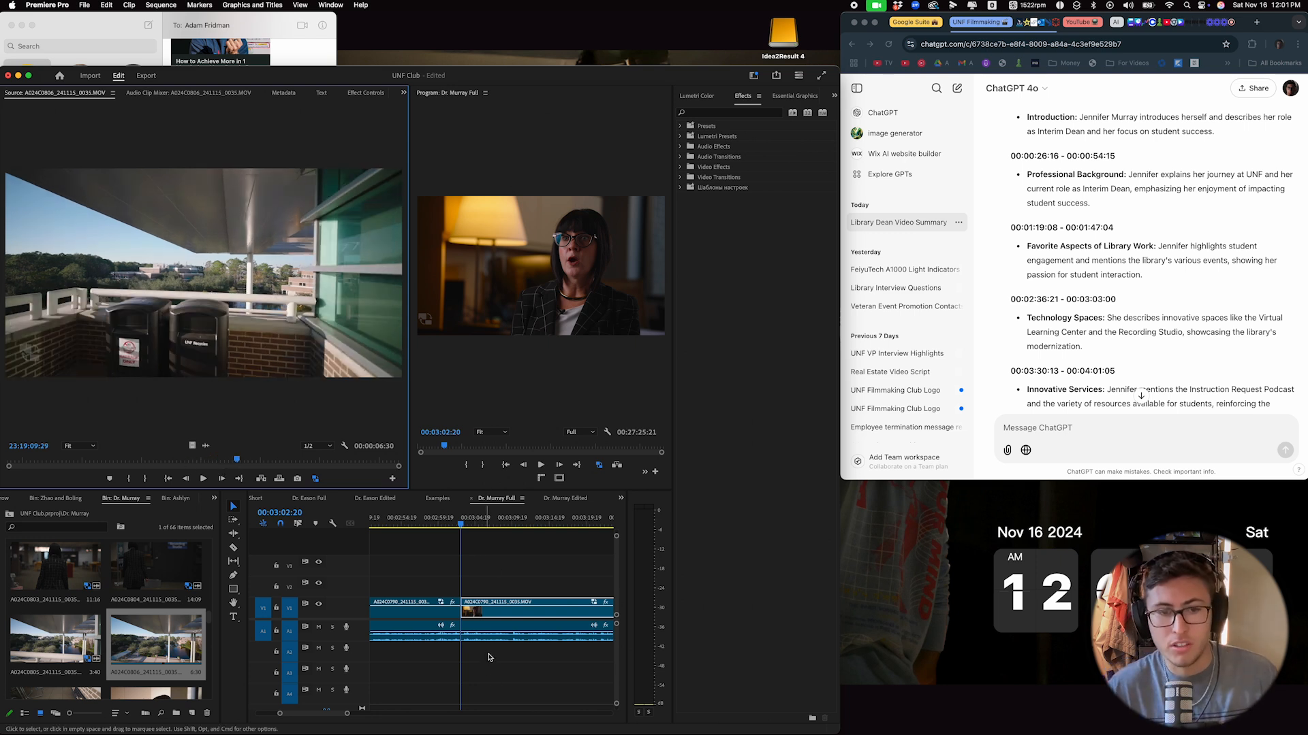
Review the remaining ChatGPT timecode suggestions, from Innovative Services at 00:03:30:13 to Most Rewarding Part at 00:06:41:03.
click(1190, 330)
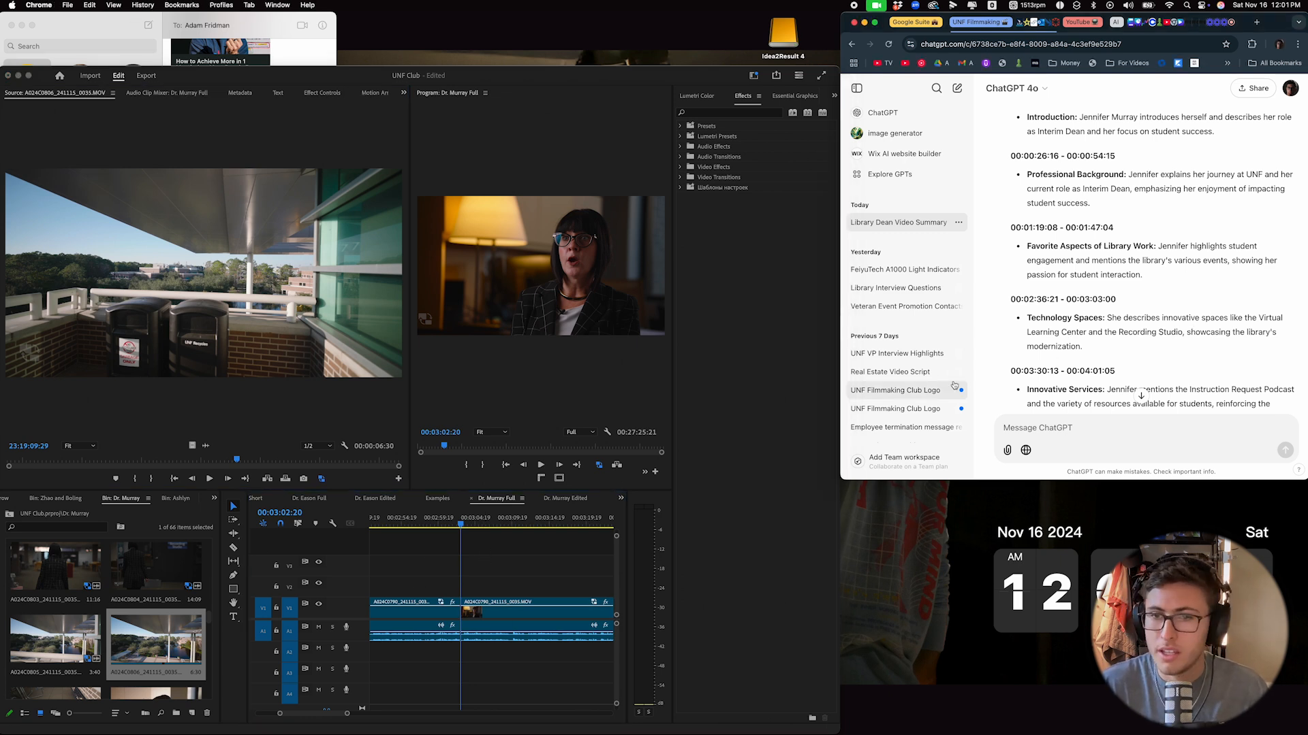
scroll(1064, 305, down, 3)
scroll(526, 615, right, 3)
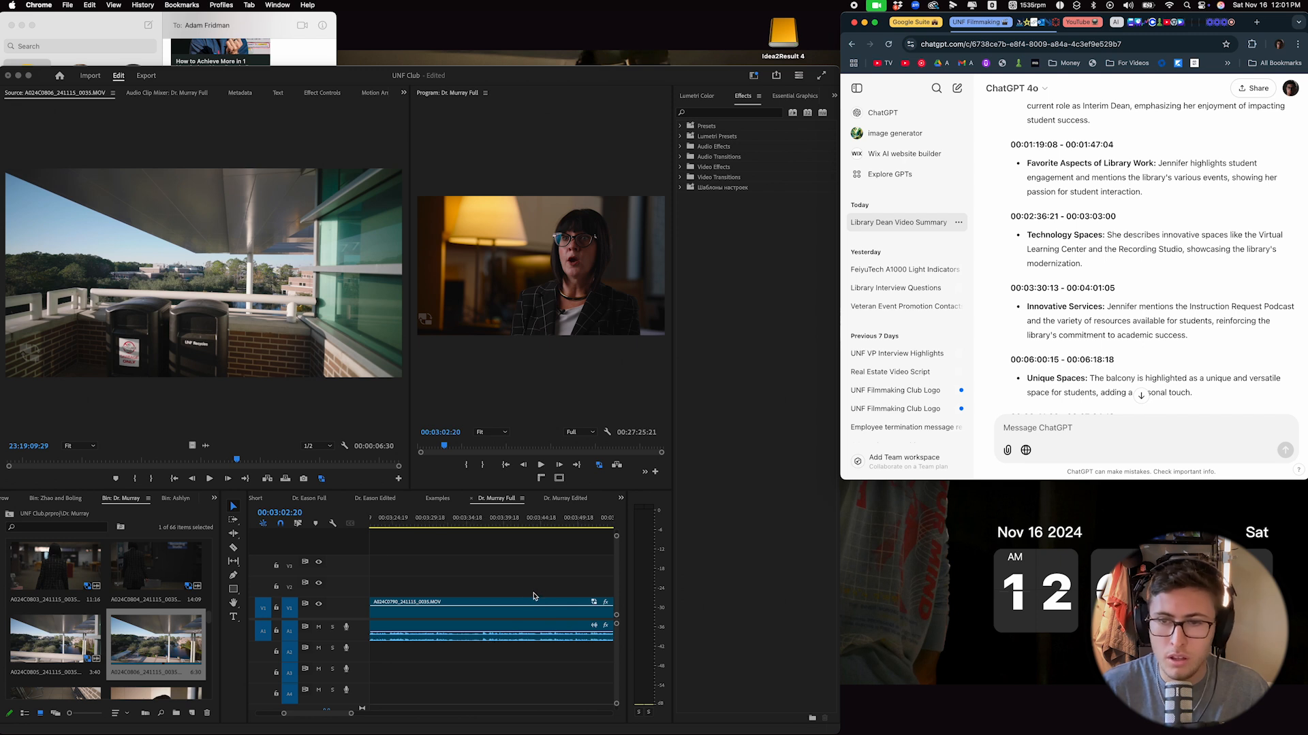
scroll(1106, 321, down, 5)
scroll(1107, 321, down, 1)
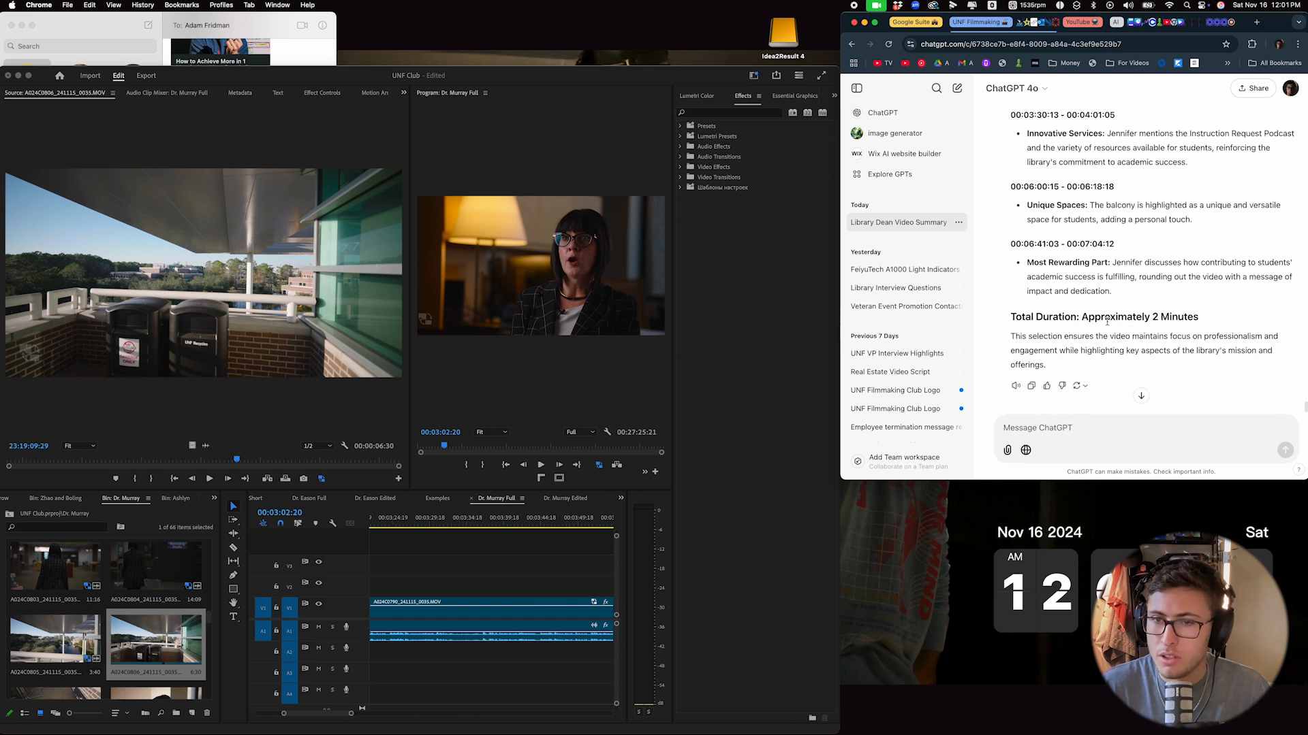
scroll(1106, 321, up, 3)
Play the suggested Innovative Services segment from about 00:03:29 in the full interview and check it against the transcript.
scroll(385, 574, left, 1)
scroll(561, 570, left, 5)
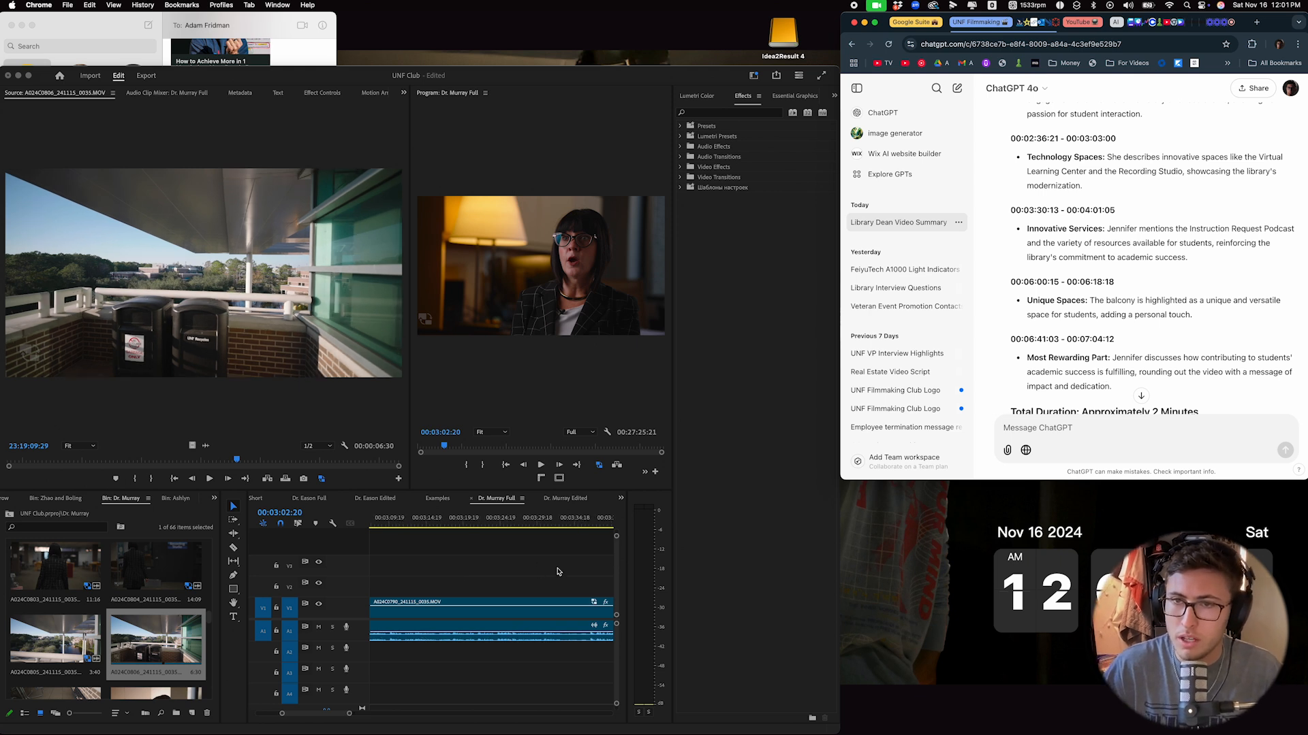
scroll(510, 566, left, 1)
drag(460, 526, 549, 525)
key(space)
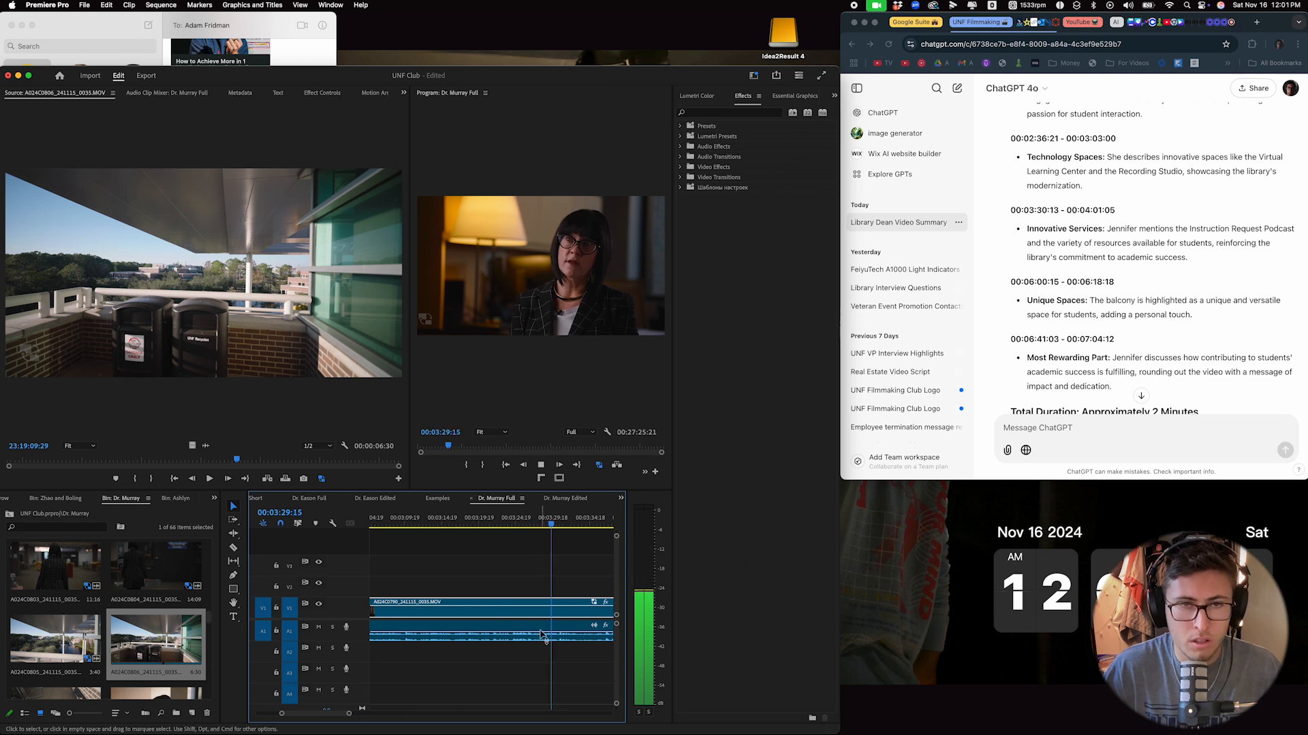
click(277, 94)
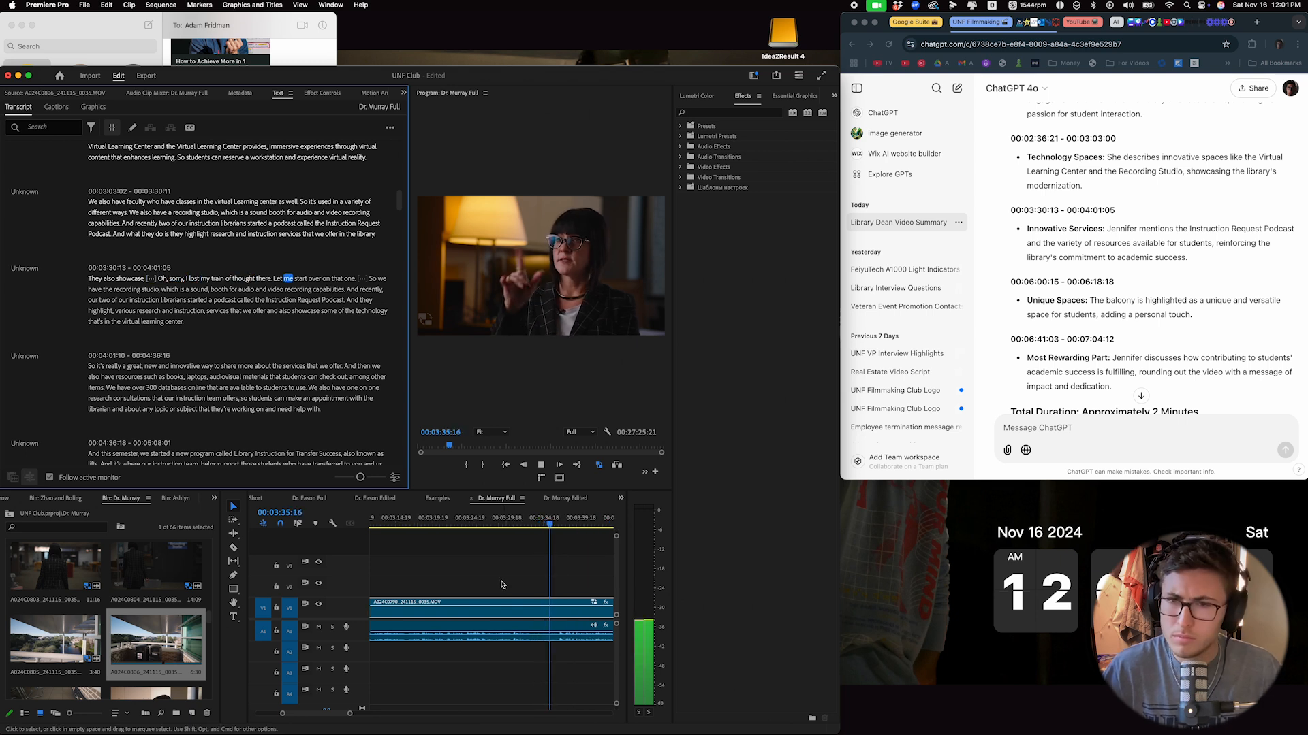
key(space)
click(493, 524)
key(space)
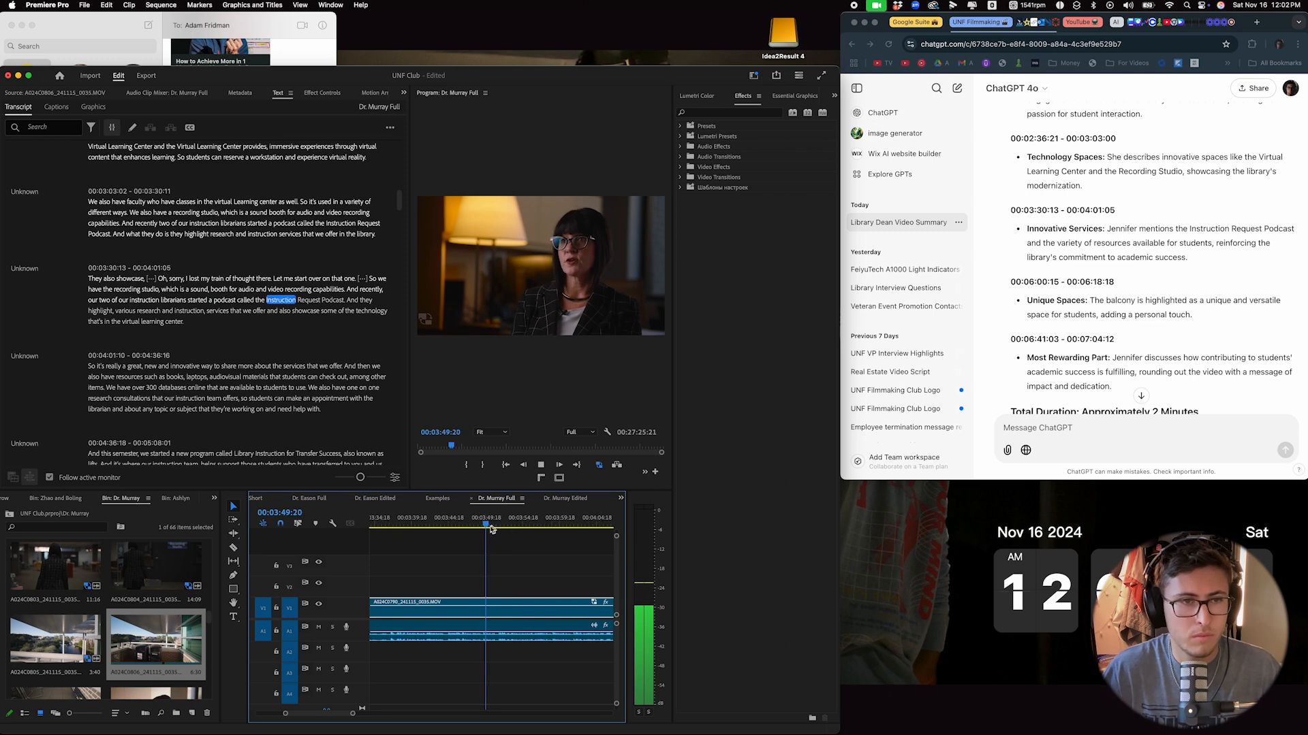
key(space)
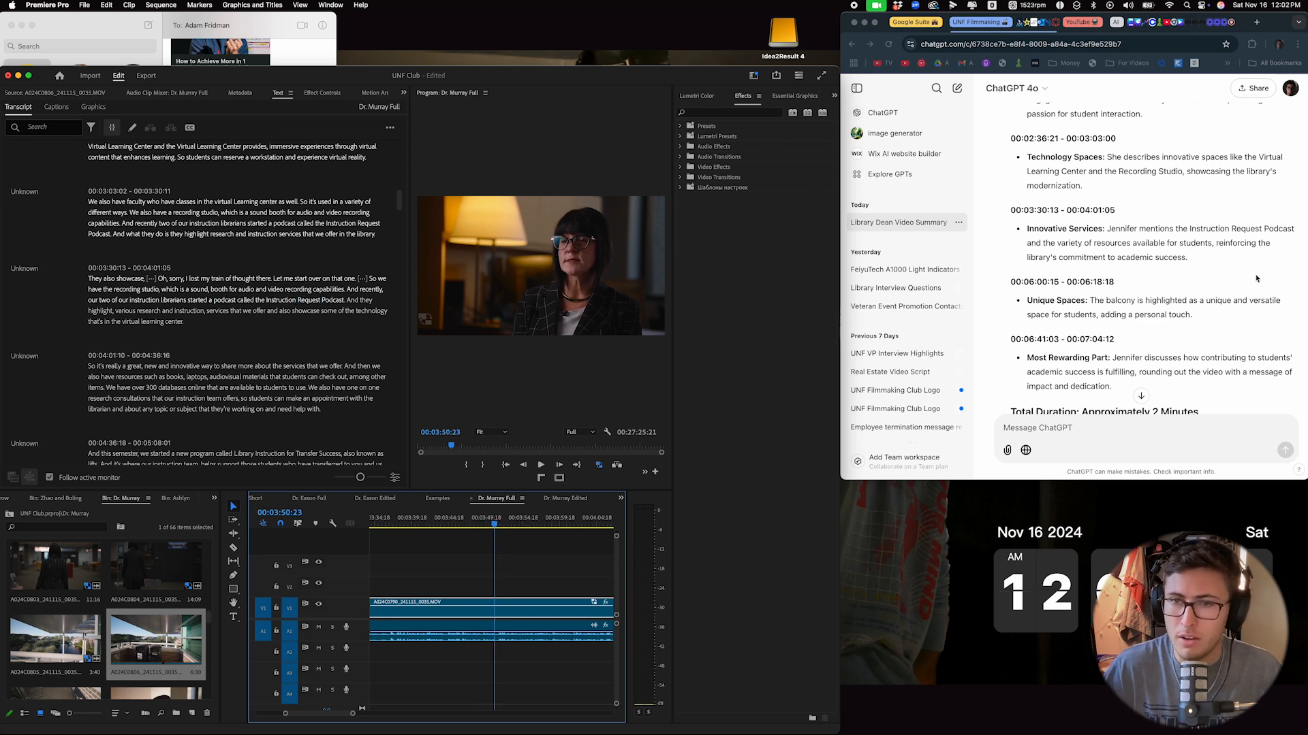
Split the full interview just before the Unique Spaces answer that starts at 00:06:00:15.
scroll(1160, 304, down, 1)
scroll(527, 551, right, 2)
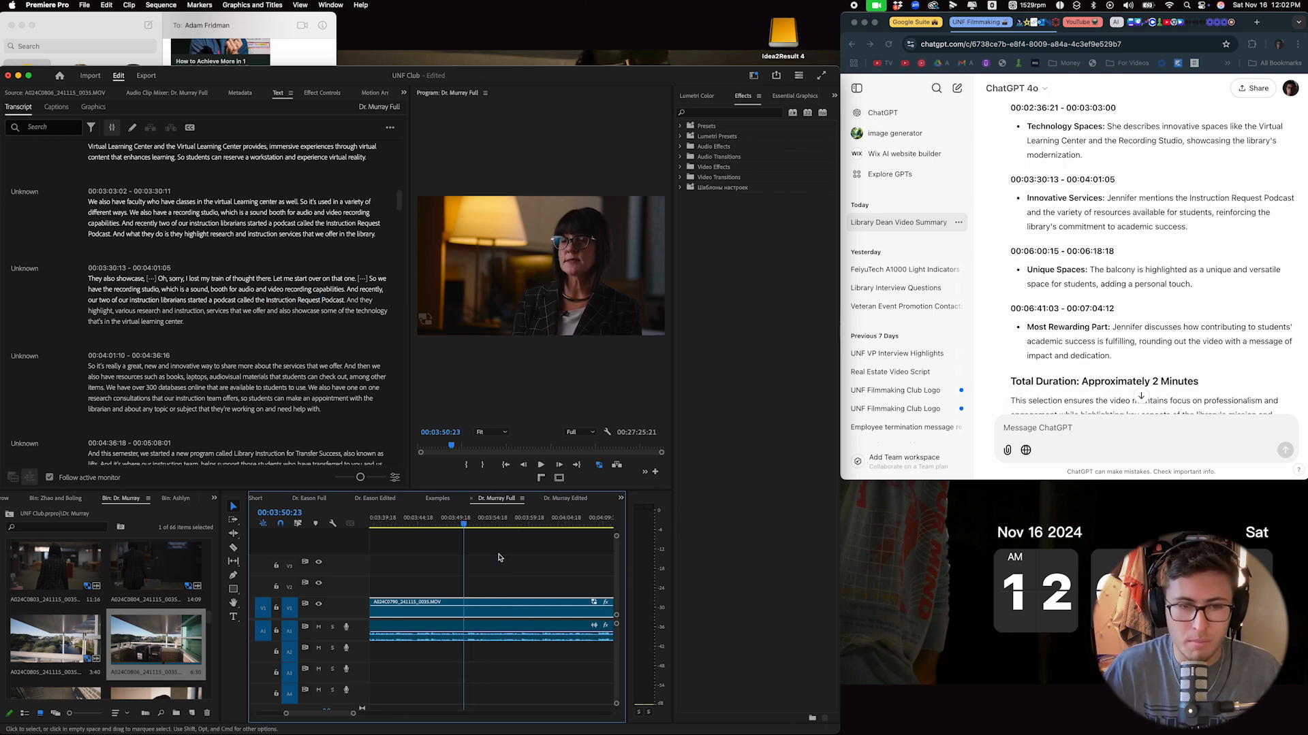
scroll(531, 550, right, 15)
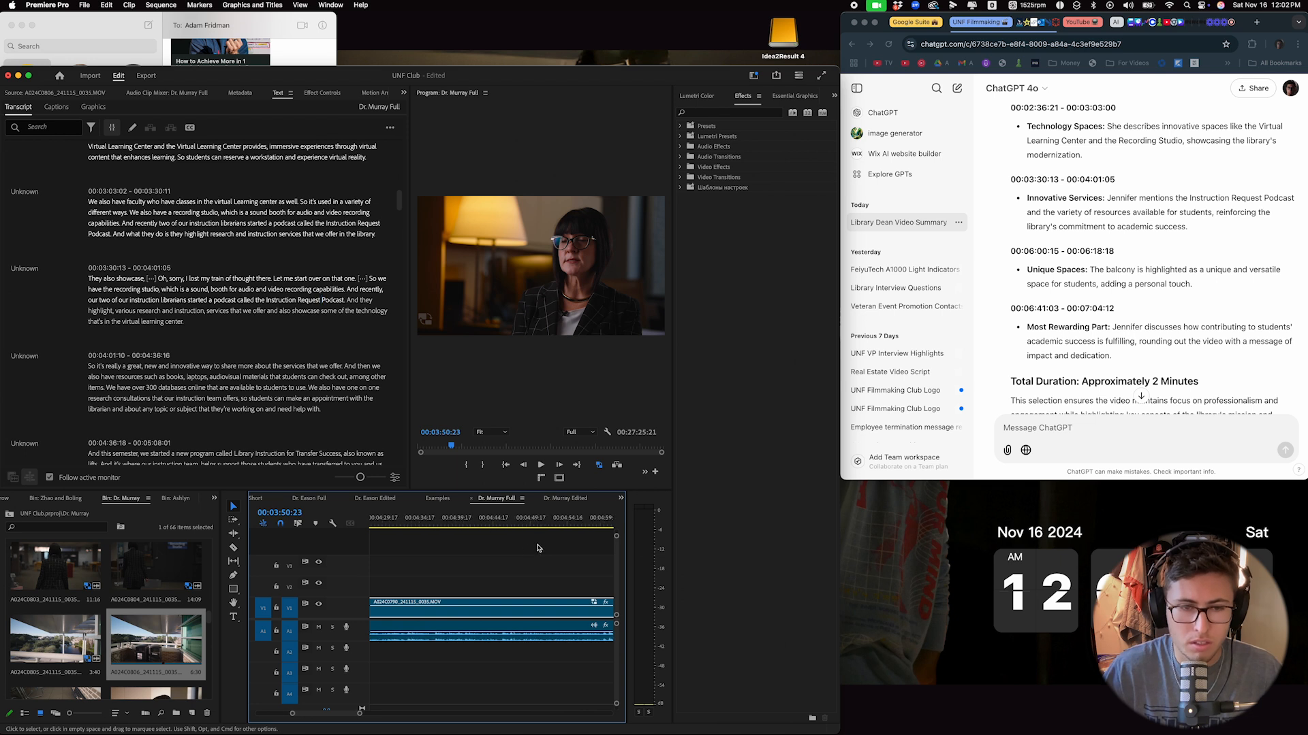
scroll(554, 546, right, 7)
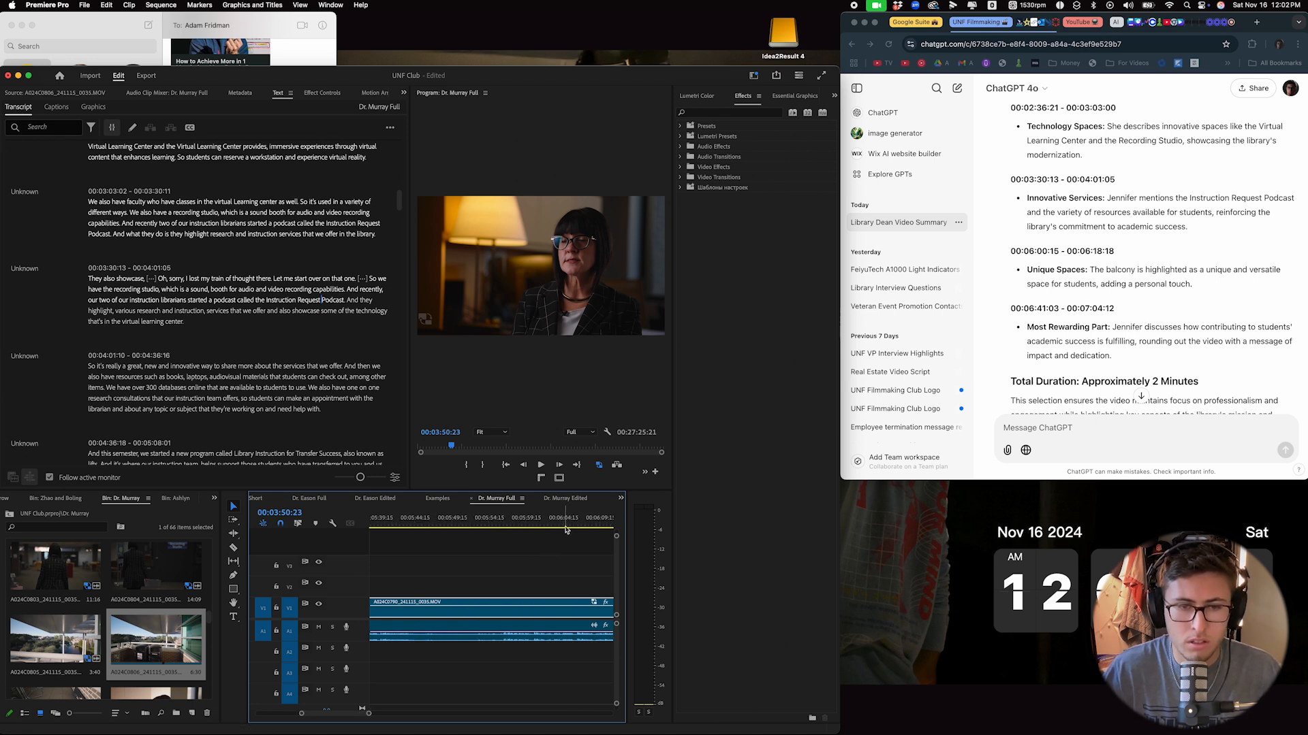
click(564, 526)
drag(564, 530, 538, 534)
key(space)
key(c)
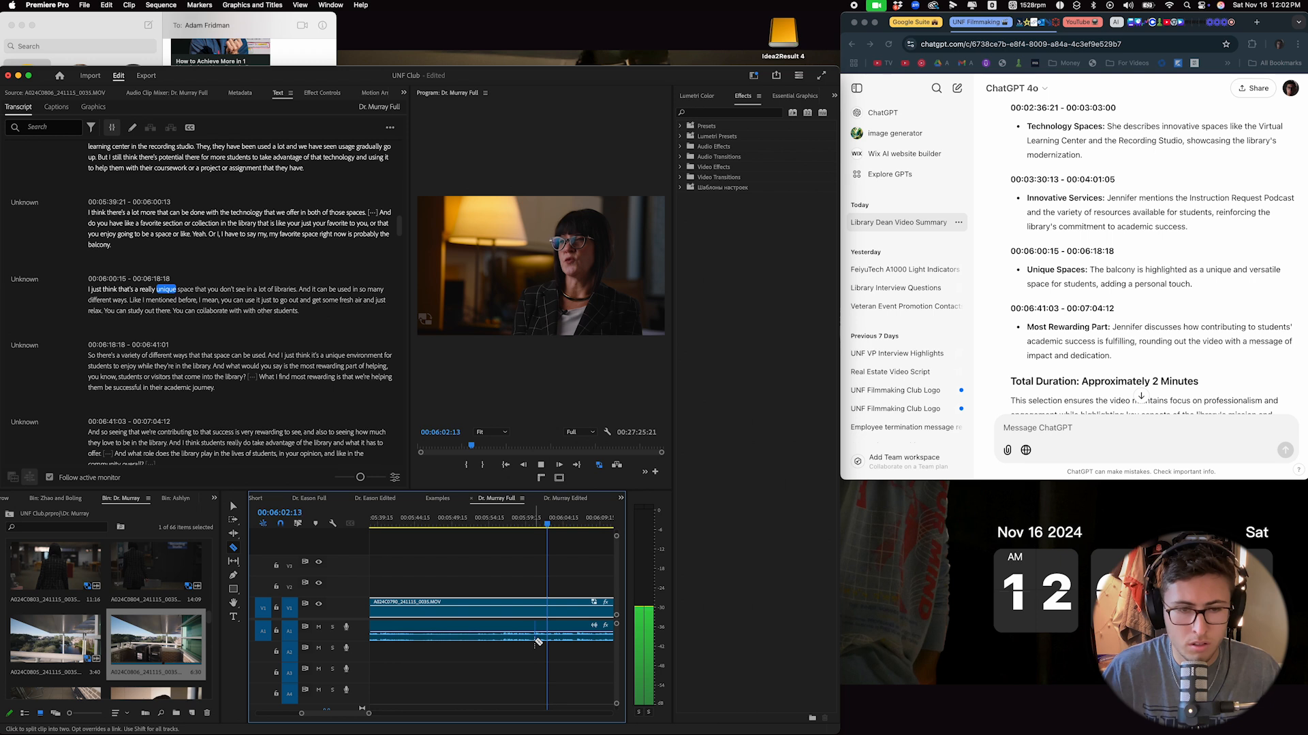
click(533, 613)
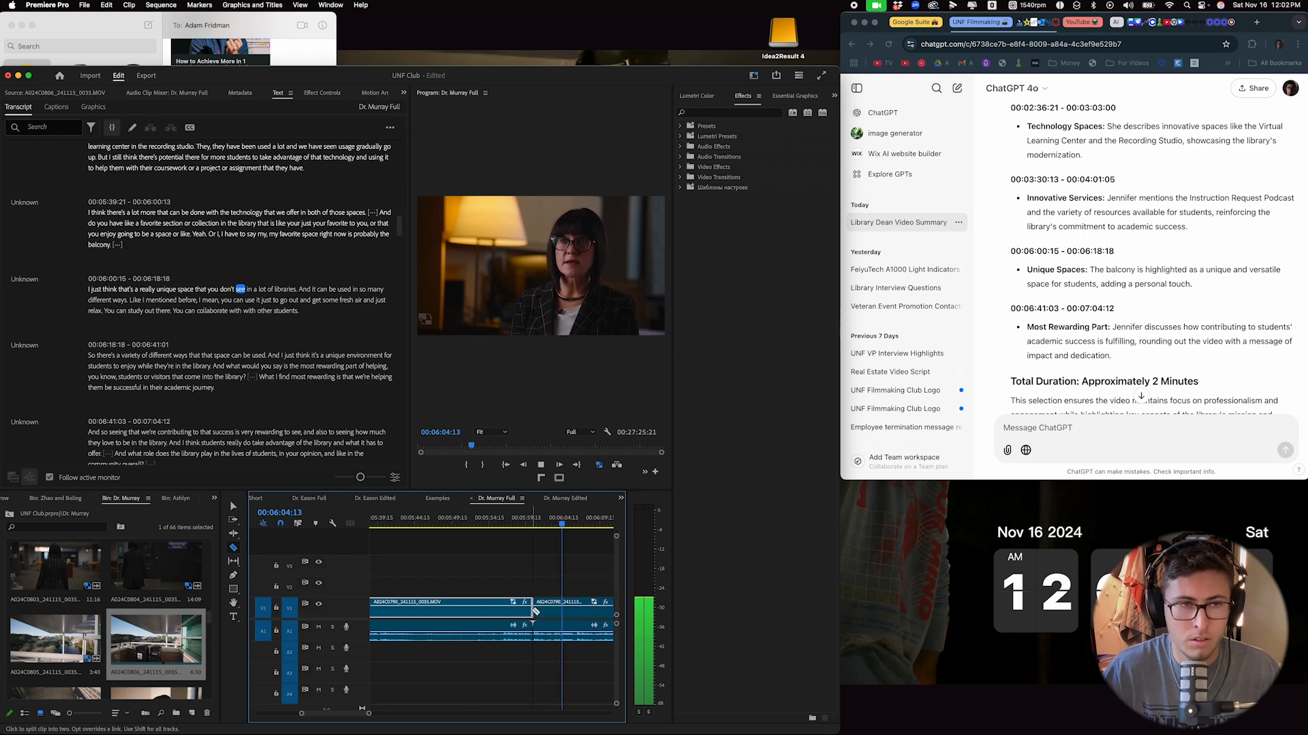
Play the Unique Spaces answer through and split the interview at 00:06:26:09, after "while they're in the library".
key(space)
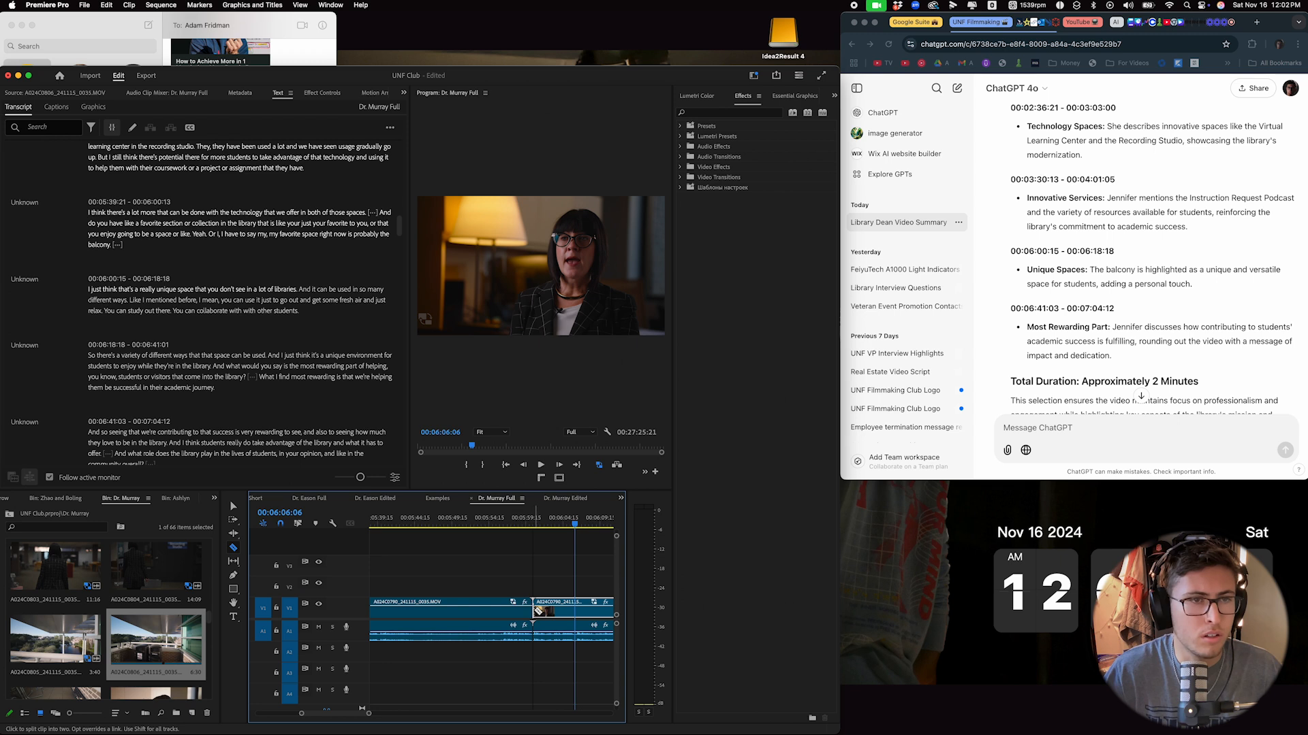
key(space)
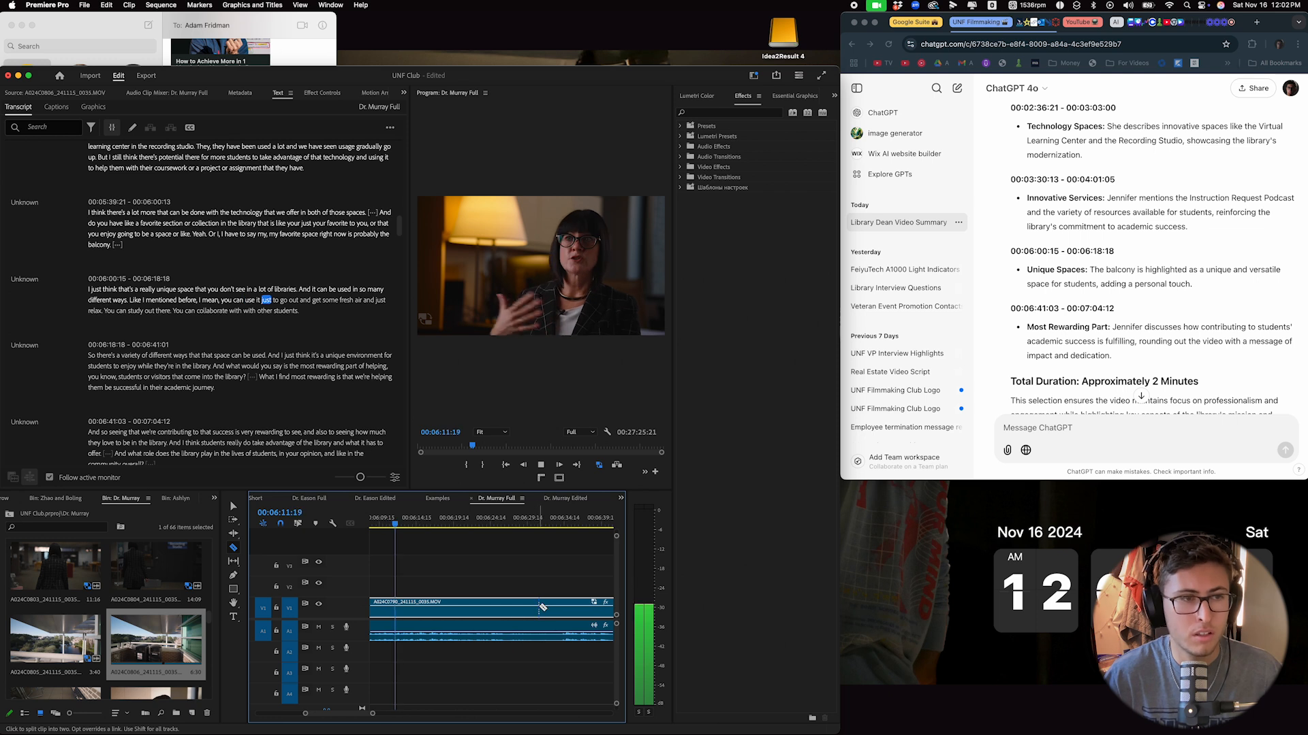
drag(372, 715, 402, 714)
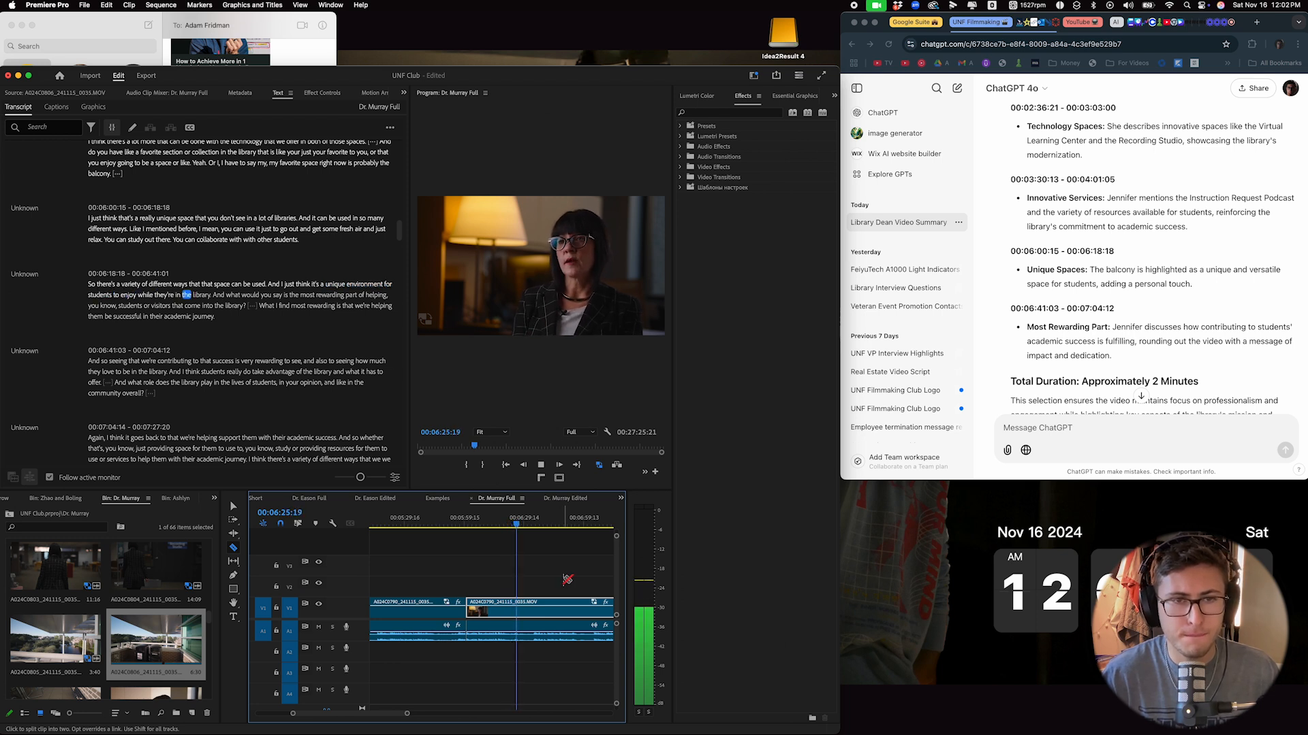
key(space)
click(521, 635)
key(v)
Find the start of the Most Rewarding Part answer and split the interview at 00:06:34:11, before "What I find most rewarding".
click(567, 514)
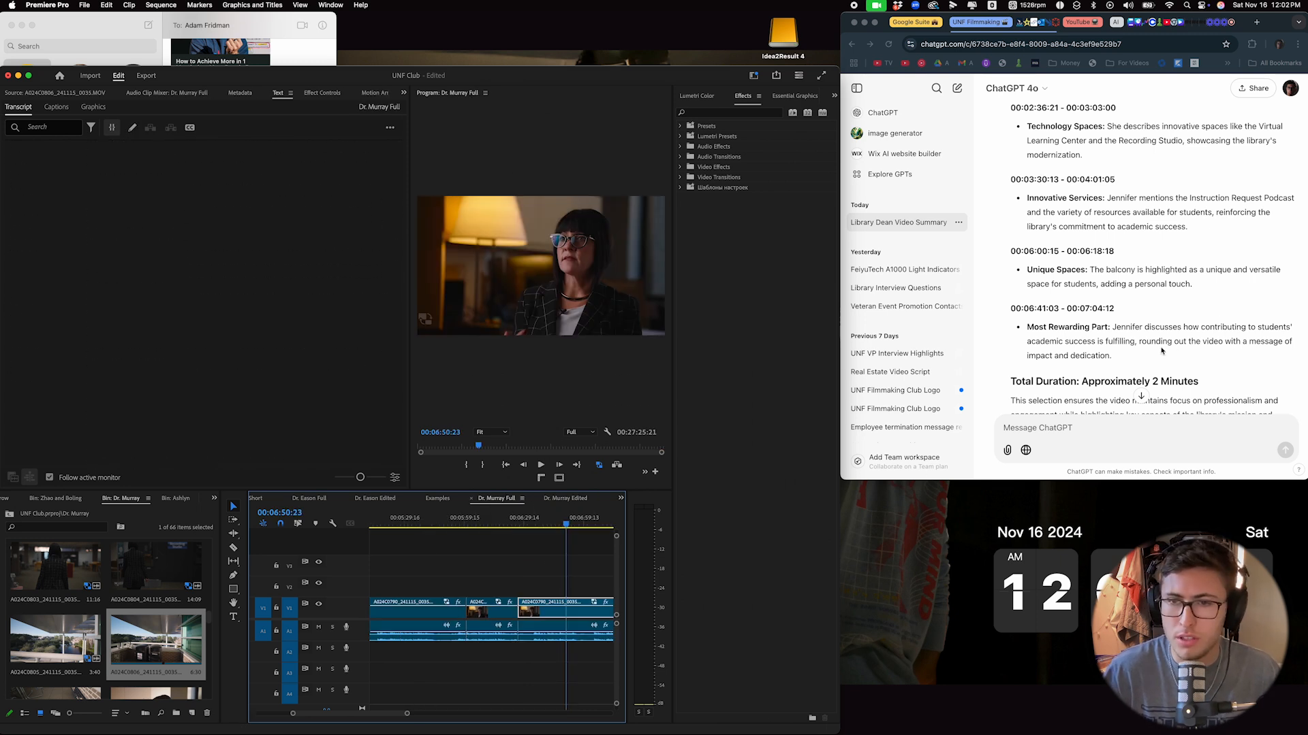
scroll(1163, 351, down, 2)
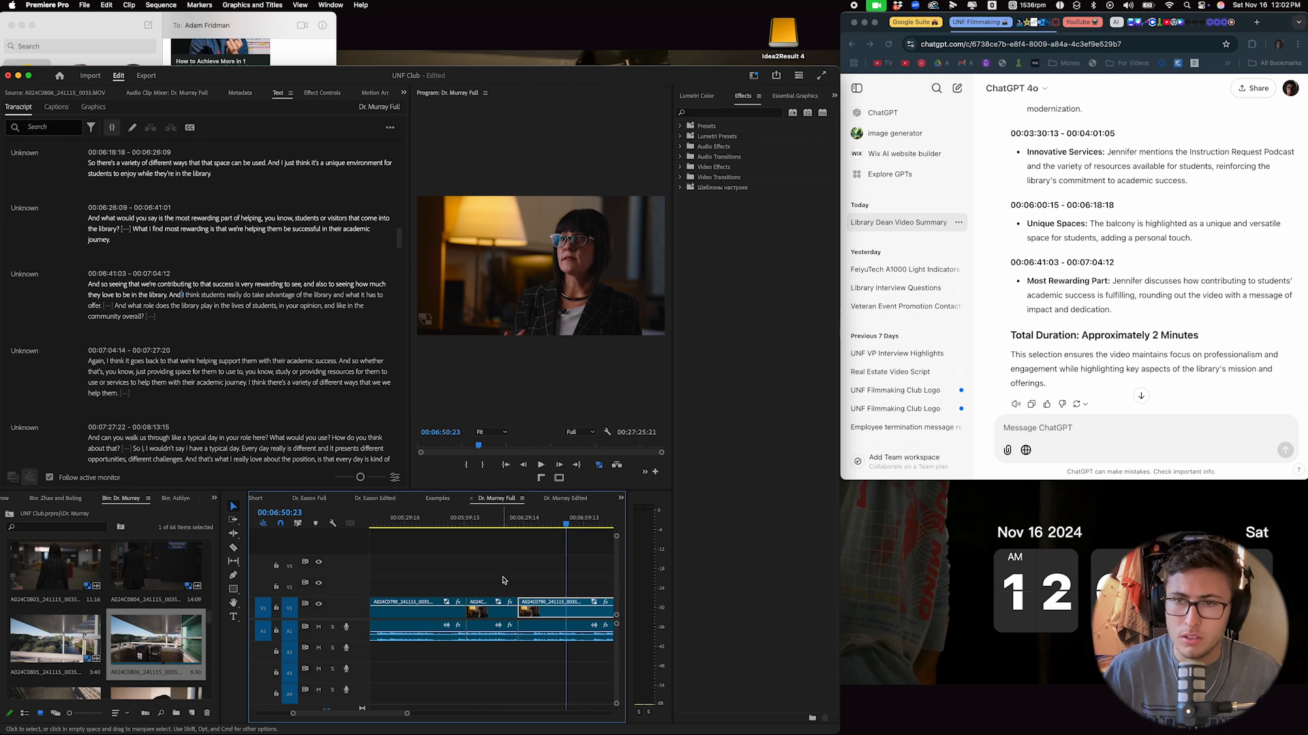
drag(406, 714, 447, 714)
drag(528, 524, 484, 540)
key(space)
drag(447, 715, 415, 713)
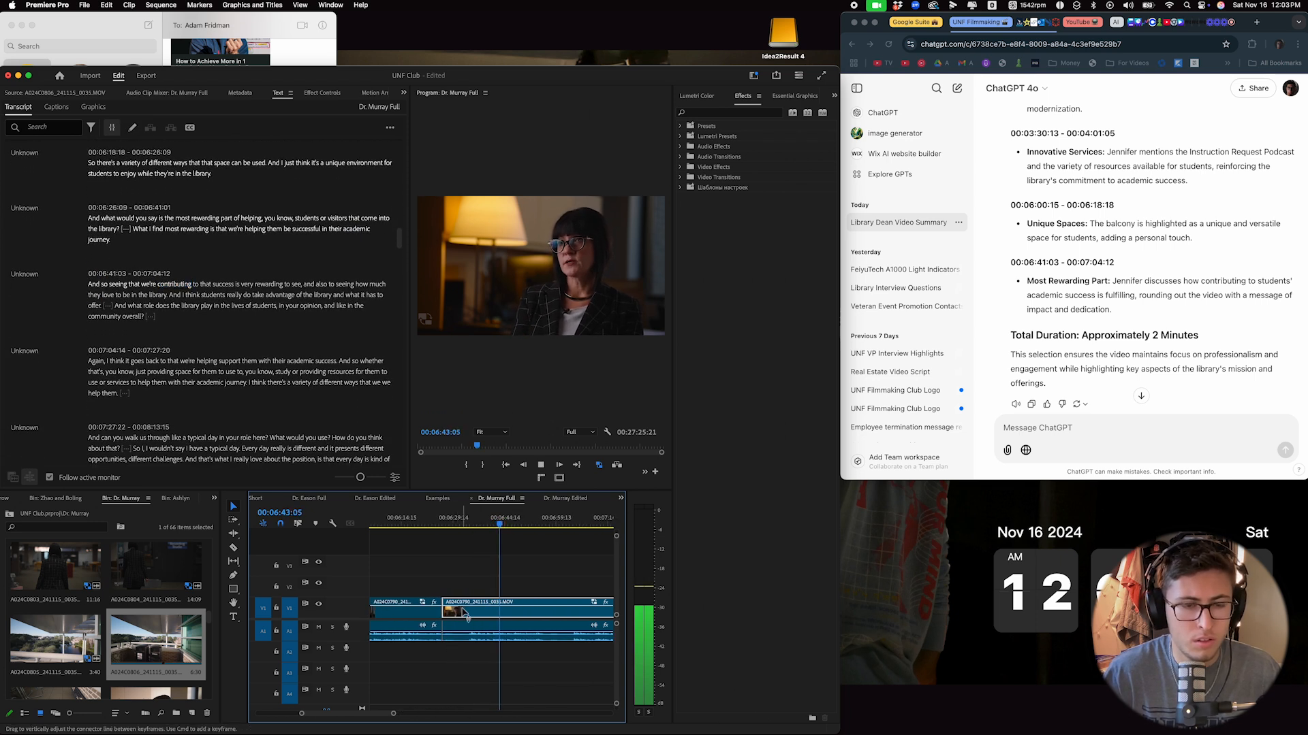
drag(480, 530, 471, 531)
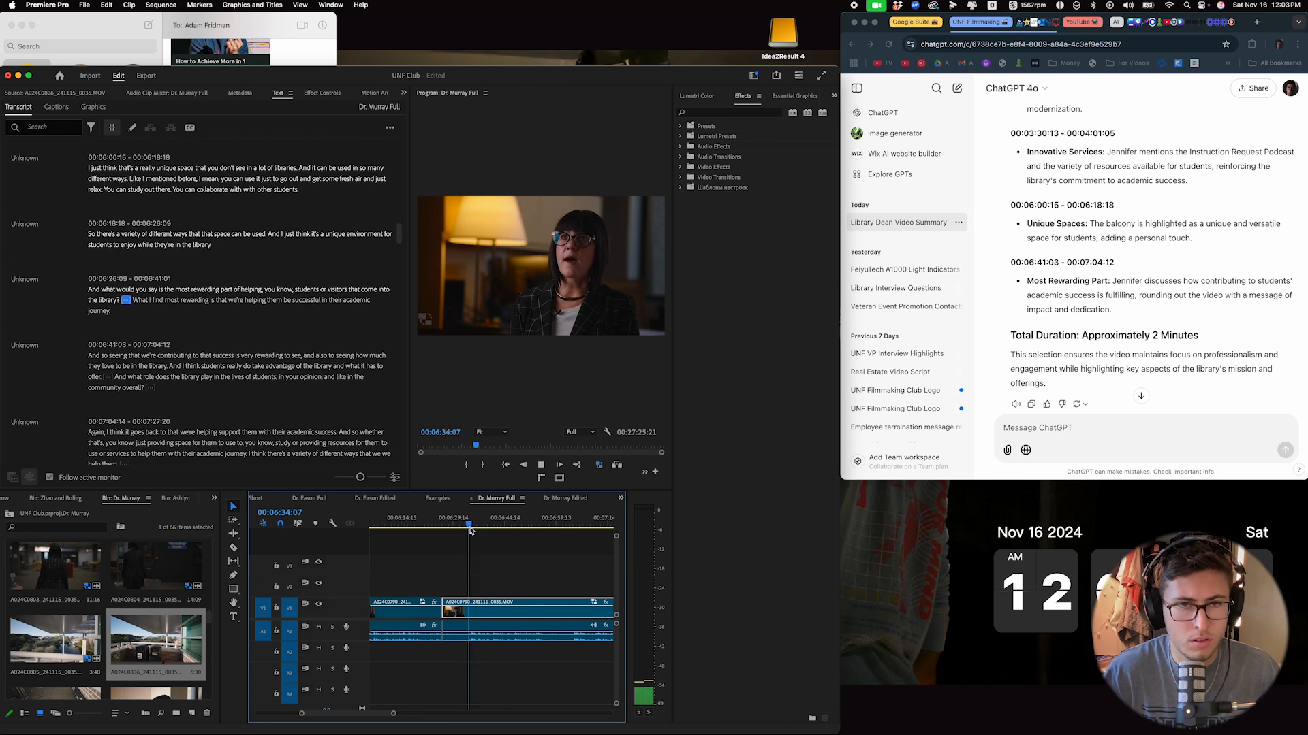
key(c)
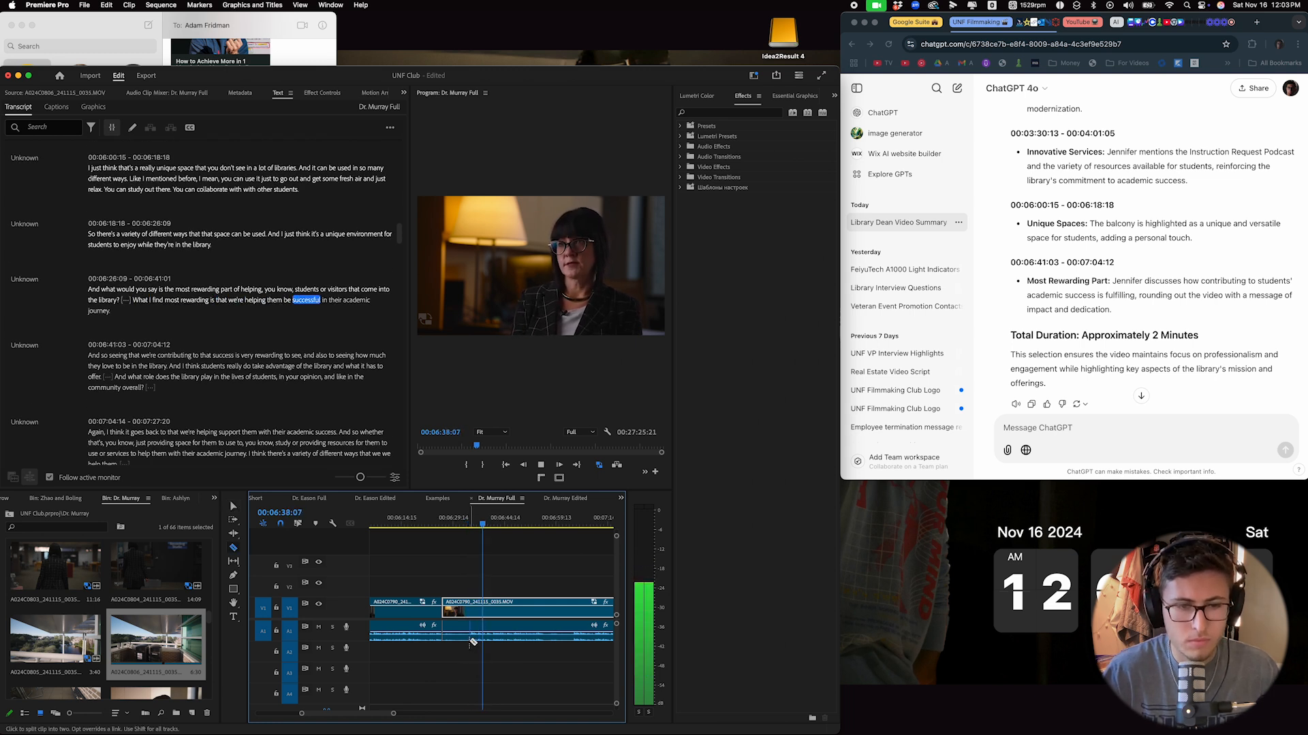
click(470, 613)
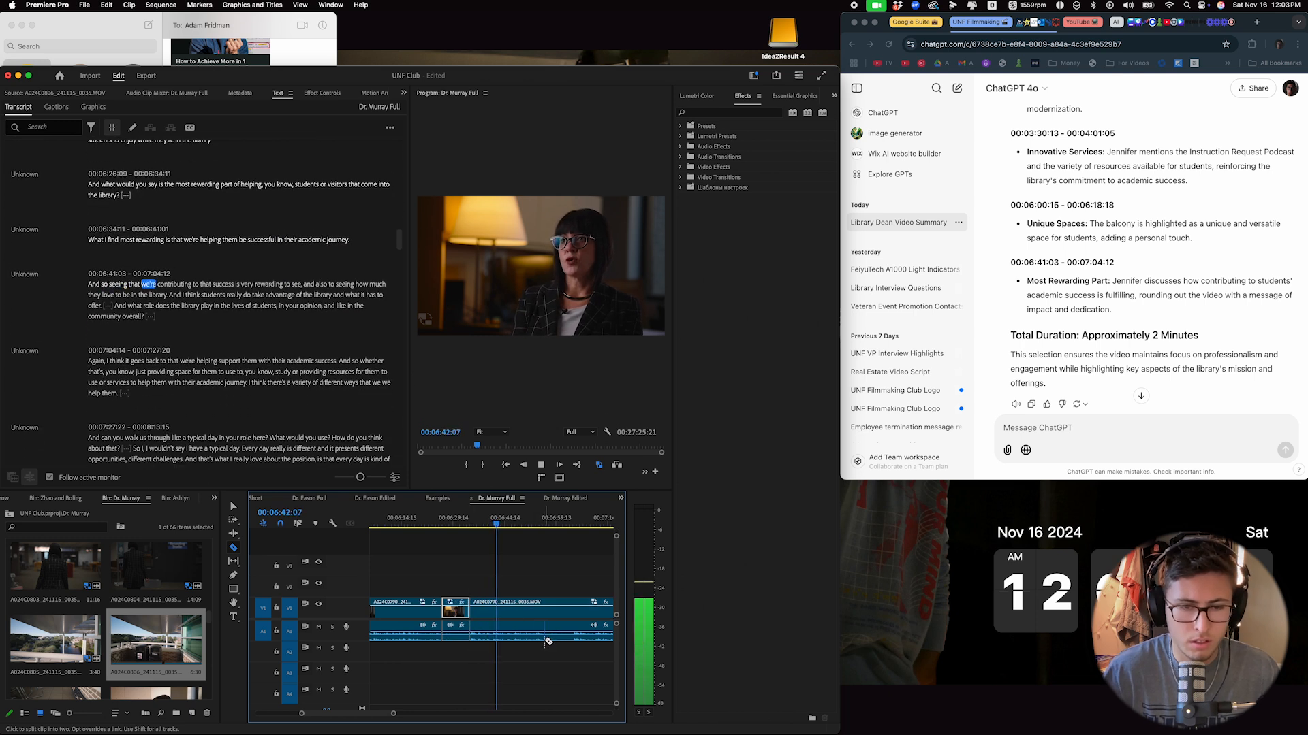
Split the interview after "what it has to offer" and add the Unique Spaces and Most Rewarding Part segments to the end of the edited sequence.
click(543, 636)
key(v)
drag(530, 581, 499, 643)
click(564, 499)
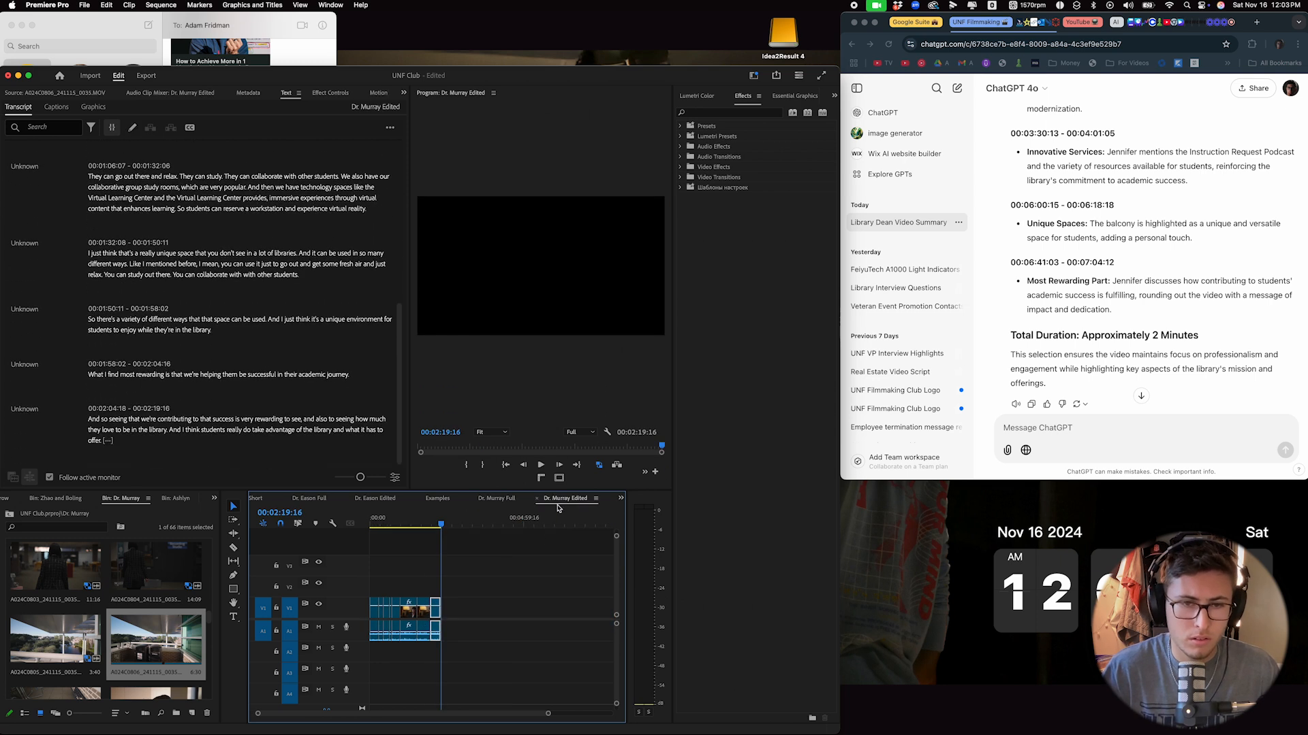
key(Home)
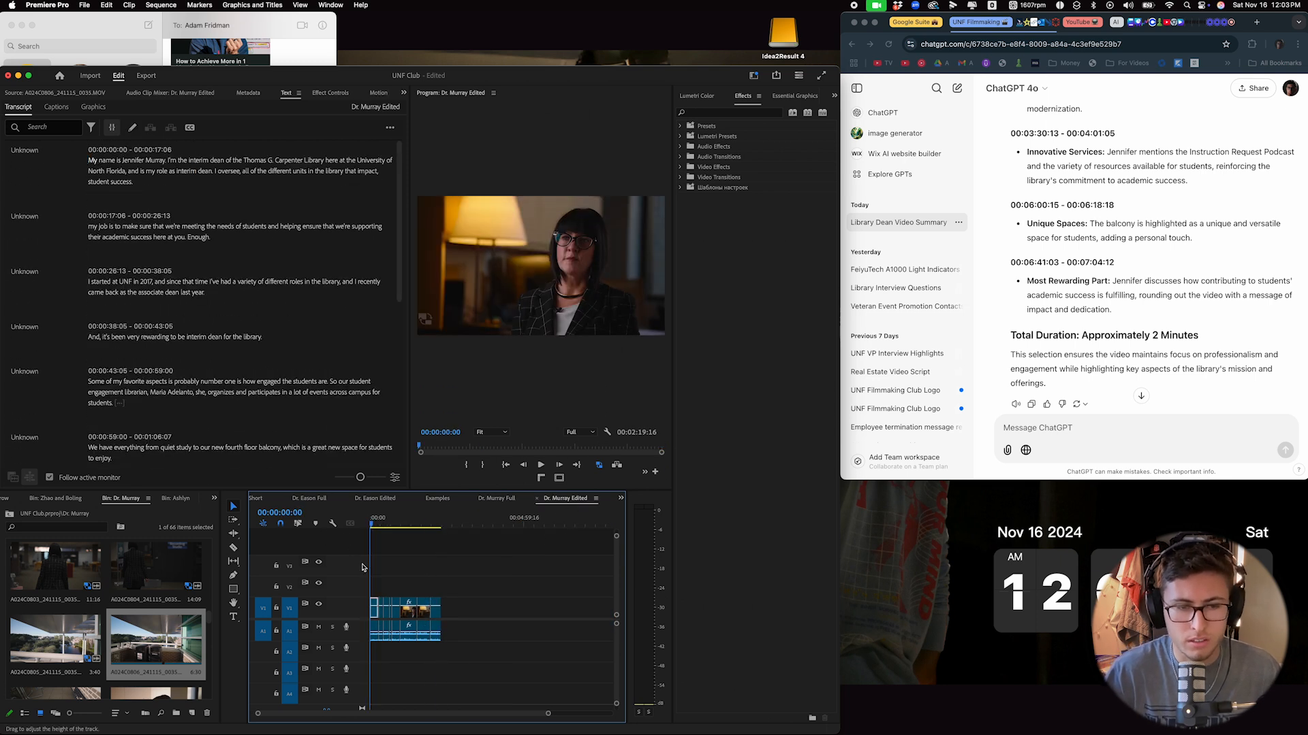
drag(548, 714, 444, 714)
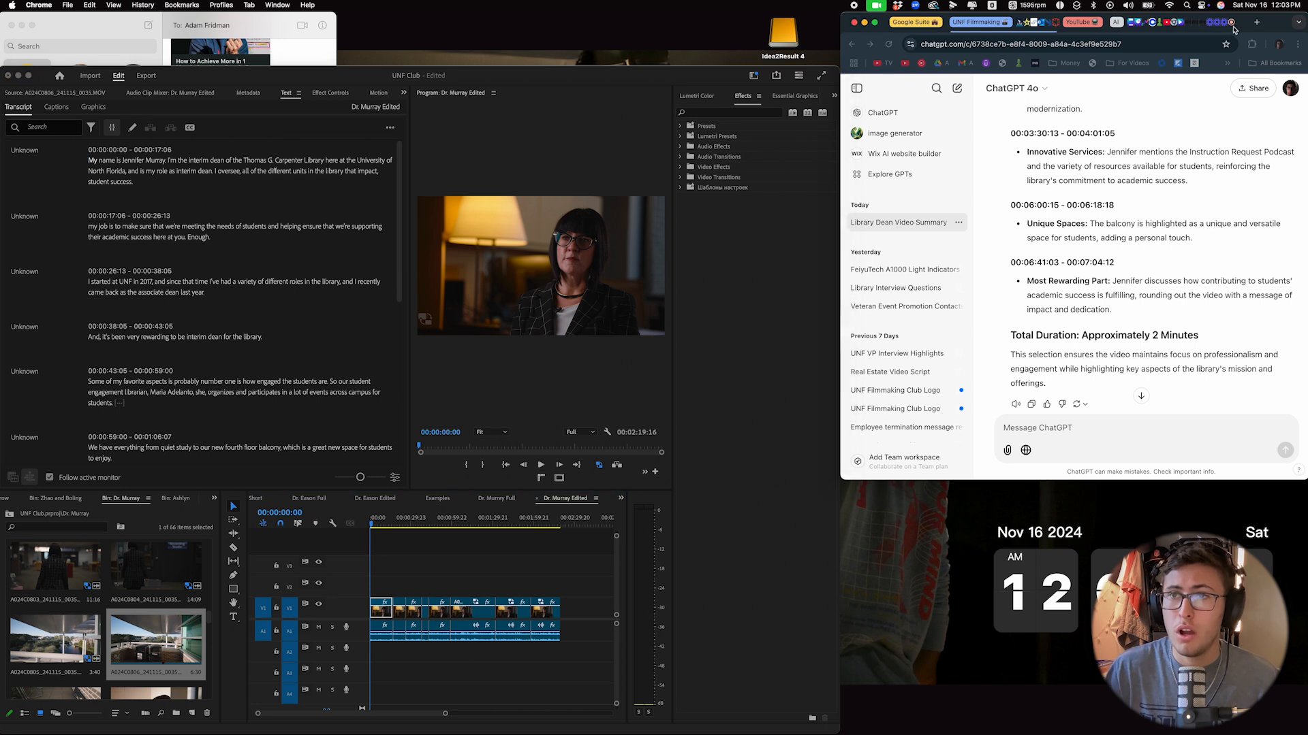
click(1215, 24)
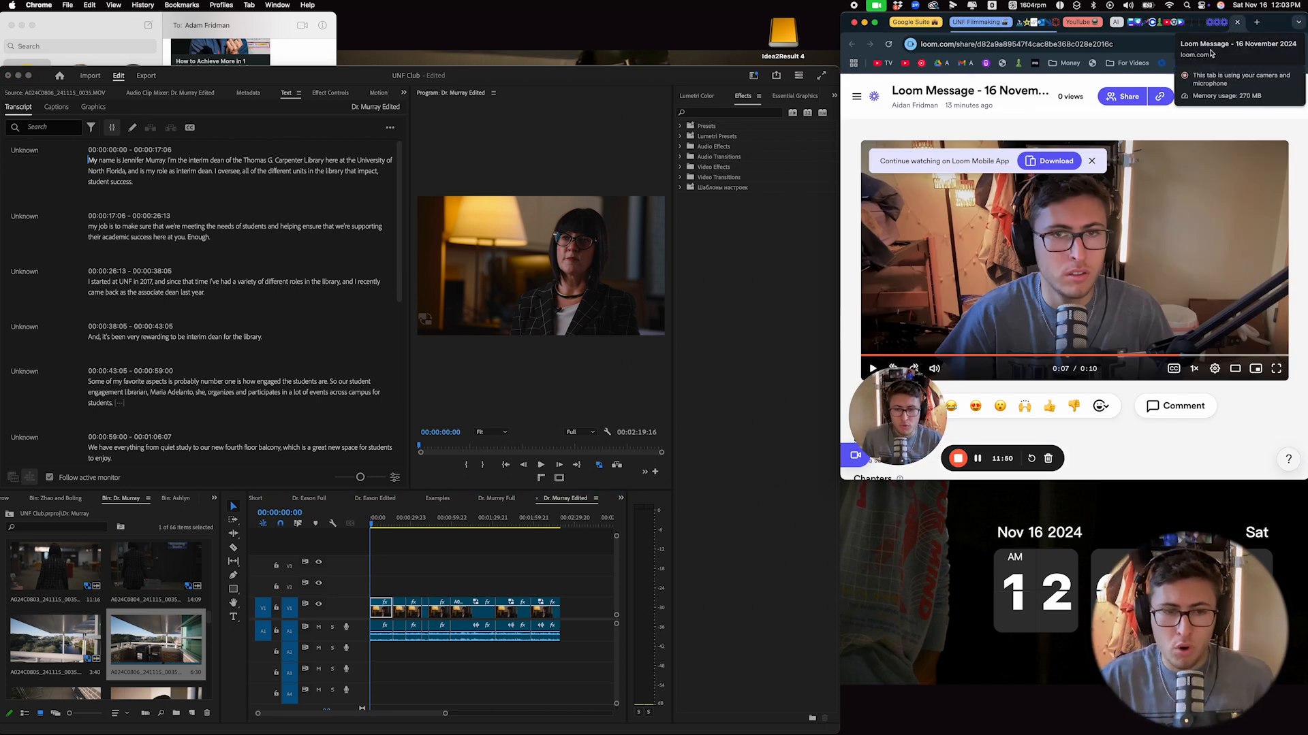
click(484, 532)
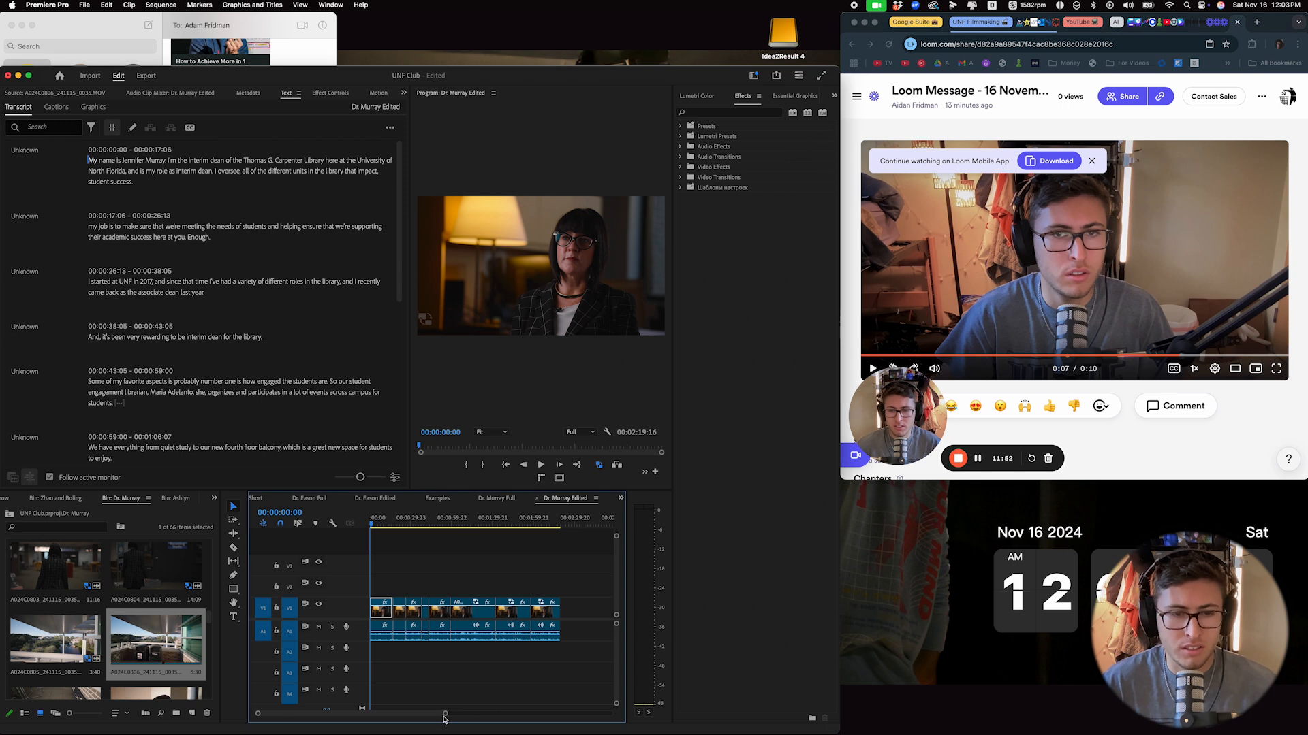
Look over the full interview's timeline and play the Most Rewarding Part segment from 00:06:44:17.
click(497, 500)
drag(392, 713, 610, 713)
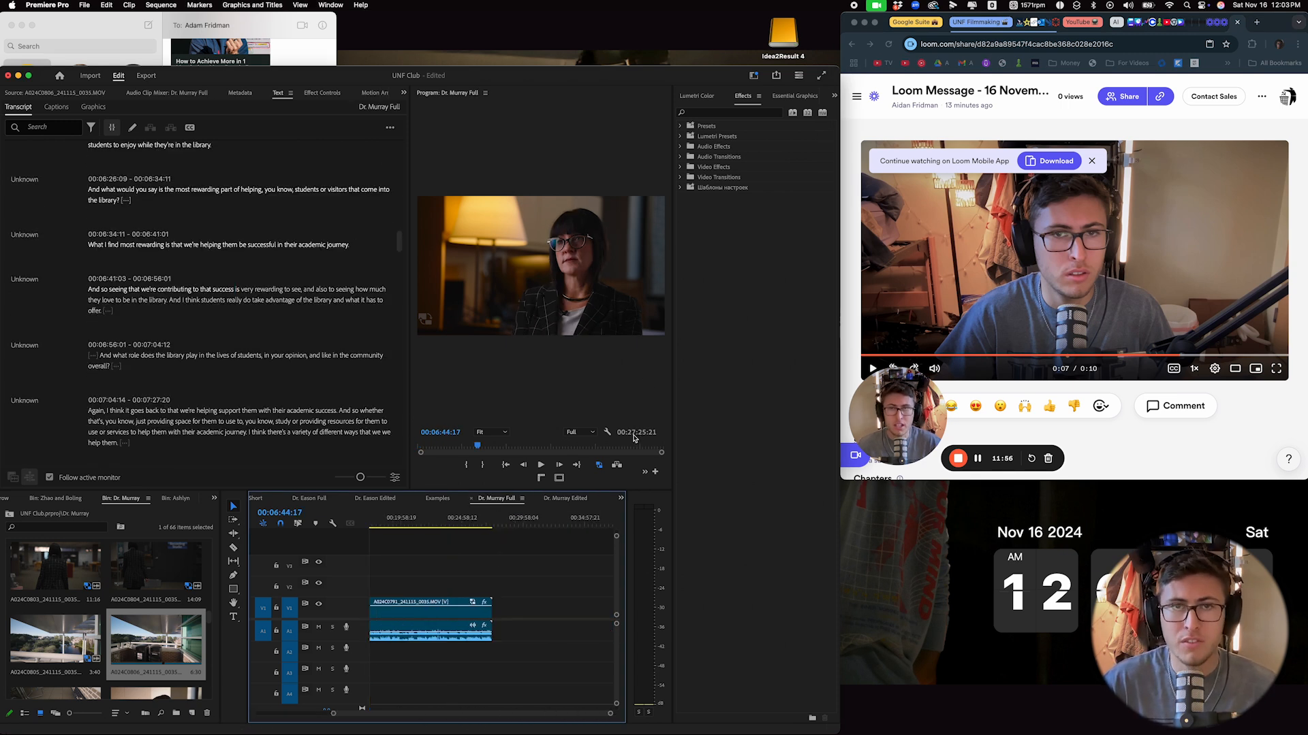
scroll(422, 541, up, 5)
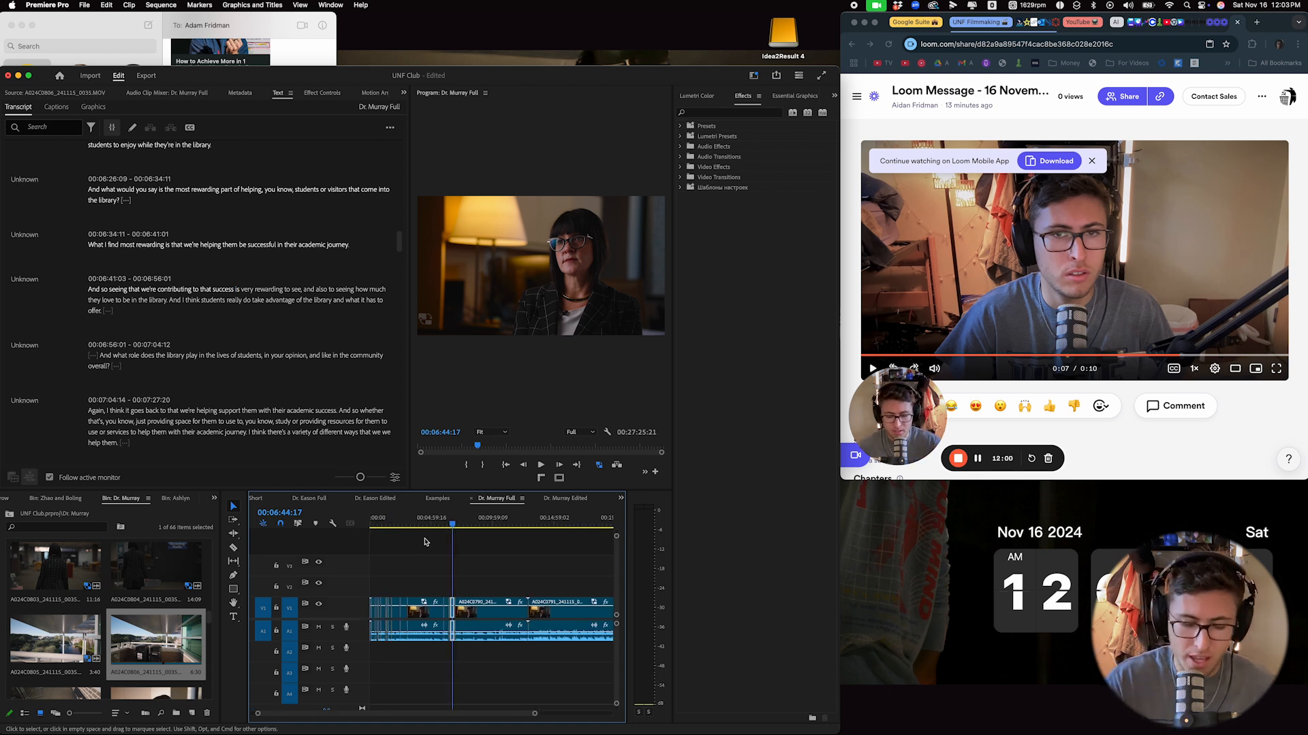
key(space)
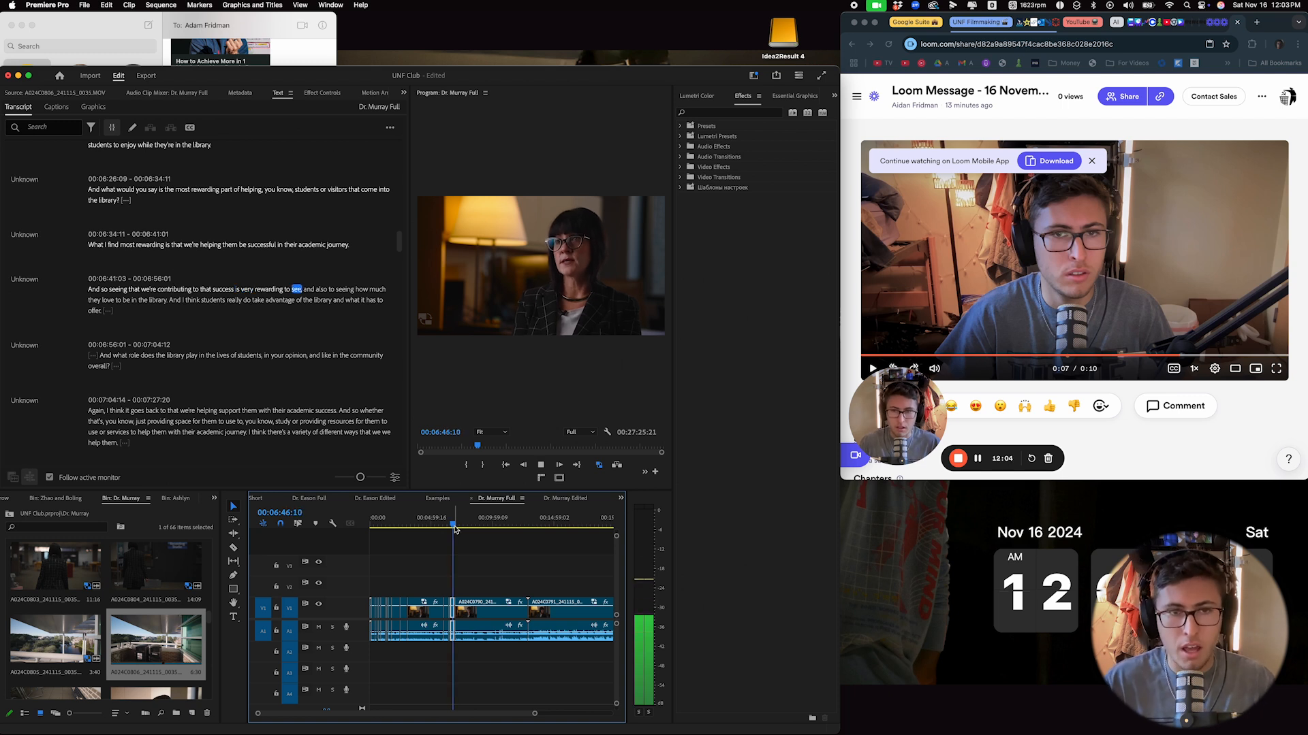
key(space)
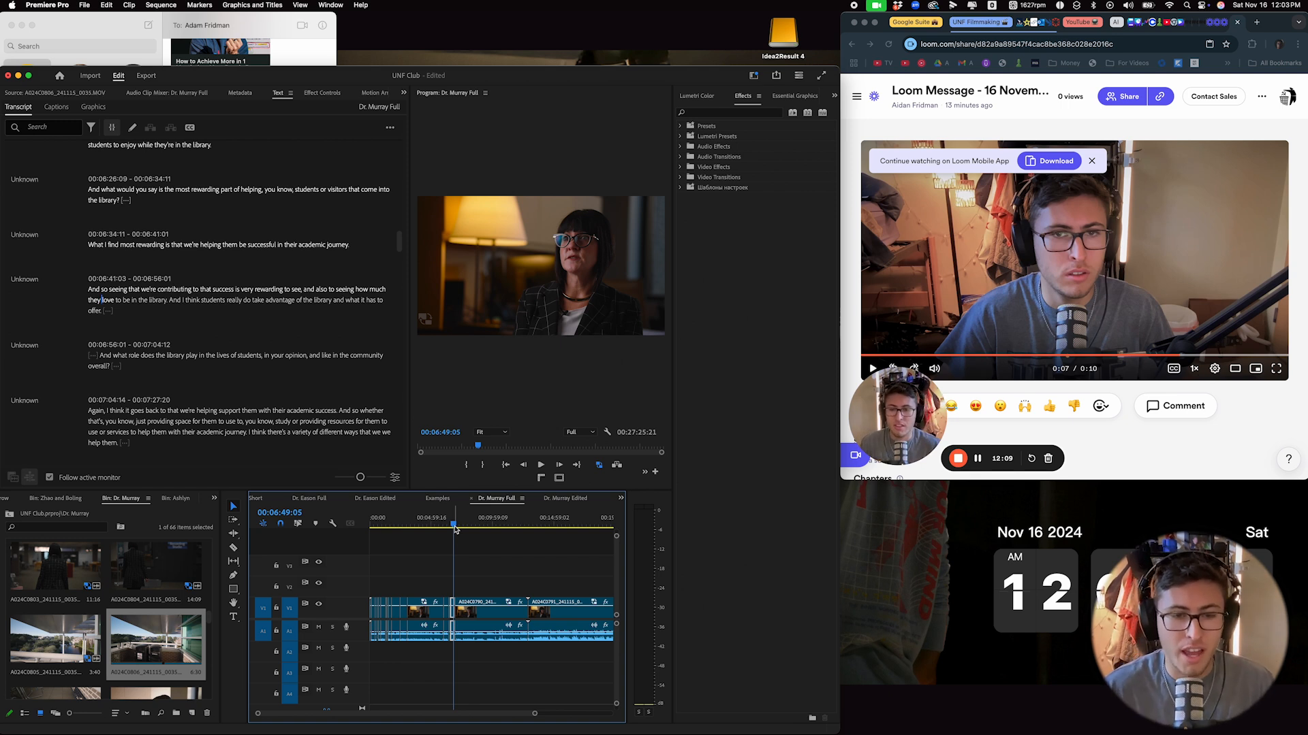
scroll(538, 556, down, 3)
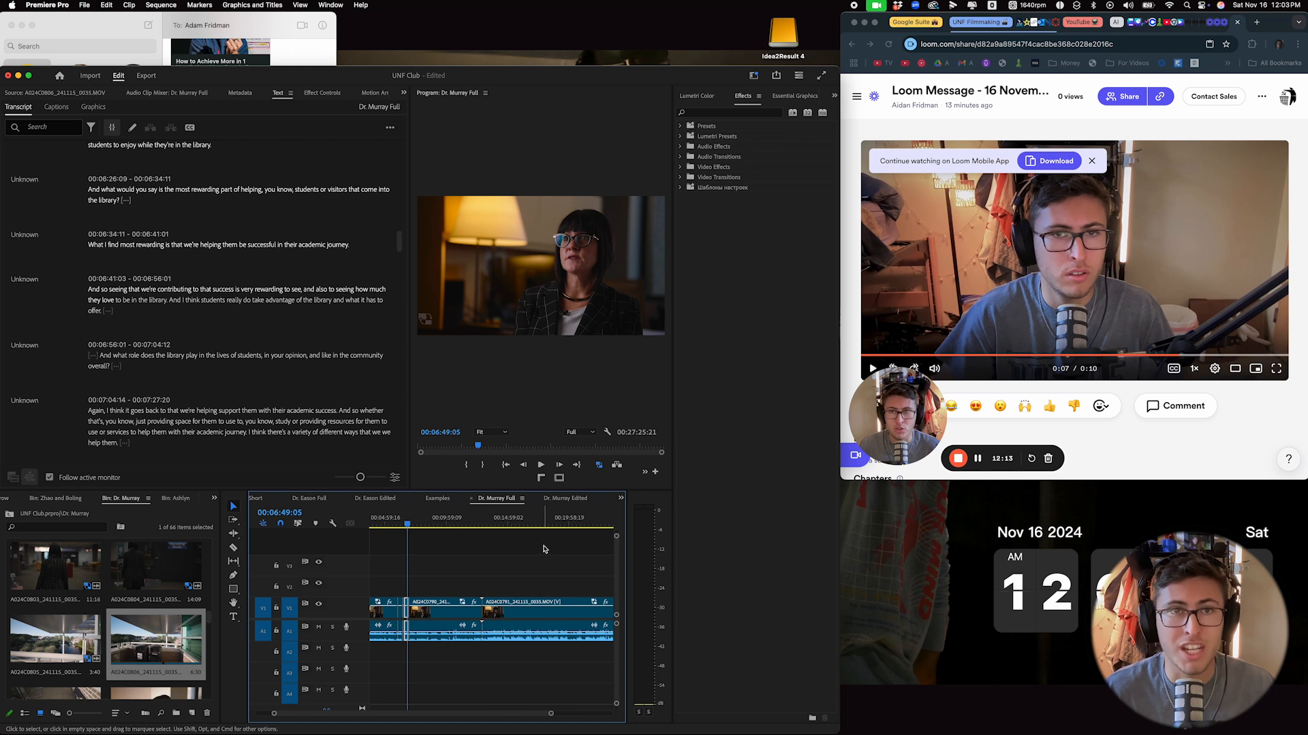
Compare the edited sequence with the full interview and inspect the clips that follow the last used segment.
click(565, 502)
click(491, 501)
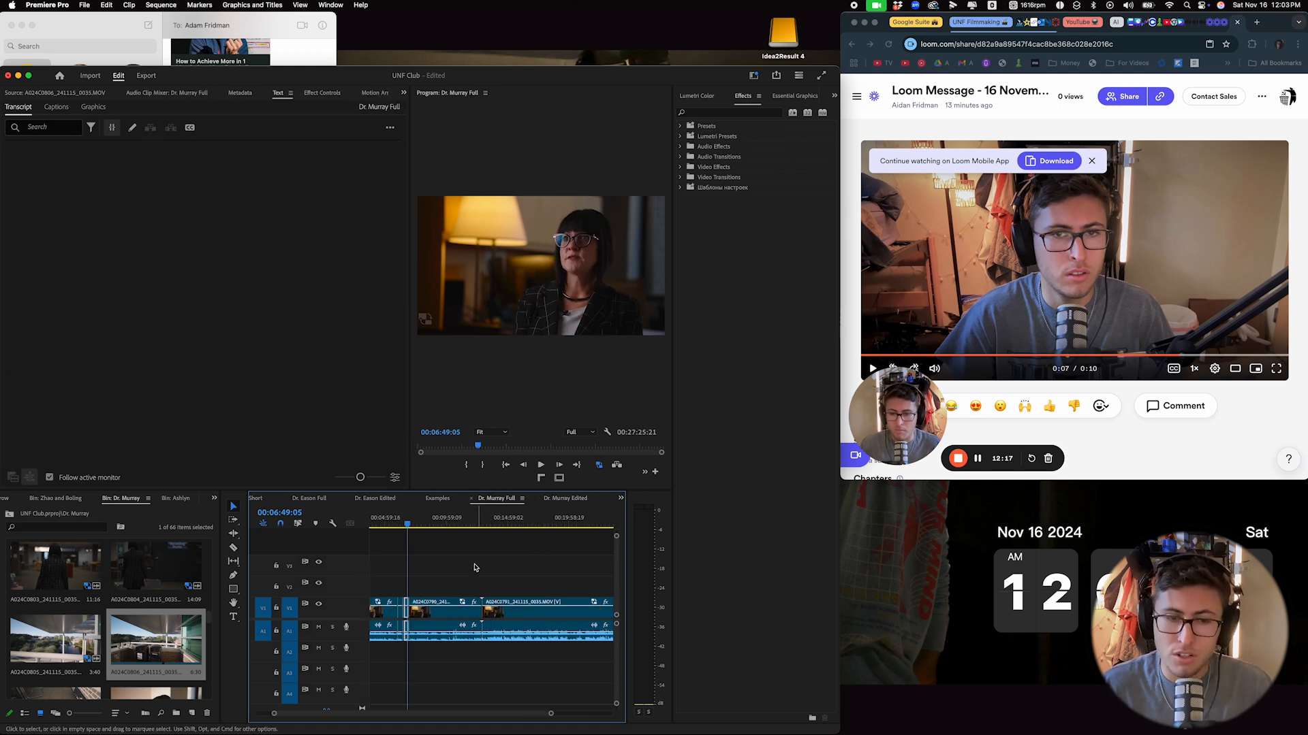
drag(597, 715, 607, 715)
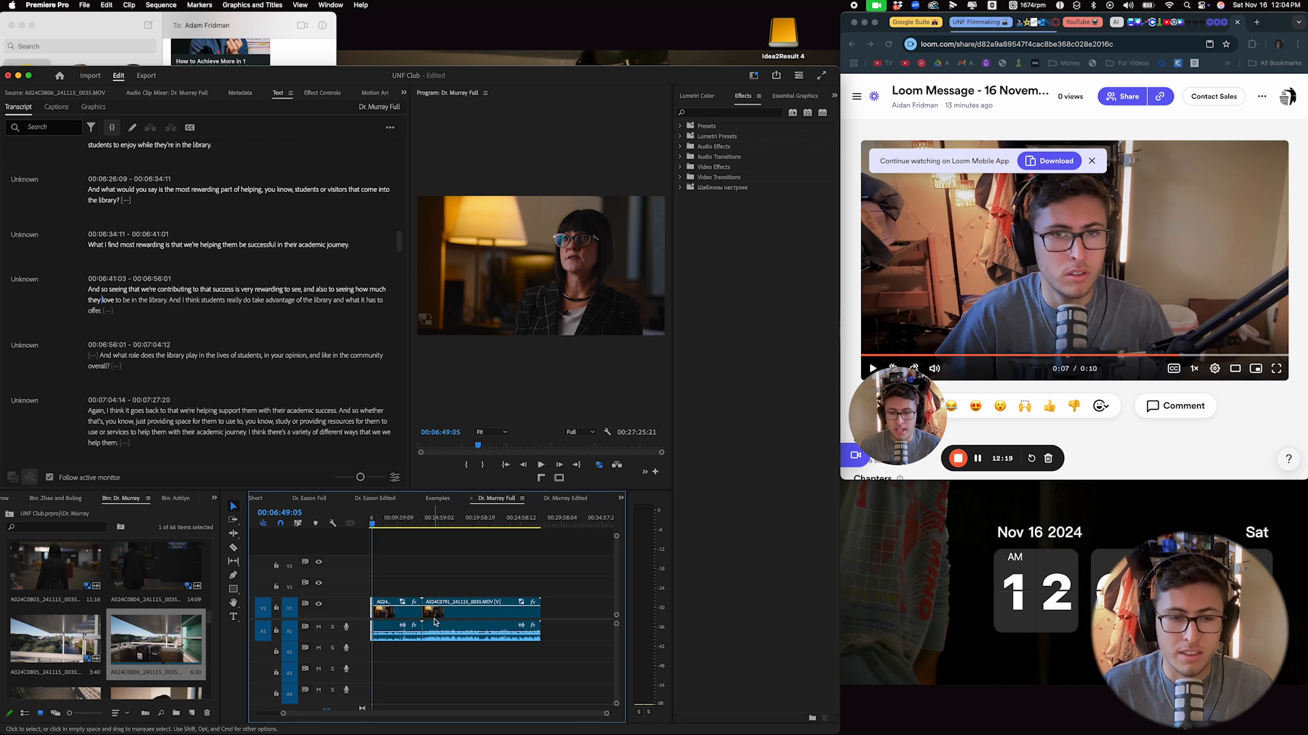
click(476, 637)
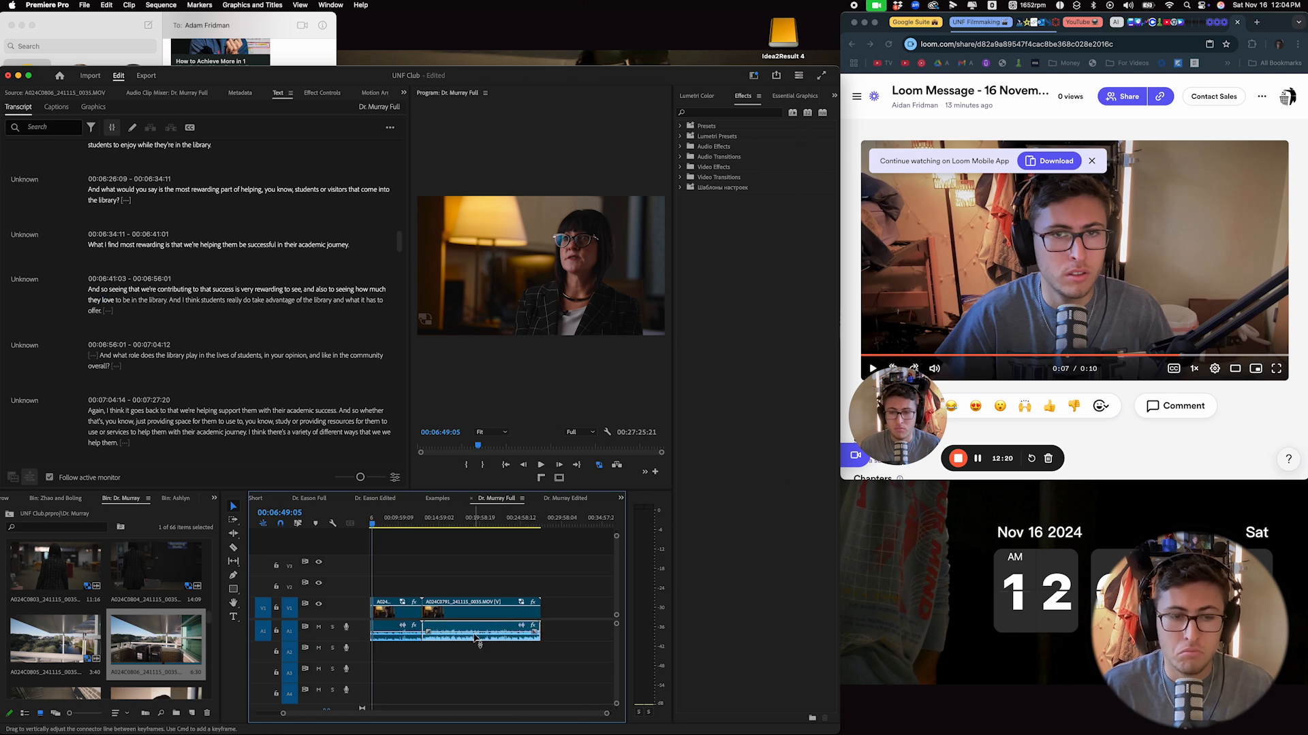
click(565, 498)
click(496, 498)
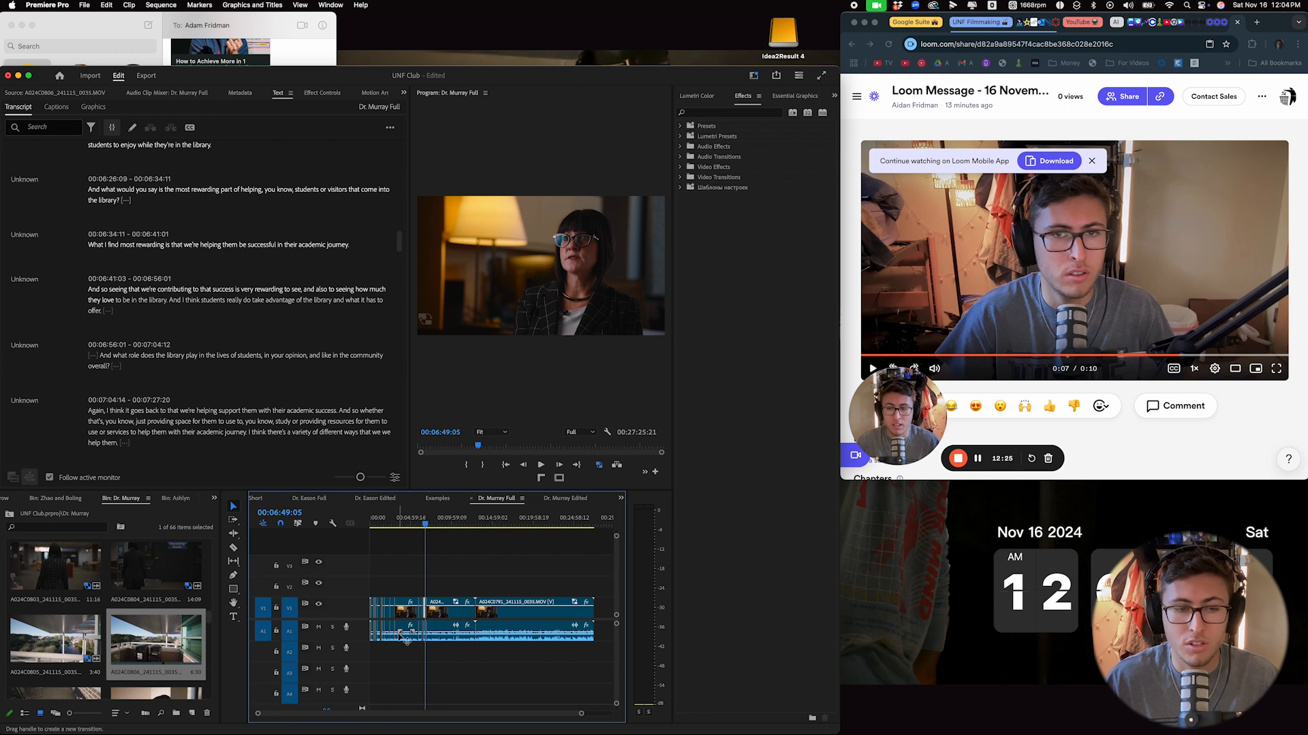
Play a sample of the interview's second recording at around 00:17:19.
click(502, 632)
click(512, 525)
key(space)
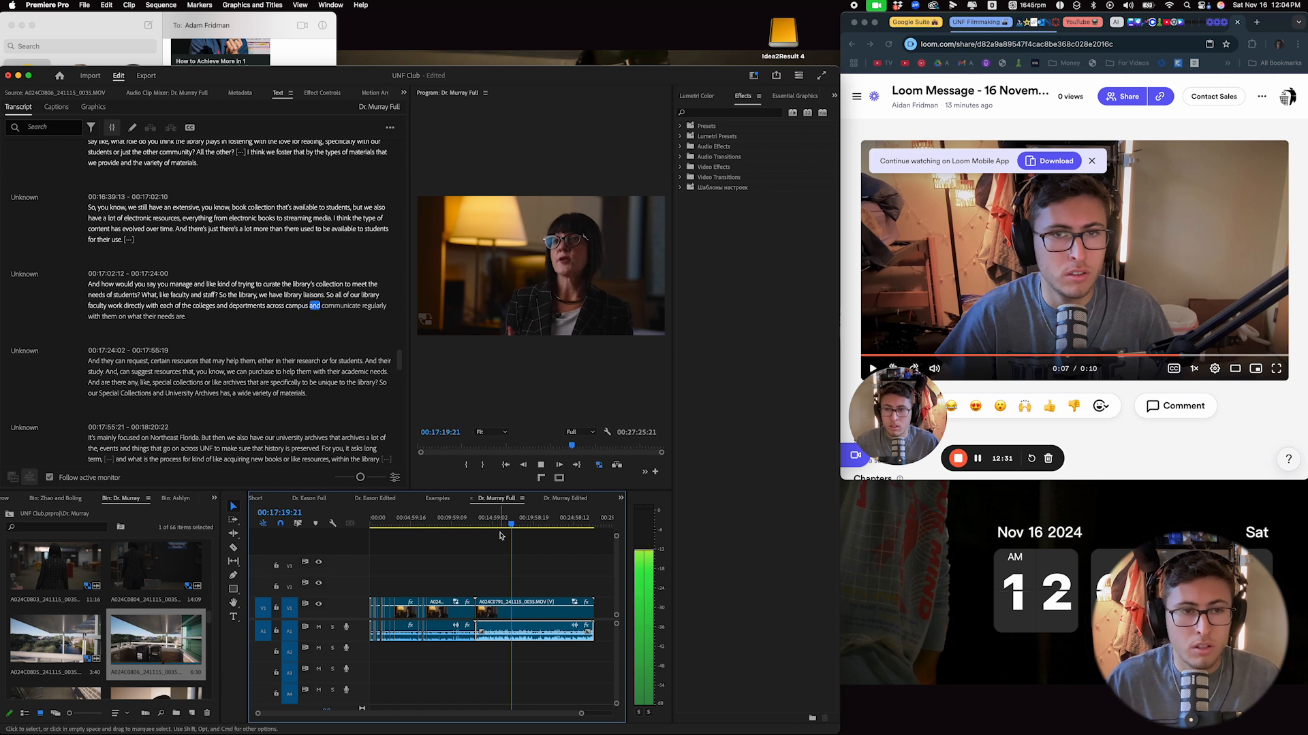
key(space)
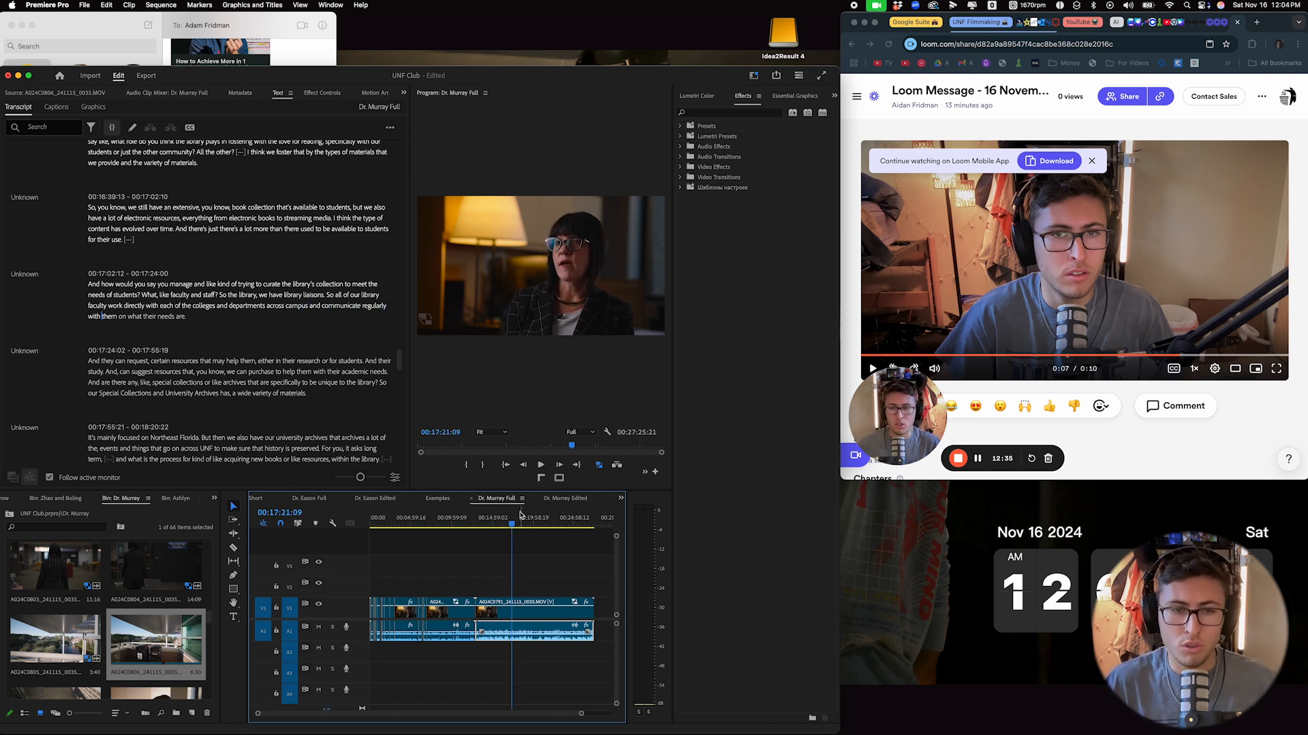
Normalize all peaks of every audio clip in the edited Dr. Murray sequence and play its opening to check the level.
click(564, 501)
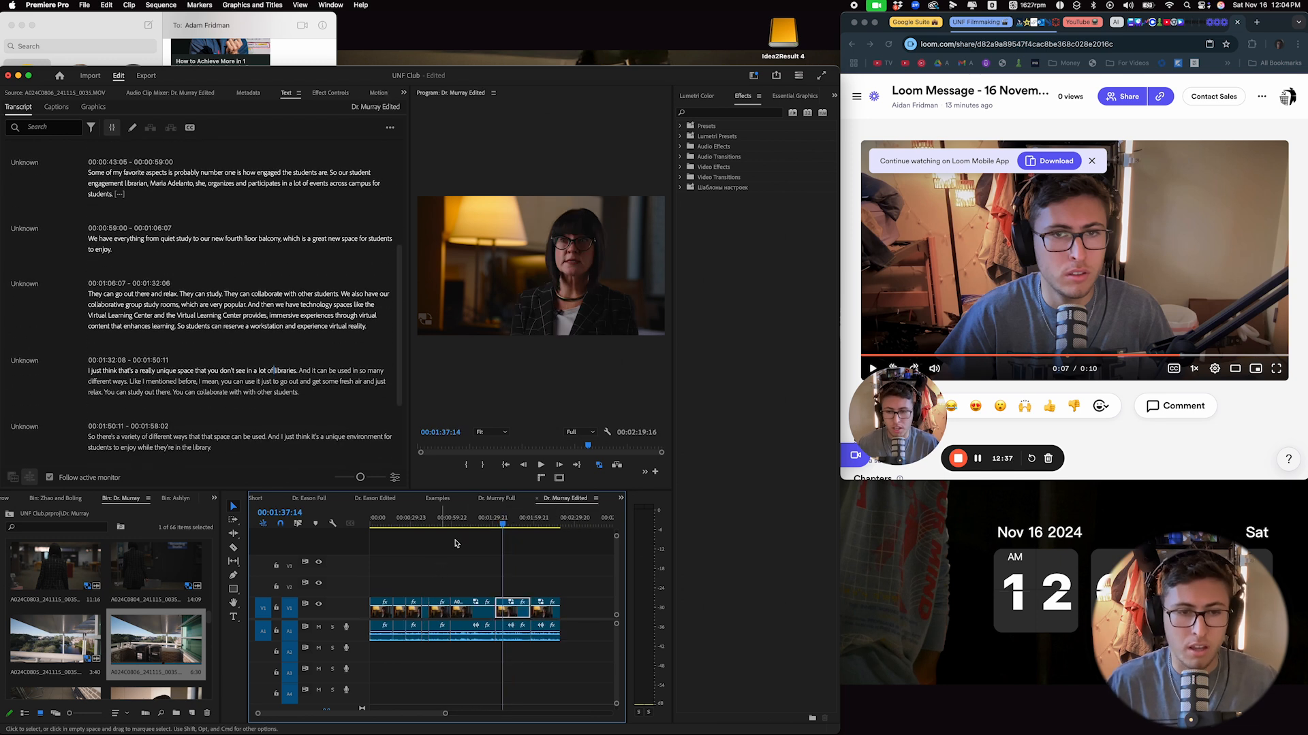
drag(562, 661, 380, 642)
right_click(380, 642)
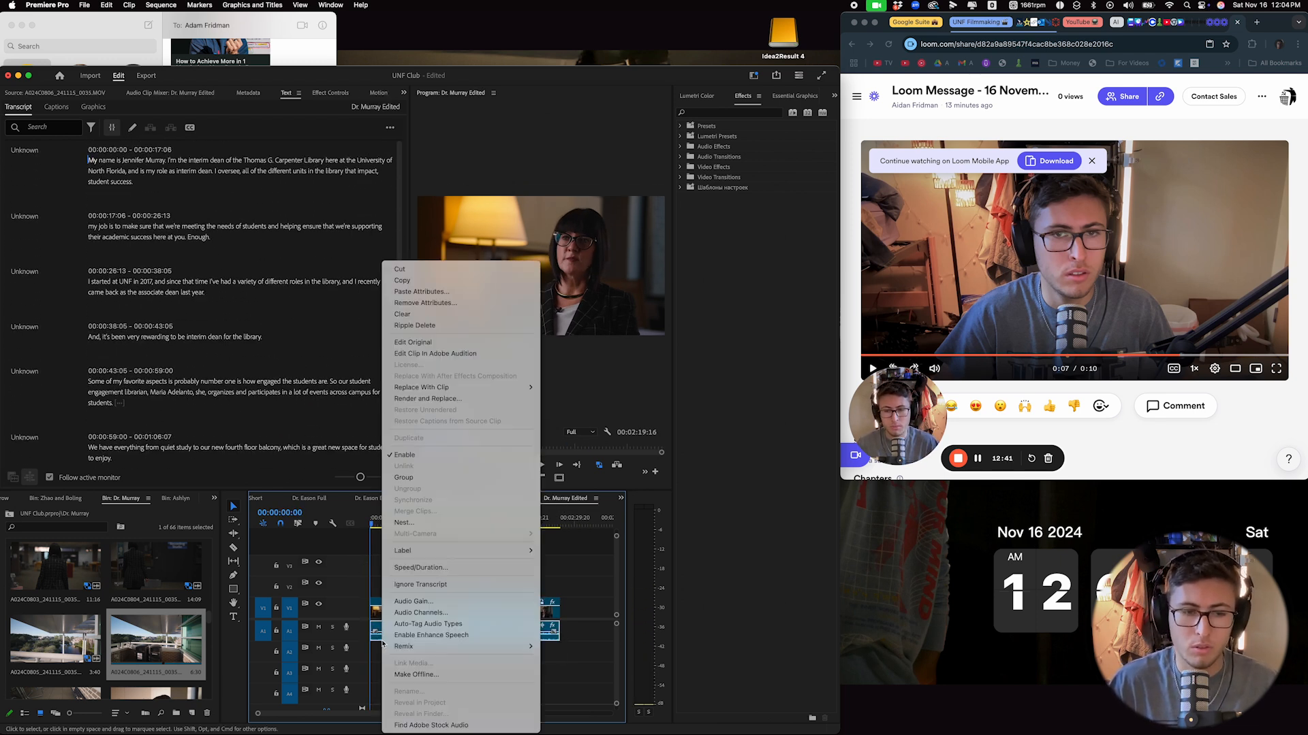
click(423, 607)
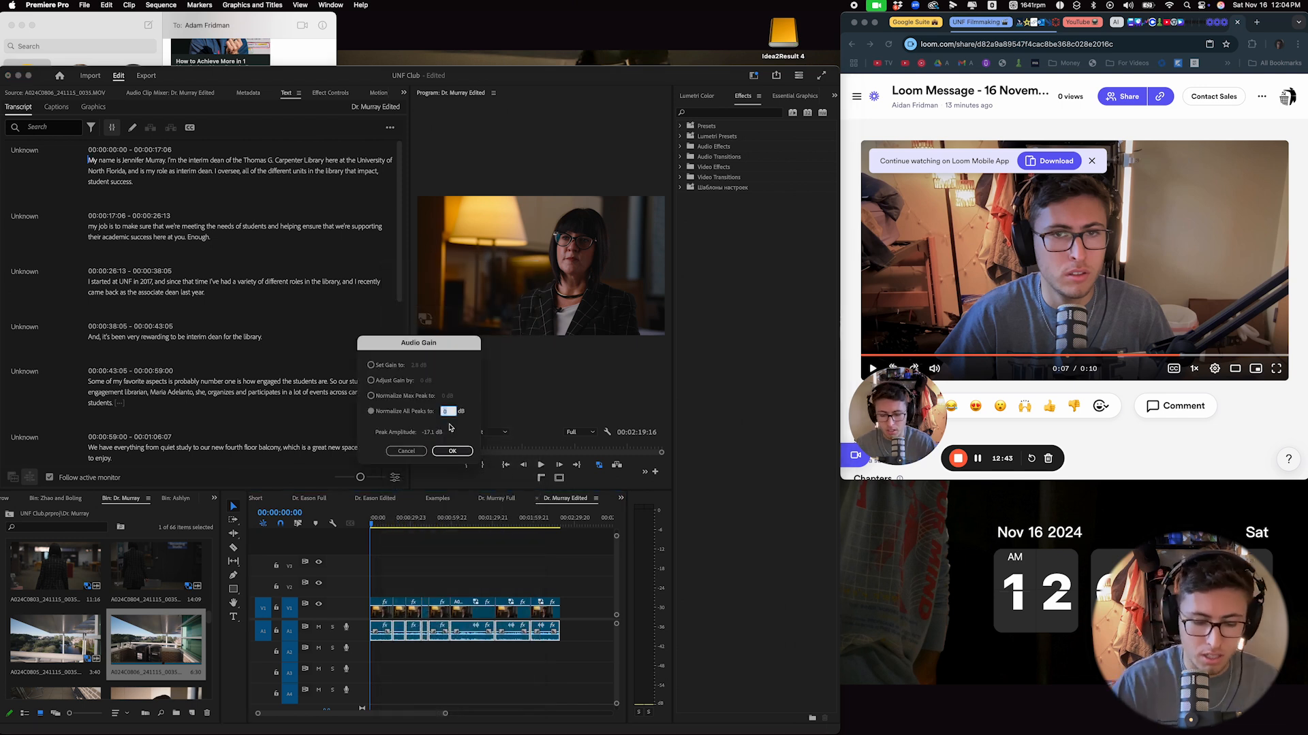
key(Return)
key(space)
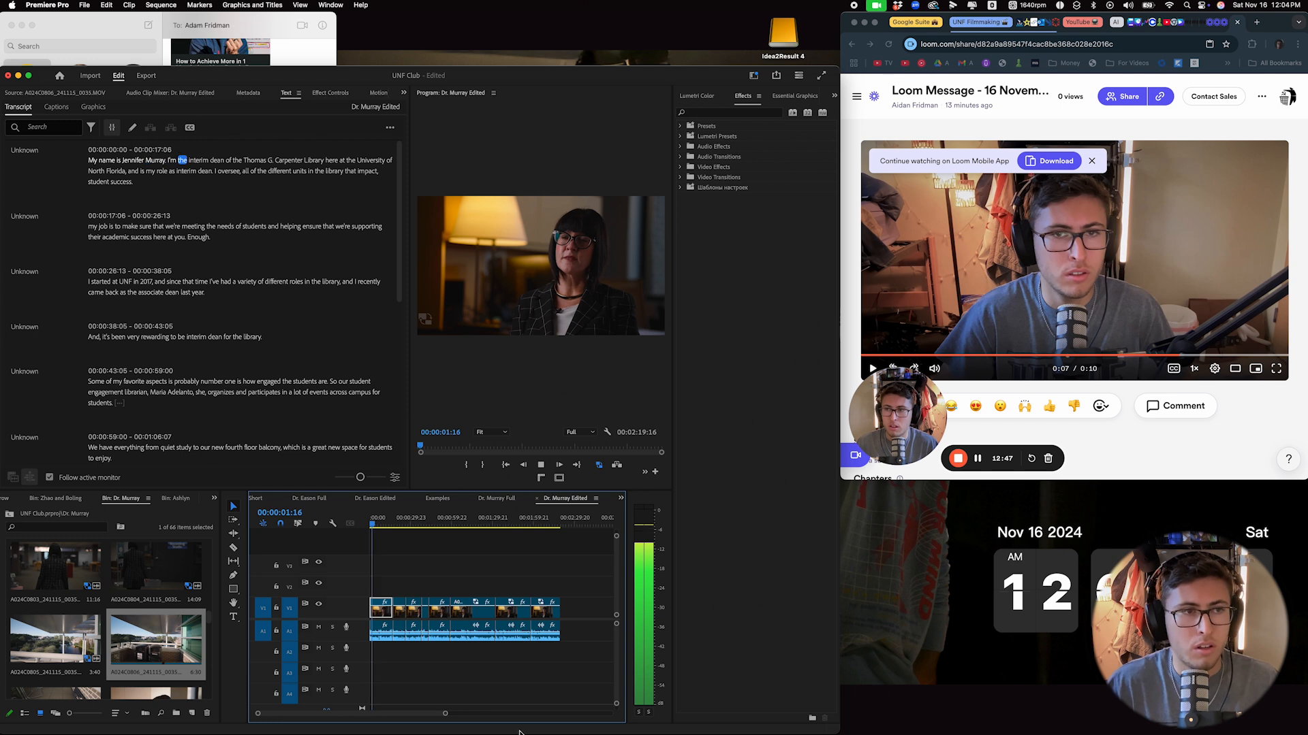
drag(449, 719, 386, 716)
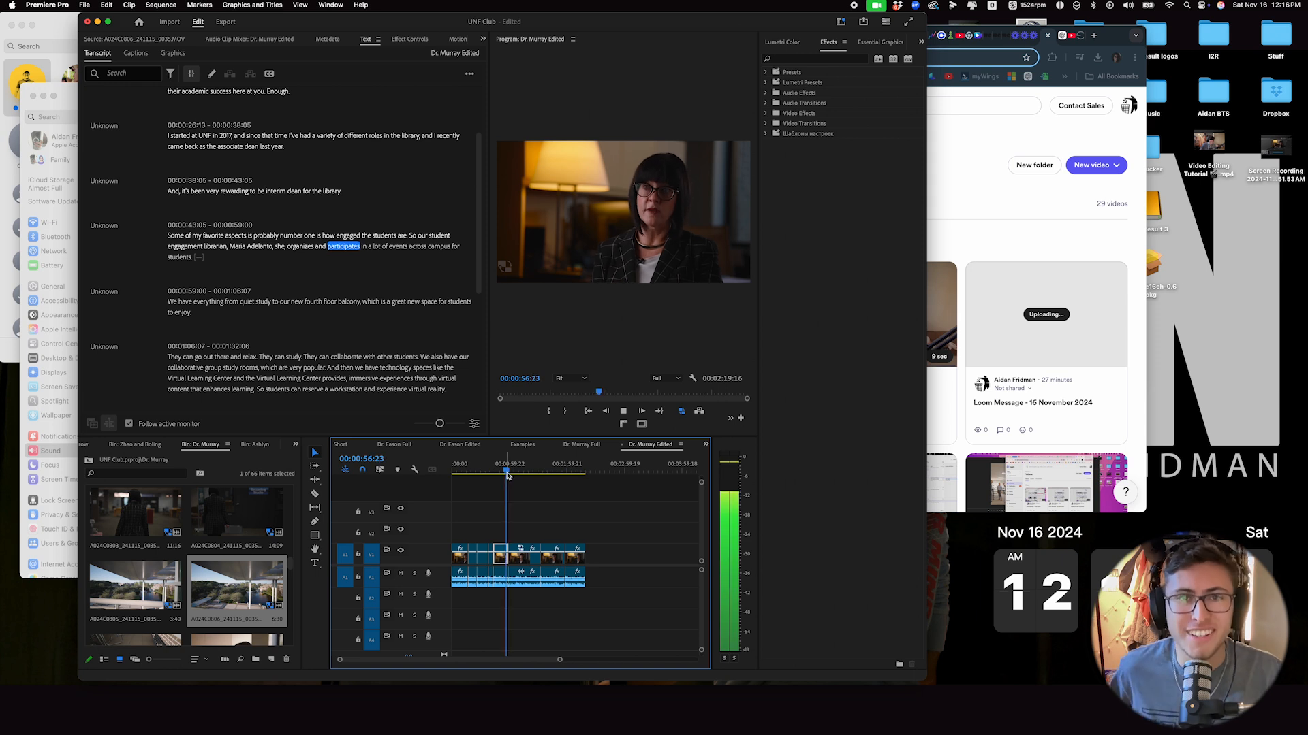
Play the edited sequence from the start to review how the interview segments flow together.
key(space)
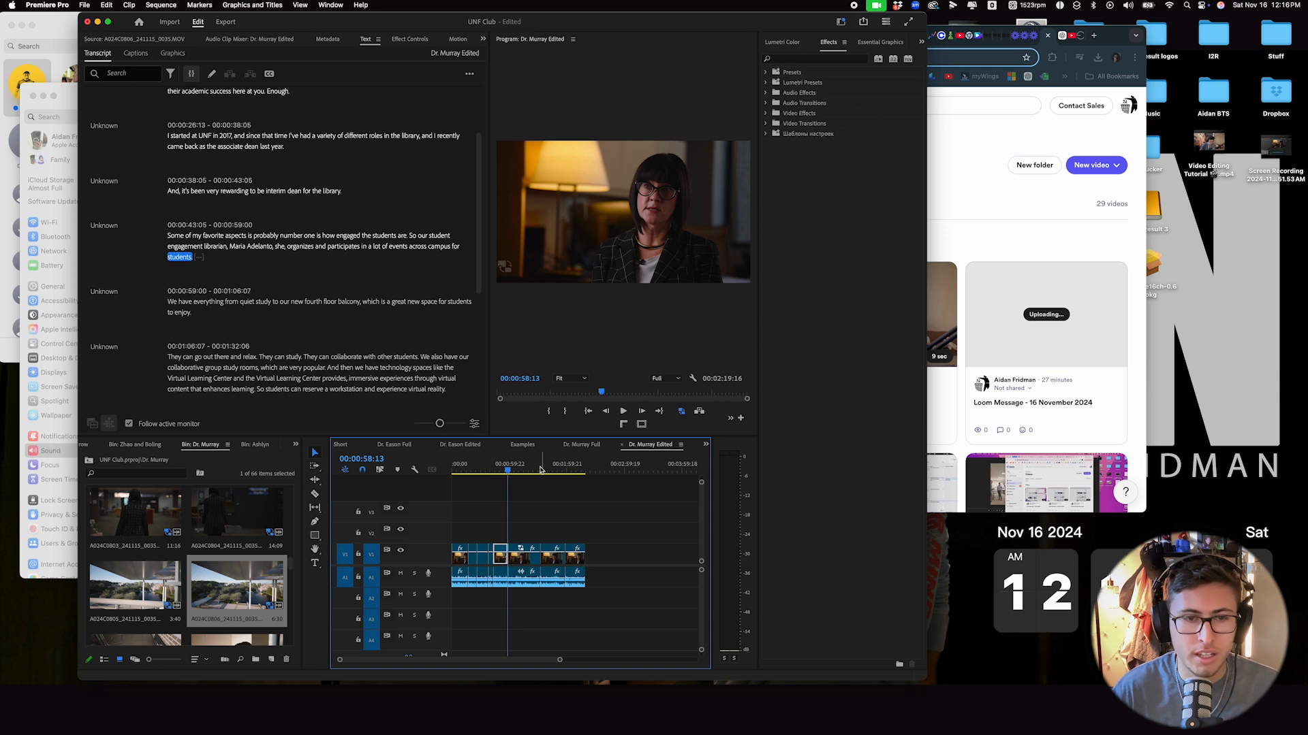
click(454, 469)
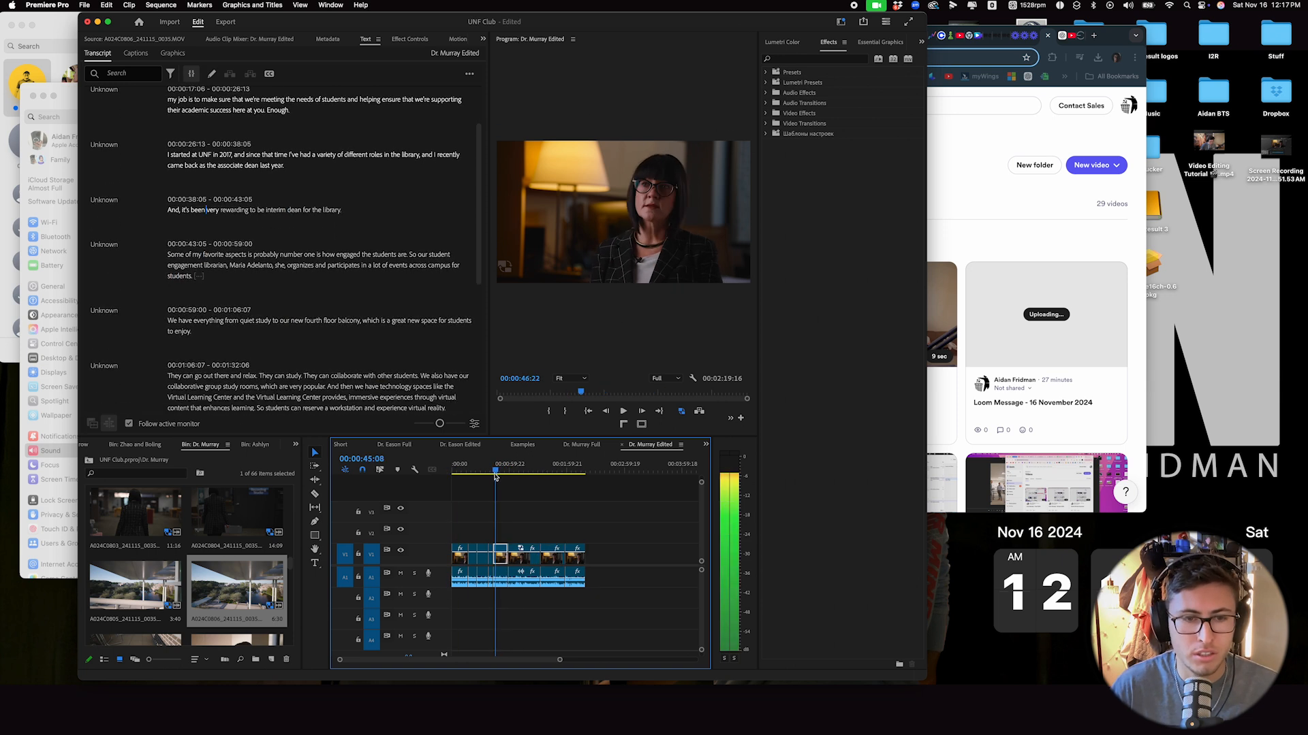
key(space)
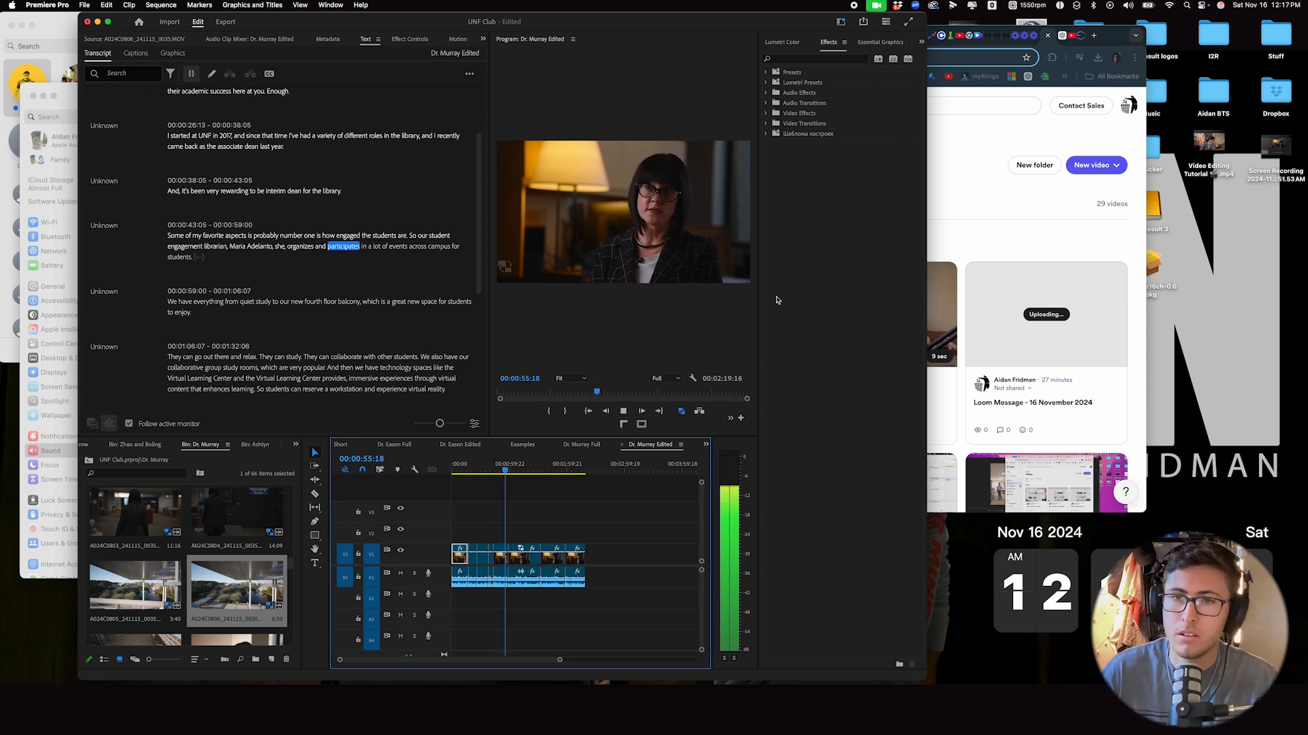
click(1010, 182)
click(627, 595)
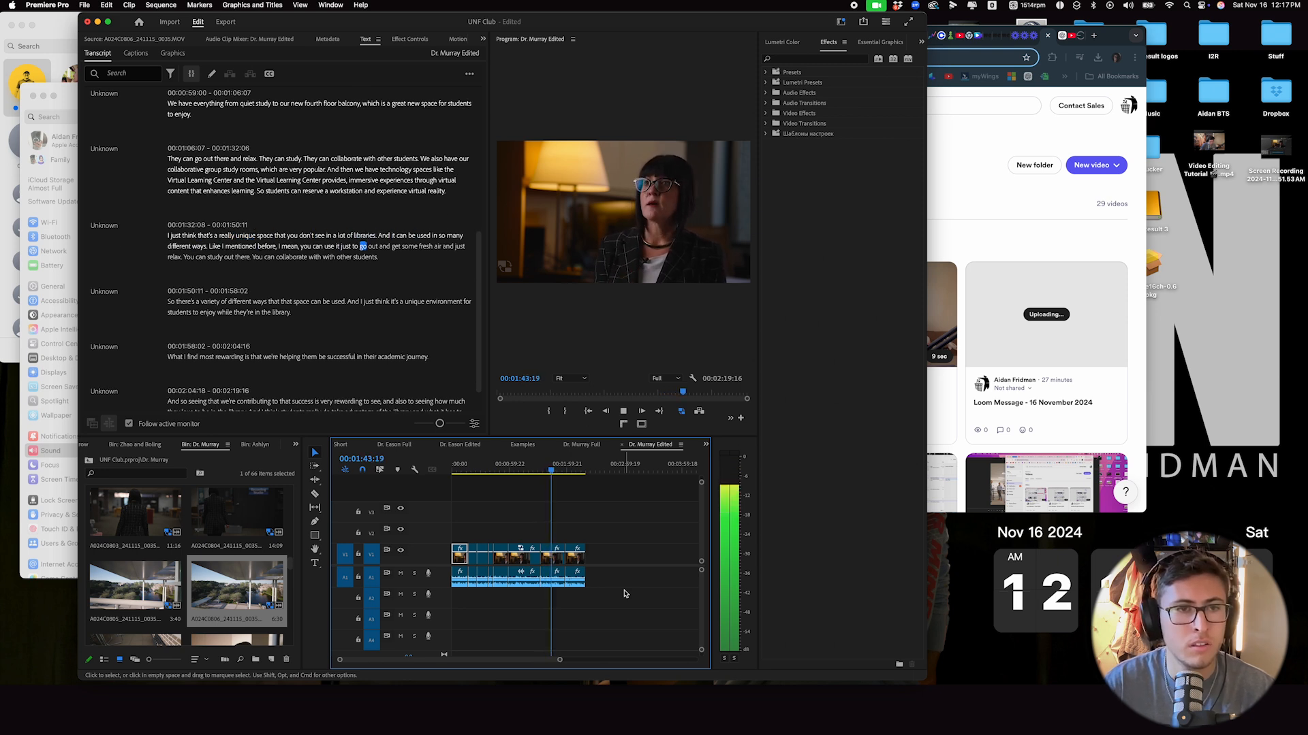
Delete the "really unique space" clip from the edited sequence, close the gap, and play through to the end.
click(566, 549)
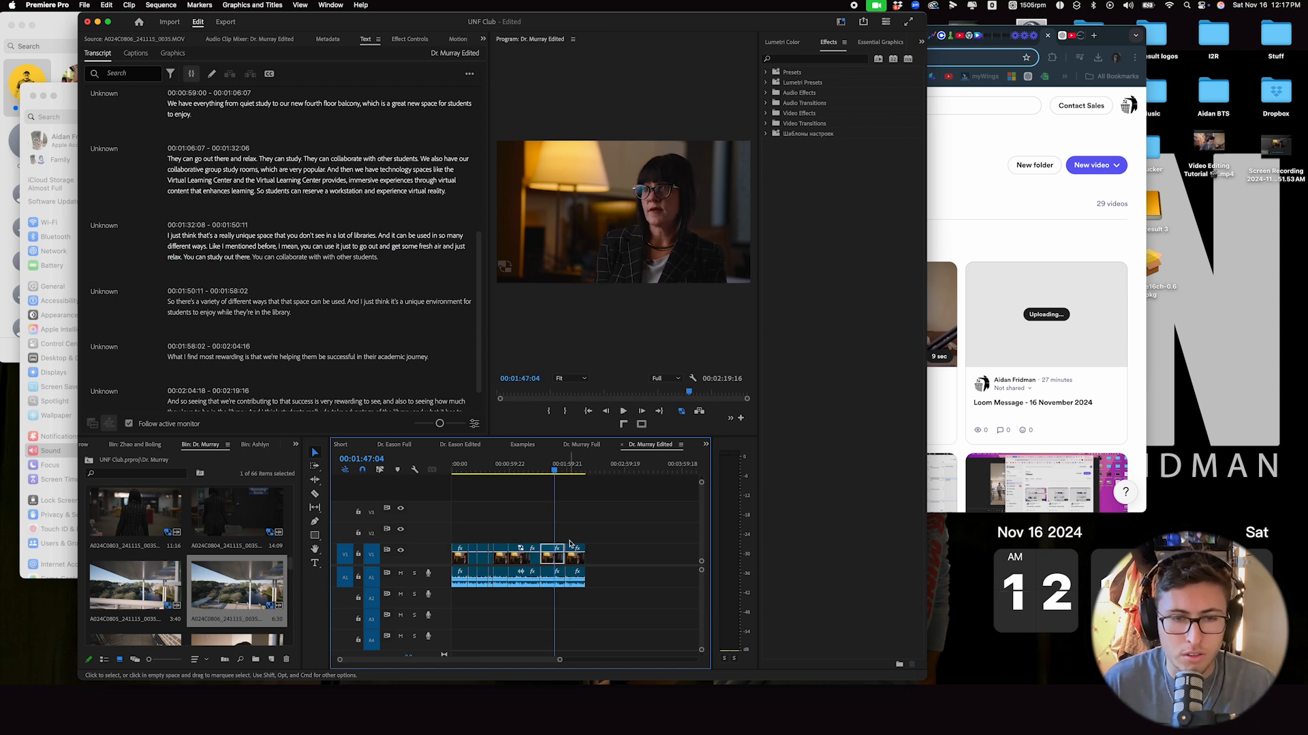
key(shift+Delete)
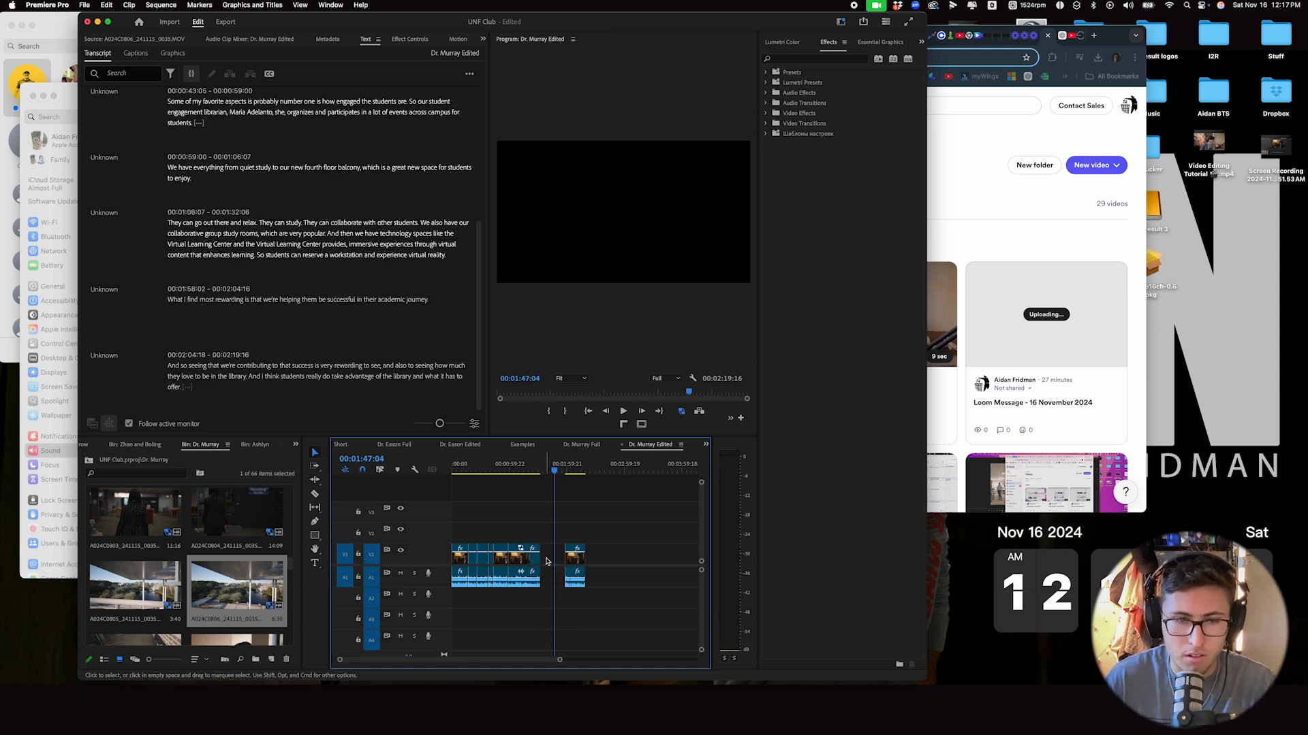
key(space)
drag(550, 472, 540, 475)
key(space)
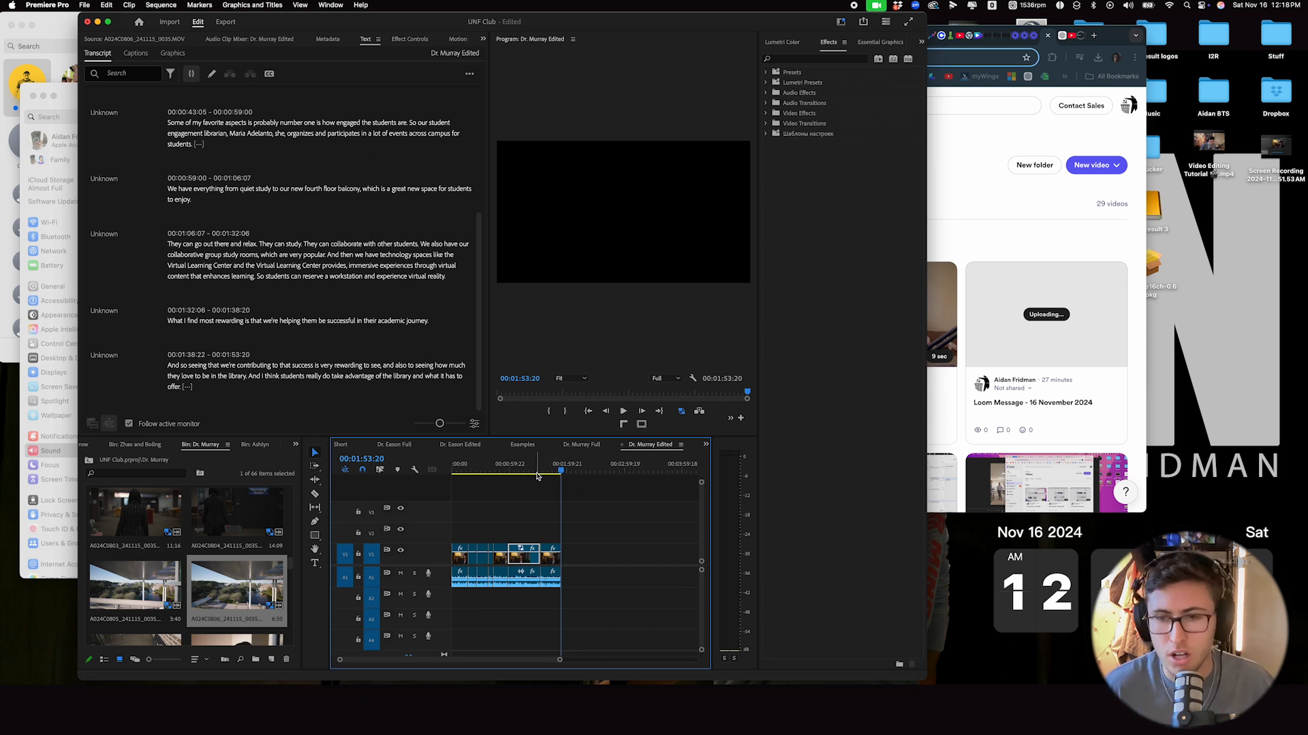
Glance at the full interview sequence, then return to the edited sequence and scrub back to around 00:01:24:19.
click(581, 448)
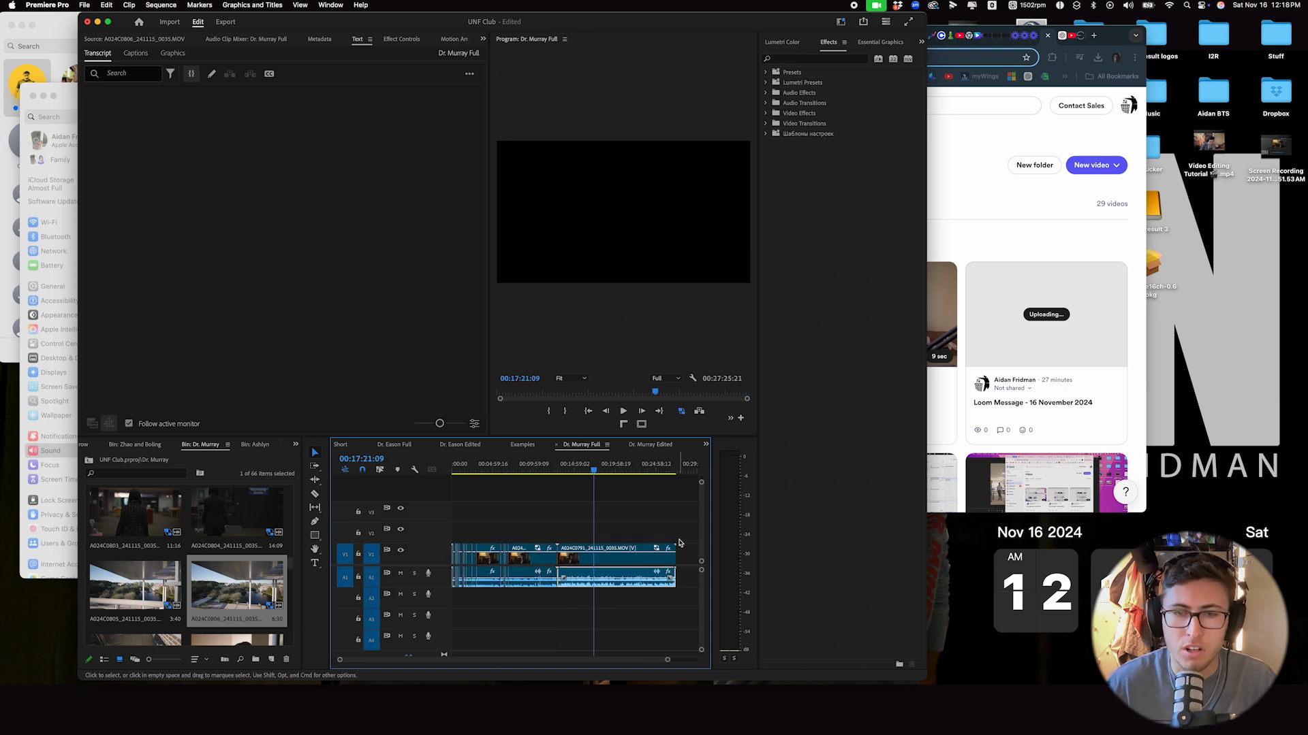
click(650, 444)
drag(650, 445, 578, 470)
drag(560, 467, 534, 467)
Shift all clips in the edited sequence about 9 seconds later to leave empty space at the start.
drag(368, 446, 600, 568)
key(minus)
key(equal)
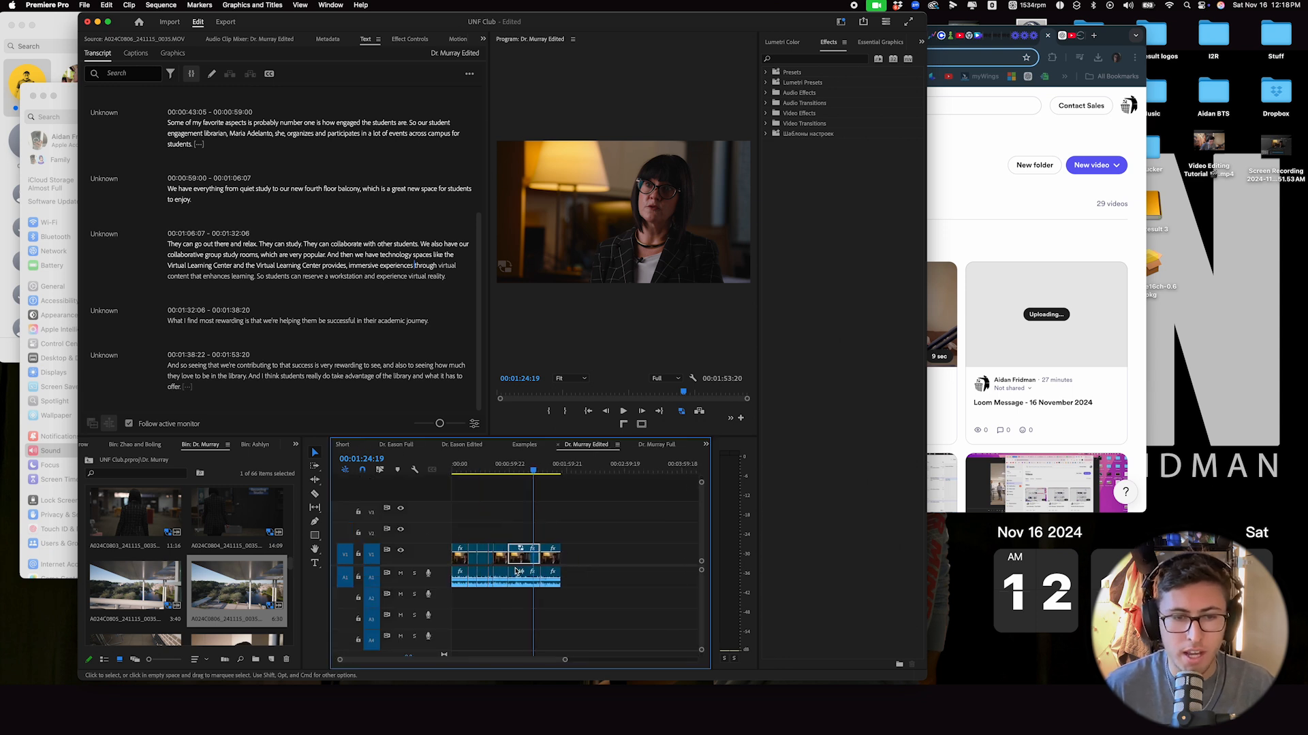
click(454, 468)
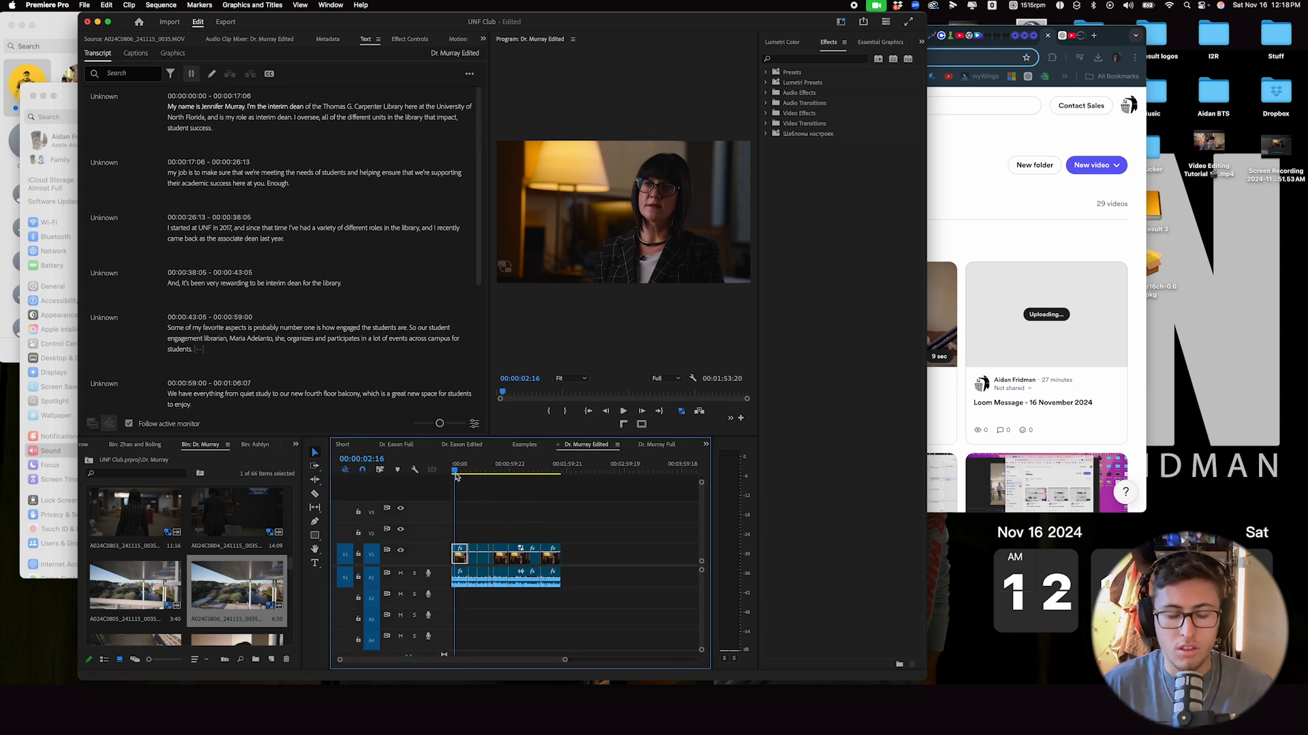
drag(576, 541, 475, 562)
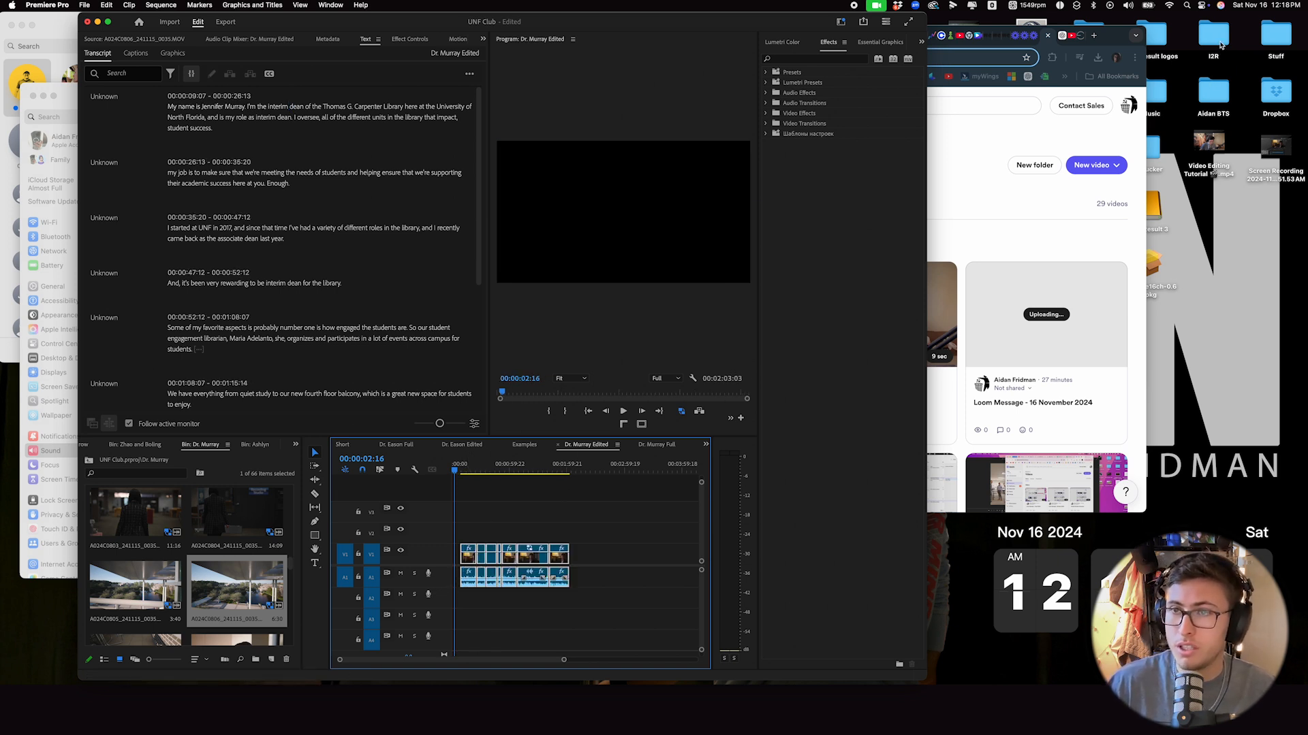
Switch to Finder's Music folder and preview tracks including "Pick up the Pace", "Smile" and "delusion" as background music.
double_click(1157, 102)
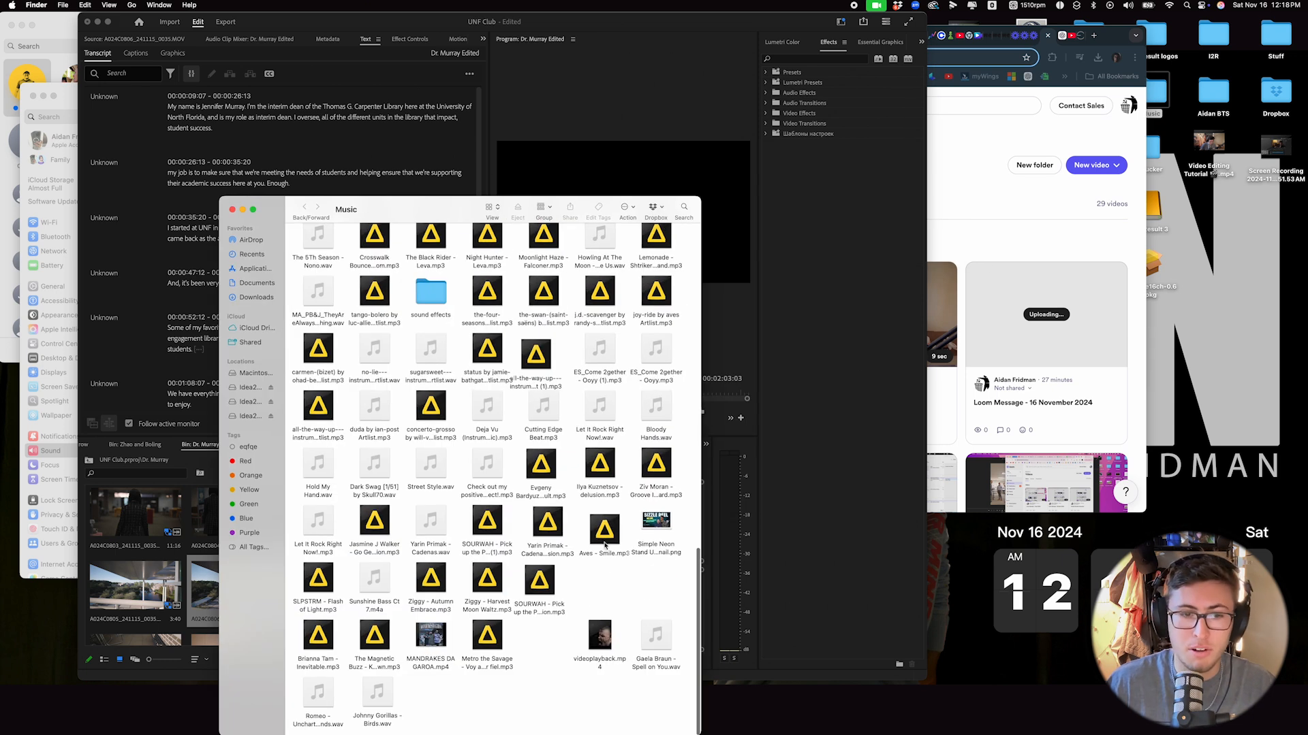
click(554, 593)
key(space)
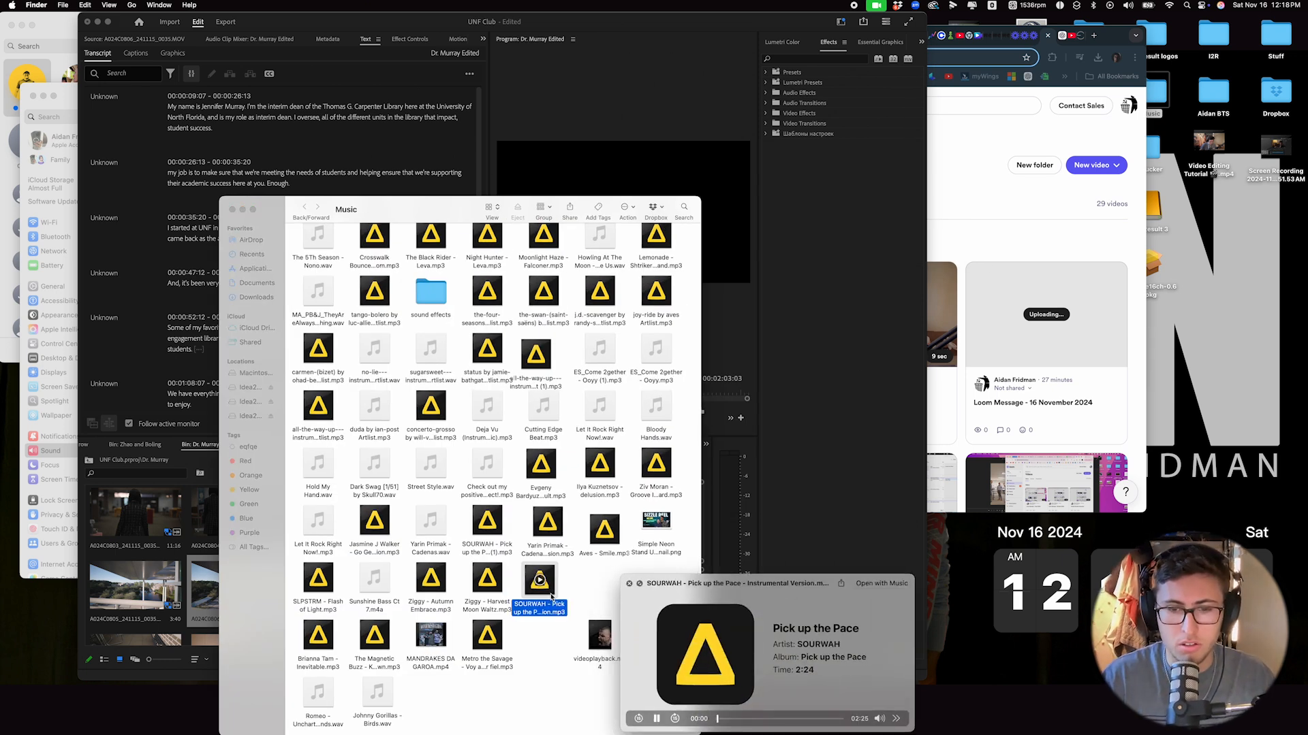
key(Up)
key(Right)
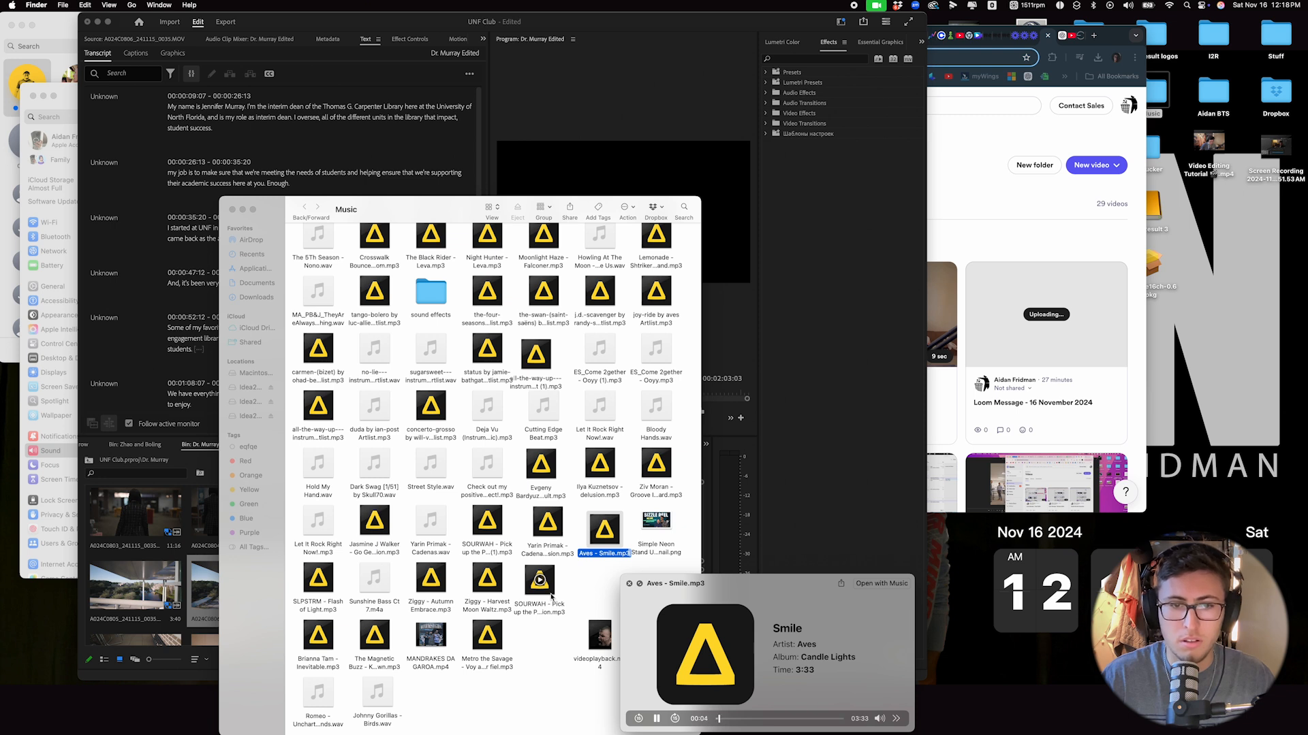
key(Up)
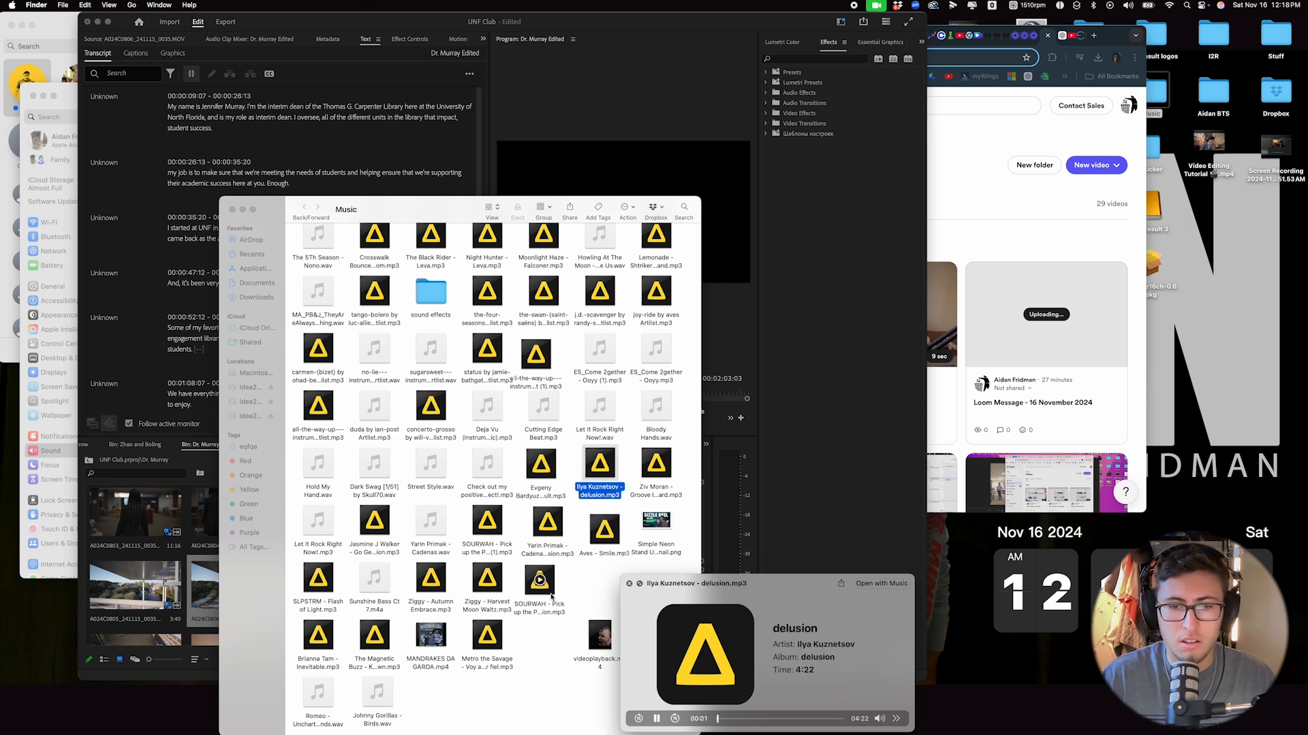
key(Left)
key(space)
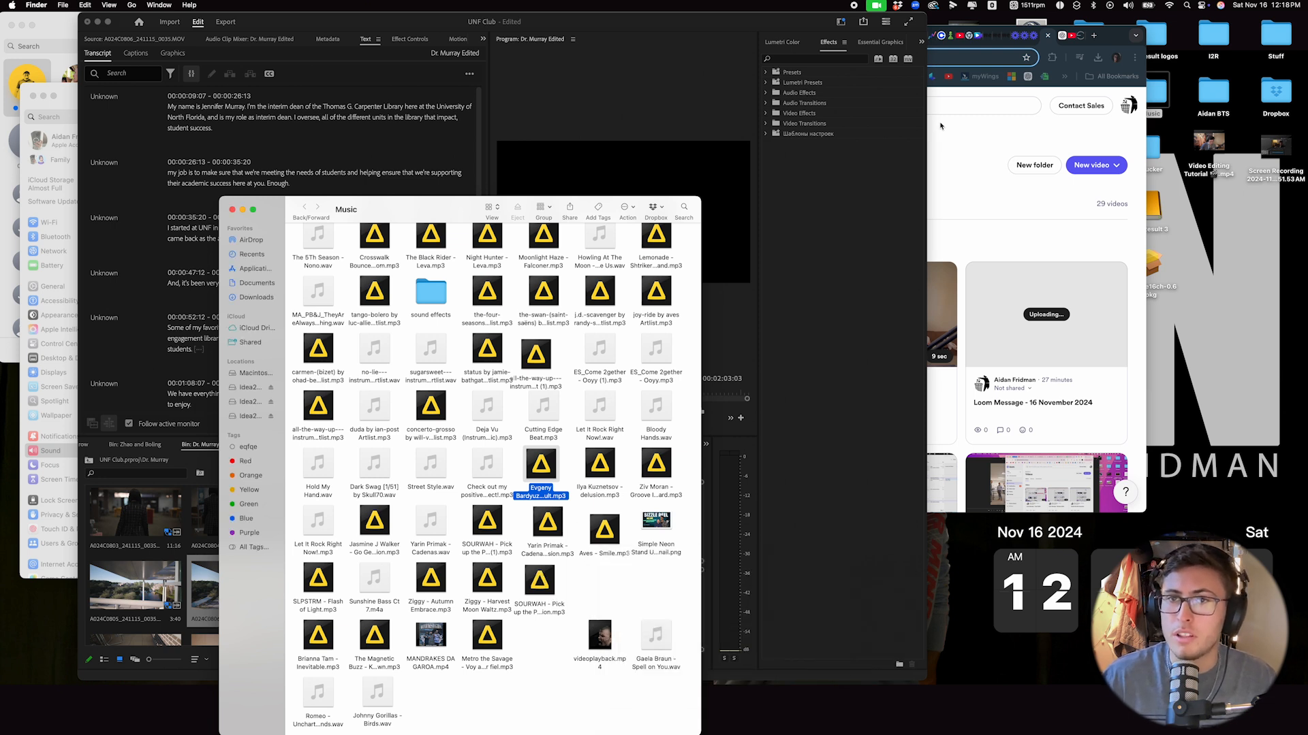
Switch to Chrome and open the Artlist website in a new tab.
click(940, 126)
click(1095, 37)
text(artlist)
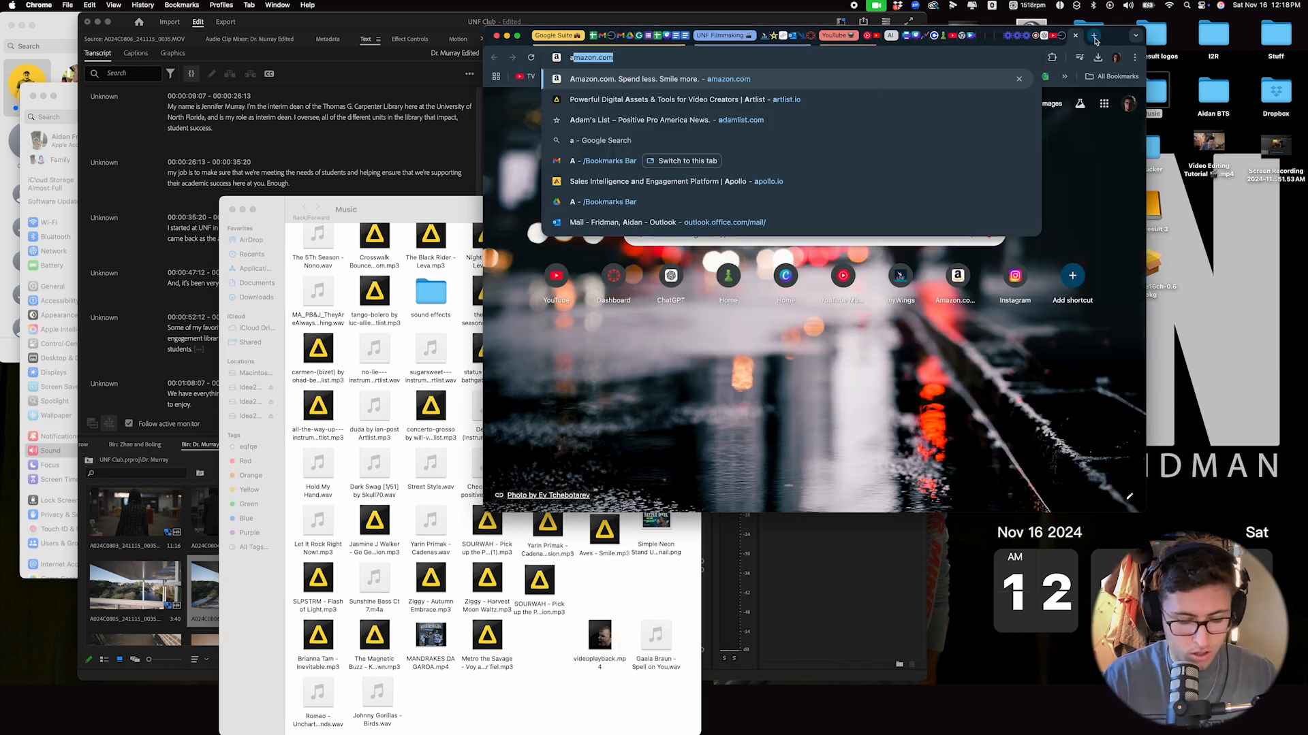
key(Return)
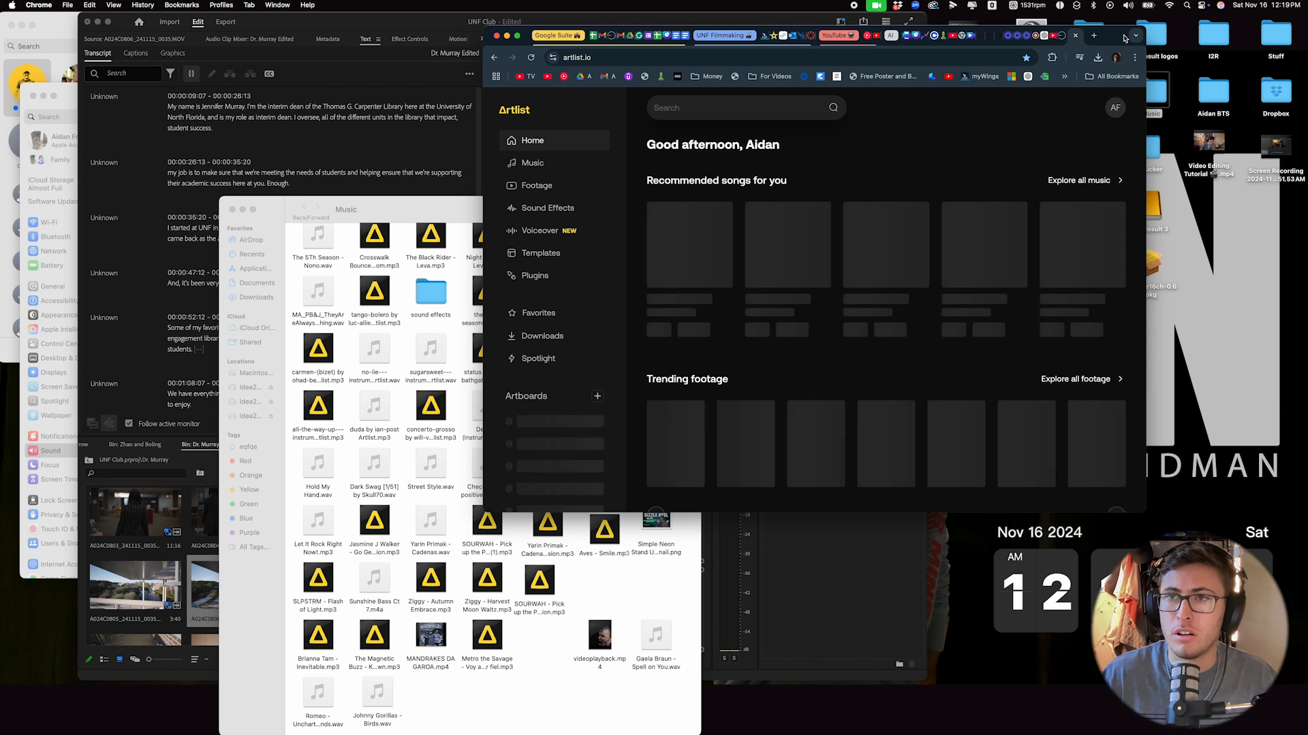
drag(1124, 38, 1116, 45)
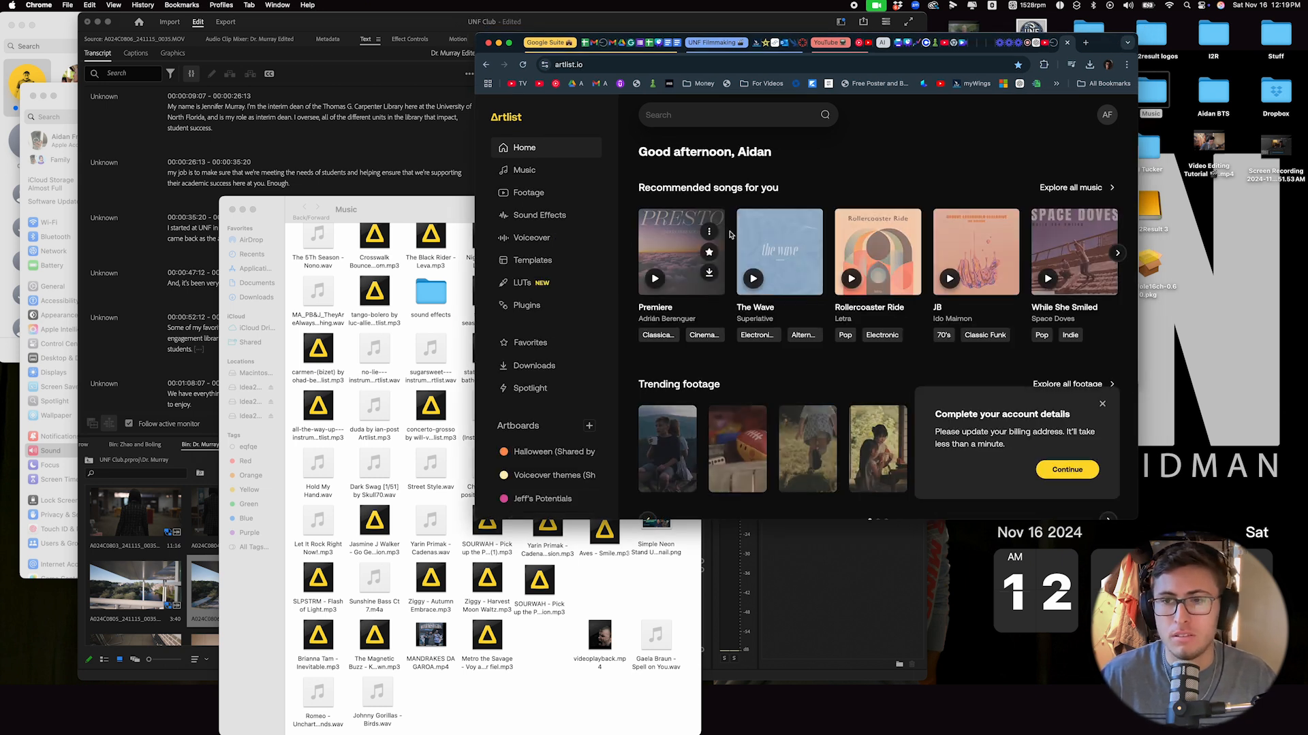
Dismiss the account details notice and open Artlist's music library in a full-screen browser window.
click(1105, 412)
click(524, 170)
click(509, 43)
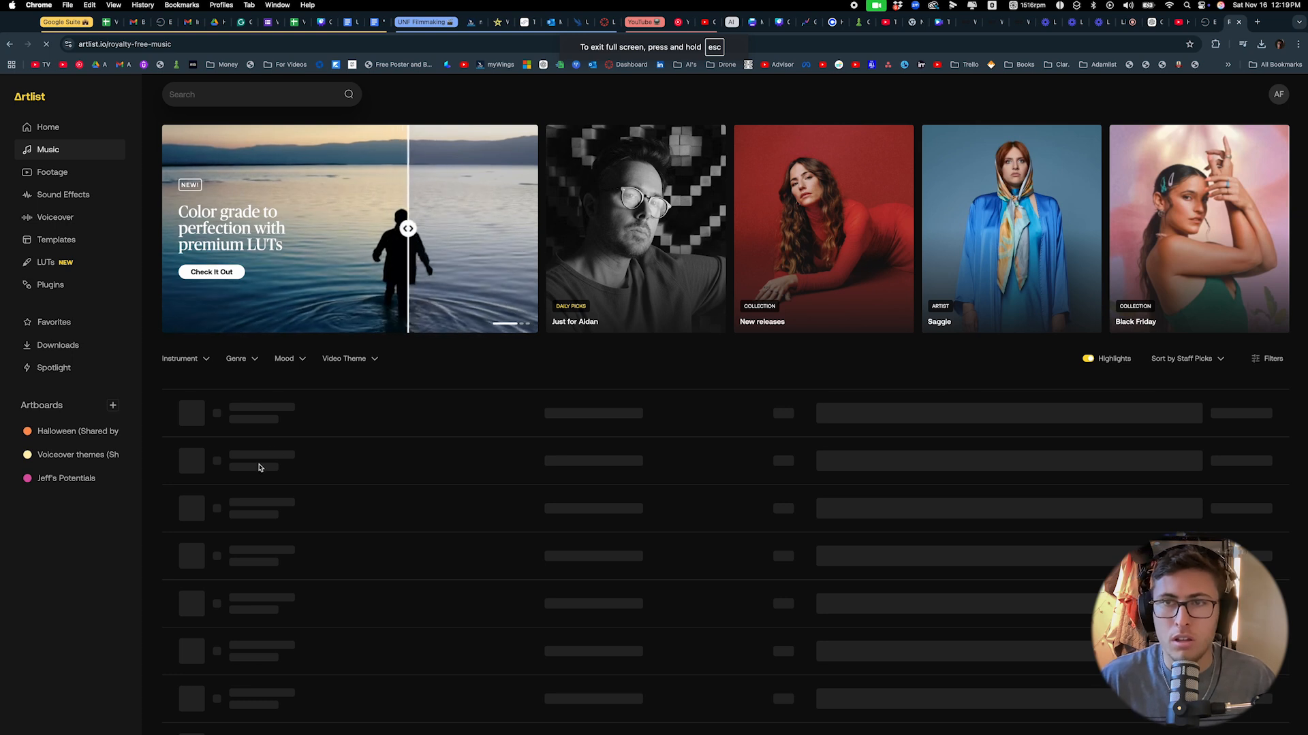
click(1124, 23)
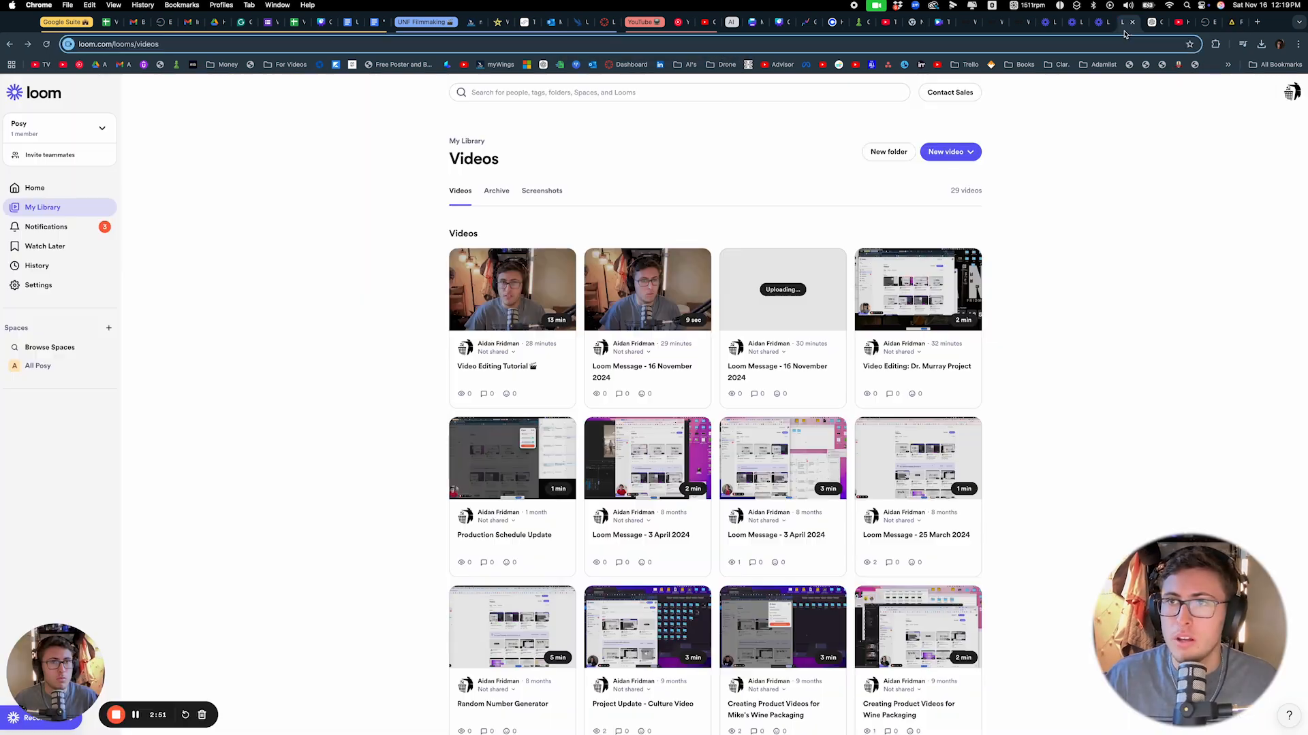
click(1234, 22)
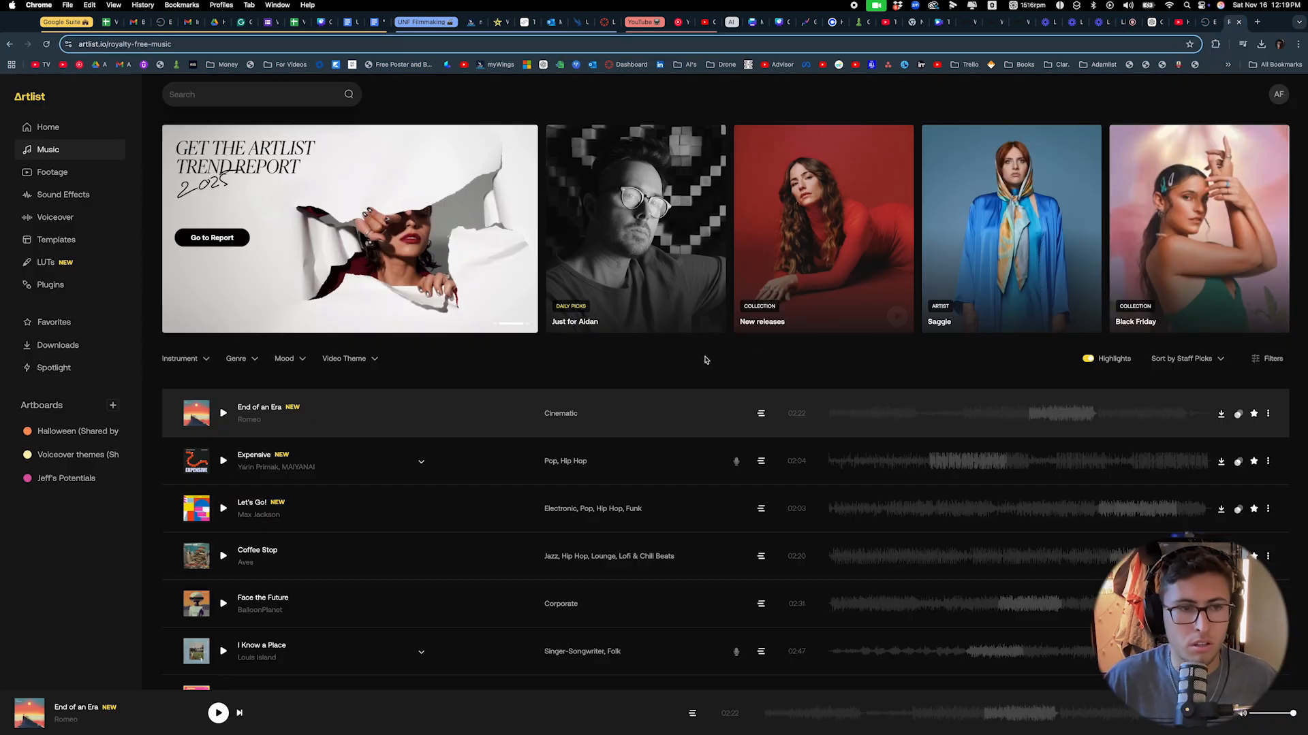
Preview the songs "End of an Era", "Expensive" and "Face the Future" in the music library.
click(222, 414)
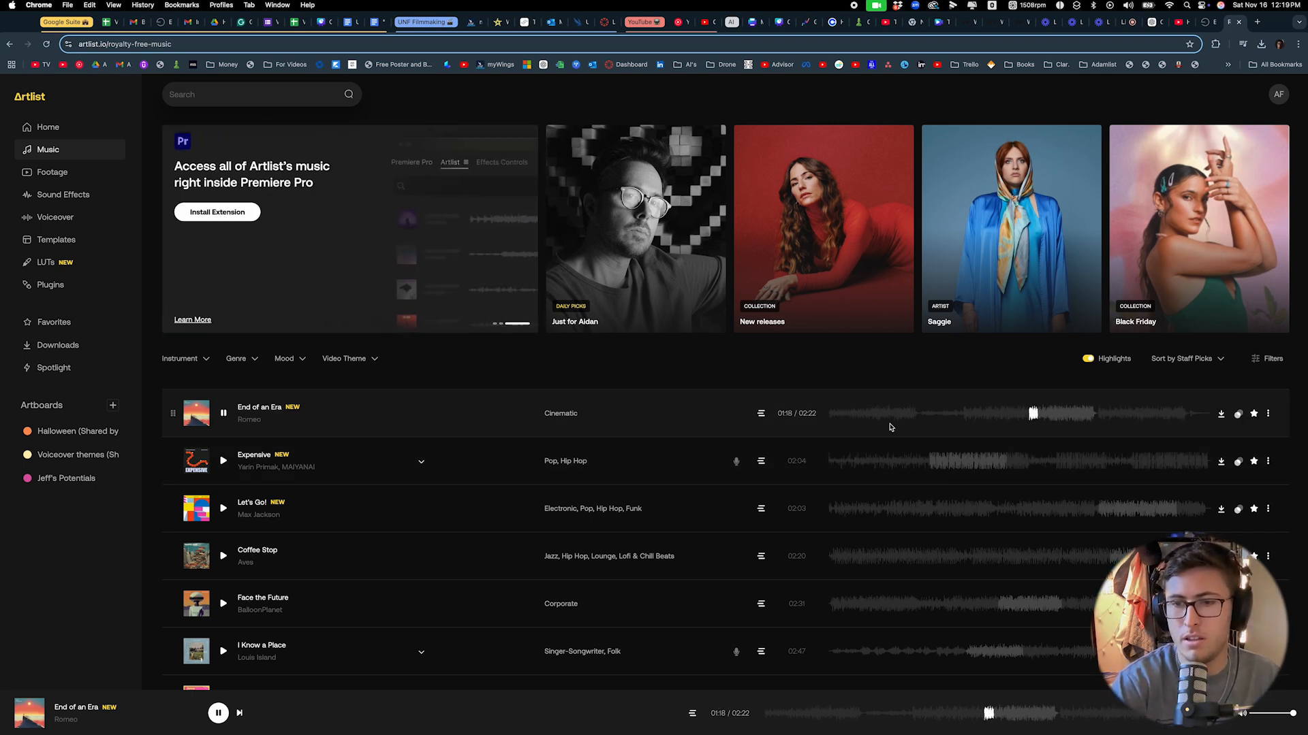
click(925, 463)
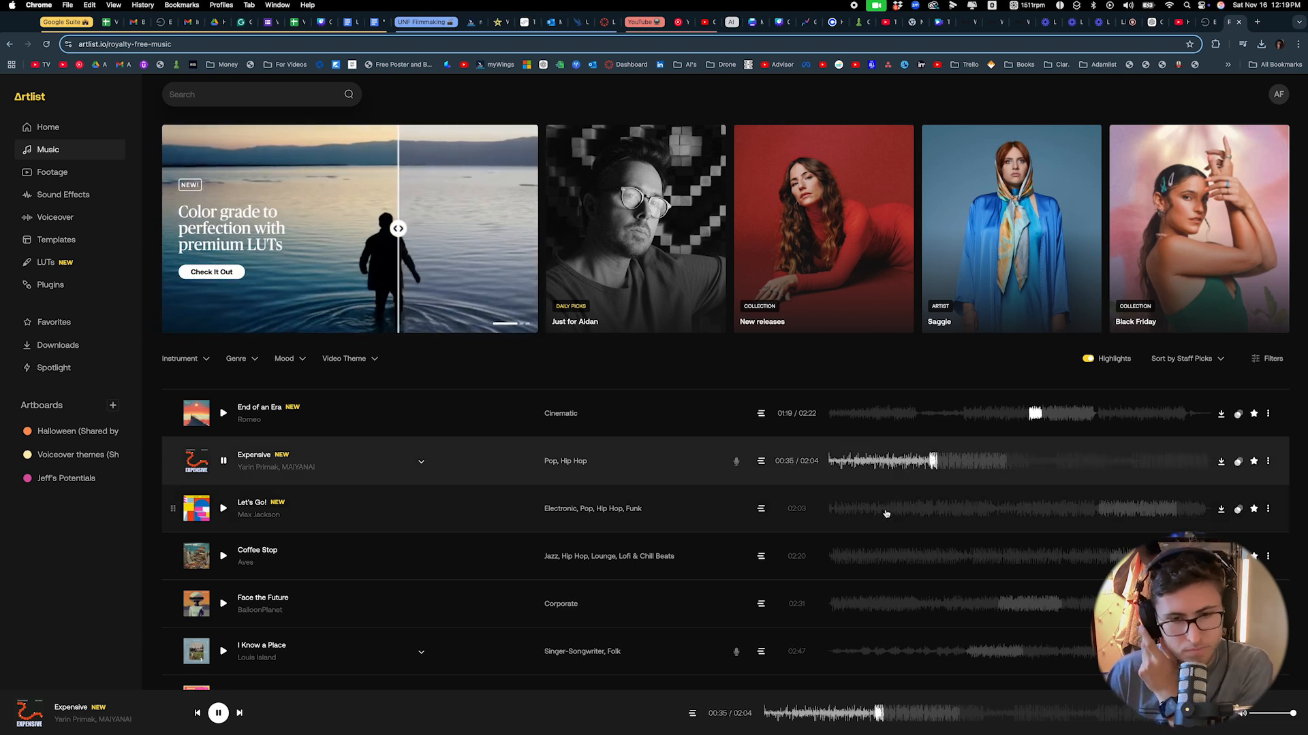
click(868, 602)
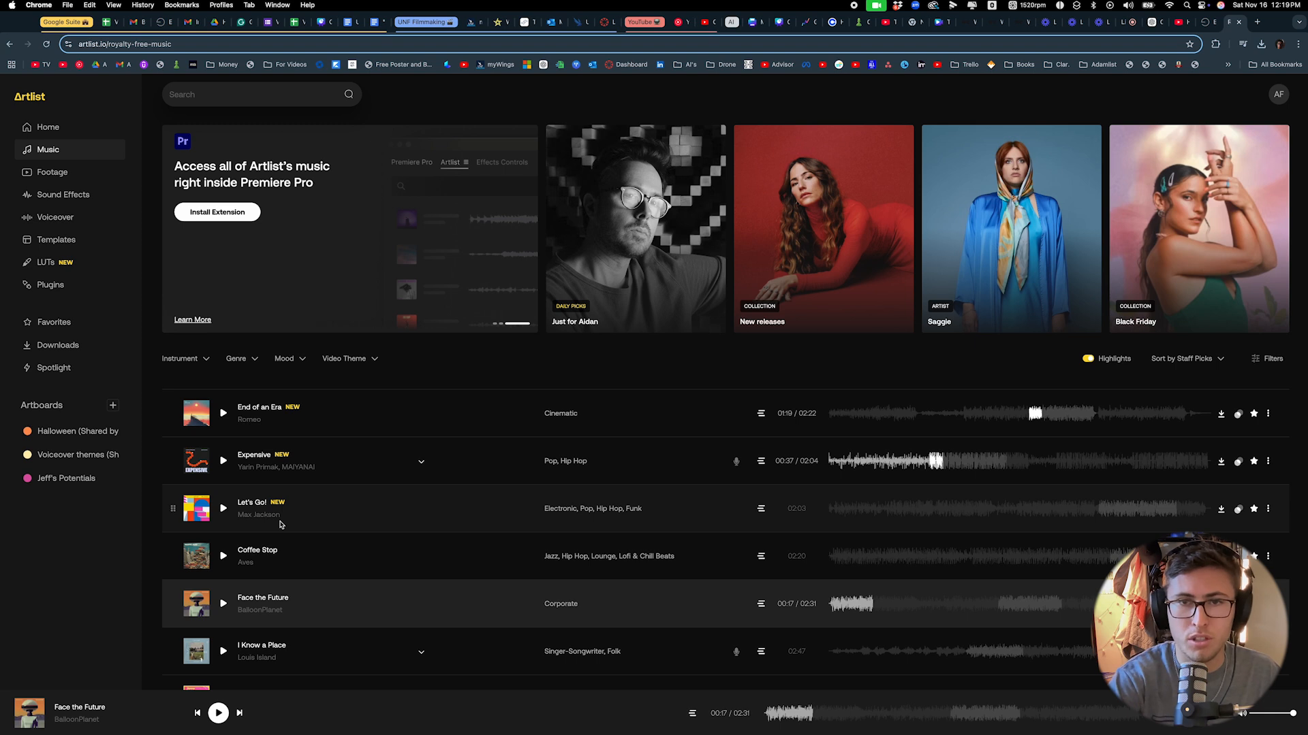
Filter the music library by the Vlog video theme and preview the song "Relax Bro".
click(197, 96)
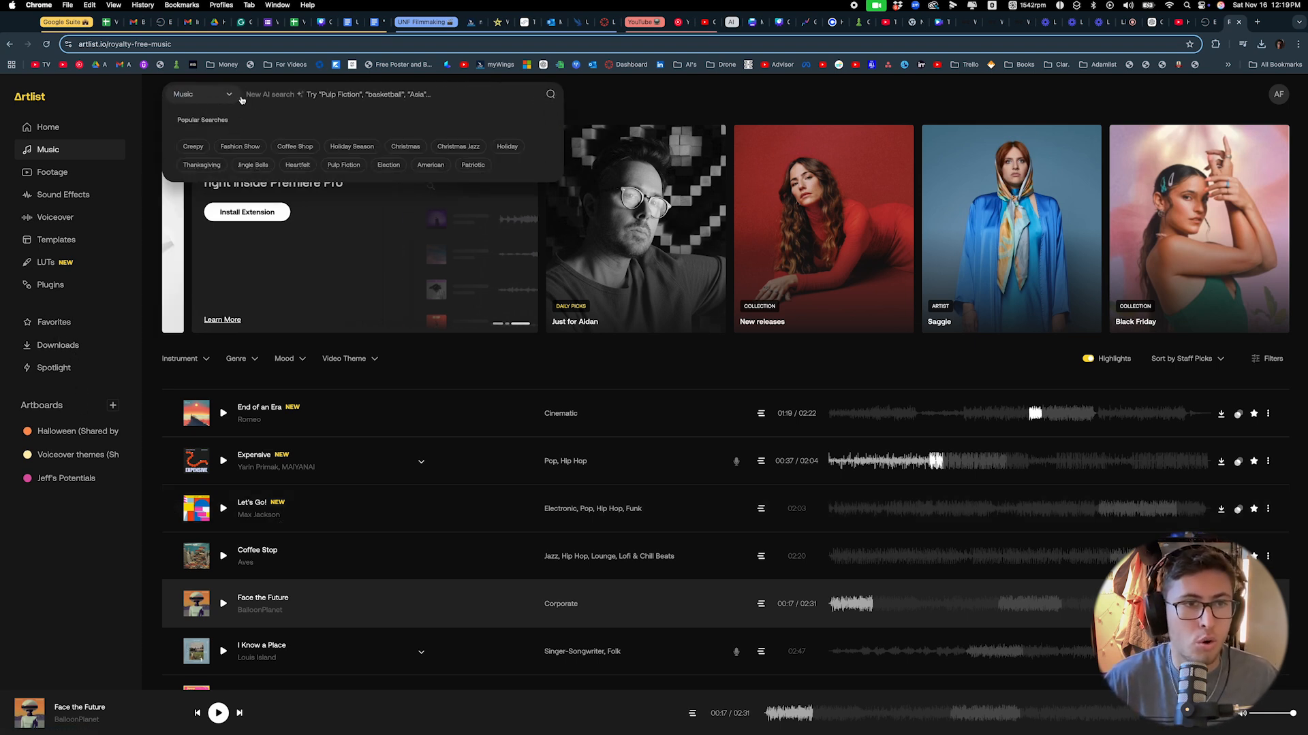
click(273, 377)
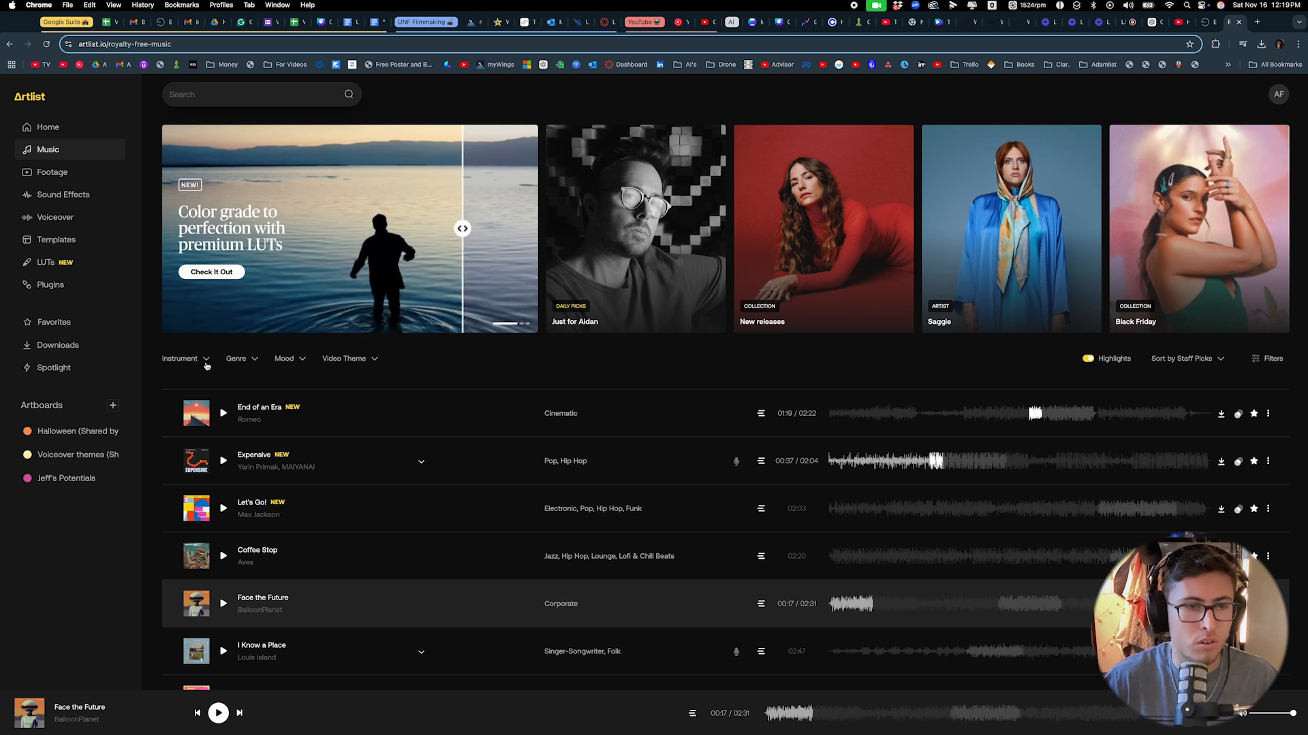
click(355, 365)
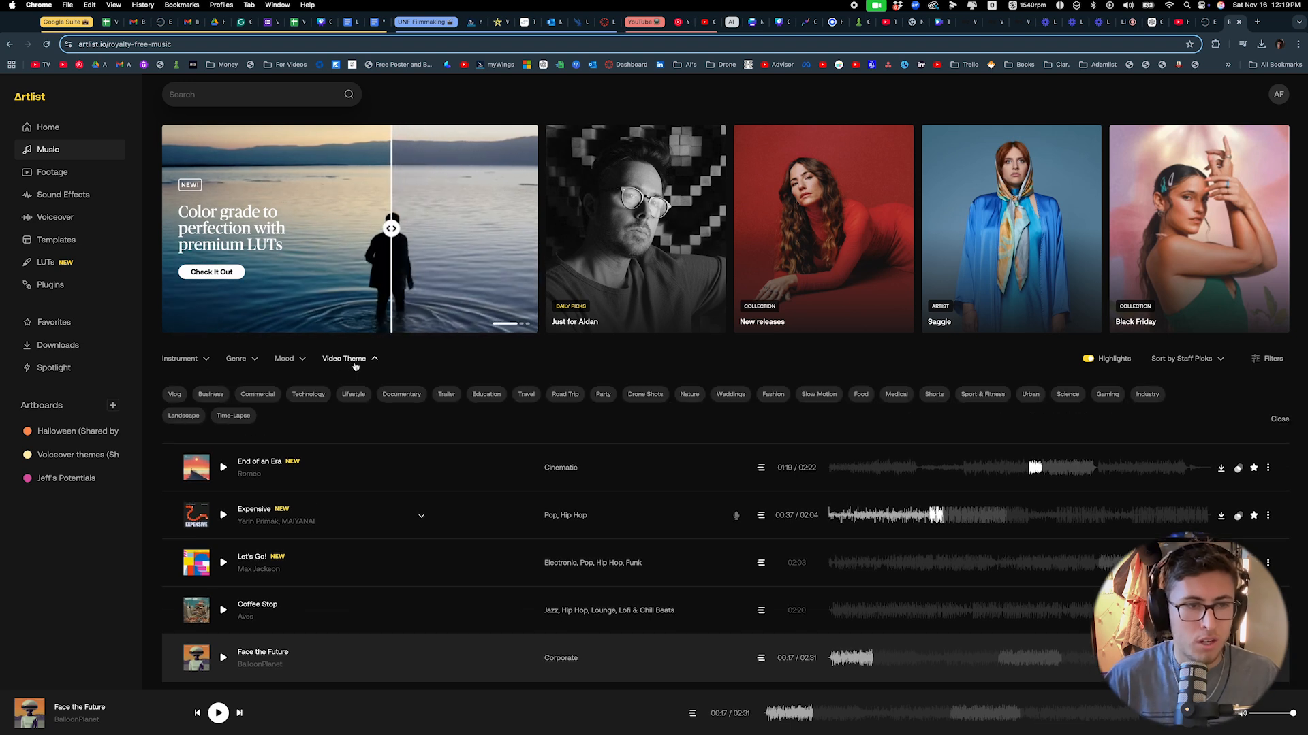
click(188, 396)
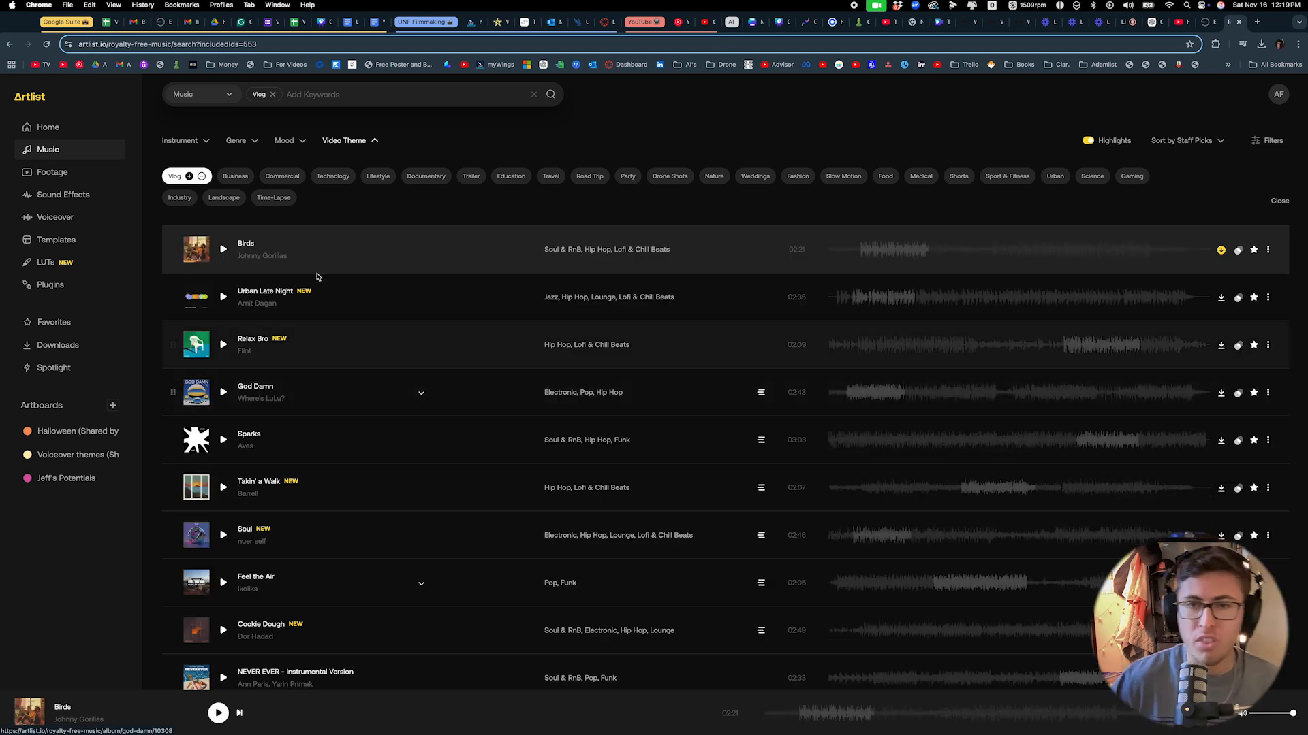
click(923, 352)
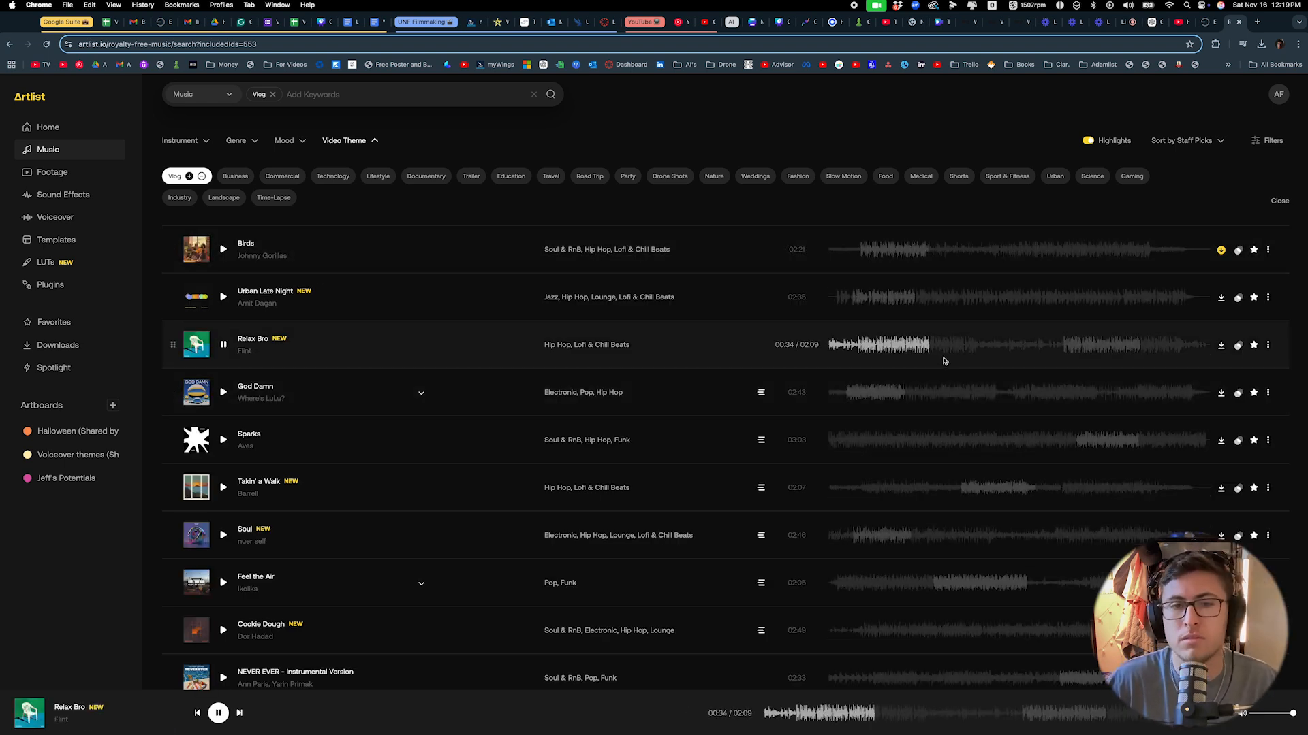
Download the song "Relax Bro", stop its preview and save it as "Flint - Relax Bro" in Documents.
click(1221, 347)
click(1256, 345)
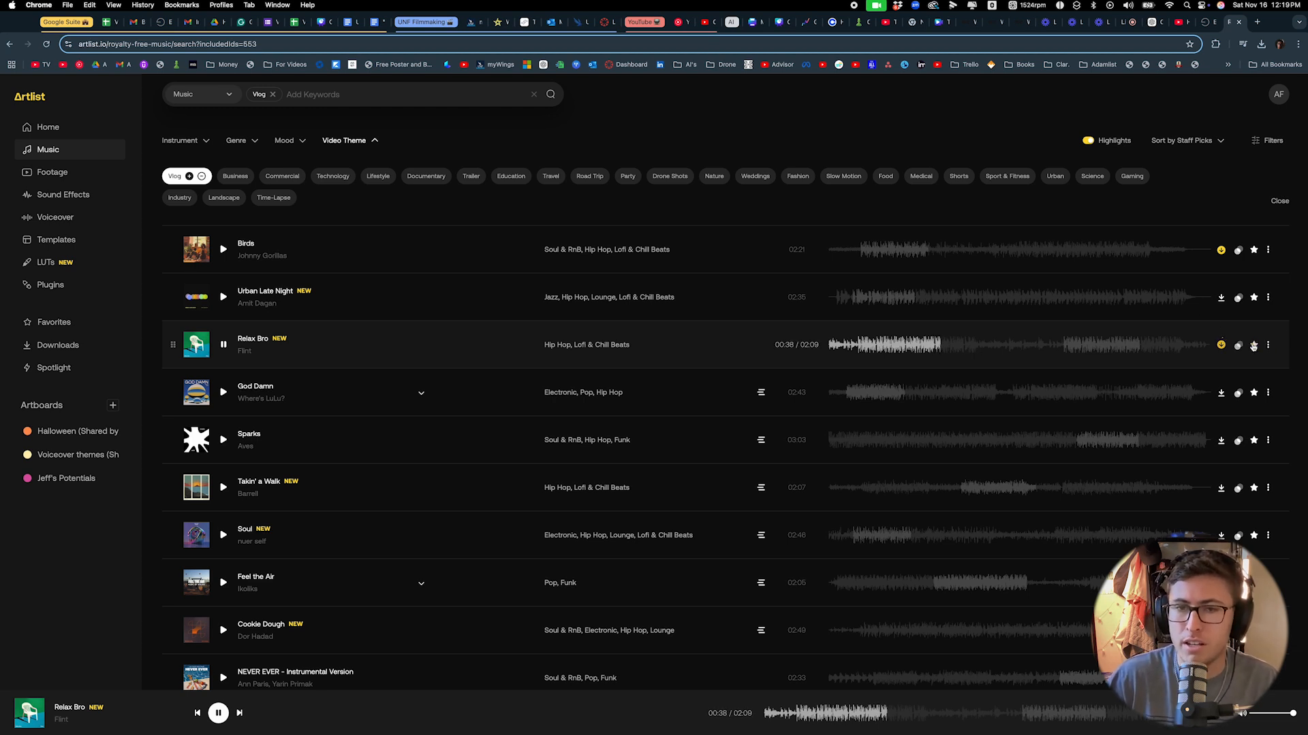
click(223, 345)
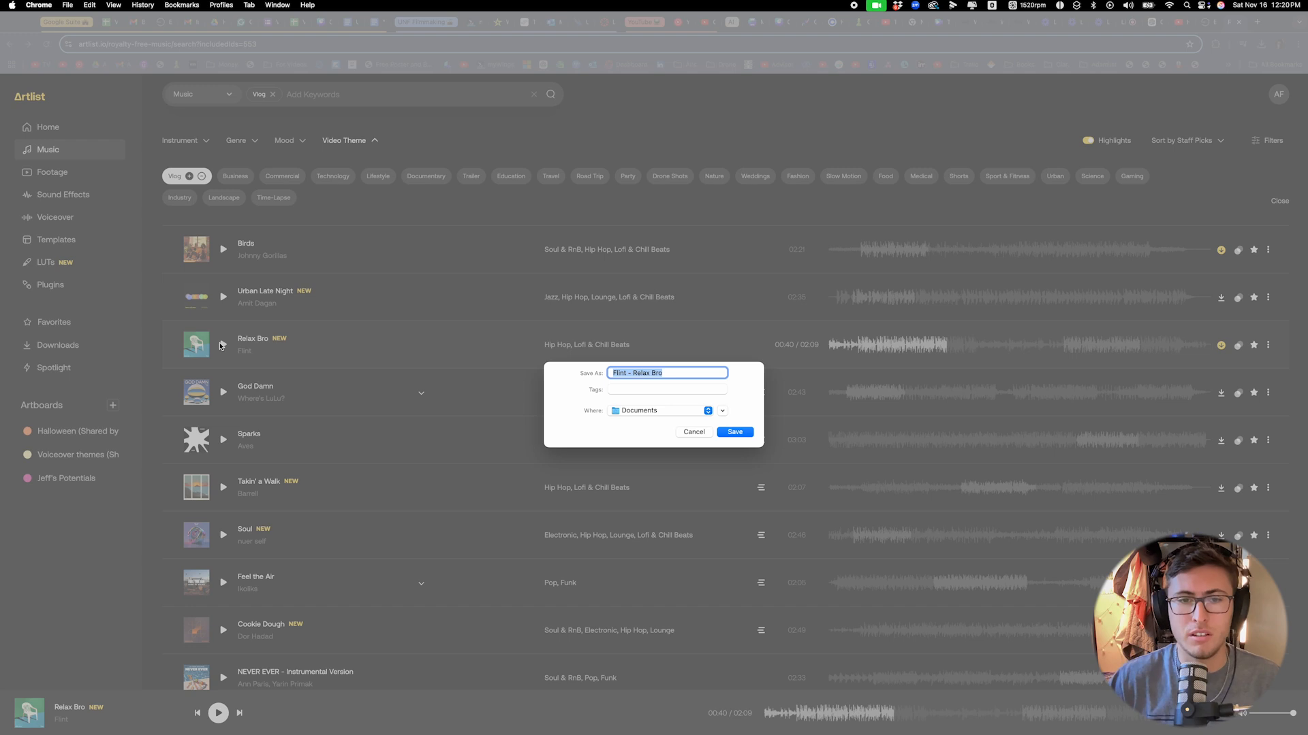
click(730, 432)
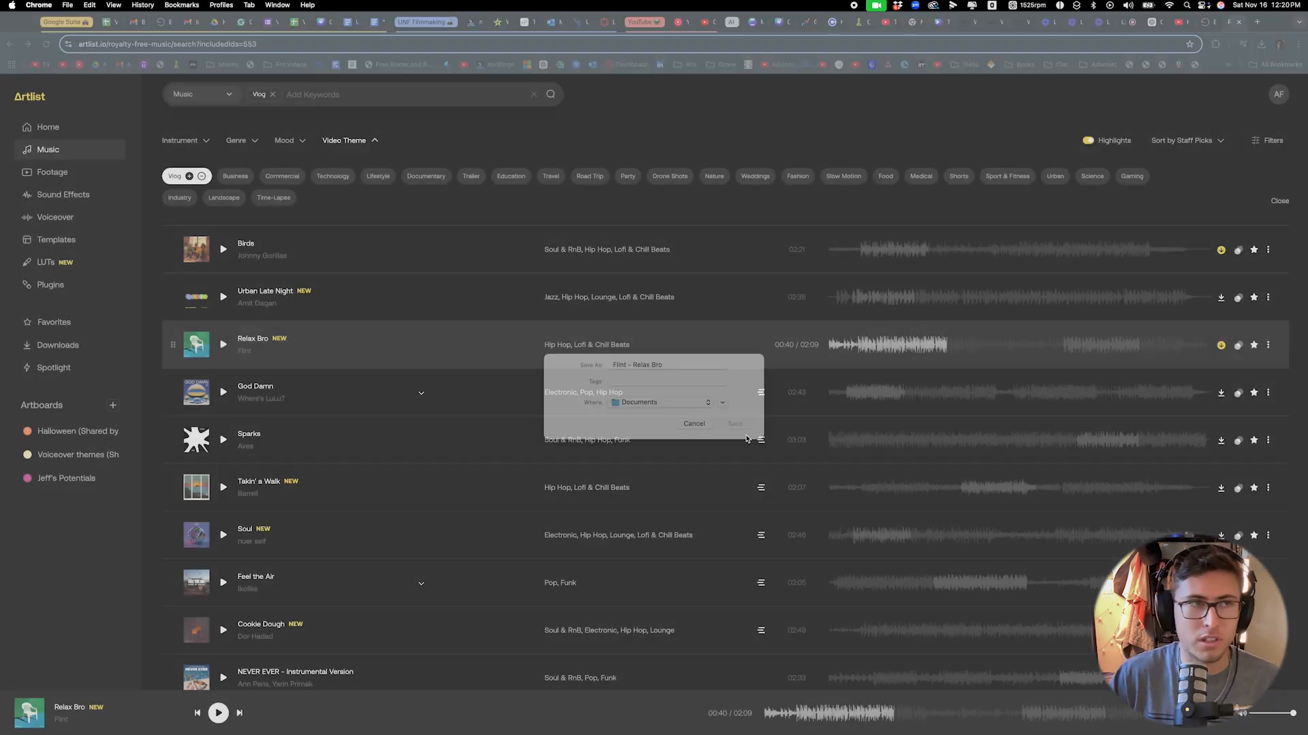
Leave the full-screen browser and put the downloaded file "Flint - Relax Bro.wav" into the desktop's Music folder.
click(27, 26)
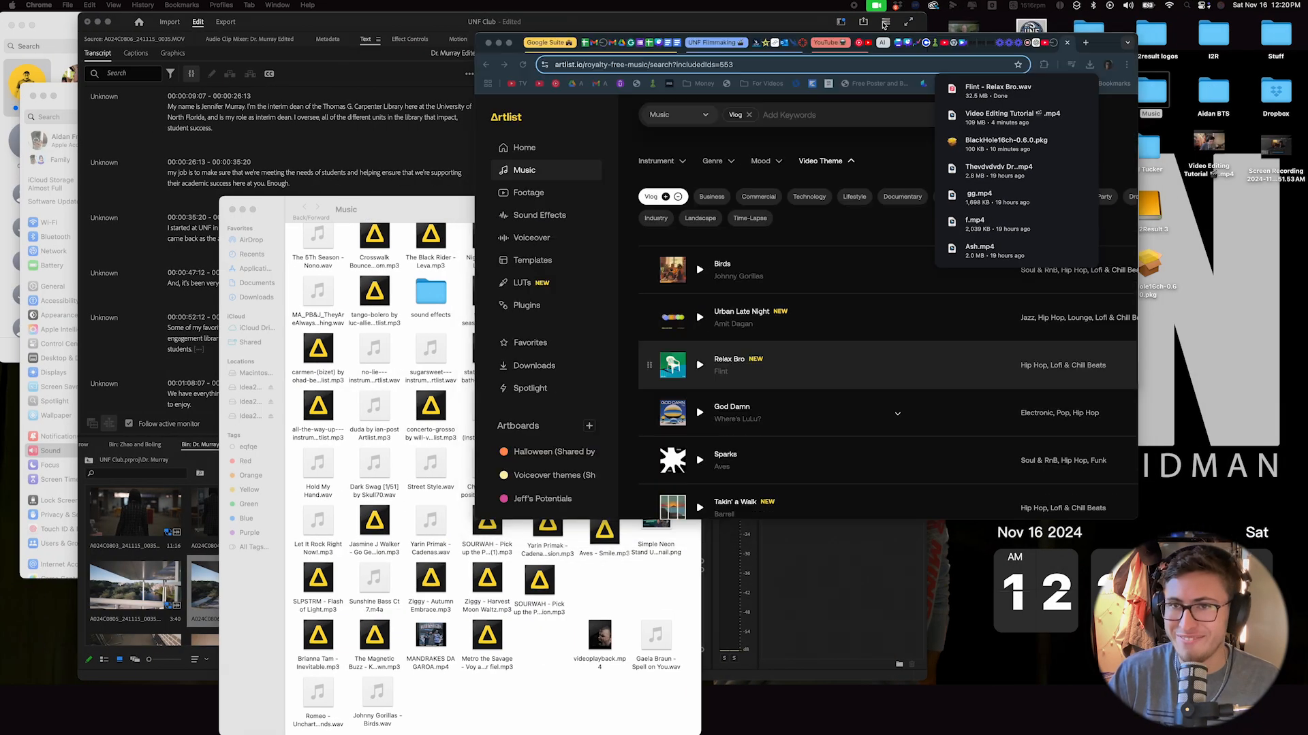
drag(998, 89, 1147, 105)
click(1214, 228)
click(946, 198)
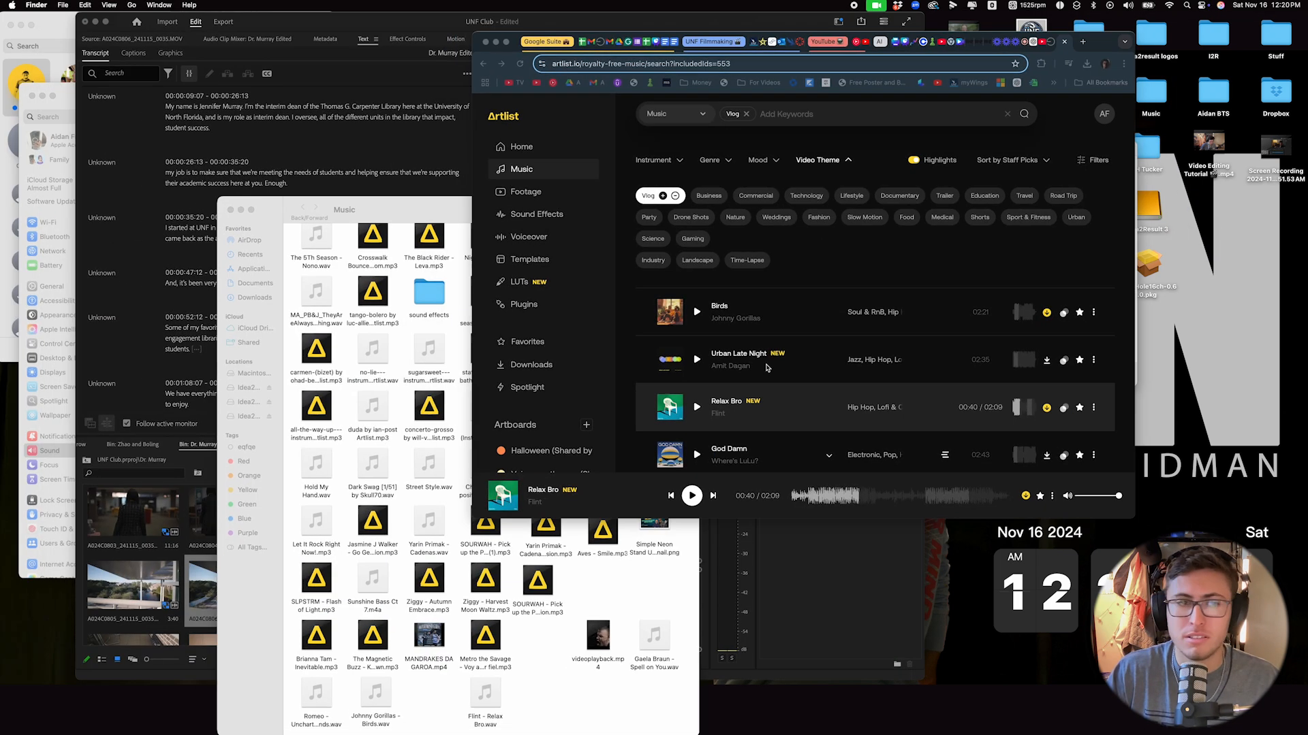
Clear the browser and Audio Devices windows off the screen so the Premiere Pro project is accessible.
click(156, 284)
click(1084, 113)
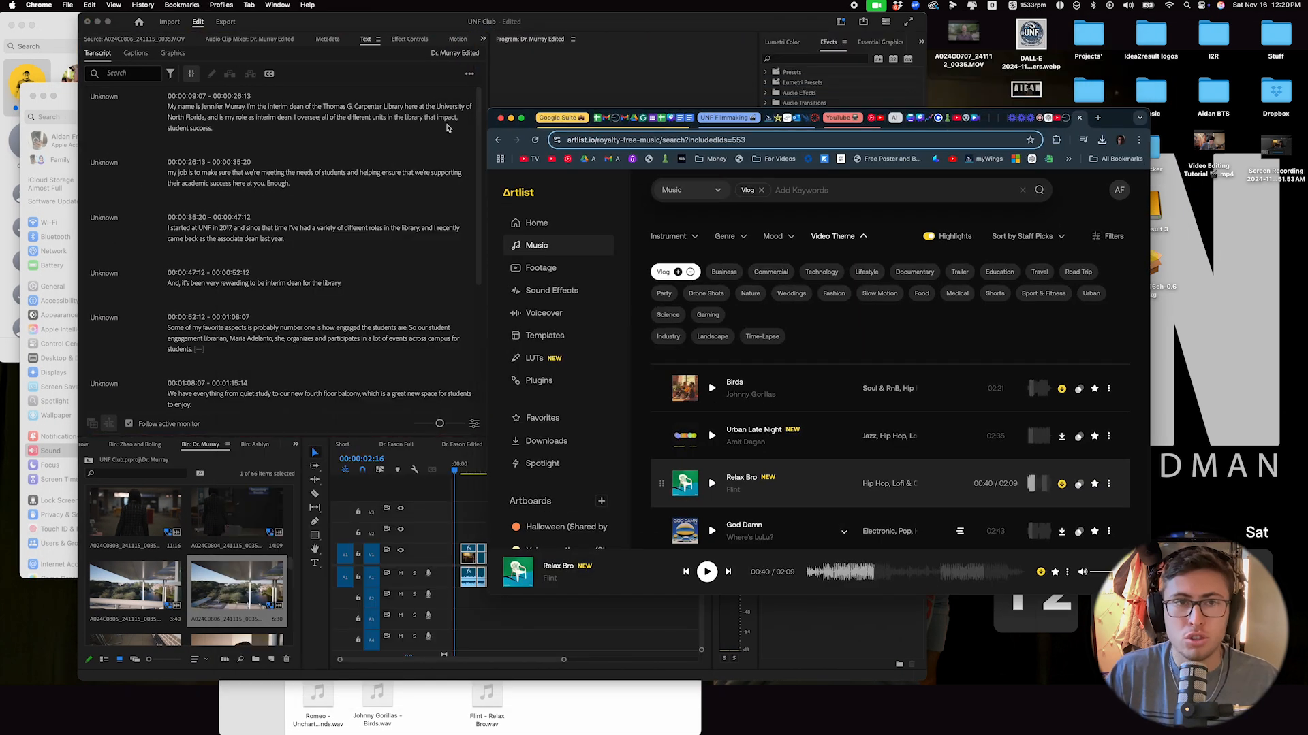
click(511, 121)
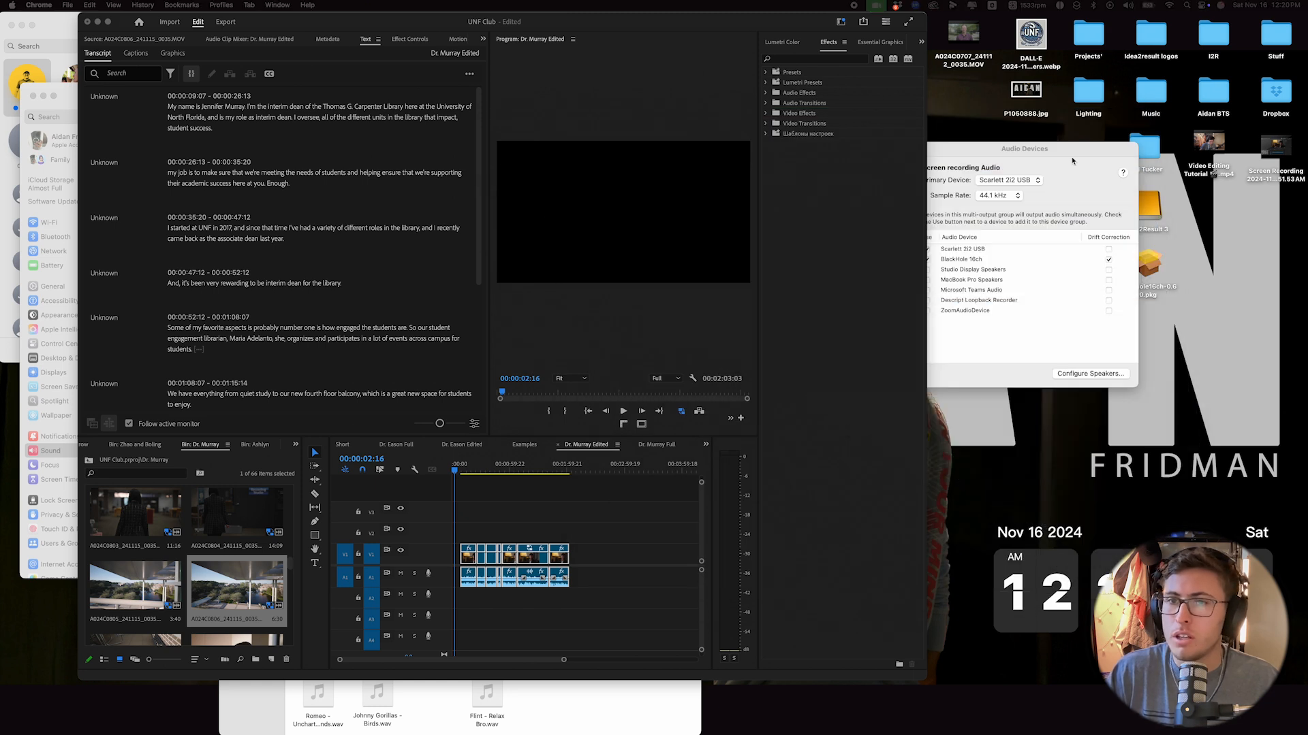
click(1031, 242)
click(784, 150)
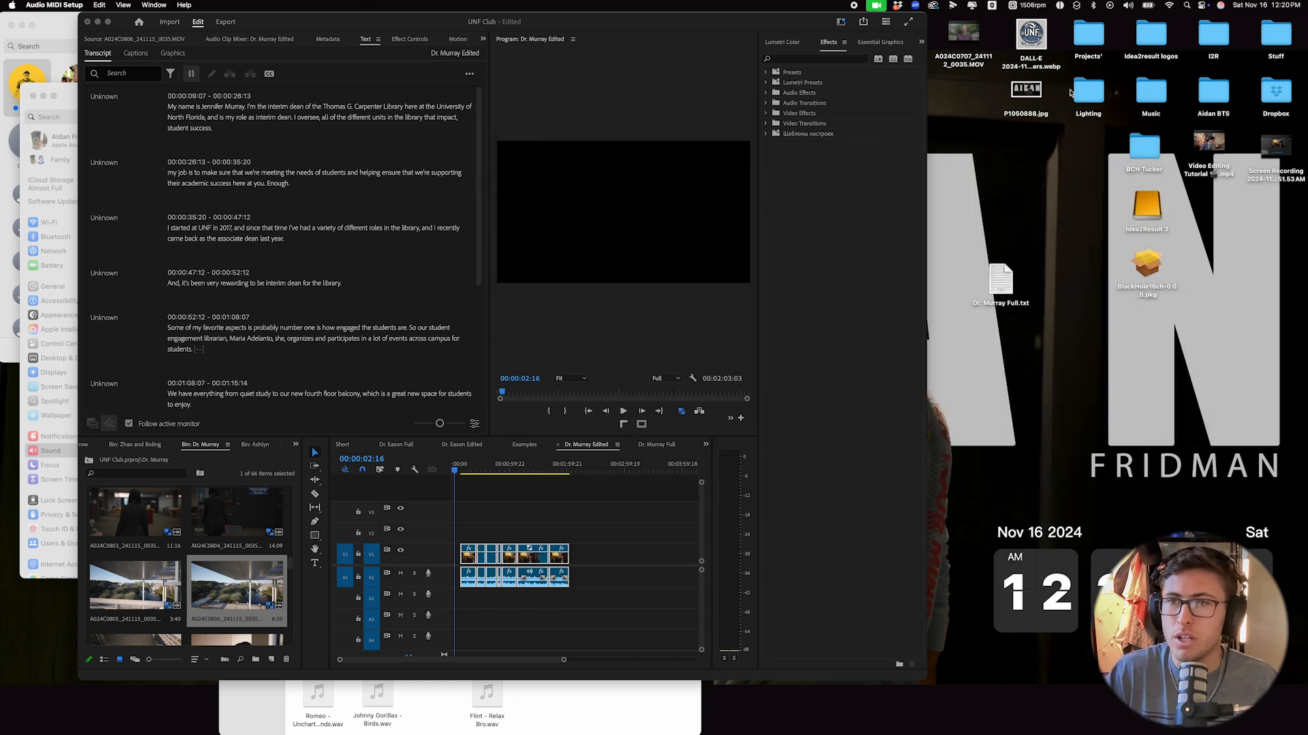
Open the desktop's Music folder, preview "Flint - Relax Bro.wav" and place it on audio track A2 at the sequence start.
double_click(1144, 91)
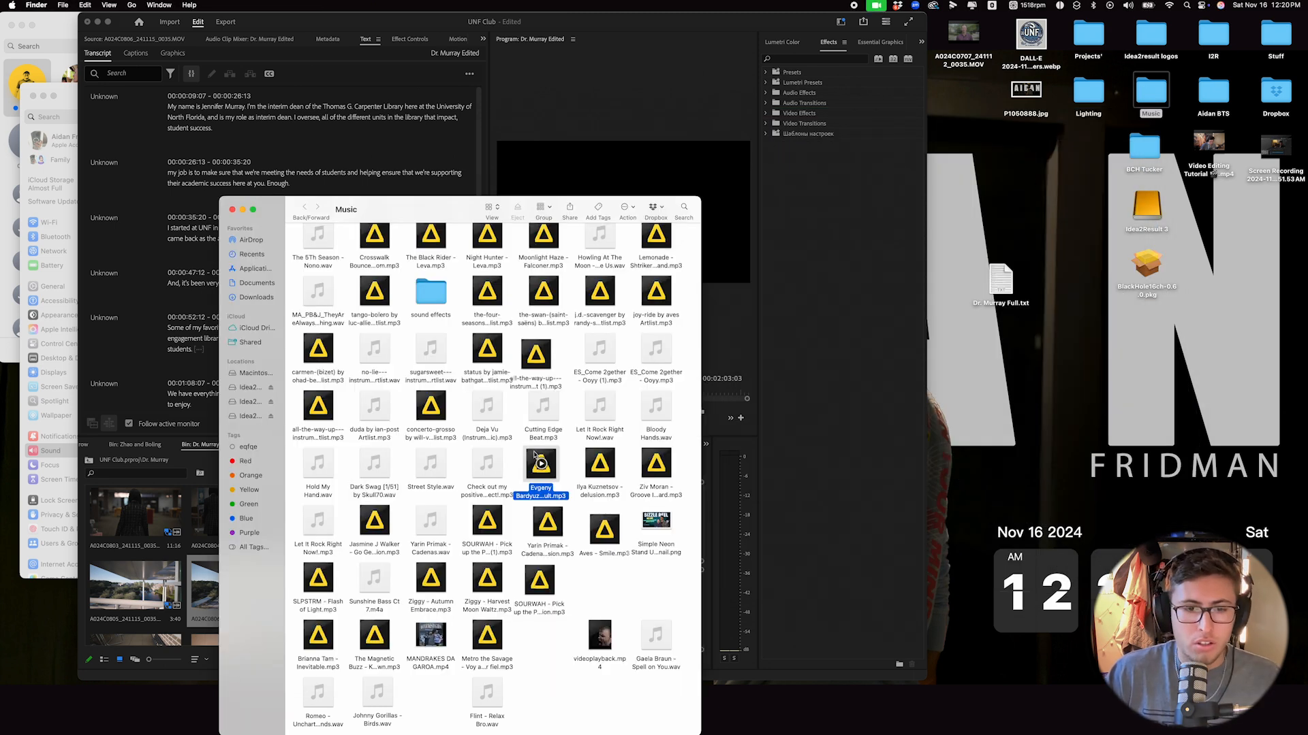
click(472, 709)
key(space)
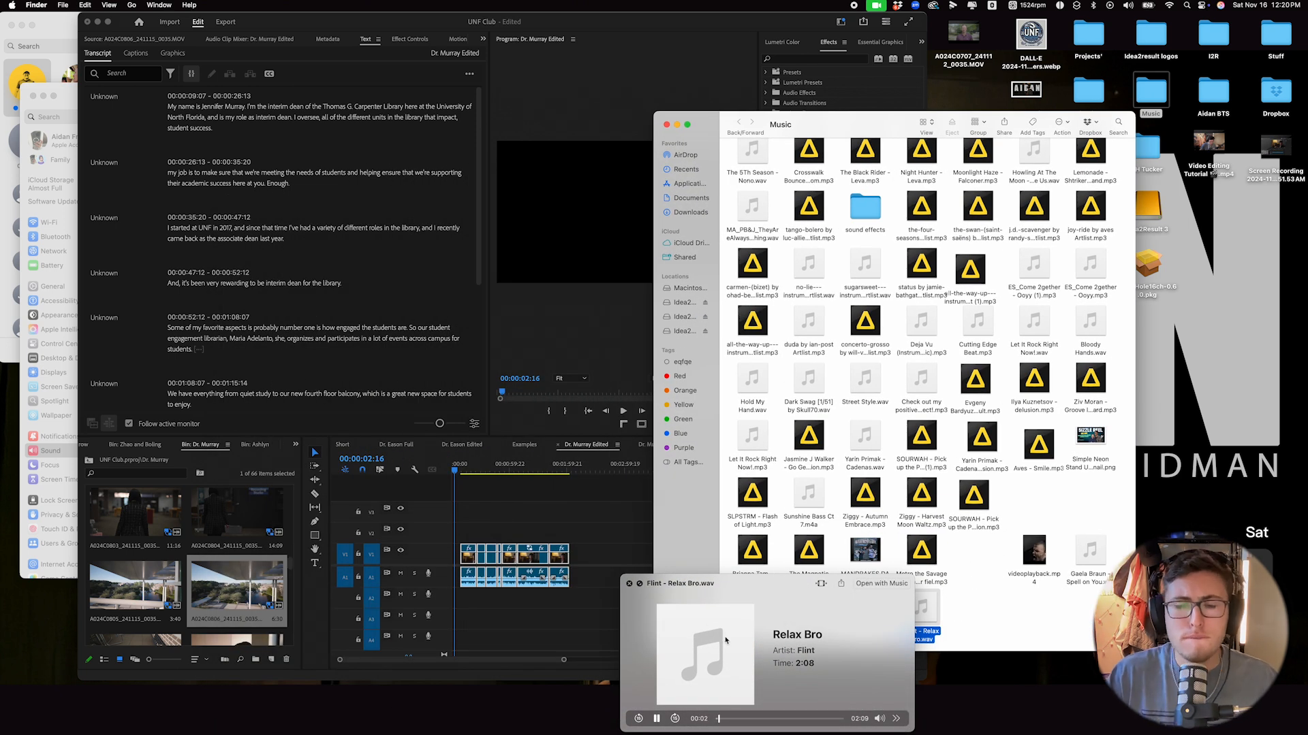
key(space)
drag(921, 608, 447, 604)
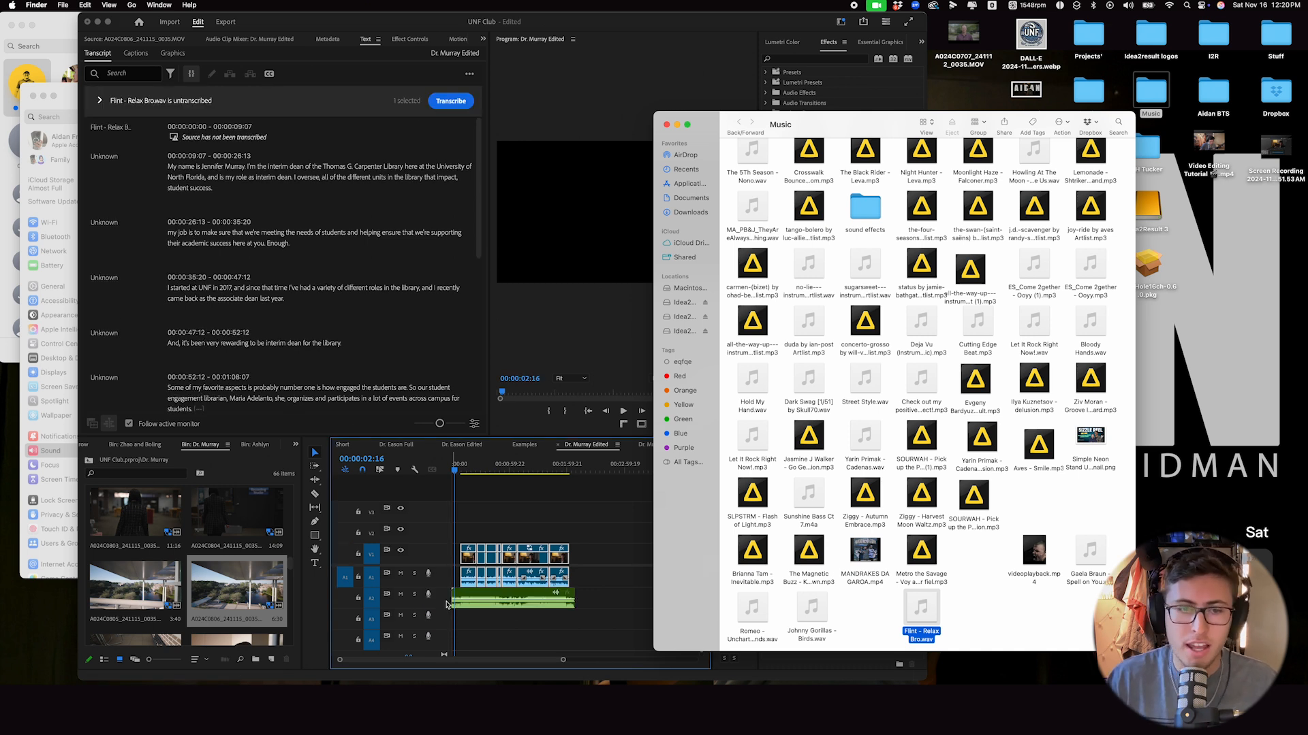
Play the sequence from the start to find the end of the music intro and cut the music at 00:00:05:16.
click(515, 507)
key(Home)
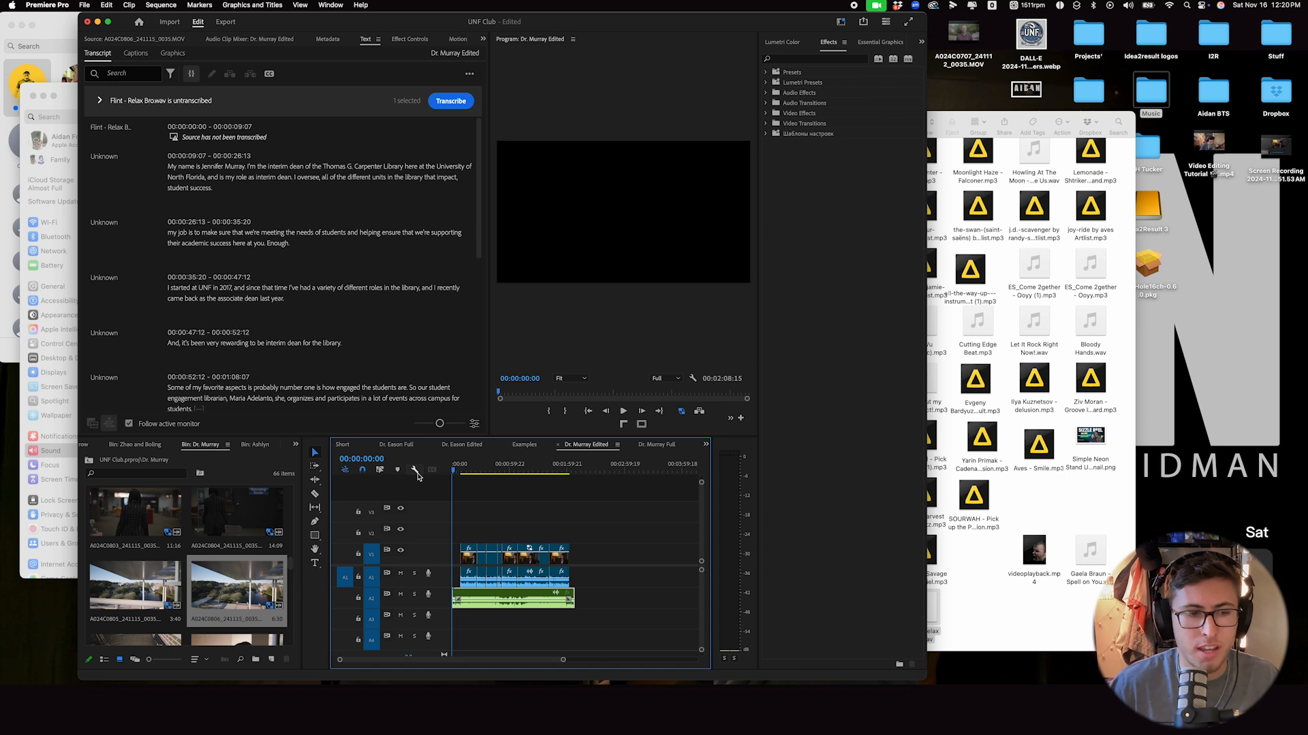
drag(562, 663, 470, 661)
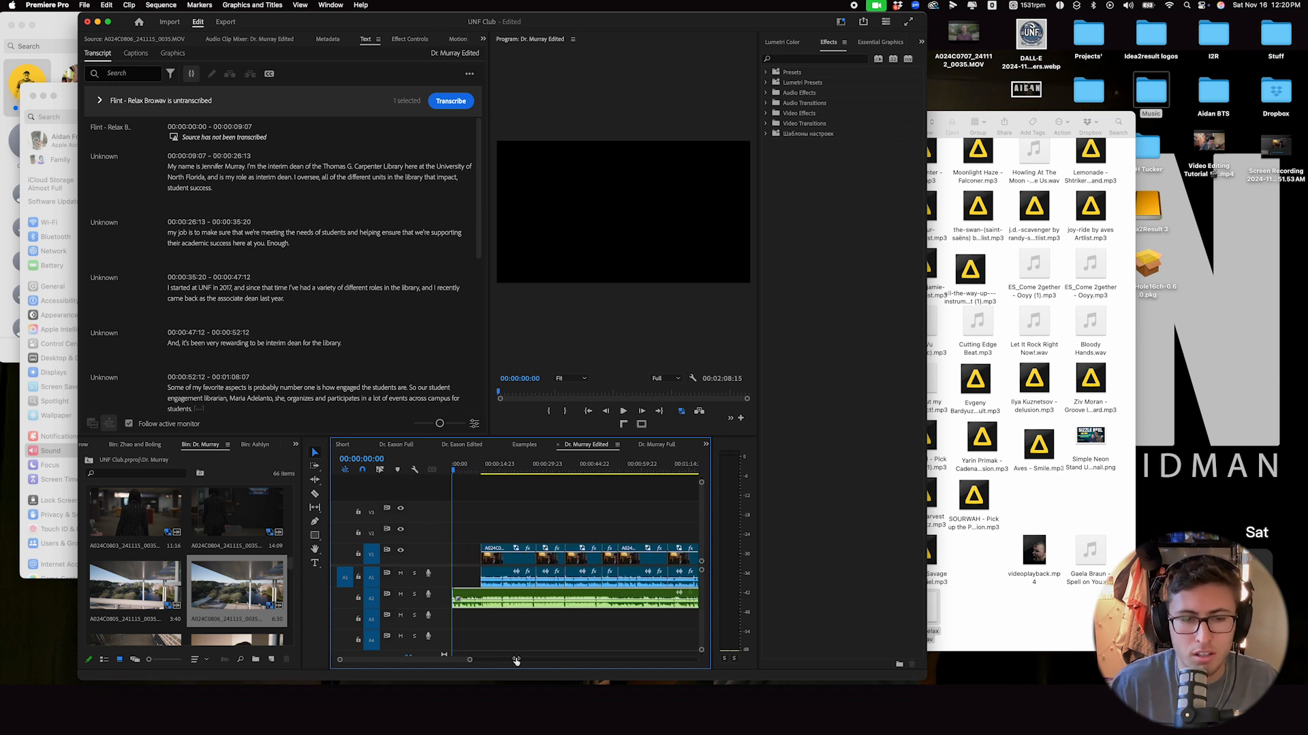
key(space)
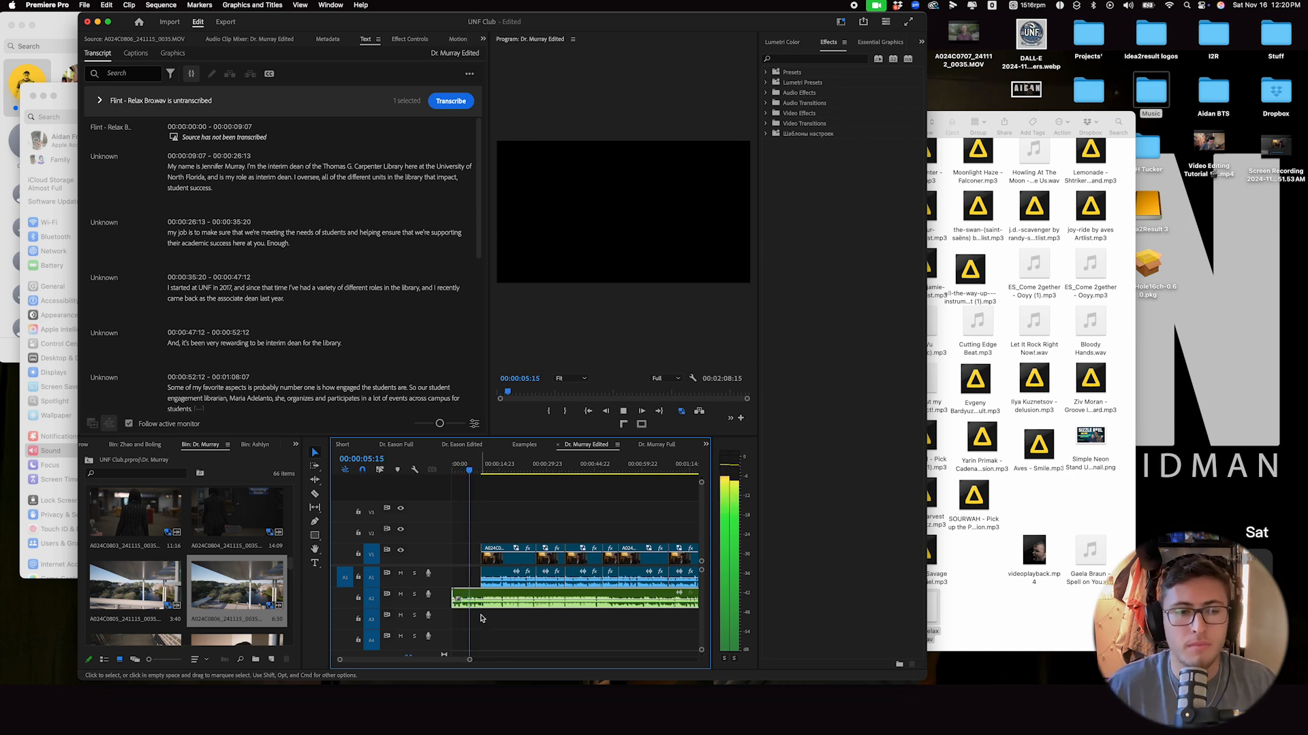
key(space)
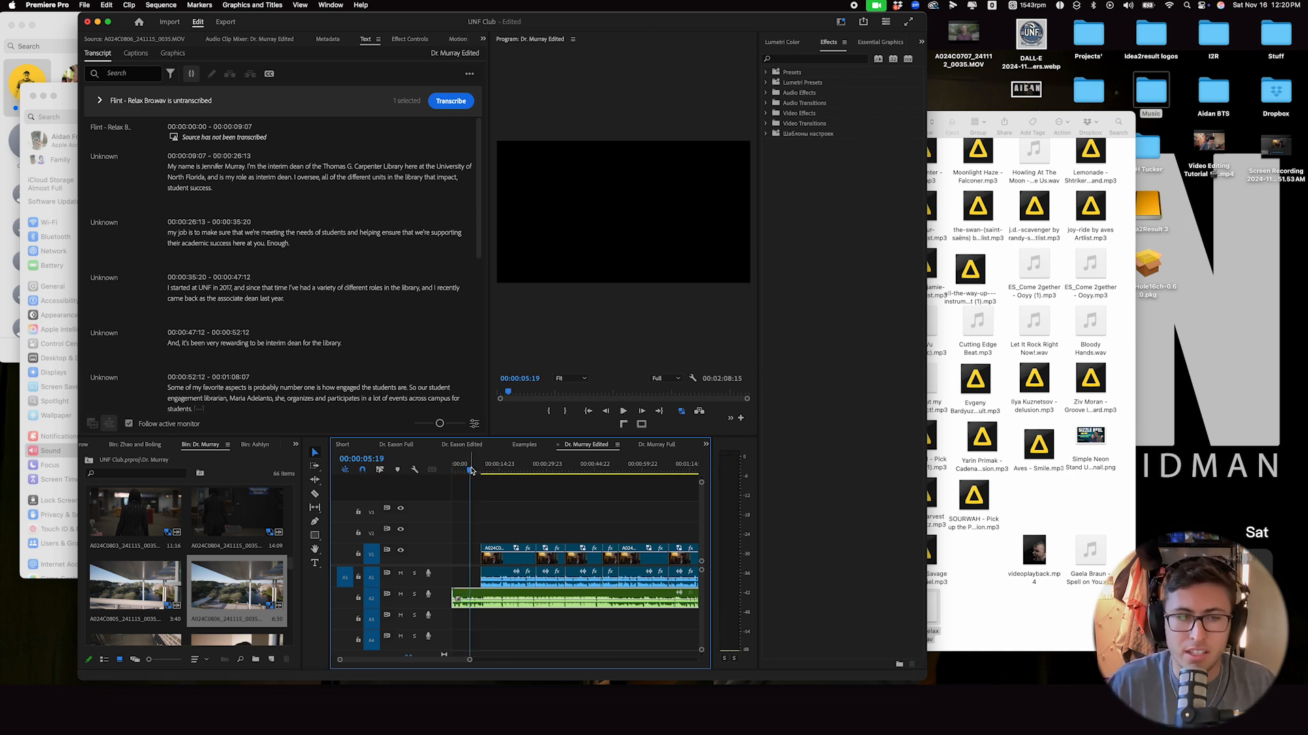
drag(467, 471, 466, 471)
key(space)
drag(469, 660, 455, 660)
key(space)
key(super+k)
Lower the music after the cut by about 24 dB and add a default audio transition at the cut.
drag(491, 598, 490, 602)
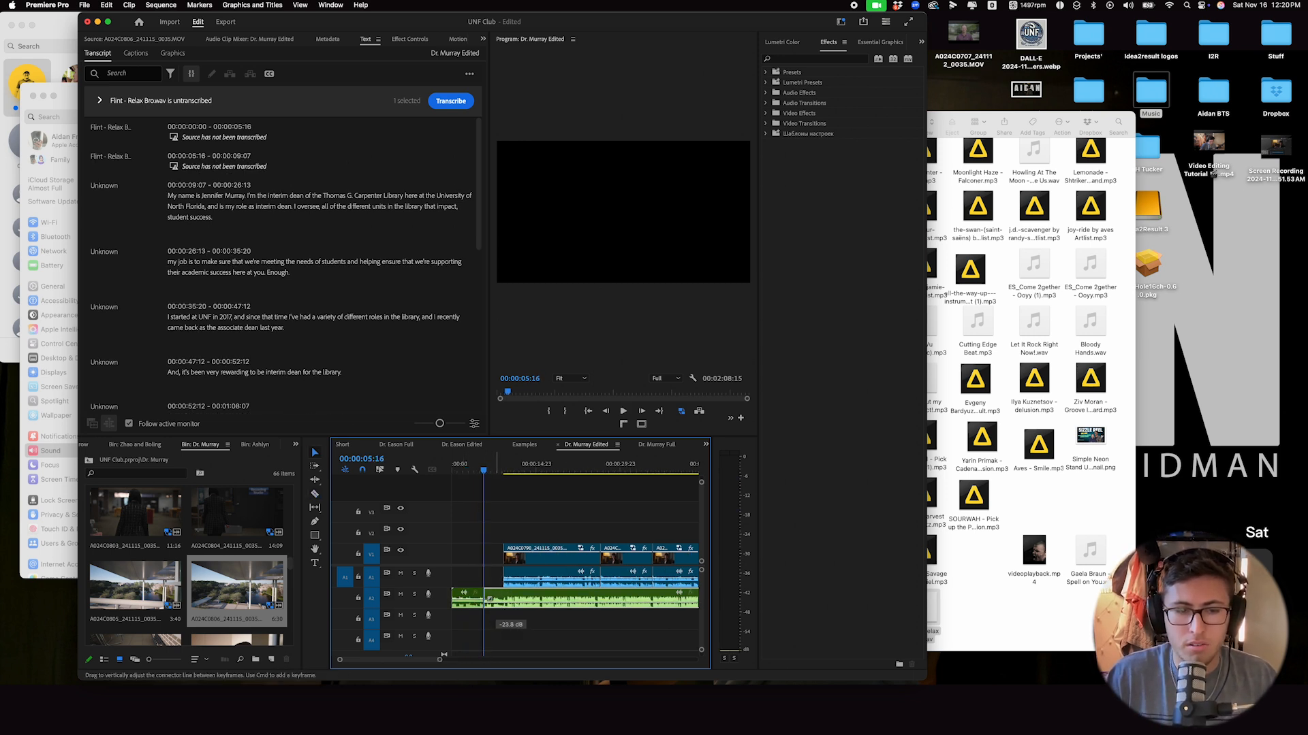
right_click(482, 602)
click(524, 676)
Move all the interview clips earlier to start at about 00:00:06:04 and play the opening.
drag(440, 660, 523, 660)
drag(650, 544, 471, 563)
key(Up)
key(space)
drag(523, 660, 477, 662)
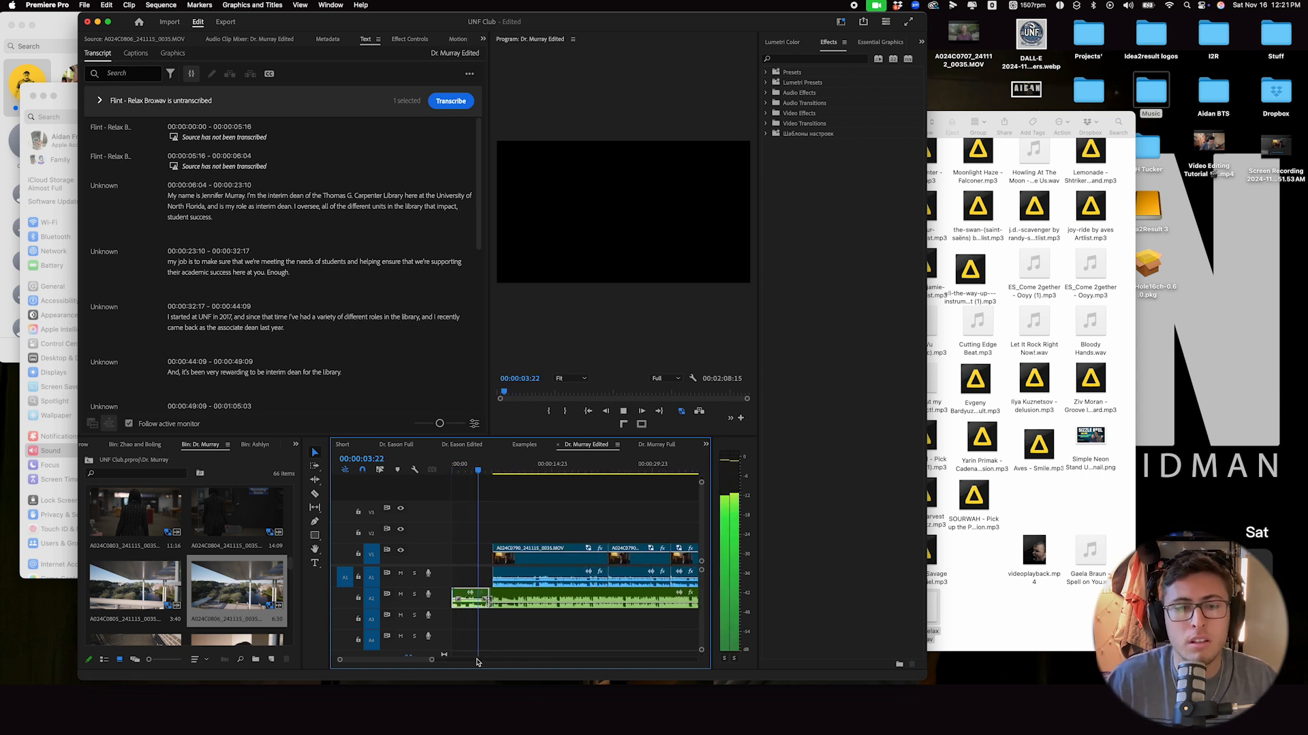
click(504, 579)
Shift the interview clips earlier to start exactly at the music cut at 00:00:05:16 and play the transition.
drag(482, 661, 404, 660)
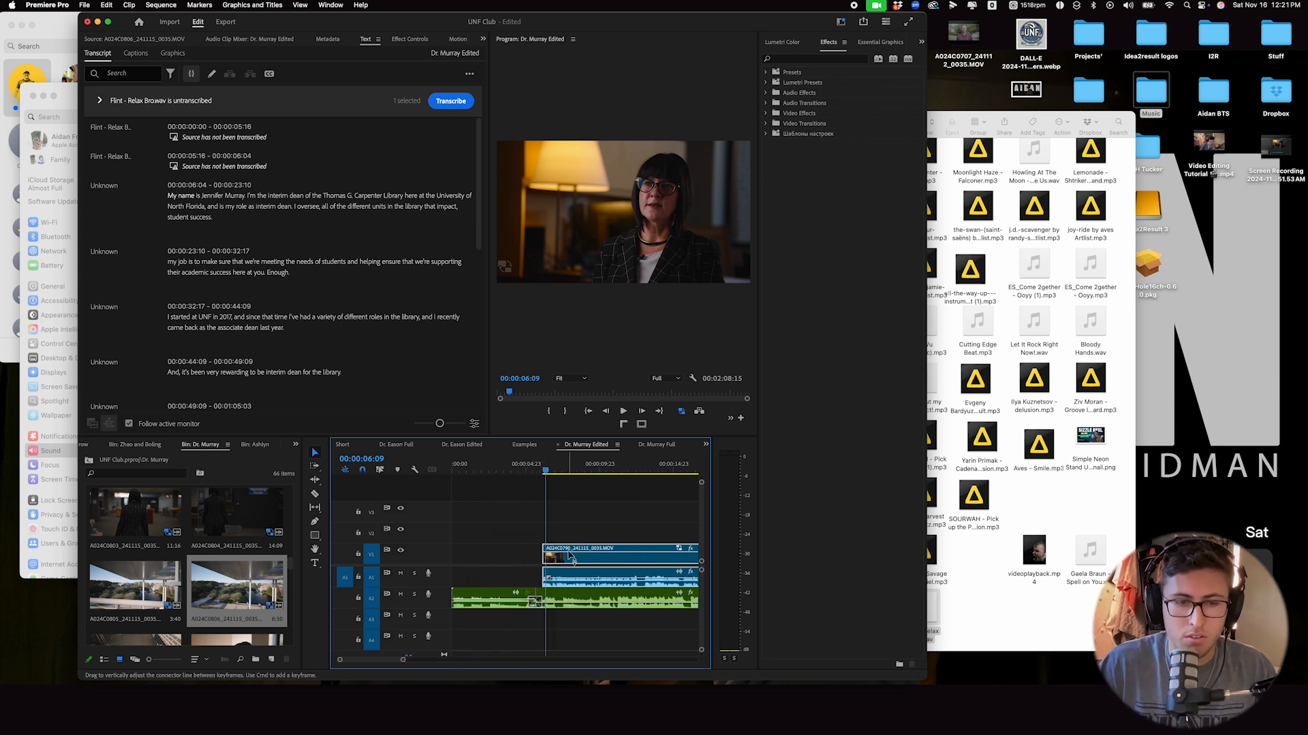
drag(566, 559, 559, 559)
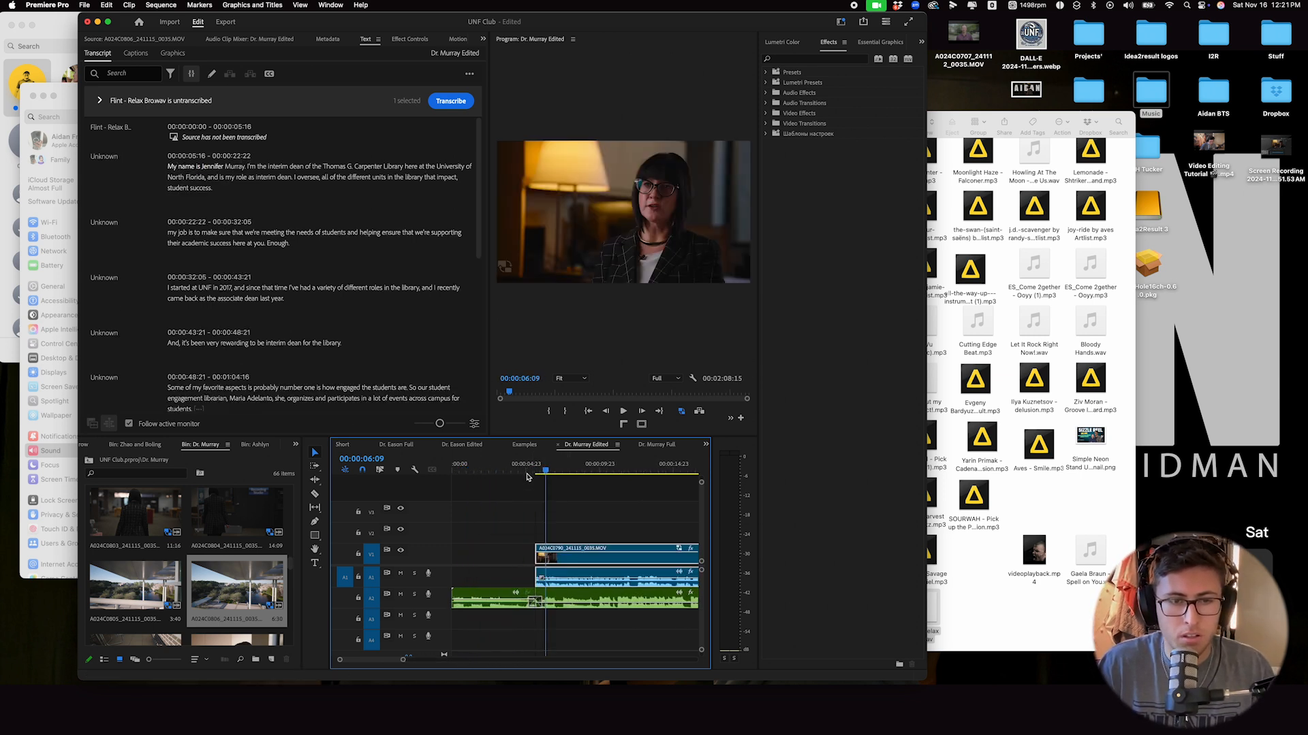
click(526, 469)
key(space)
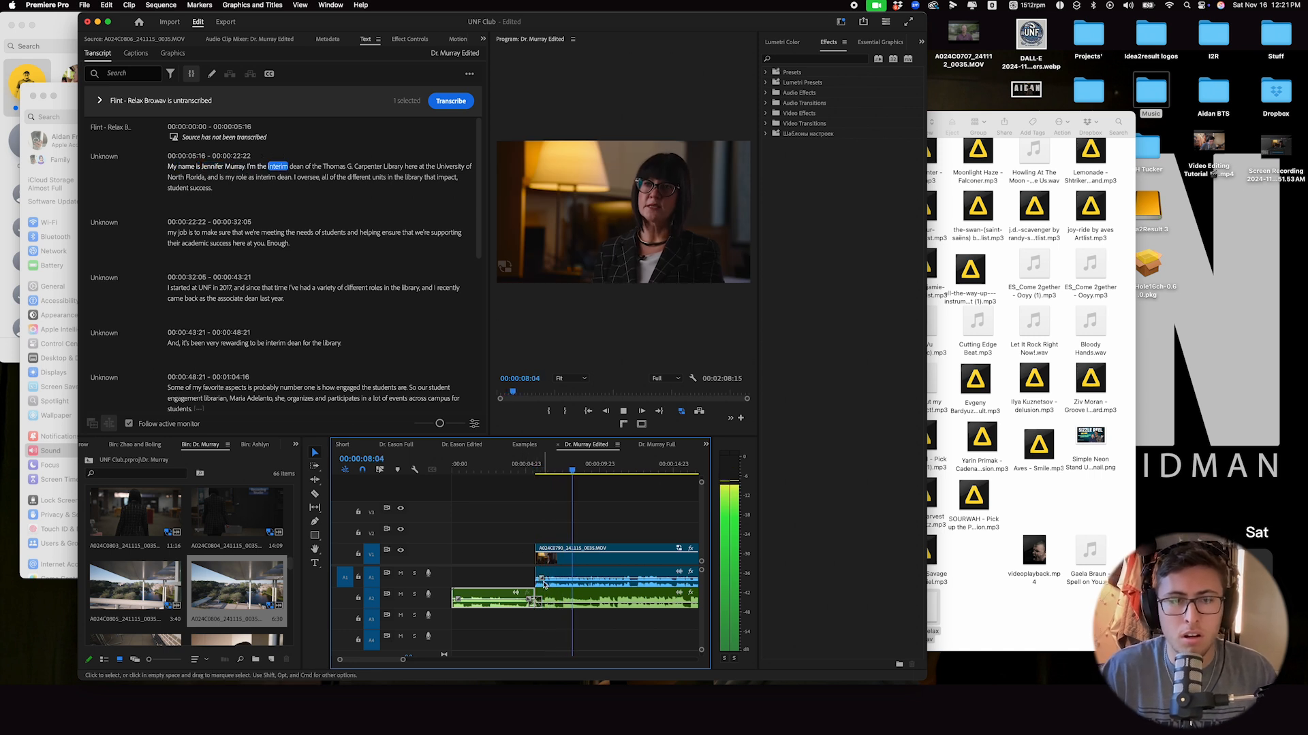
Try starting the first interview clip's audio slightly before its picture, play it and undo the change.
drag(534, 572, 528, 572)
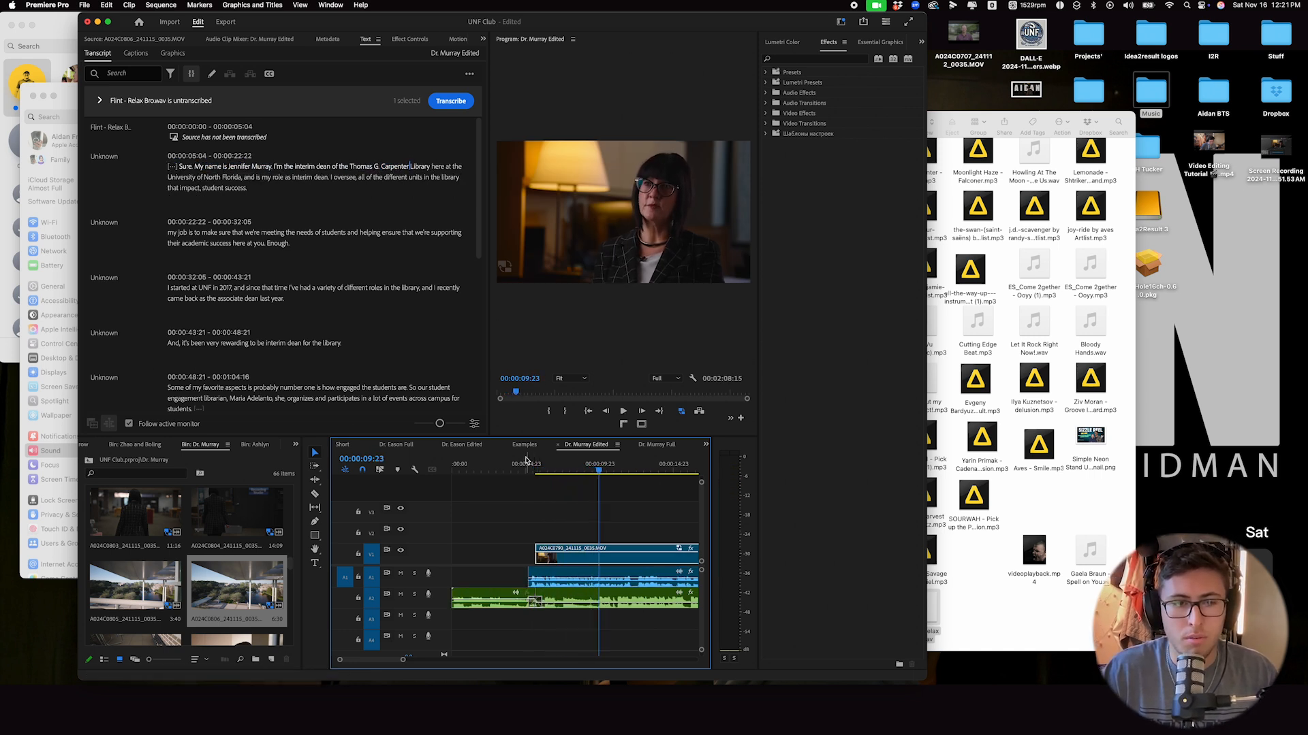
click(525, 468)
key(space)
key(super+z)
Play the transition from the music intro into the interview and return to the sequence start.
click(531, 471)
key(space)
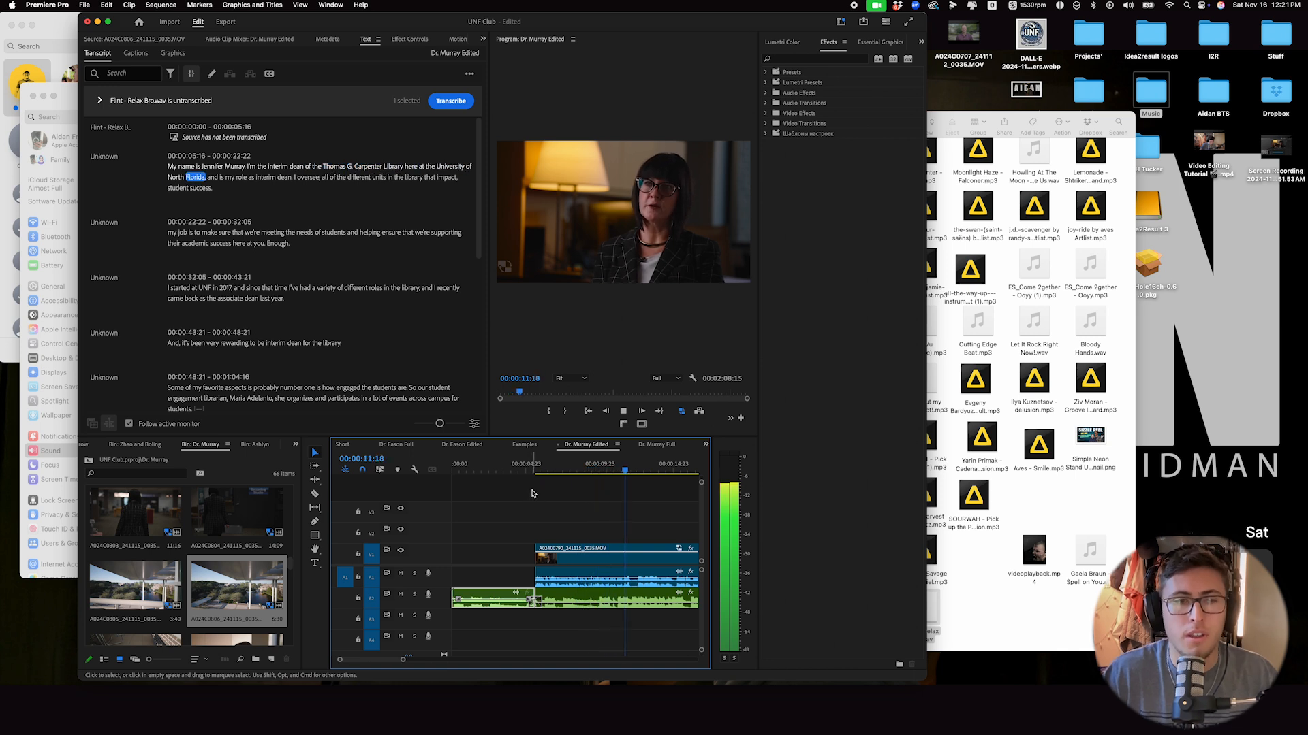
key(Home)
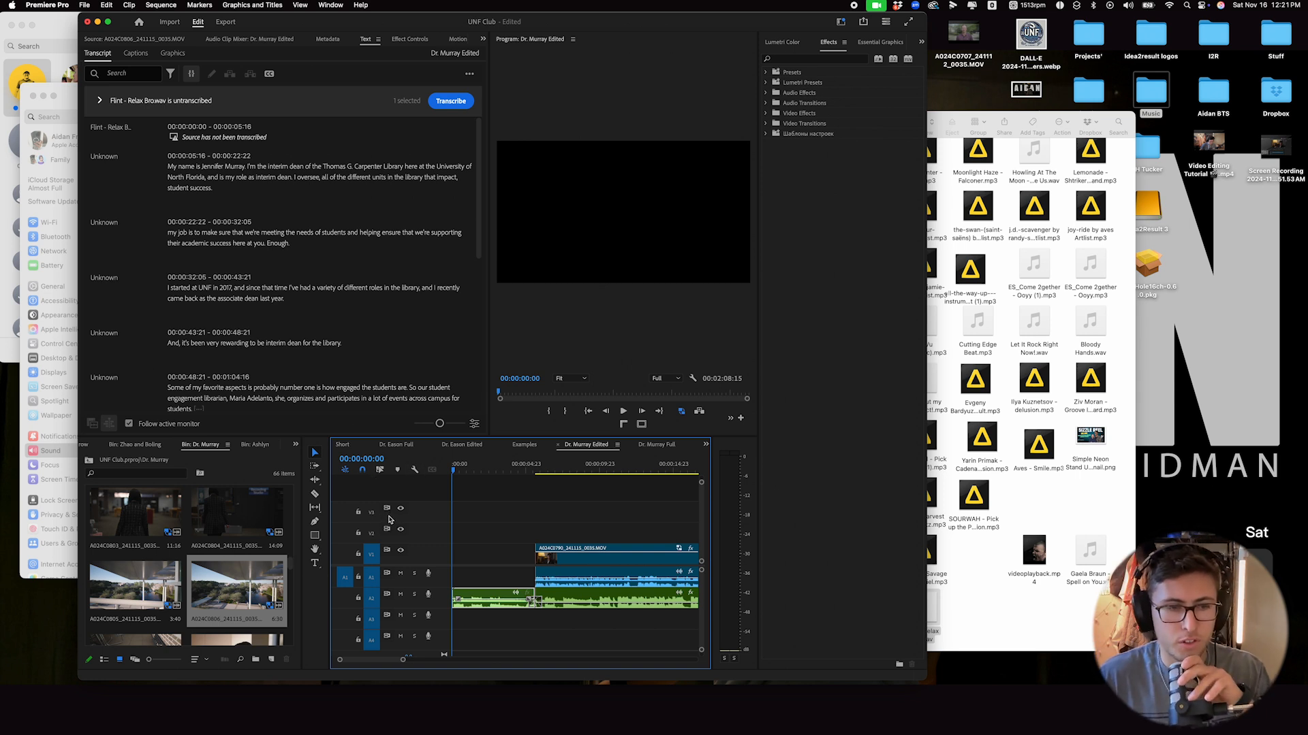
Find the B-roll clip A024C0798 of the dean walking, place it on V3 at the sequence start and delete its audio.
drag(291, 569, 295, 555)
scroll(294, 555, up, 2)
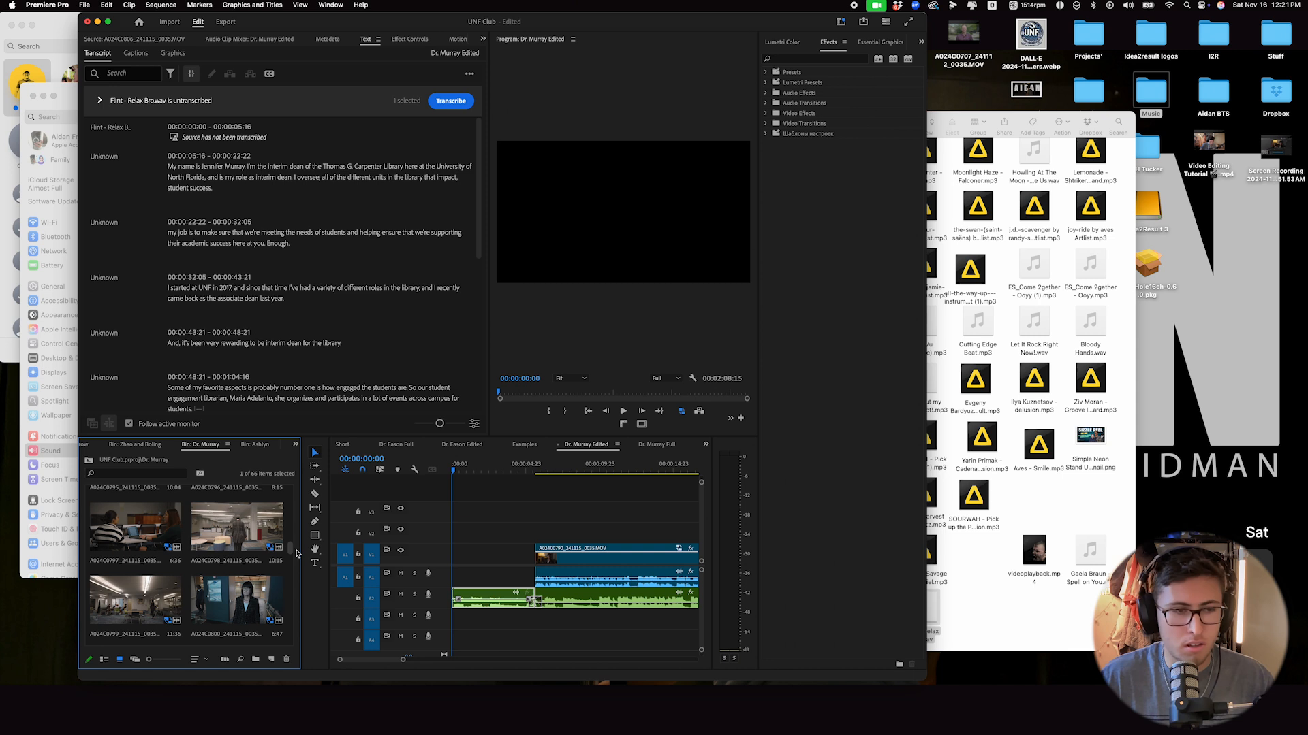
scroll(294, 555, down, 5)
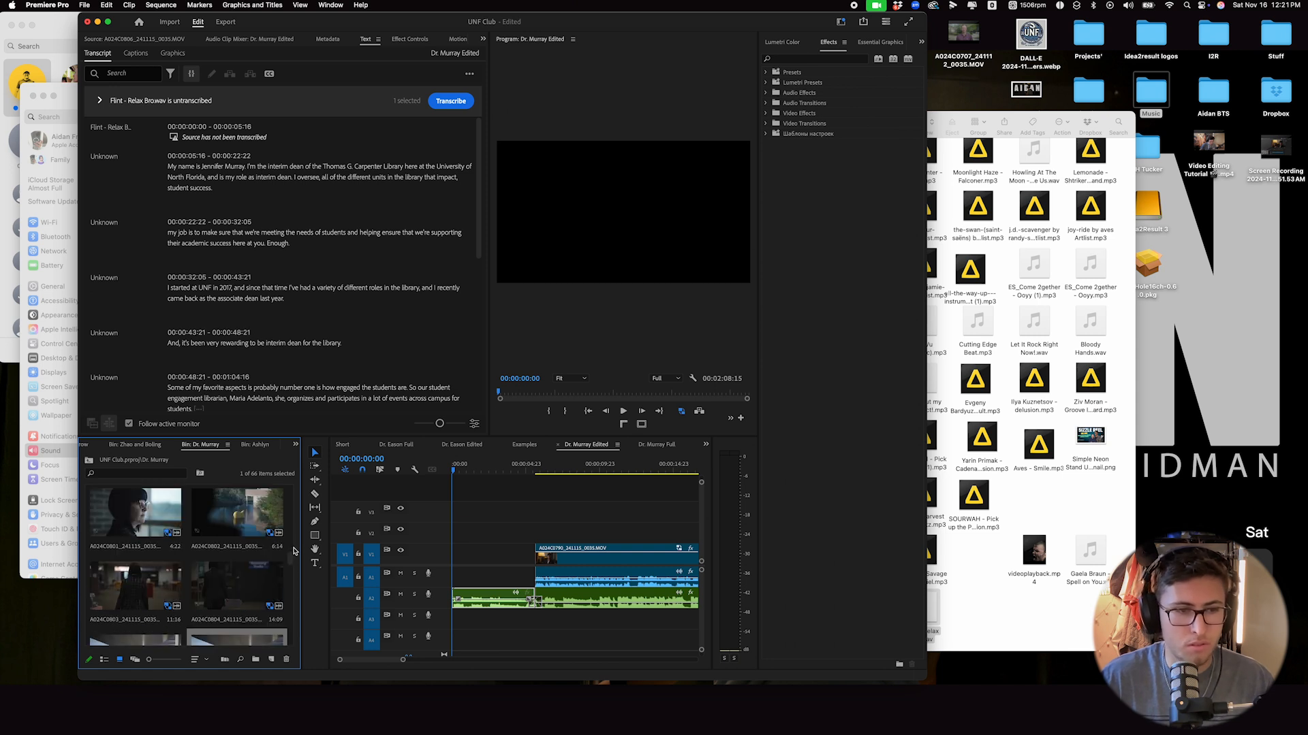
drag(292, 560, 291, 542)
scroll(291, 543, down, 3)
double_click(240, 504)
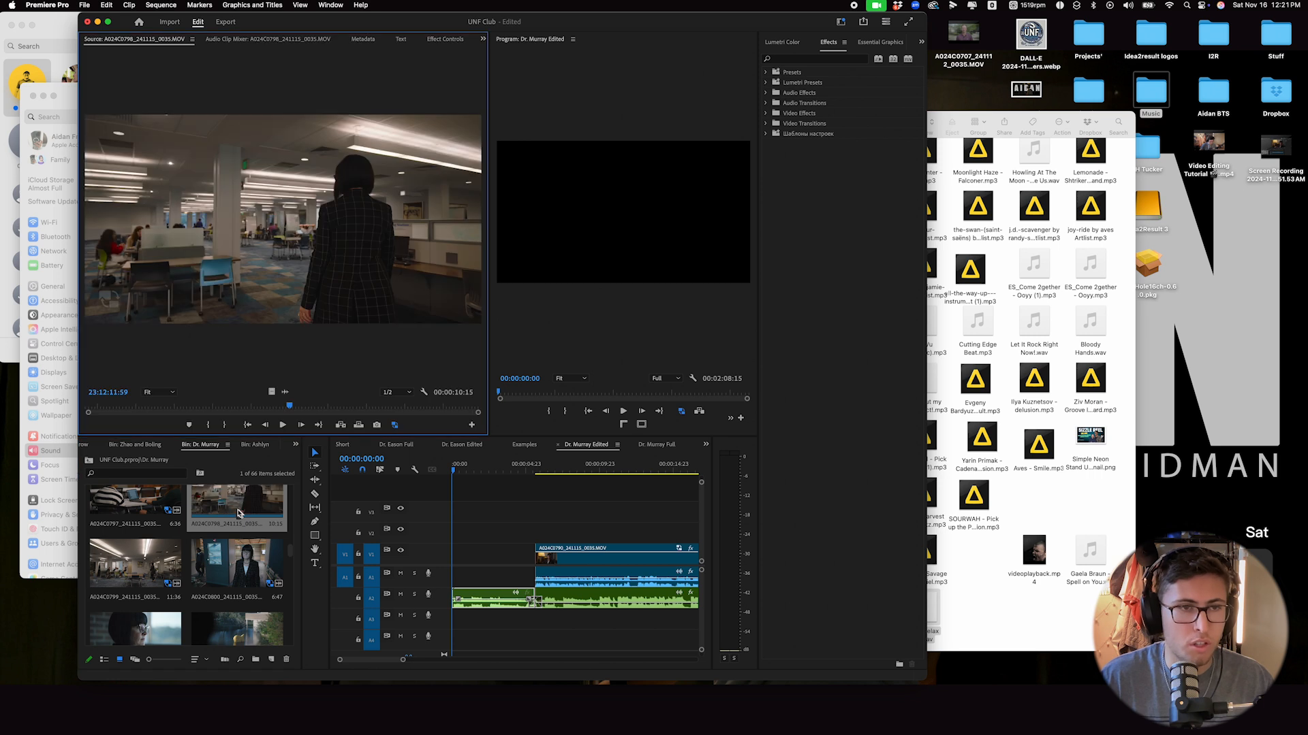
drag(240, 504, 454, 509)
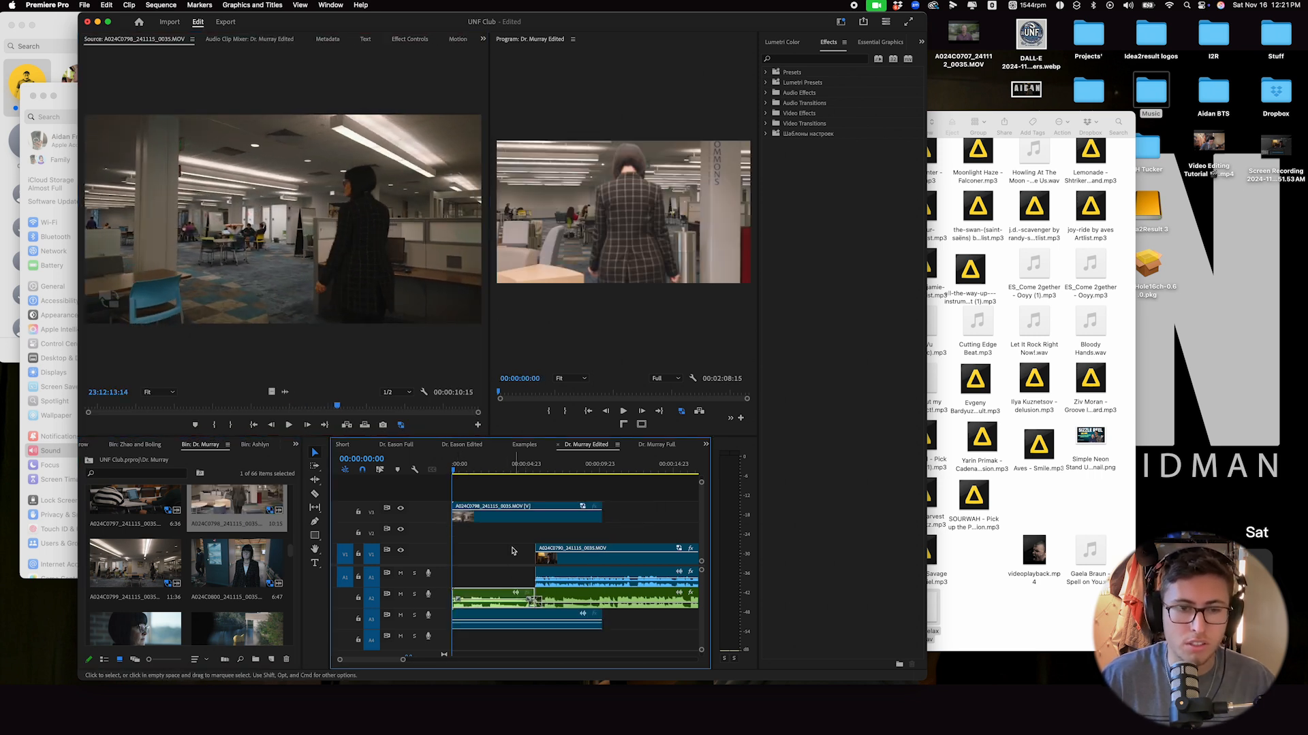
alt+click(479, 623)
key(Delete)
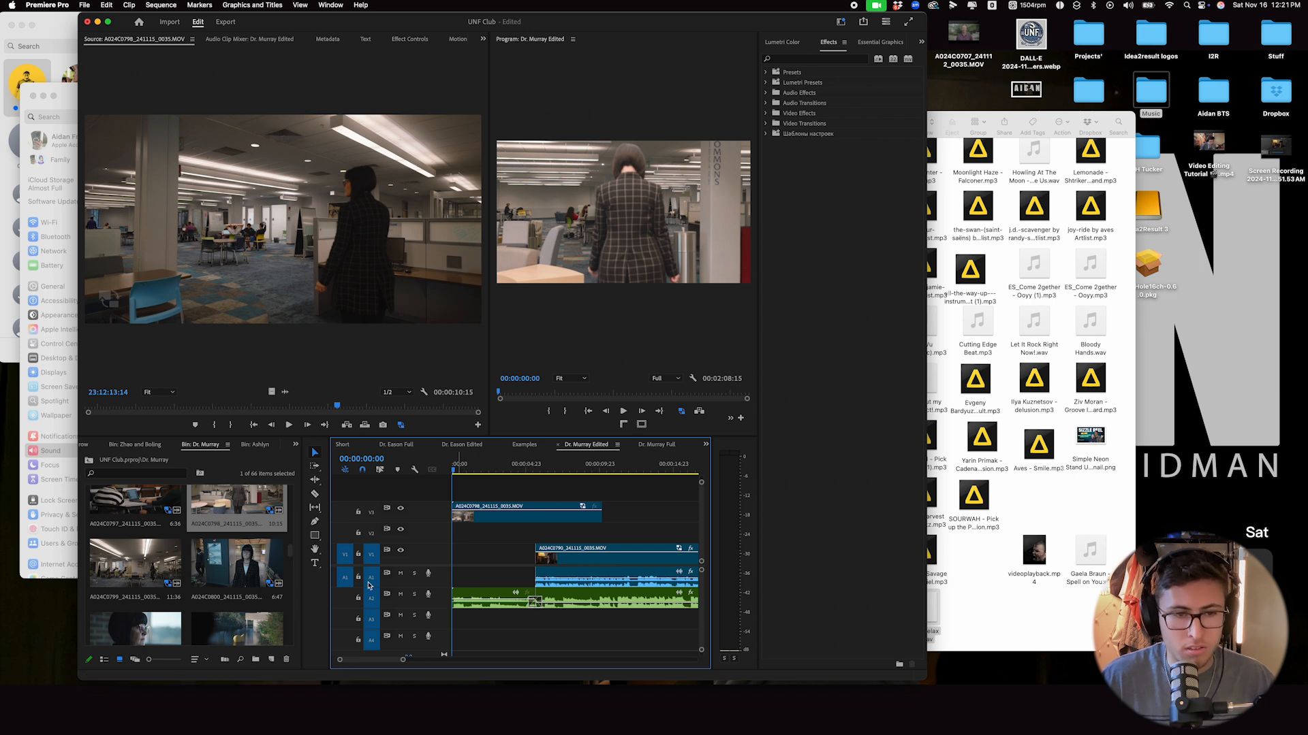
Set the scale of the walking B-roll clip to 50.
drag(258, 555, 274, 523)
click(477, 469)
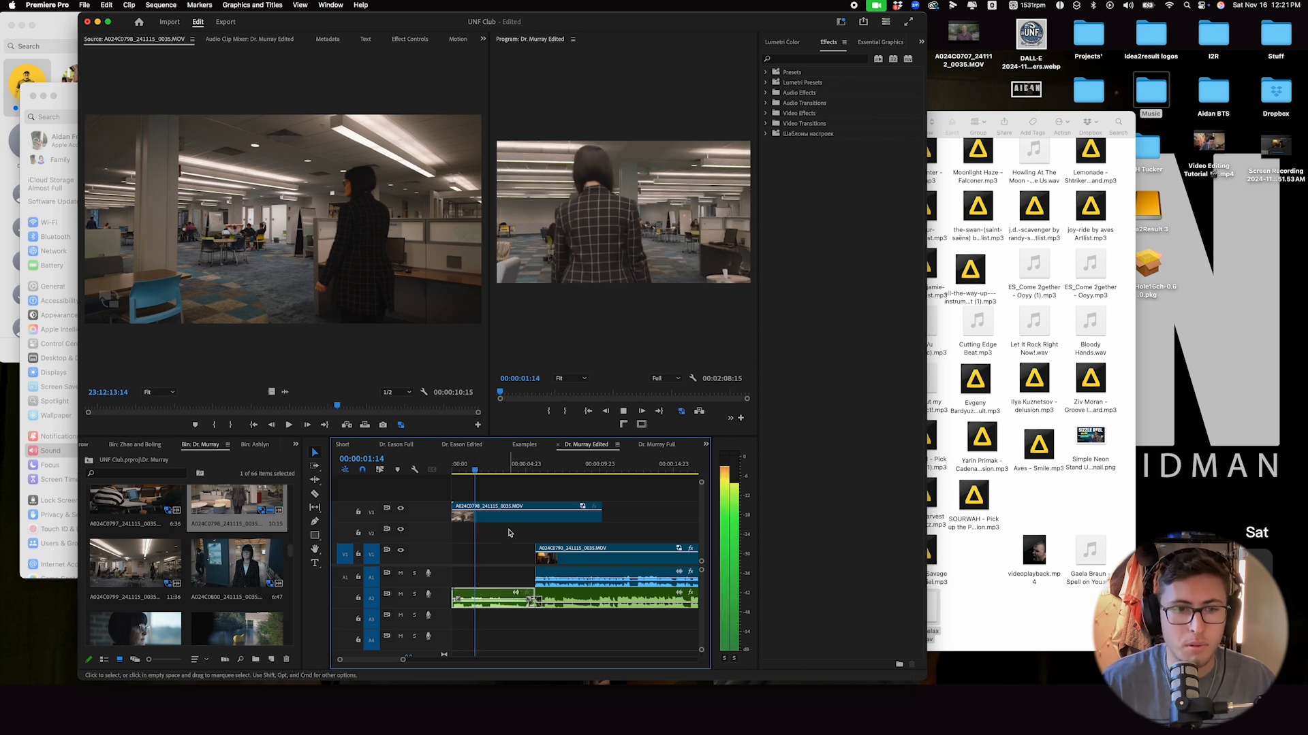
click(407, 39)
drag(237, 103, 246, 102)
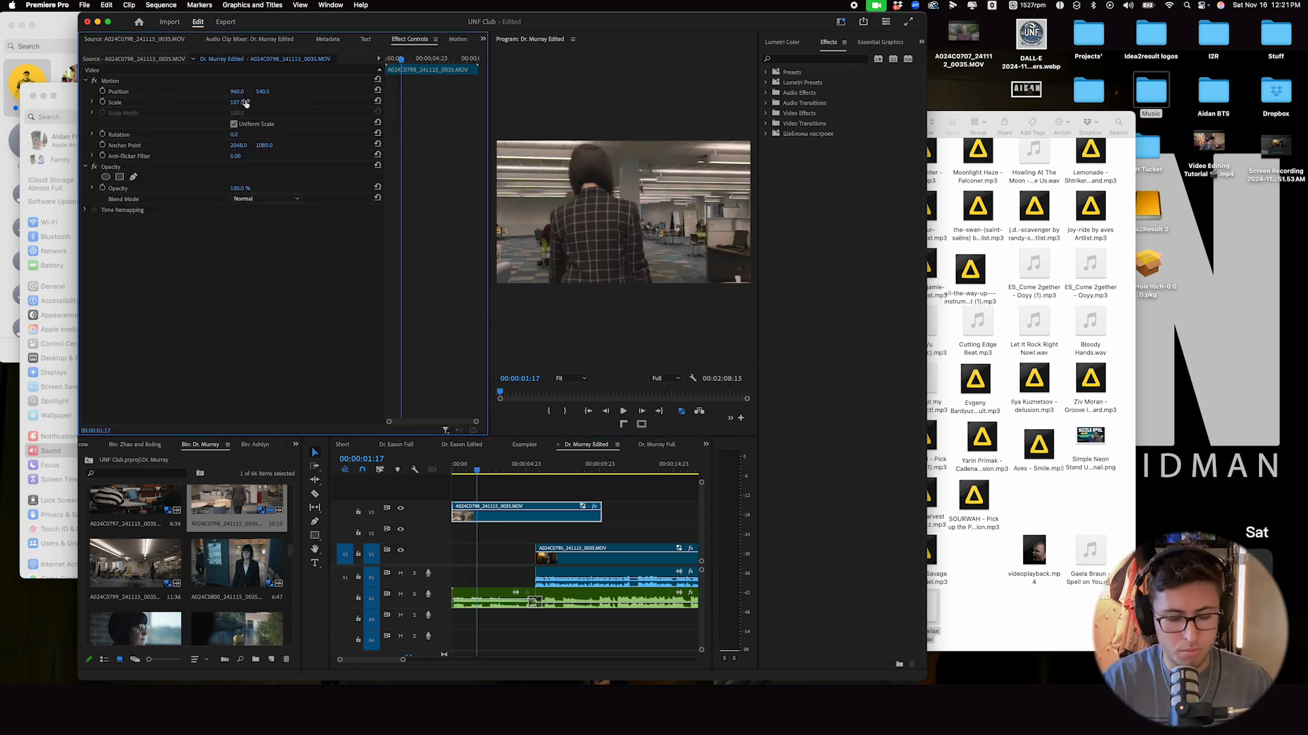
key(Up)
key(space)
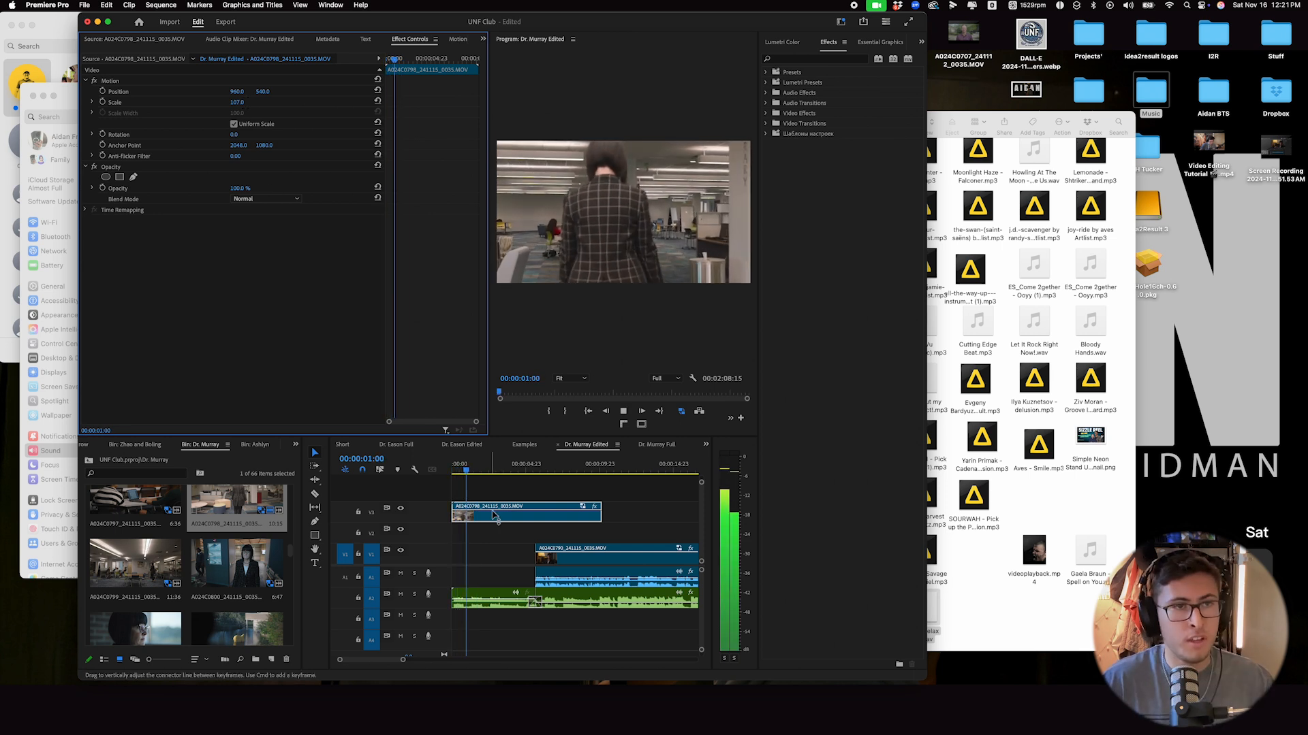
key(space)
text(5)
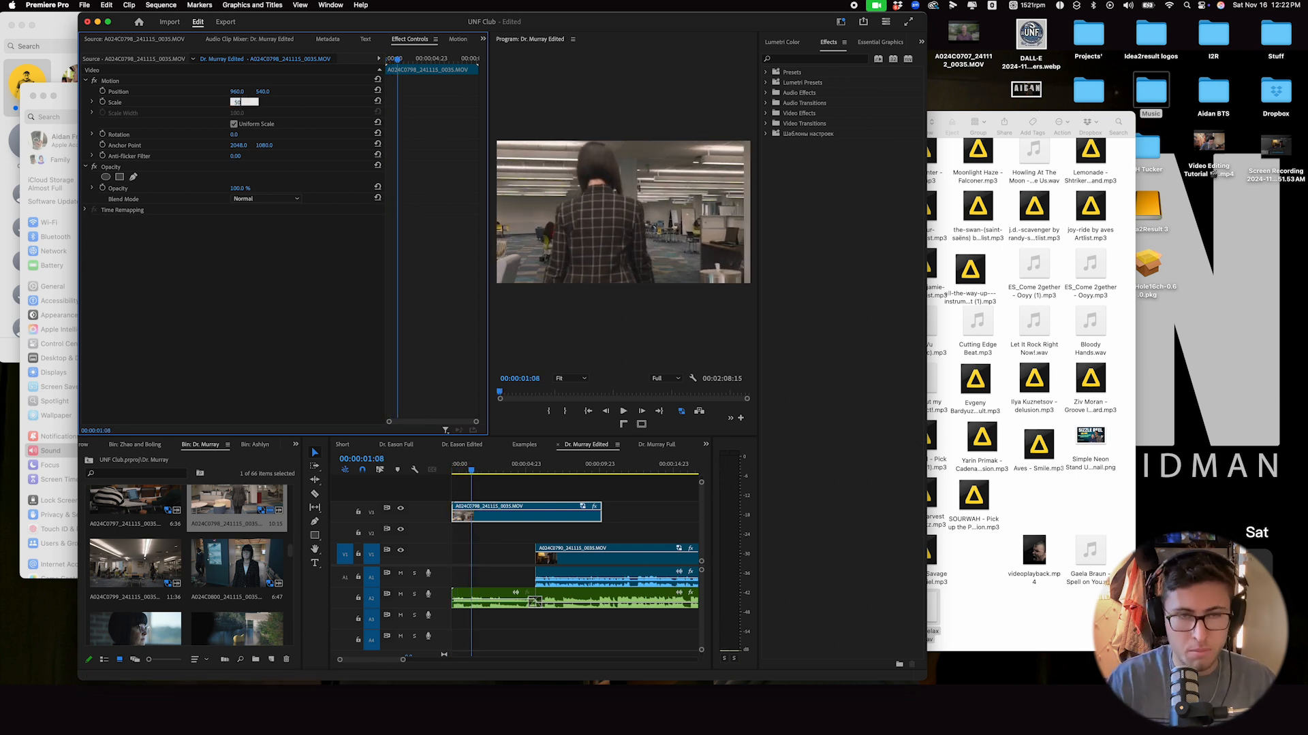
text(0)
key(Return)
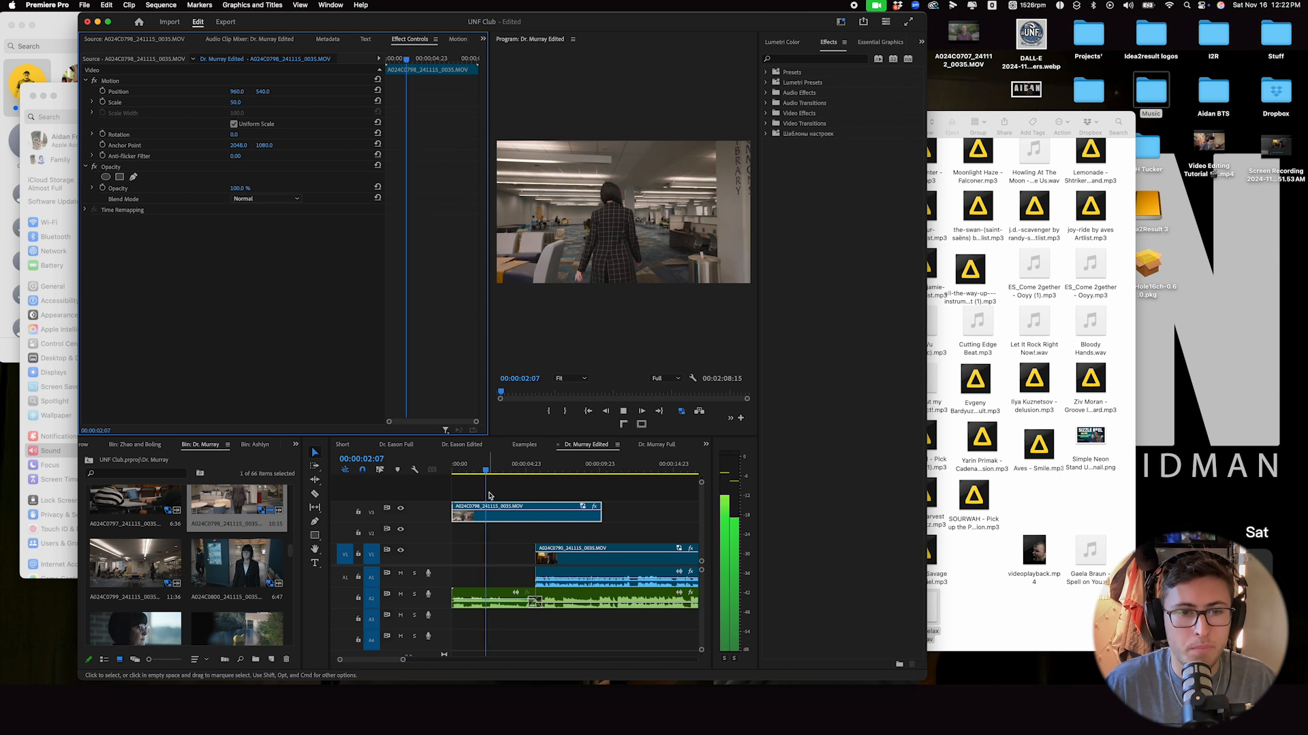
Cut the walking B-roll clip about 2 seconds in and slow its second part to 50% speed.
key(space)
key(c)
click(483, 517)
key(v)
click(501, 519)
right_click(516, 520)
click(560, 534)
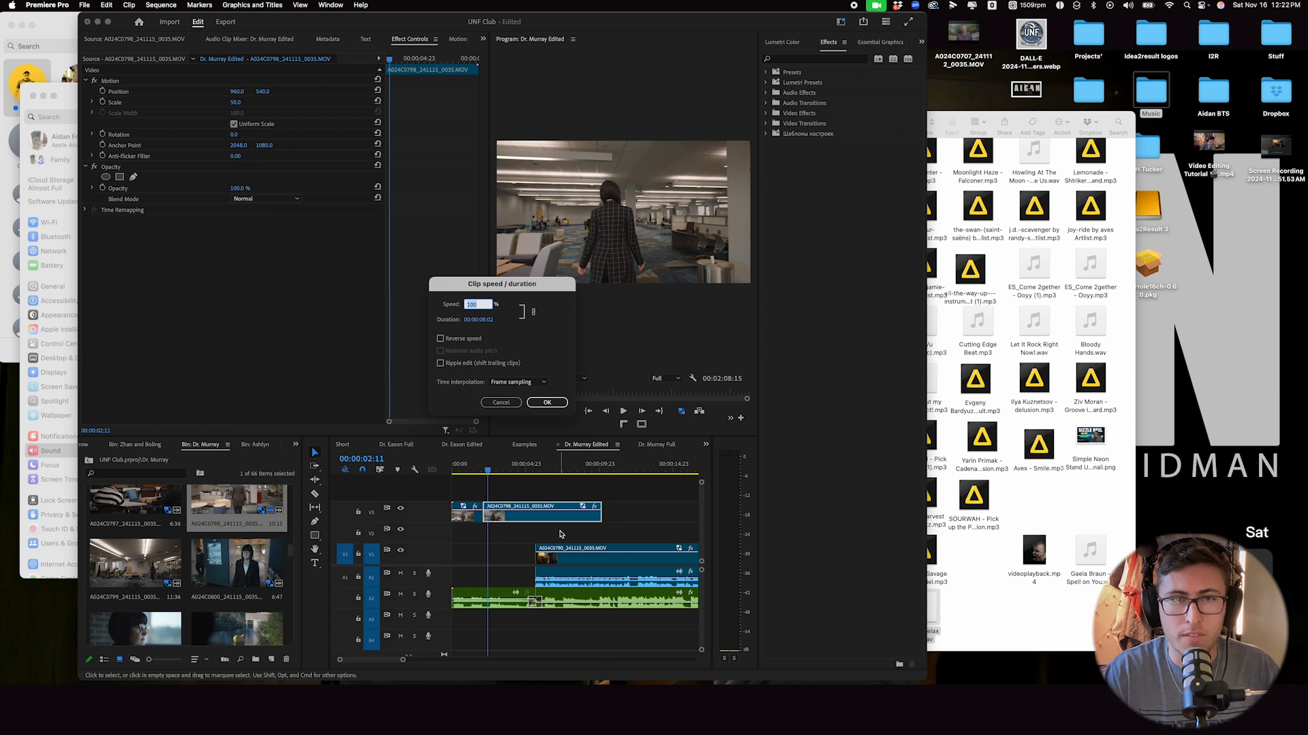
key(Return)
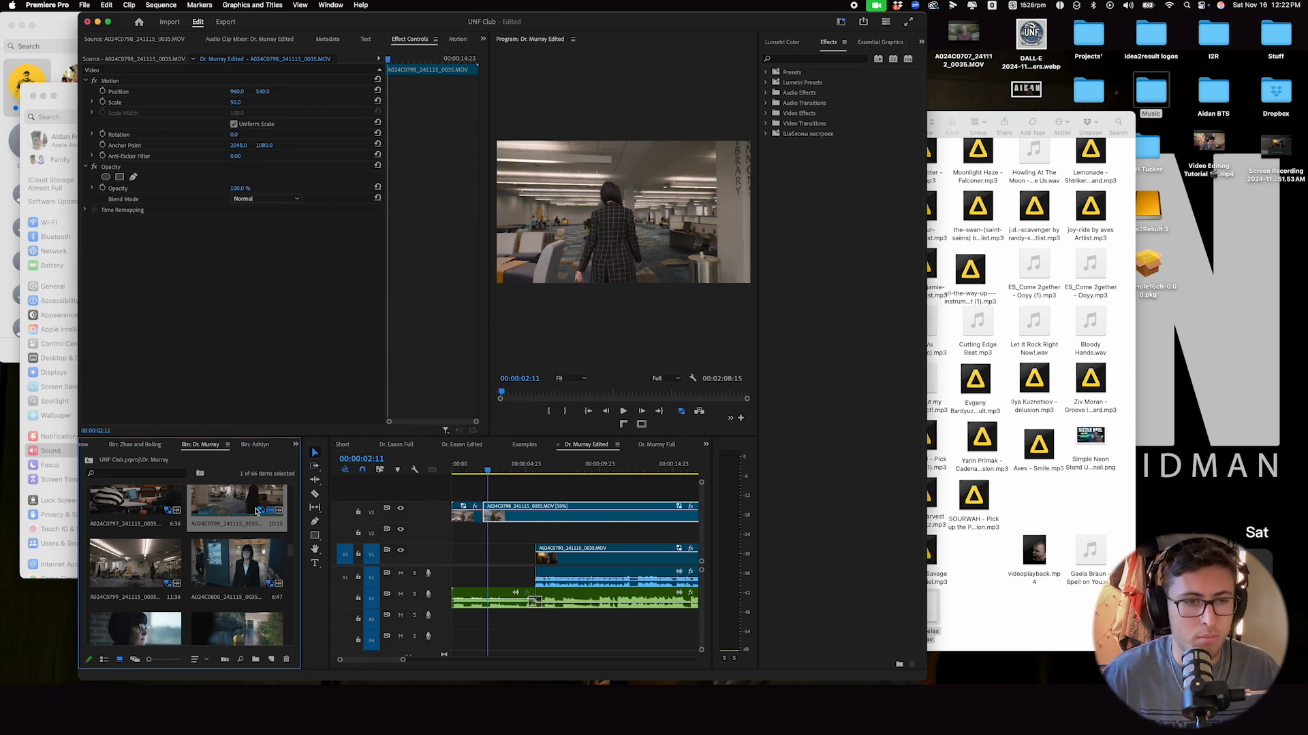
right_click(256, 511)
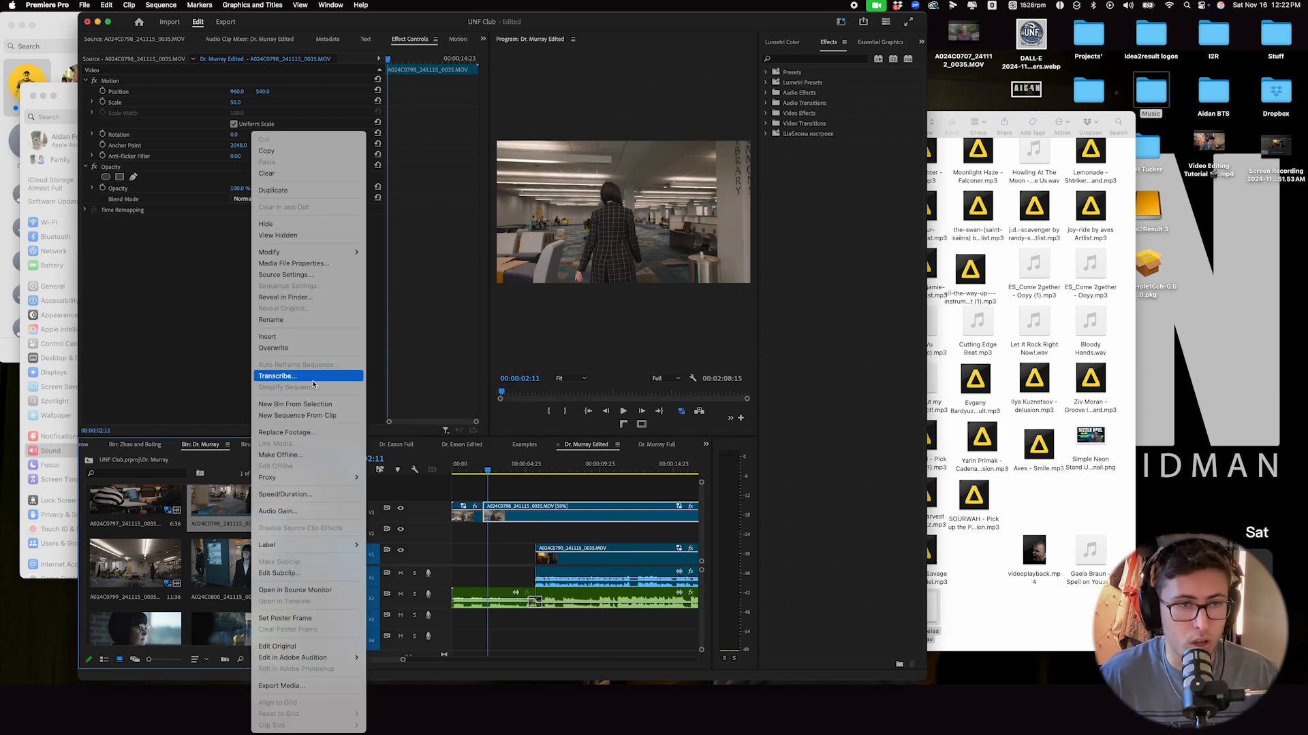
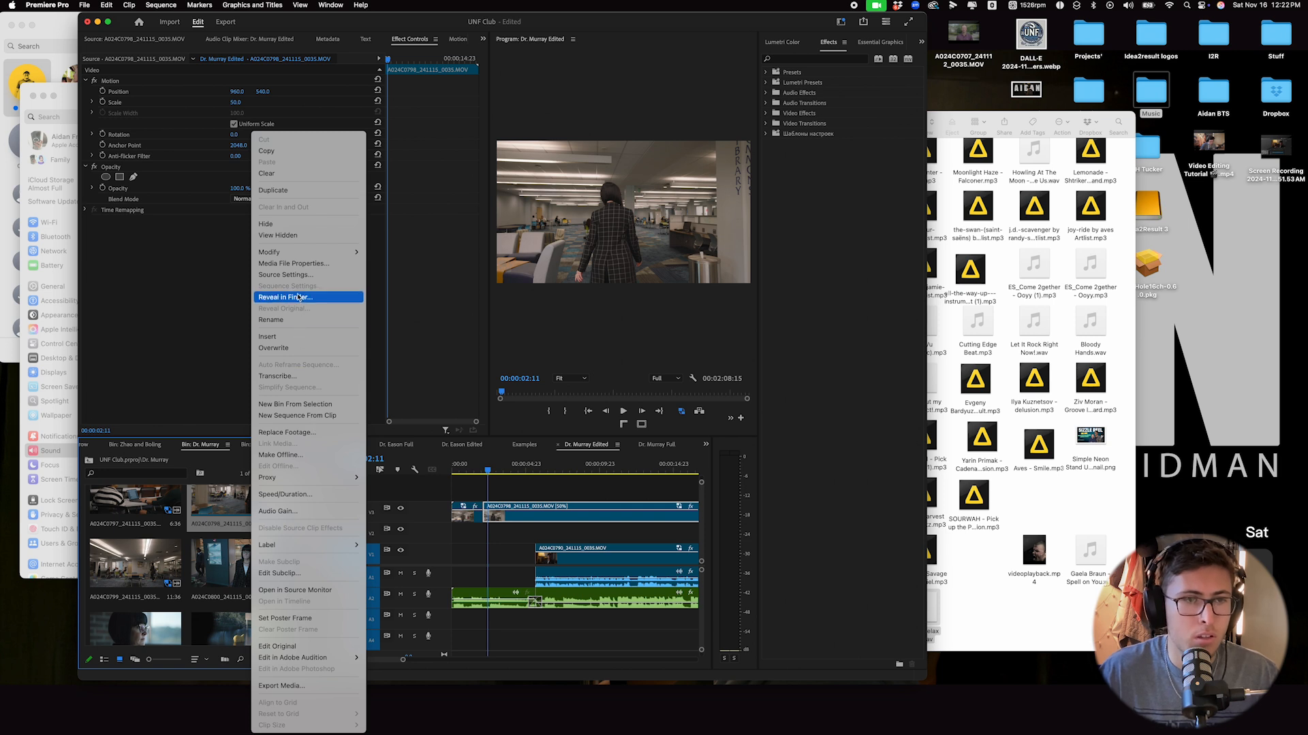
mouse_move(303, 257)
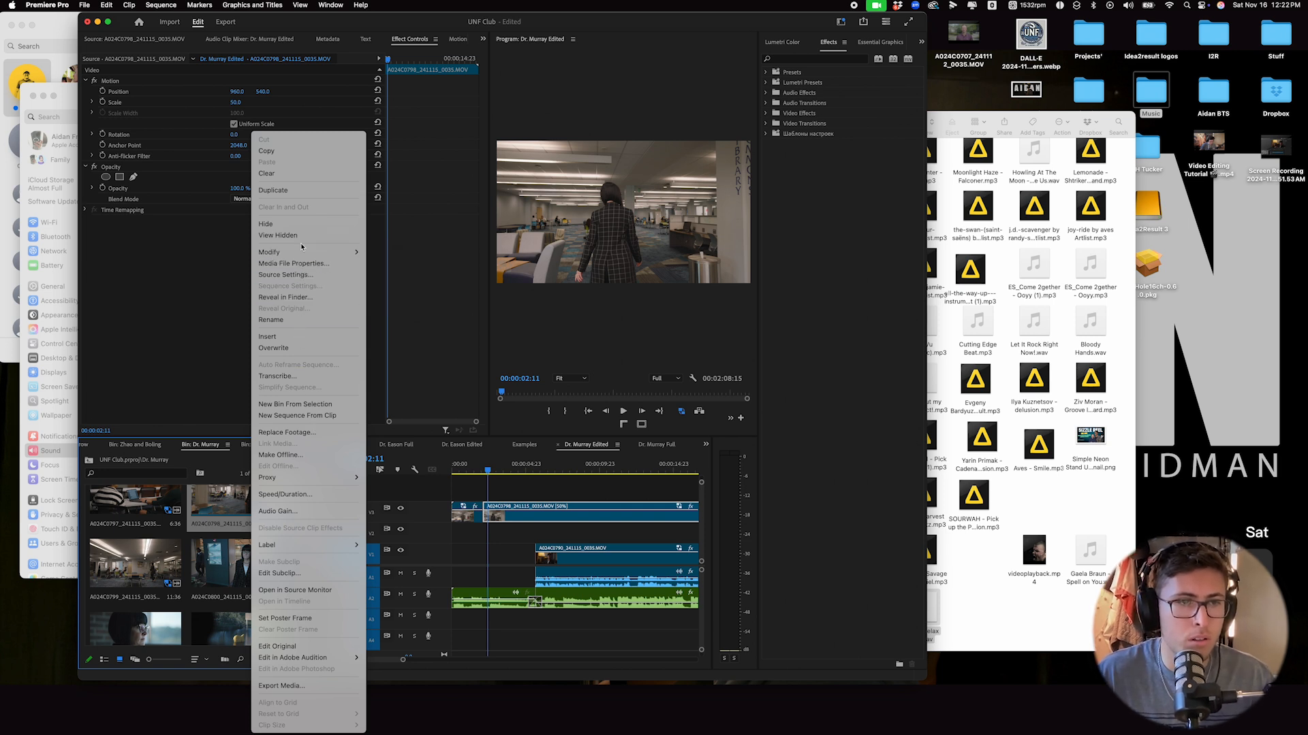
click(294, 276)
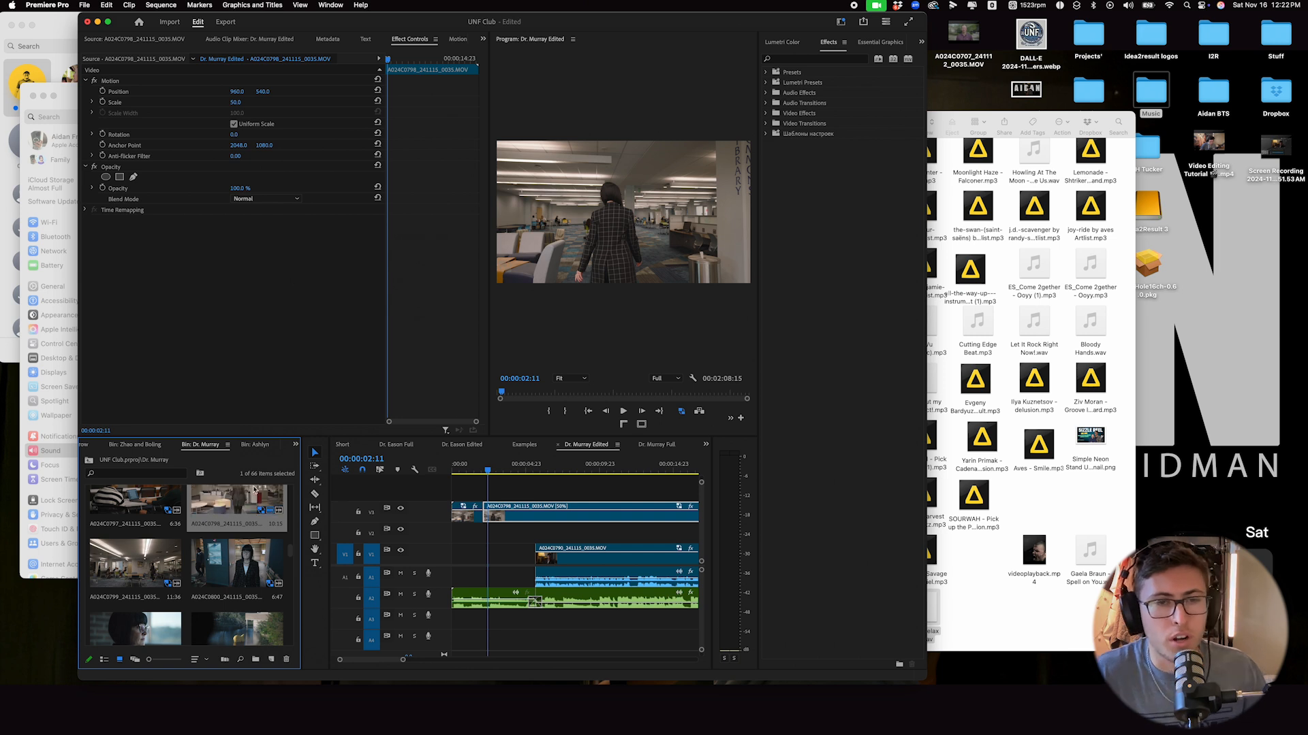
Slow the second part of the walking B-roll clip to 40% speed and play it back.
click(497, 484)
key(space)
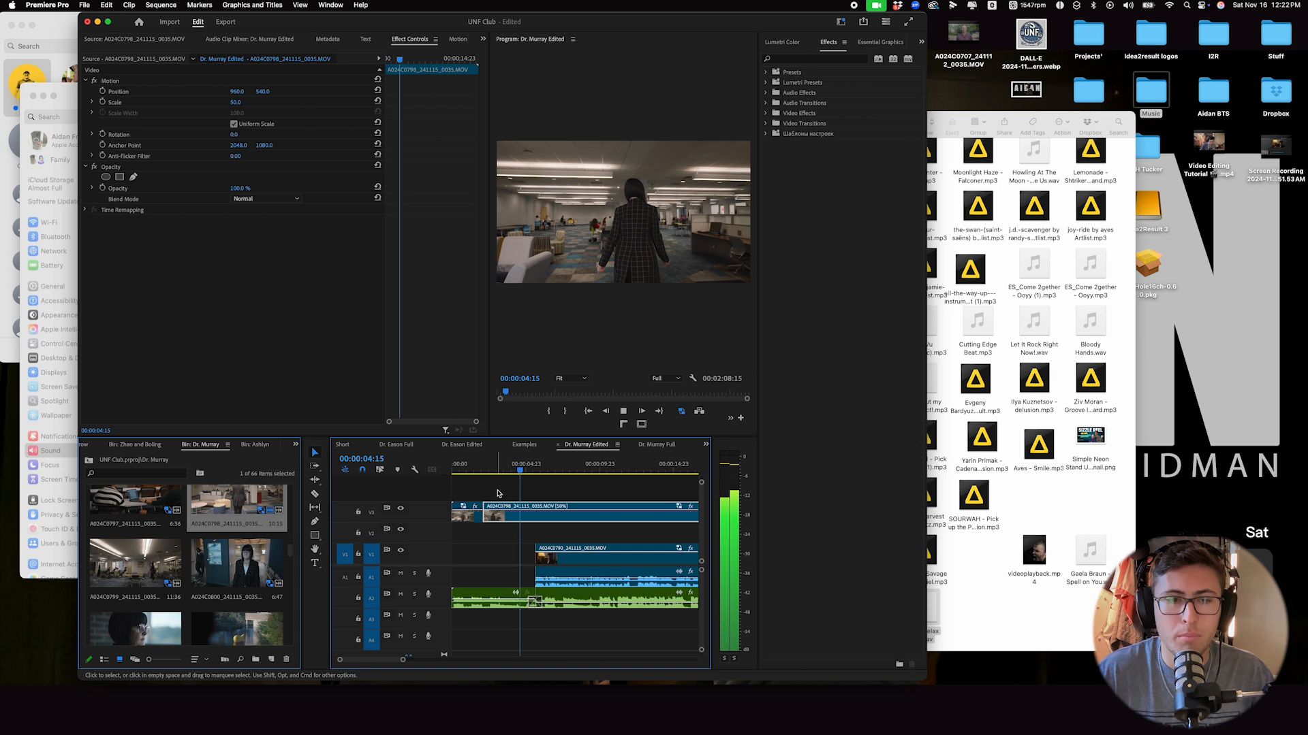
right_click(532, 519)
click(562, 535)
text(40)
key(Return)
key(space)
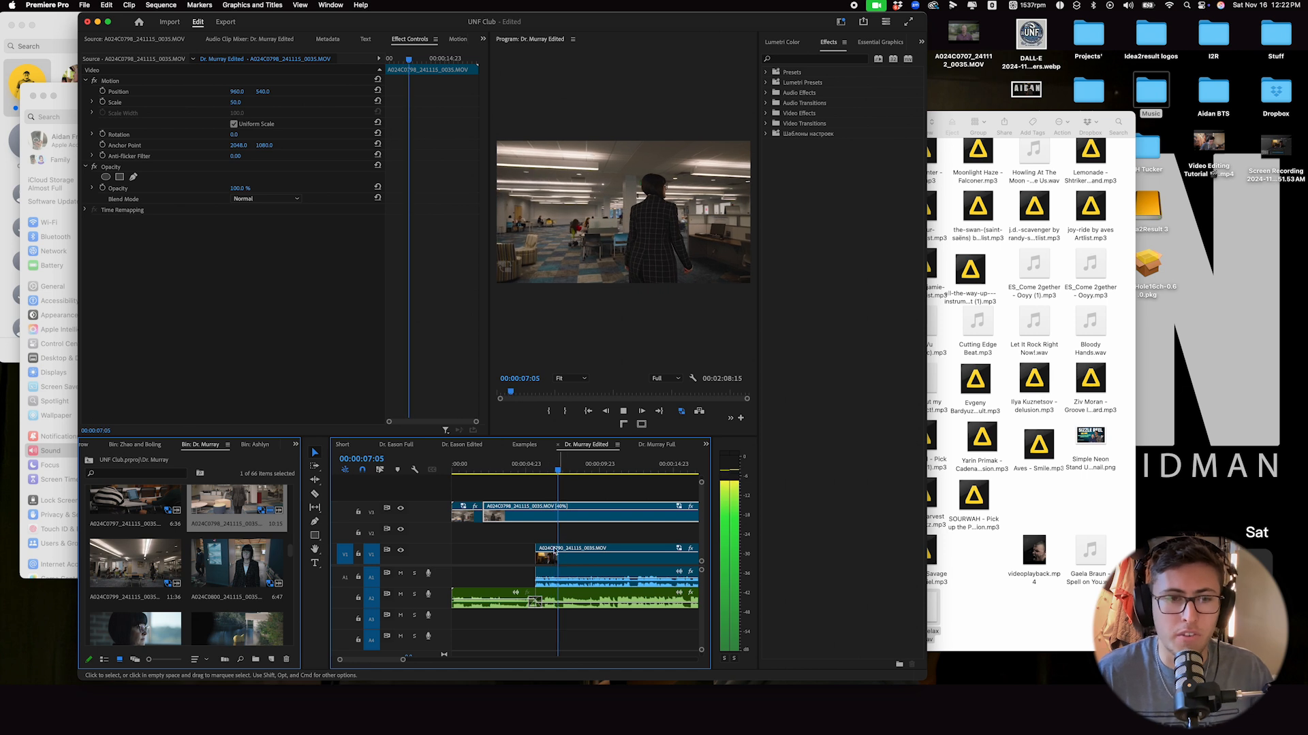
Replace the first walking part with the slowed one at the sequence start and add opening fade transitions to it and the music.
key(space)
key(Home)
key(space)
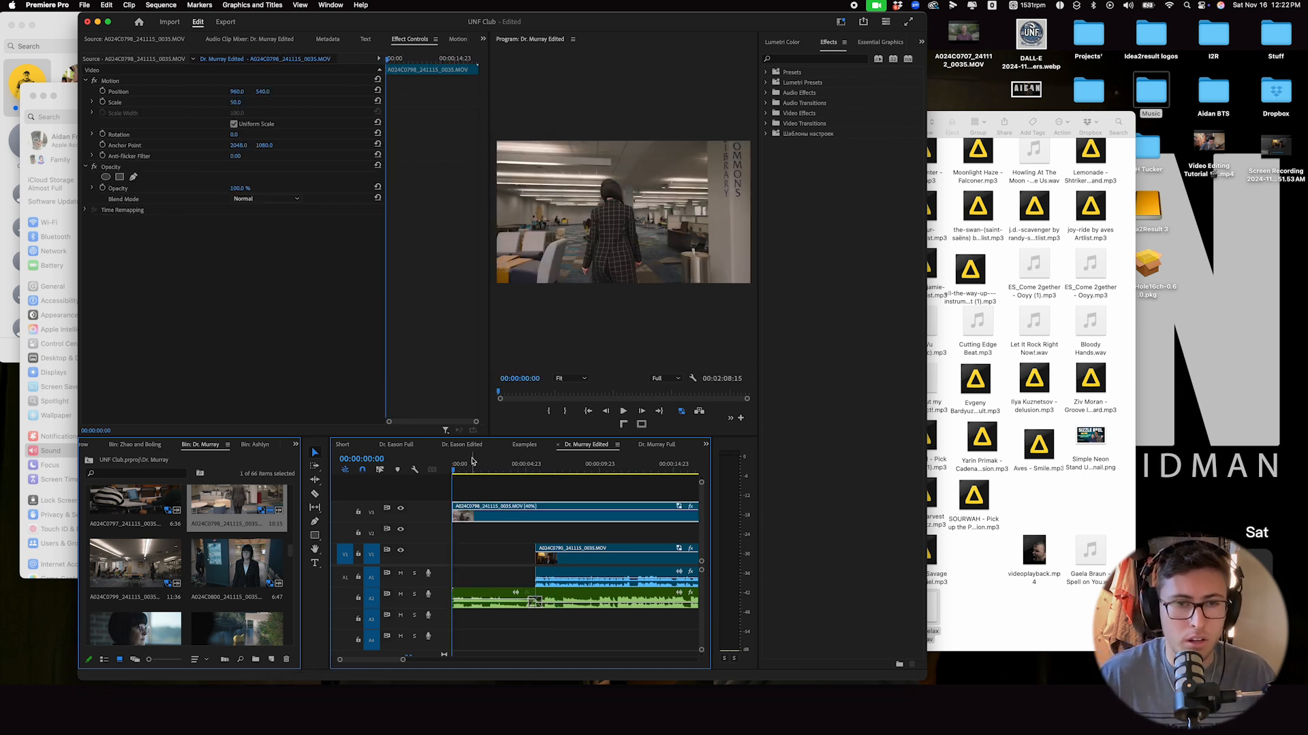
right_click(454, 518)
click(481, 588)
key(Home)
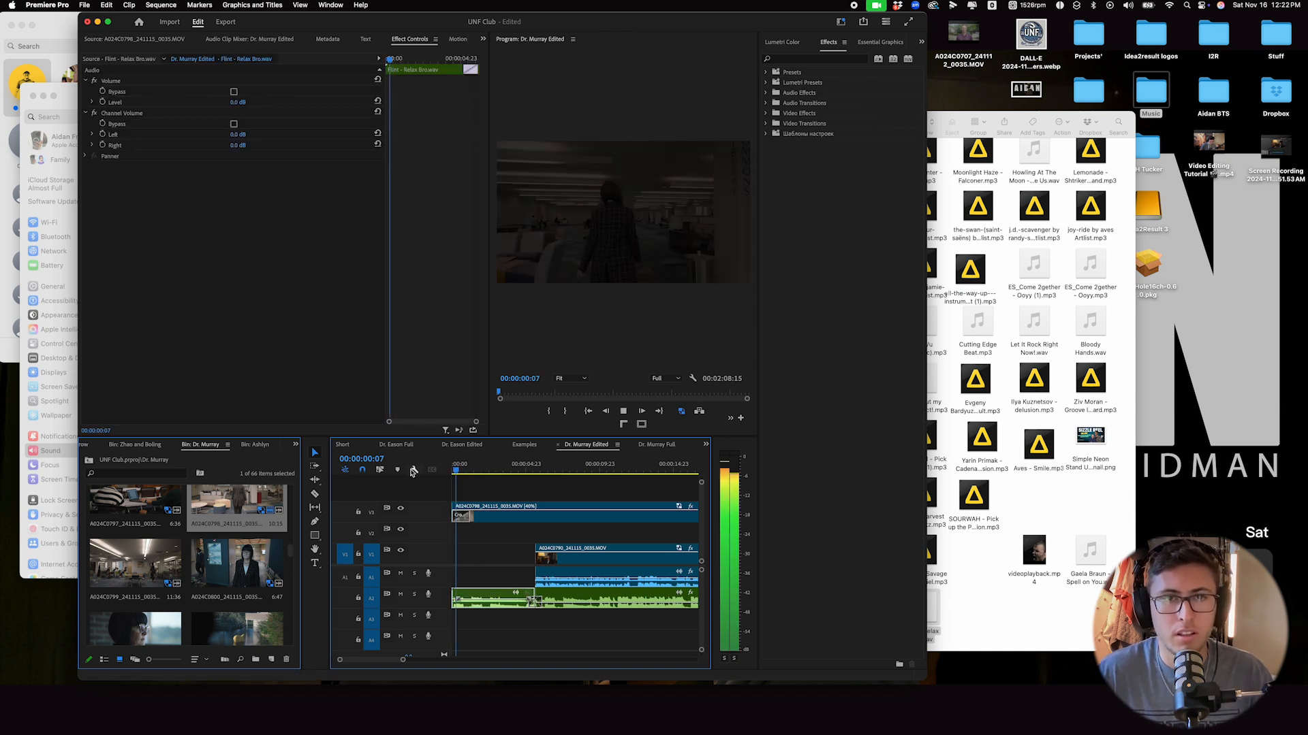
Cut the walking B-roll clip at 00:00:01:09 and delete the remainder.
key(space)
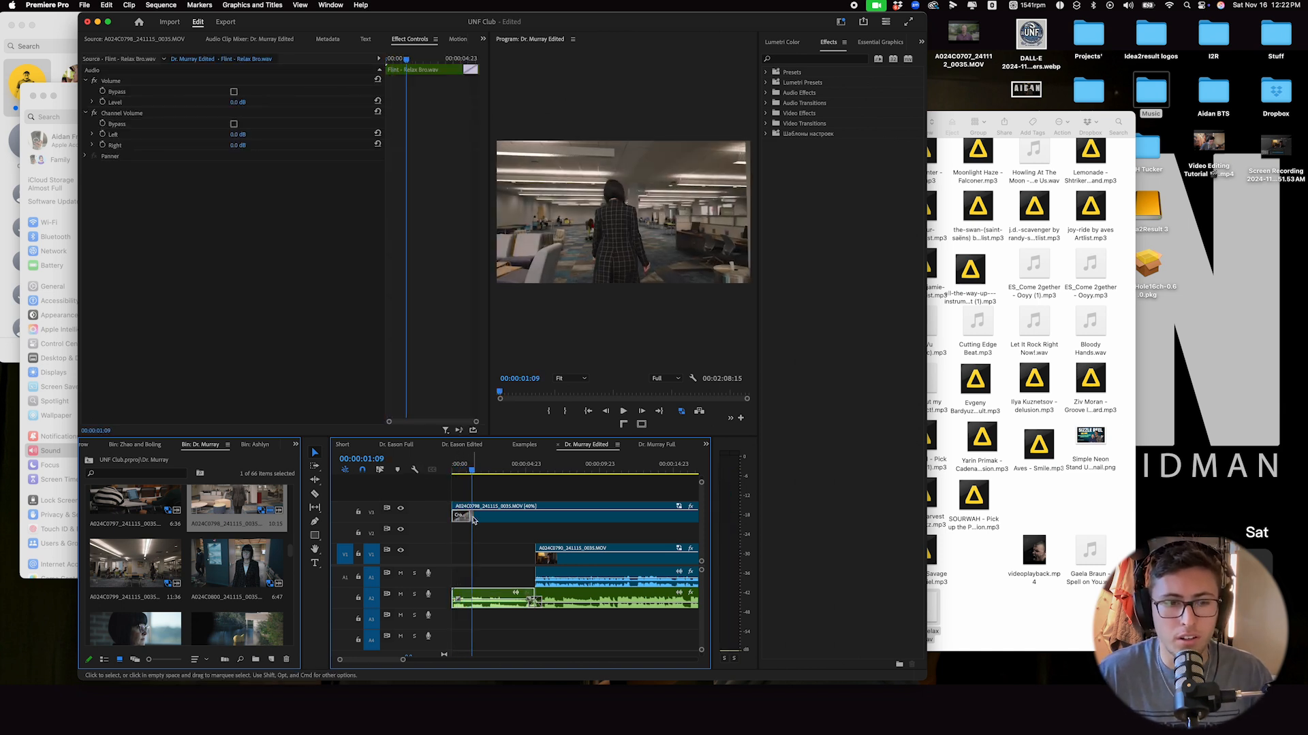
click(493, 517)
key(Delete)
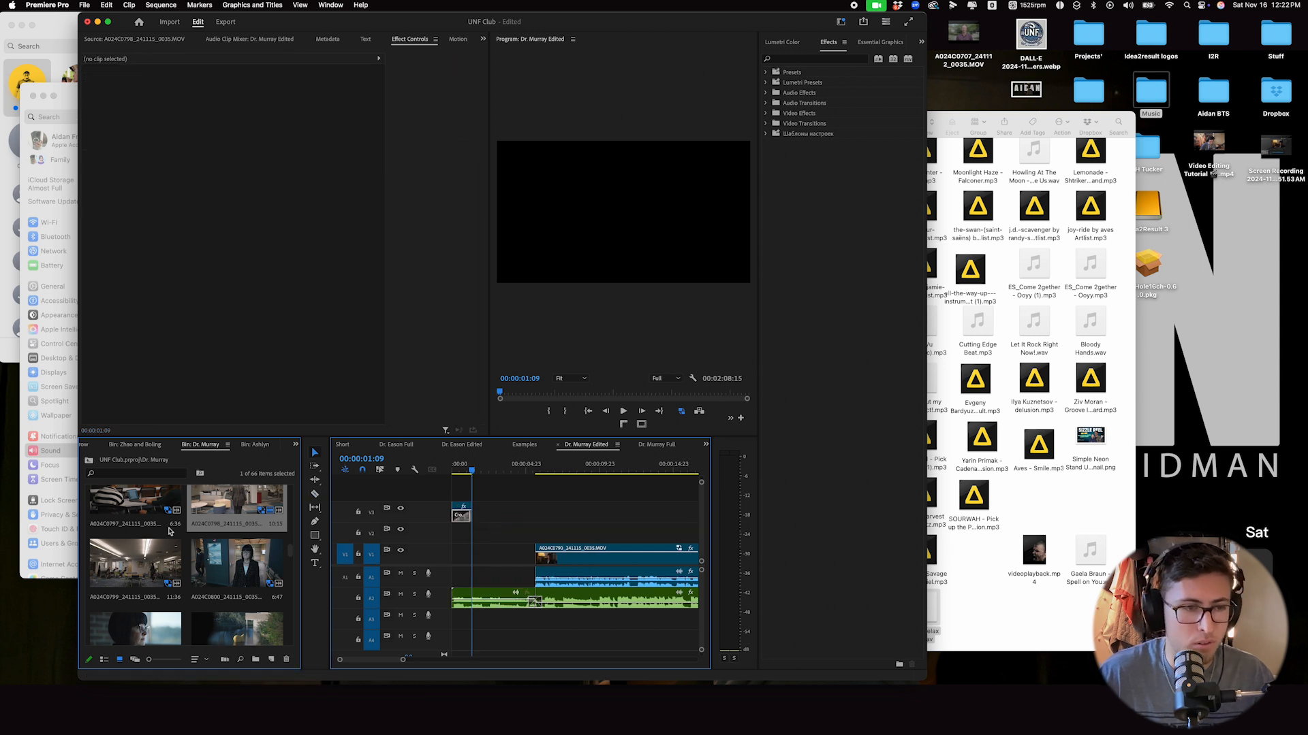
Place the B-roll clip A024C0797 of two women at a laptop directly after the walking clip on V3 and scale it to 50.
click(154, 513)
drag(154, 512, 480, 522)
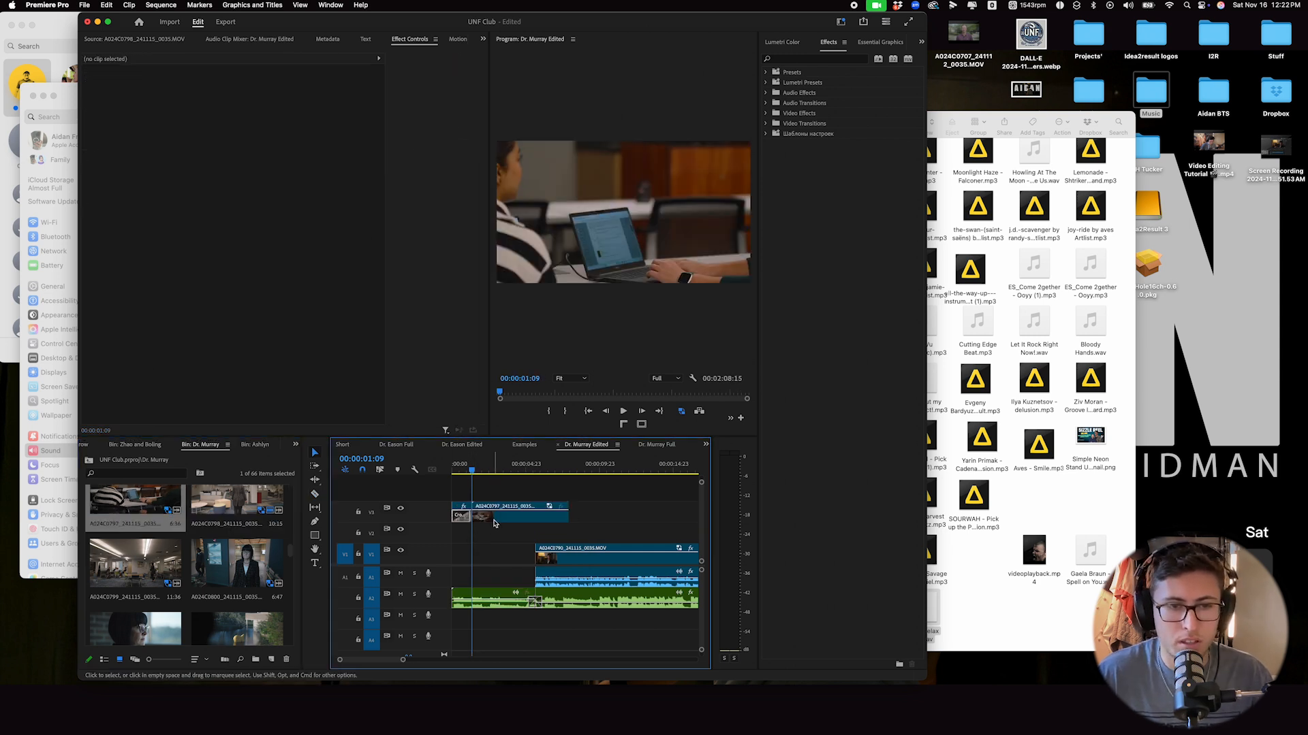
click(485, 518)
right_click(498, 522)
click(463, 487)
click(246, 102)
key(Return)
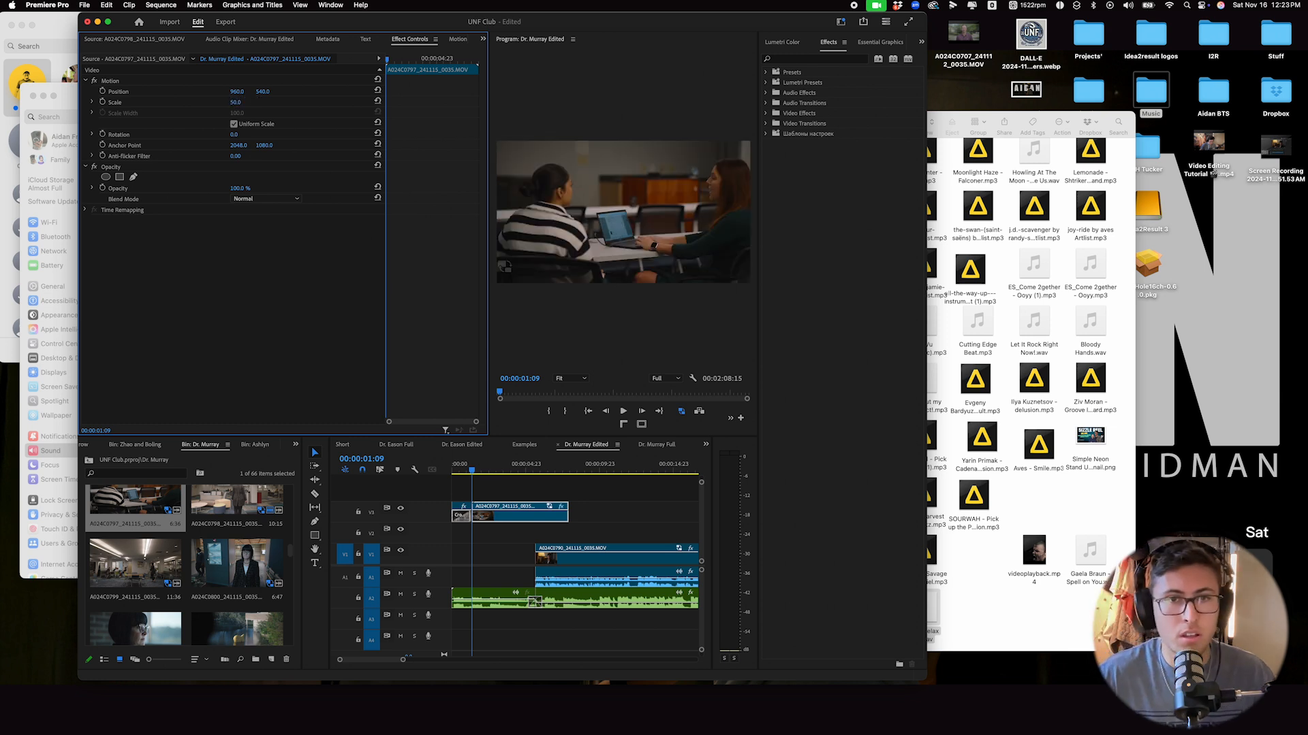
click(137, 82)
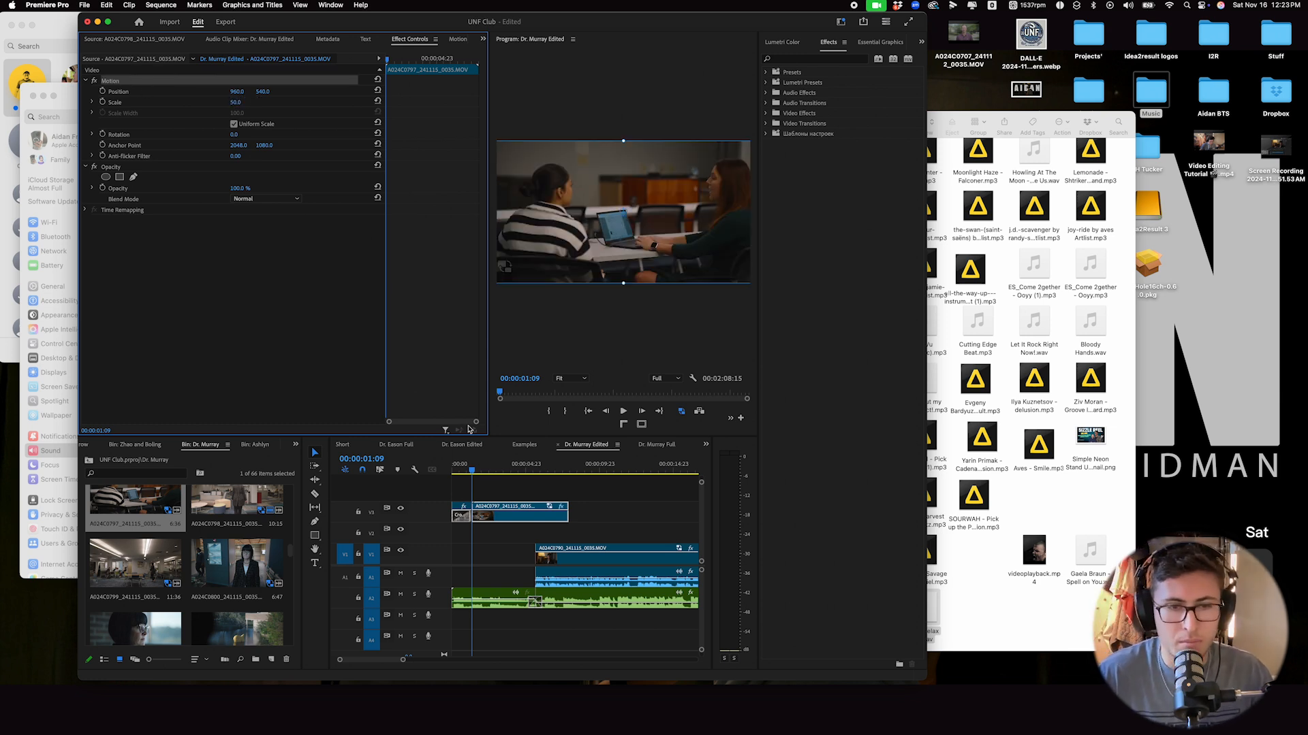
Slow the A024C0797 laptop clip to 40% speed and play it back.
right_click(514, 519)
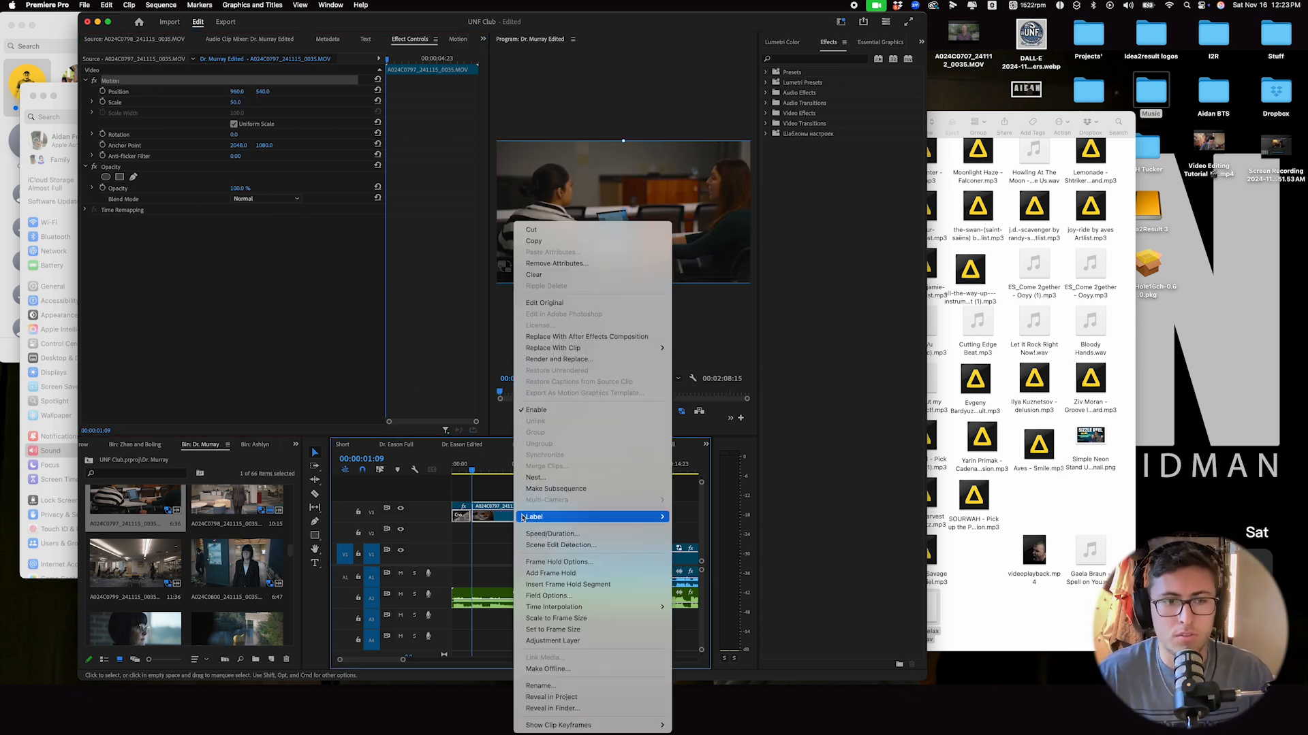
click(568, 537)
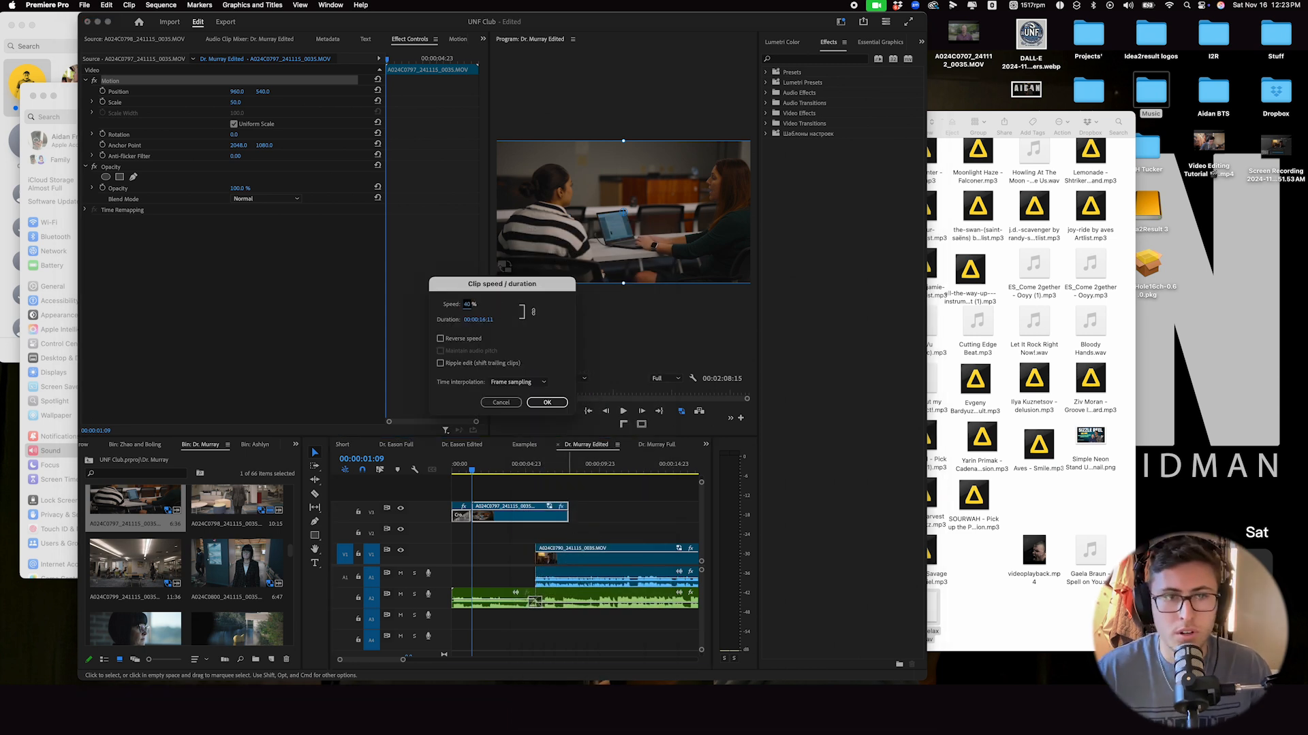
key(Return)
key(space)
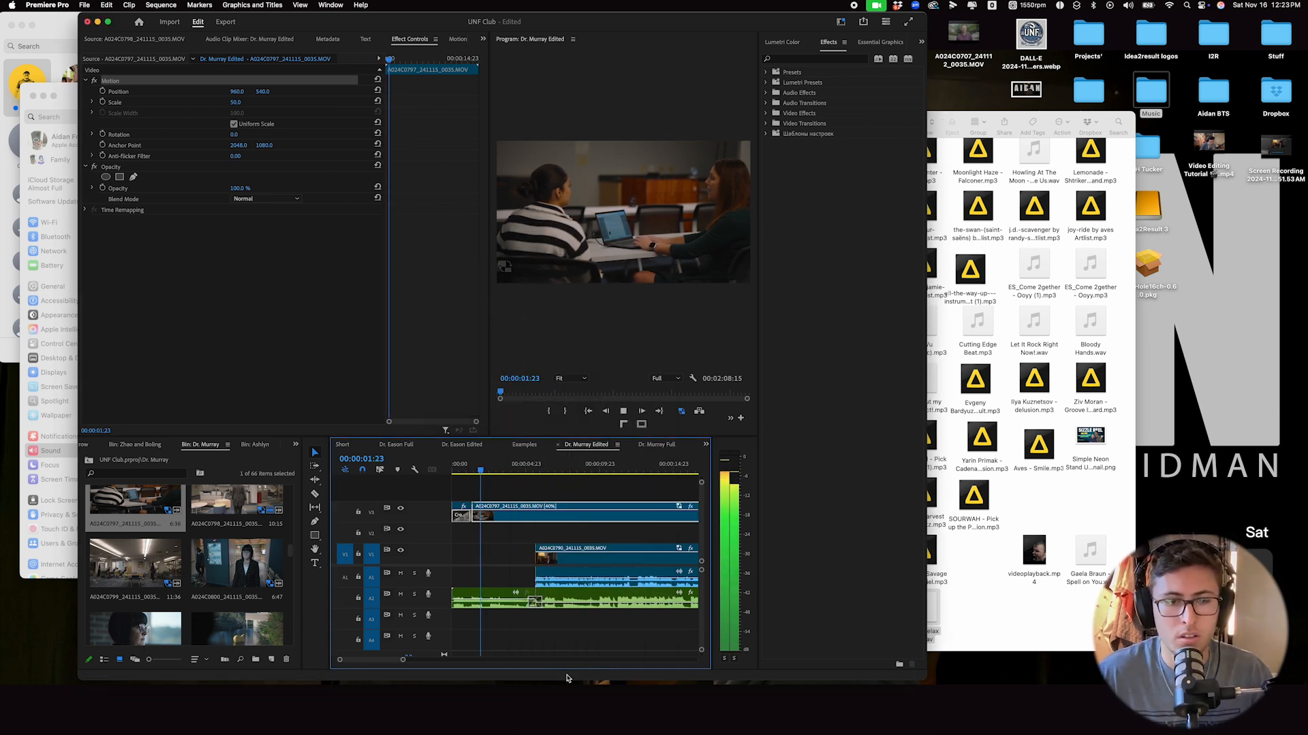
Cut off the opening part of the laptop clip and move the rest up against the walking clip.
drag(402, 660, 445, 659)
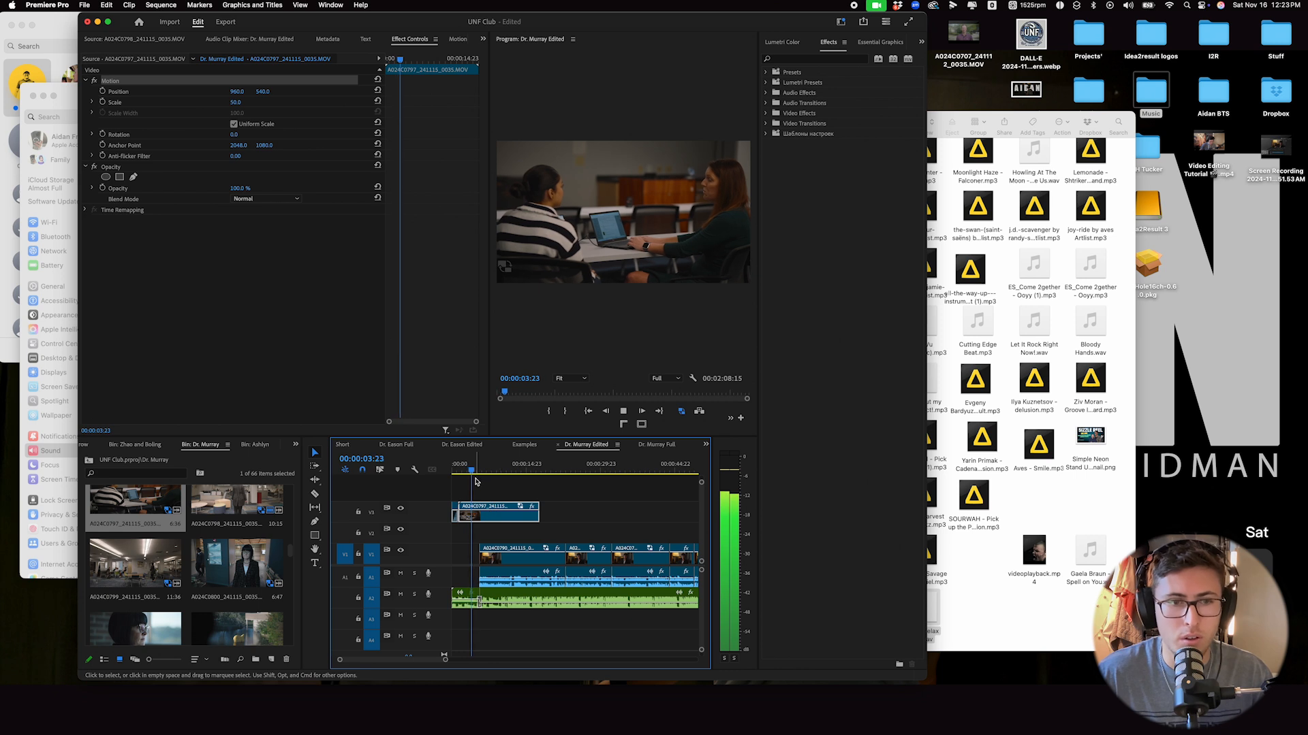
key(space)
key(c)
click(477, 514)
key(v)
key(BackSpace)
drag(482, 519, 464, 519)
Play from the sequence start, cut the laptop clip at 00:00:02:15 and delete the remainder.
drag(467, 469, 452, 472)
key(space)
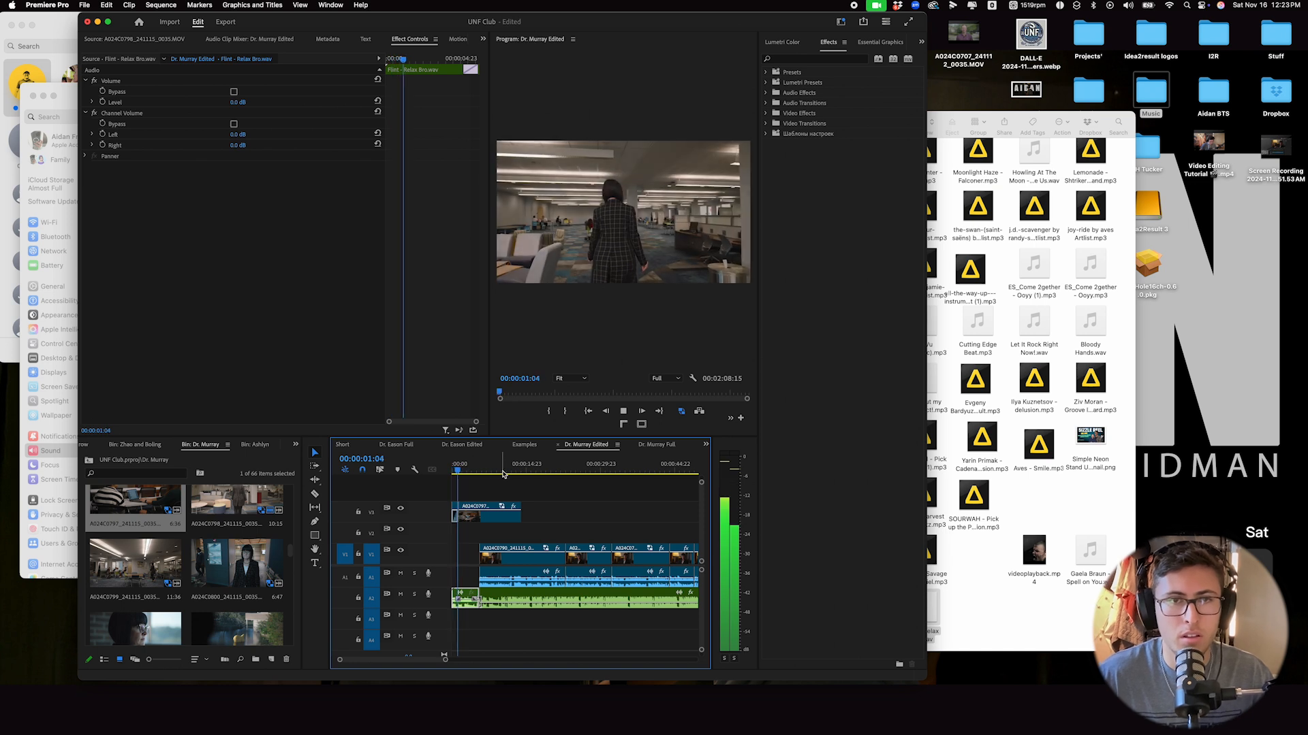
key(space)
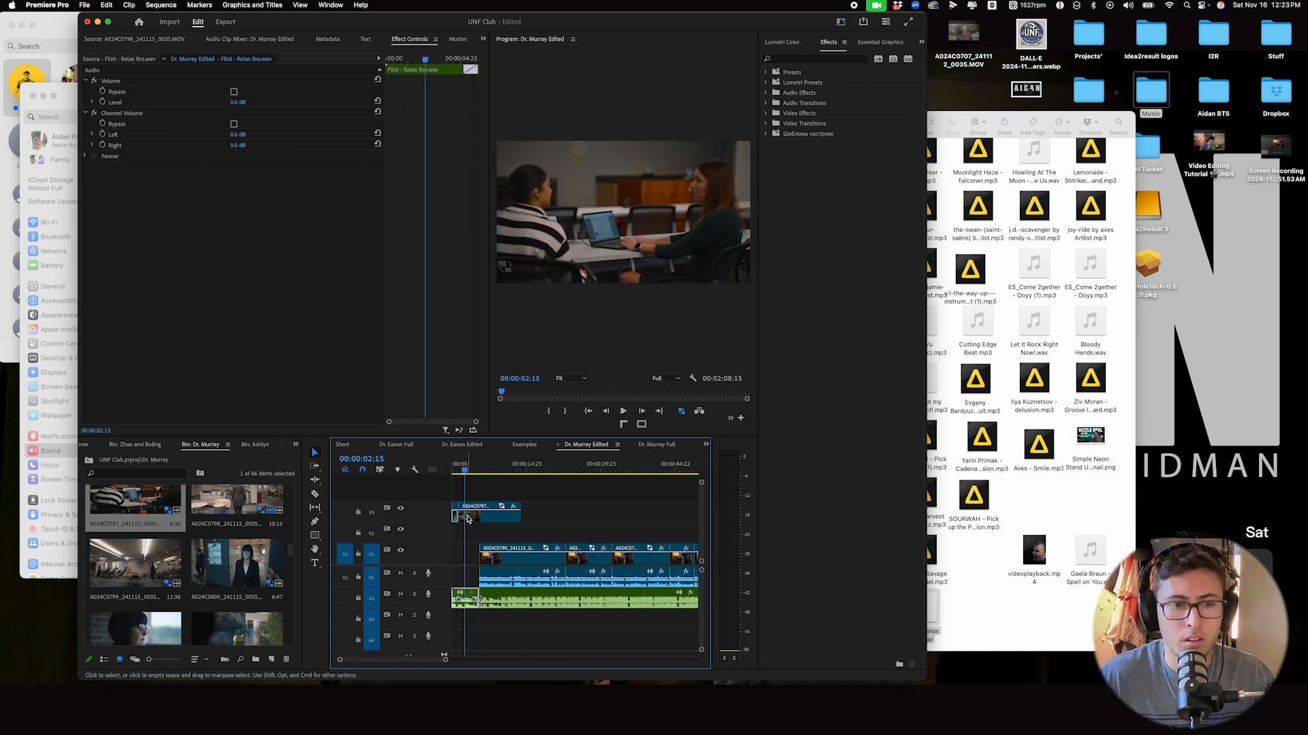
click(467, 519)
key(v)
click(477, 517)
key(Delete)
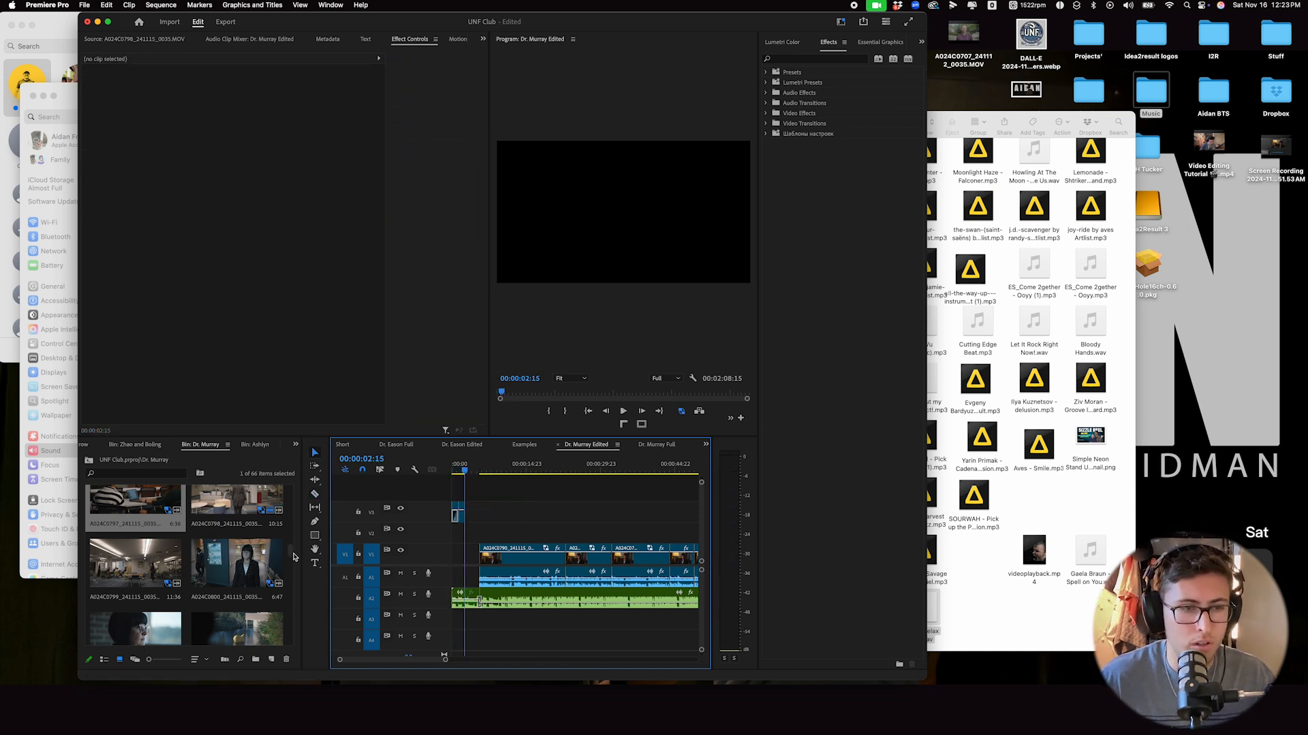
Find the B-roll clip A024C0809 of the dean behind the lamp, preview it and place it after the laptop clip on V3.
scroll(293, 557, down, 3)
scroll(292, 567, down, 3)
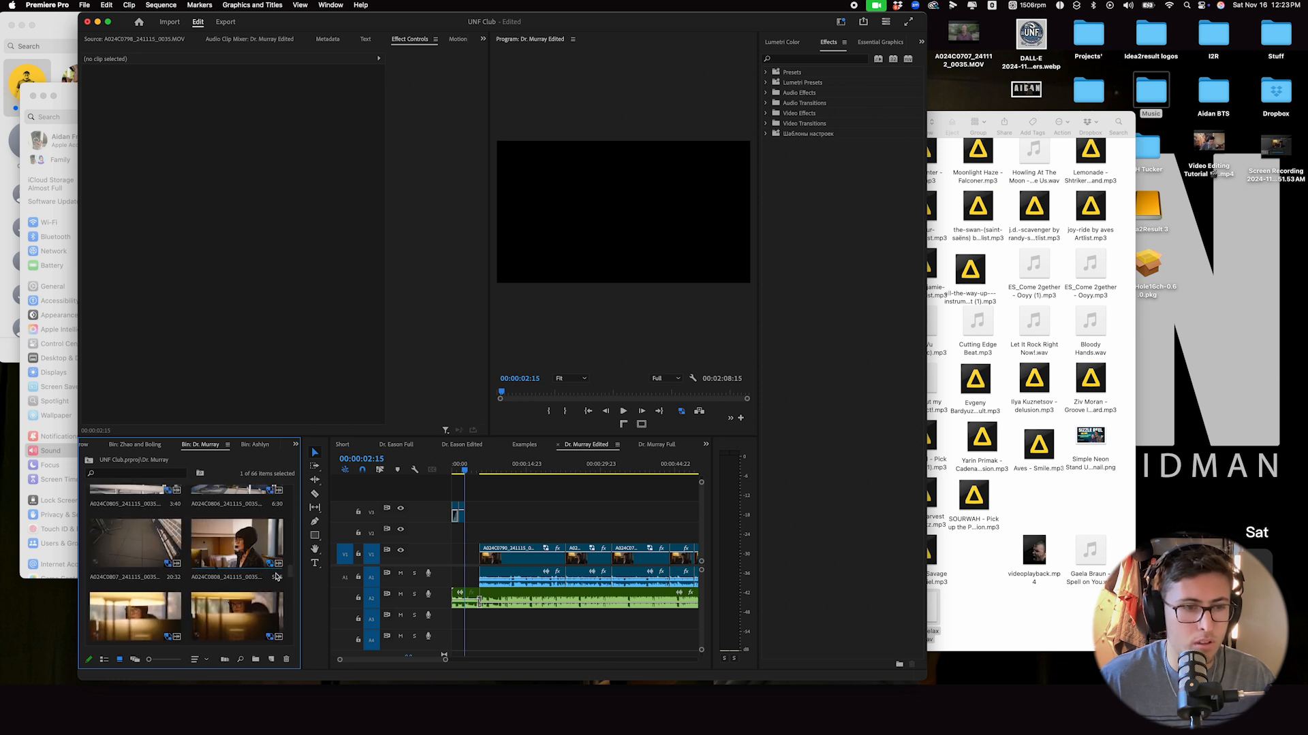
double_click(244, 617)
double_click(153, 618)
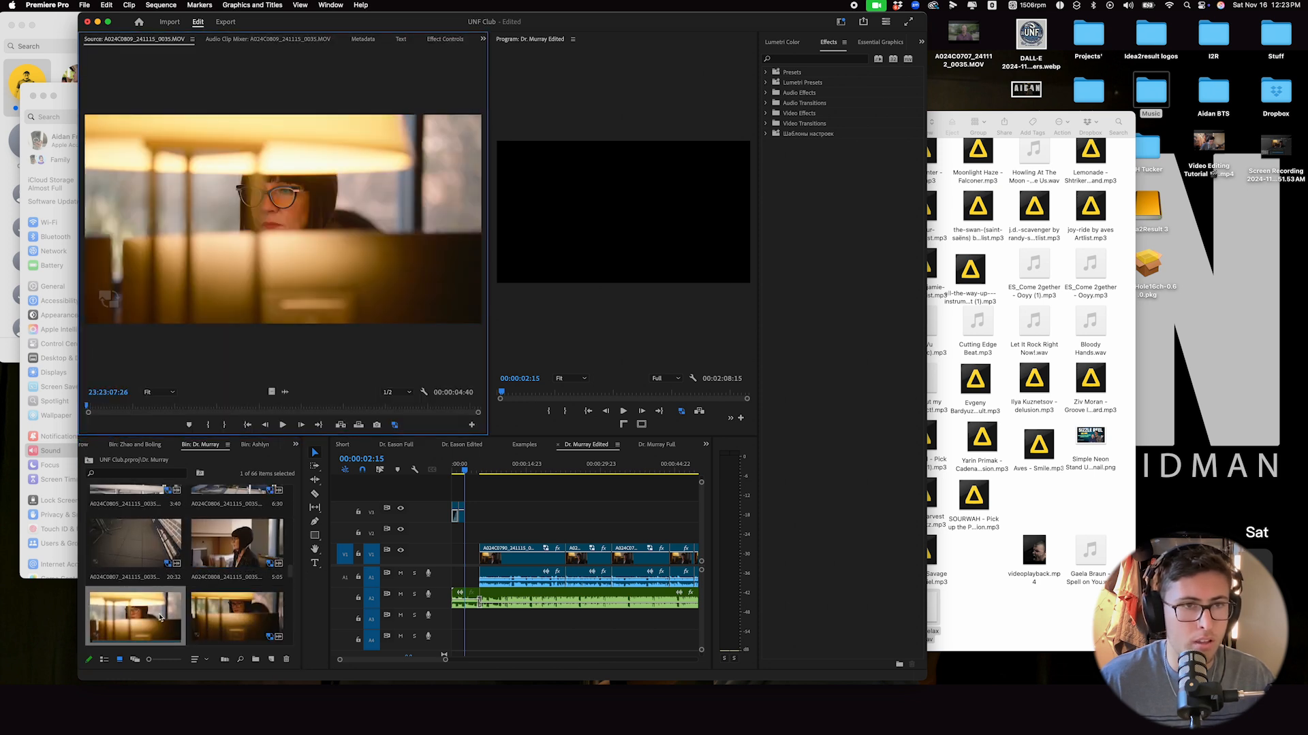
drag(152, 617, 477, 520)
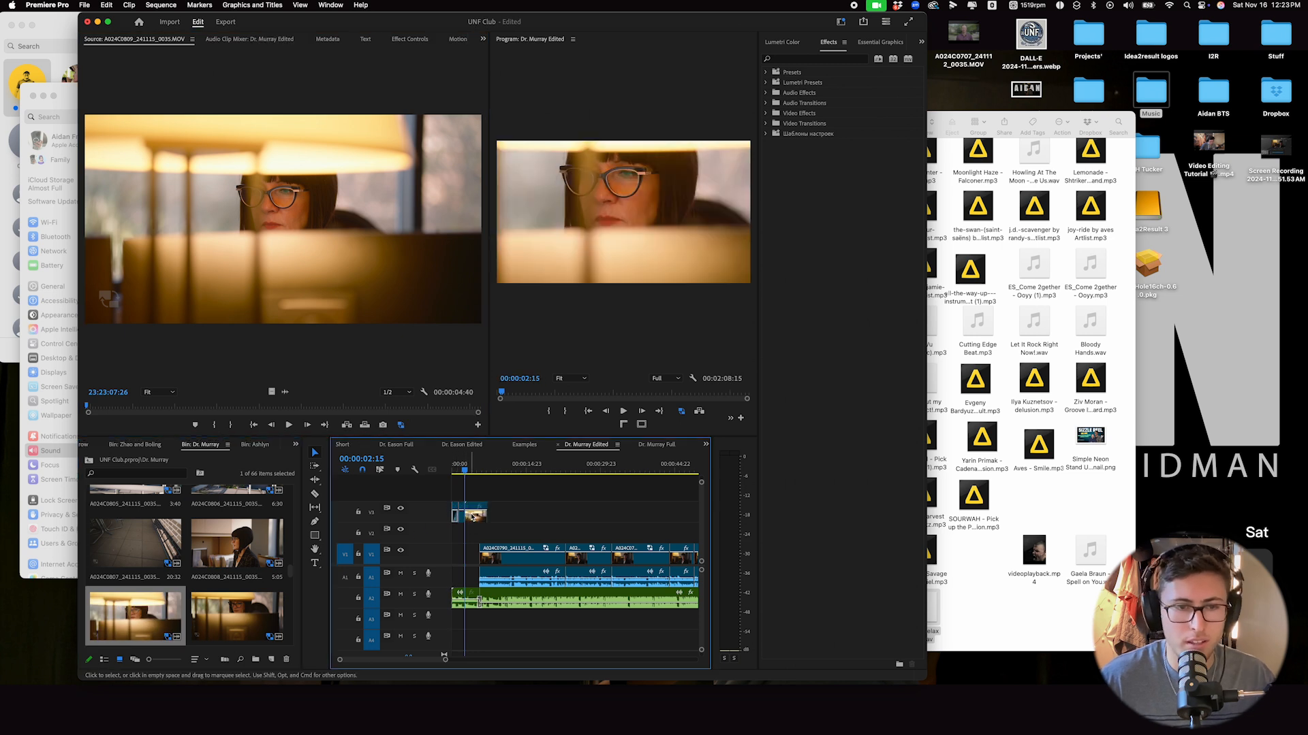
Slow the lamp clip to about two and a half times its length and play it back.
right_click(477, 520)
click(515, 534)
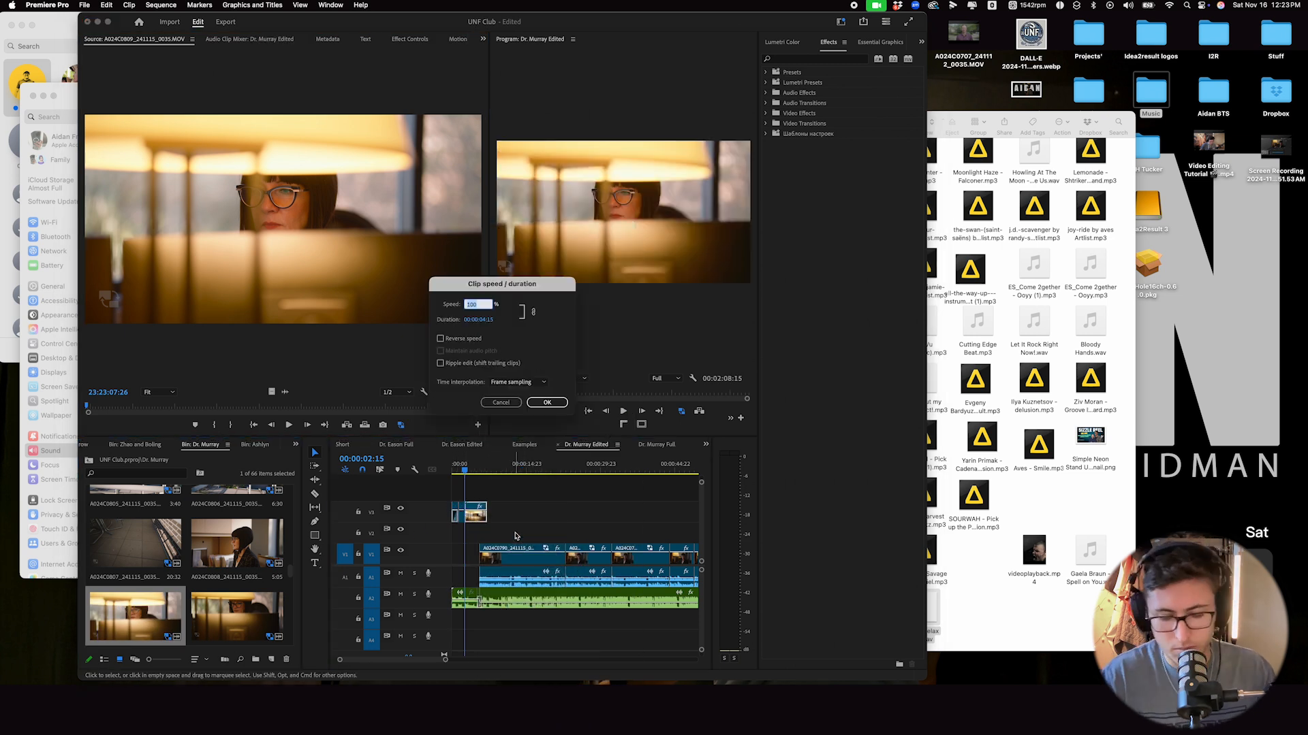
key(Return)
key(space)
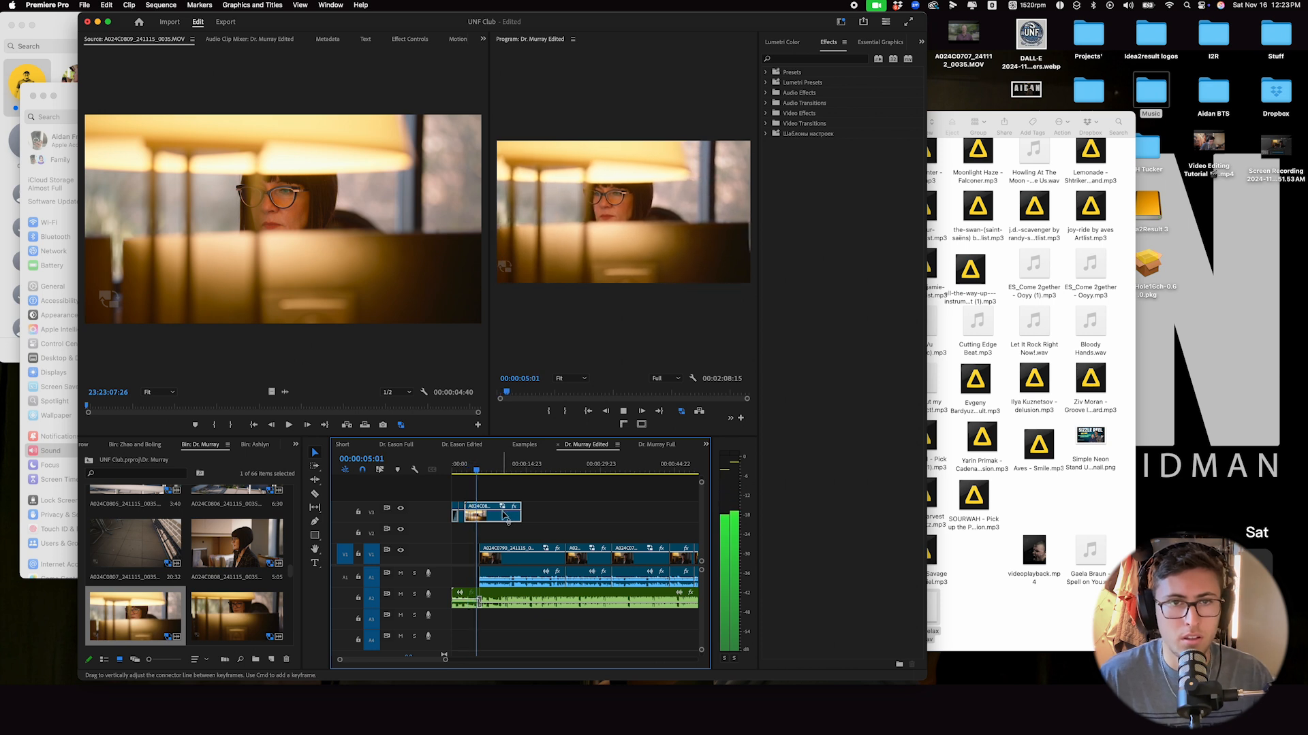
Cut off the opening part of the lamp clip, close the gap to the laptop clip and replay the section.
key(space)
key(c)
drag(494, 519, 477, 519)
key(space)
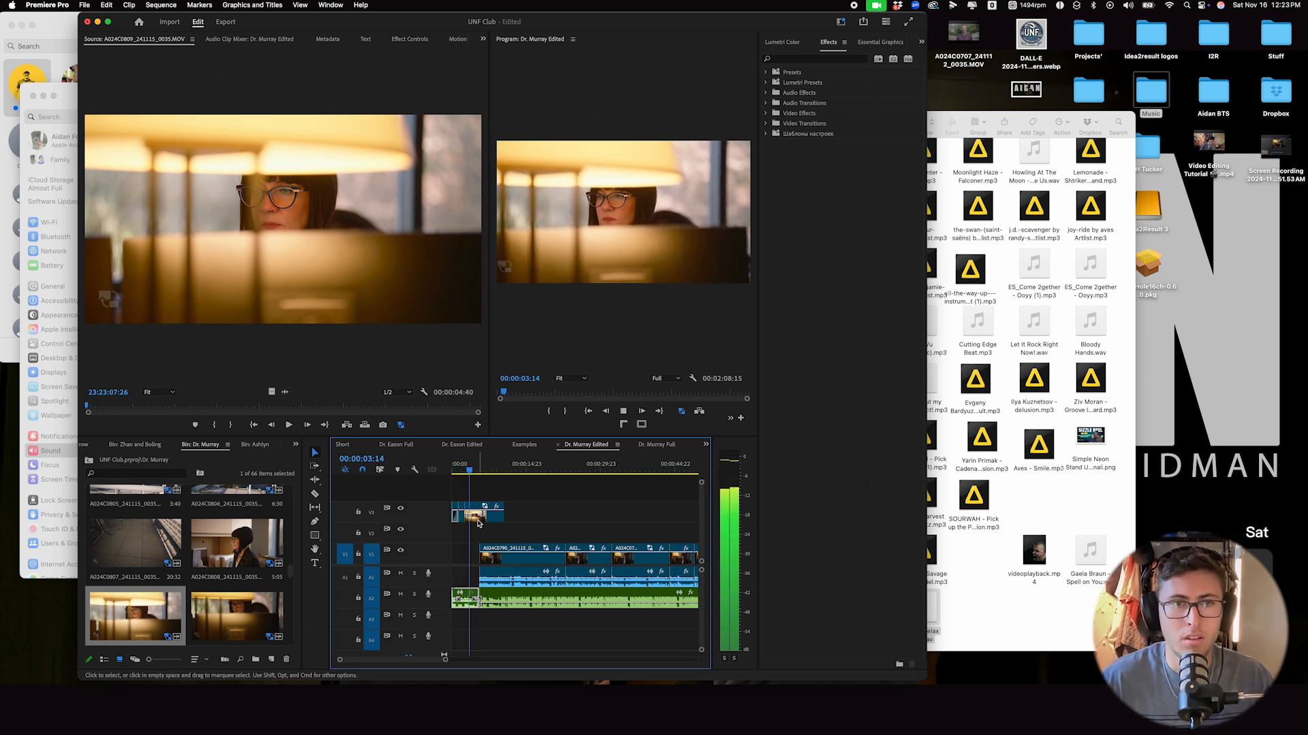
Cut the lamp clip where the interview begins, delete the remainder and play the transition into the interview.
key(space)
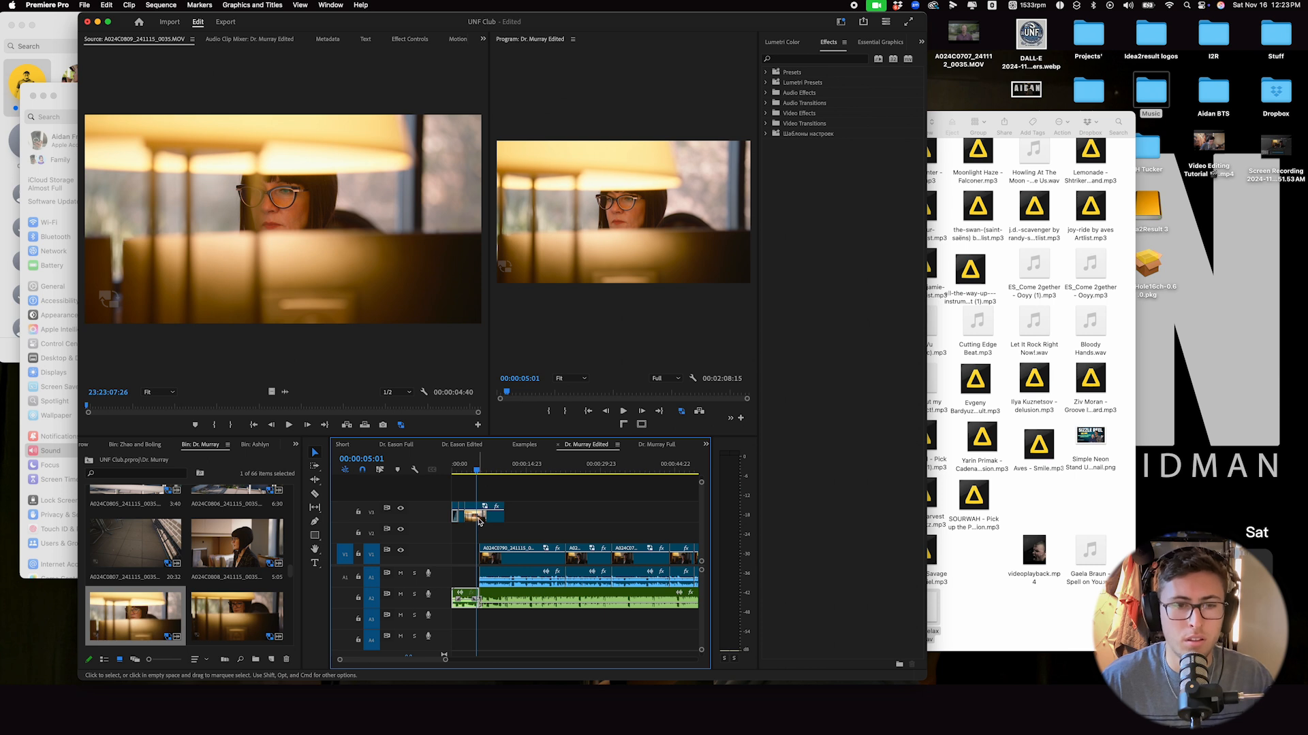
key(v)
click(490, 517)
key(BackSpace)
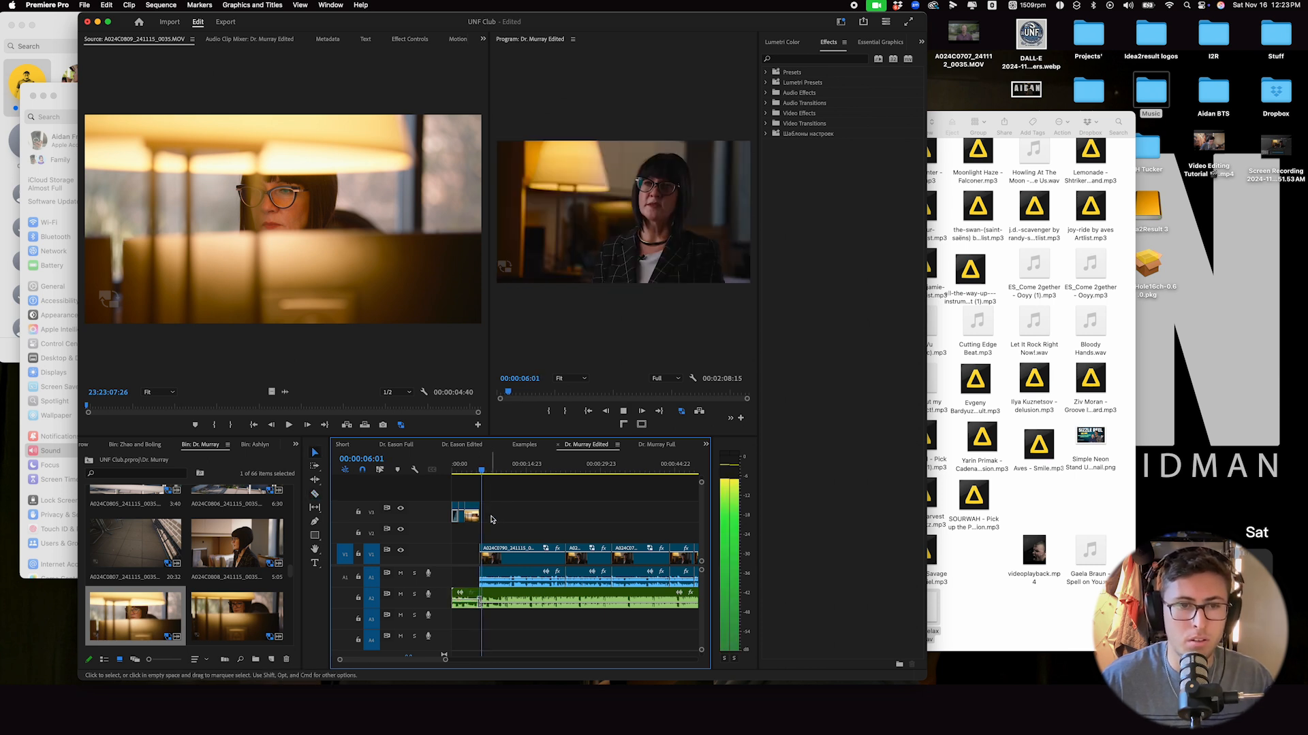
key(space)
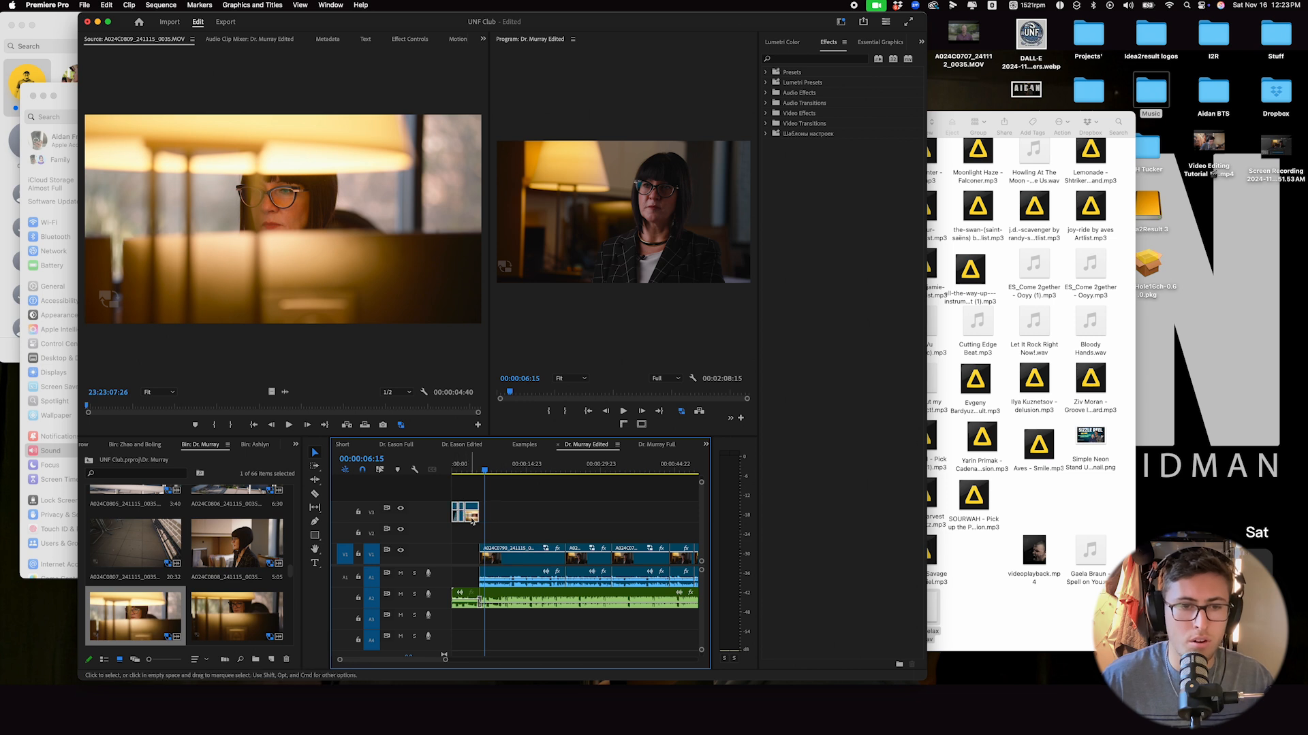
Move the three opening B-roll clips from V3 down to V2 and play the intro from the start.
drag(471, 521, 472, 541)
key(Home)
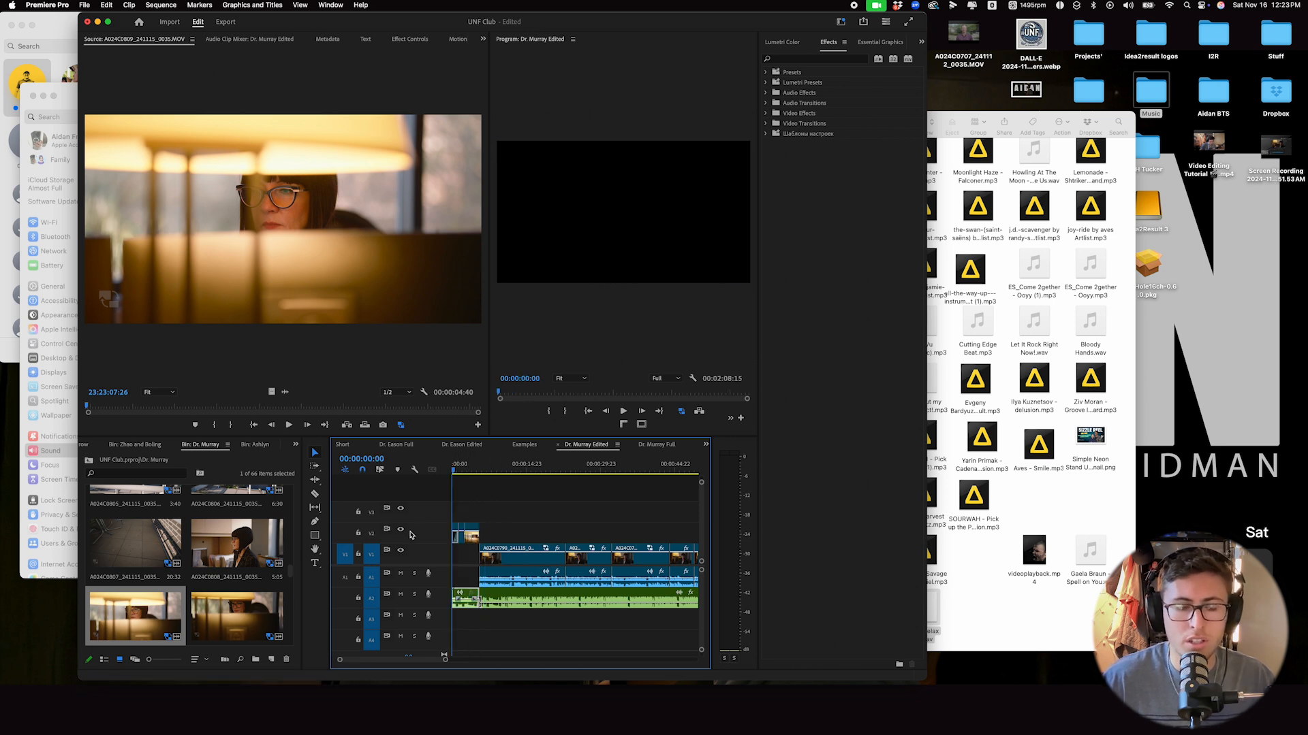
drag(444, 660, 414, 659)
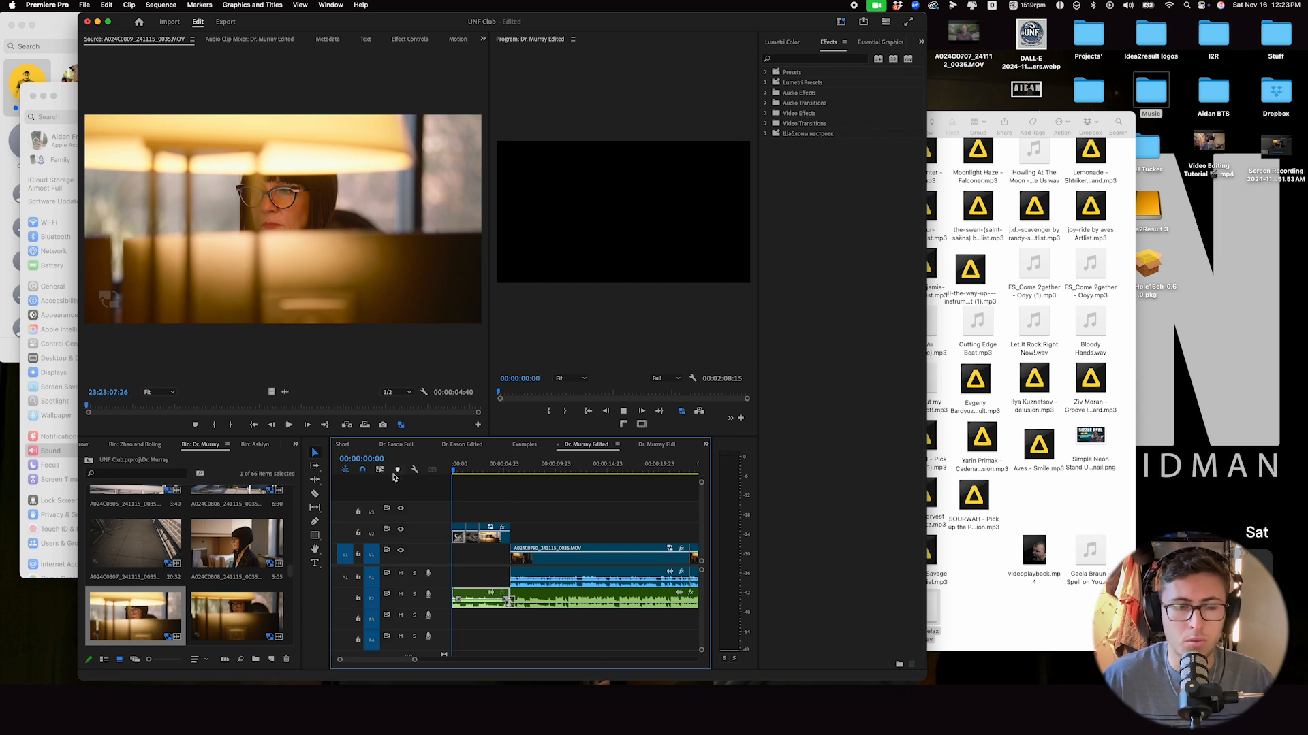
key(space)
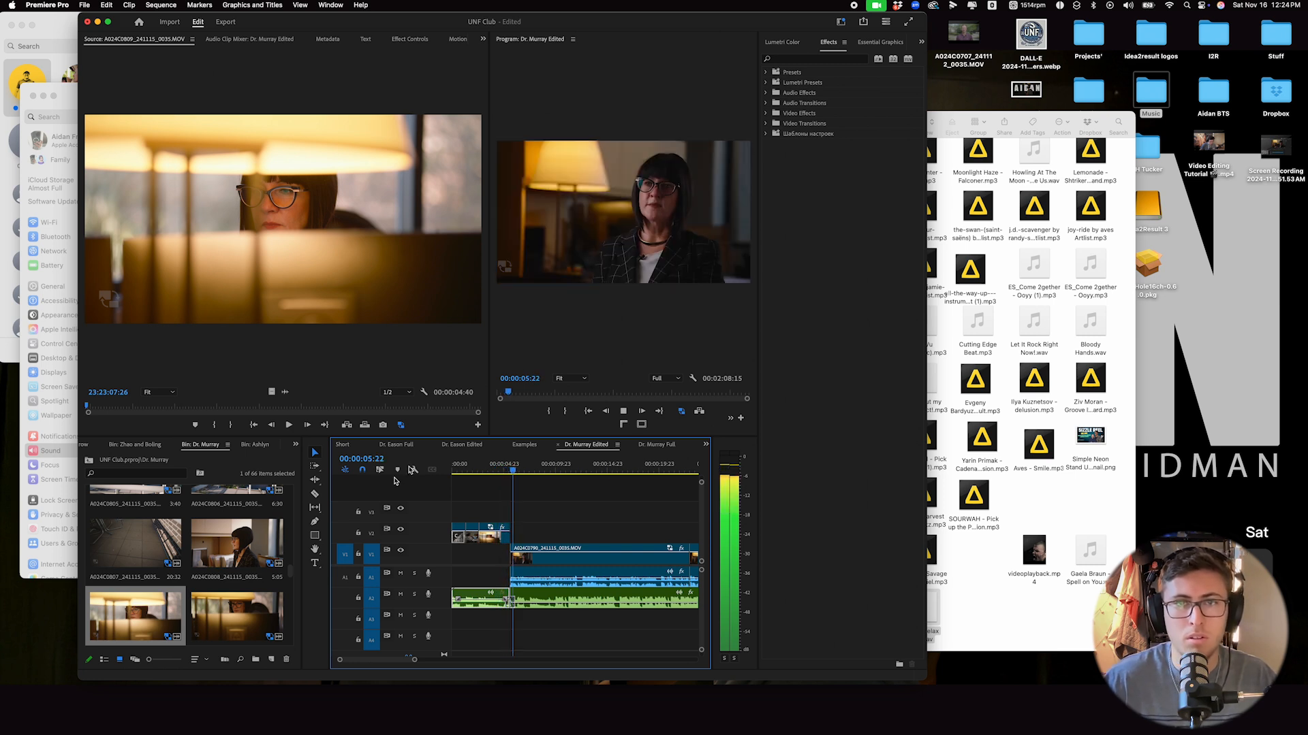
key(space)
Add the TransFlare_087 template above the cut between the lamp clip and the interview, and shorten the flare with the Rate Stretch tool.
click(869, 44)
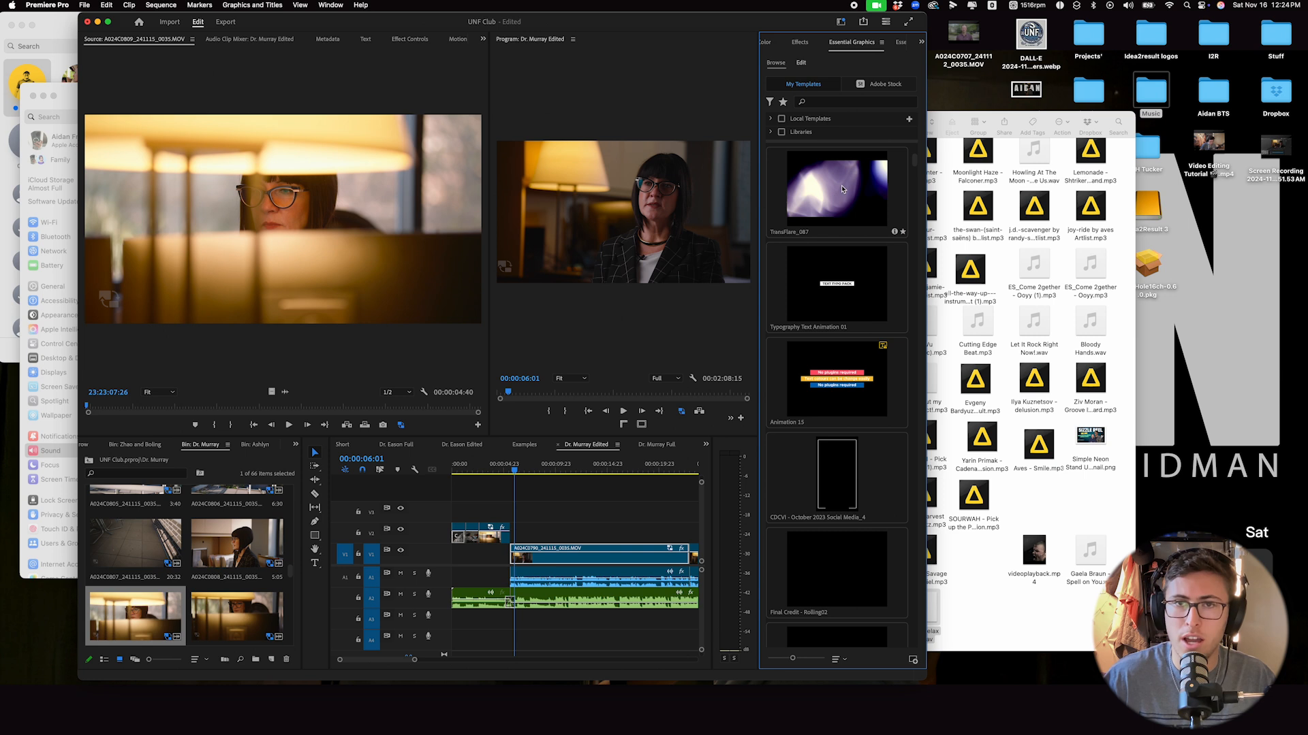
drag(849, 191, 522, 524)
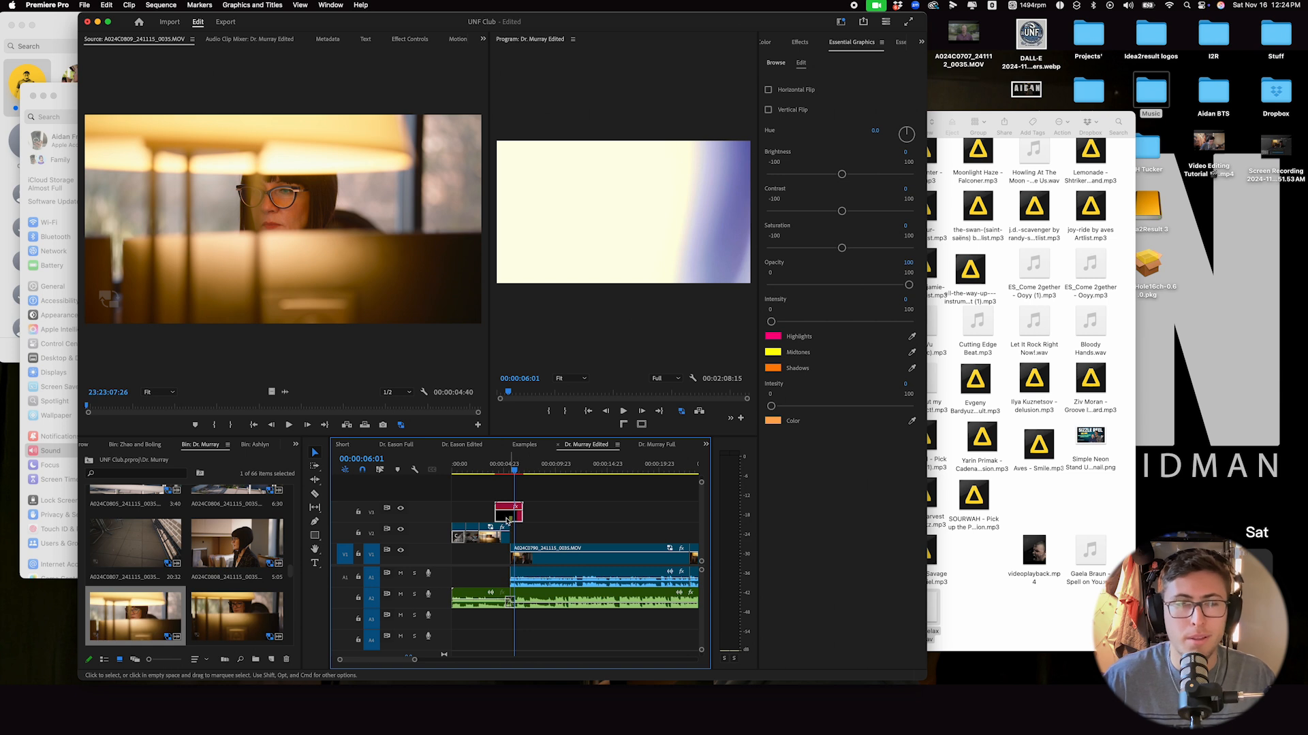
click(315, 481)
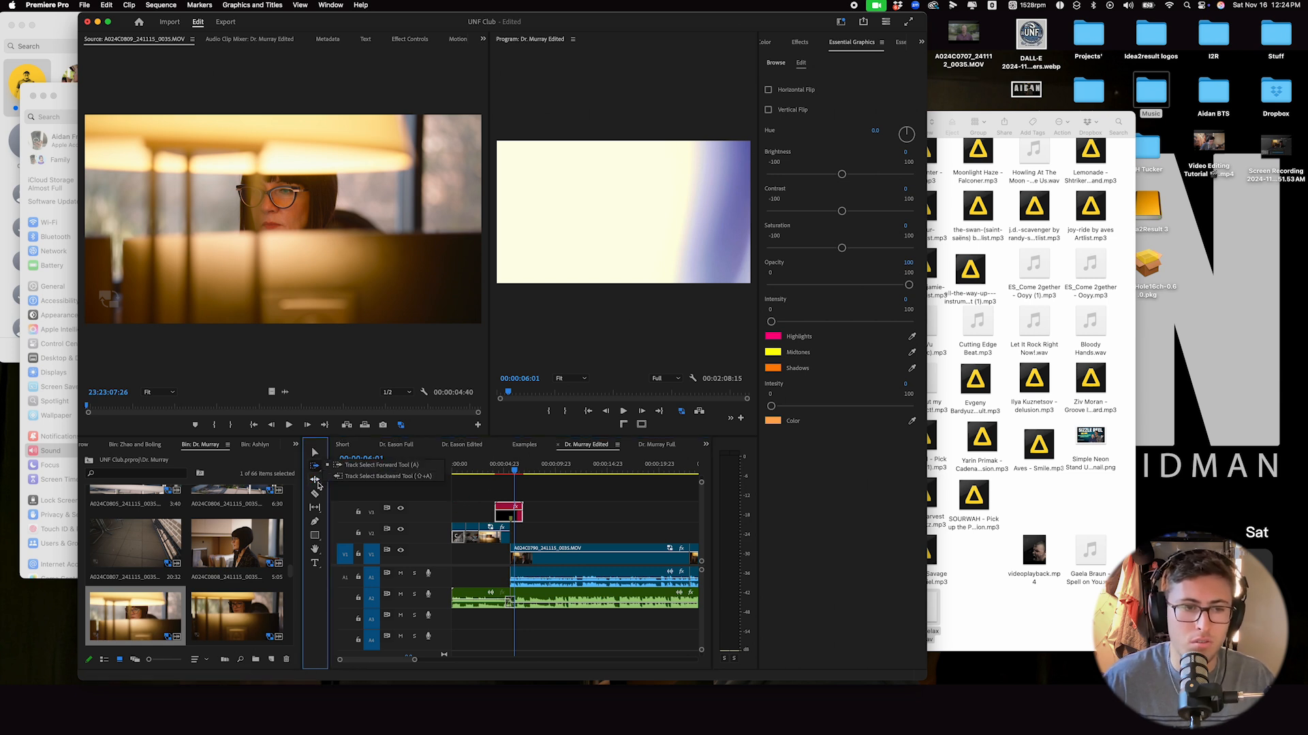
click(317, 478)
click(366, 512)
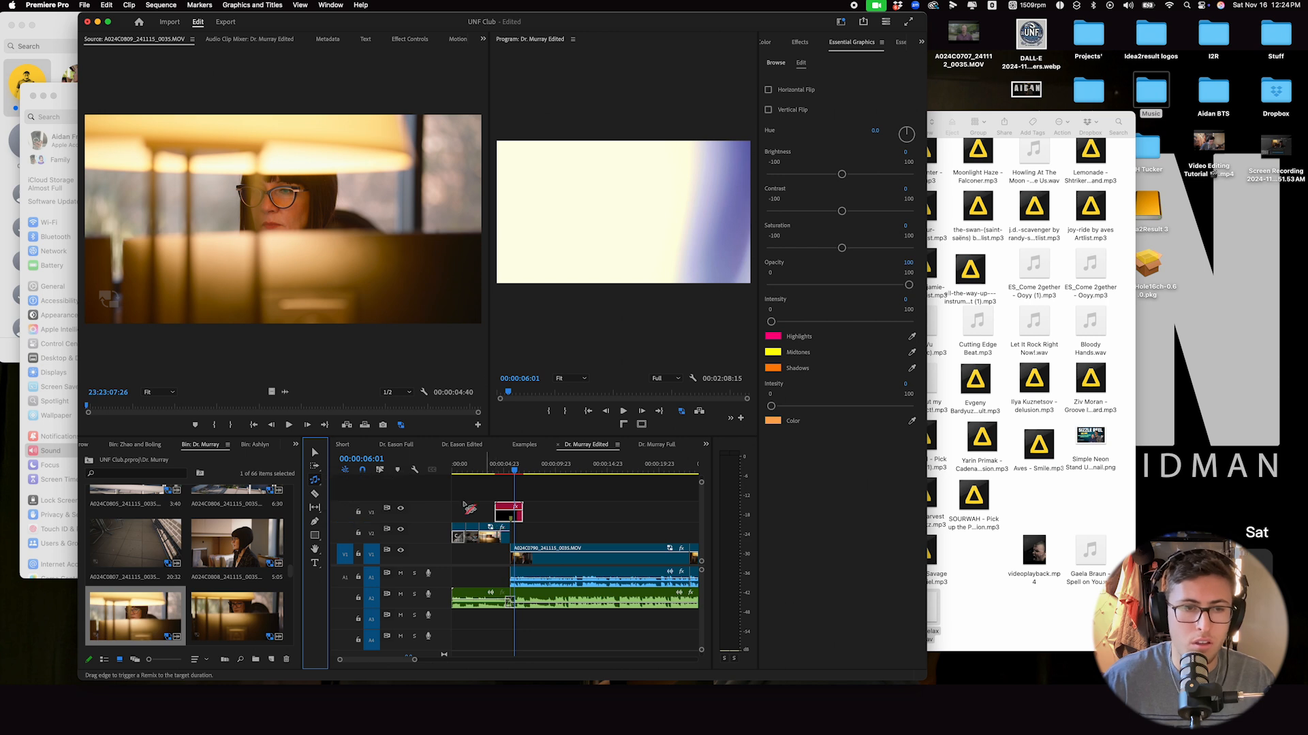
drag(314, 480, 361, 500)
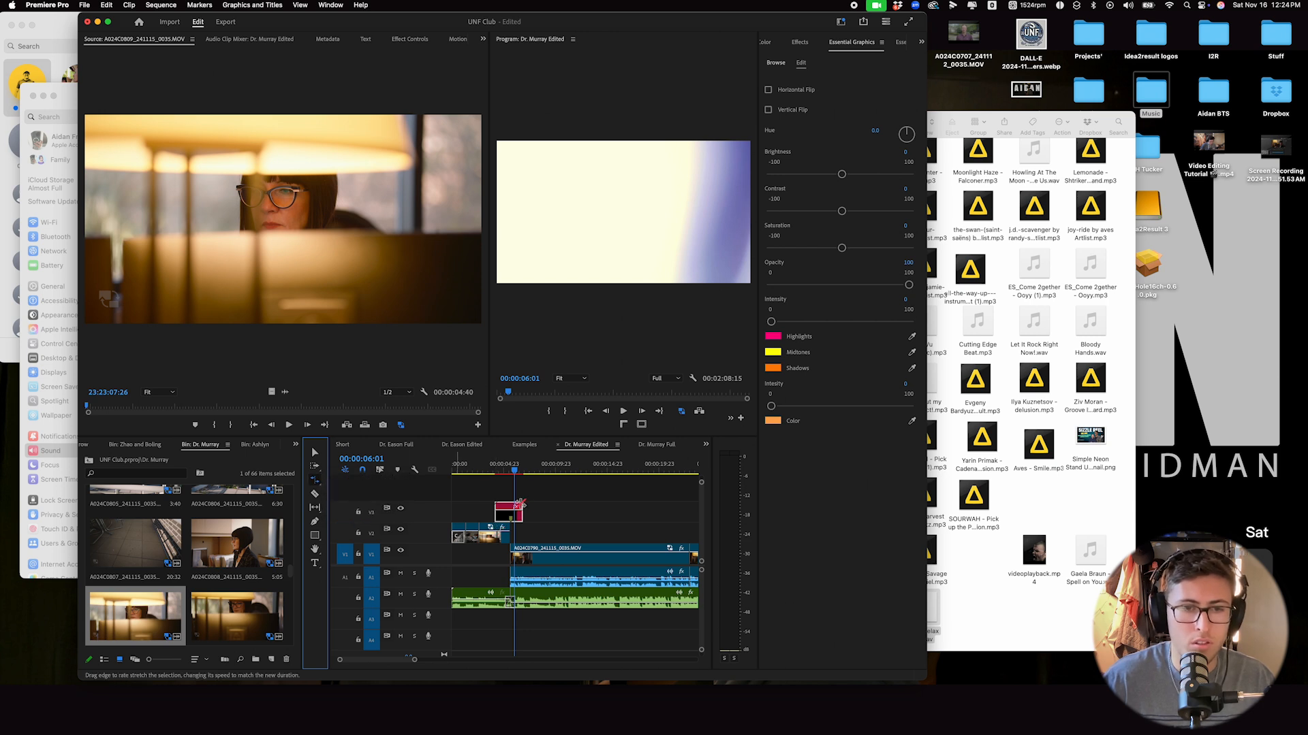
drag(495, 514, 511, 515)
drag(413, 662, 373, 660)
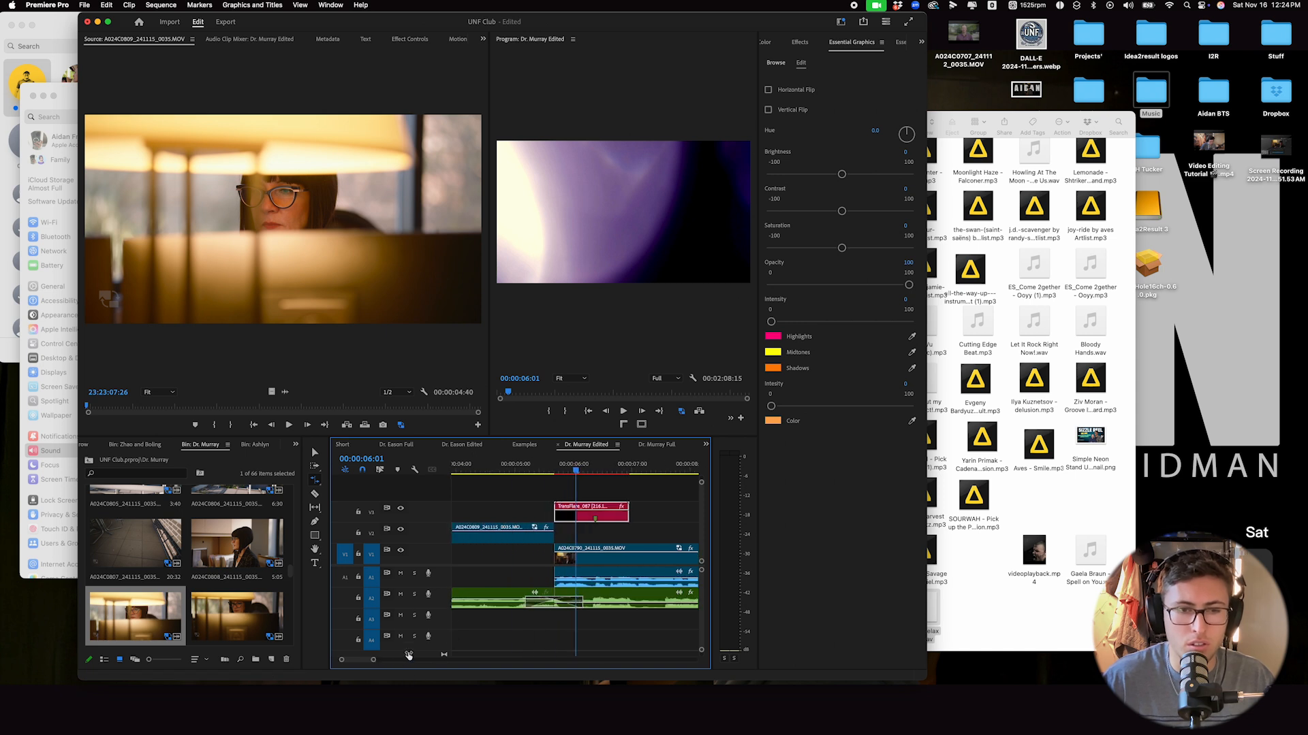
drag(557, 516, 576, 516)
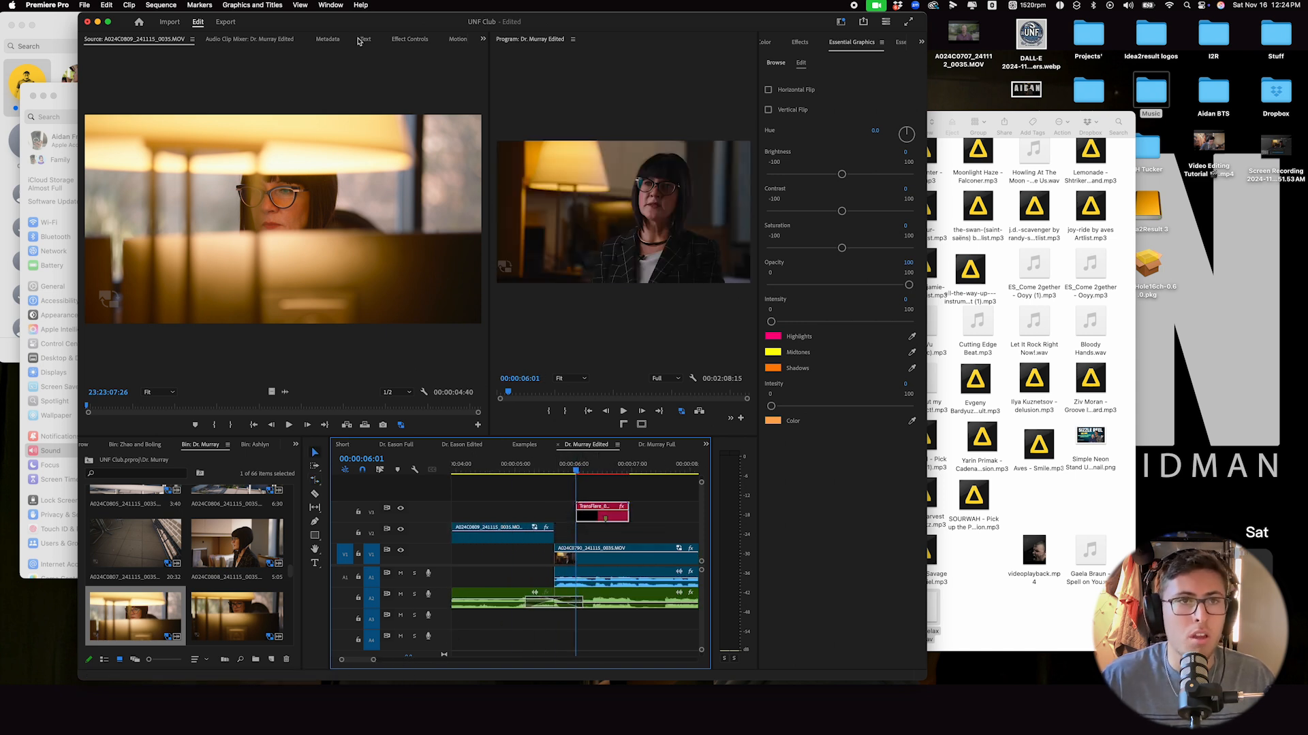
Set the flare graphic's blend mode to Screen.
drag(583, 469, 583, 482)
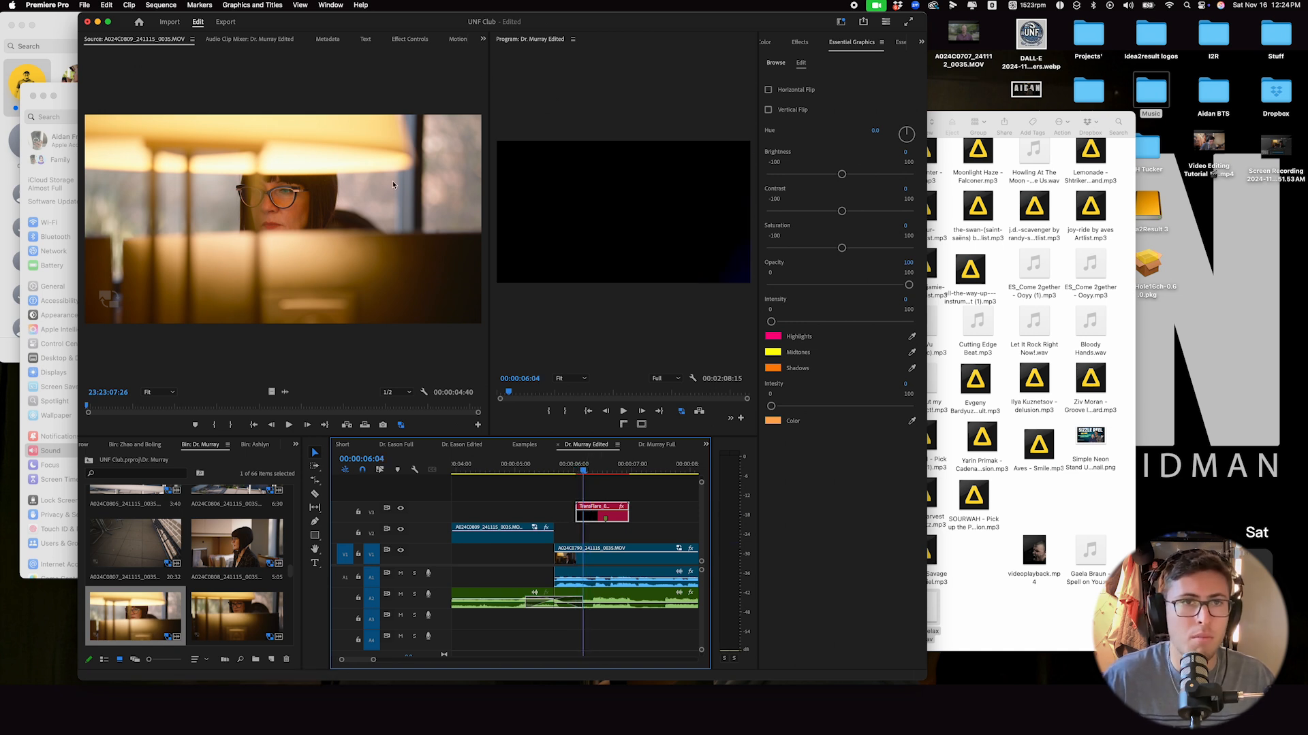
click(398, 39)
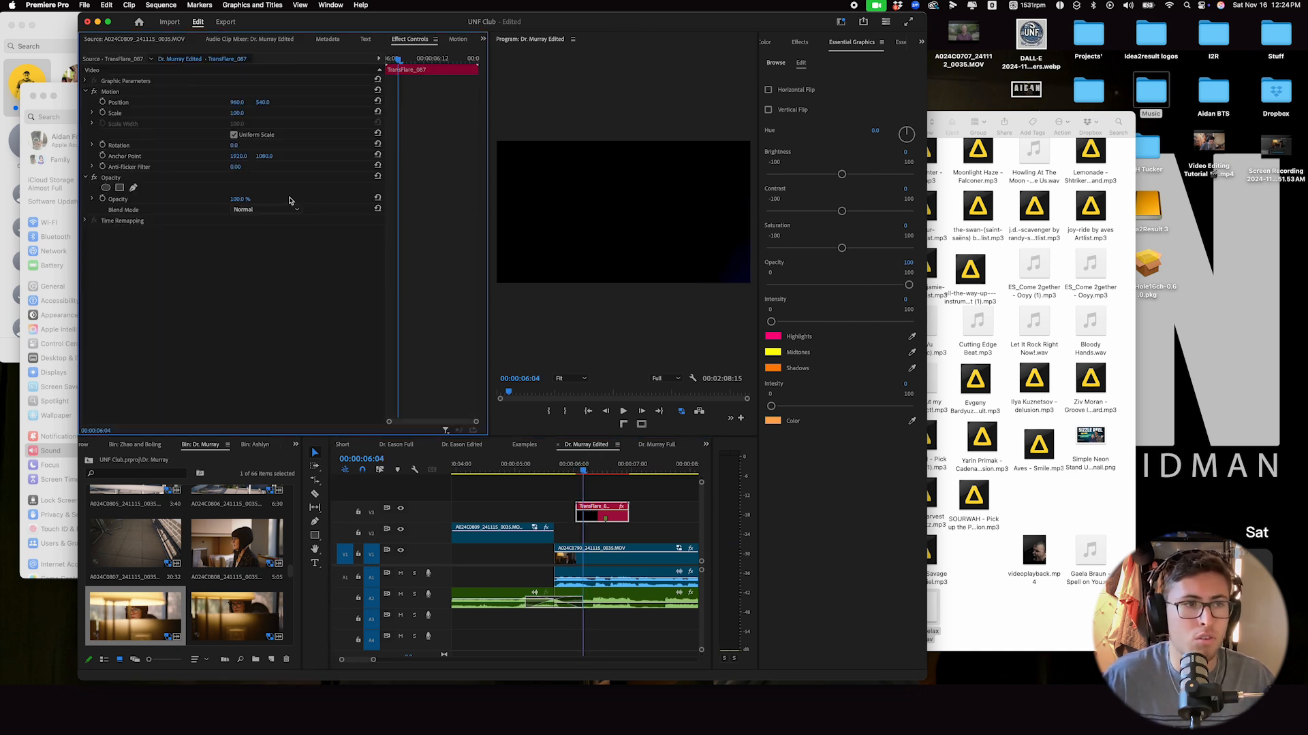
click(248, 210)
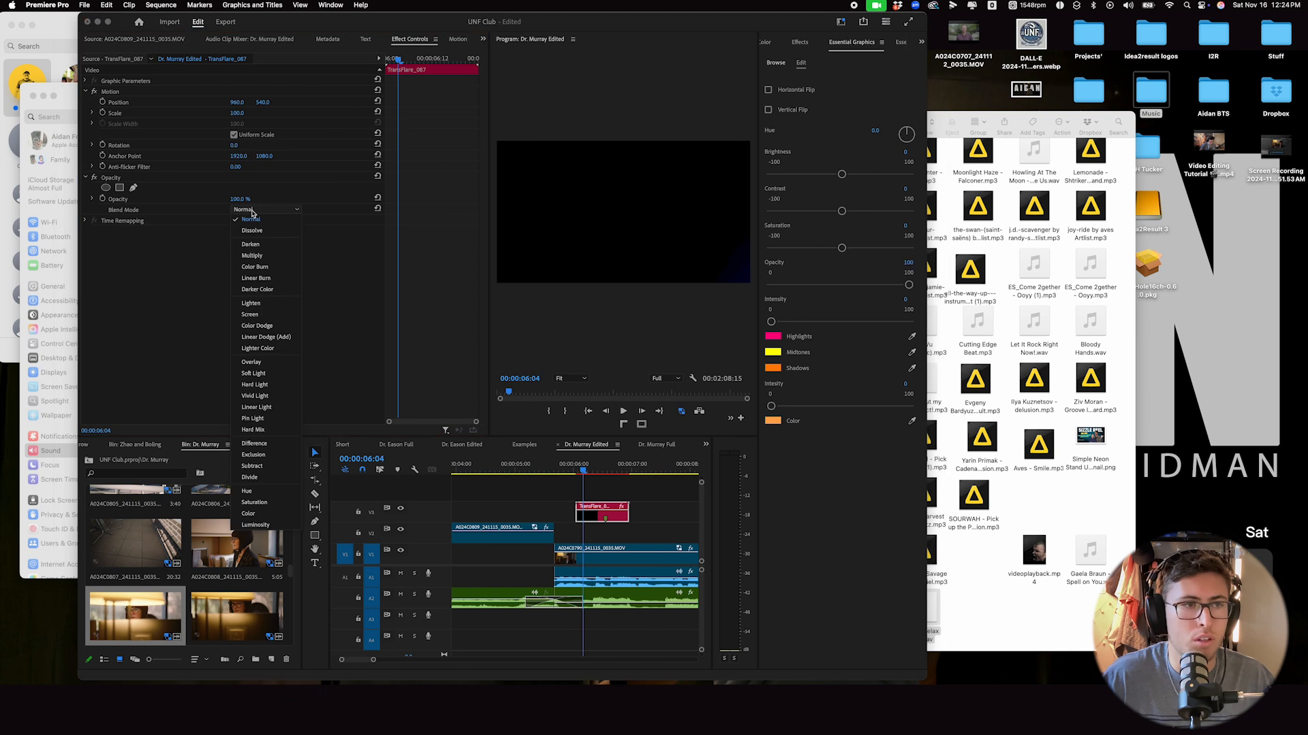
click(259, 314)
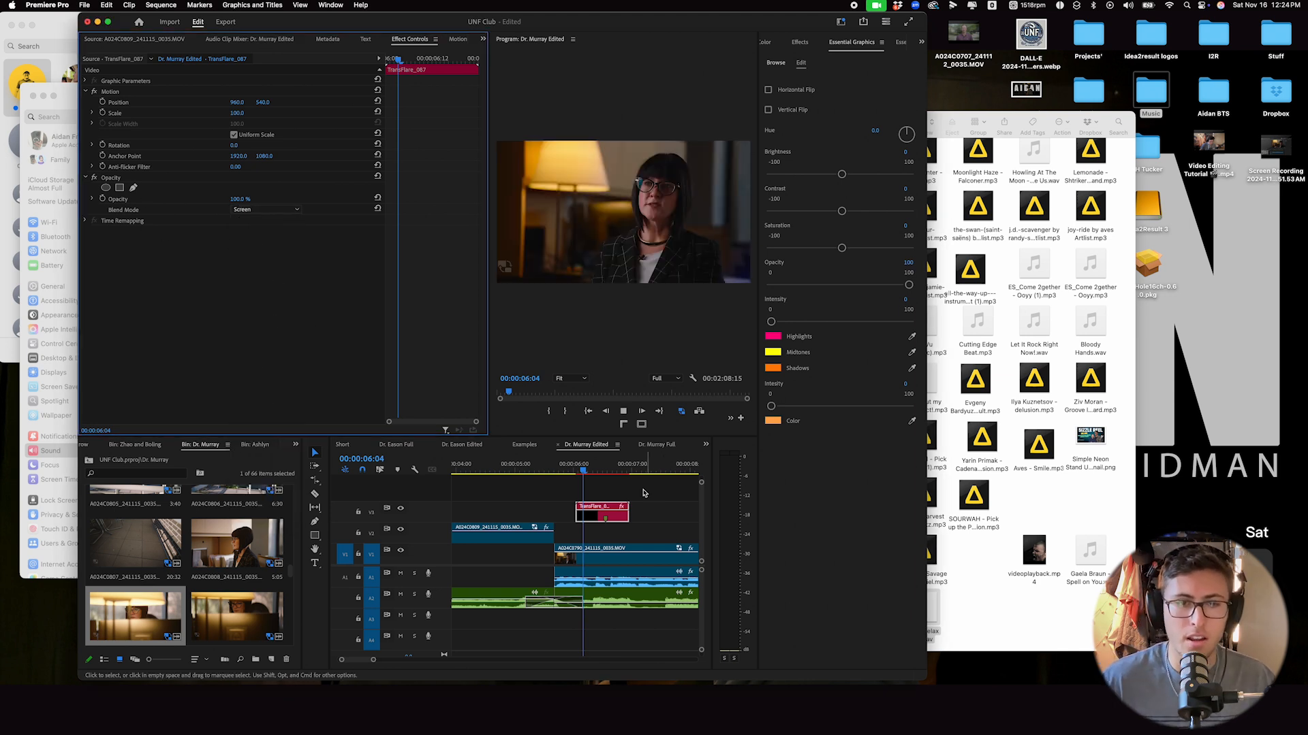
Center the flare over the cut from the lamp clip to the interview and play the transition.
click(600, 527)
drag(608, 523, 569, 519)
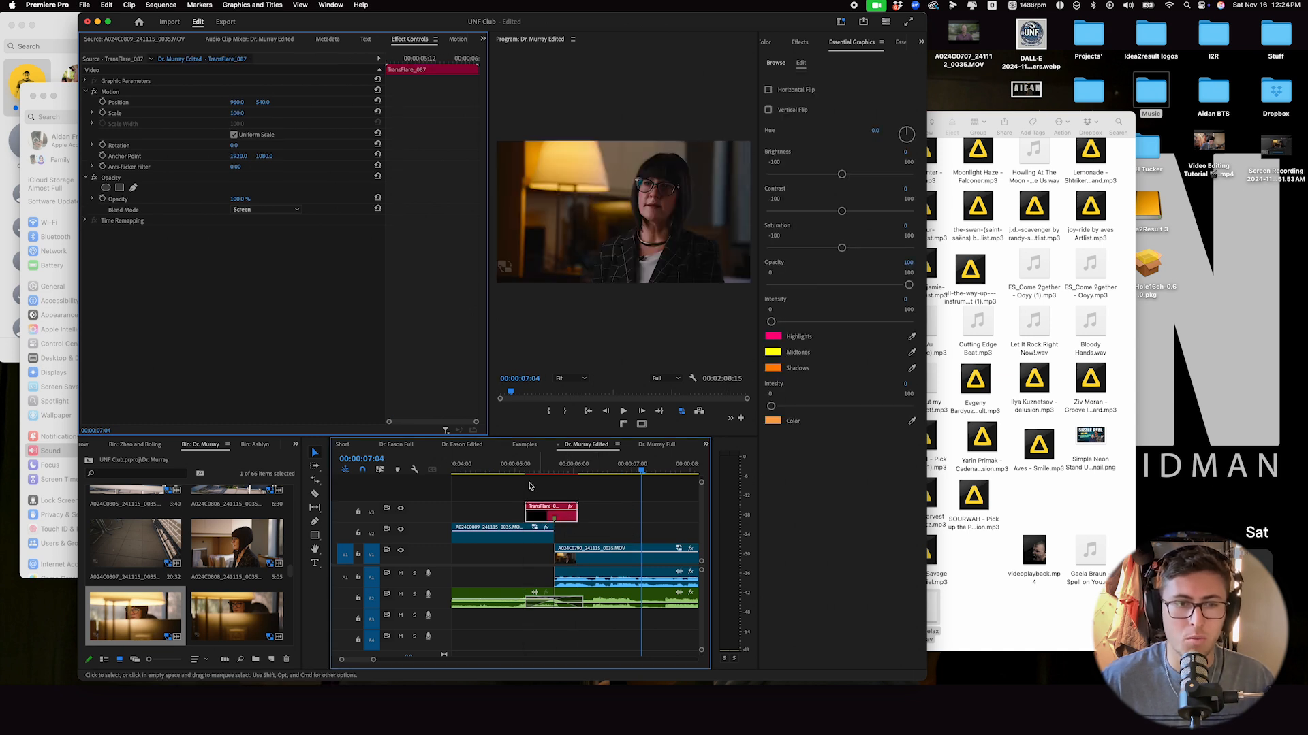
click(516, 468)
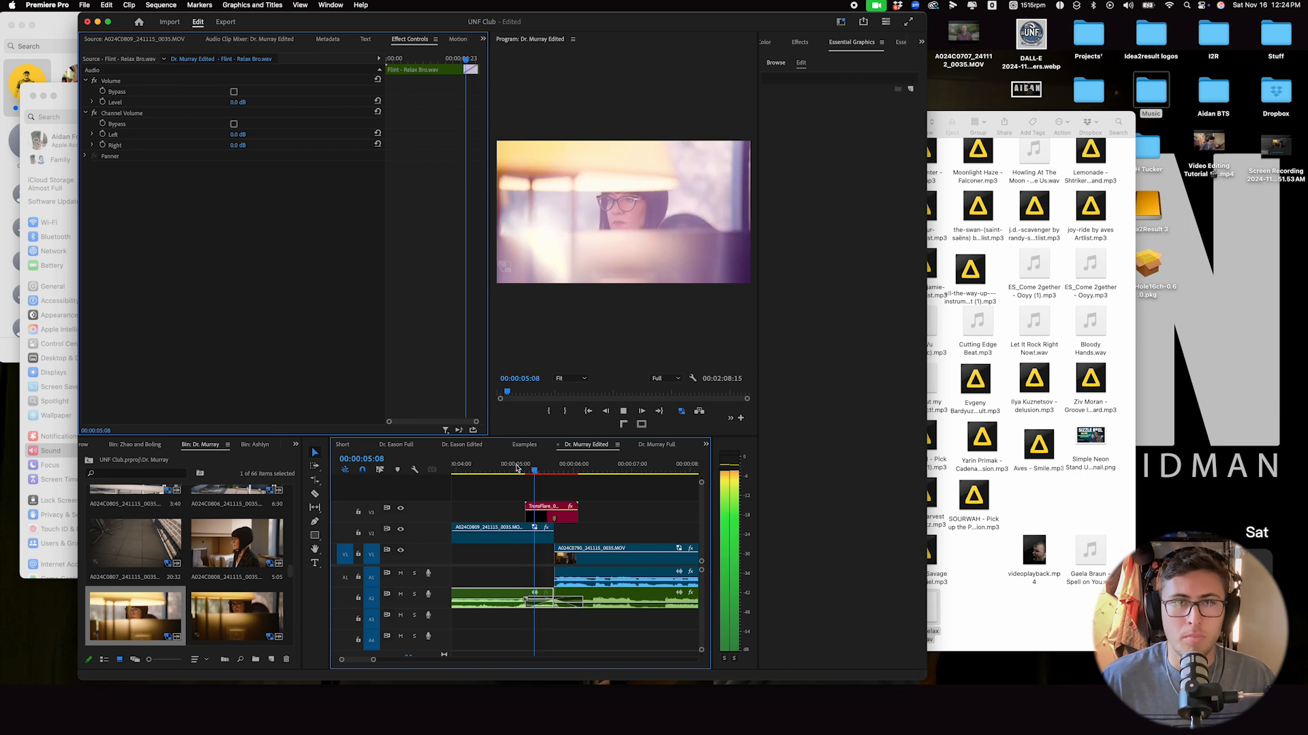
key(space)
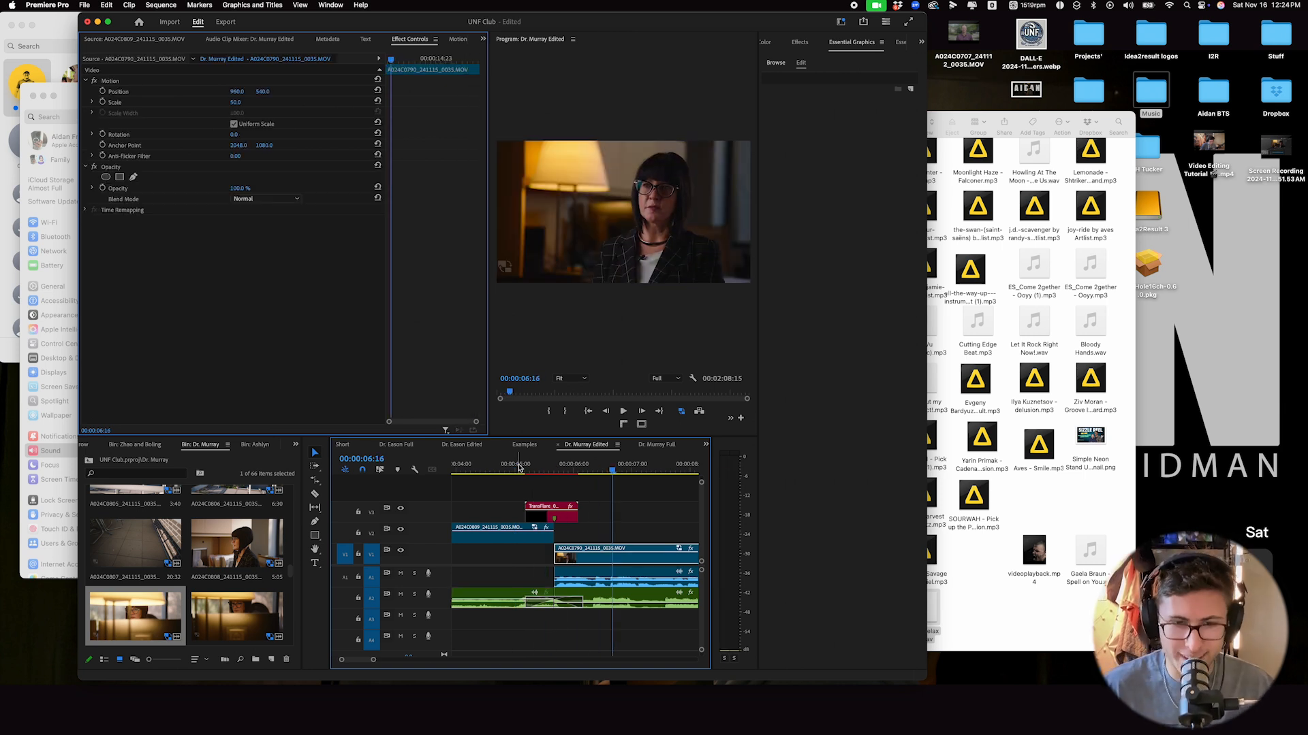
click(519, 464)
key(space)
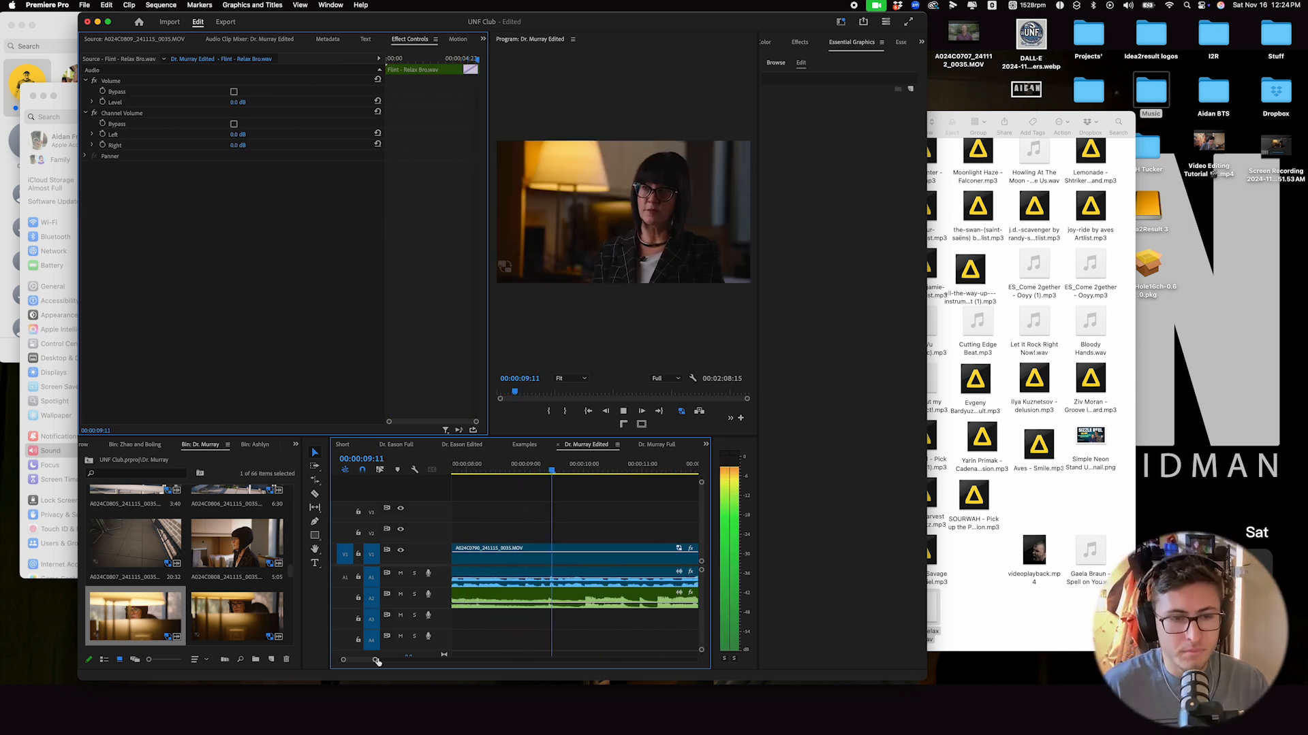
Enlarge the editing window to full screen and play the intro from the start through the flare transition.
drag(374, 659, 433, 658)
key(space)
click(109, 23)
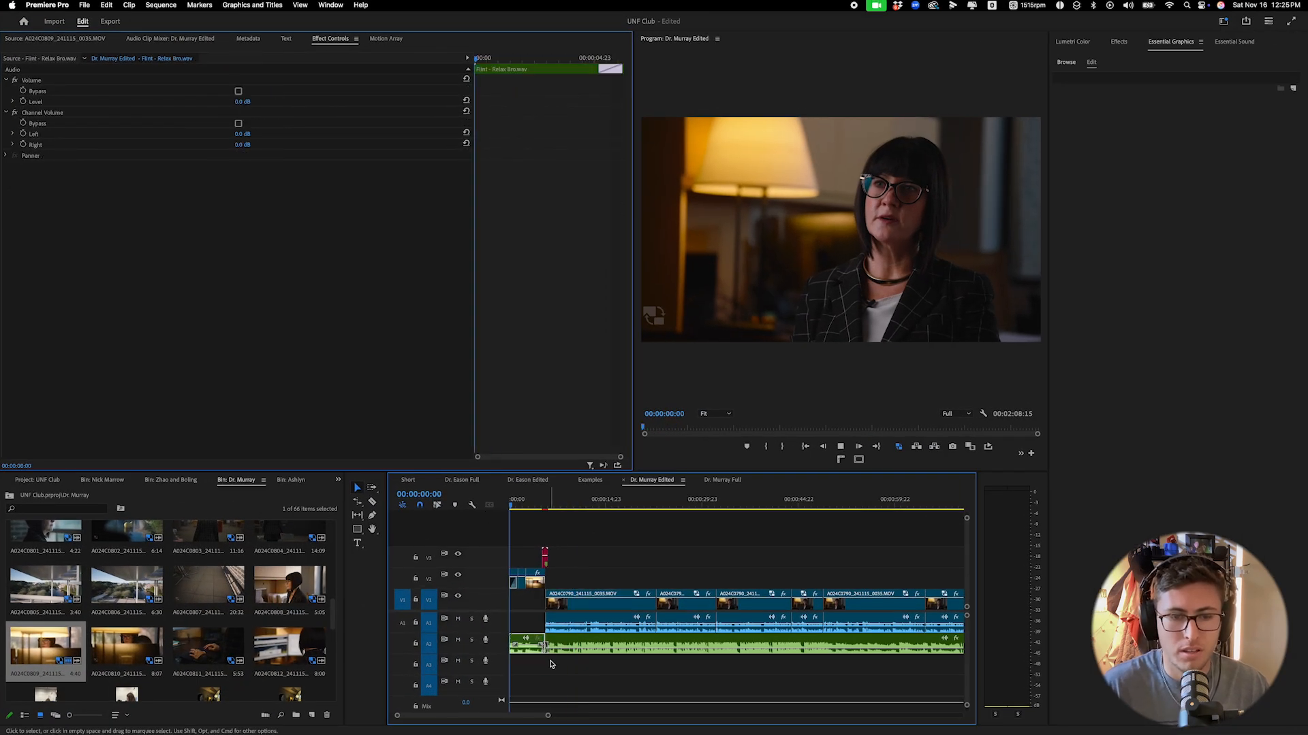
key(space)
drag(548, 715, 506, 716)
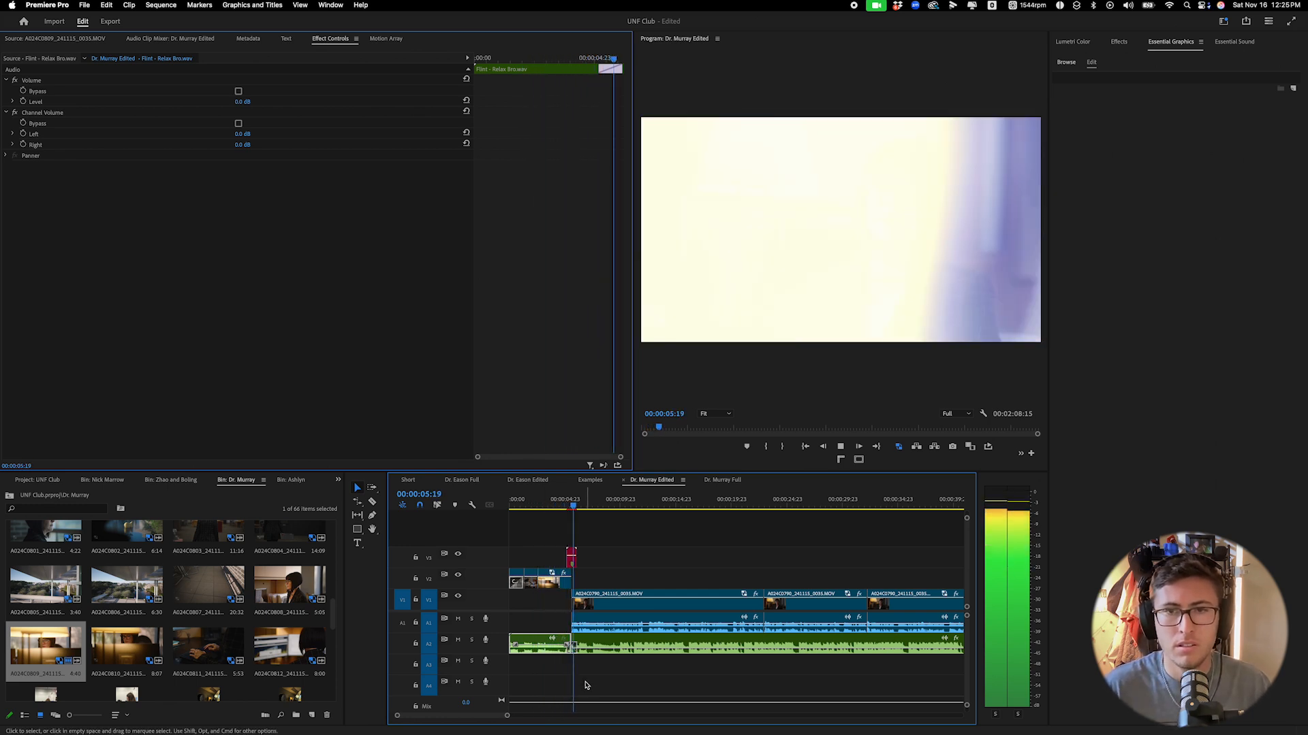
key(space)
Place the Lower Thirds 4K 07 template on V2 at the start of the interview and set its scale to 50.
click(589, 599)
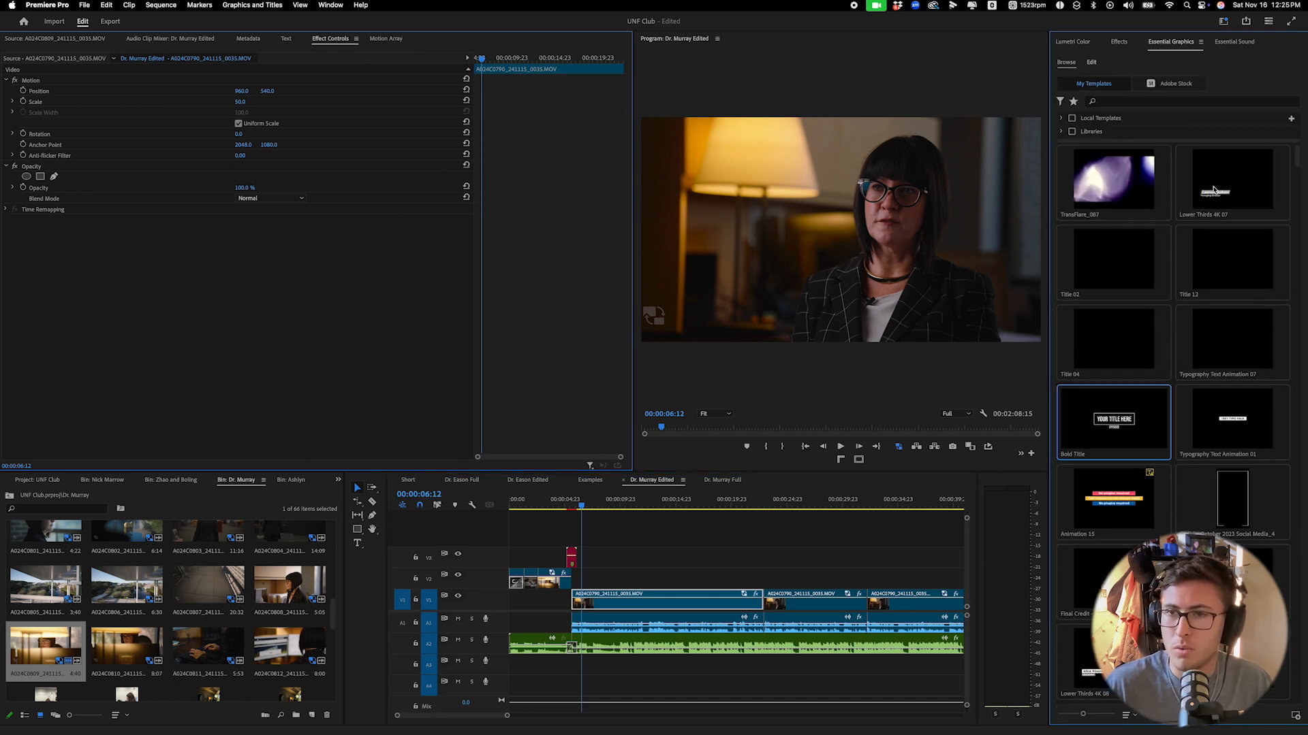
click(1226, 195)
drag(617, 509, 606, 585)
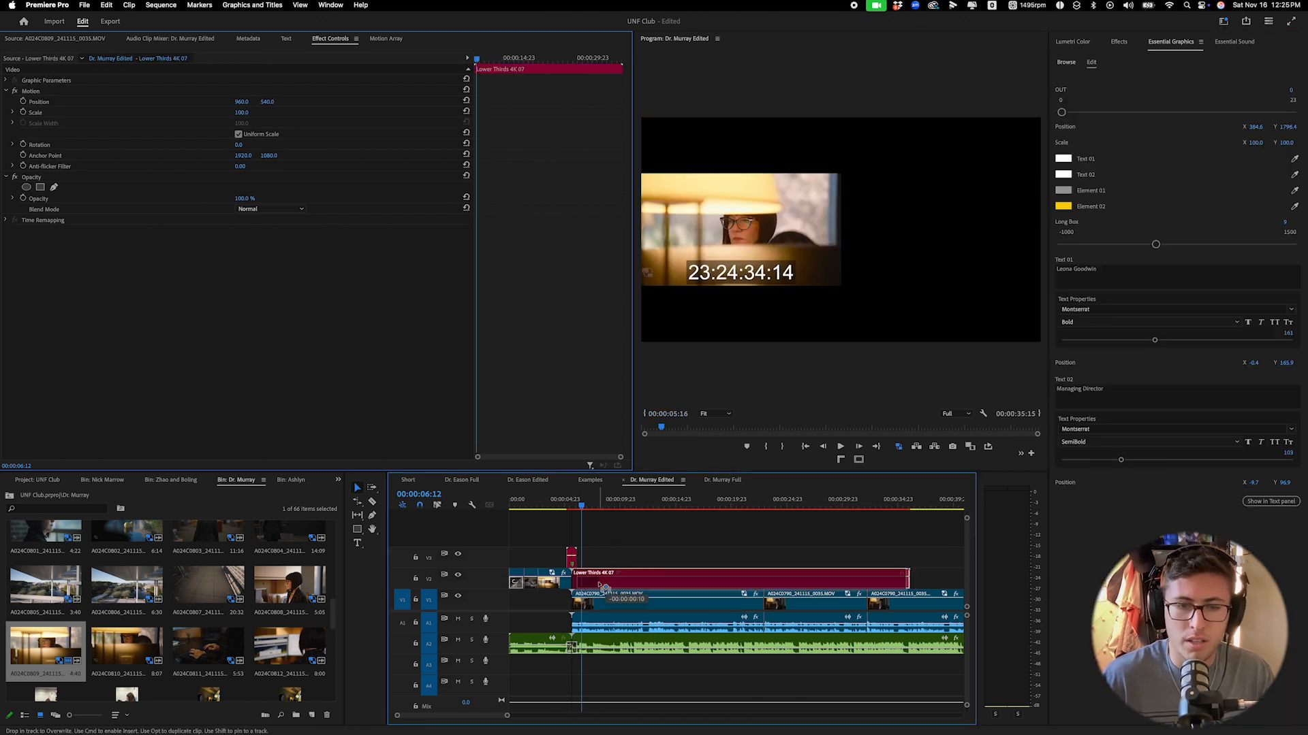
click(619, 504)
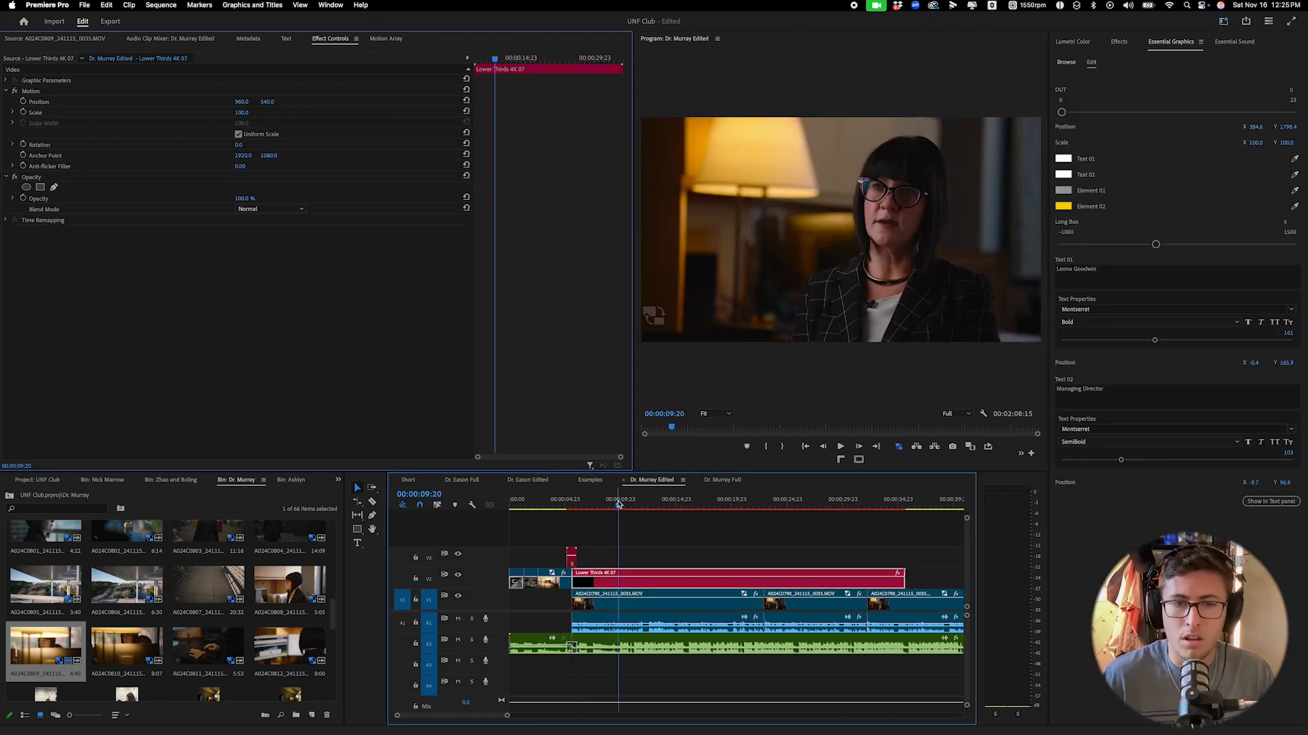
click(245, 113)
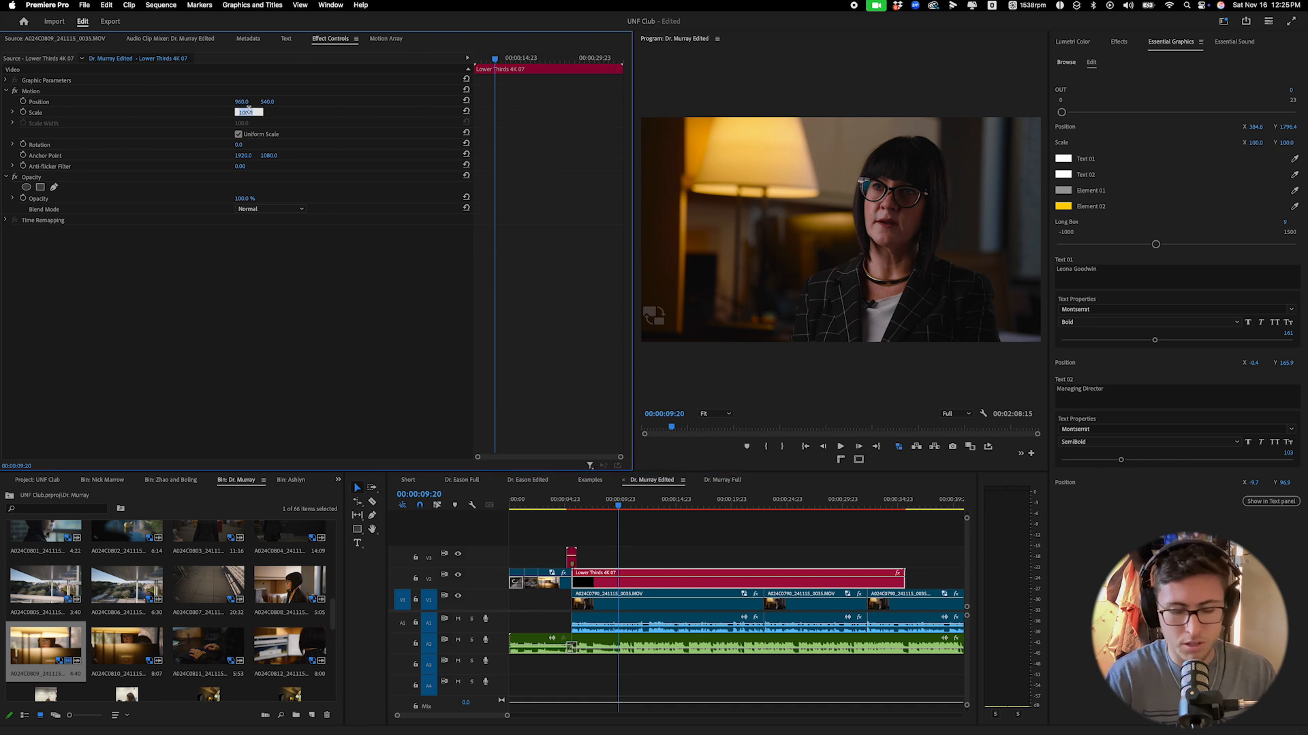
key(Return)
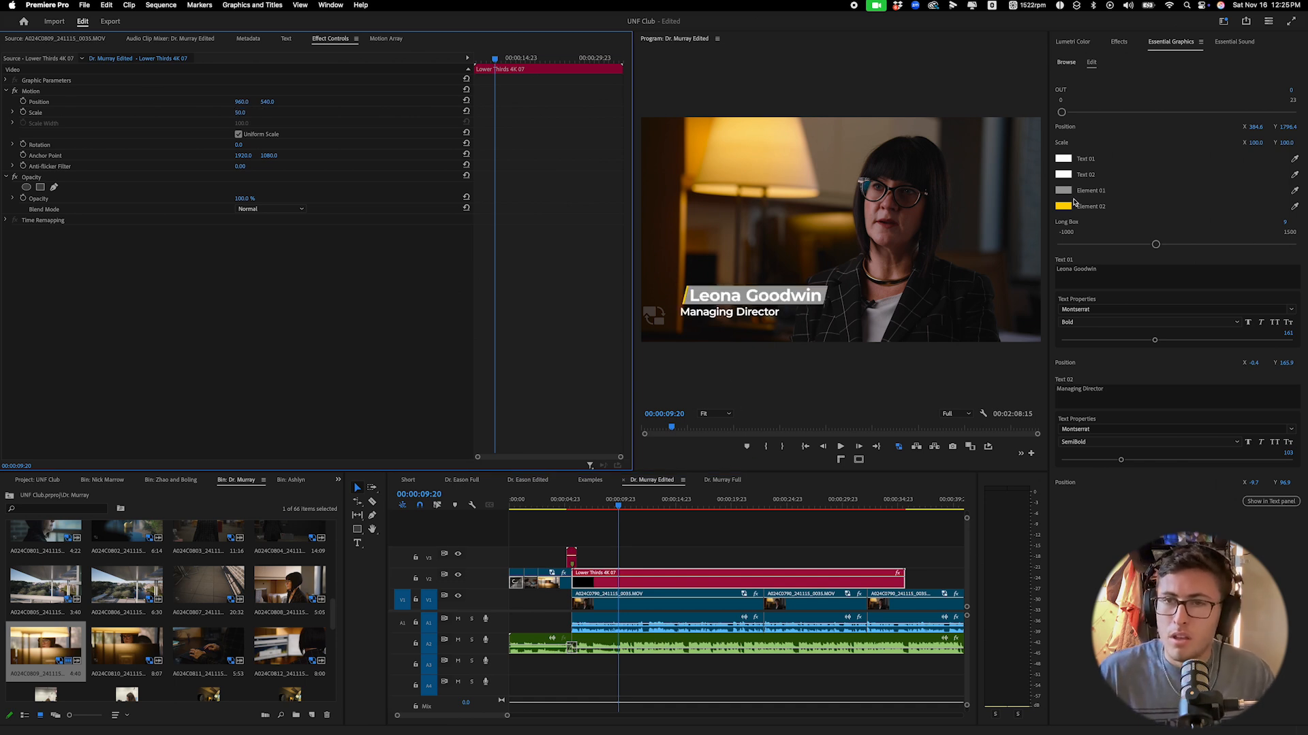
Recolor the lower third's Element 02 with the lampshade color and set its text to the interviewee's name and "Intrem Dean of the Library".
click(1295, 208)
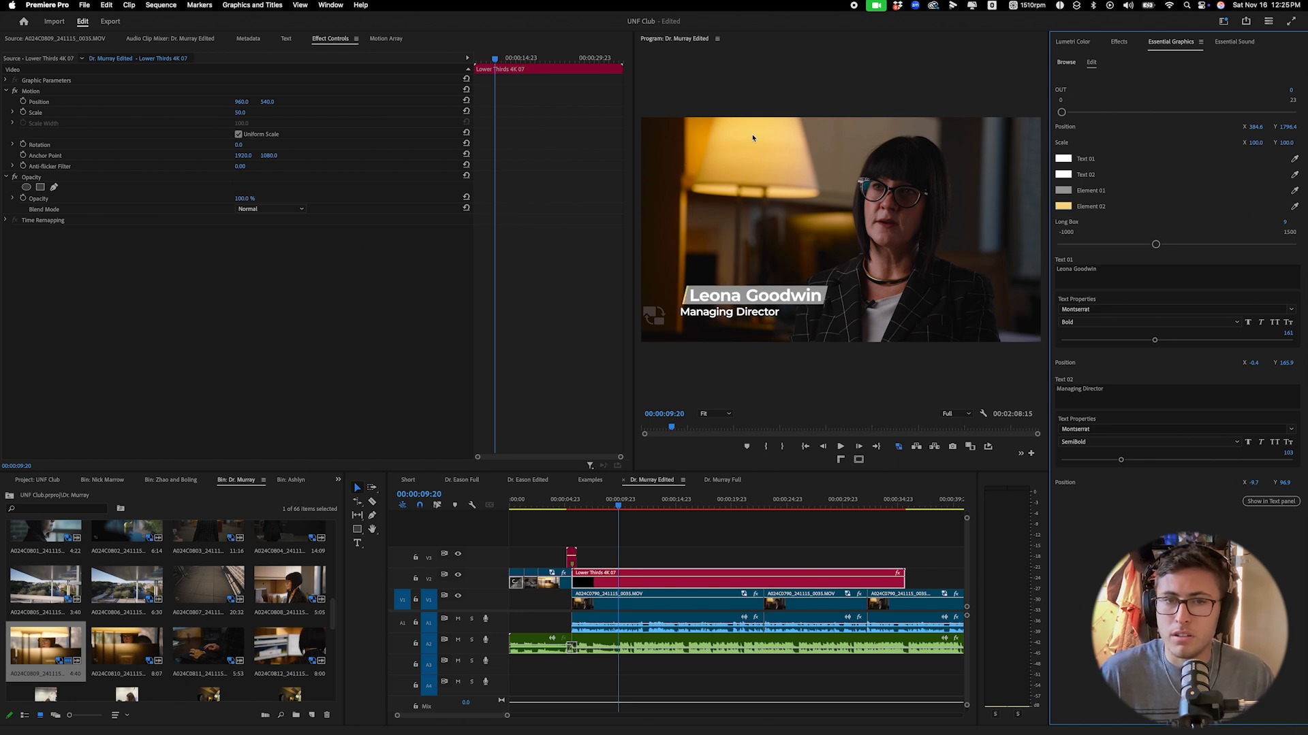
key(space)
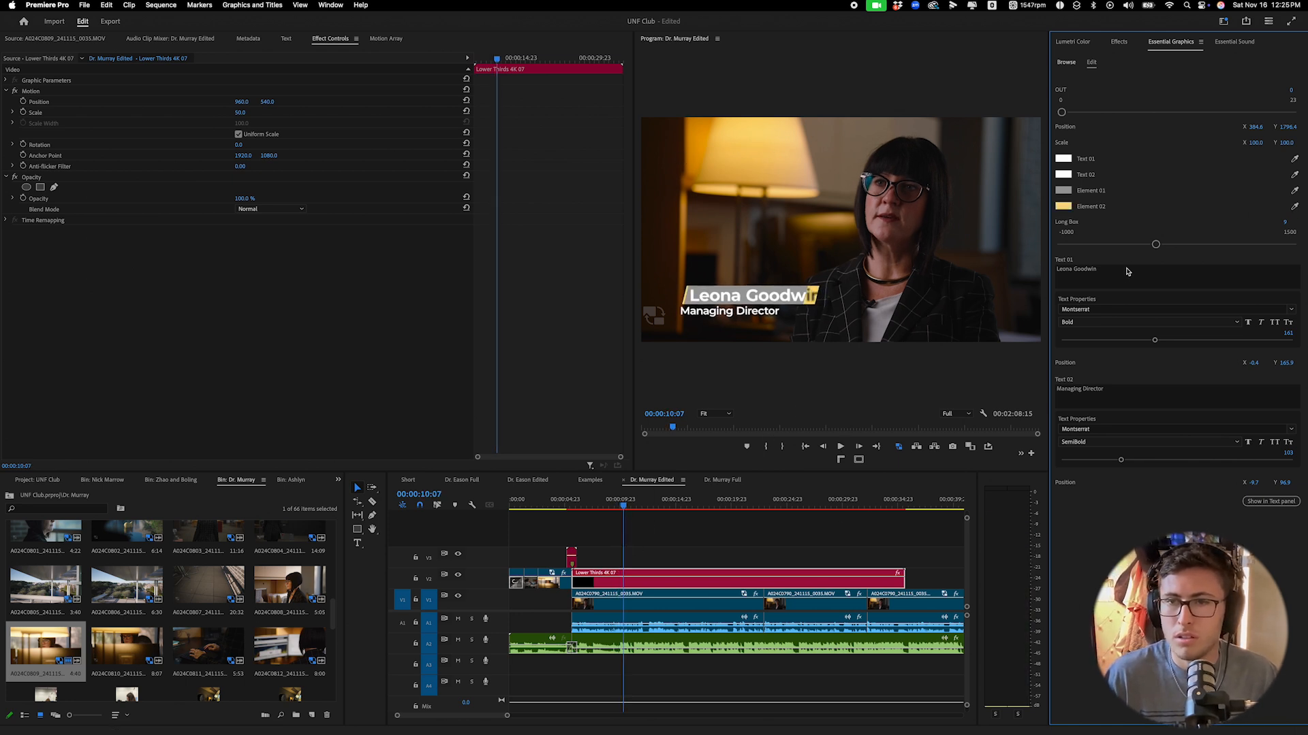
click(1122, 270)
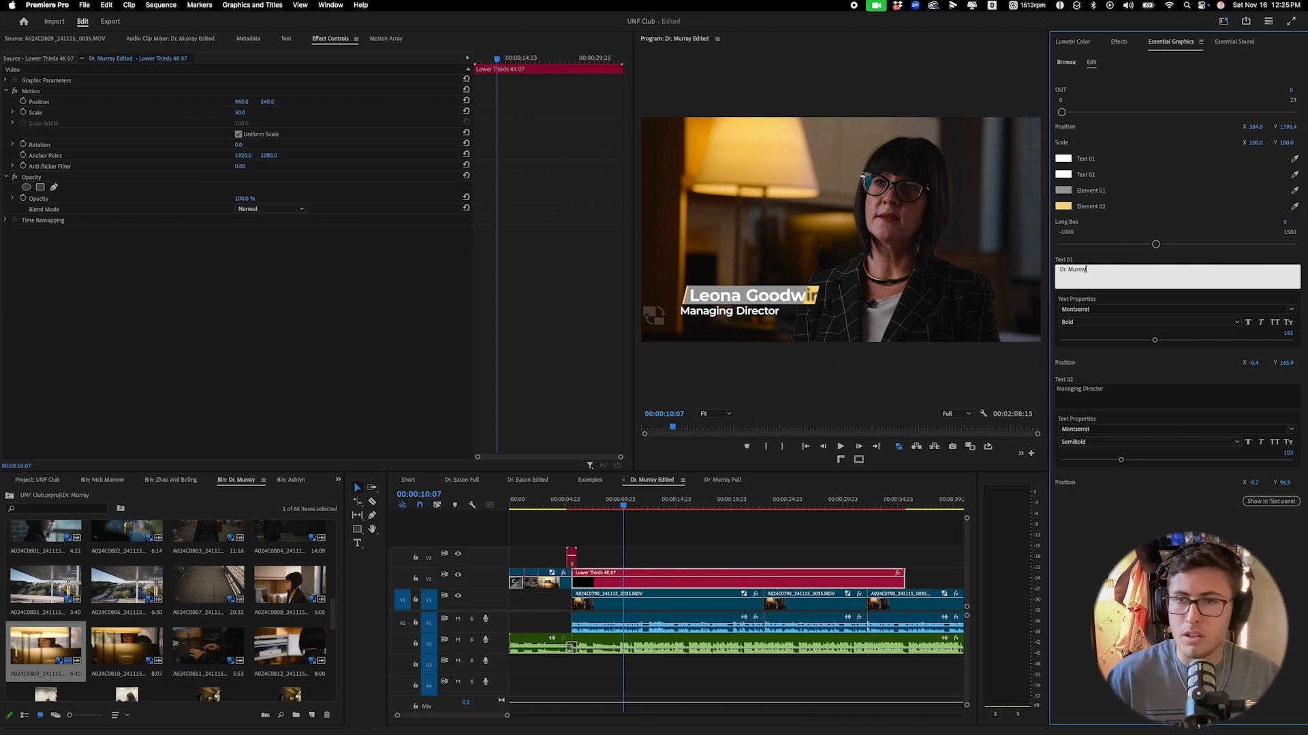
click(1094, 399)
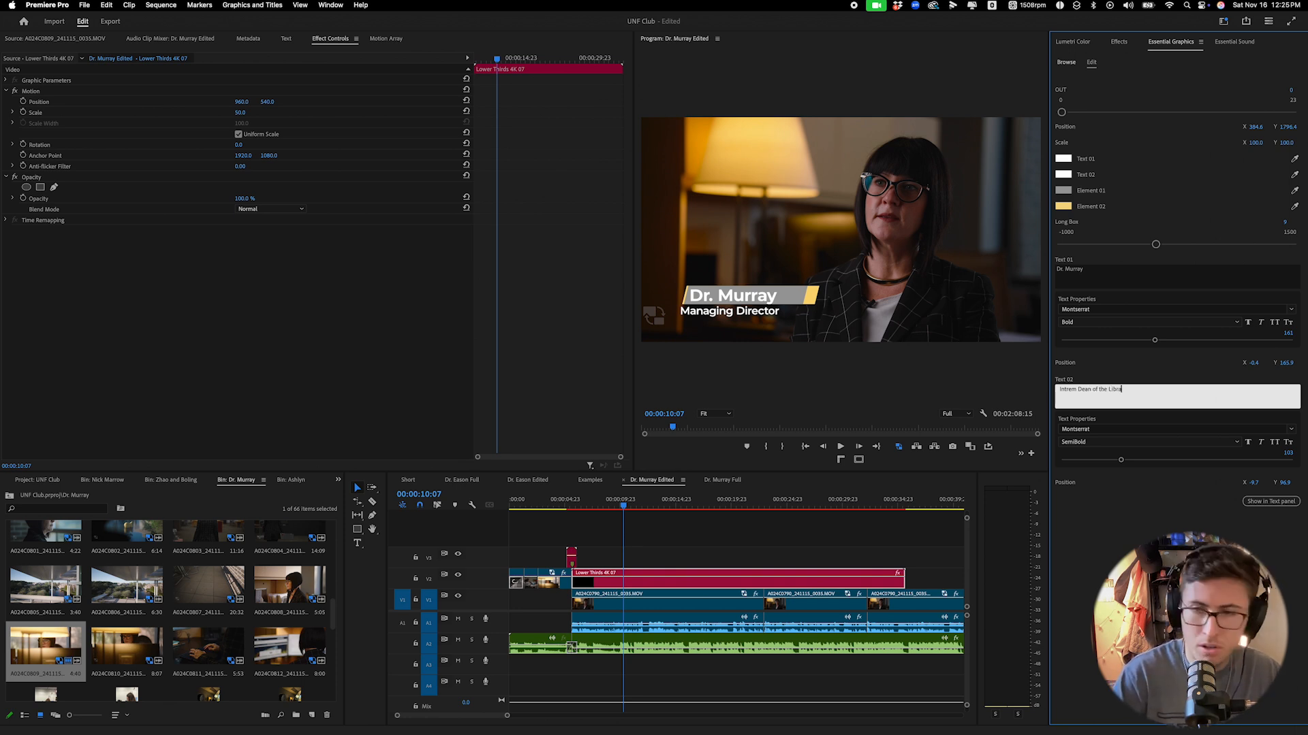
click(831, 545)
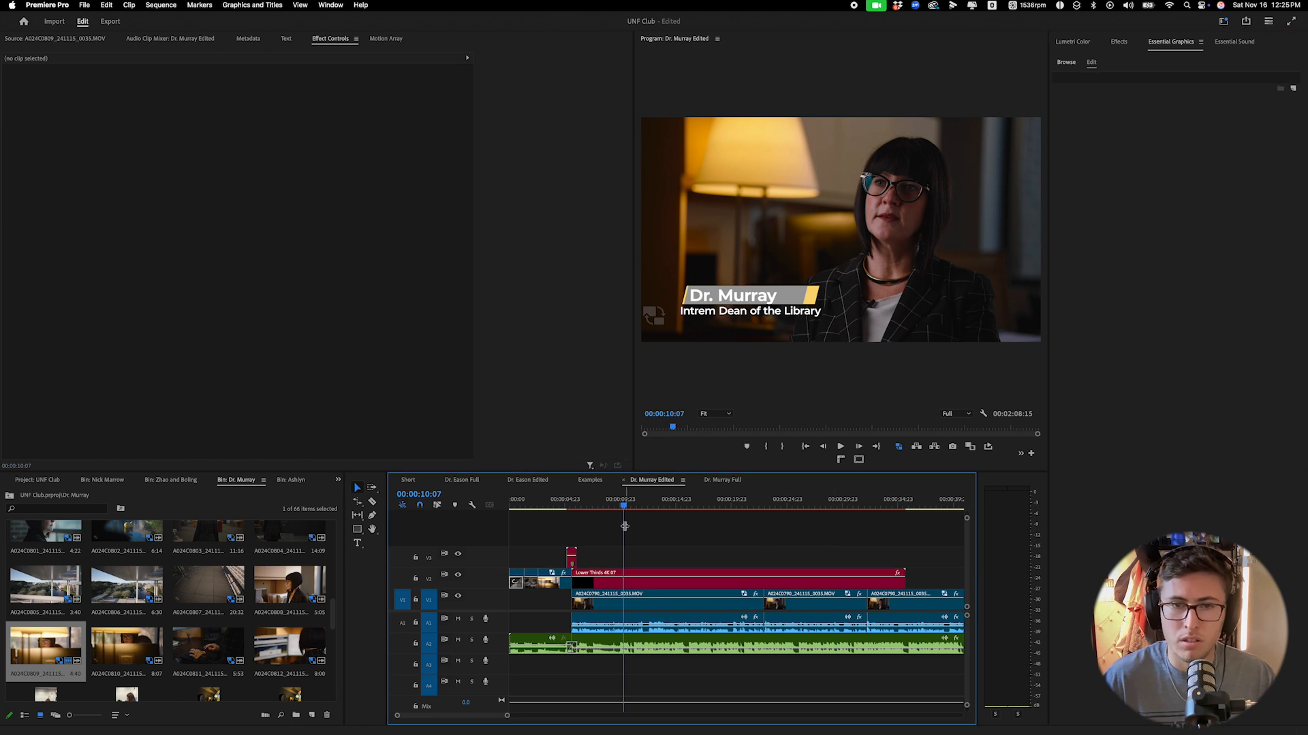
Play the lower third, trim its end to 00:00:12:02 and replay it.
click(562, 507)
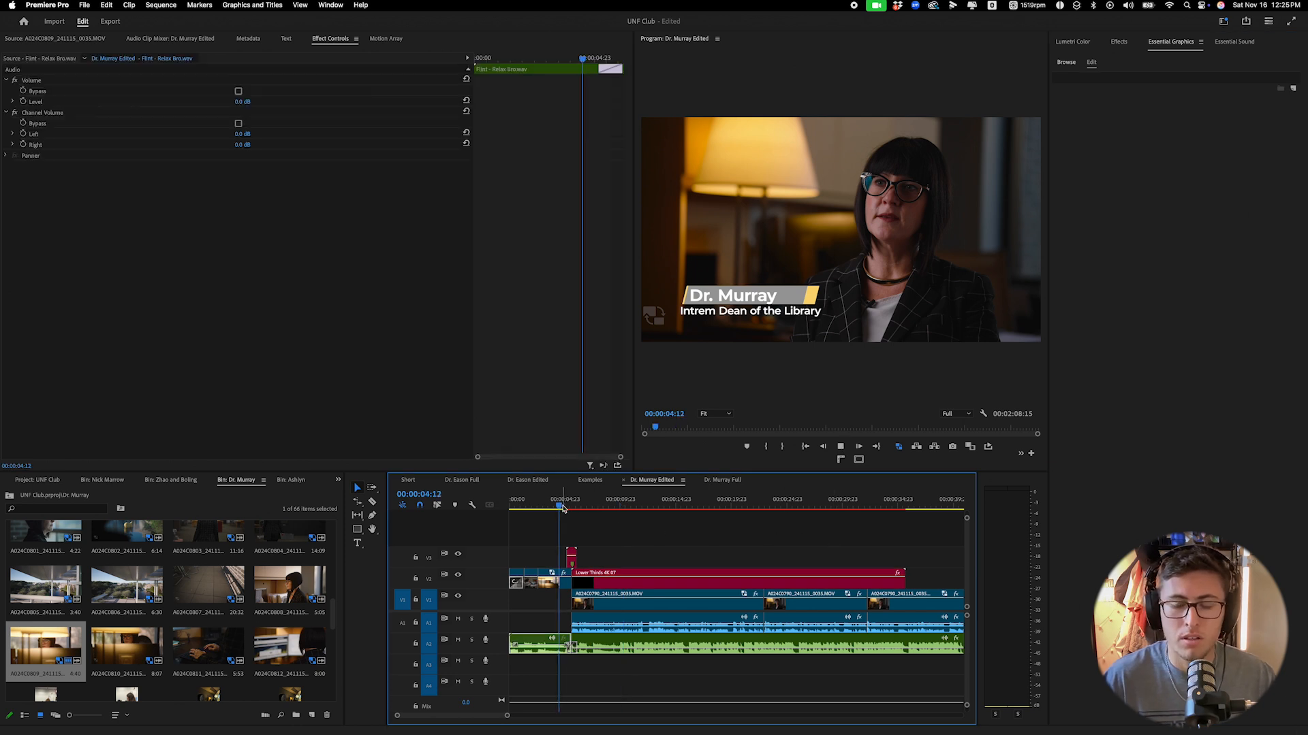
key(space)
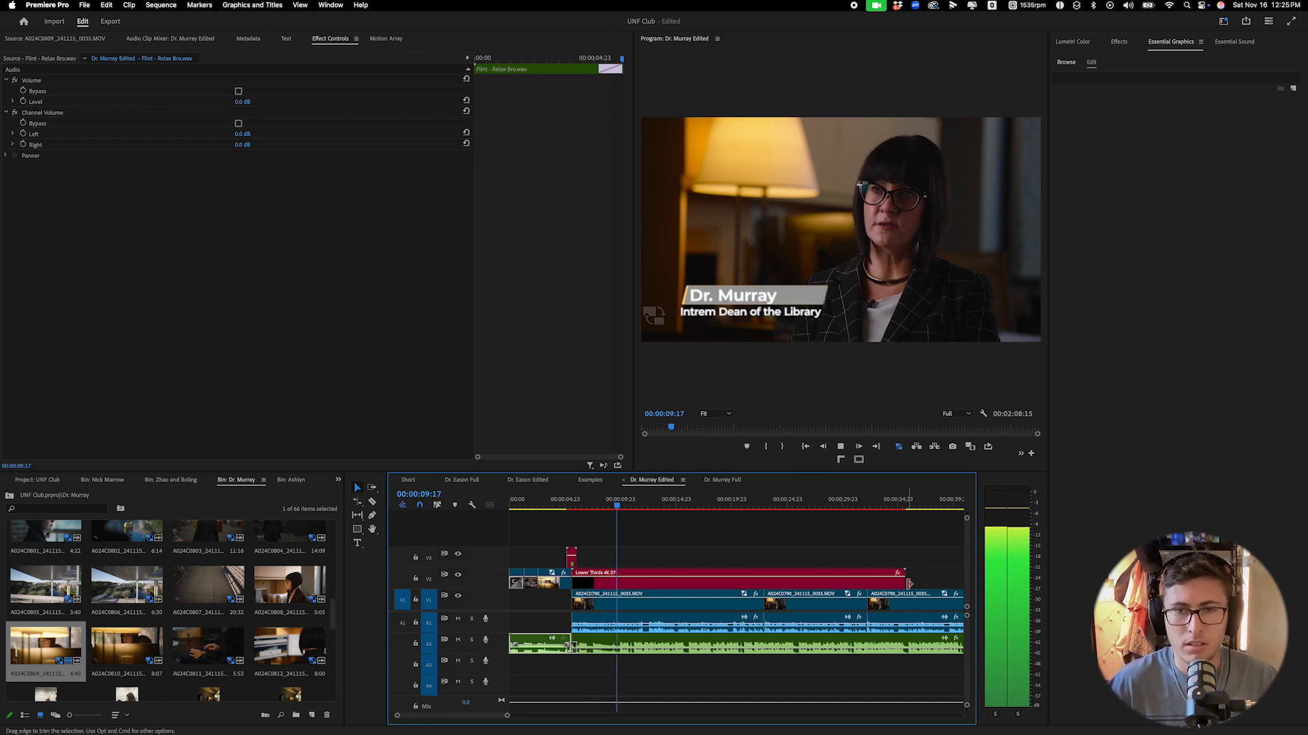
key(space)
key(space)
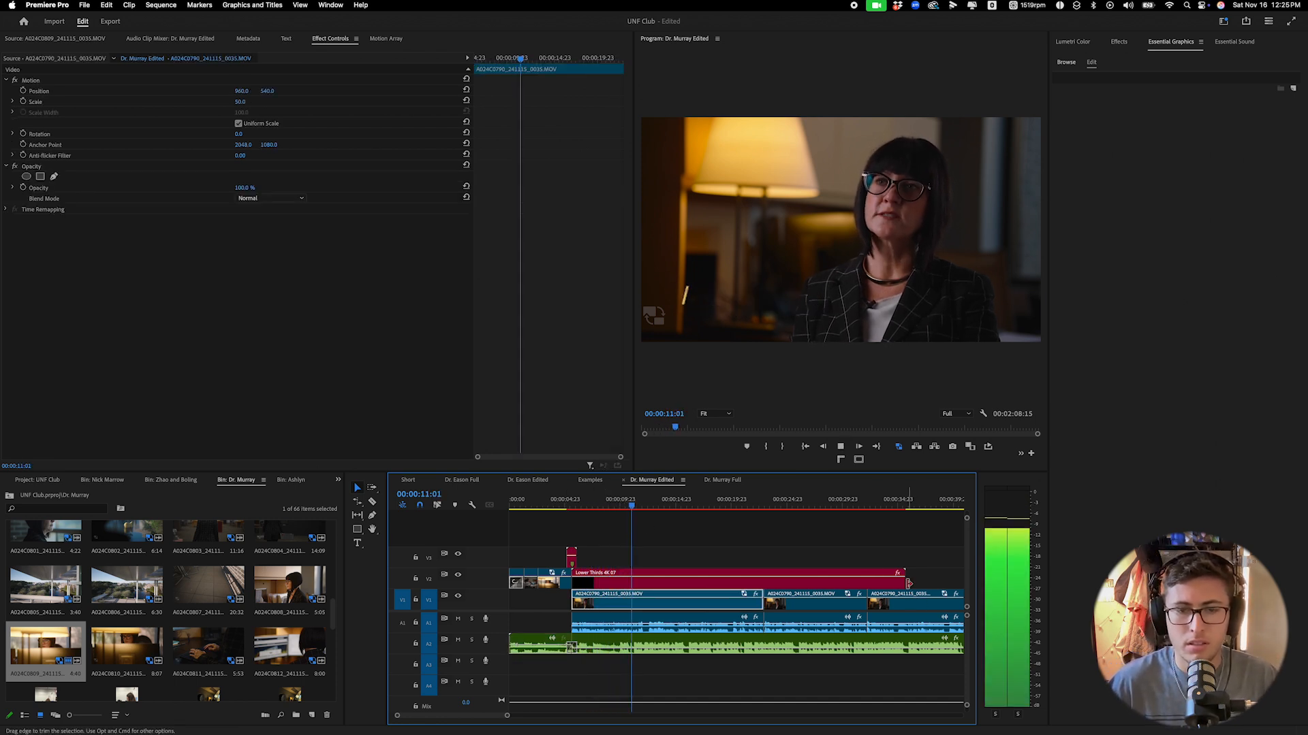
key(space)
drag(903, 584, 642, 584)
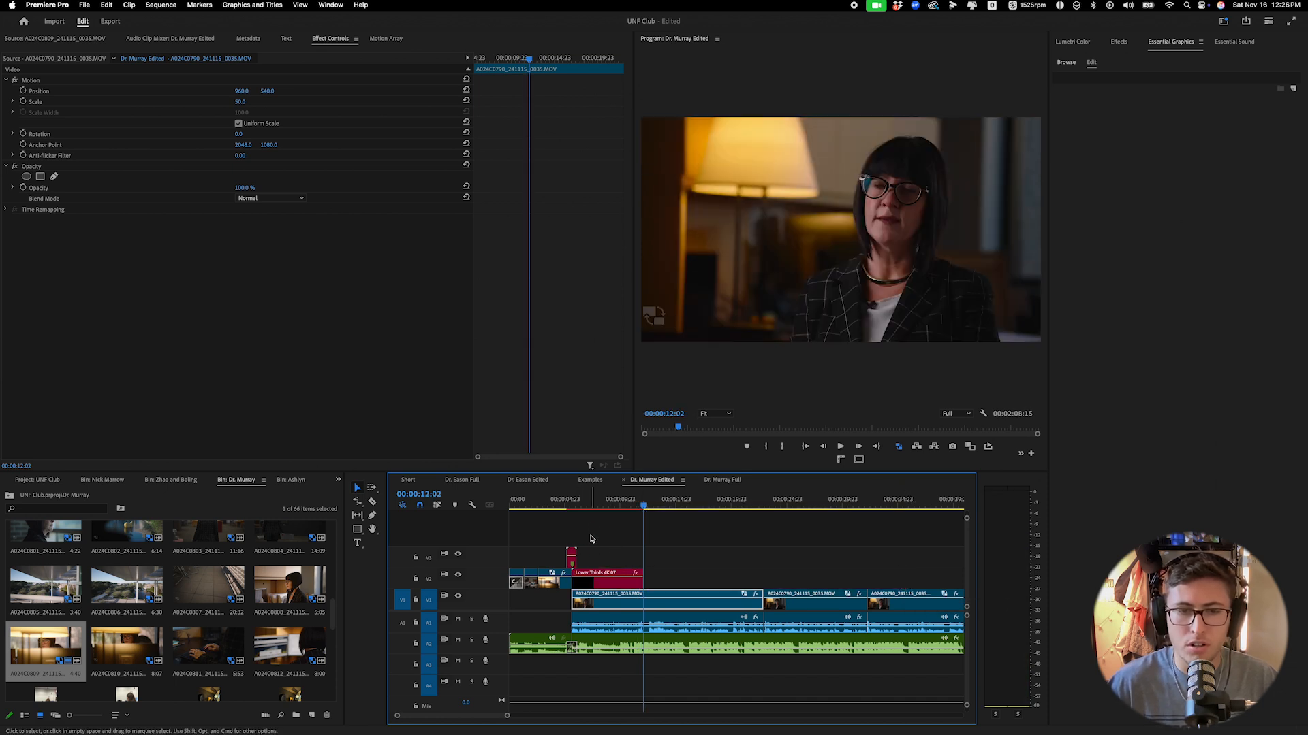
click(590, 502)
key(space)
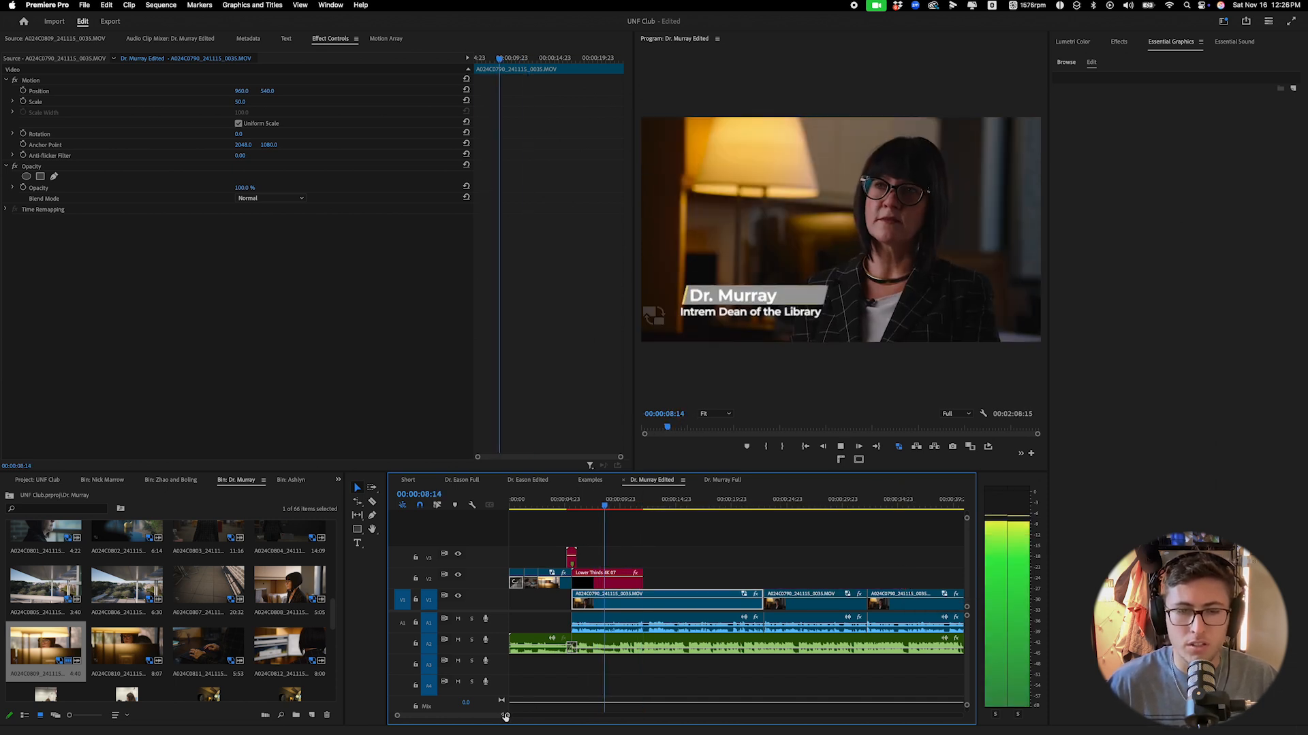
drag(506, 717, 465, 716)
scroll(686, 665, right, 3)
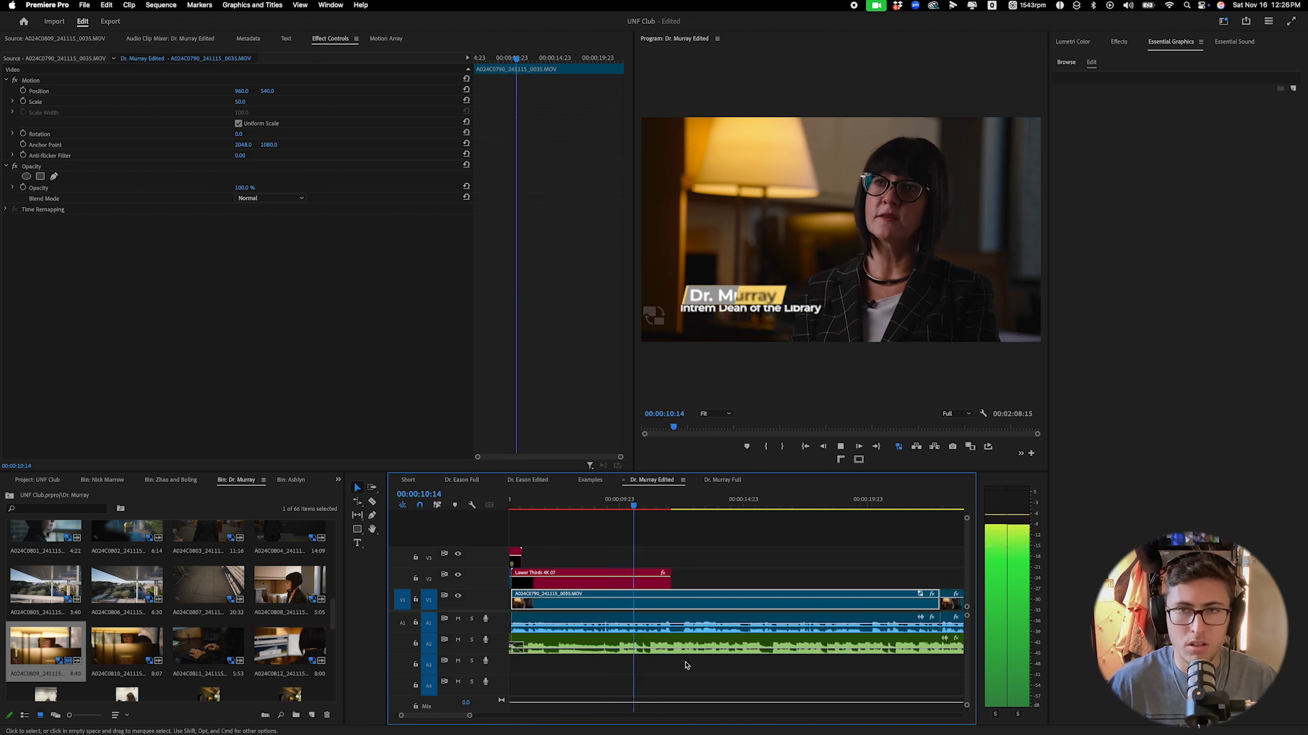
key(space)
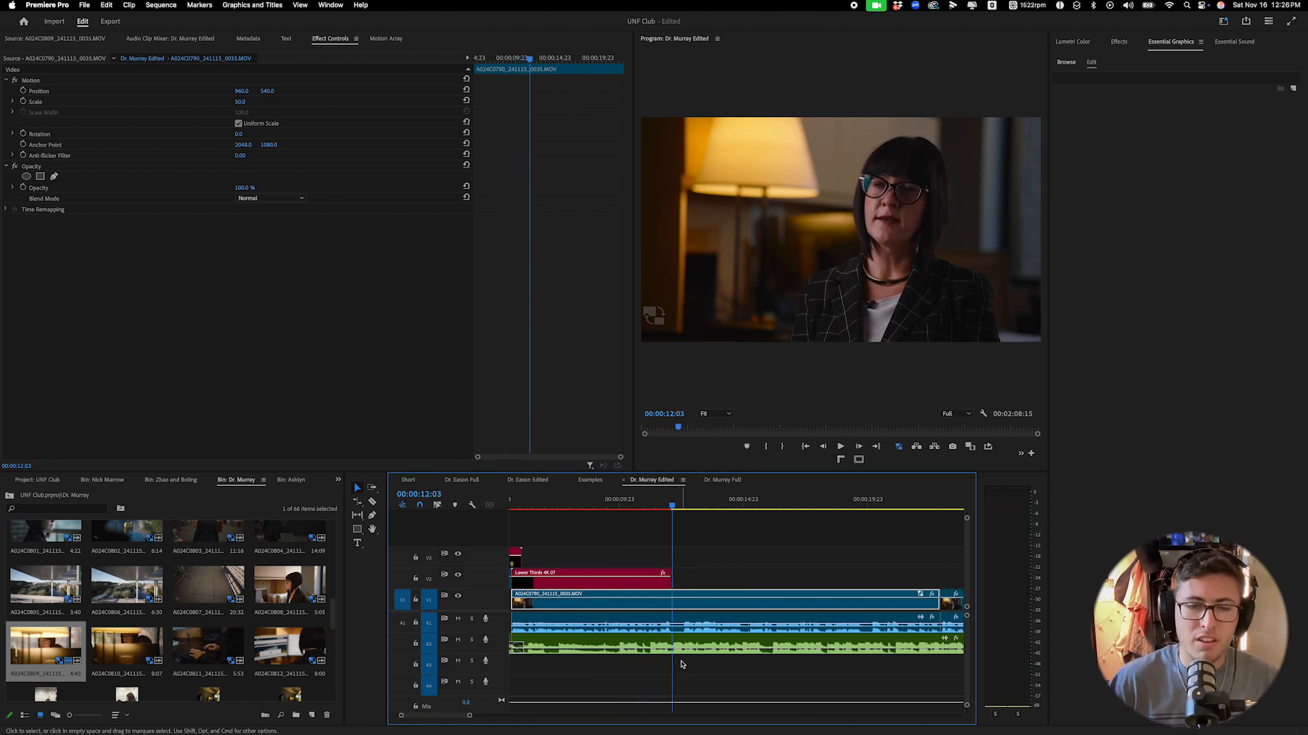
Cut the interview at 00:00:12:02 where the lower third ends, remove the short pause after it and close the gap.
drag(469, 715, 454, 718)
key(c)
key(Left)
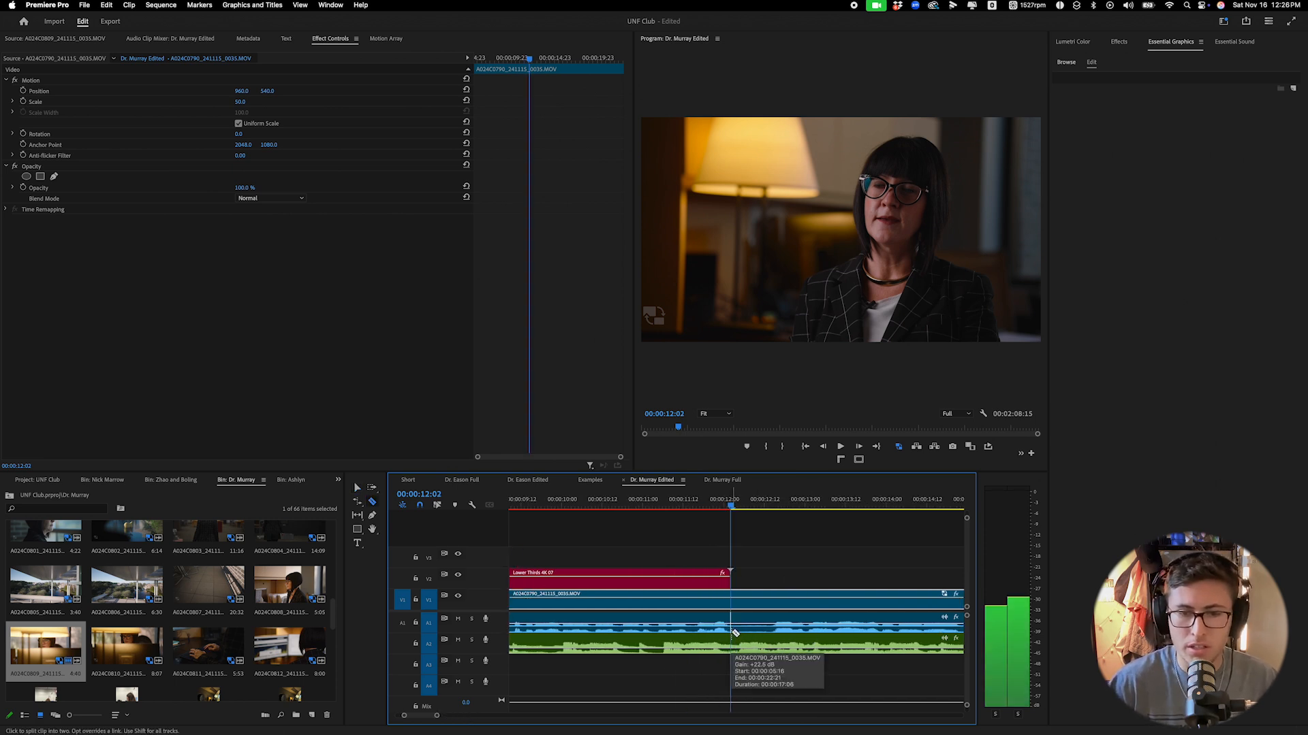
click(735, 621)
click(735, 602)
click(774, 630)
click(774, 601)
key(v)
drag(755, 576, 745, 623)
key(Delete)
click(745, 606)
key(Delete)
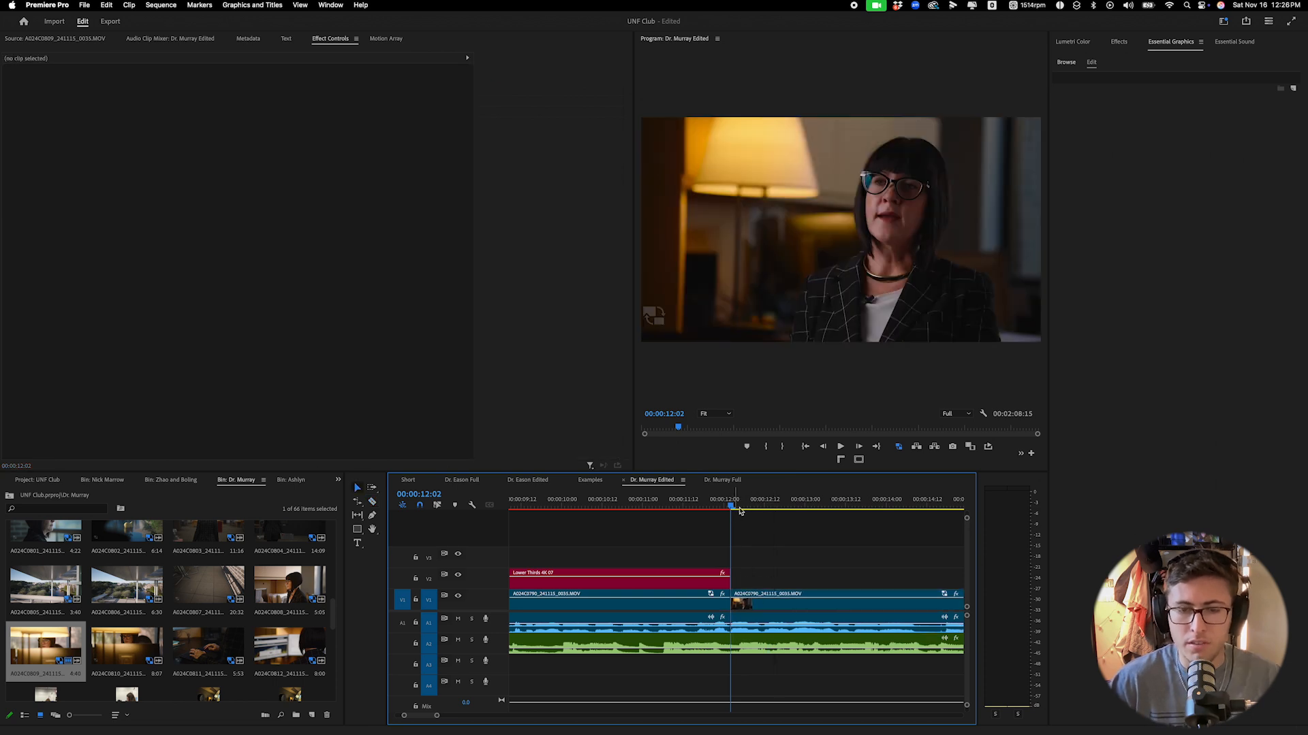
Punch in on the interview clip after the cut with scale 70, reframe it upward to Y 428 and slightly left, and play the cut.
click(767, 603)
click(241, 103)
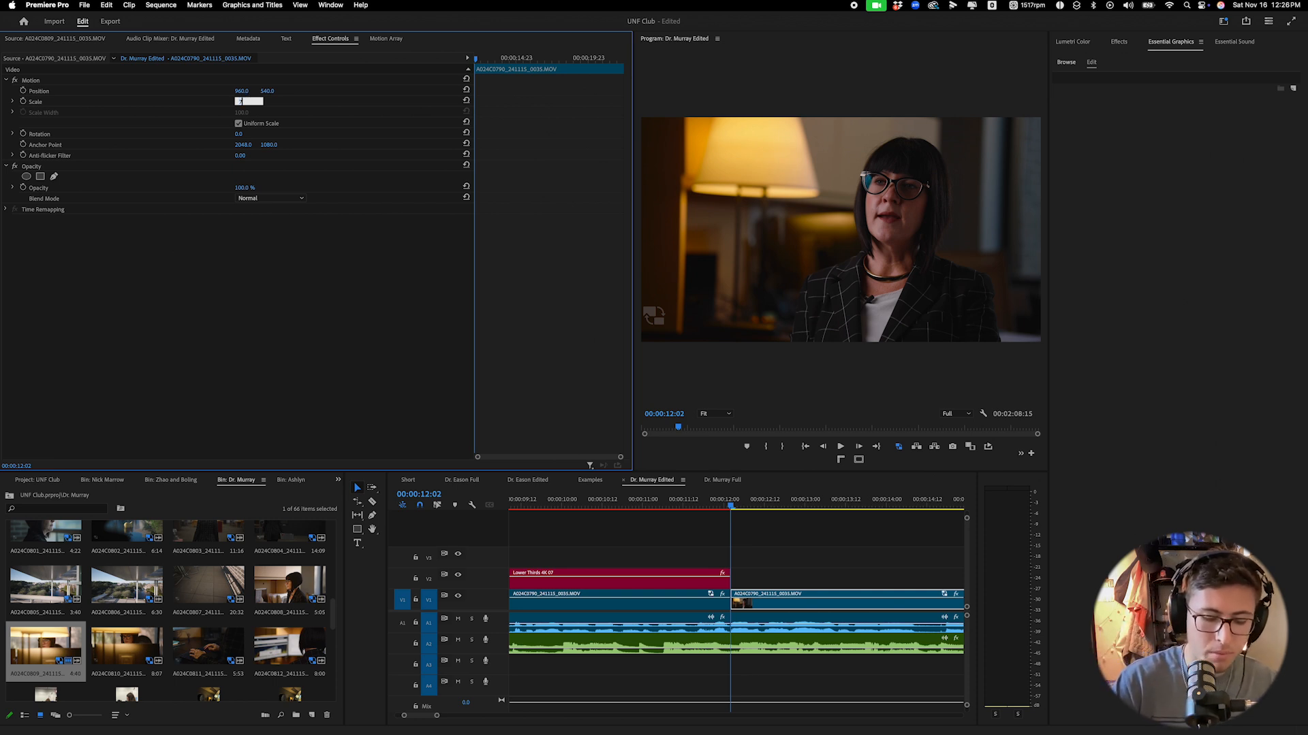
key(Return)
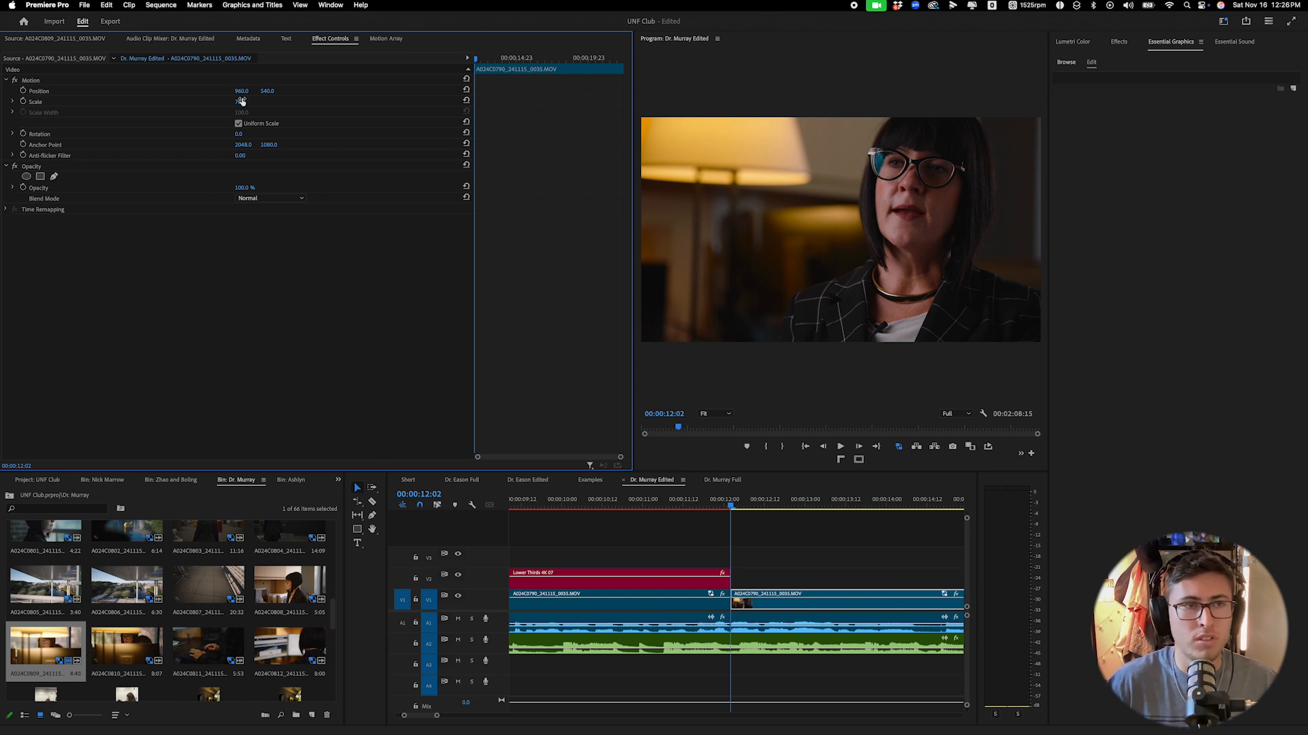
drag(267, 90, 326, 90)
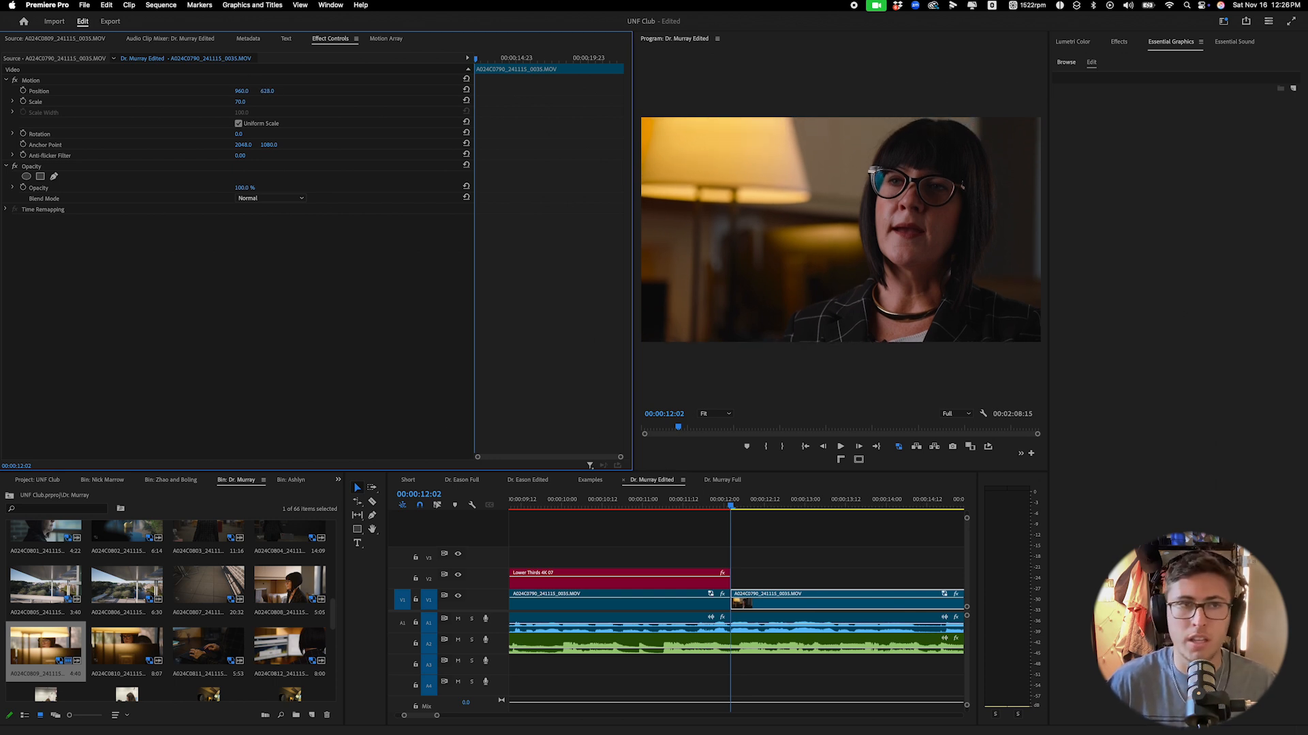
drag(239, 91, 198, 90)
click(657, 504)
key(space)
drag(437, 715, 463, 715)
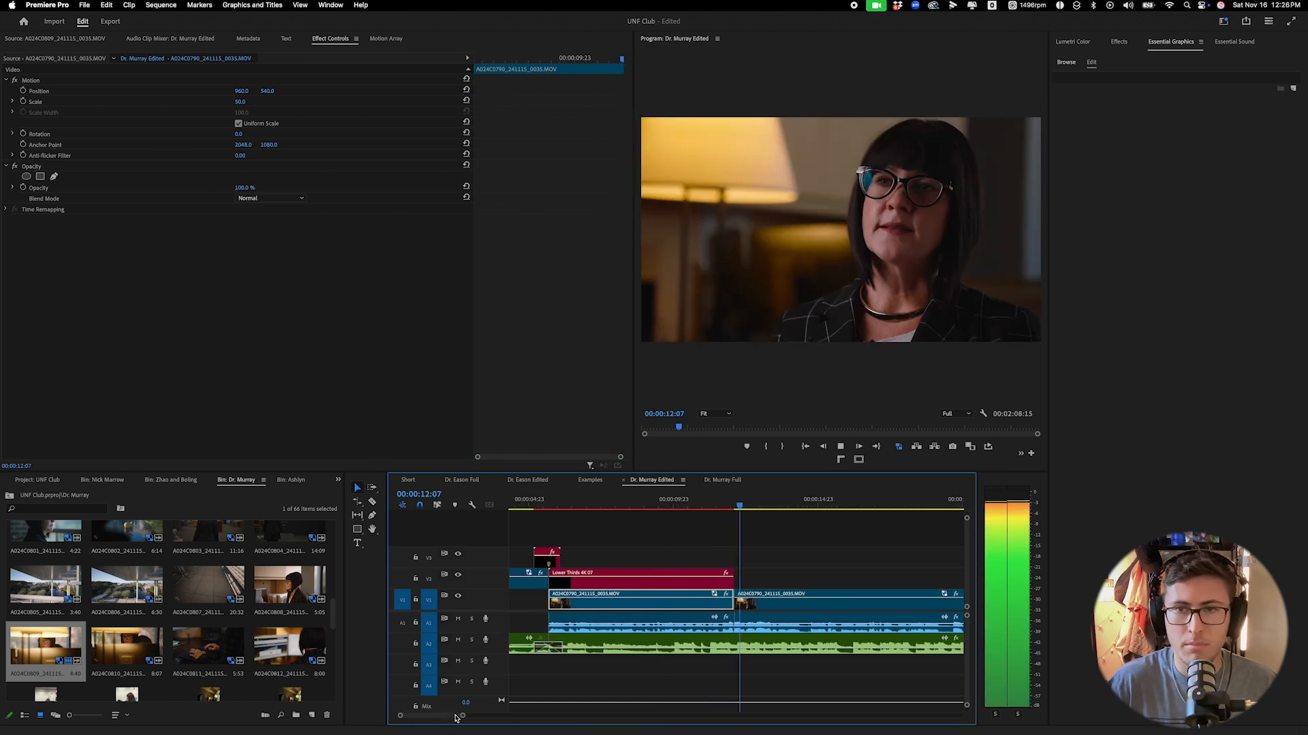
Split the second interview clip at about 00:00:14:14 and ripple delete the part before the cut.
key(Home)
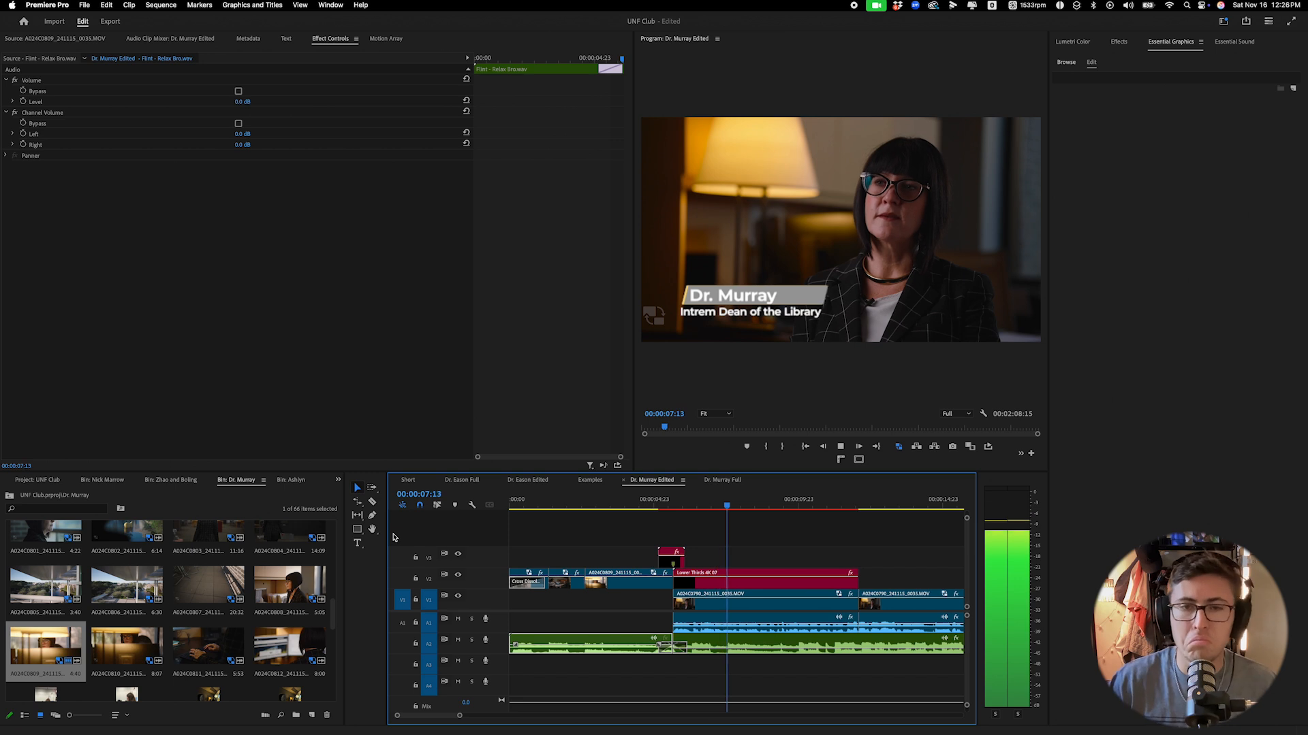
scroll(531, 569, right, 2)
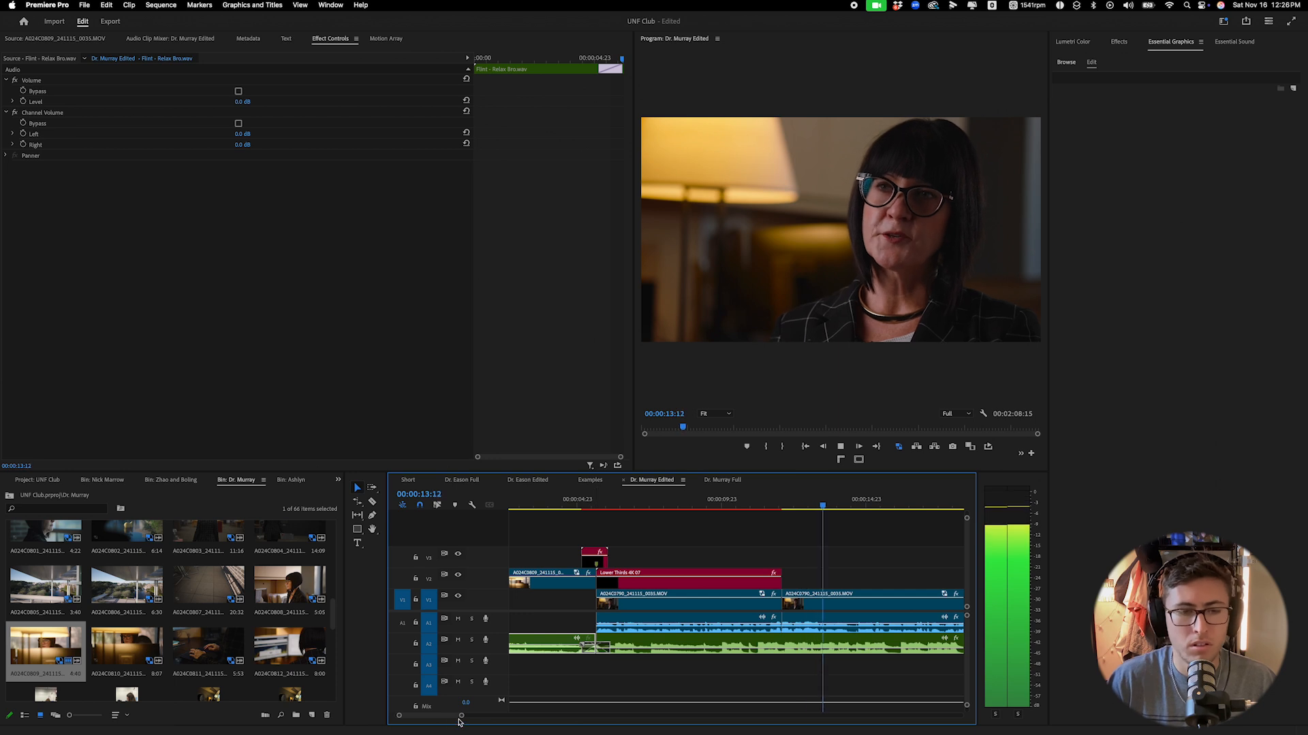
drag(462, 716, 499, 716)
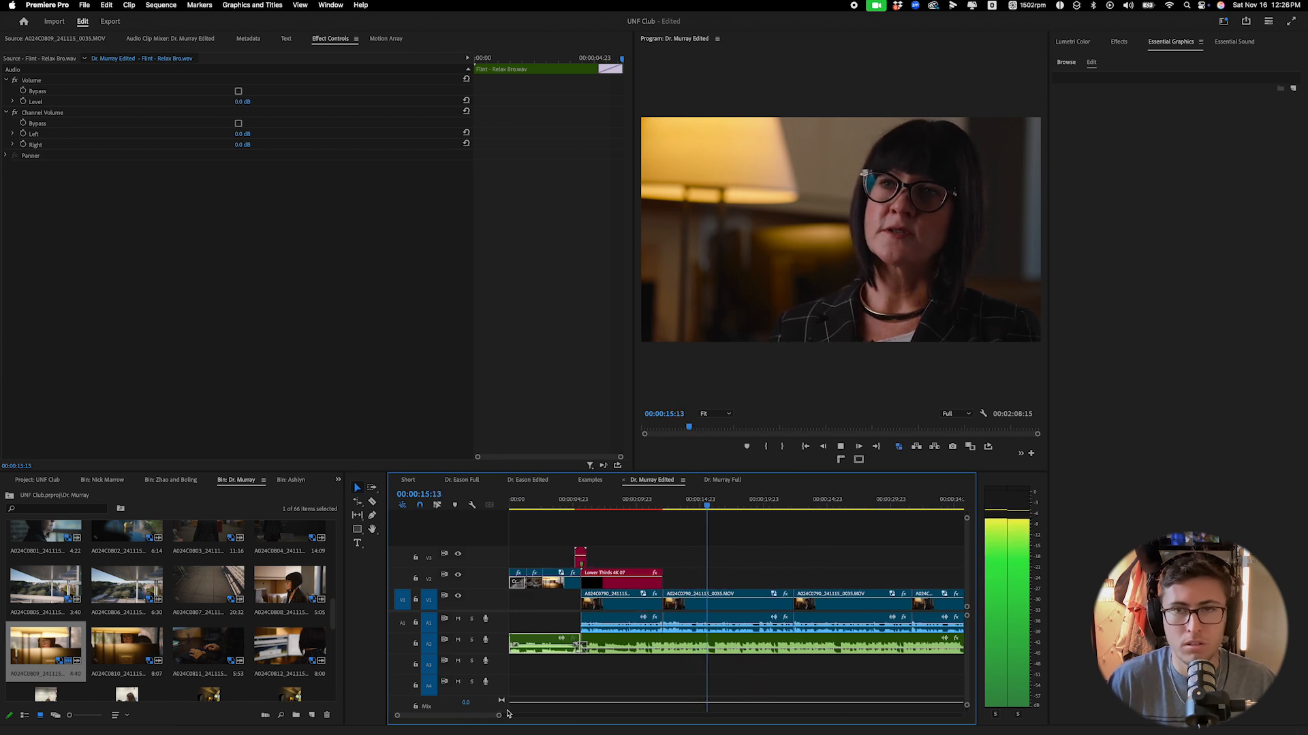
click(664, 615)
click(674, 516)
key(space)
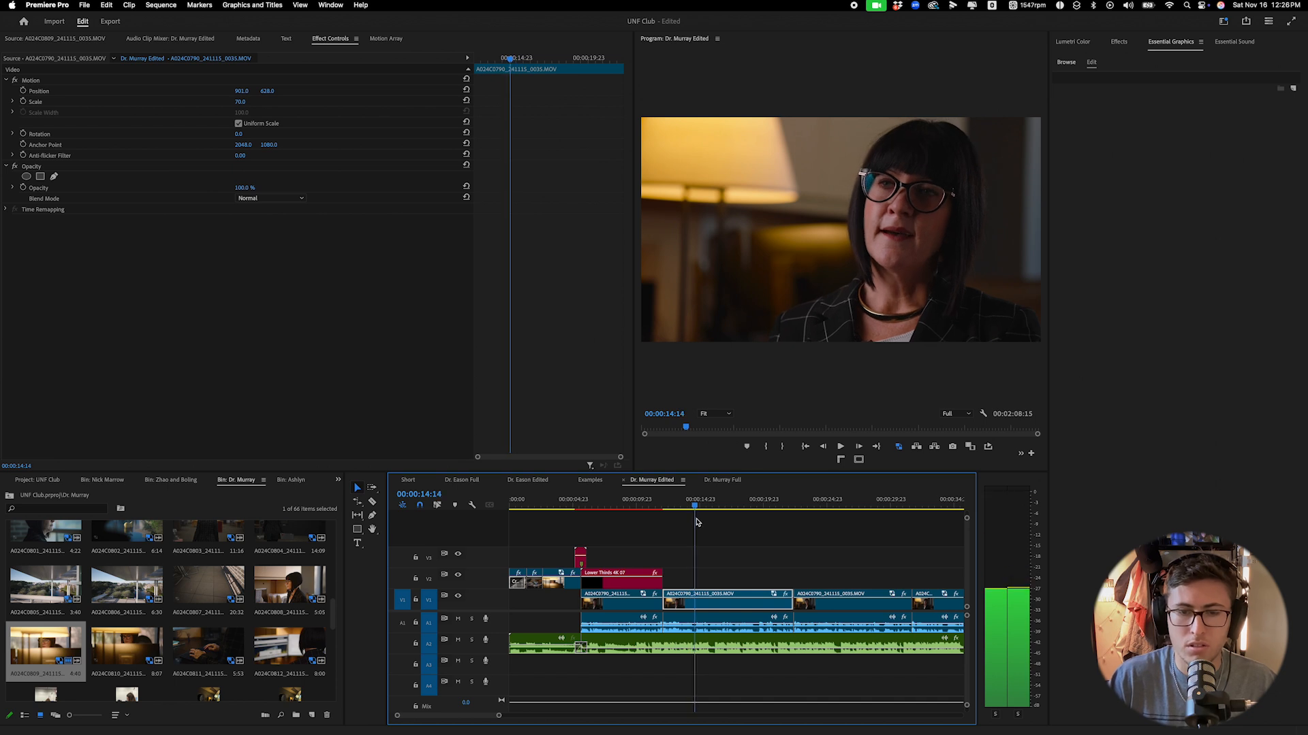
key(space)
key(c)
click(696, 603)
key(v)
click(681, 601)
key(shift+Delete)
Play through the new join and split the second interview clip at 00:00:16:14 and again just after it.
click(653, 509)
key(space)
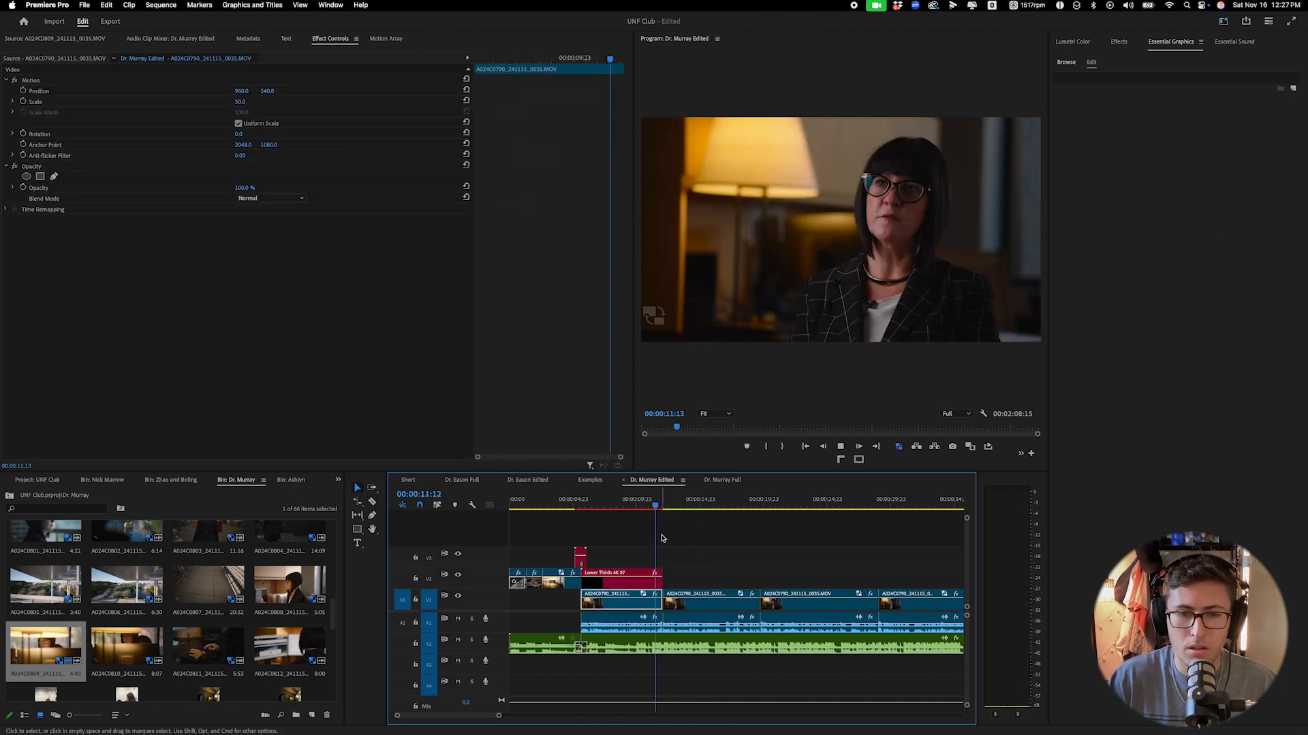
mouse_move(499, 715)
mouse_down()
mouse_move(458, 717)
mouse_move(491, 716)
mouse_up()
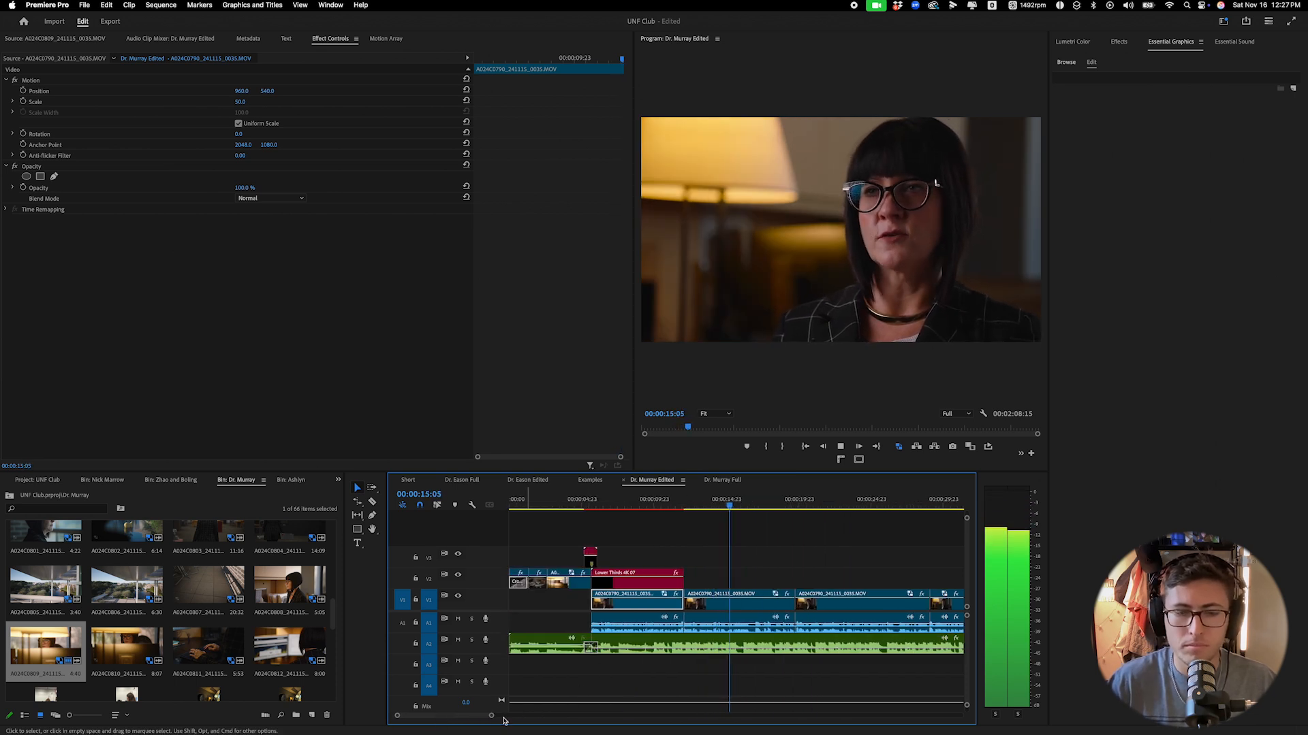
drag(491, 715, 477, 717)
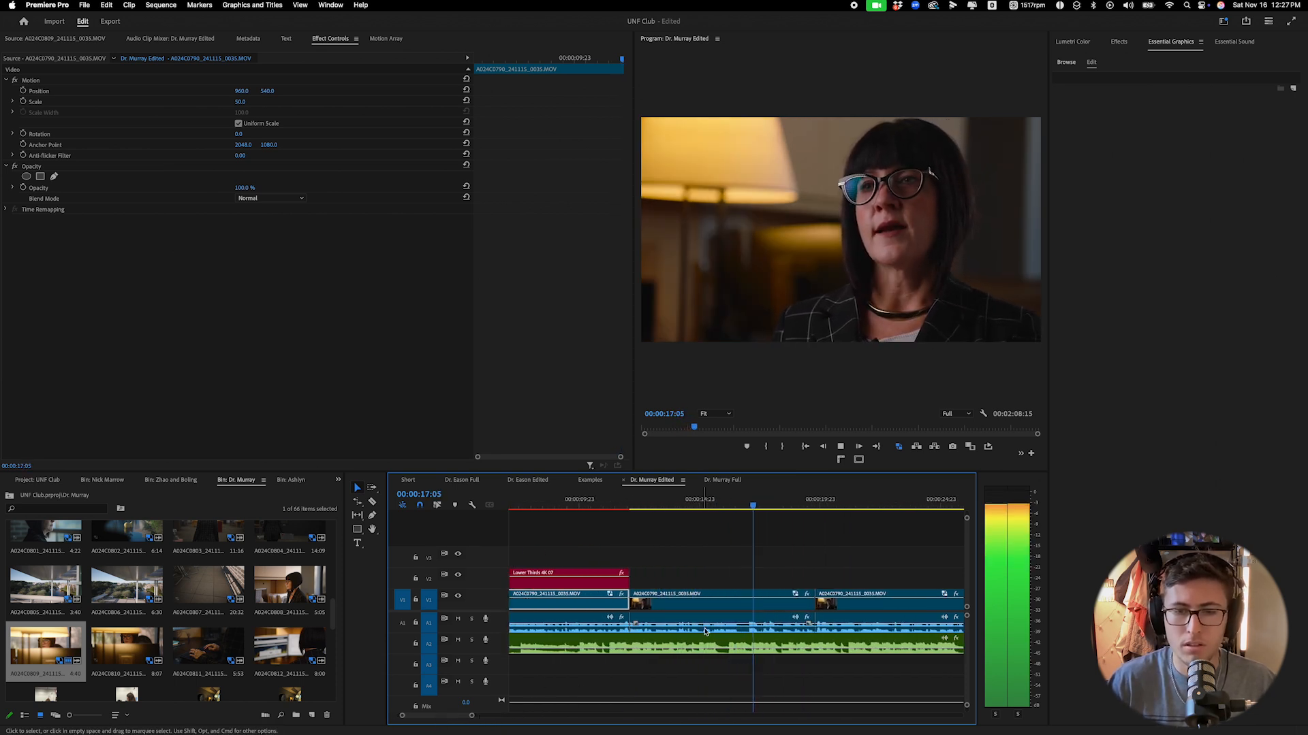
click(729, 592)
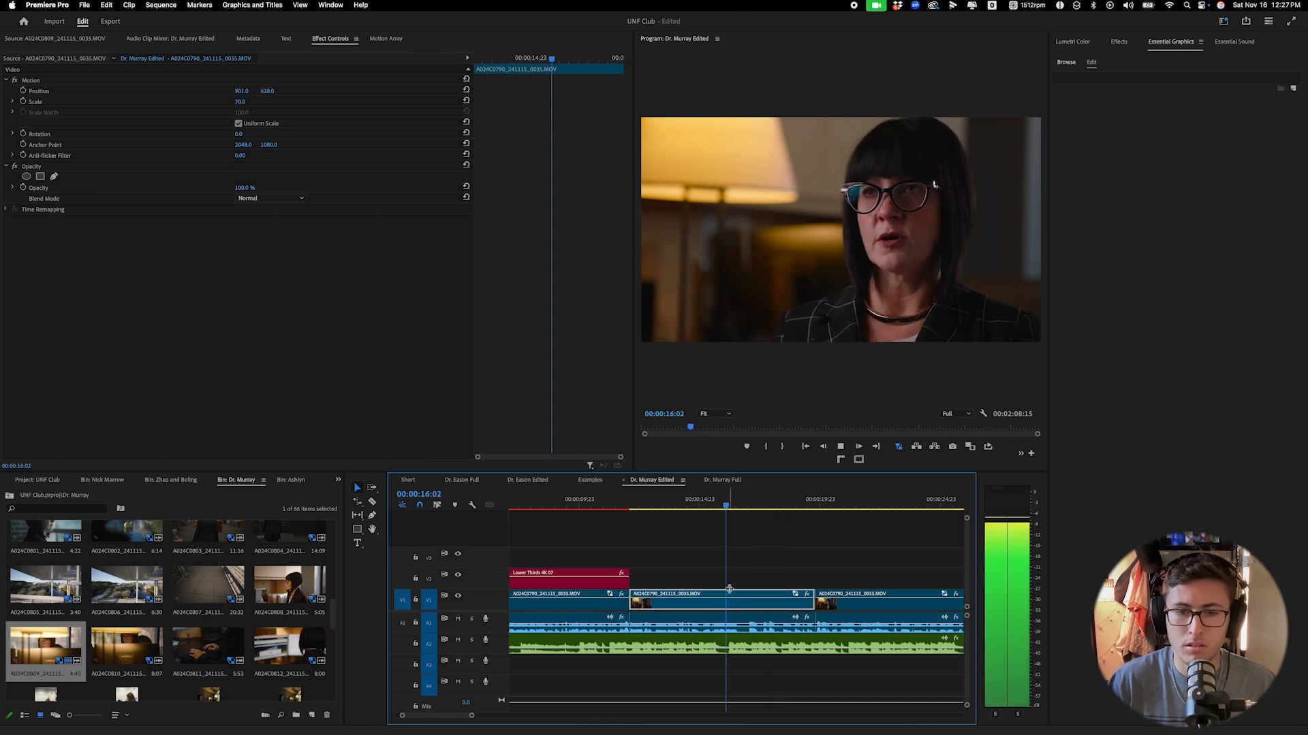
key(space)
key(Right)
key(Right)
key(Right)
key(c)
click(741, 615)
click(744, 596)
Delete the short section between the two cuts in the interview and close the gap.
key(v)
click(742, 599)
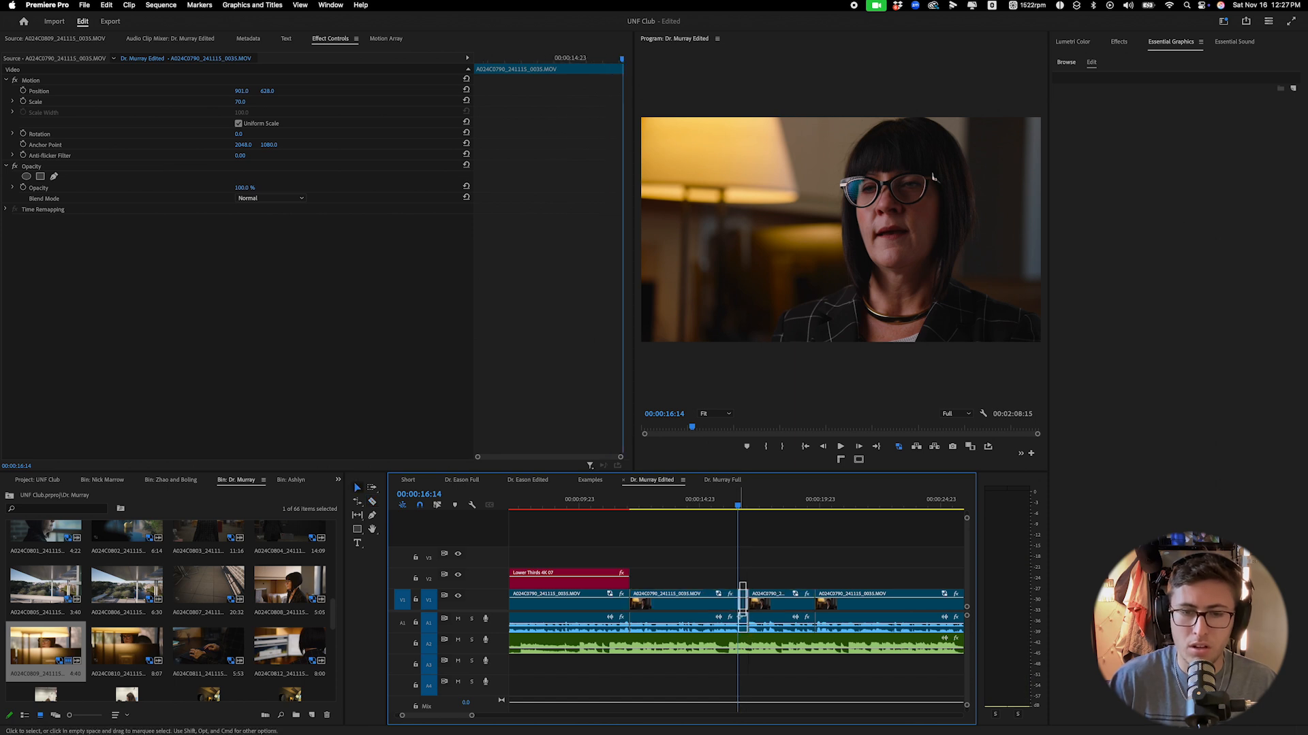
key(Delete)
click(744, 602)
key(Delete)
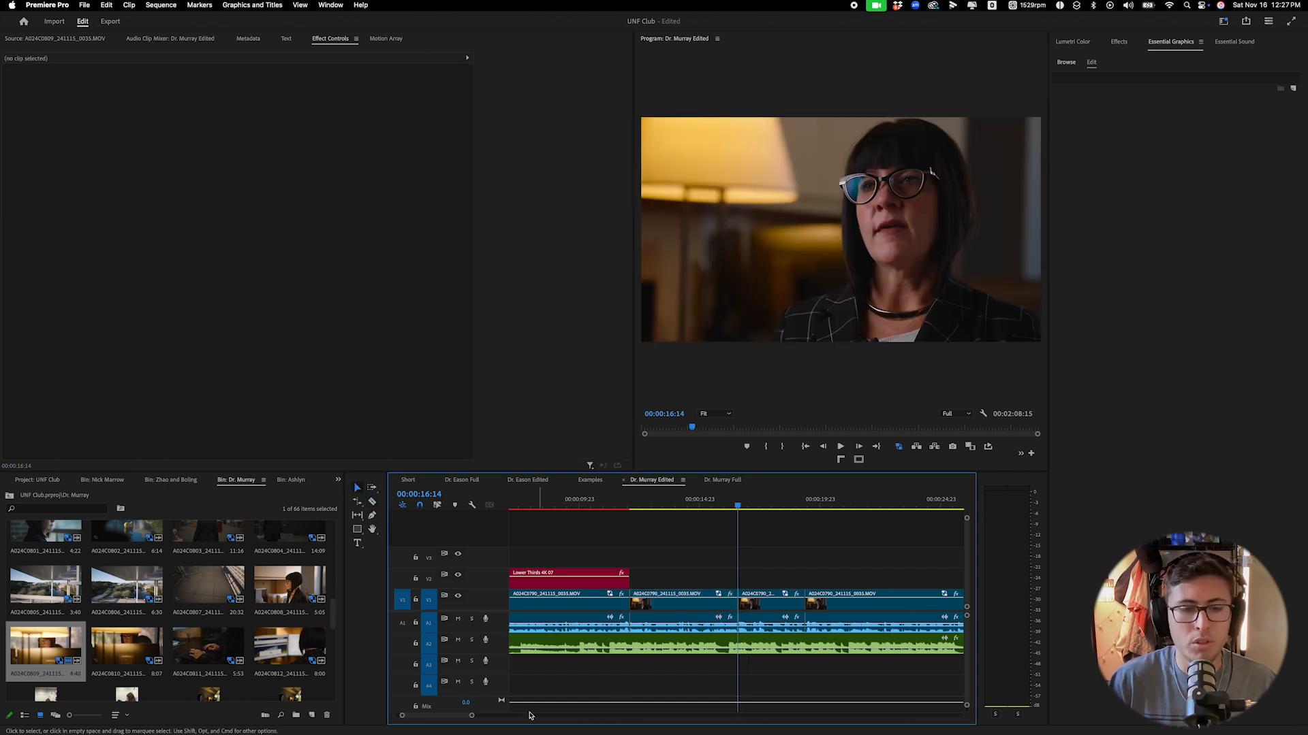
Place B-roll clip A024C0799 above the interview, starting at the cut near 00:00:16:14.
key(minus)
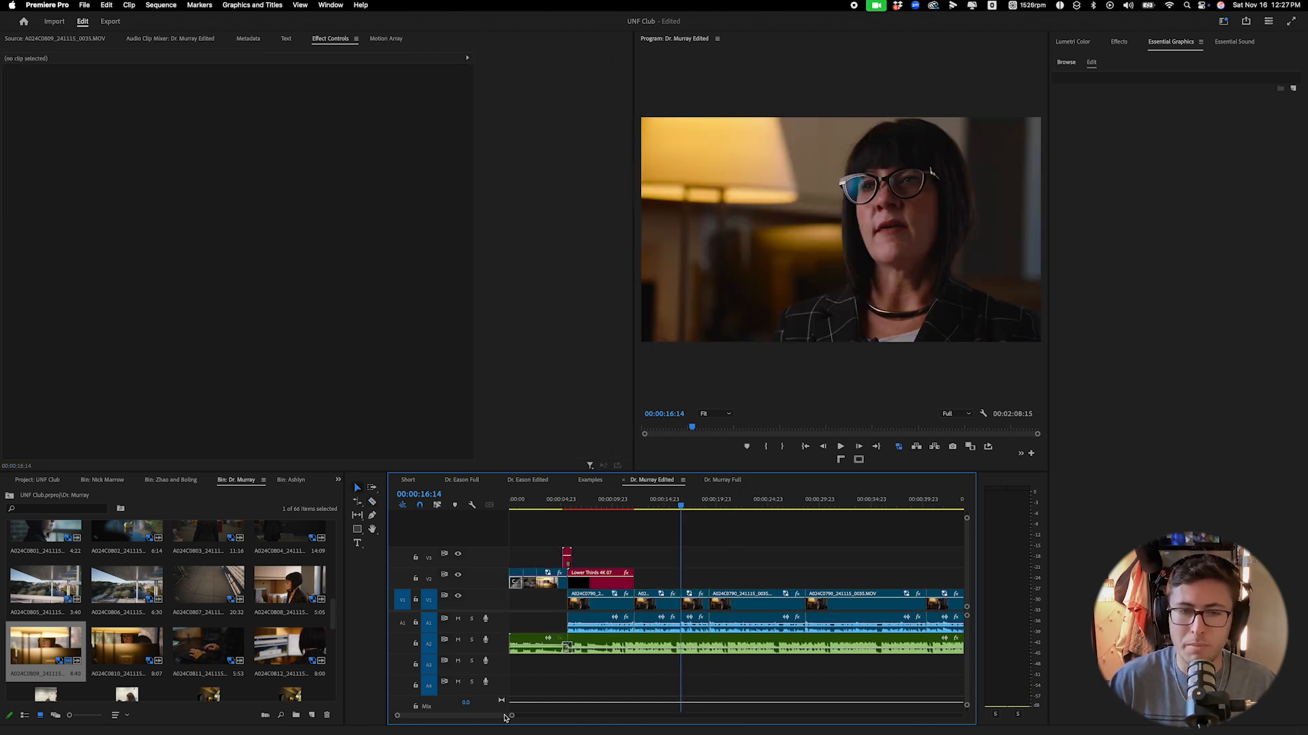
click(593, 510)
click(654, 507)
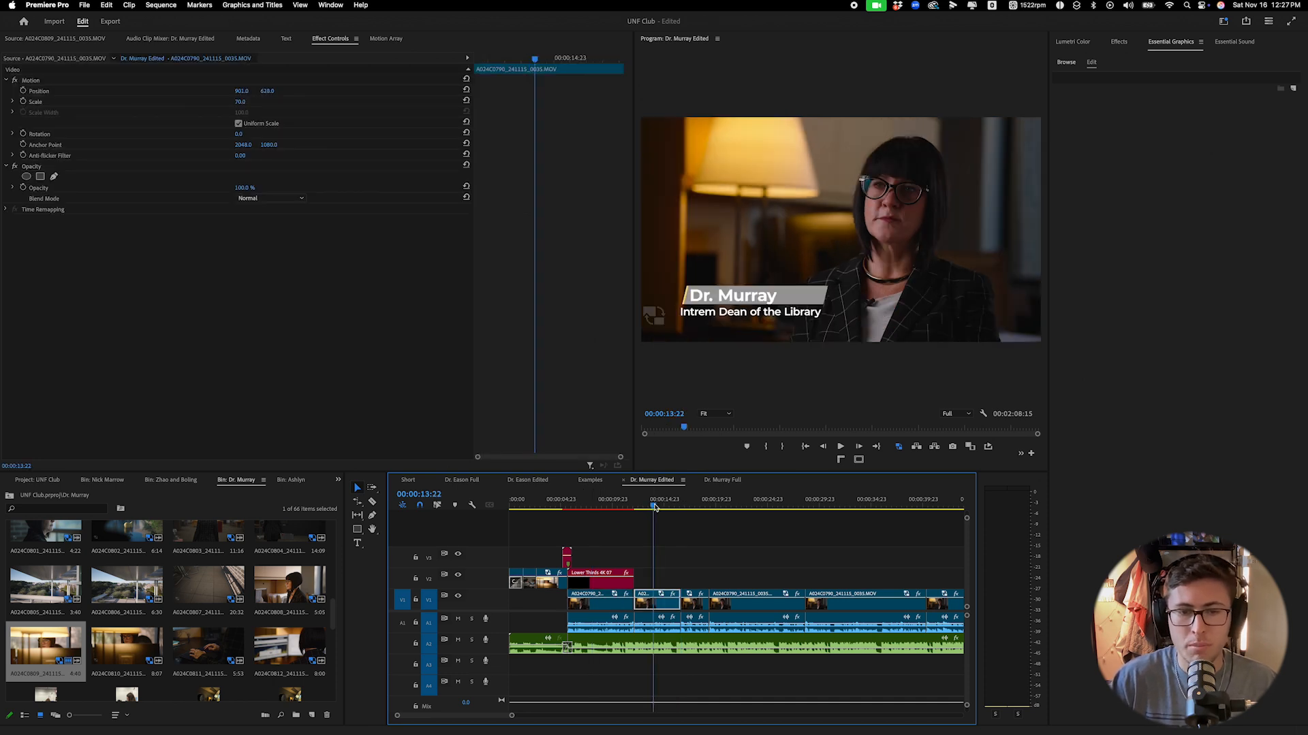
click(690, 506)
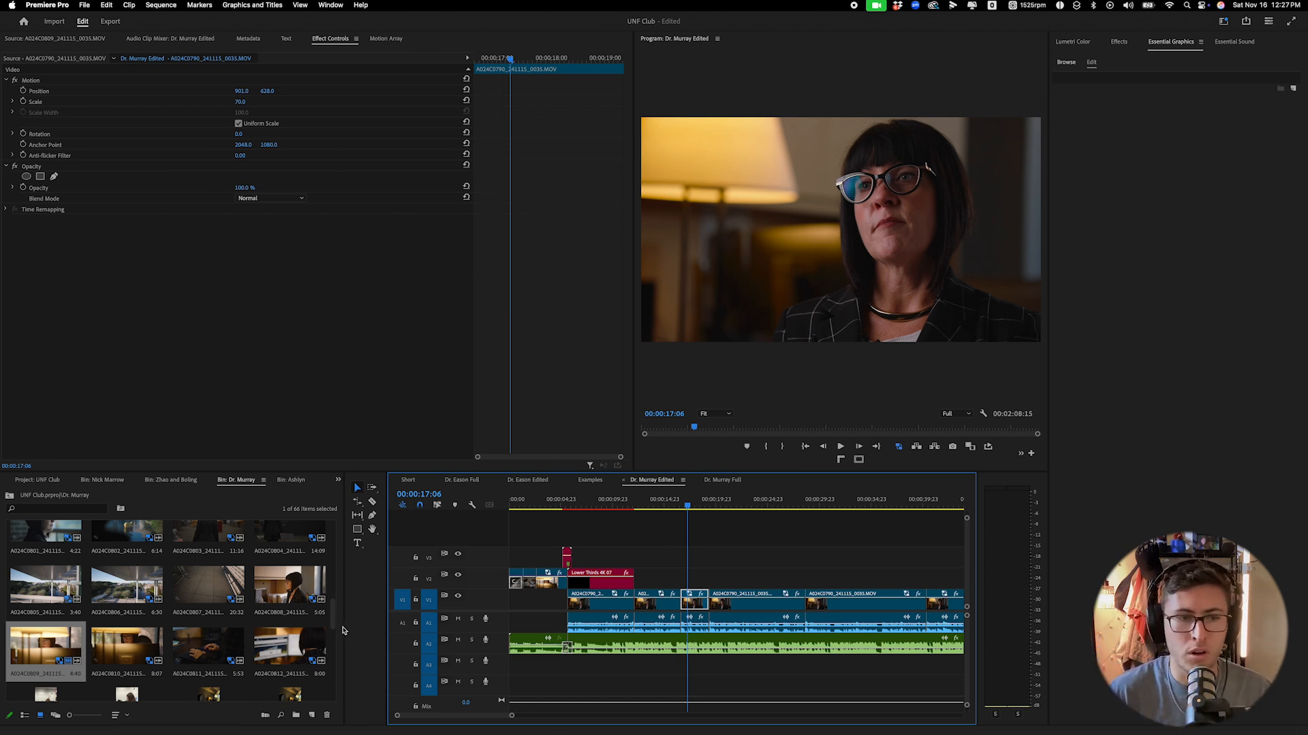
scroll(333, 624, up, 3)
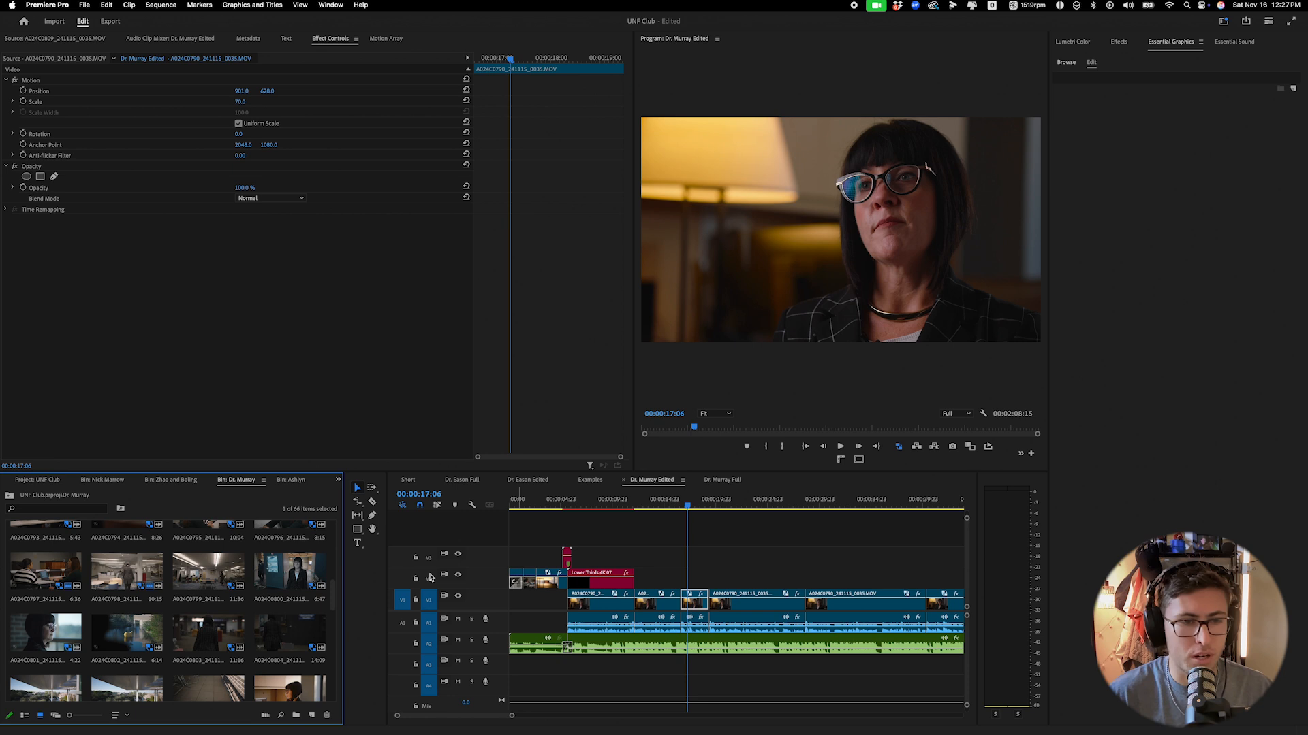
click(323, 579)
click(230, 580)
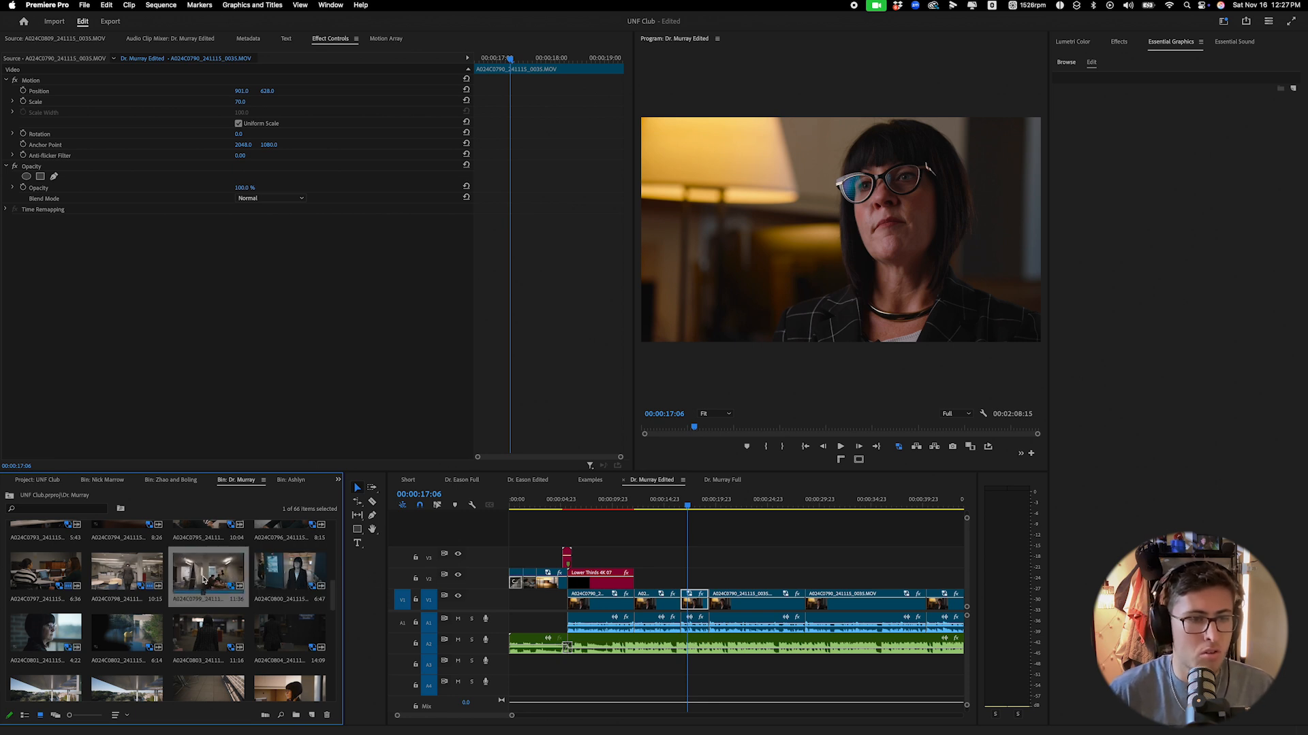
drag(229, 579, 646, 572)
drag(683, 586, 683, 586)
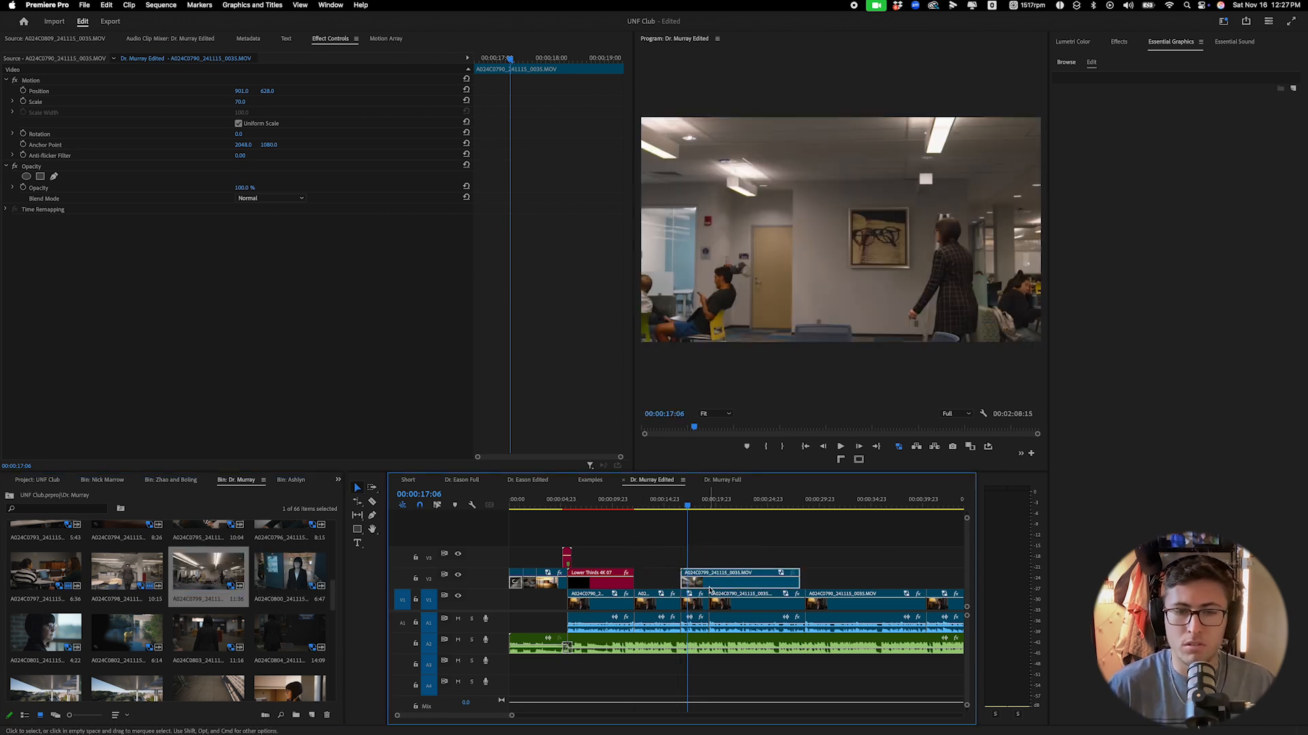
Set the speed of the A024C0799 B-roll clip to 40%.
right_click(717, 576)
click(755, 536)
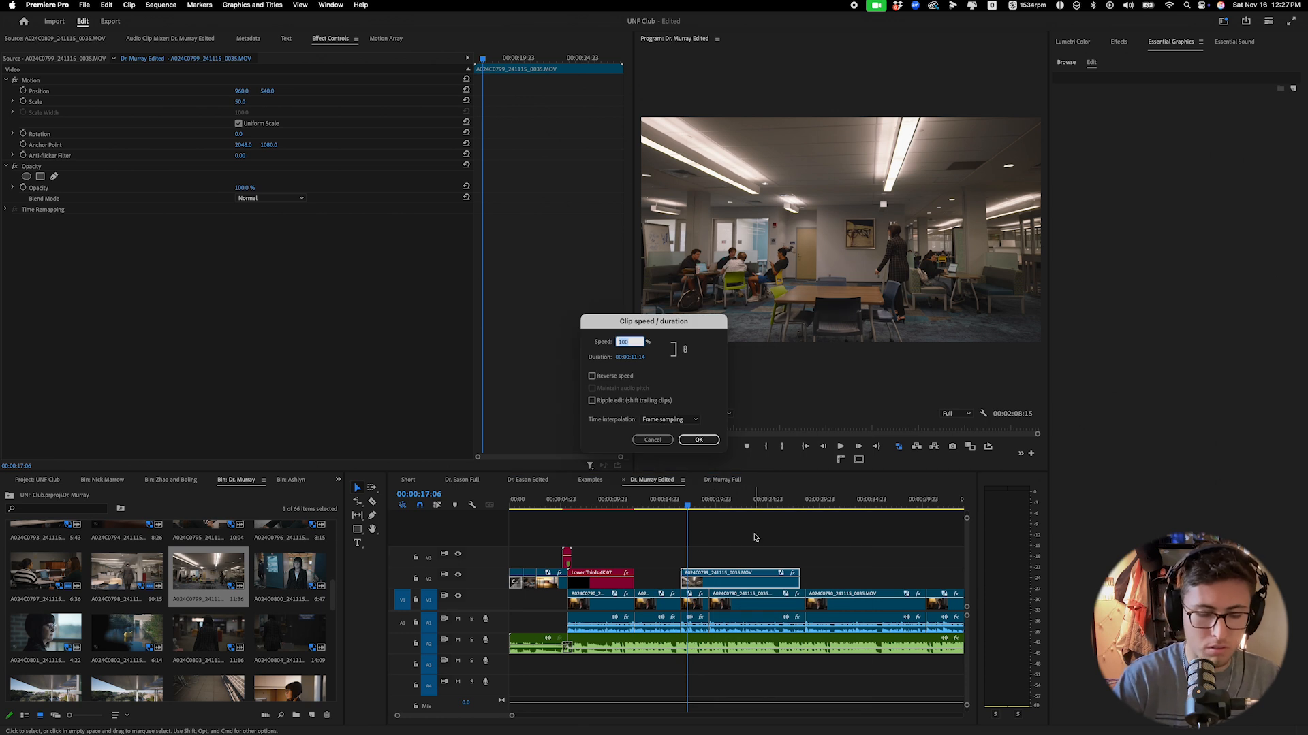
text(40)
key(Return)
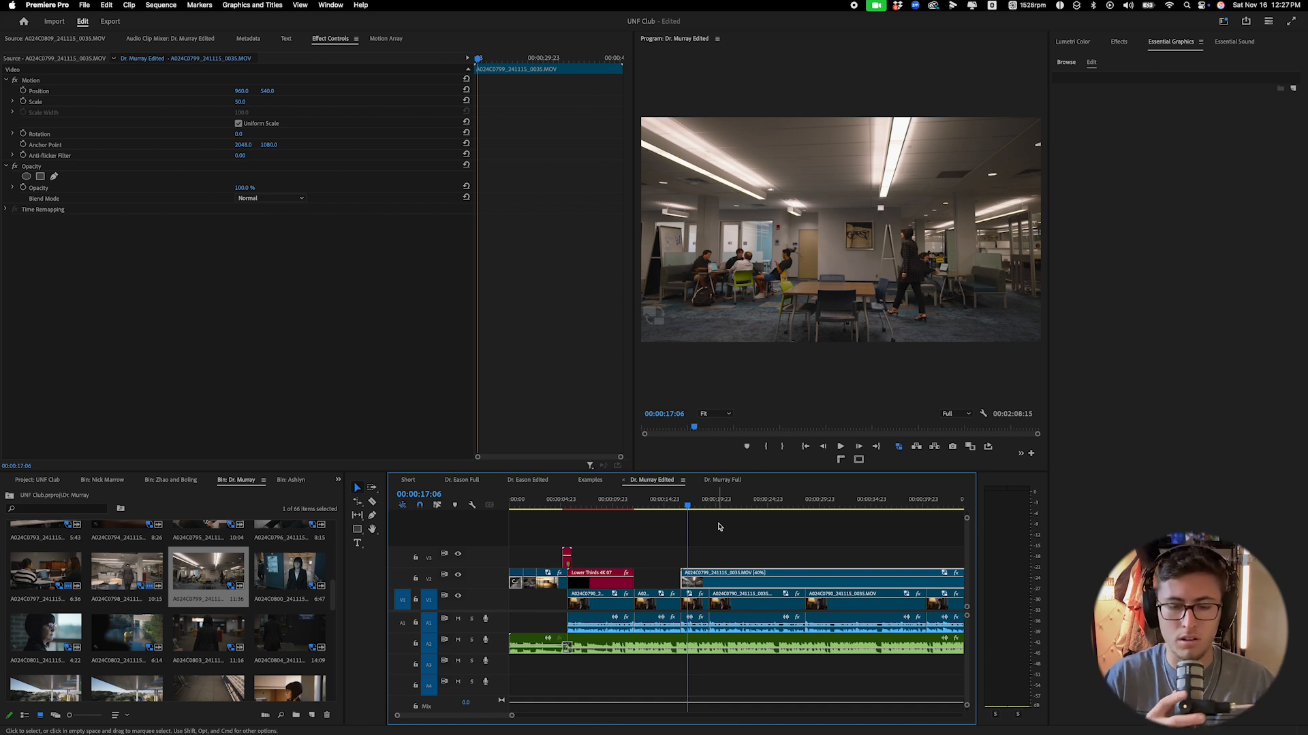
Split the slowed A024C0799 clip at 00:00:19:04 and move the remainder back to the clip's original start, overwriting the opening part.
key(space)
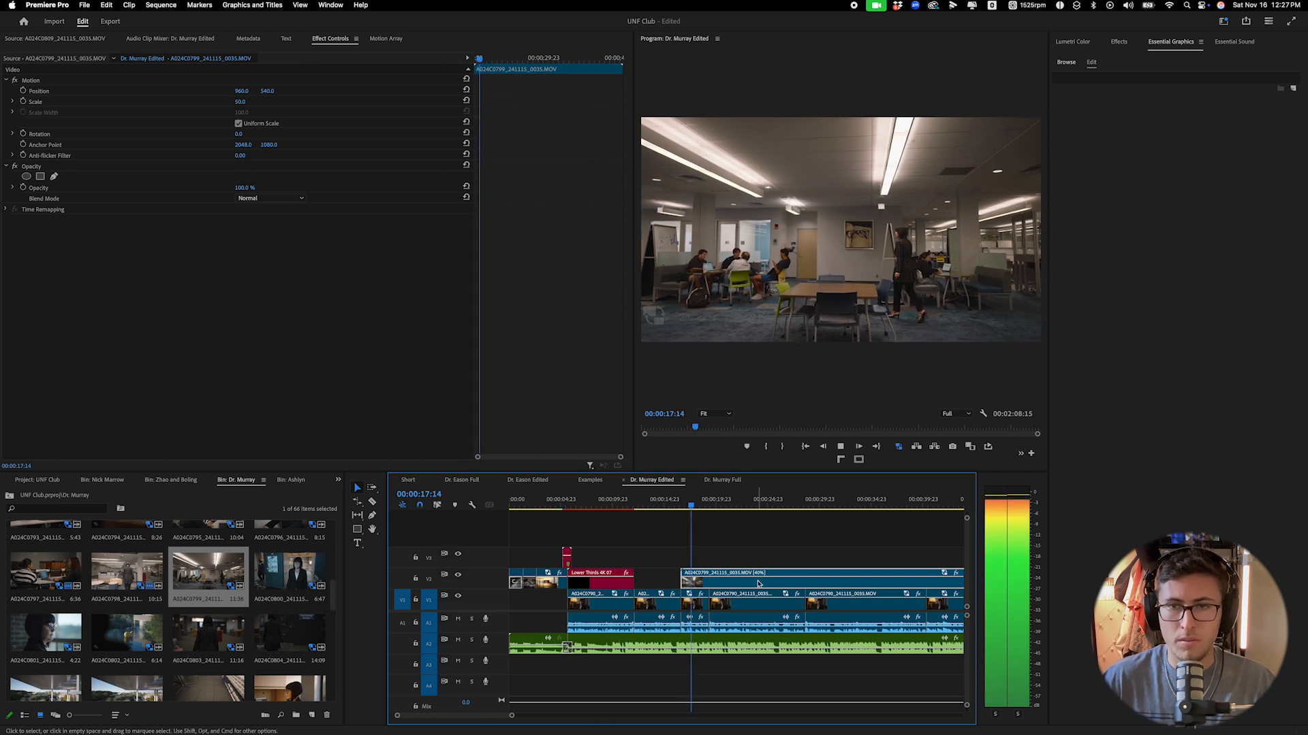
key(space)
key(c)
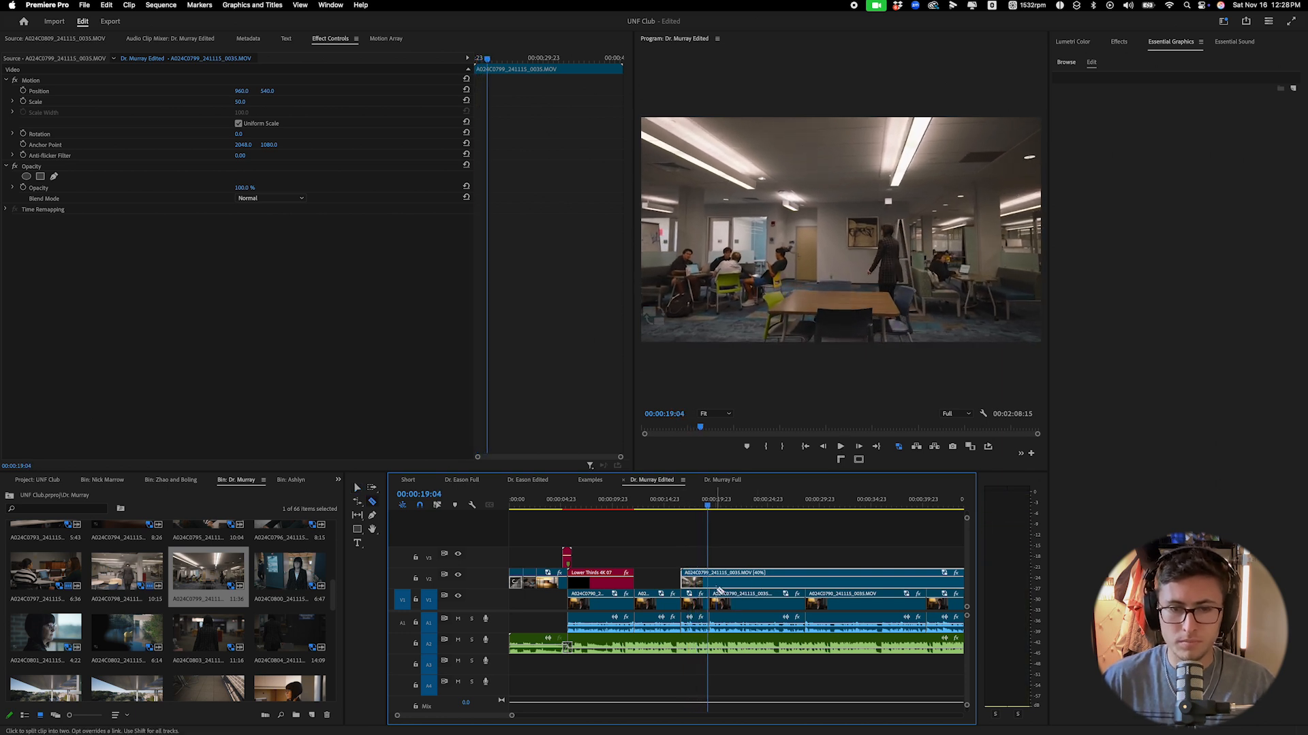
click(709, 582)
key(v)
drag(737, 583, 707, 583)
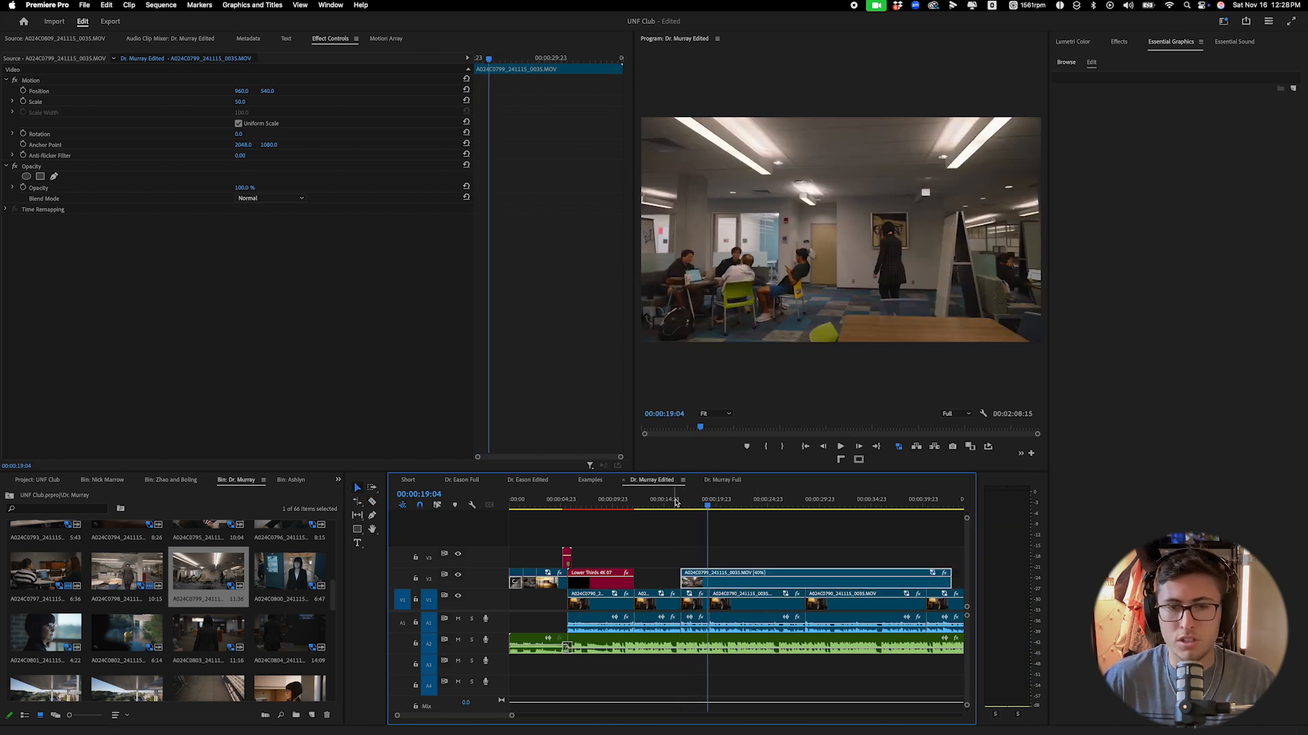
Play the A024C0799 B-roll and remove everything in it after 00:00:18:16.
key(space)
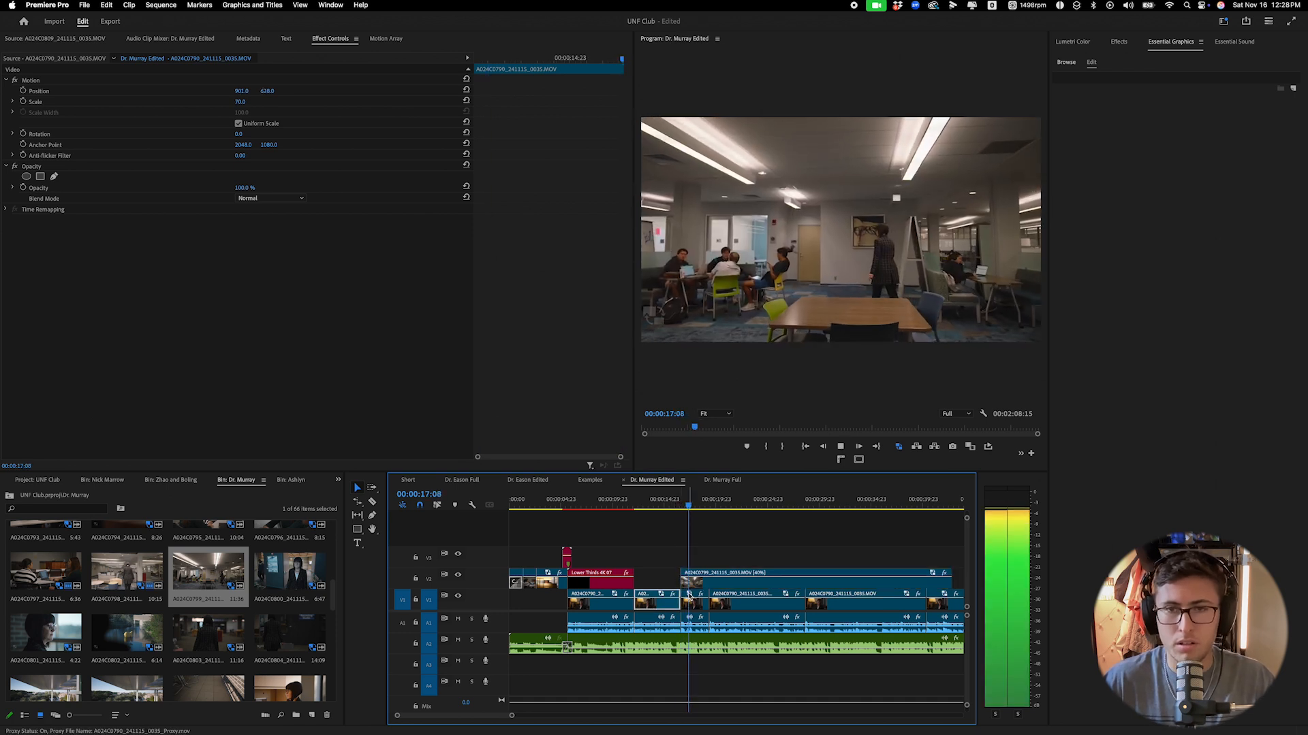
key(space)
click(717, 583)
key(Delete)
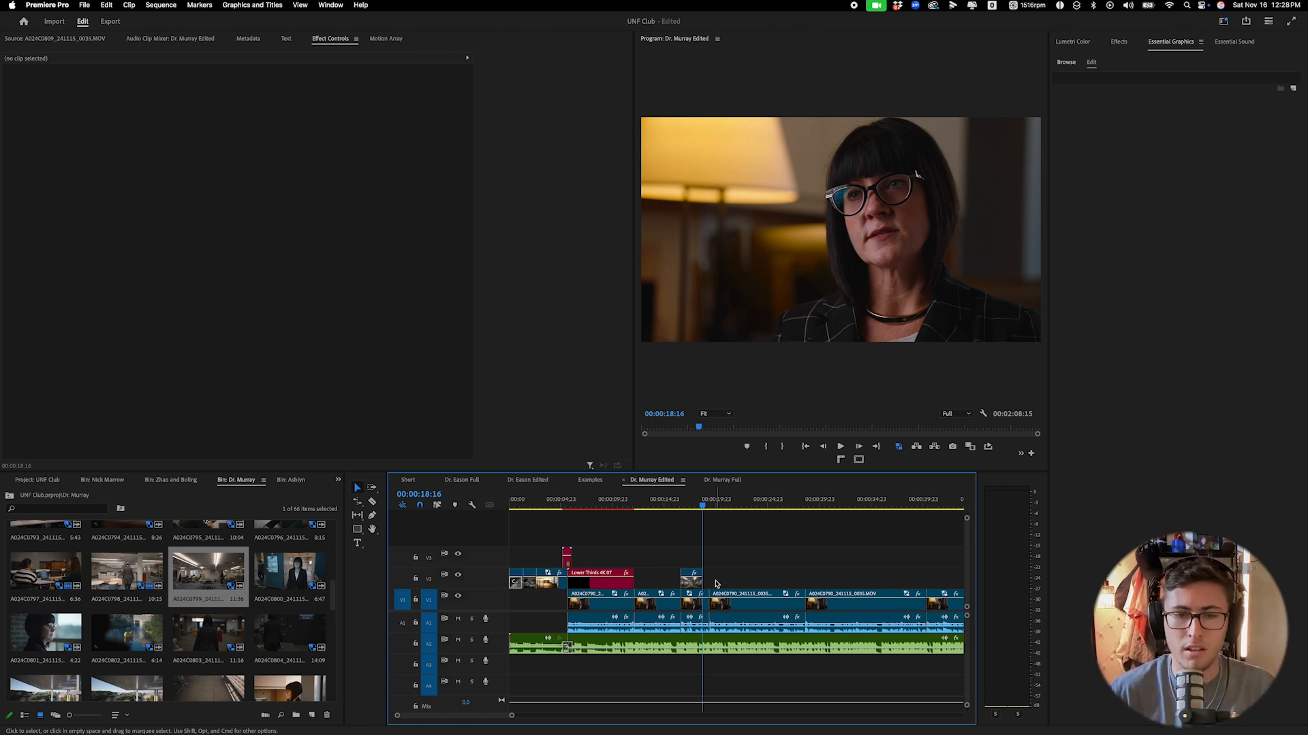
Place the keyboard-typing clip A024C0811 directly after the A024C0799 B-roll and slow it to about 40% speed.
drag(334, 599, 339, 563)
scroll(340, 562, up, 2)
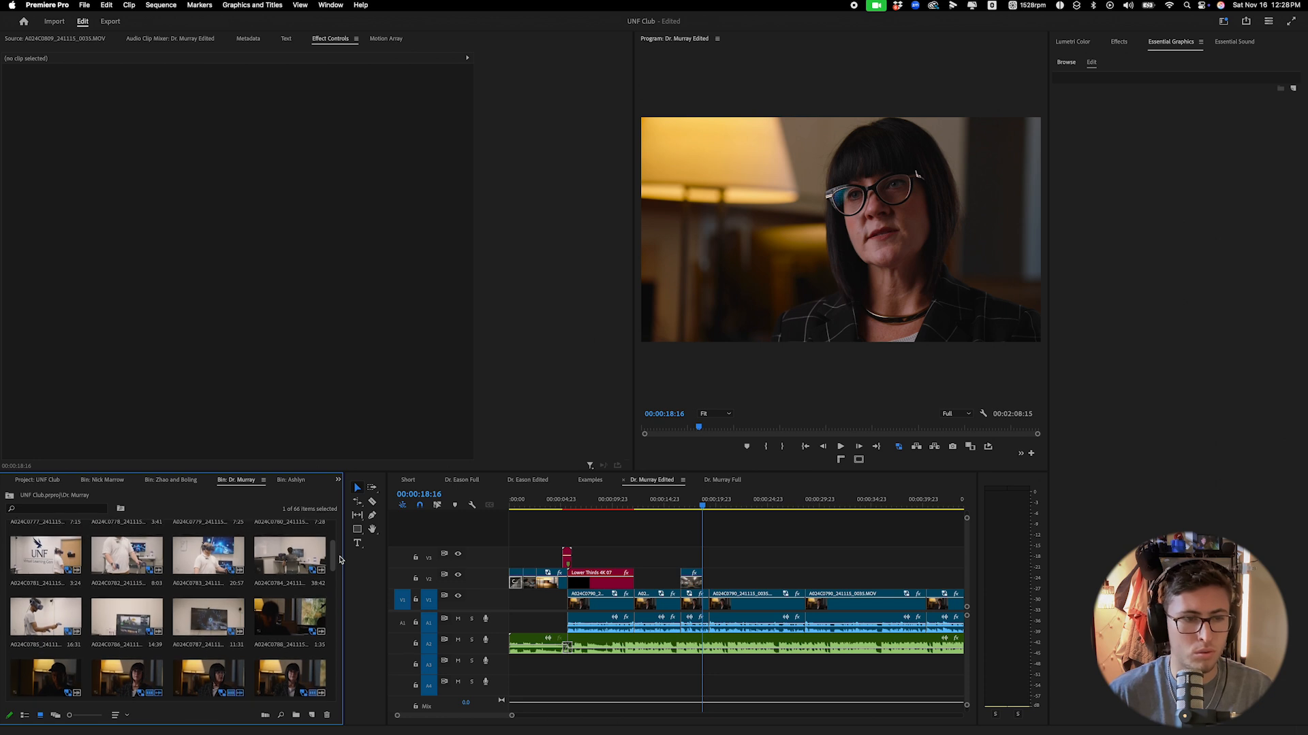
drag(333, 563, 329, 614)
double_click(197, 676)
drag(197, 675, 719, 583)
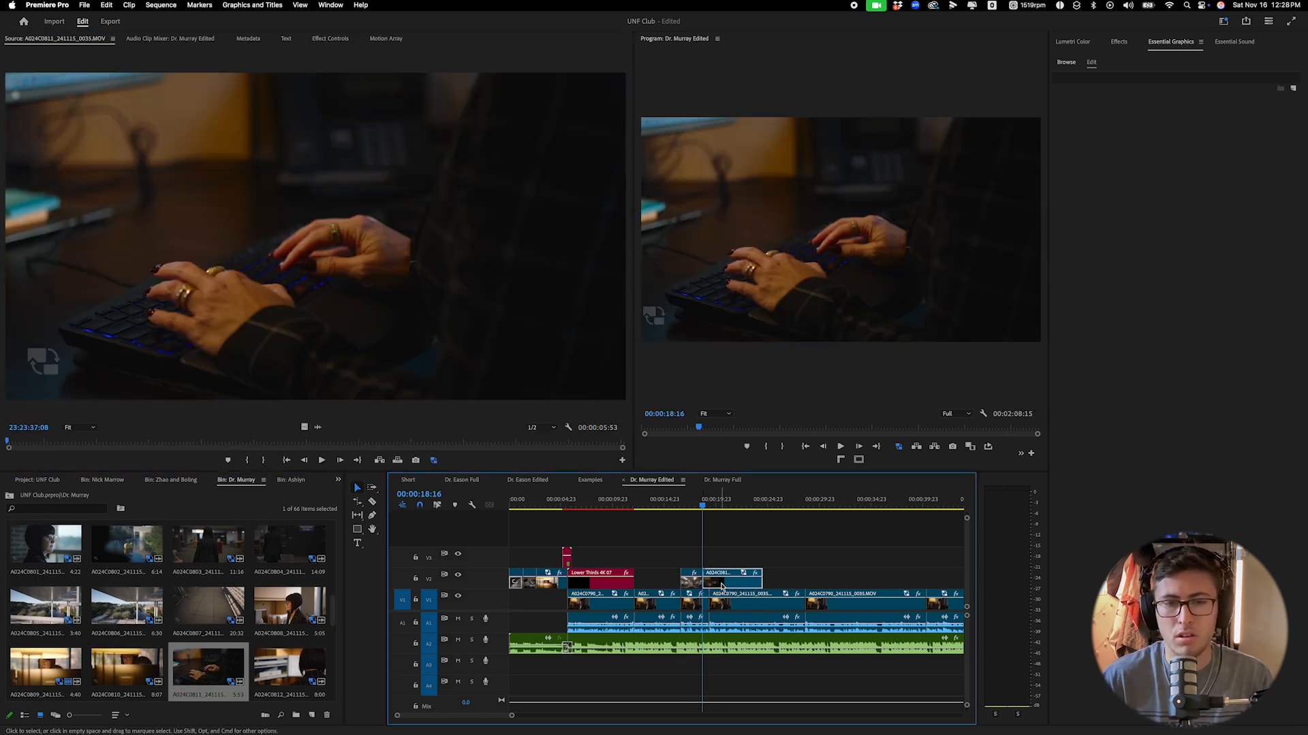
right_click(720, 581)
click(756, 538)
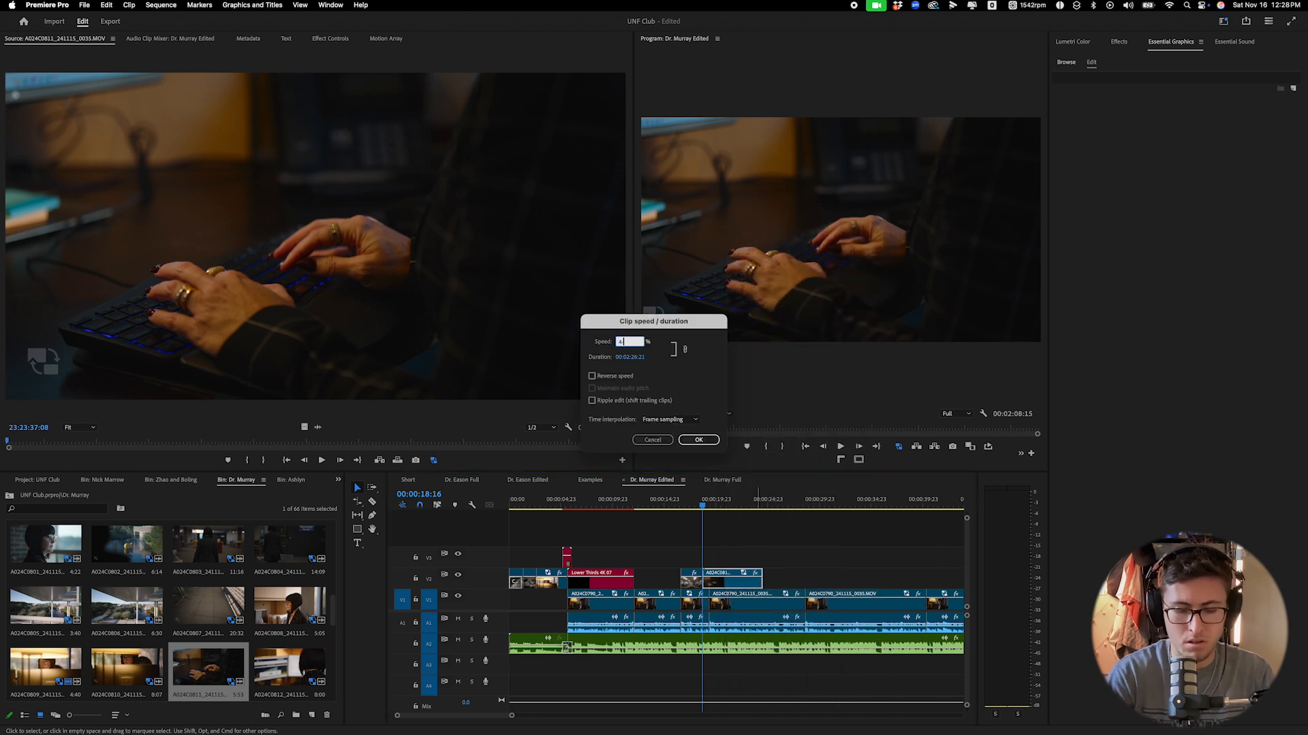
key(Return)
Cut off the opening of the keyboard-typing clip and move the remainder back against the end of the A024C0799 clip.
click(725, 508)
key(c)
click(730, 583)
key(v)
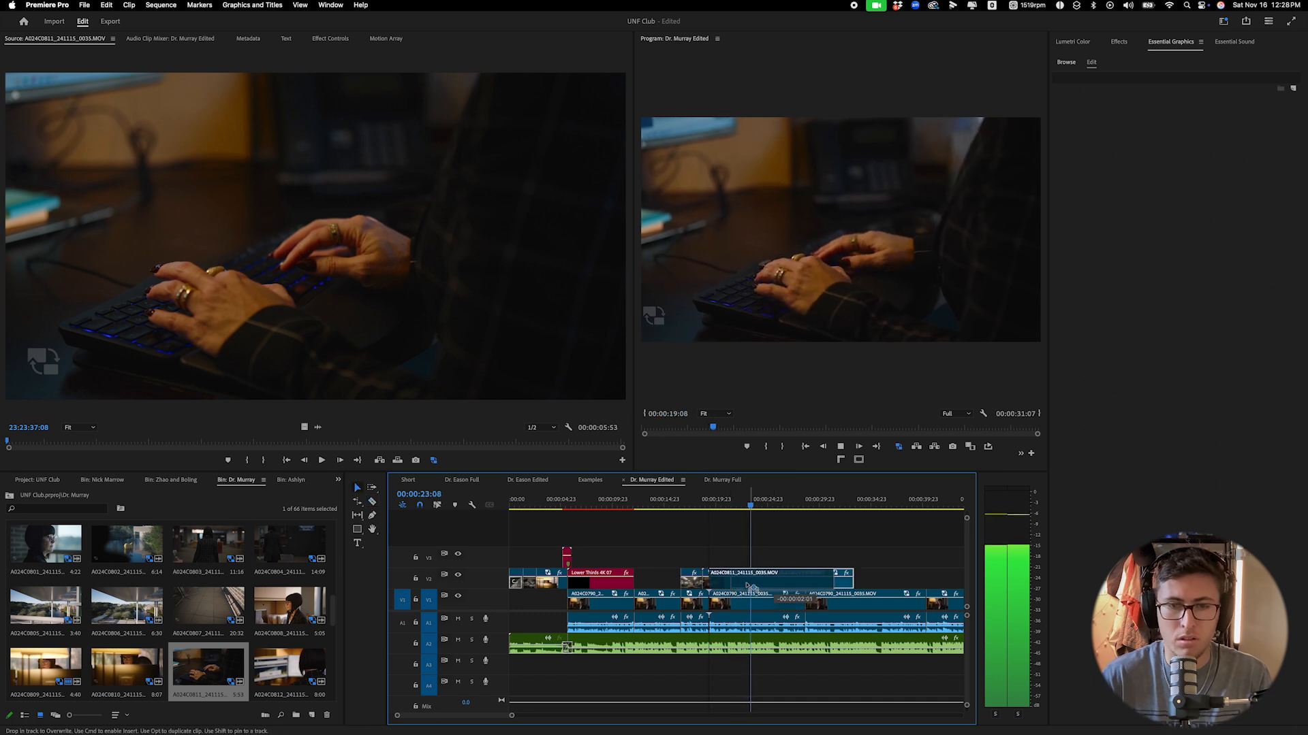
drag(765, 584, 737, 583)
Play both B-roll clips, split the keyboard-typing clip at about 00:00:20:22 and delete the rest of it.
key(Up)
key(Up)
key(space)
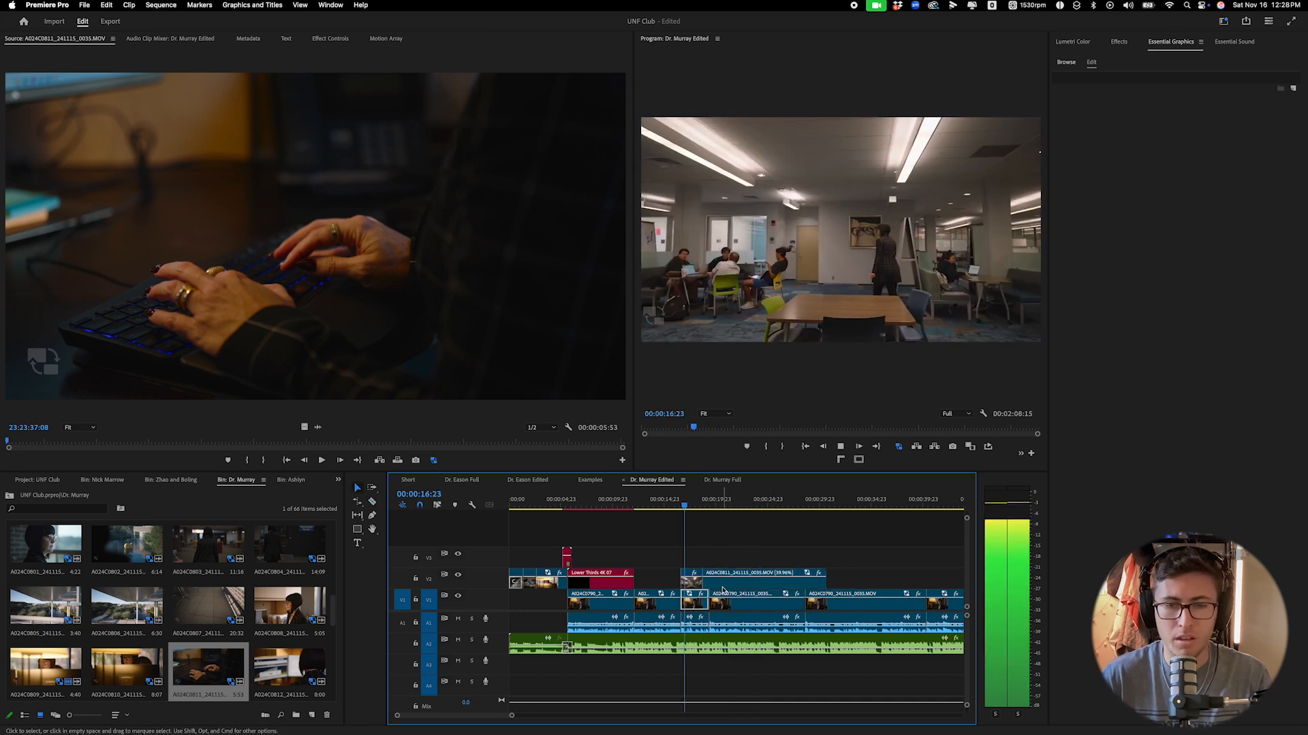
key(c)
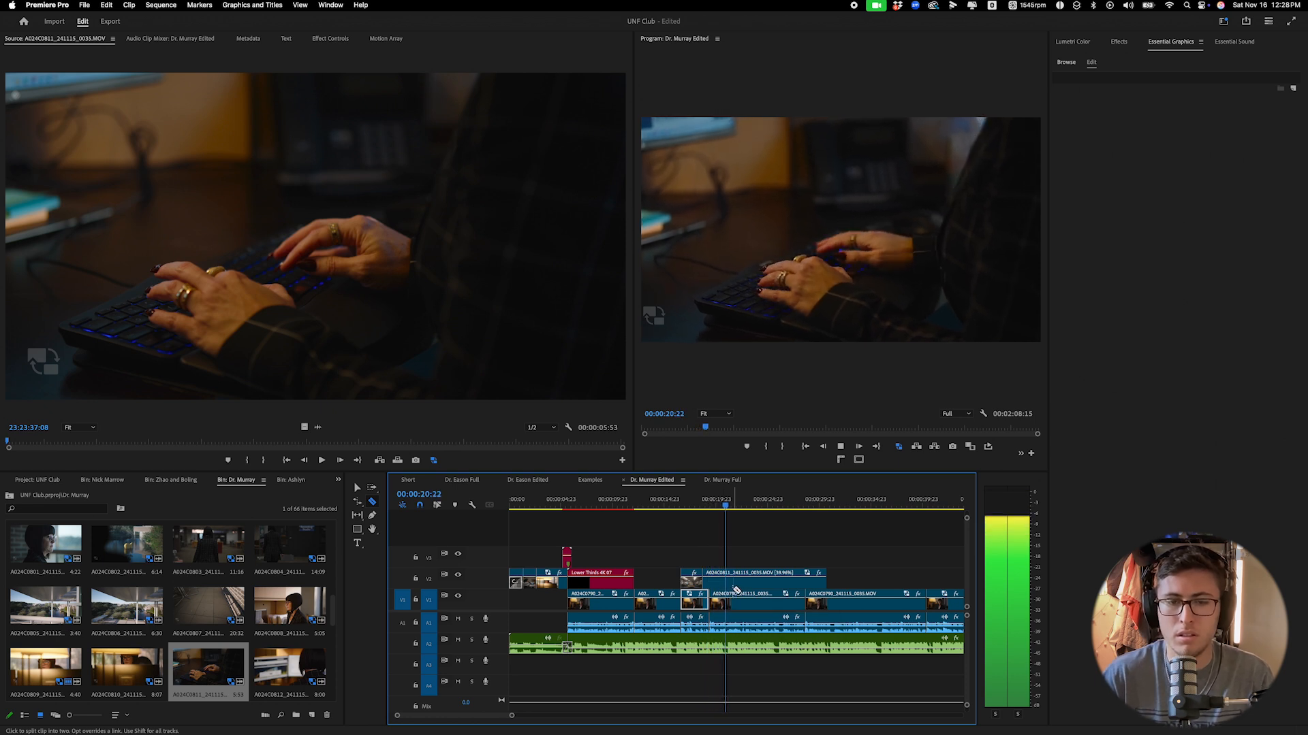
click(727, 585)
key(v)
click(746, 585)
key(Delete)
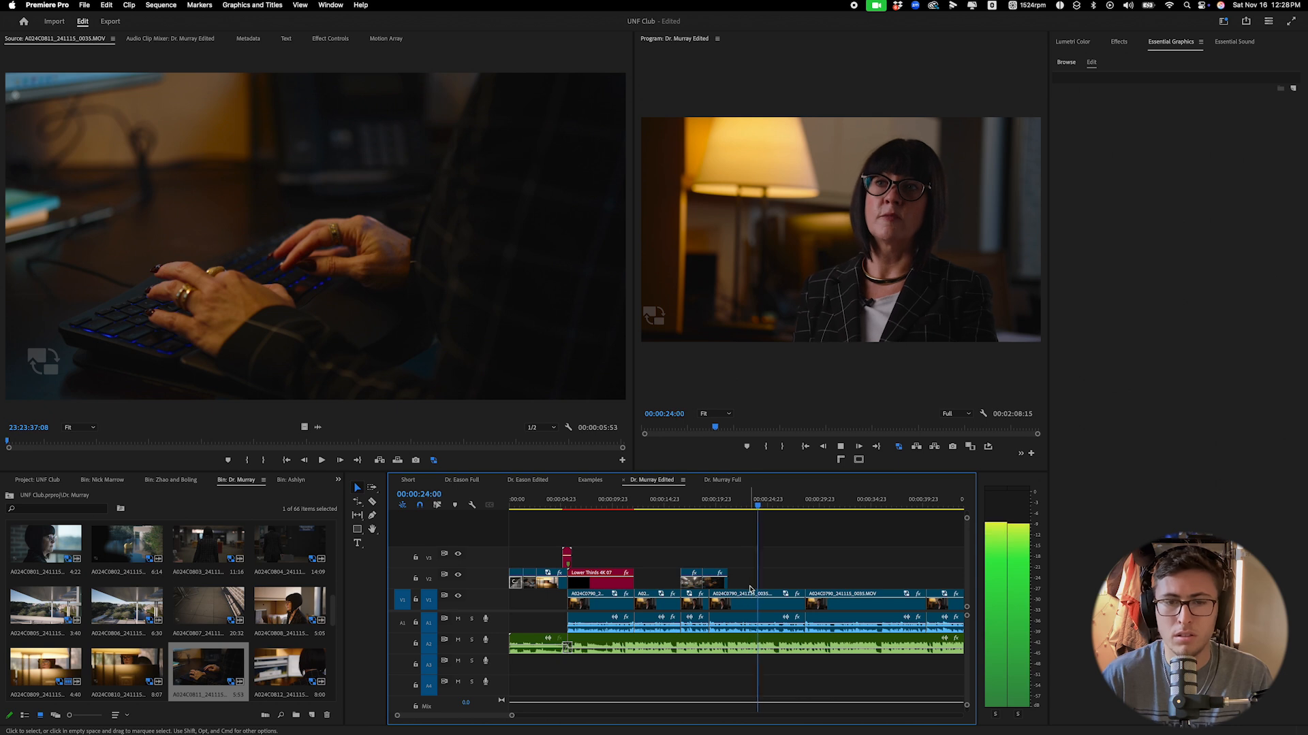
Split the interview clip at 00:00:20:23, where the keyboard-typing B-roll ends.
click(728, 505)
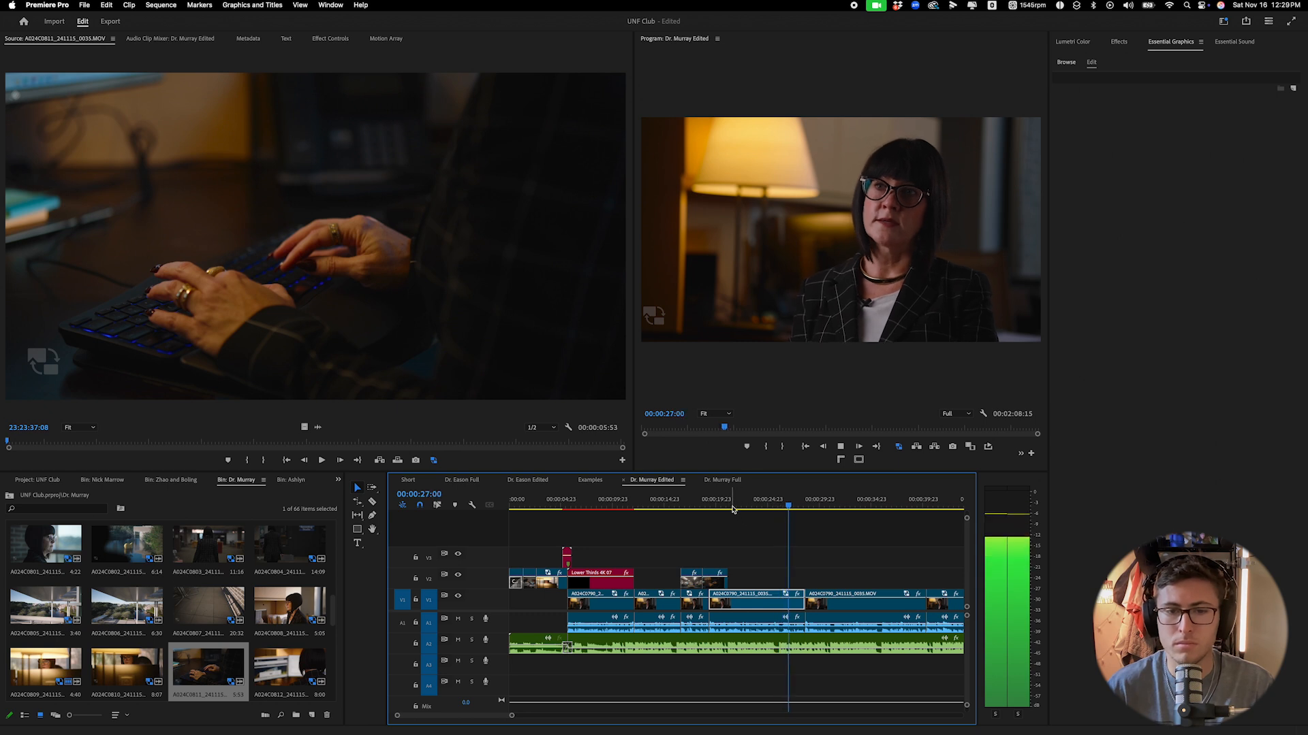
click(732, 507)
drag(730, 506, 725, 507)
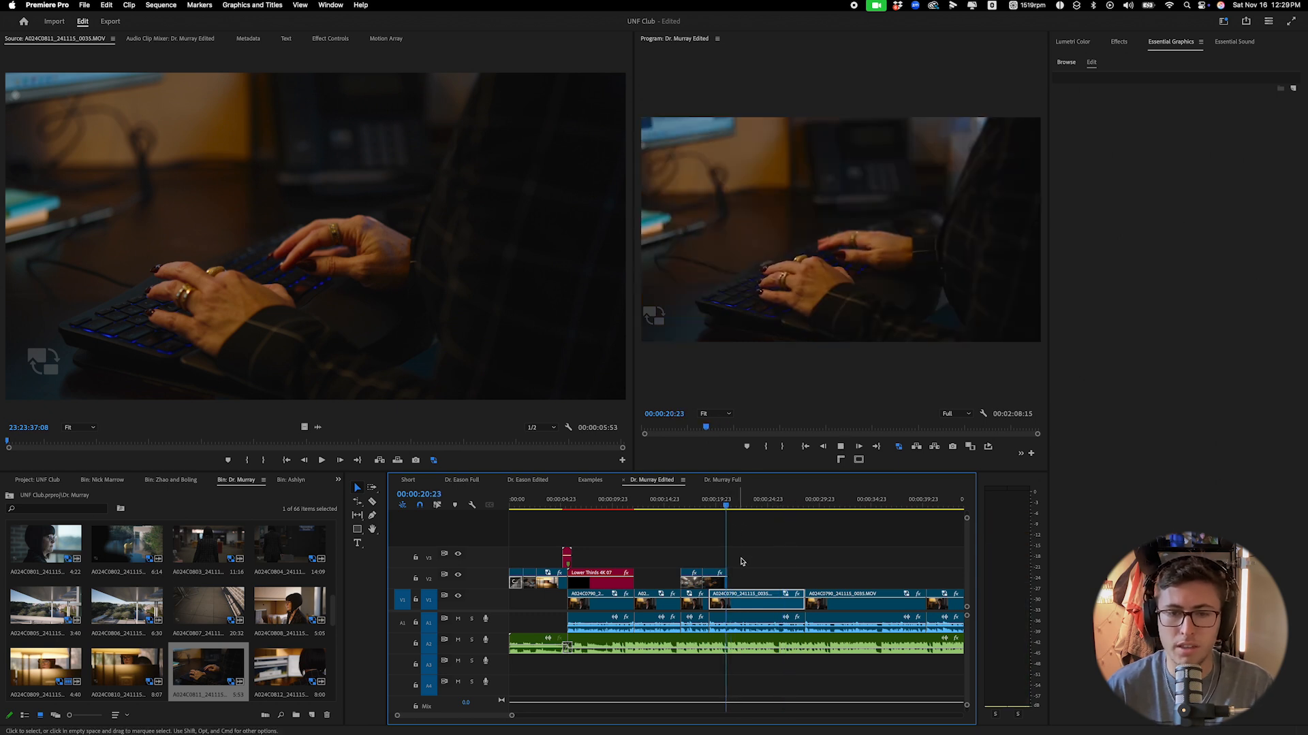
key(space)
key(c)
click(727, 603)
click(743, 602)
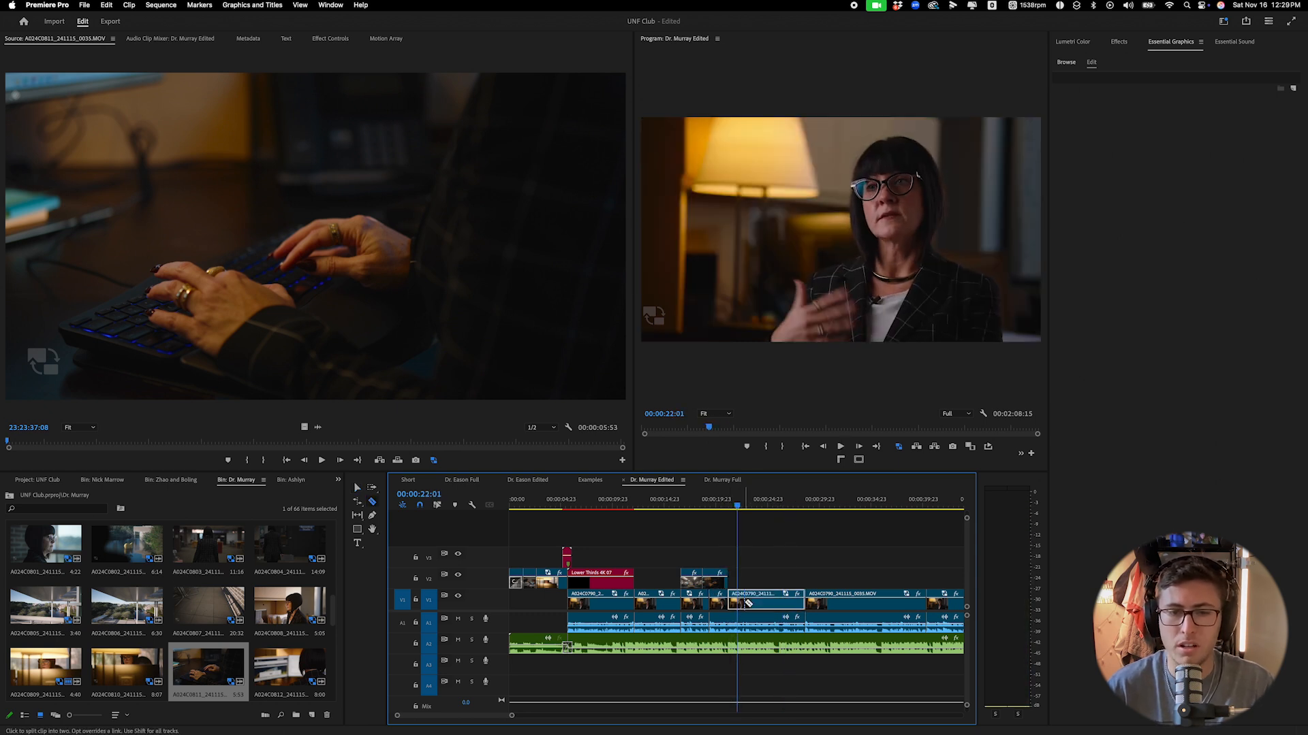
Turn on Scale and Position keyframing at 00:00:22:01 for the interview segment that follows the keyboard-typing B-roll.
click(339, 43)
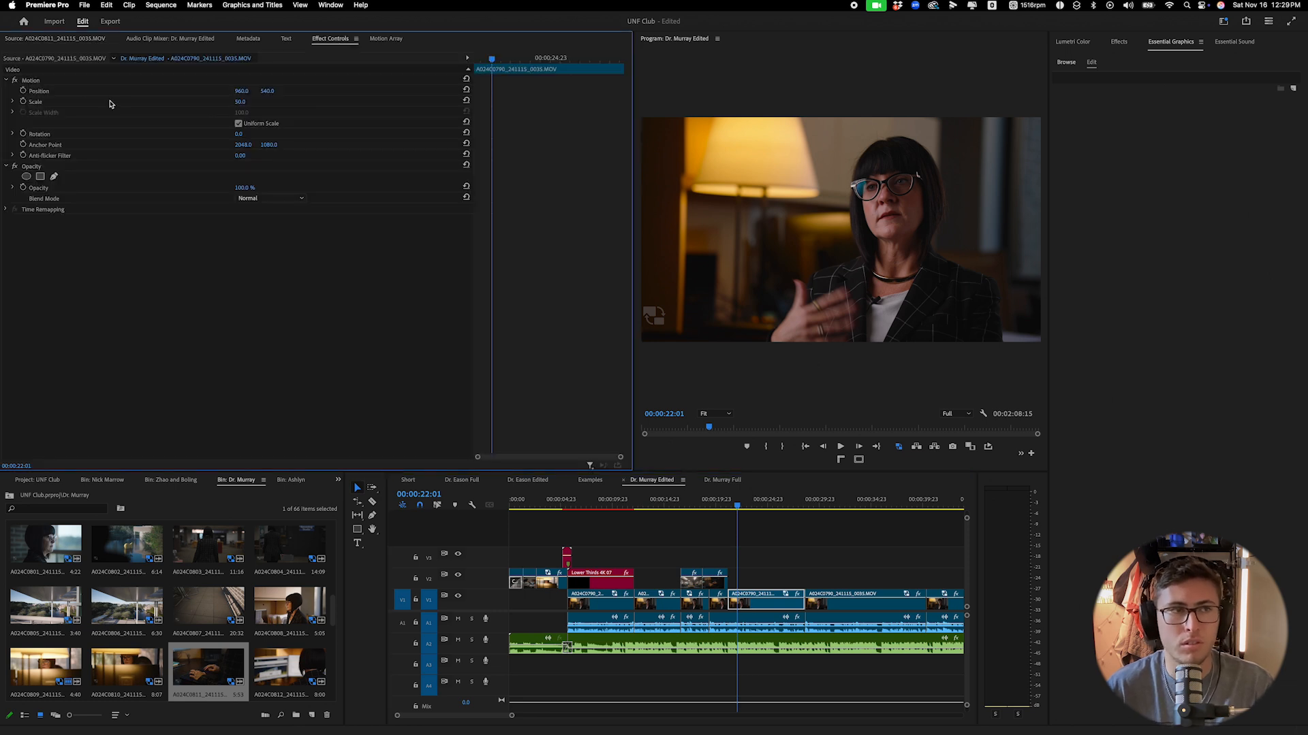
click(24, 102)
click(23, 91)
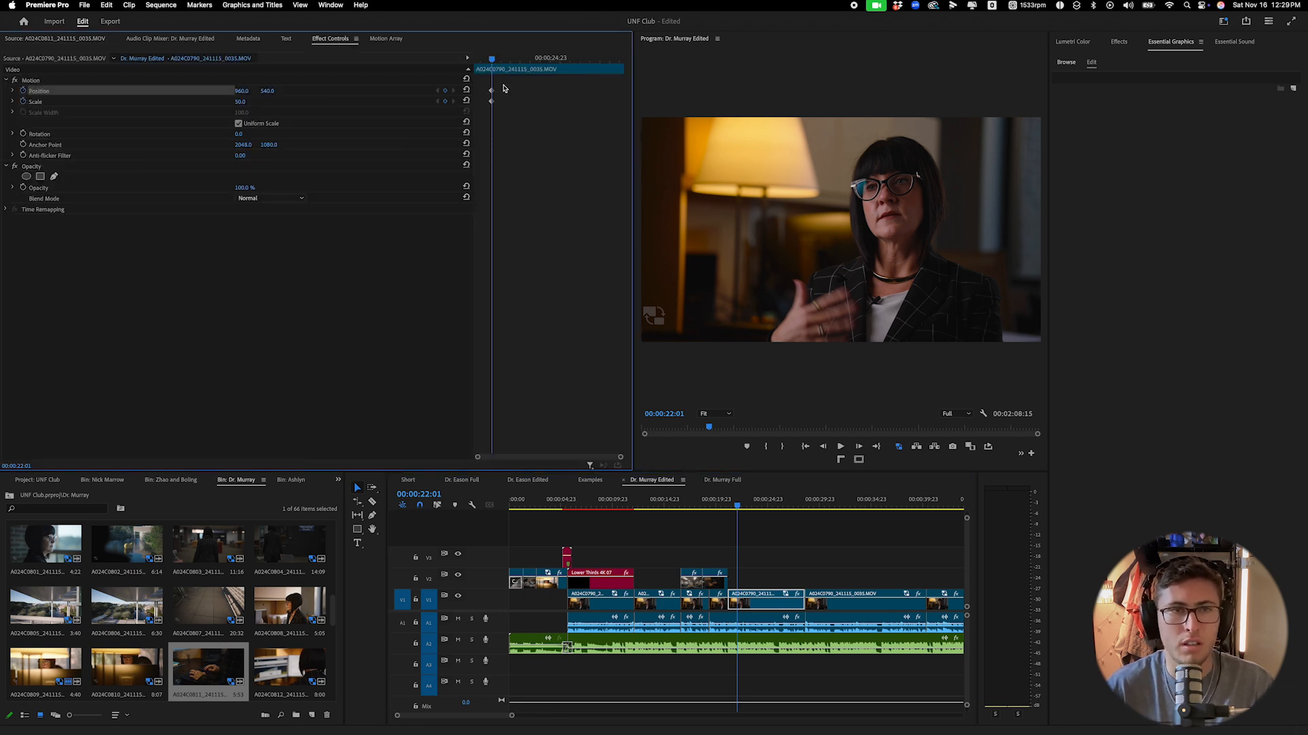
Add a zoomed-in end framing to the segment at Scale about 60 and Position 948, 575, and move its keyframes to the segment's end.
key(space)
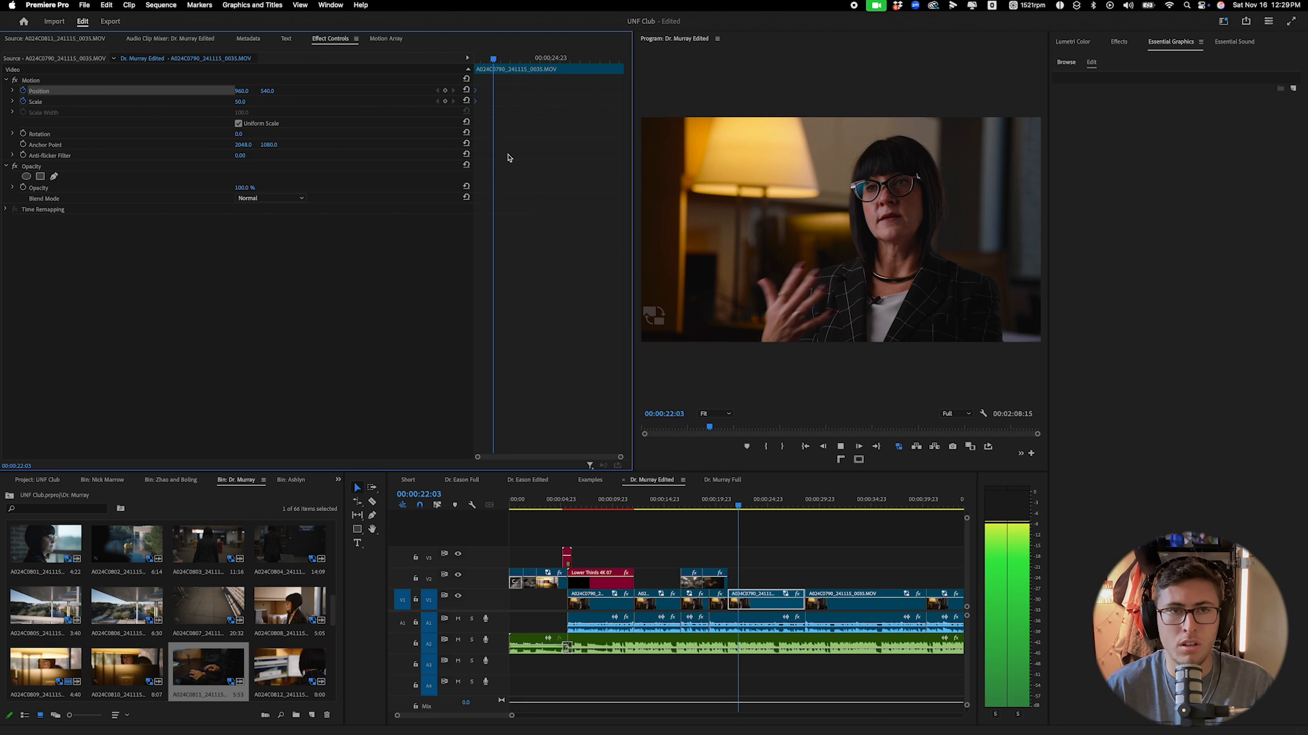
key(space)
mouse_move(240, 102)
mouse_down()
mouse_move(300, 90)
mouse_move(239, 90)
mouse_up()
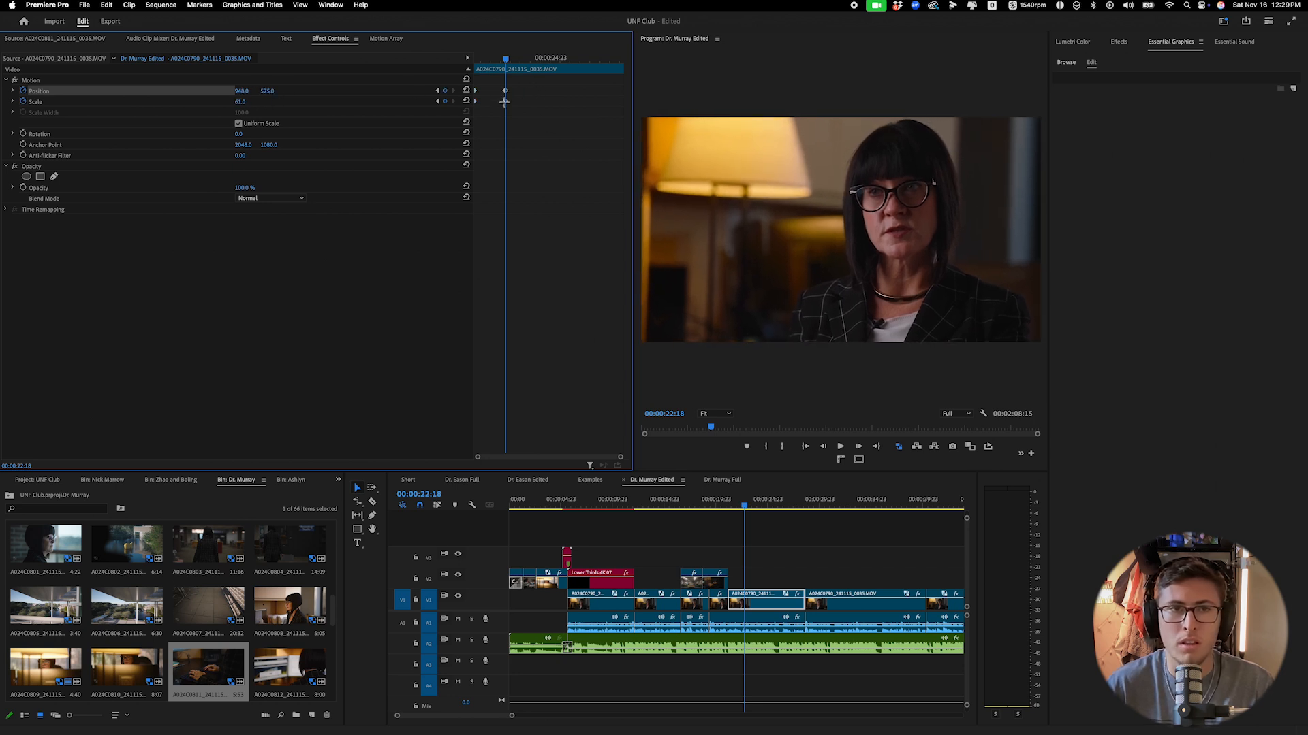
drag(506, 104, 732, 125)
Play the animated zoom, reduce the ending Scale keyframe to 55, and keep the ending keyframes at the segment's end.
click(734, 504)
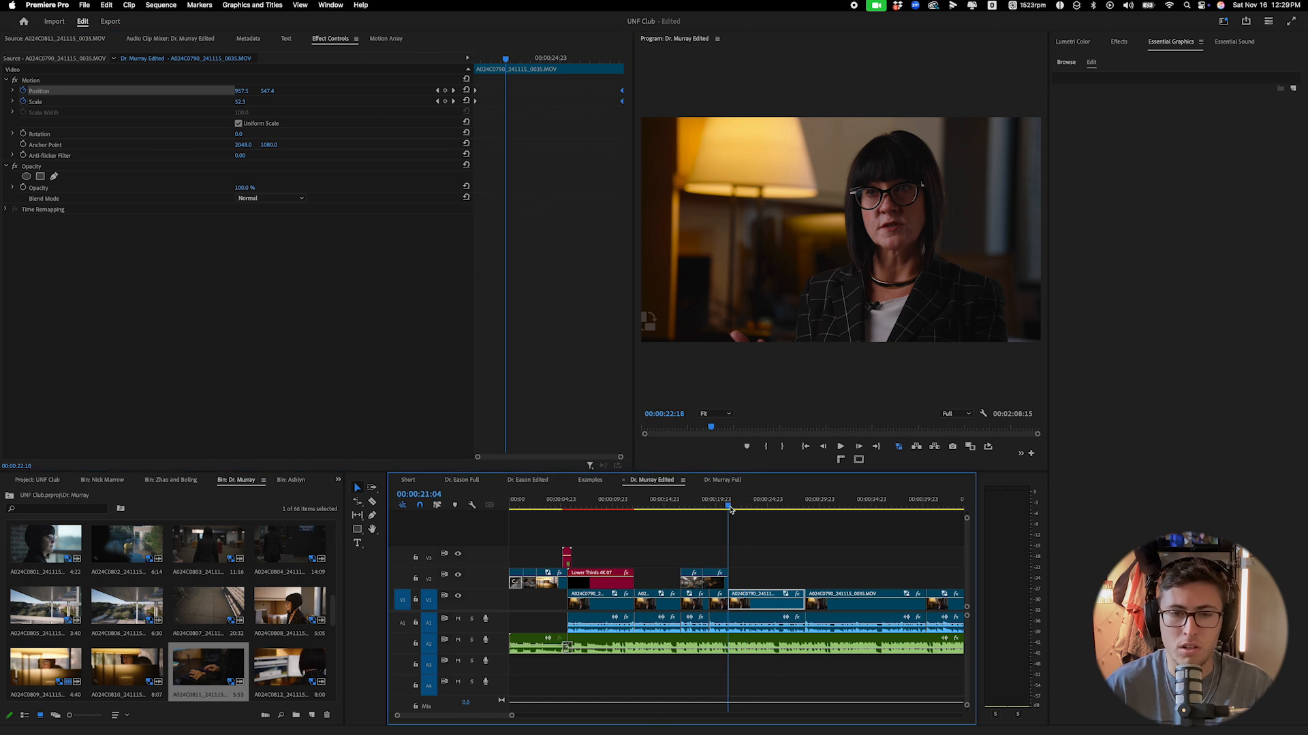
key(space)
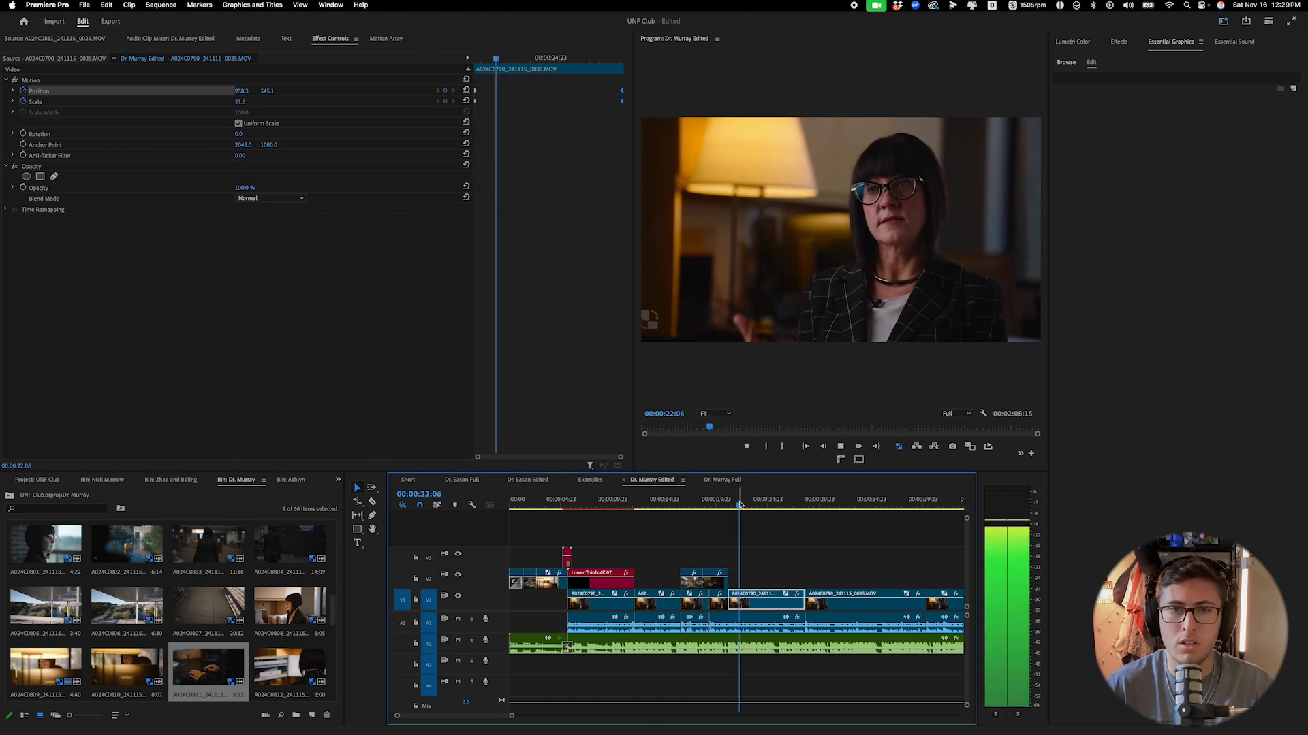
key(space)
drag(621, 104, 507, 107)
drag(240, 101, 236, 102)
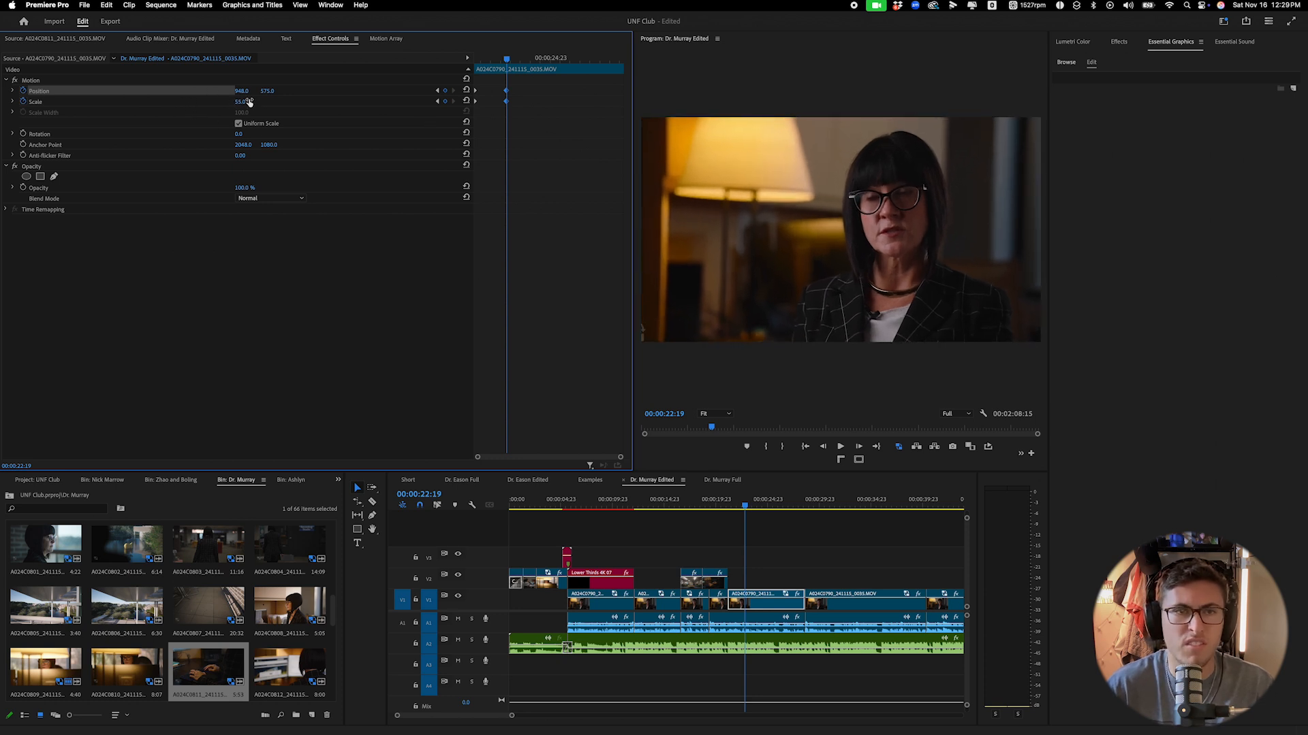
drag(507, 102, 632, 116)
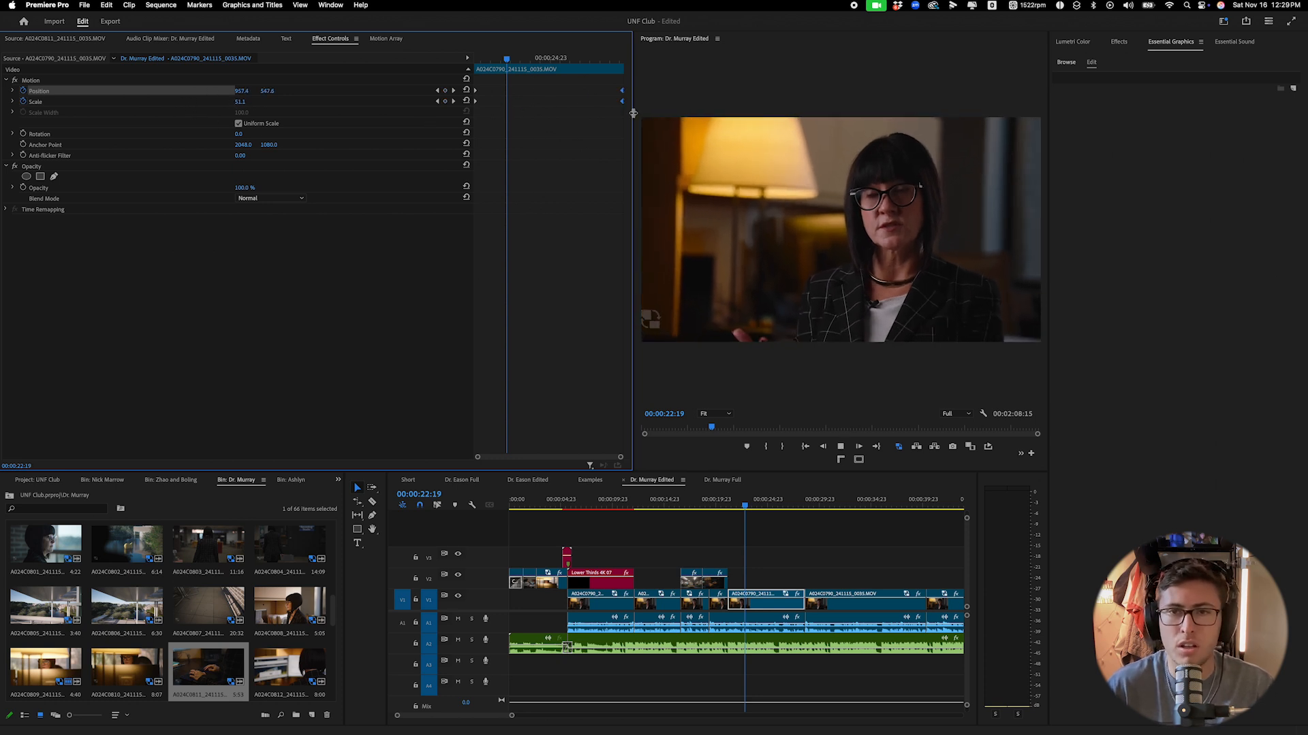
key(space)
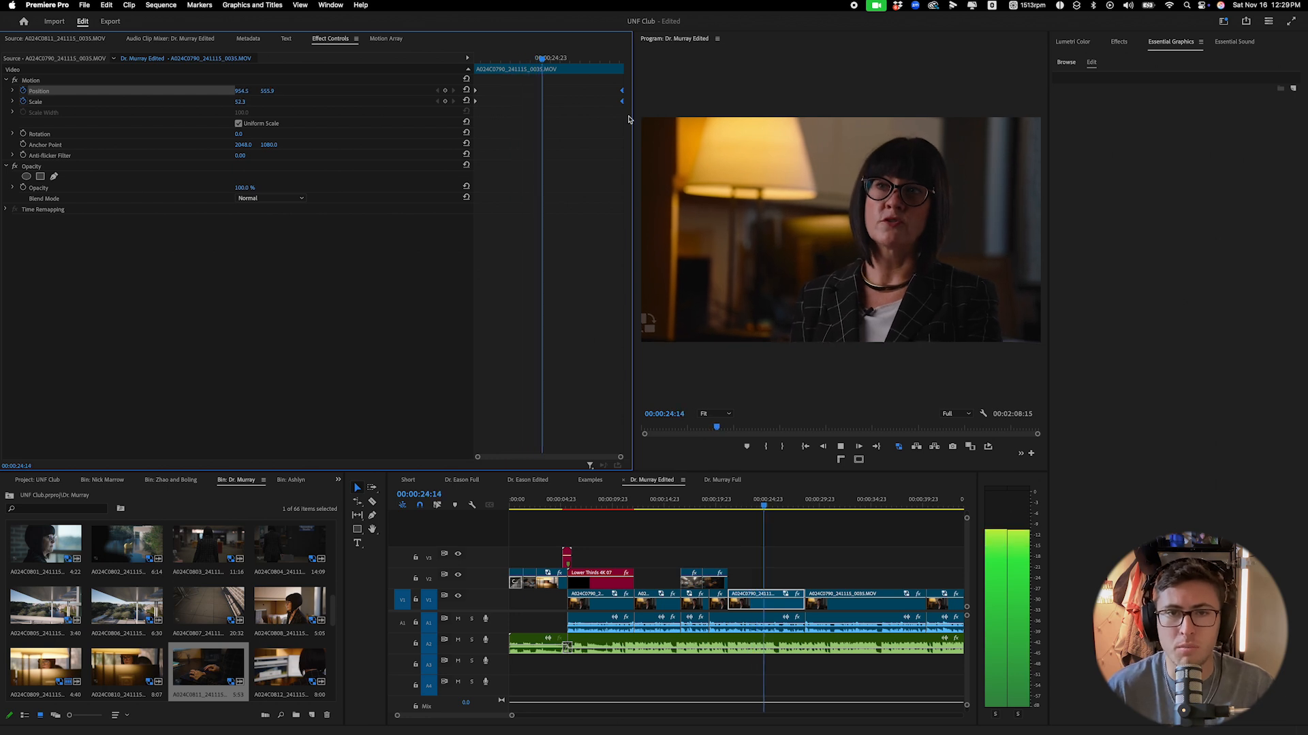
Reframe the following interview segment with Scale 75 and Position 825, 660.
click(821, 606)
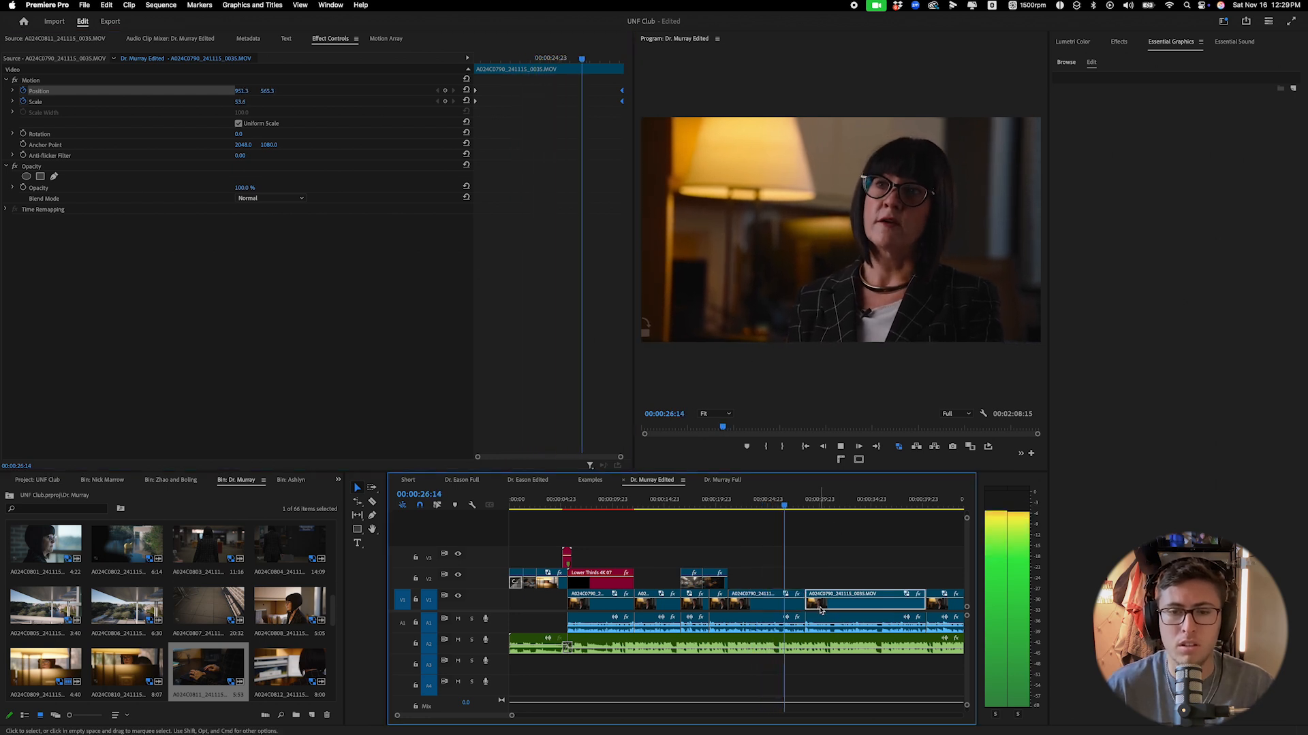
scroll(803, 603, right, 5)
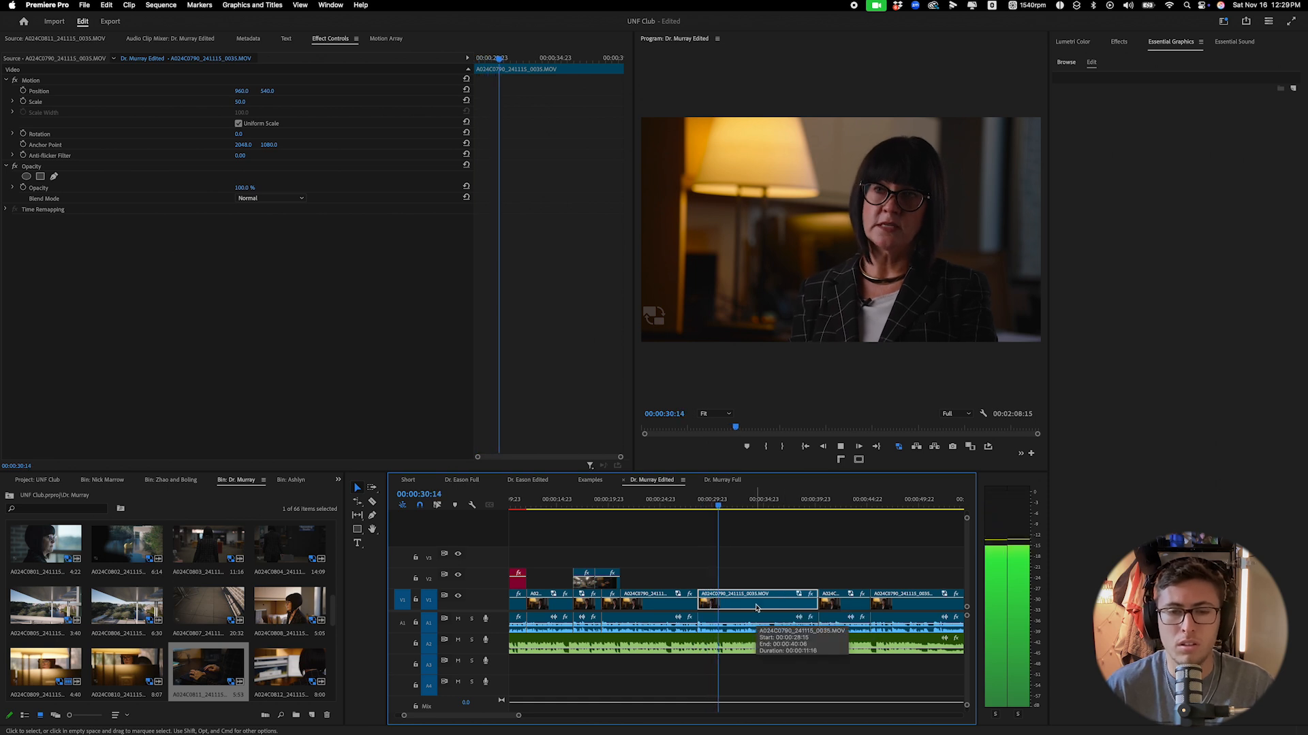
key(space)
click(247, 101)
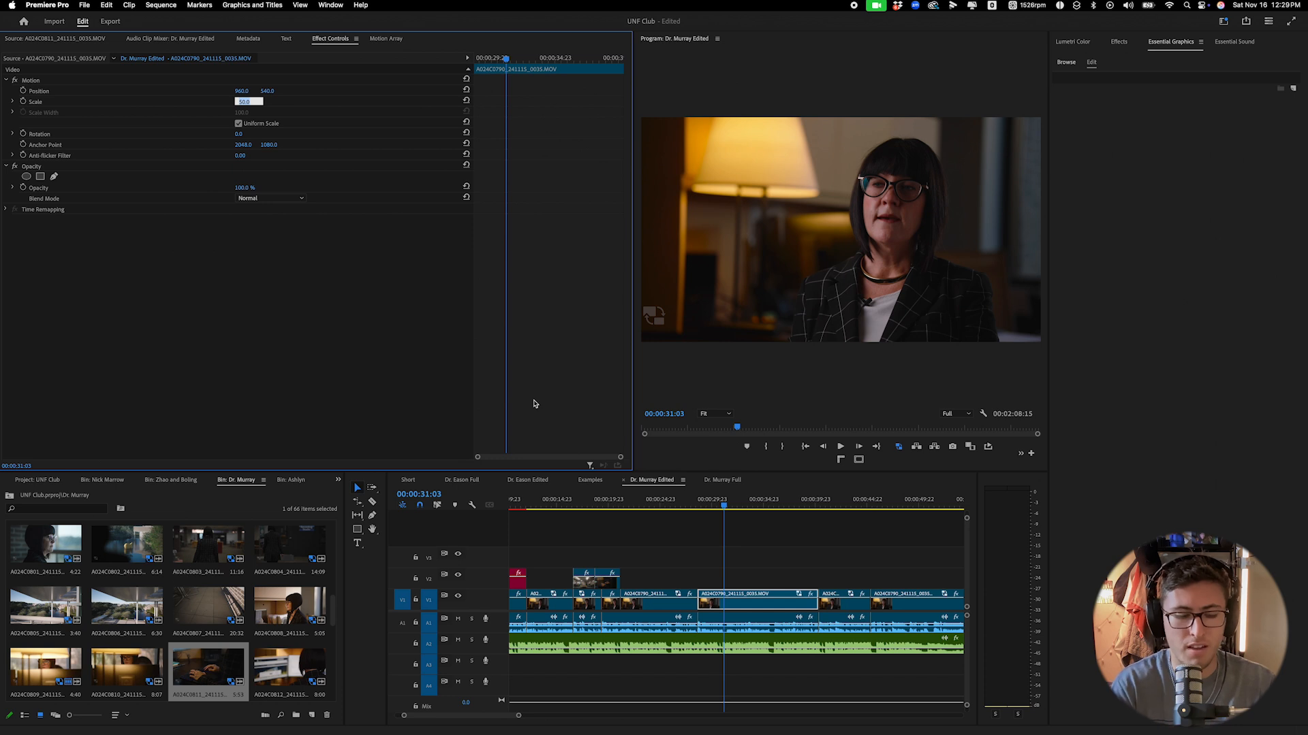
key(Return)
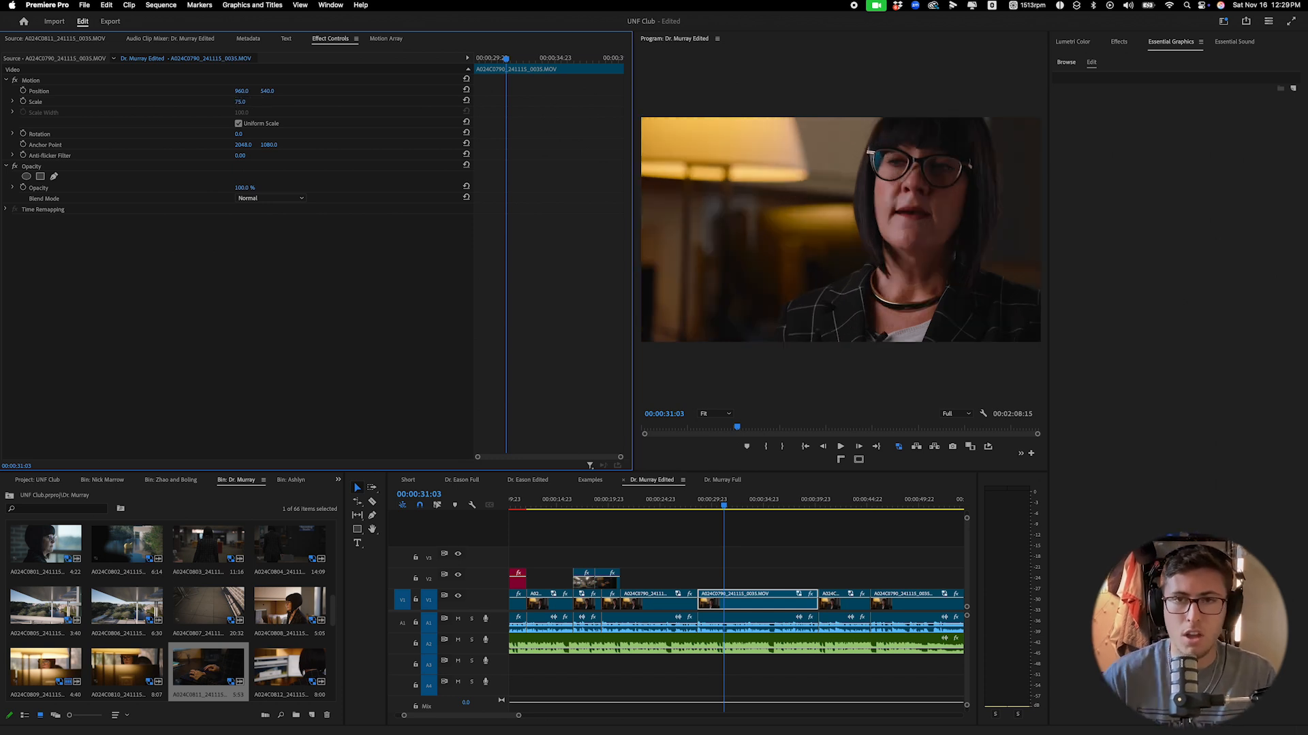
drag(267, 91, 347, 91)
drag(242, 91, 147, 91)
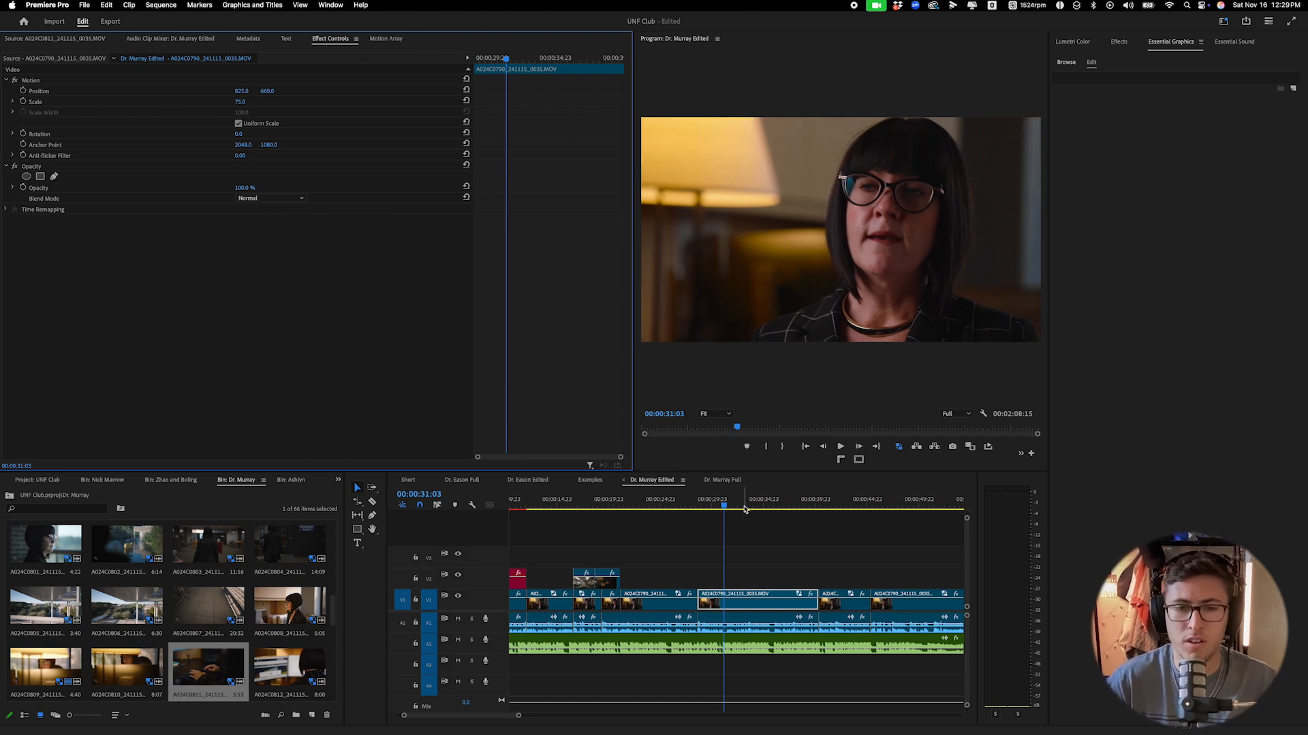
Play across the cut into the enlarged interview segment to check the change of framing.
click(689, 504)
key(space)
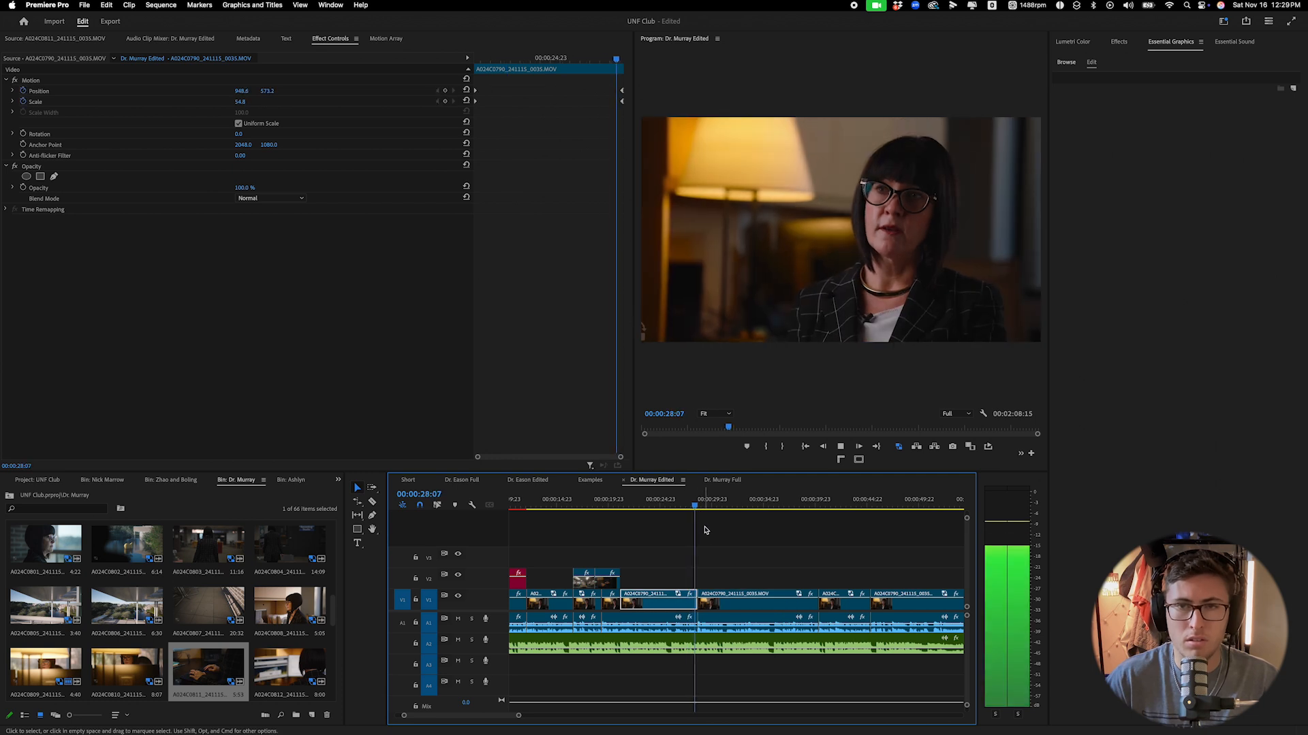
click(728, 600)
key(space)
click(713, 502)
key(space)
key(space)
Split the enlarged interview segment at 00:00:31:03.
drag(519, 720, 479, 715)
key(space)
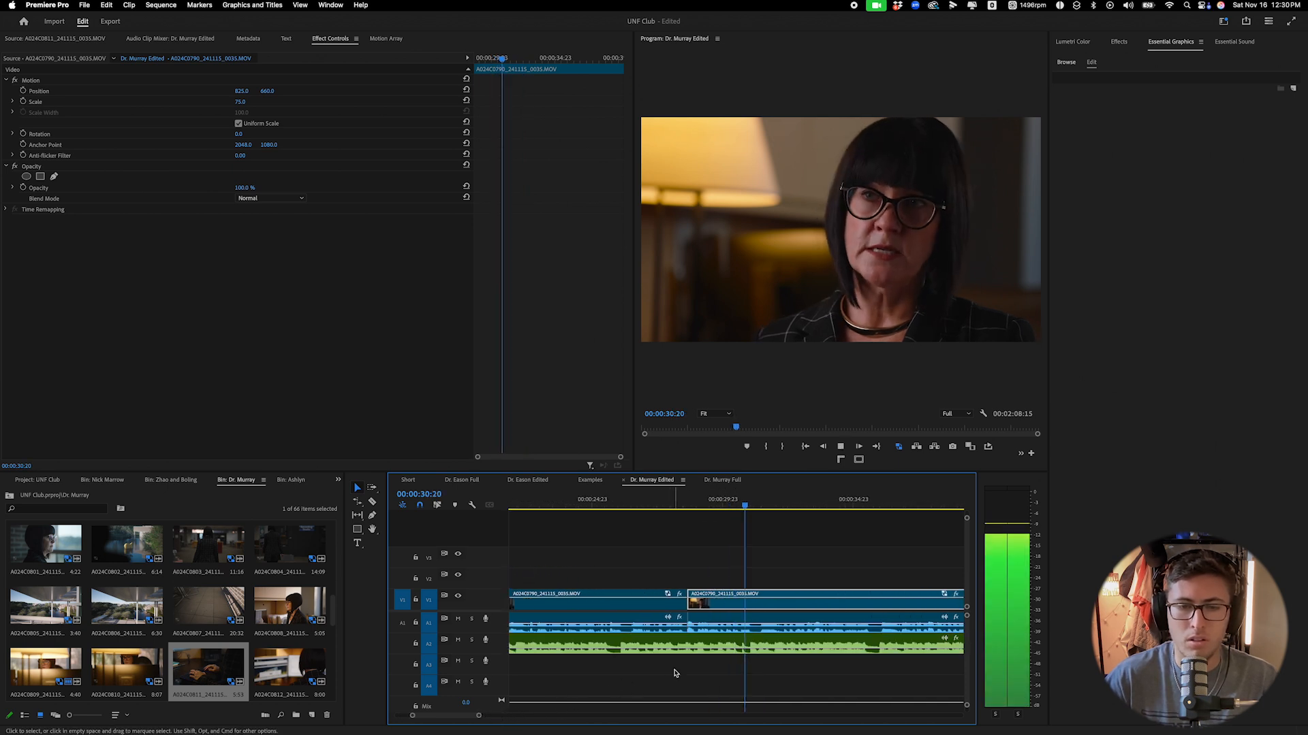
key(c)
click(751, 632)
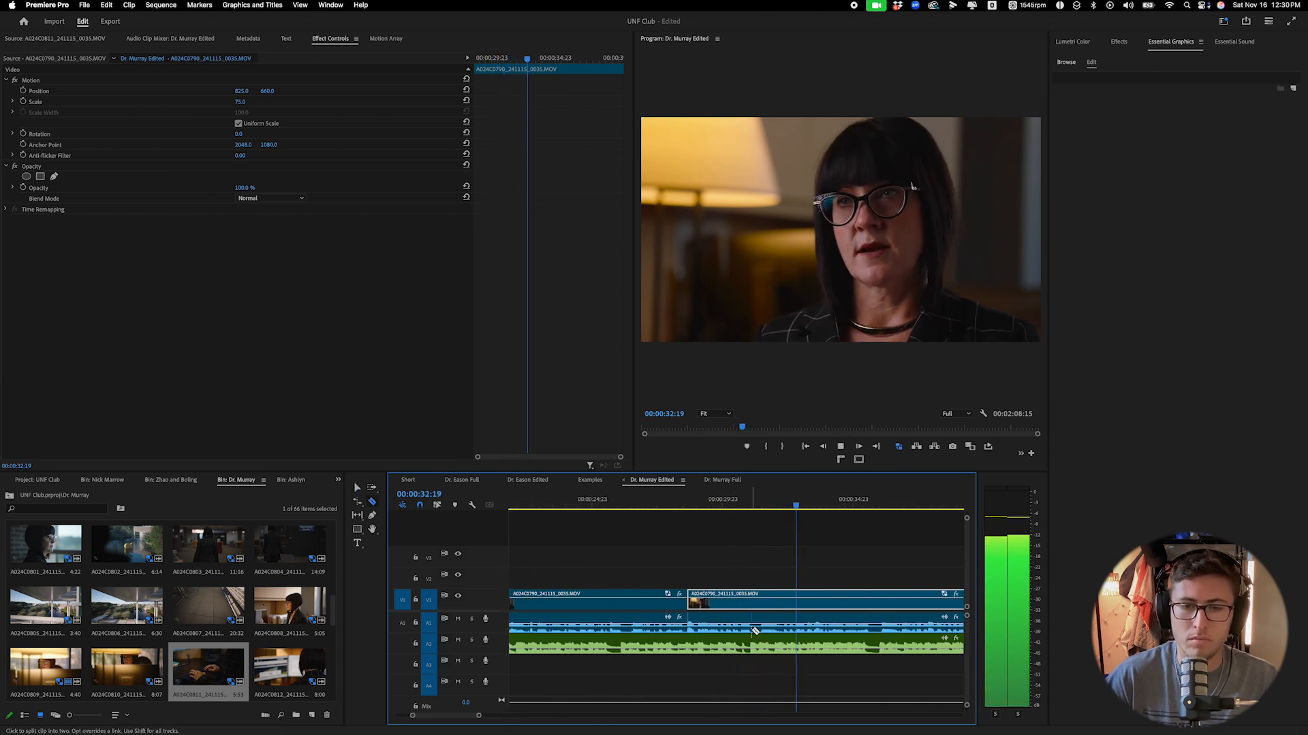
key(space)
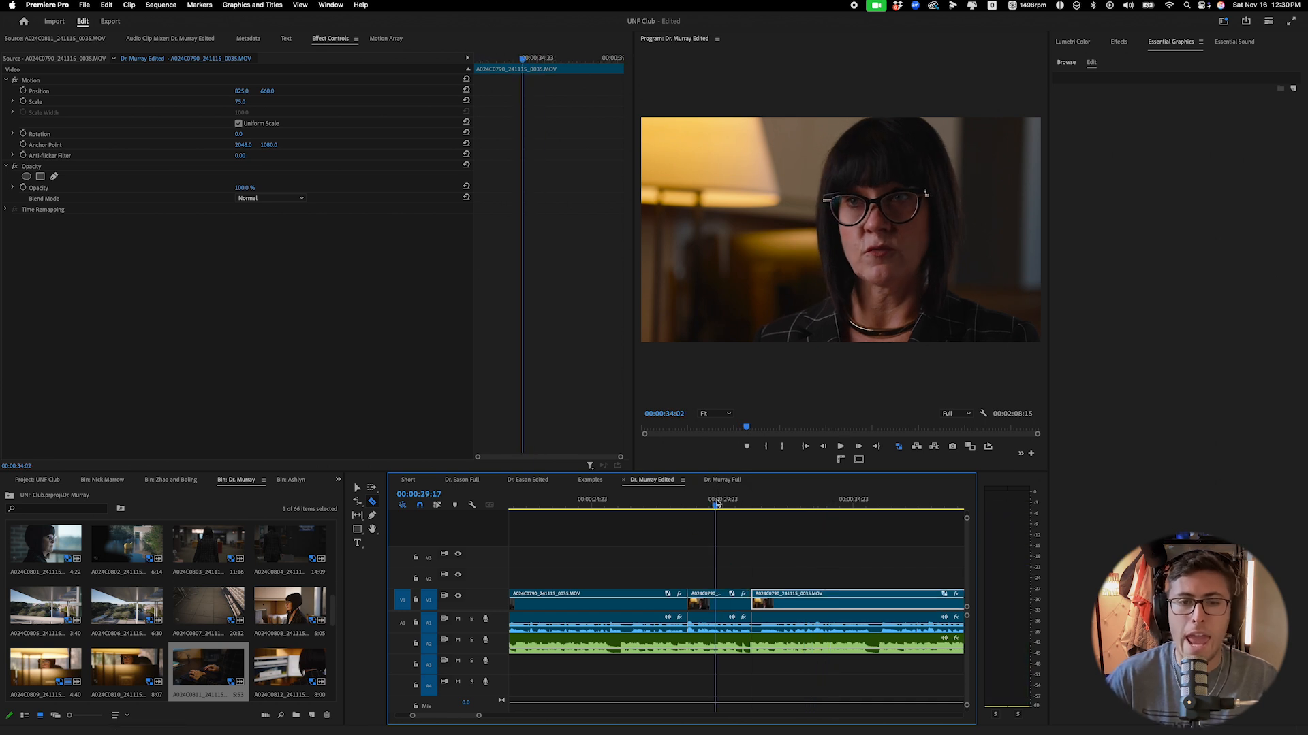
Split the interview again about a second after the 00:00:31:03 cut and ripple-delete the short section between the two cuts.
key(Up)
key(space)
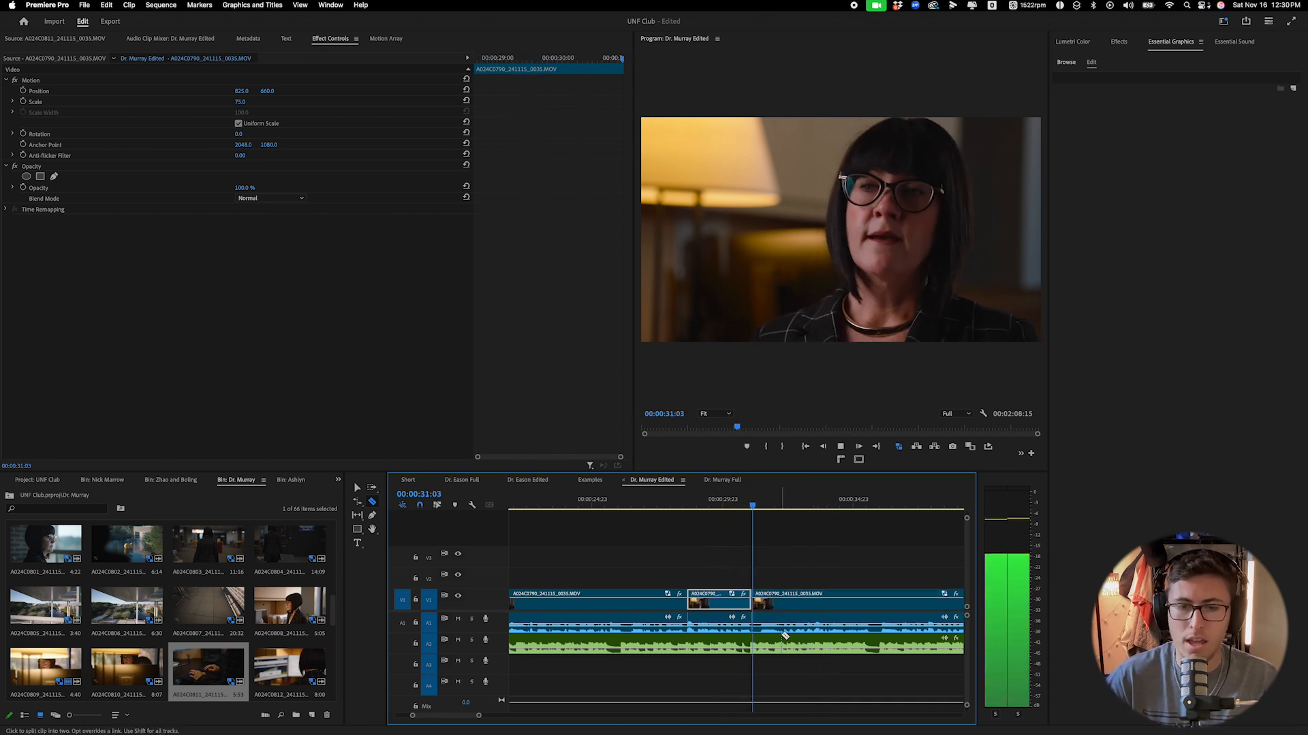
key(space)
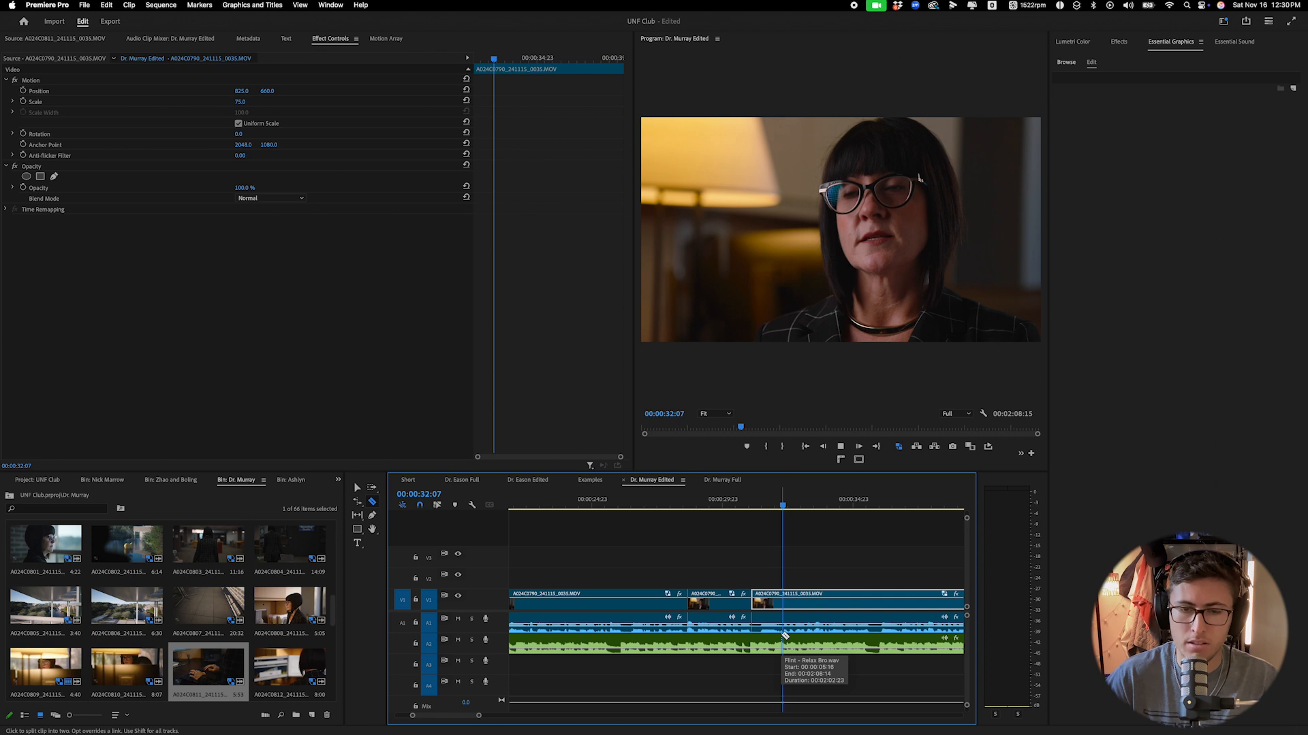
key(space)
click(782, 595)
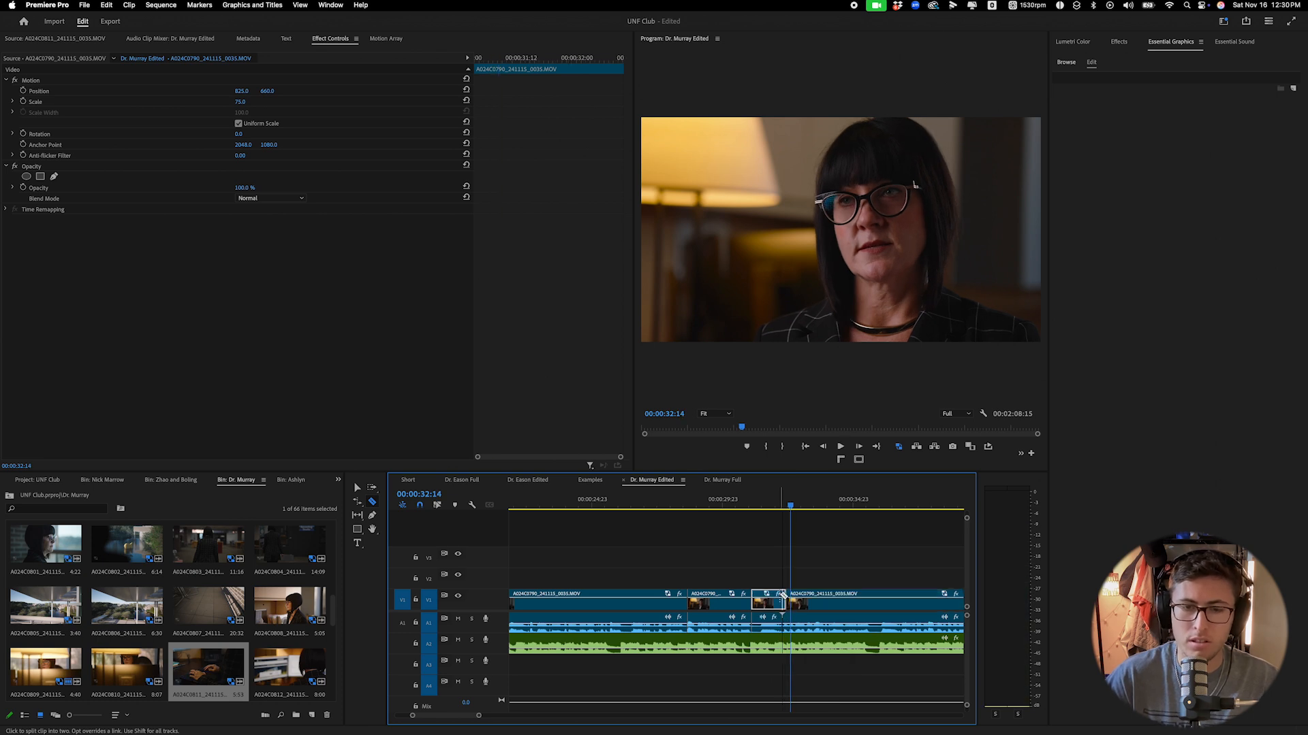
key(v)
key(alt+BackSpace)
Apply the default audio transition to the interview audio cut where the enlarged segment begins and play it back.
click(684, 500)
key(space)
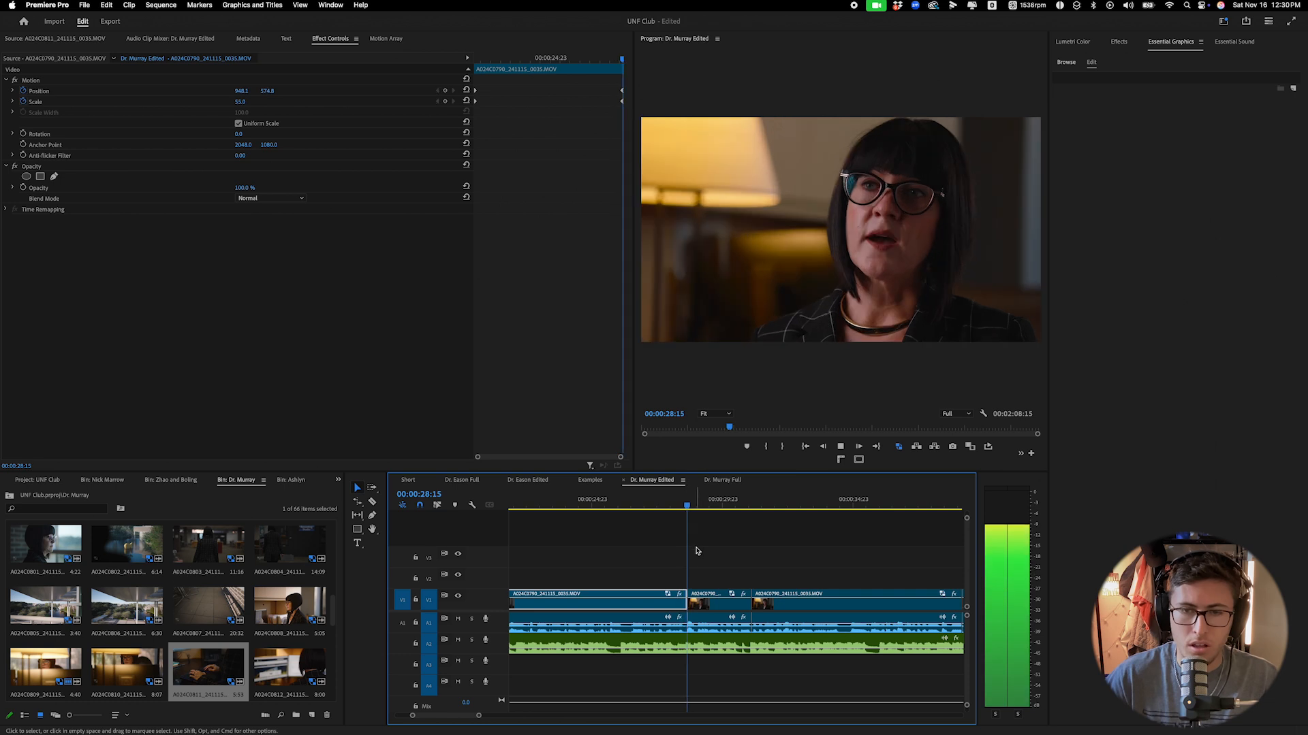
key(space)
click(708, 592)
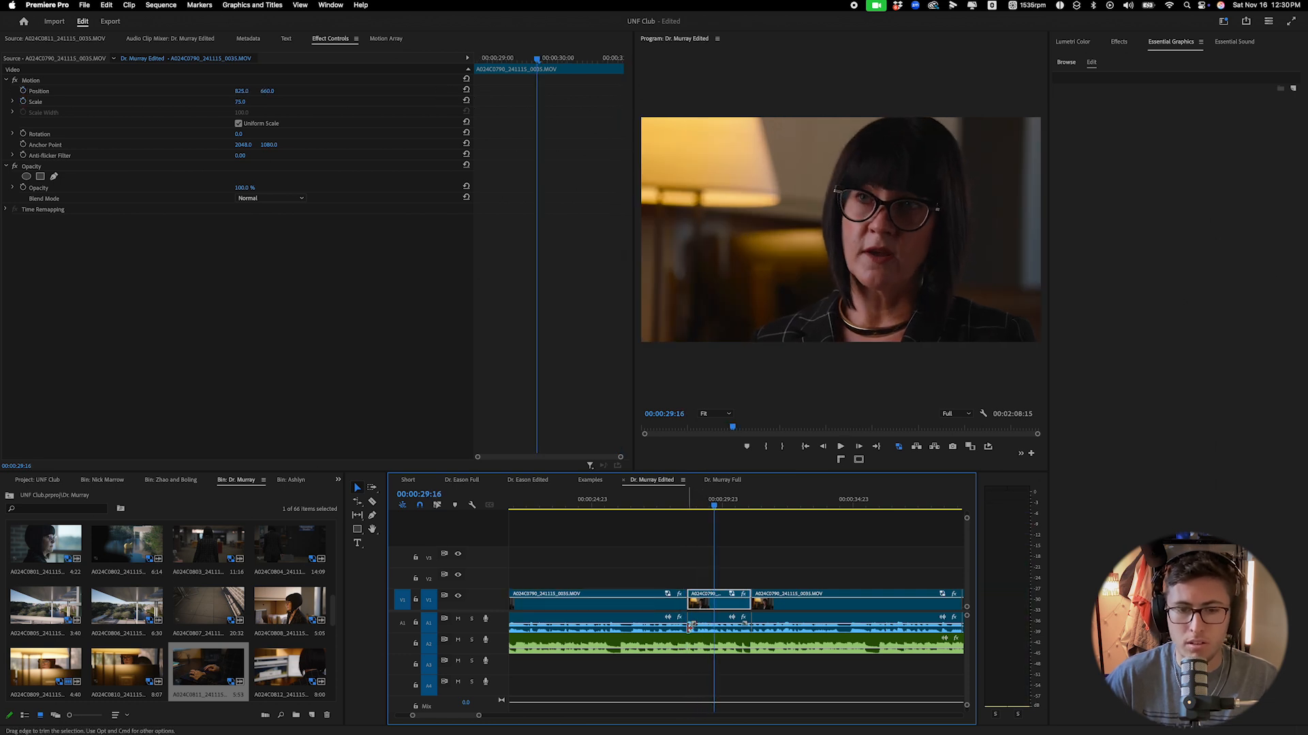
right_click(689, 627)
click(734, 701)
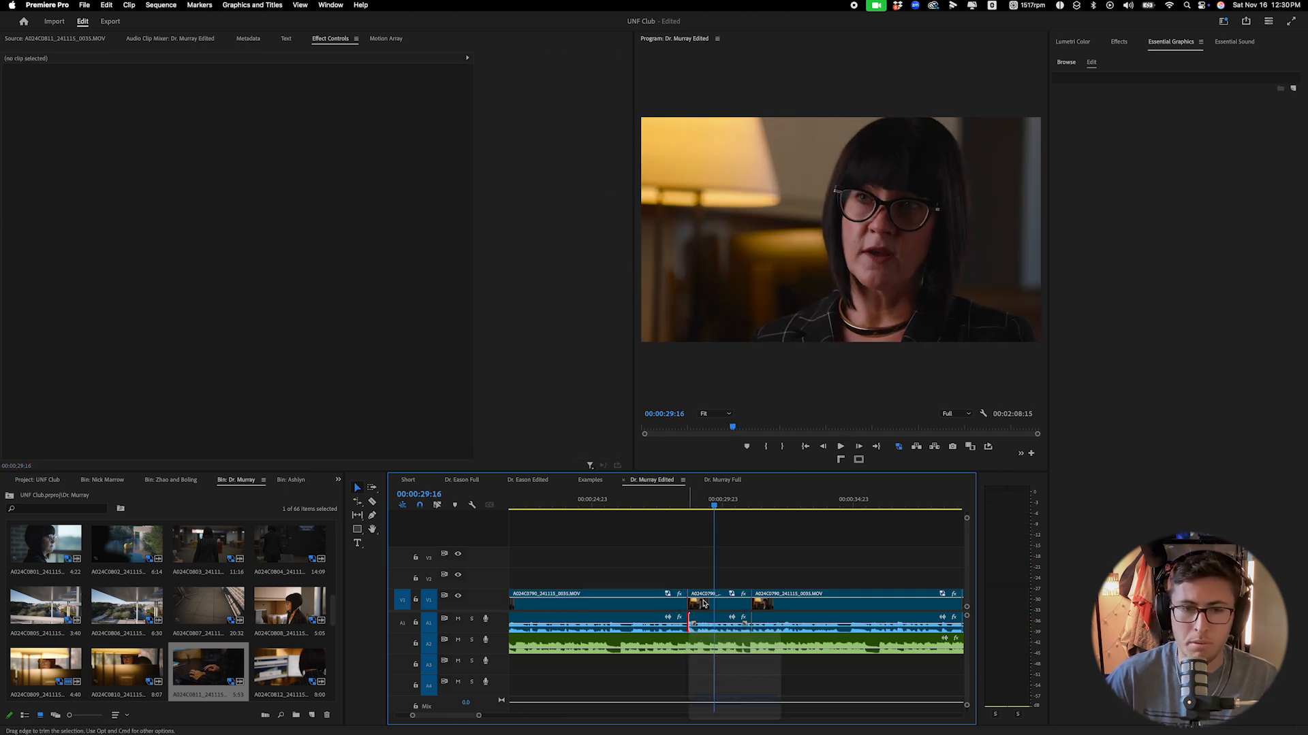
click(670, 504)
key(space)
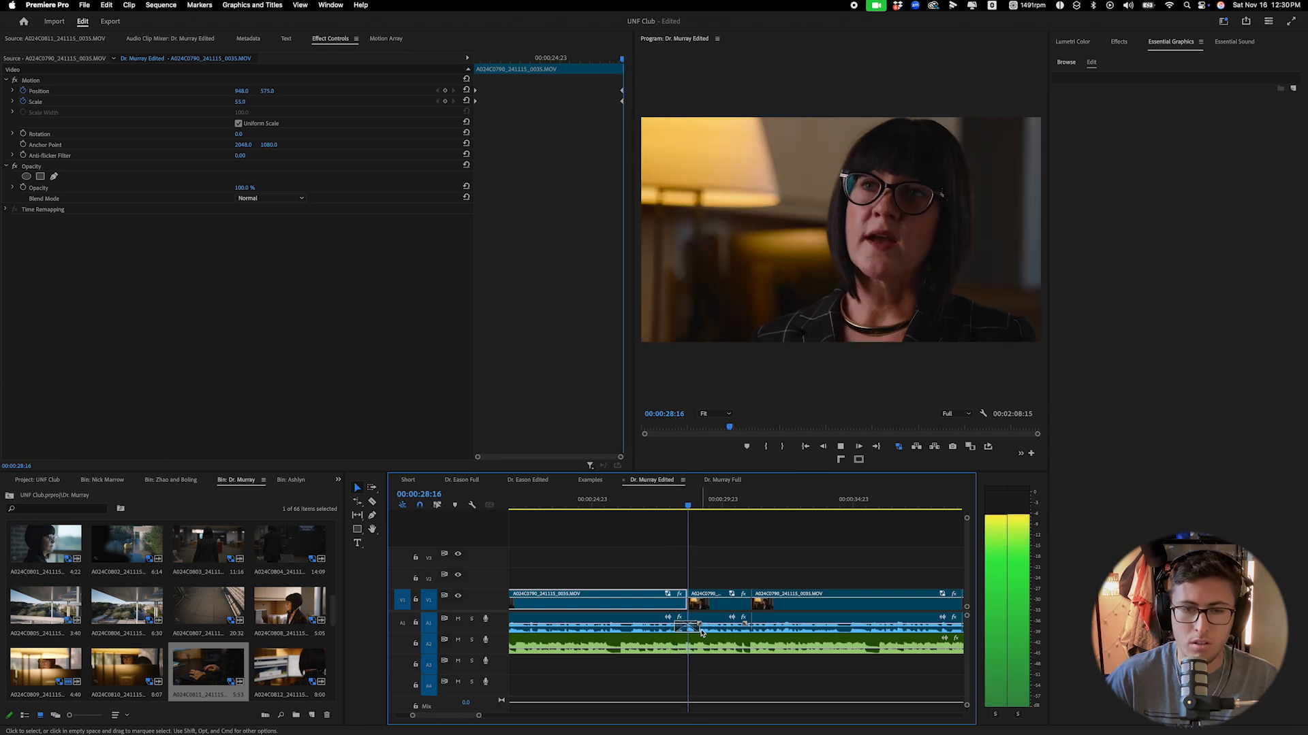
Shorten the audio transition at the start of the enlarged segment to only a few frames.
drag(699, 628, 691, 629)
click(678, 505)
key(space)
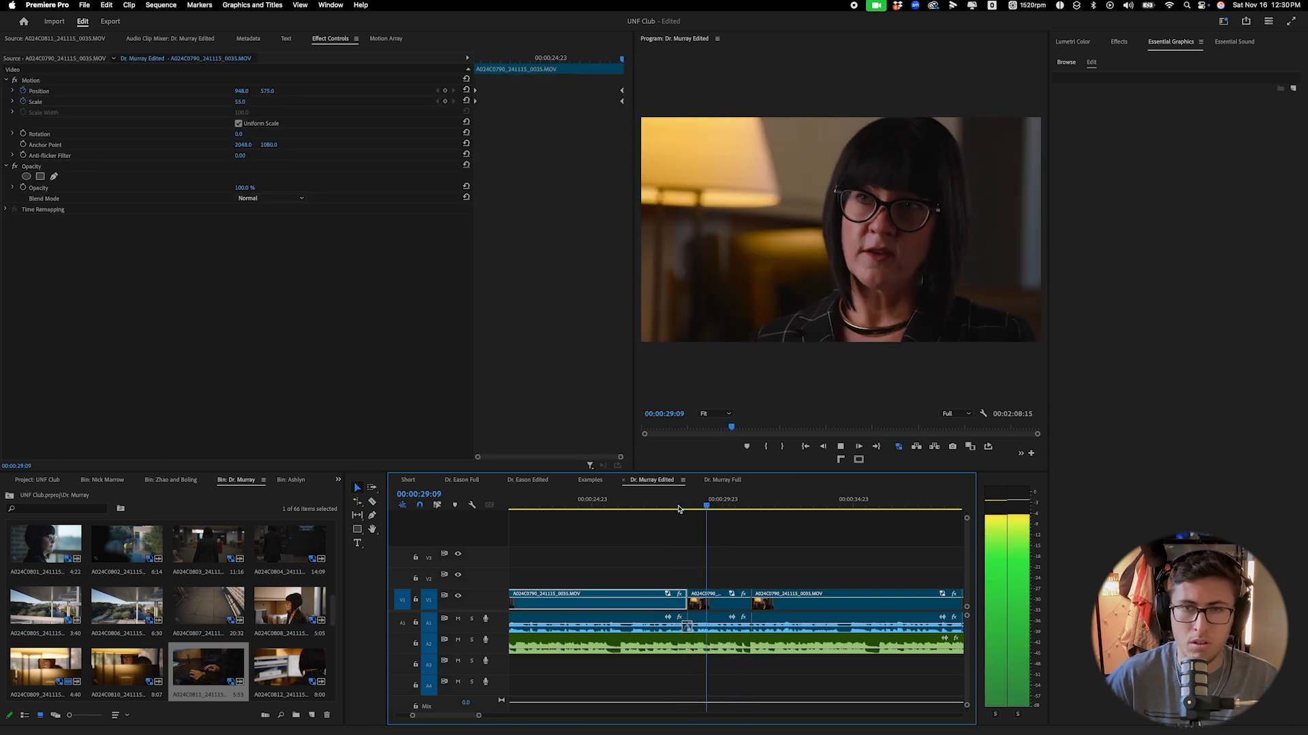
click(687, 626)
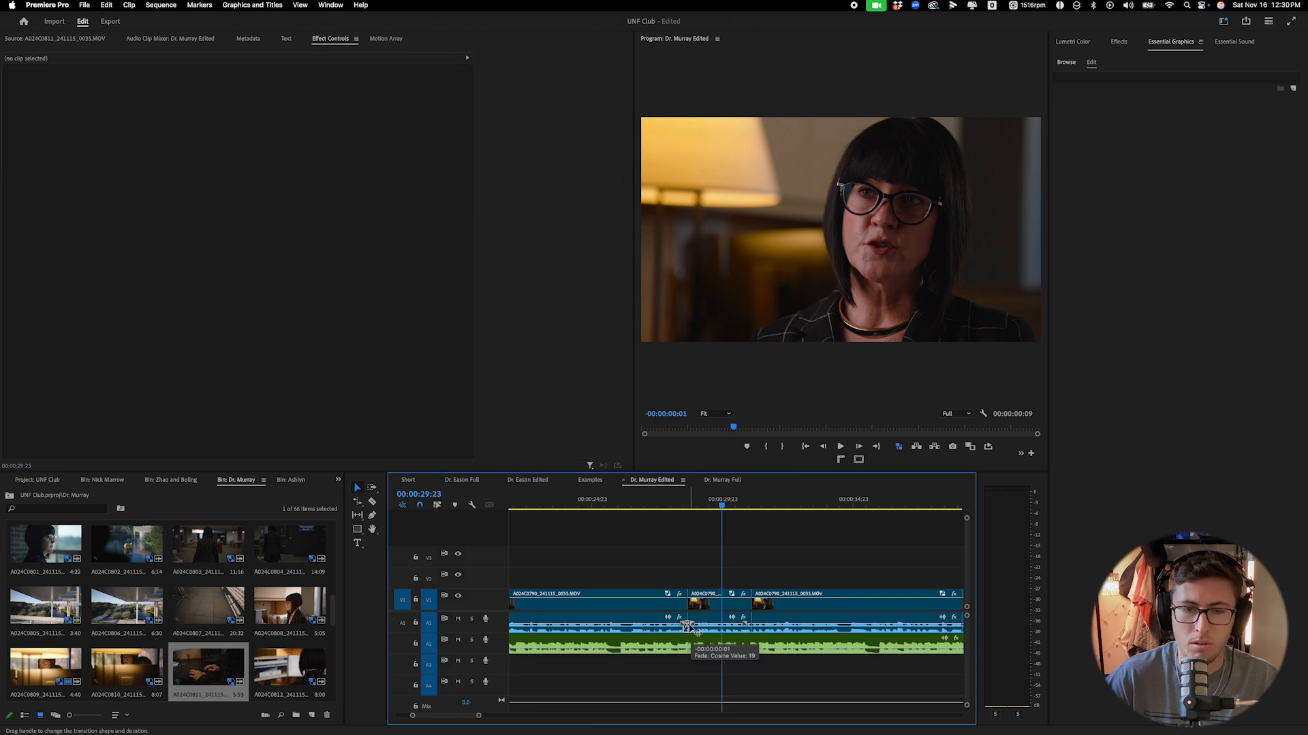
drag(688, 626, 688, 626)
Play across the shortened audio transition and on to the cut at 00:00:31:03.
click(685, 505)
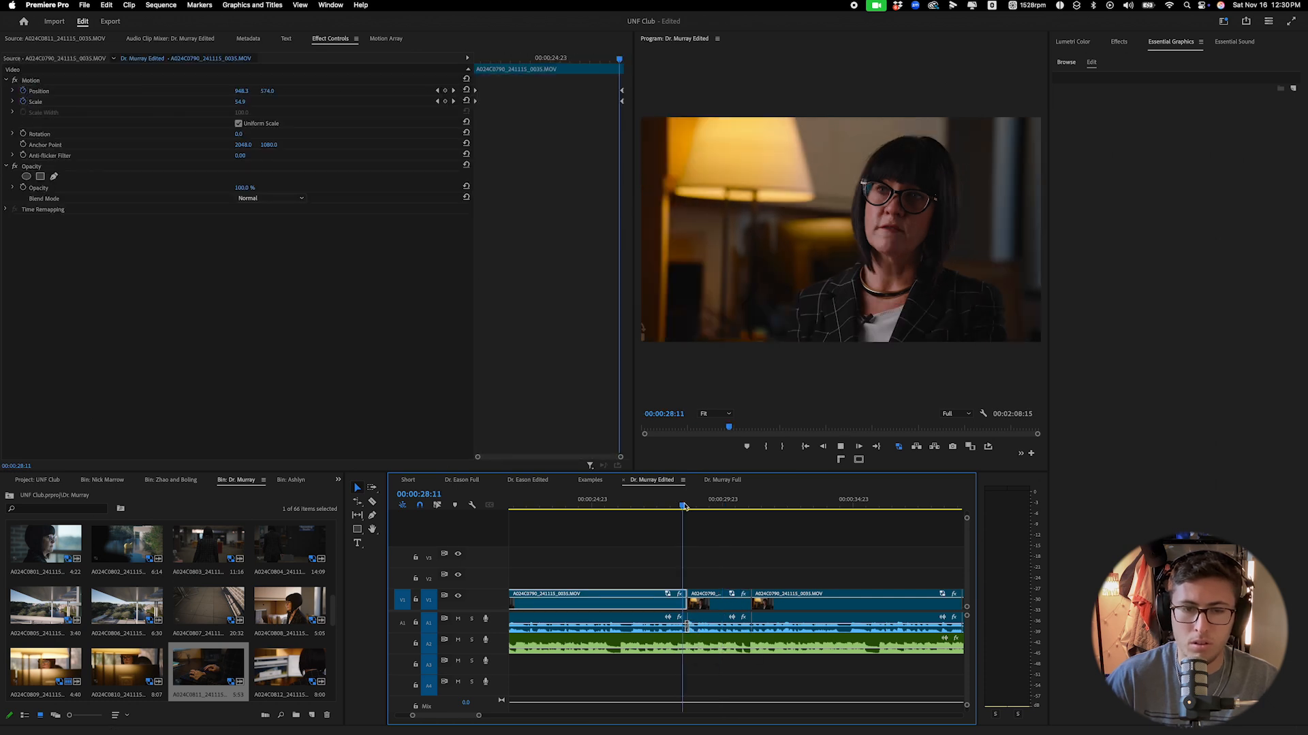
key(space)
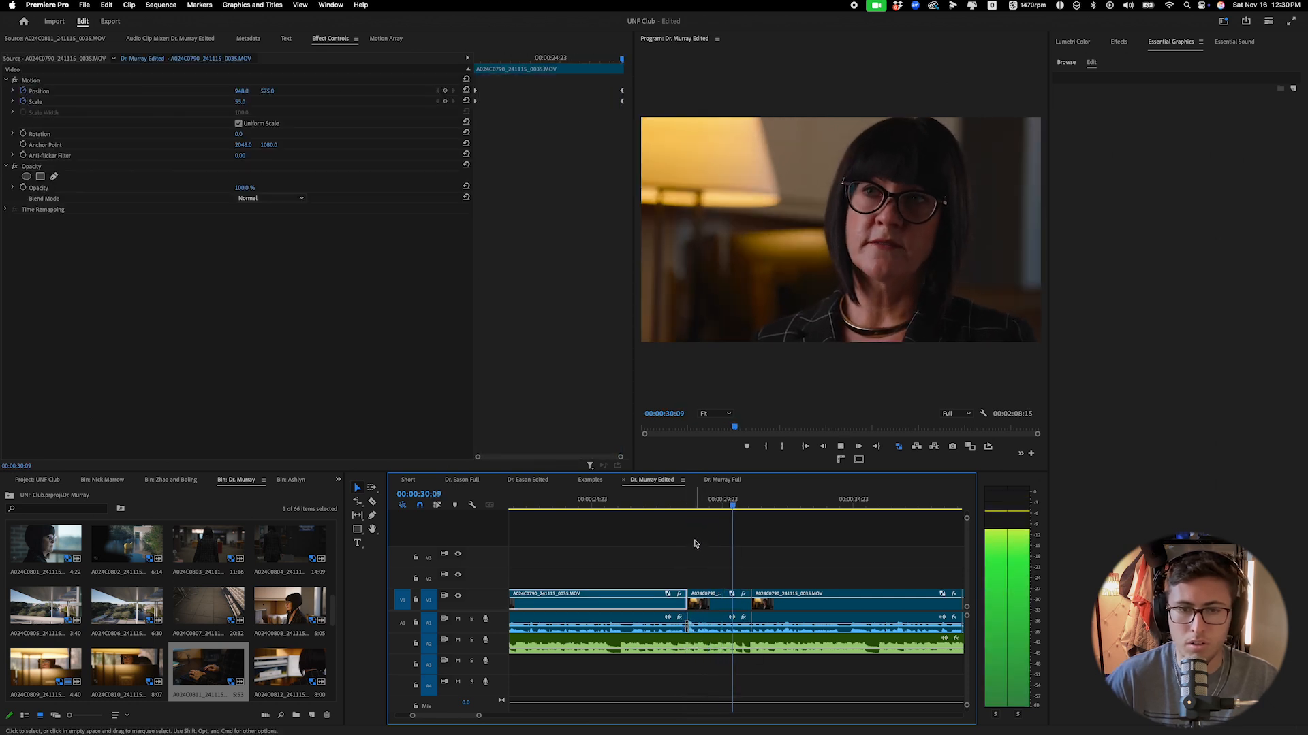
click(677, 506)
key(space)
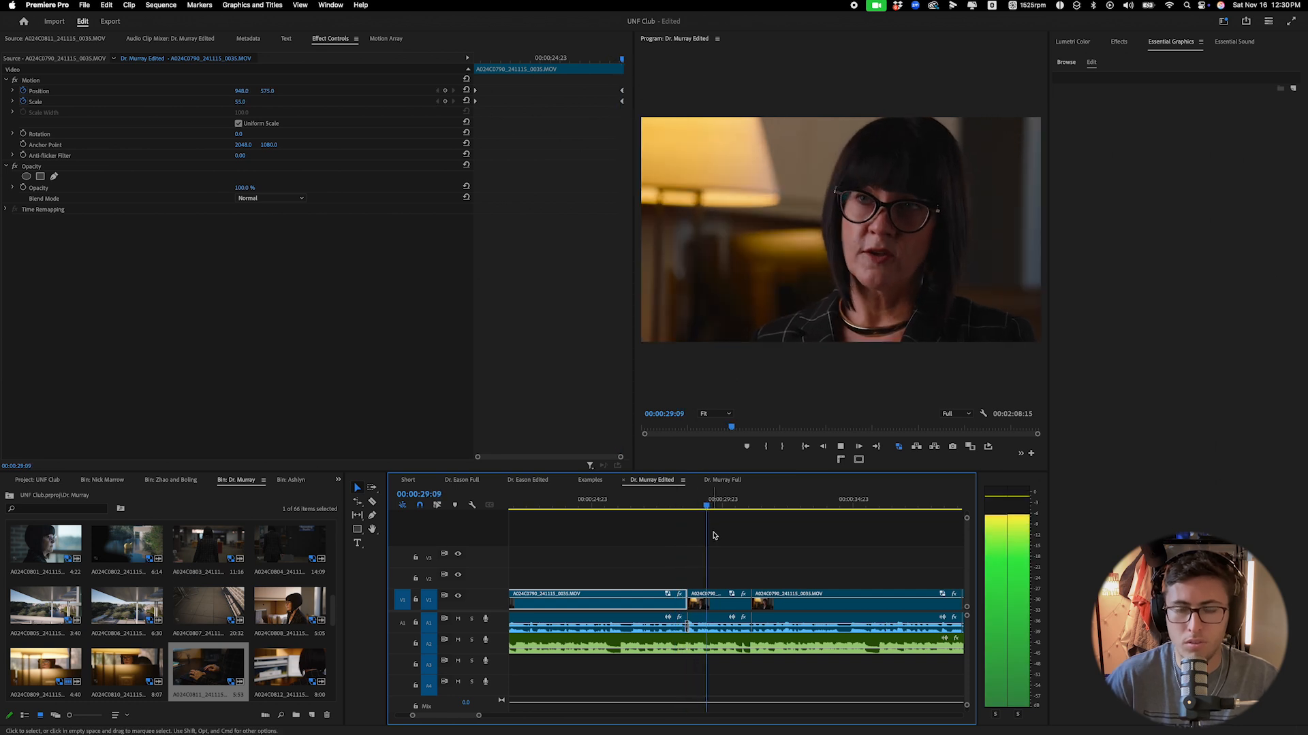
key(space)
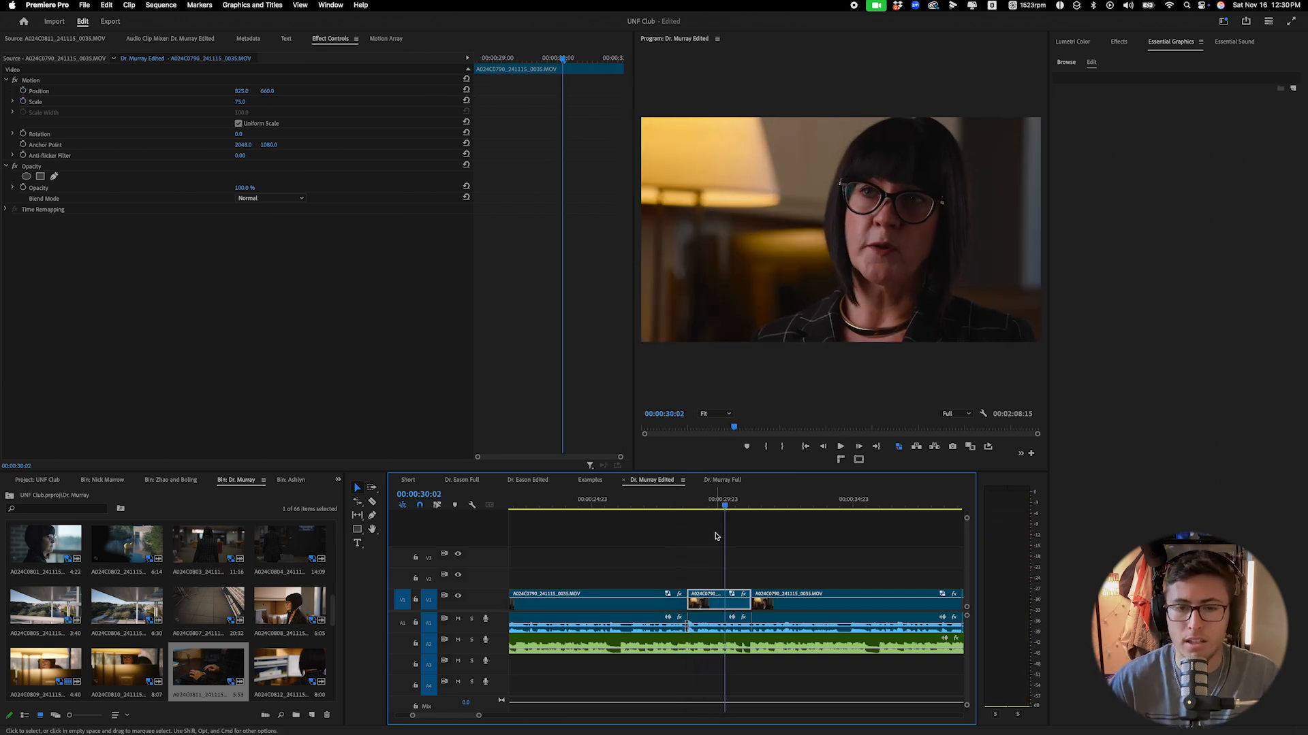
key(space)
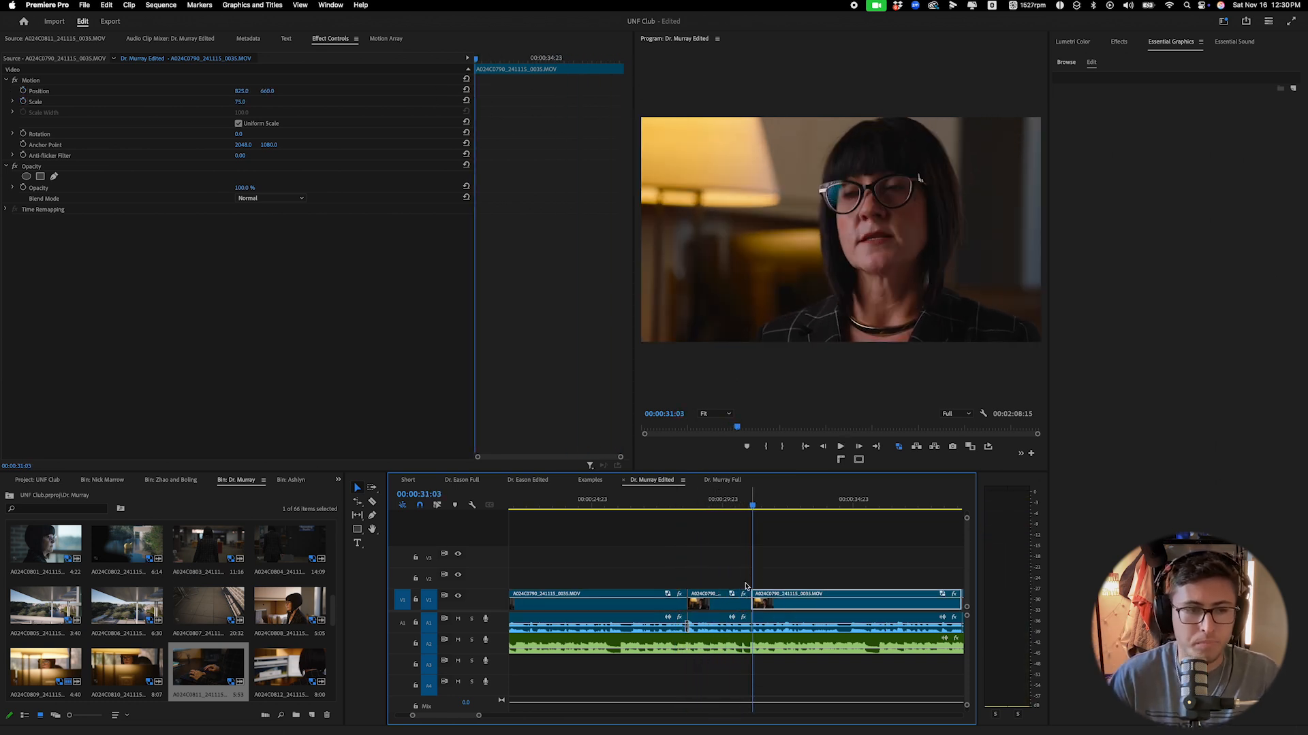
Place the A024C0808 B-roll clip above the interview, starting at the 00:00:31:03 cut.
drag(270, 619, 781, 584)
drag(569, 497, 772, 511)
click(782, 583)
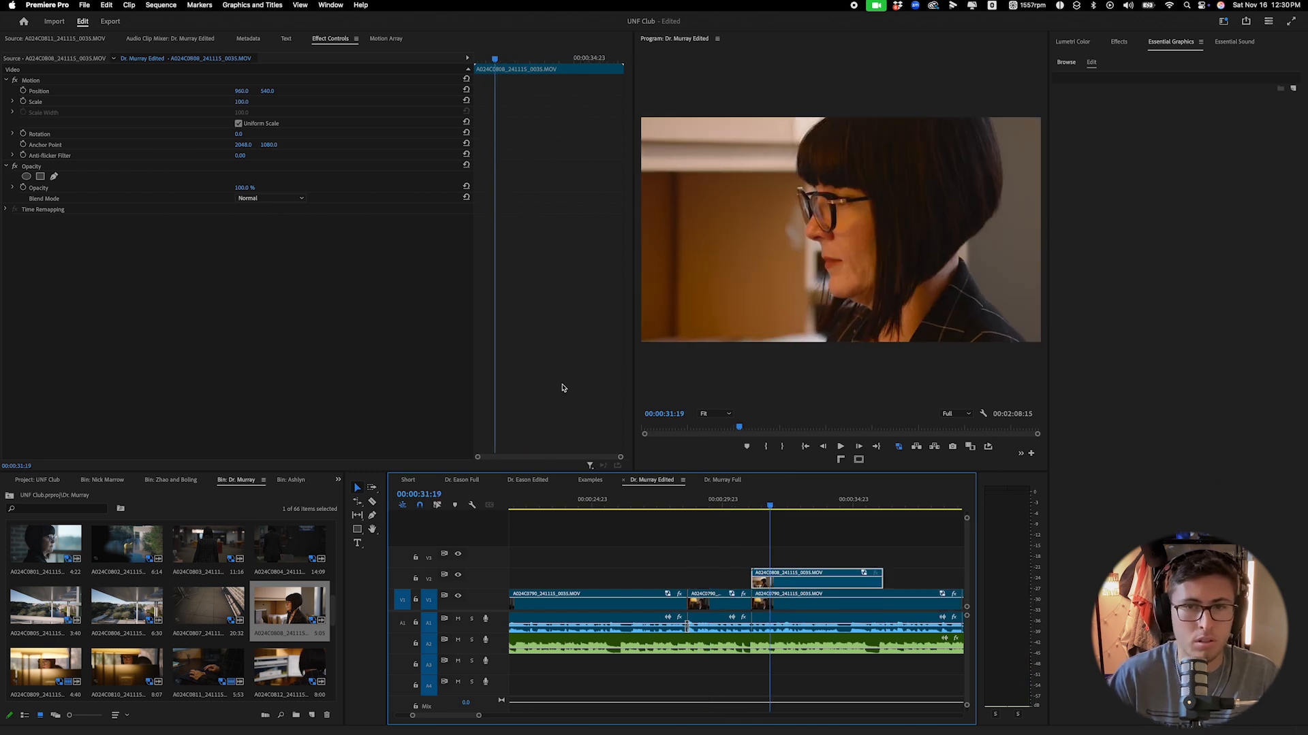
Set the A024C0808 clip's Scale to 50 and slow down its speed.
right_click(792, 584)
click(822, 537)
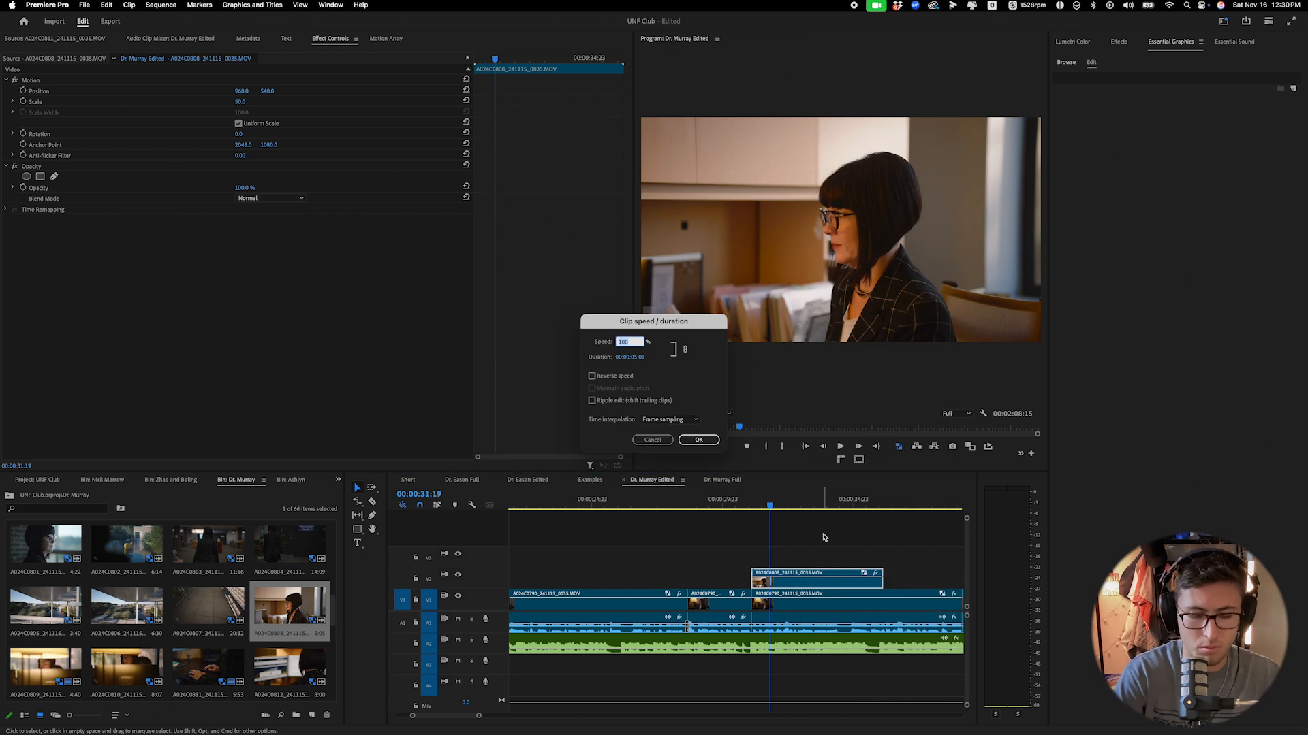
key(Return)
key(space)
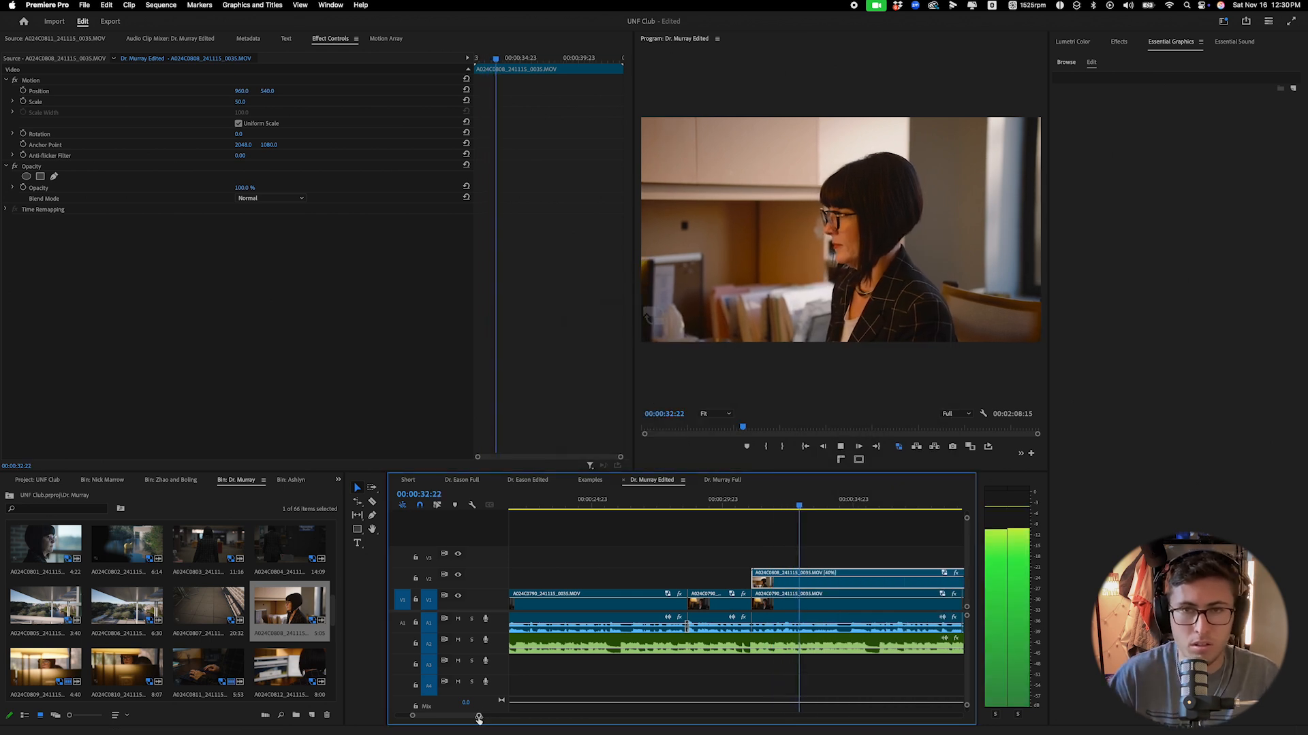
Cut off the opening of the slowed A024C0808 clip and move the remainder back to the 00:00:31:03 cut.
drag(479, 716, 550, 715)
key(space)
key(c)
click(724, 583)
key(v)
drag(746, 584, 730, 584)
Trim the A024C0808 clip's opening further, up to 00:00:37:21, move the remaining piece back to 00:00:31:03 and play it.
drag(704, 504, 748, 507)
key(c)
click(732, 587)
key(Delete)
drag(758, 586, 727, 588)
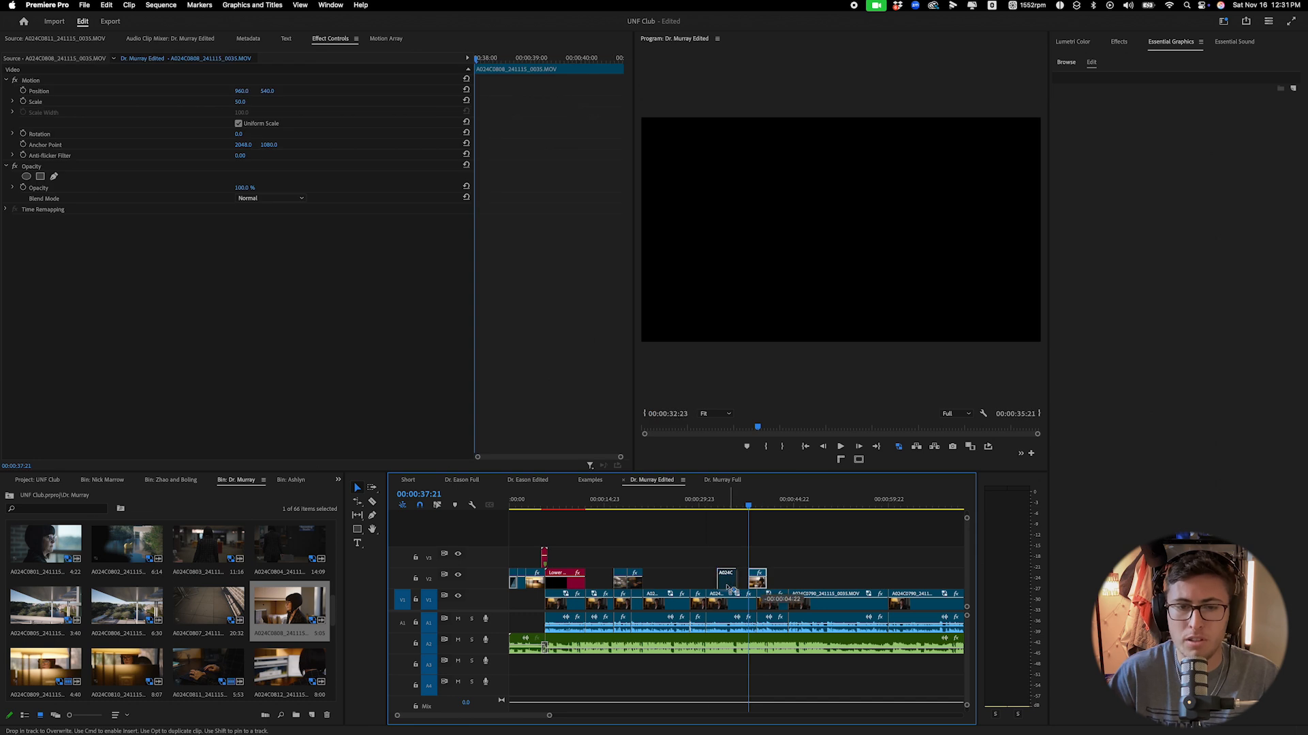
click(706, 507)
key(space)
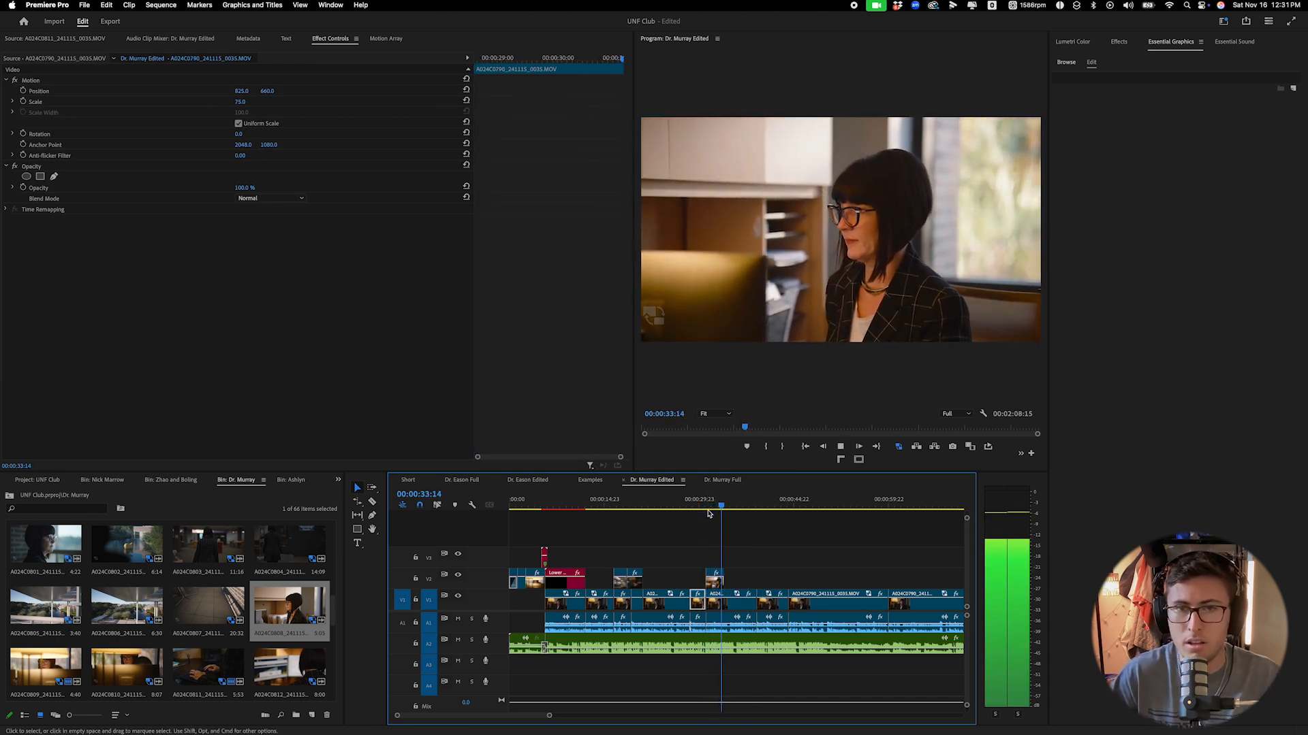
Place the A024C0812 B-roll clip directly after the A024C0808 clip, slow it to 40% speed and play it.
key(space)
click(674, 256)
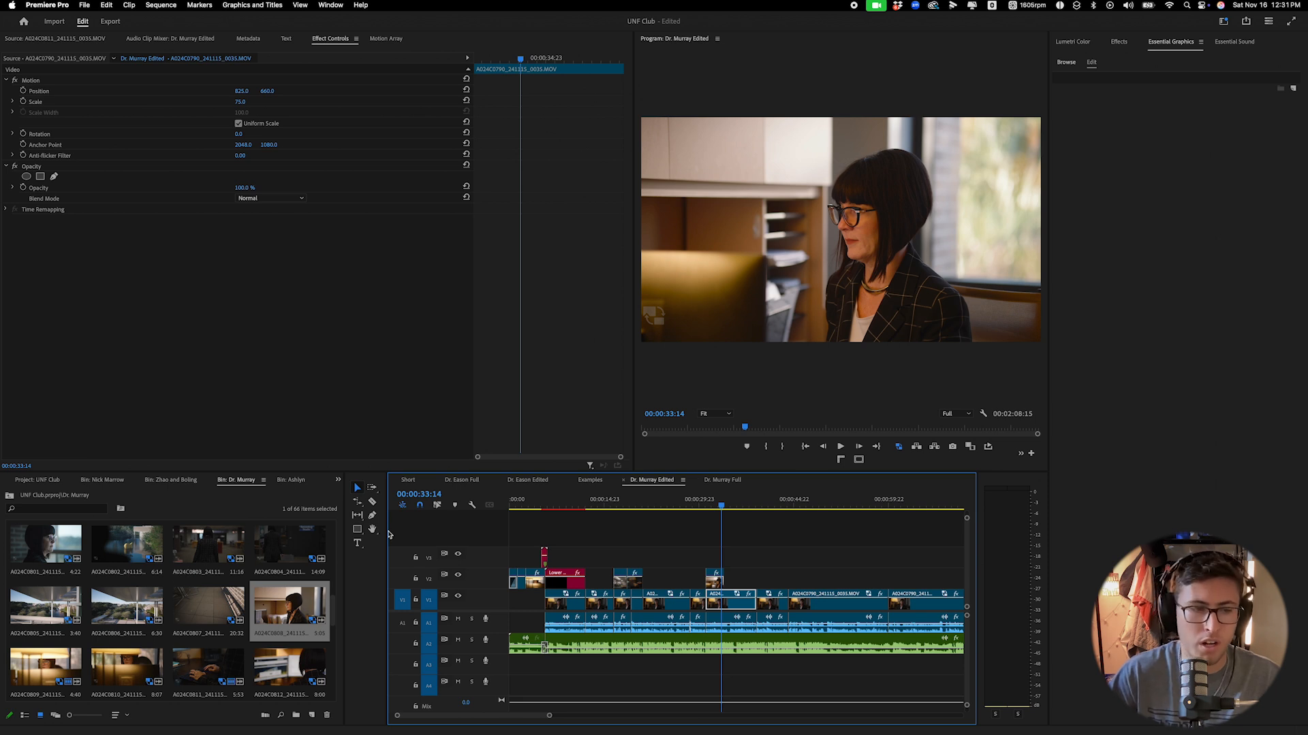
scroll(333, 606, down, 2)
drag(290, 598, 739, 583)
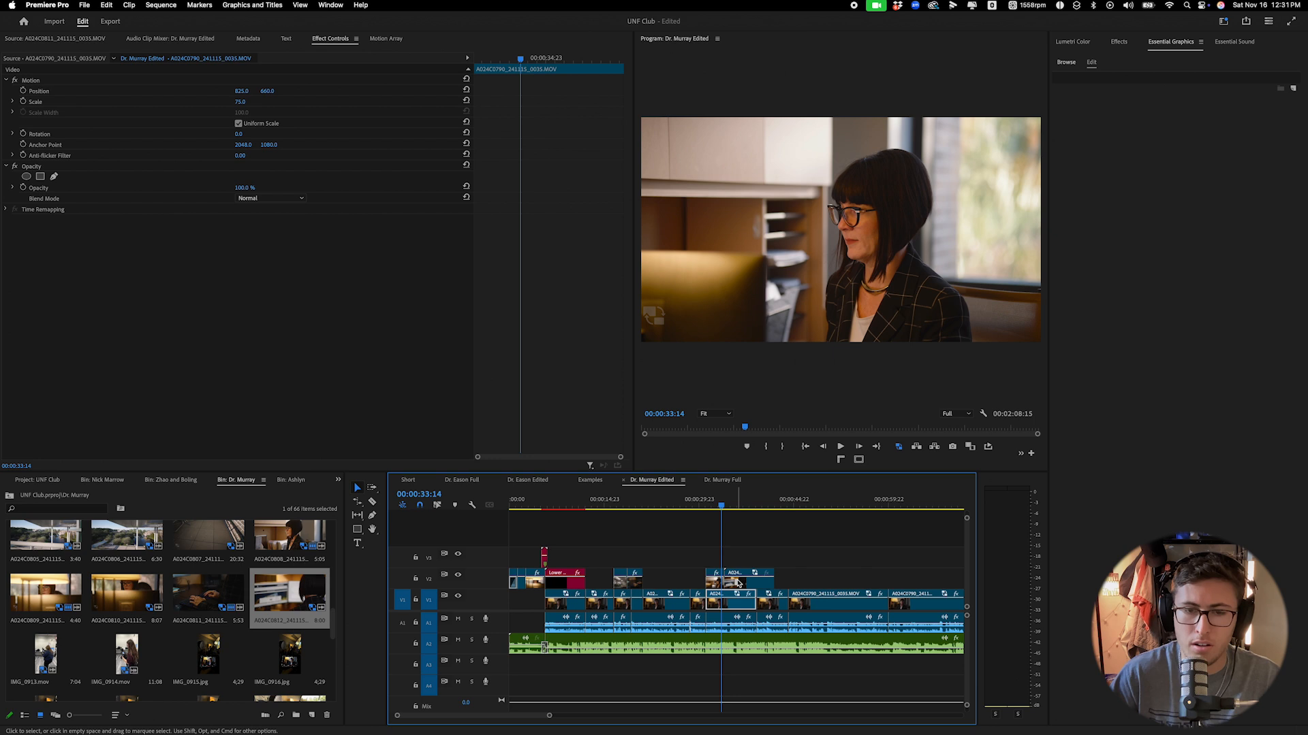
right_click(751, 587)
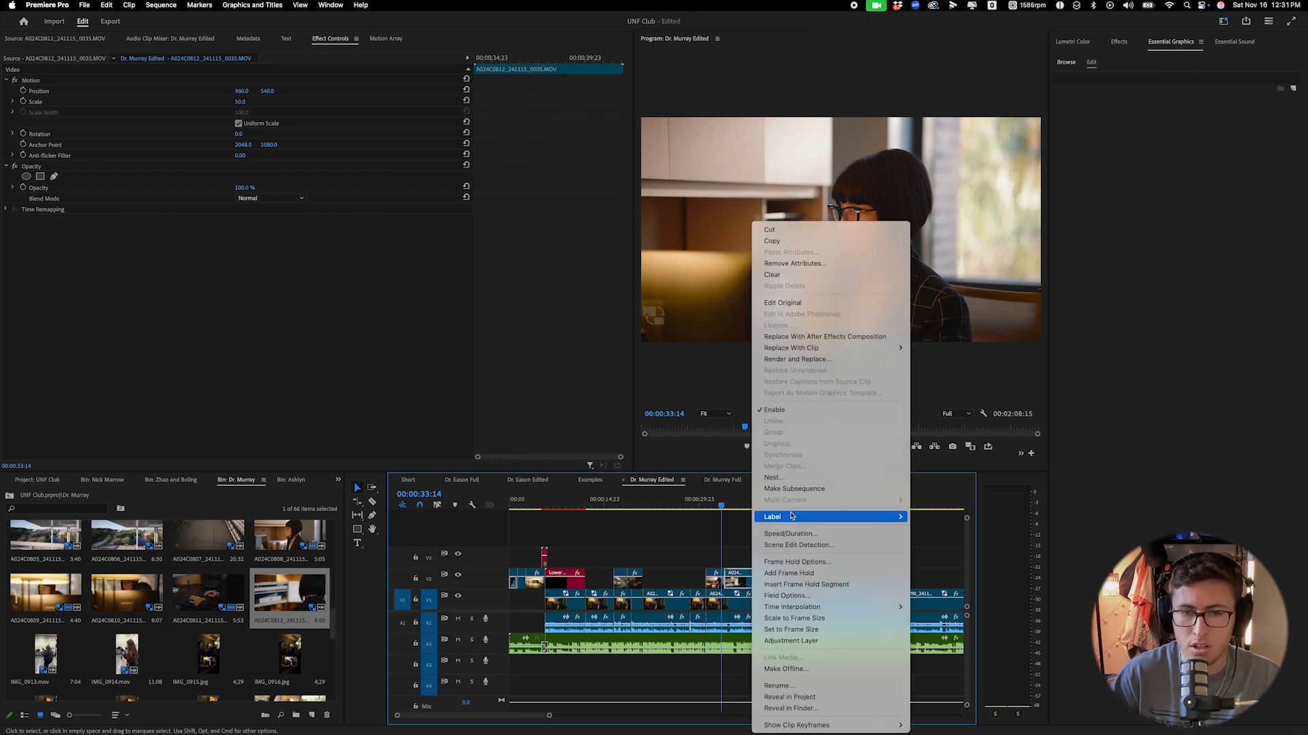
click(786, 535)
text(40)
key(Return)
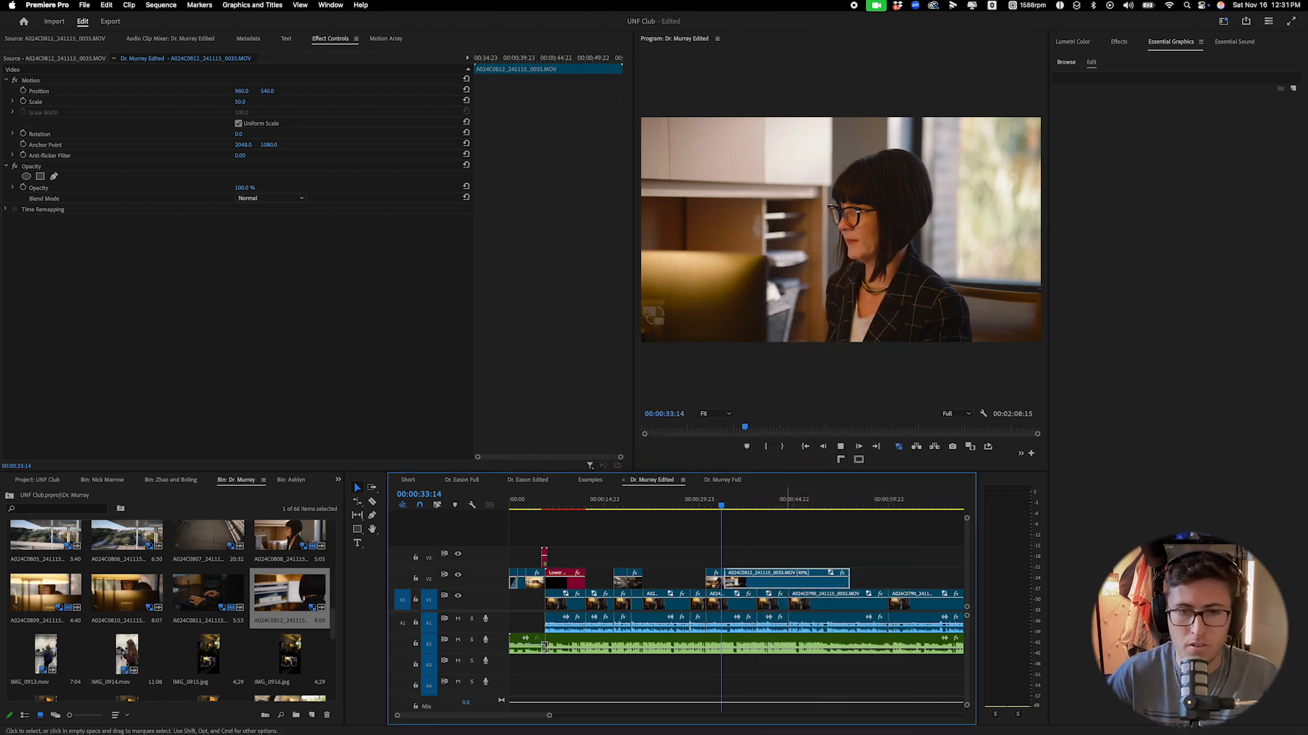
key(space)
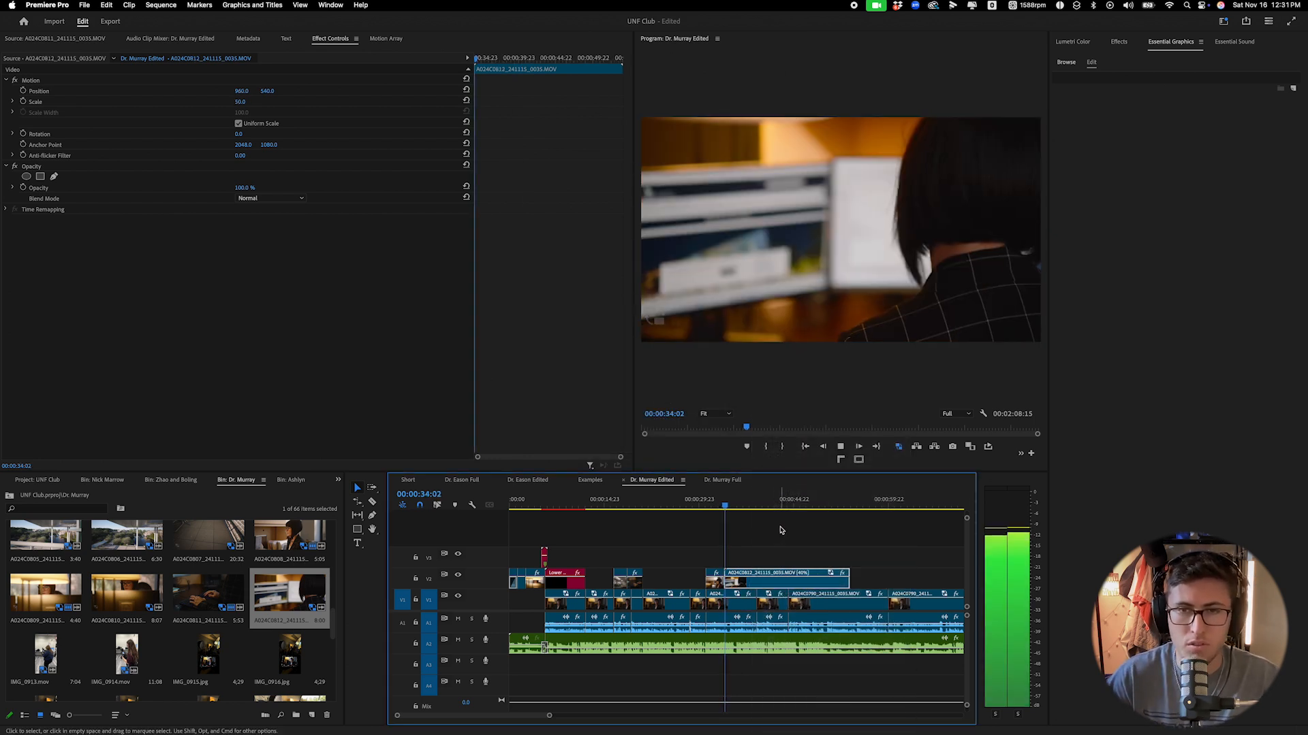
key(space)
Cut off the opening of the A024C0812 clip up to 00:00:38:18 and move the remainder back against the A024C0808 clip.
click(756, 579)
drag(732, 508, 756, 509)
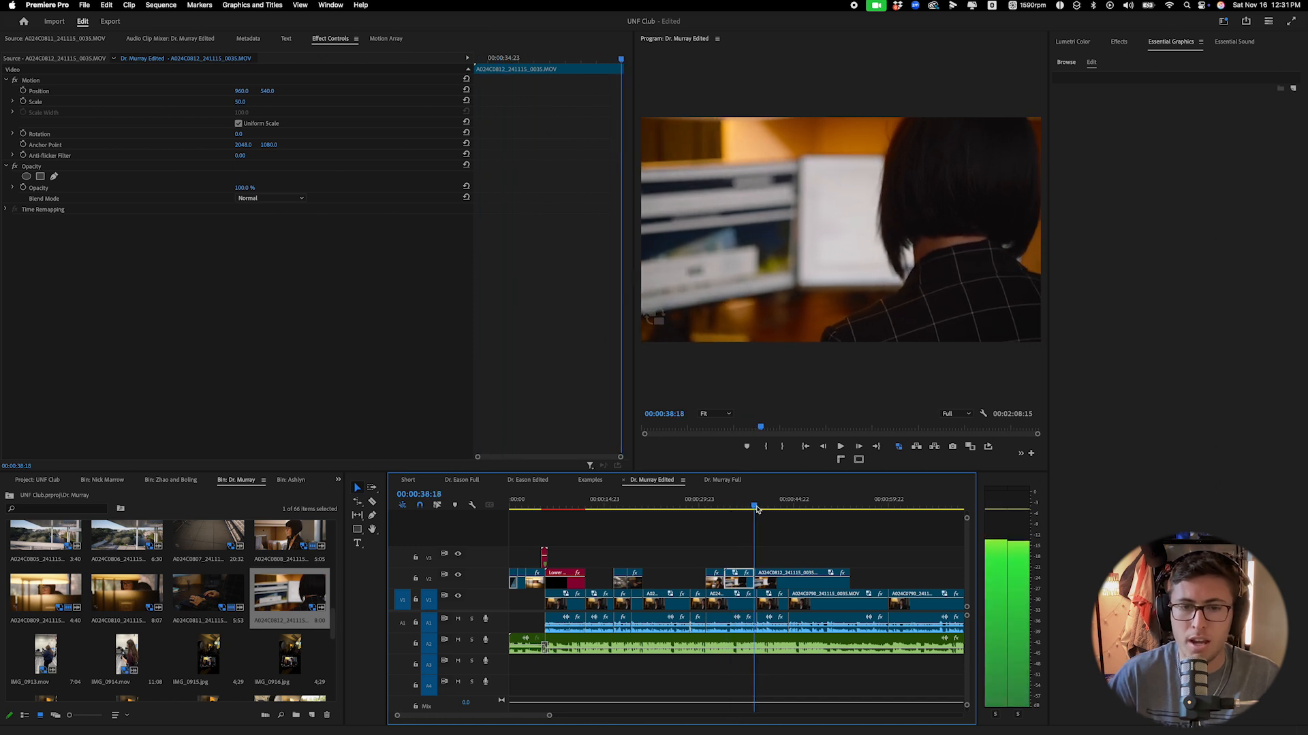
key(space)
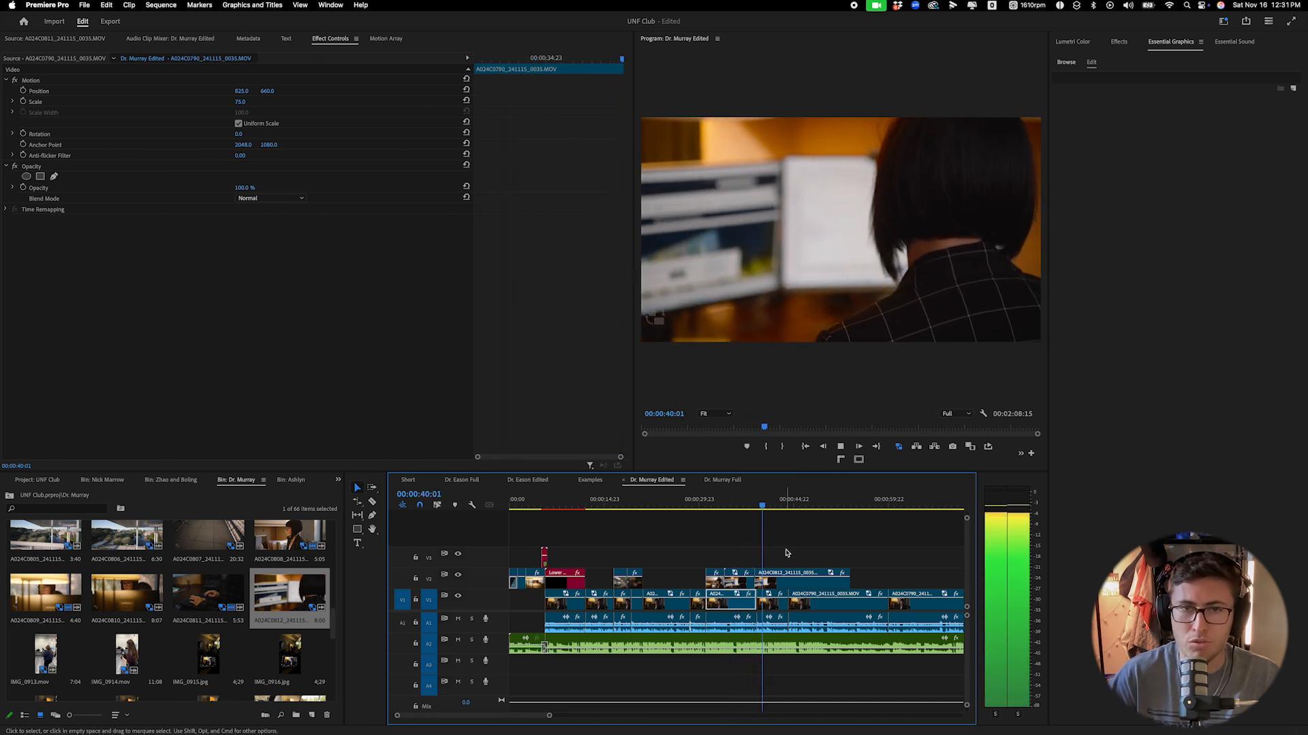
key(space)
drag(789, 582, 758, 585)
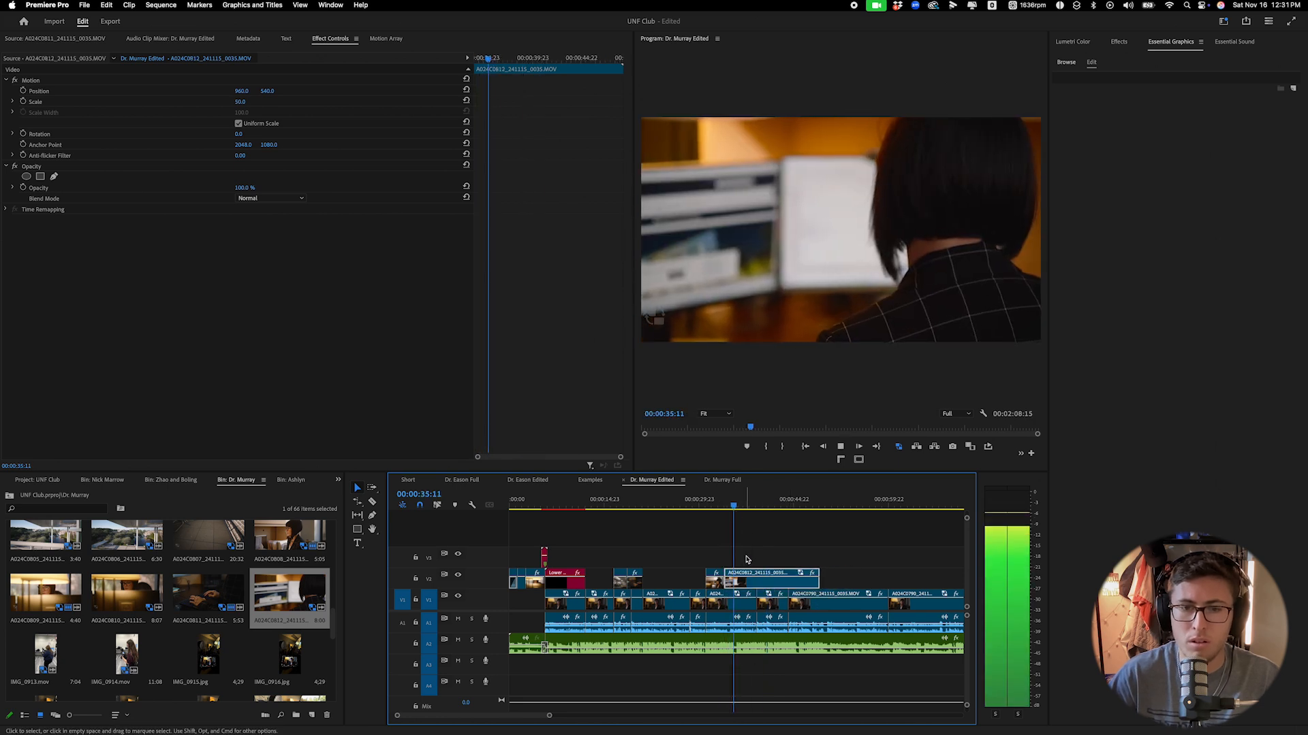
Split the A024C0812 clip, delete its tail and trim the end of the remaining piece slightly shorter.
key(c)
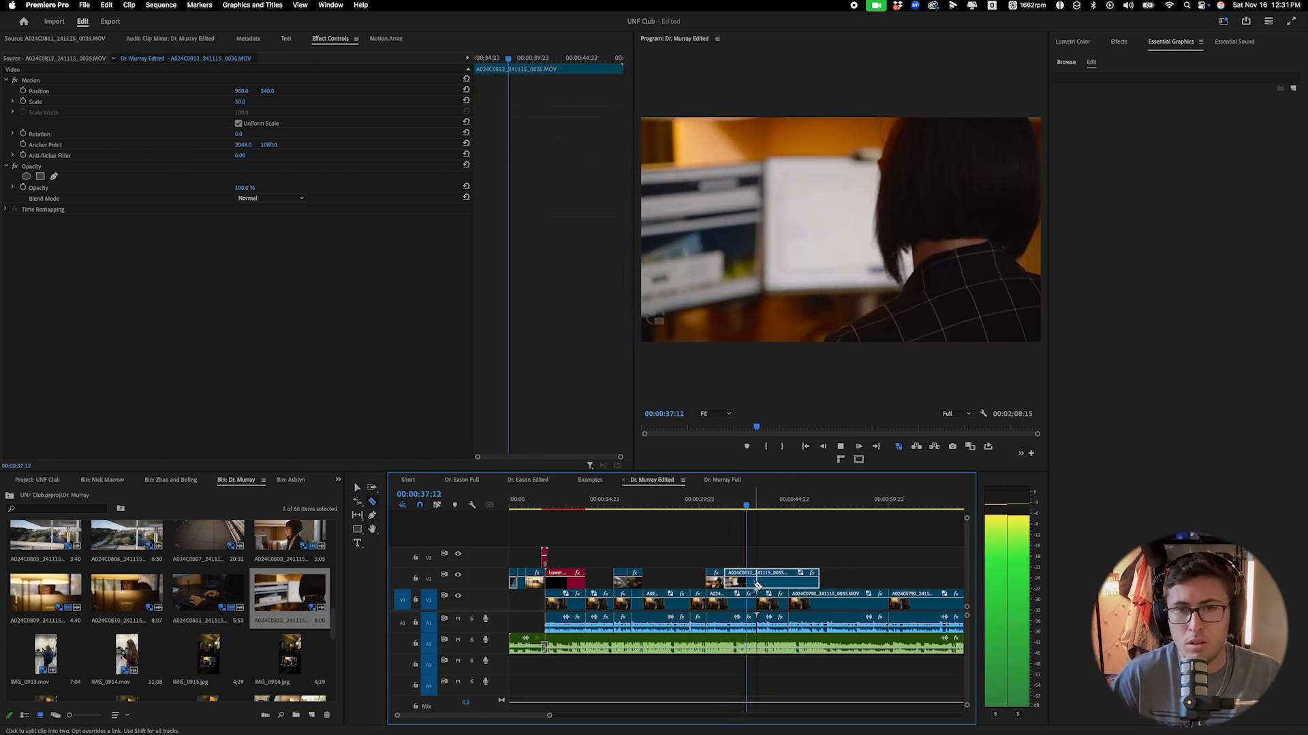
key(space)
click(752, 584)
key(v)
key(Delete)
drag(744, 584, 741, 588)
click(710, 506)
click(734, 619)
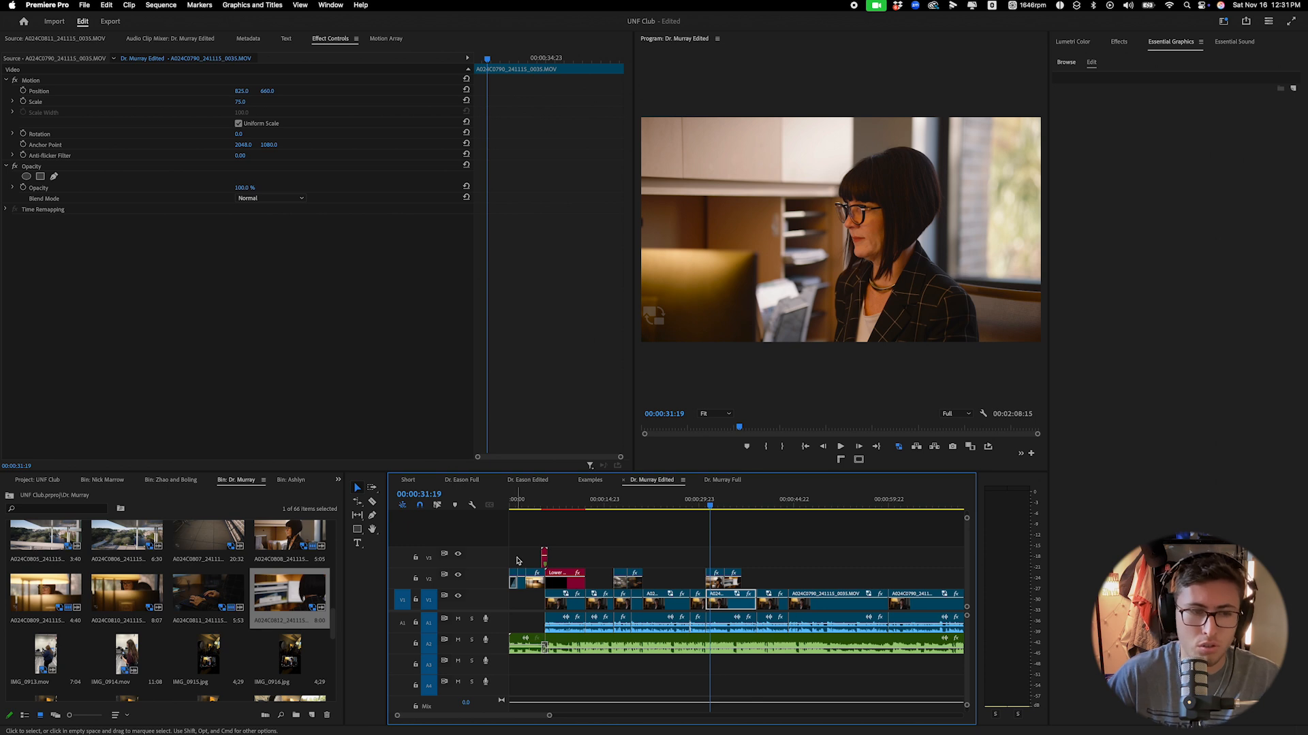
Place the A024C0801 B-roll clip directly after the A024C0812 clip and slow it to 50% speed.
drag(332, 631, 338, 611)
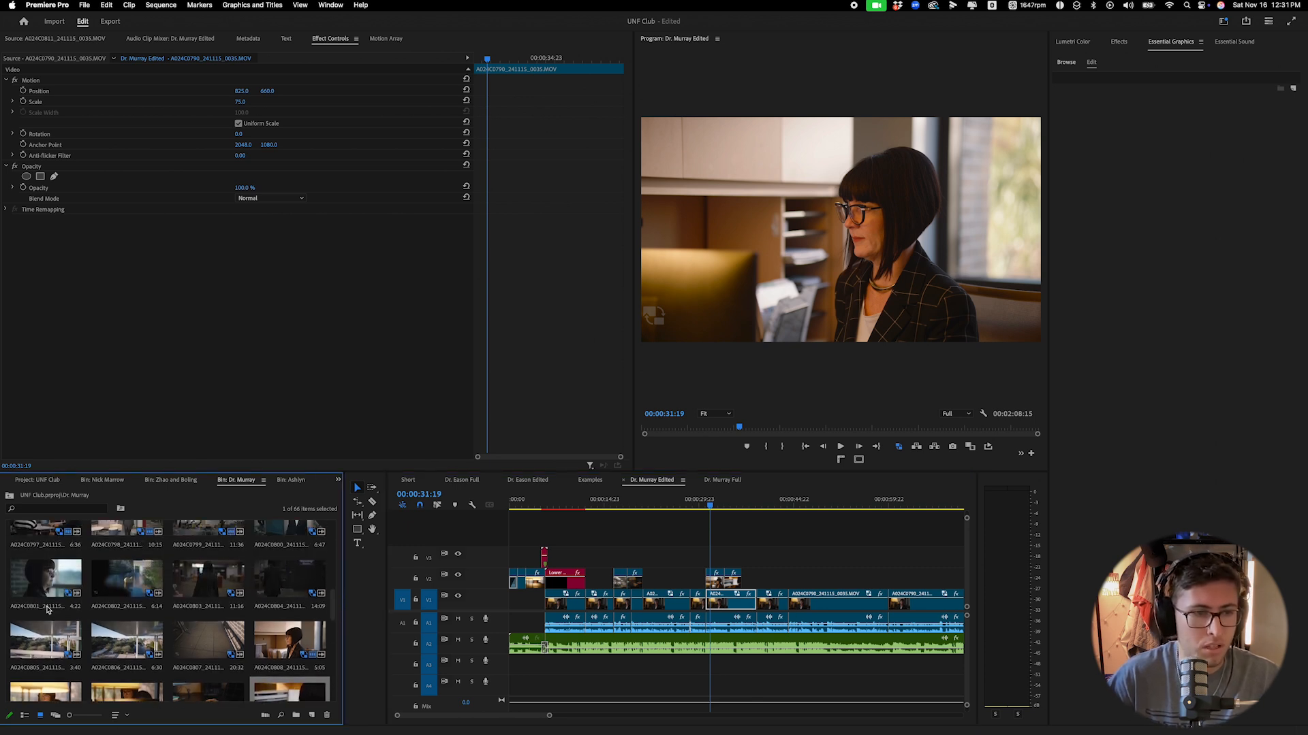
drag(48, 590, 756, 583)
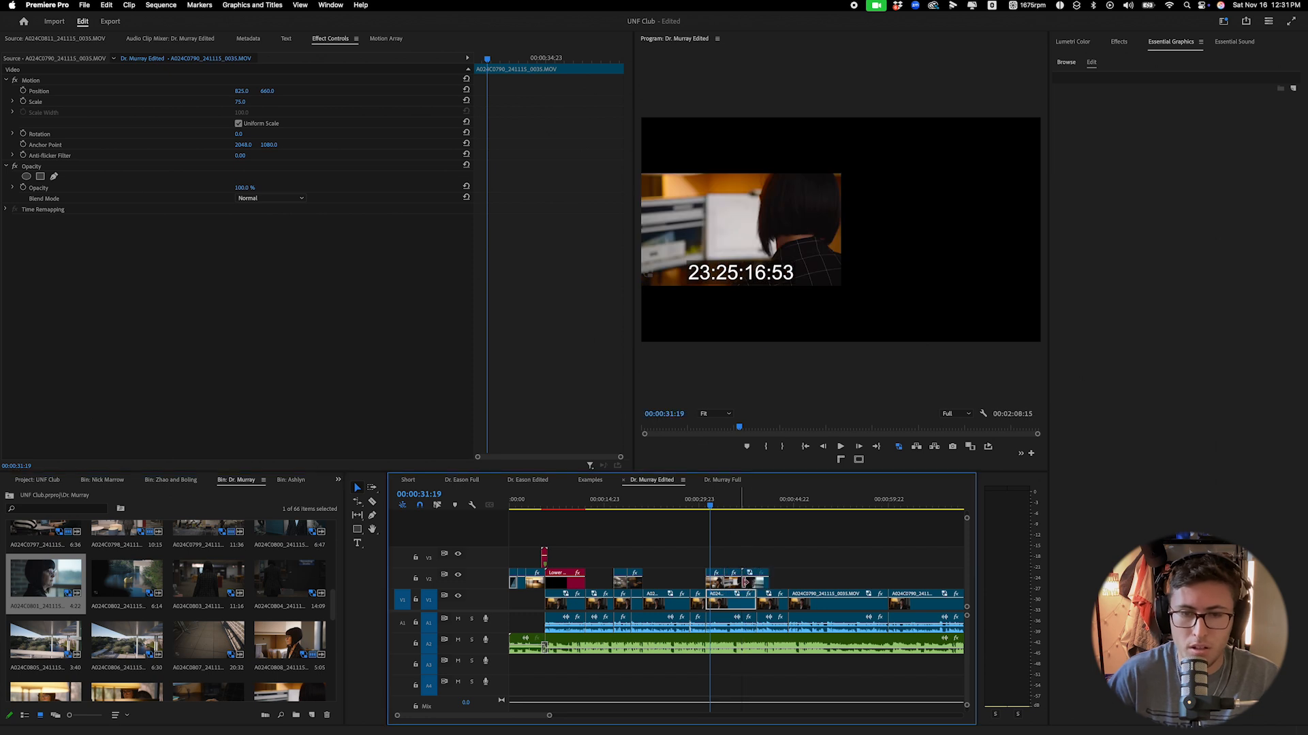
right_click(756, 583)
click(783, 538)
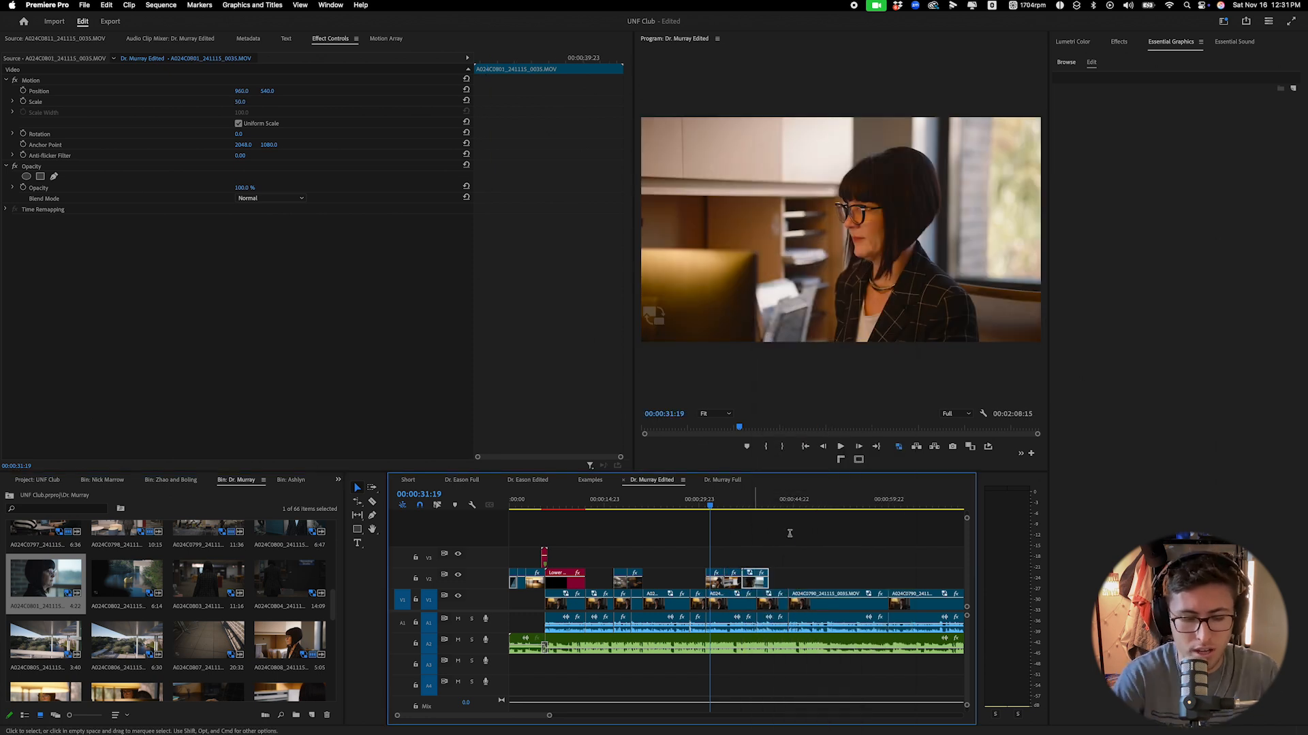
text(50)
key(Return)
key(space)
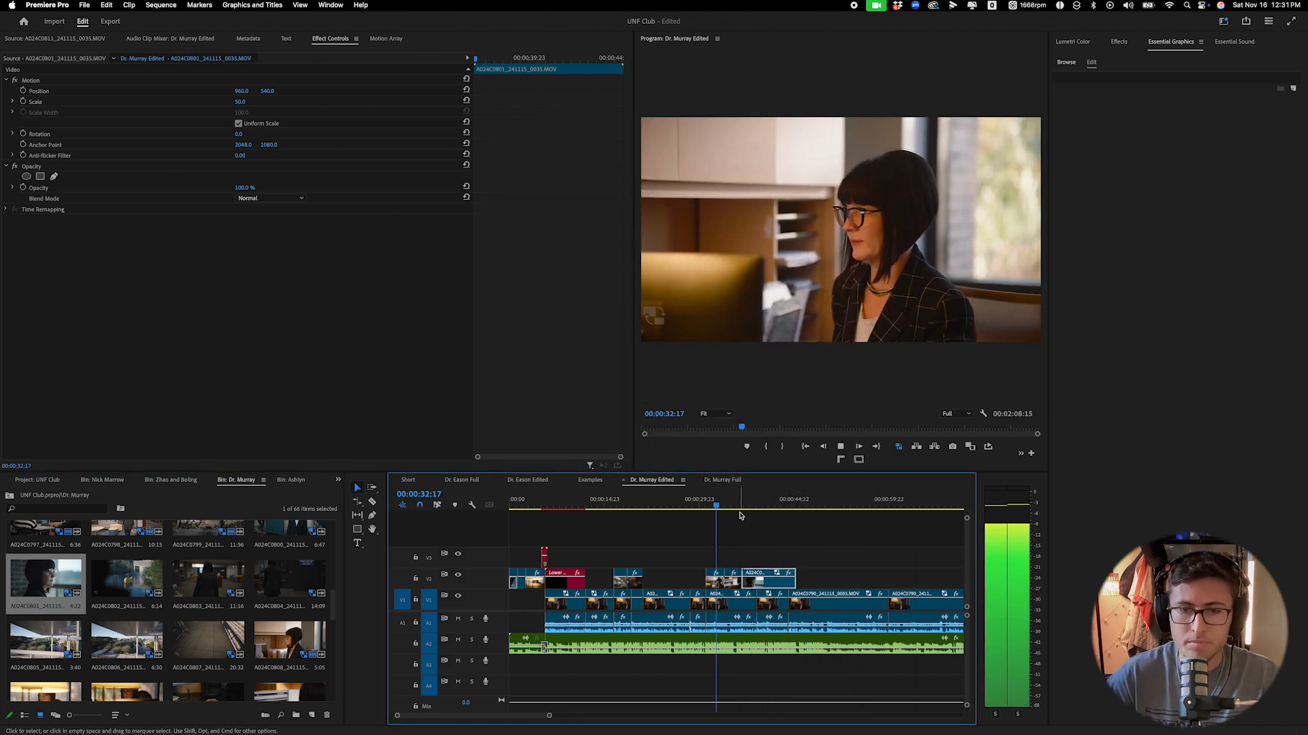
Set the A024C0801 clip's speed to 40%.
right_click(752, 597)
click(811, 534)
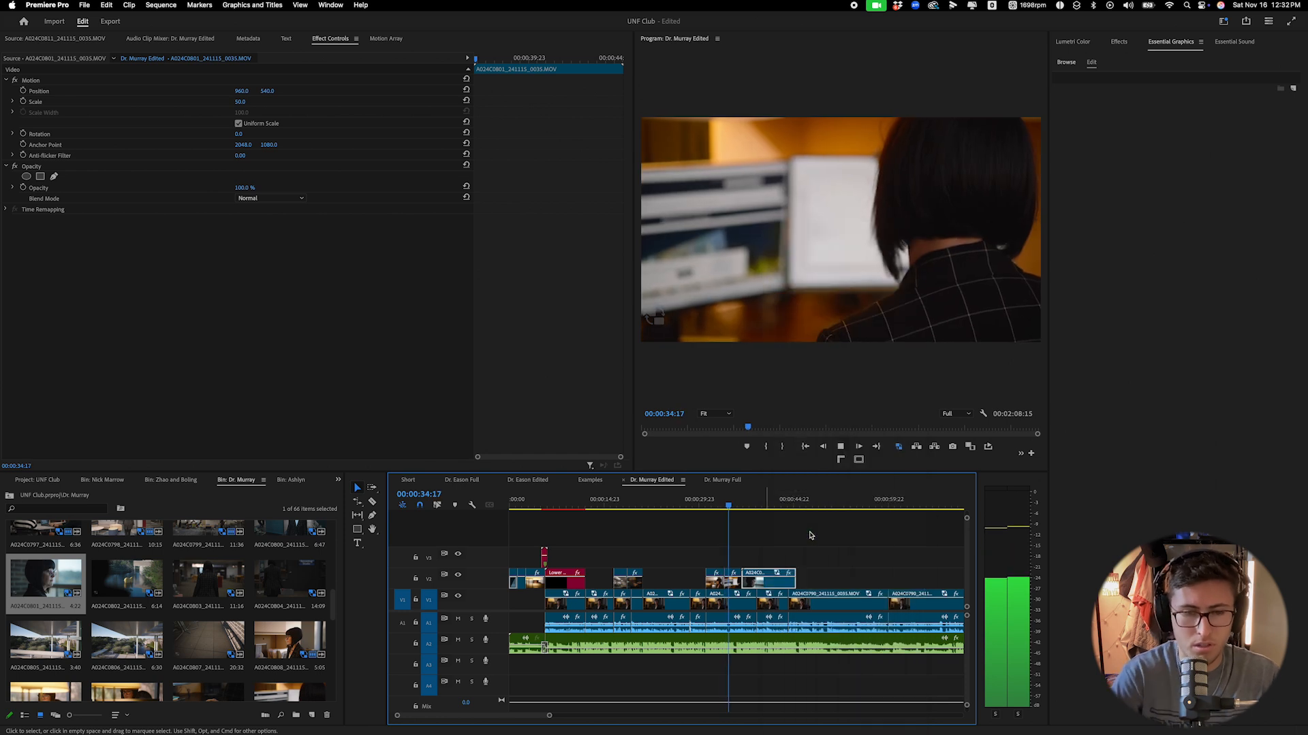
text(40)
key(Return)
key(space)
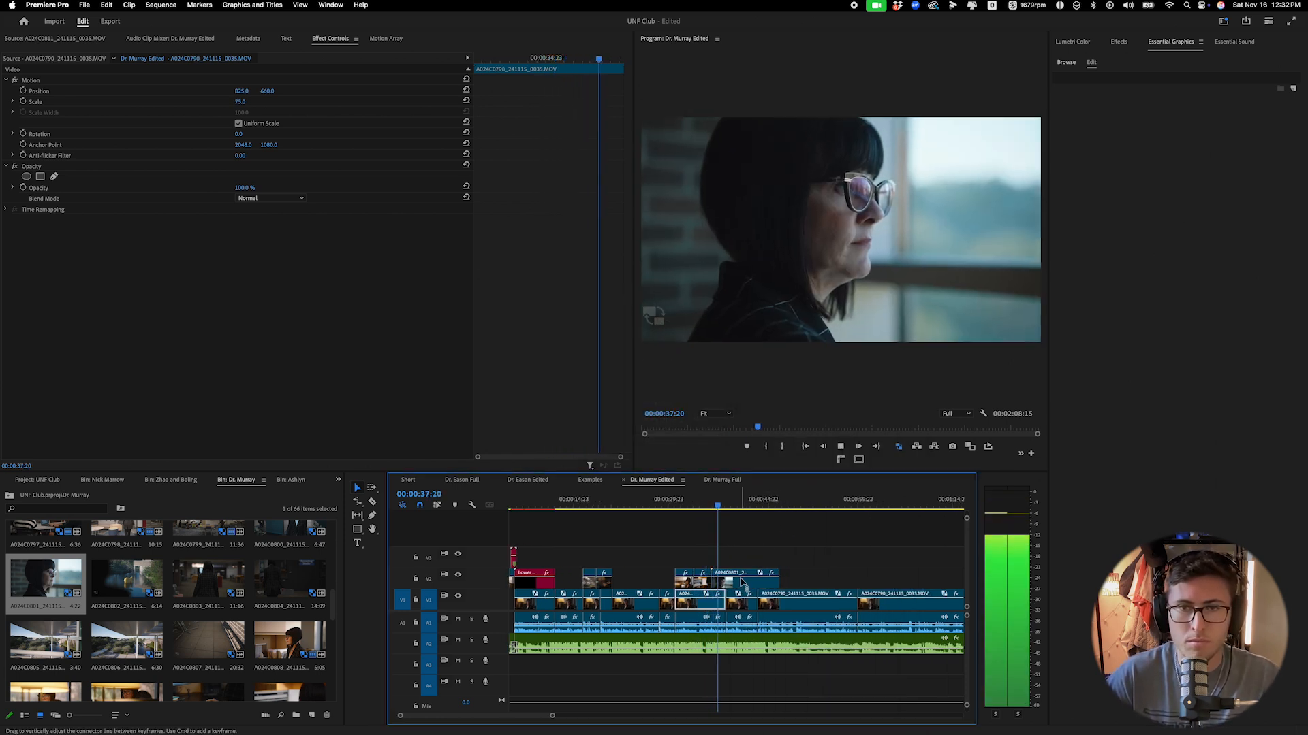
Cut off the A024C0801 clip's opening up to 00:00:42:12, move the remainder back against A024C0812 and end it at the interview cut.
click(747, 506)
key(c)
drag(746, 505, 747, 508)
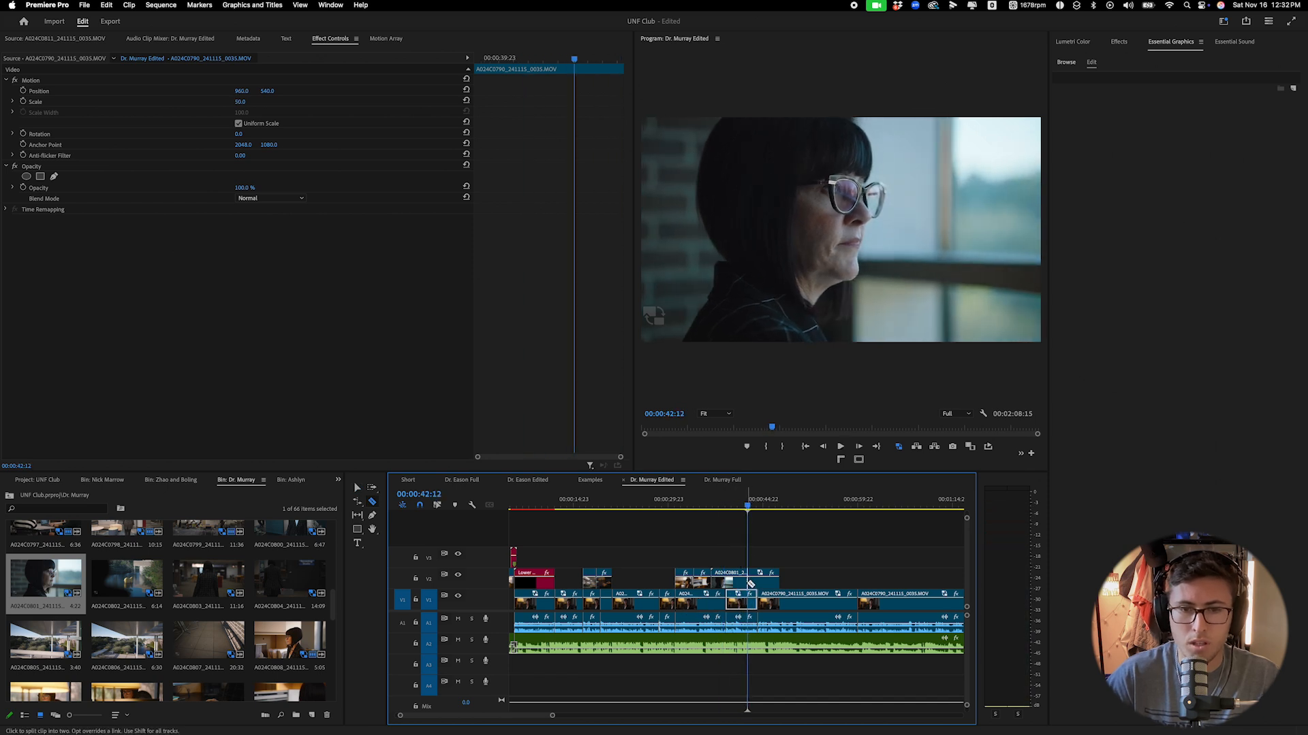
drag(758, 583, 724, 581)
click(703, 505)
key(space)
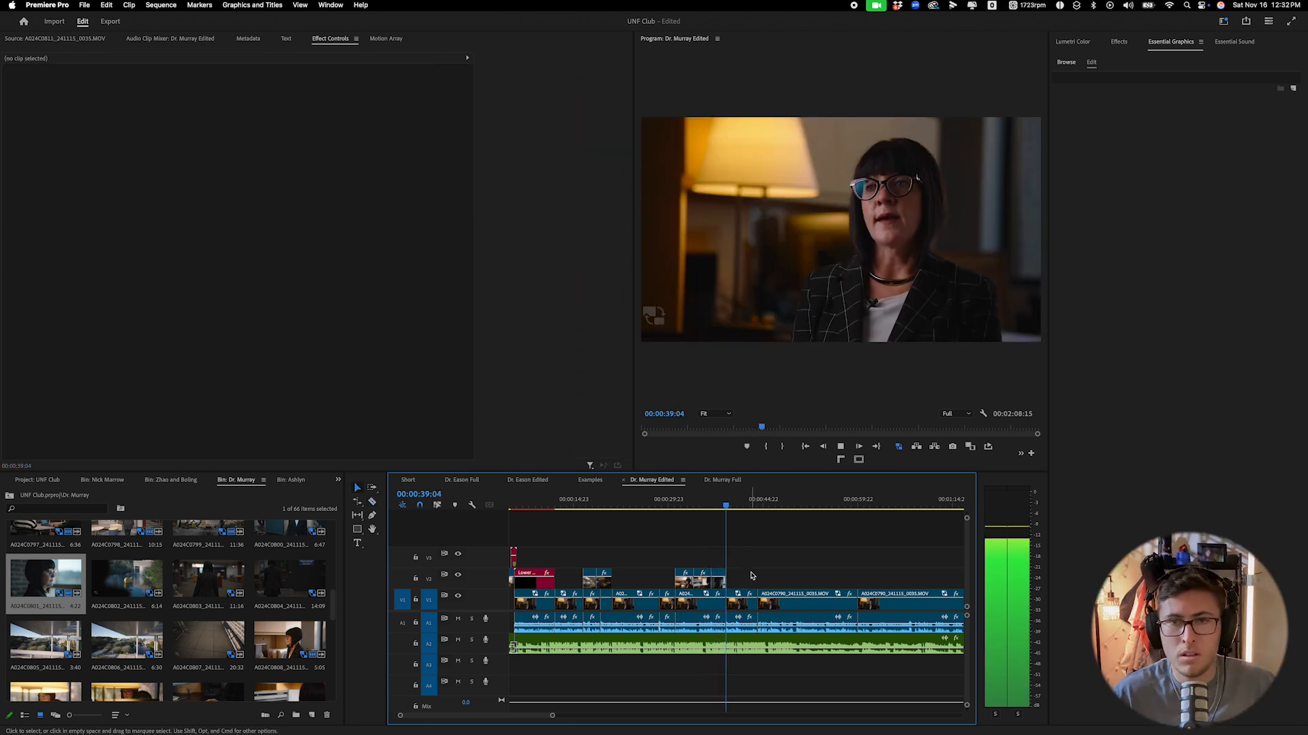
key(space)
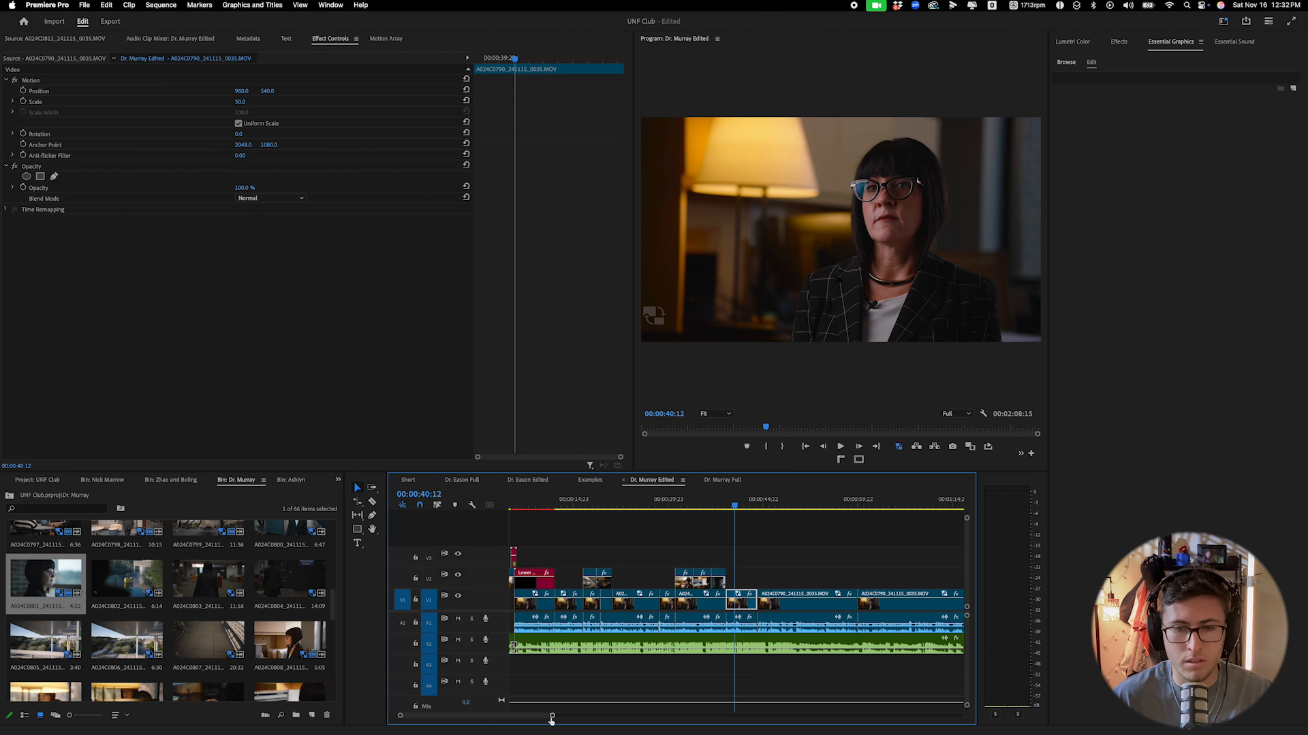
Add a short audio transition at the interview cut near 00:00:39 and play across the cut.
drag(551, 715, 516, 715)
right_click(712, 630)
click(725, 659)
drag(714, 628, 711, 628)
click(705, 504)
key(space)
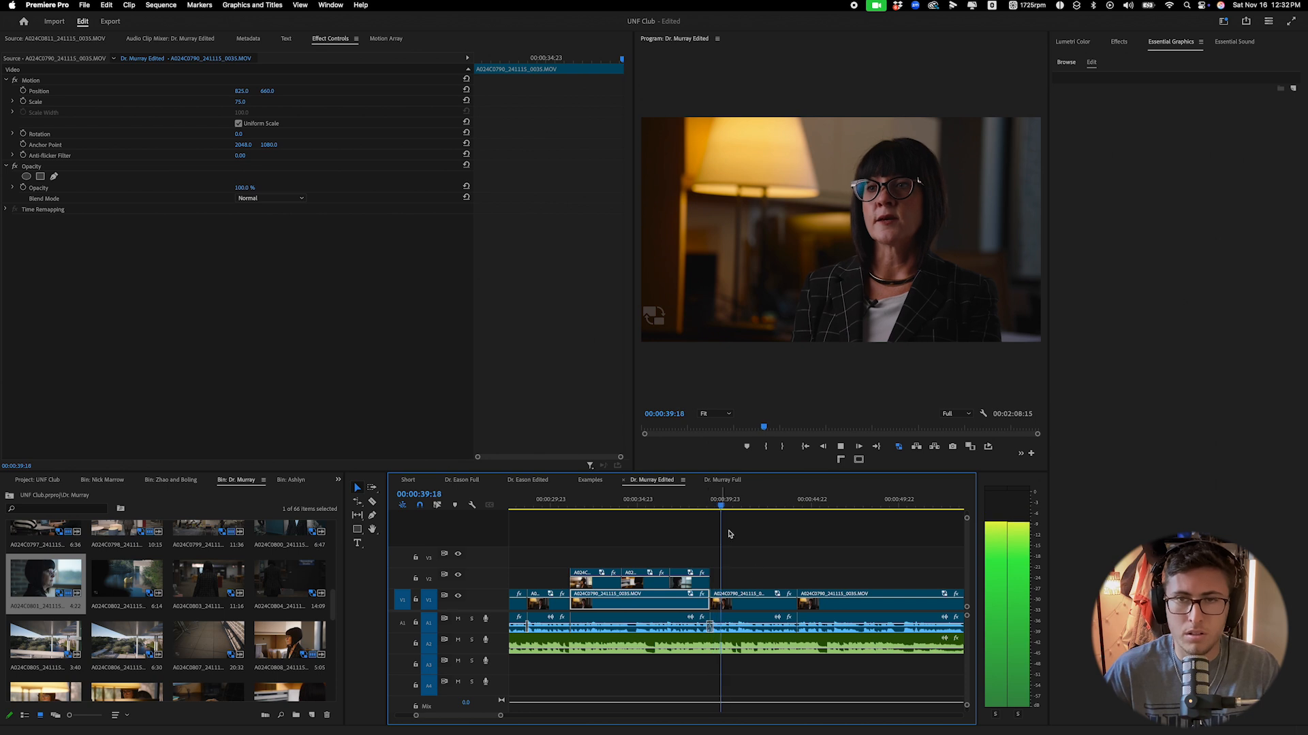
key(space)
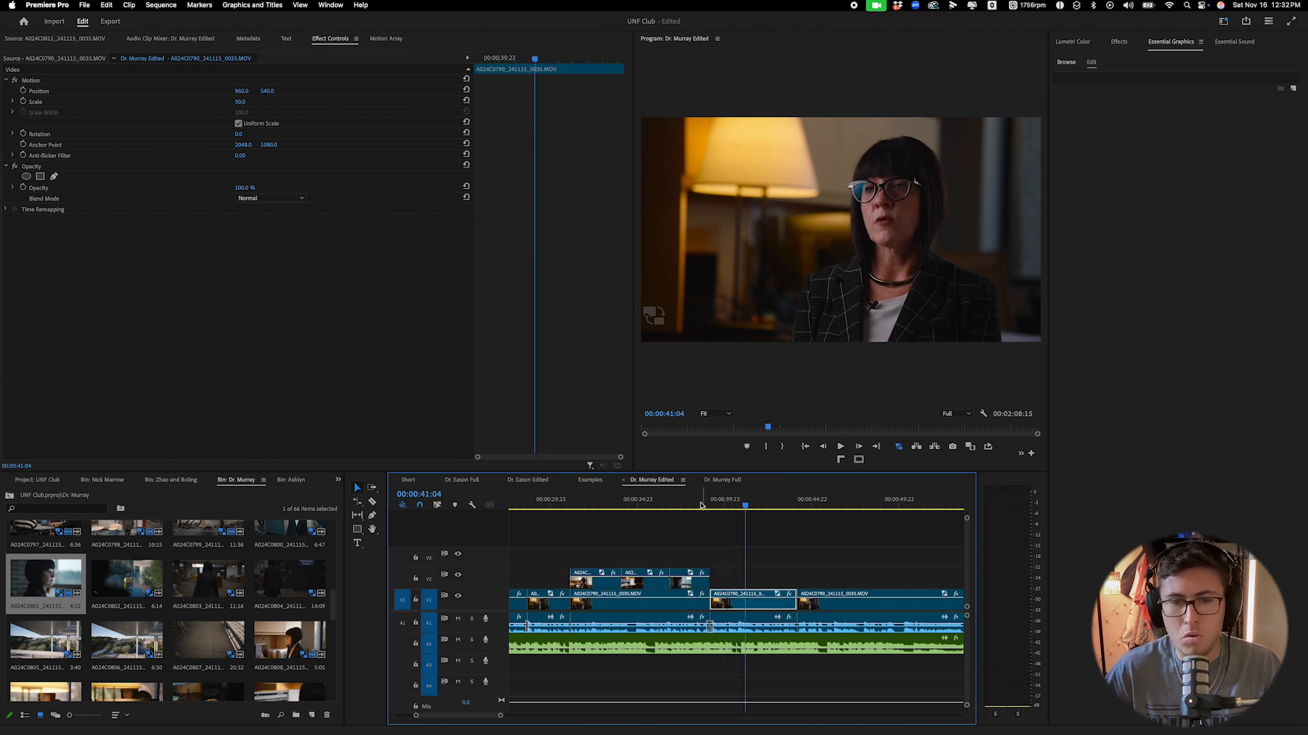
click(686, 502)
key(space)
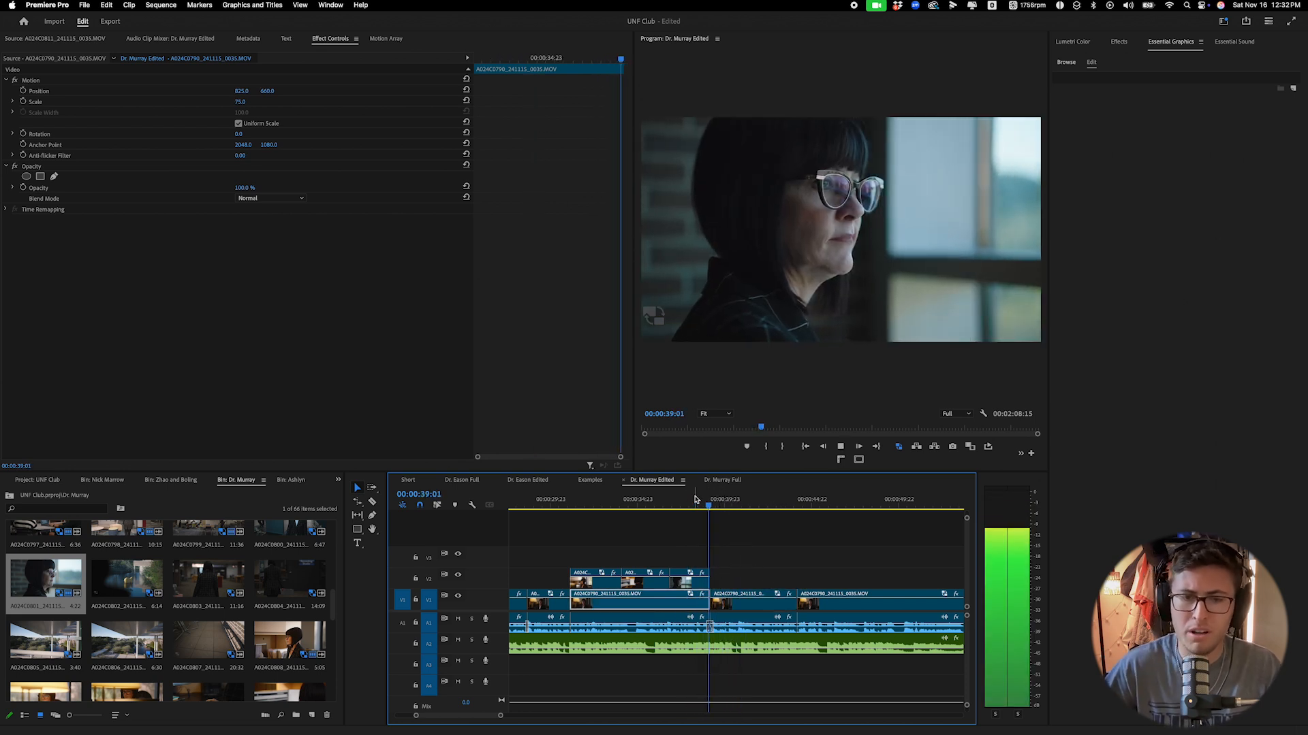
key(space)
Set the interview clip after the 00:00:39 cut to Scale 70 and Position about 845, 619, and play the sequence.
click(756, 603)
click(243, 101)
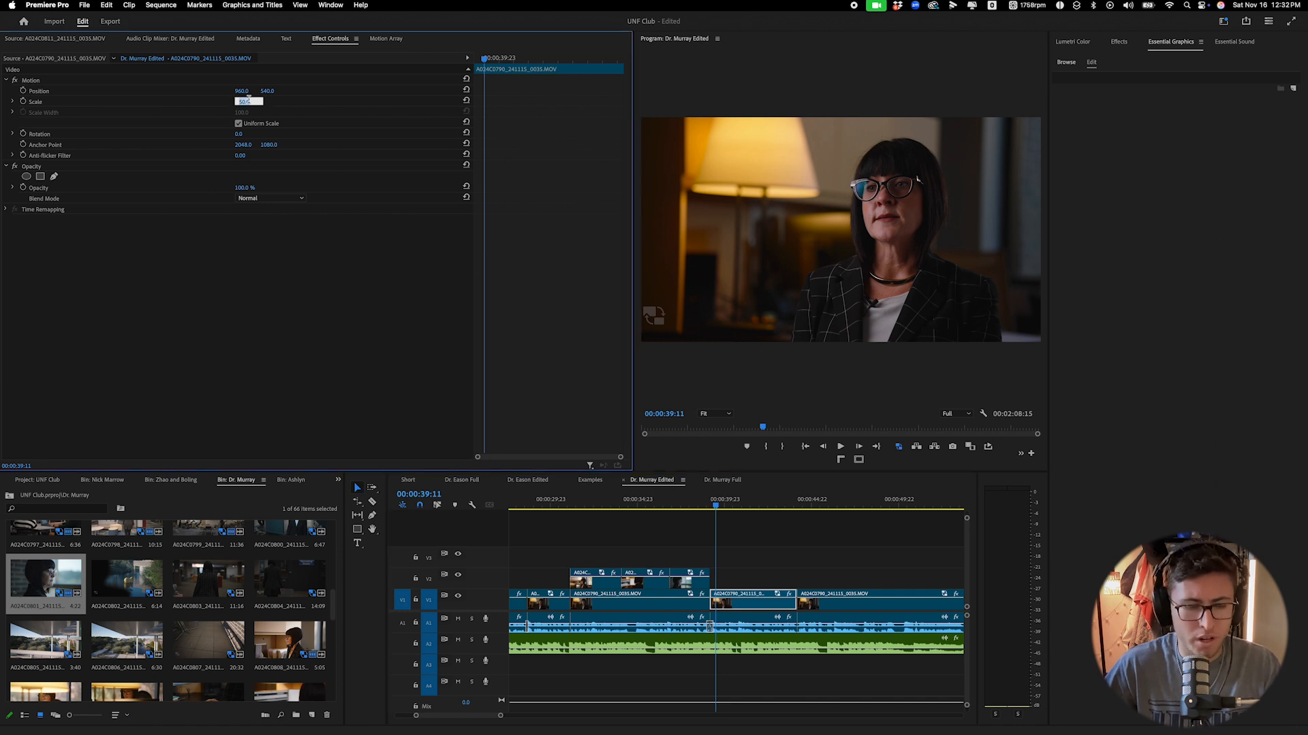
key(Return)
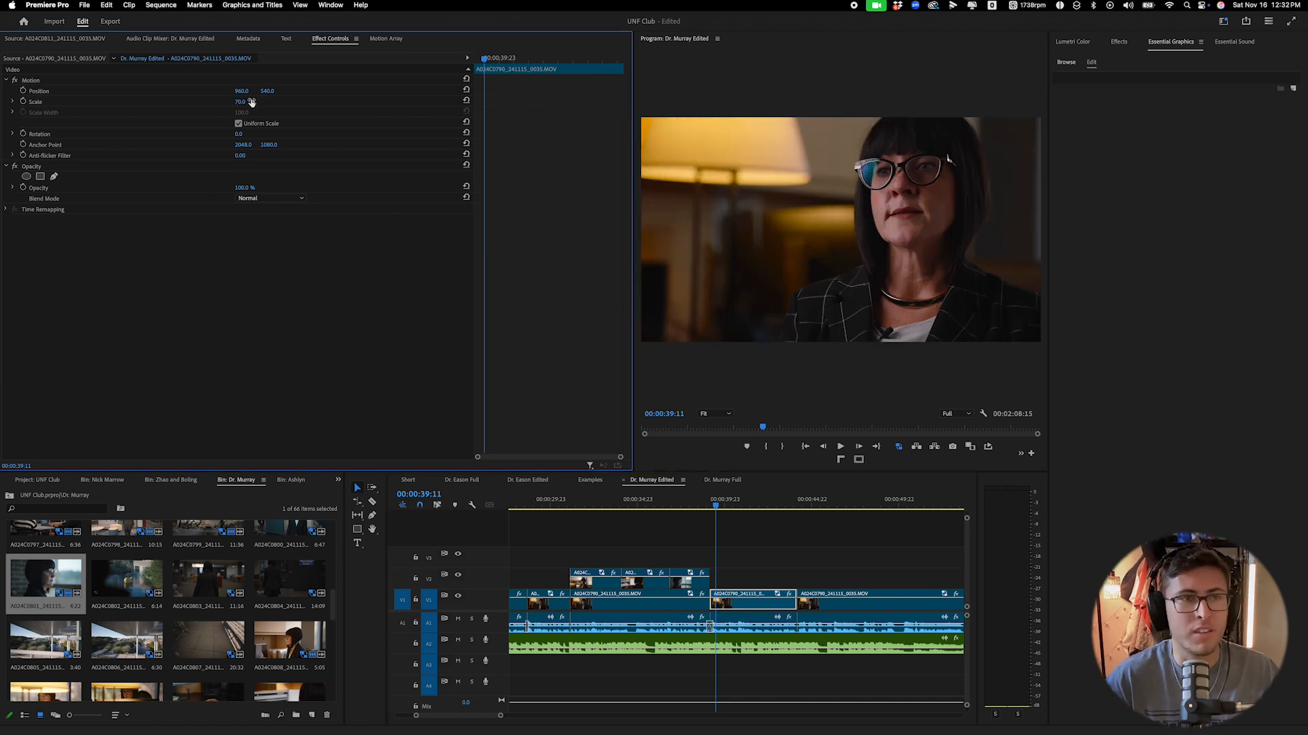
drag(269, 93, 321, 93)
drag(242, 90, 163, 91)
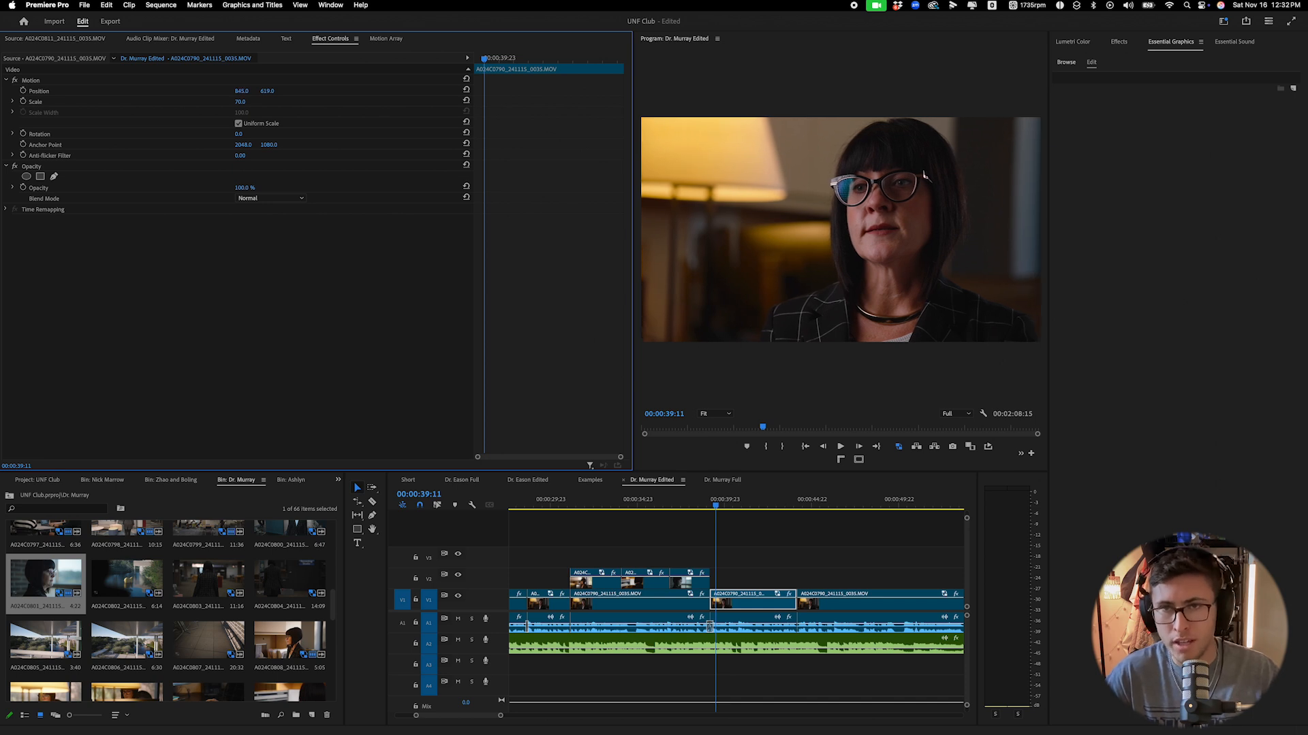
click(675, 500)
key(space)
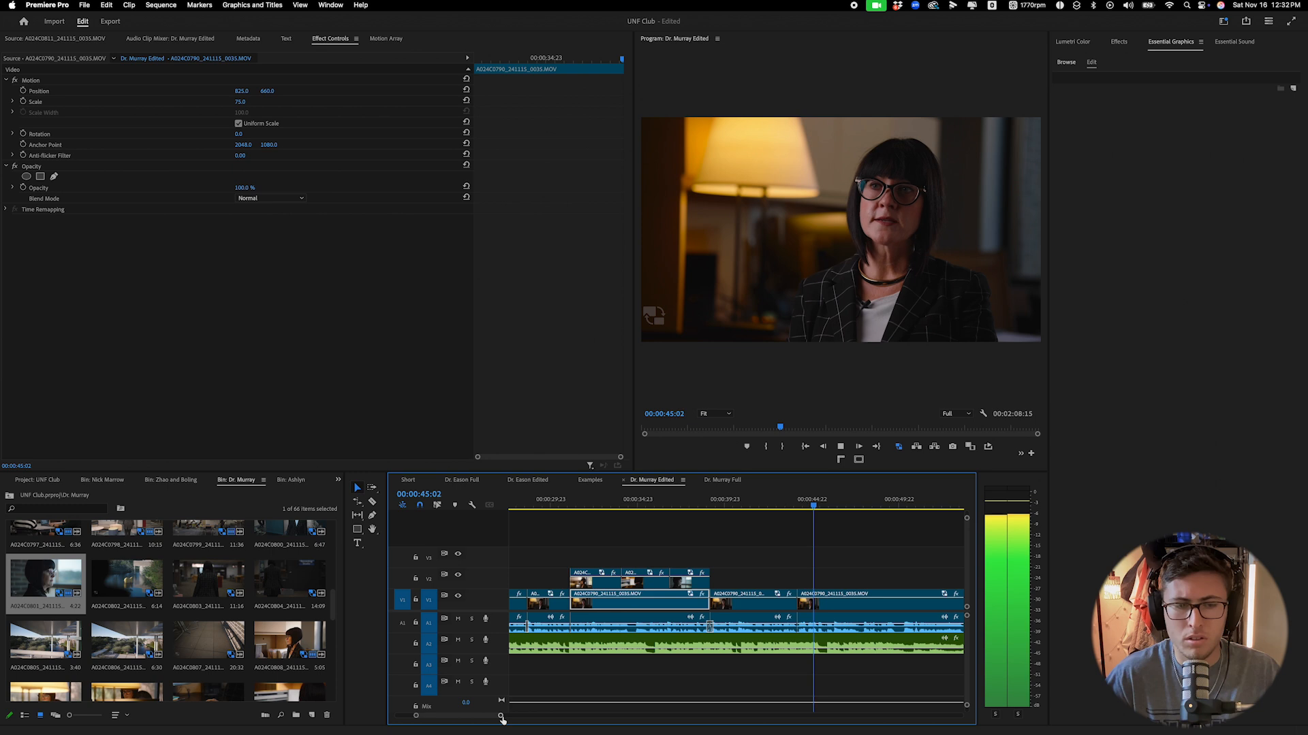
Place the A024C0797 B-roll clip above the interview, starting at the cut near 00:00:44, and slow it to 40% speed.
drag(502, 719, 551, 716)
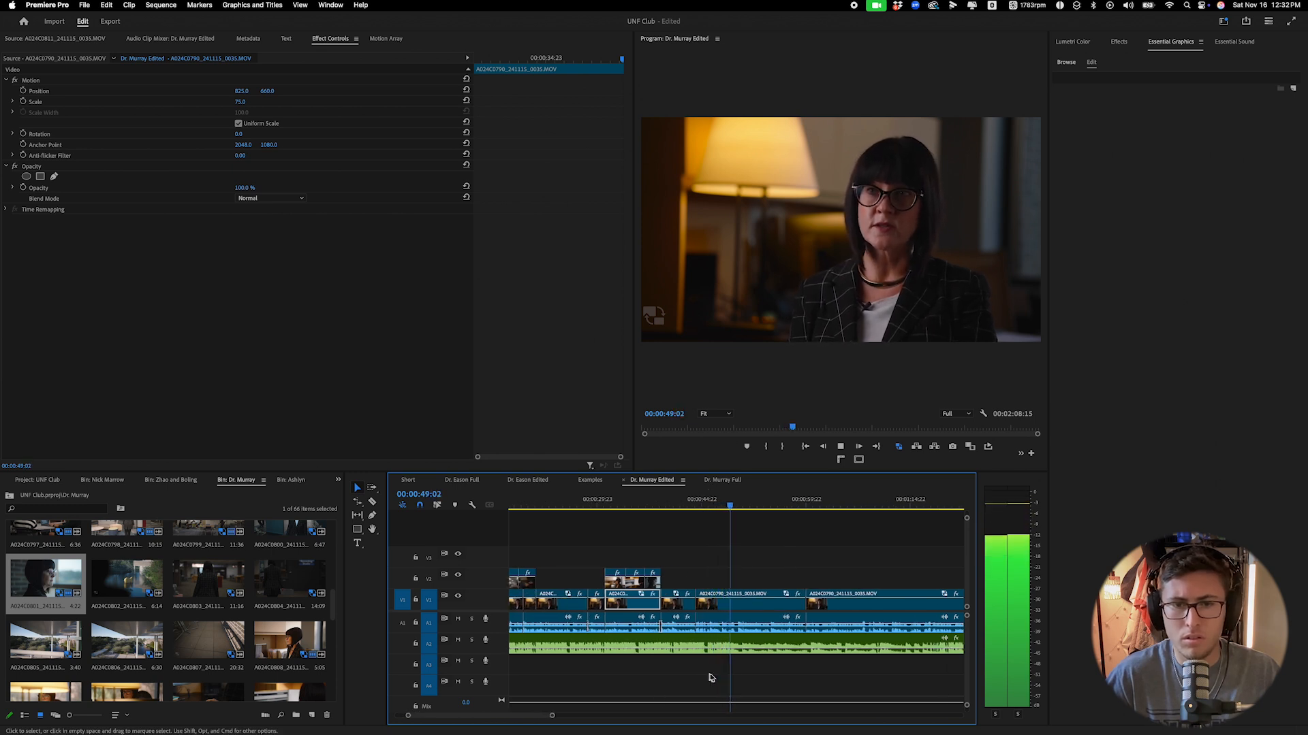
click(698, 501)
drag(333, 617, 334, 608)
click(672, 507)
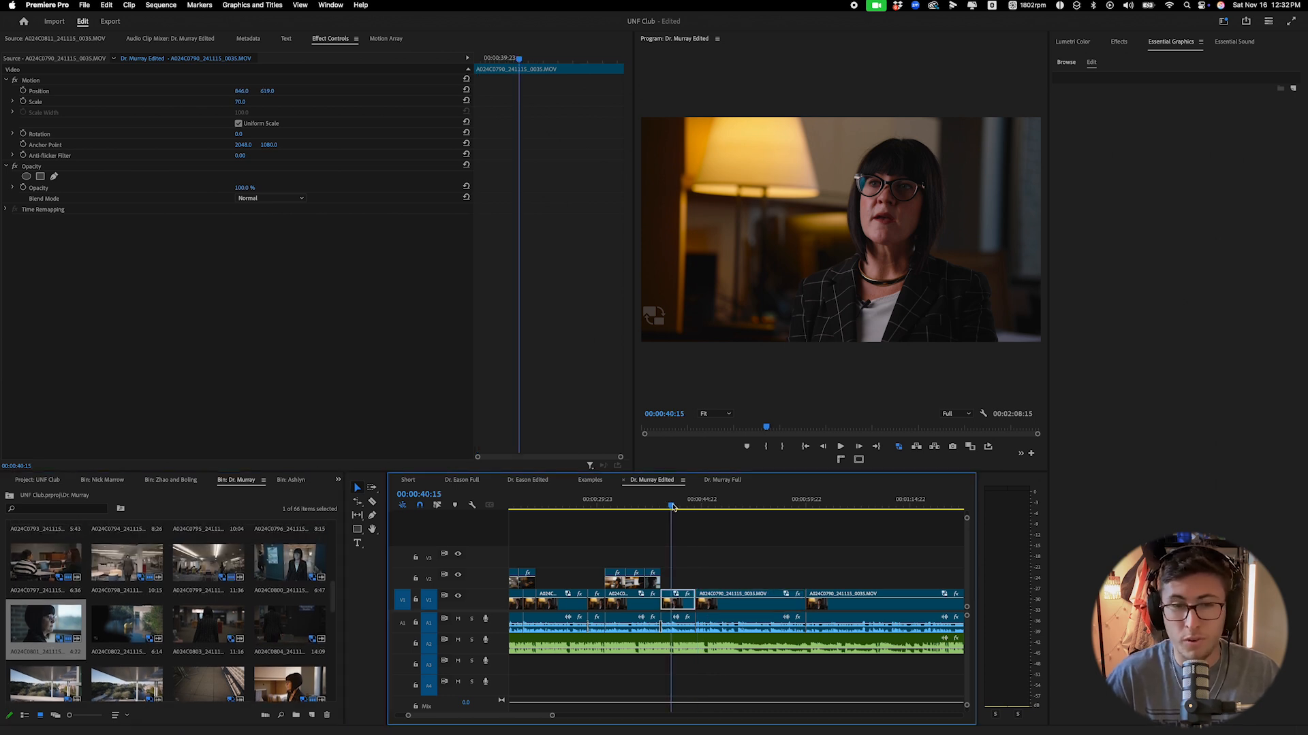
drag(684, 509, 704, 511)
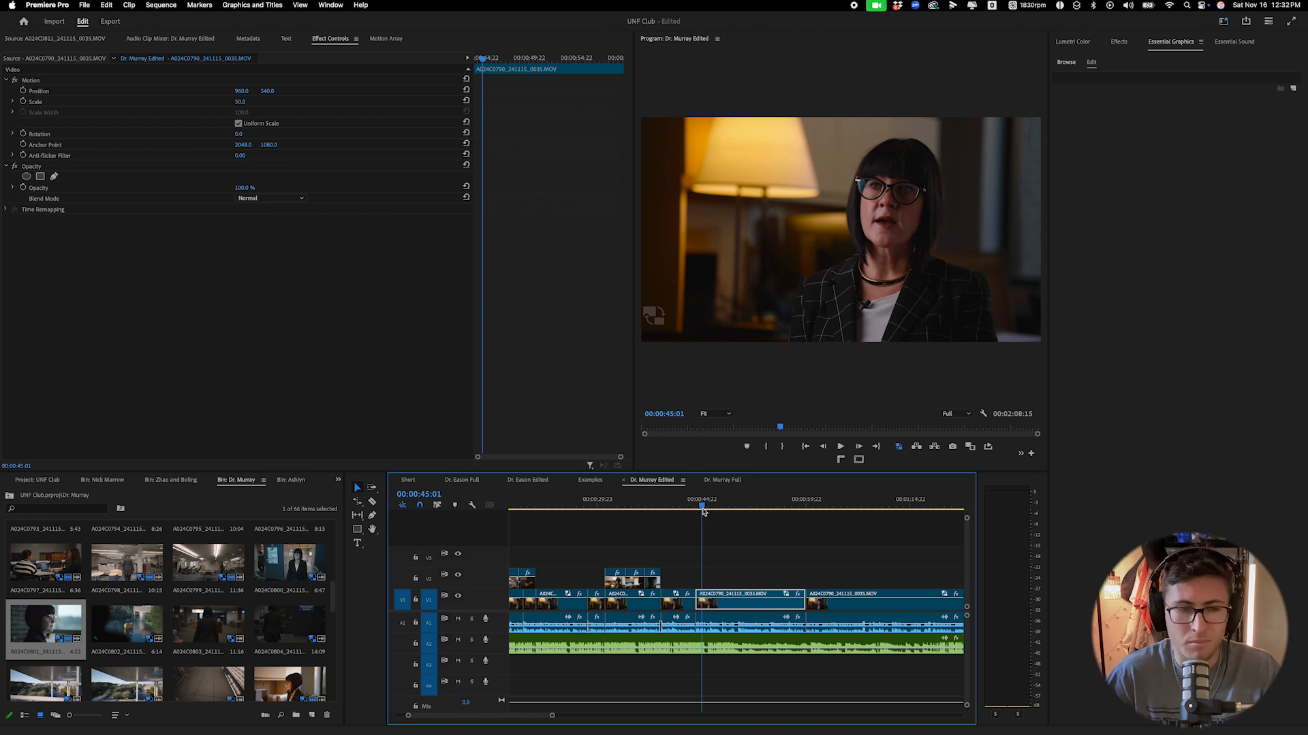
drag(334, 602, 334, 594)
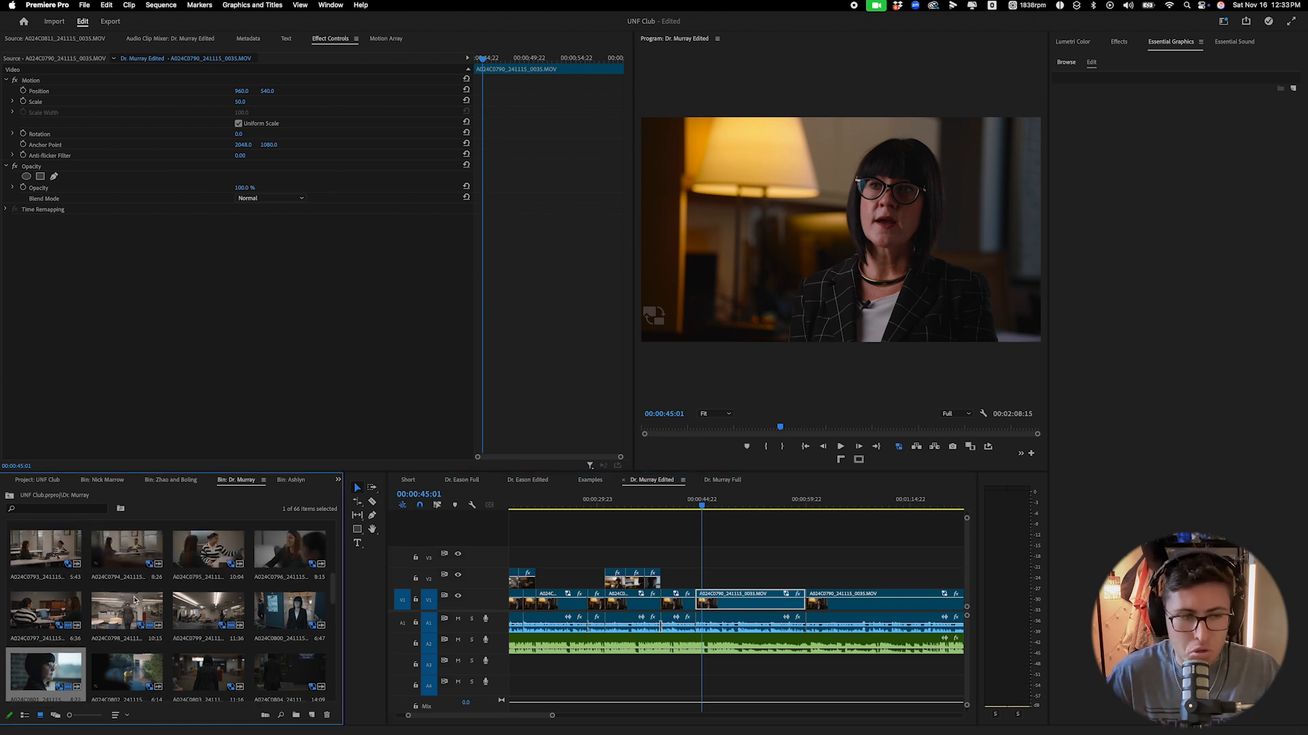
drag(59, 619, 723, 584)
right_click(723, 584)
click(763, 538)
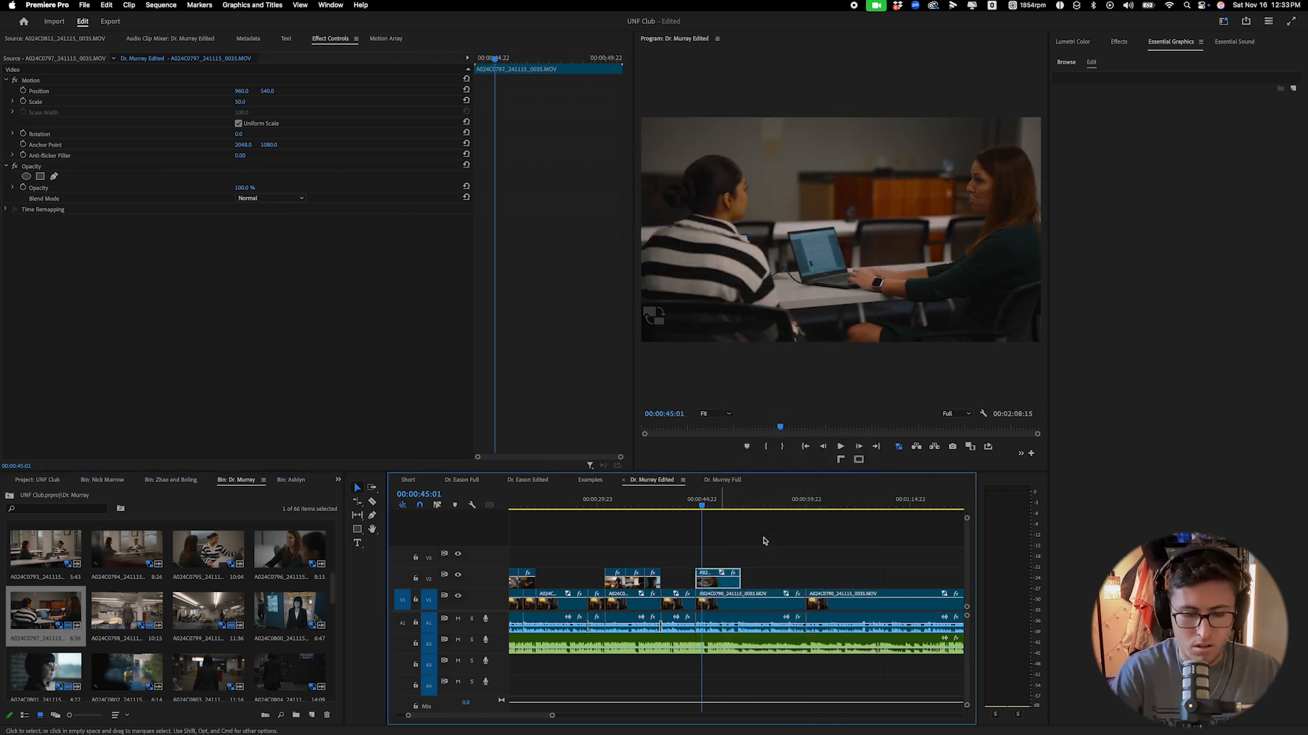
key(Return)
key(space)
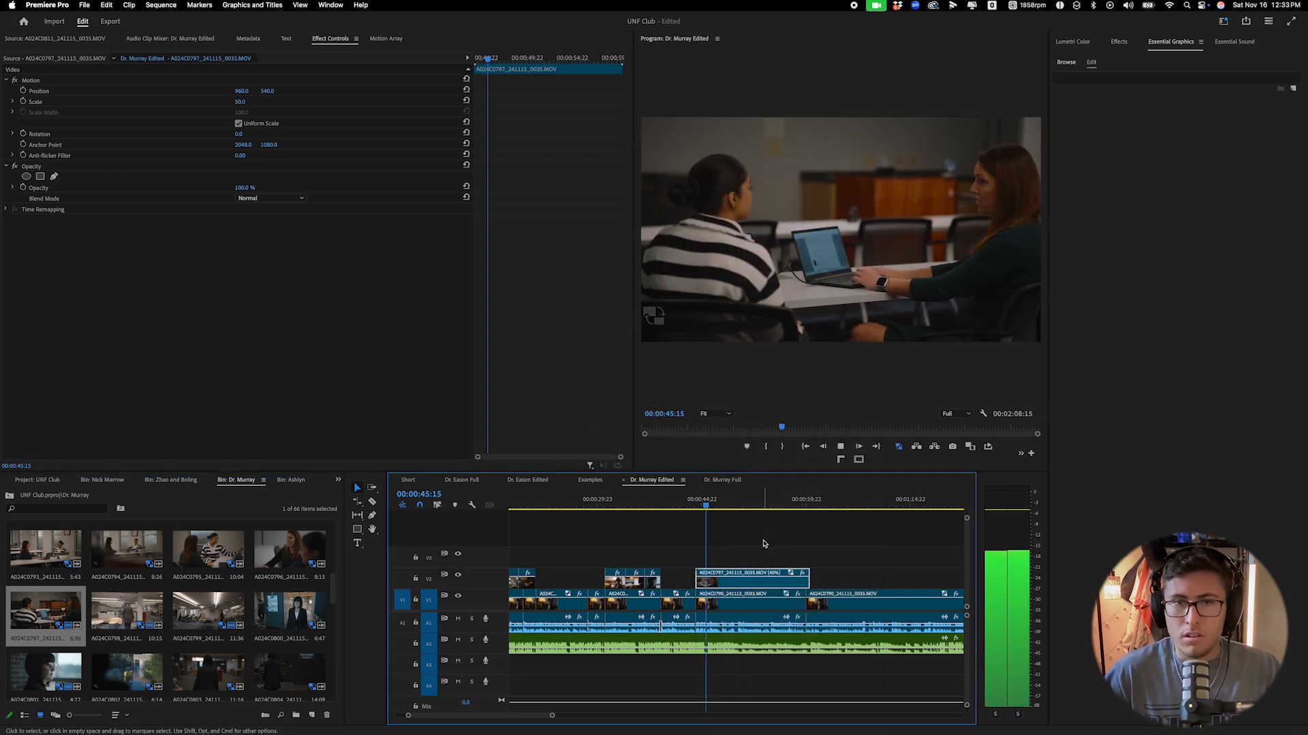
Trim off the opening of the A024C0797 clip, keep its start at the interview cut near 00:00:44, and play it.
key(space)
mouse_move(697, 582)
mouse_down()
mouse_move(714, 583)
mouse_move(701, 583)
mouse_up()
key(space)
key(space)
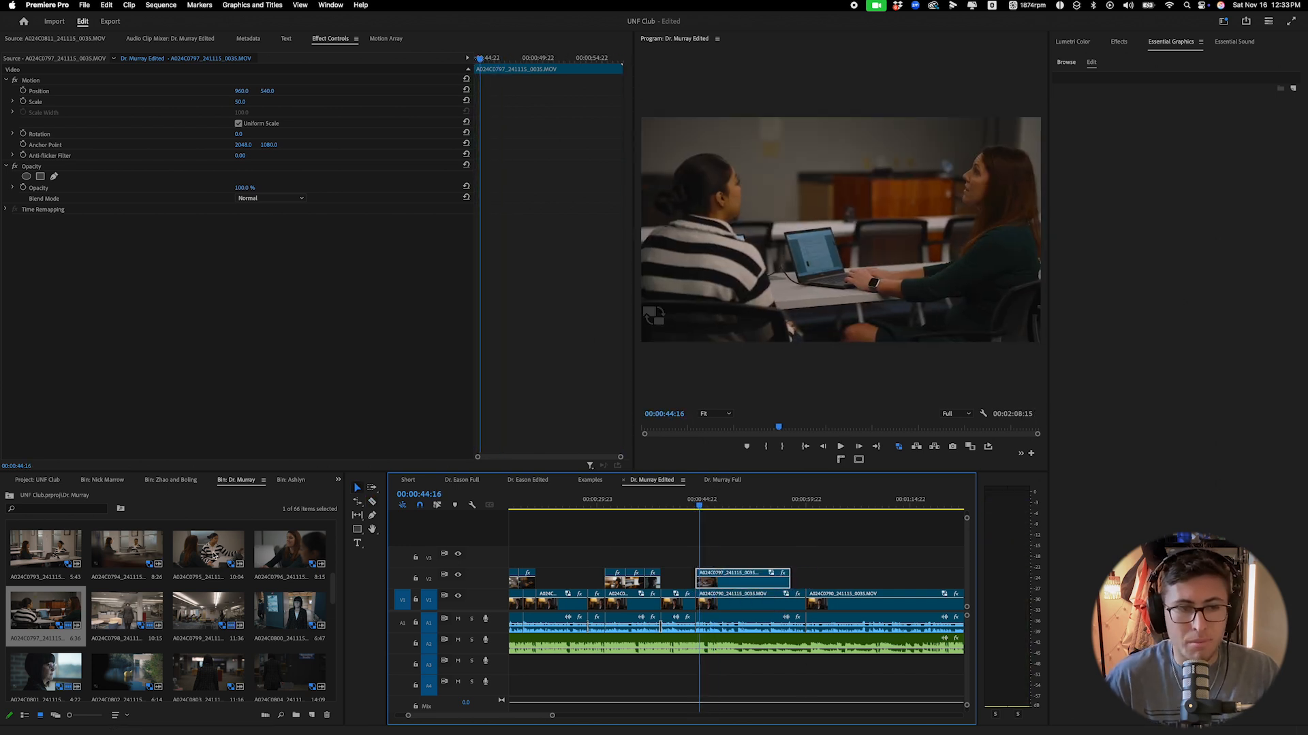
Replace the A024C0797 B-roll clip with the A024C0795 clip, starting at the interview cut near 00:00:44.
click(214, 555)
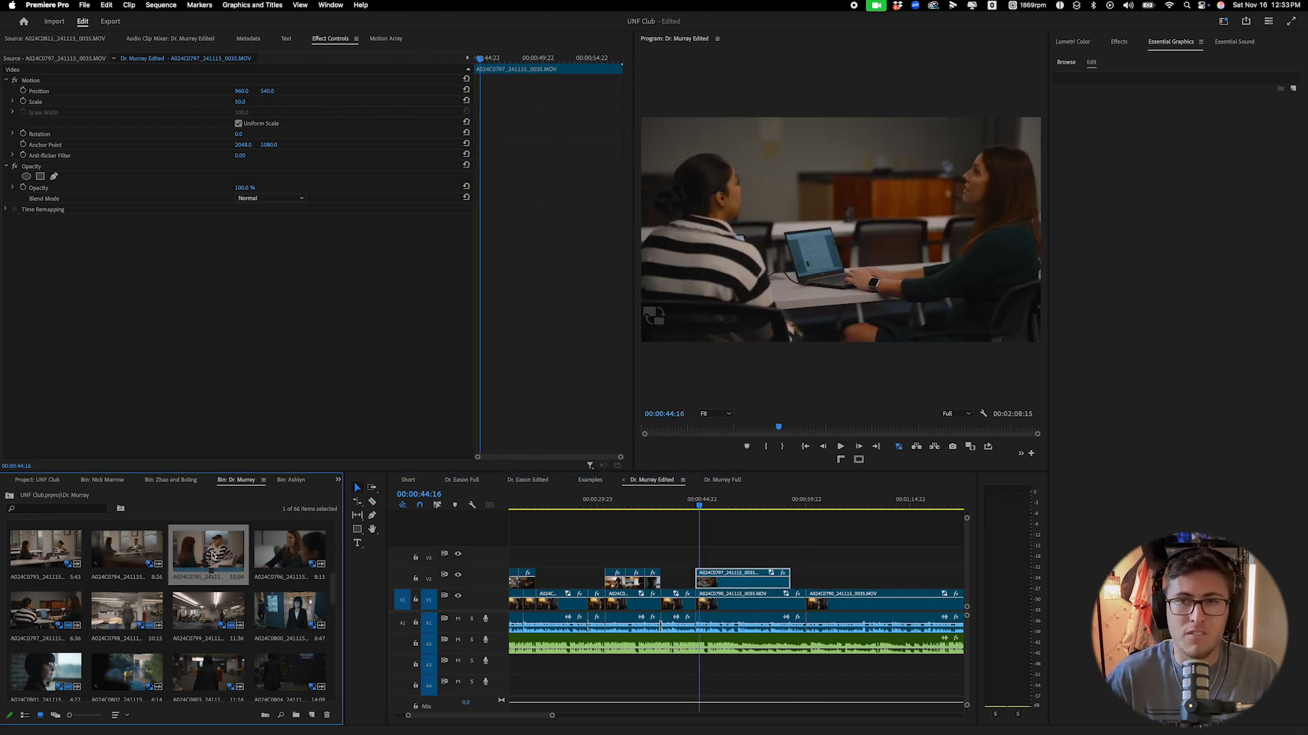
scroll(231, 545, up, 5)
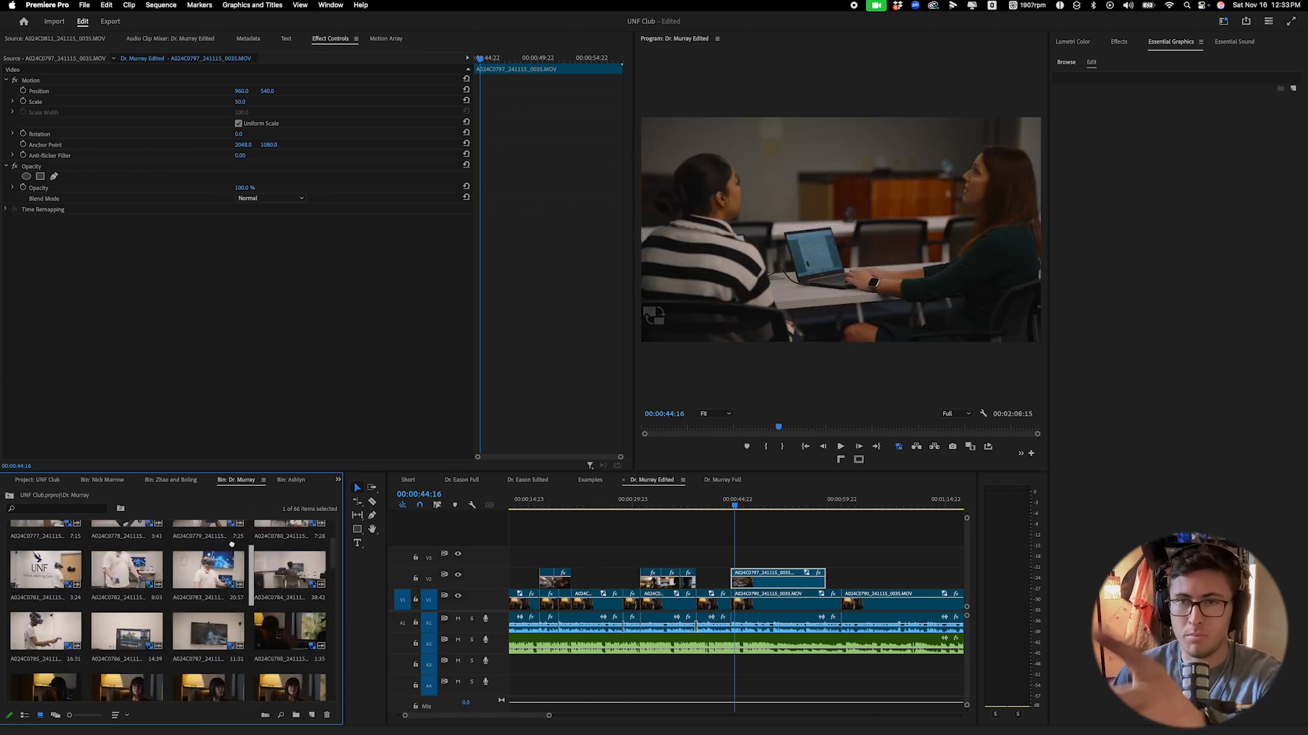
scroll(231, 544, up, 3)
drag(234, 548, 734, 583)
key(Delete)
click(769, 580)
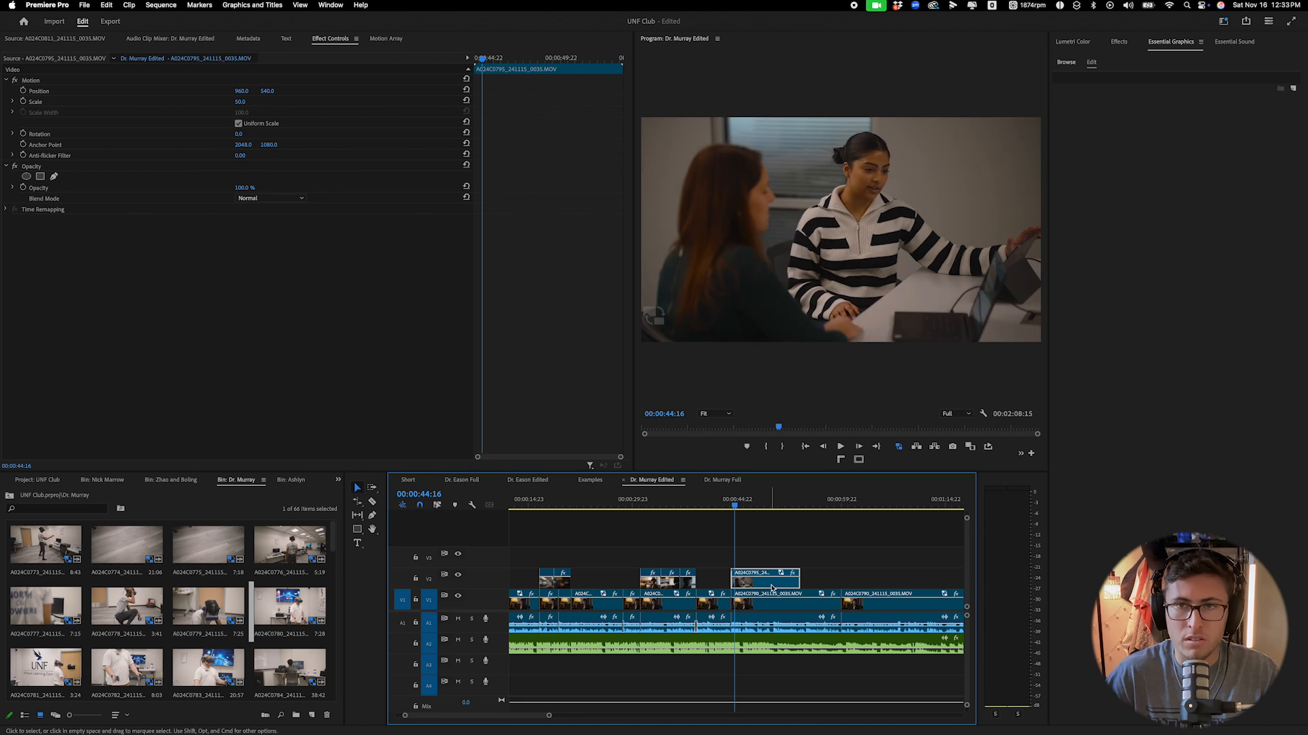
Slow the A024C0795 B-roll clip to 40% speed.
right_click(772, 580)
click(808, 538)
text(40)
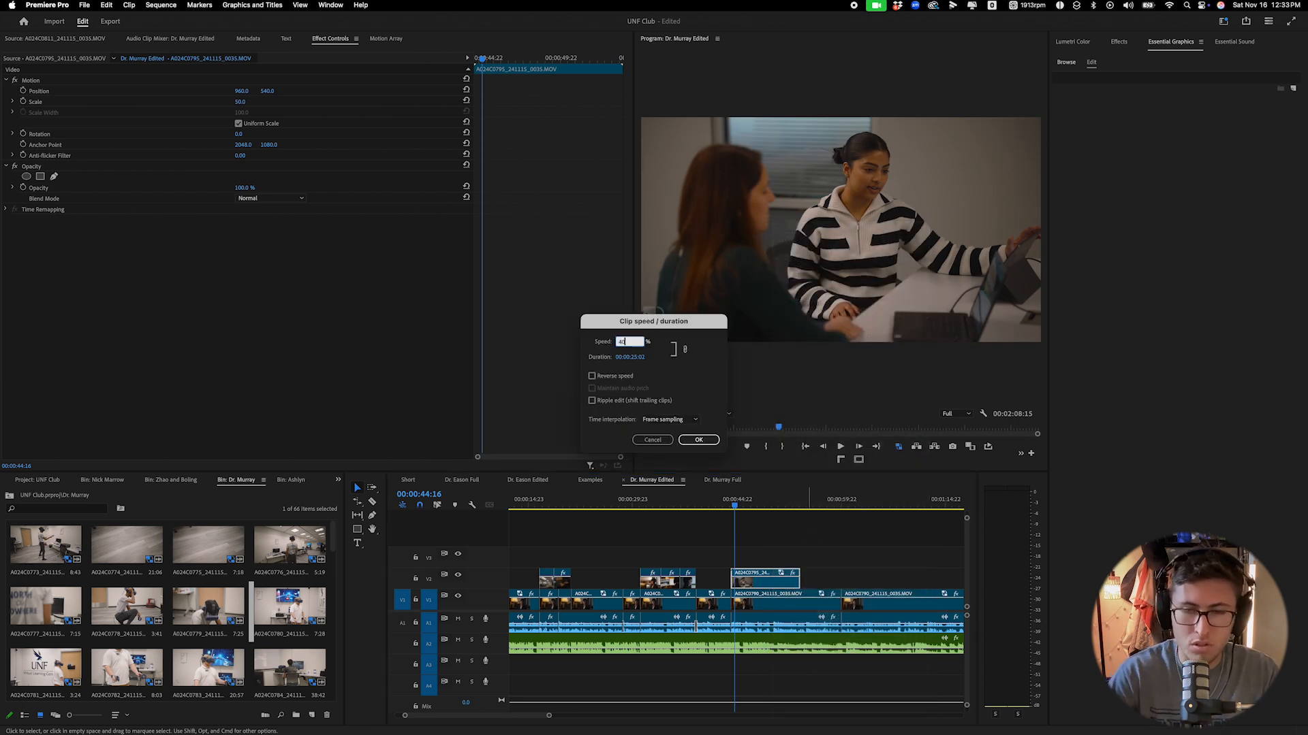
key(Return)
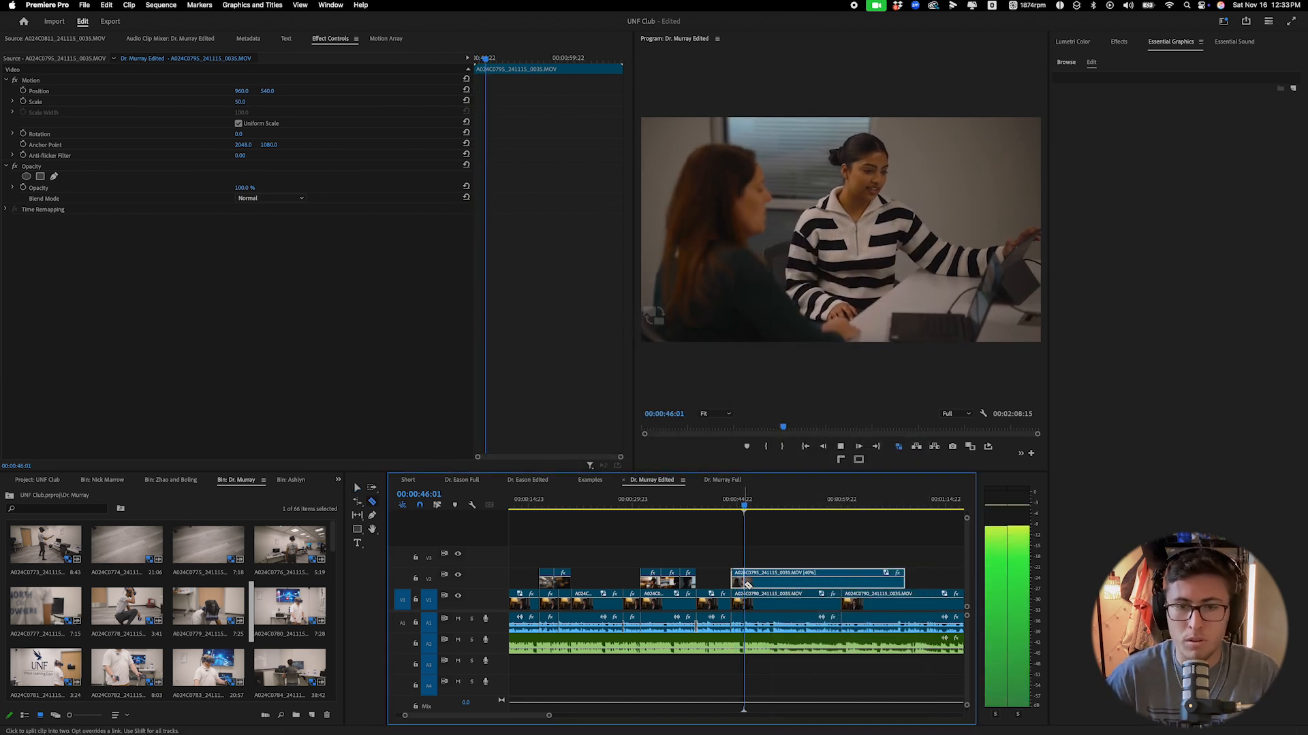
Trim off the opening of the A024C0795 clip, keep its start at the interview cut near 00:00:44, and play it.
click(738, 506)
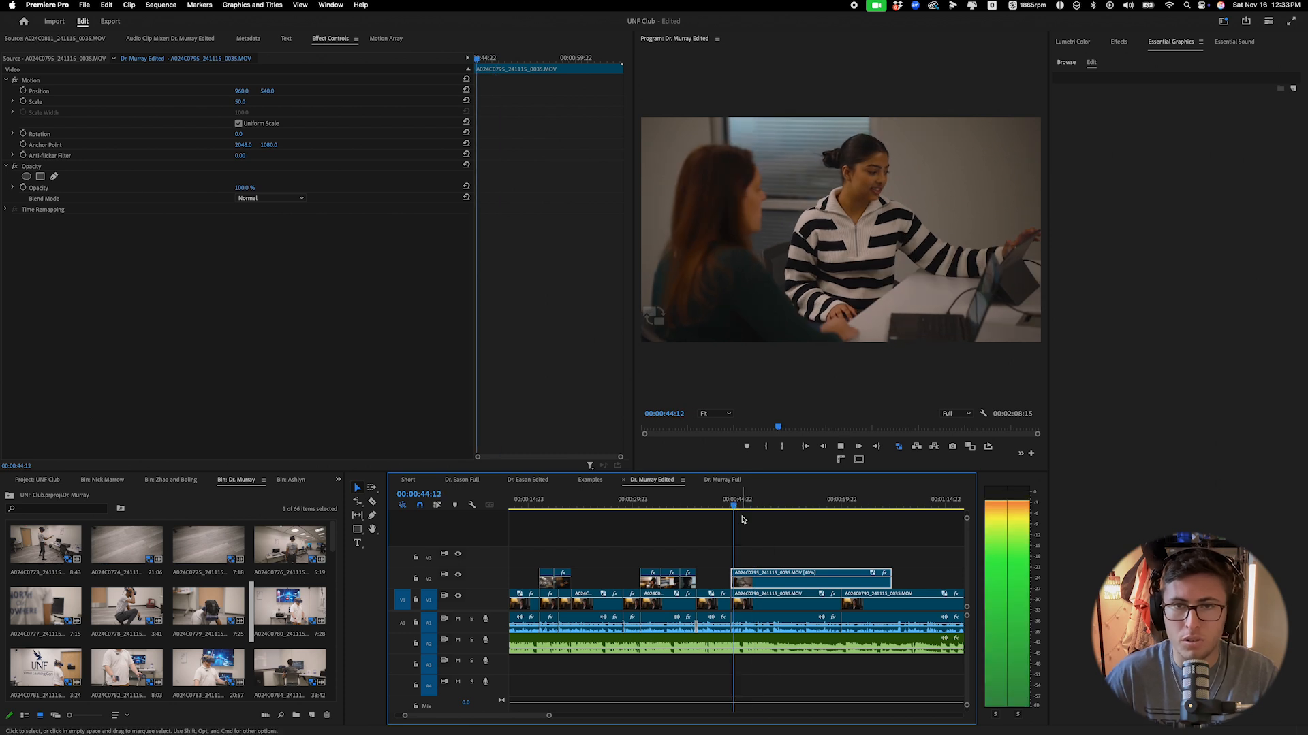
drag(752, 507, 785, 513)
key(super+k)
drag(807, 580, 753, 580)
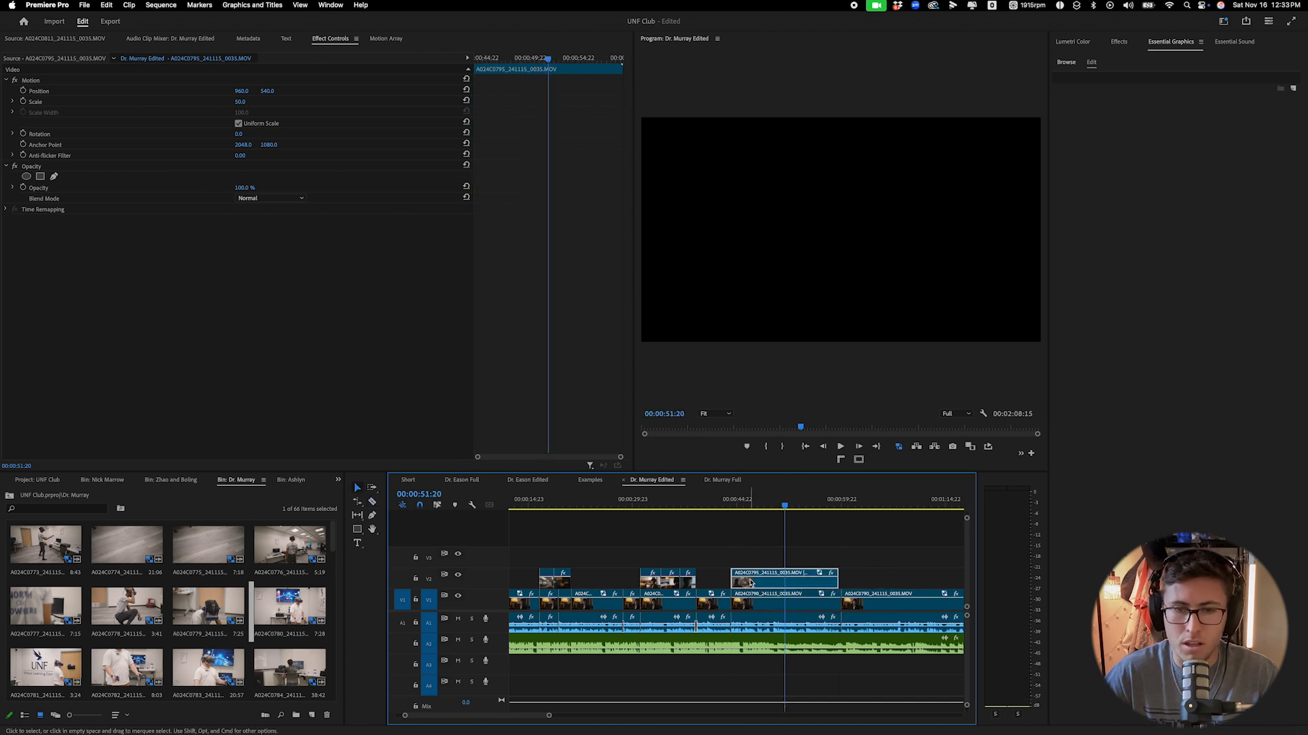
key(space)
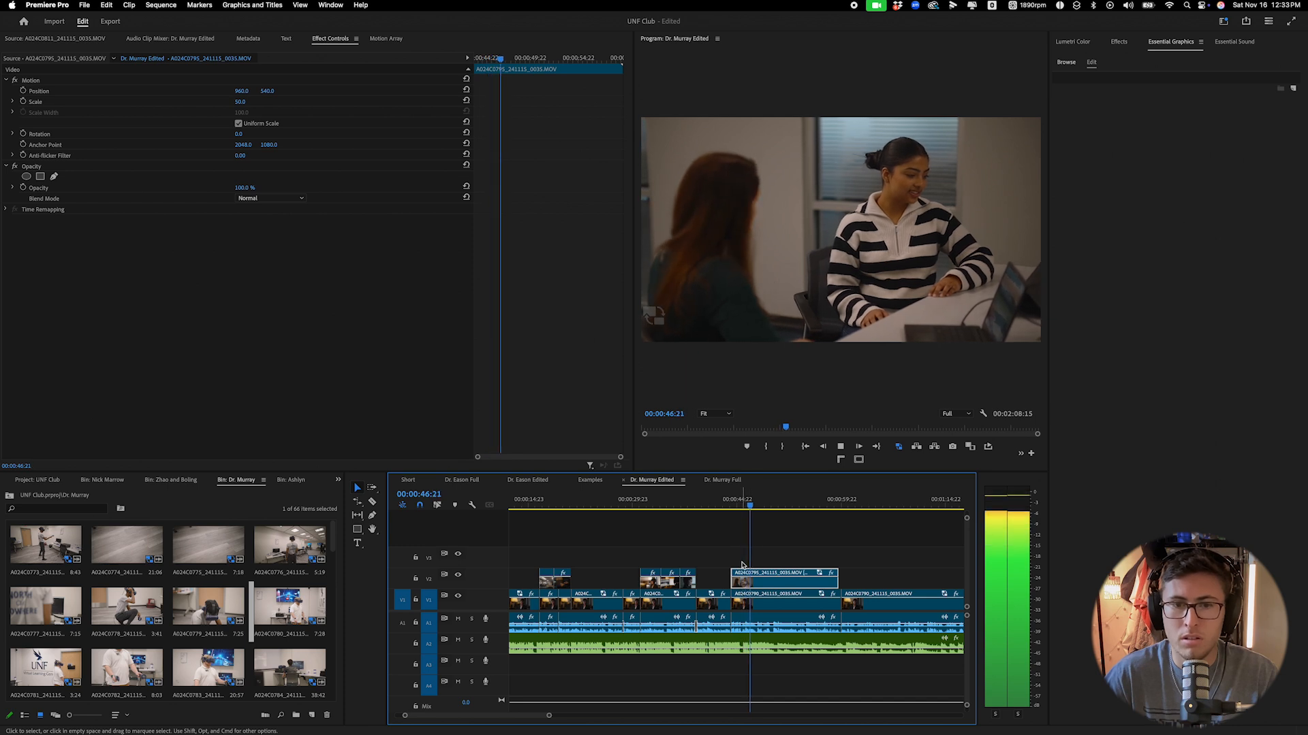
Cut the A024C0795 clip at 00:00:47:04 and delete the remainder after the cut.
key(space)
key(super+k)
click(764, 580)
key(Delete)
Place the A024C0773 clip directly after the A024C0795 clip at 00:00:47:04 and slow it to 40% speed.
drag(331, 540, 332, 584)
scroll(331, 584, up, 2)
click(131, 637)
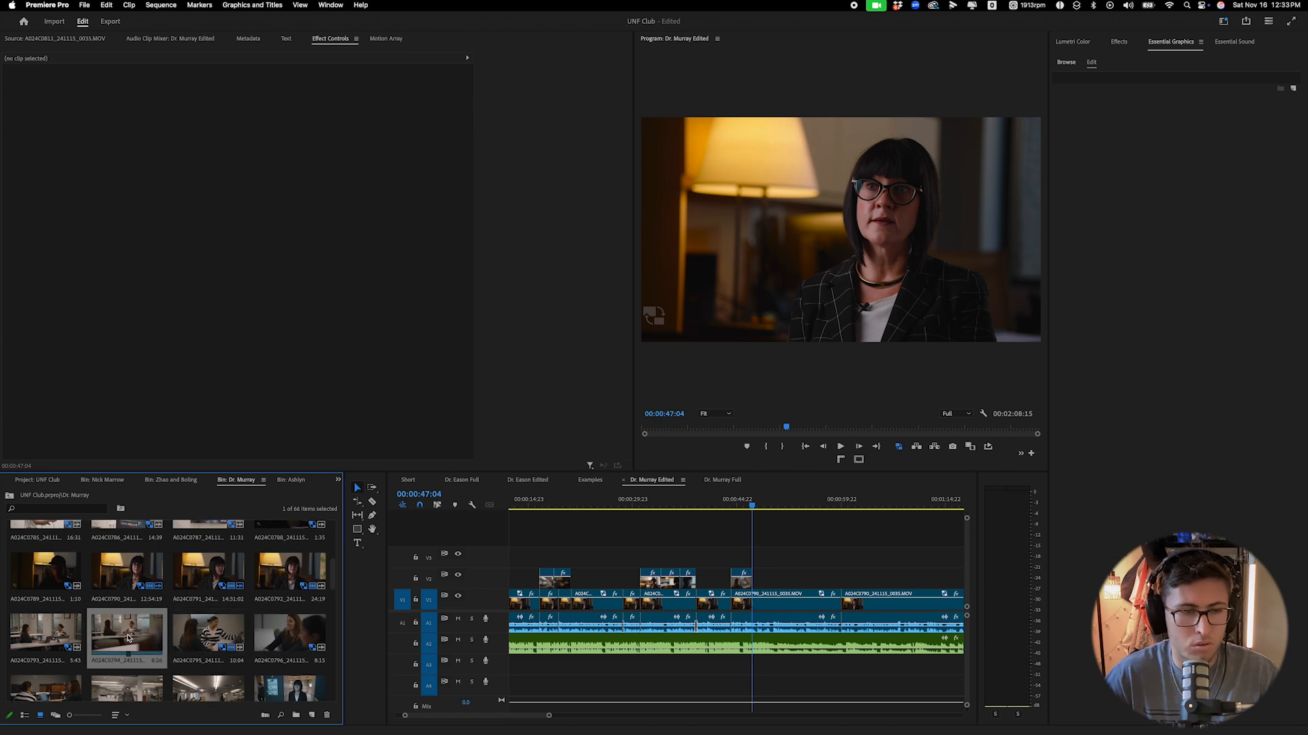
drag(334, 577, 321, 541)
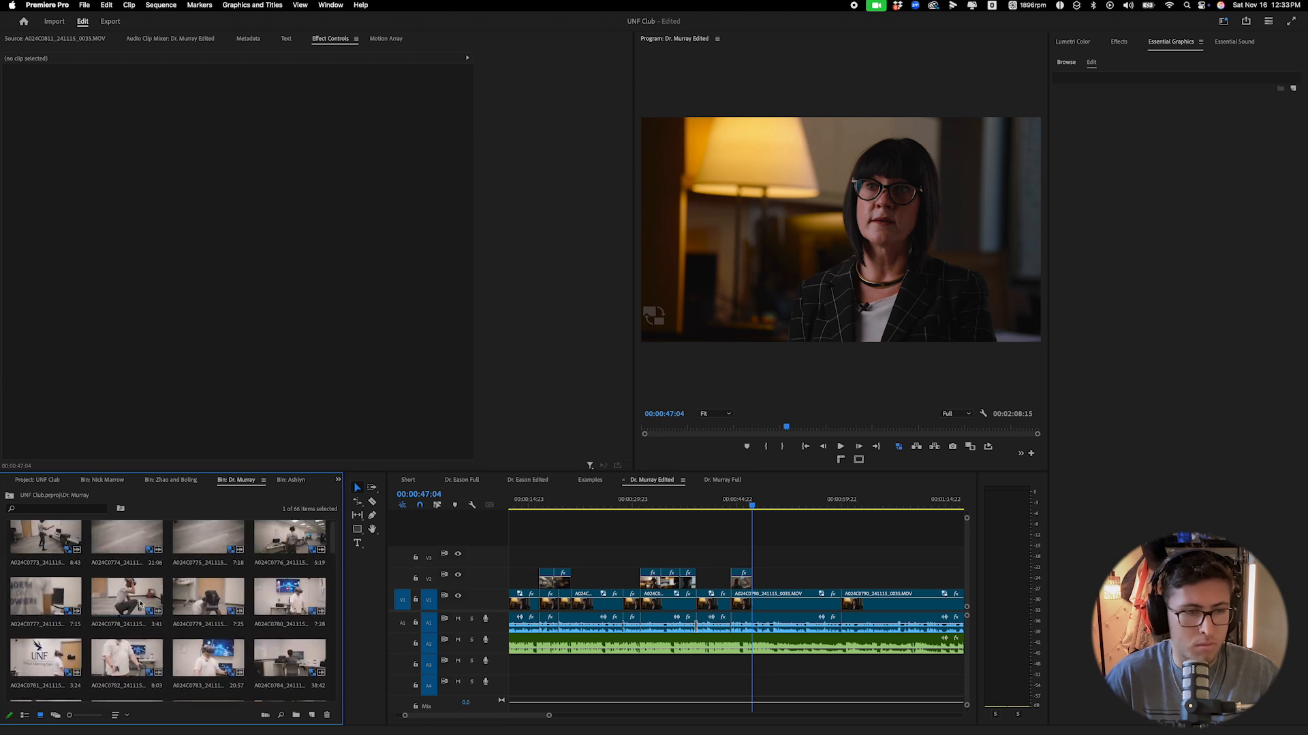
drag(45, 540, 501, 564)
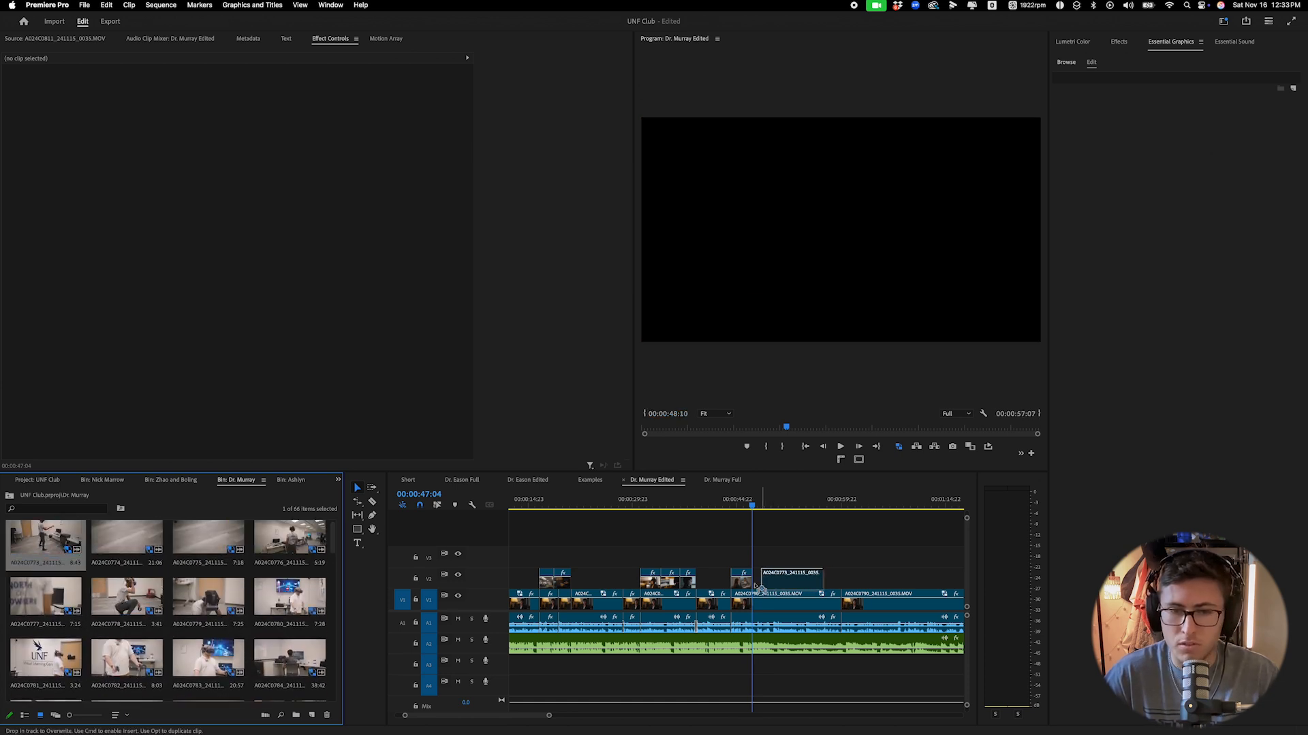
drag(771, 587, 770, 586)
right_click(772, 584)
click(817, 534)
key(Return)
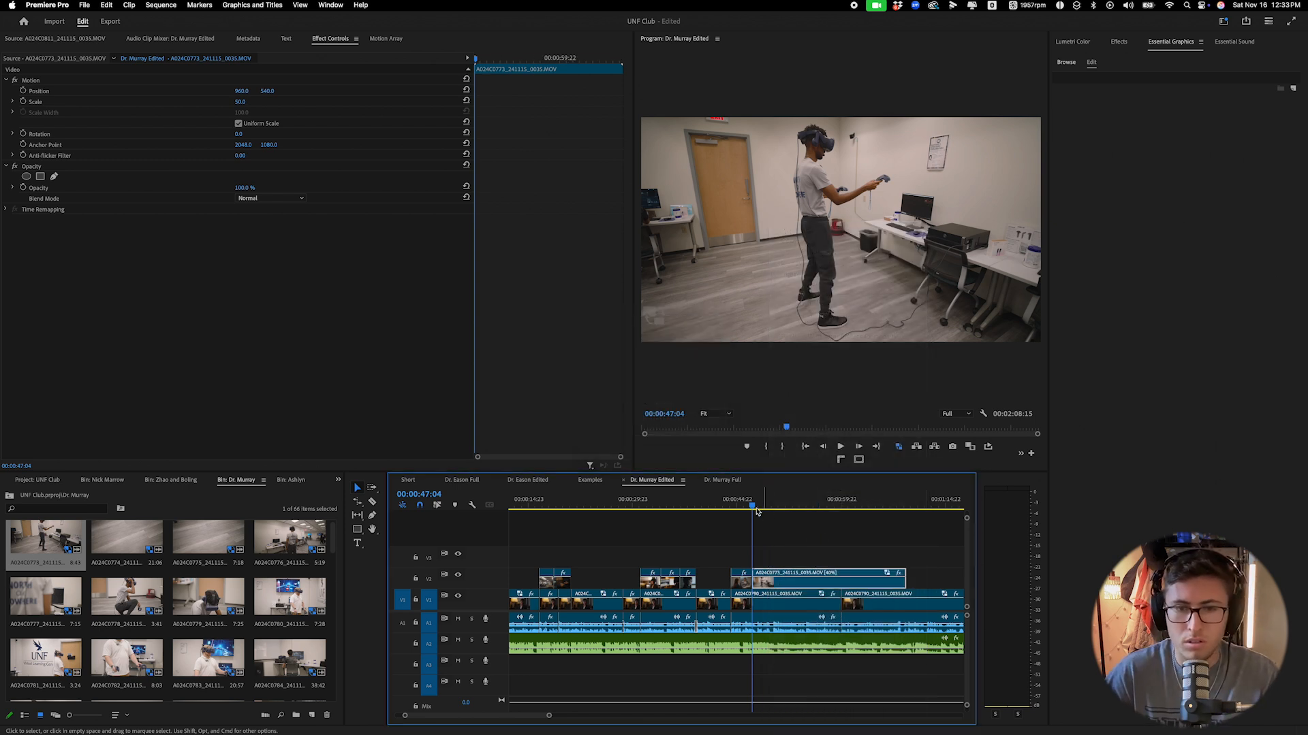
Play the sequence from around the interview cut near 00:00:44 to review the change between the two B-roll clips.
click(734, 511)
key(space)
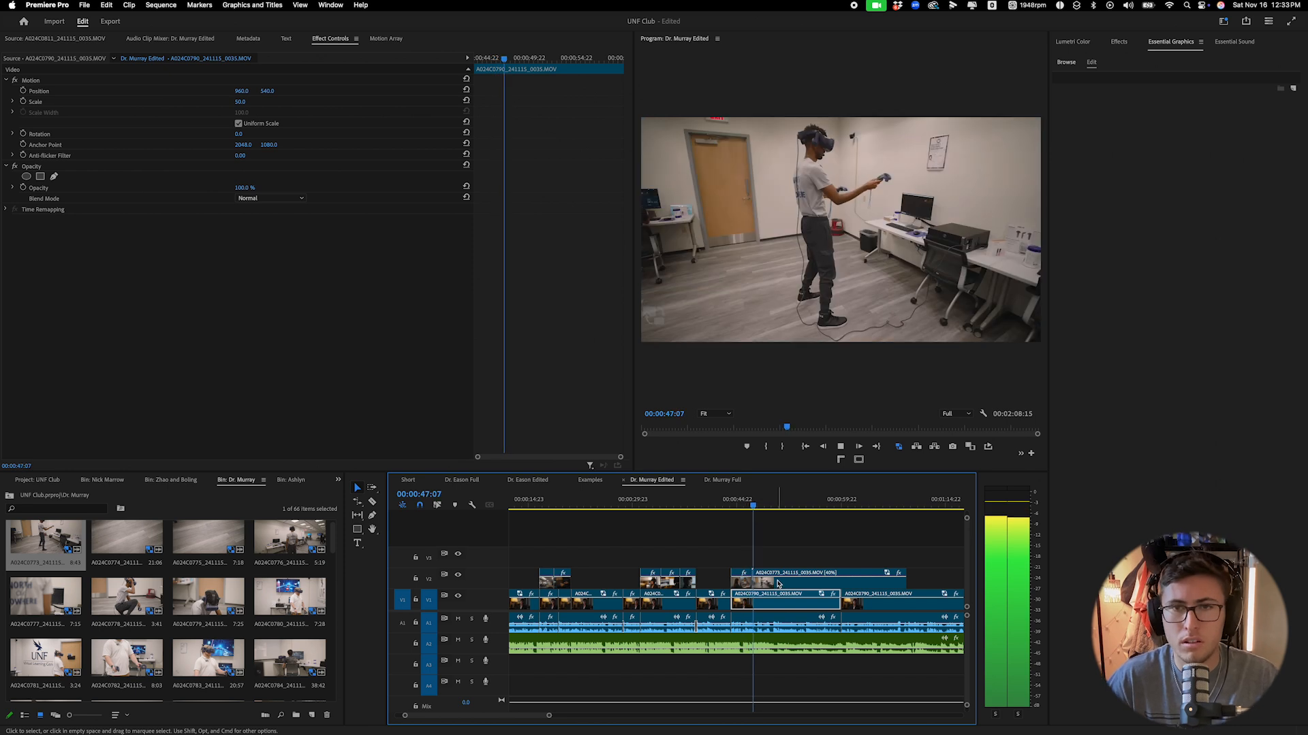
key(space)
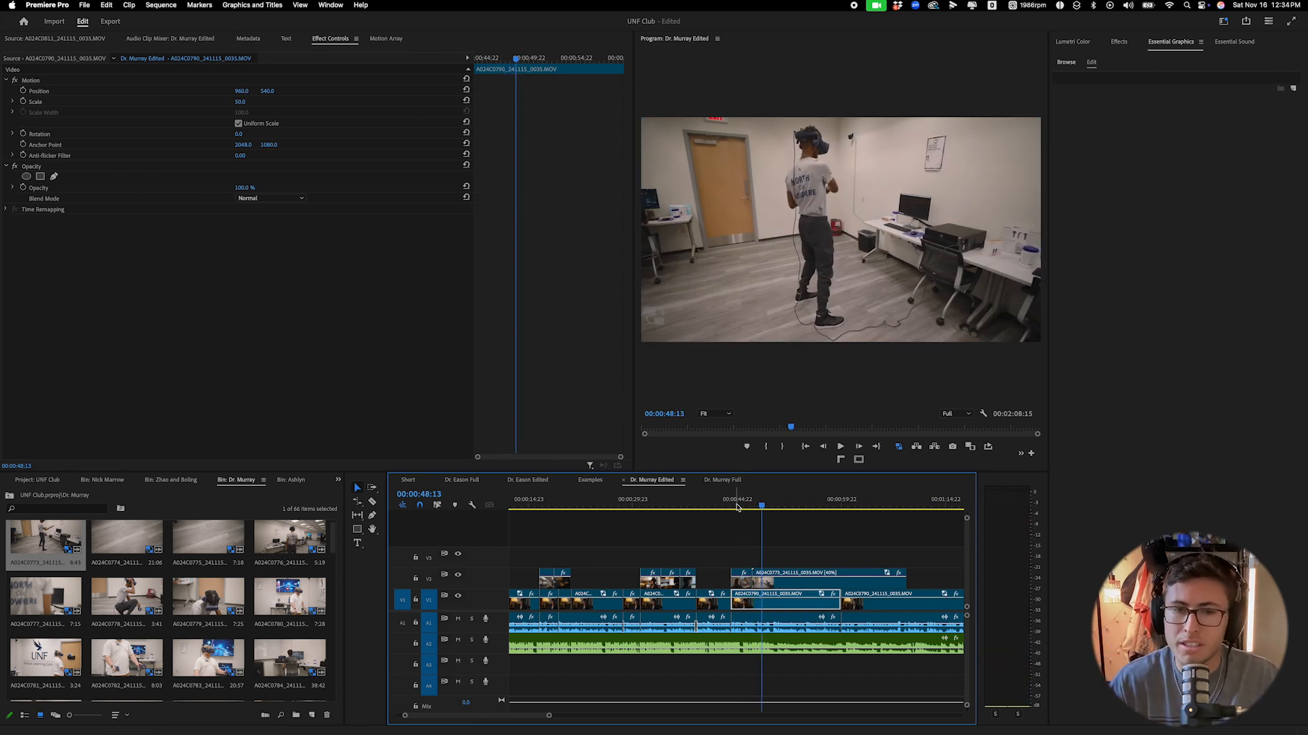
key(space)
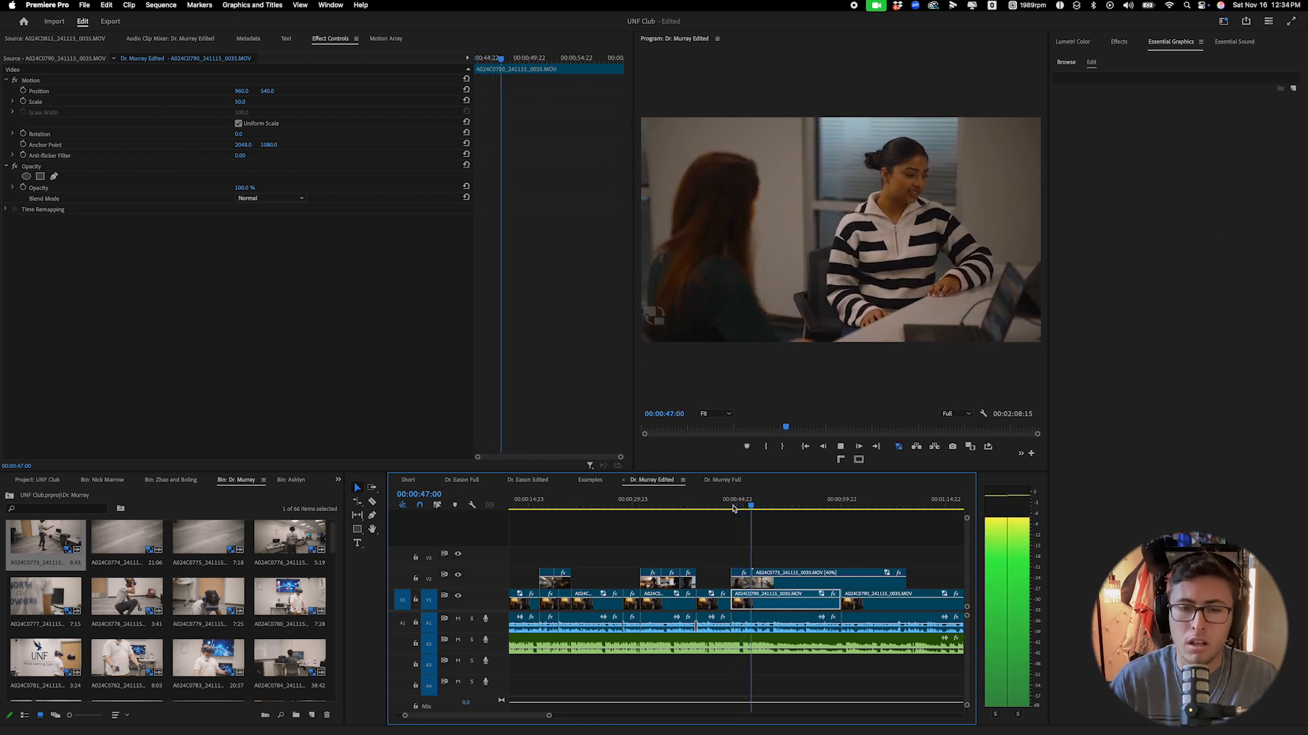
key(space)
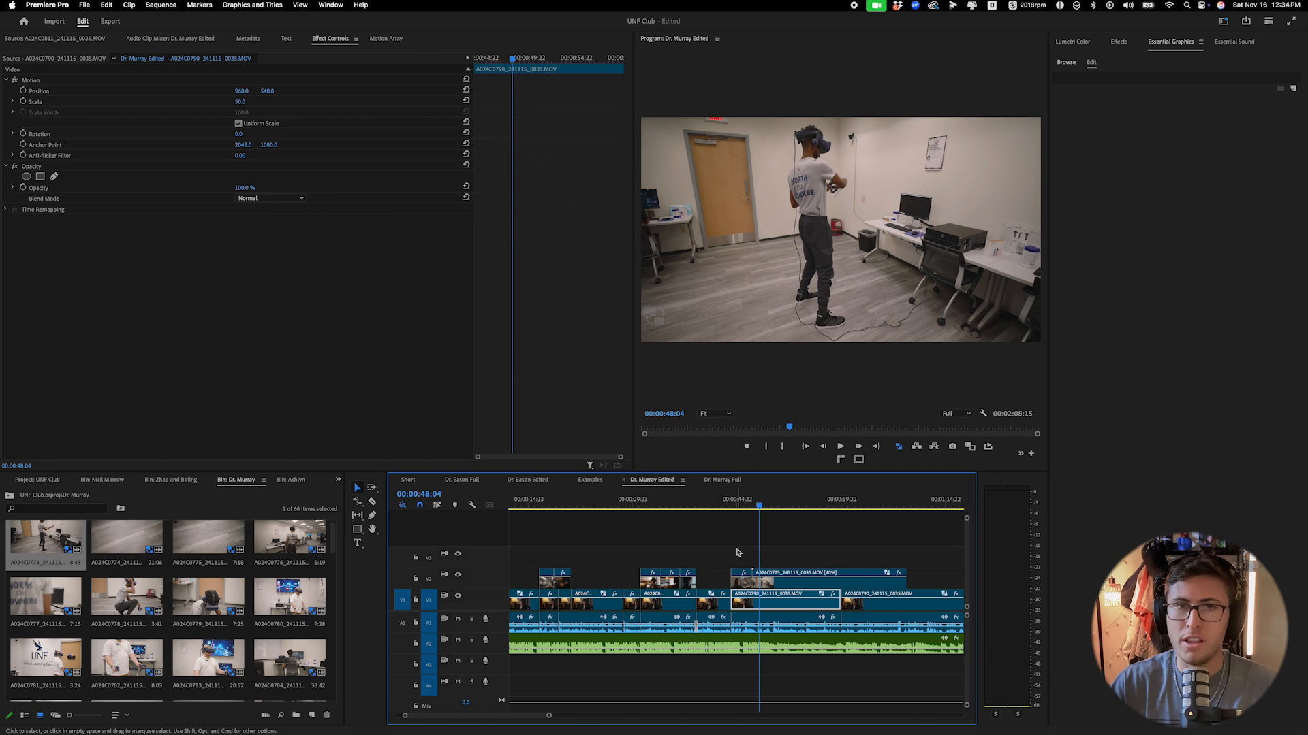
click(734, 507)
click(731, 504)
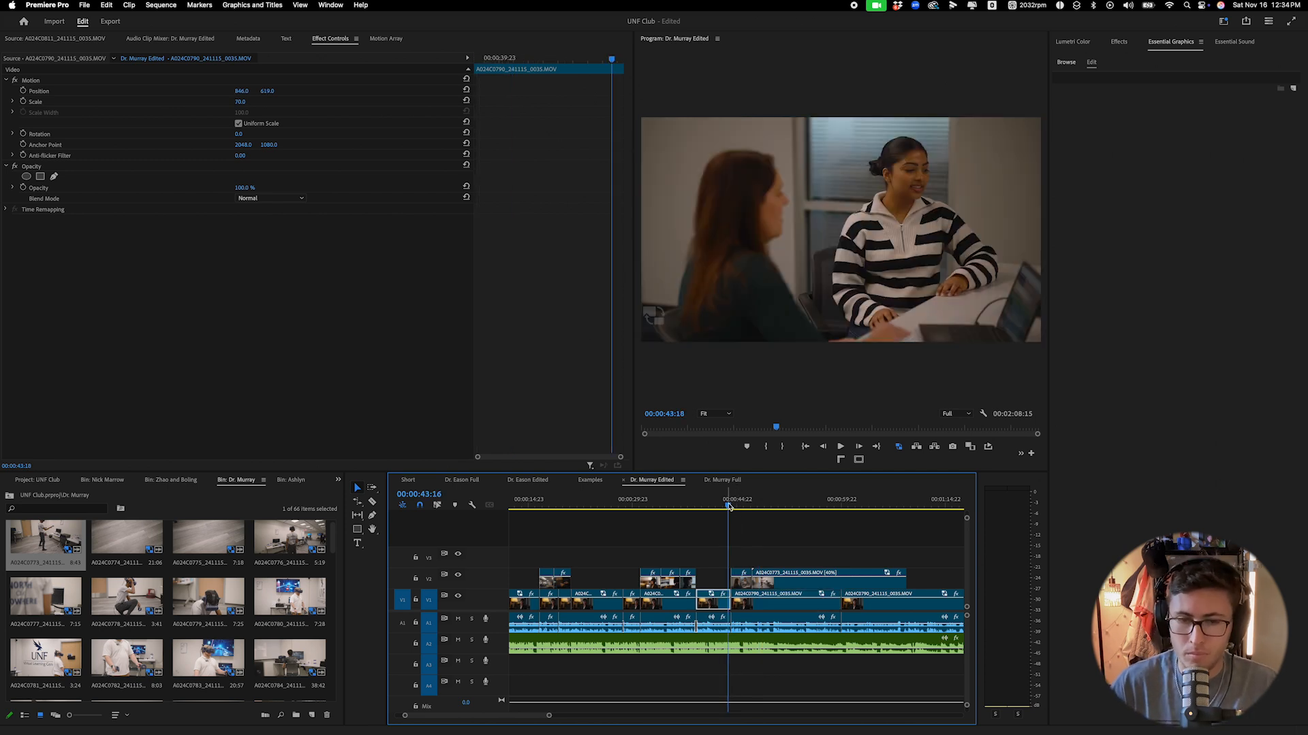
key(space)
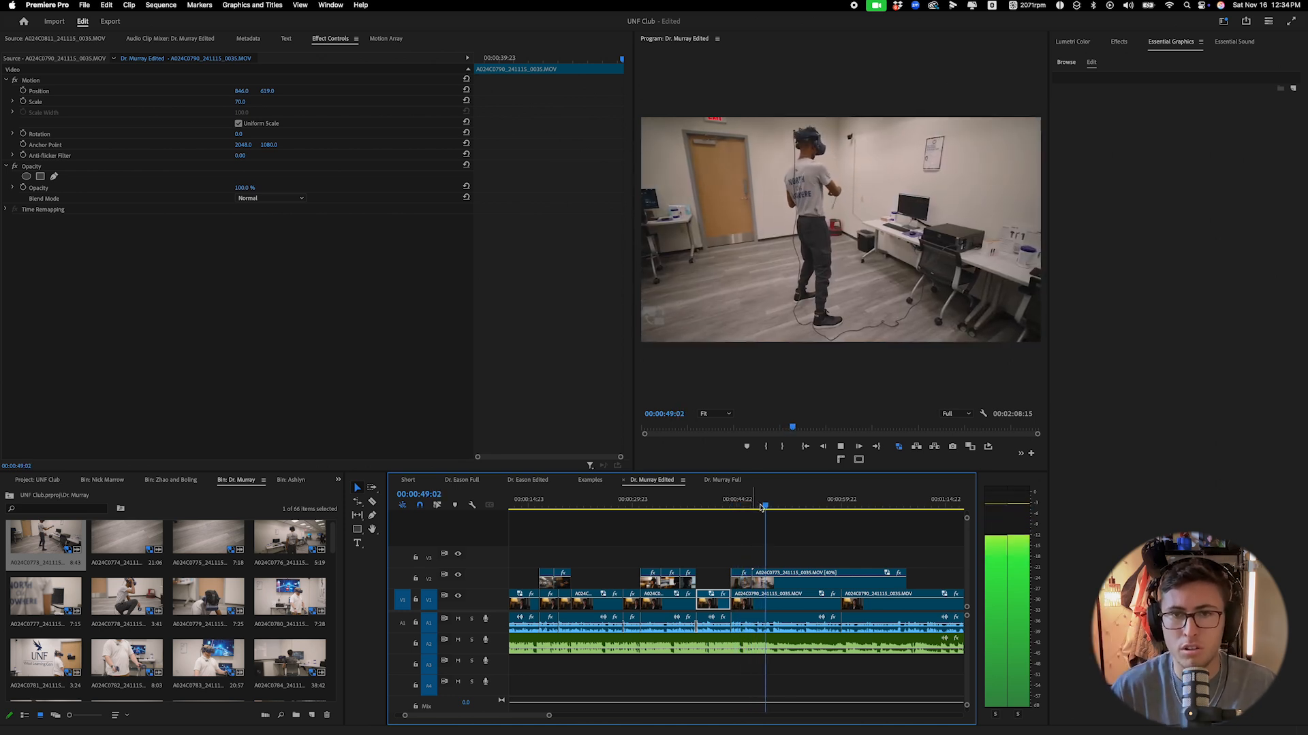
Trim off the opening of the A024C0773 clip, butt it against the preceding B-roll clip, and play it.
key(space)
click(782, 593)
key(c)
click(771, 582)
key(v)
drag(786, 582, 766, 579)
click(753, 507)
key(space)
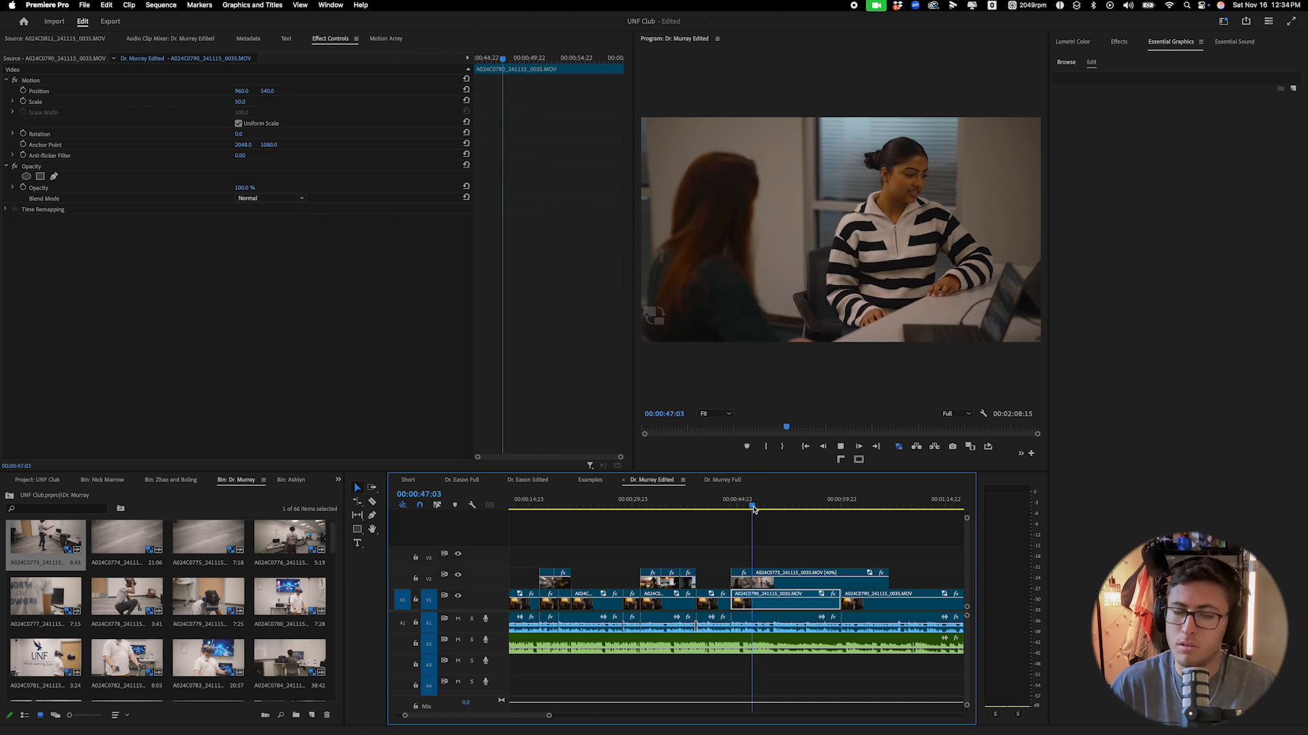
key(space)
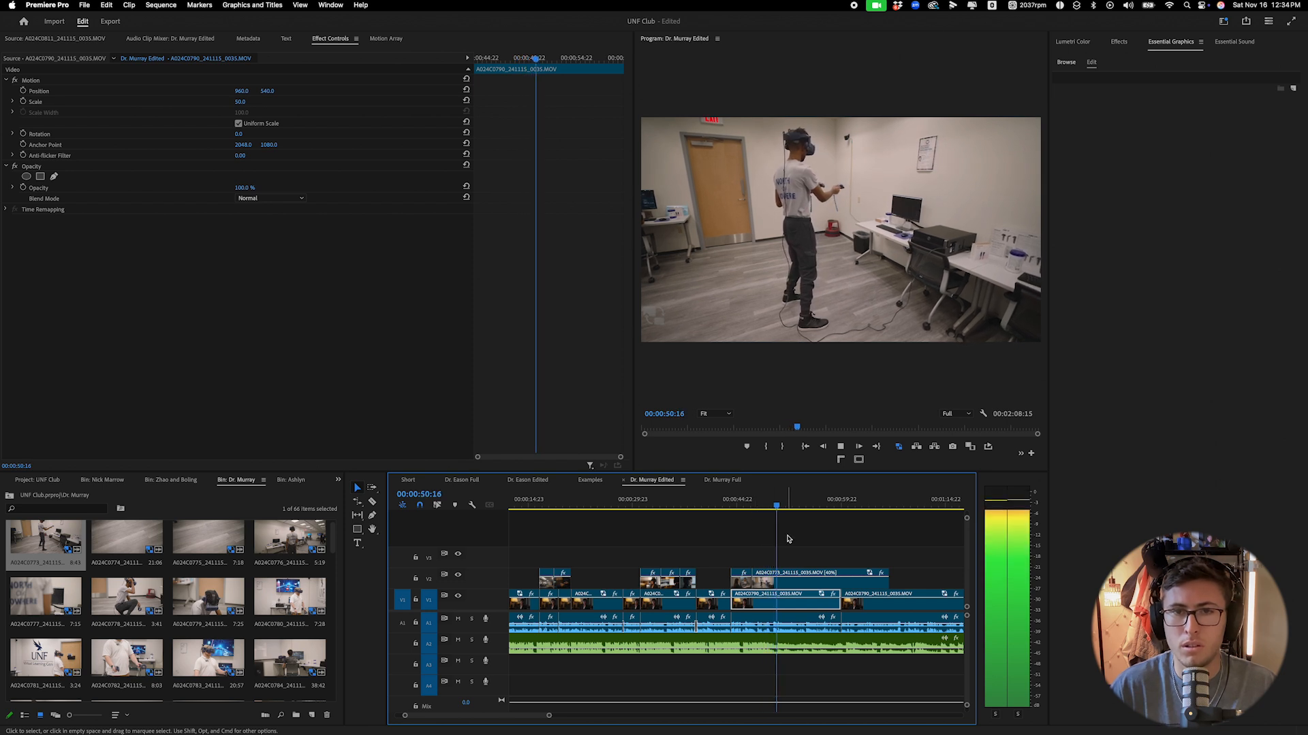
key(space)
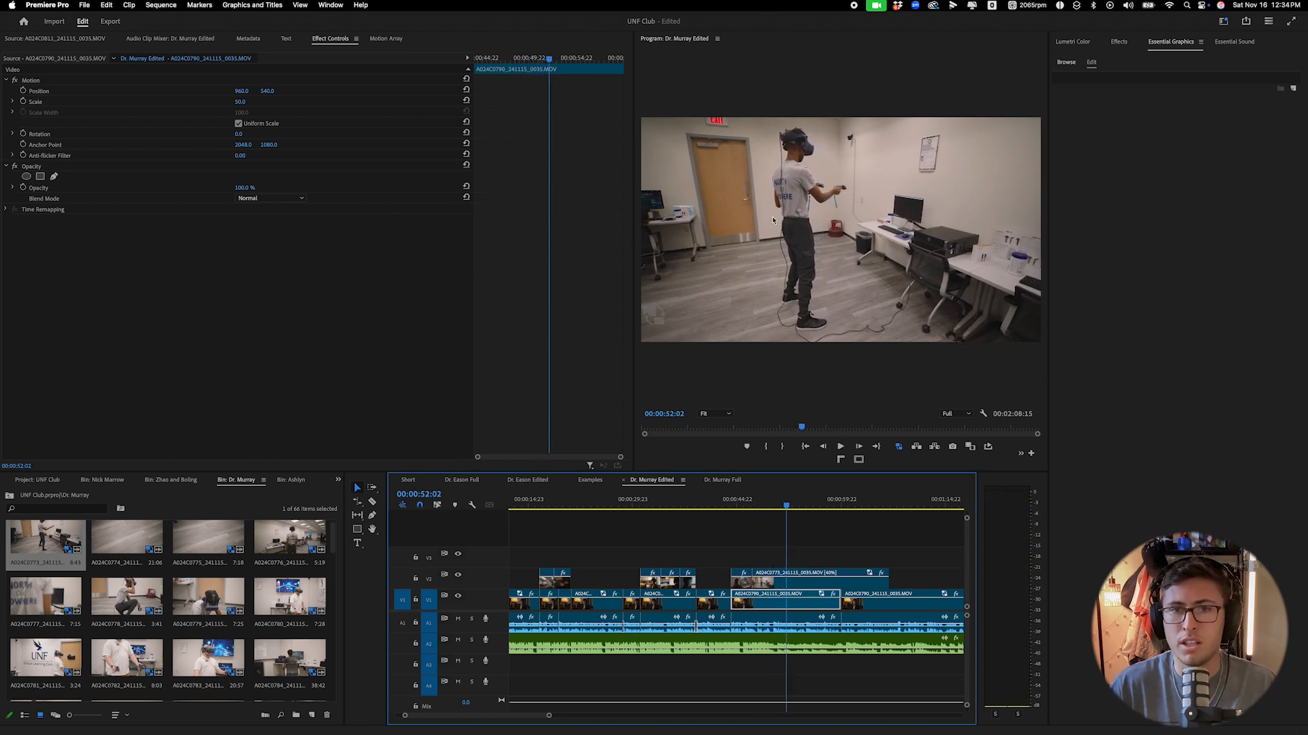
Set the A024C0773 clip's speed to about 50% and play it to check the motion.
click(777, 585)
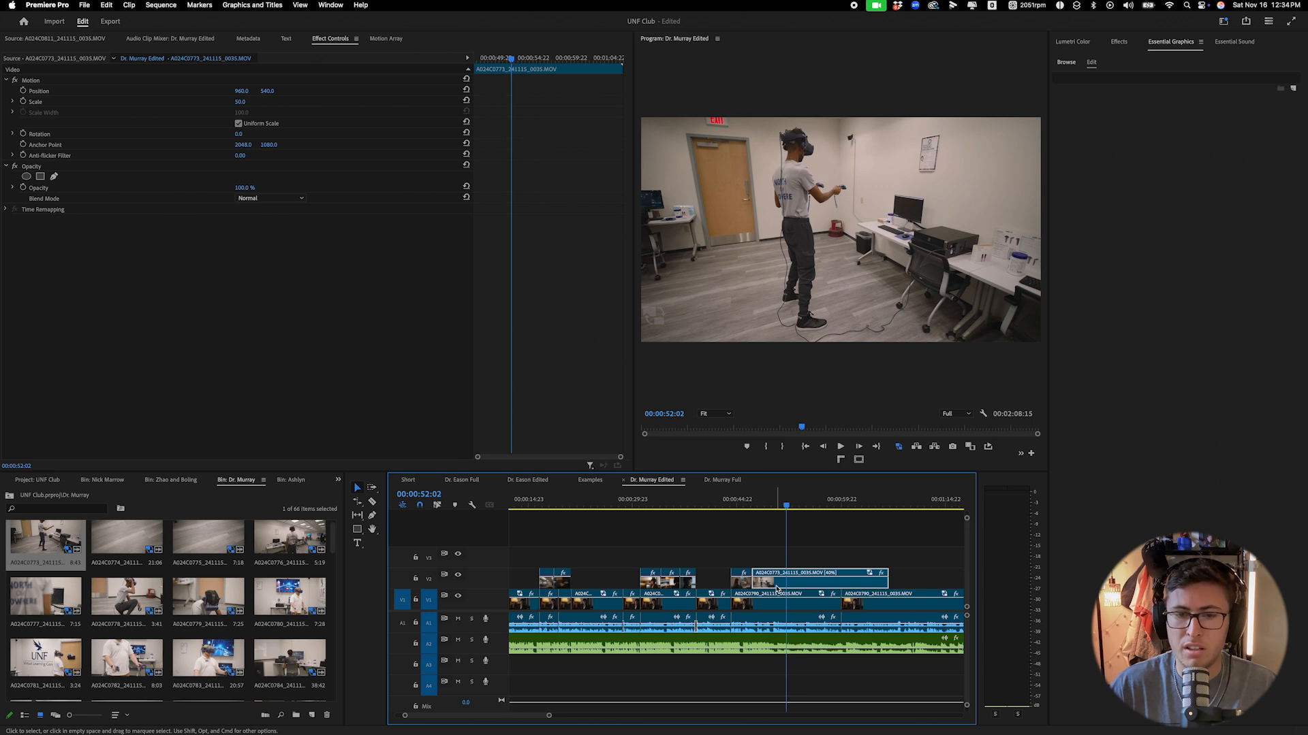
right_click(770, 589)
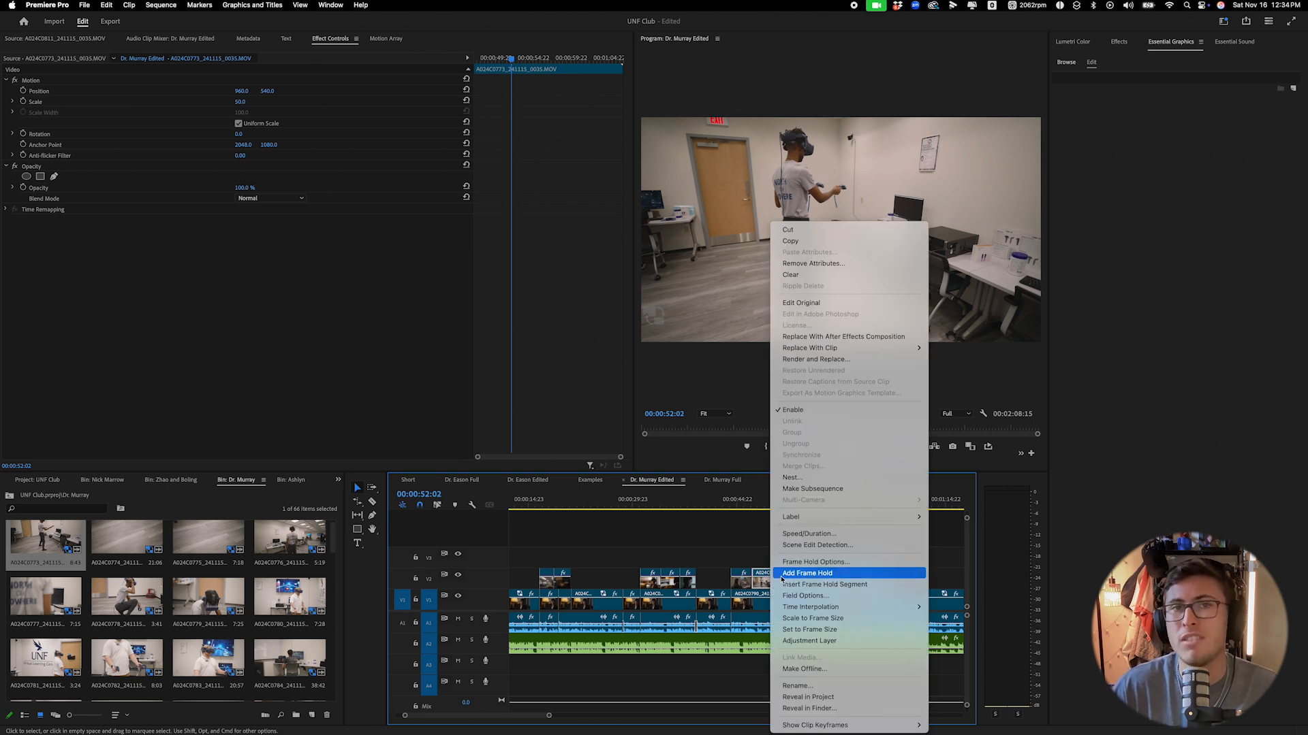
click(797, 536)
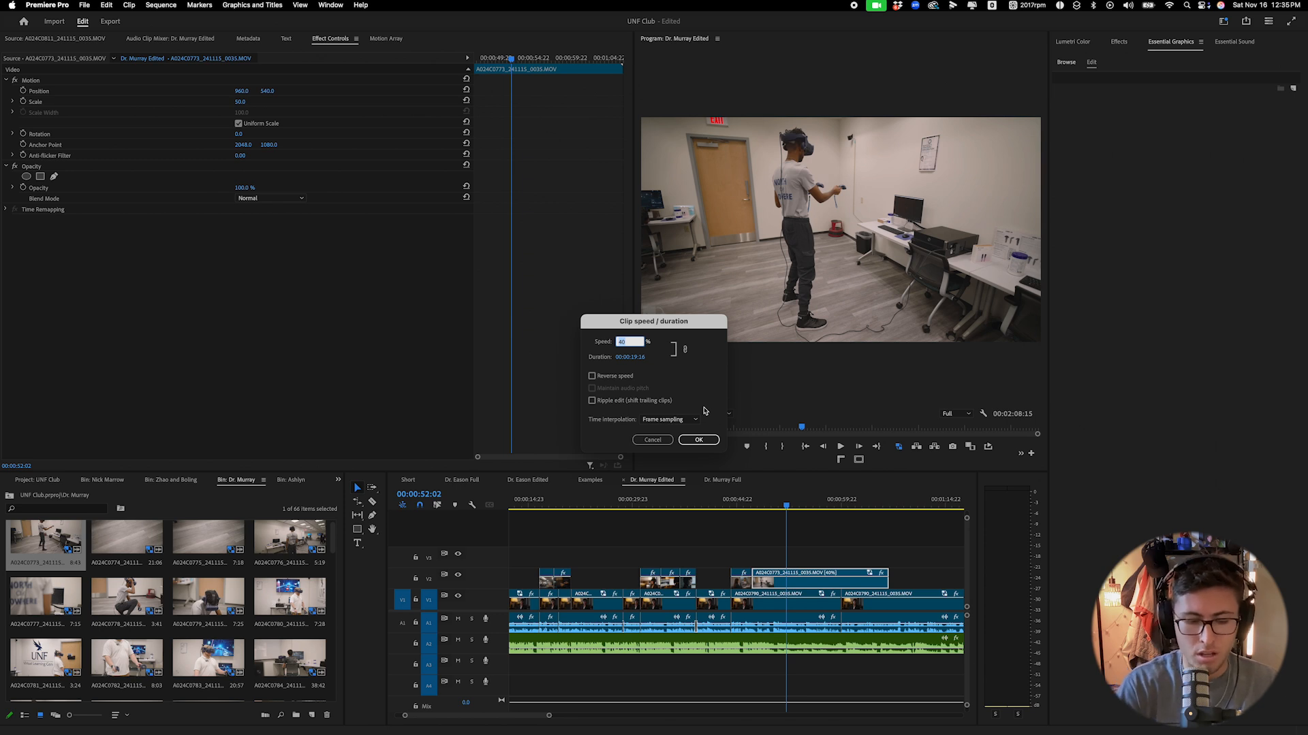
key(Return)
key(space)
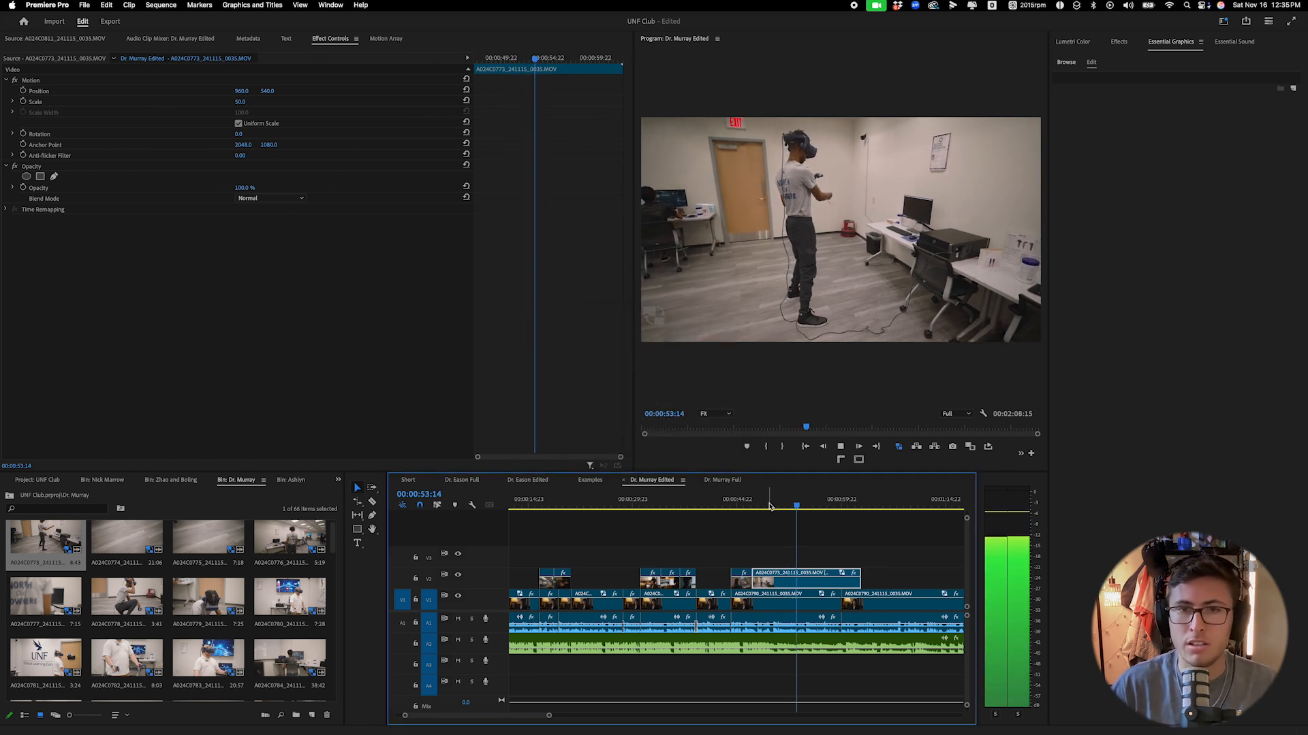
key(space)
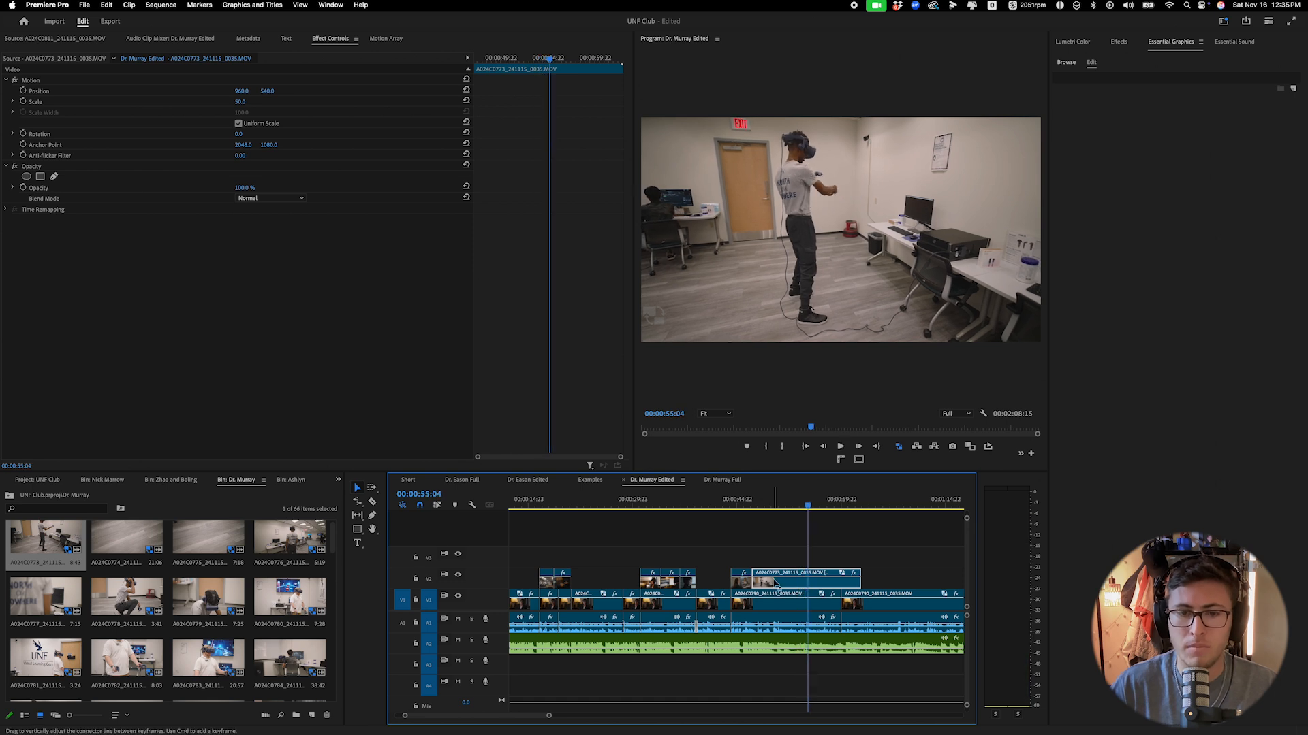
click(761, 507)
key(space)
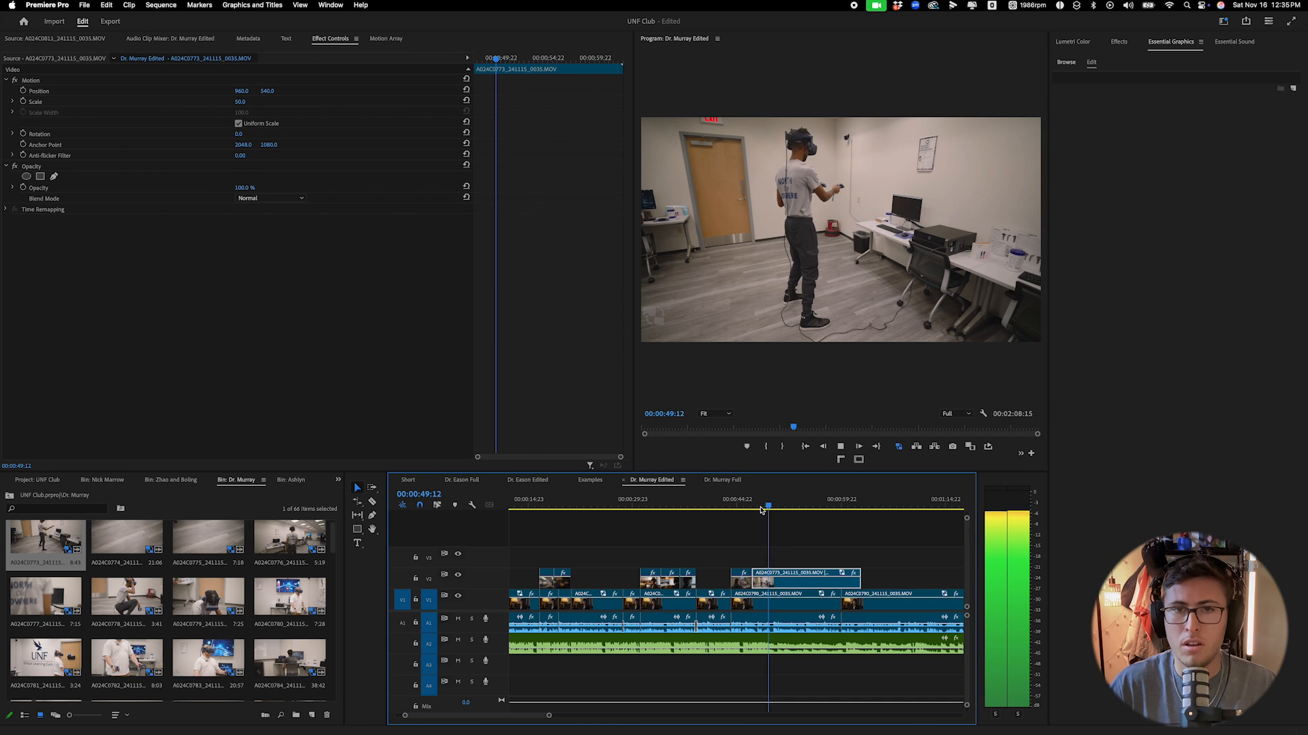
key(space)
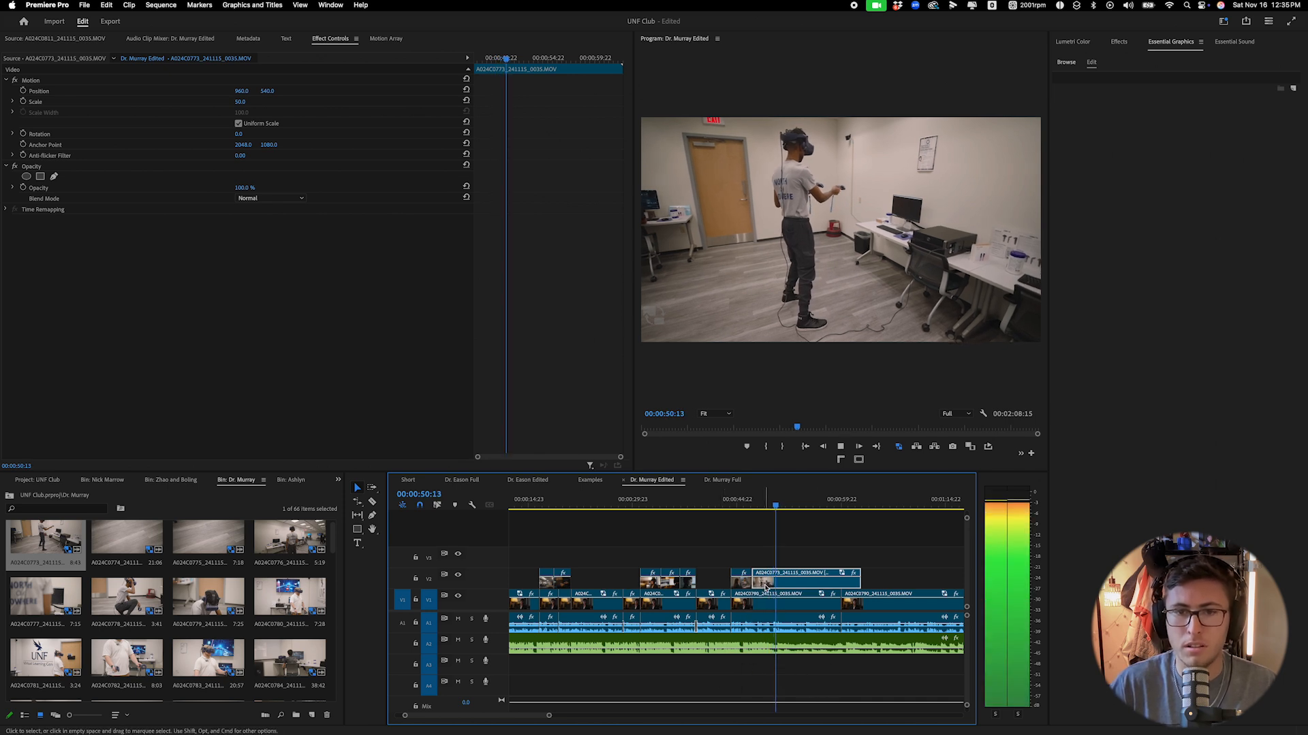
Cut the A024C0773 clip at 00:00:51:06, delete the remainder, and play from the start of the B-roll near 00:00:44.
key(space)
drag(768, 584, 802, 585)
key(Delete)
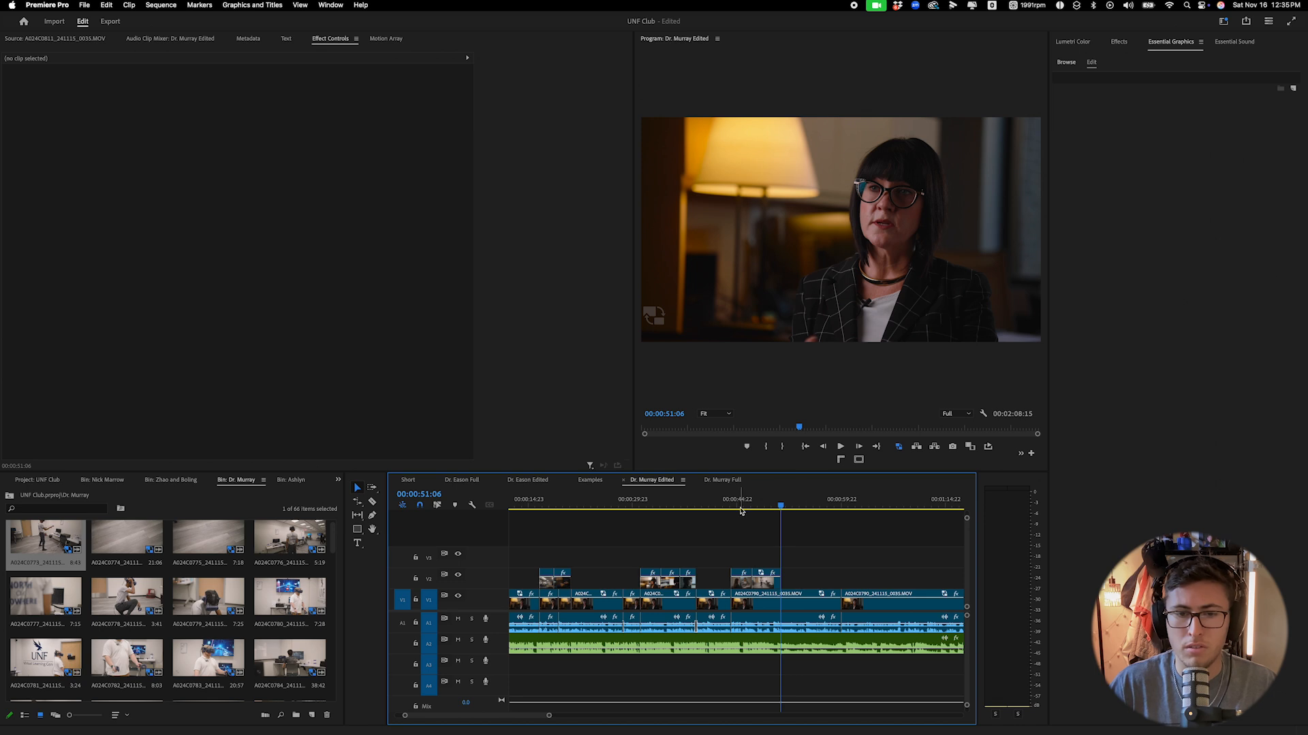
click(733, 503)
key(space)
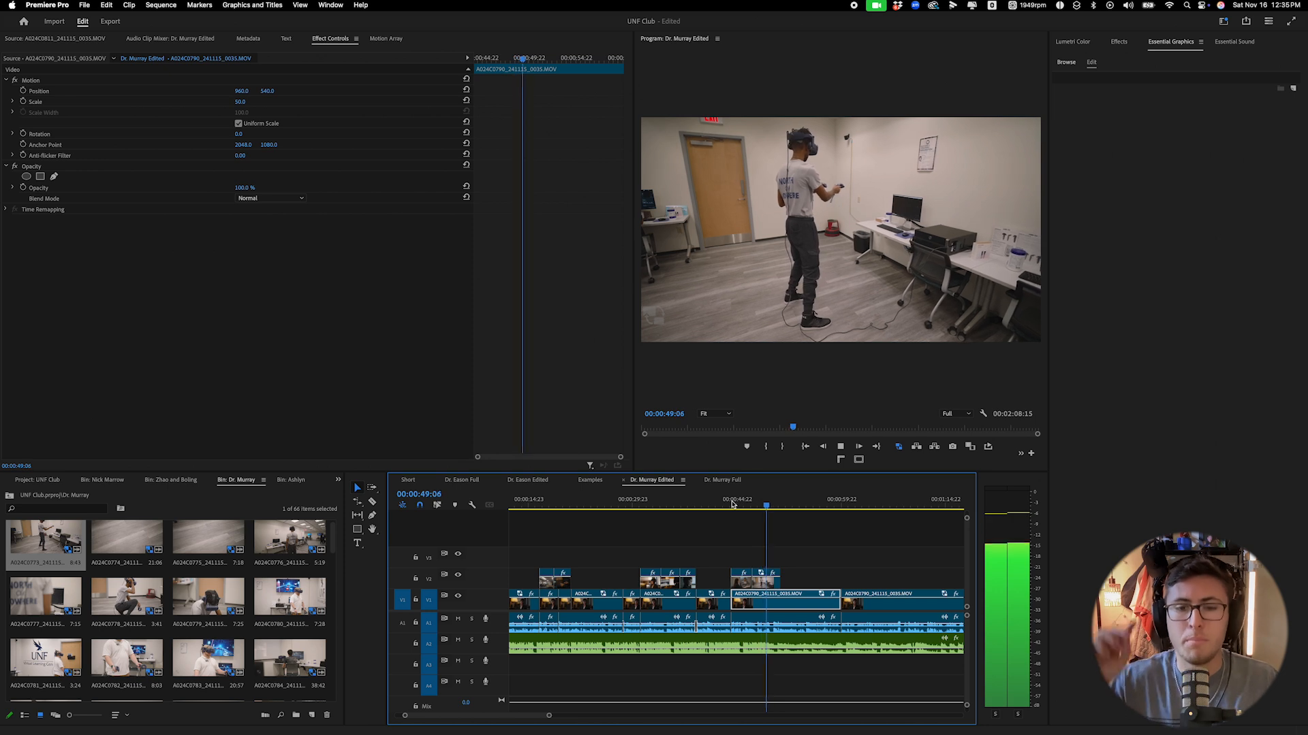
Shorten the A024C0773 clip to end shortly before 00:00:50 and play on into the interview.
key(space)
key(c)
key(v)
click(773, 586)
key(Delete)
key(space)
key(space)
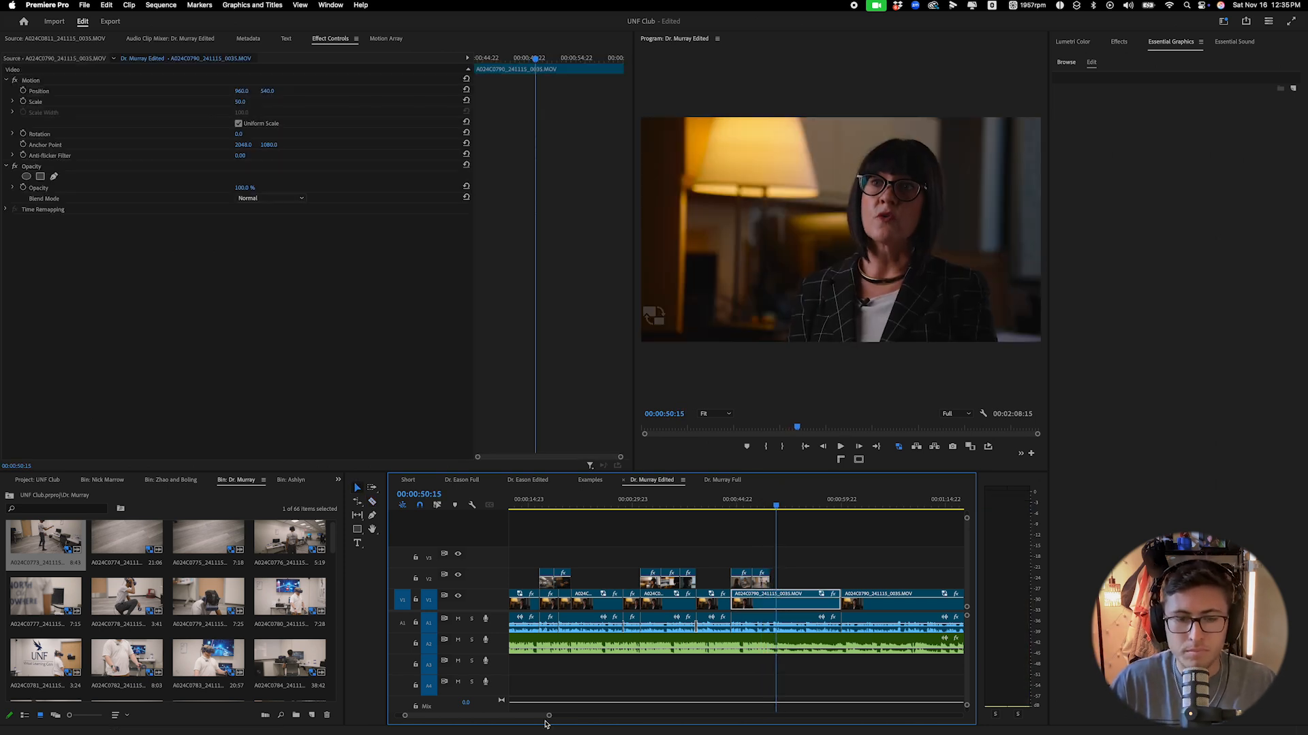
Cut out the short interview section right after the A024C0773 clip ends, close the gap, and play across the new cut.
key(=)
key(=)
key(=)
key(c)
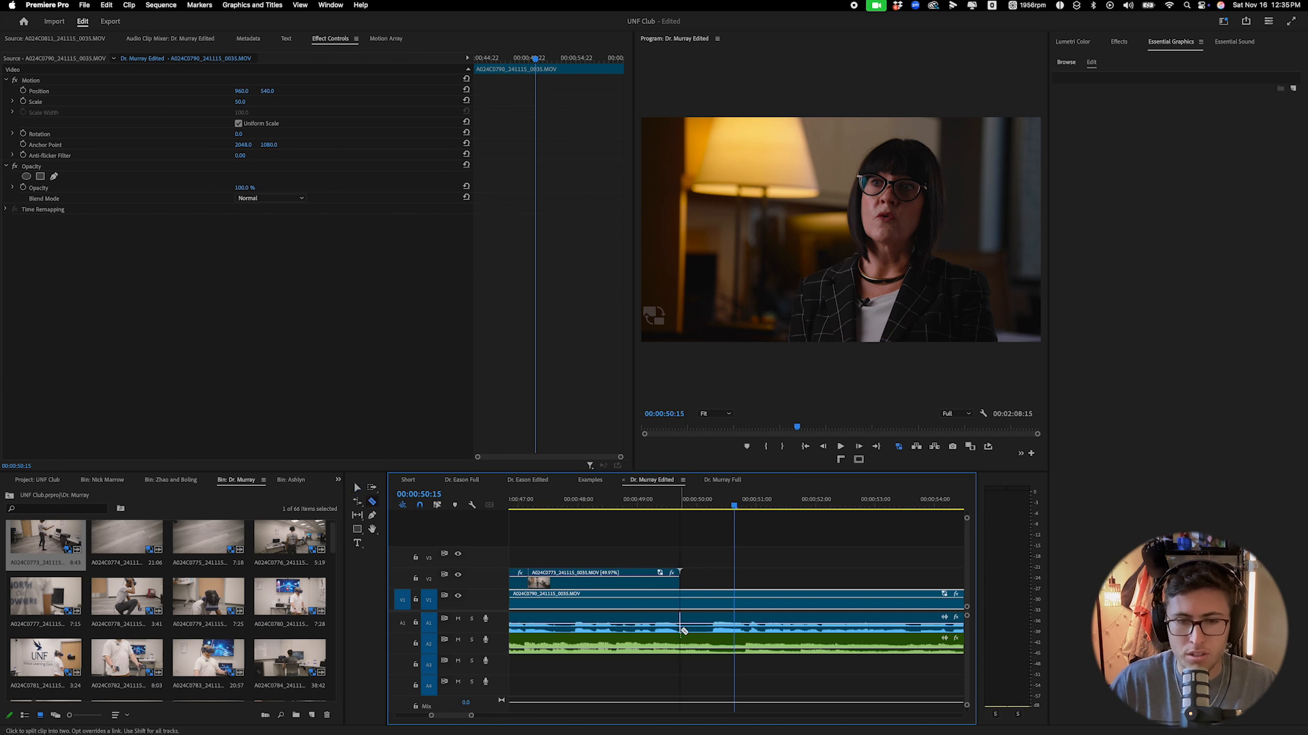
click(709, 606)
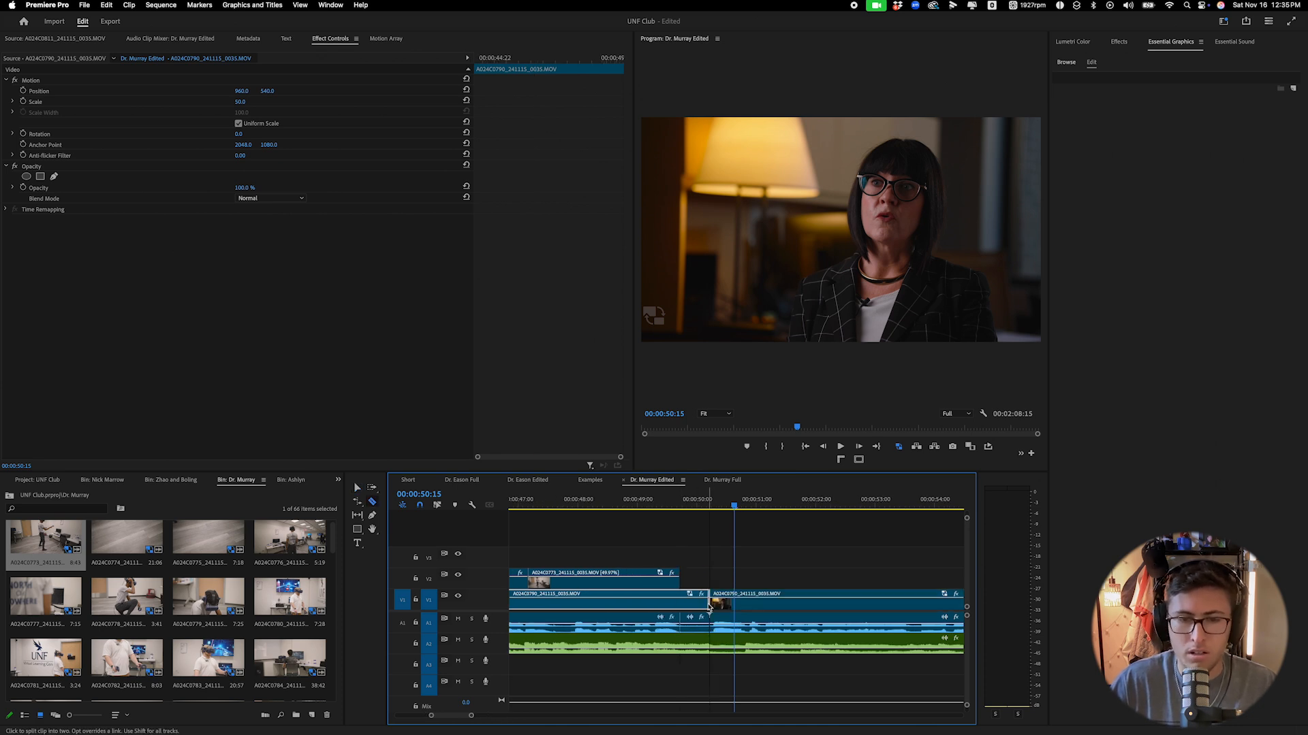
click(682, 604)
key(v)
click(696, 600)
key(shift+Delete)
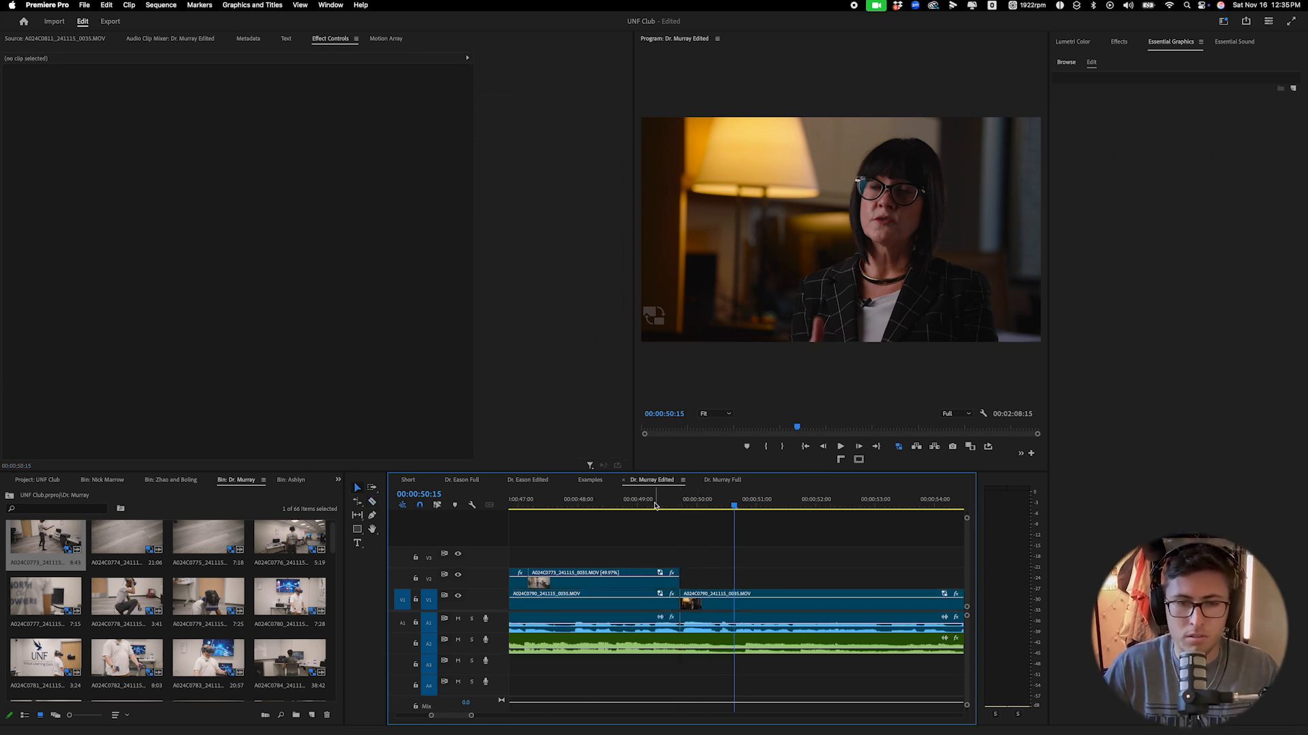
click(652, 504)
key(space)
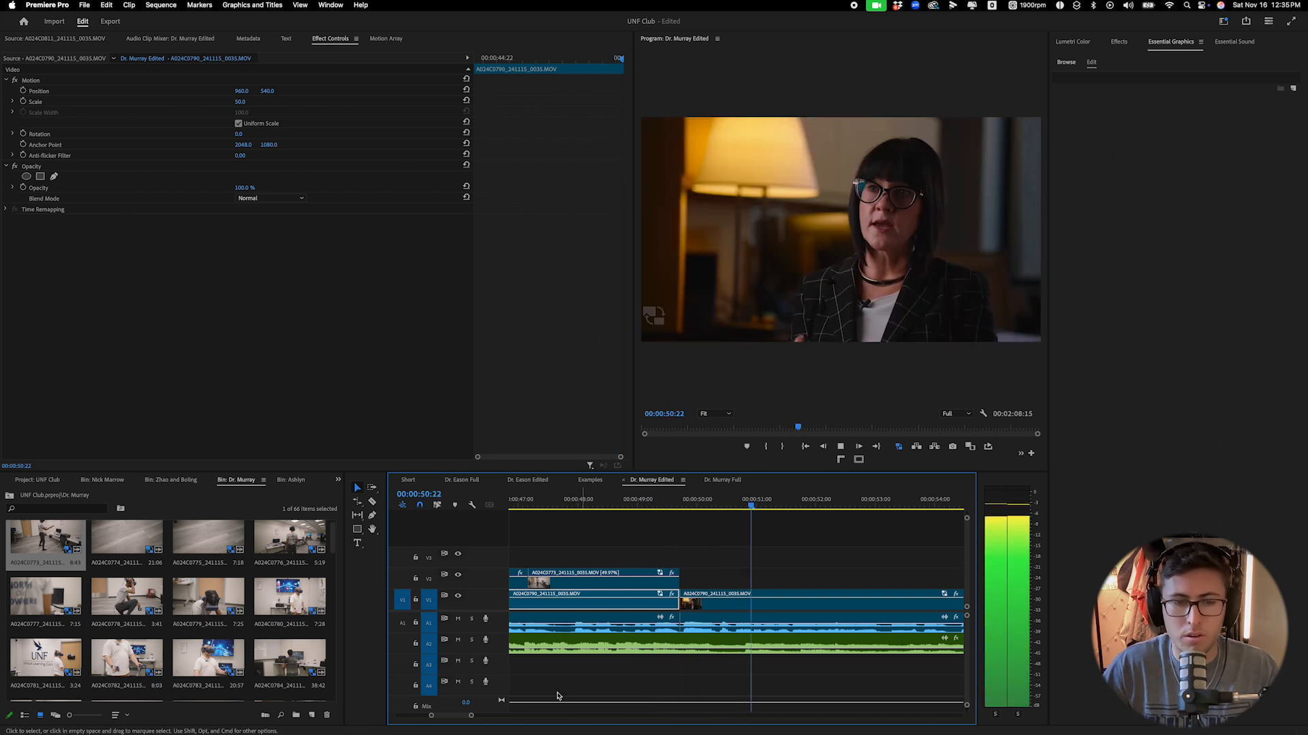
Remove another short section from the start of the interview clip following the A024C0773 B-roll, close the gap, and play across the cut.
drag(471, 715, 488, 715)
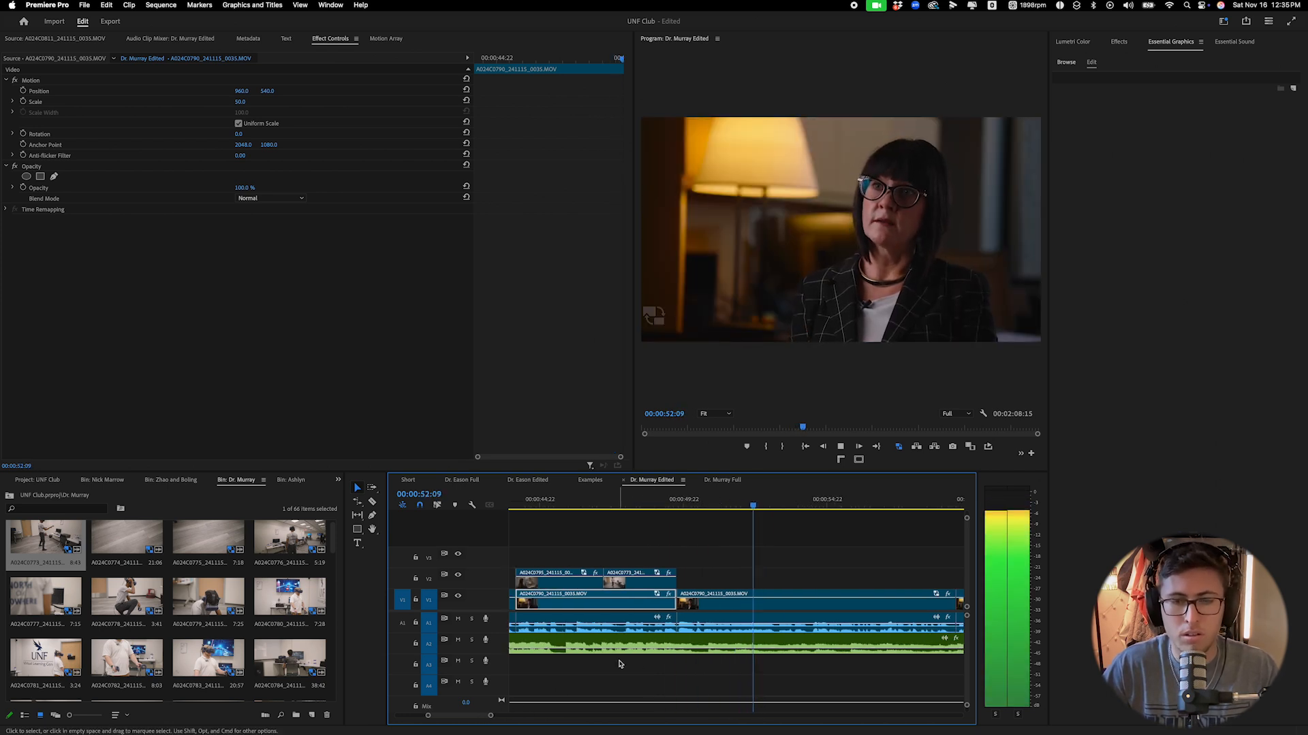
click(679, 505)
key(c)
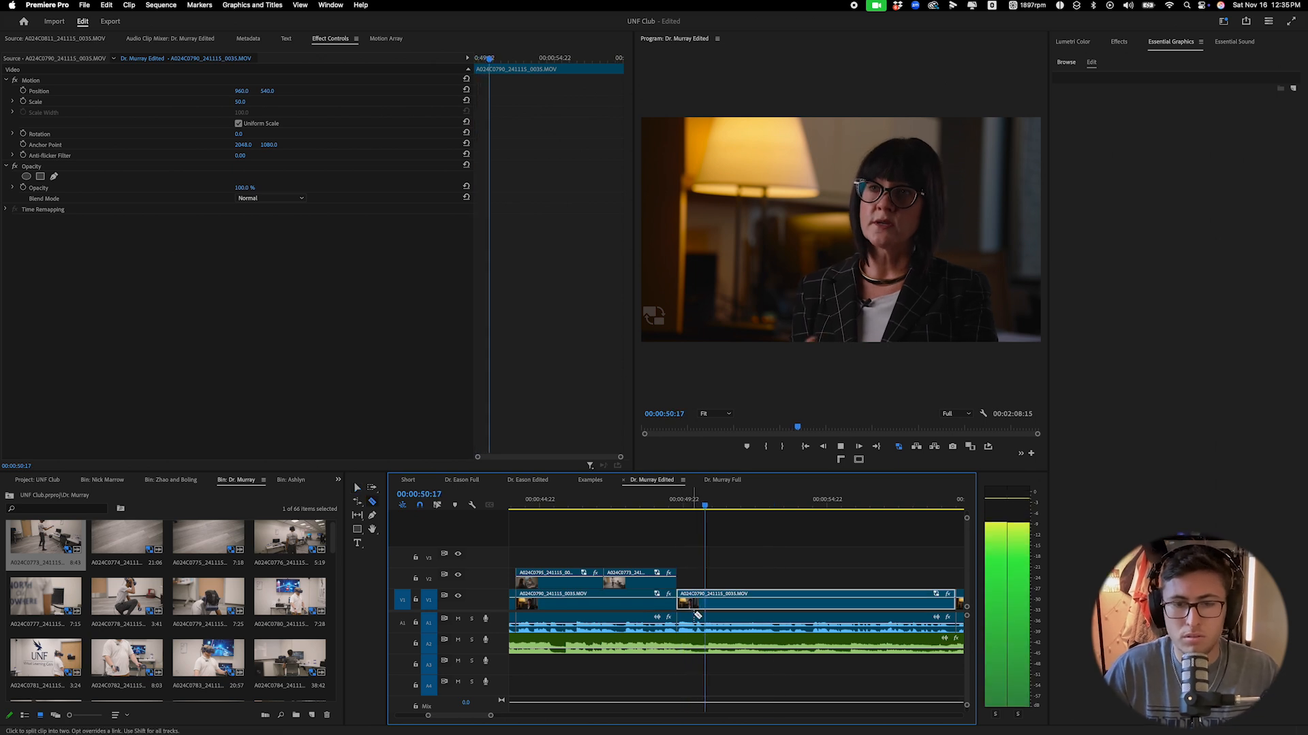
key(space)
click(694, 606)
key(v)
click(686, 607)
key(Delete)
click(686, 606)
key(Delete)
click(668, 505)
key(space)
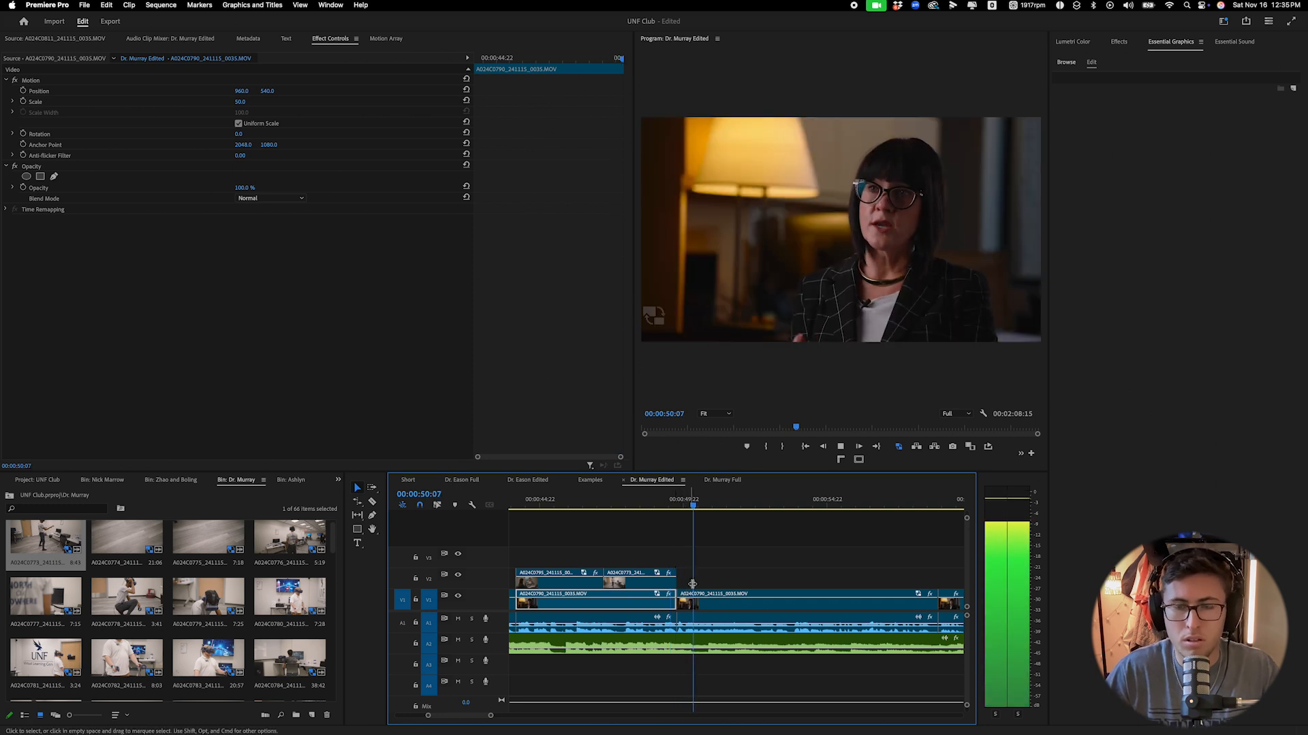
Start Position and Scale keyframes at 00:00:49:17 on the interview clip after the B-roll and set Scale to 55 further in.
drag(491, 716, 532, 716)
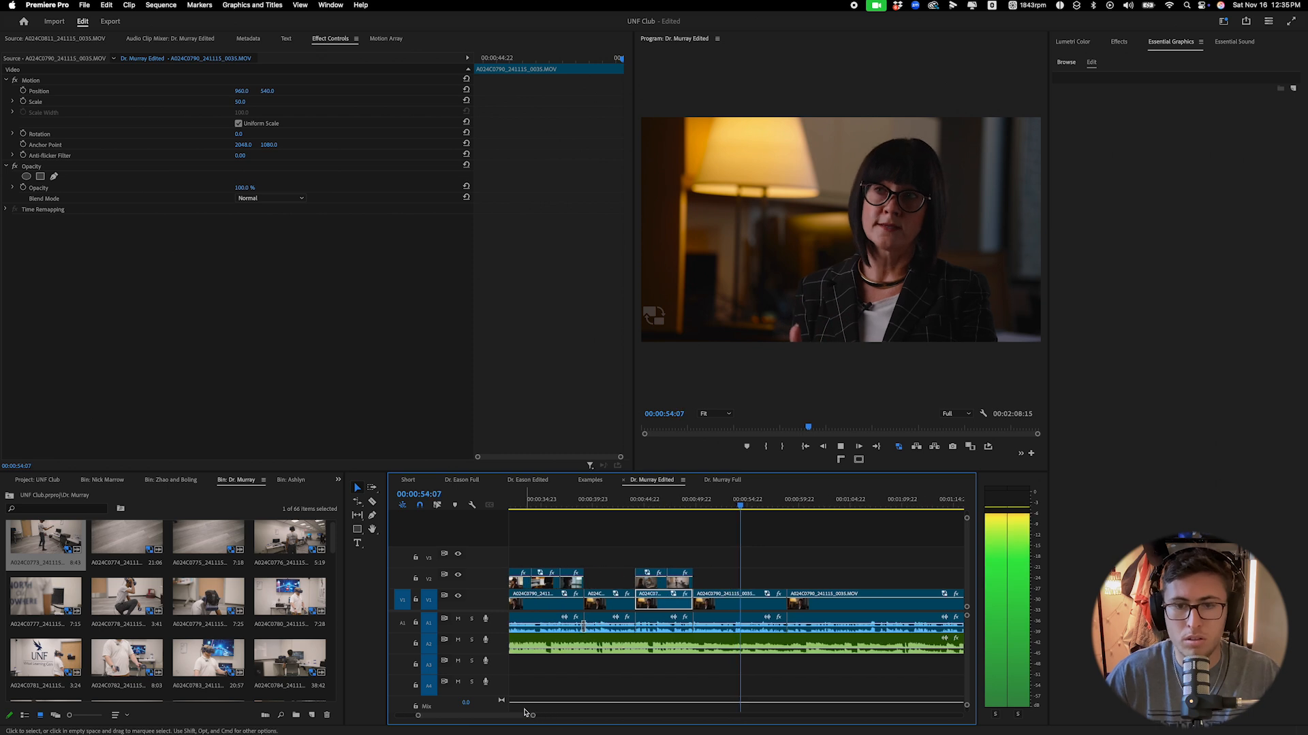
click(695, 507)
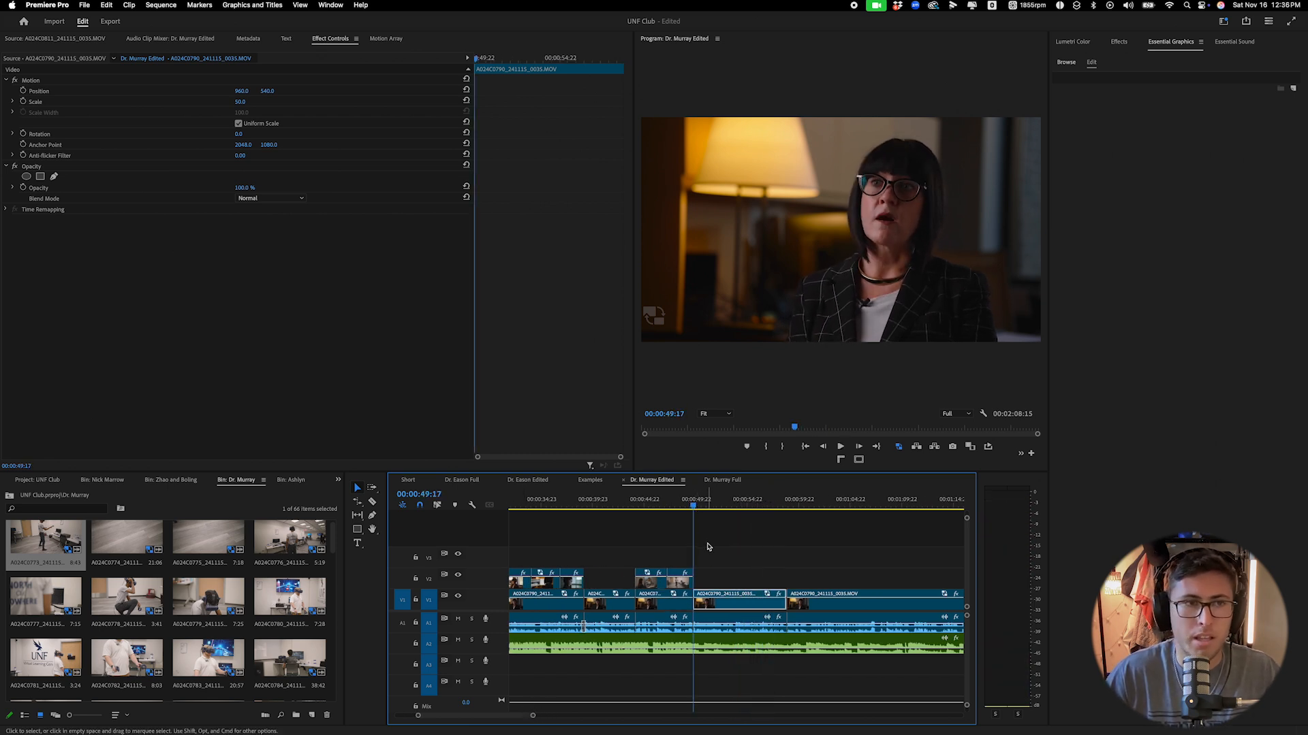
click(23, 102)
click(23, 91)
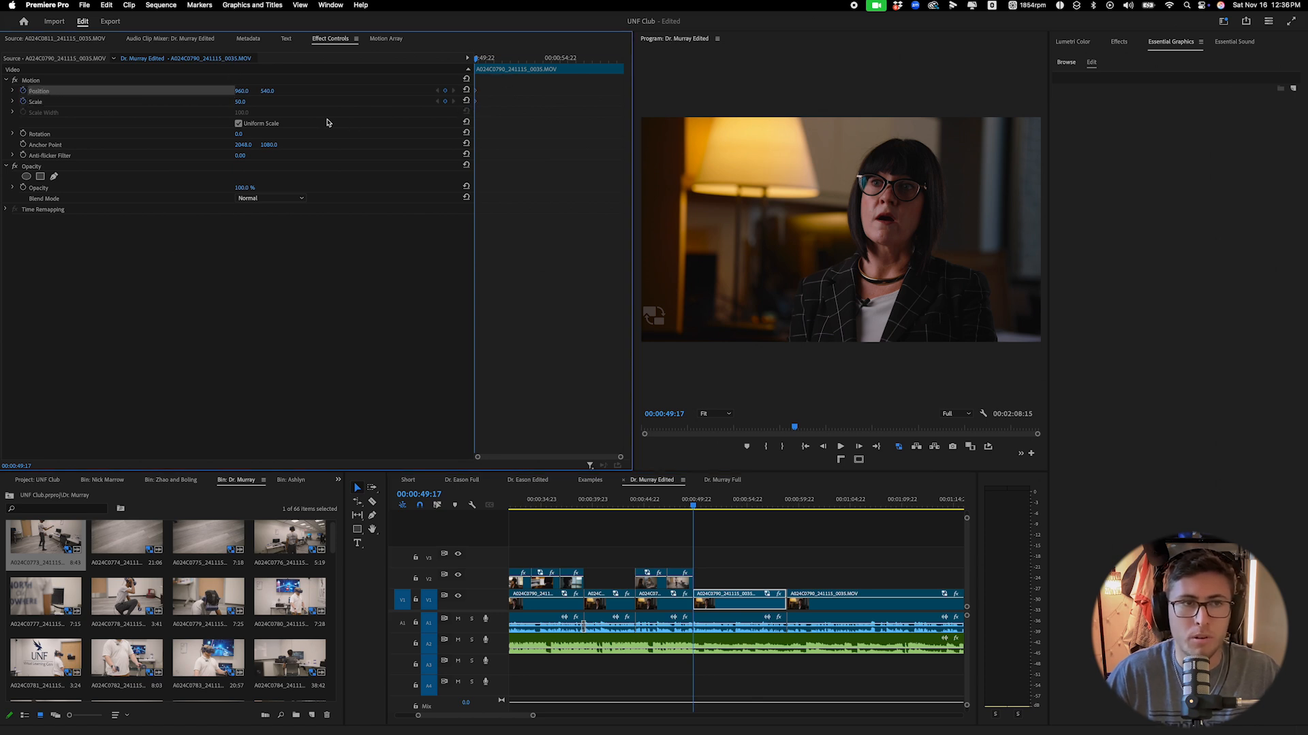
key(space)
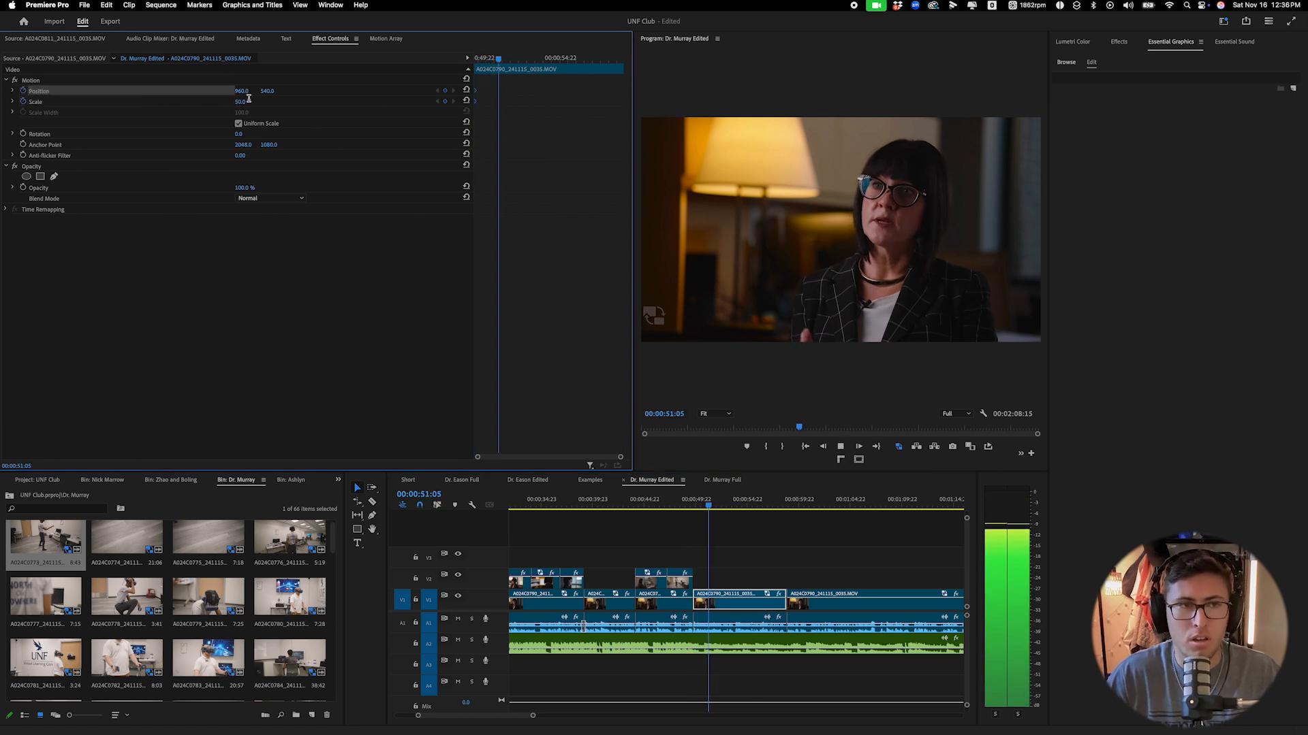
click(242, 102)
text(55)
key(Return)
key(space)
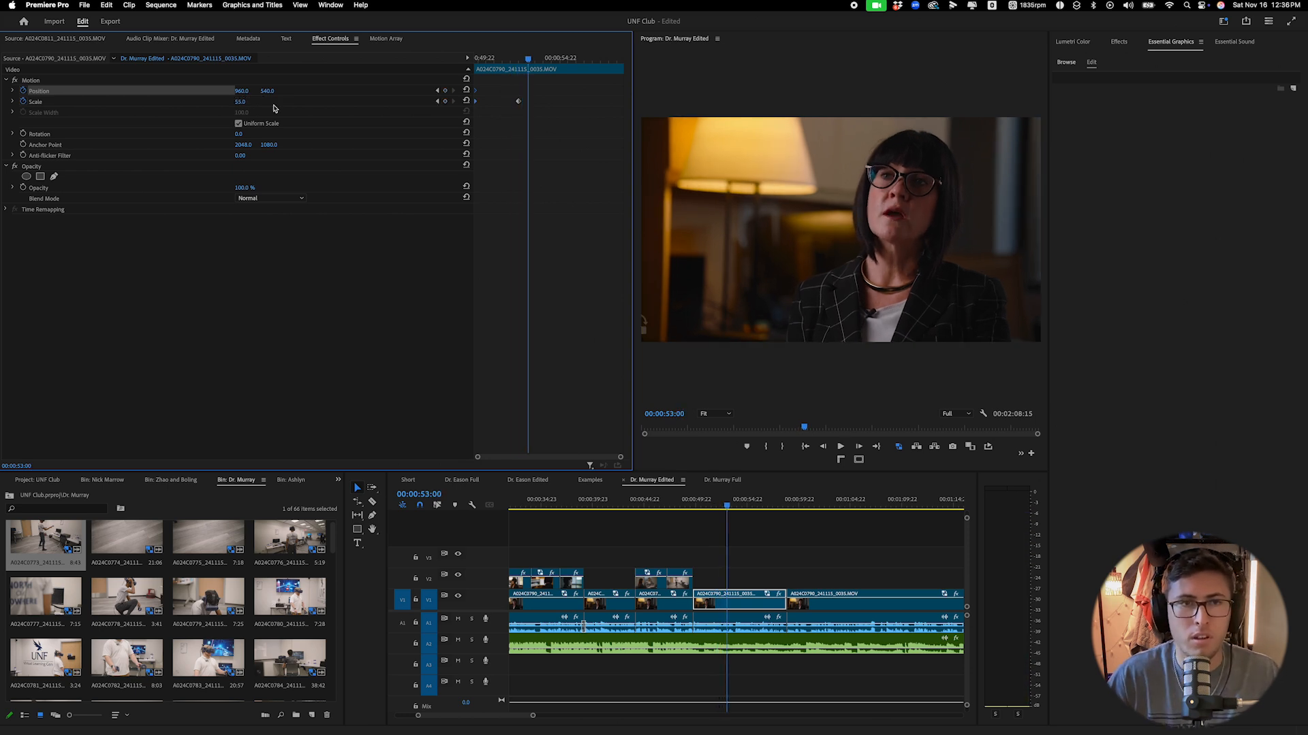
Set the vertical Position to 523, move the second Position and Scale keyframes to the clip's end, and play the push-in.
drag(283, 91, 290, 87)
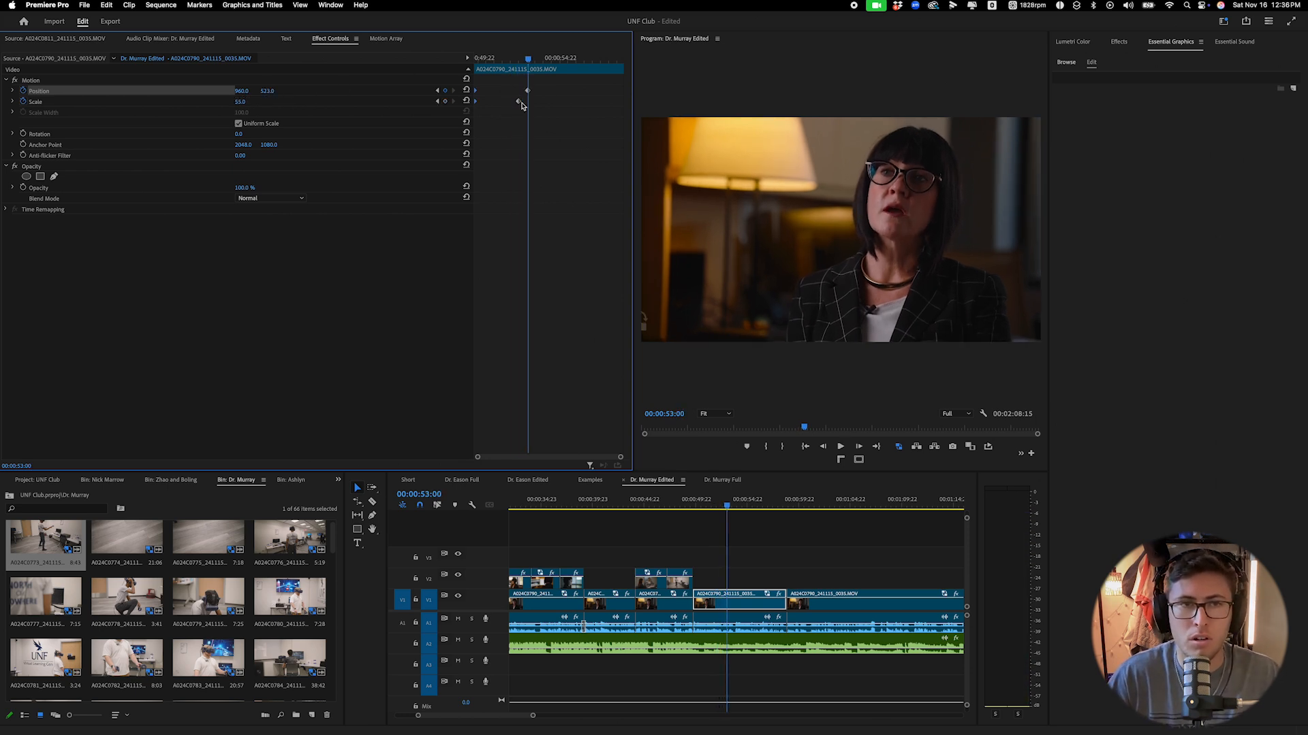
drag(520, 102, 633, 116)
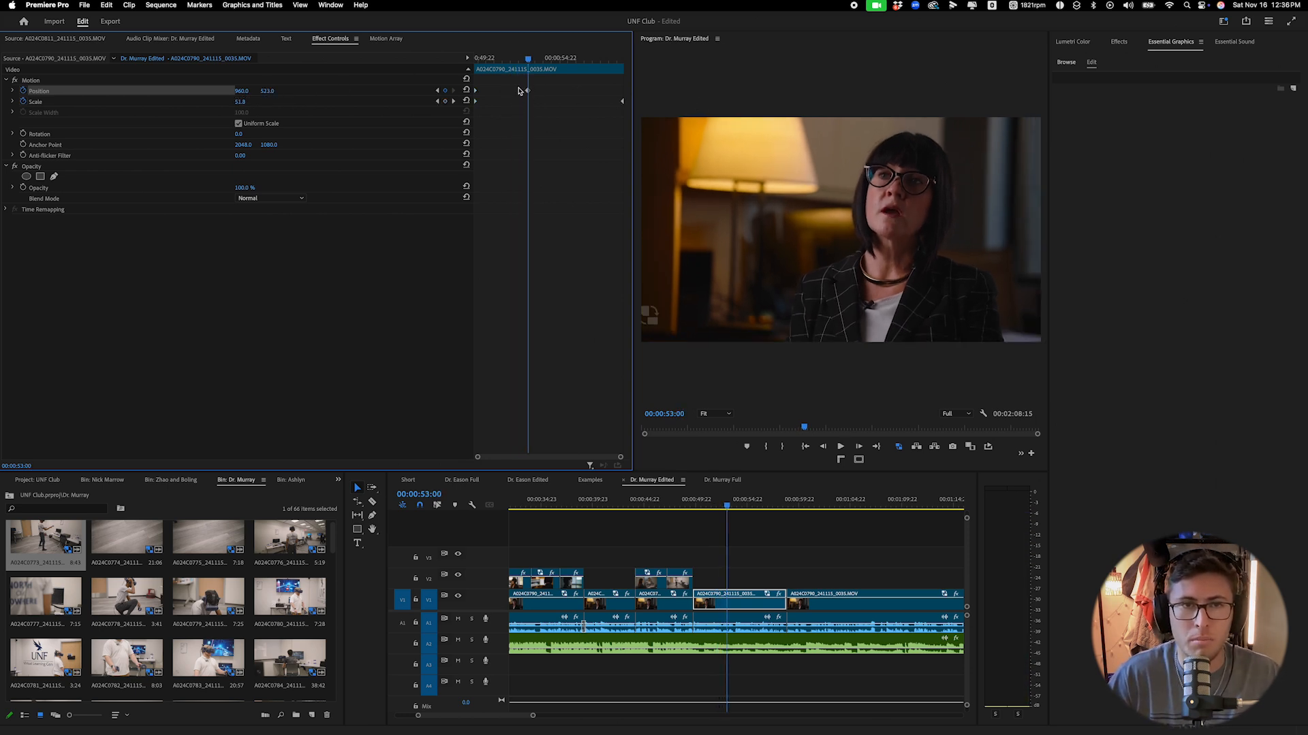
key(space)
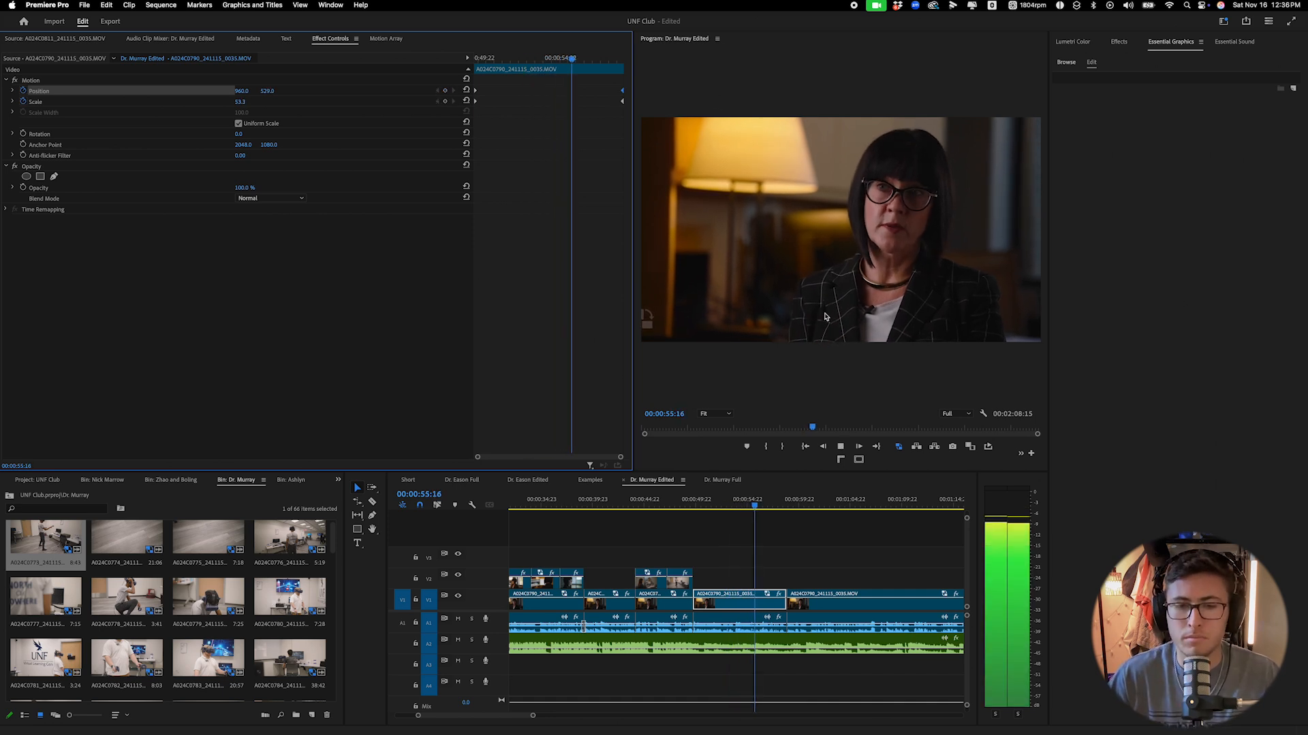
Cut off the short tail of the animated interview clip near 00:00:58, close the gap, and play across the join.
drag(532, 716, 512, 715)
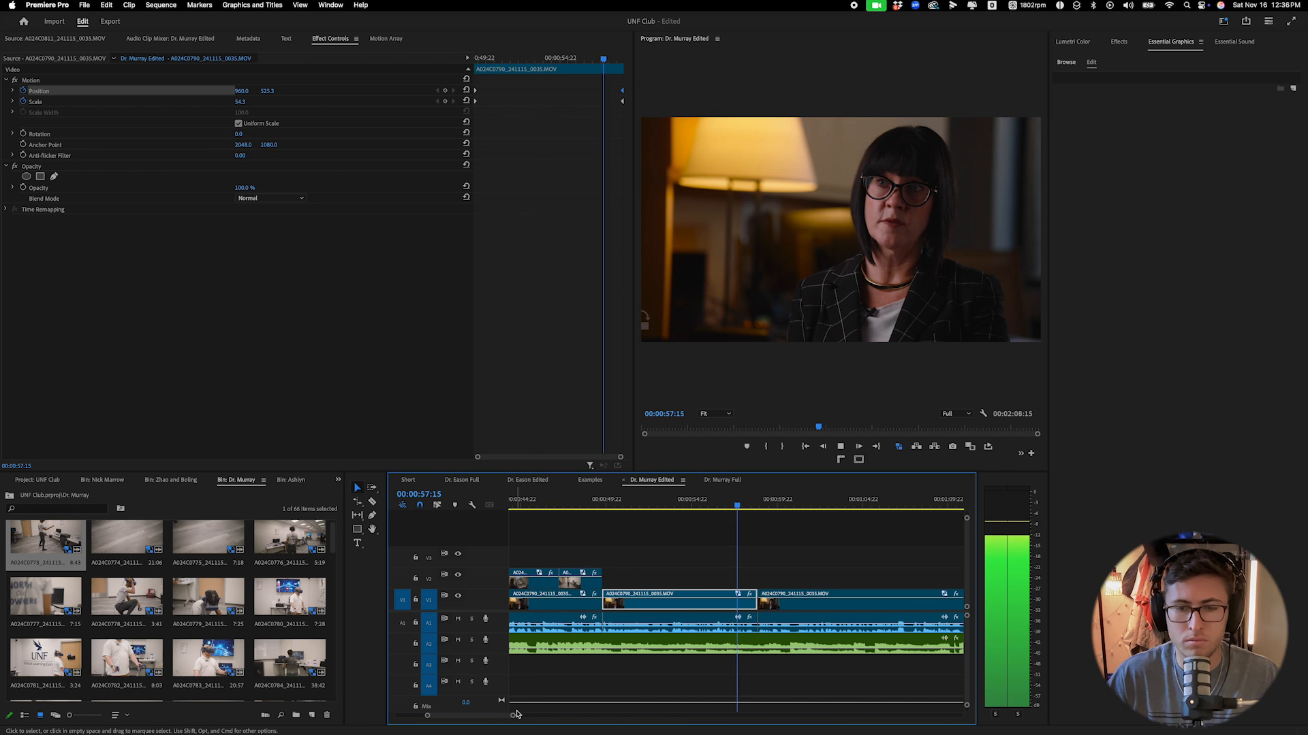
scroll(619, 669, right, 1)
key(space)
drag(513, 715, 499, 719)
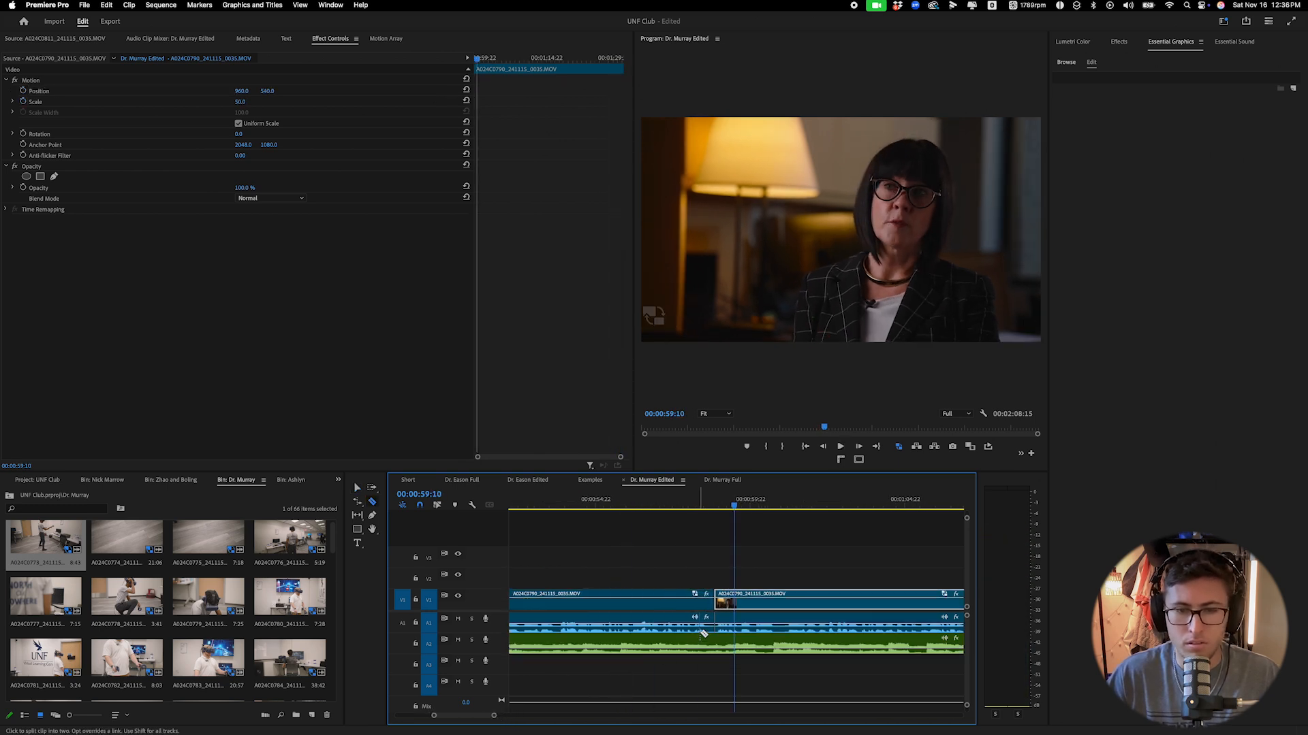
key(v)
click(709, 602)
key(BackSpace)
click(711, 619)
key(shift+Delete)
click(689, 503)
key(space)
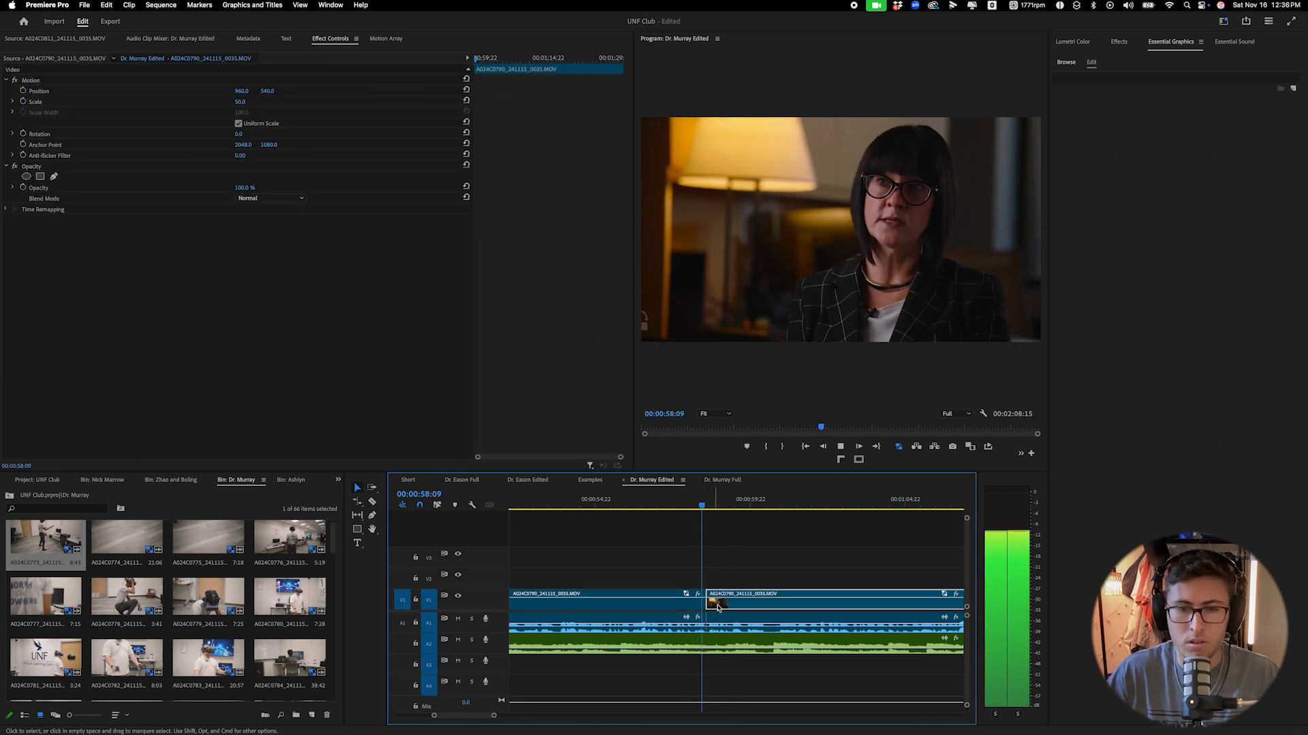
Set the following interview clip's Scale to 70 and Position to 815, 609, and play the tighter framing.
click(711, 599)
key(space)
click(240, 103)
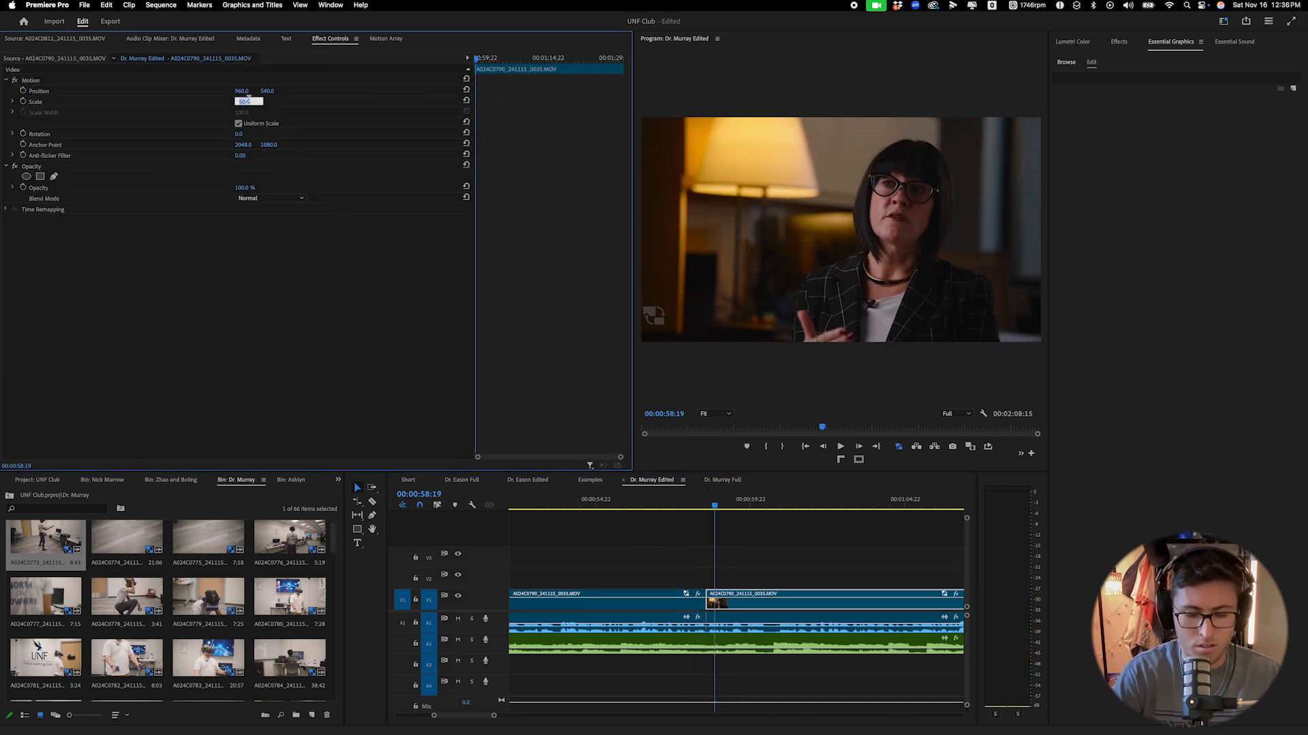
key(Return)
drag(267, 91, 142, 91)
key(space)
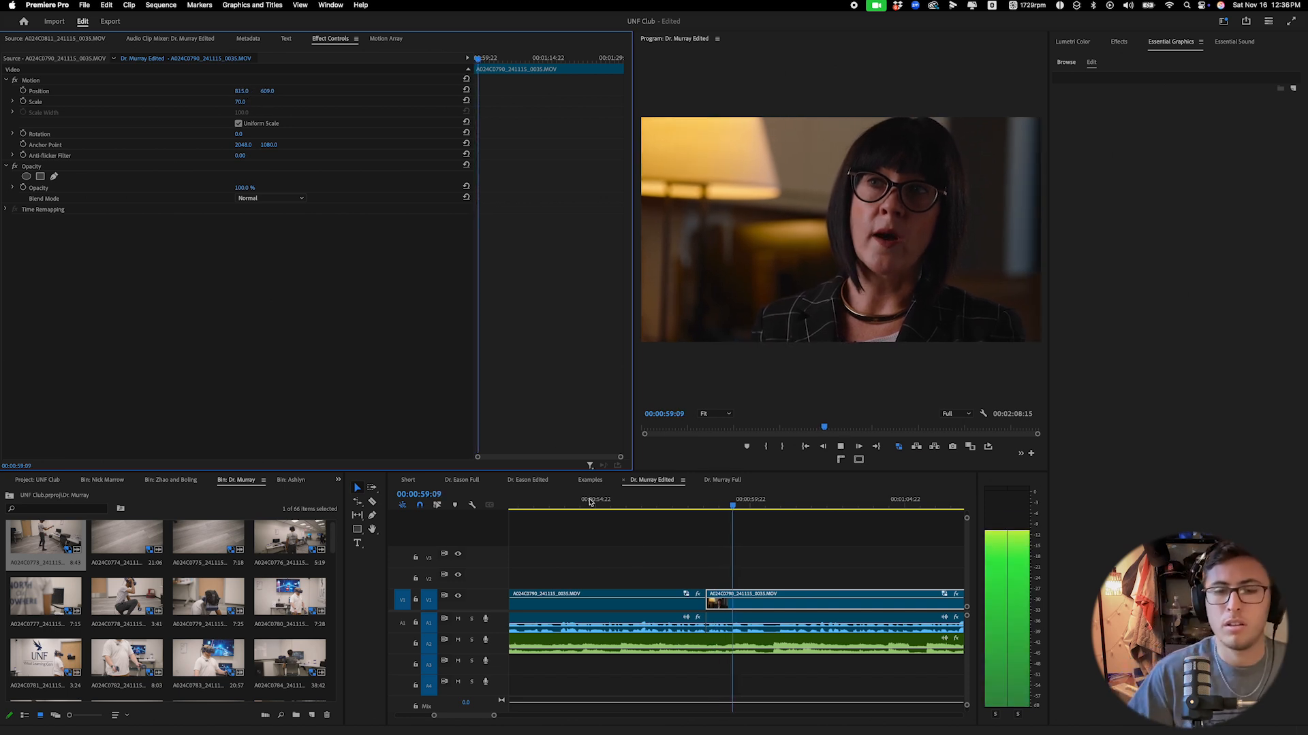
Cut out the brief interview section just after 00:01:00 and close the gap it leaves.
key(c)
click(764, 630)
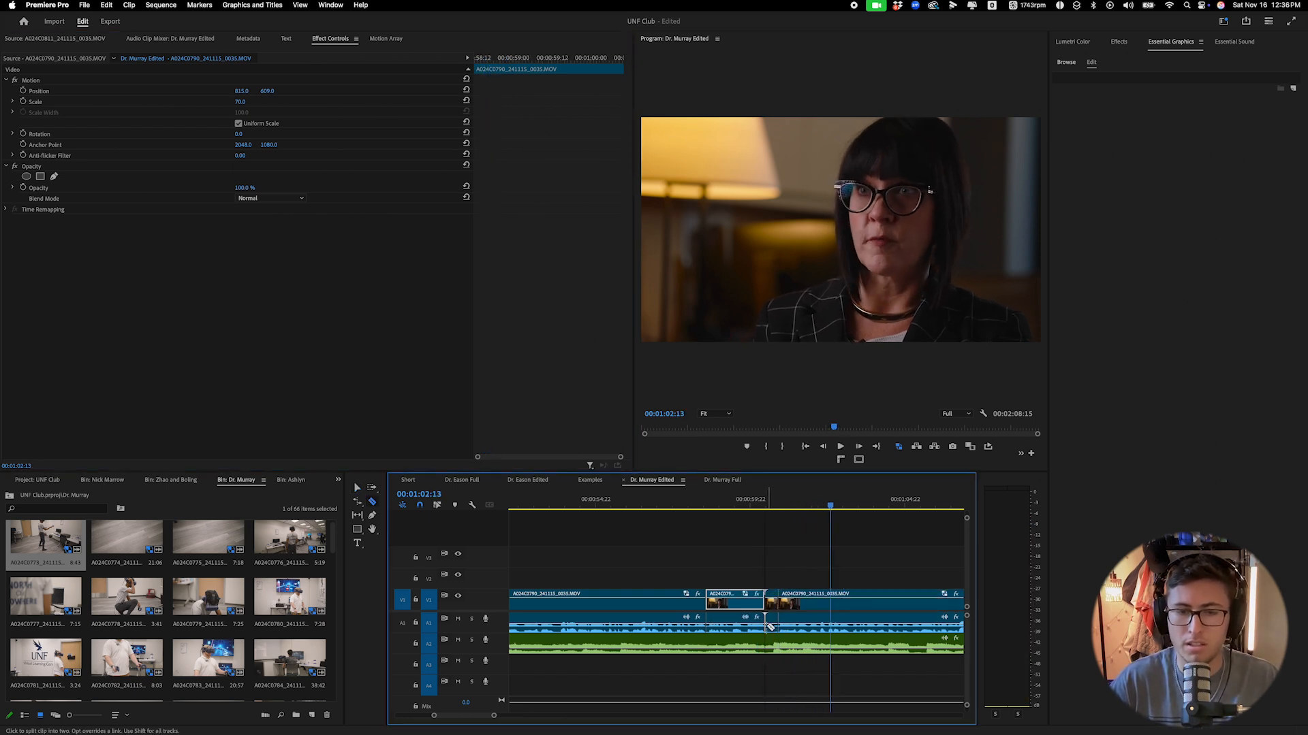
key(v)
click(771, 577)
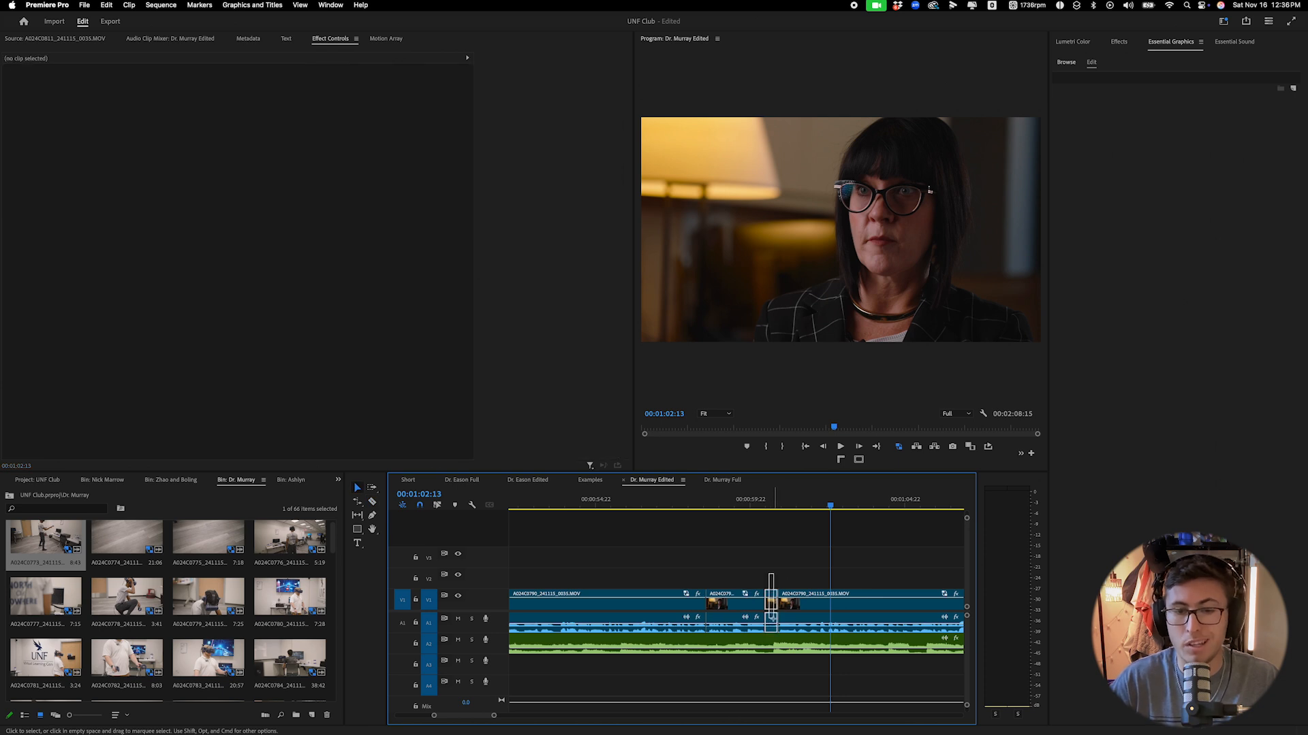
click(660, 505)
click(736, 505)
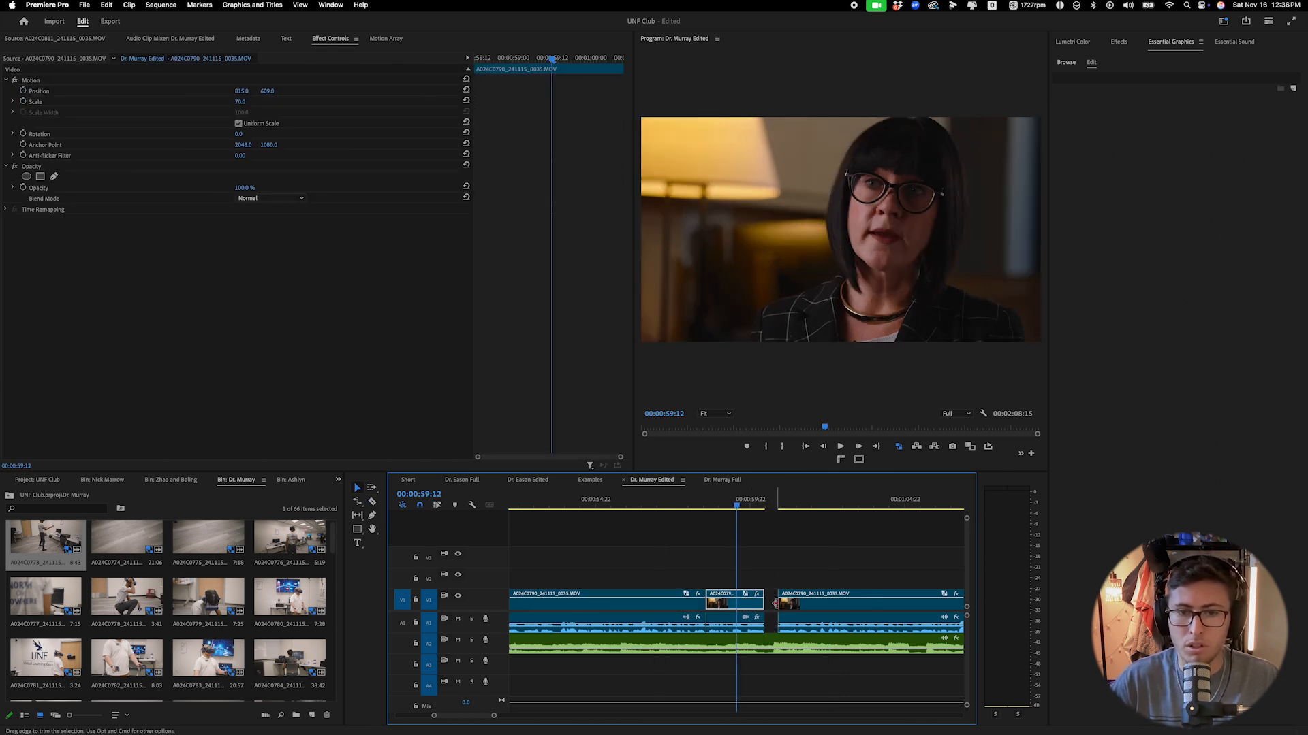
drag(774, 606, 765, 605)
click(774, 505)
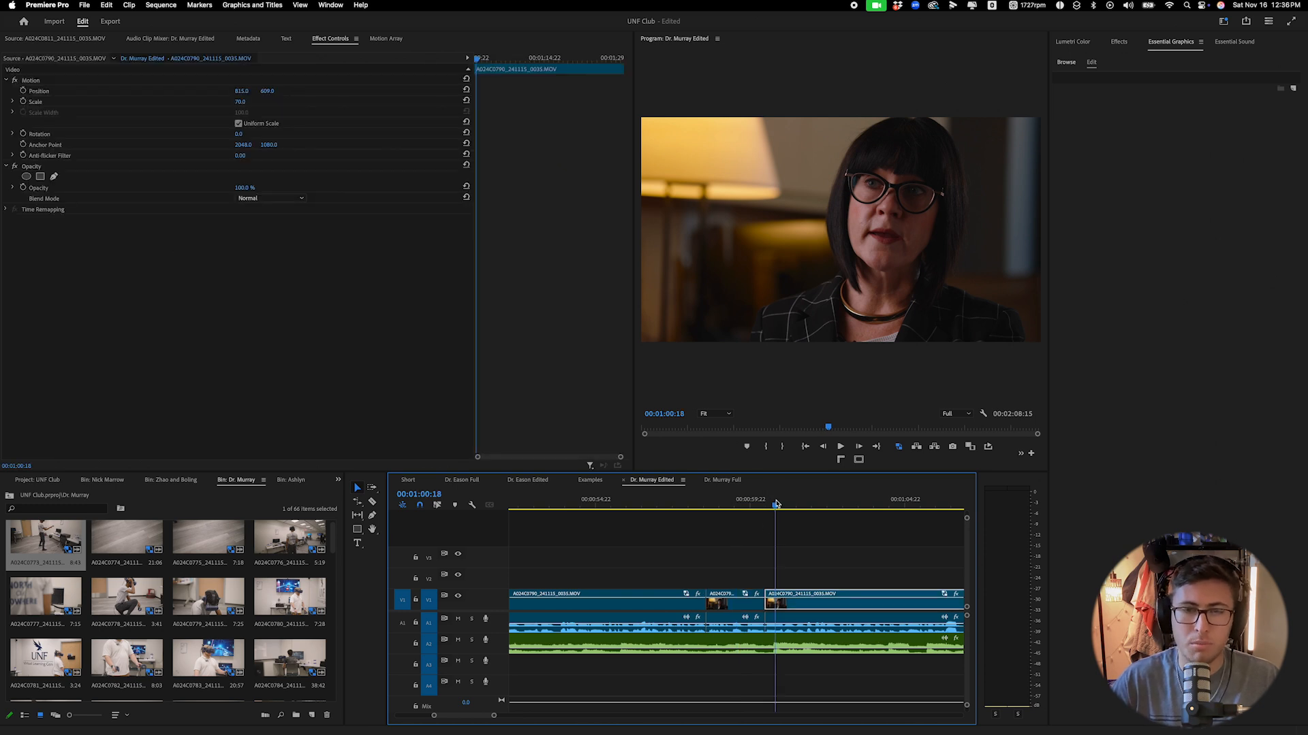
click(245, 107)
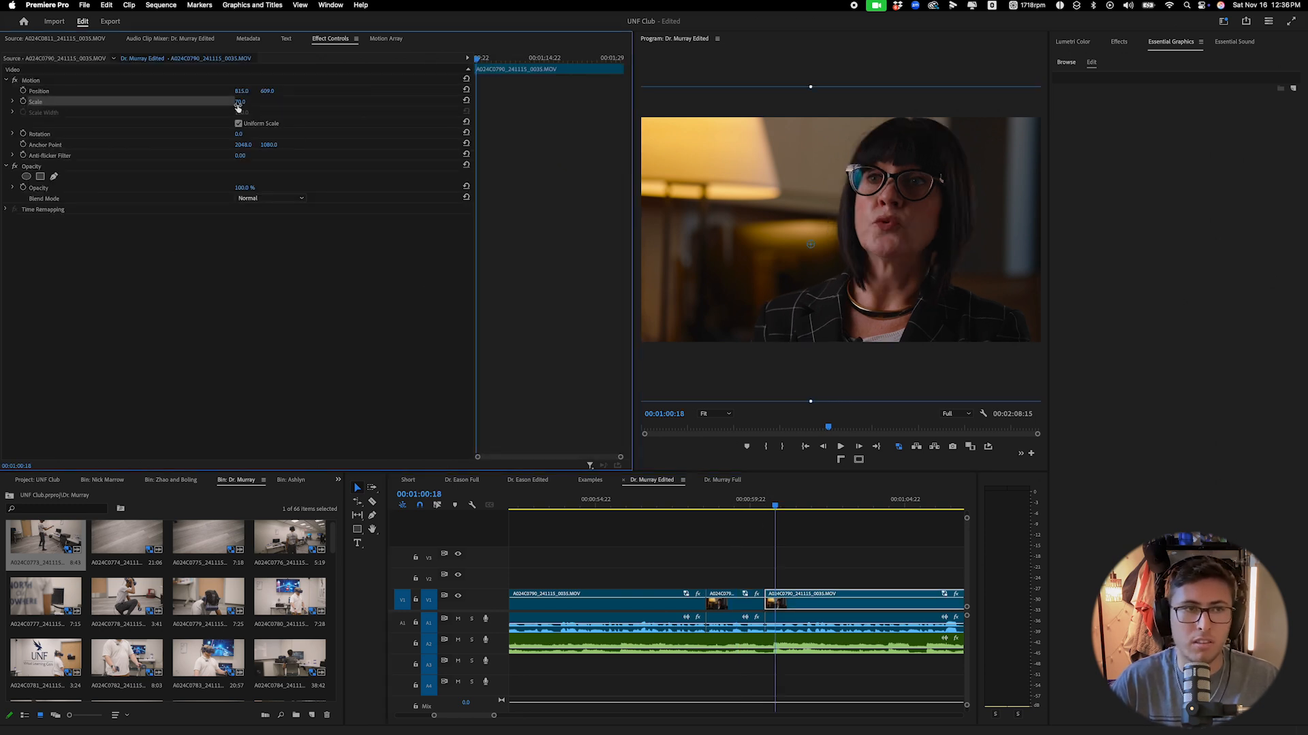
mouse_move(249, 109)
mouse_down()
mouse_move(260, 109)
mouse_move(248, 108)
mouse_up()
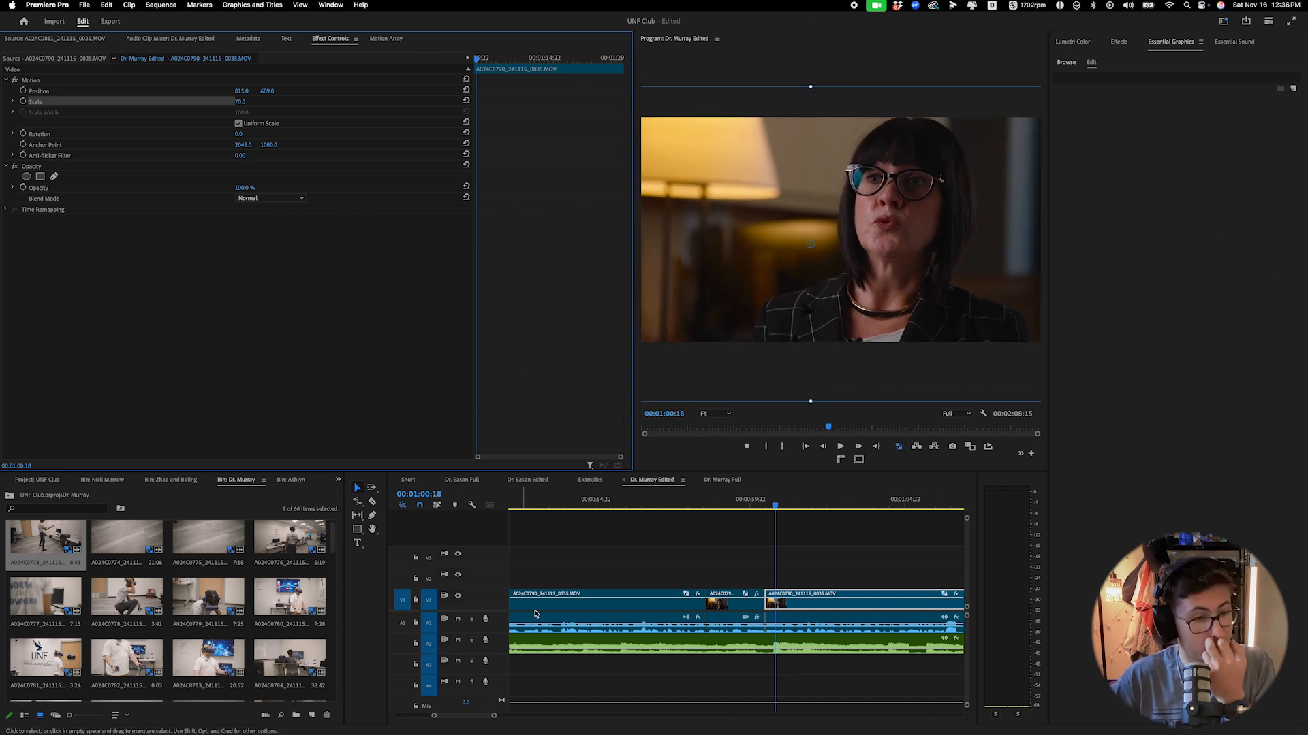
Open the A024C0807 B-roll for preview and place it above the interview, aligned with the start of the clip after the newest cut.
scroll(241, 601, down, 10)
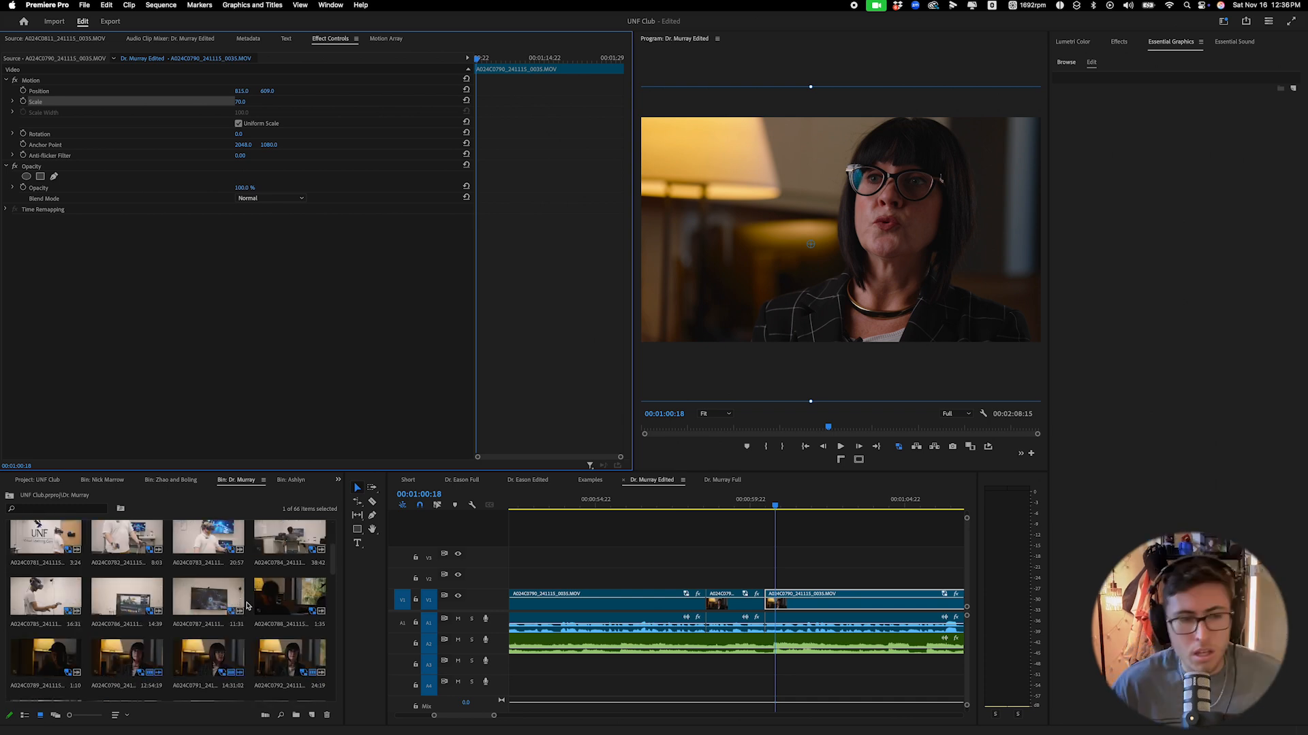
scroll(248, 605, up, 8)
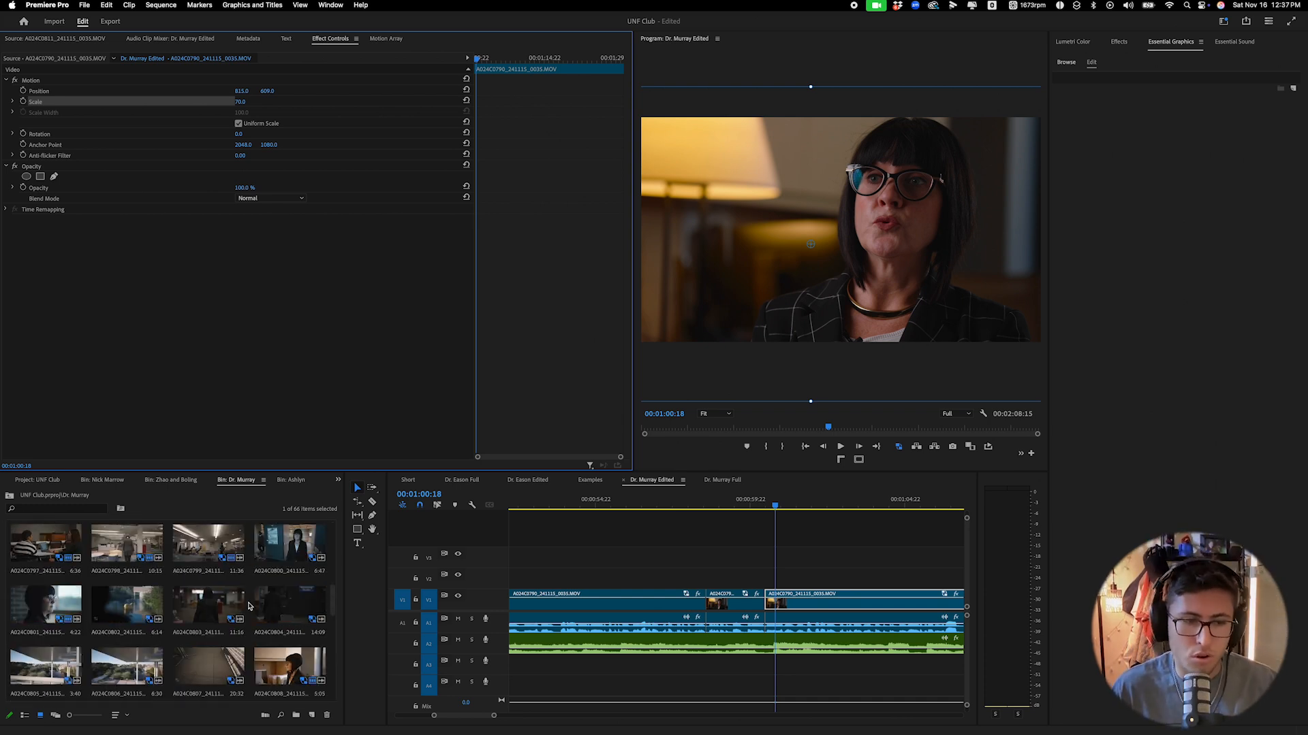
double_click(224, 655)
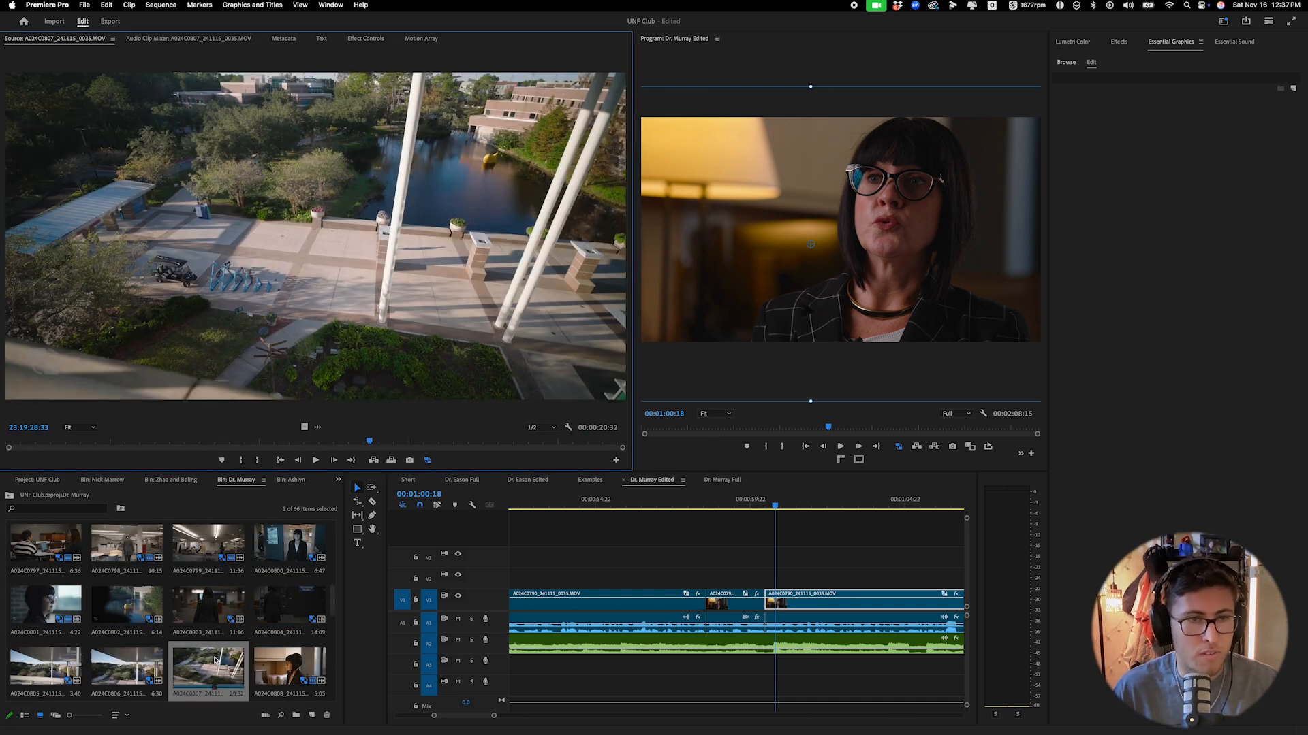
drag(224, 655, 786, 588)
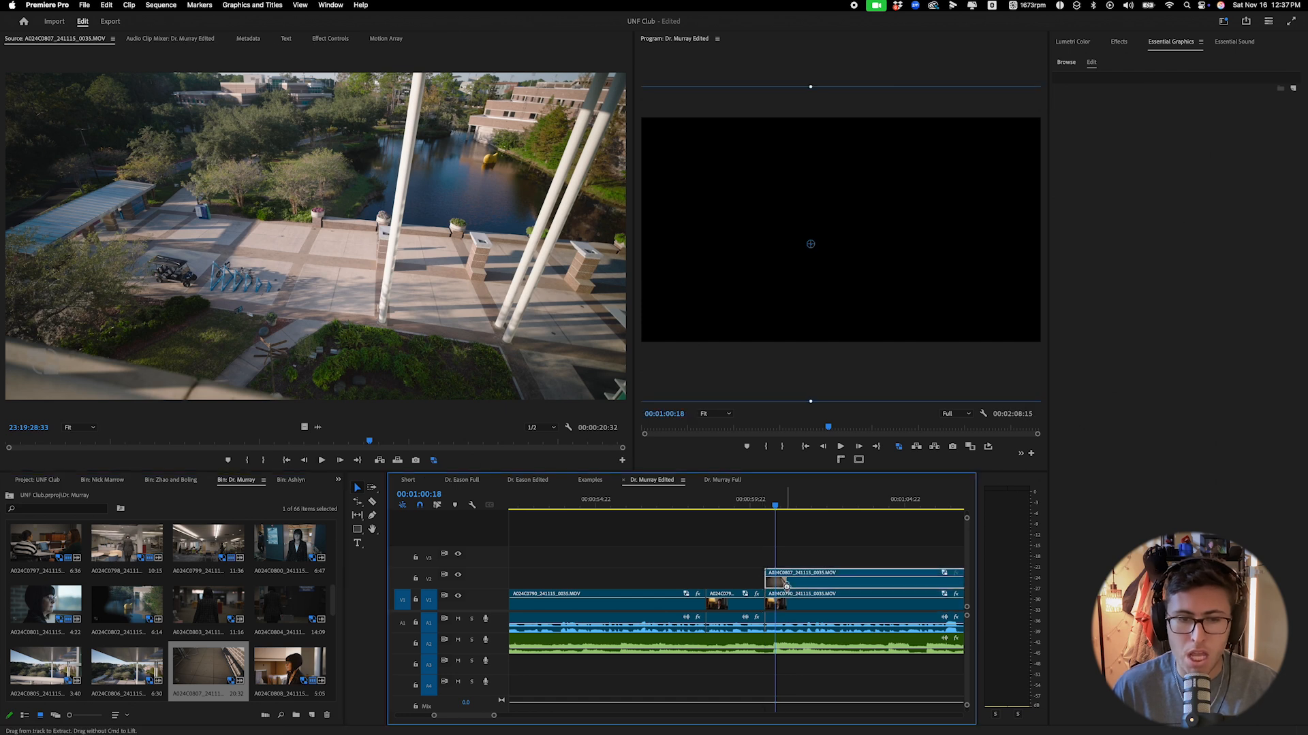
Play through the A024C0807 clip and cut it near 00:01:04, as the shot rises over the balcony.
drag(494, 718, 614, 717)
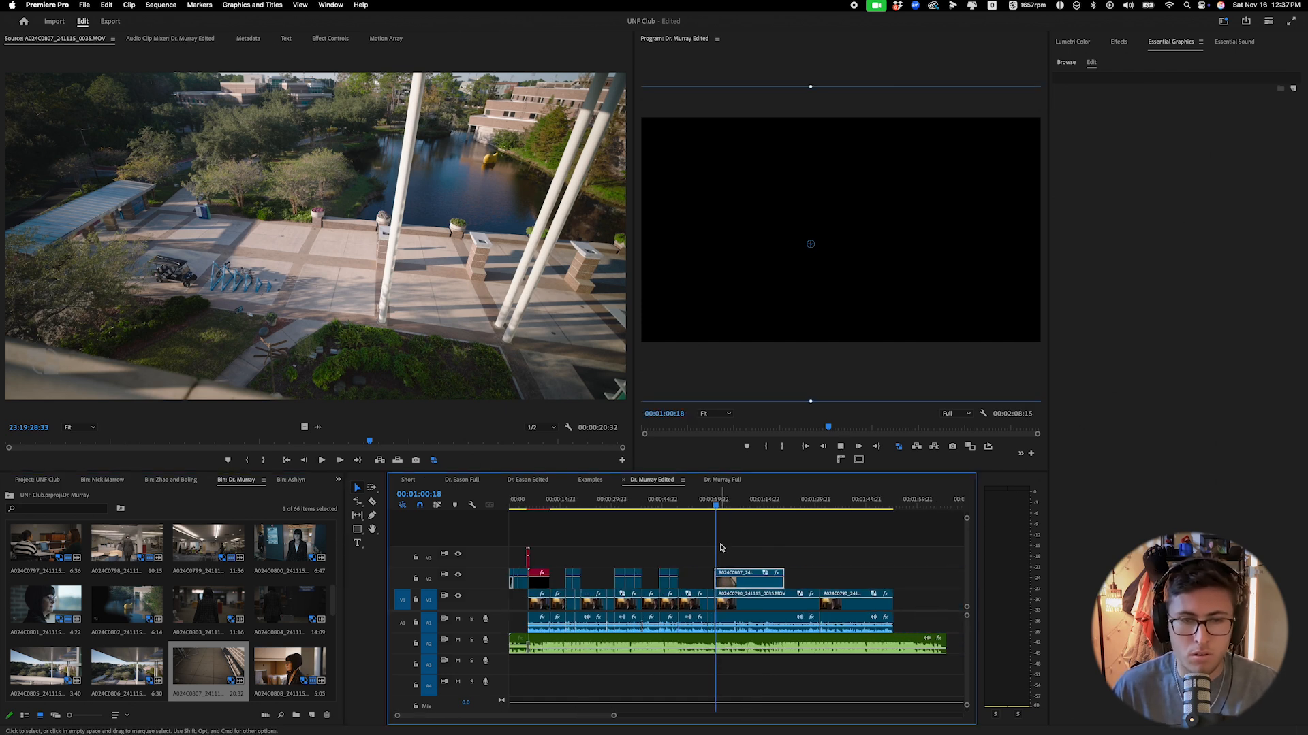
key(space)
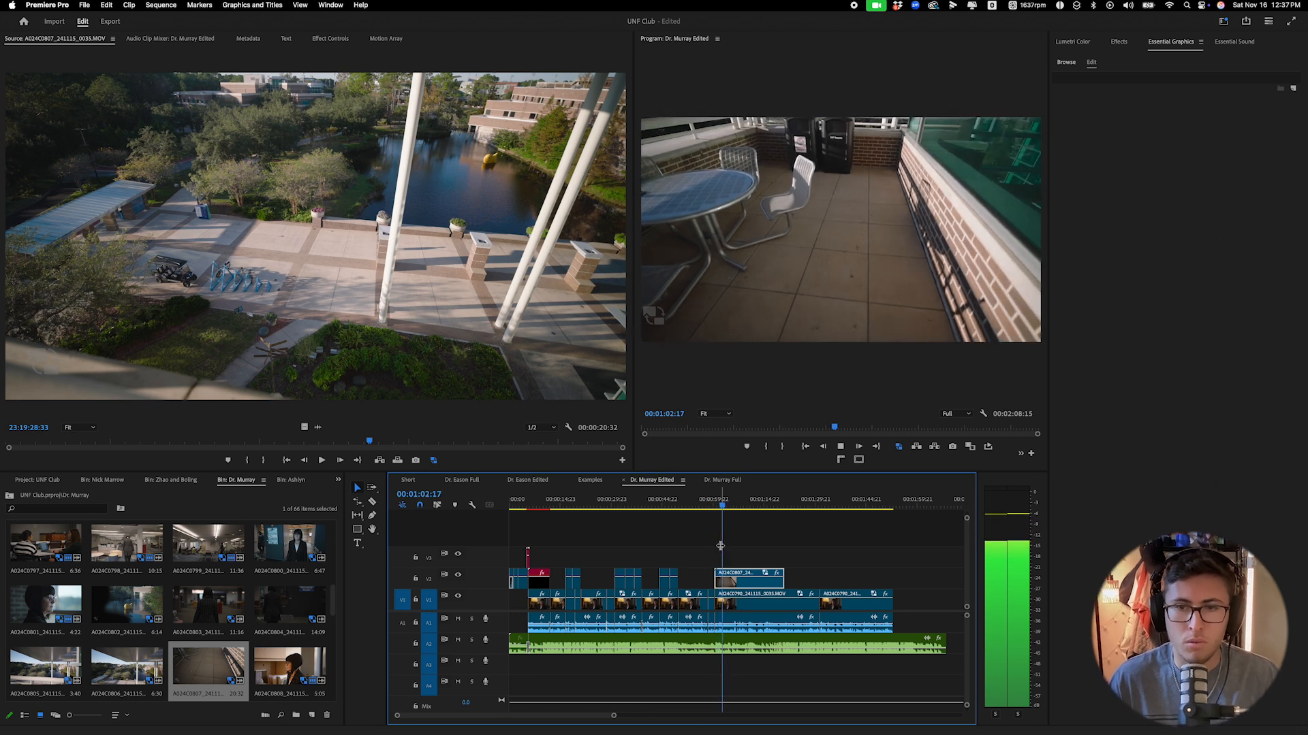
key(space)
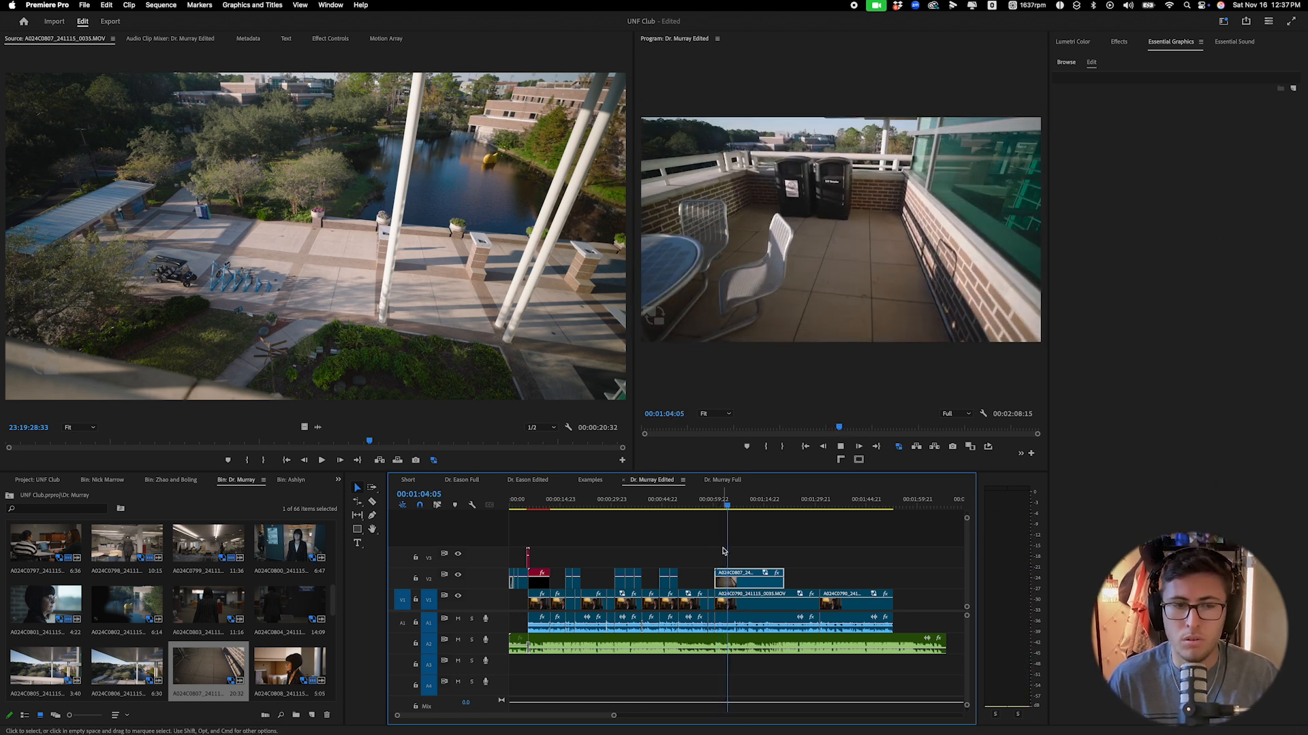
key(space)
key(c)
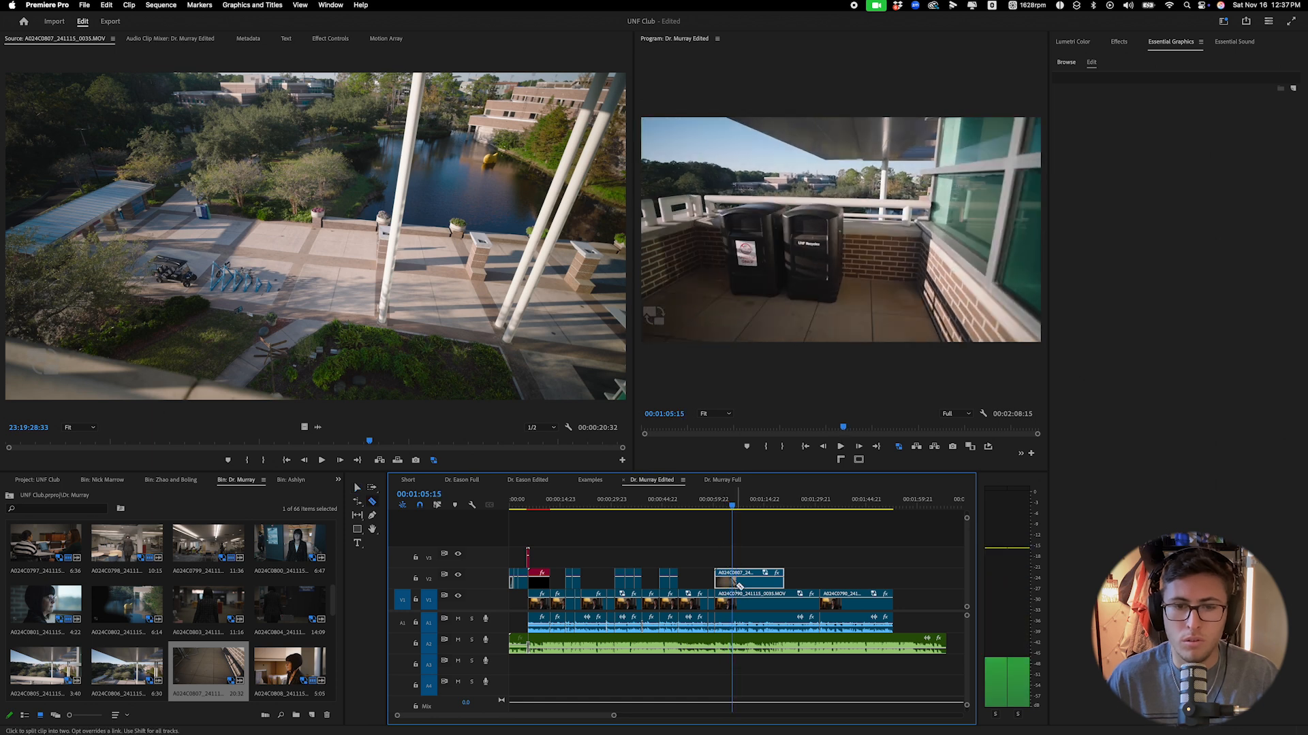
key(v)
Set the speed of the second part of the A024C0807 clip to 50% and play it to check the motion.
click(739, 584)
right_click(751, 584)
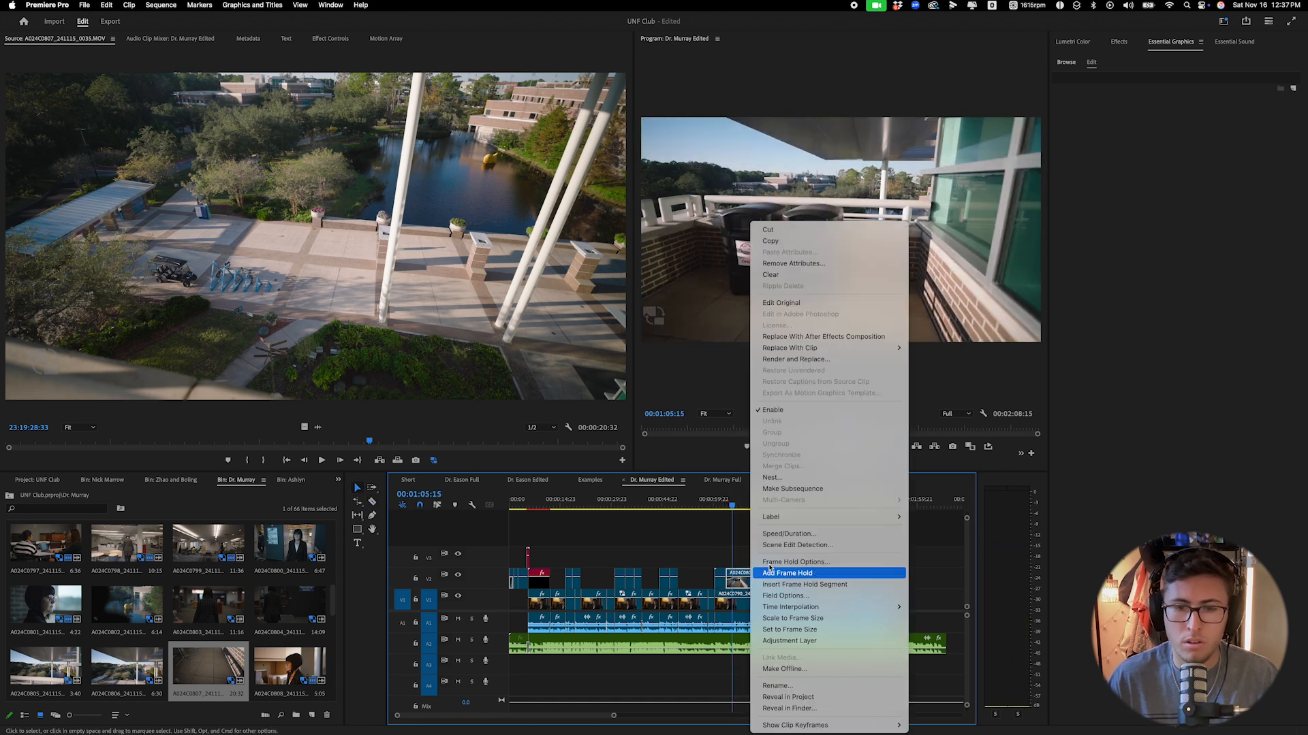
click(778, 535)
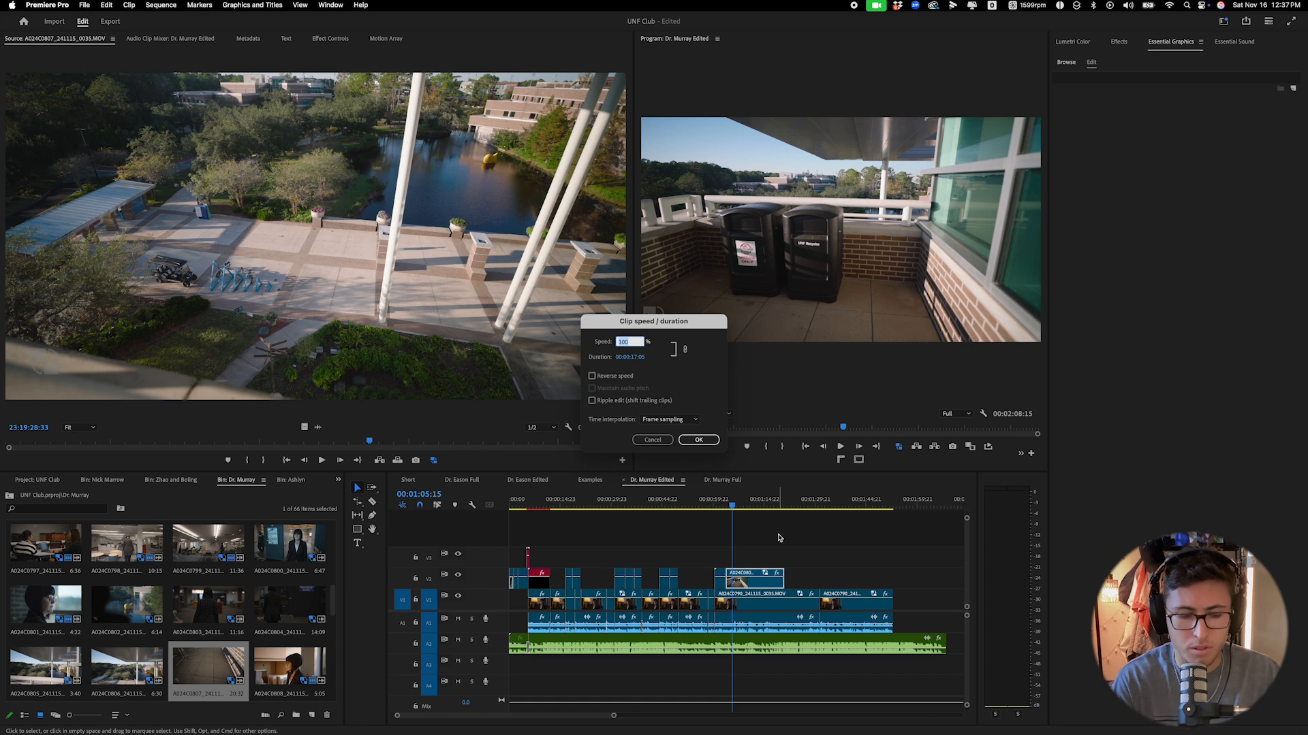
key(Return)
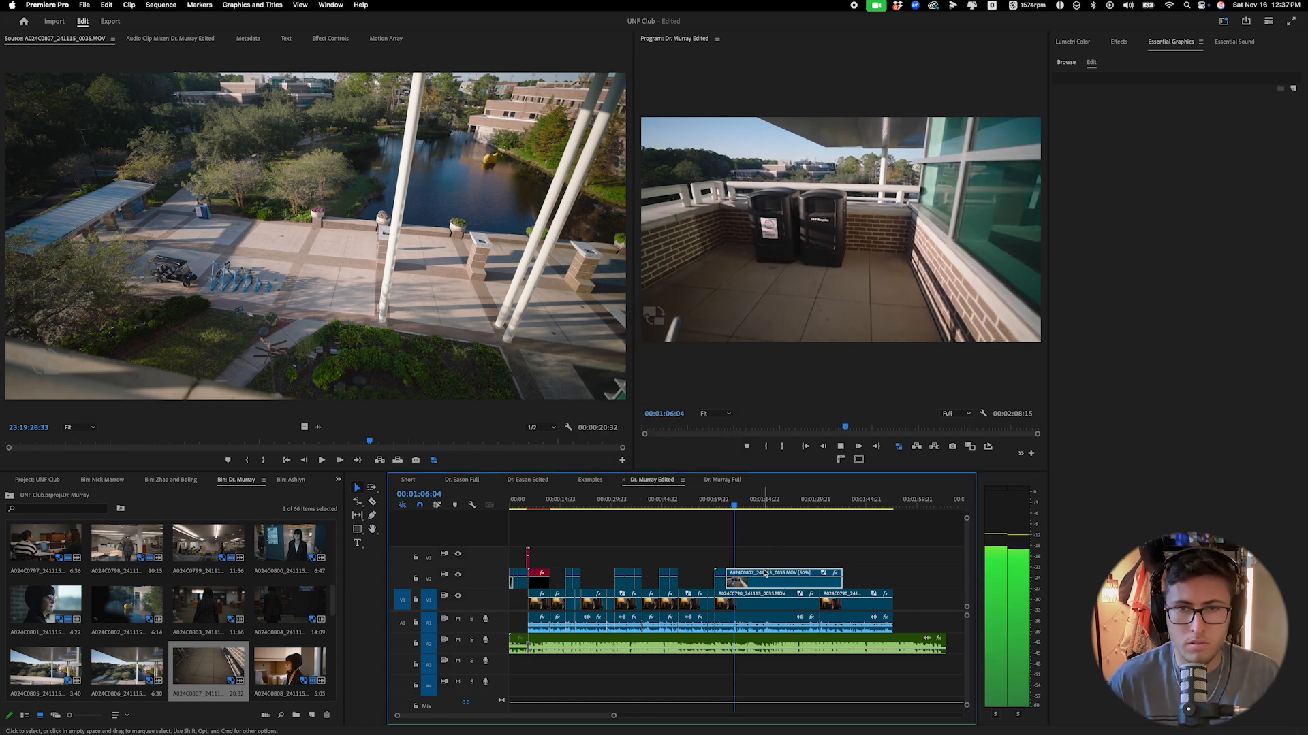
key(space)
Move the slowed A024C0807 part back over its first part to the interview clip's start and play from just before it.
drag(749, 585, 737, 587)
click(708, 502)
click(711, 593)
key(space)
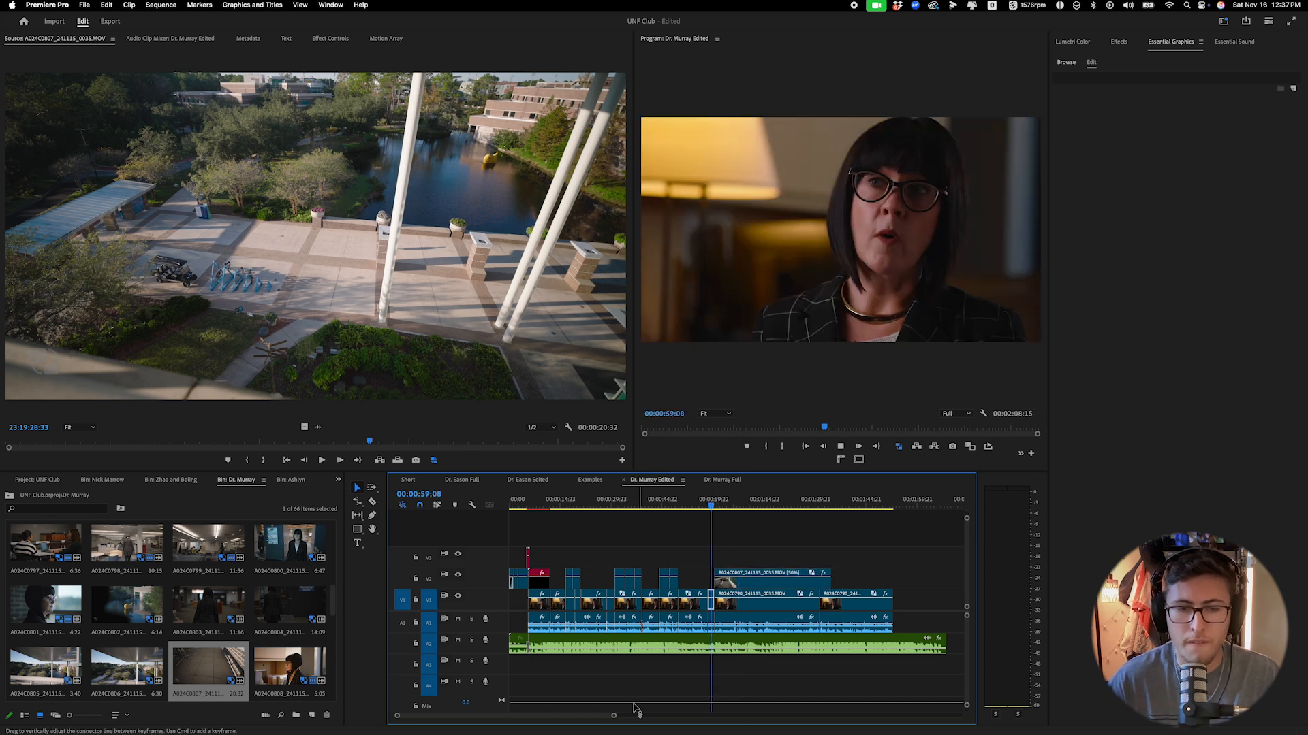
Cut the A024C0807 clip at about 00:01:02:19 and delete the remainder.
drag(612, 715, 585, 715)
key(space)
key(c)
click(741, 582)
key(v)
click(770, 580)
key(Delete)
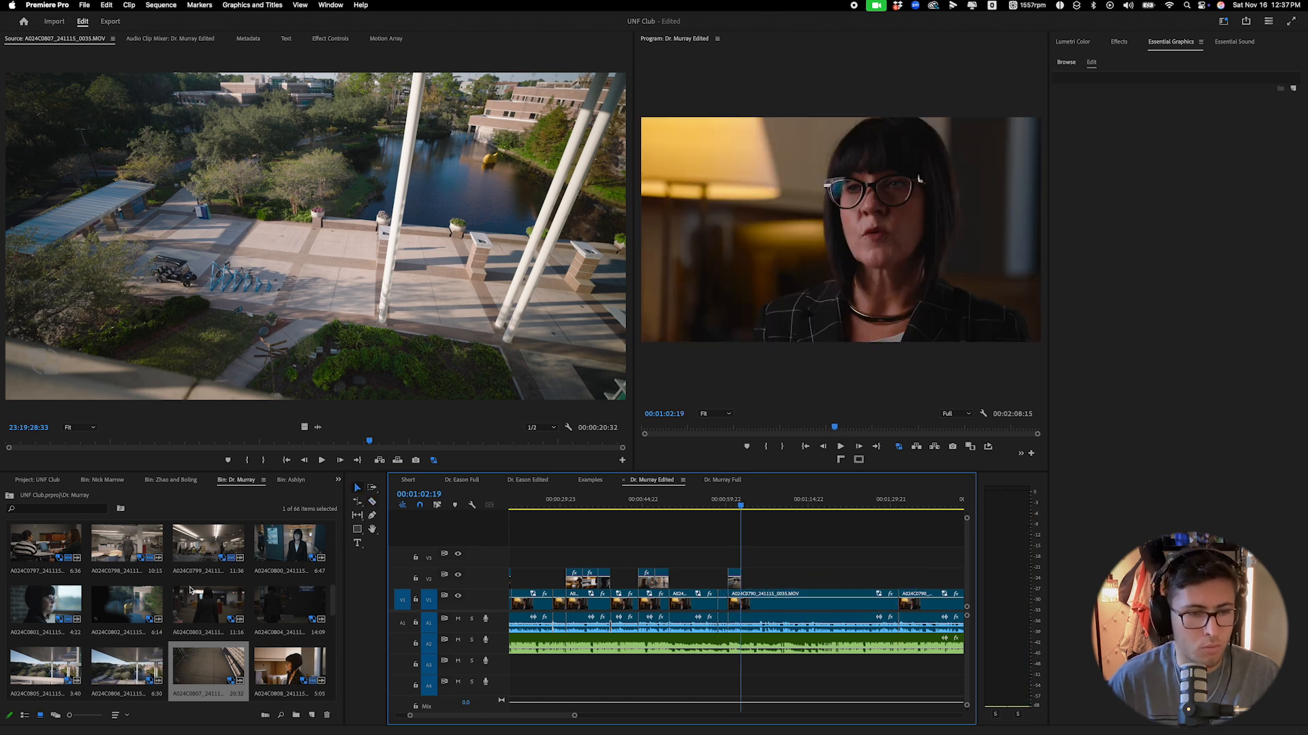
Look through the bin for another B-roll shot and preview the A024C0805 clip.
scroll(334, 613, up, 3)
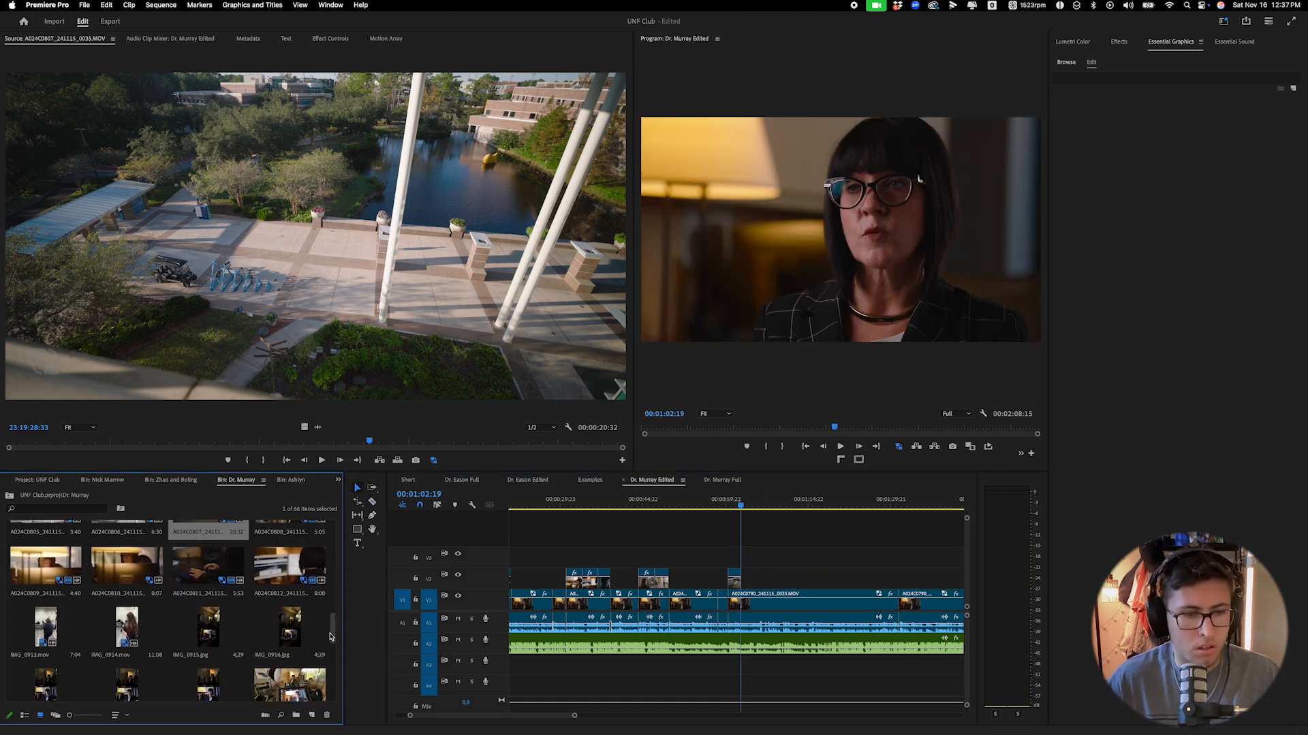
scroll(324, 599, down, 3)
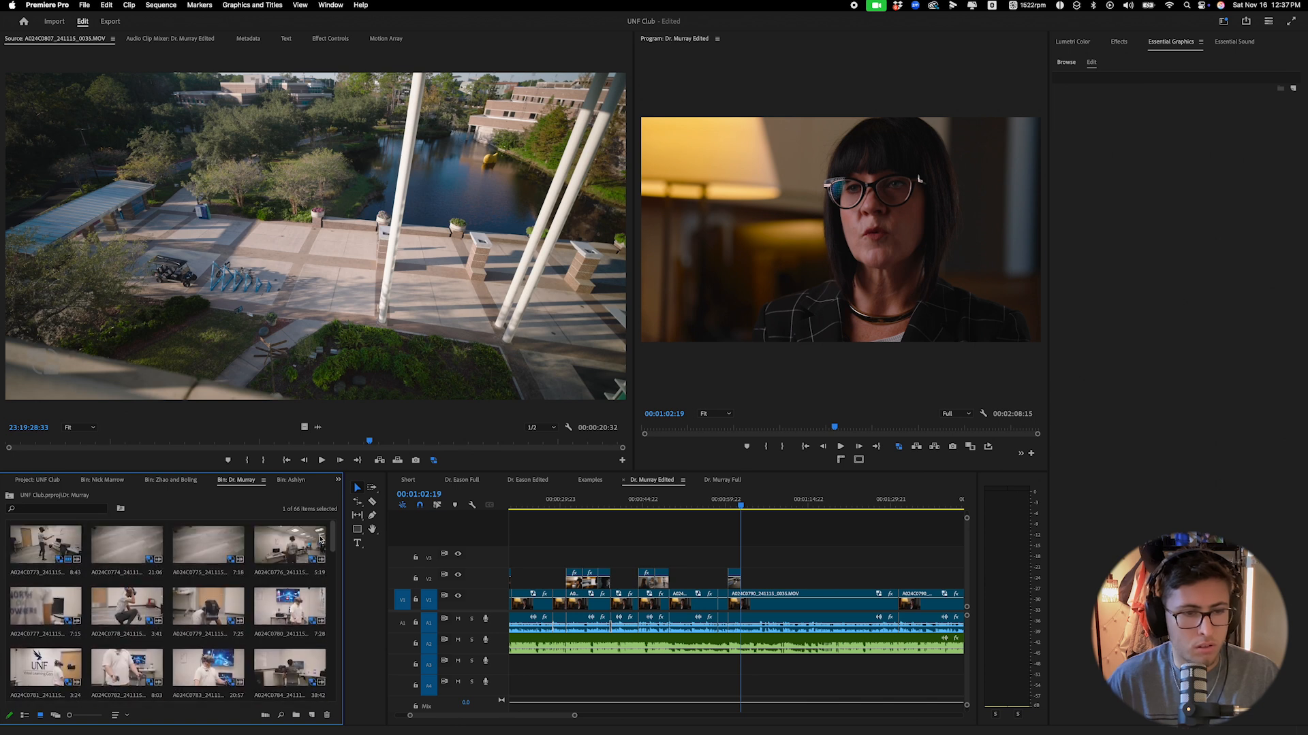
scroll(324, 607, down, 3)
click(139, 618)
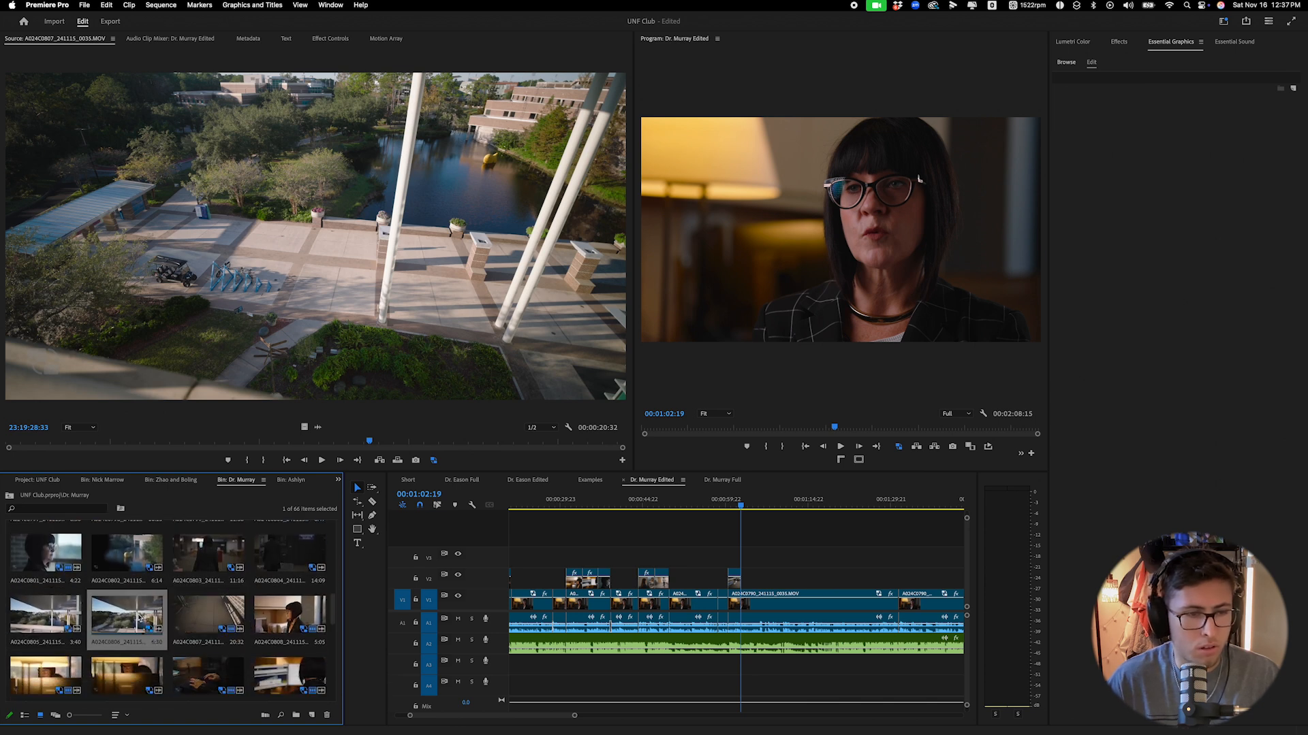
double_click(79, 619)
drag(328, 442, 545, 440)
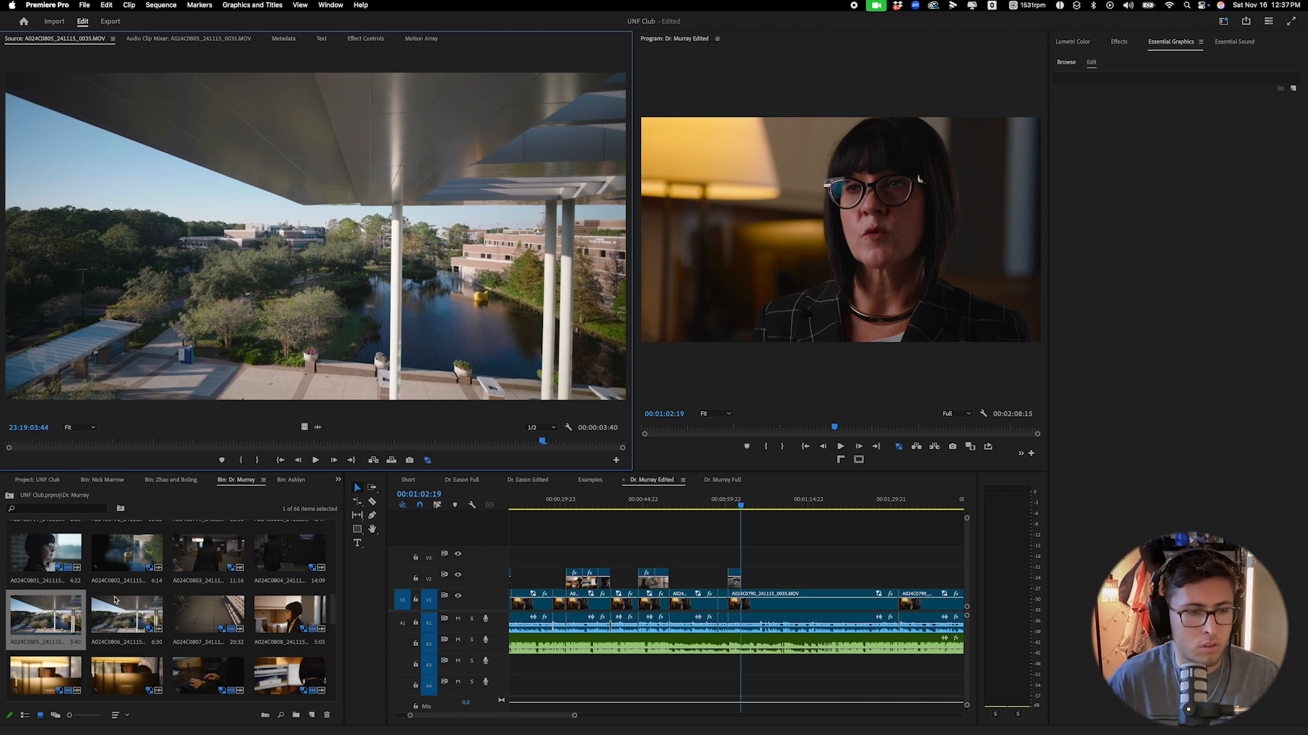
Place the A024C0807 clip above the other B-roll, cut it at 00:01:13:05 and delete the part before the cut.
double_click(208, 613)
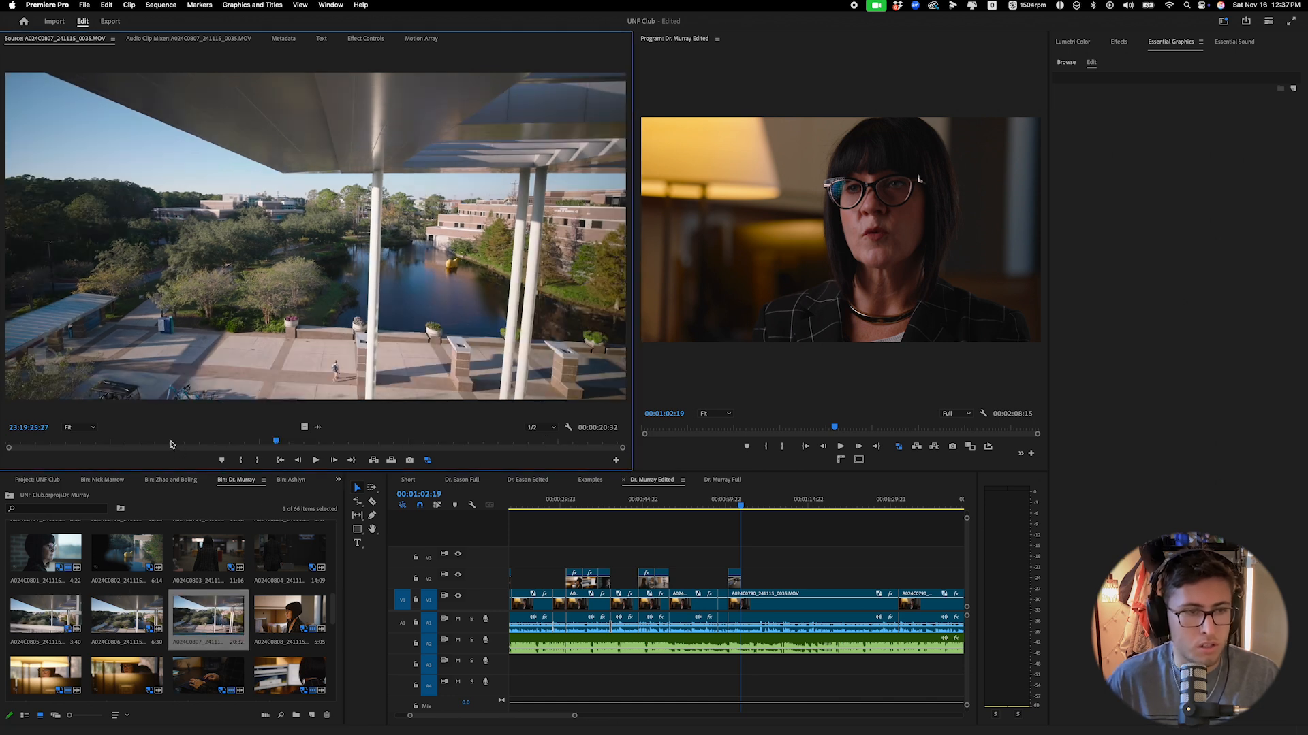
drag(161, 444, 288, 445)
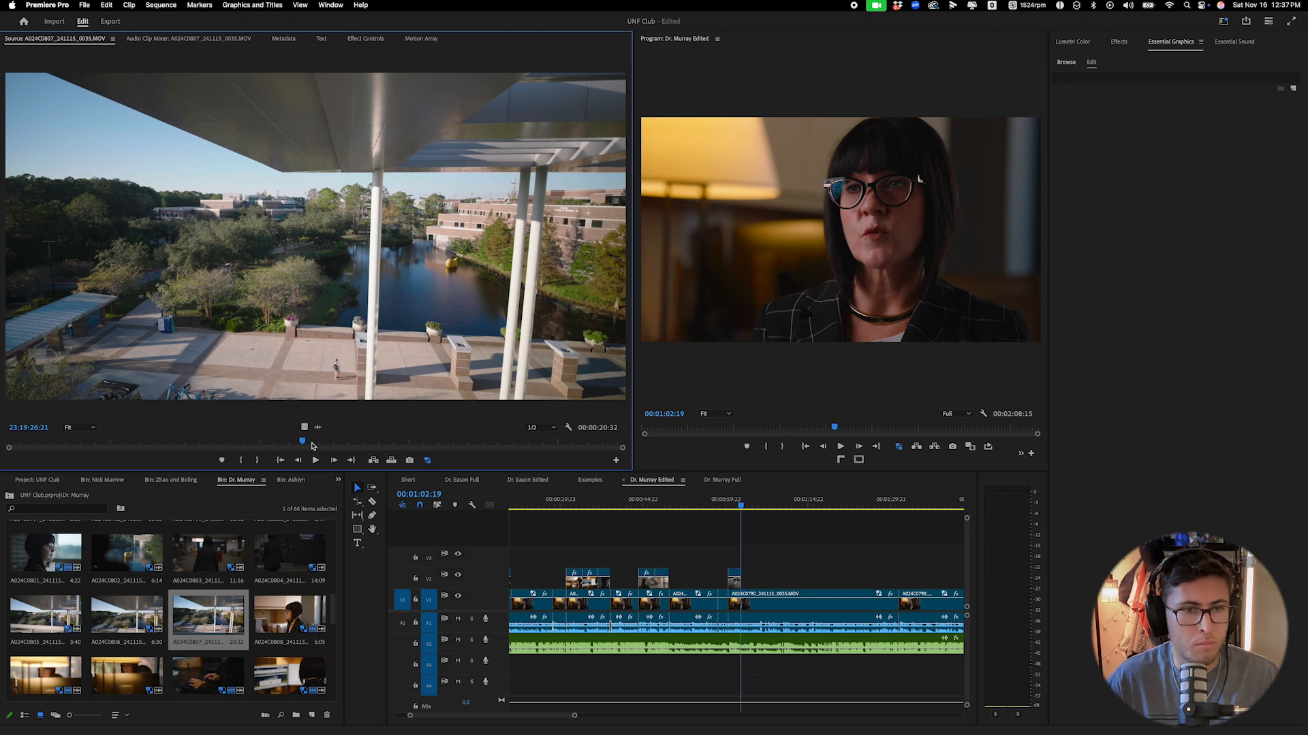
drag(426, 446, 441, 446)
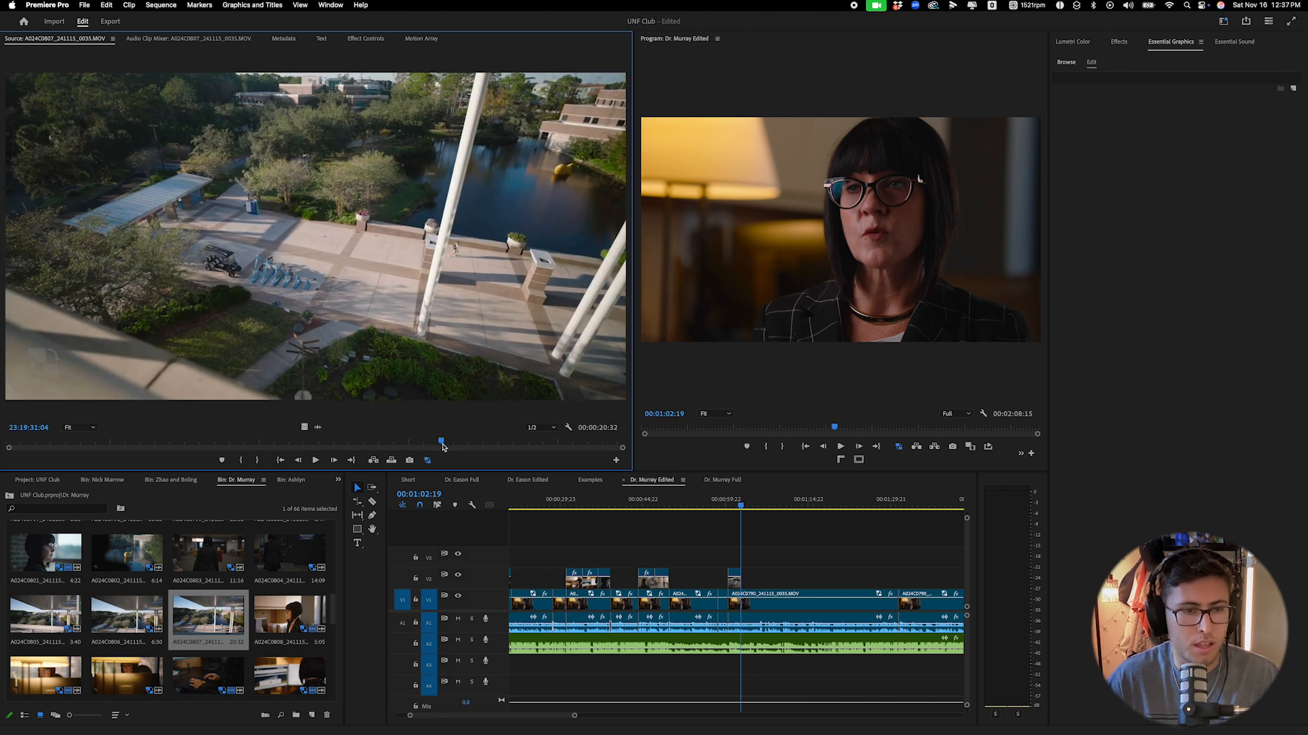
drag(224, 630, 709, 544)
drag(776, 504, 798, 504)
click(777, 540)
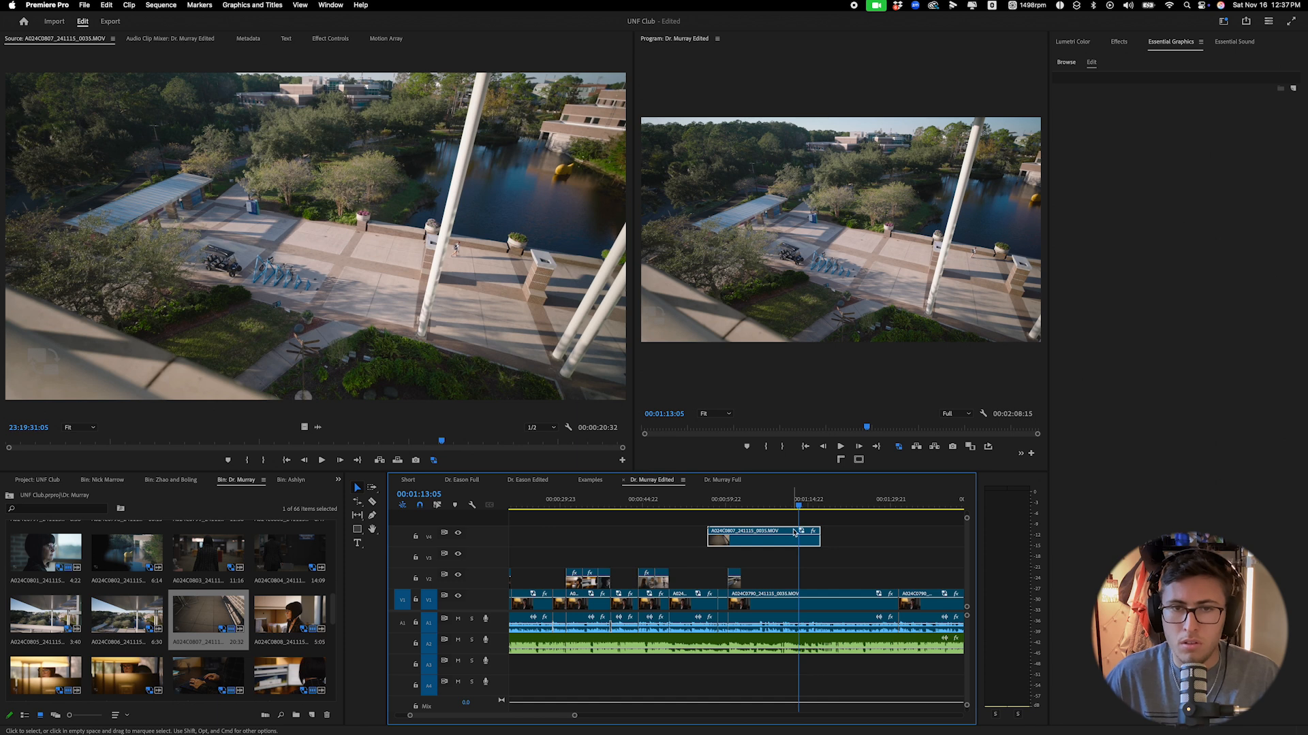
key(v)
key(Delete)
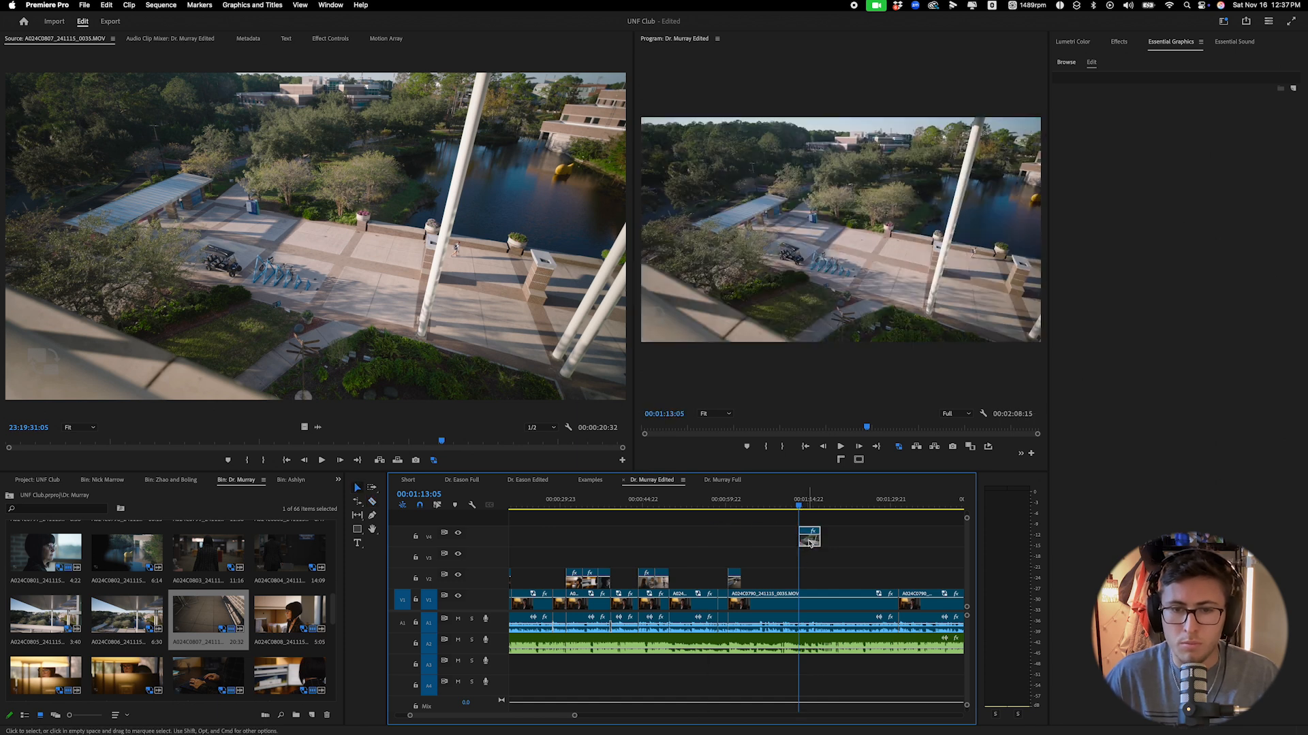
Set the speed of the remaining A024C0807 part to 50%.
right_click(817, 550)
click(853, 537)
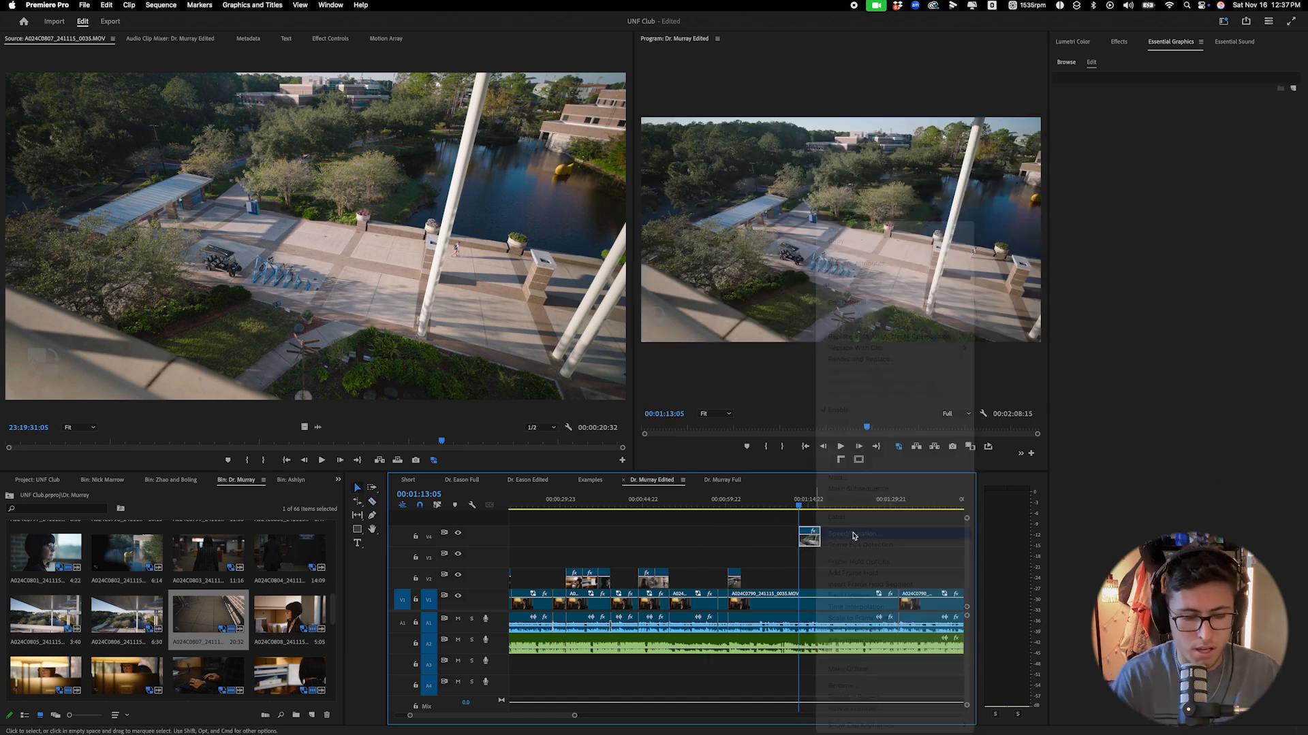
text(50)
key(Return)
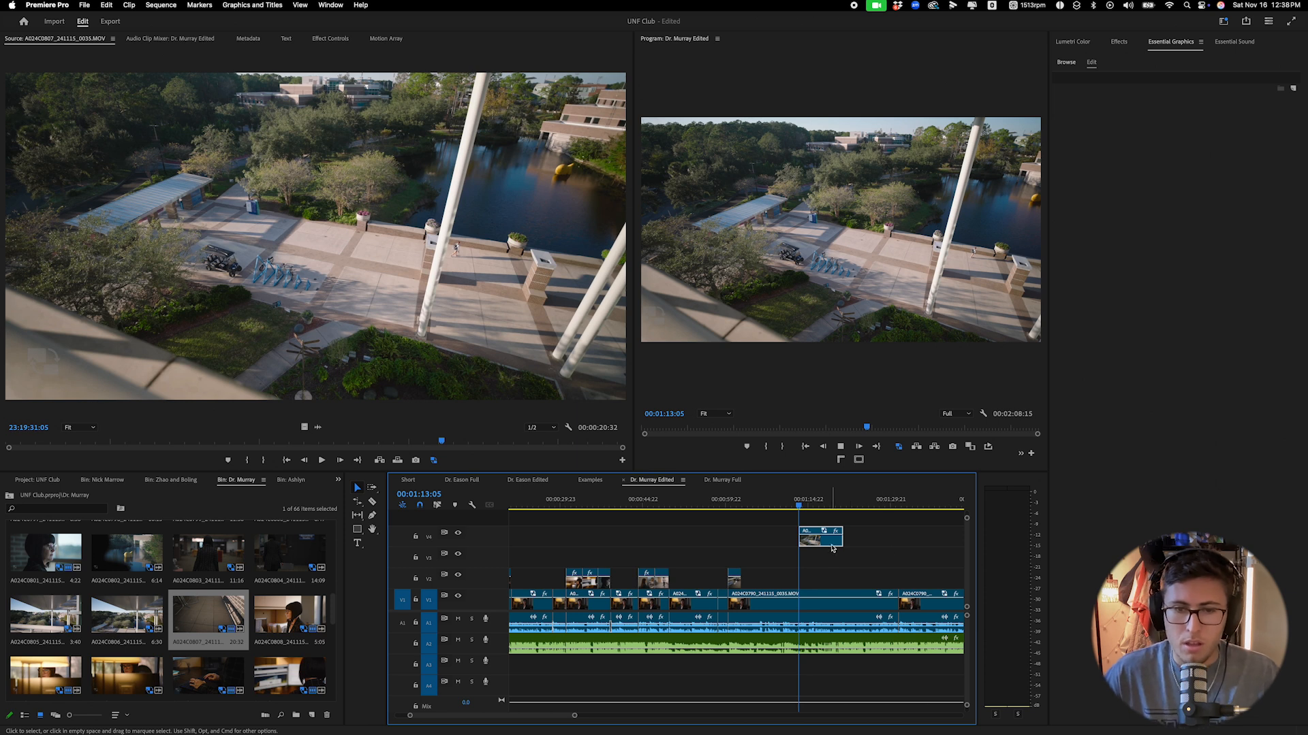
Move the slowed A024C0807 part back to the end of the preceding B-roll at 00:01:02:19 and play from 00:00:59:11.
drag(778, 565, 779, 565)
click(723, 508)
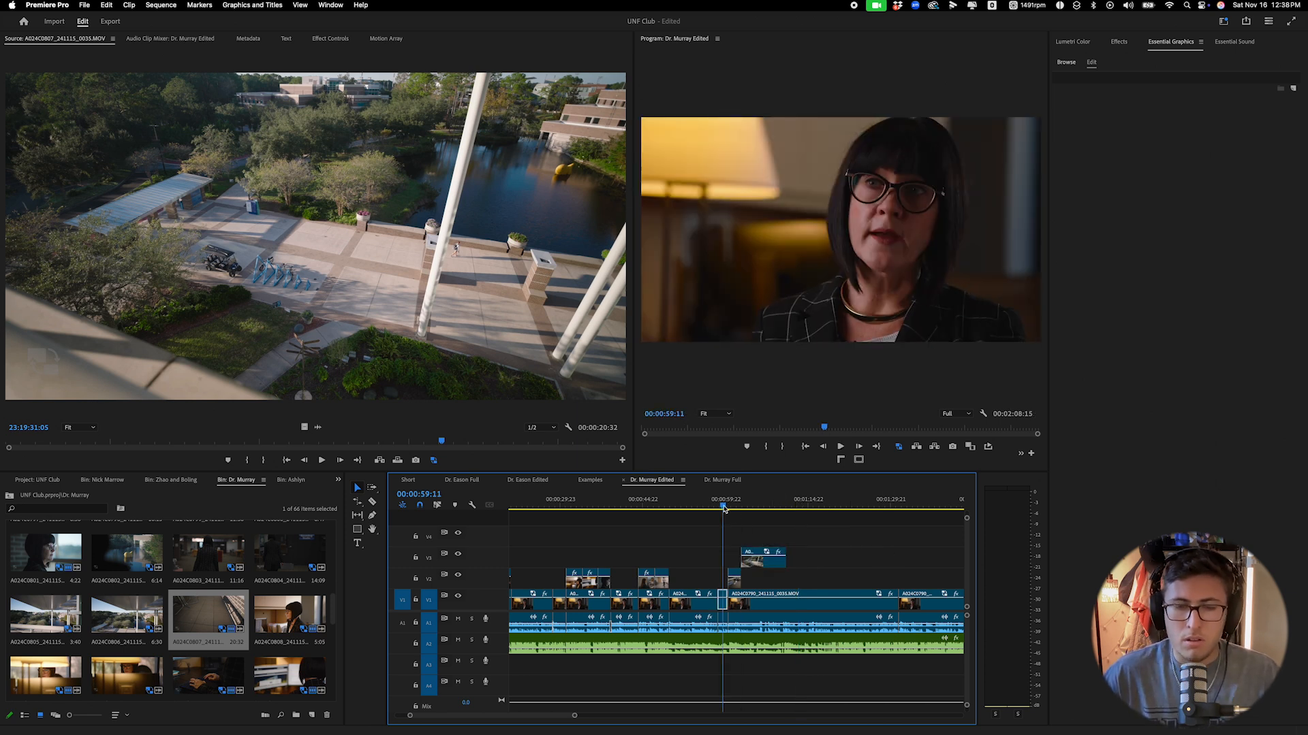
key(space)
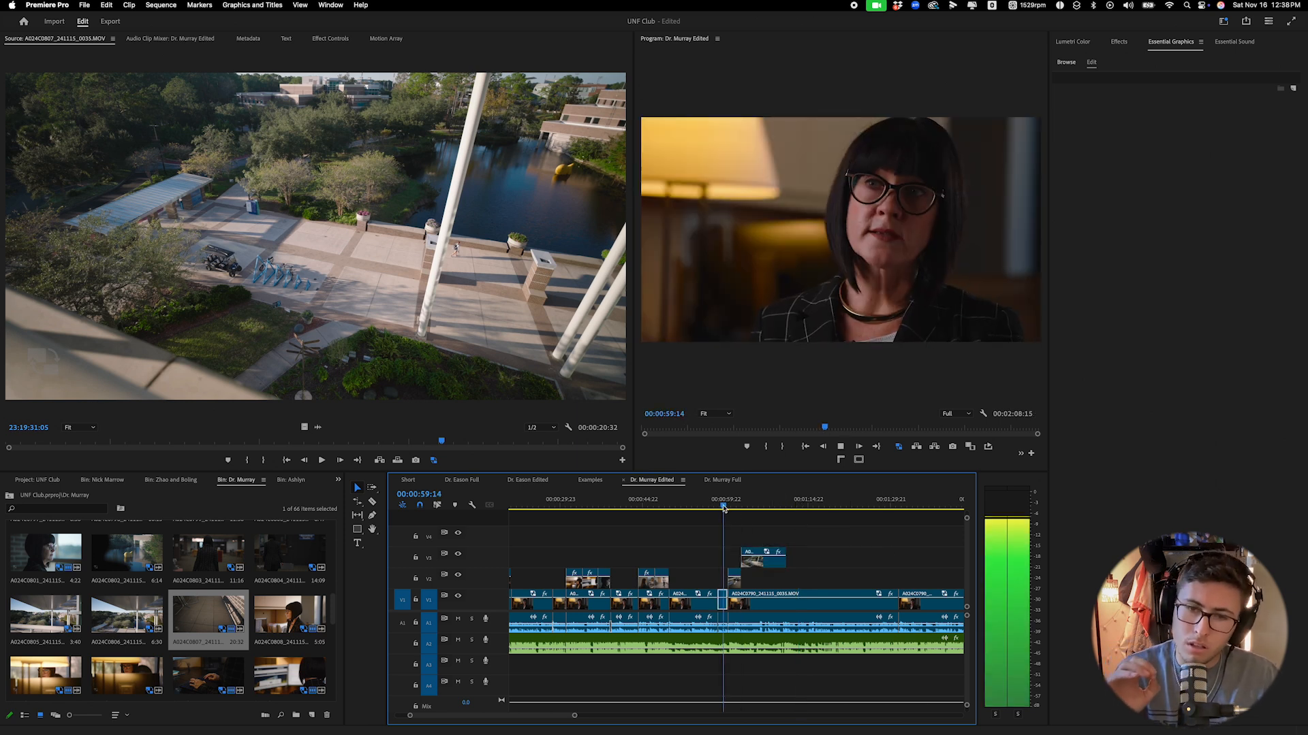
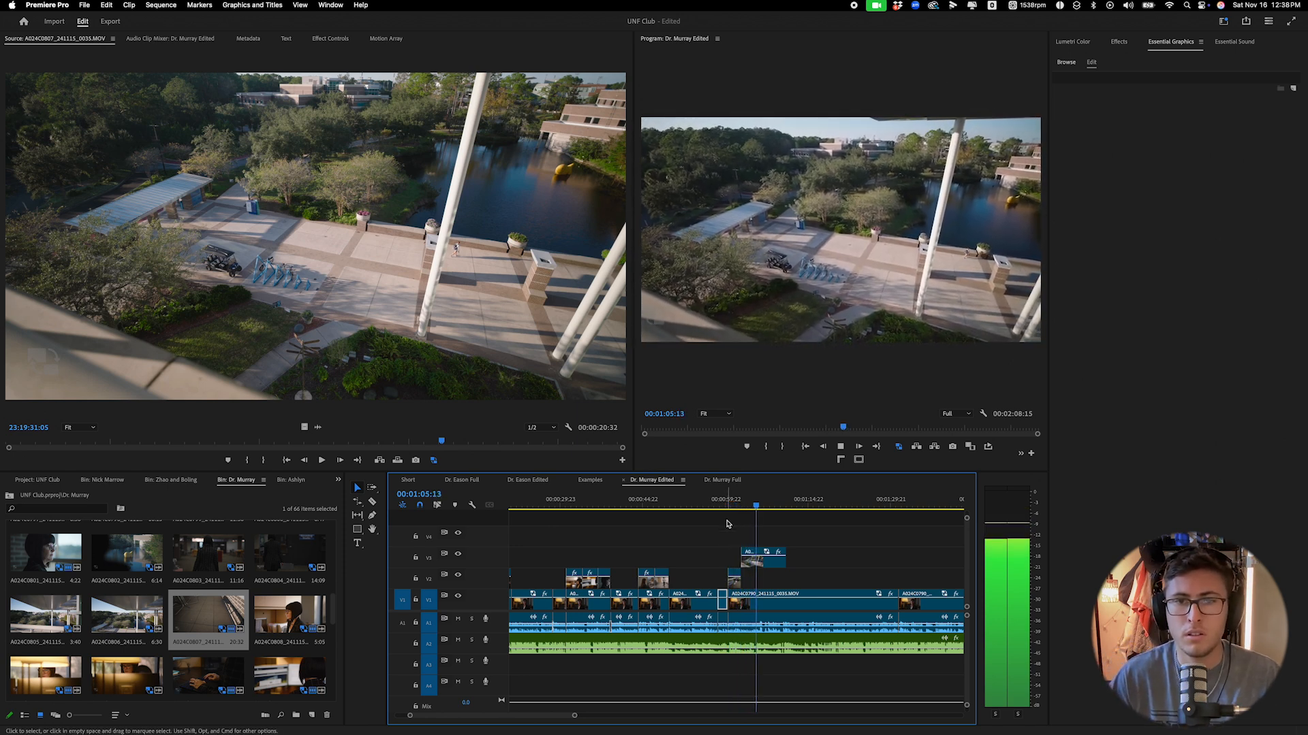
key(space)
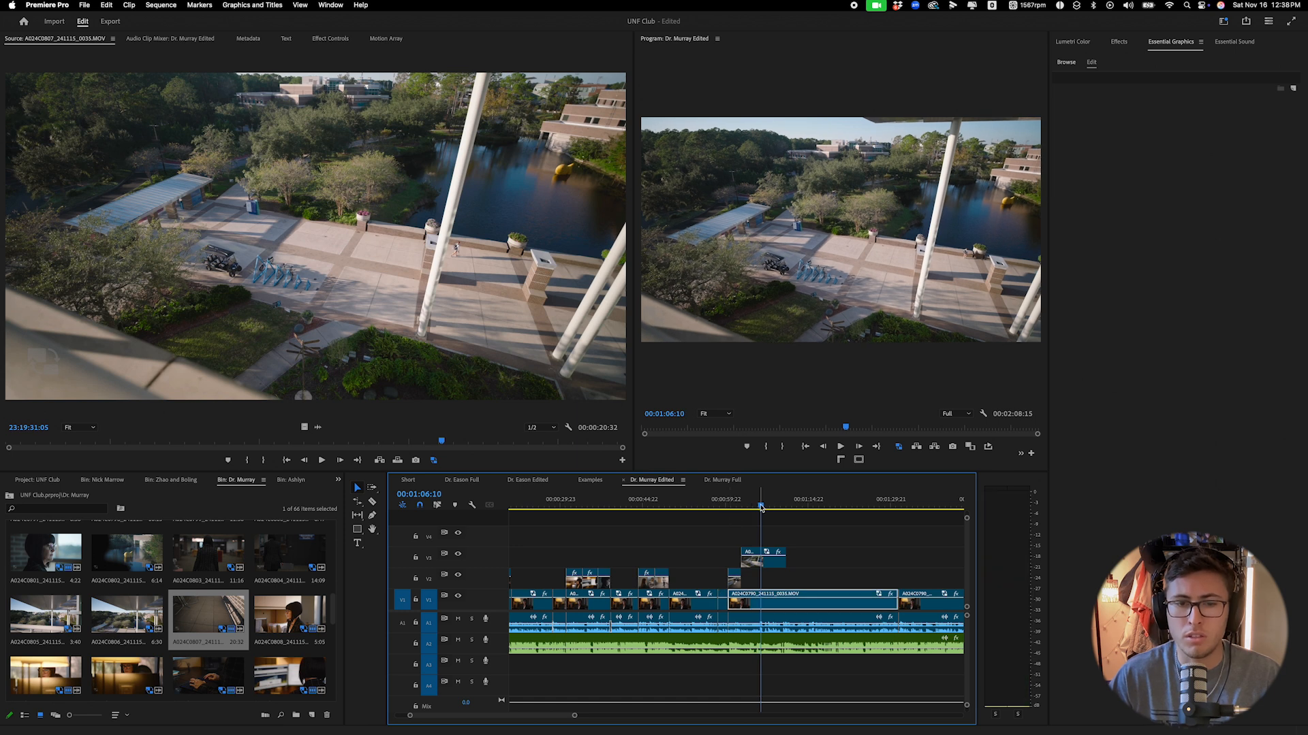
Replay the slowed A024C0807 part, cut off its beginning up to about 00:01:06:00 and move the rest against the preceding B-roll.
drag(760, 508, 753, 510)
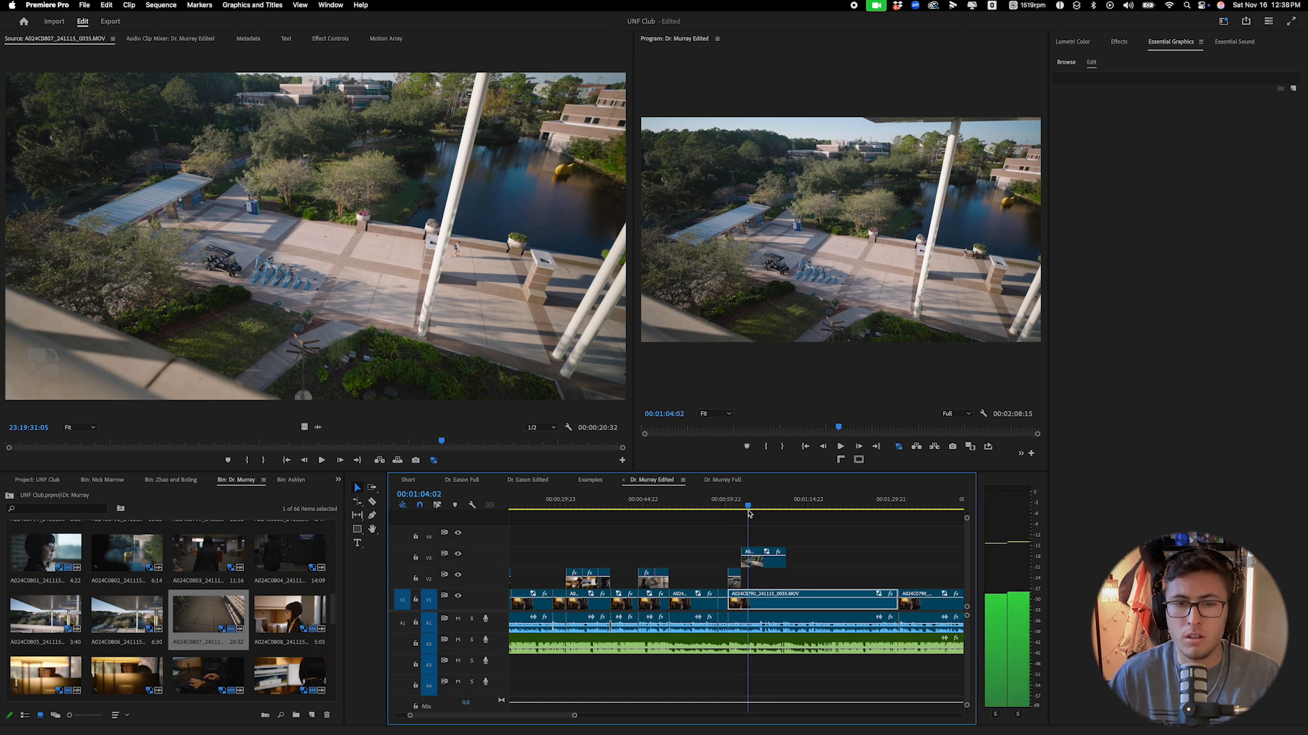
drag(749, 512, 749, 513)
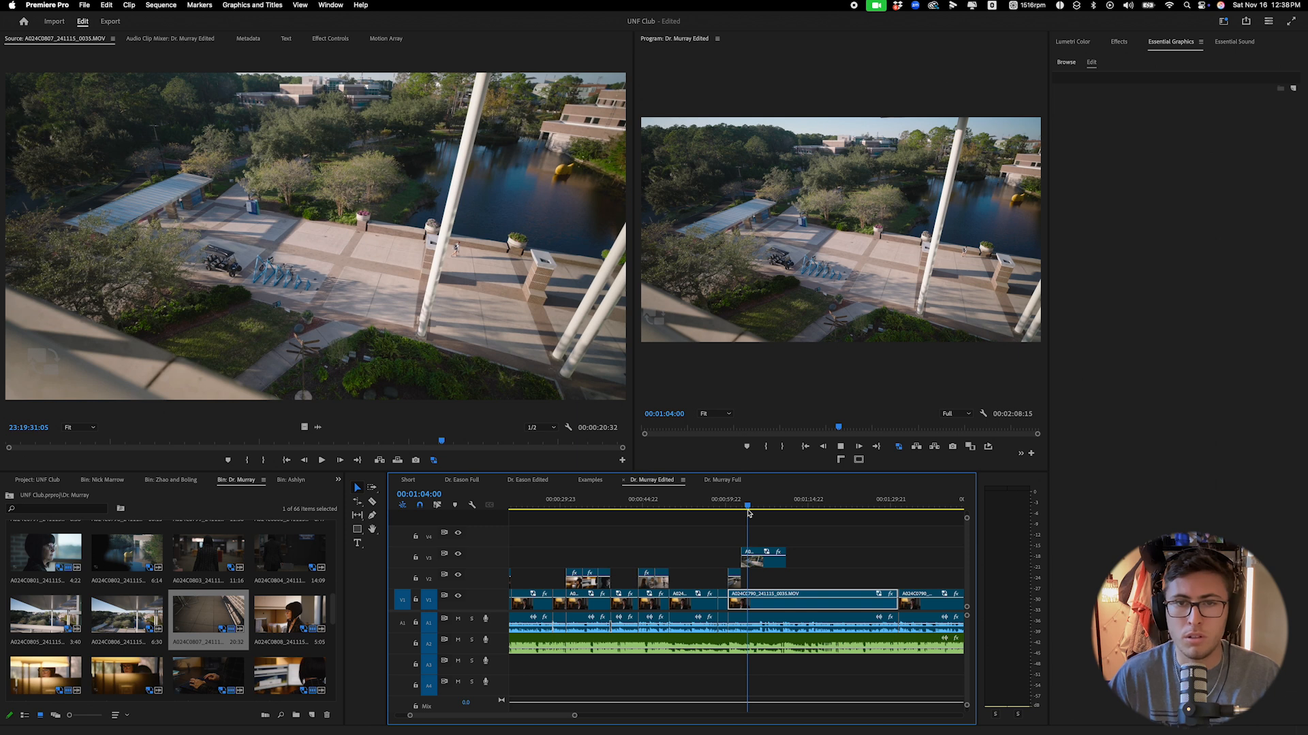
key(space)
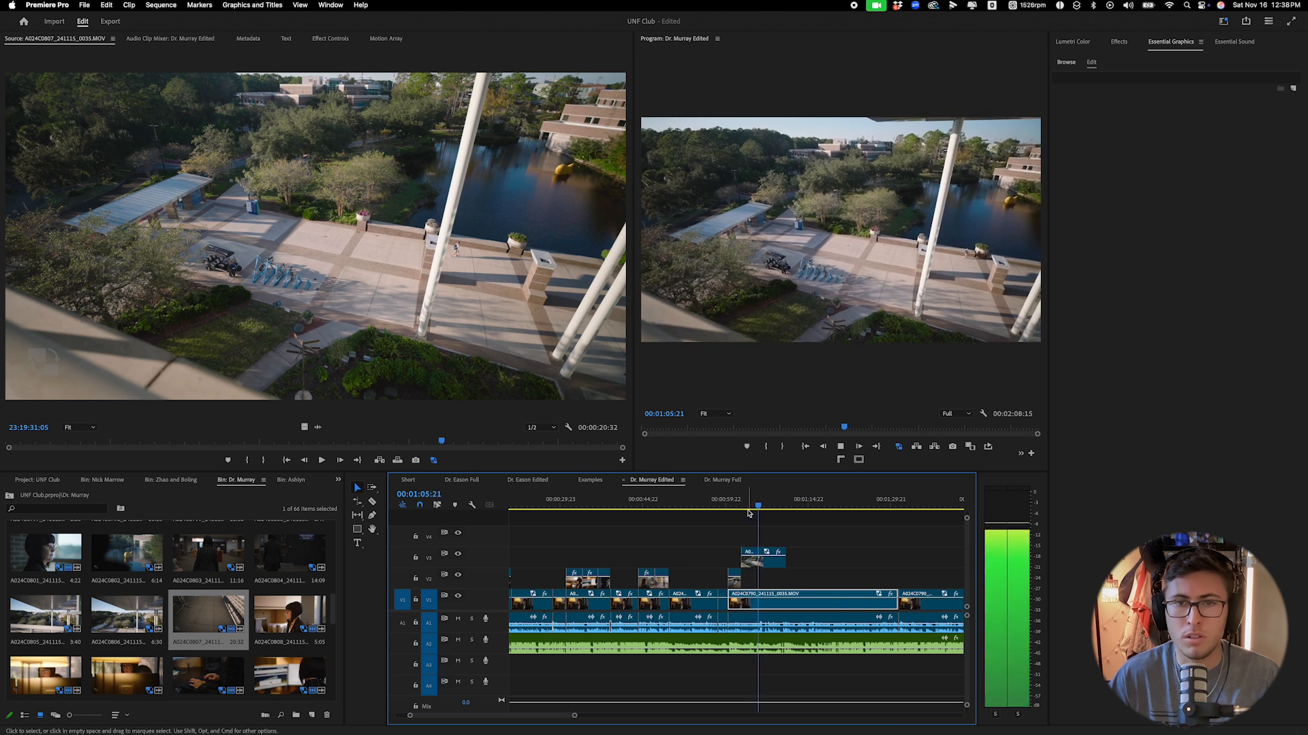
key(space)
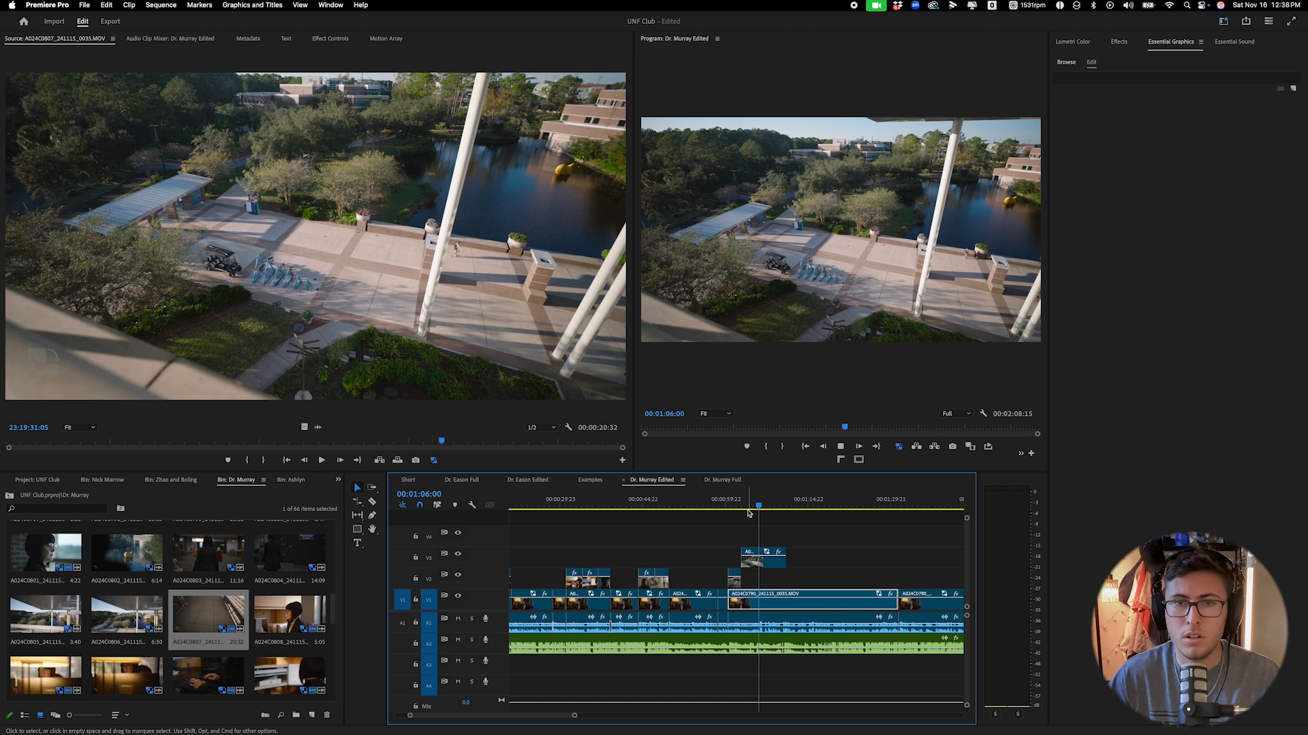
key(space)
key(c)
drag(773, 565, 755, 565)
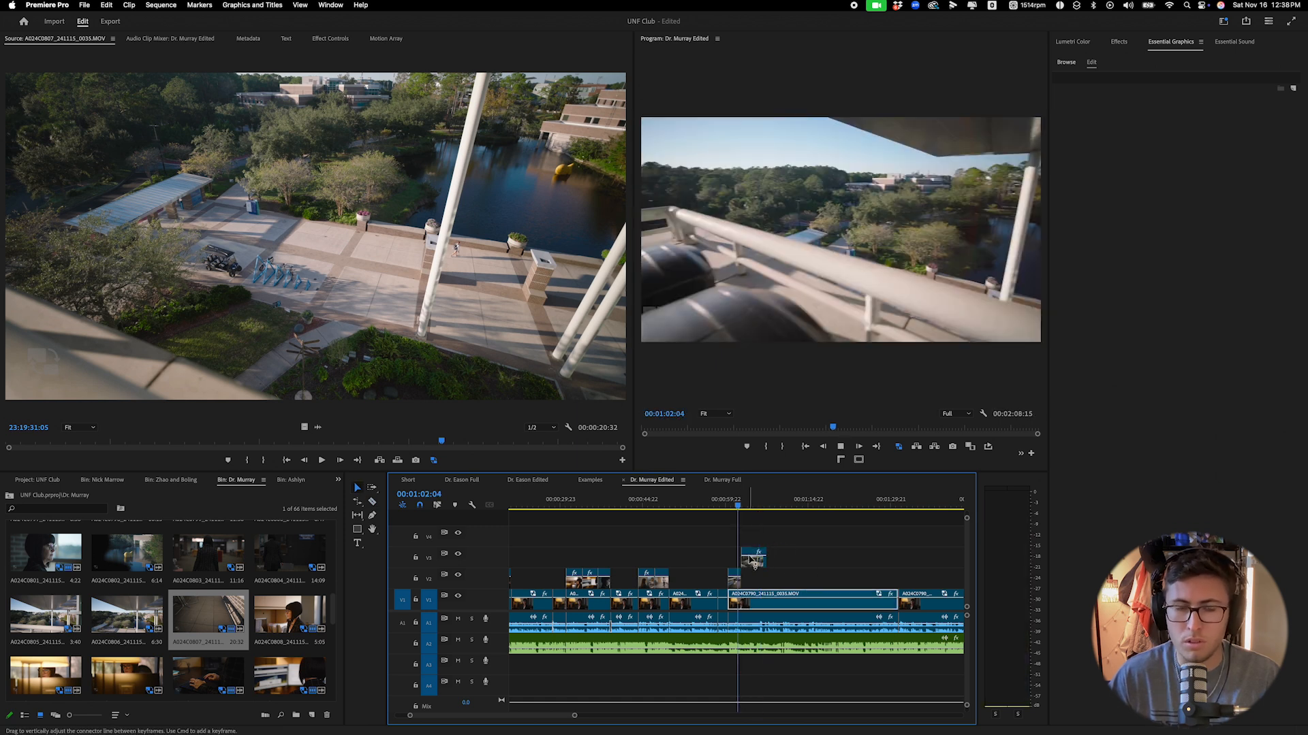
Play the shortened A024C0807 part, cut it at about 00:01:04:09 and delete the remainder.
key(space)
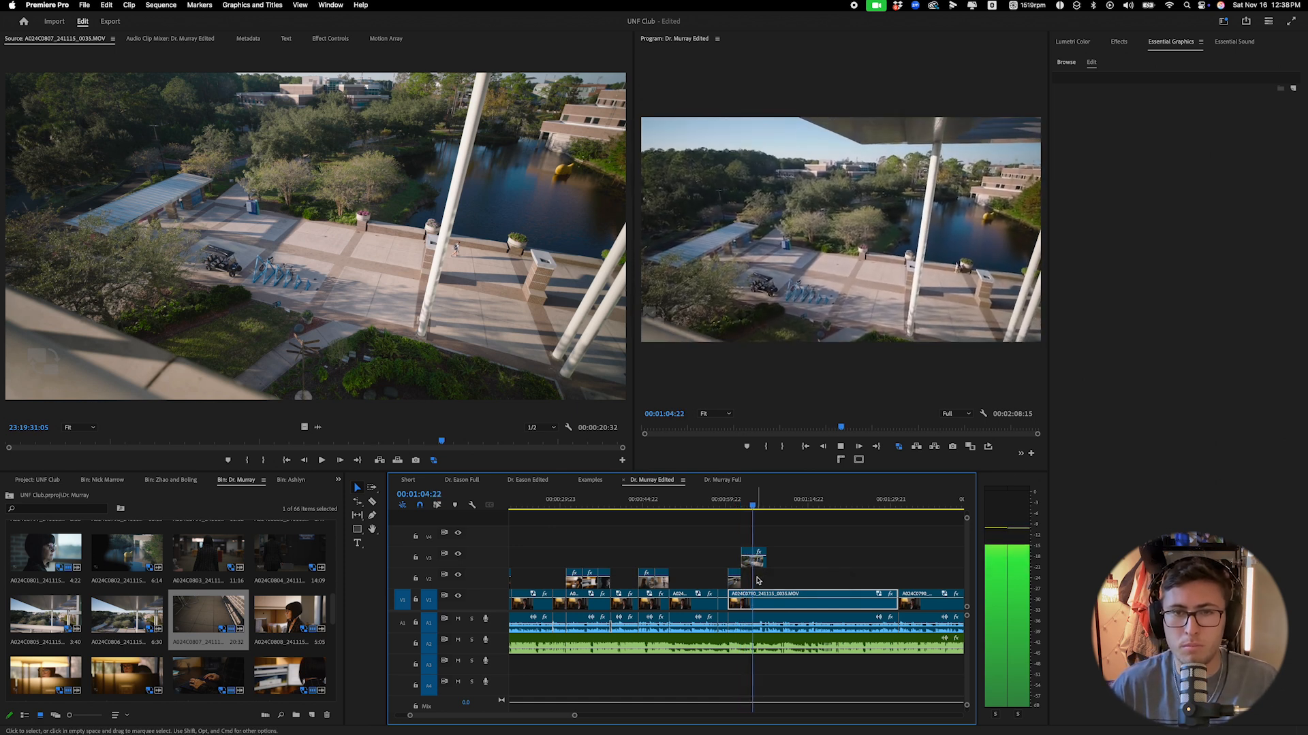
key(space)
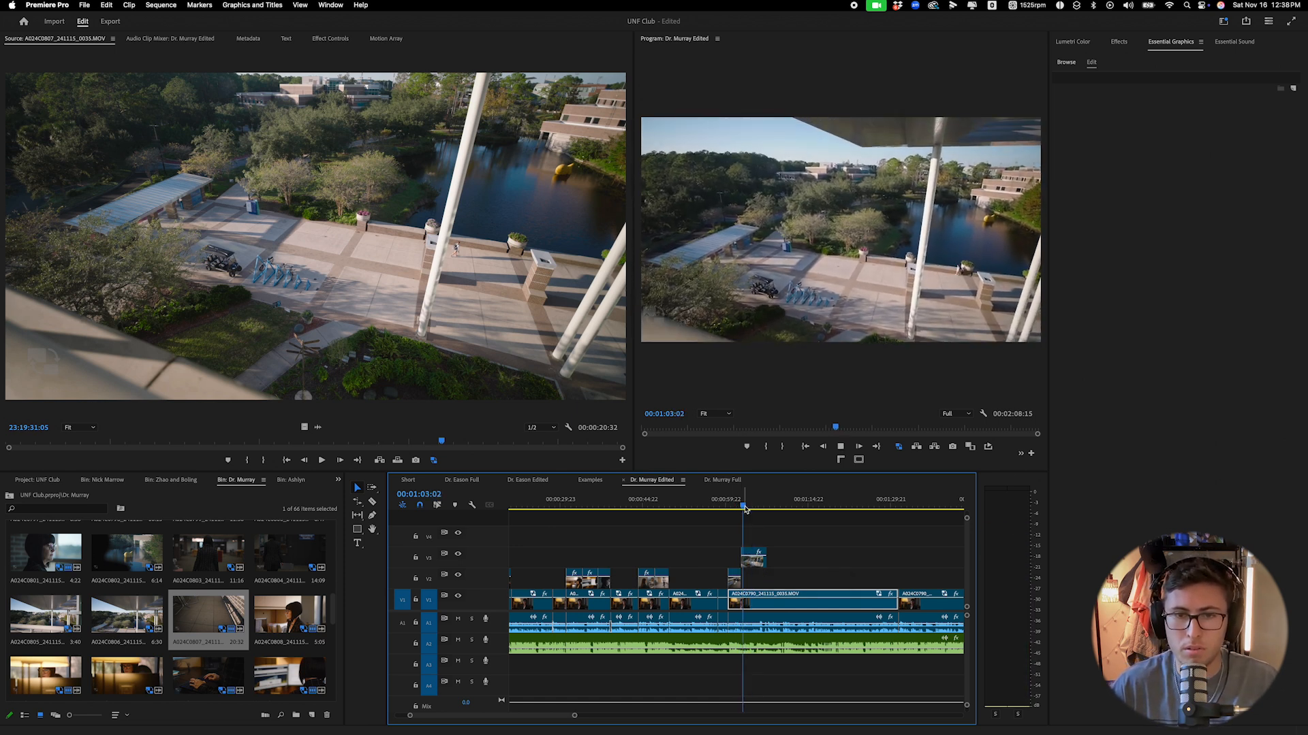
key(space)
click(751, 564)
key(v)
click(757, 563)
key(Delete)
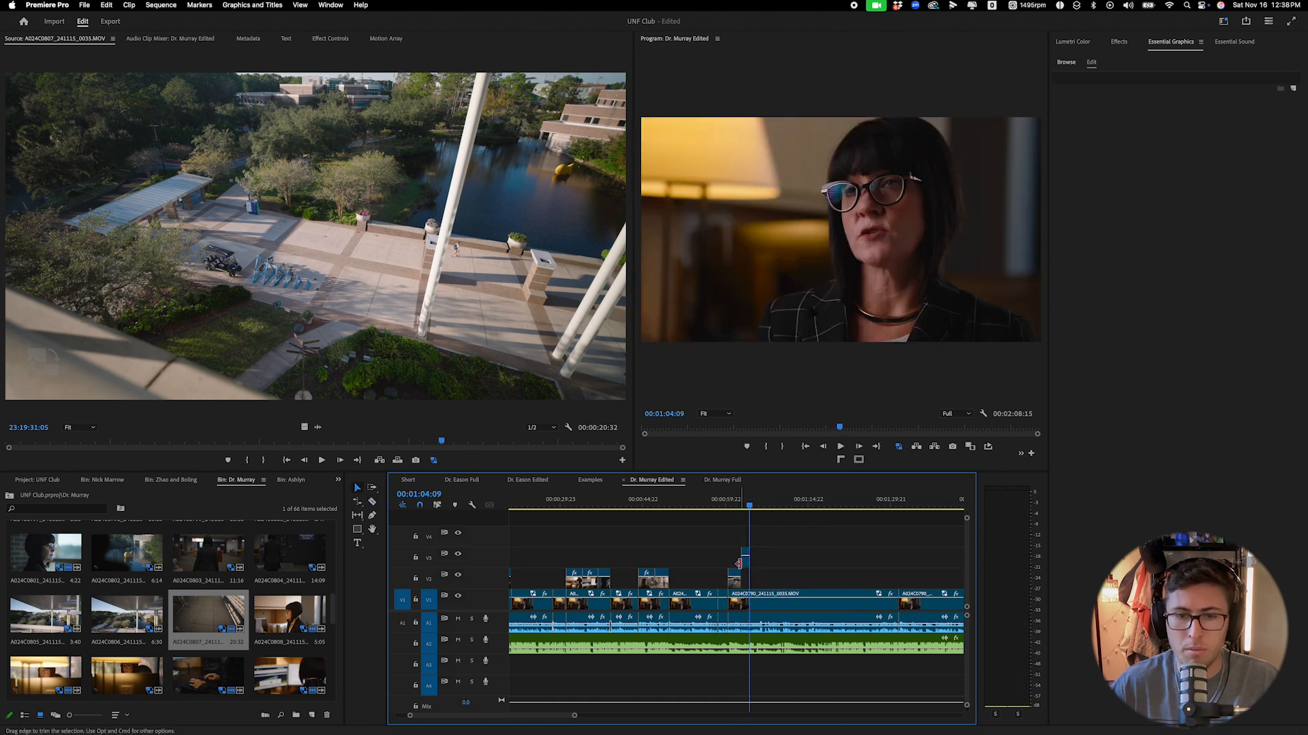
Move the trimmed A024C0807 part down onto the same track as the other B-roll and play on to about 00:01:07:04.
drag(744, 575, 744, 578)
key(space)
drag(574, 716, 550, 716)
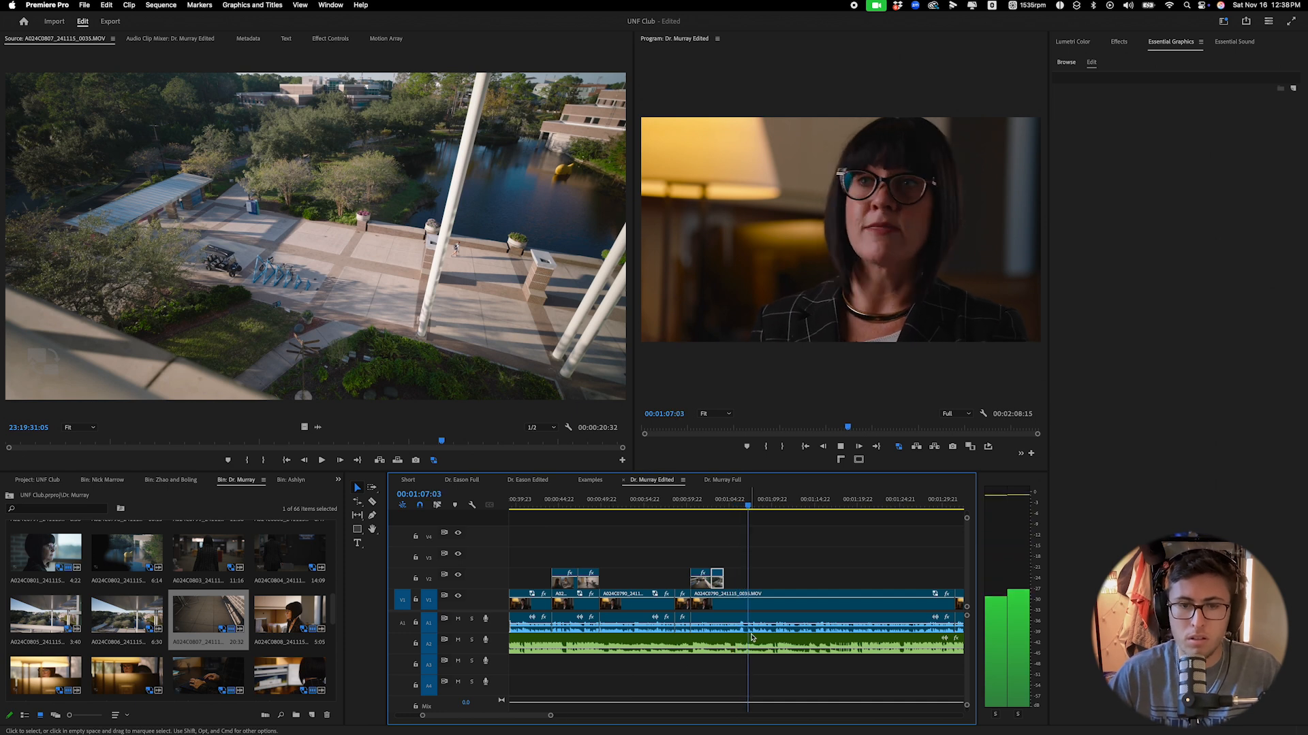
key(space)
Set the vertical position of the interview clip under the playhead to 627 and play on to check the framing.
click(756, 605)
click(385, 38)
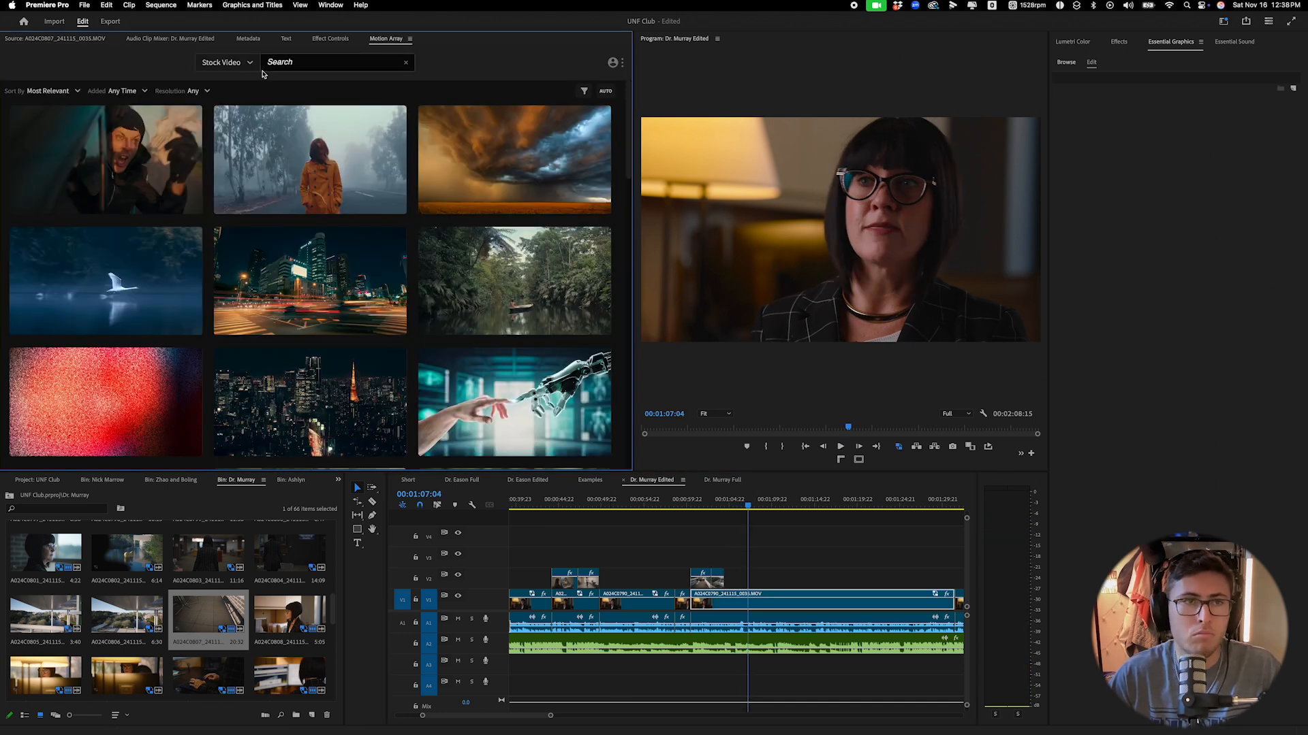
click(346, 38)
drag(269, 93, 287, 94)
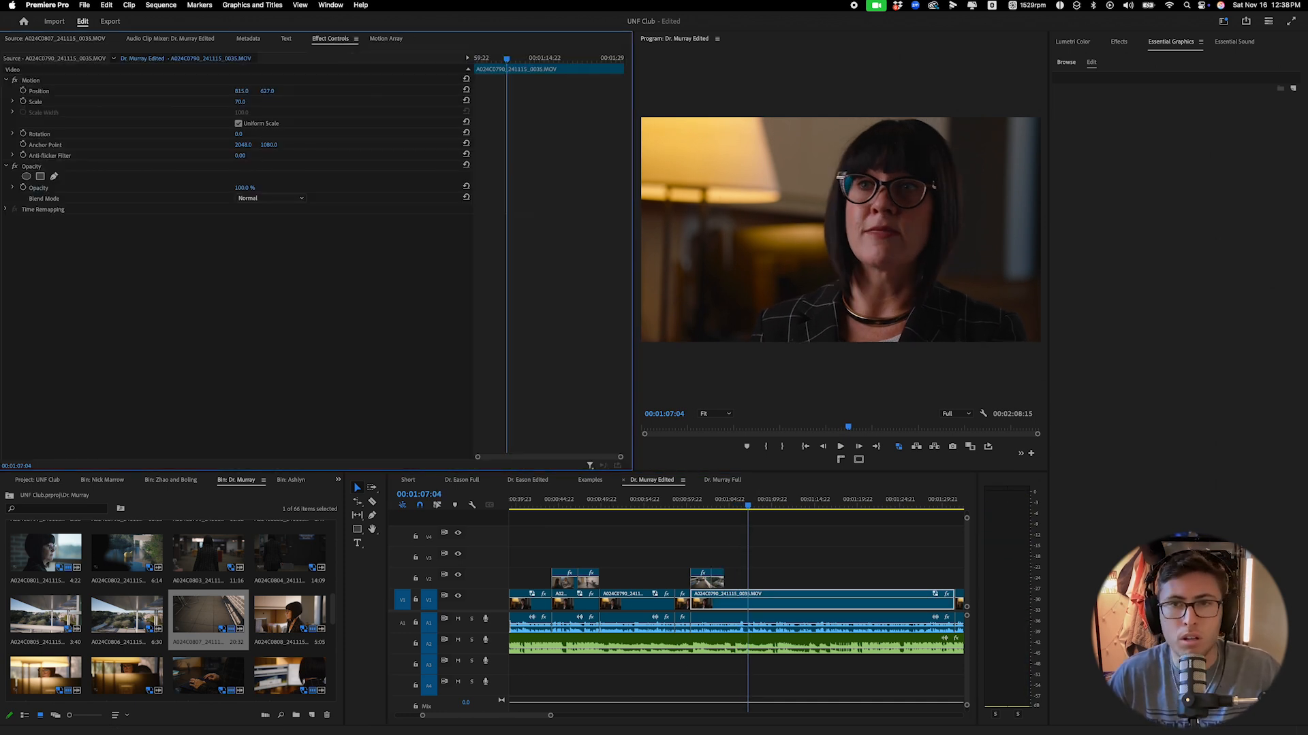
key(space)
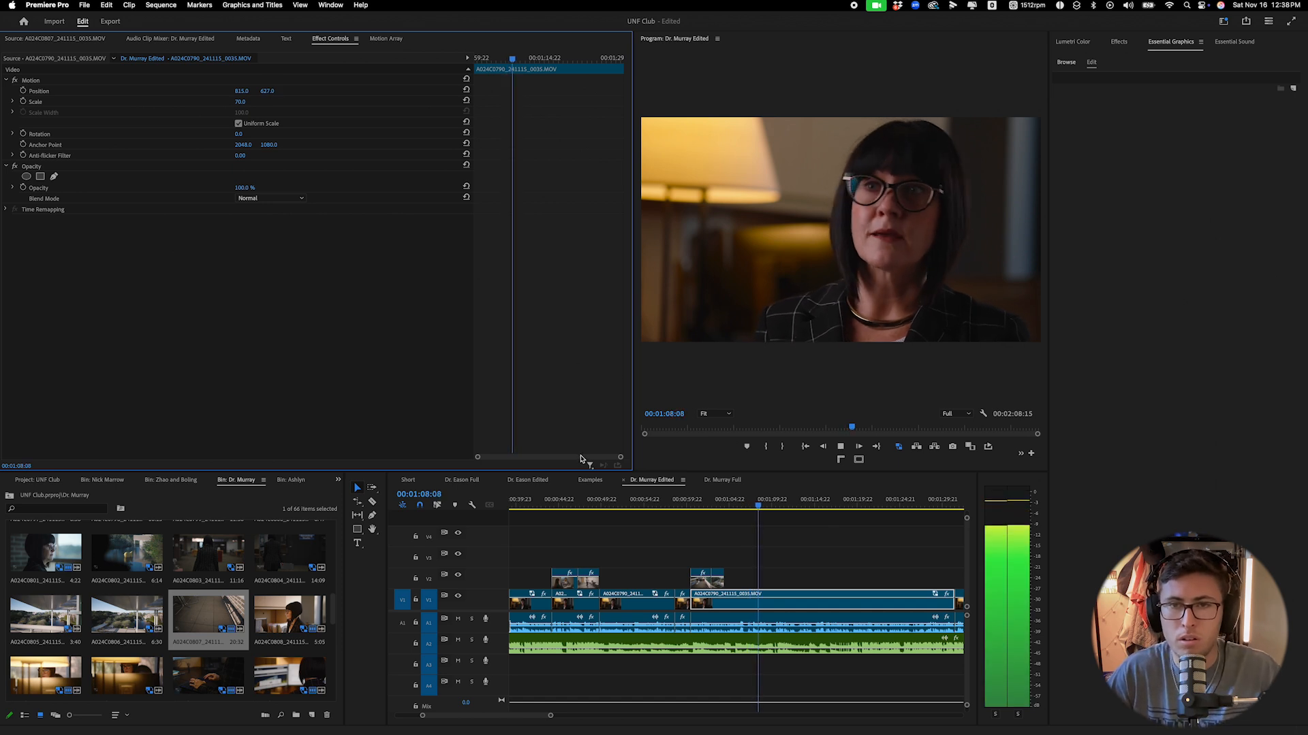
Cut a short section out of the interview clip's video and audio near 00:01:10:00 and close the gap.
scroll(657, 652, down, 2)
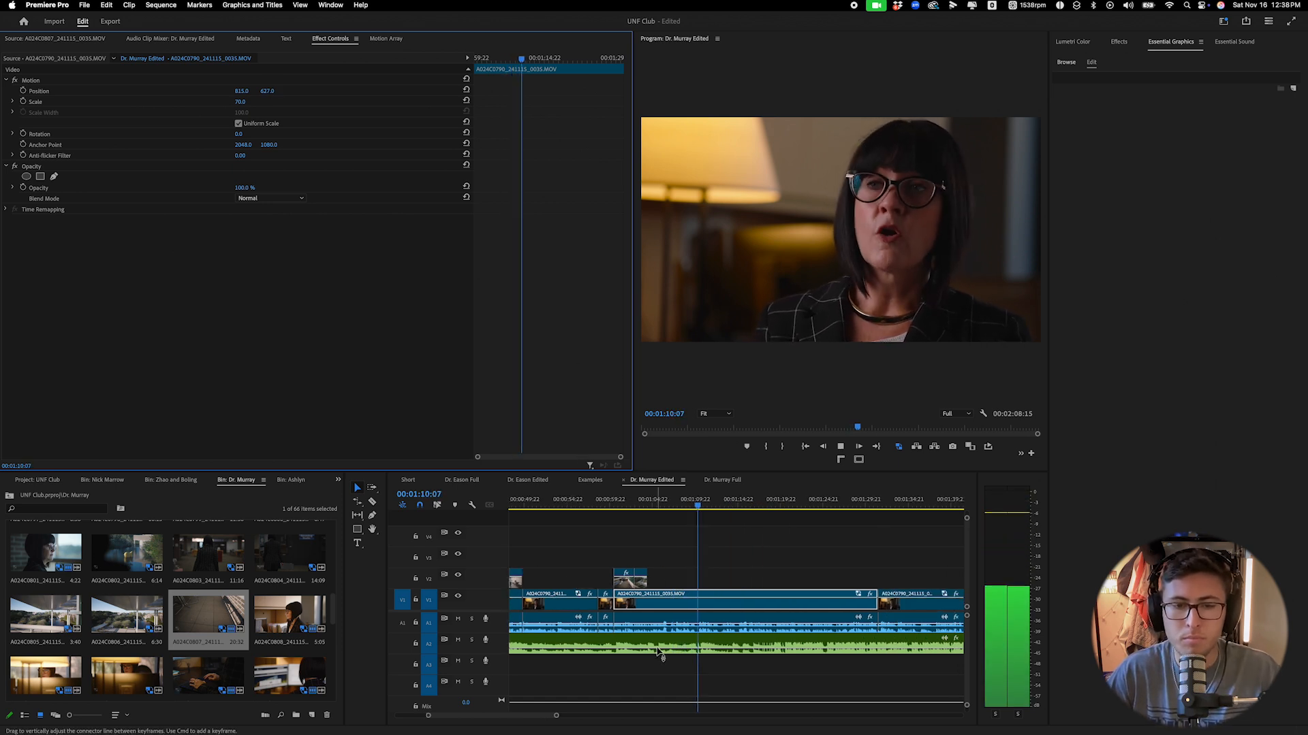
click(687, 508)
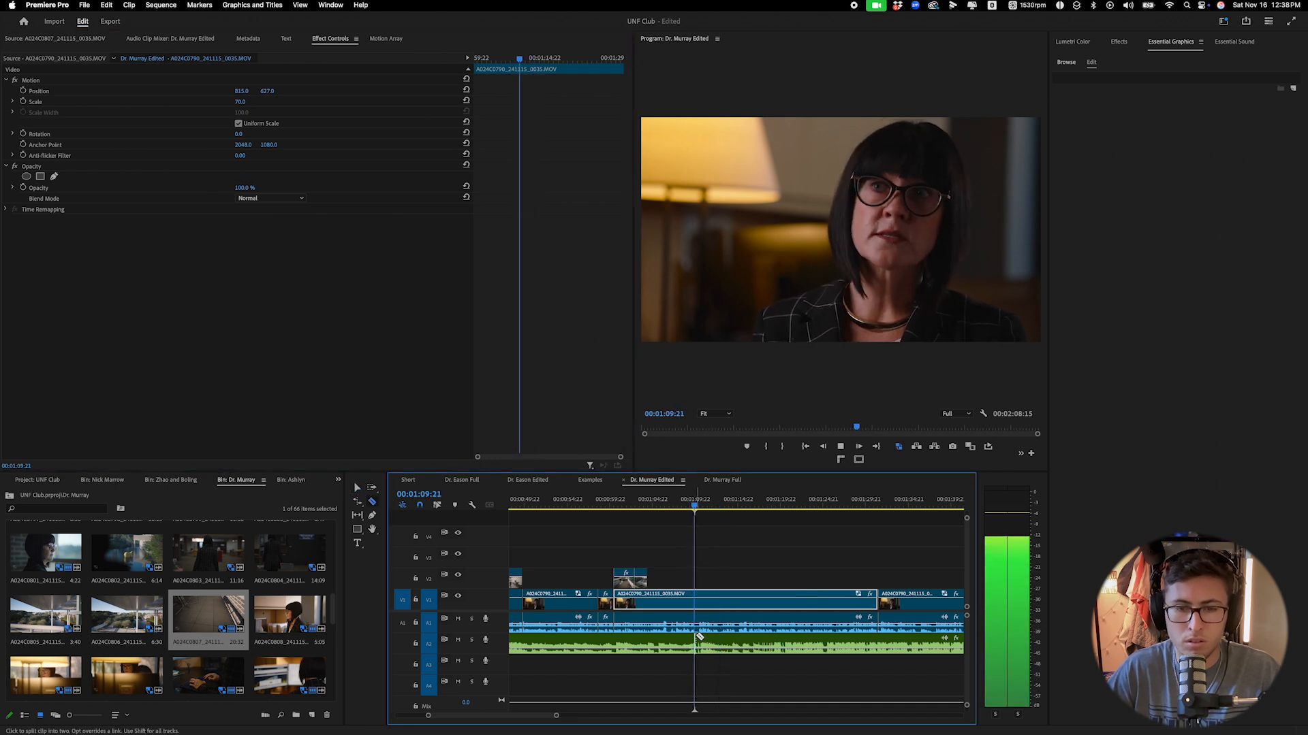
key(space)
key(c)
drag(553, 716, 495, 716)
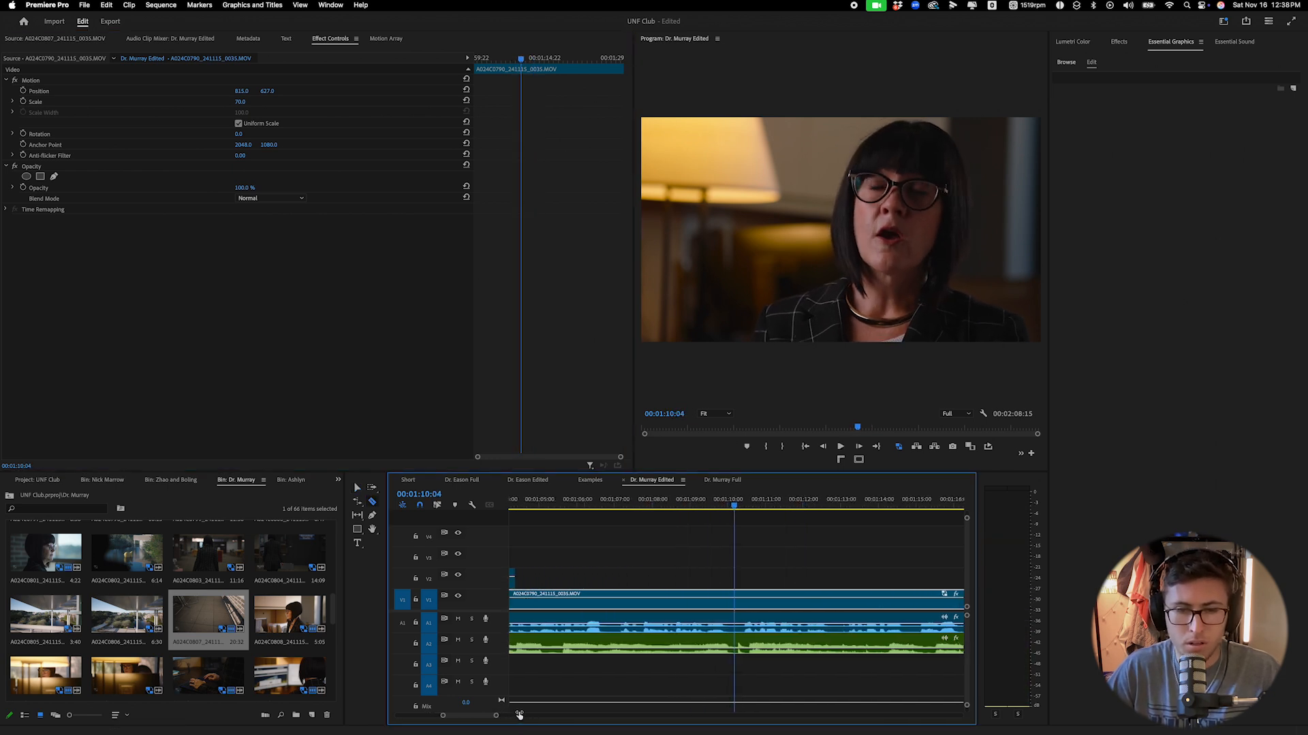
click(730, 625)
click(744, 602)
key(v)
click(736, 602)
key(Delete)
click(737, 601)
key(Delete)
Play across the new interview cut near 00:01:10:00 from about a second before it to check the transition.
click(698, 500)
key(space)
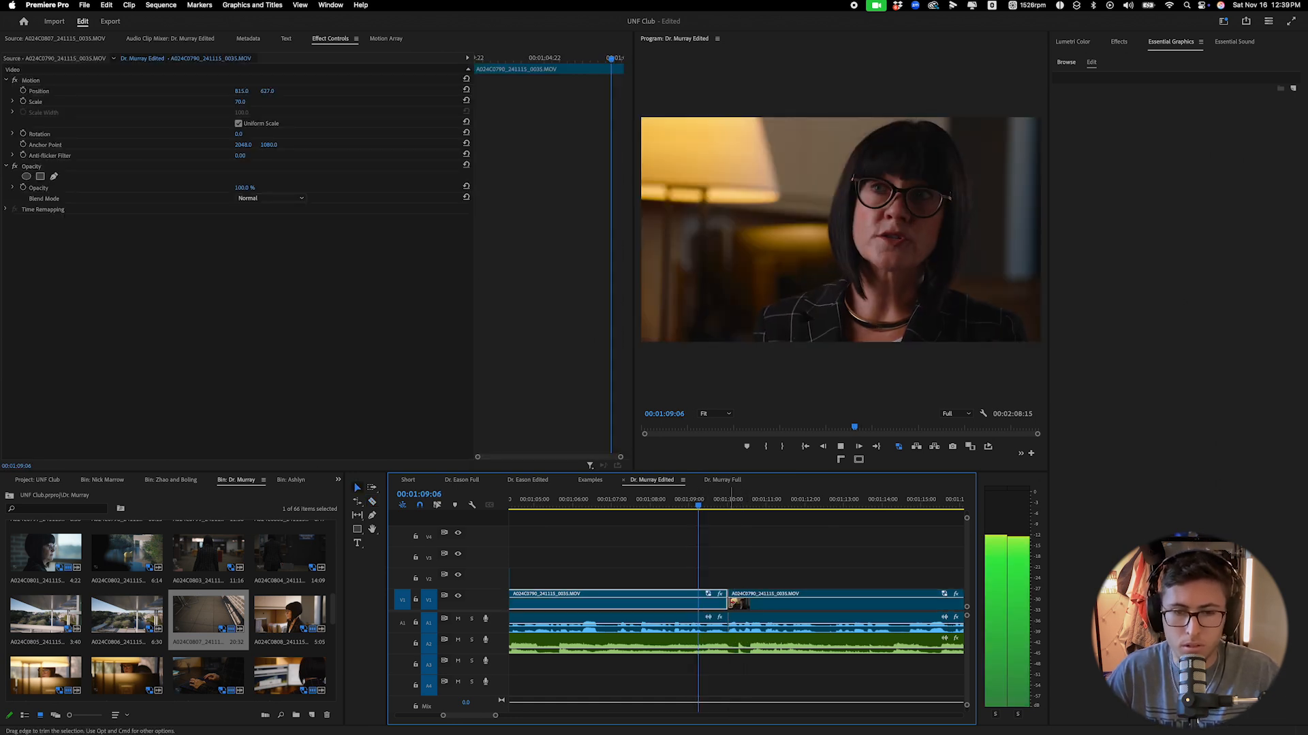
click(744, 606)
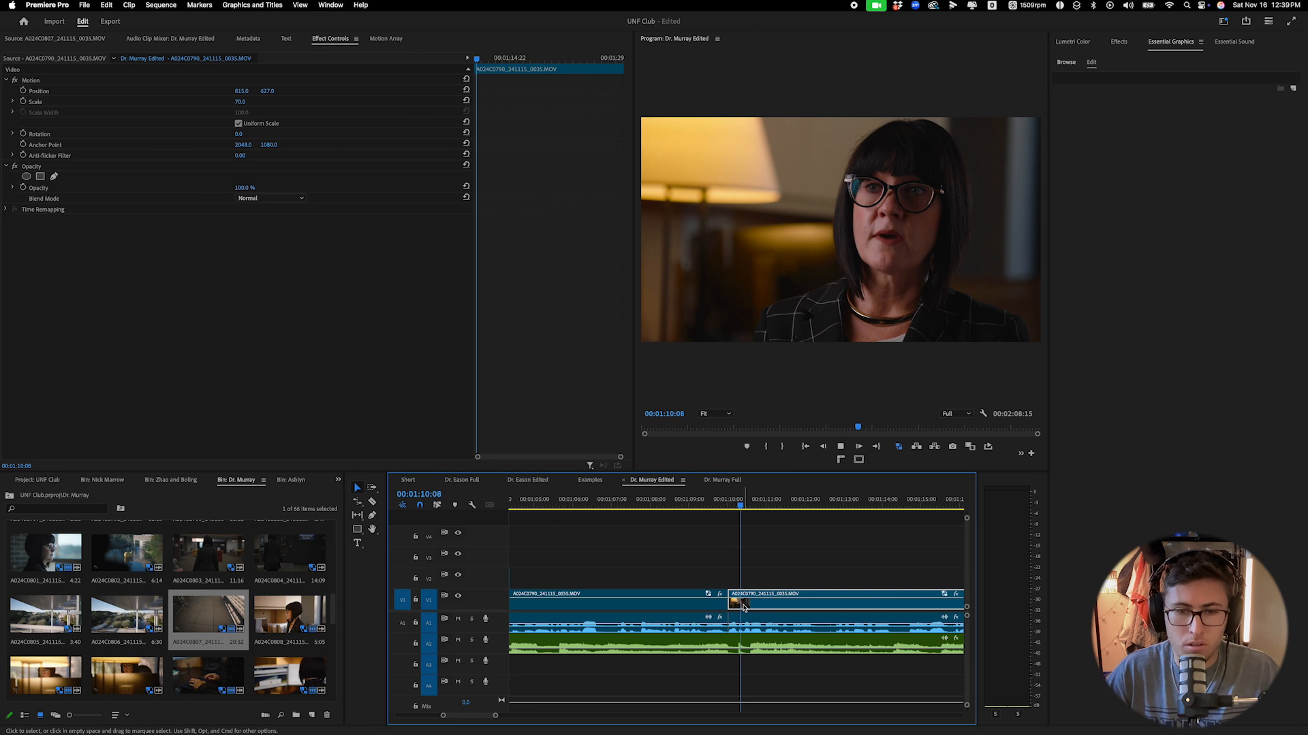
key(space)
click(703, 506)
key(space)
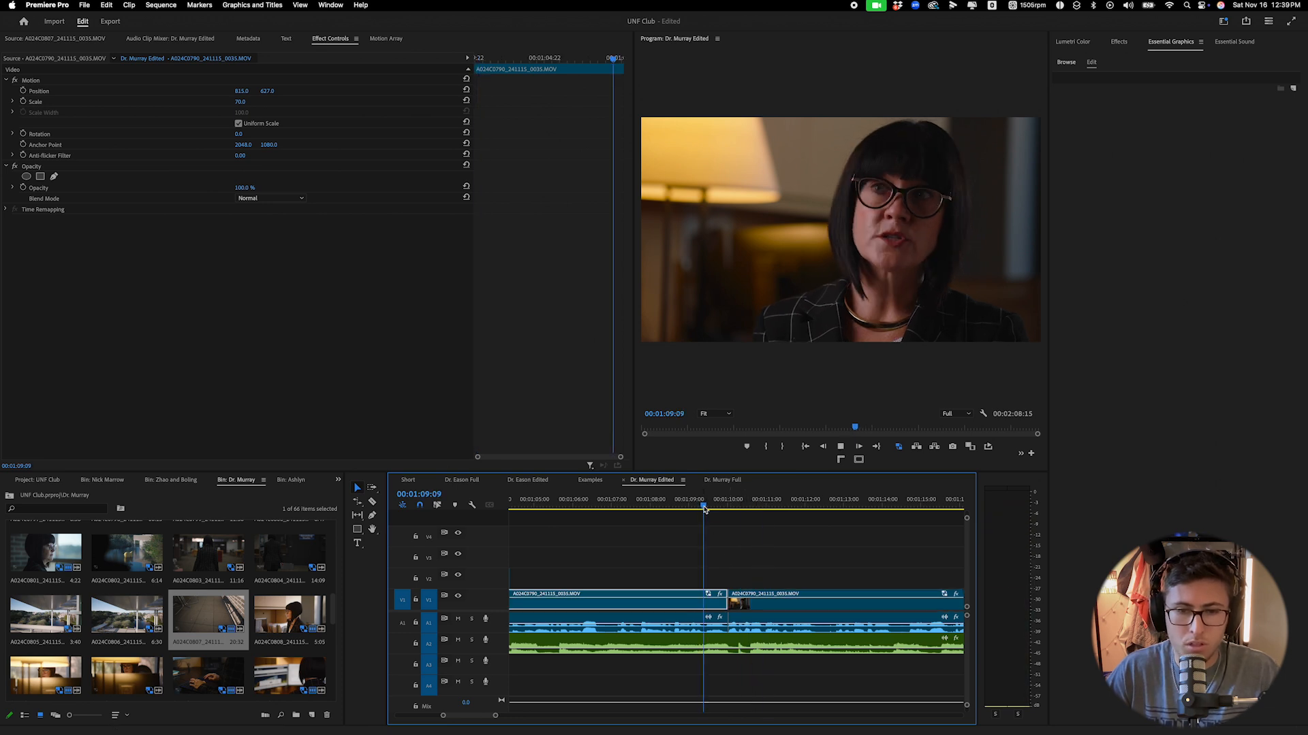
key(space)
Cut a short section out of the music just after 00:01:10:00, close the gap and play across the cut.
key(c)
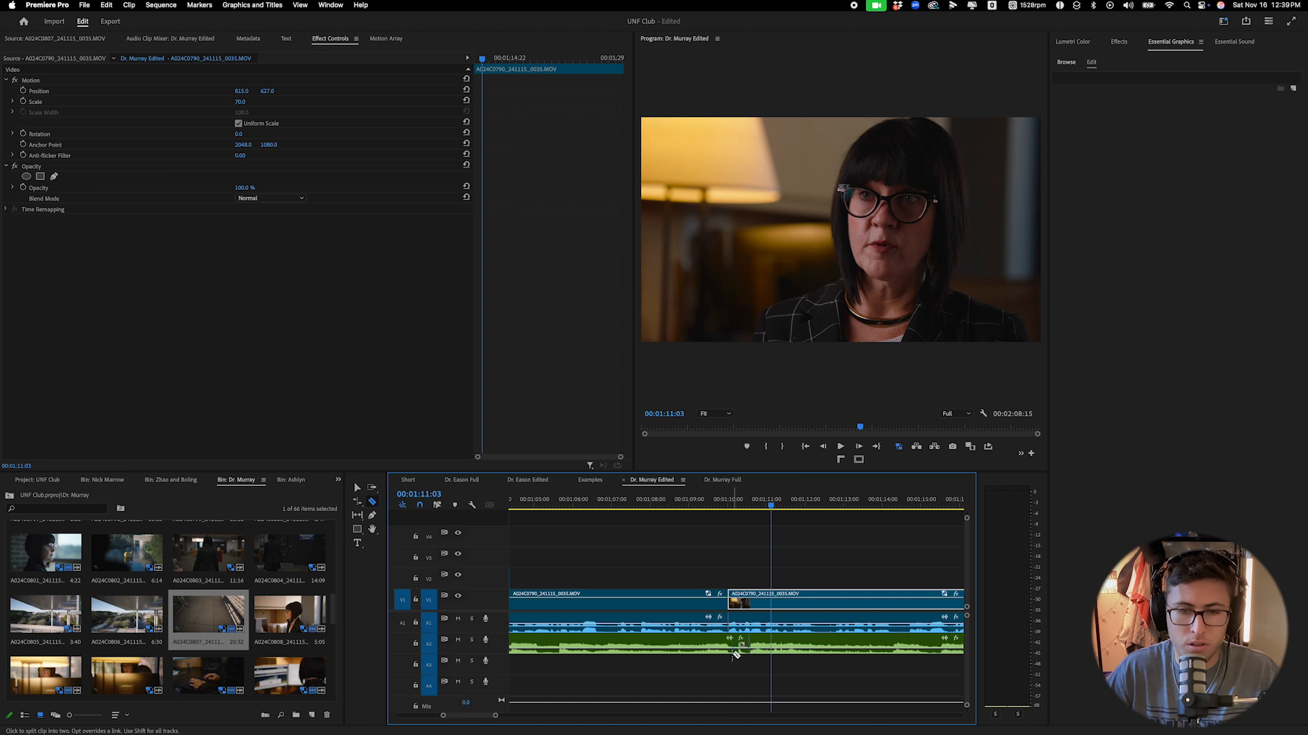
click(745, 657)
click(737, 646)
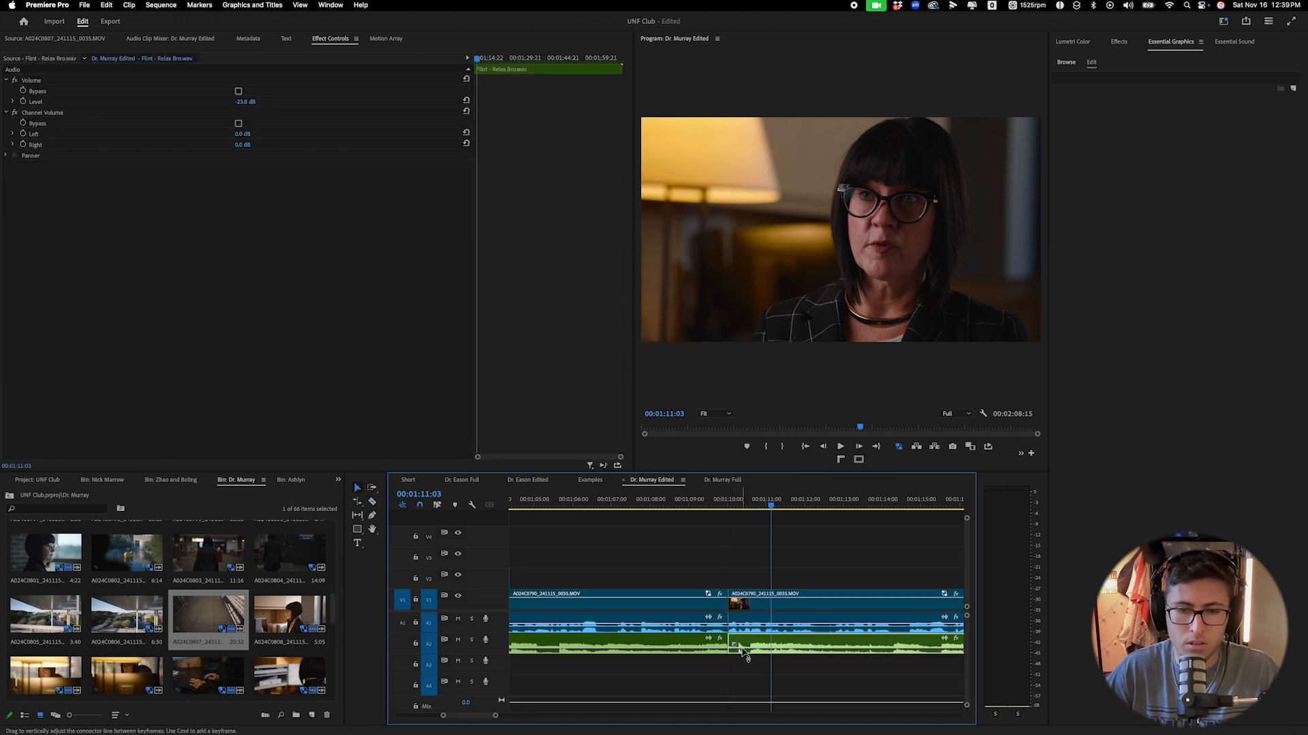
key(Delete)
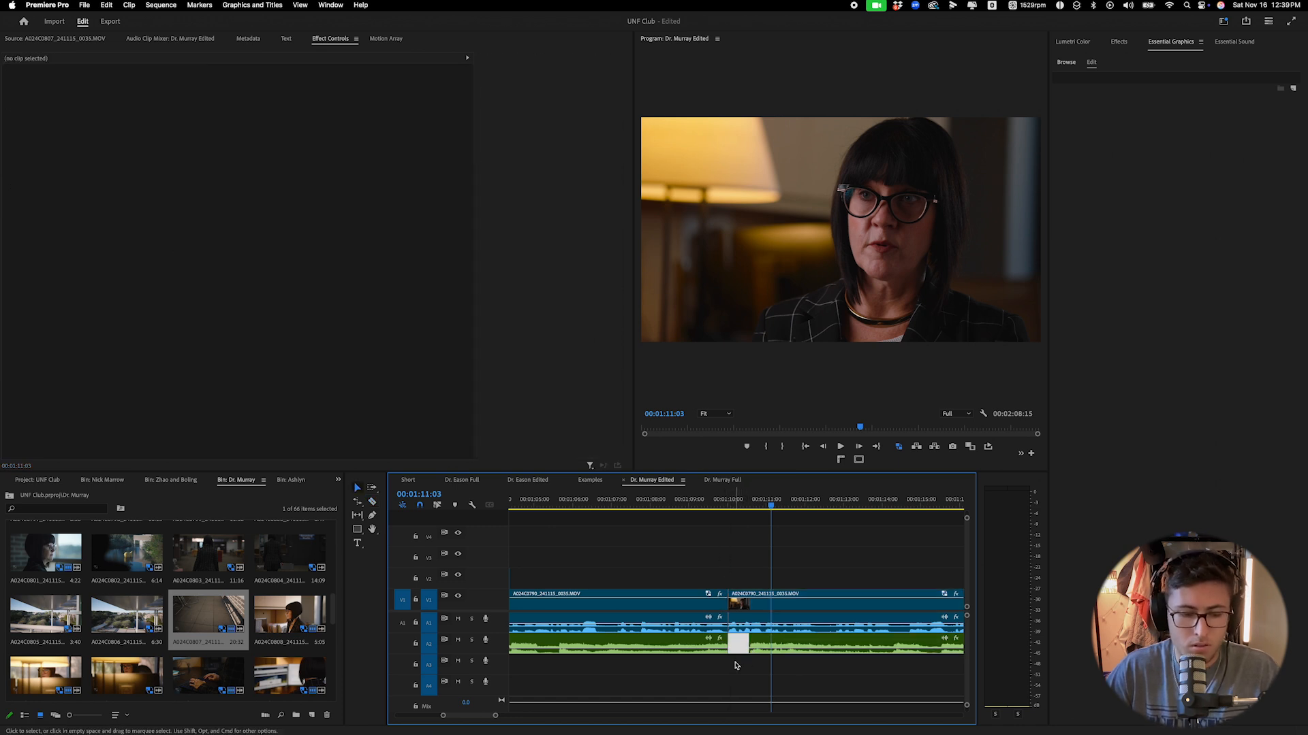
drag(765, 646, 745, 647)
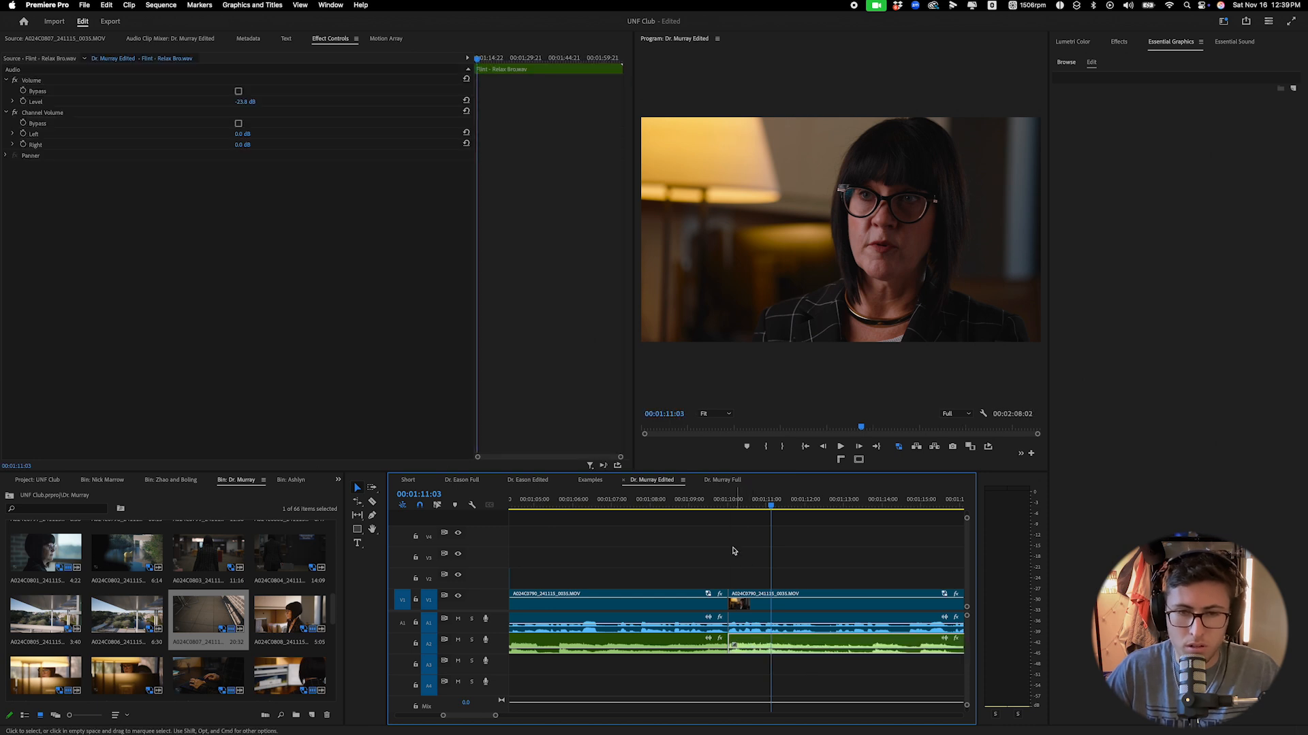
click(708, 506)
key(space)
Apply the default audio transition to the music cut near 00:01:10:00 and play across it.
right_click(727, 641)
click(755, 712)
click(714, 507)
key(space)
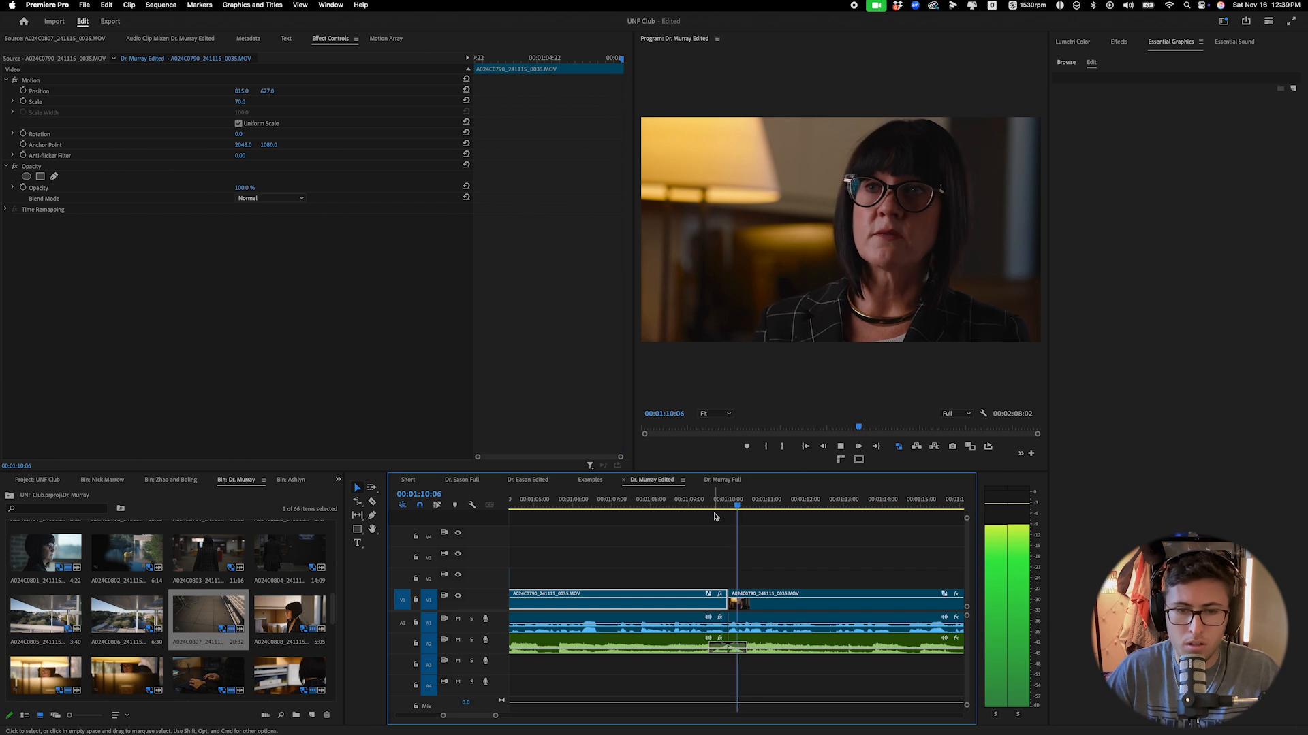
key(space)
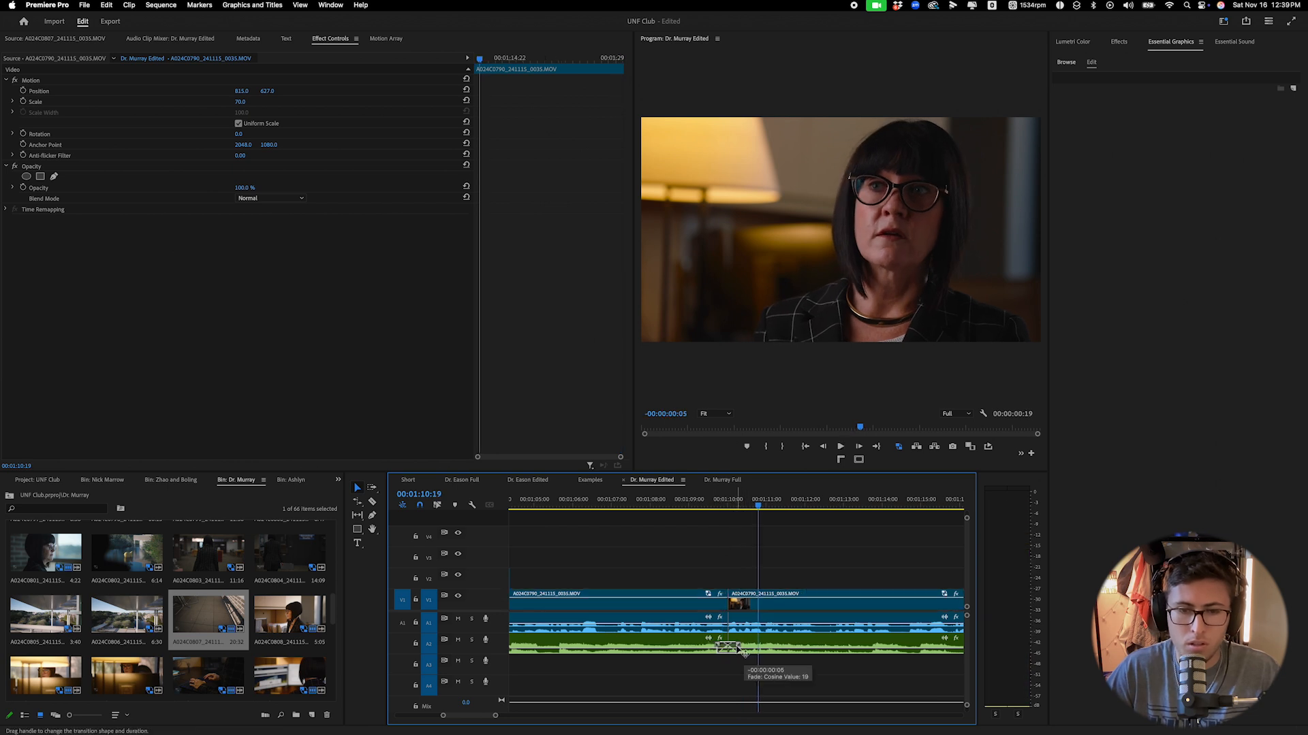
Shorten the music crossfade near 00:01:10:00 to about 12 frames and listen to it.
drag(744, 653, 737, 652)
click(714, 508)
key(space)
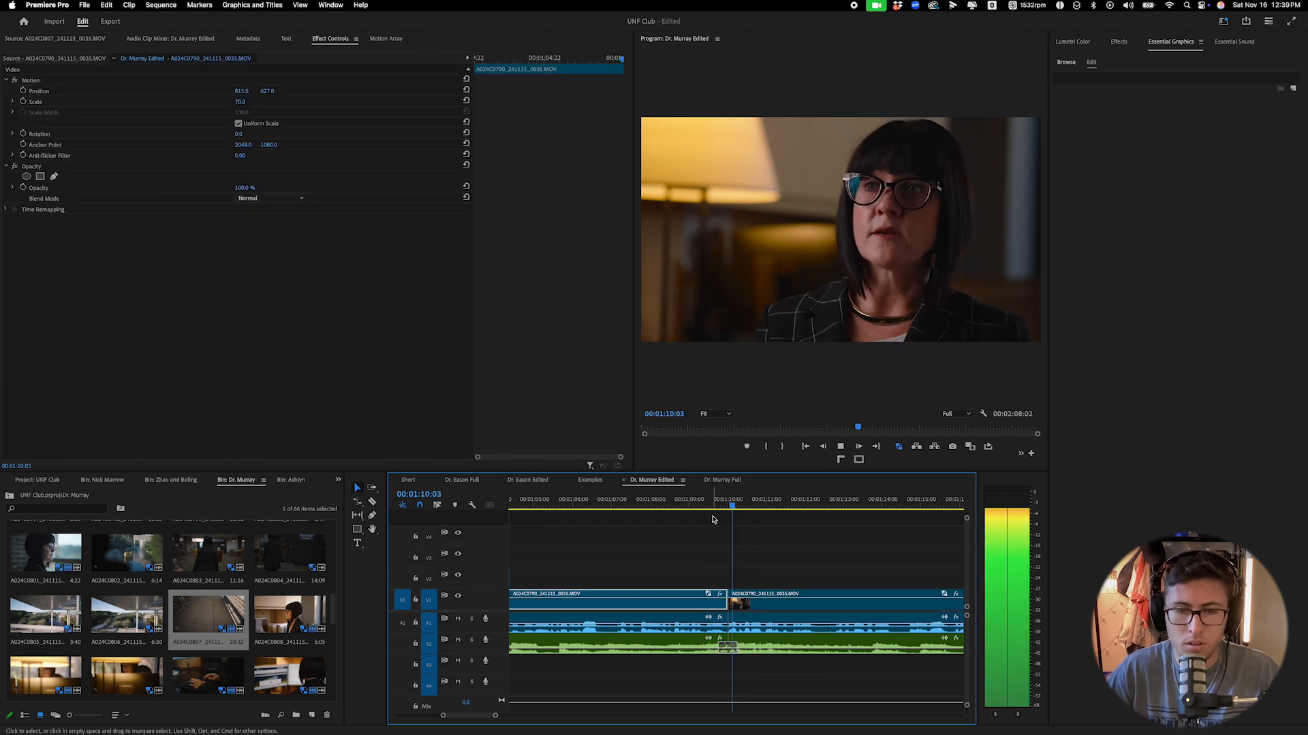
Remove the crossfade from the music cut near 00:01:10:00 and play across the bare cut.
click(729, 648)
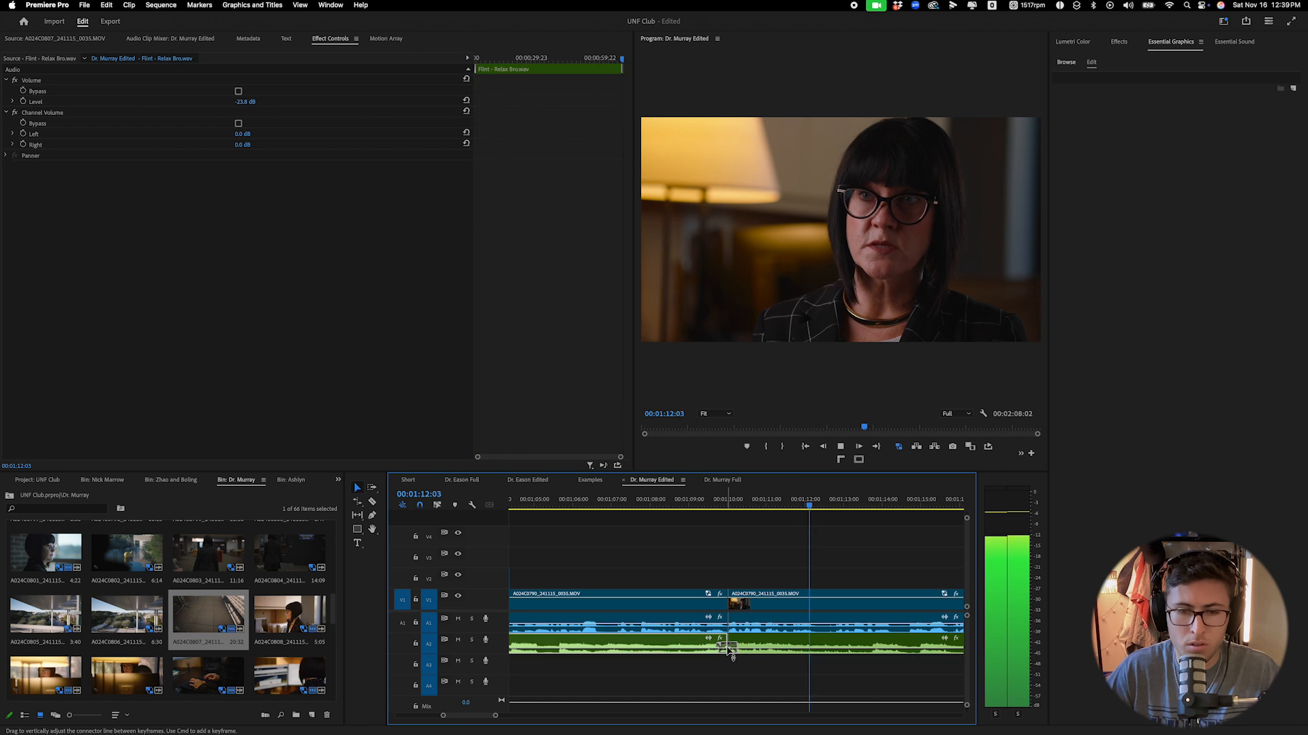
click(735, 651)
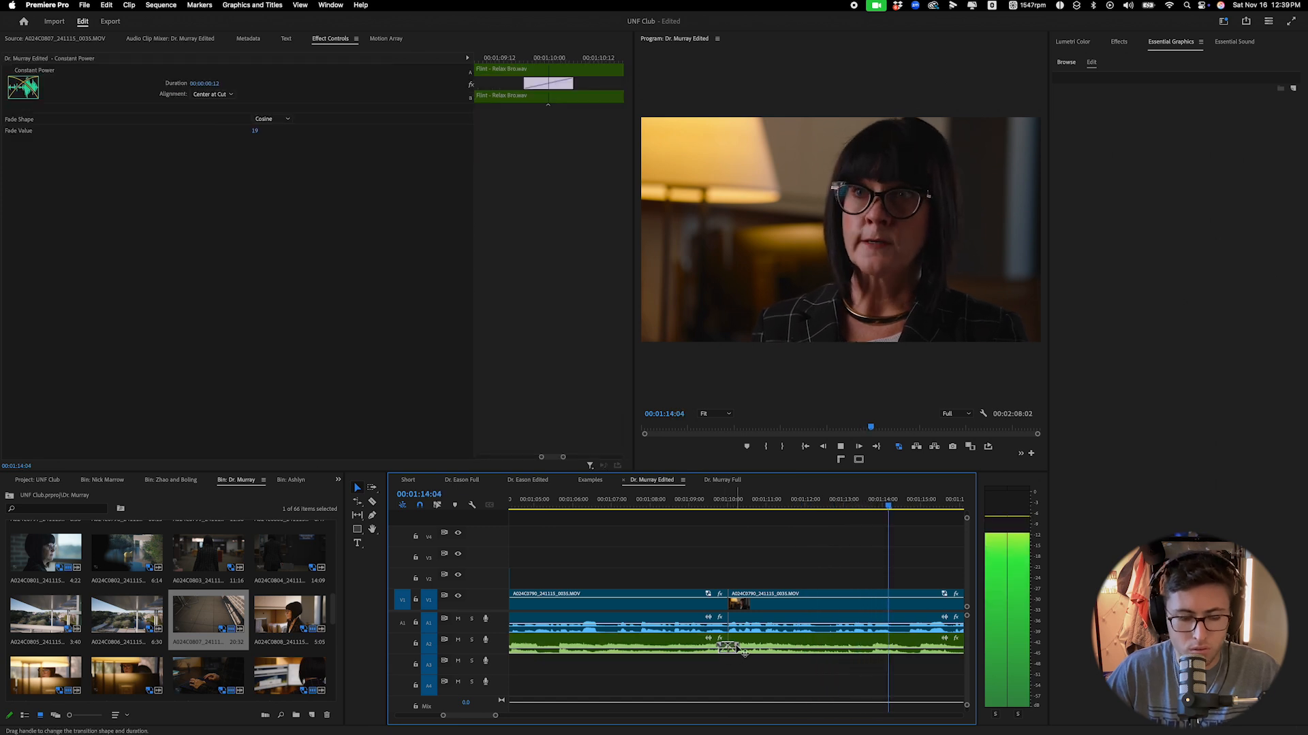
click(834, 605)
key(space)
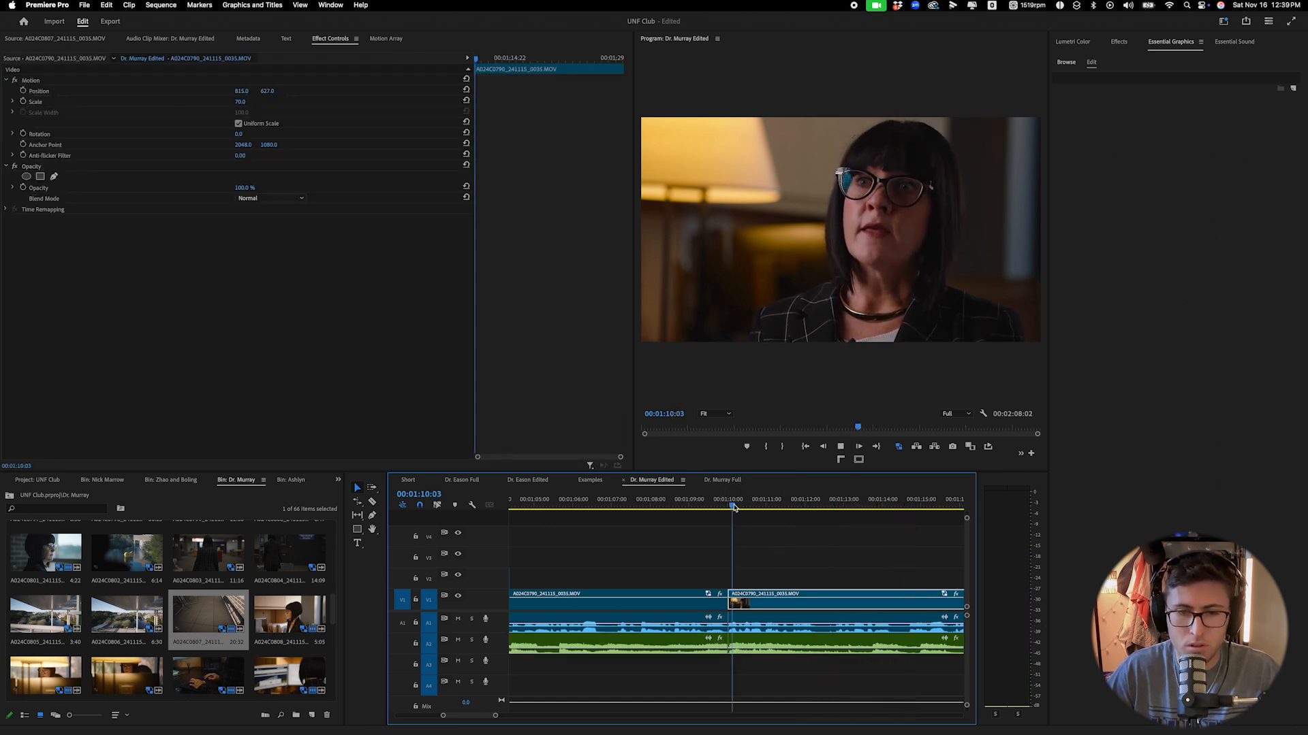
key(space)
Remove another short piece of music after the cut near 00:01:10:00, close the gap, and smooth the join with the default transition.
key(c)
drag(753, 650, 755, 649)
right_click(730, 644)
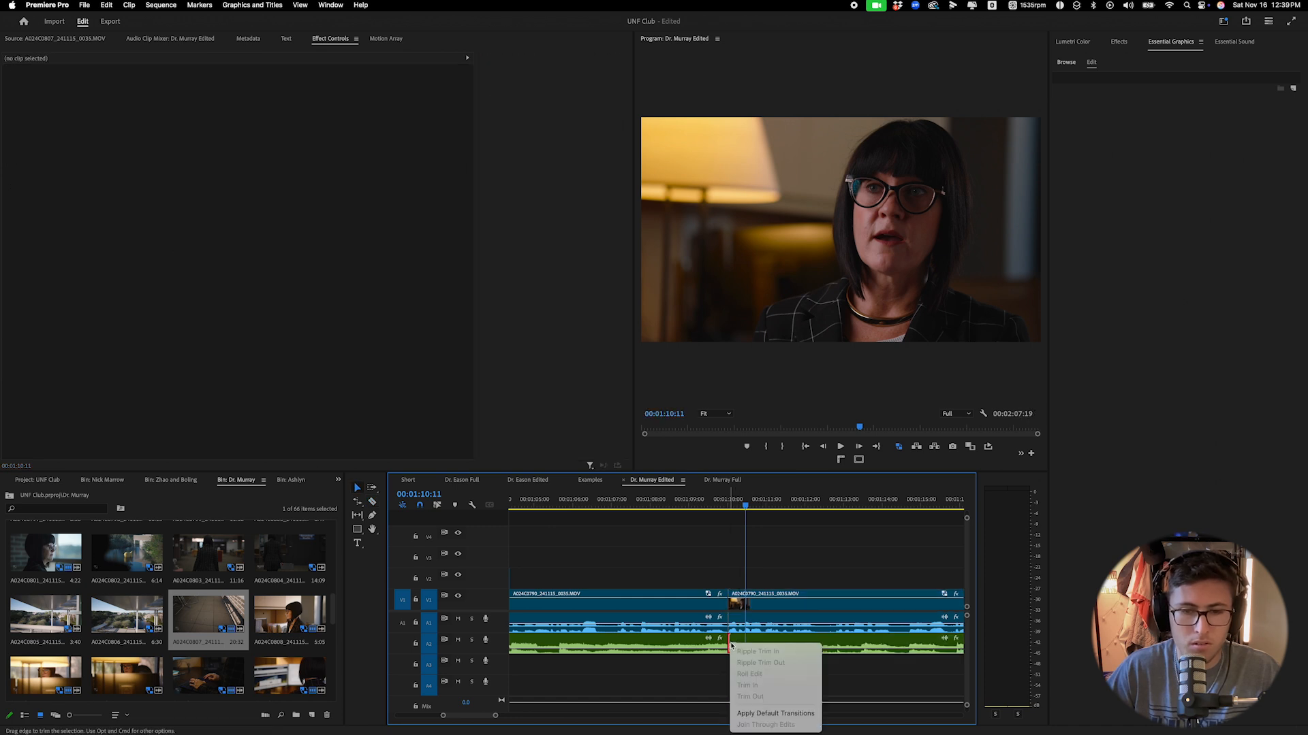
click(762, 715)
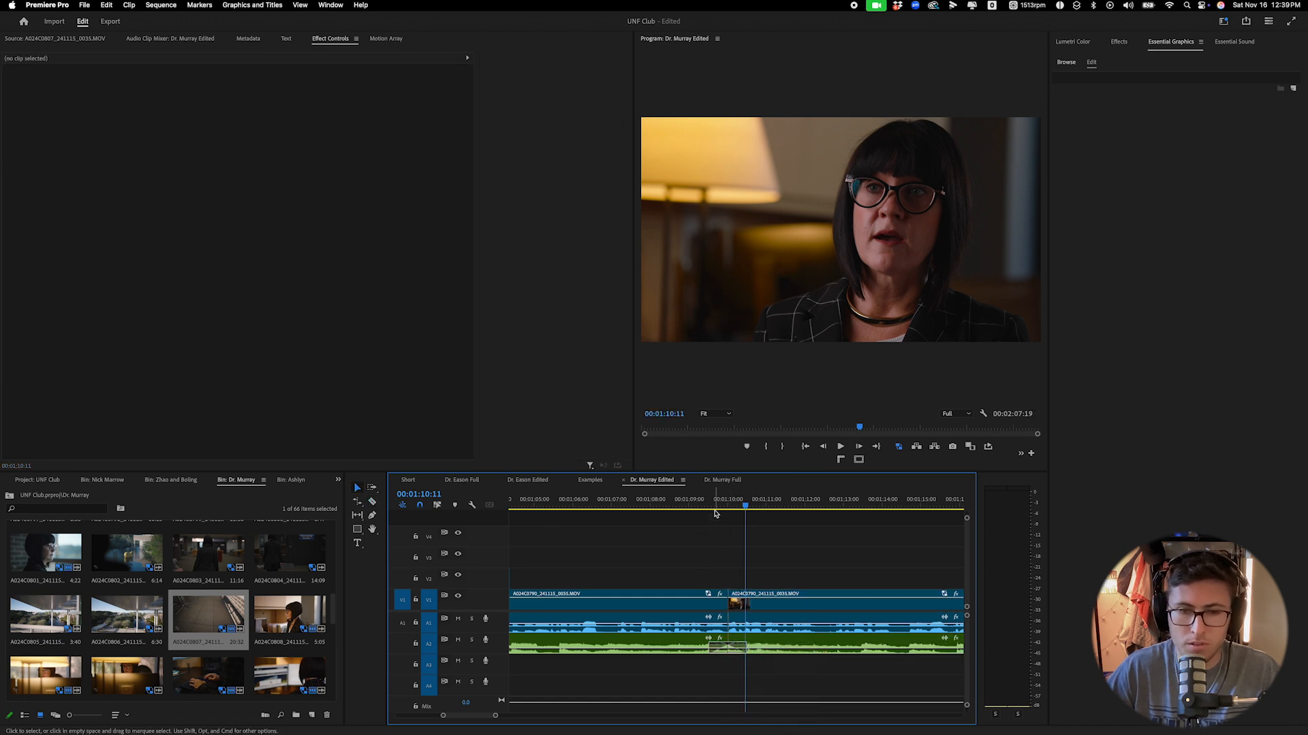
click(695, 510)
key(space)
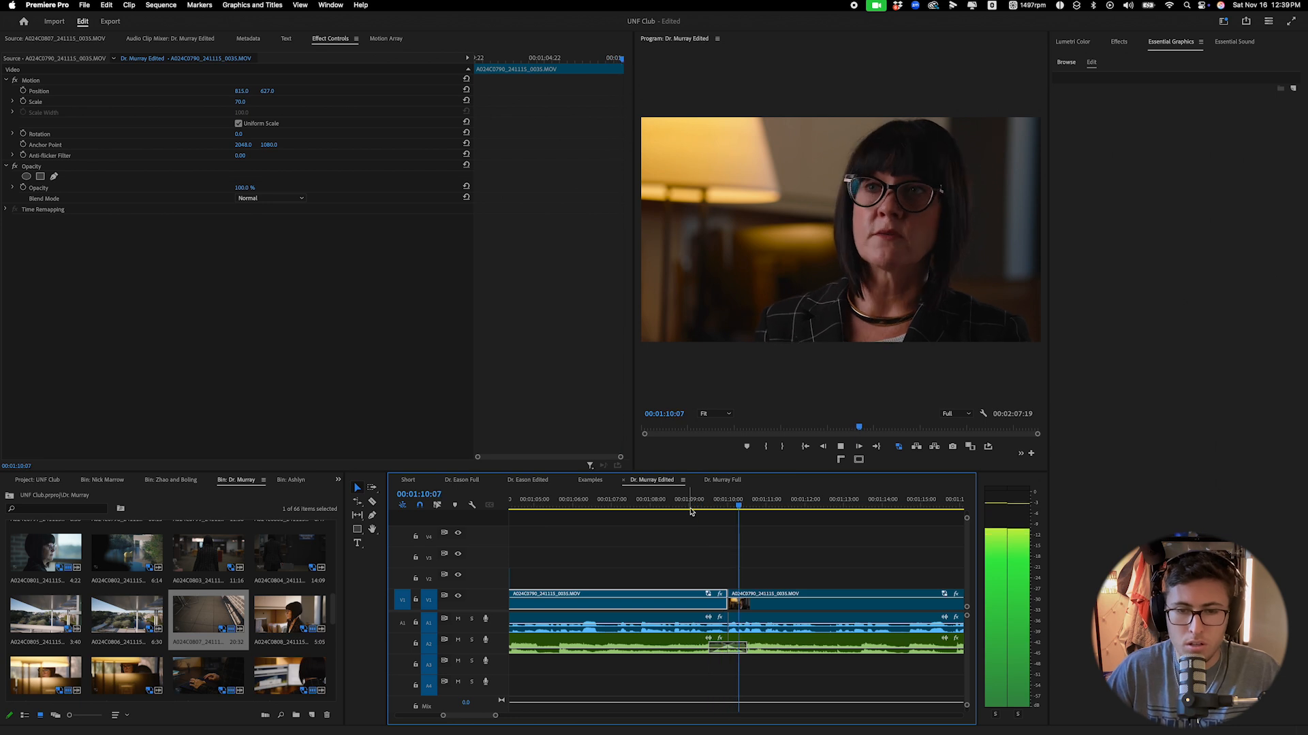
Lengthen the music crossfade near 00:01:10:00 on both sides to nearly two seconds and play across it.
drag(747, 648, 763, 651)
click(683, 499)
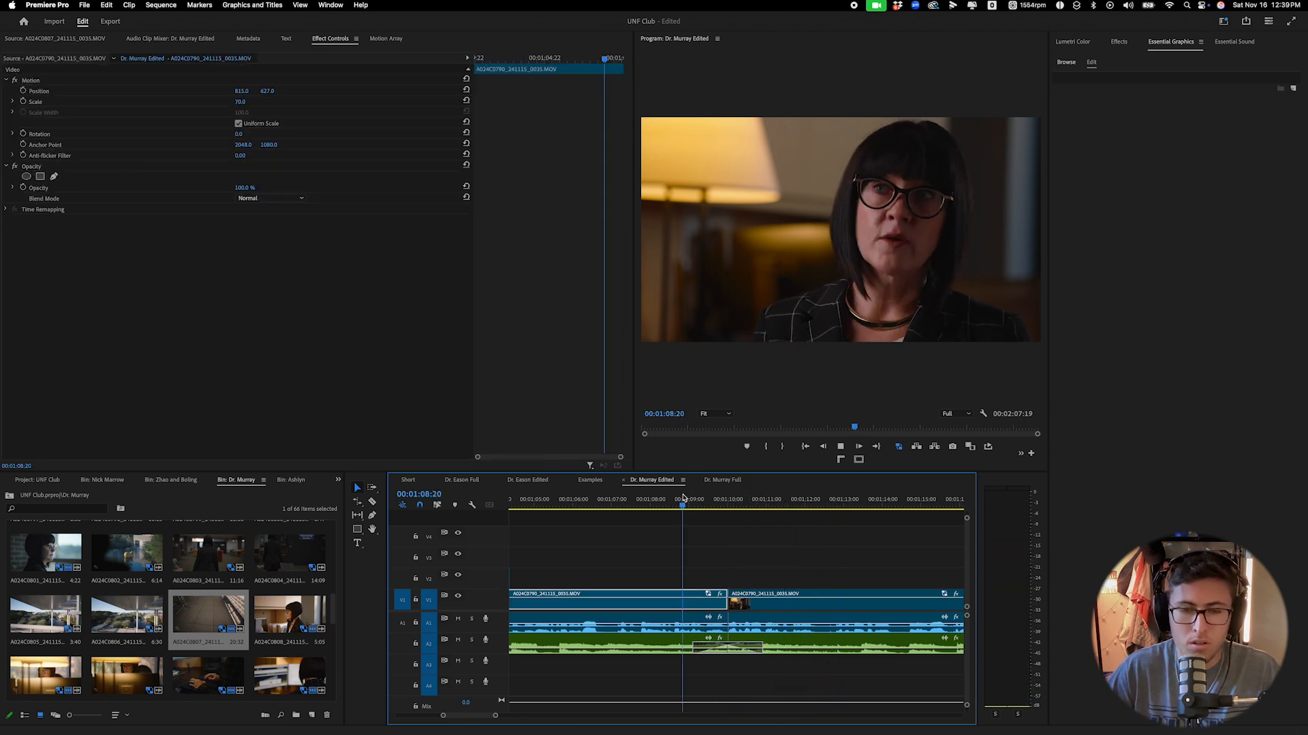
key(space)
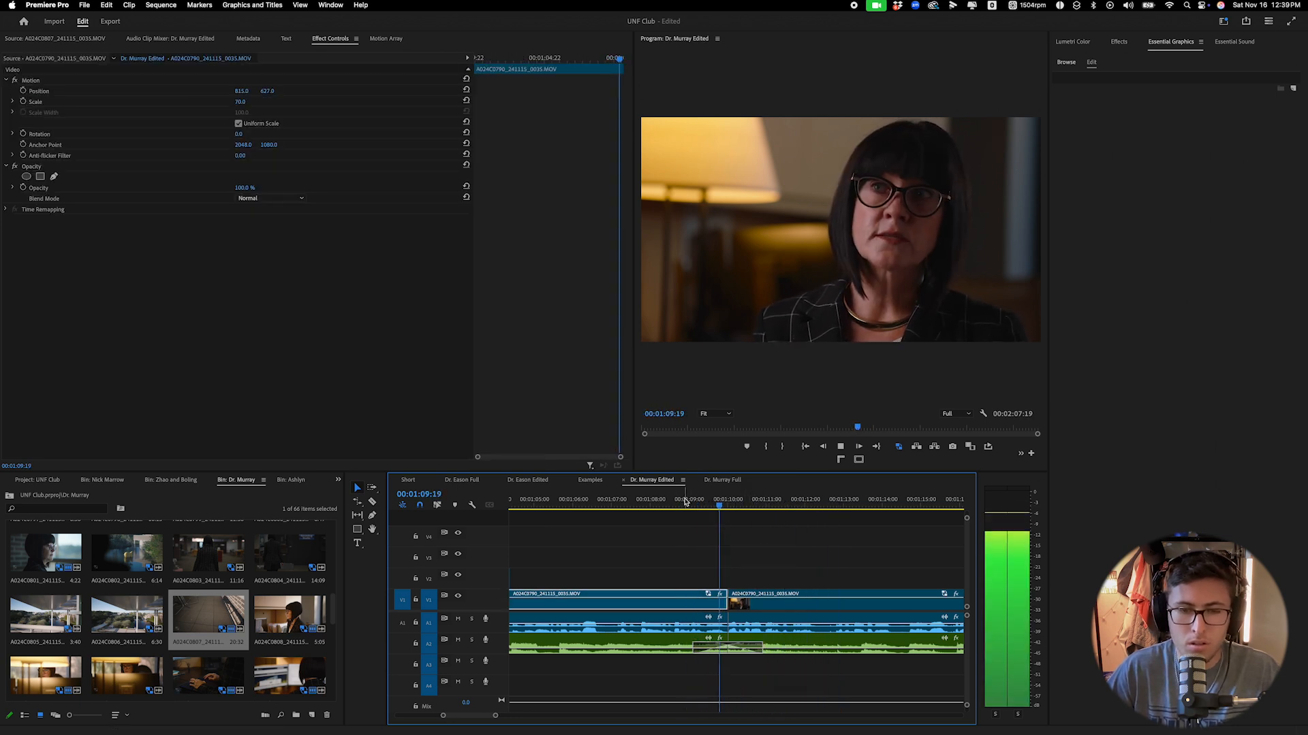
click(762, 648)
click(576, 695)
Cut the music at 00:01:18:08 and move the part after it back to the music cut at 00:01:10:00.
drag(495, 716, 550, 716)
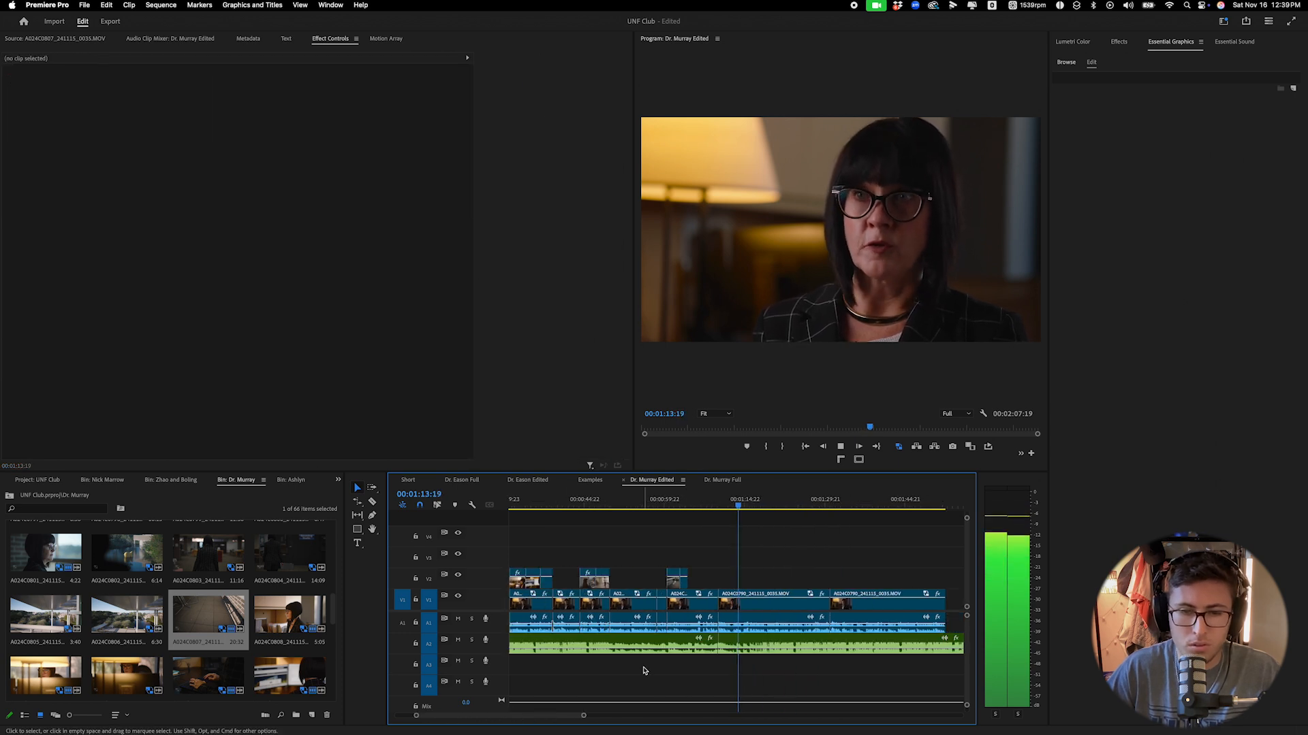
key(d)
click(750, 505)
key(space)
drag(583, 715, 543, 717)
key(space)
key(c)
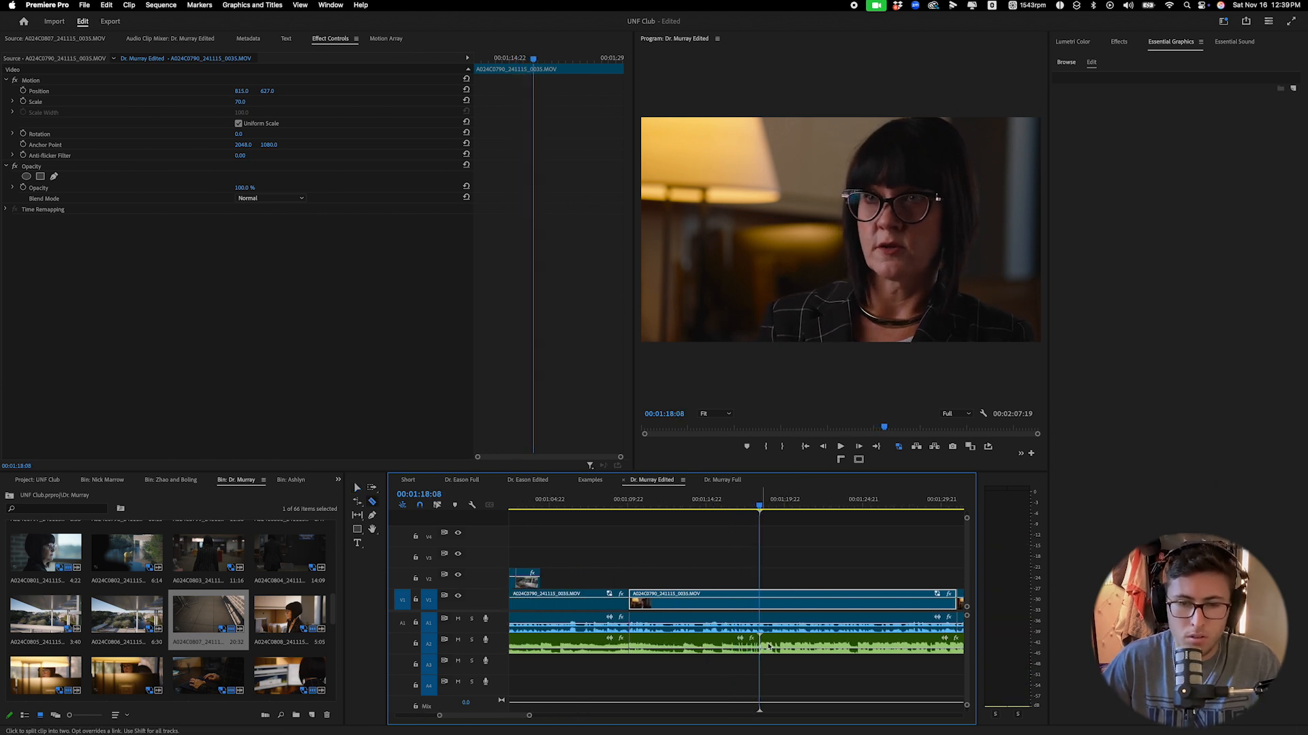
key(v)
drag(768, 645, 653, 647)
Apply the default audio transition where the moved music part begins near 00:01:10:00 and play across it.
right_click(631, 645)
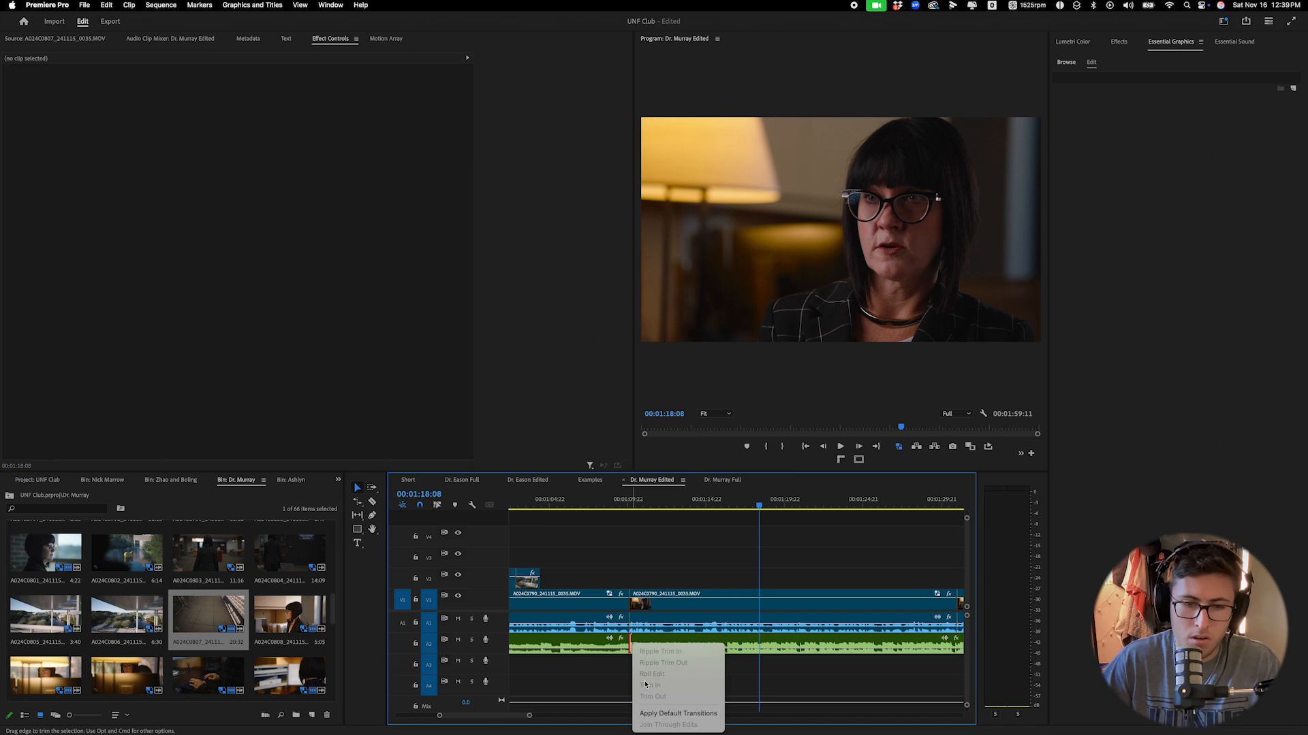
click(659, 714)
click(618, 504)
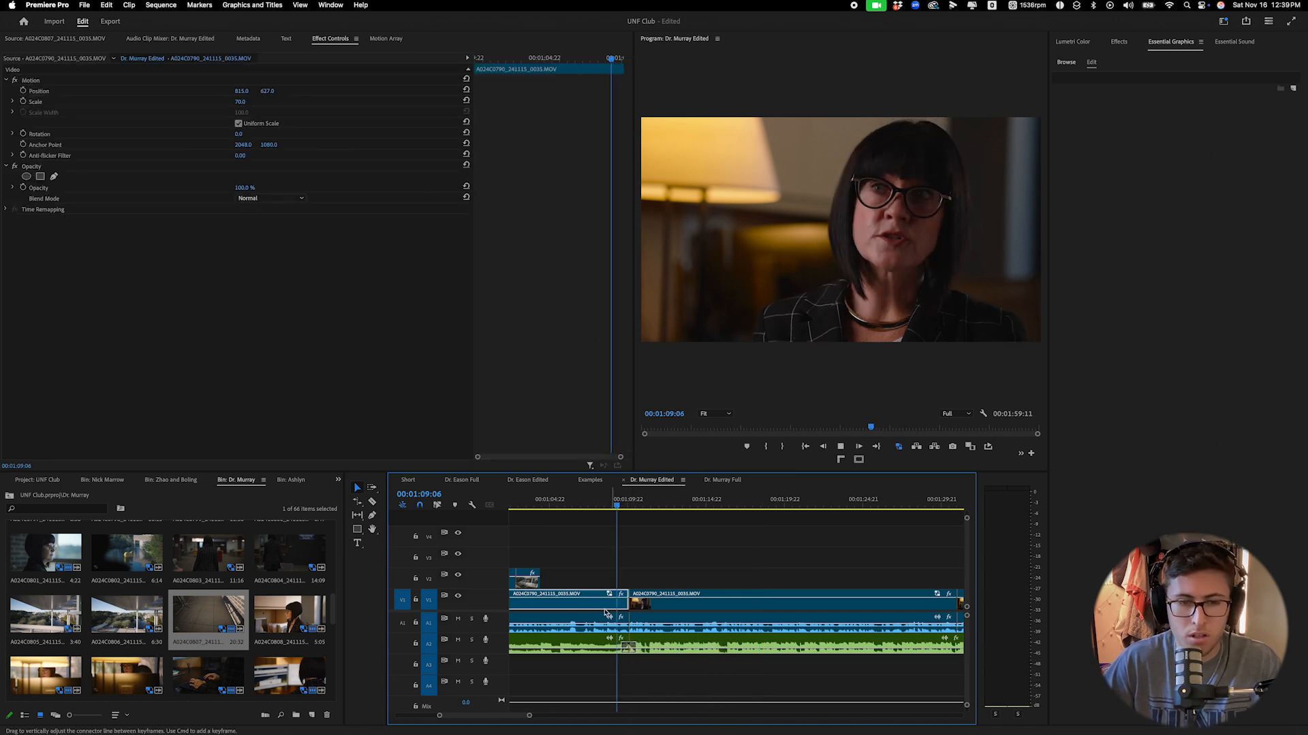
drag(529, 715, 501, 717)
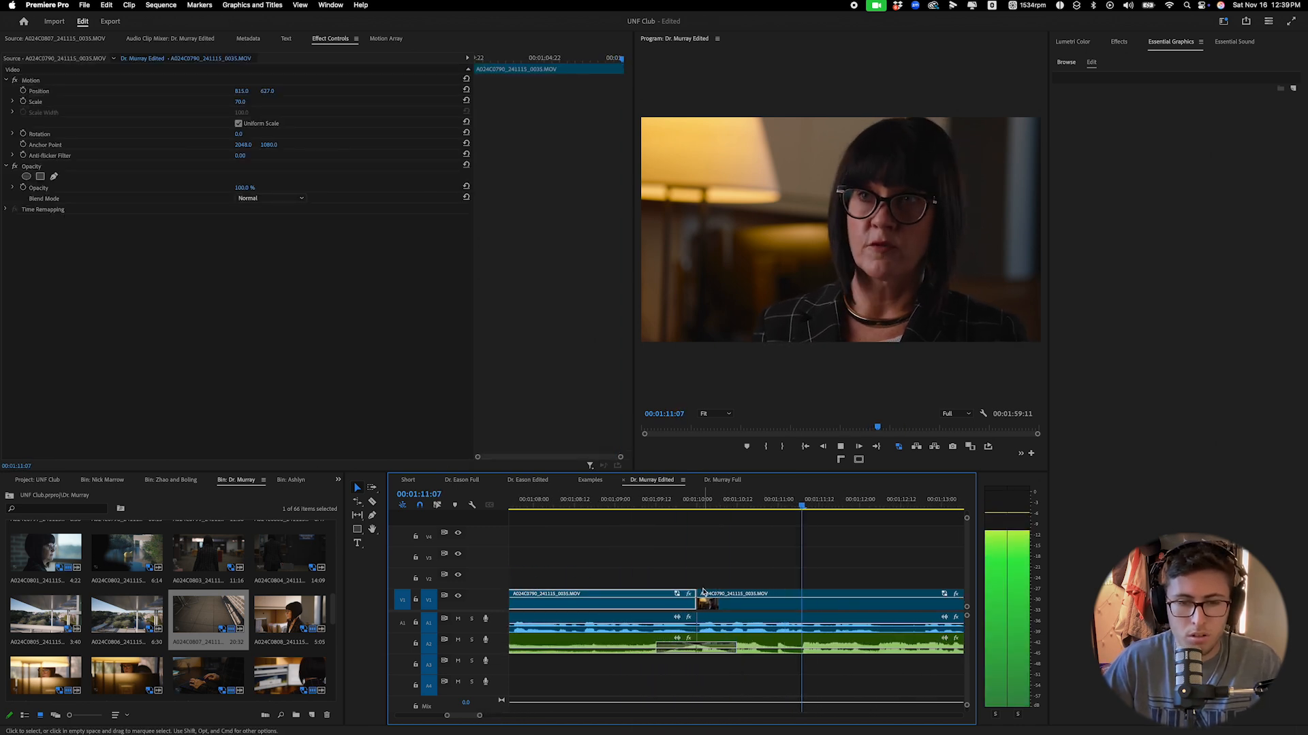
click(640, 508)
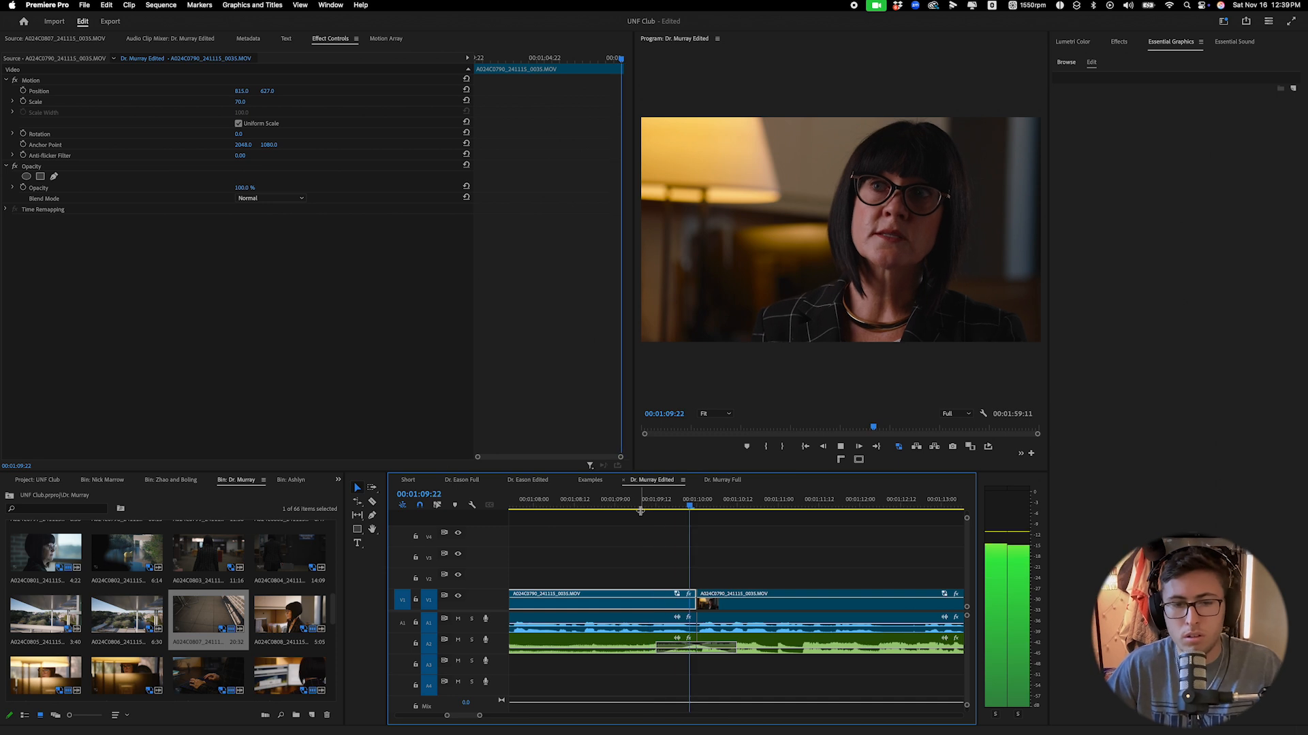
key(space)
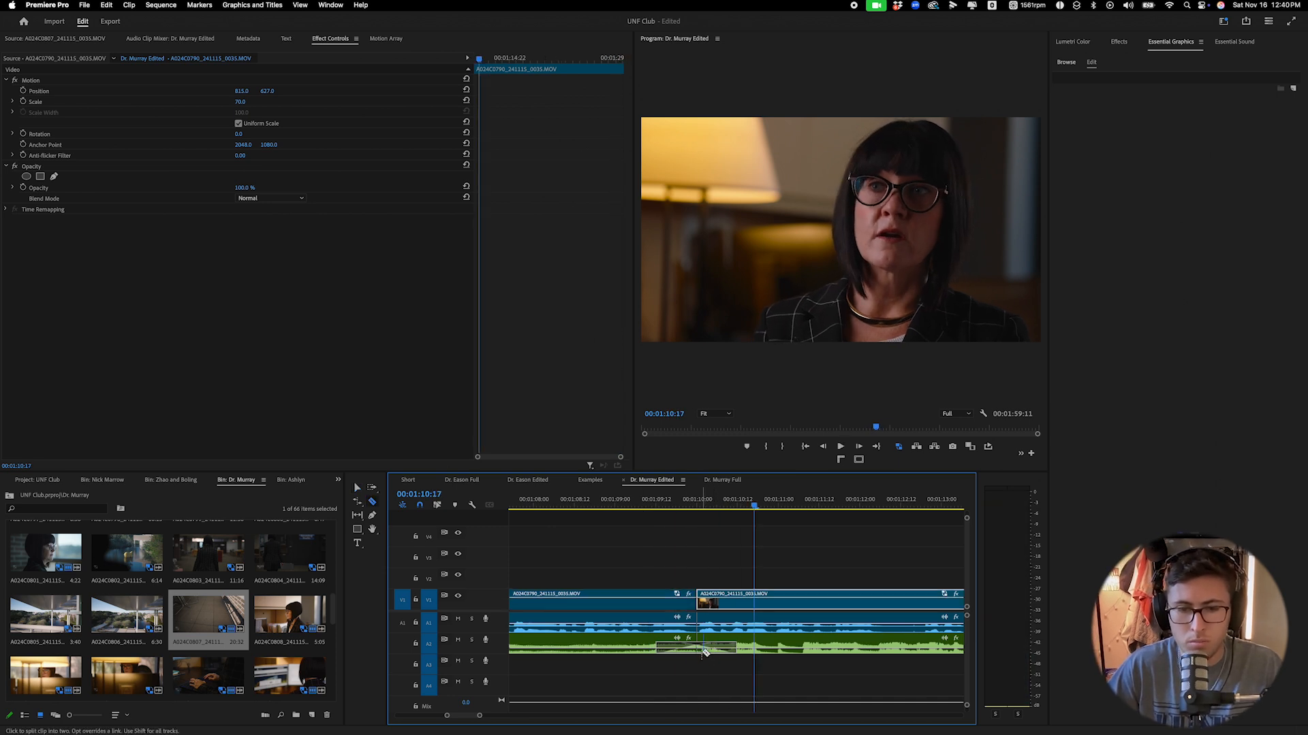
Trim two frames off the start of the moved music part, close the gap without a crossfade and play across the join.
click(734, 651)
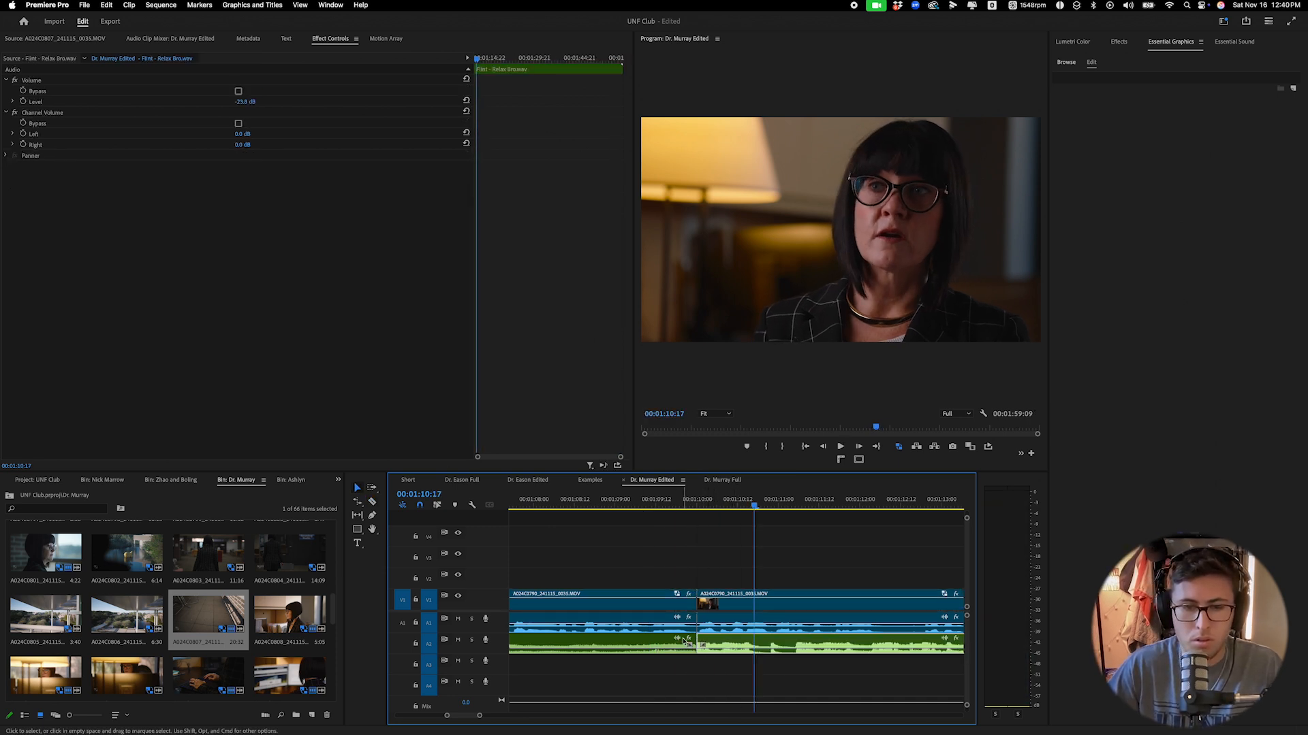
click(663, 511)
key(space)
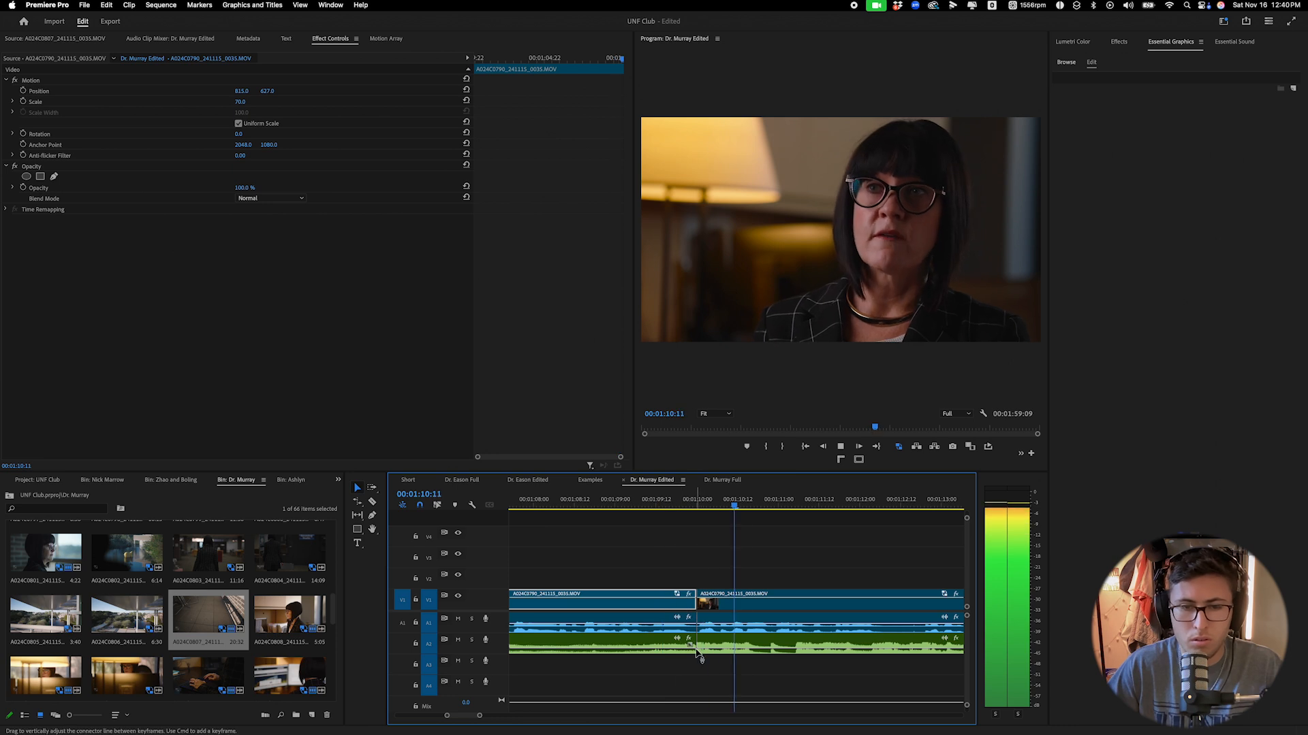
key(space)
Move the second music part earlier so it starts at 00:01:09:10, and play across the new join.
click(552, 505)
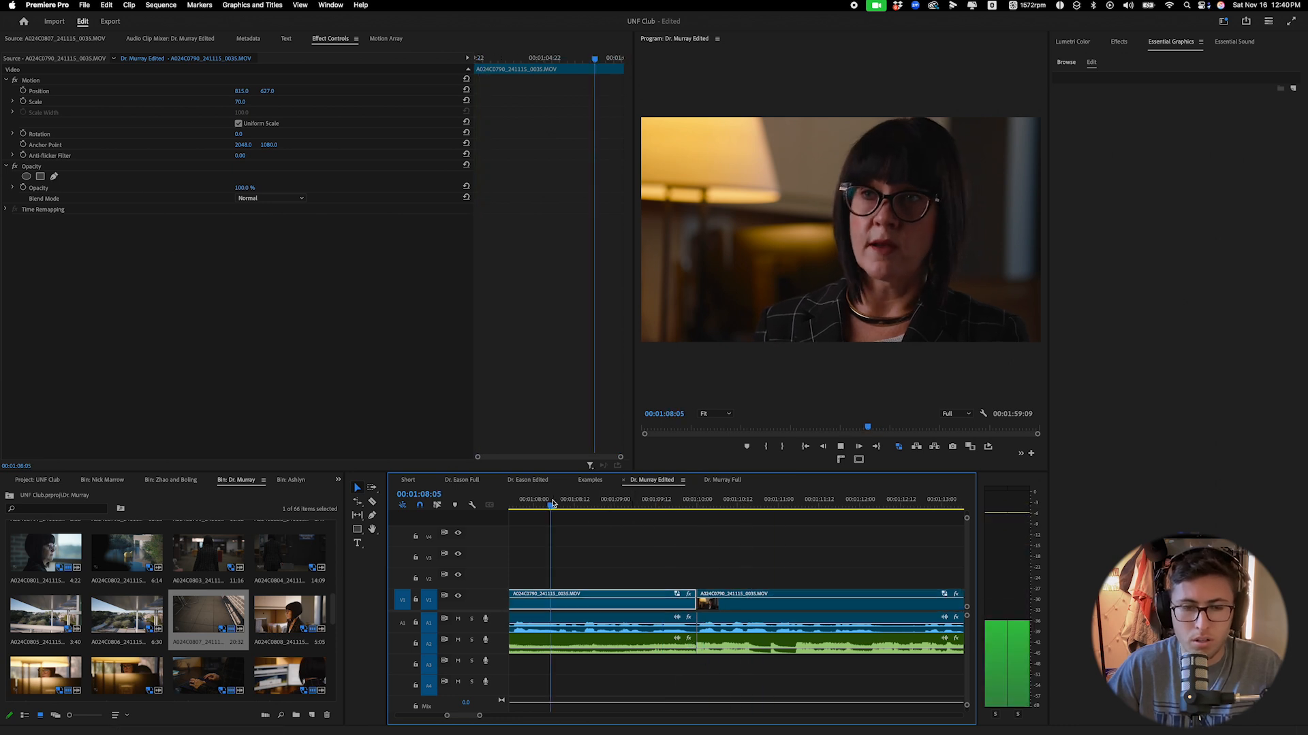
key(space)
key(space)
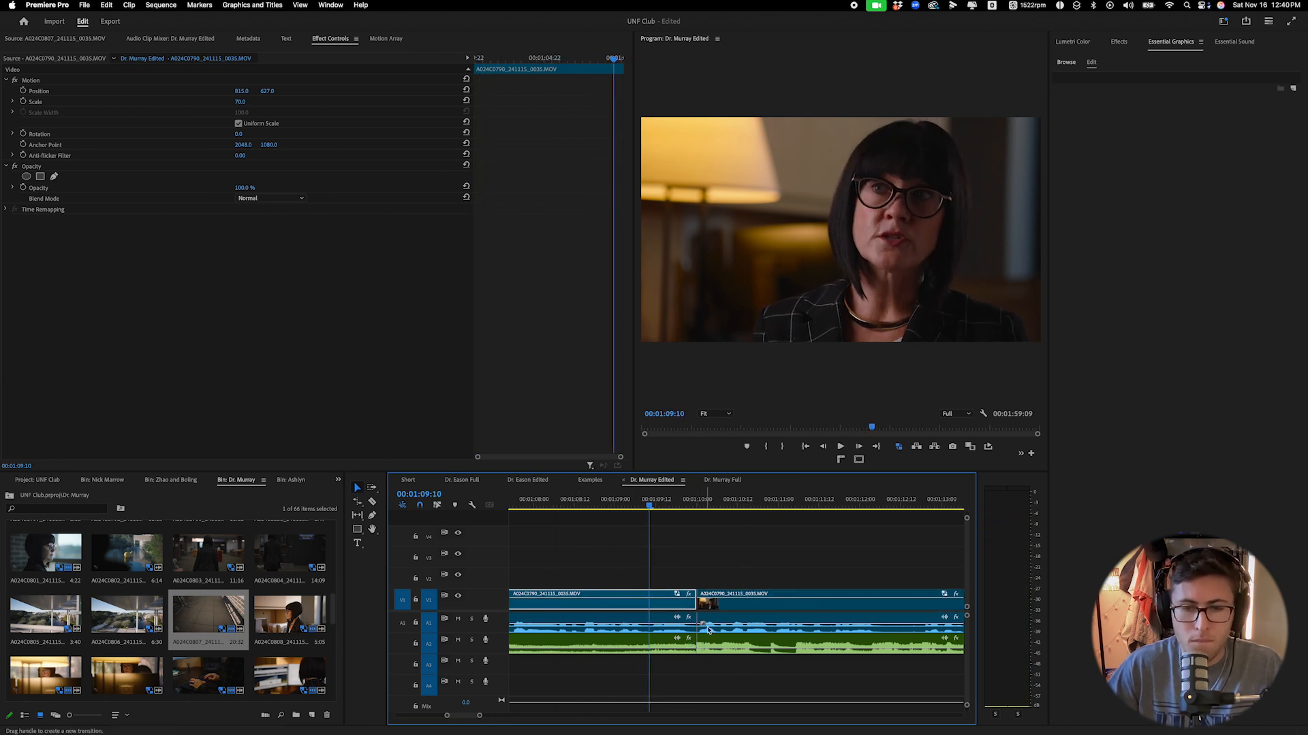
drag(716, 644, 673, 644)
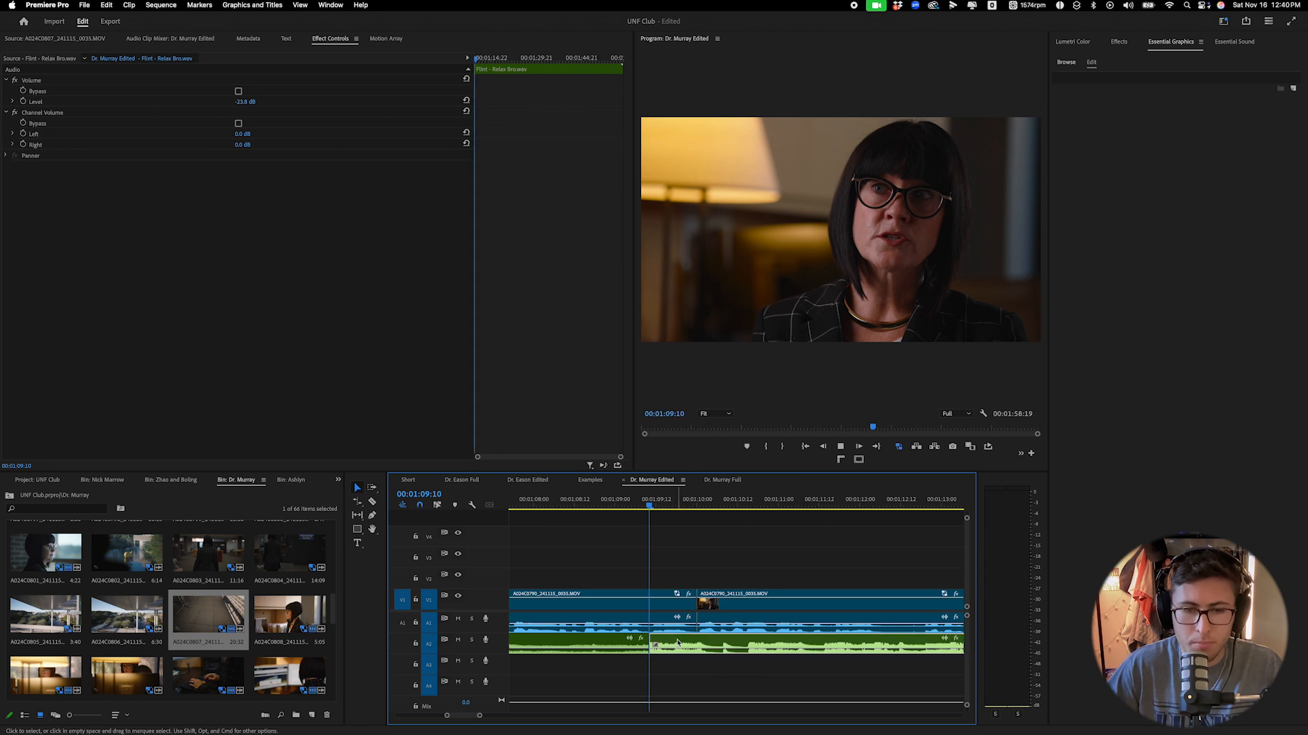
key(space)
click(569, 502)
key(space)
click(631, 567)
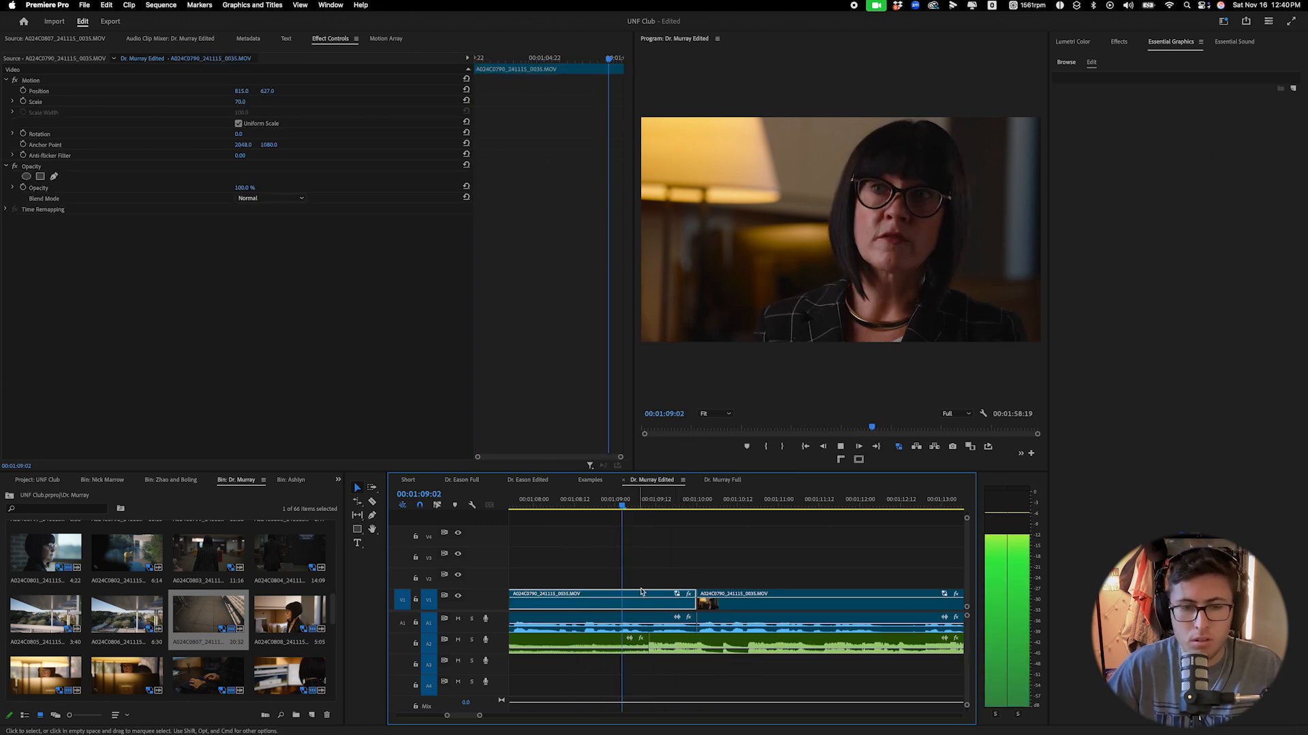
Apply the default audio transition to the music cut at 00:01:09:10 and play from 00:01:08:14 to check it.
right_click(647, 642)
click(695, 714)
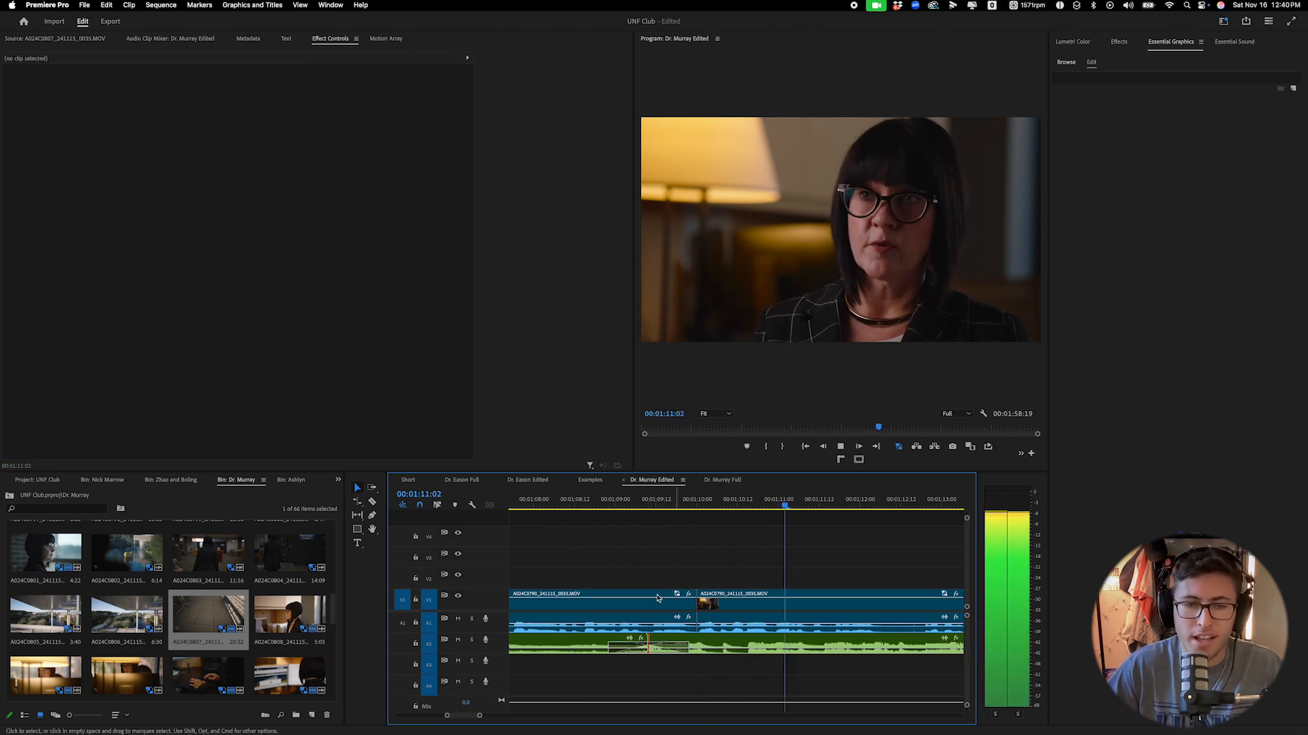
click(582, 504)
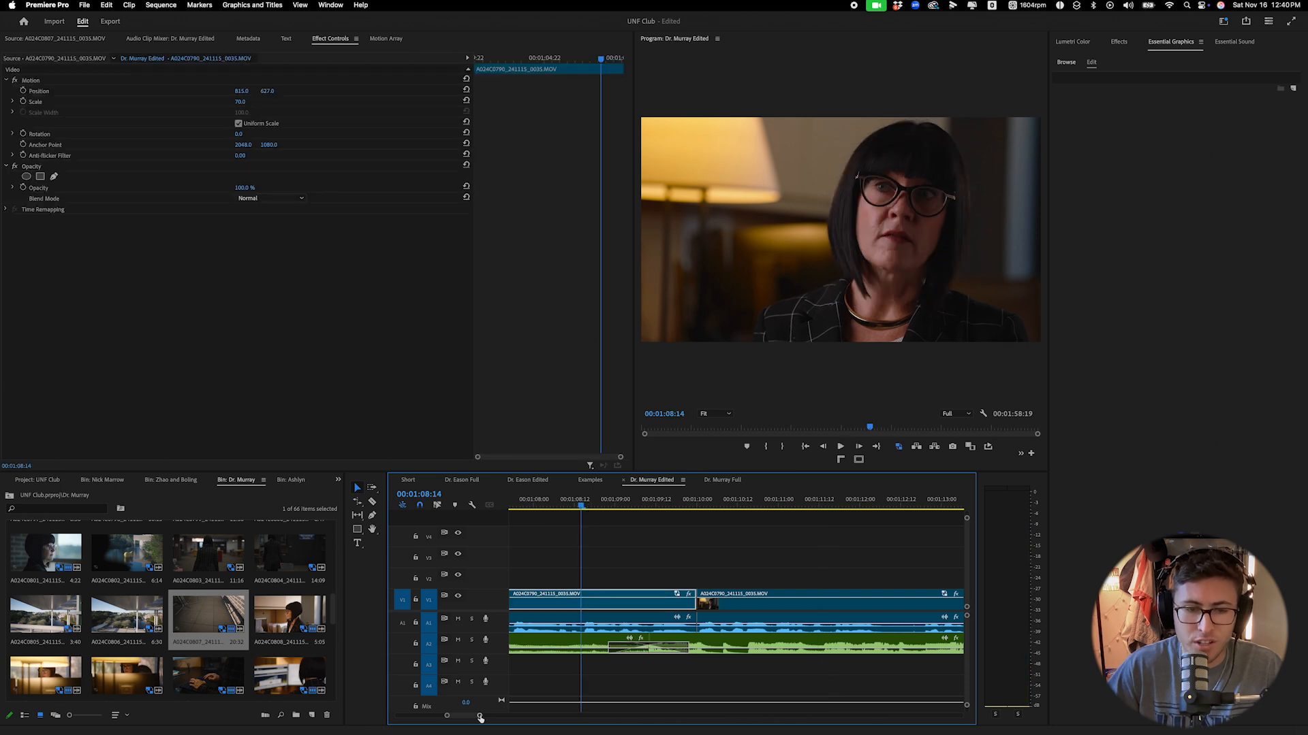
drag(480, 718, 515, 713)
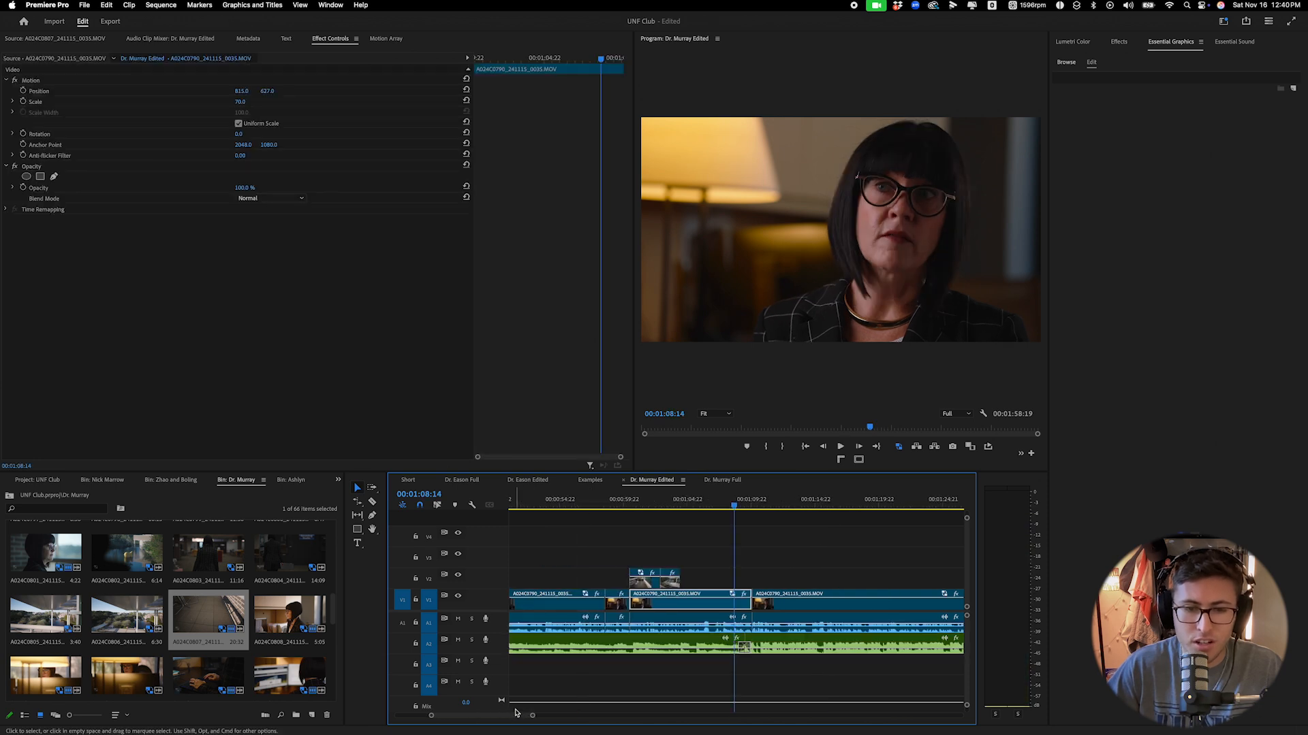
key(space)
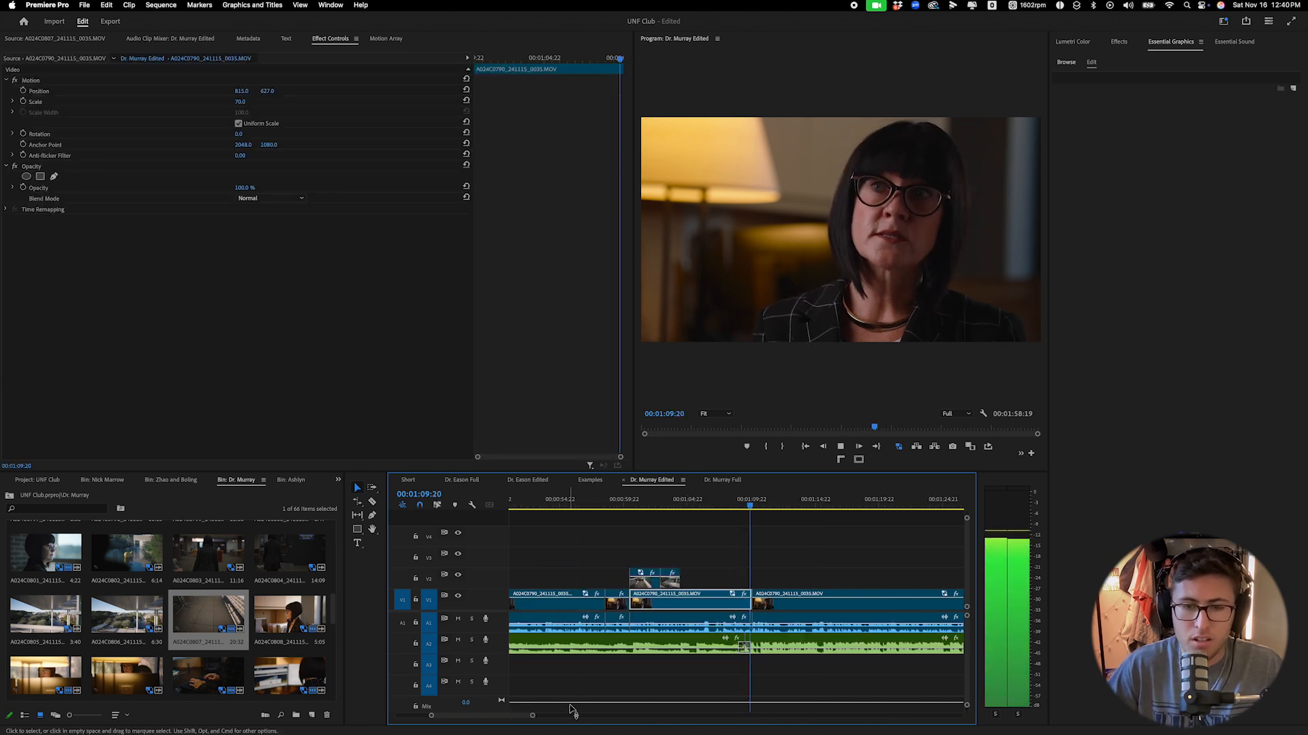
key(space)
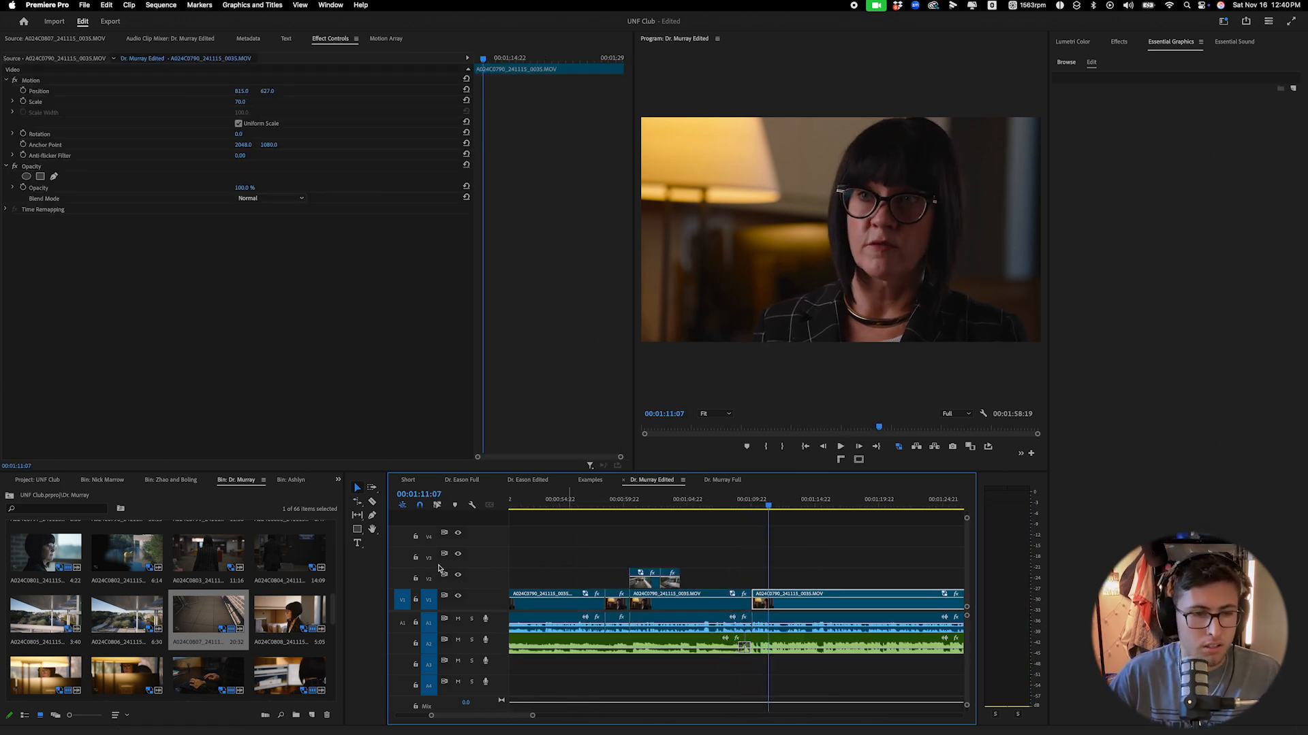
Place the B-roll clip A024C0799 on the track above the interview, starting at the interview cut near 00:01:10:00.
drag(337, 615, 336, 597)
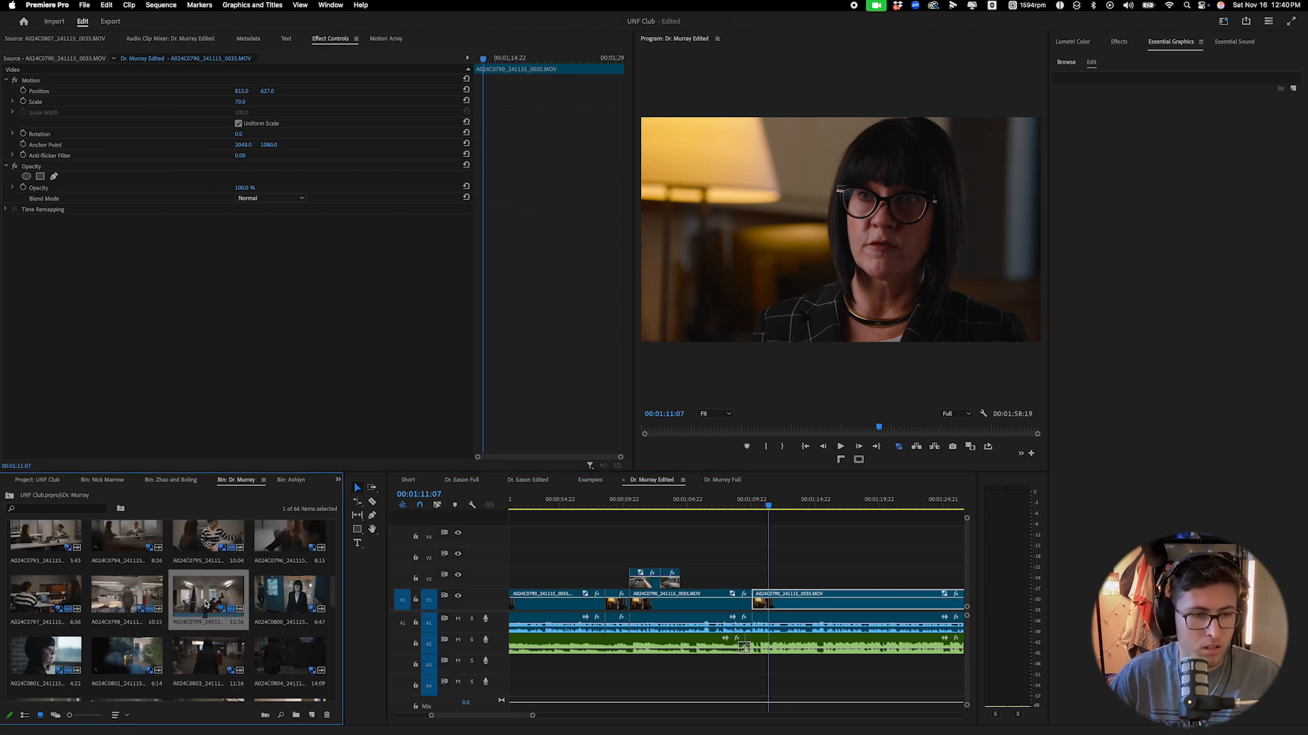
drag(235, 601, 871, 582)
drag(758, 587, 758, 586)
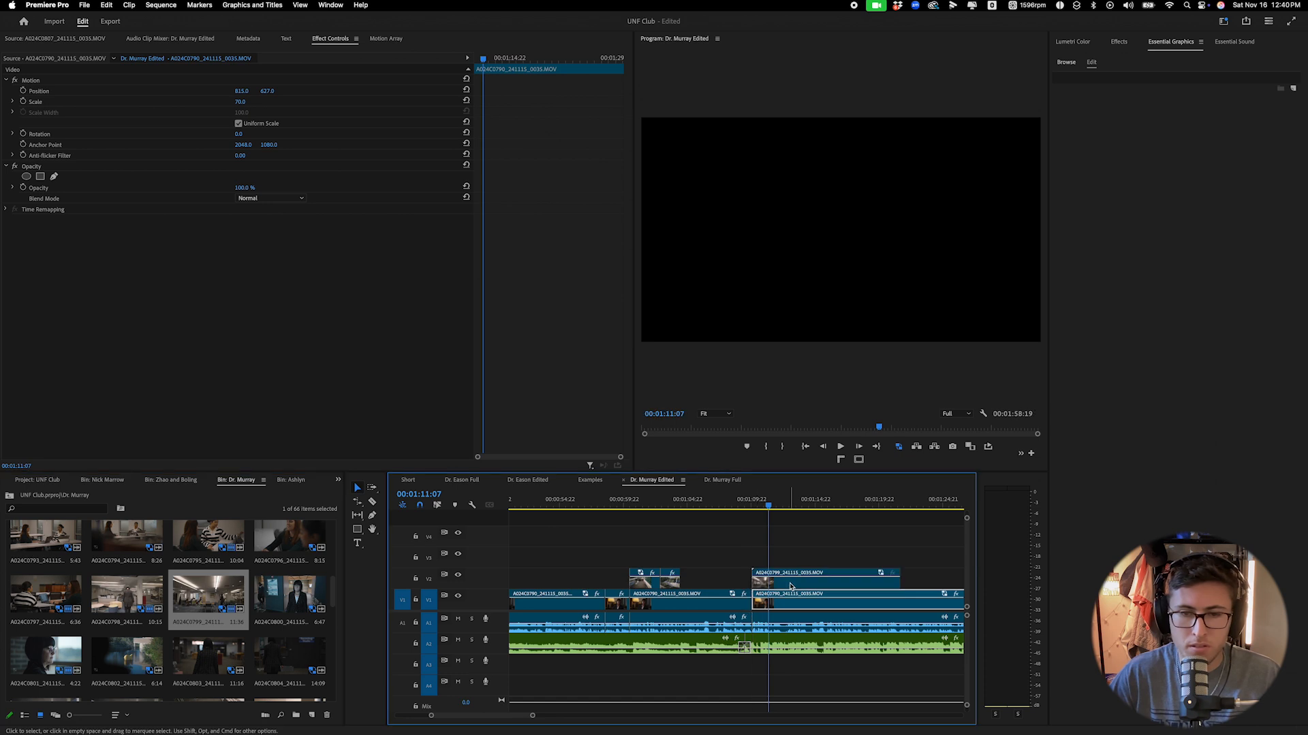
Slow the B-roll clip A024C0799 to 50% speed and play it over the interview.
right_click(807, 579)
click(843, 534)
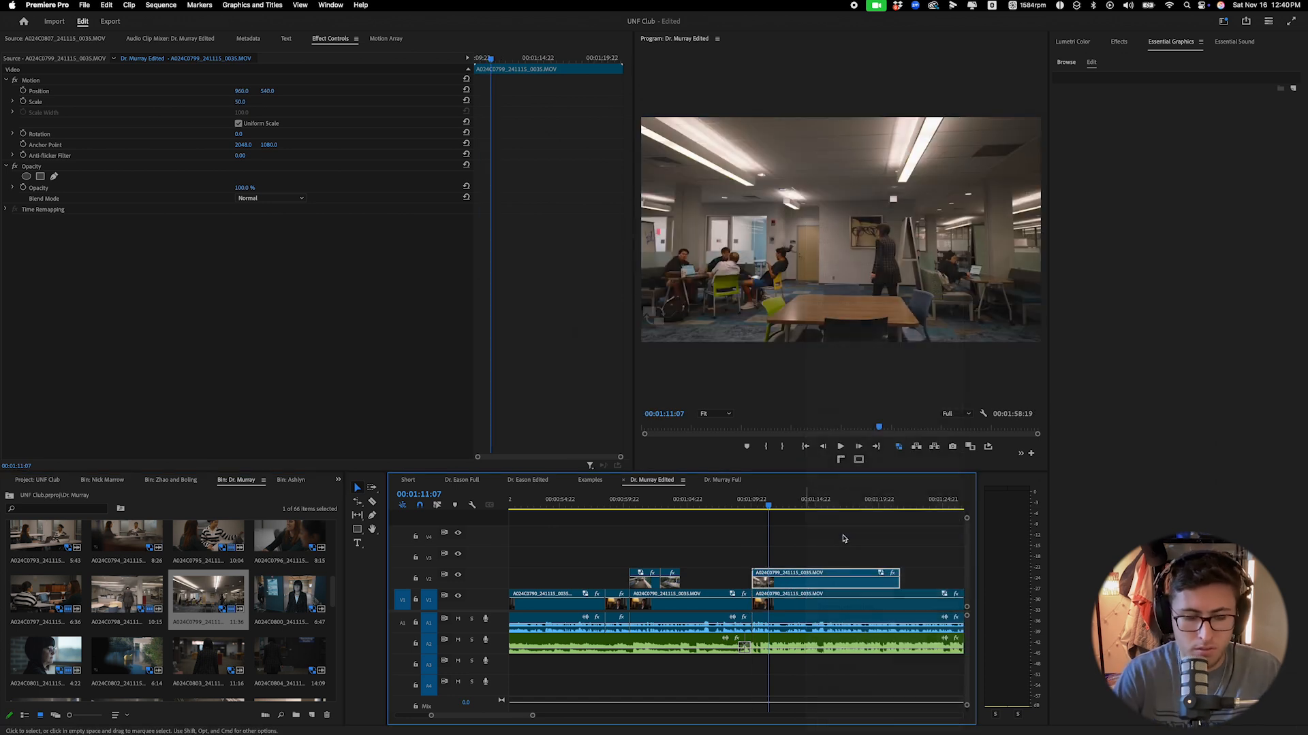
text(50)
key(Return)
key(space)
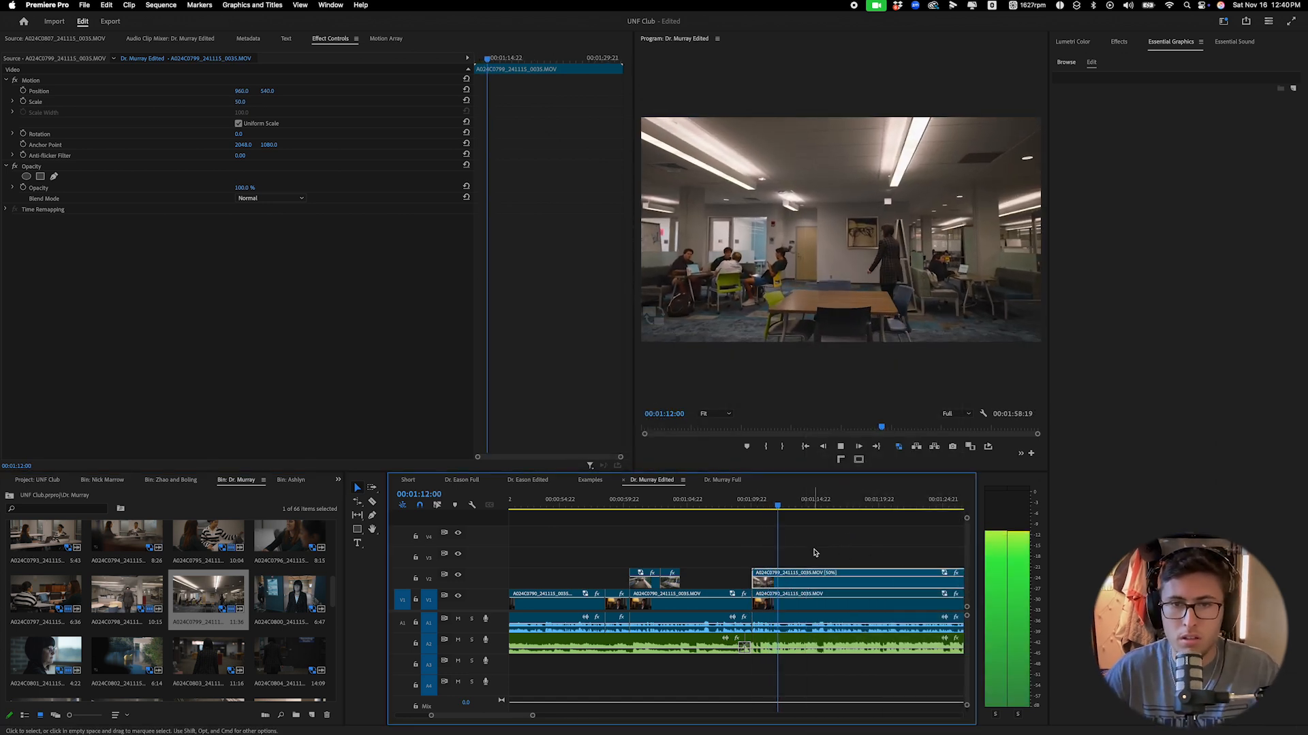
Cut A024C0799 at 00:01:19:02 and use its second part from the interview cut near 00:01:10:00 in place of the first, playing the result.
click(823, 507)
drag(839, 509, 868, 508)
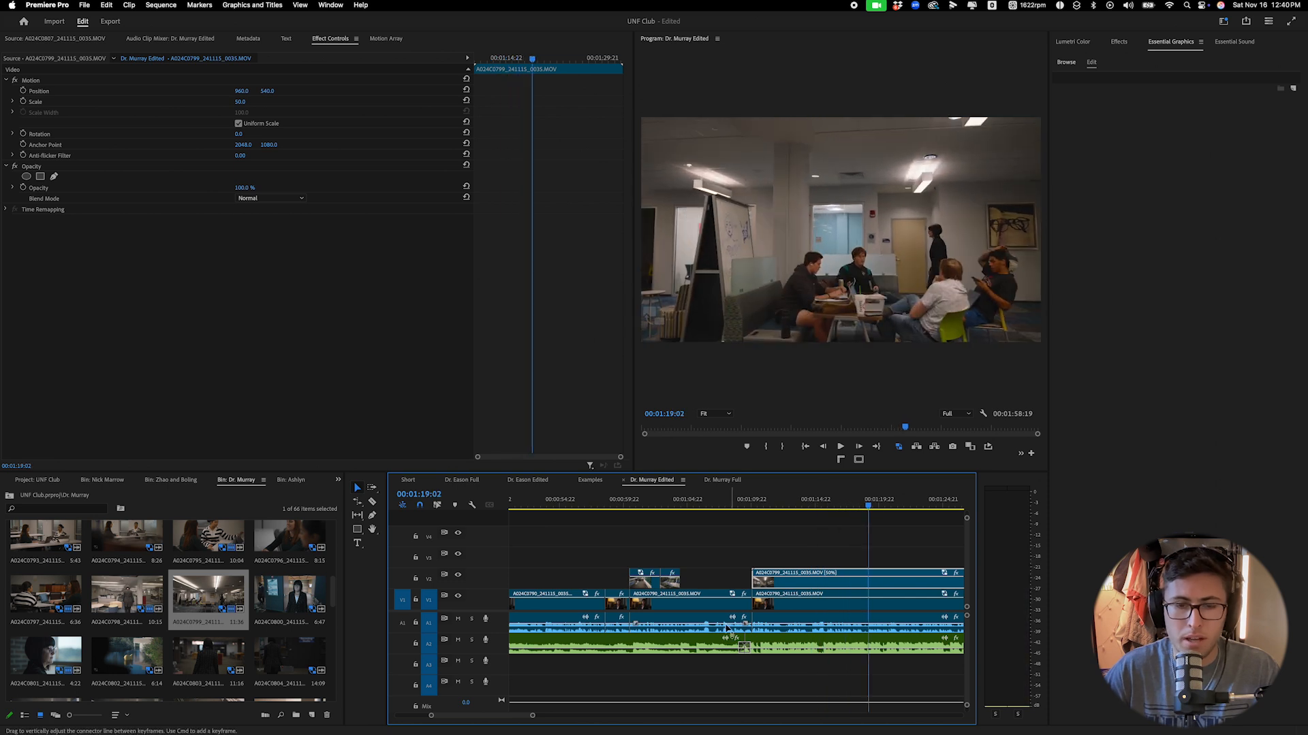
drag(532, 718, 582, 720)
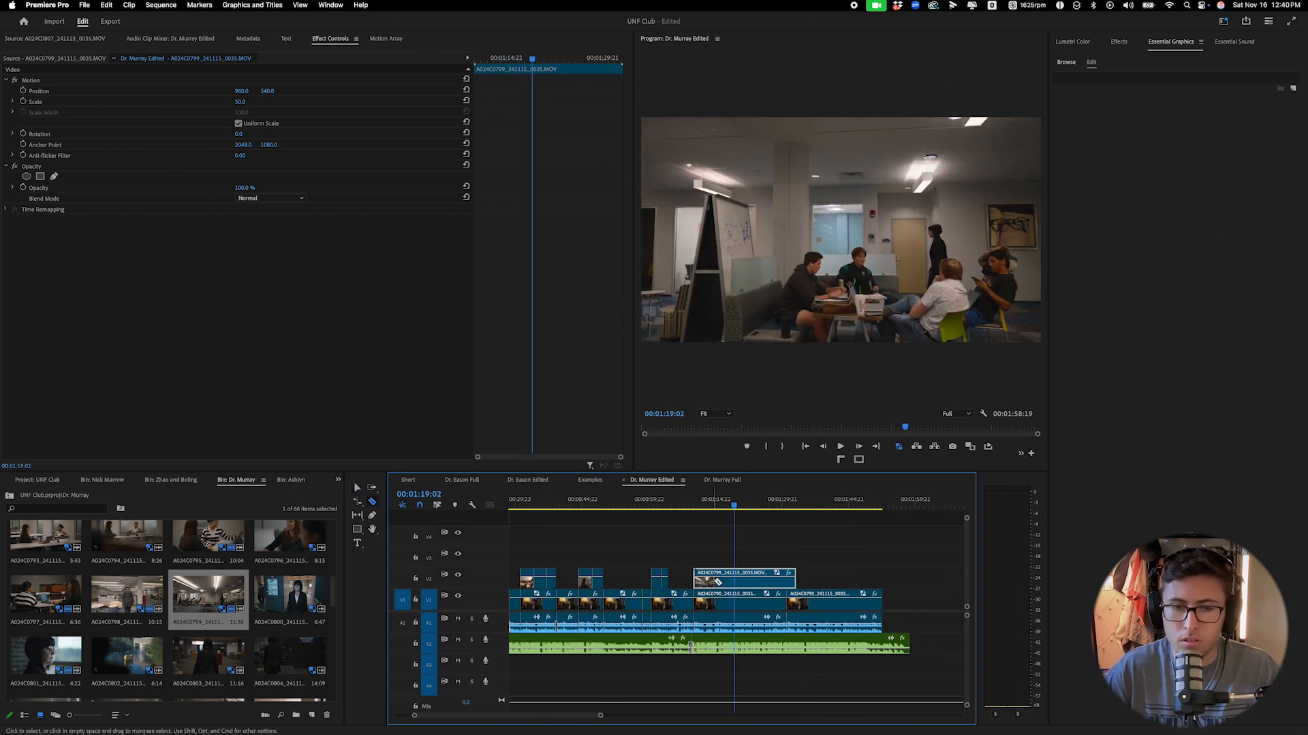
click(740, 584)
key(v)
key(space)
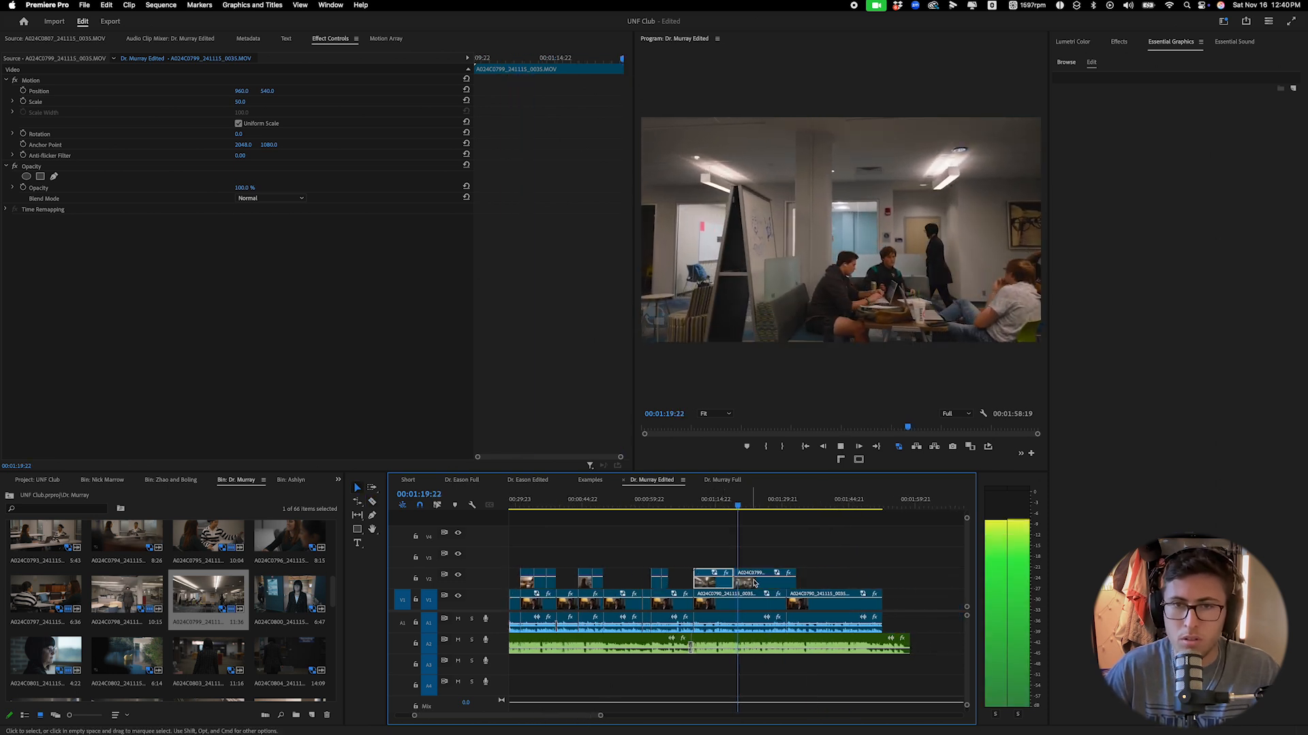
drag(771, 583, 733, 587)
key(space)
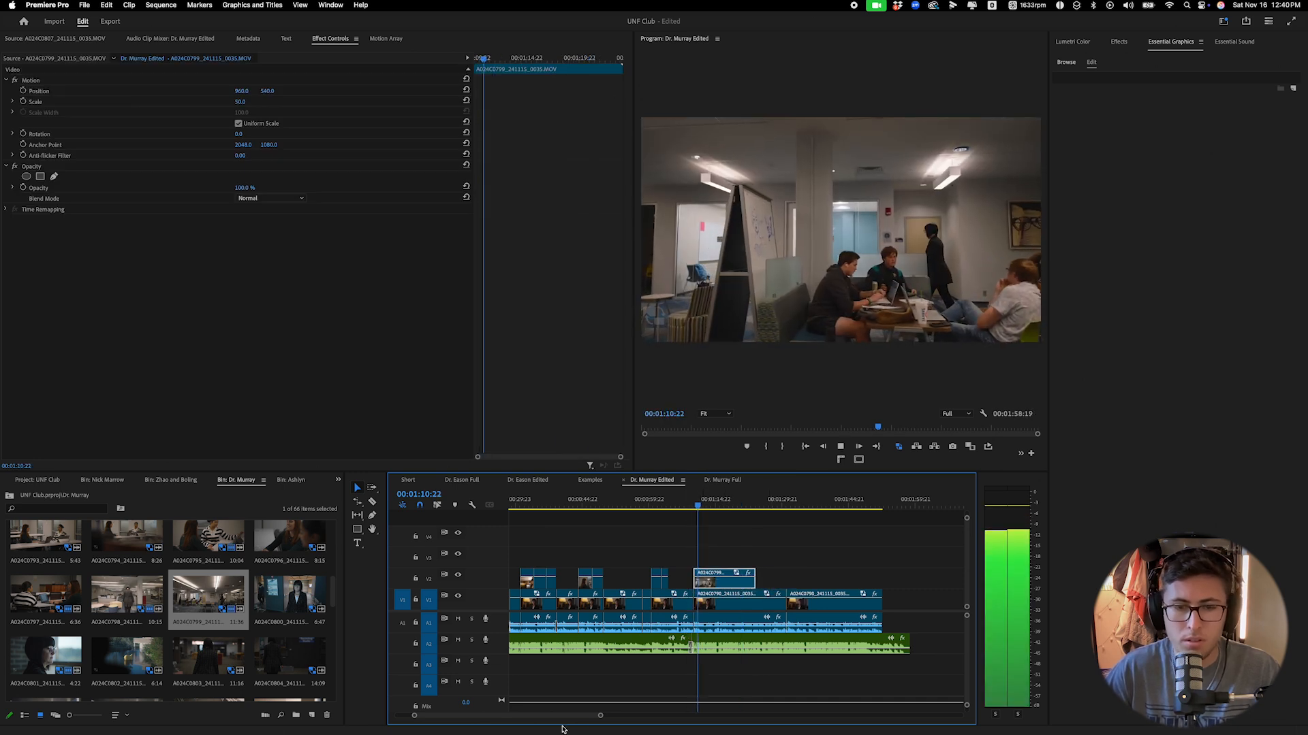
Cut the A024C0799 B-roll at 00:01:13:03 and delete everything after the cut.
drag(600, 715, 584, 718)
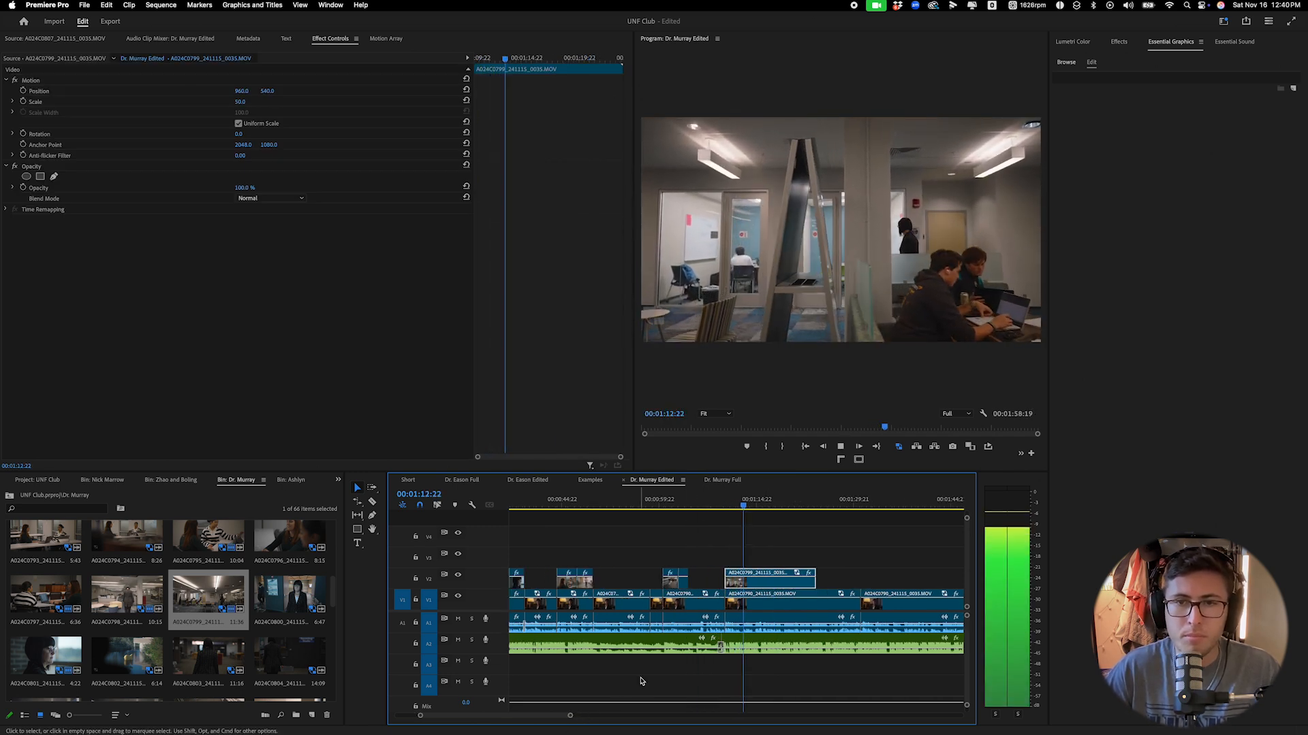
key(space)
click(745, 585)
key(v)
click(765, 583)
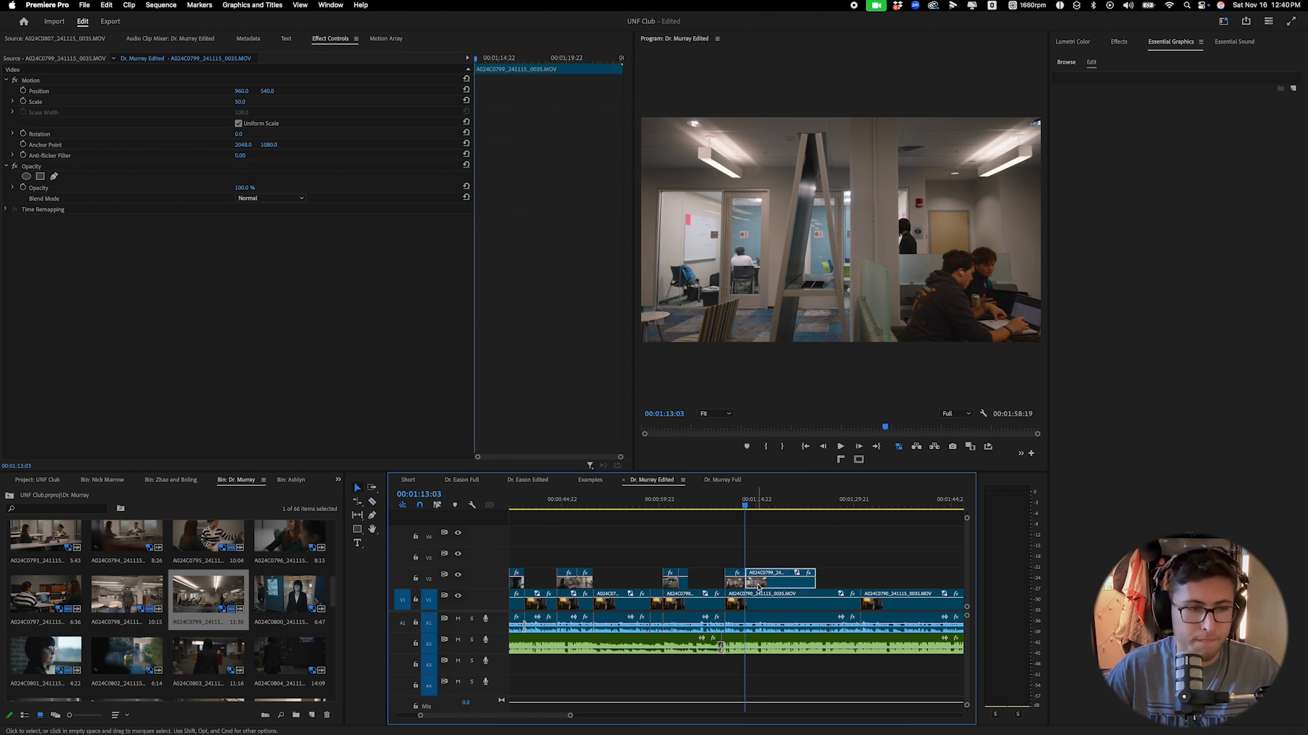
key(Delete)
Place the B-roll clip A024C0800 above the interview from 00:01:13:03, slow it to 50% speed and play it.
click(136, 607)
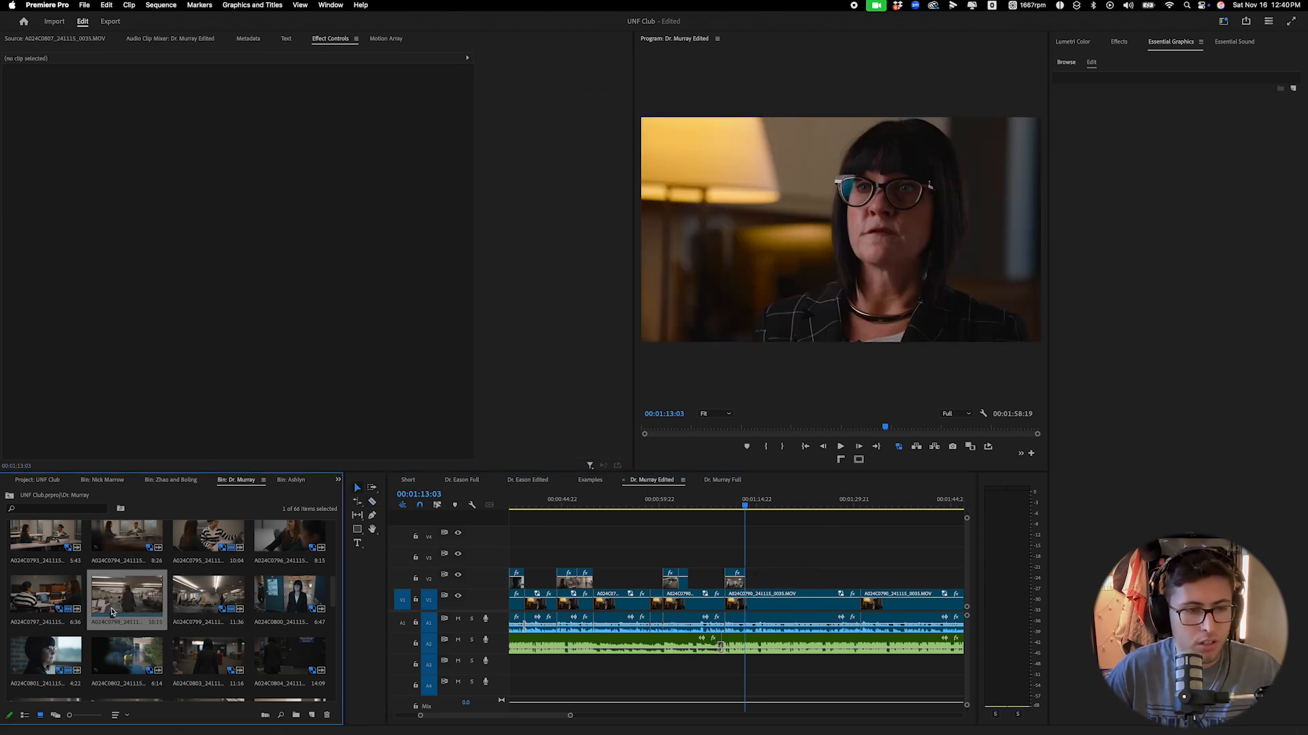
click(275, 604)
scroll(269, 609, up, 1)
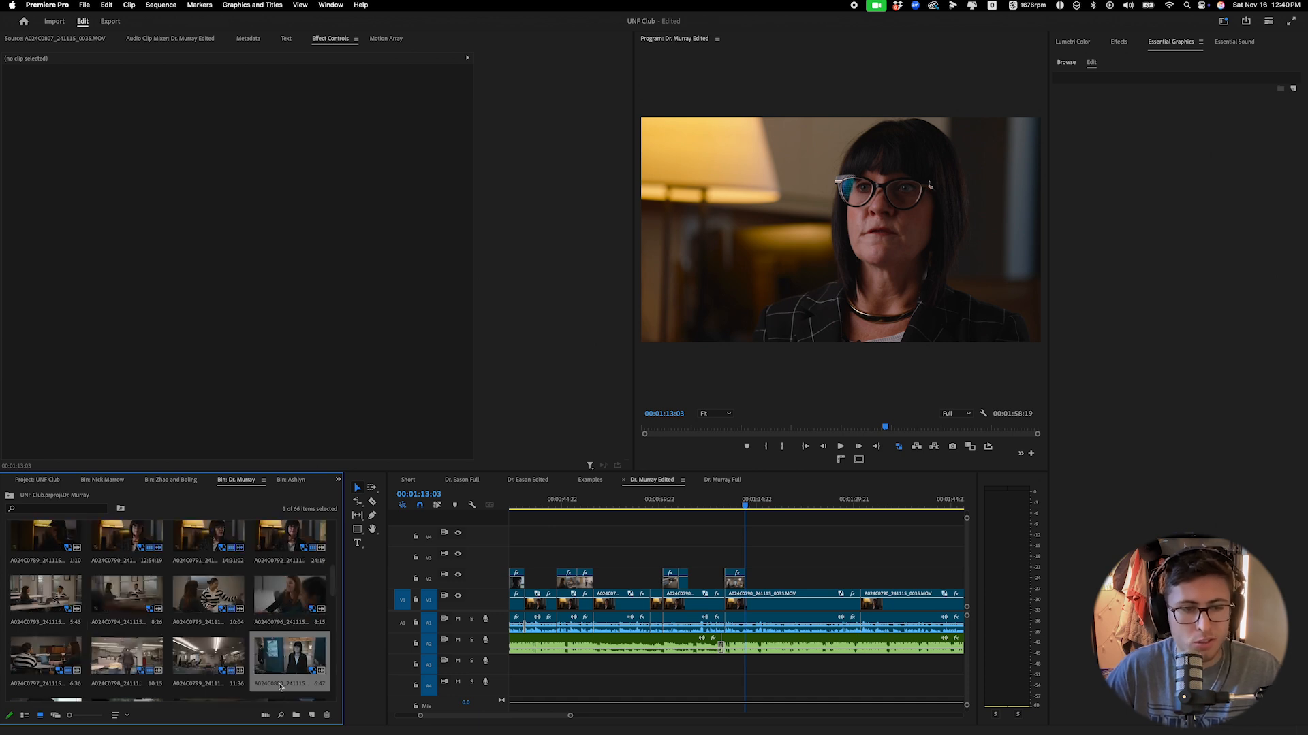
drag(281, 668, 747, 584)
key(super+z)
drag(300, 657, 769, 591)
right_click(770, 591)
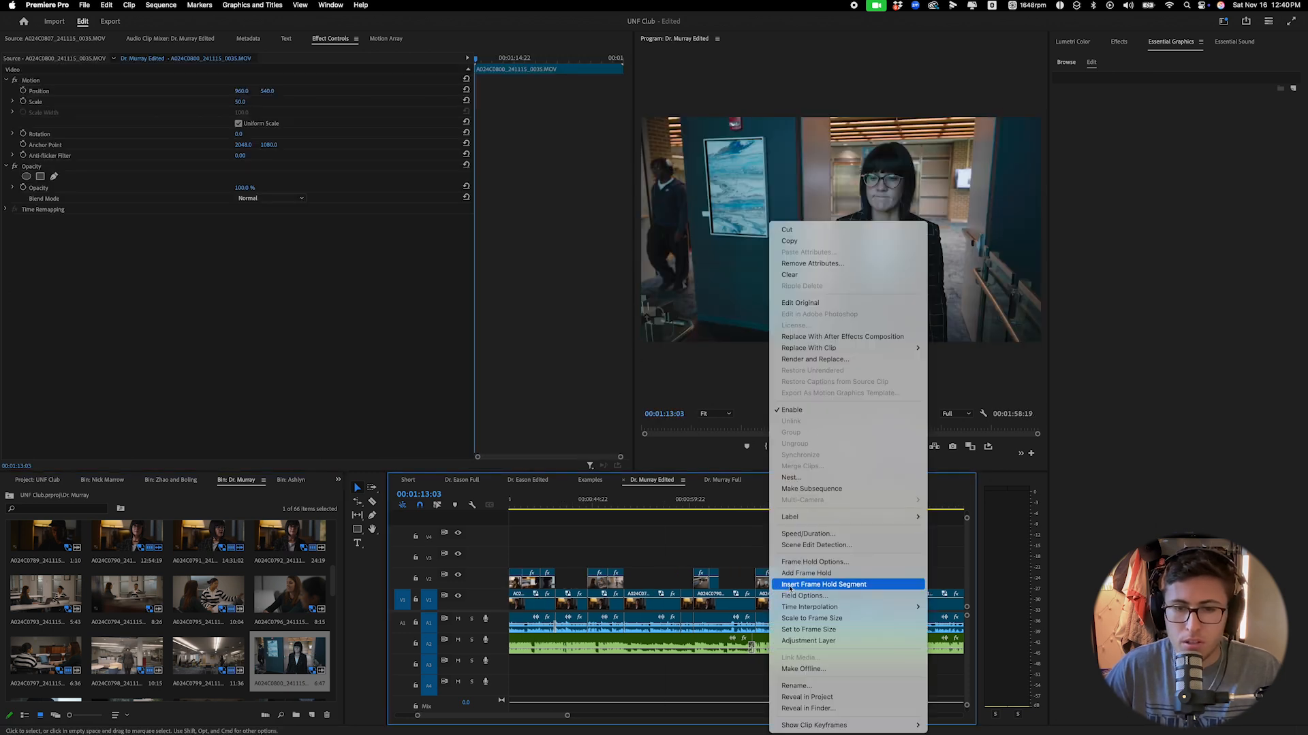
click(824, 536)
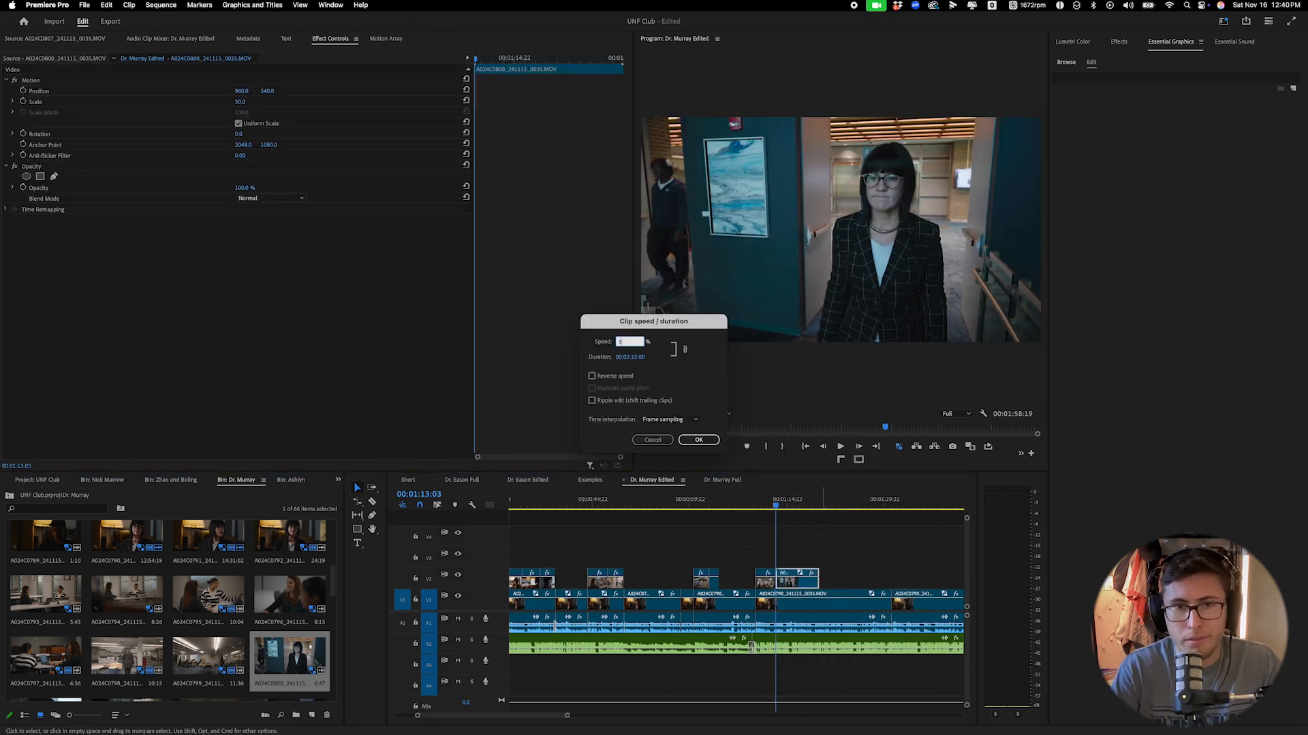
text(50)
key(Return)
key(space)
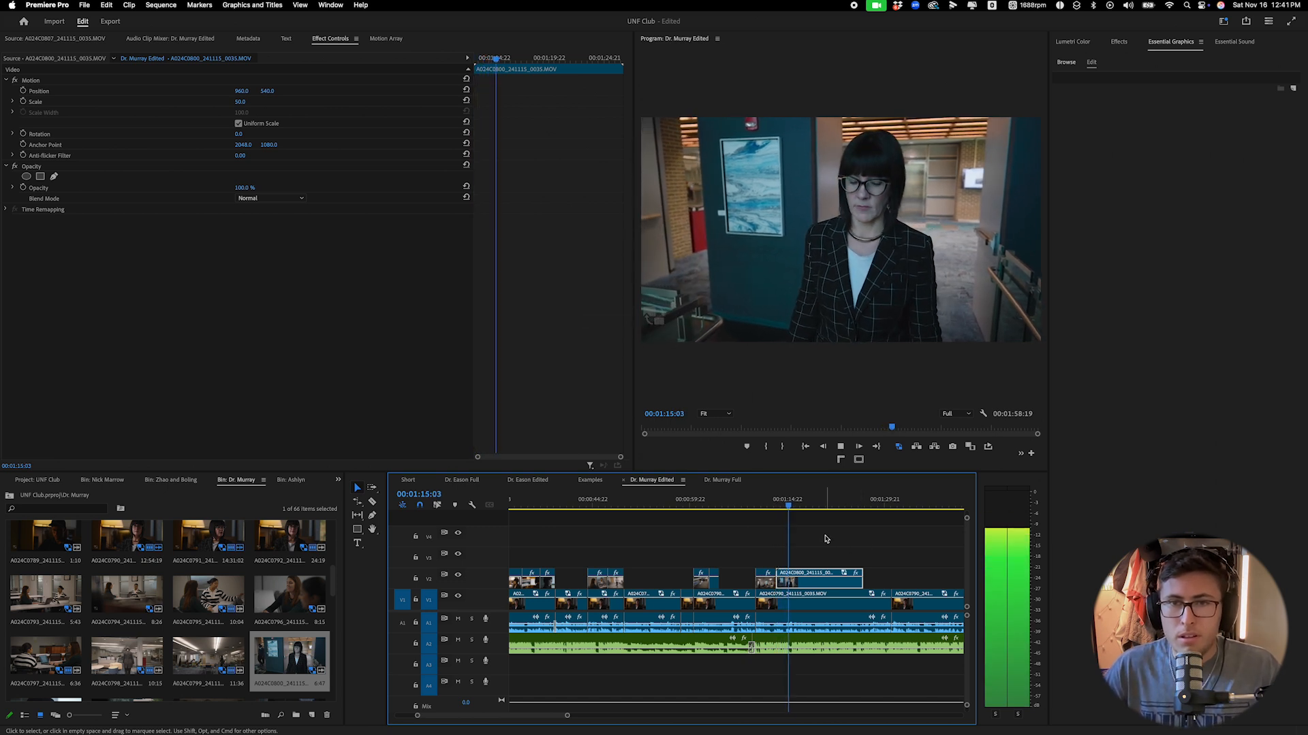
Trim the start of A024C0800, move it back against A024C0799 and play from 00:01:09:21.
key(space)
drag(777, 583, 798, 583)
drag(821, 582, 798, 582)
click(756, 504)
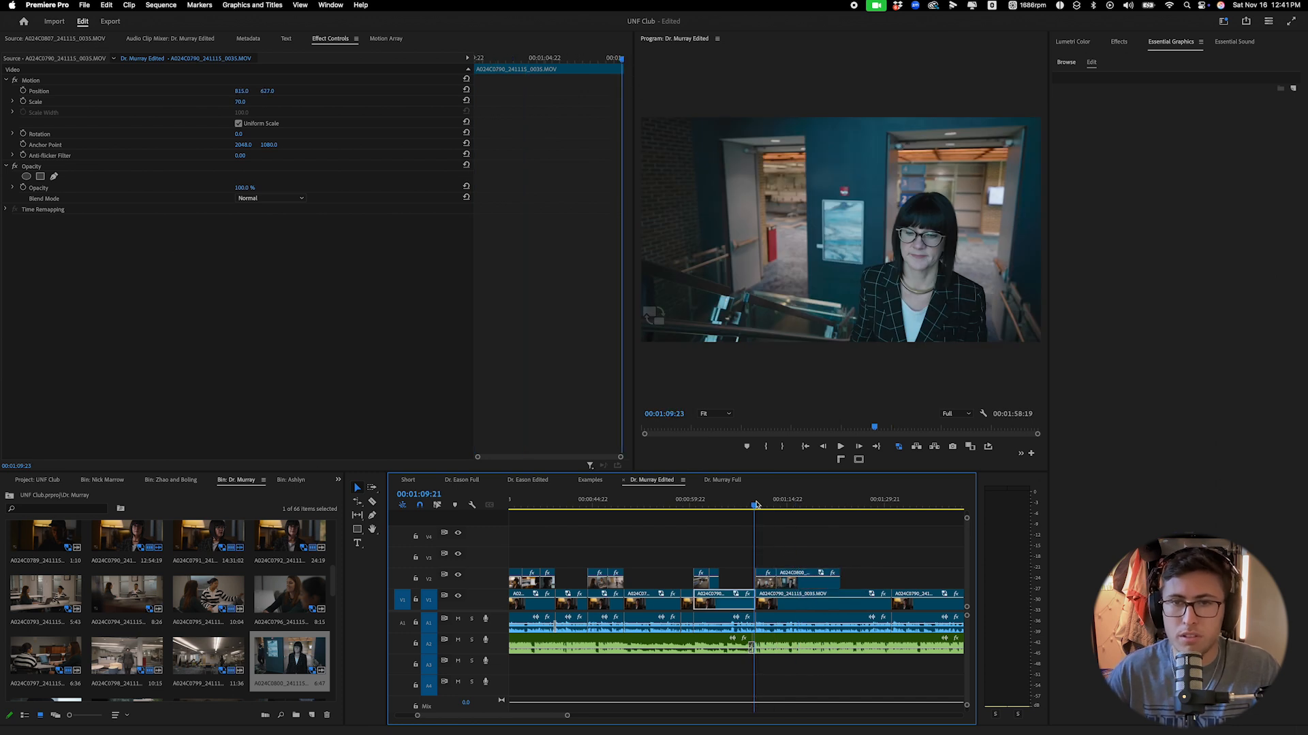
key(space)
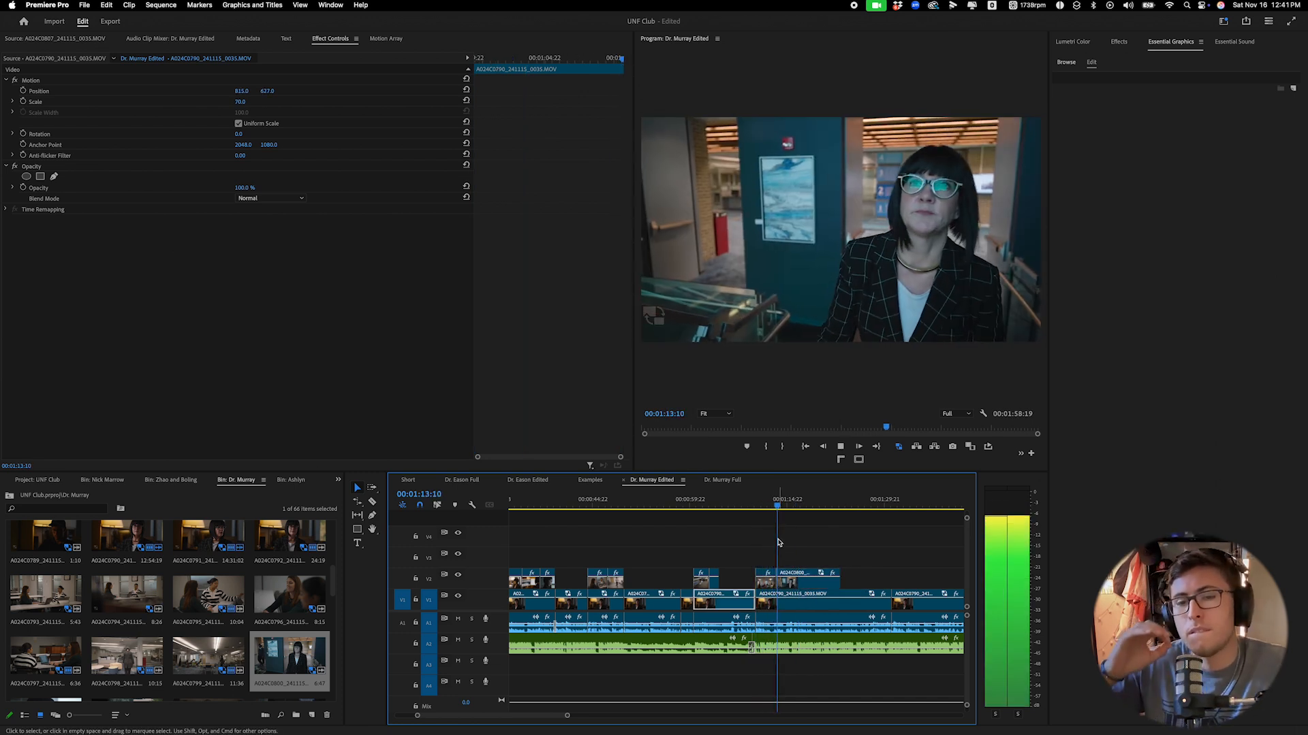
Shift A024C0800 later and extend the end of A024C0799 to meet it at 00:01:14:15, playing from the interview cut.
key(space)
drag(793, 578, 792, 582)
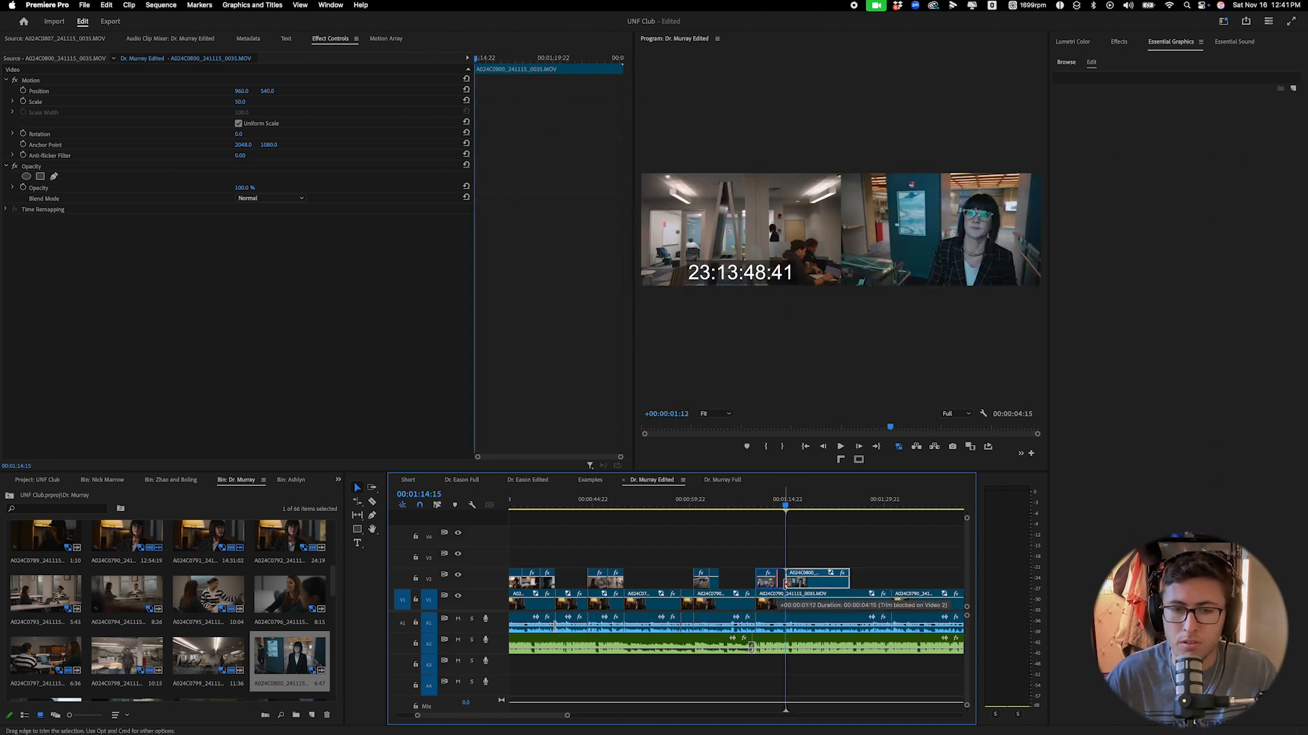
click(756, 509)
key(space)
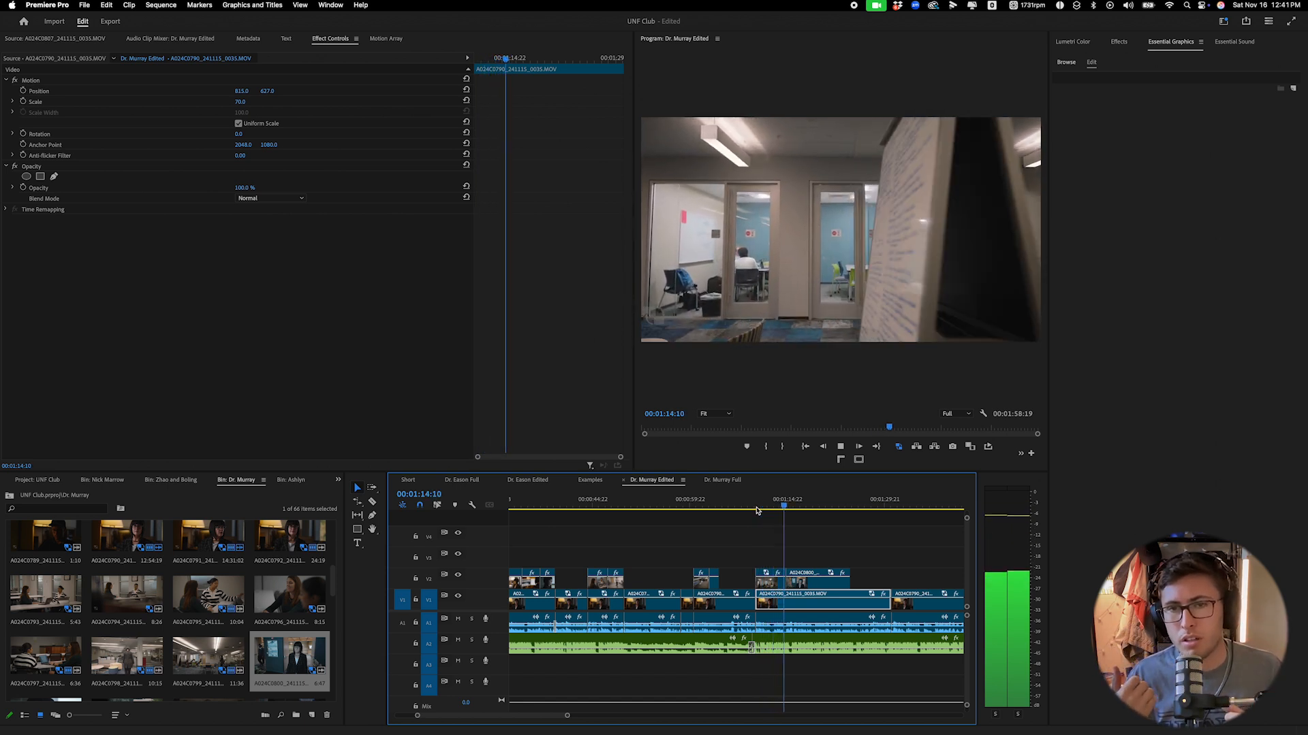
key(space)
Move A024C0800 further along and extend the end of A024C0799 again, playing the added portion to find its ending.
click(766, 509)
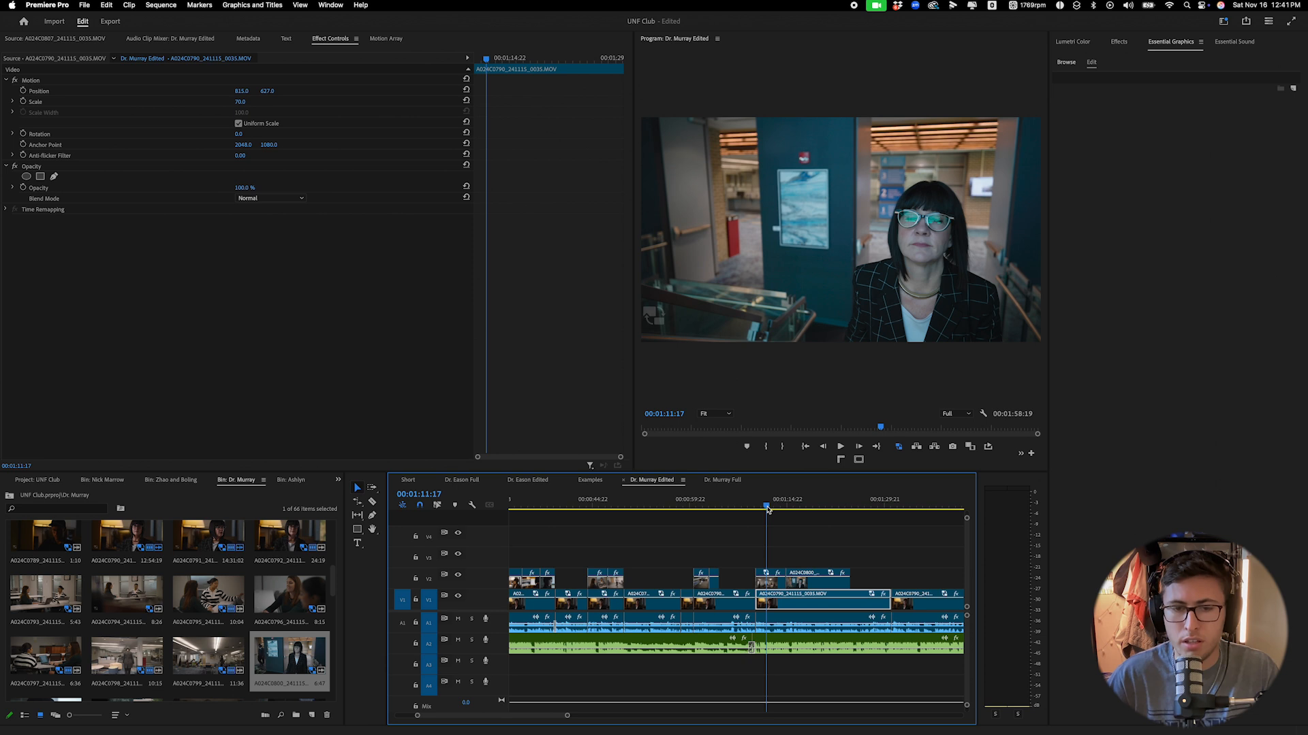
mouse_move(804, 586)
mouse_down()
mouse_move(826, 586)
mouse_move(802, 586)
mouse_up()
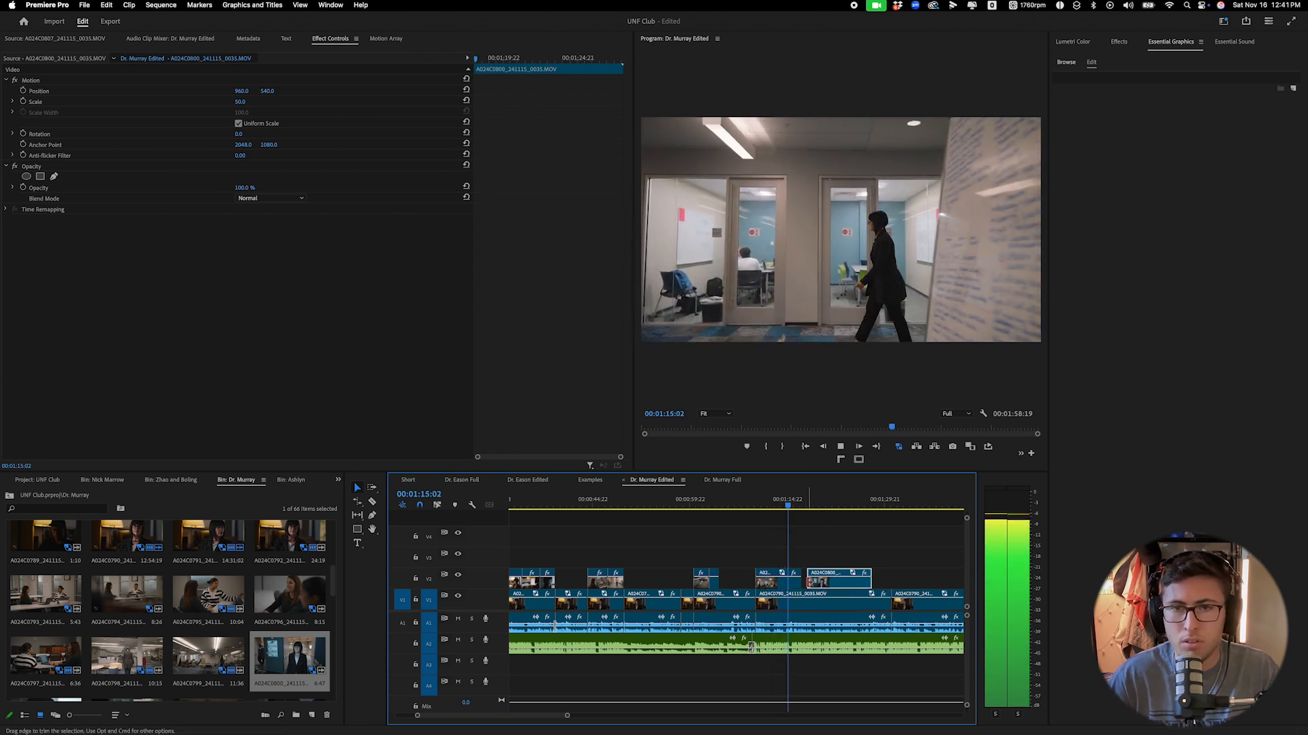
click(794, 591)
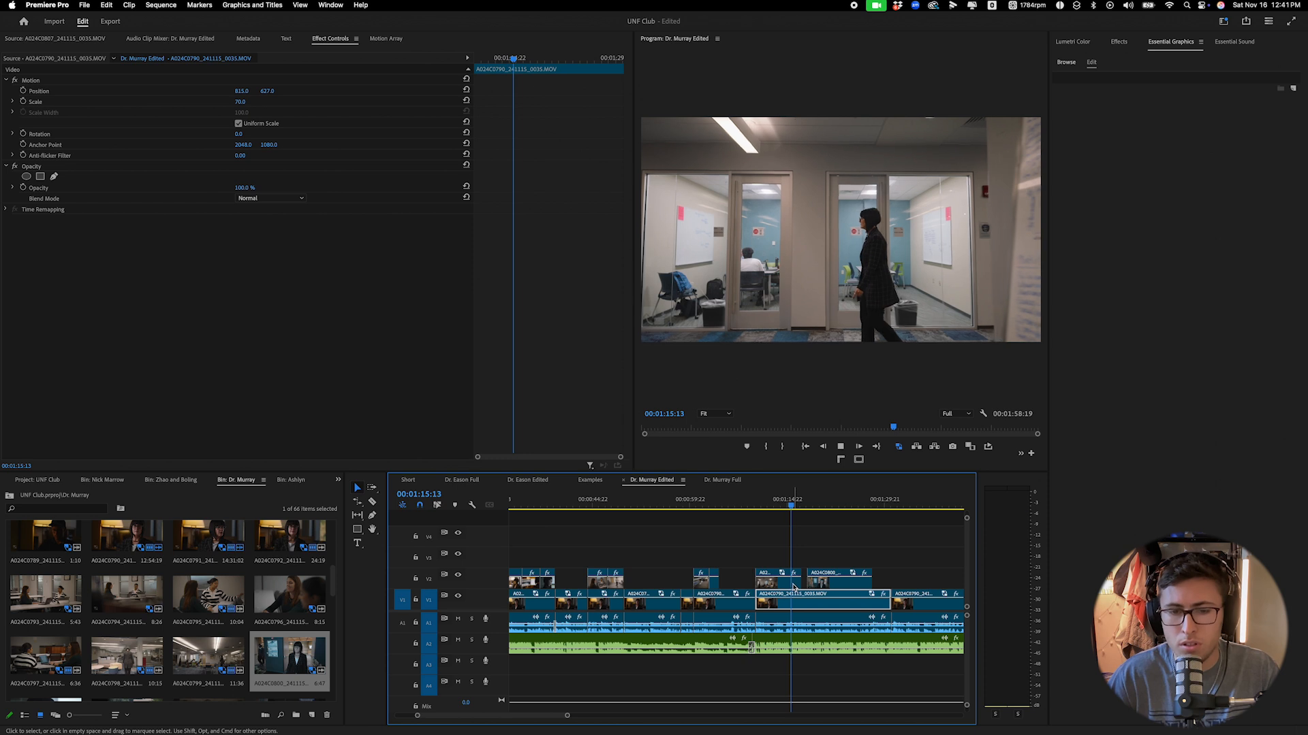
key(space)
click(788, 501)
key(space)
key(space)
Shorten A024C0799 to end near 00:01:15:20, move A024C0800 against it and play from 00:01:10:07.
key(c)
click(792, 585)
drag(821, 587, 805, 587)
click(758, 507)
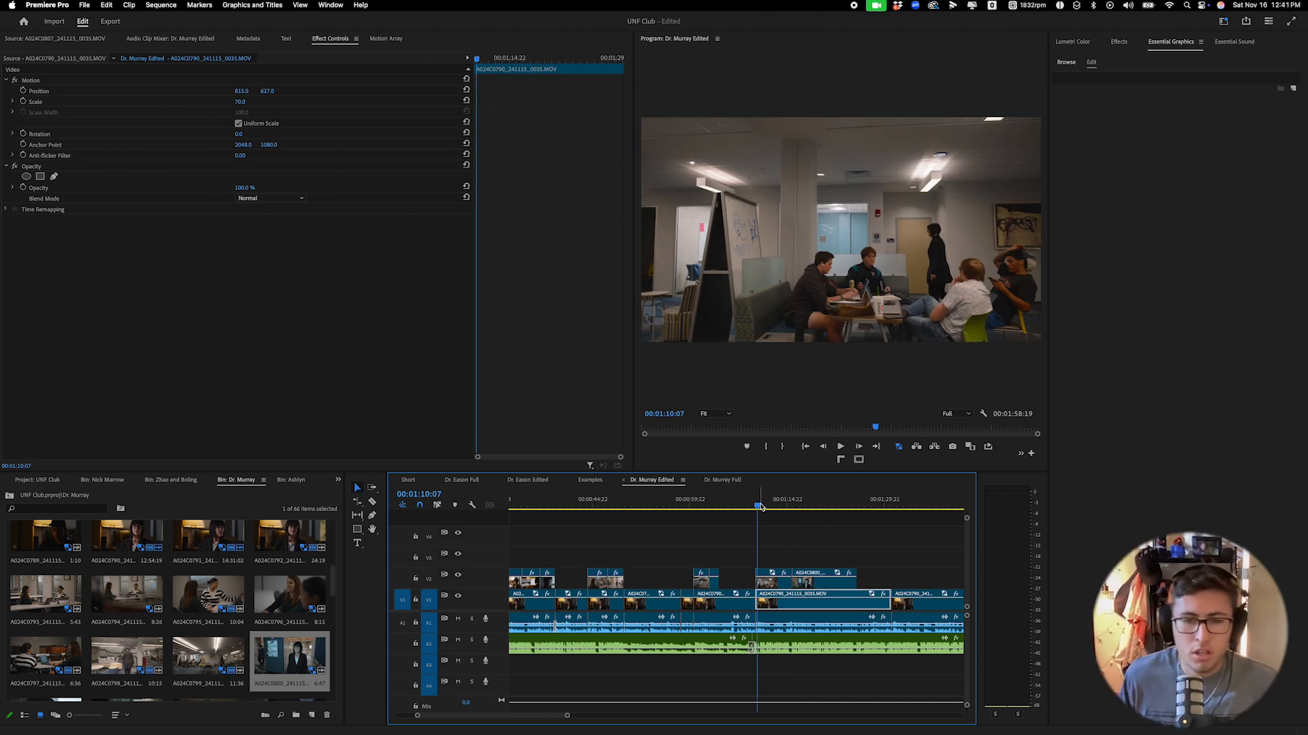
key(space)
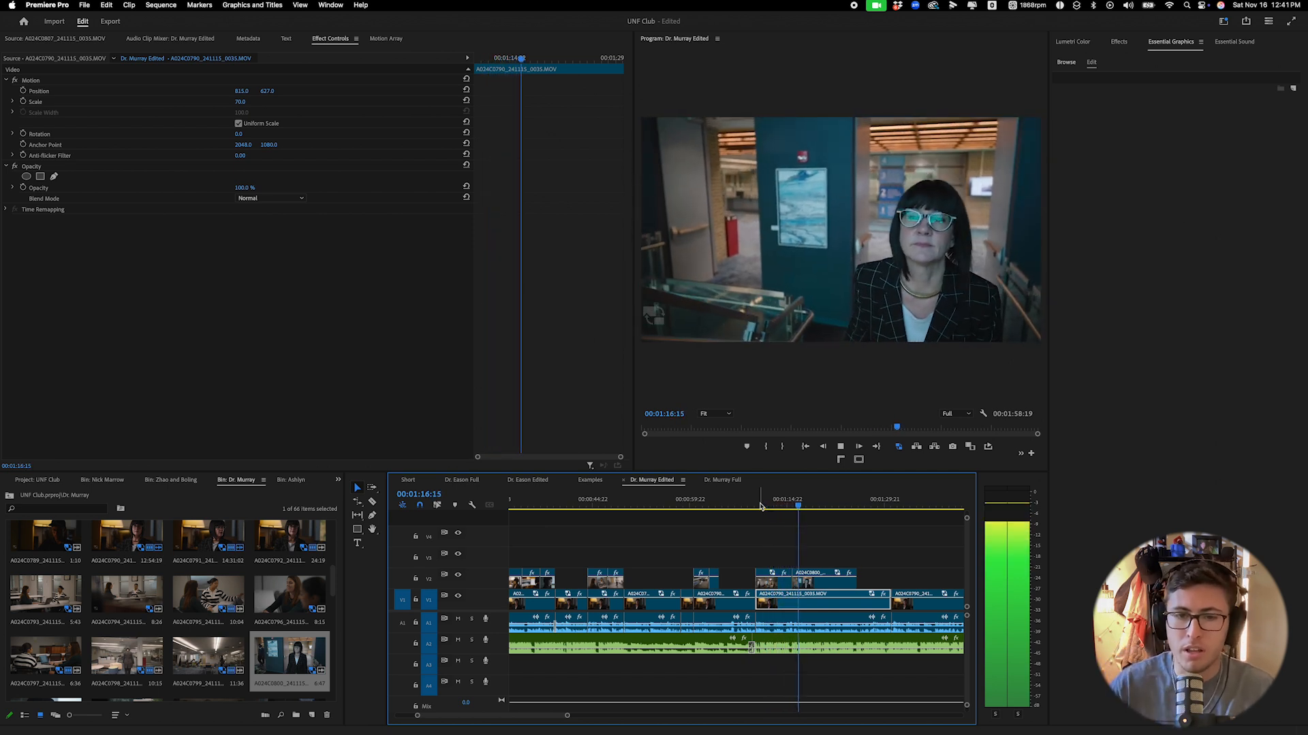
Cut A024C0800 at 00:01:18:13 and delete the rest of the clip.
key(space)
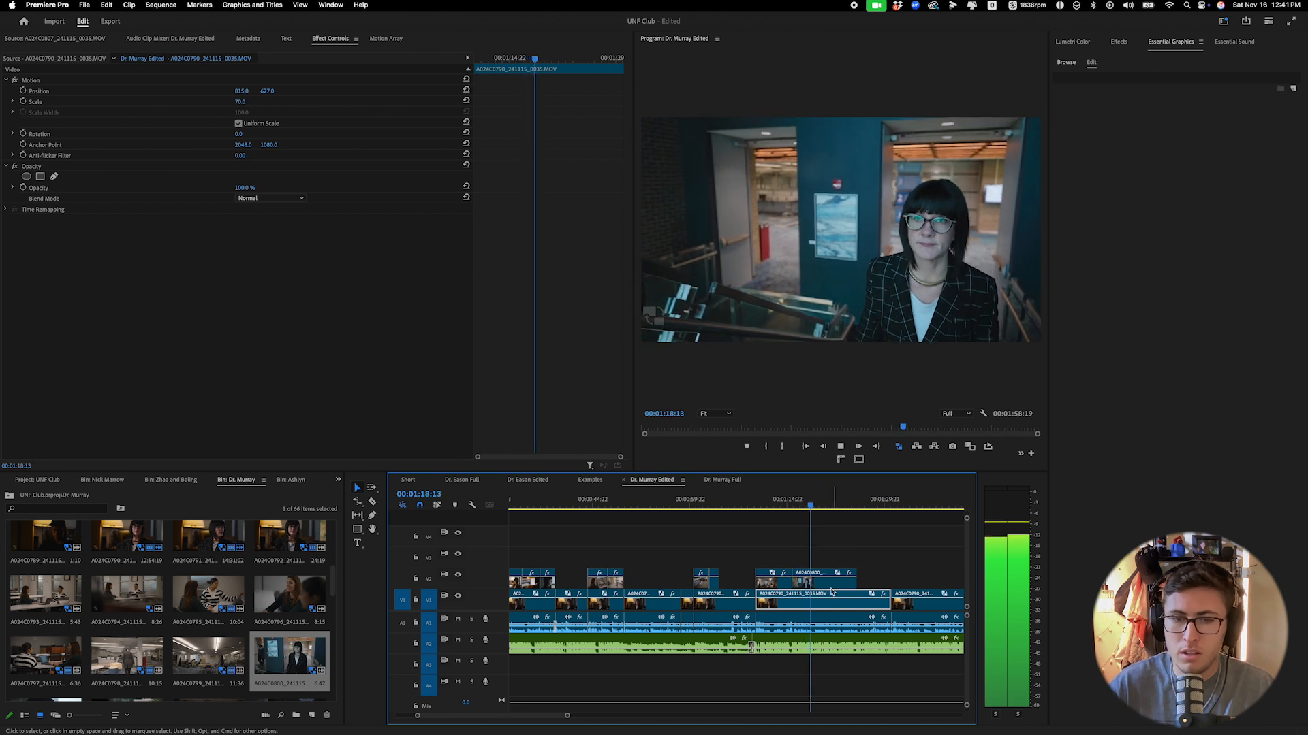
key(c)
click(810, 582)
key(v)
click(832, 579)
key(Delete)
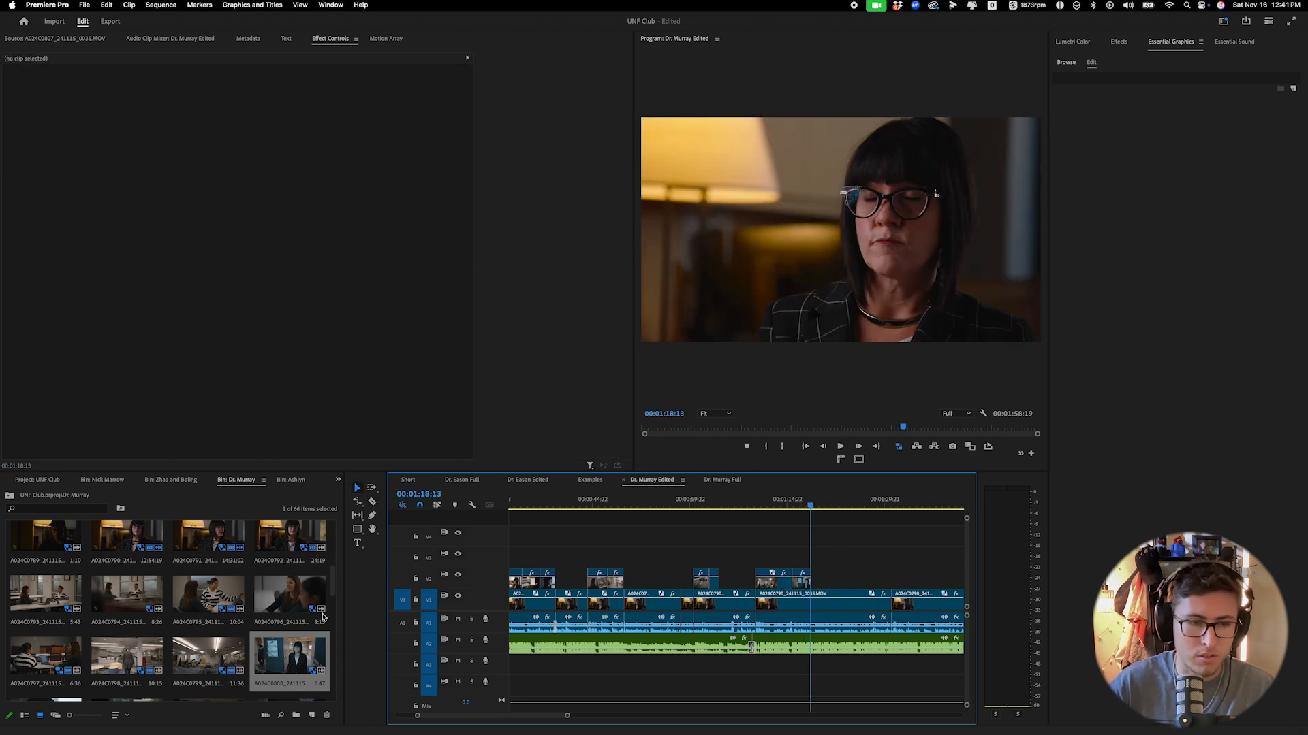
Place the B-roll clip A024C0776 above the interview from 00:01:18:13, slow it down and play it.
scroll(330, 559, up, 5)
click(285, 558)
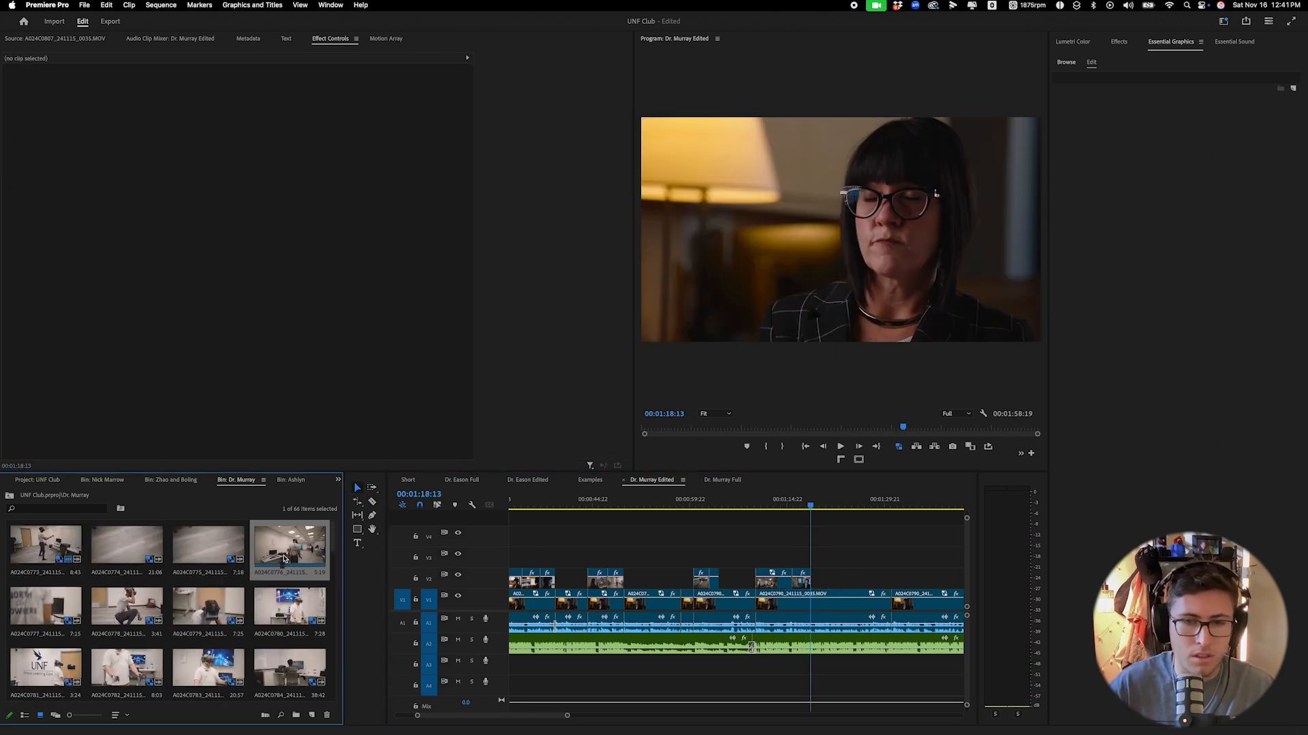
drag(286, 543, 820, 580)
right_click(829, 584)
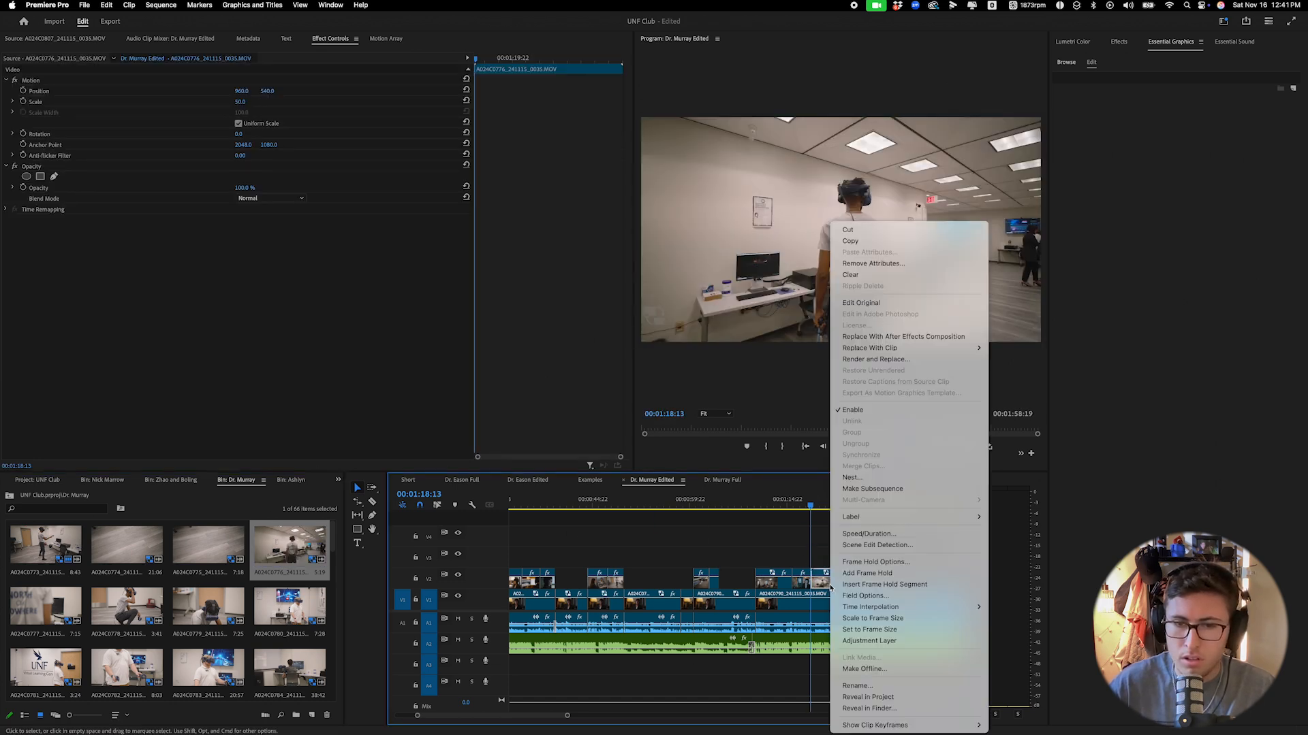
click(865, 533)
key(Return)
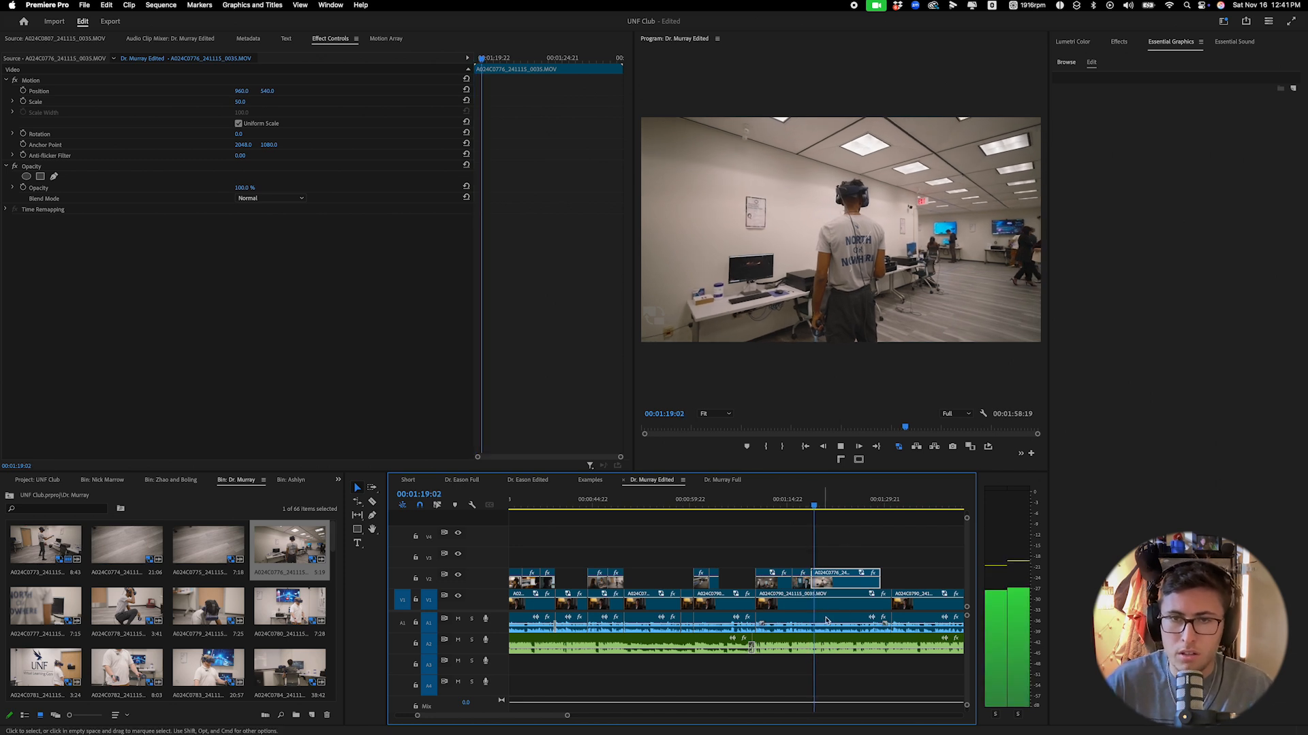
key(space)
Replay A024C0776 from its start, cut it at 00:01:21:20 and delete the remainder.
key(c)
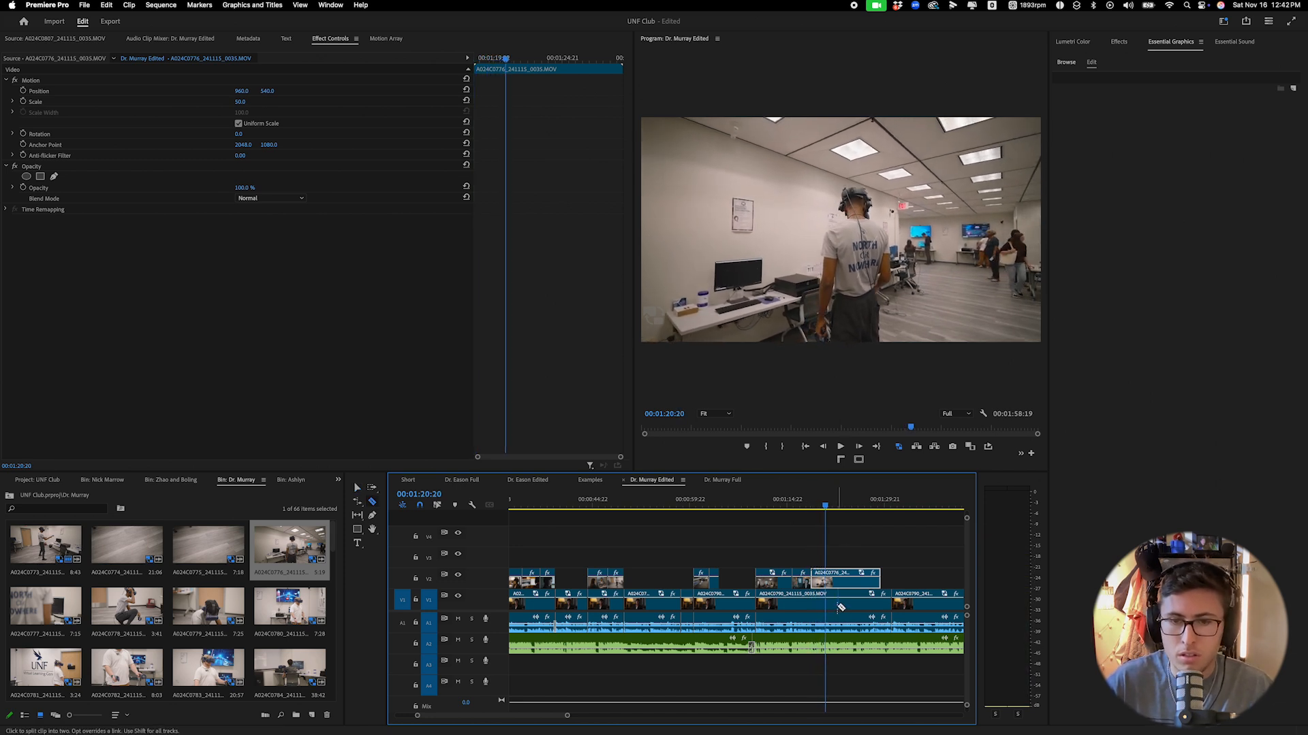
click(811, 507)
key(space)
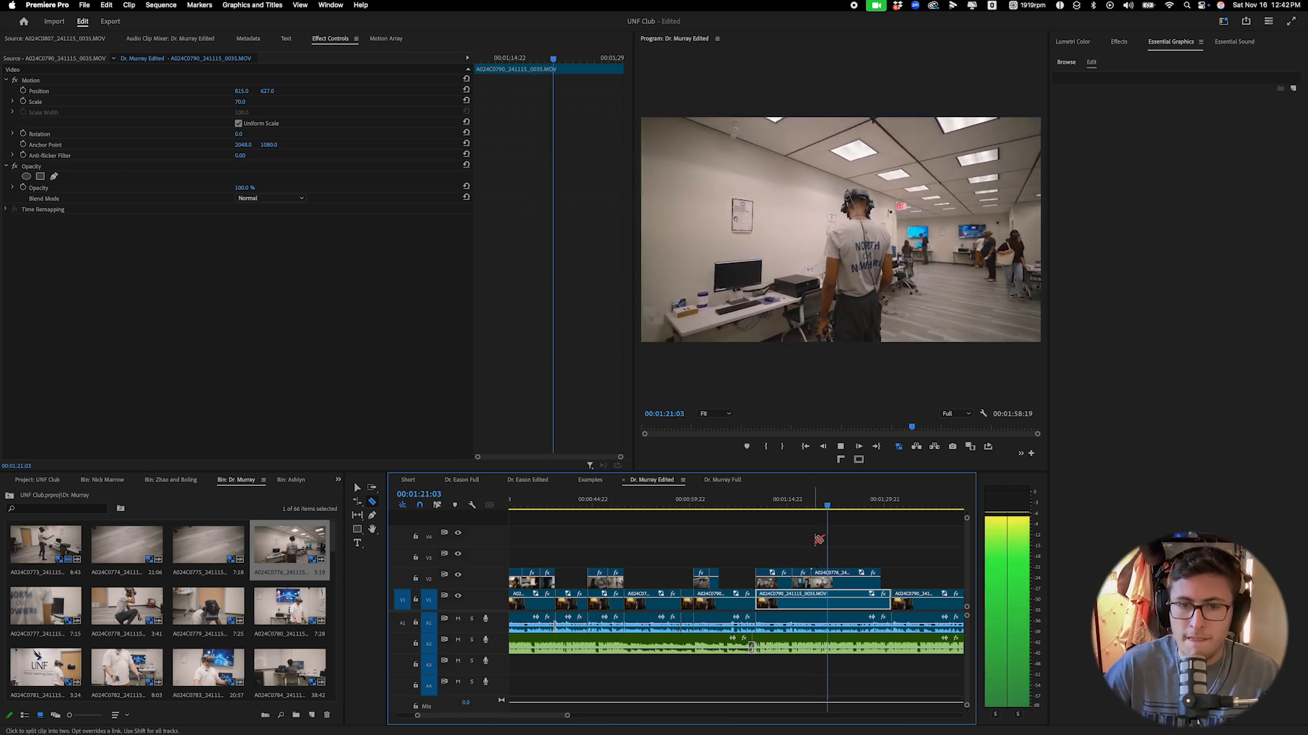
key(space)
click(832, 583)
key(v)
click(837, 584)
key(Delete)
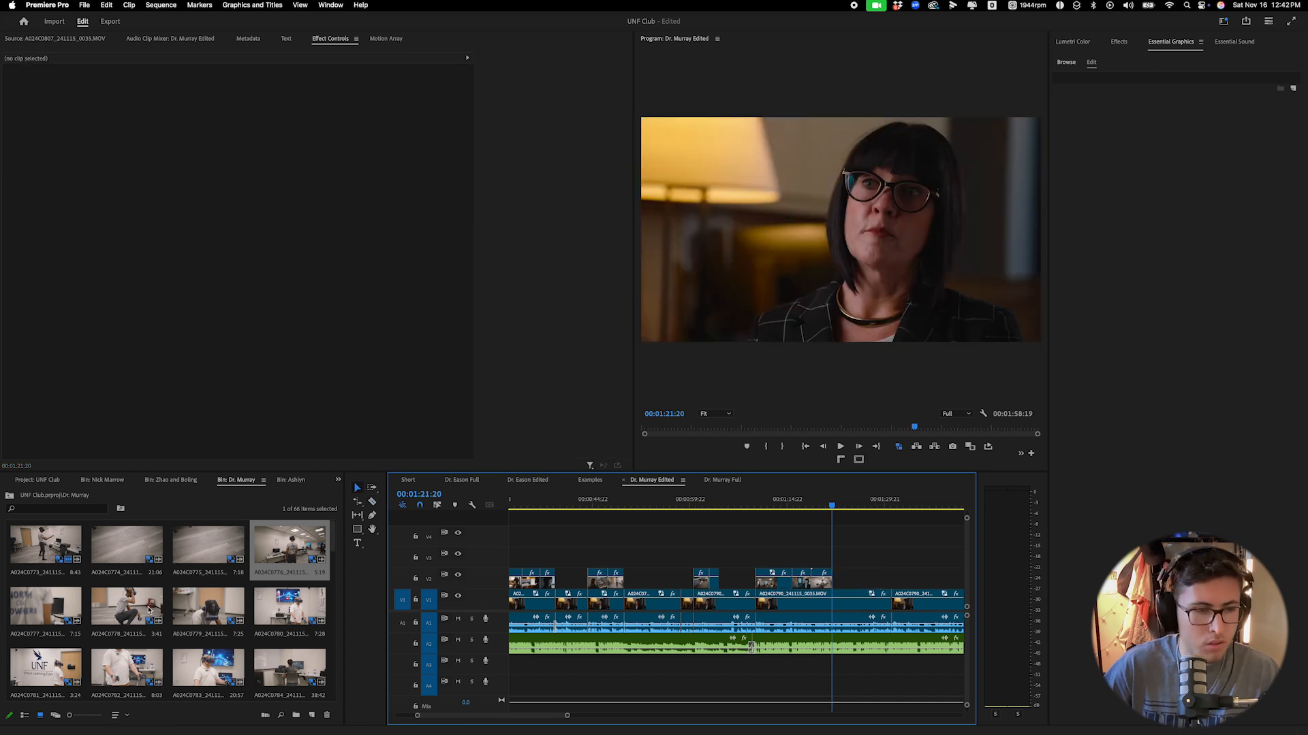
Place the B-roll clip A024C0783 above the interview from 00:01:21:20, slow it to 40% speed and play it.
drag(208, 669, 848, 583)
right_click(860, 585)
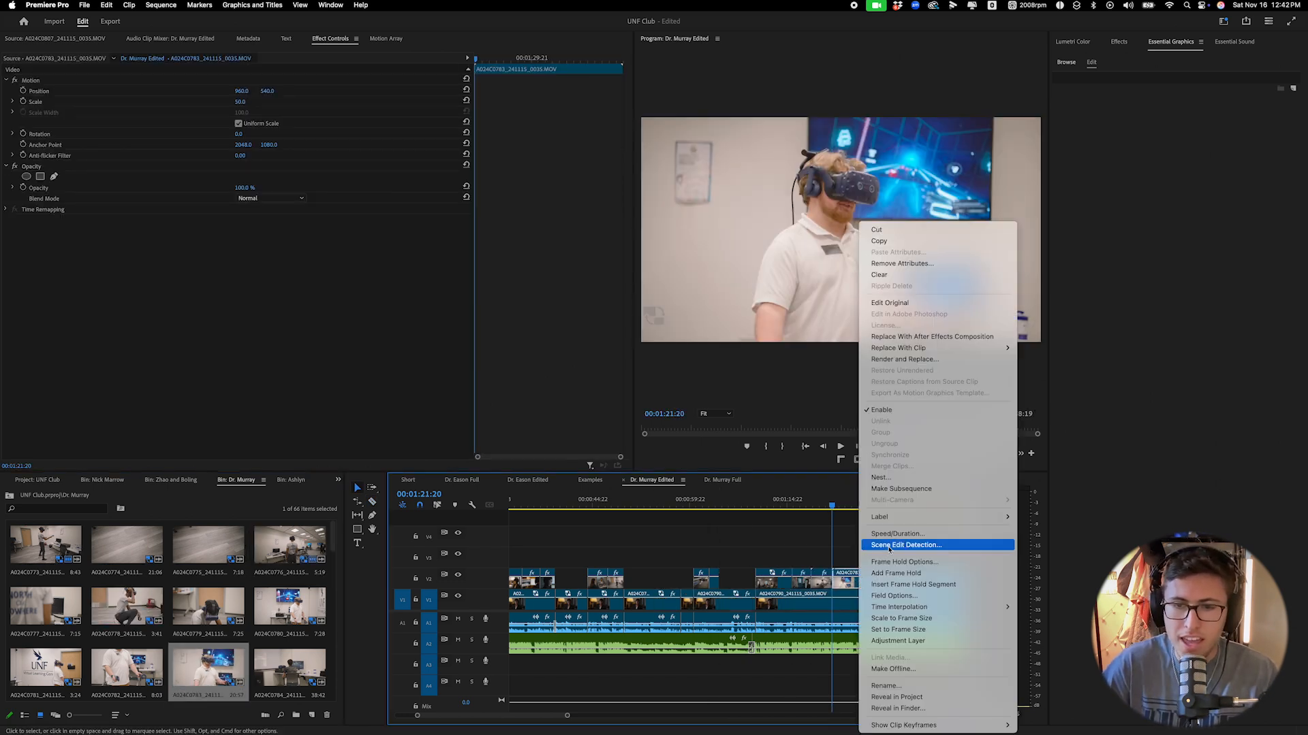
click(903, 538)
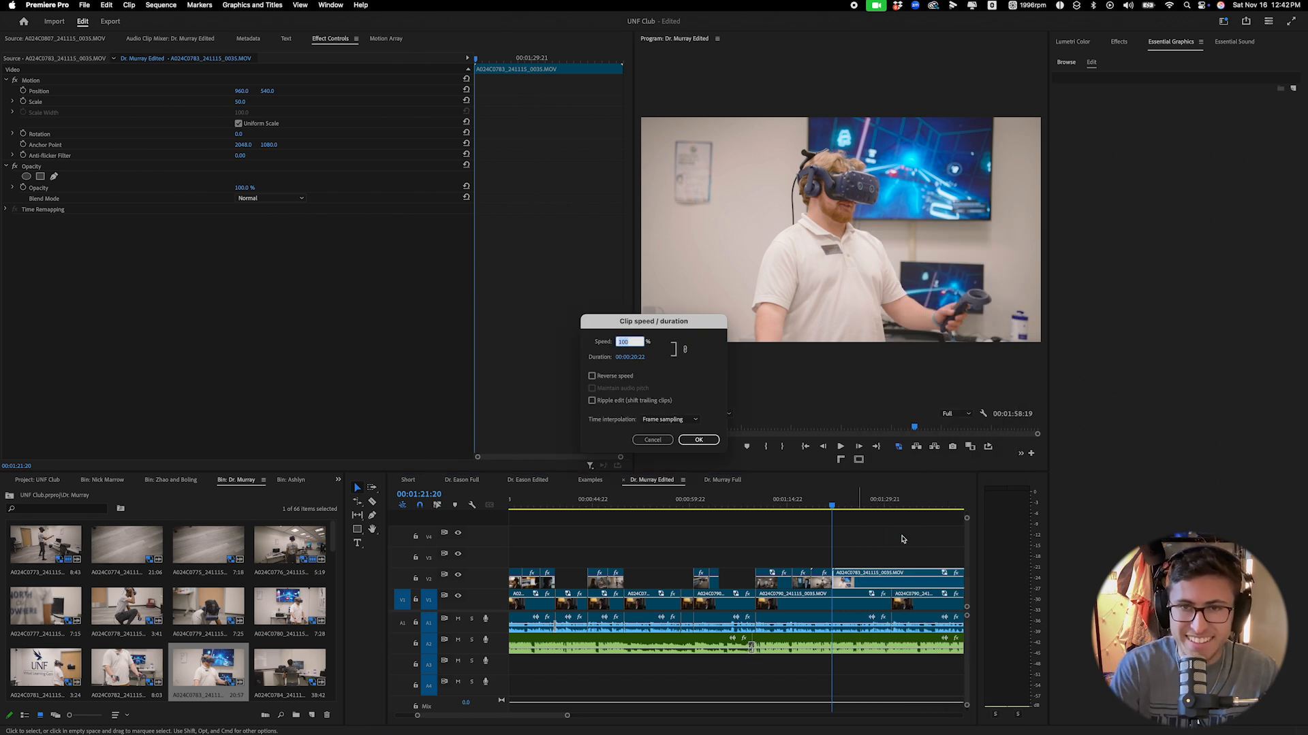
key(Return)
key(space)
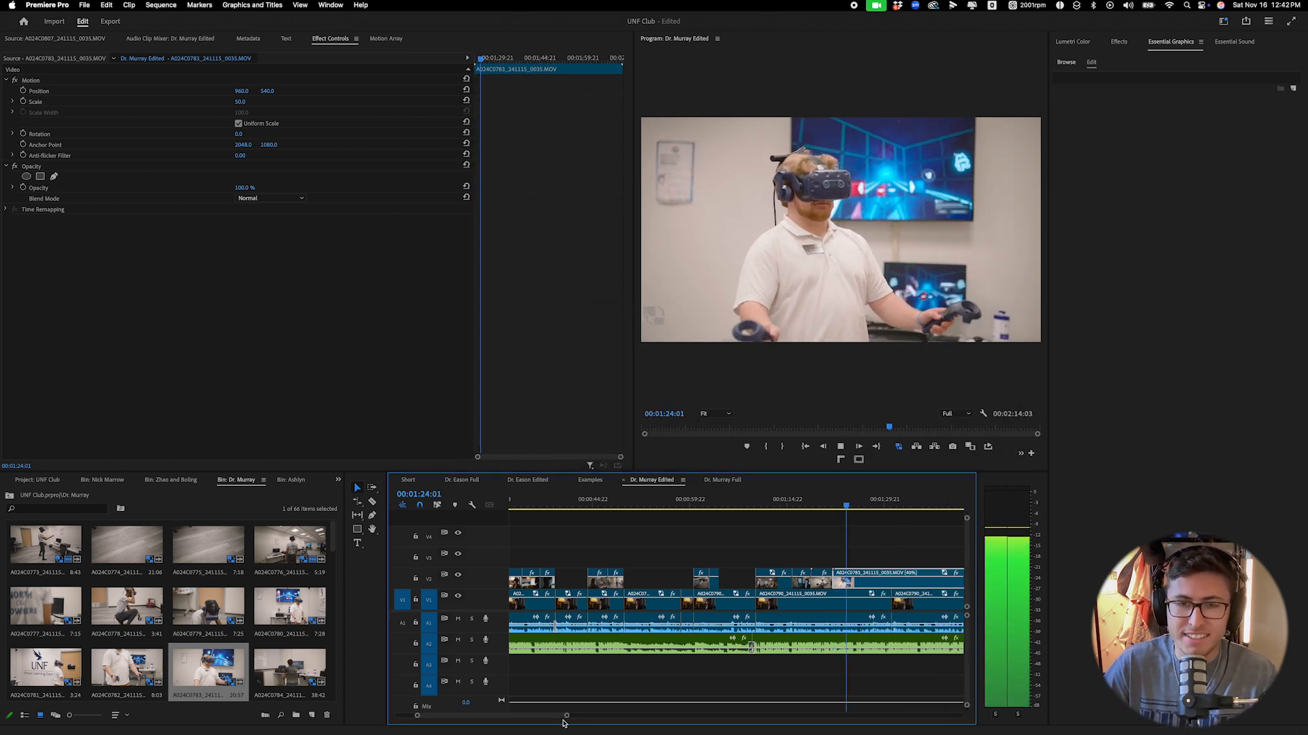
key(minus)
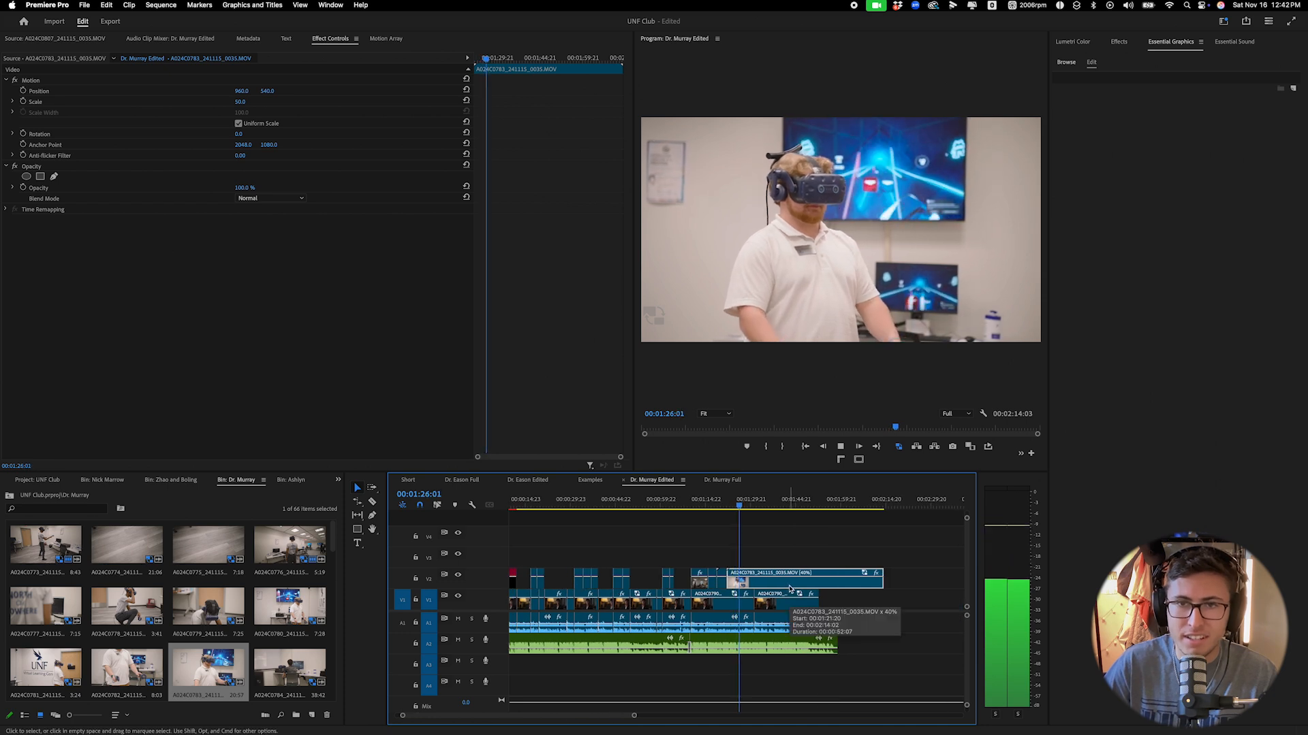
key(space)
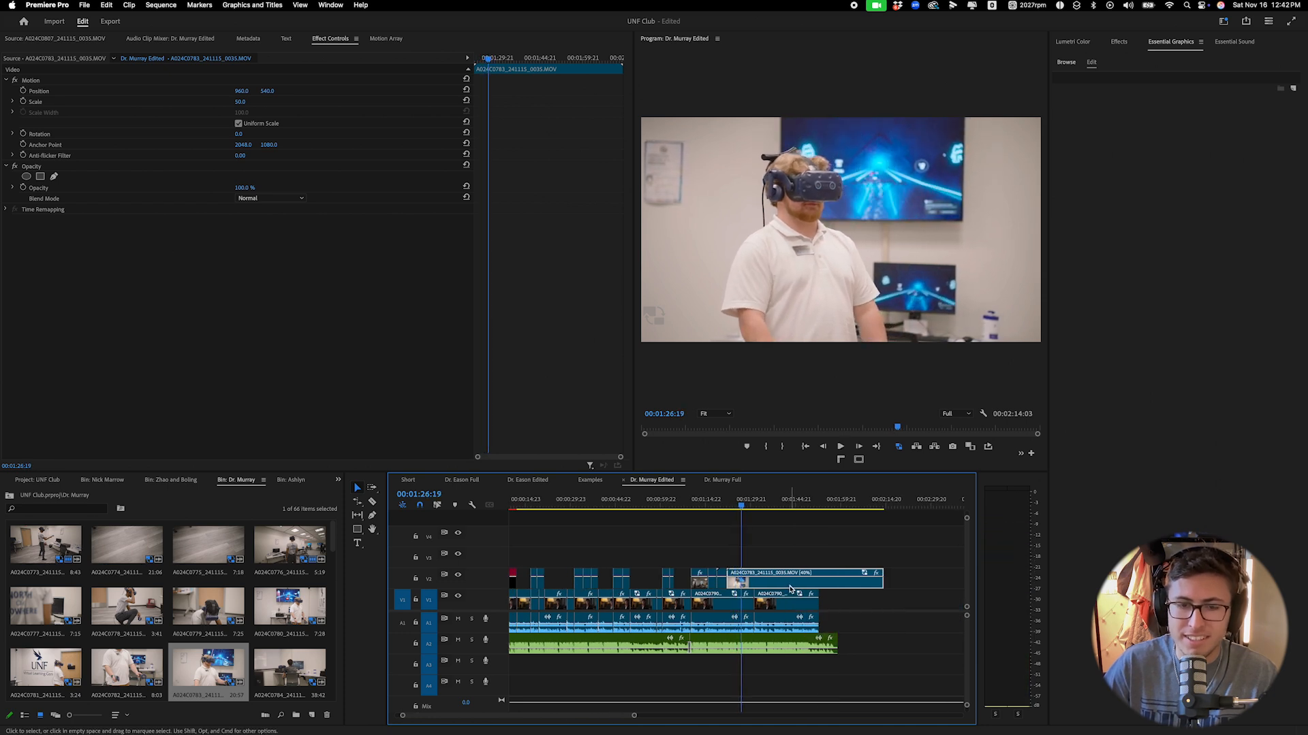
Review A024C0783 and A024C0780, then replace A024C0783 above the interview with A024C0780 from 00:01:21:20.
click(728, 507)
key(space)
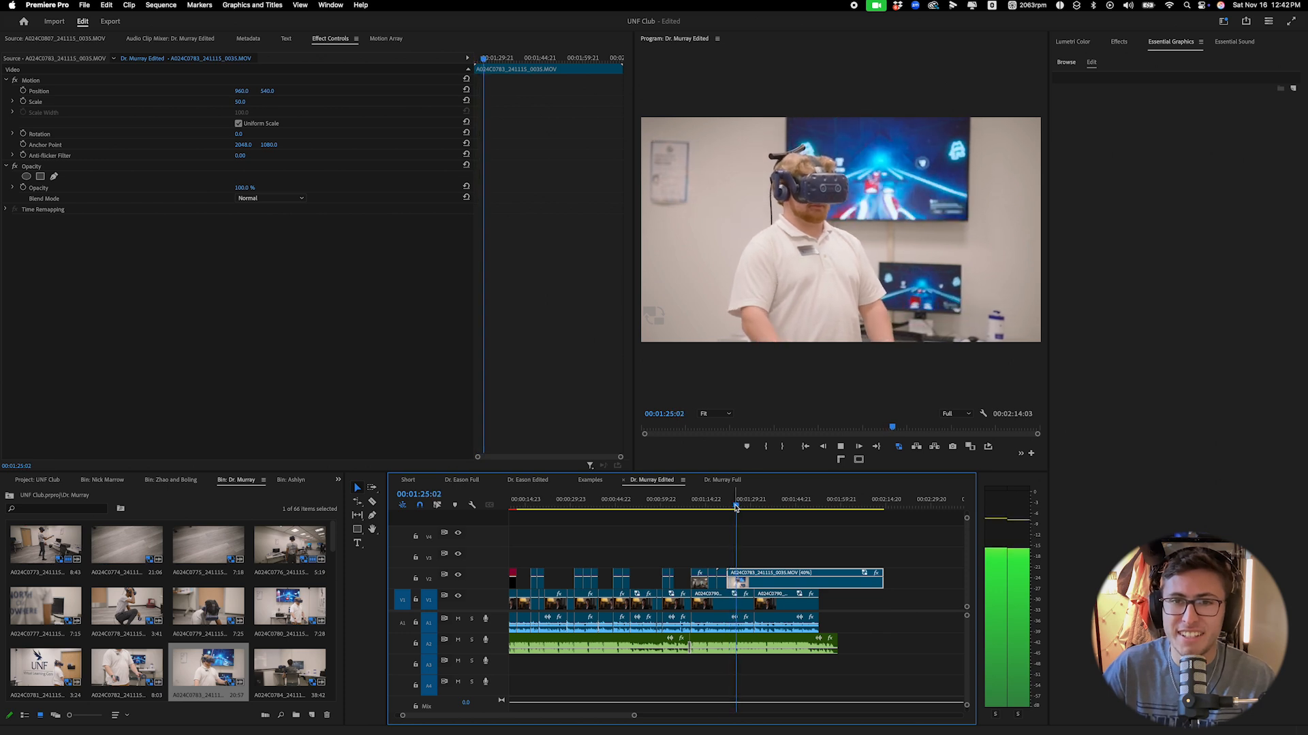
drag(736, 507, 780, 520)
double_click(301, 615)
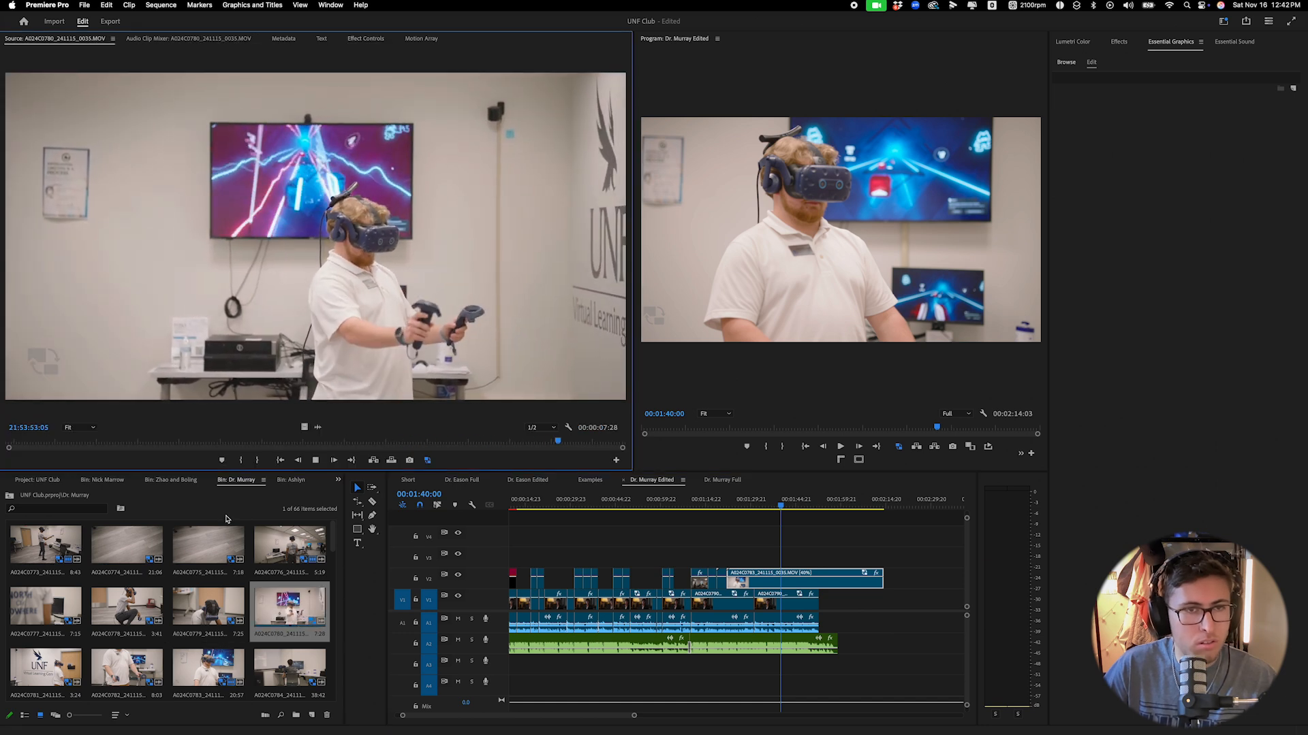
drag(290, 608, 794, 587)
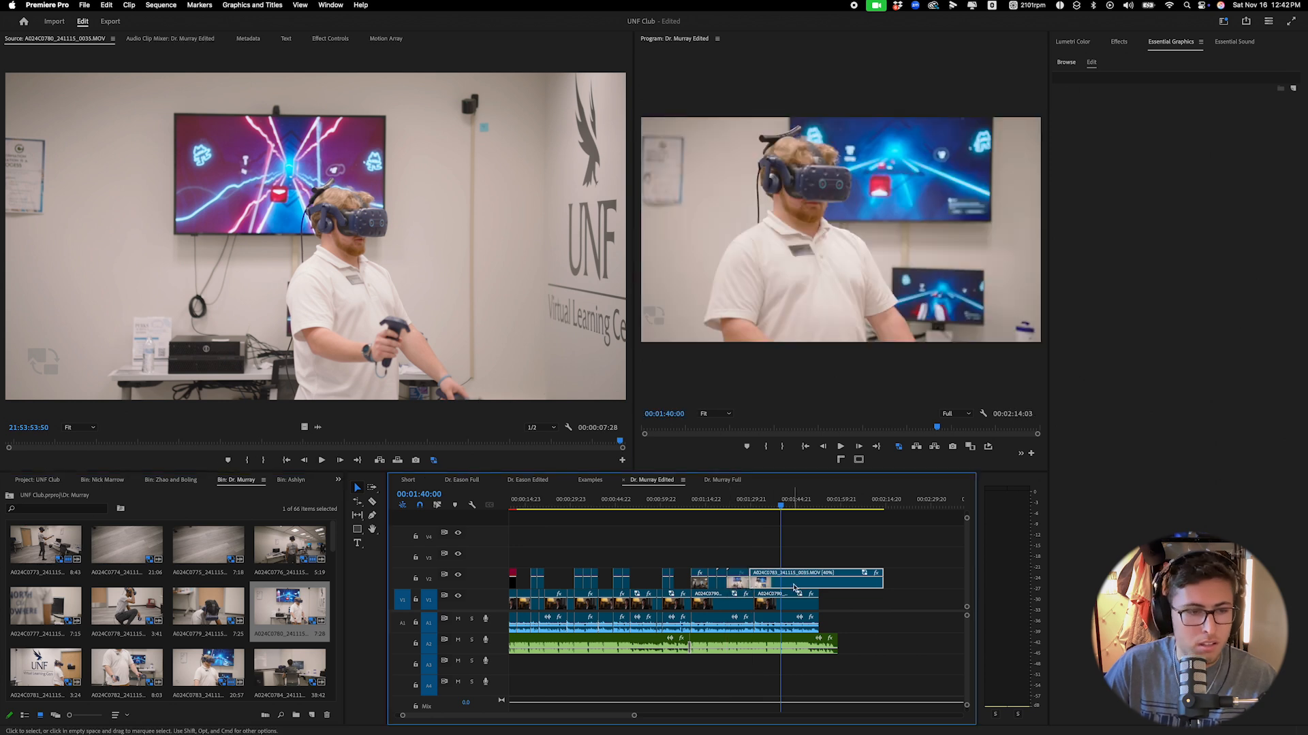
key(Delete)
Slow A024C0780 to 50% speed and play it up to the following interview section.
click(730, 504)
key(space)
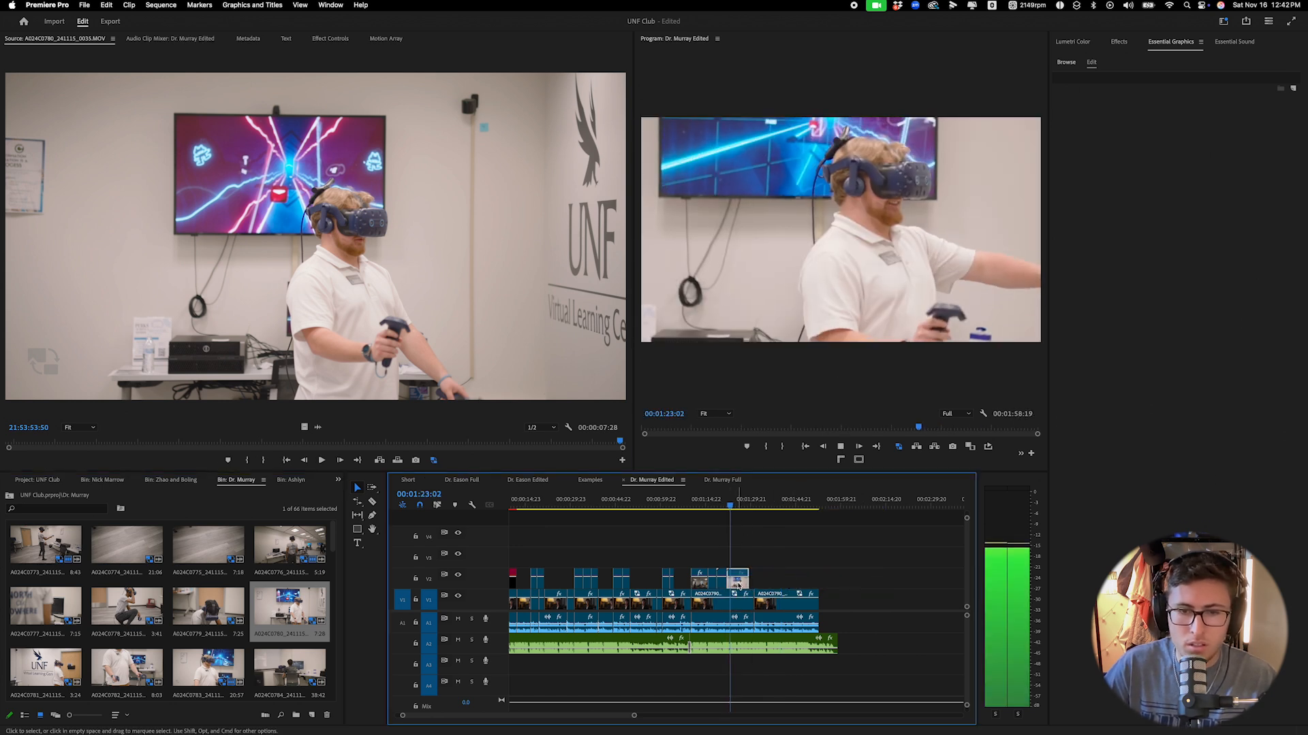
click(740, 586)
right_click(741, 586)
click(770, 534)
text(50)
key(Return)
key(space)
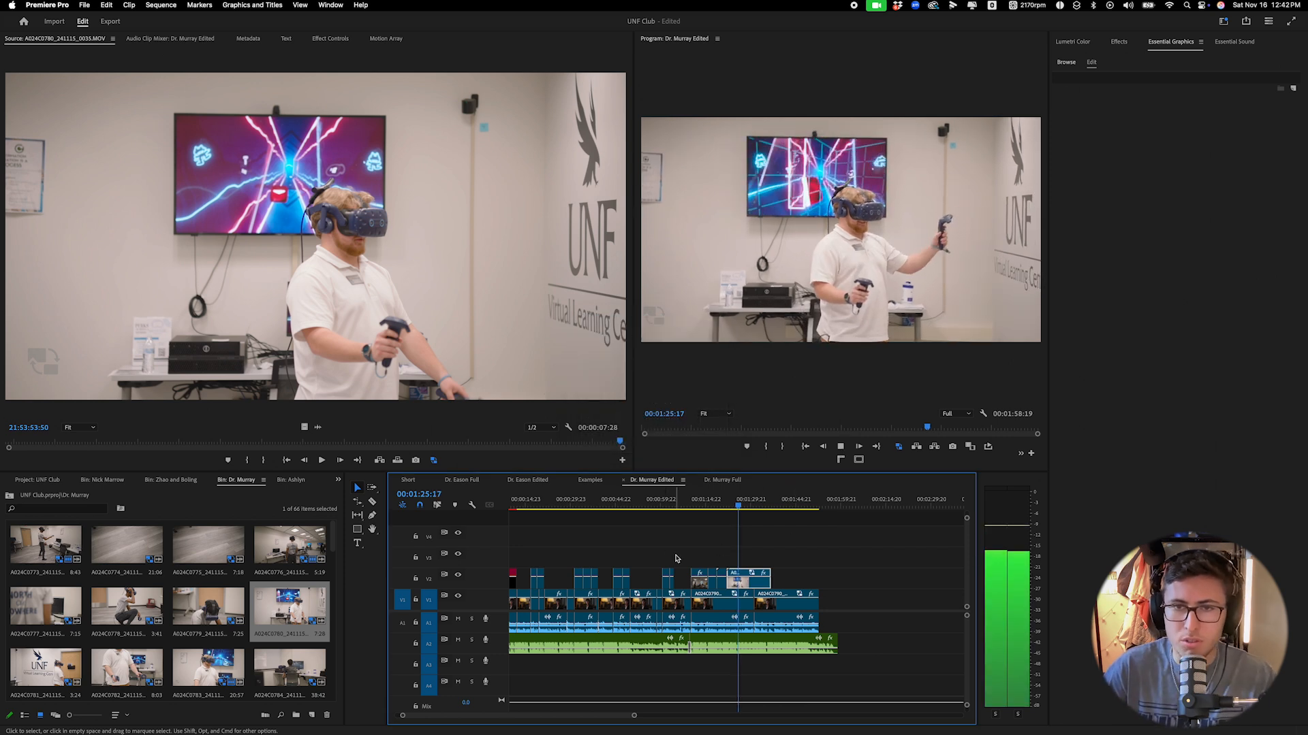
click(761, 504)
key(space)
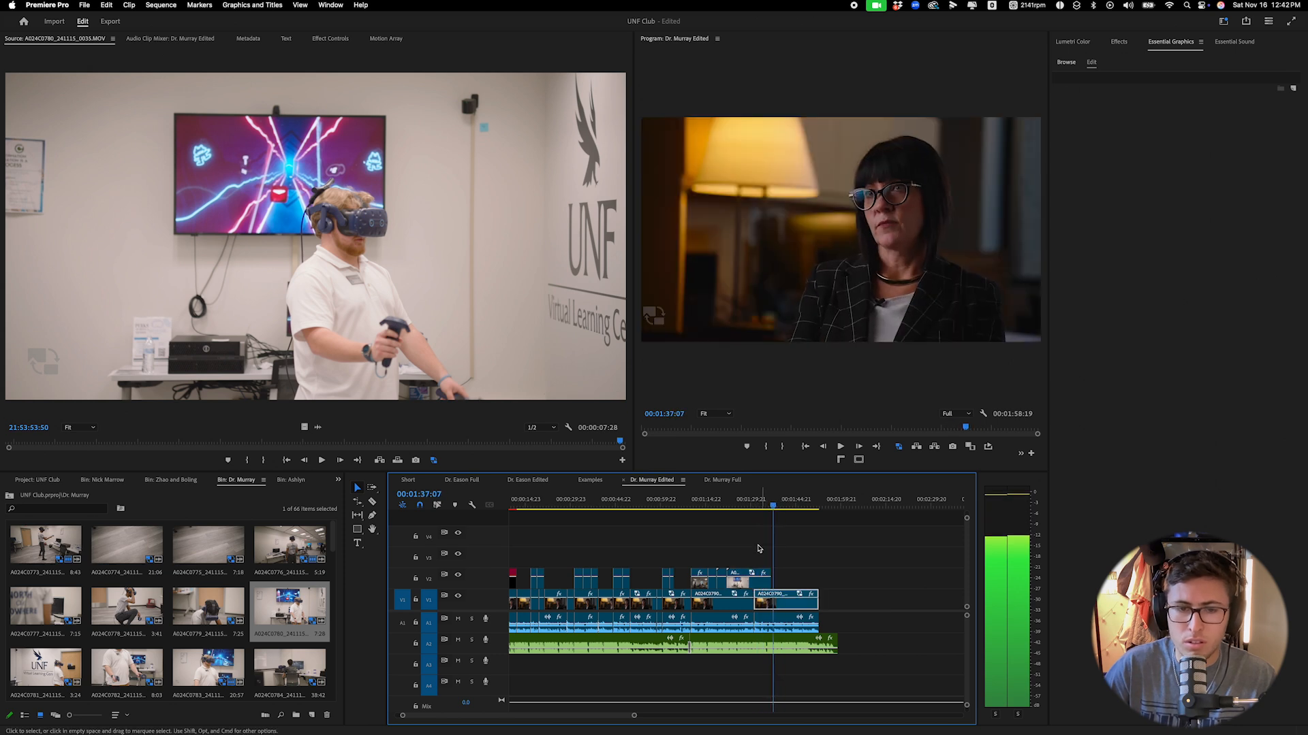
Delete A024C0780 and place the B-roll clip A024C0782 above the interview from 00:01:21:20 instead.
click(742, 584)
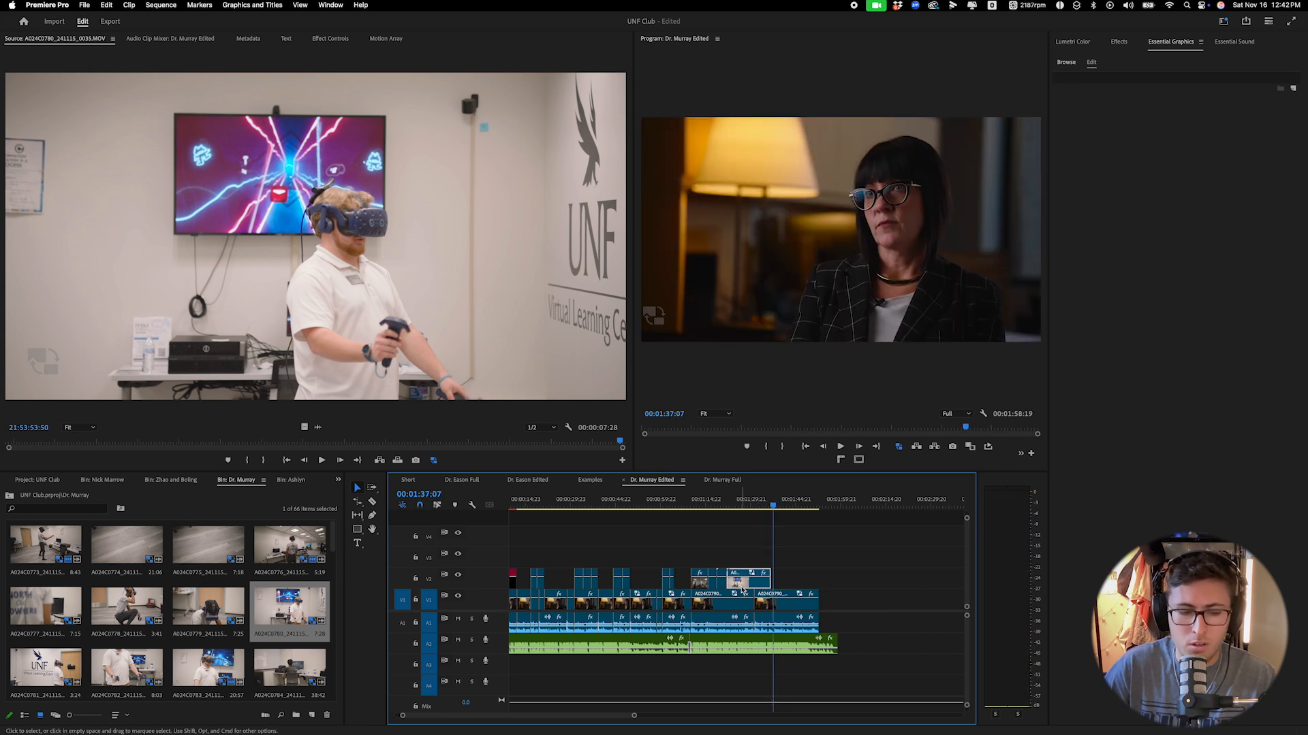
key(Delete)
click(63, 671)
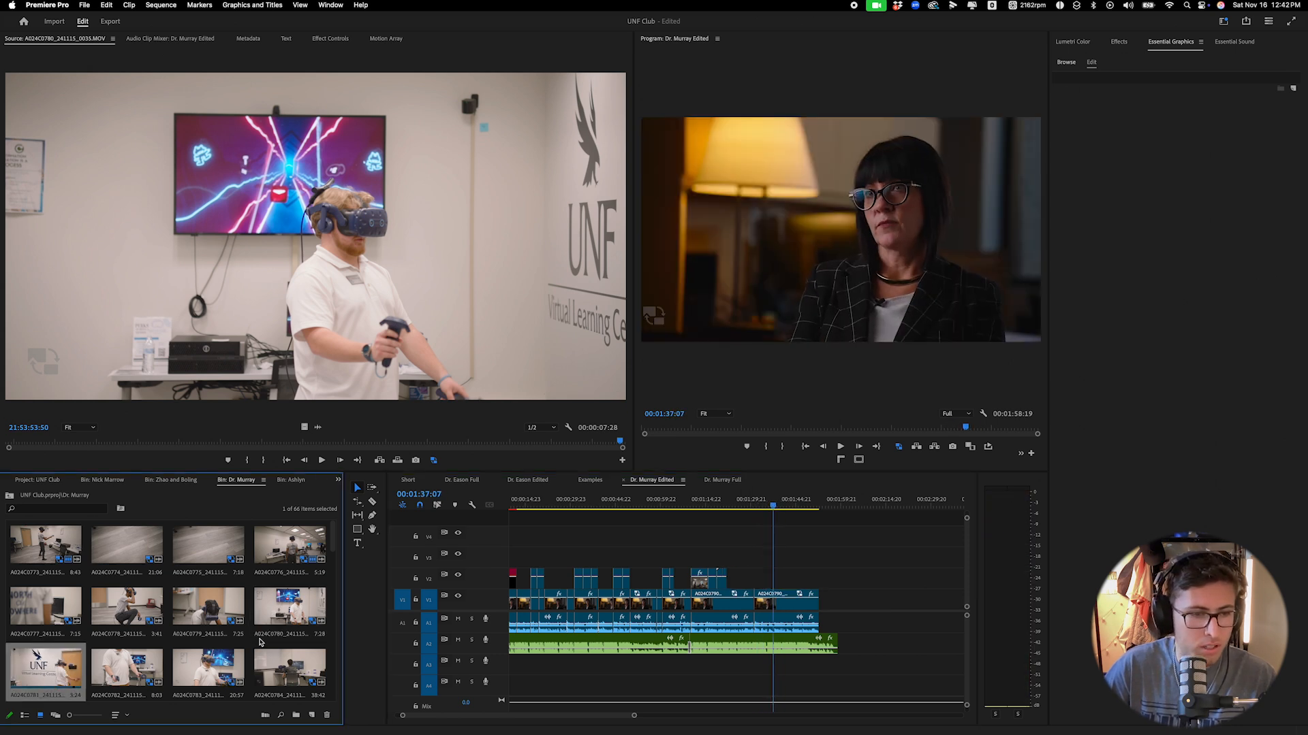
double_click(127, 669)
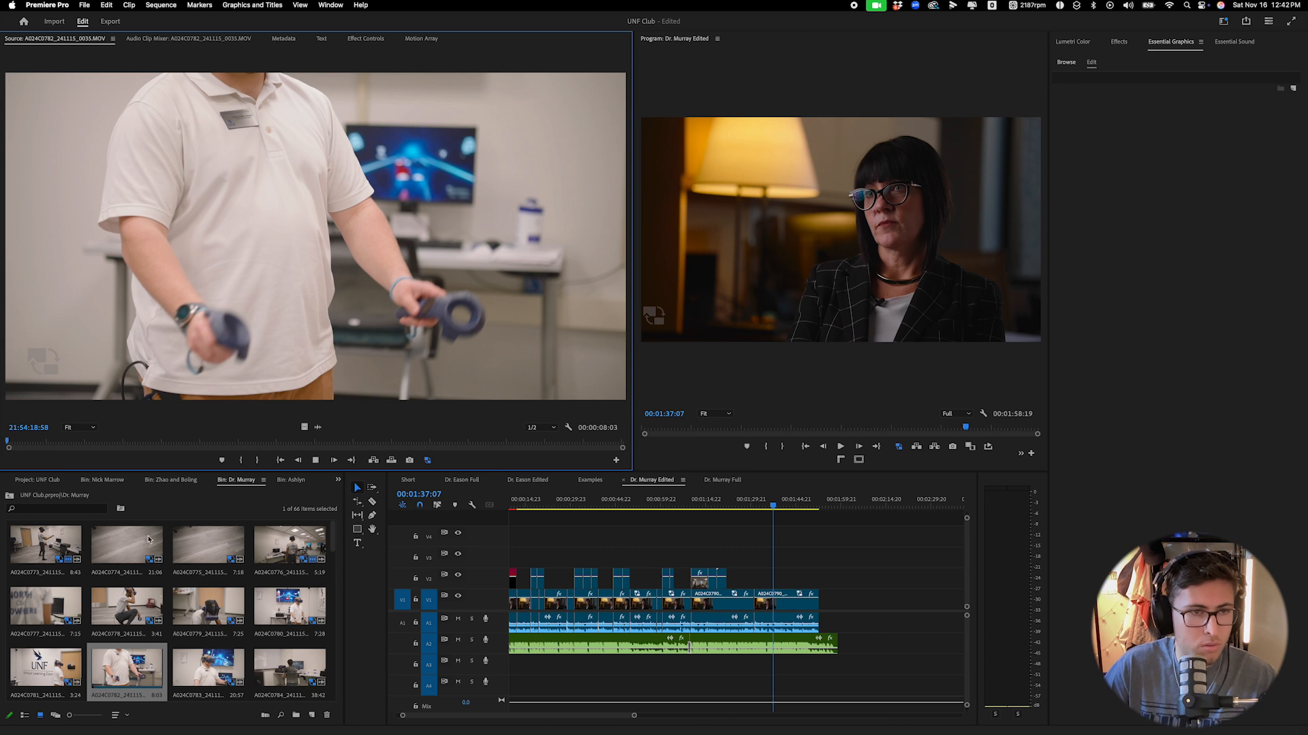
key(space)
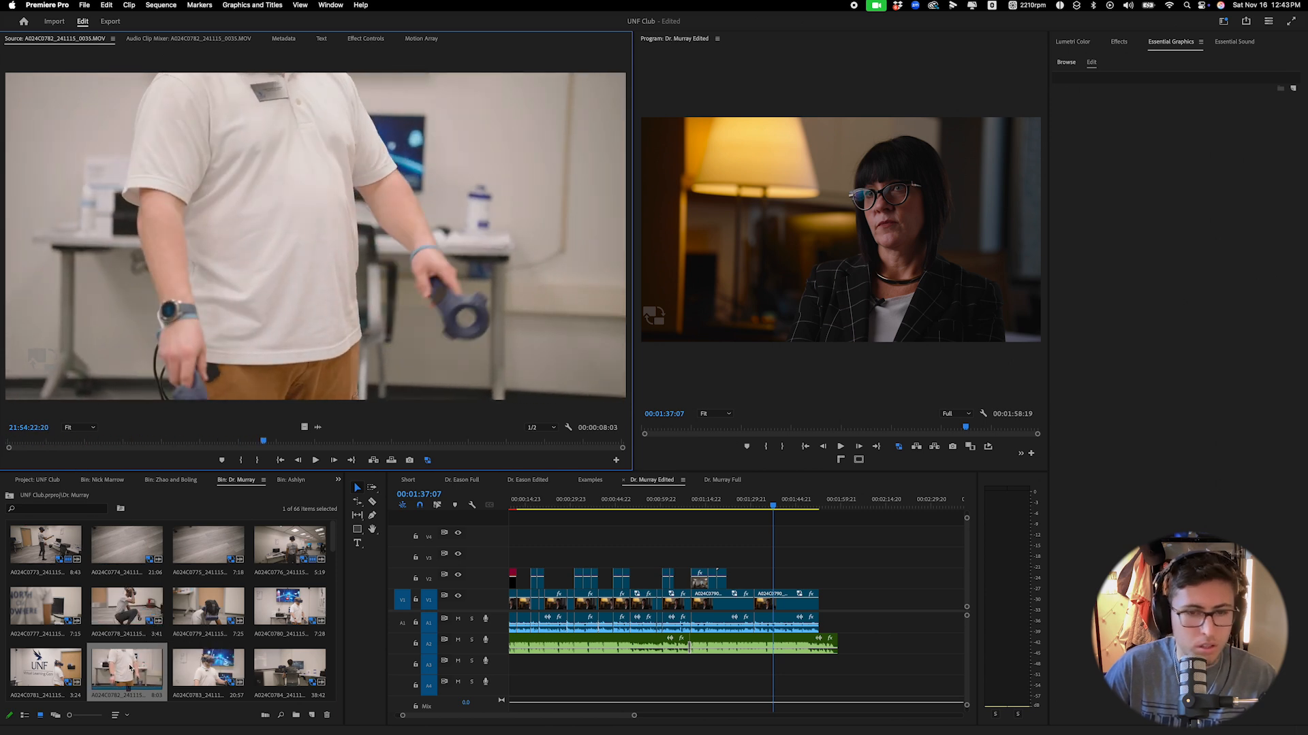
drag(127, 671, 821, 557)
drag(739, 583, 741, 584)
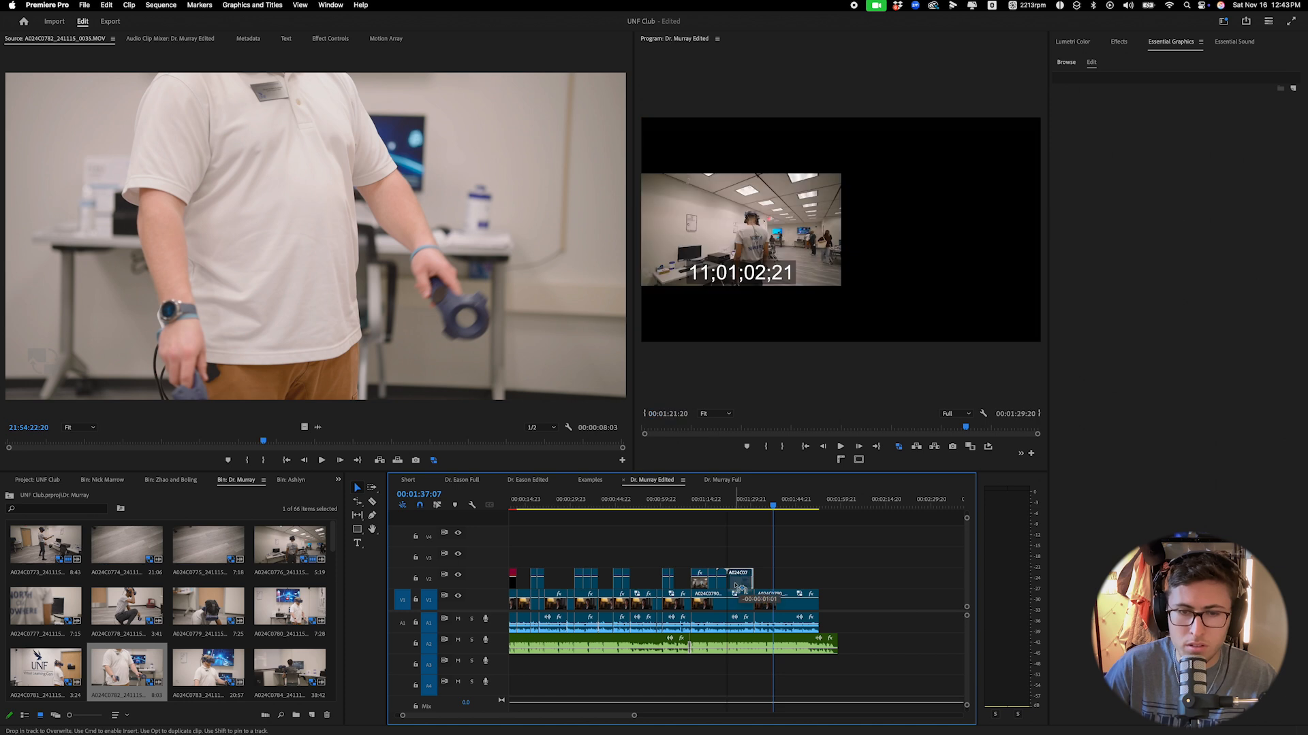
Slow A024C0782 to 50% speed and play it.
right_click(741, 584)
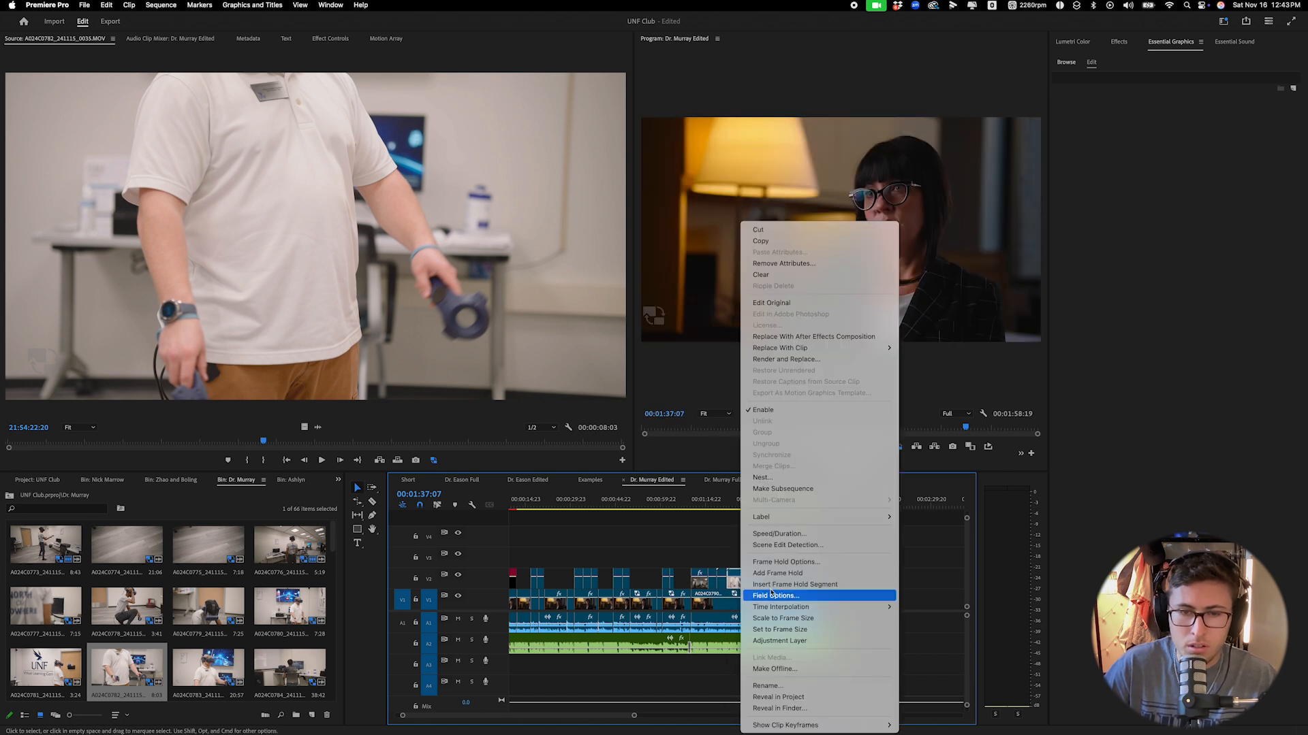
click(775, 532)
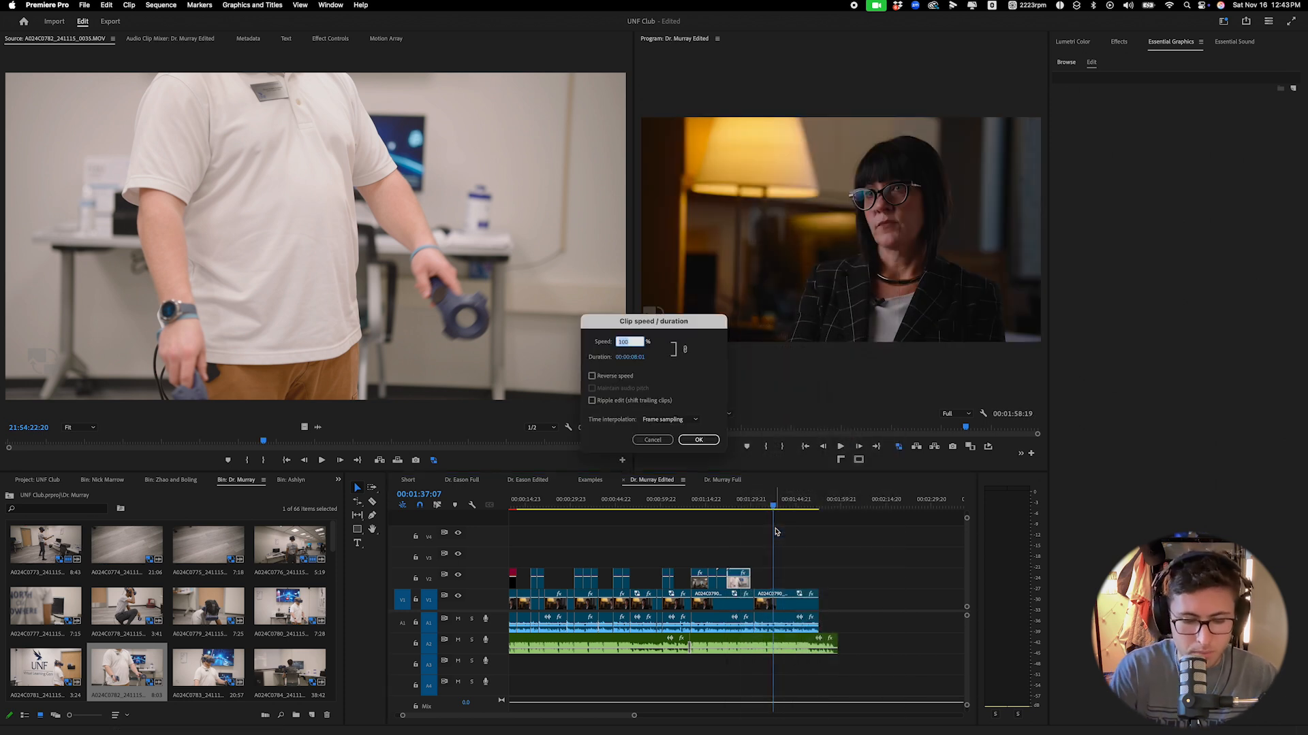
text(50)
key(Return)
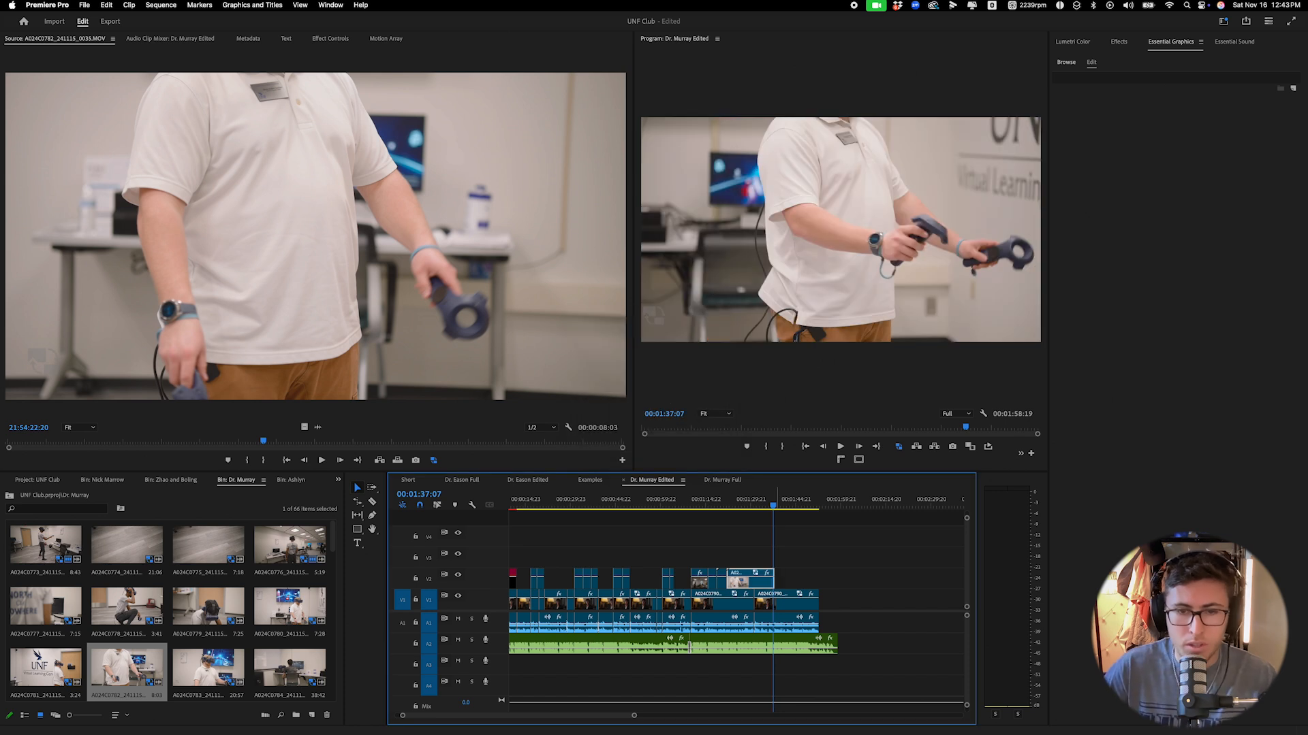
key(space)
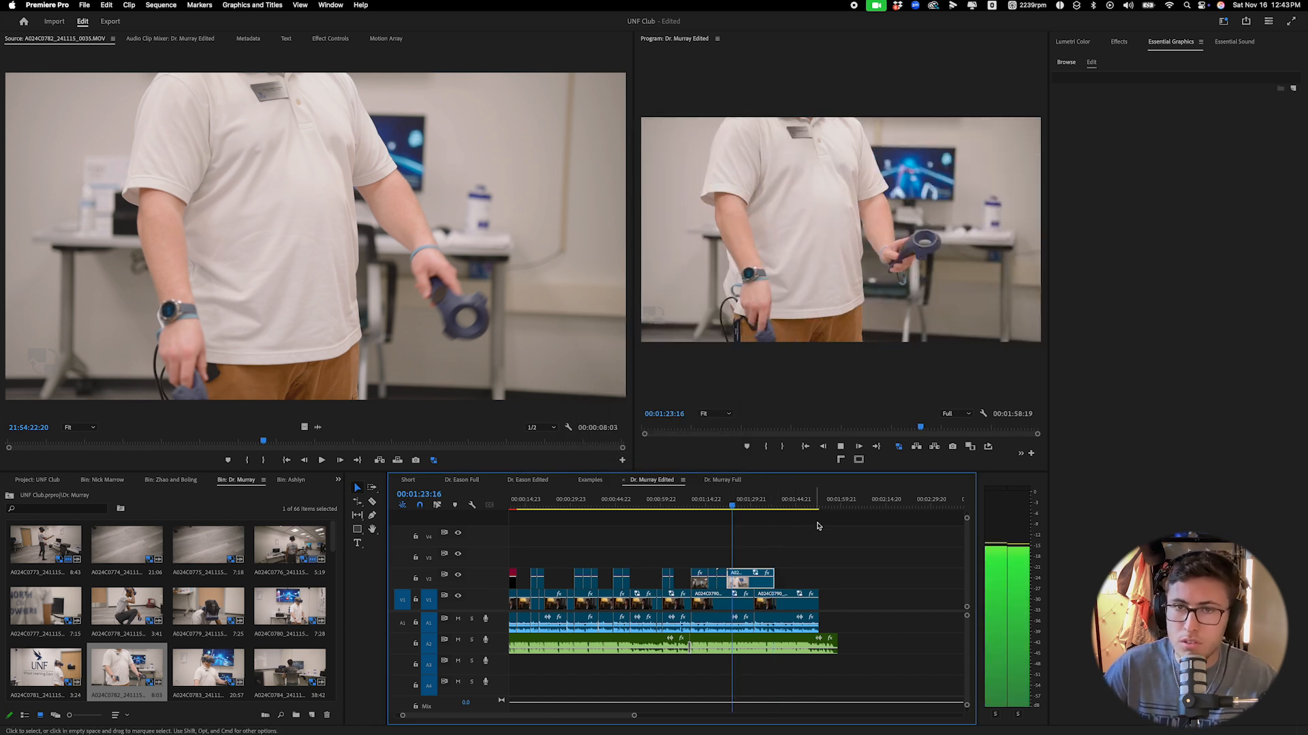
Set the speed of A024C0782 to 40%.
right_click(757, 581)
click(803, 537)
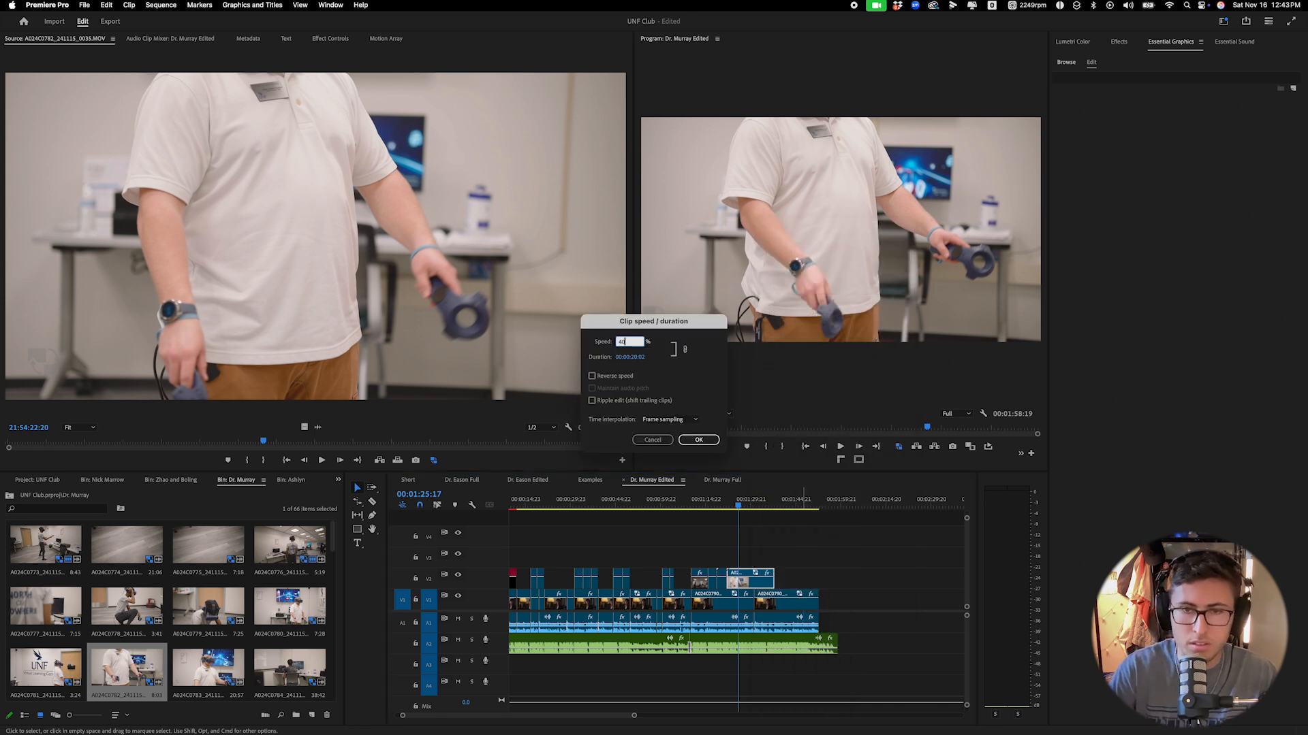
key(Return)
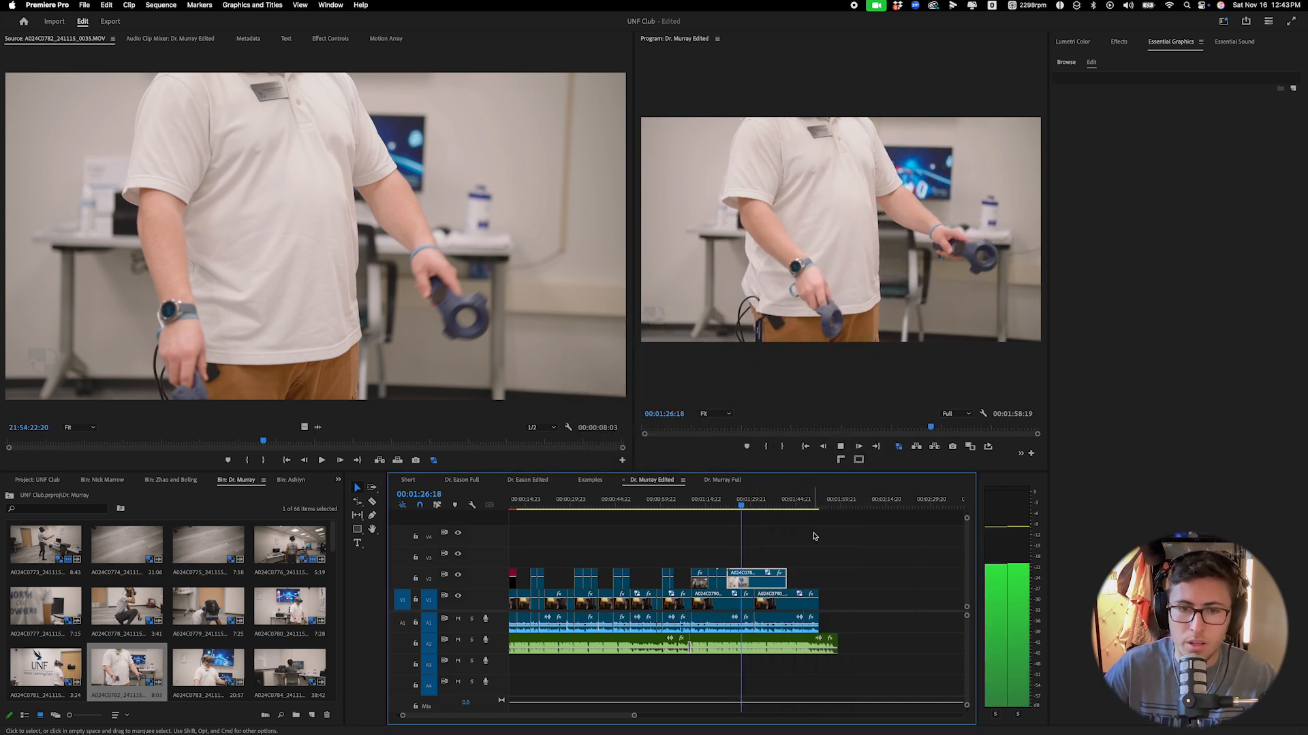
Play A024C0782 near the next interview cut, then trim its end to 00:01:31:23.
key(c)
click(752, 505)
key(space)
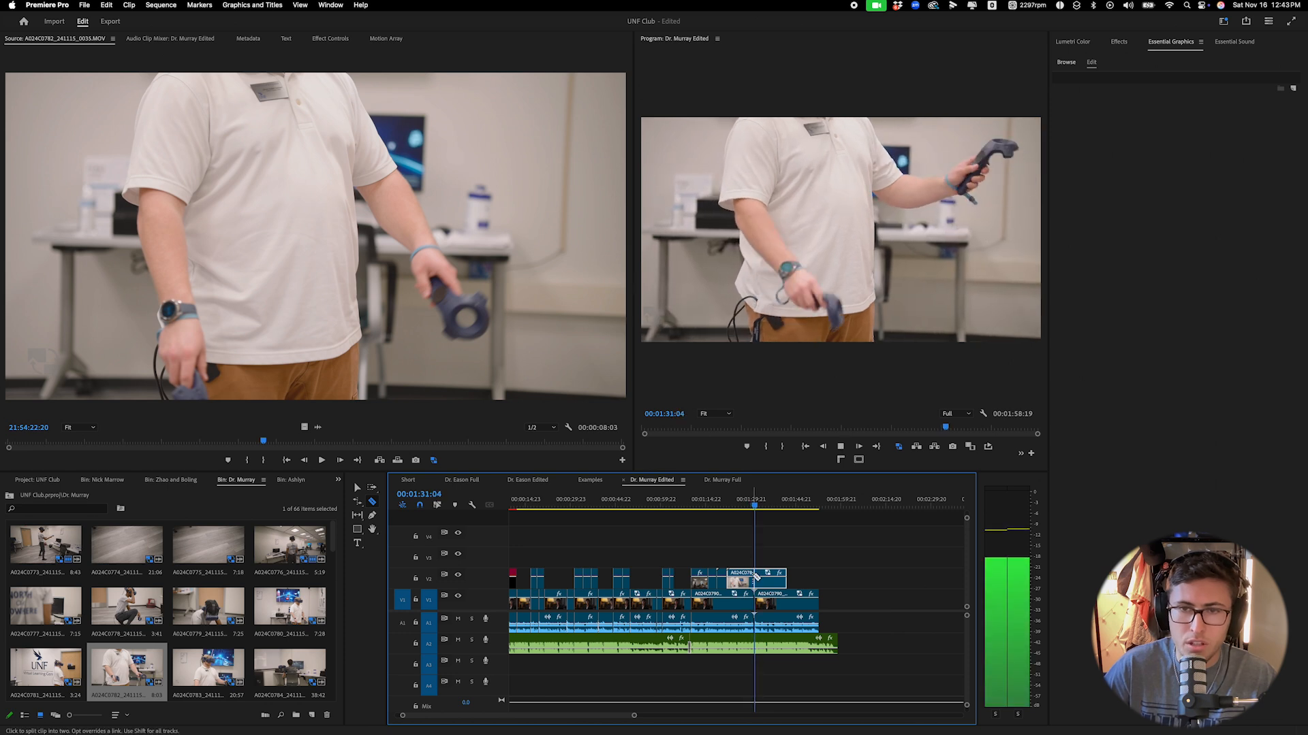
key(space)
key(v)
drag(758, 583, 746, 594)
key(super+z)
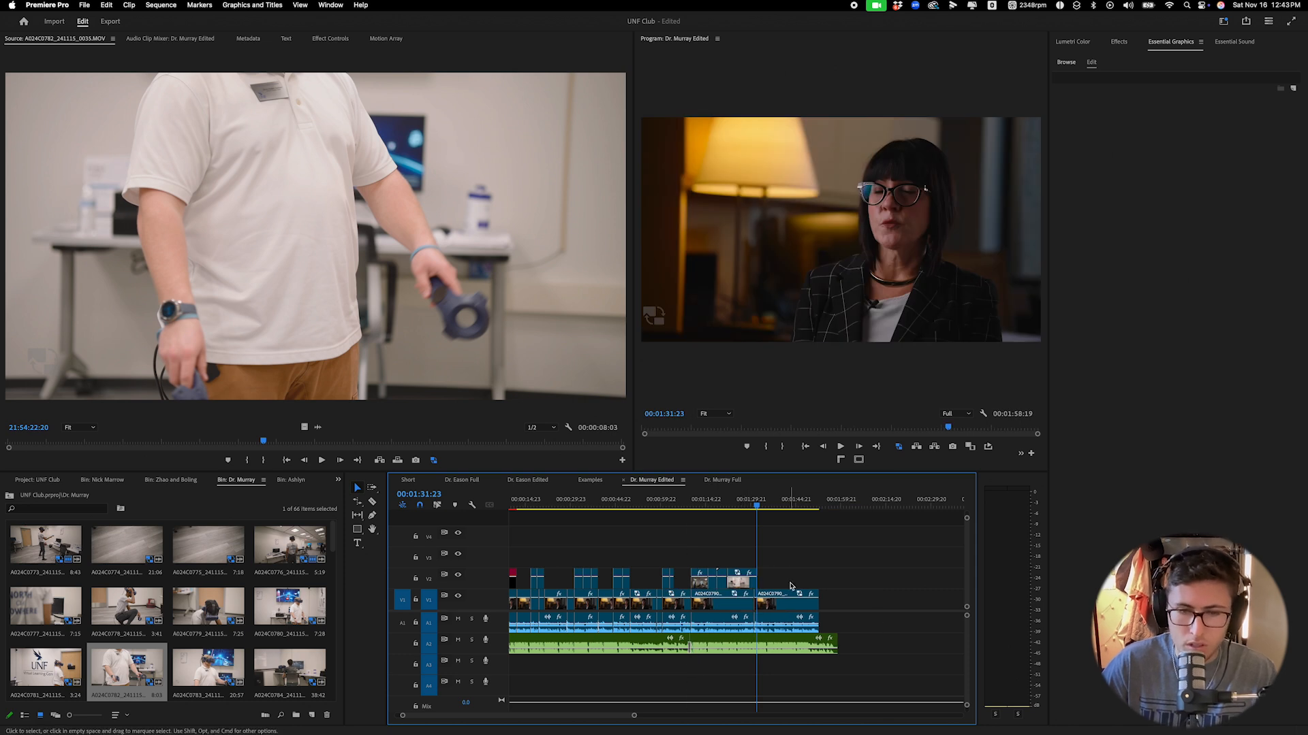
drag(747, 584, 746, 587)
Replay the B-roll sequence up to A024C0782, cut that clip shorter and delete its remainder.
click(688, 504)
key(space)
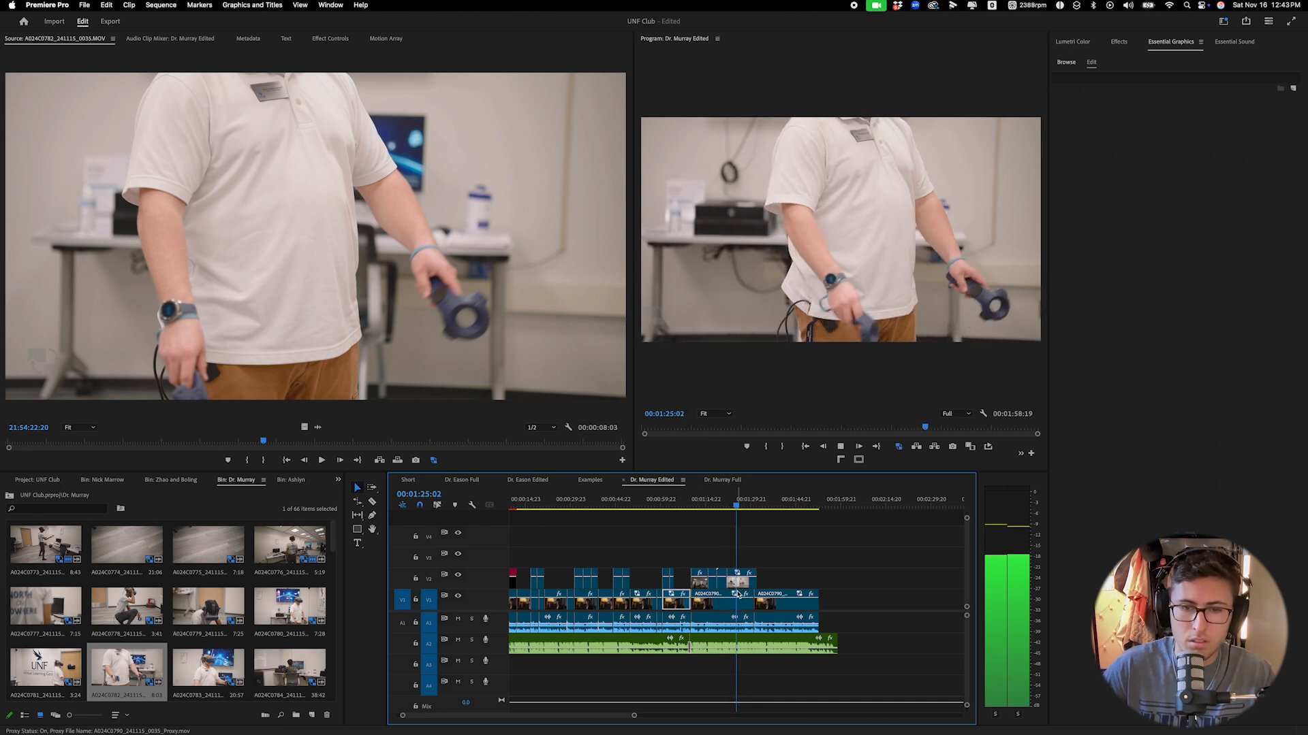
key(v)
click(745, 585)
key(Delete)
key(space)
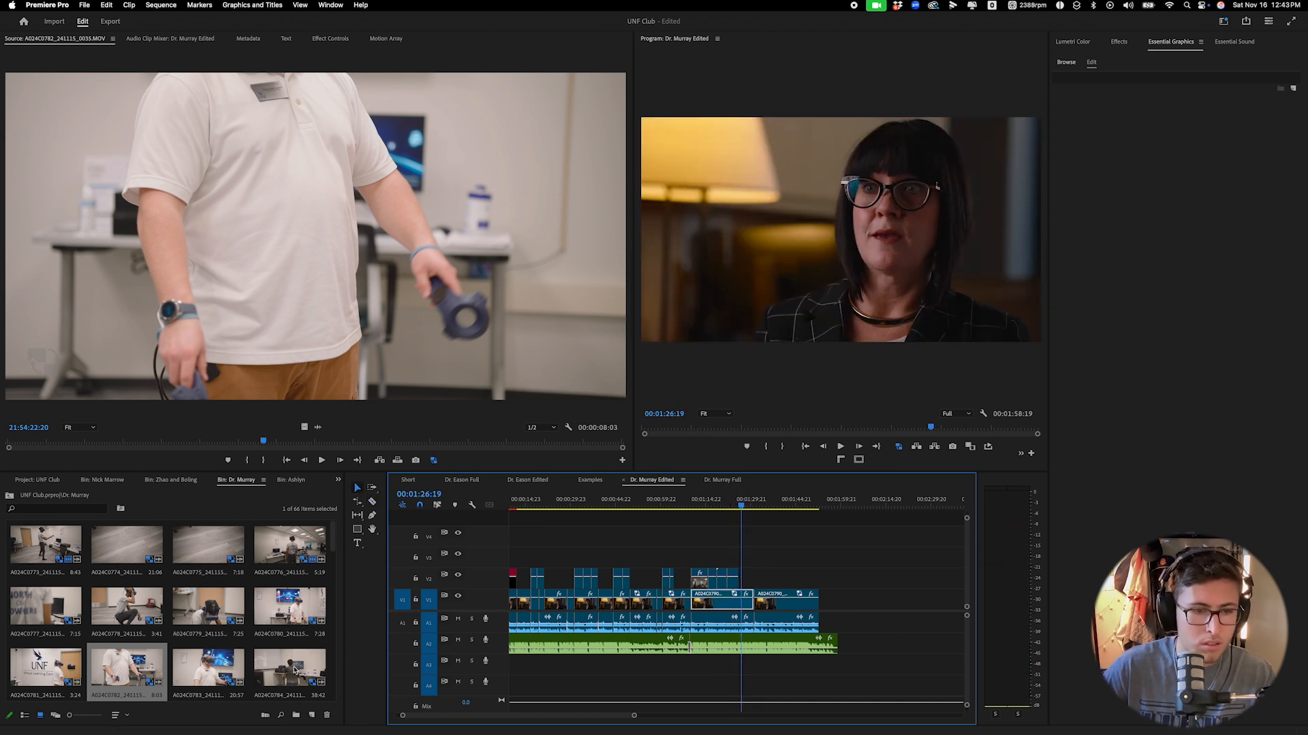
Place the B-roll clip A024C0778 above the interview directly after A024C0782.
click(306, 673)
click(222, 668)
drag(332, 540, 333, 545)
drag(144, 585, 743, 578)
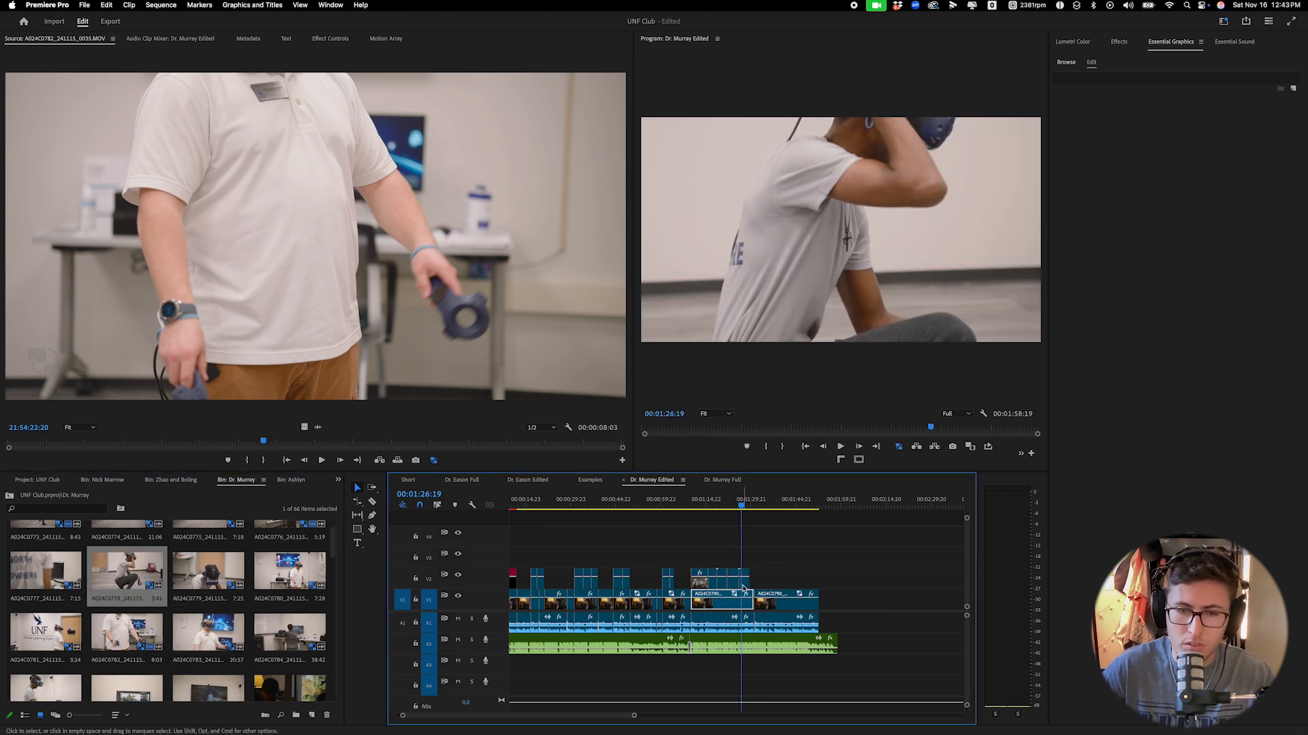
Slow A024C0778 to 40% speed and play it.
right_click(744, 578)
click(785, 533)
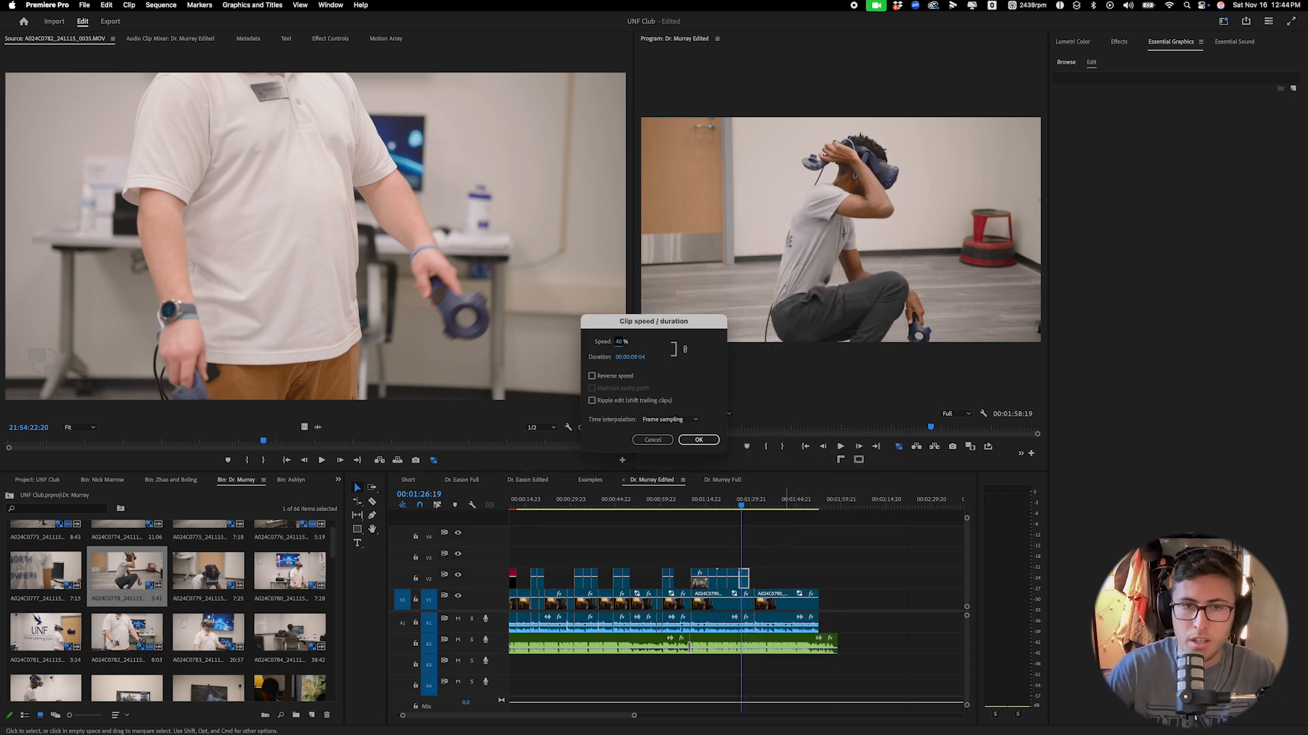
text(40)
key(Return)
key(space)
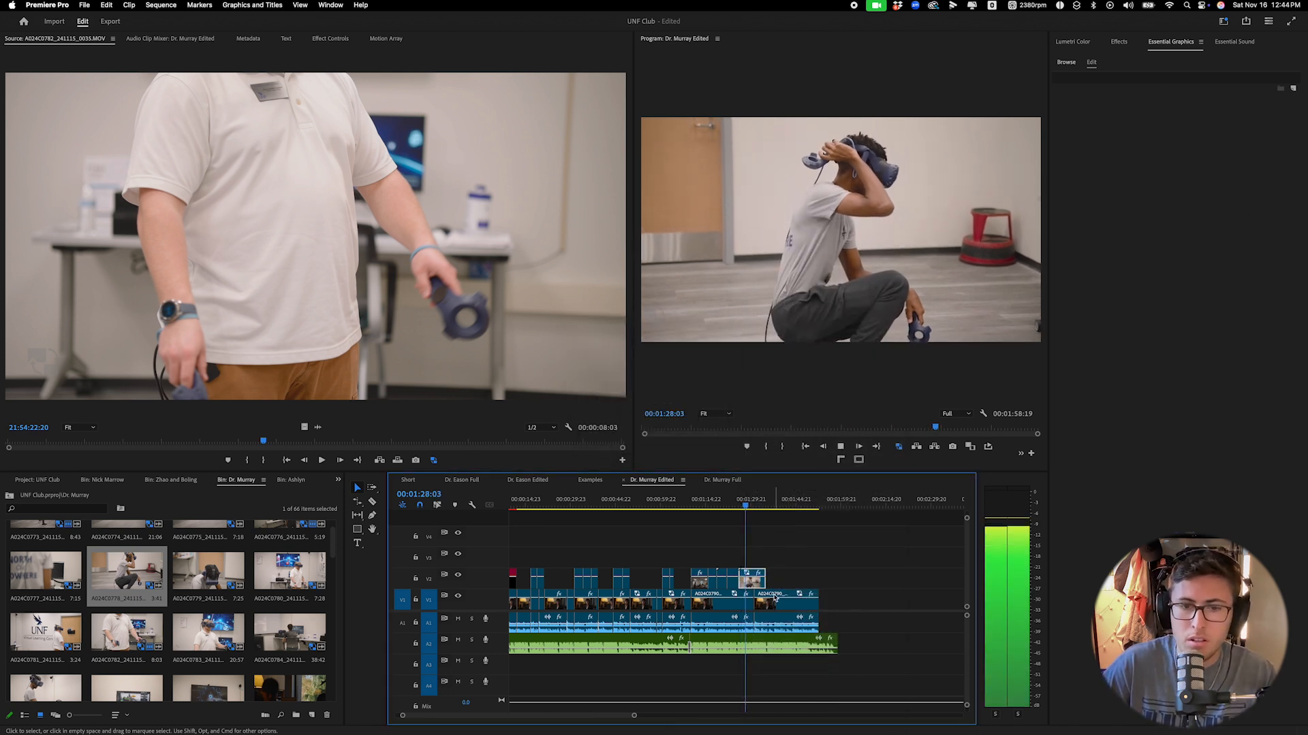
Cut off the beginning of A024C0778 at 00:01:28:10 and move the rest back against A024C0782.
key(space)
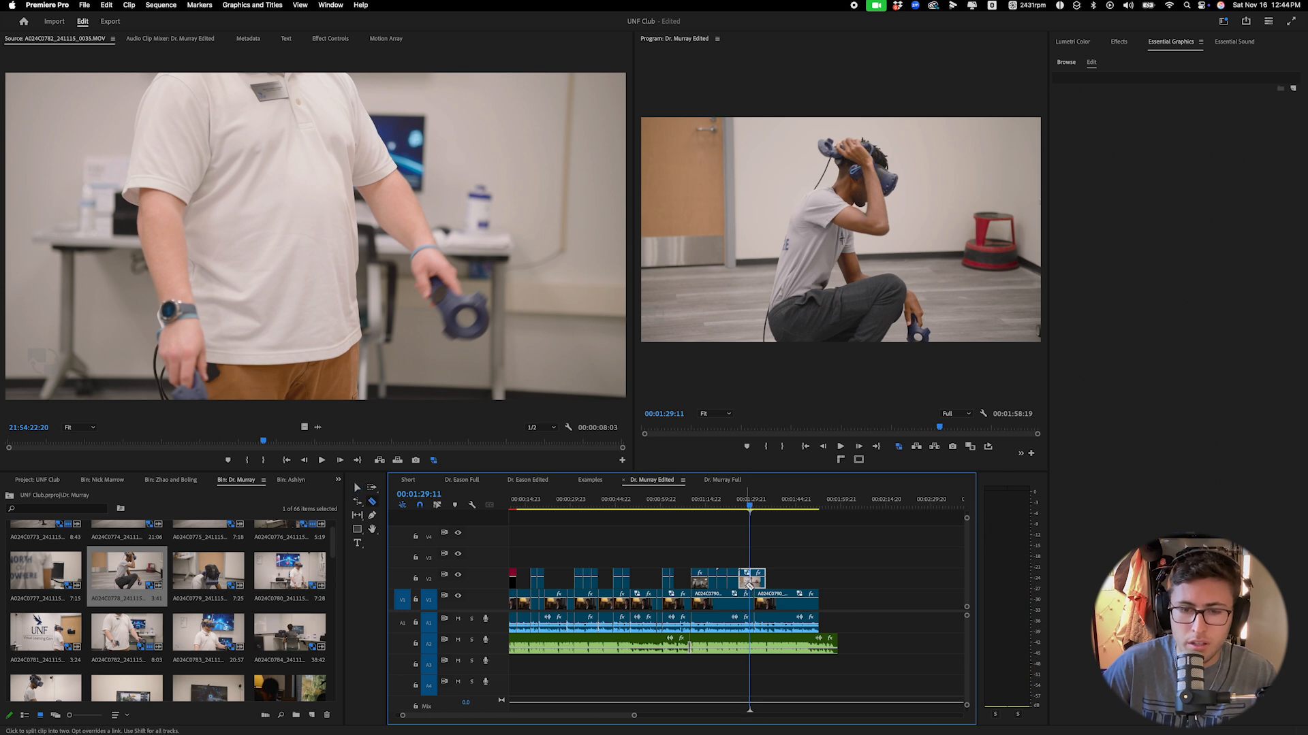
key(Left)
key(Left)
key(Left)
key(Left)
key(Left)
key(Left)
key(Left)
key(Left)
key(Left)
key(Left)
key(Left)
key(Left)
key(Left)
key(Left)
key(Left)
key(Left)
key(Left)
key(Left)
key(Left)
key(Left)
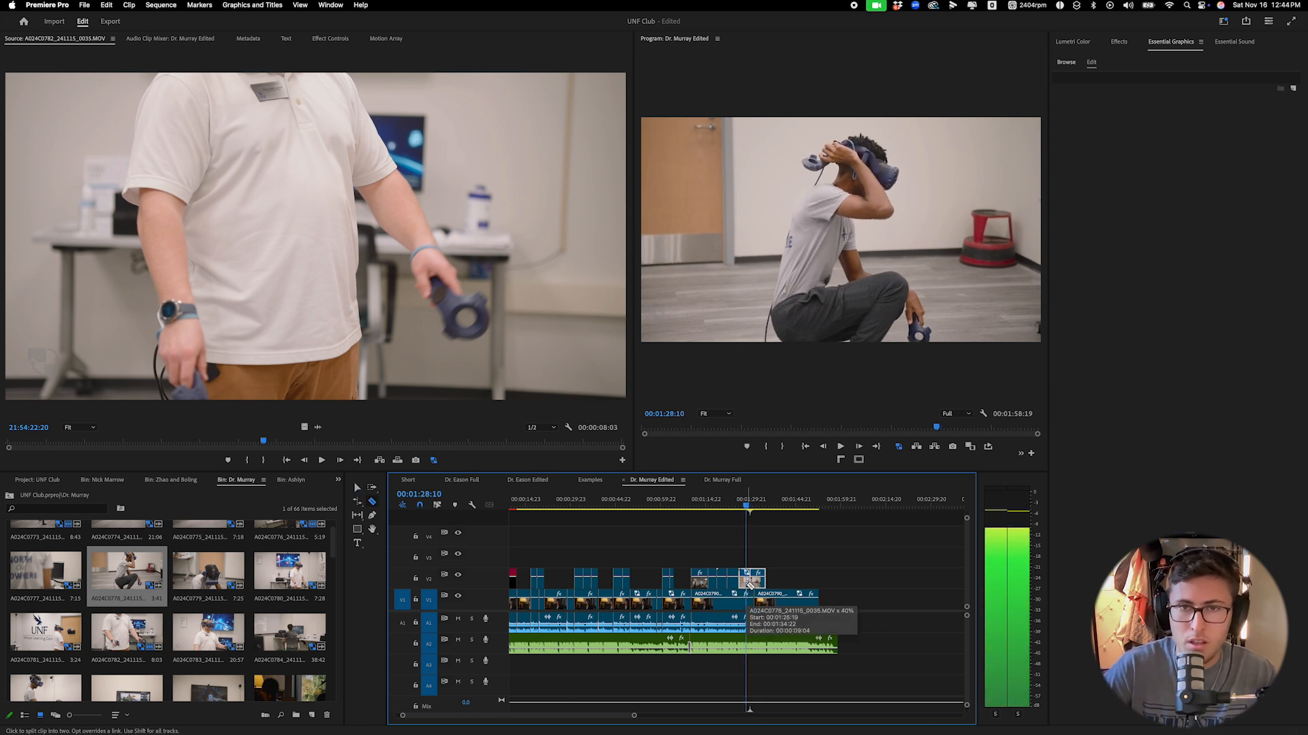
drag(755, 586, 746, 586)
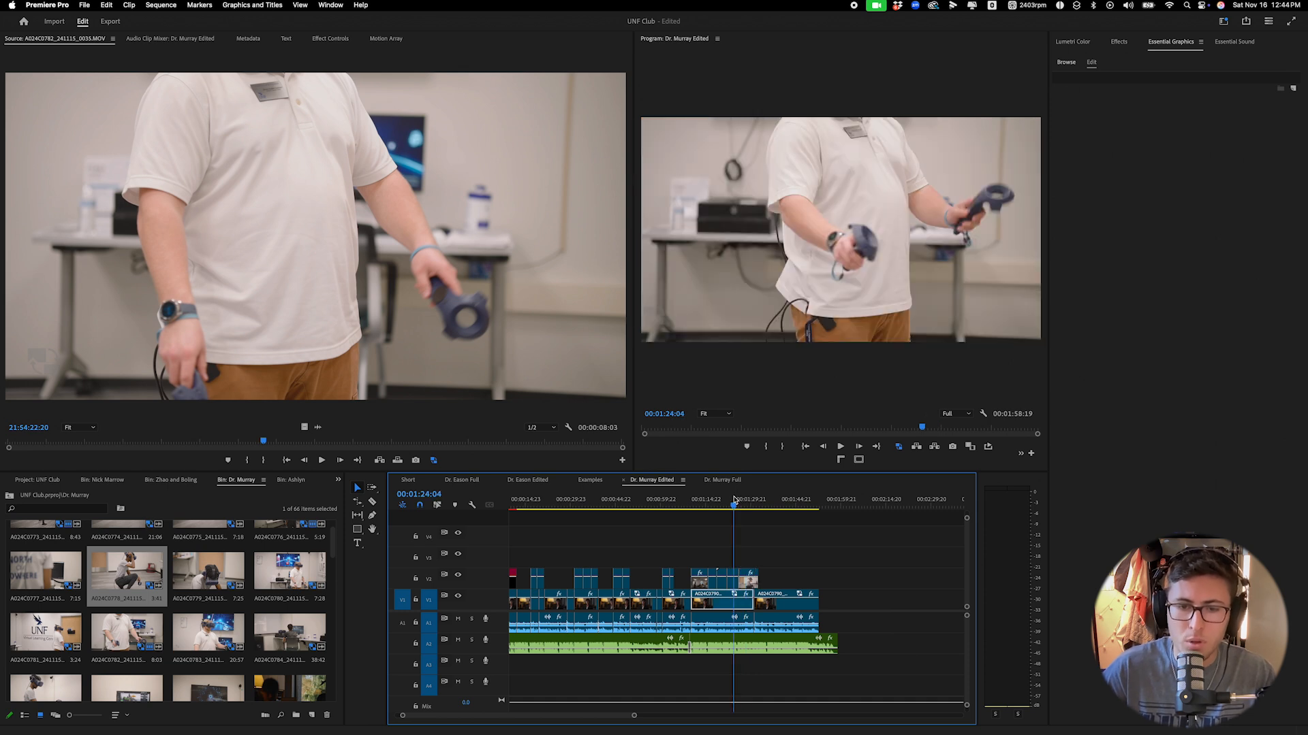
Play the transition into A024C0778, cut the clip near the interview cut below it and delete the remainder.
key(space)
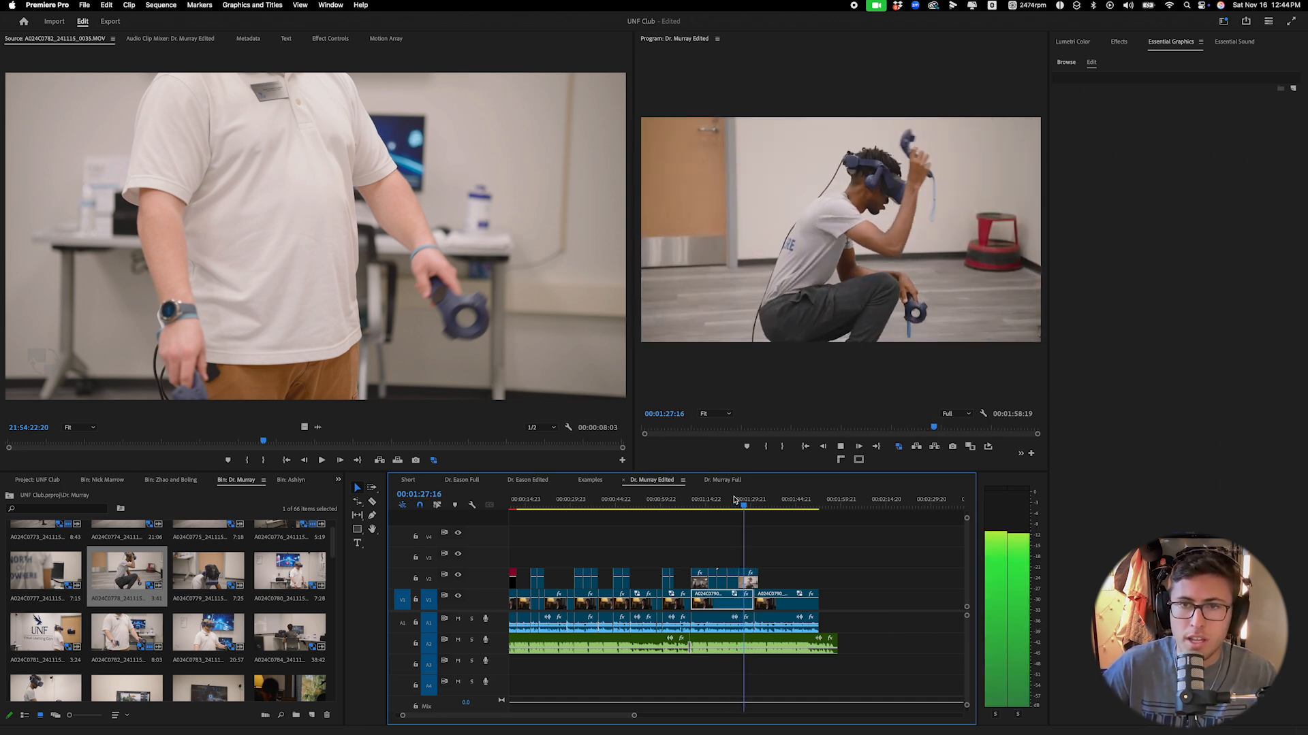
key(space)
key(c)
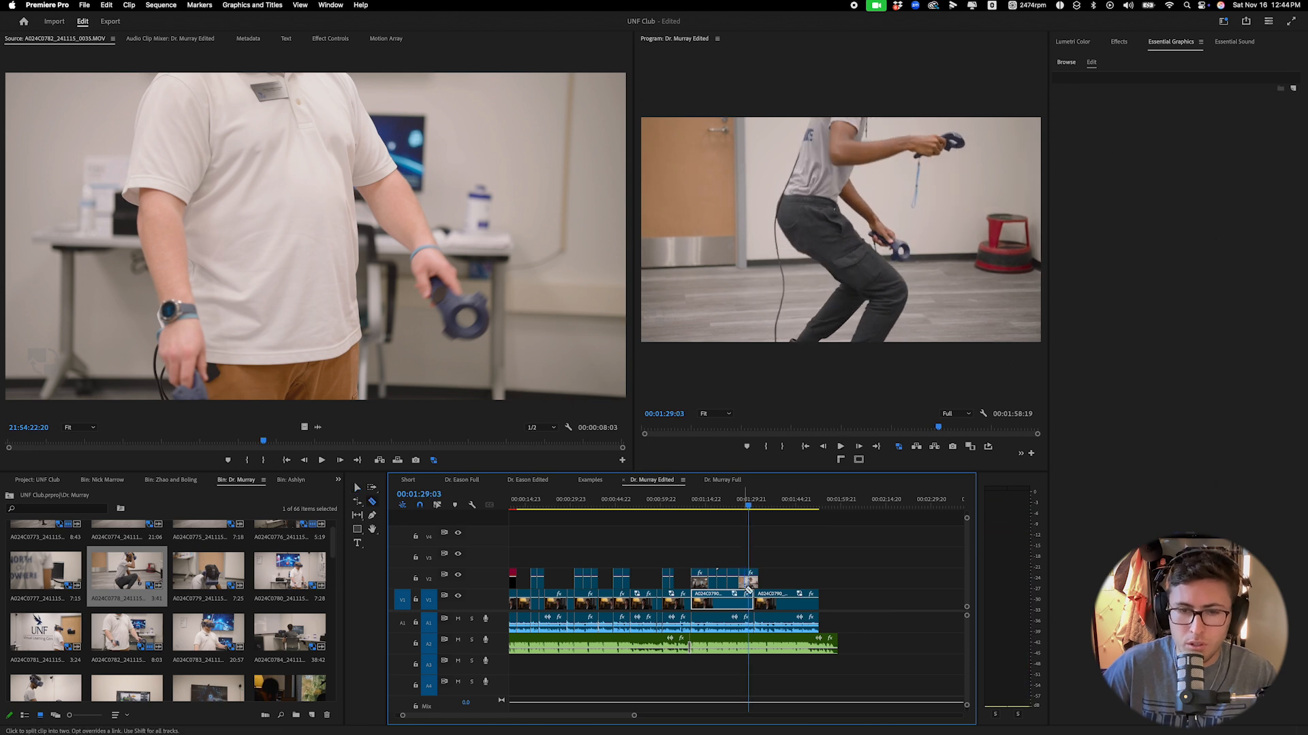
click(753, 580)
key(v)
click(755, 579)
key(Delete)
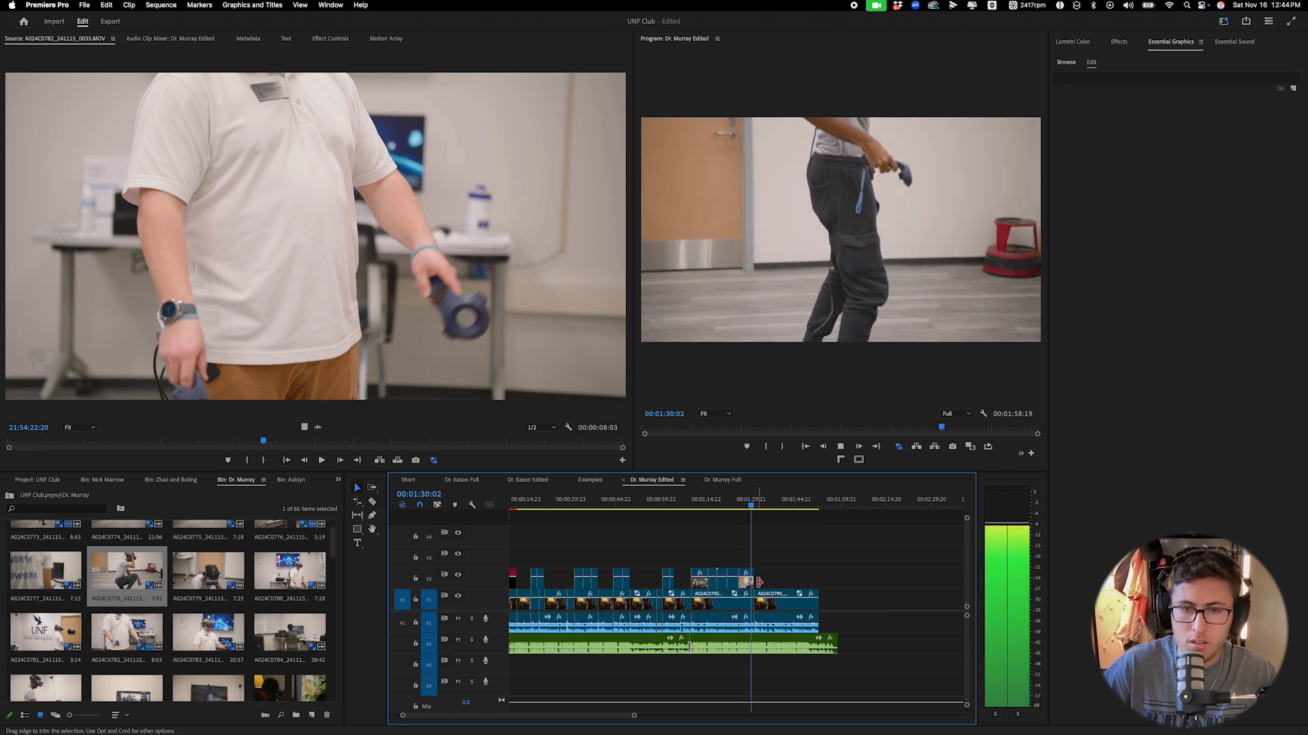
Trim the last B-roll clip above the interview so it ends at 00:01:28:08.
key(space)
key(shift+Up)
key(space)
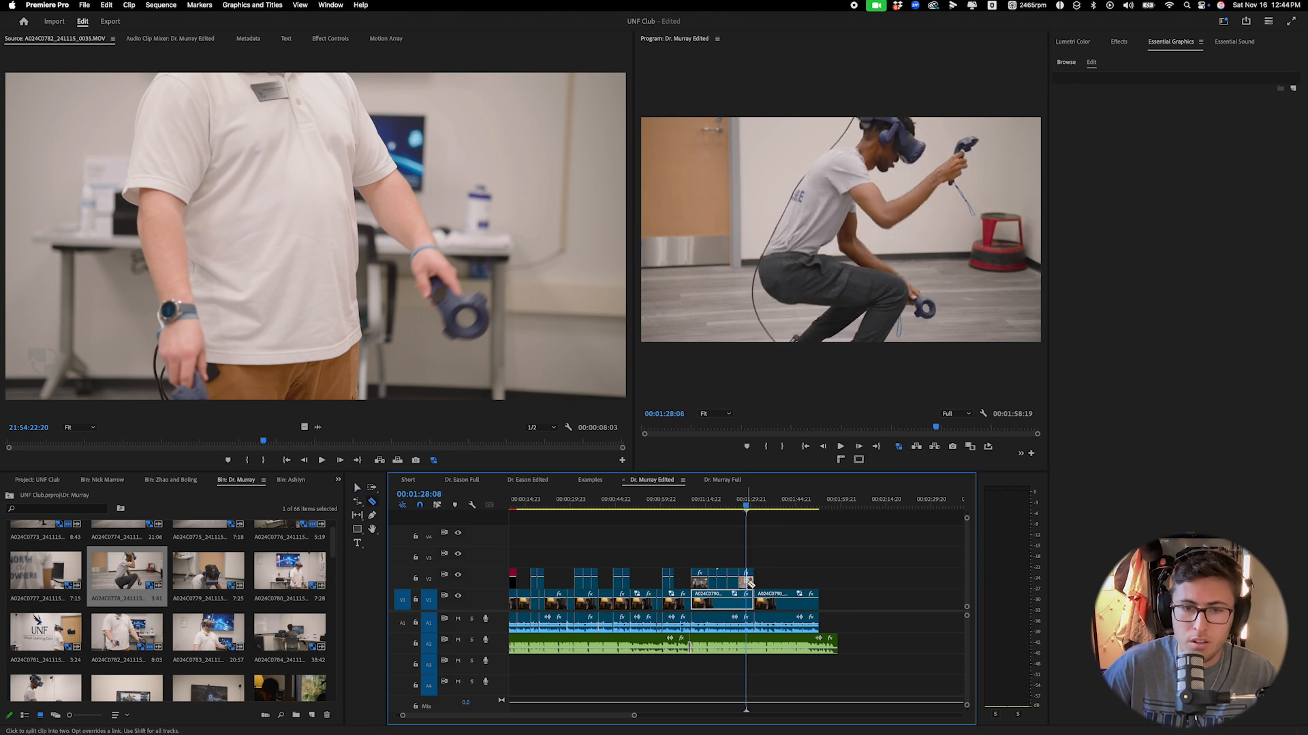
drag(750, 584, 746, 584)
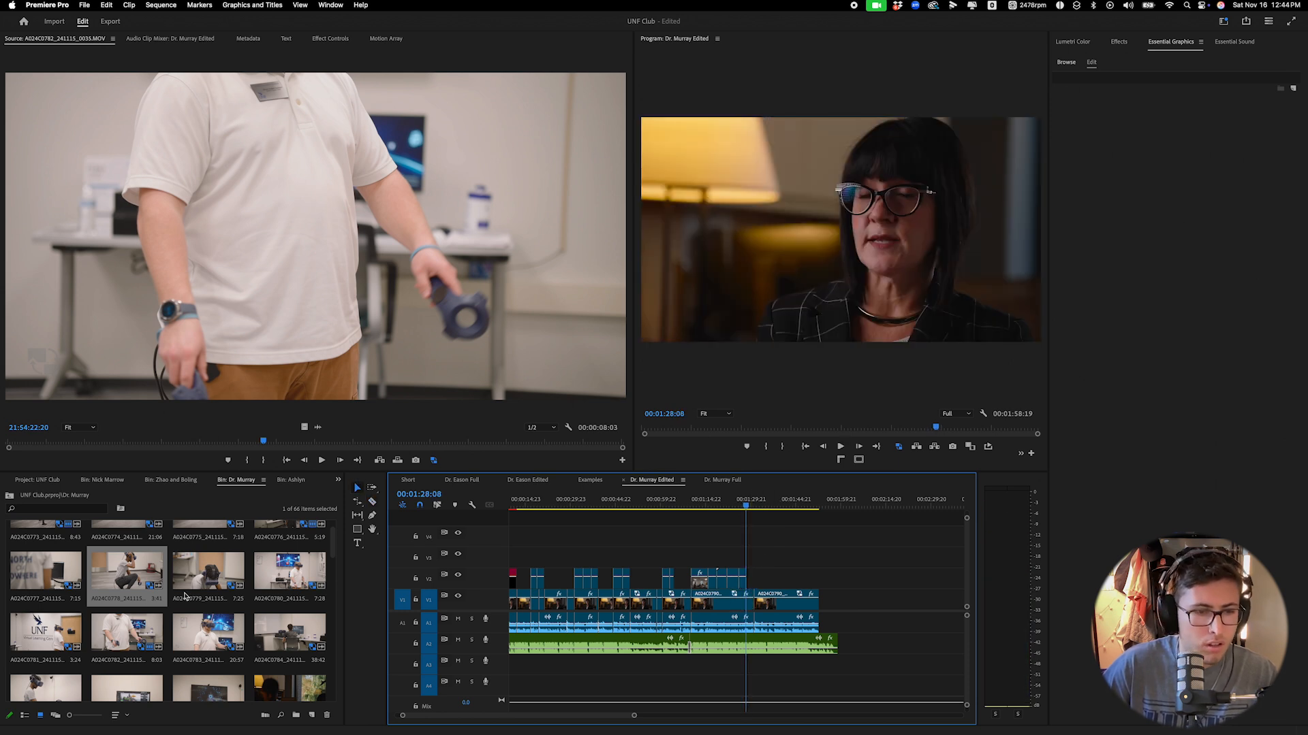
Try the A024C0784 footage as B-roll from 00:01:28:08, preview it and remove it from the timeline.
double_click(313, 652)
drag(265, 649, 751, 583)
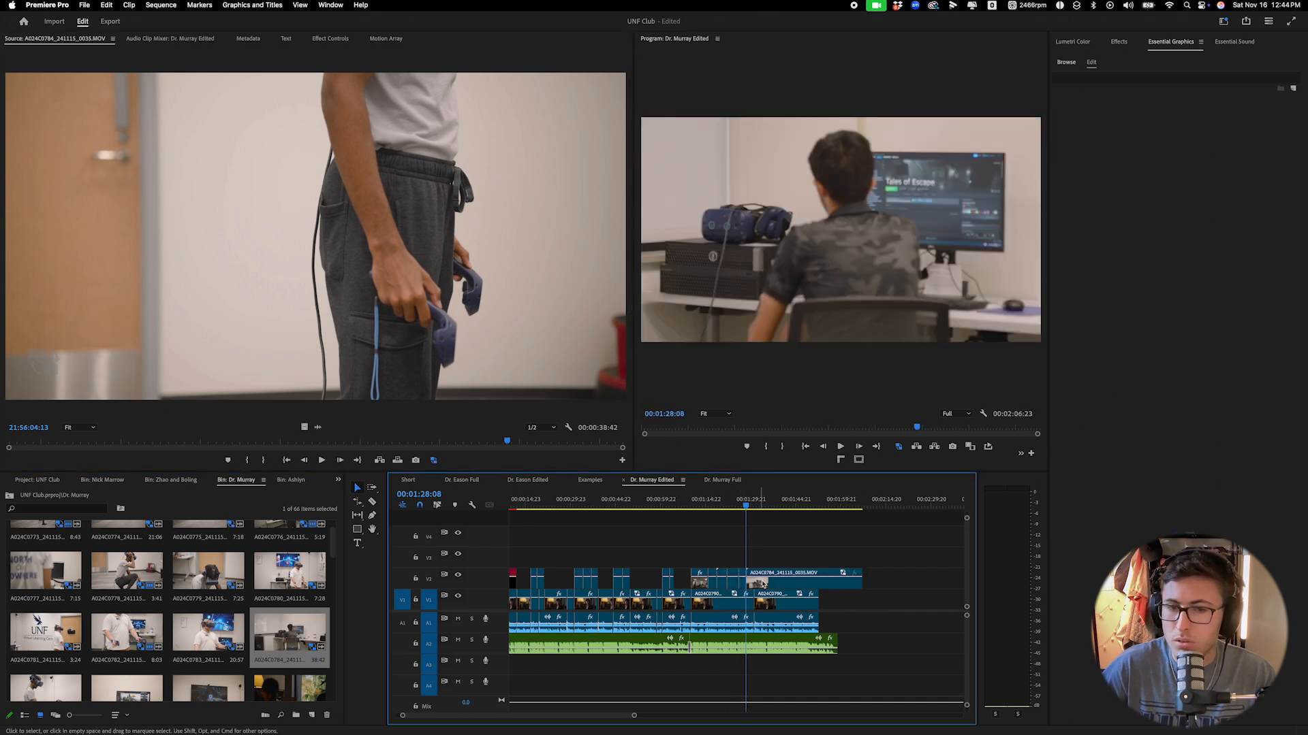
key(space)
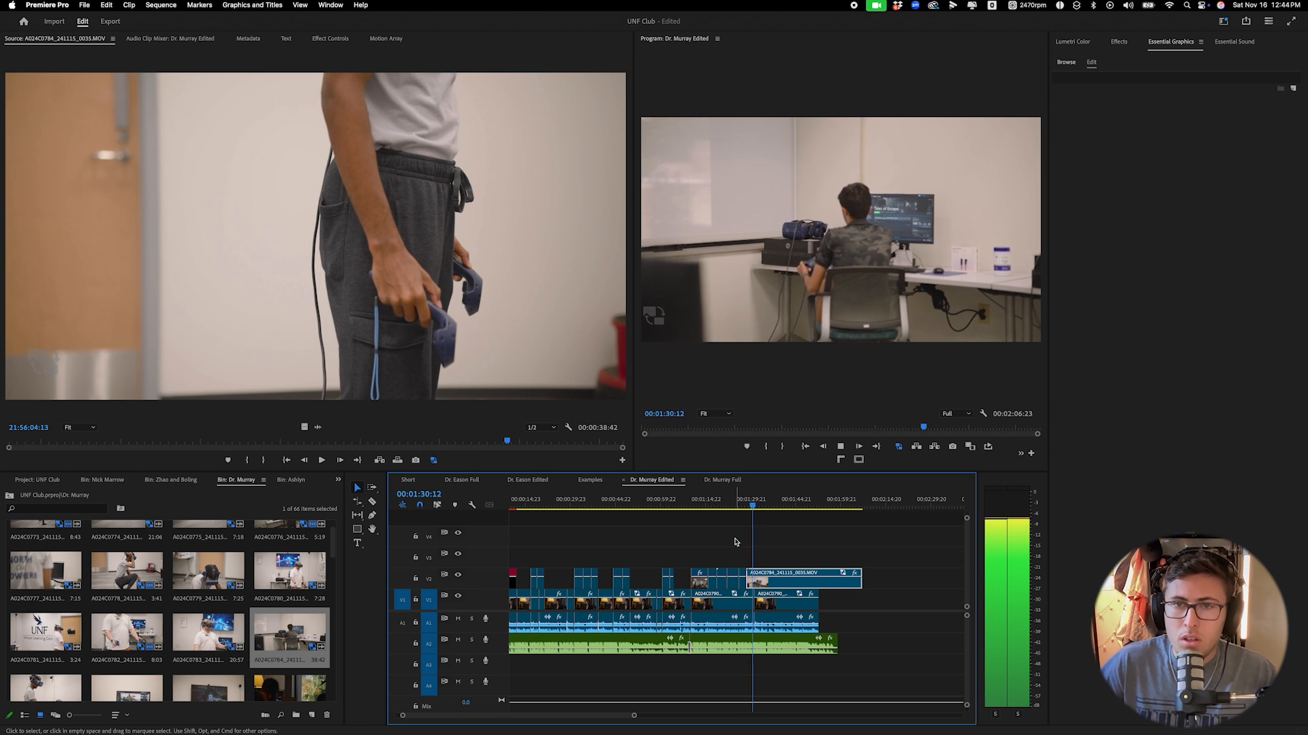
key(Delete)
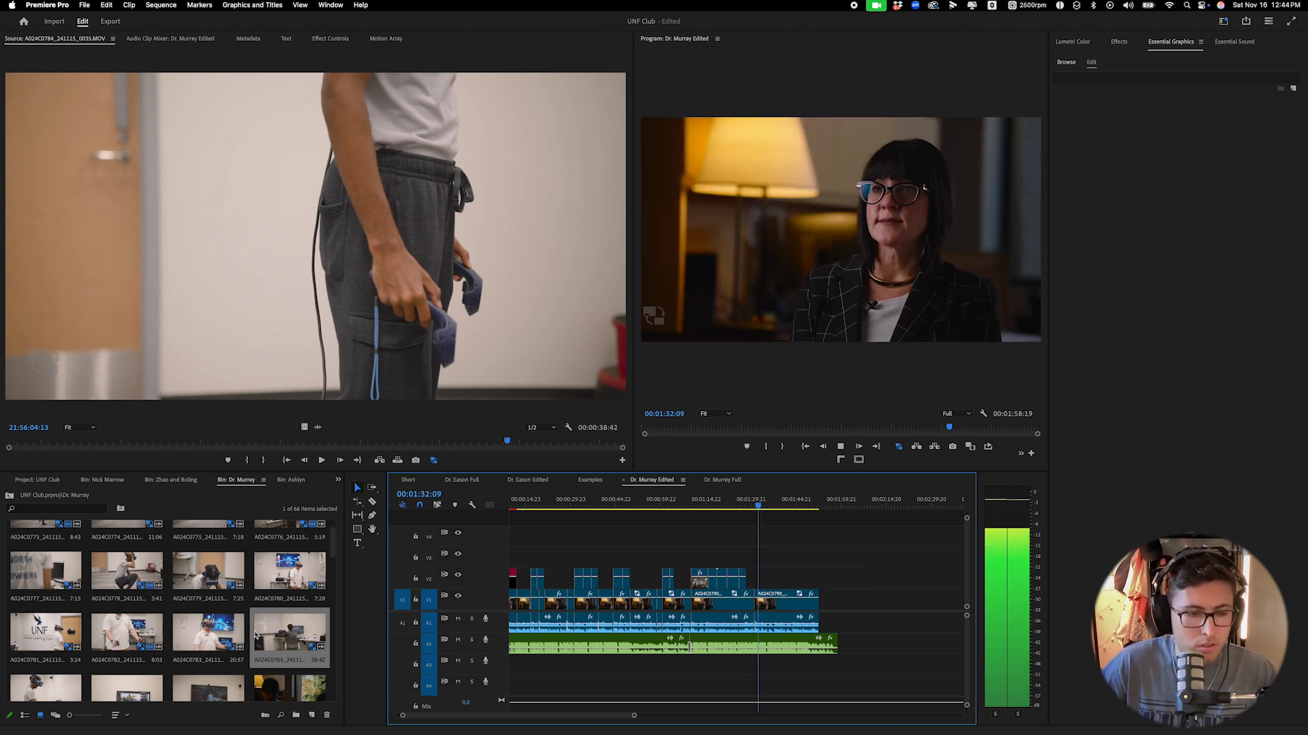
Place the A024C0787 footage on the B-roll track from 00:01:28:08 and set its speed to 40%.
scroll(237, 615, down, 2)
click(232, 641)
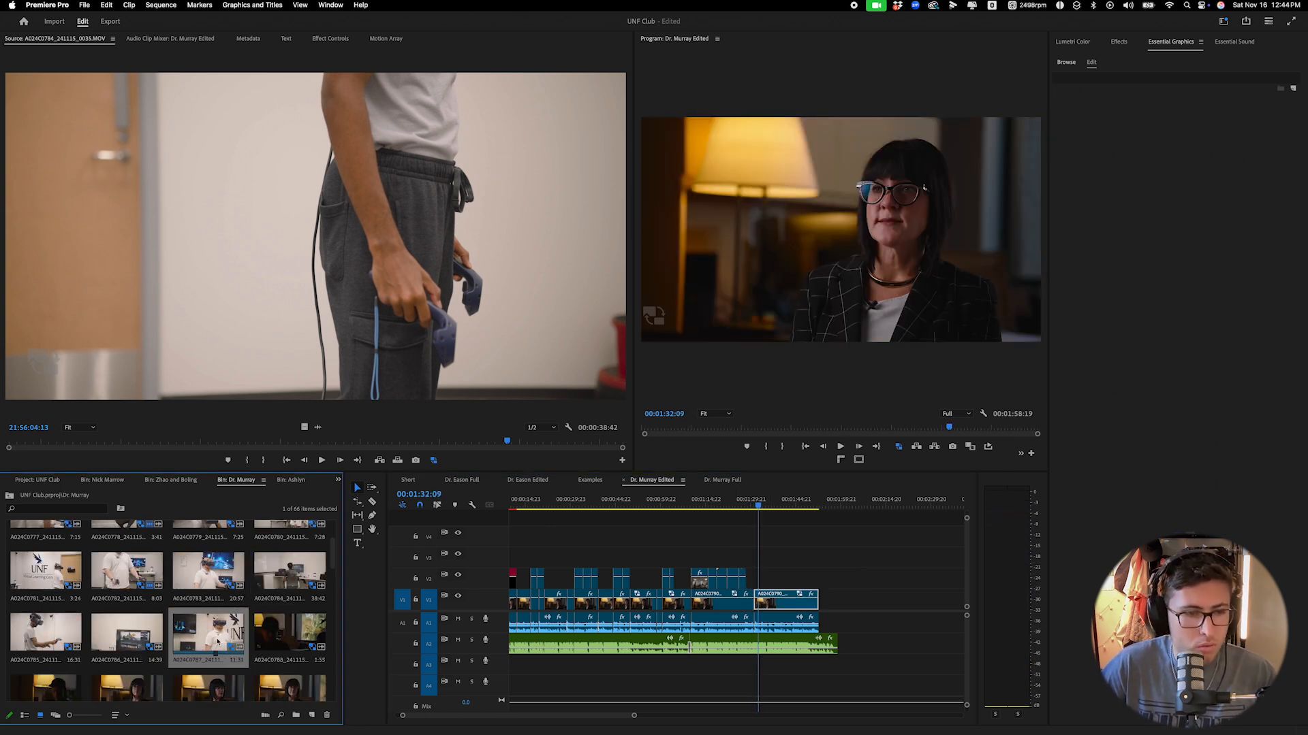
drag(232, 641, 764, 584)
right_click(764, 585)
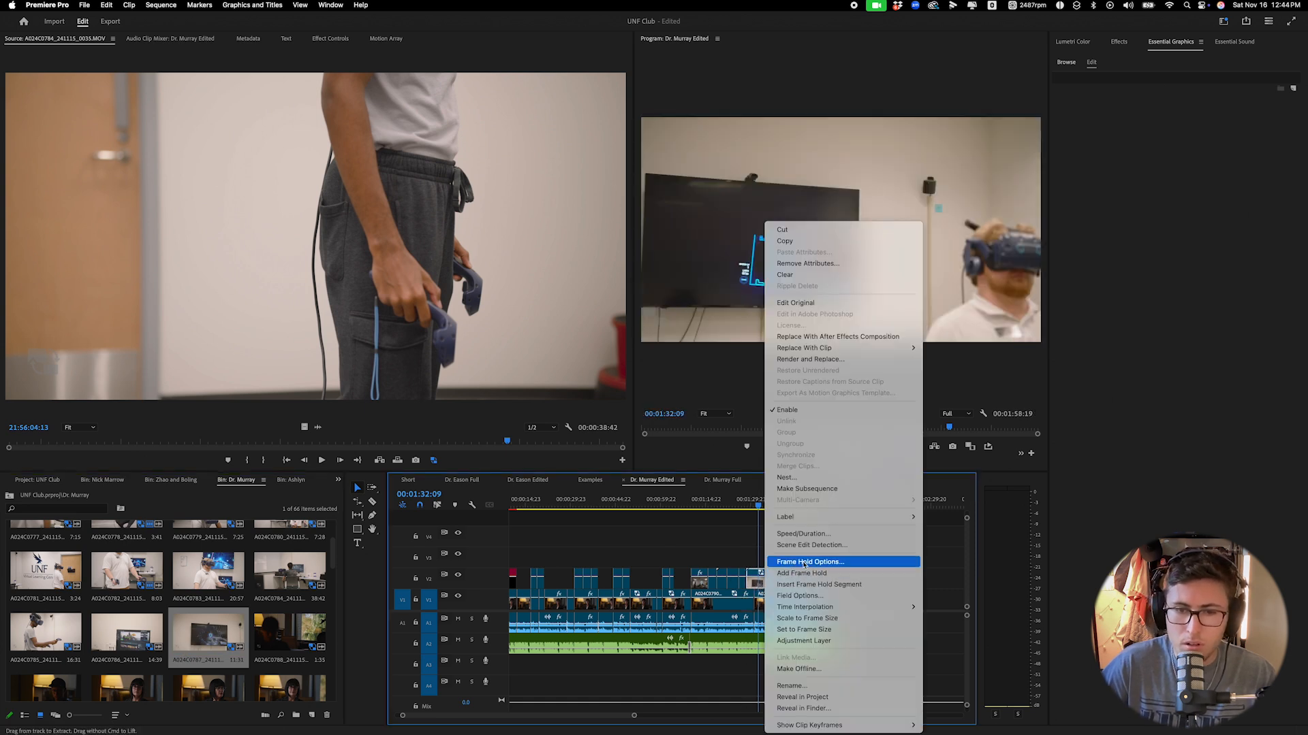
click(795, 535)
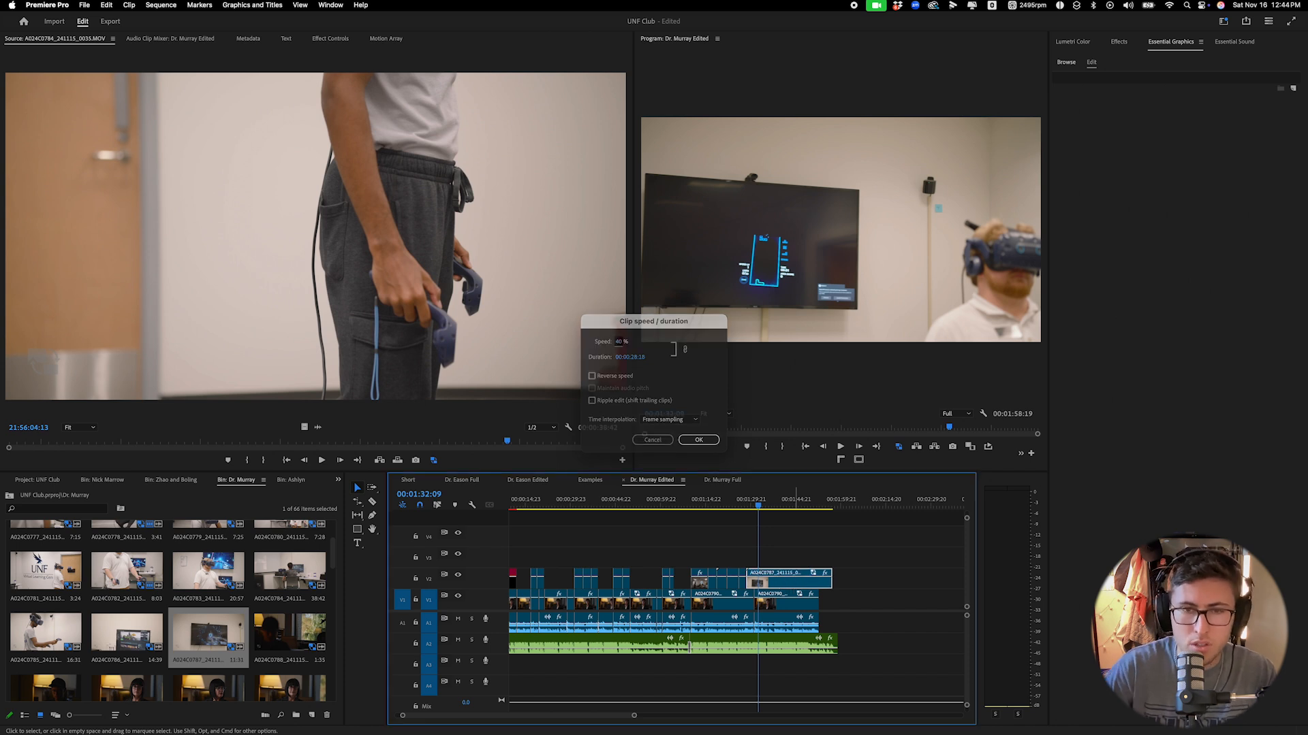
key(Return)
Preview the slowed A024C0787 clip, cut off its opening and butt the remainder against the preceding B-roll clip.
key(space)
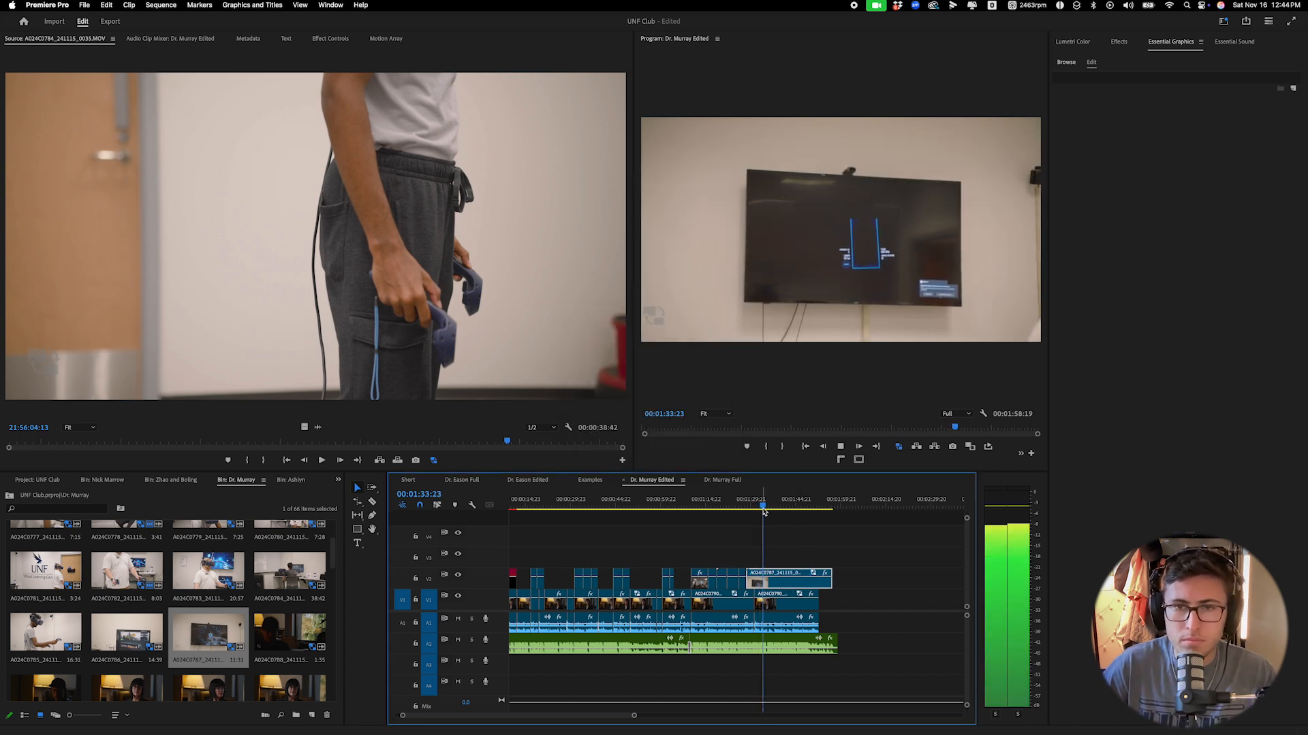
key(space)
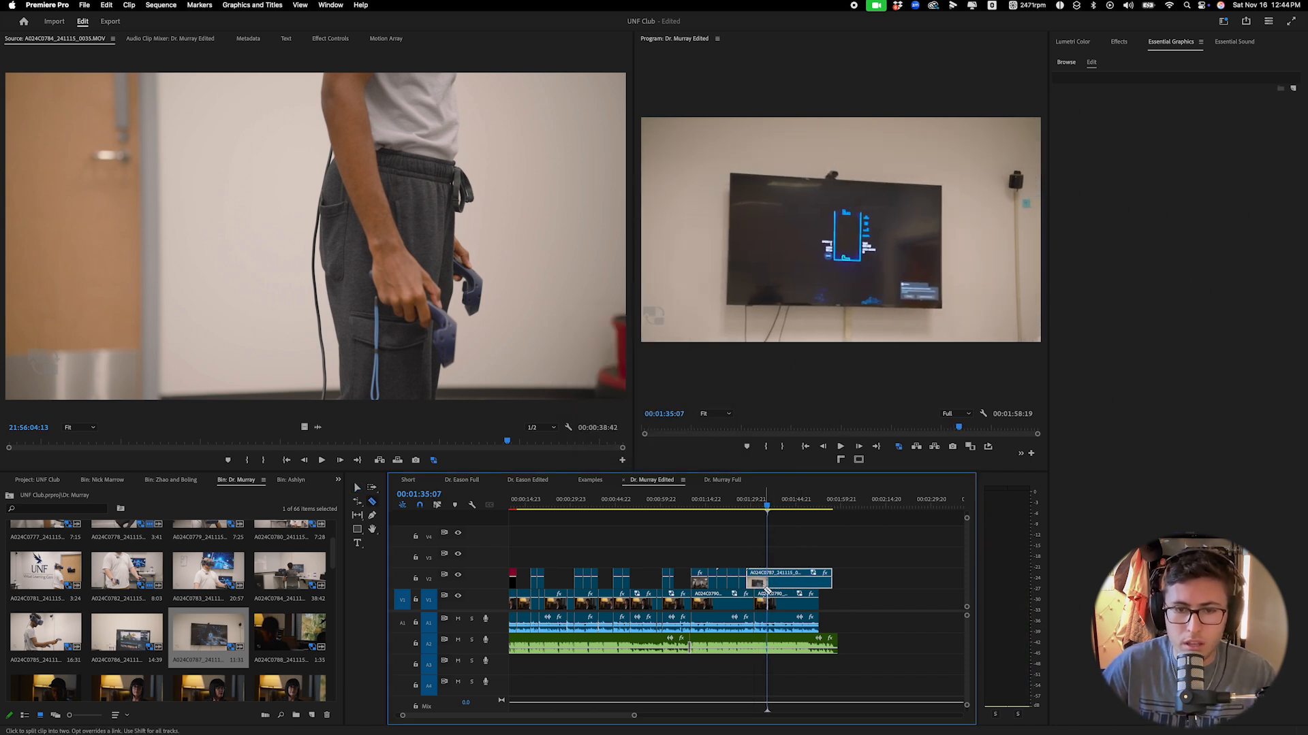
key(v)
drag(763, 584, 770, 587)
Remove the part of the A024C0787 clip that runs past the interview cut below it and play the result.
click(746, 506)
key(space)
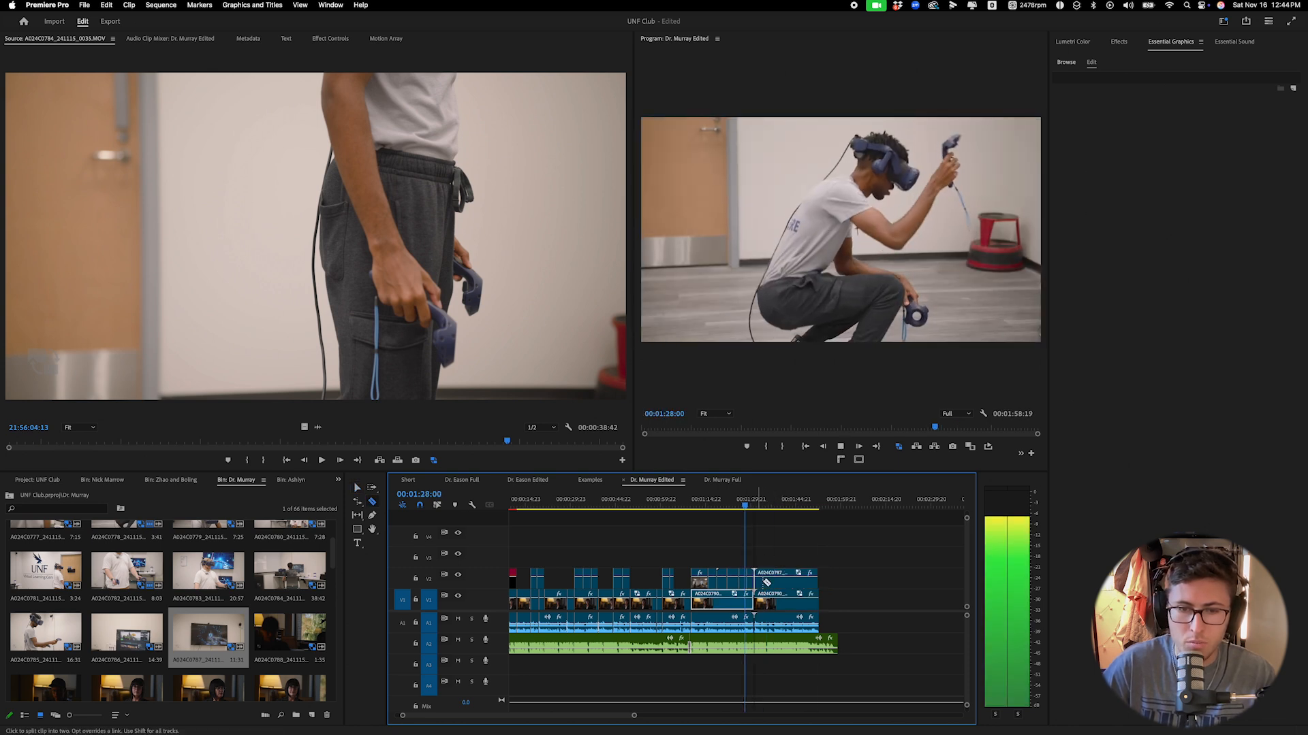
key(Delete)
key(space)
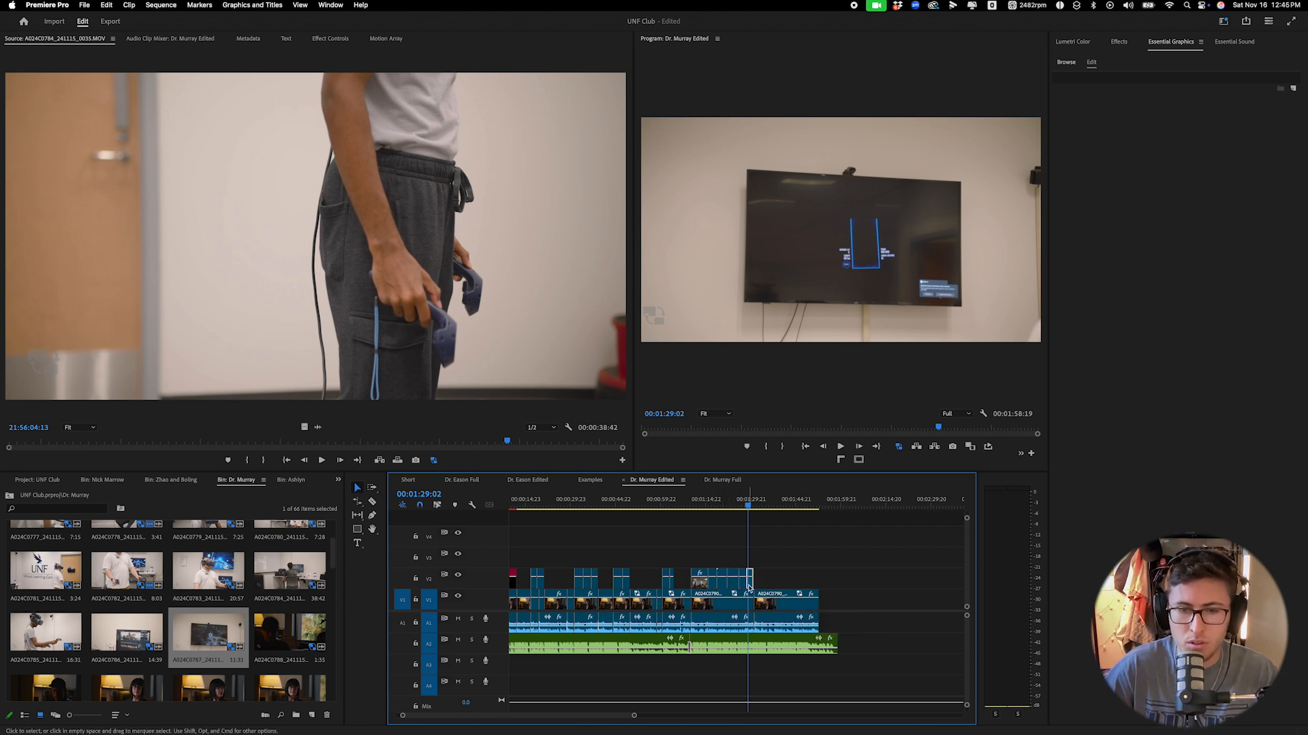
key(space)
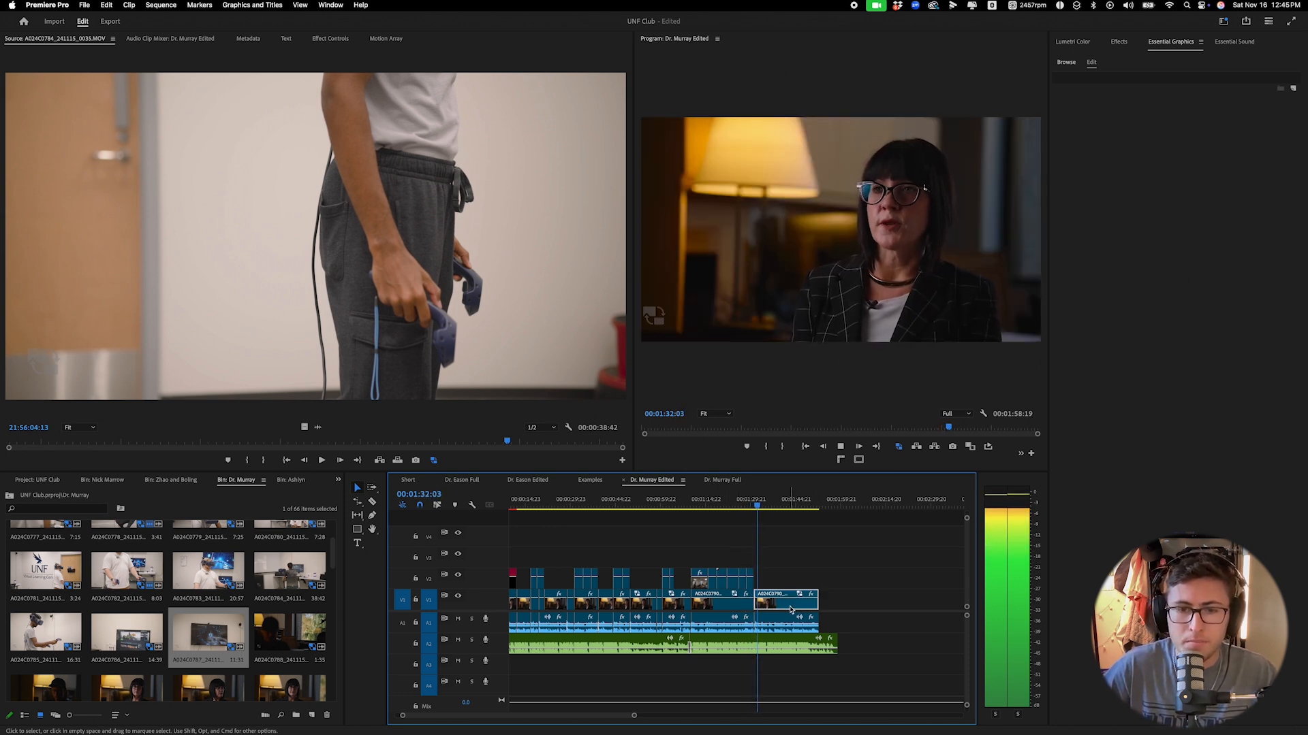
key(space)
Examine the interview cut at the end of the B-roll up close and play across it.
drag(634, 715, 544, 711)
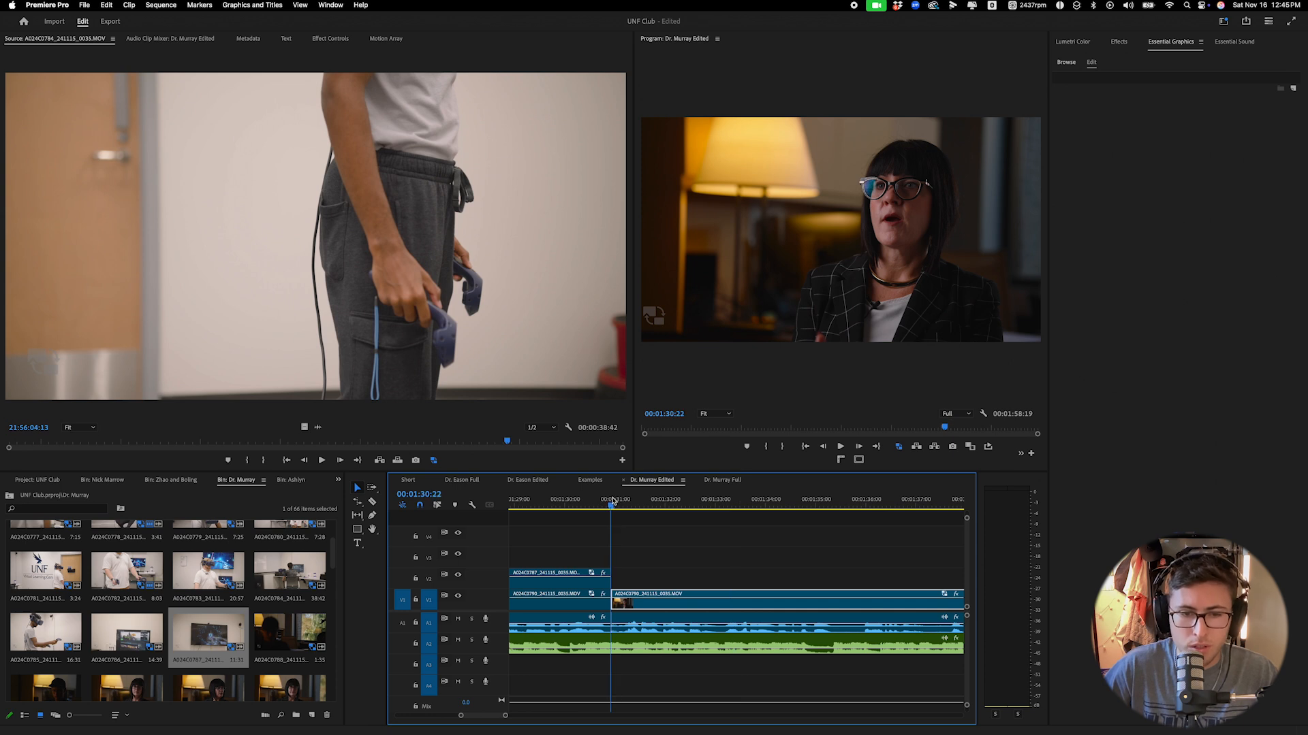
drag(612, 502, 617, 502)
key(c)
key(v)
drag(654, 611, 647, 612)
click(604, 504)
key(space)
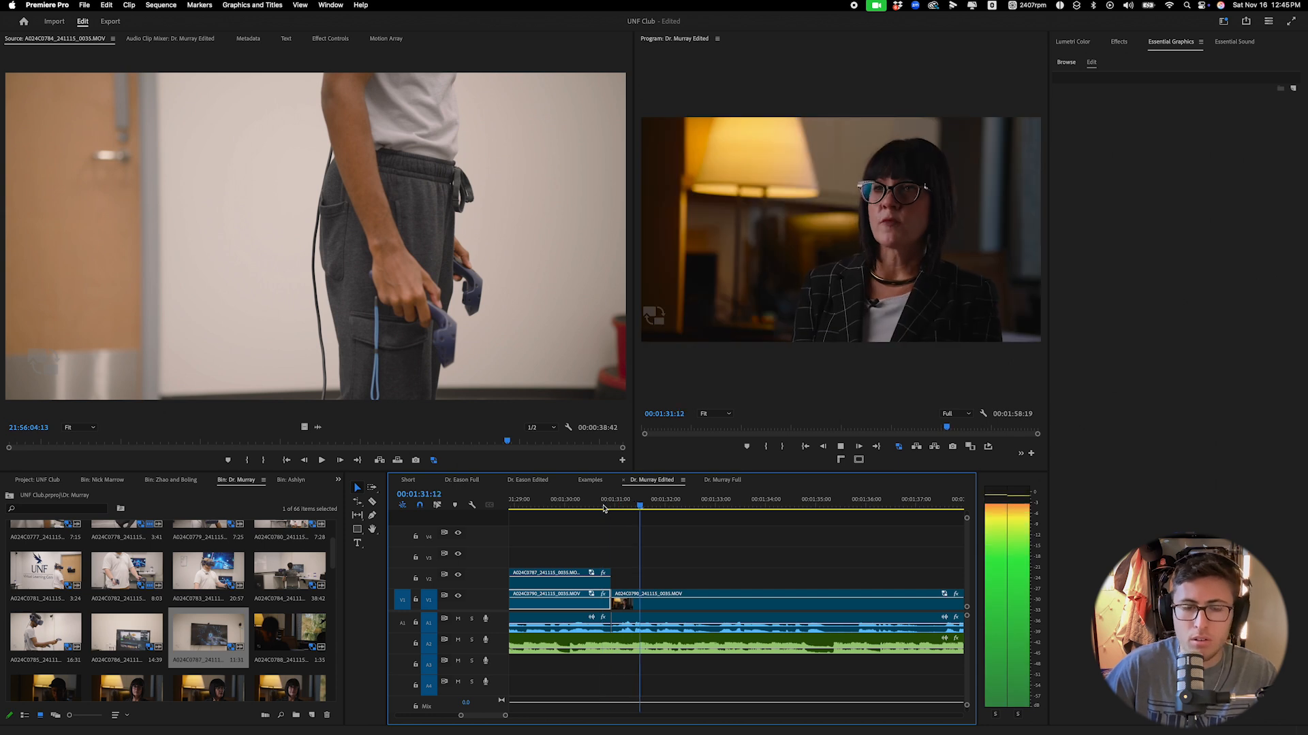
Show the effect controls of the interview clip that follows the B-roll, with the playhead at 00:01:31:01.
drag(504, 715, 571, 715)
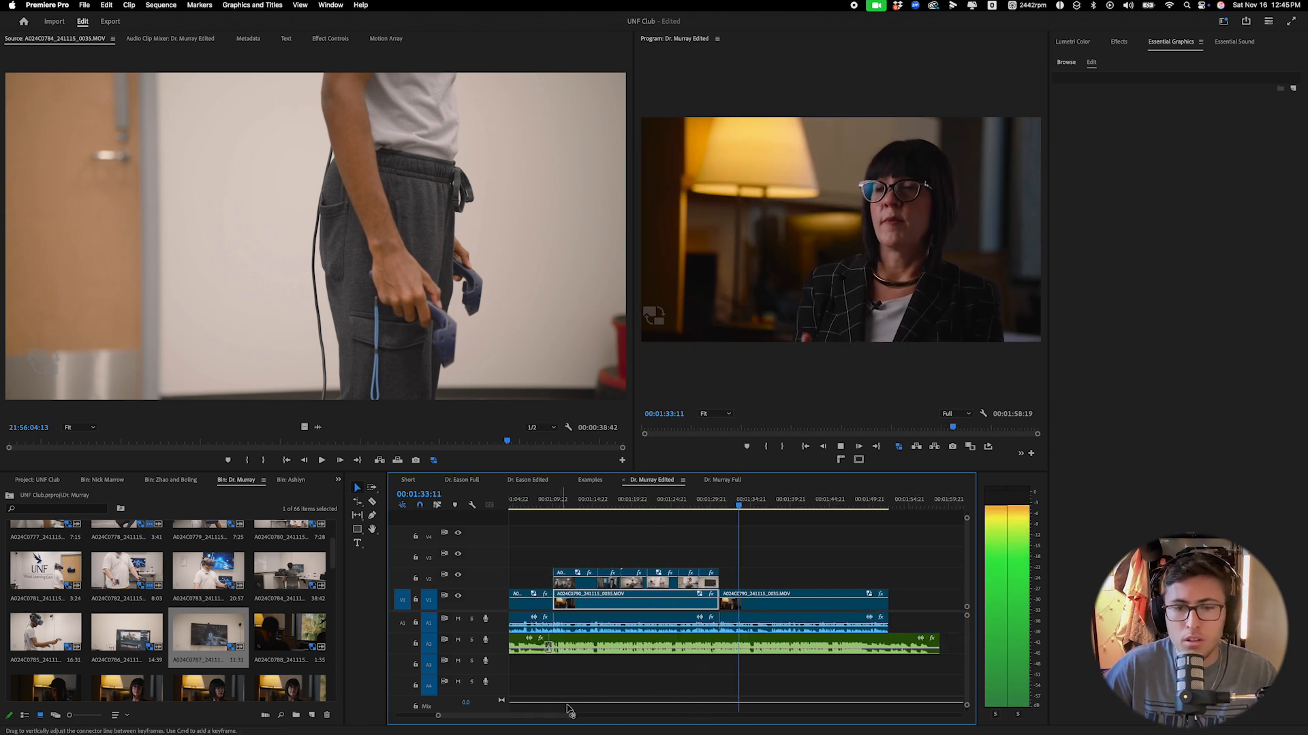
key(space)
drag(723, 504, 722, 507)
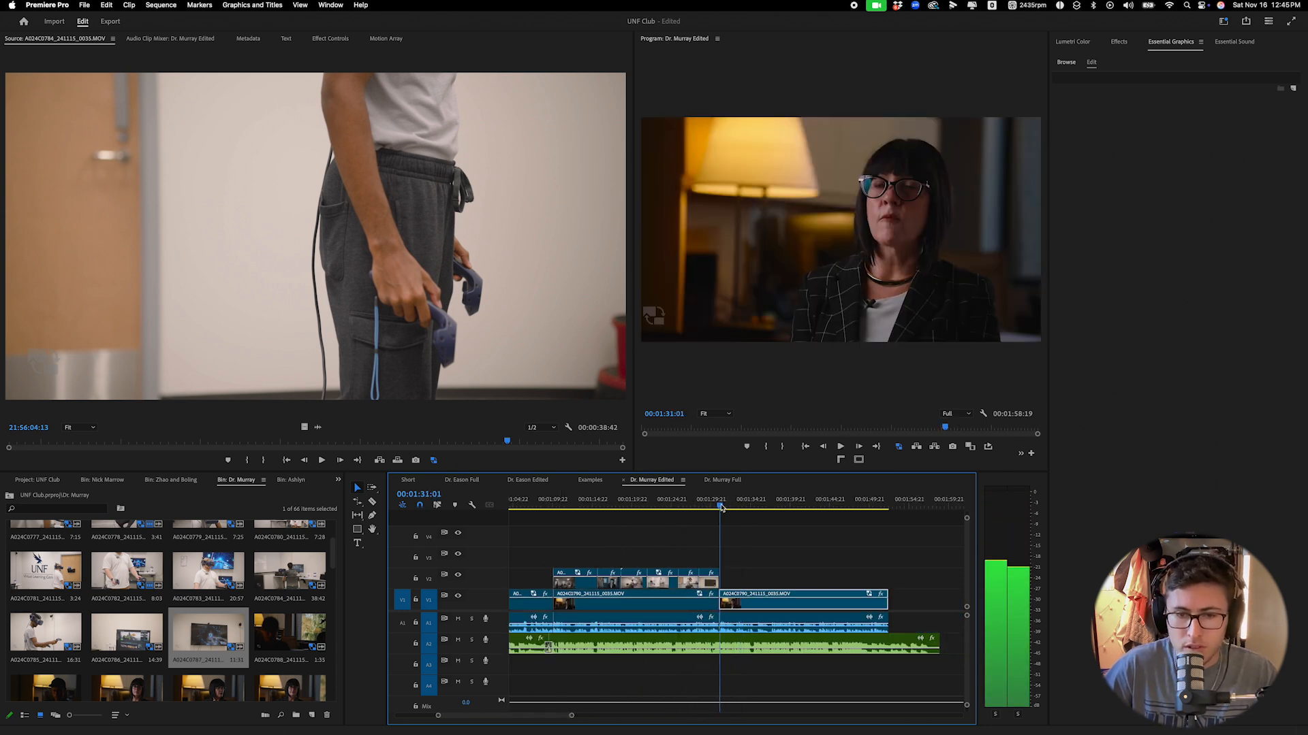
click(329, 39)
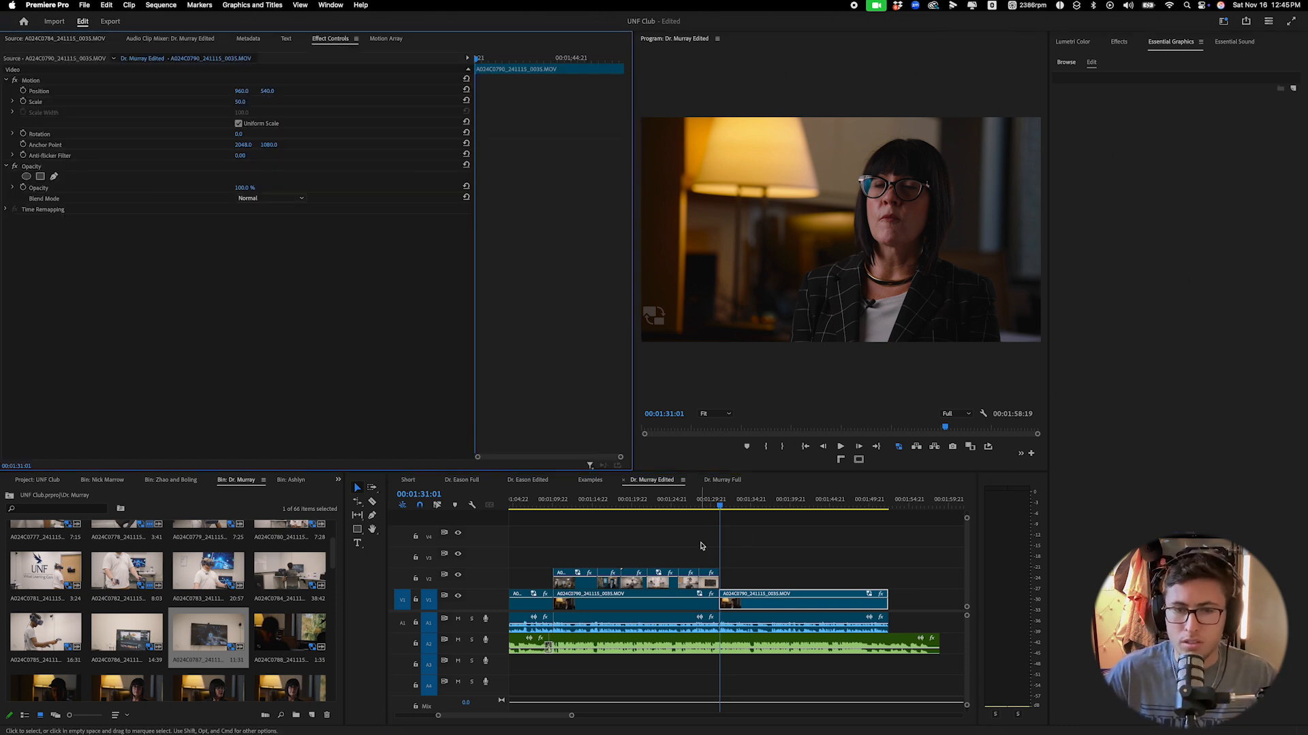
Play the interview clip and split it on both sides of the unwanted stretch just after 00:01:35:00.
key(space)
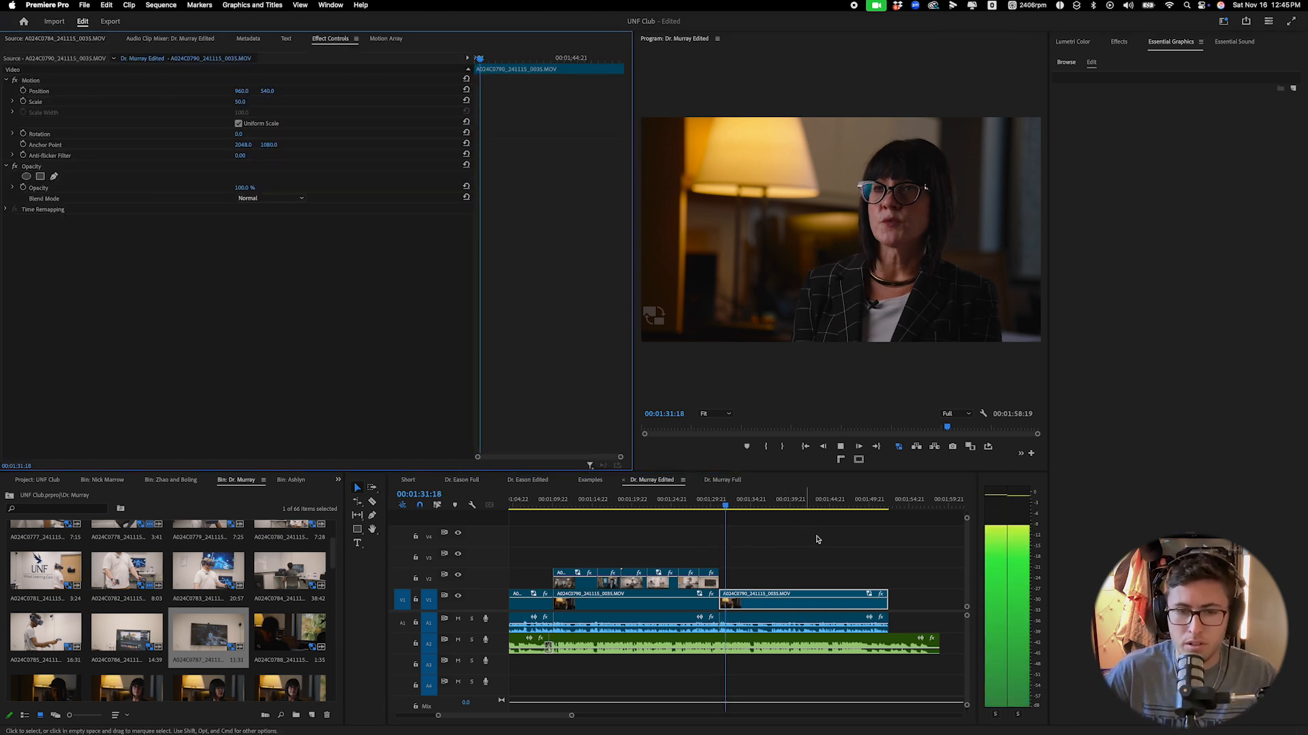
drag(571, 715, 538, 716)
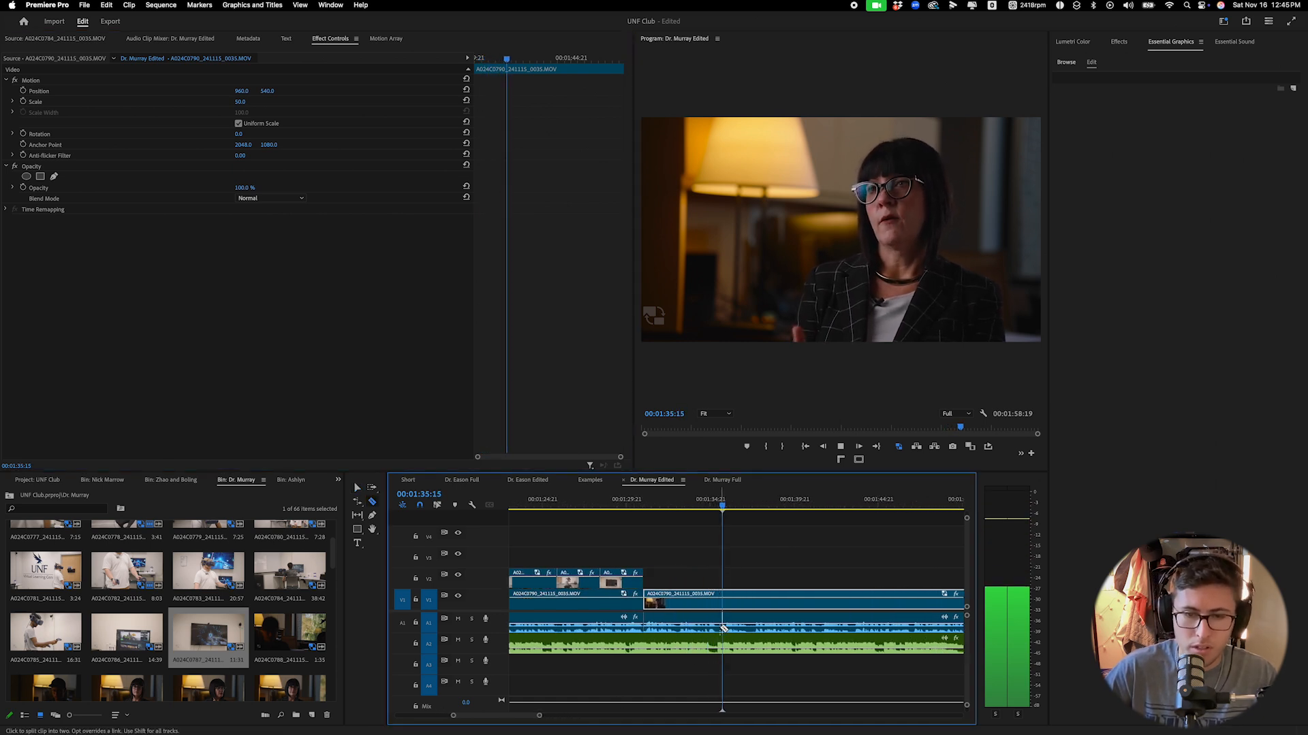
key(space)
key(c)
drag(539, 716, 496, 716)
click(695, 625)
click(754, 605)
Delete the split-off interview stretch, close the gap it leaves and play across the new join.
key(v)
click(722, 604)
key(BackSpace)
click(718, 606)
key(BackSpace)
click(664, 502)
key(space)
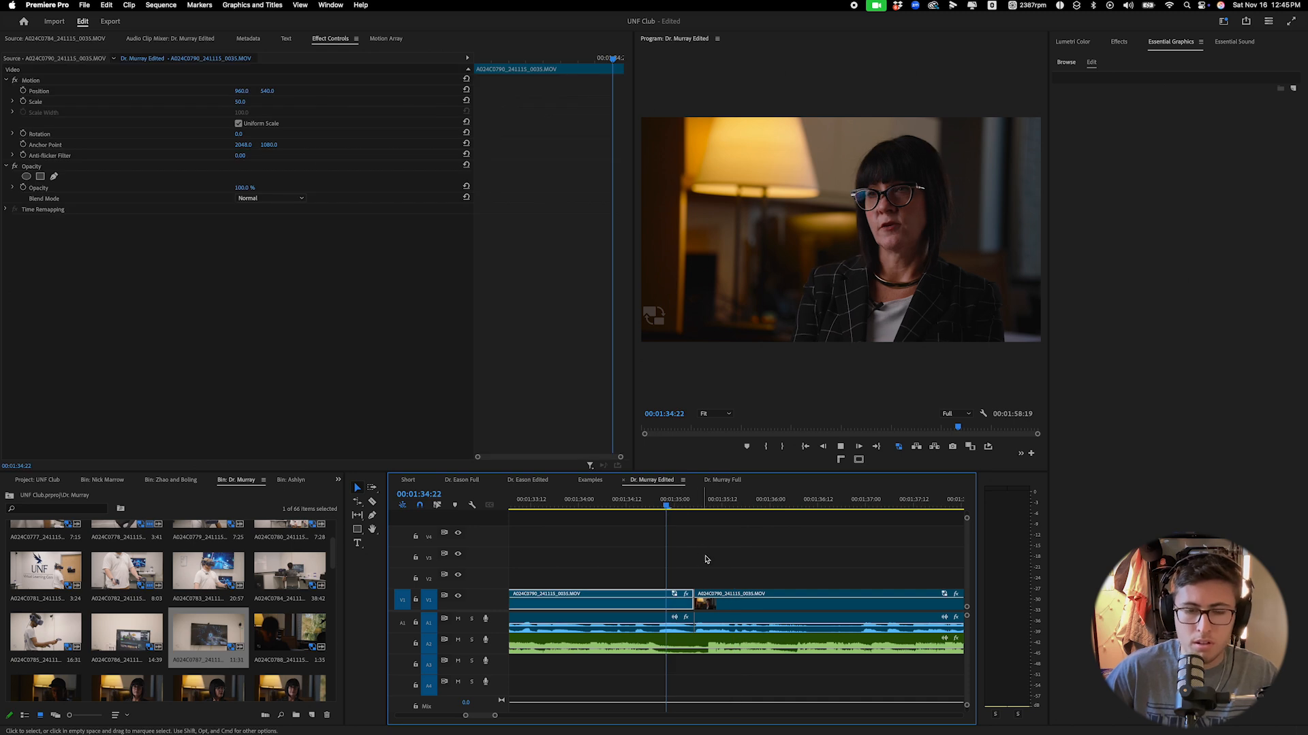
key(space)
Punch in on the interview clip after the new cut with scale 70 and position about 813, 631.
drag(494, 715, 540, 717)
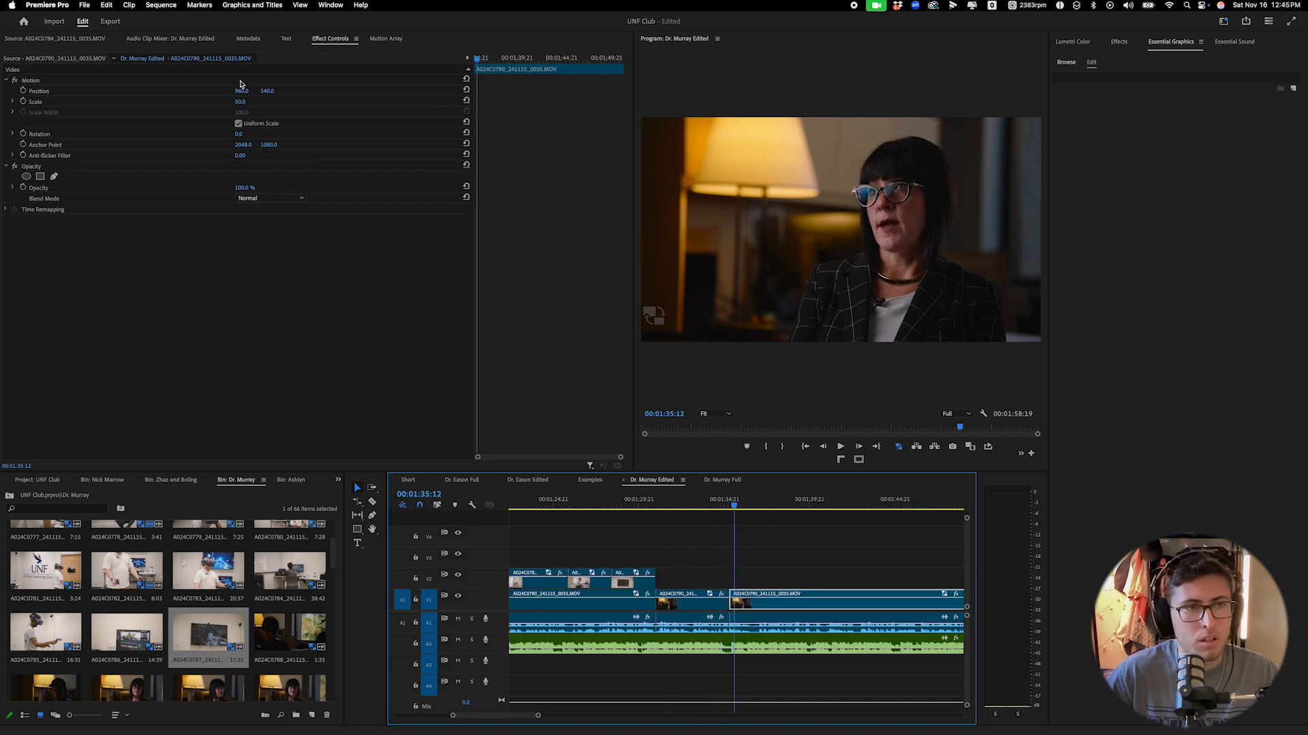
click(241, 103)
text(70)
key(Return)
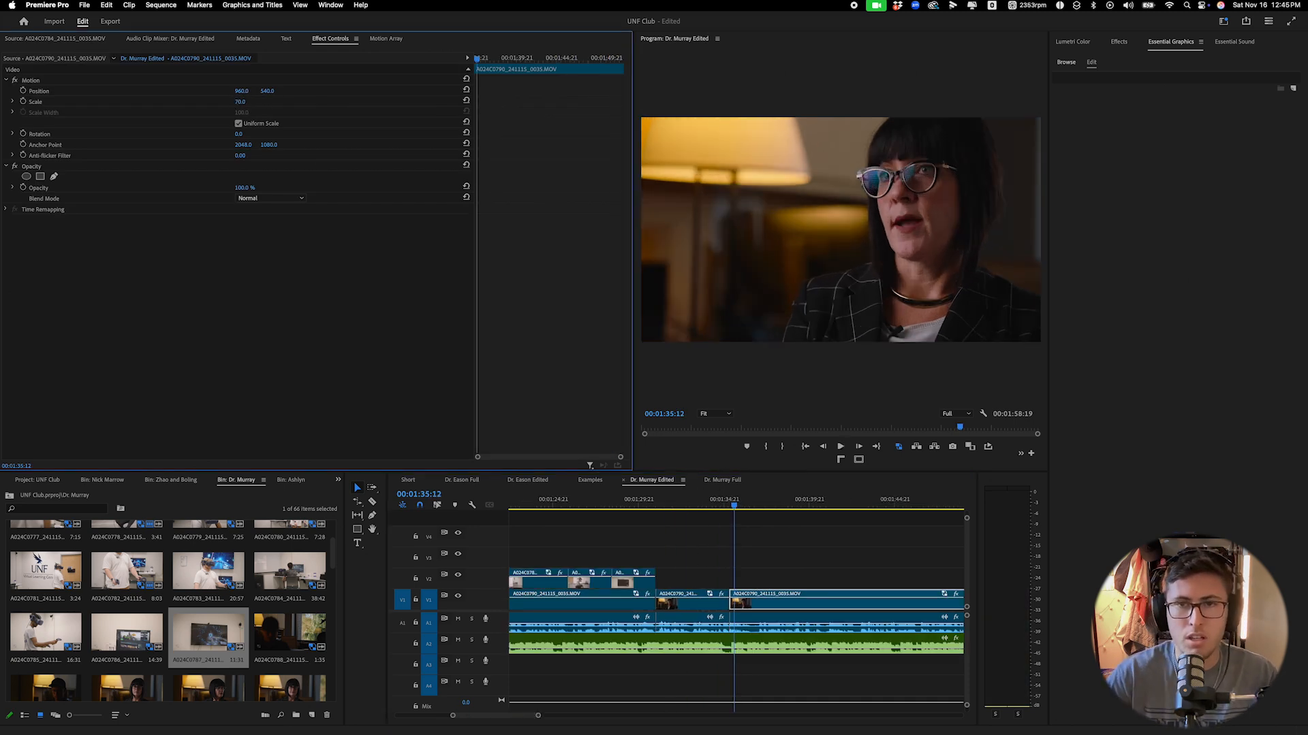
drag(270, 91, 330, 91)
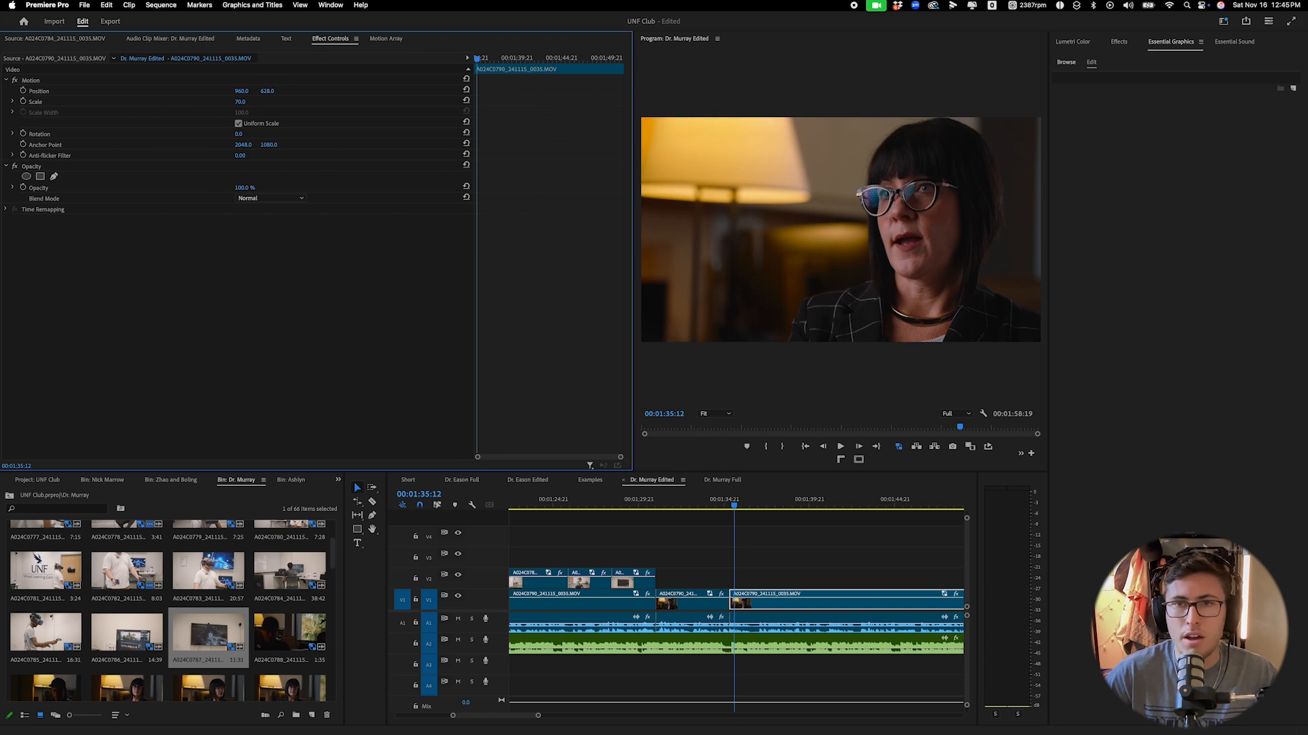
drag(242, 90, 142, 90)
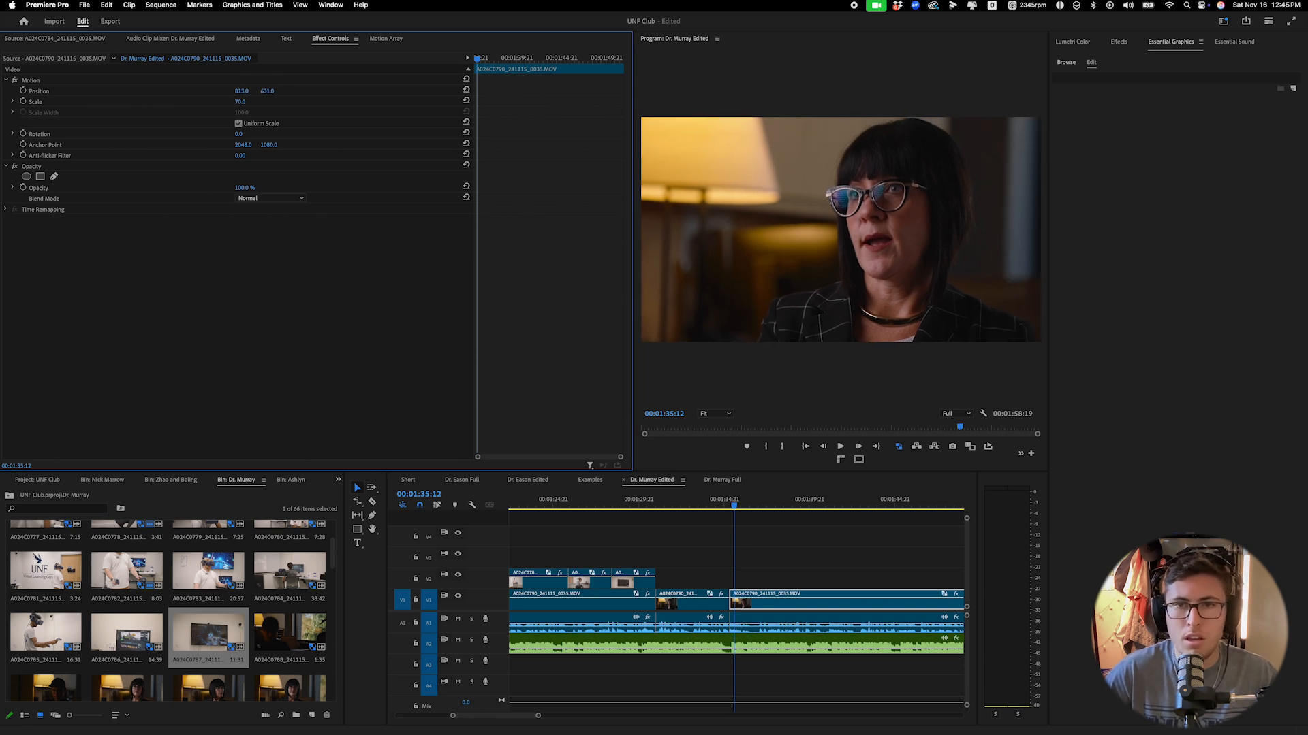
Cut out the interview stretch from 00:01:36:12 to 00:01:36:22, close the gap and play on.
key(c)
key(space)
click(751, 630)
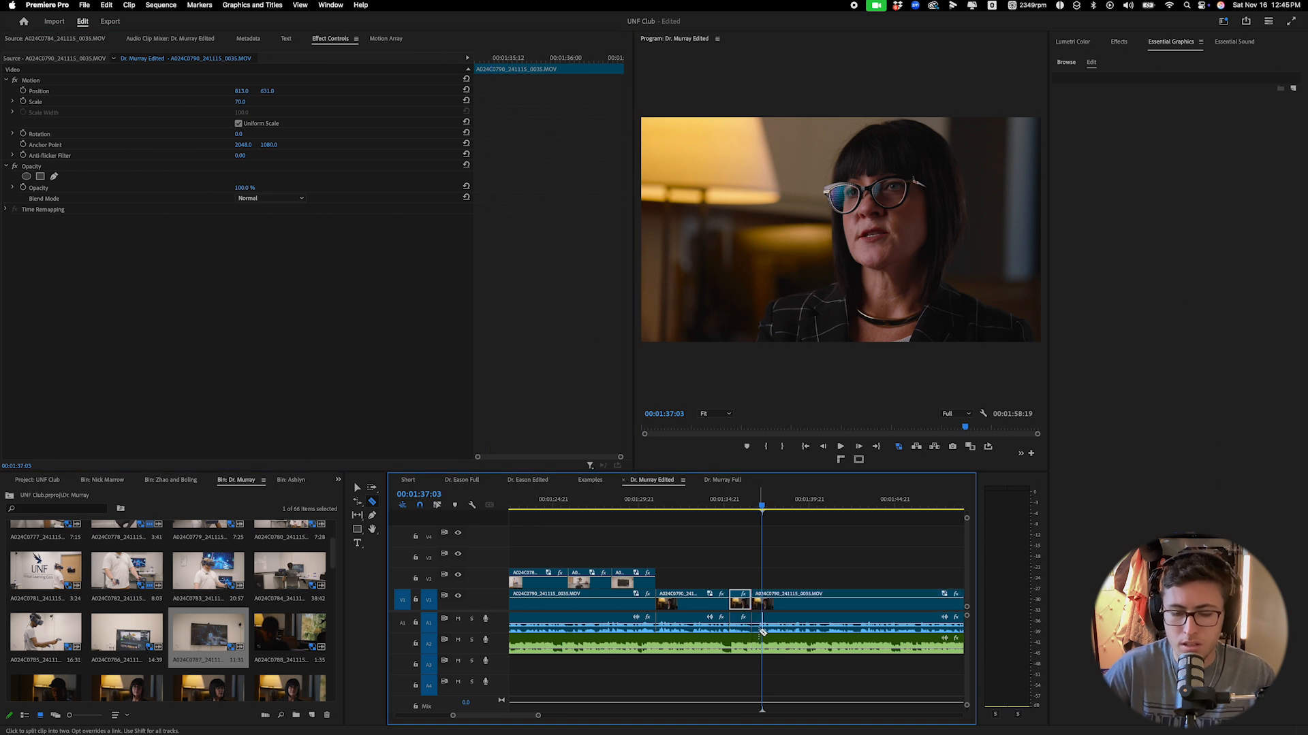
key(shift+Left)
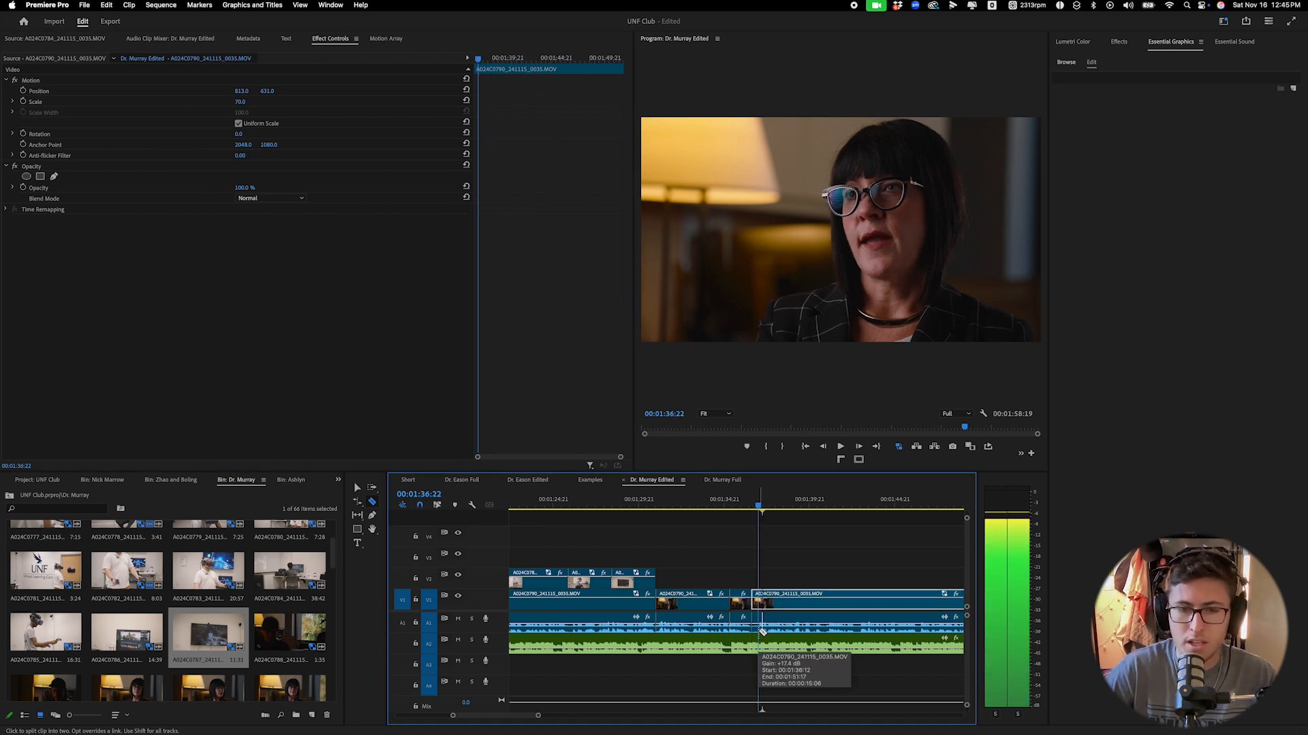
click(757, 606)
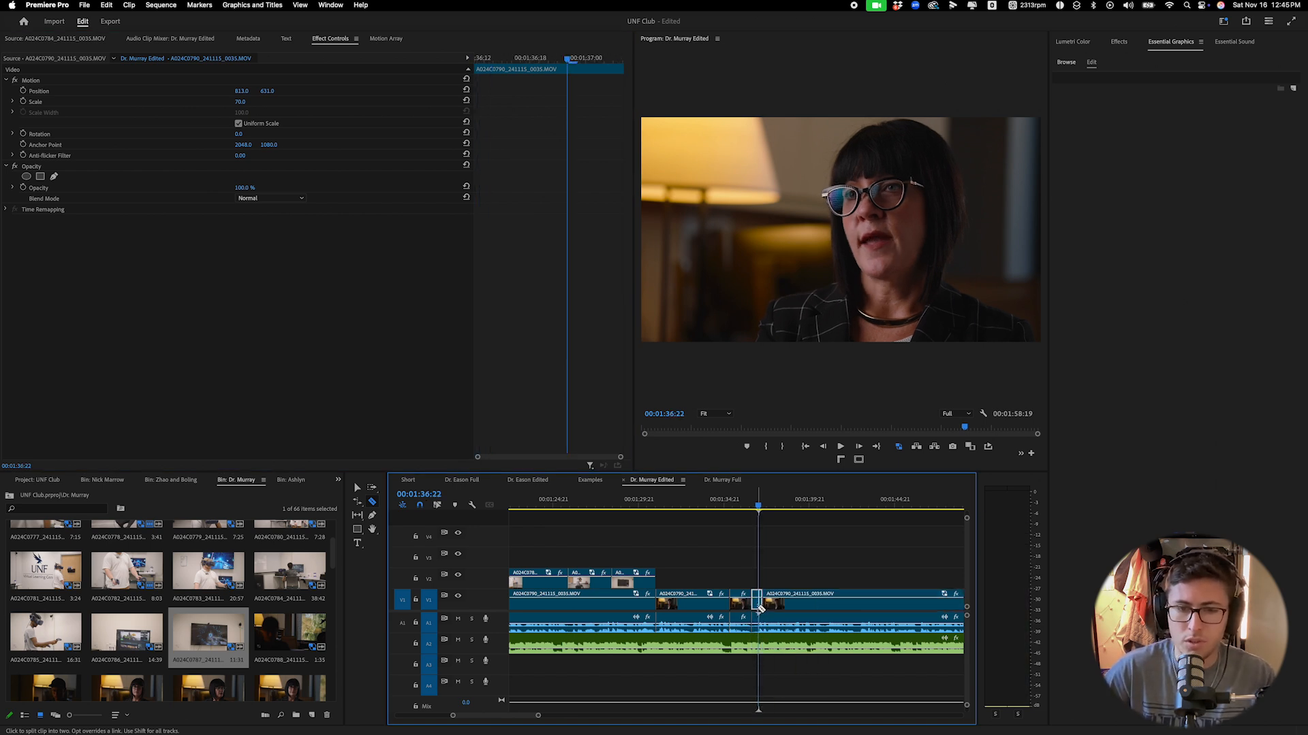
key(Delete)
click(754, 606)
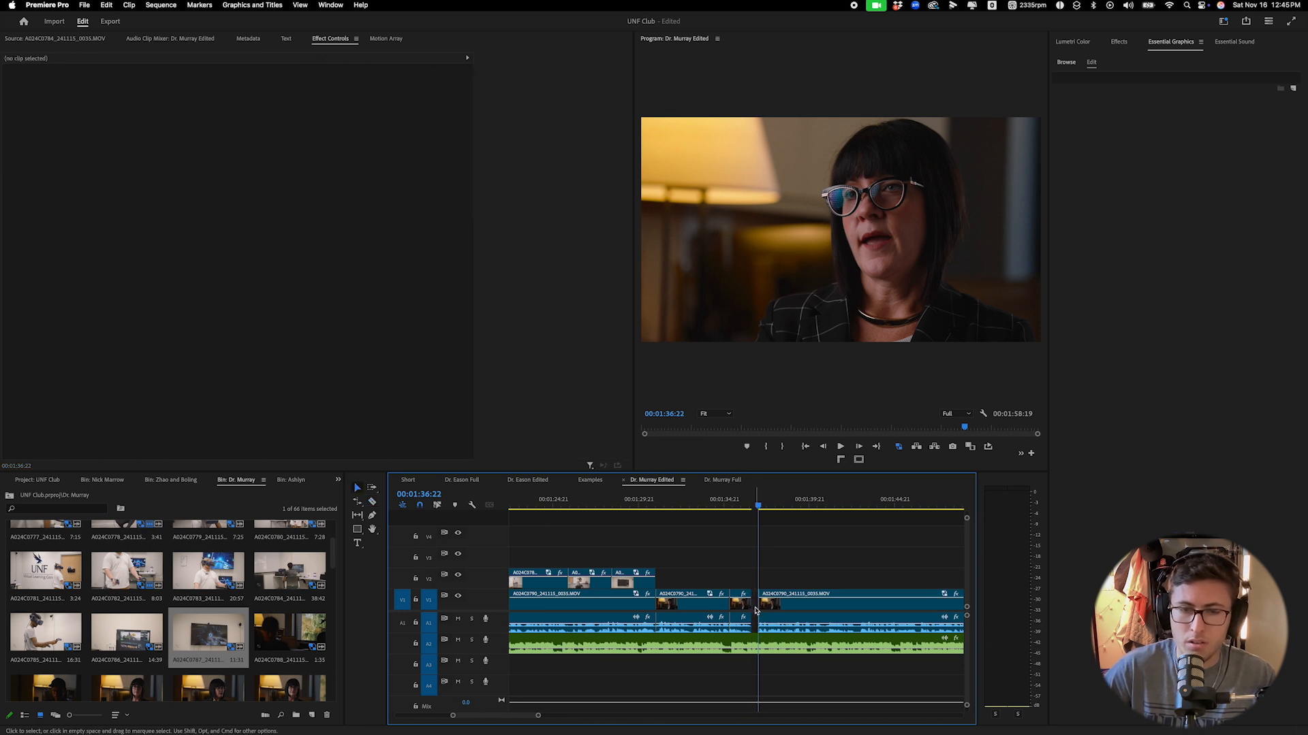
key(Delete)
click(776, 610)
key(space)
Turn on scale and position keyframing for the first interview clip after the B-roll.
click(660, 510)
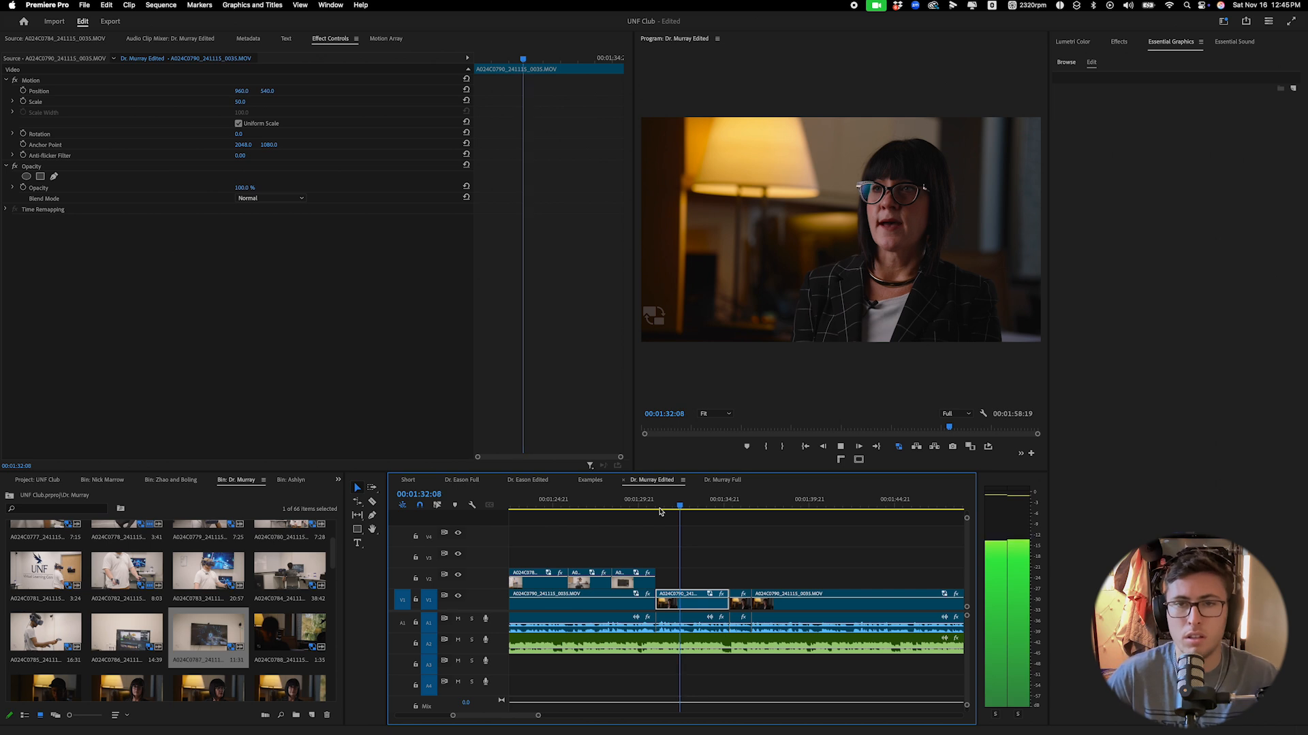
key(space)
click(25, 102)
click(23, 90)
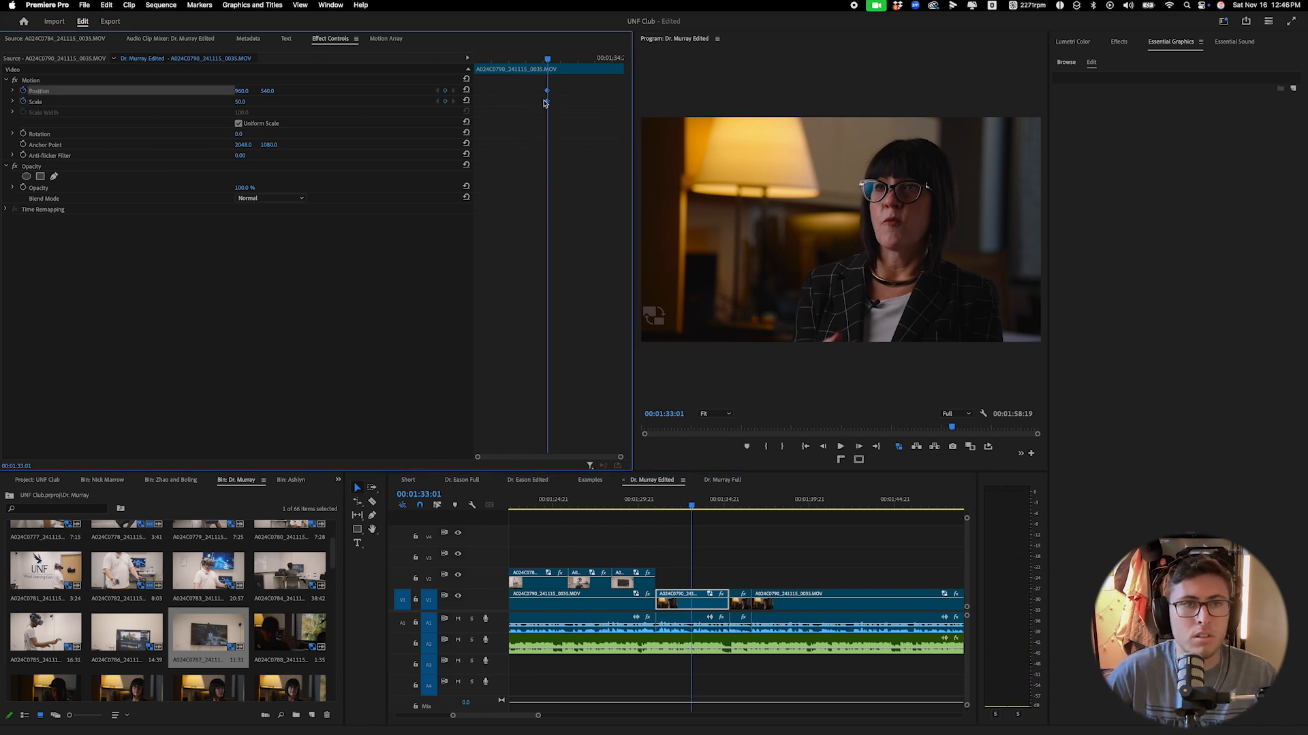
Set the interview clip's scale to 55 and its position to about 954, 530 at 00:01:33:01.
text(5)
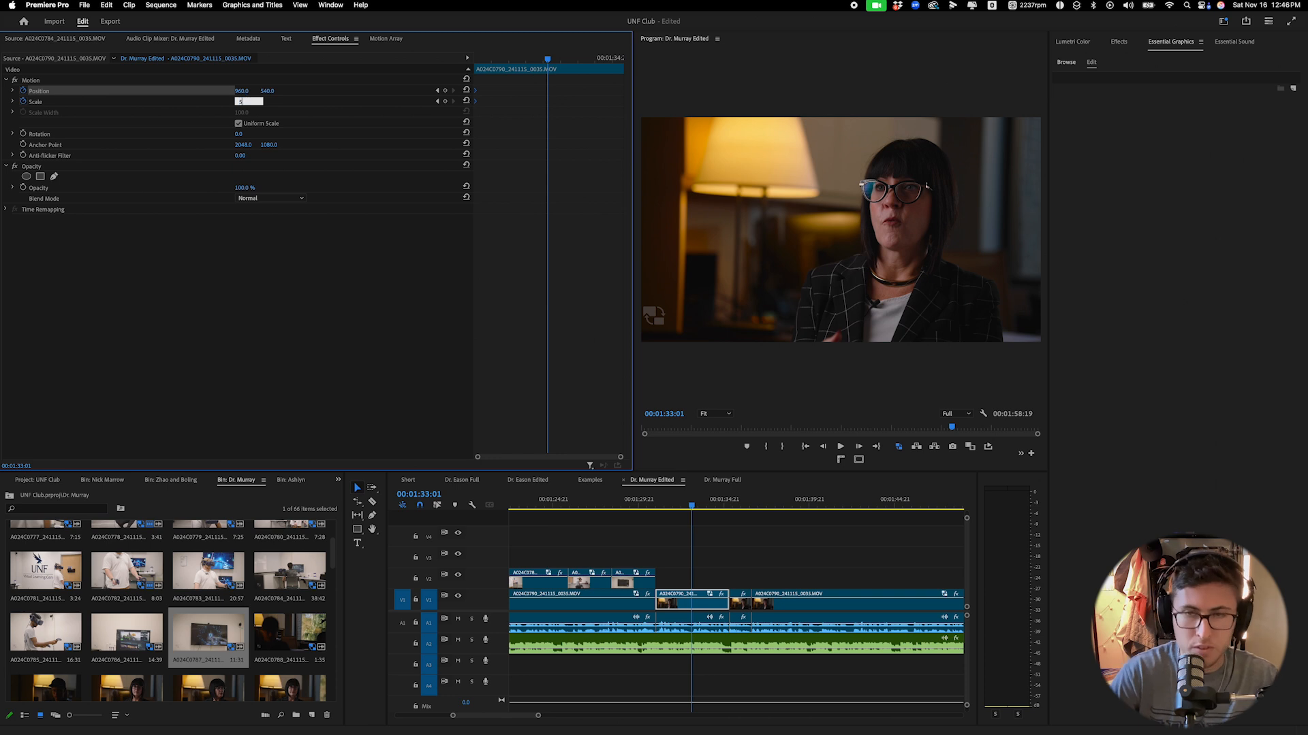
text(5)
key(Return)
drag(267, 91, 225, 91)
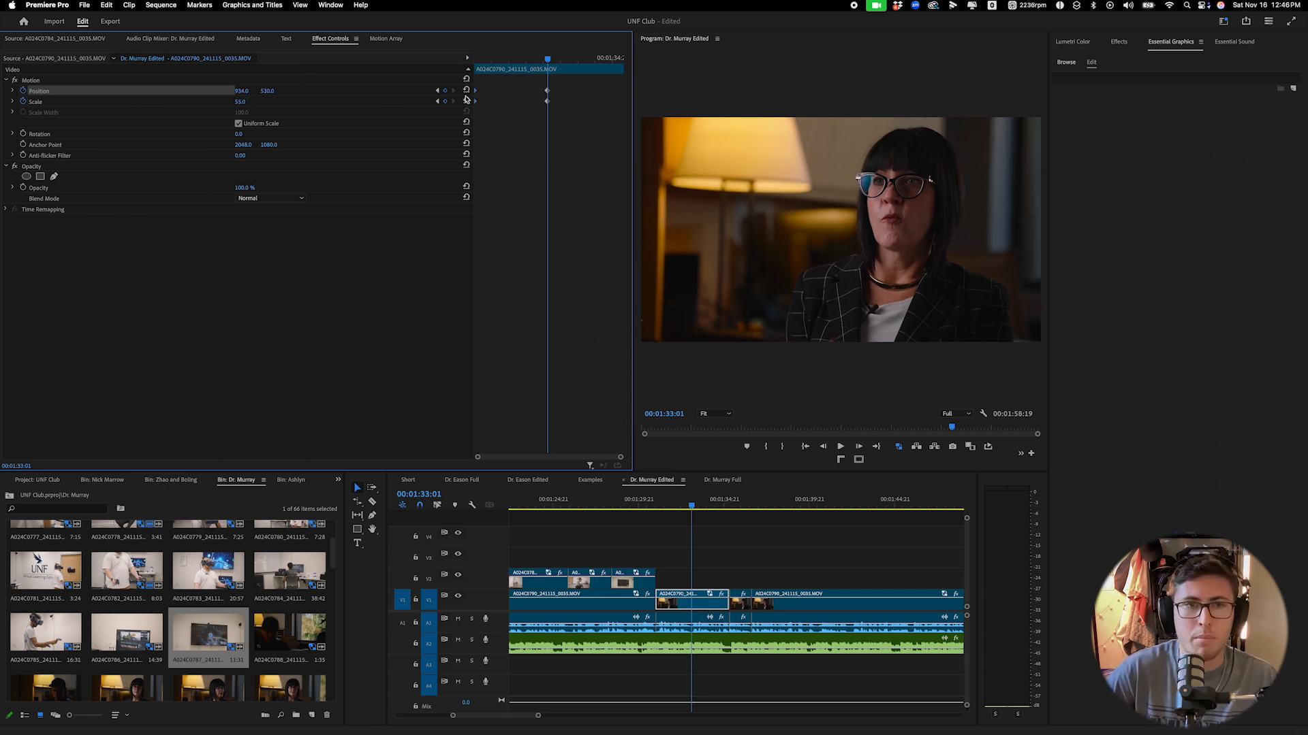
Move the second pair of position and scale keyframes to the end of the clip and play the slow push-in.
drag(547, 106, 706, 148)
key(space)
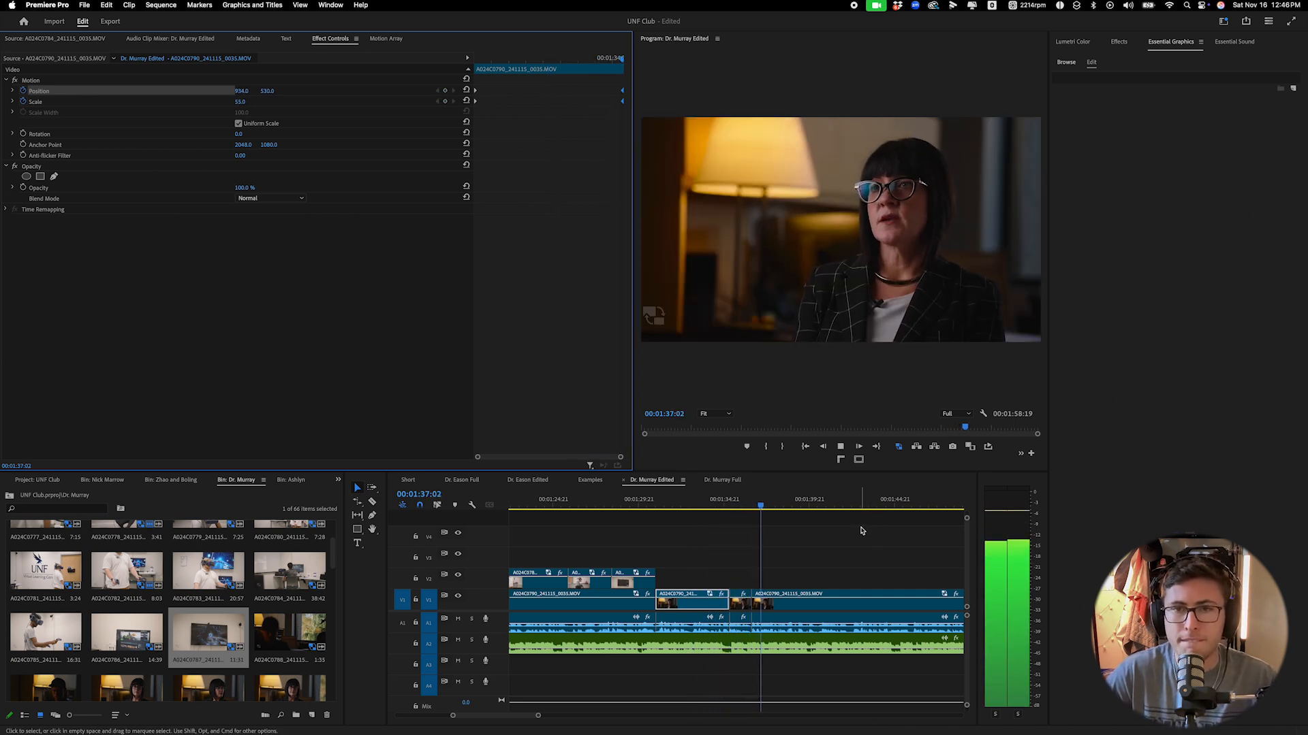
key(space)
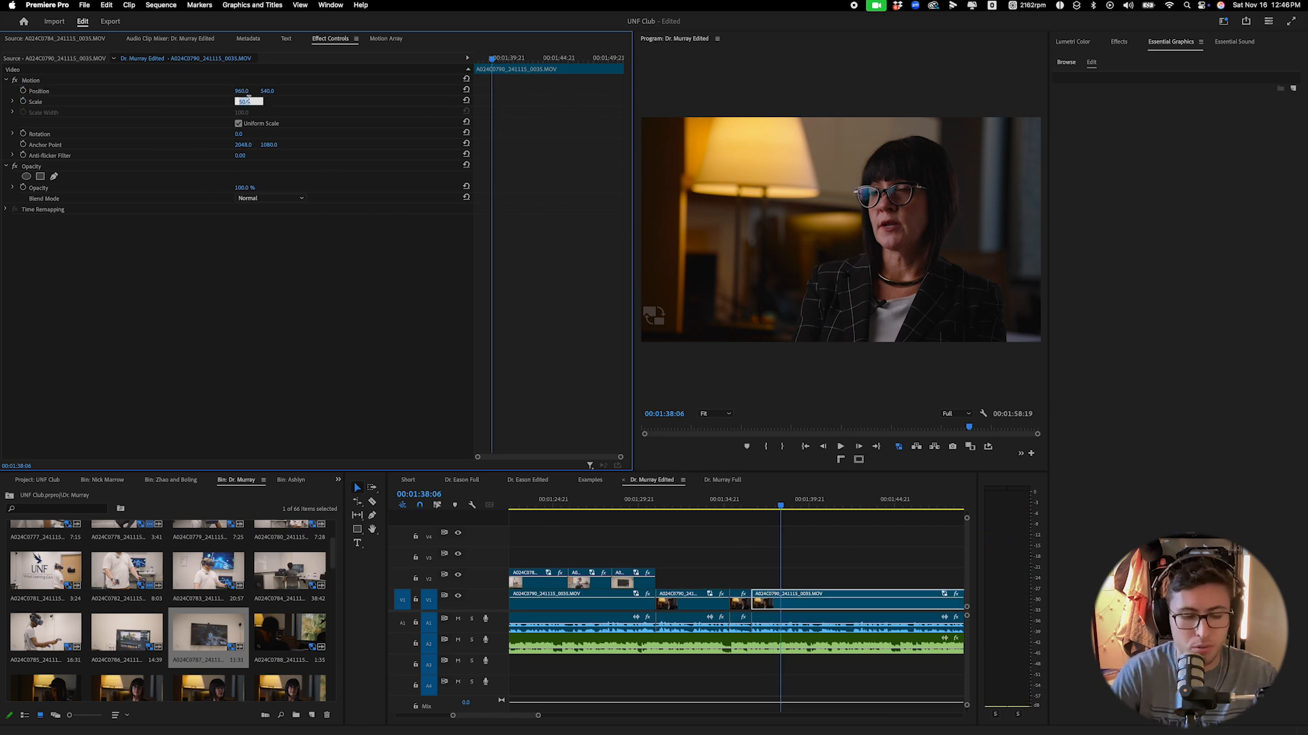
Set the last interview clip's scale to 75, shift its horizontal position to about 871, and play across the cut before it.
key(Return)
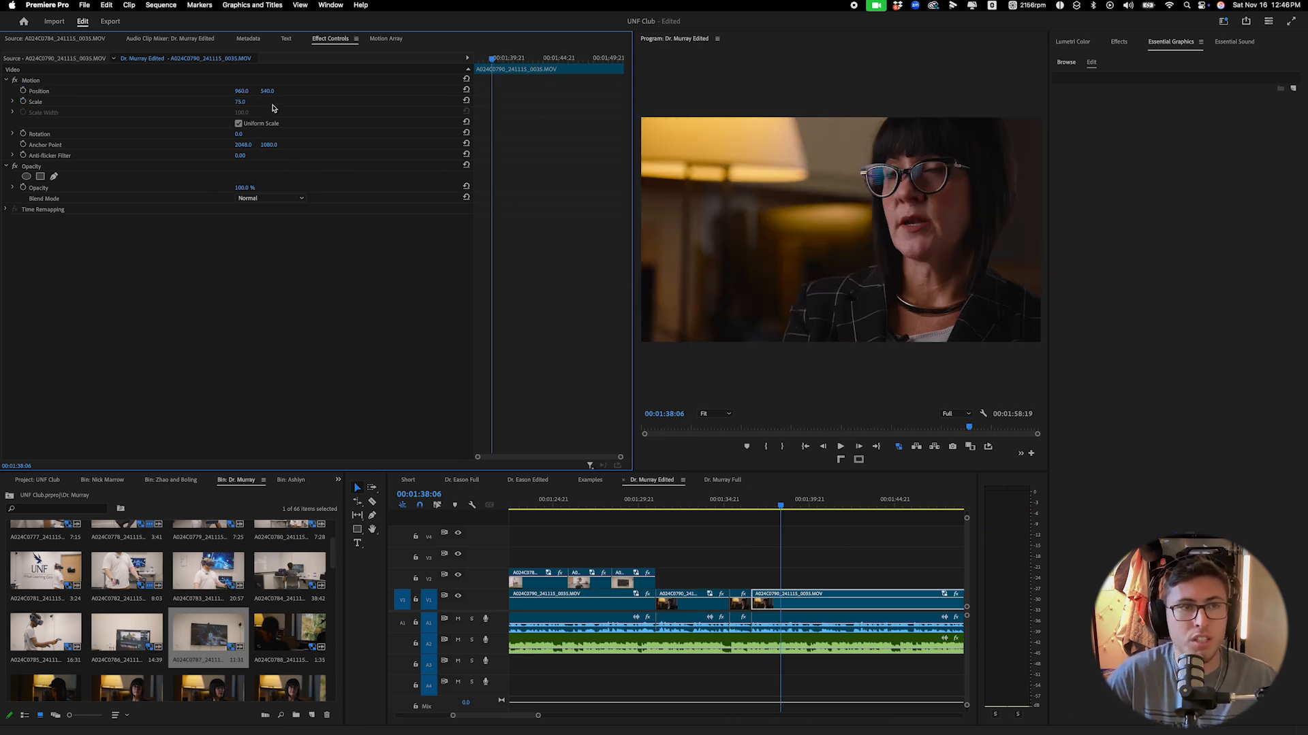
drag(265, 94, 181, 91)
click(742, 505)
key(space)
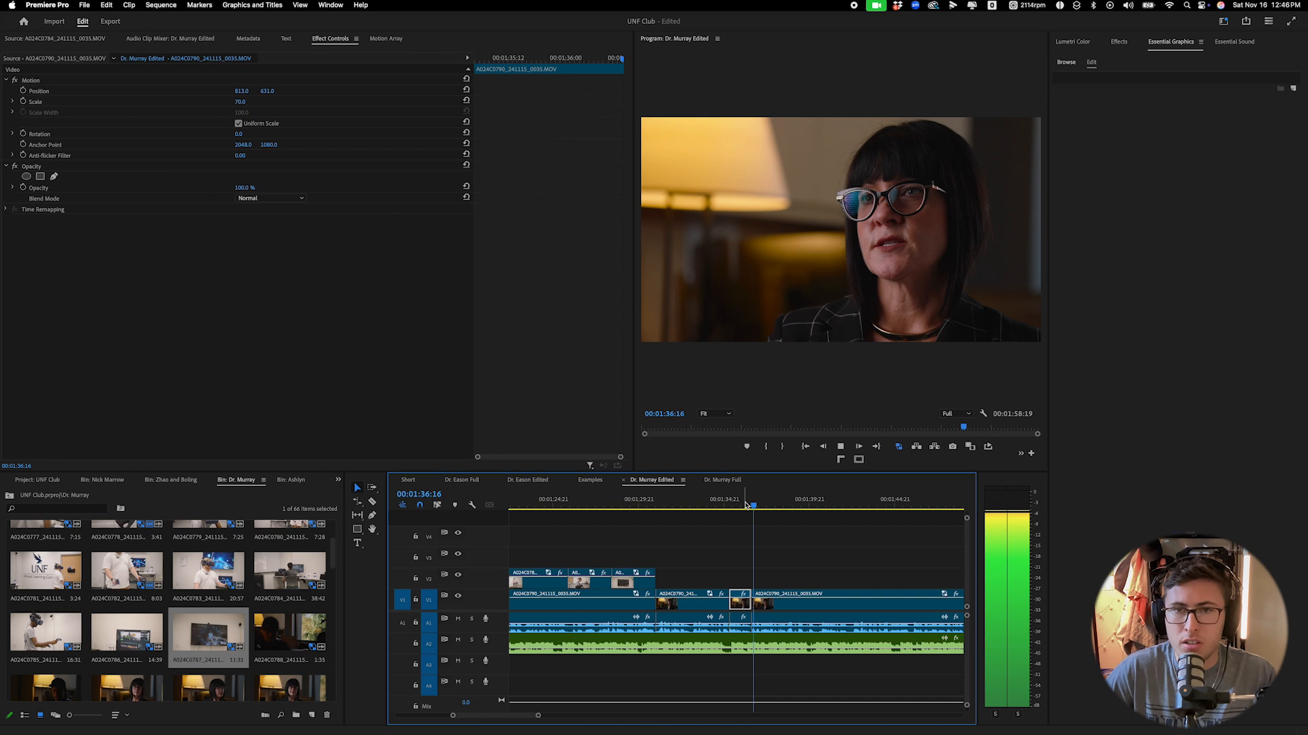
key(space)
click(736, 503)
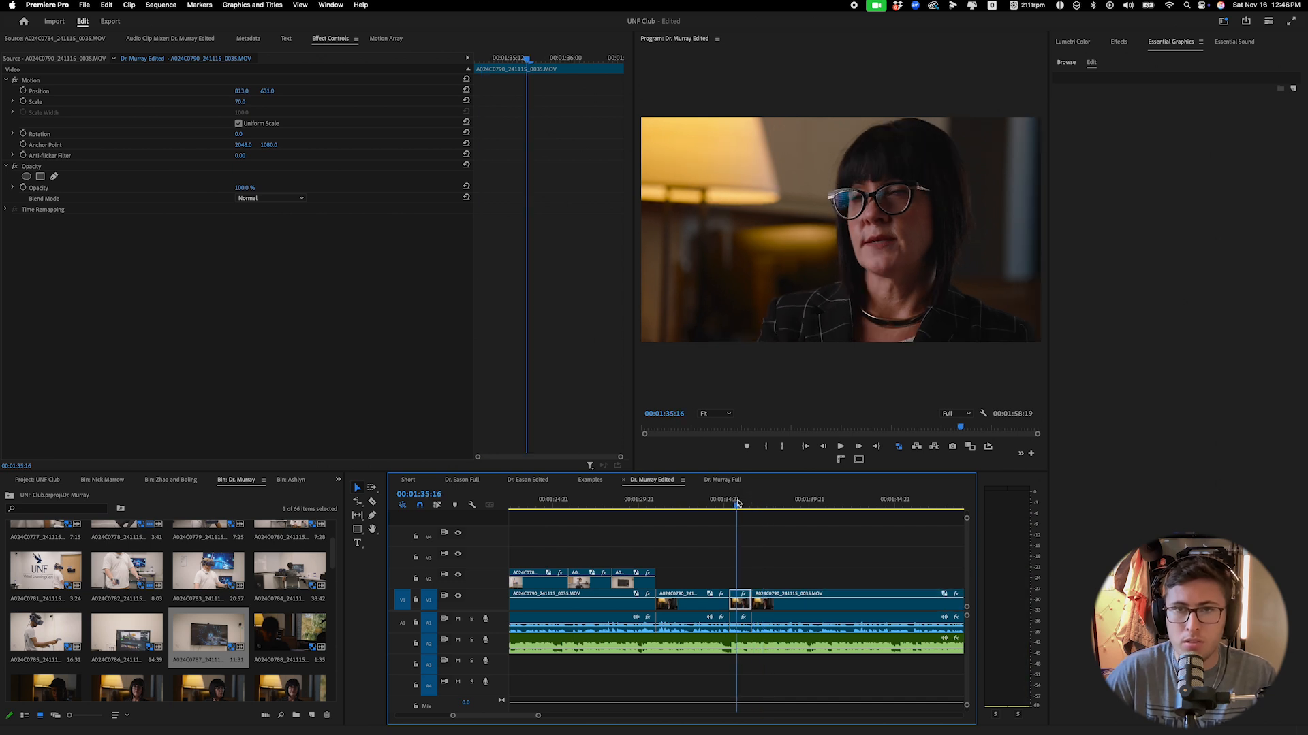
key(space)
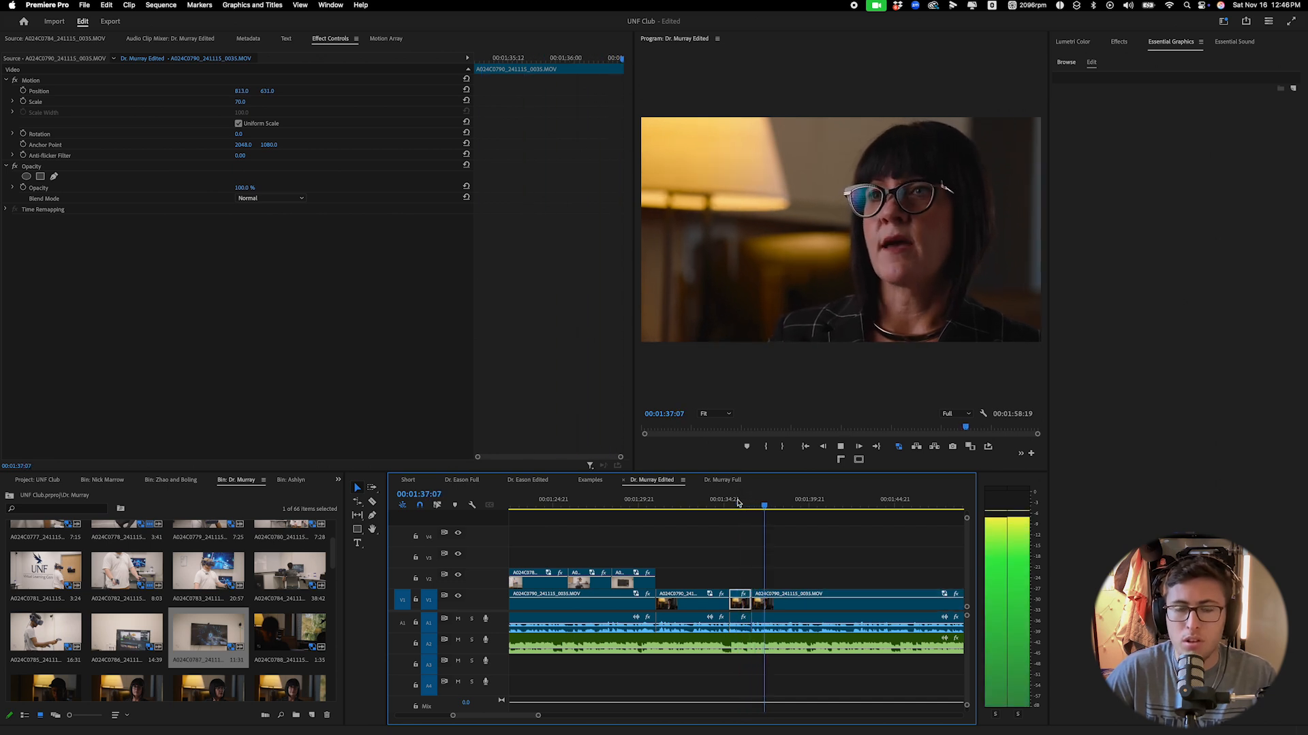
key(space)
drag(271, 92, 254, 92)
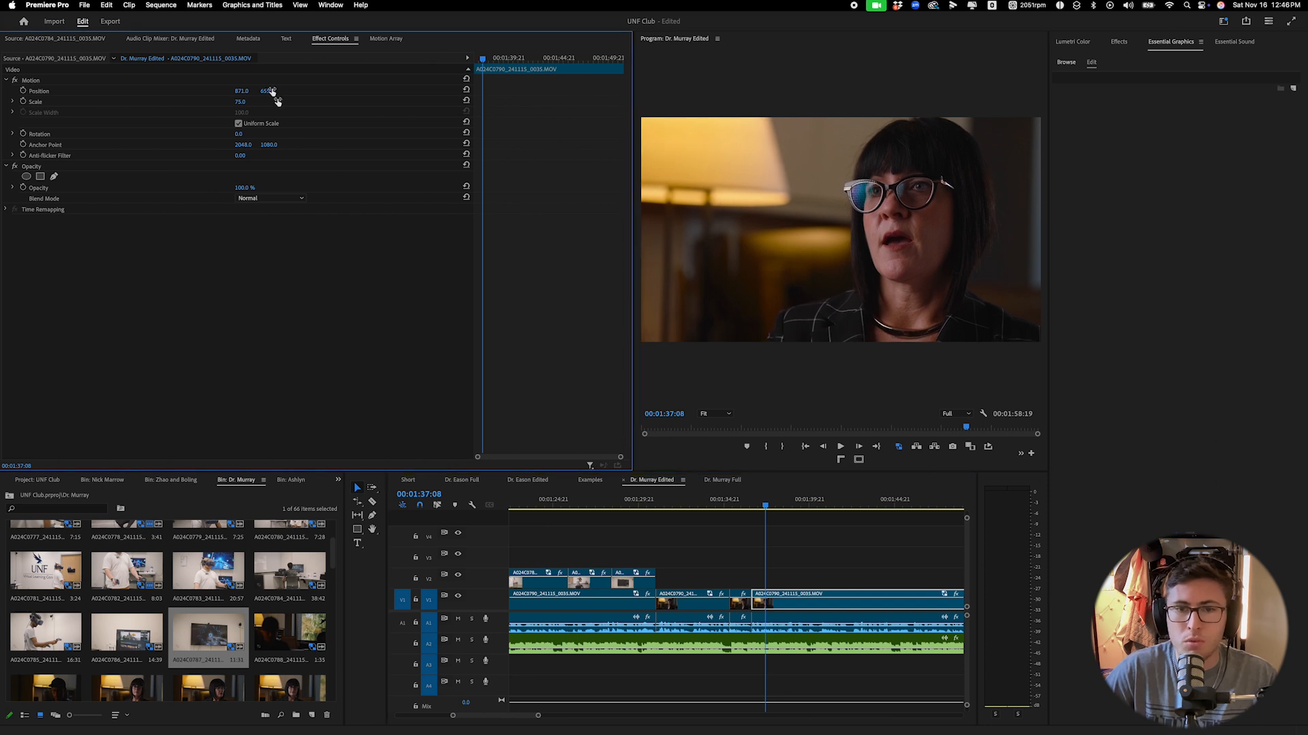
Copy the Motion settings of the short middle interview clip onto the long interview clip that follows it.
click(738, 504)
key(Left)
mouse_move(738, 504)
mouse_down()
mouse_move(753, 506)
mouse_move(741, 505)
mouse_up()
click(748, 599)
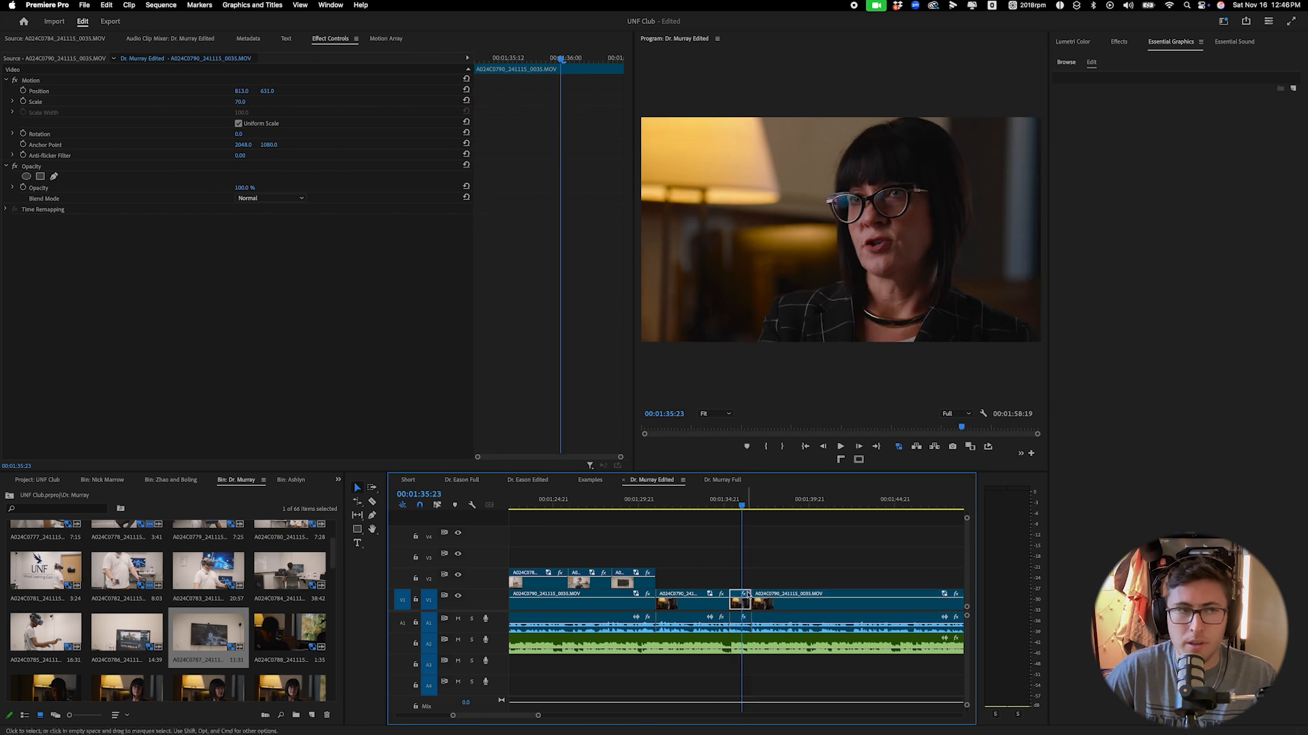
click(35, 82)
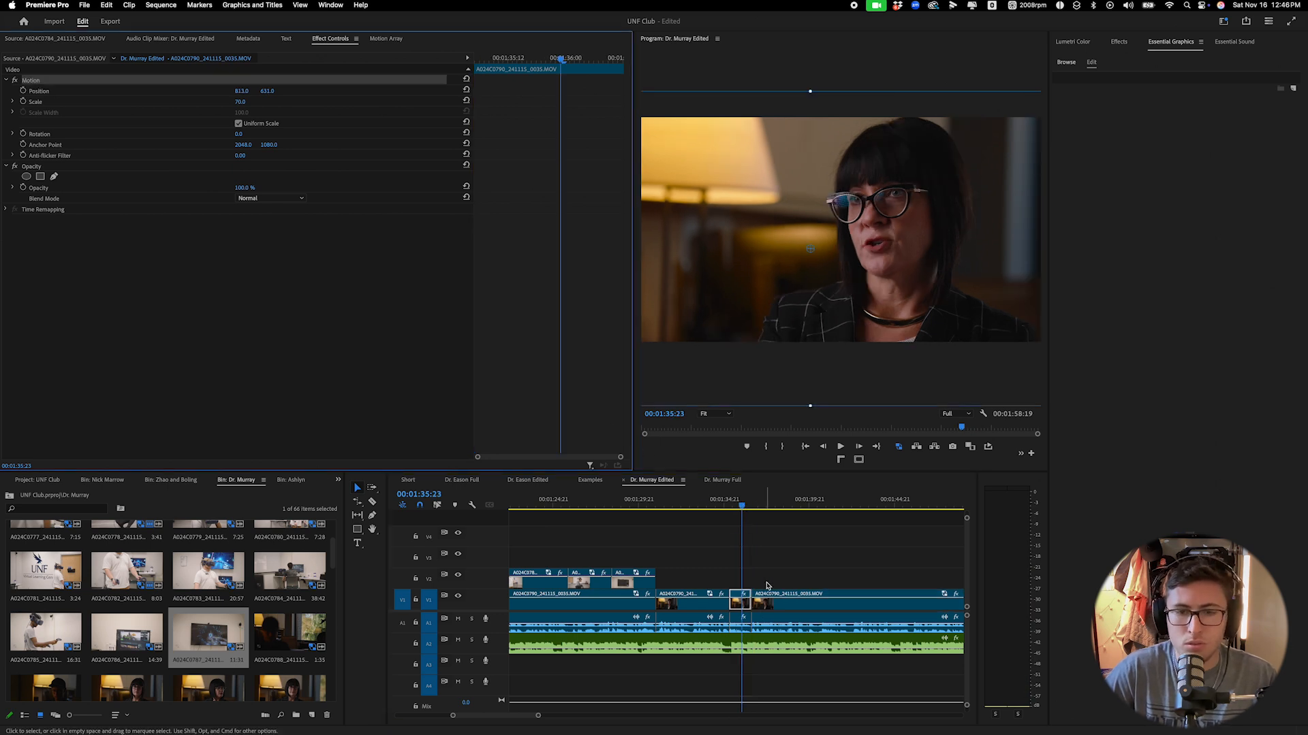
click(776, 612)
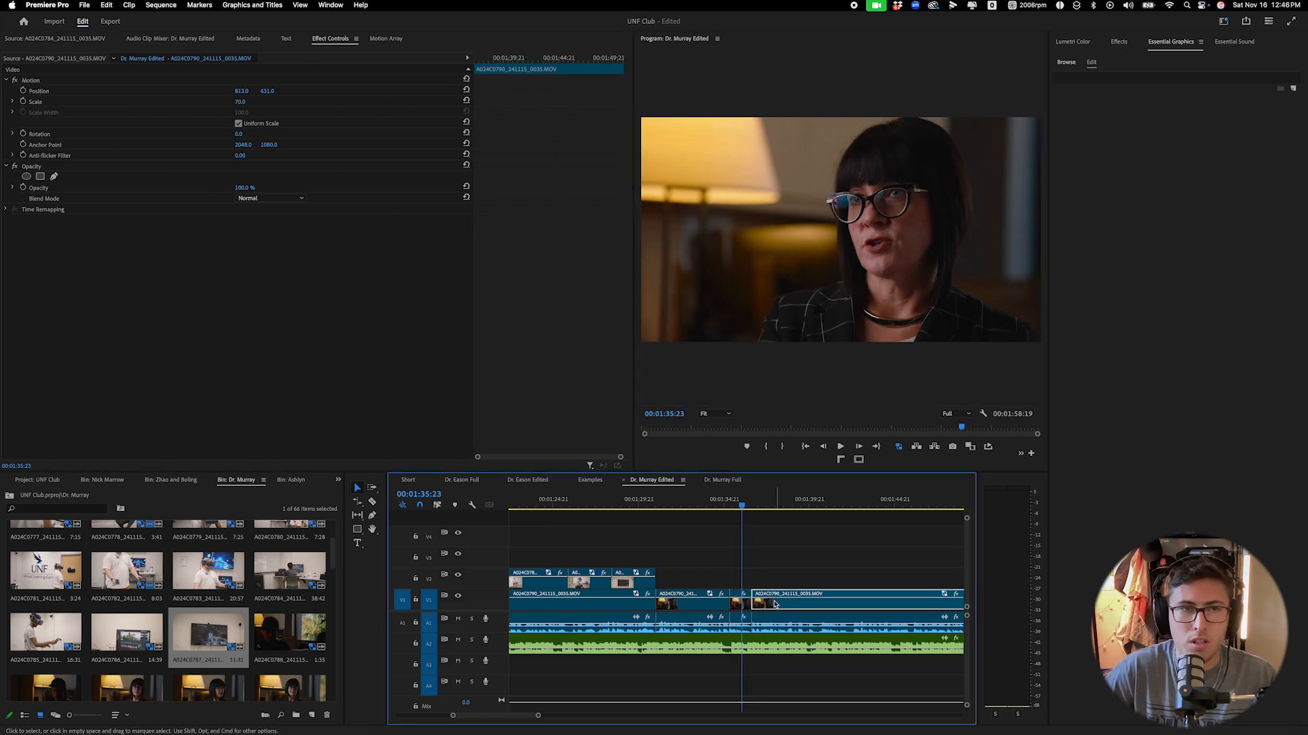
Set the long interview clip's scale to 78 and its position to about 813, 678, and play across the preceding cut.
key(space)
key(space)
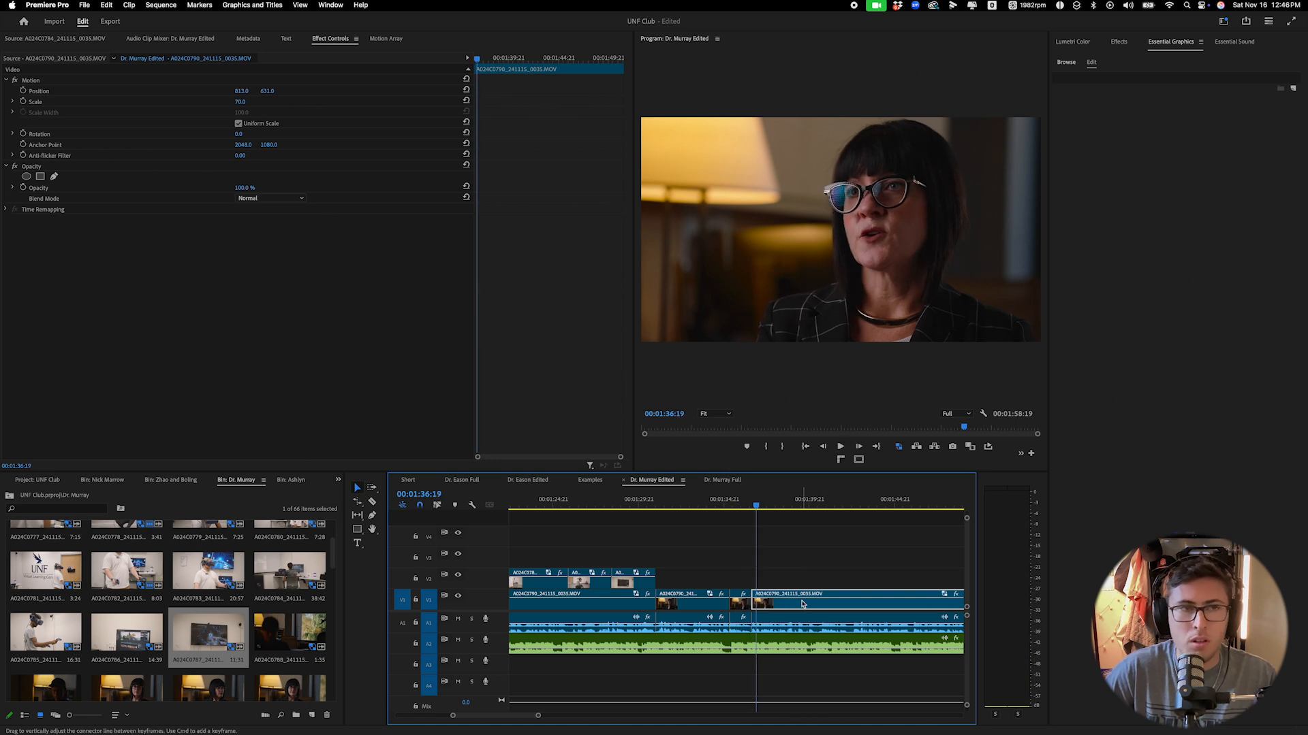
drag(235, 105, 279, 99)
click(726, 508)
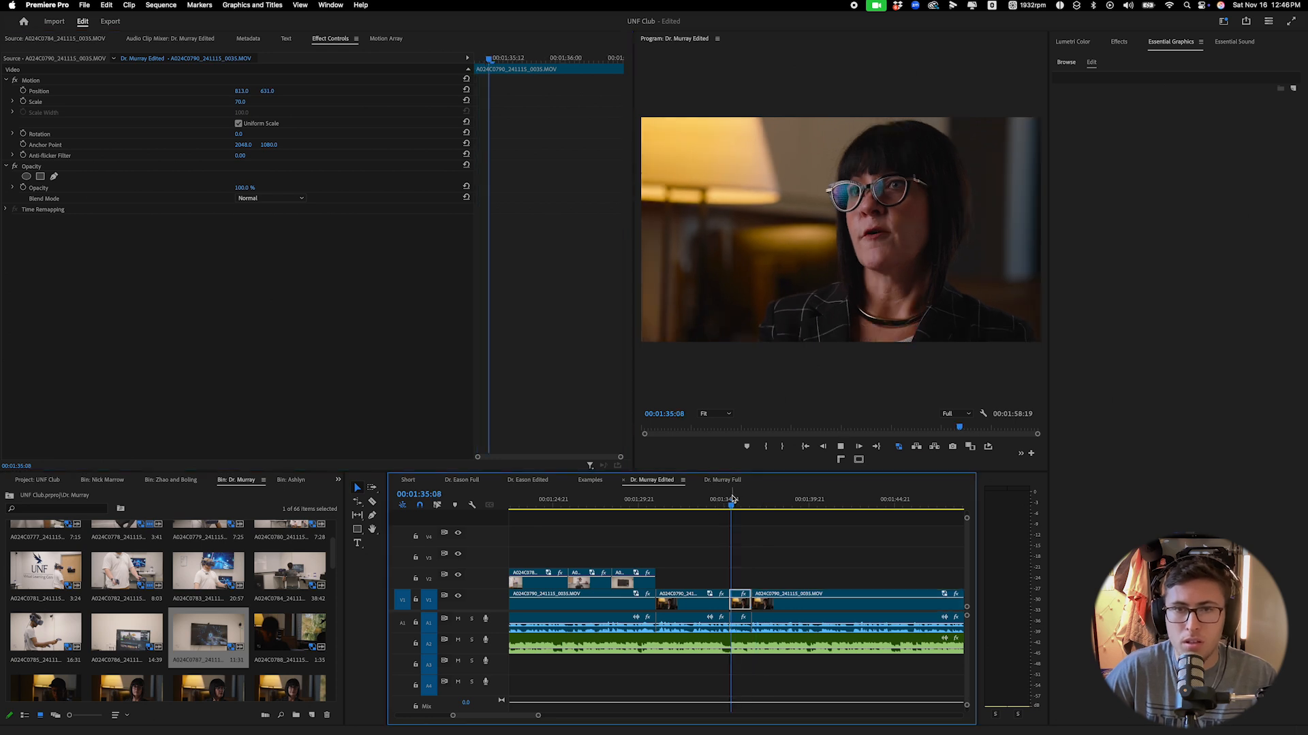
key(space)
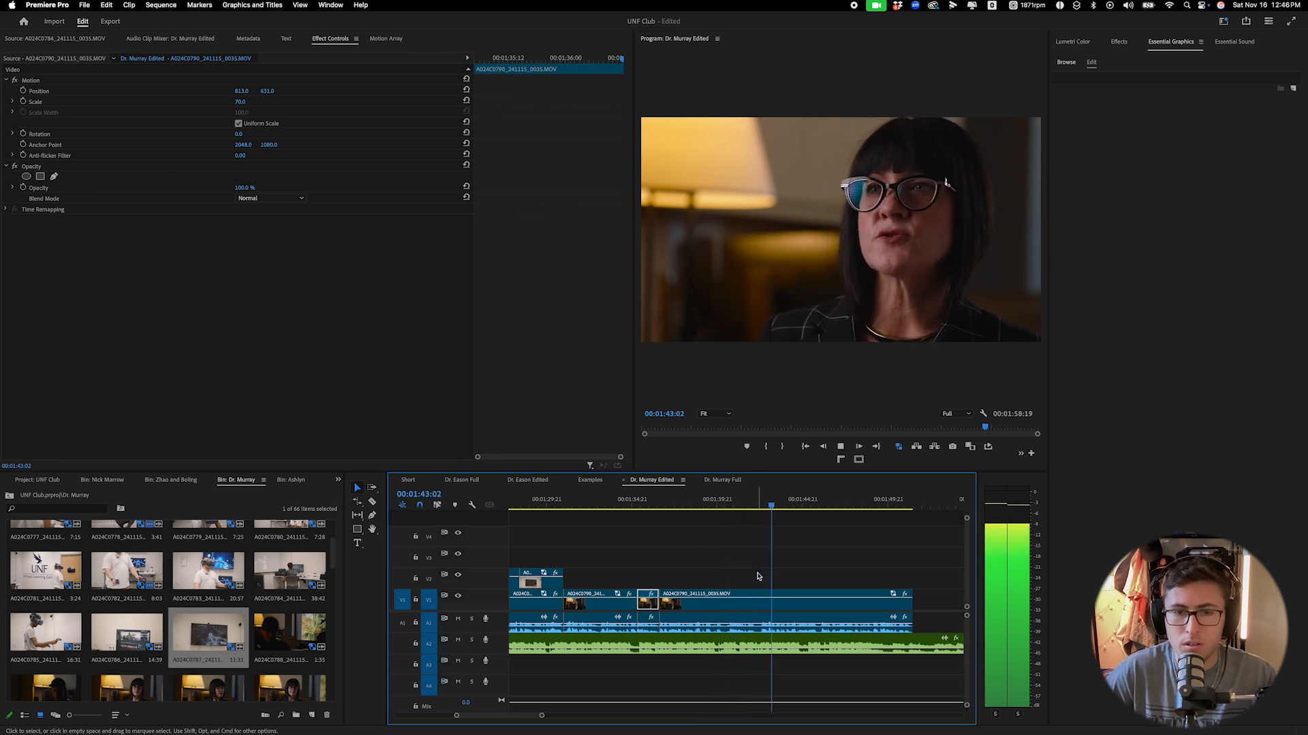
Split the long interview clip at 00:01:42:03, remove the short stretch there and close the gap.
click(753, 509)
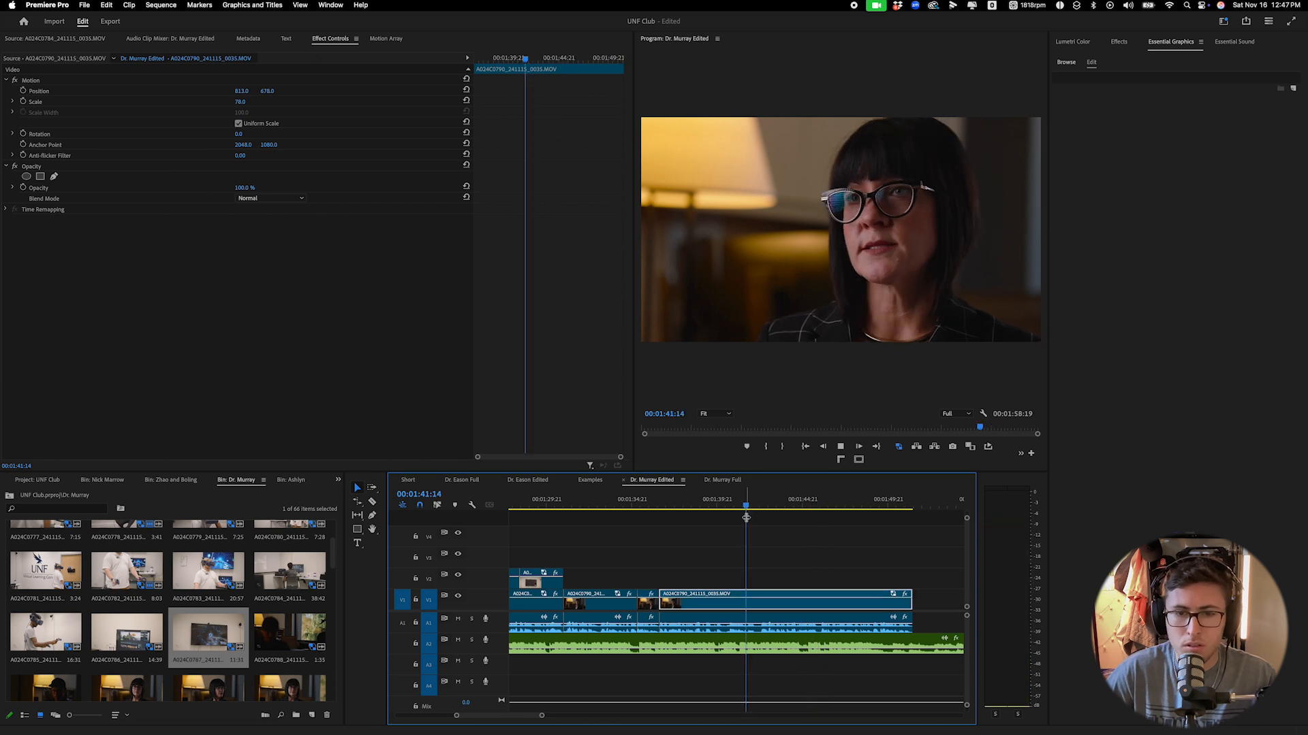
key(c)
click(755, 599)
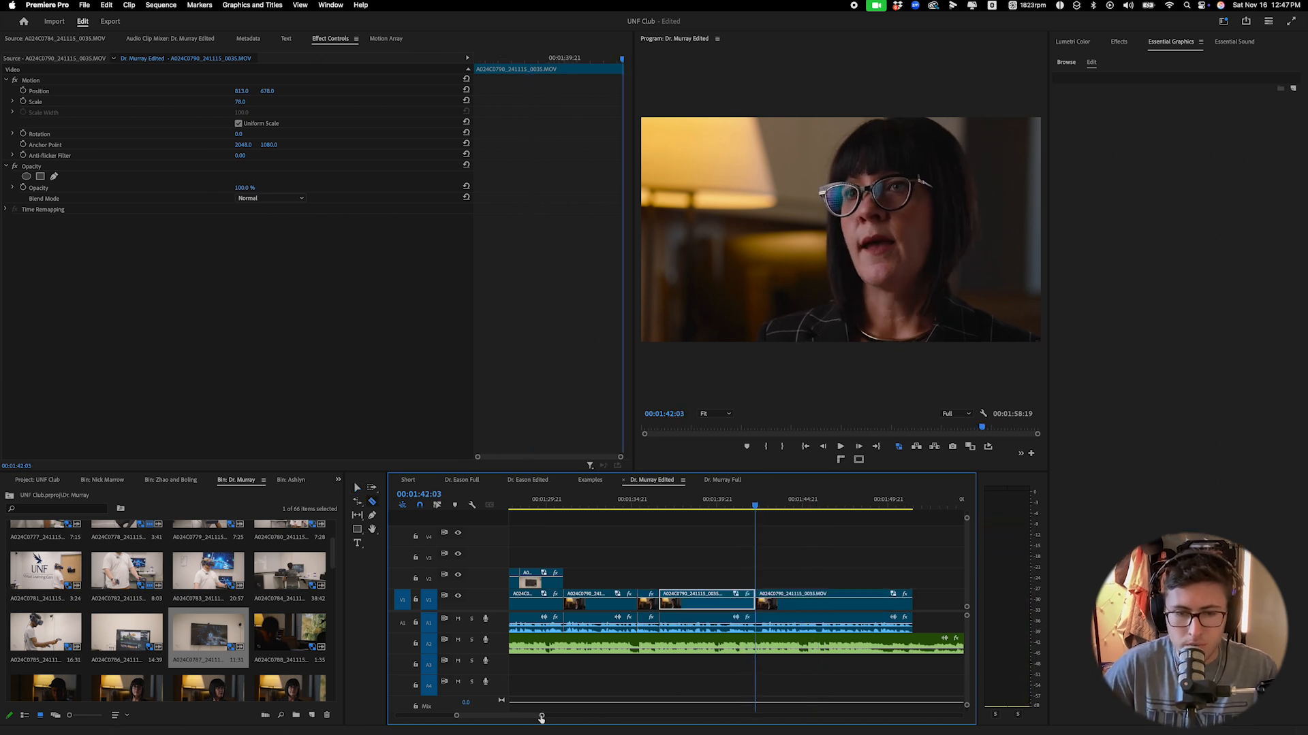
drag(542, 718, 513, 716)
click(770, 606)
key(v)
click(753, 602)
key(Delete)
click(753, 603)
key(Delete)
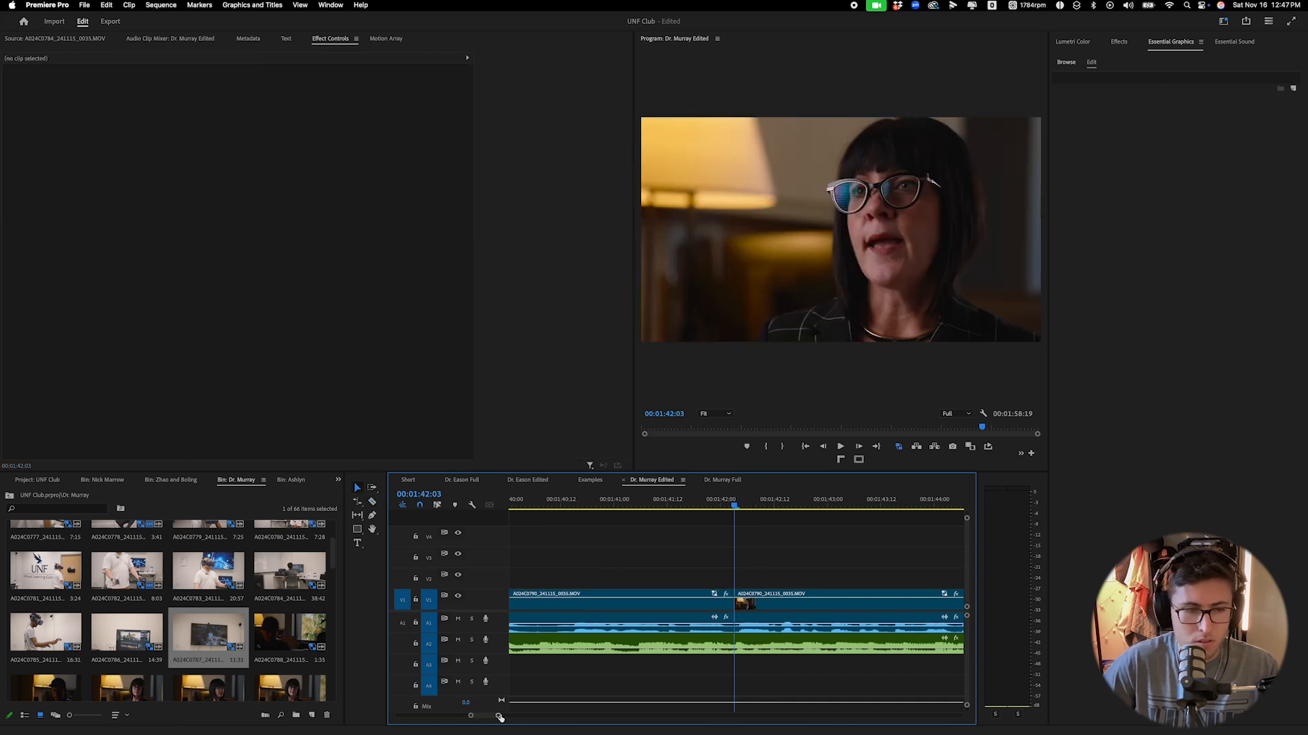
Place B-roll clip A024C0781 with the UNF wall logo above the interview at 00:01:42:03 and slow it to 40%.
drag(499, 718, 602, 720)
drag(46, 571, 738, 583)
click(739, 584)
right_click(737, 584)
click(739, 581)
click(740, 585)
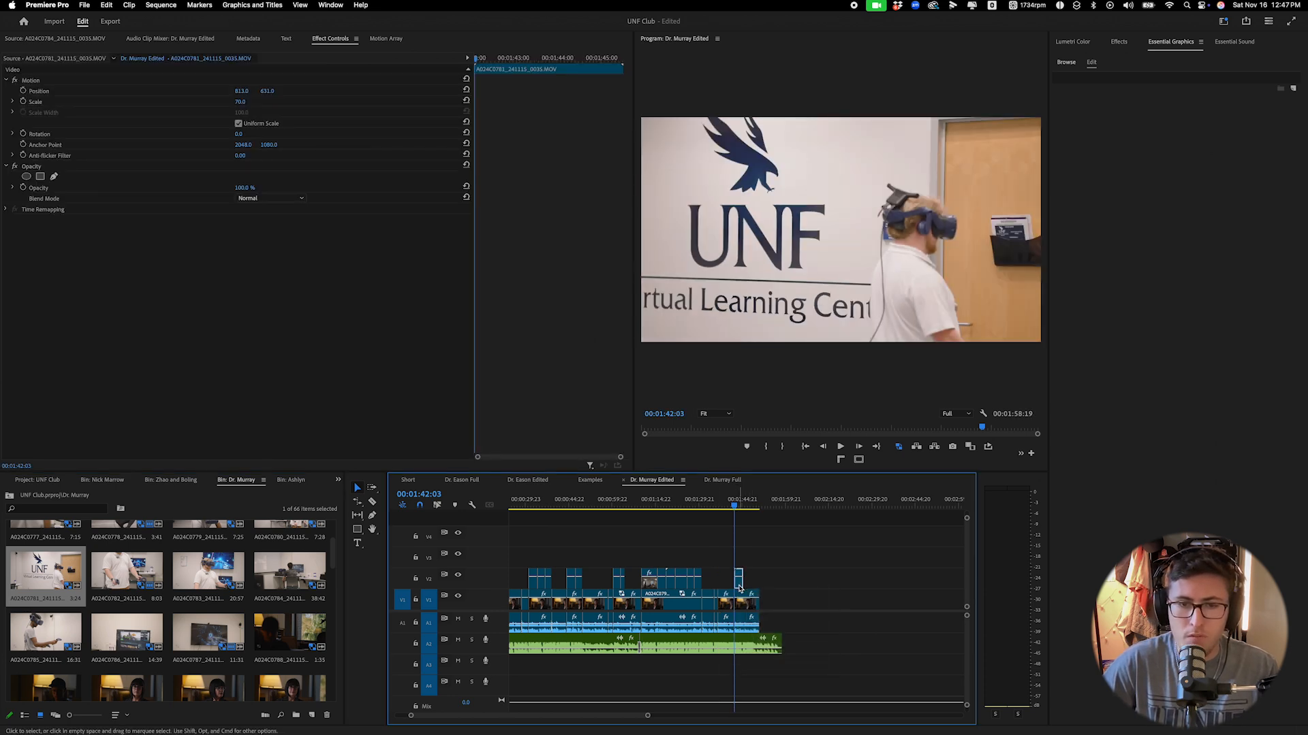
right_click(739, 588)
click(782, 536)
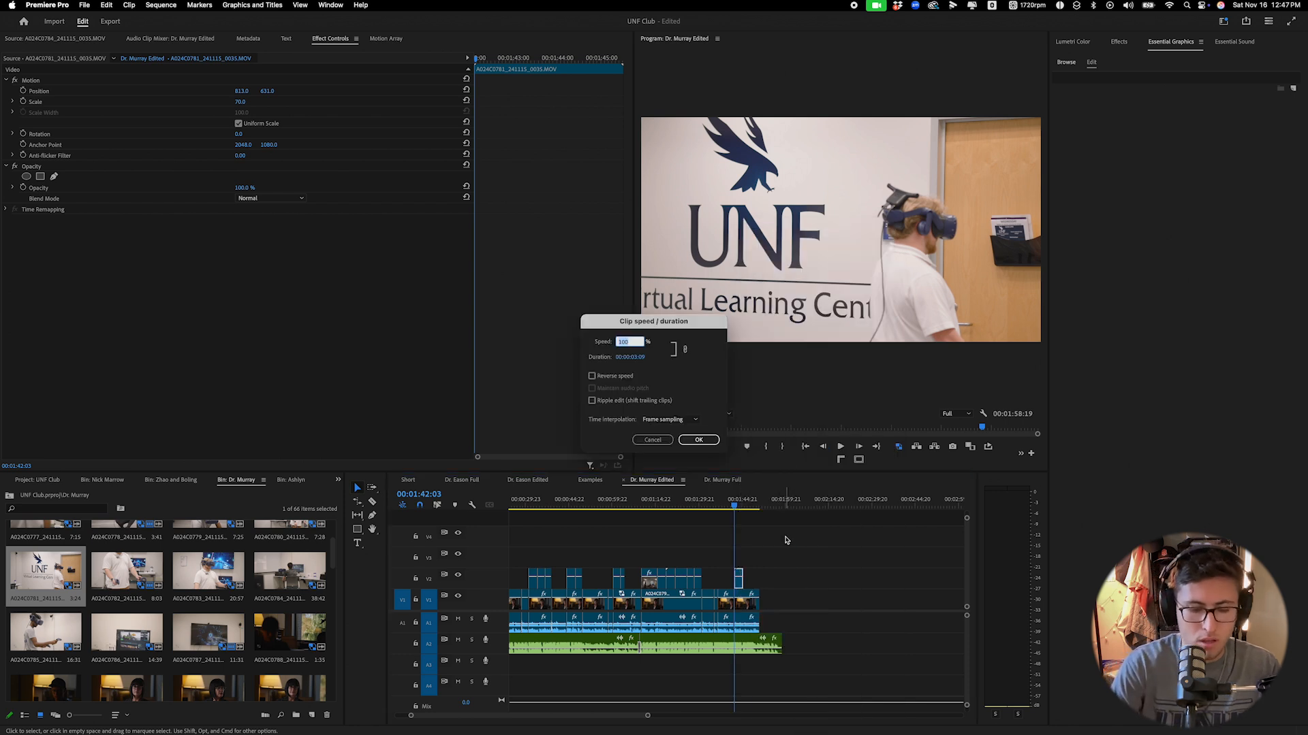
text(40)
key(Return)
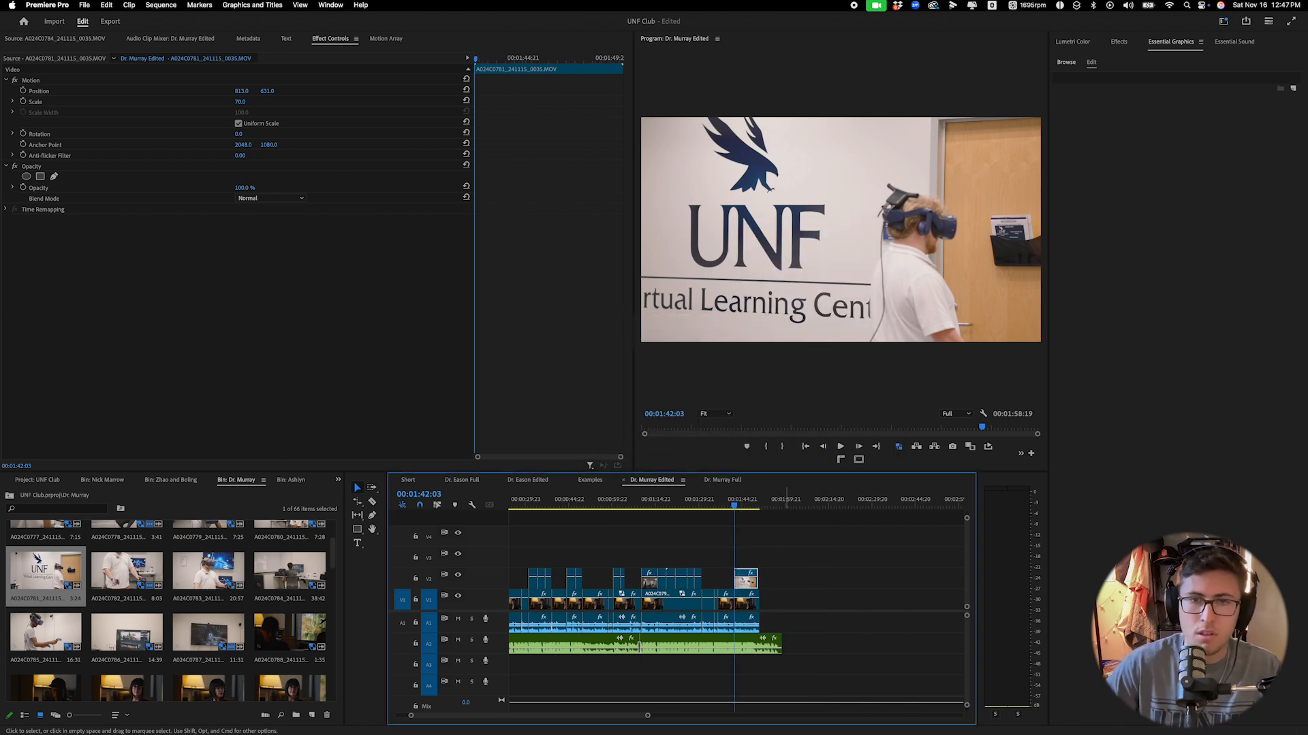
Set the UNF wall logo clip's scale to 50 and its position to 960, 540.
key(space)
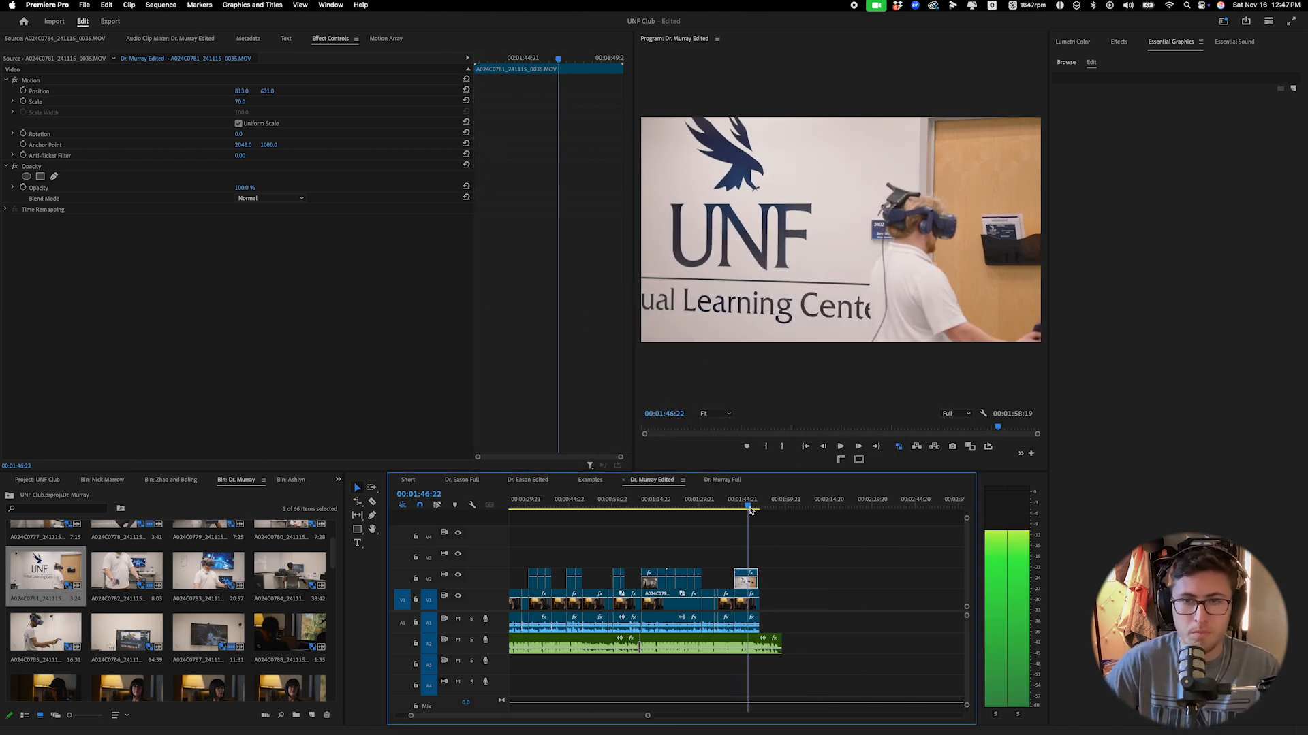
click(740, 510)
click(736, 511)
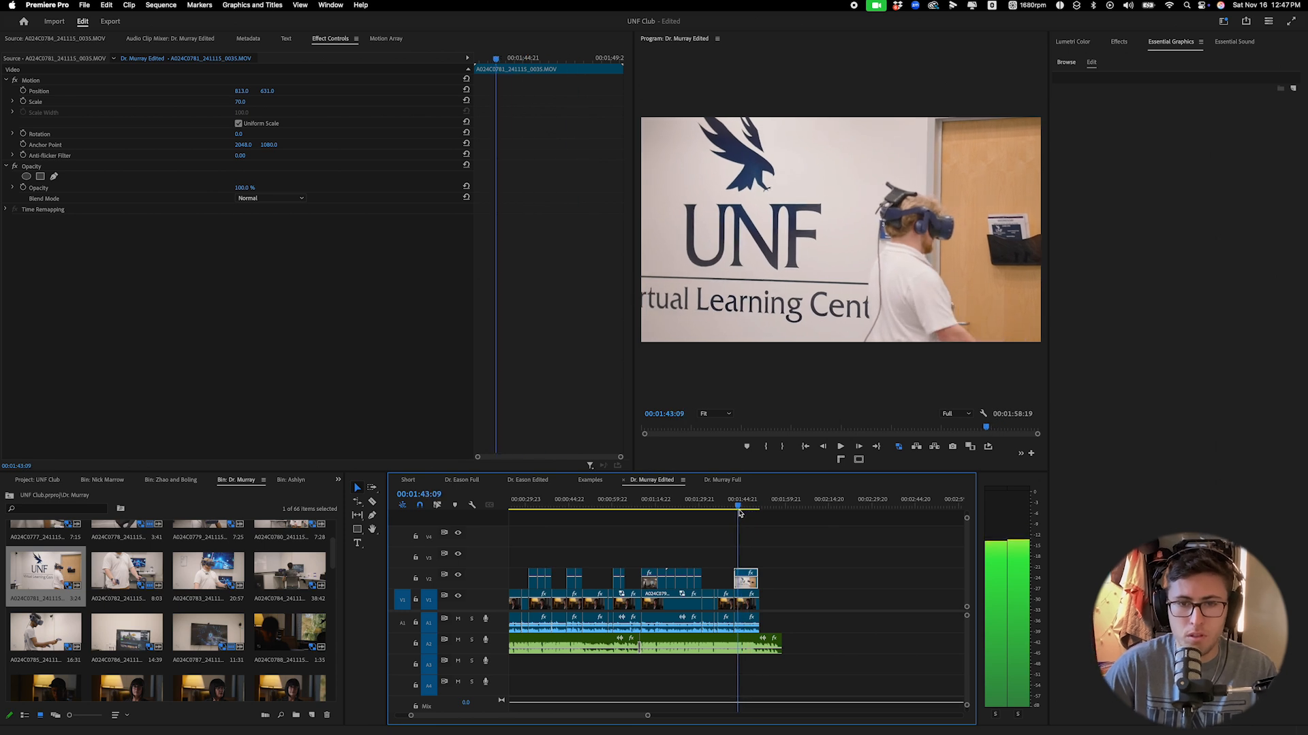
click(241, 102)
text(50)
key(Return)
click(276, 92)
text(540)
key(Return)
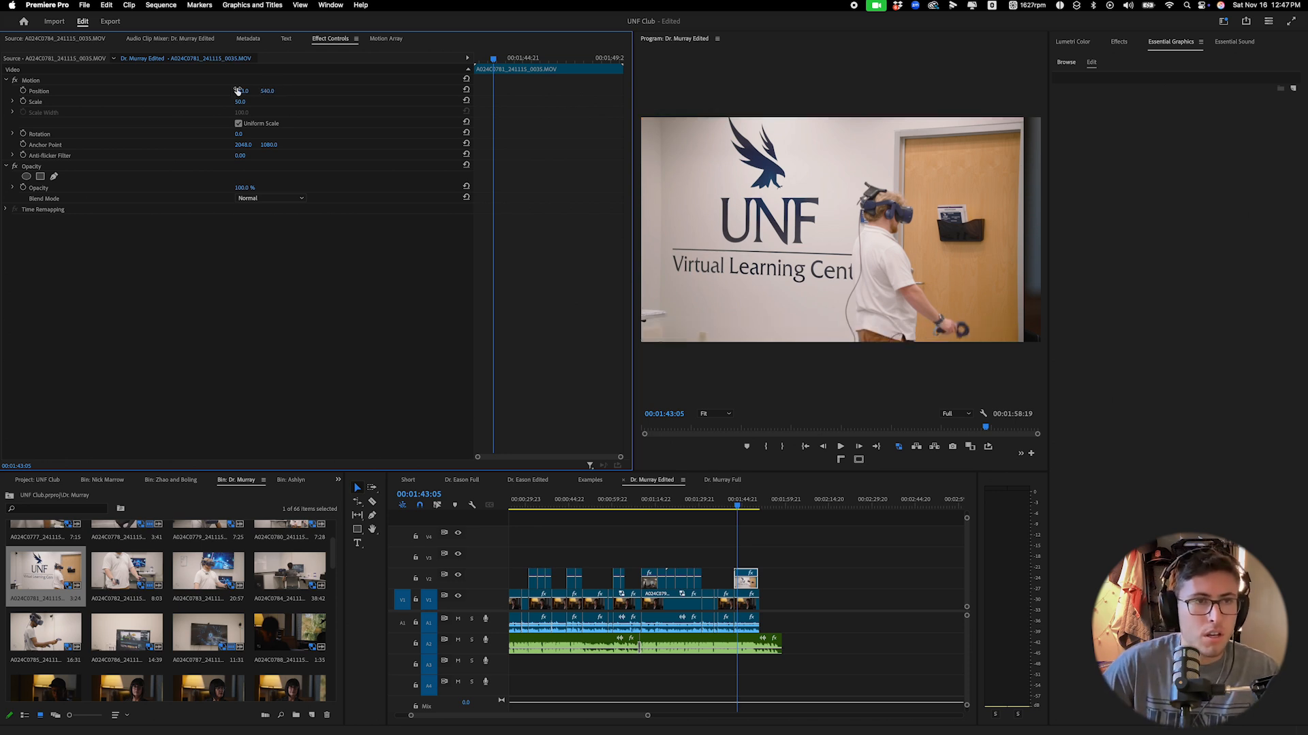
text(960)
key(Return)
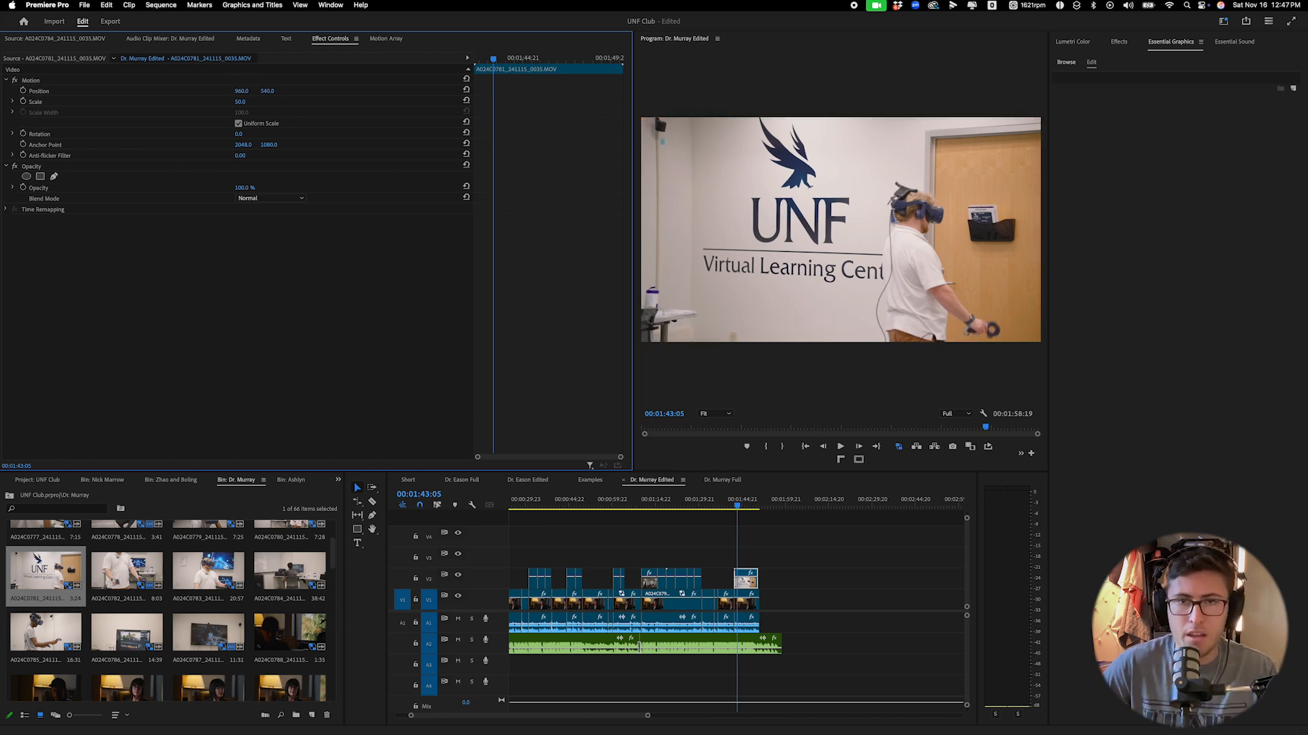
click(42, 80)
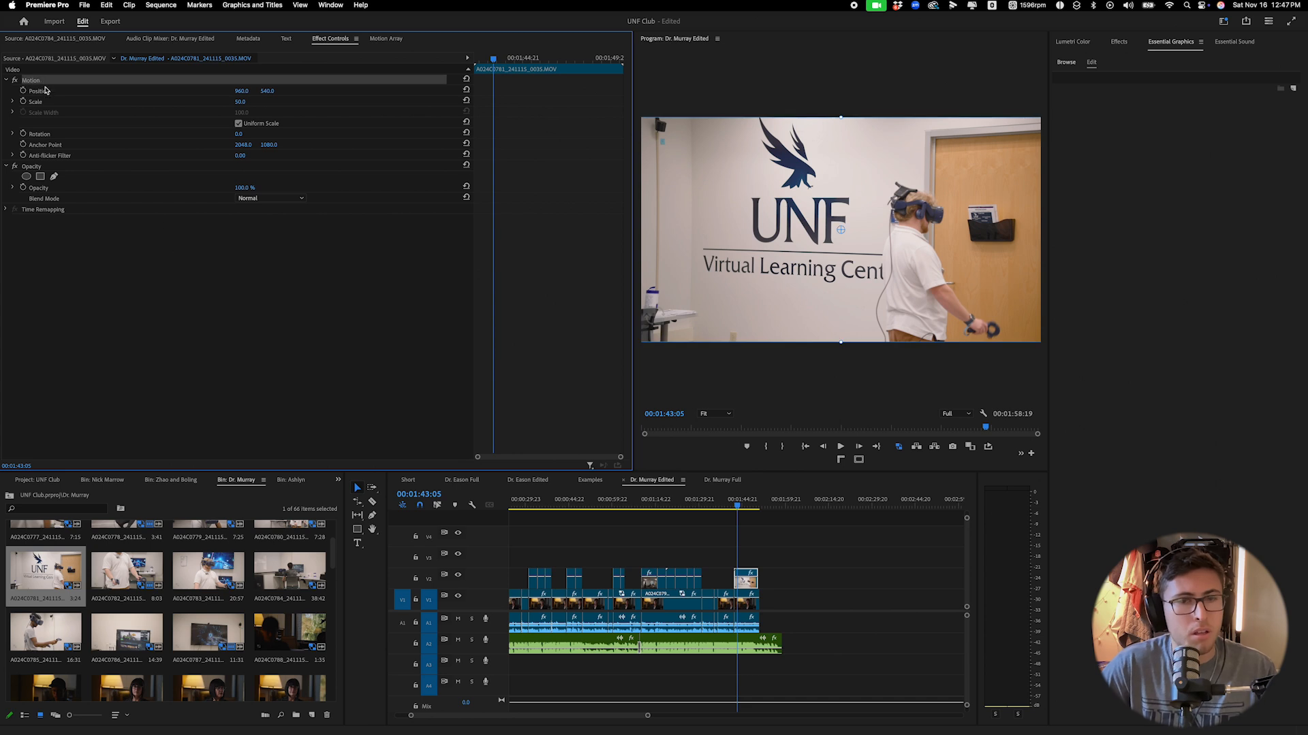
Play the UNF wall logo clip over the interview and trim its end back to 00:01:45:07.
key(space)
drag(646, 715, 602, 715)
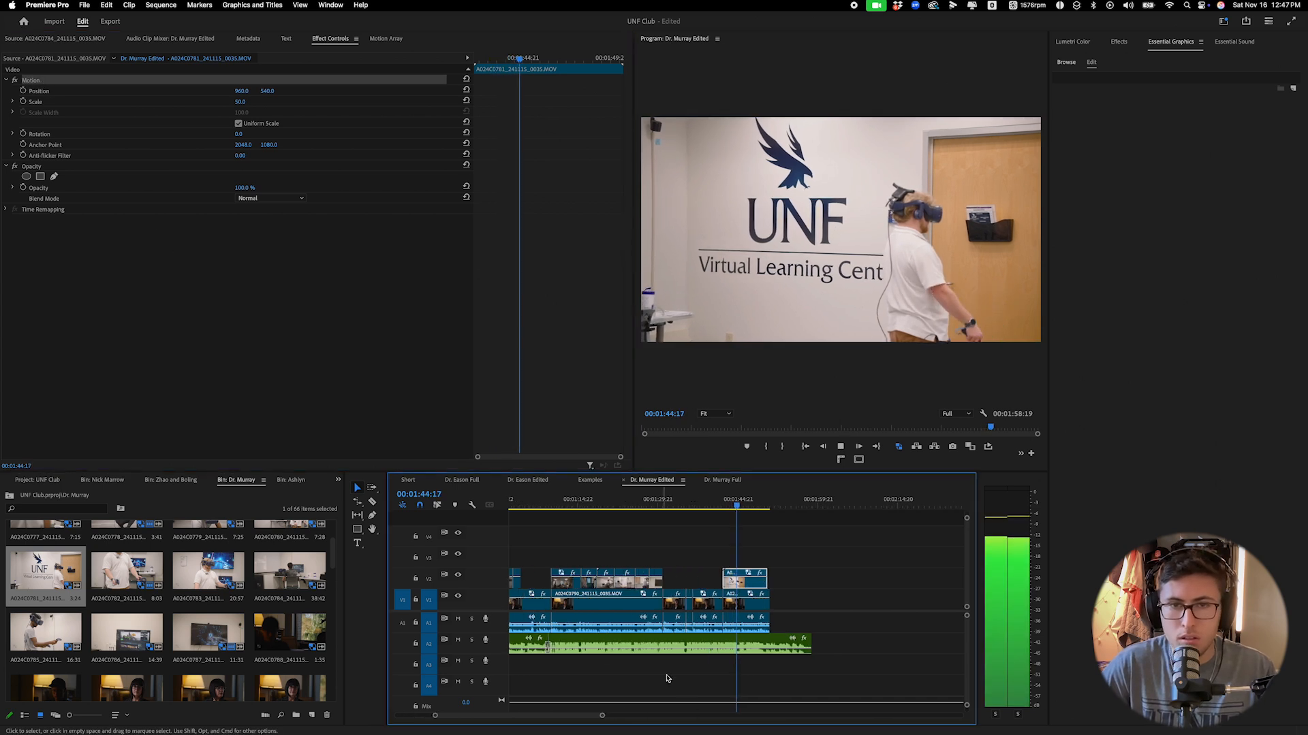
key(space)
key(c)
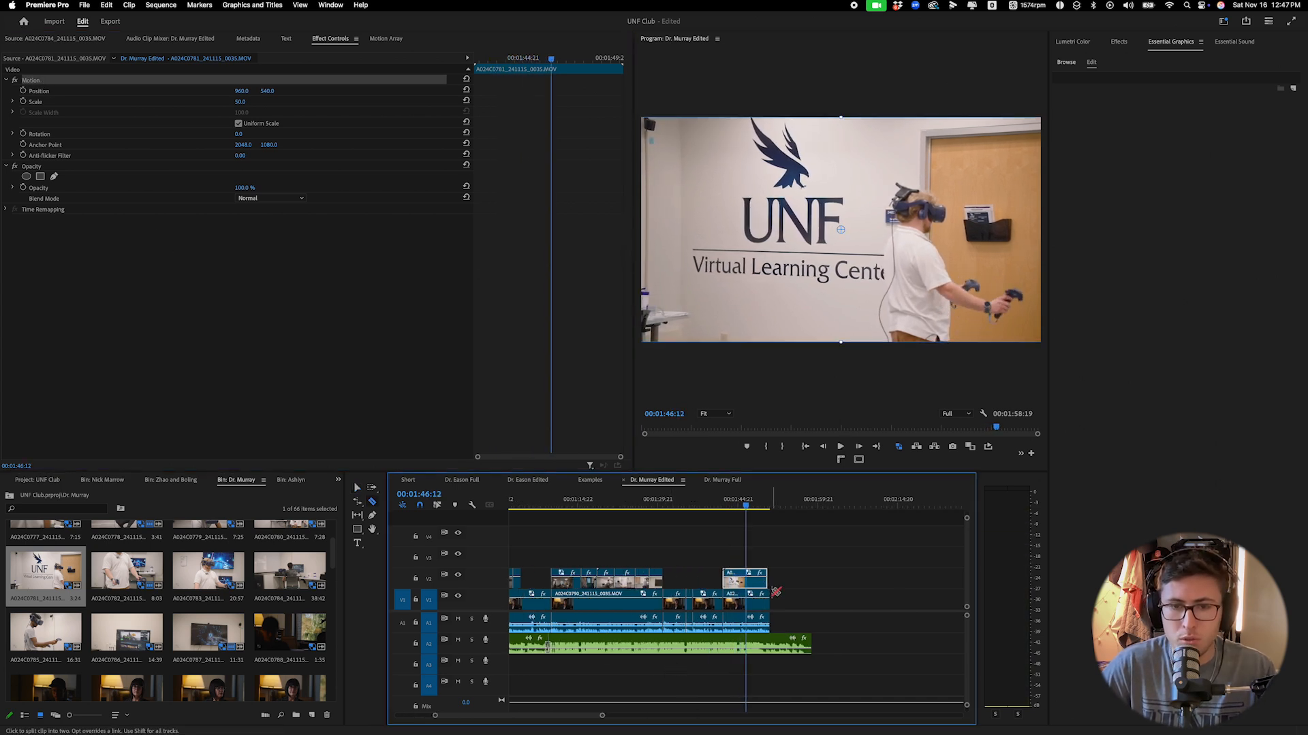
key(v)
drag(750, 583, 735, 586)
click(728, 541)
click(719, 503)
key(space)
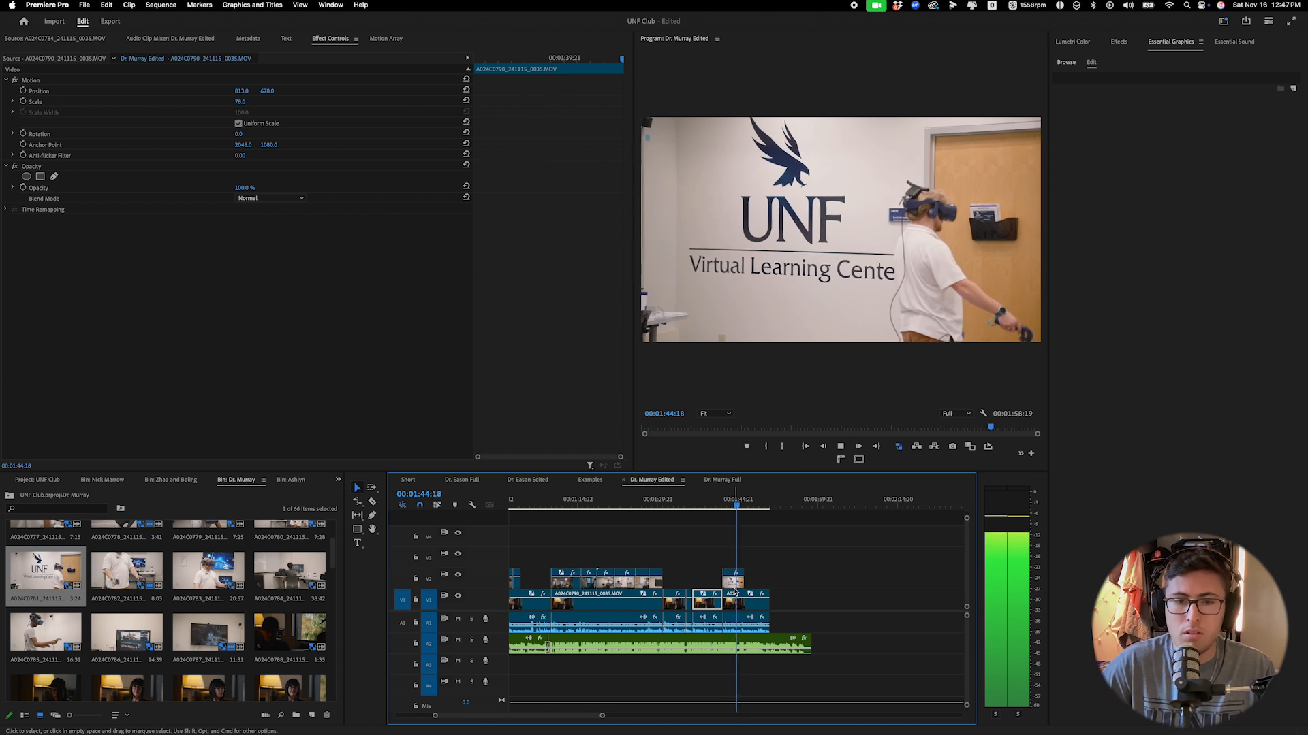
key(space)
drag(743, 580, 740, 580)
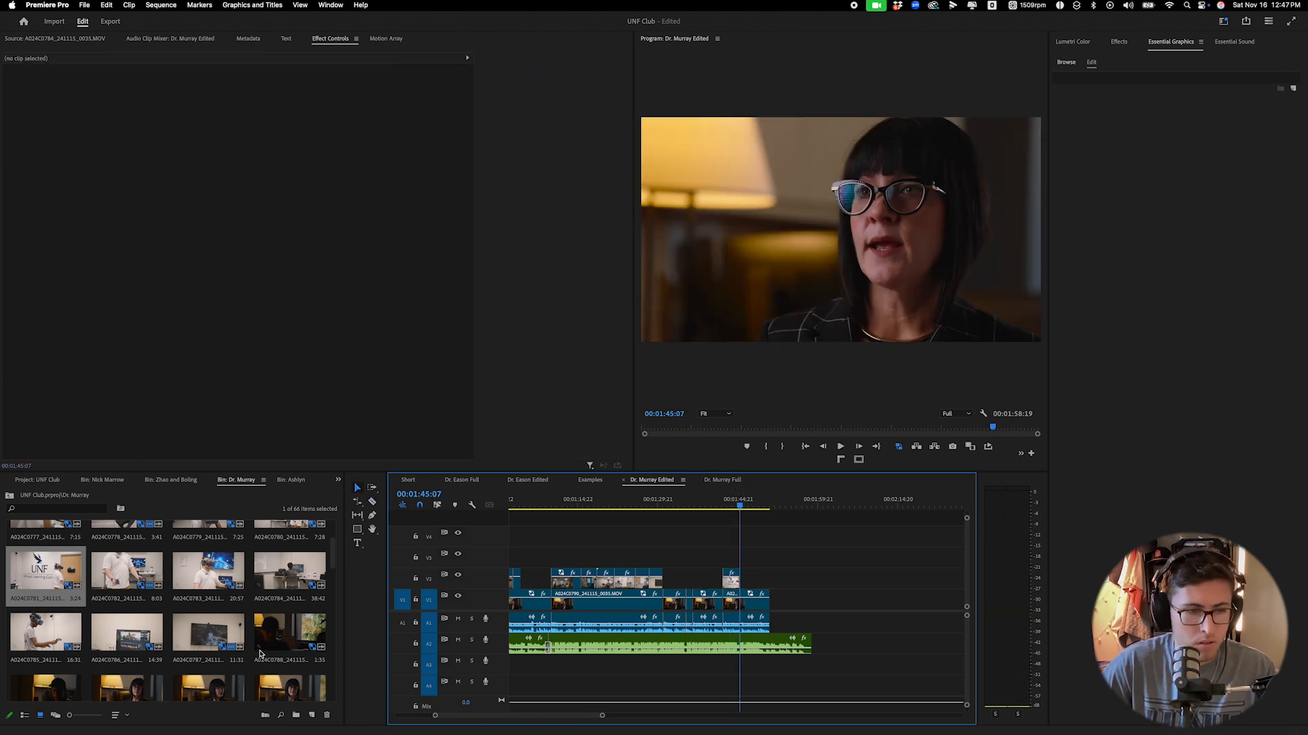
Add classroom B-roll clip A024C0794 directly after the UNF wall logo clip and slow it to 40%.
scroll(282, 637, down, 6)
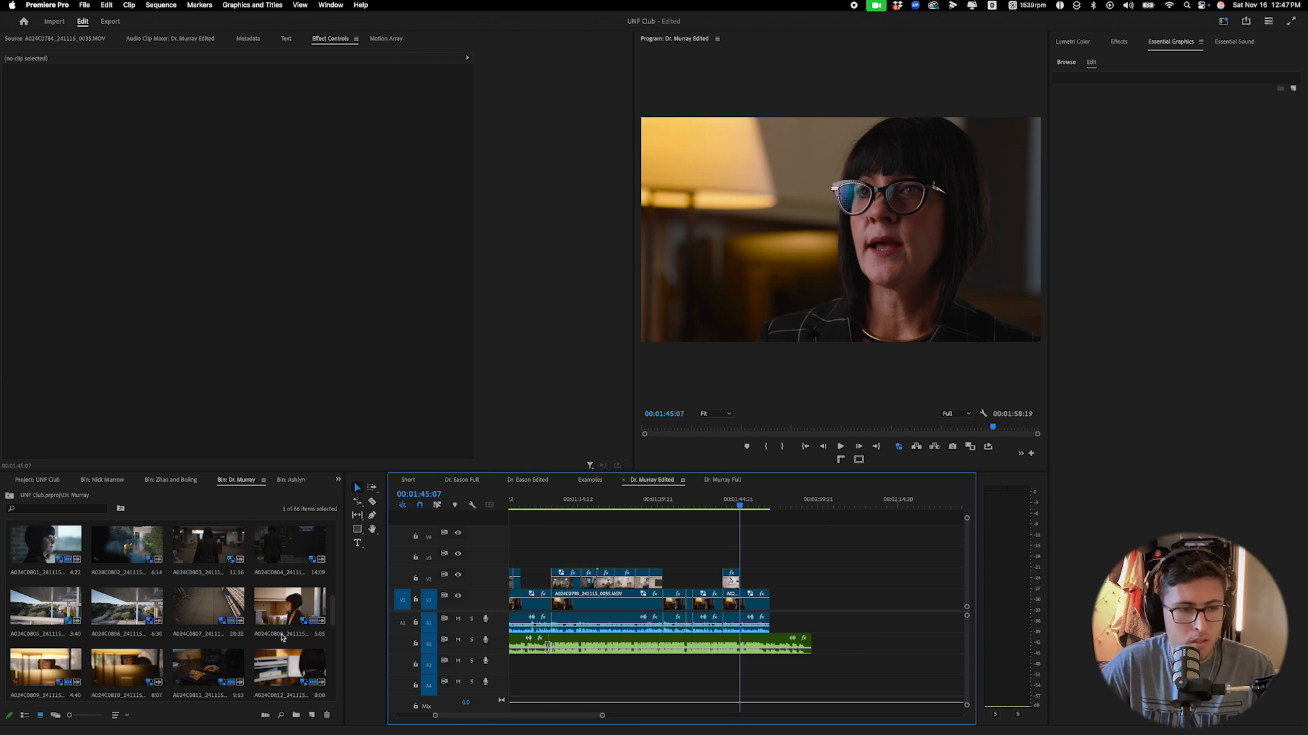
scroll(282, 637, down, 1)
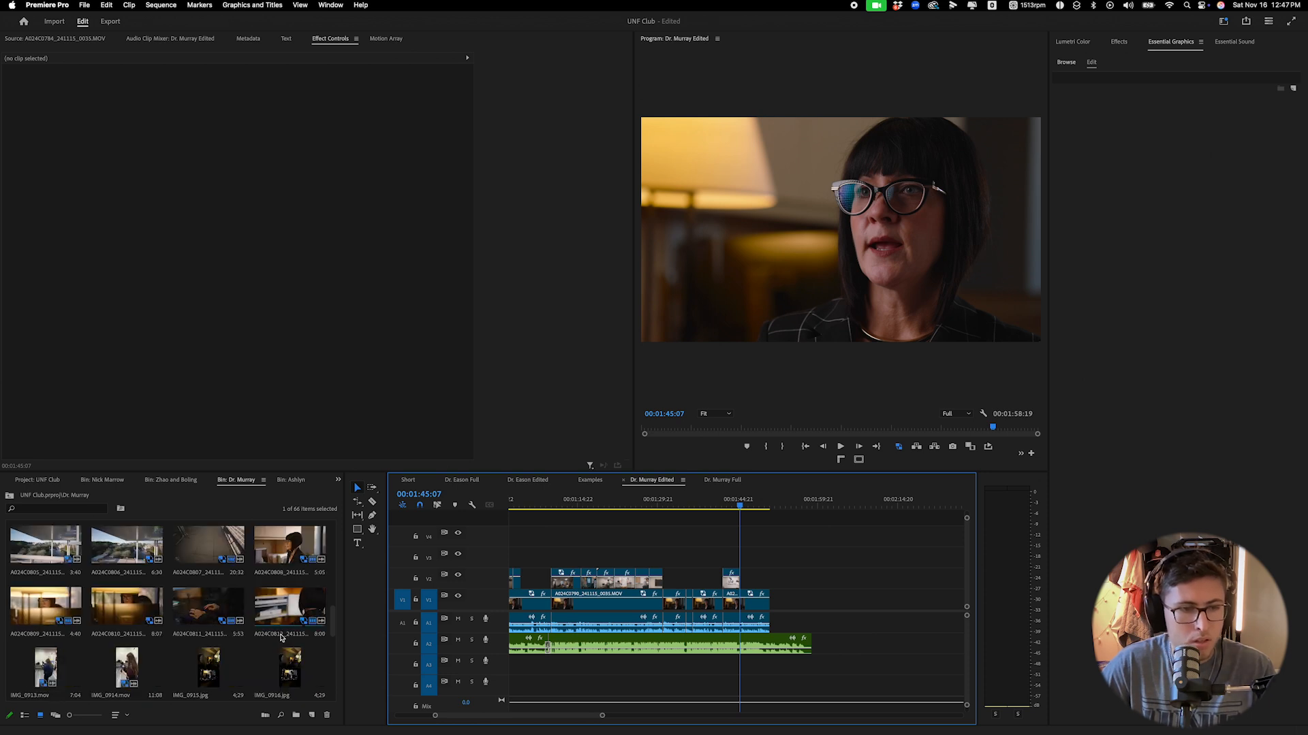
scroll(282, 637, up, 6)
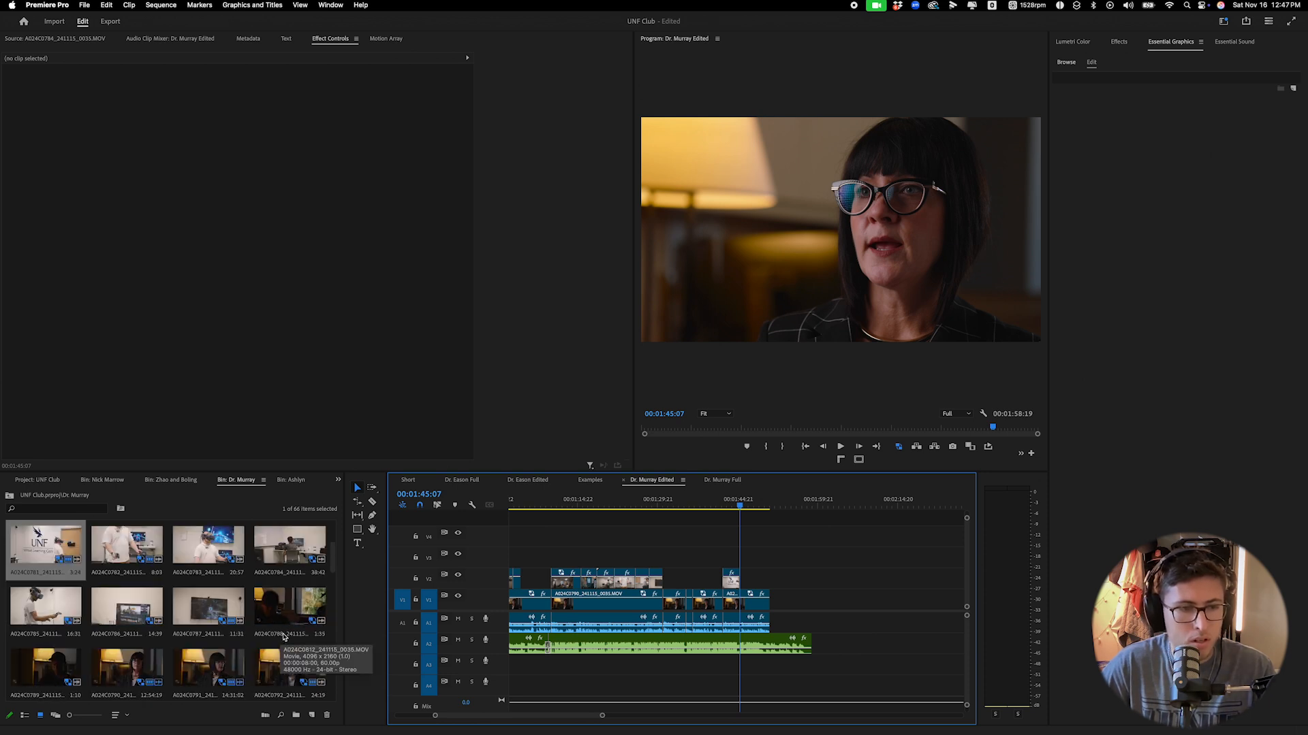
scroll(284, 636, down, 1)
scroll(284, 637, down, 1)
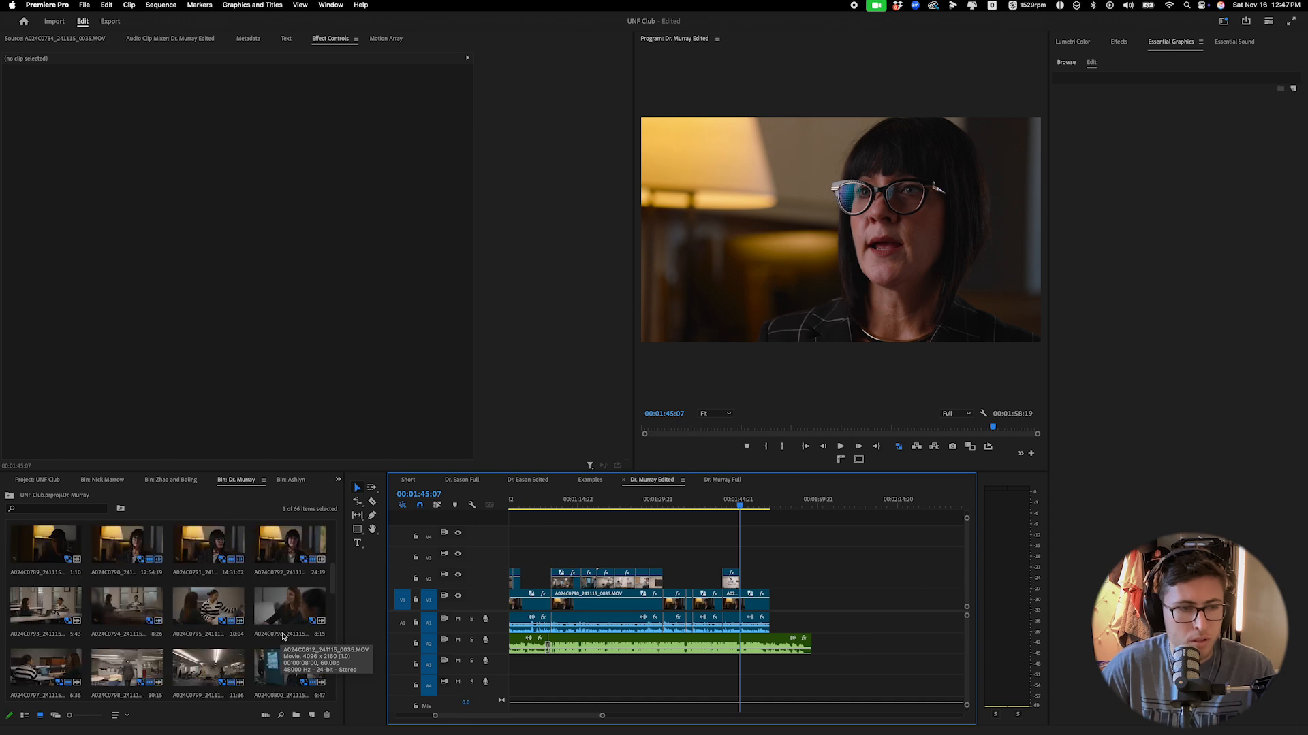
click(48, 609)
drag(132, 613, 756, 584)
right_click(756, 583)
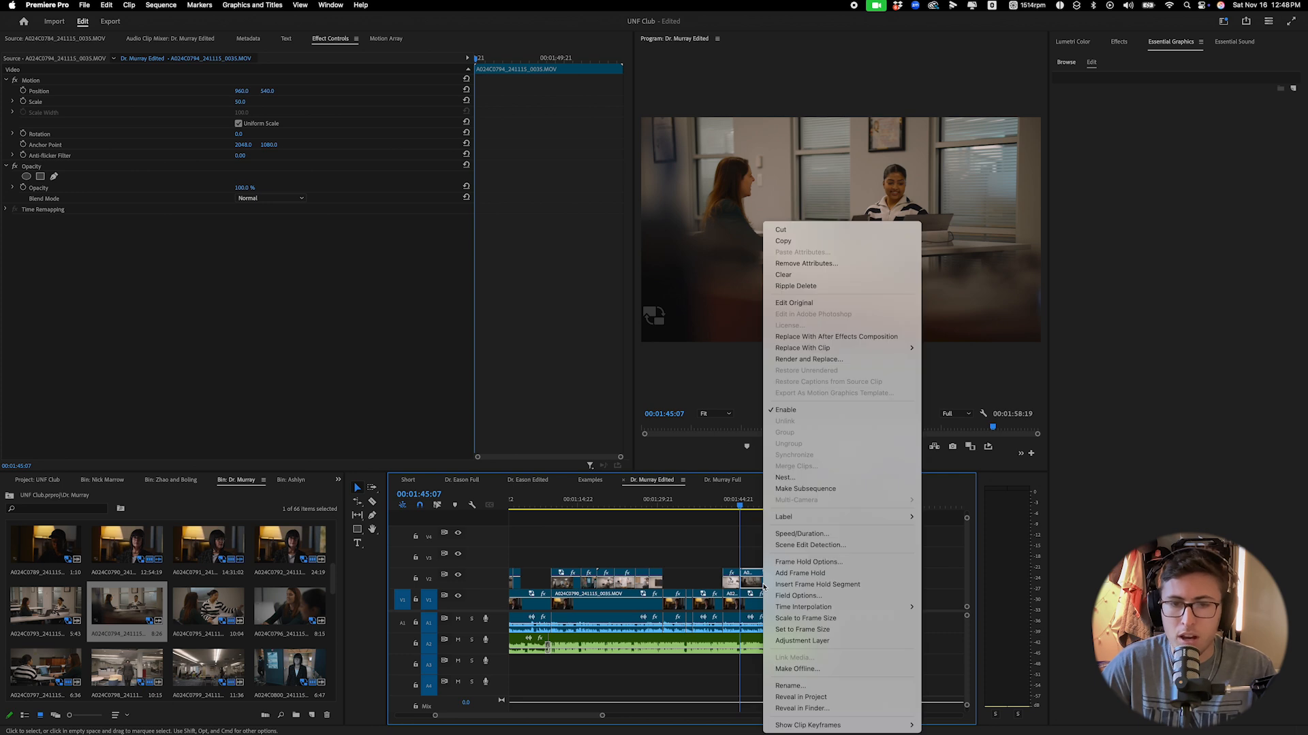
click(818, 535)
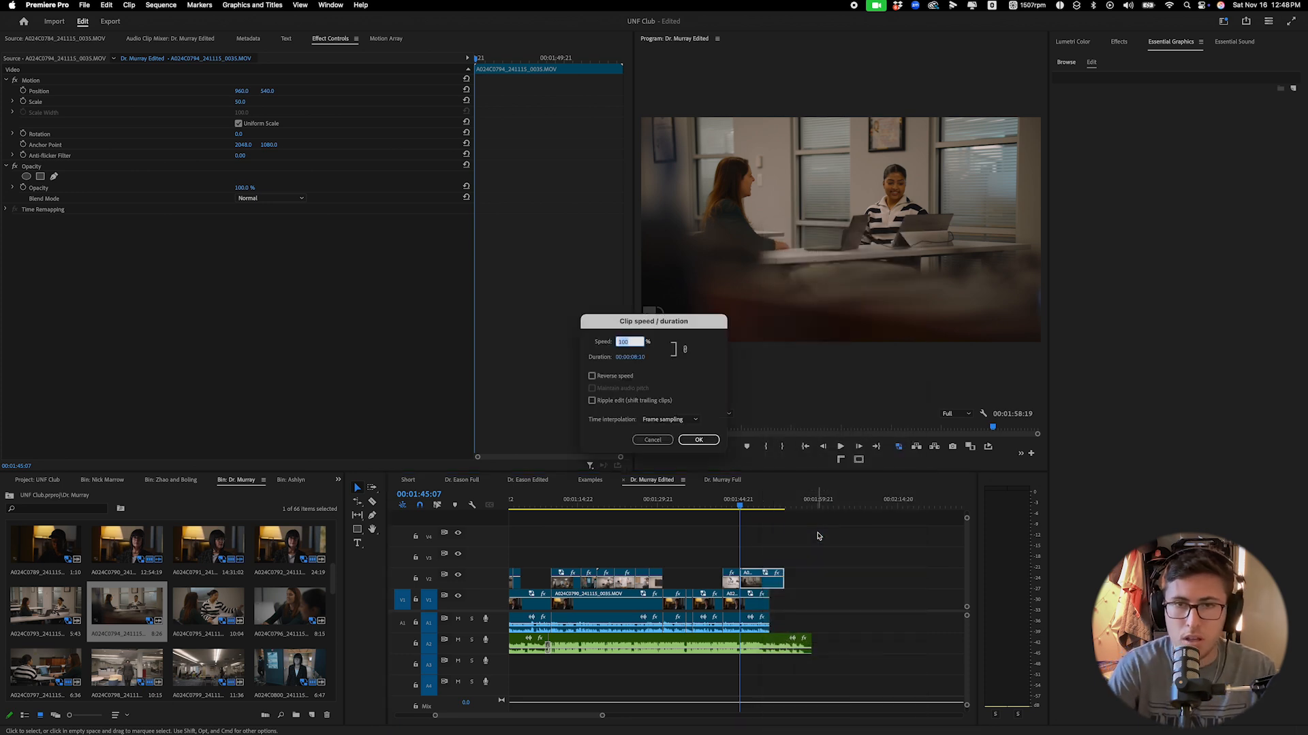
text(40)
key(Return)
Split the classroom B-roll at 00:01:52:02, keep its second part directly after the UNF wall logo clip, shorten its end and play the result.
drag(756, 509, 776, 508)
key(super+k)
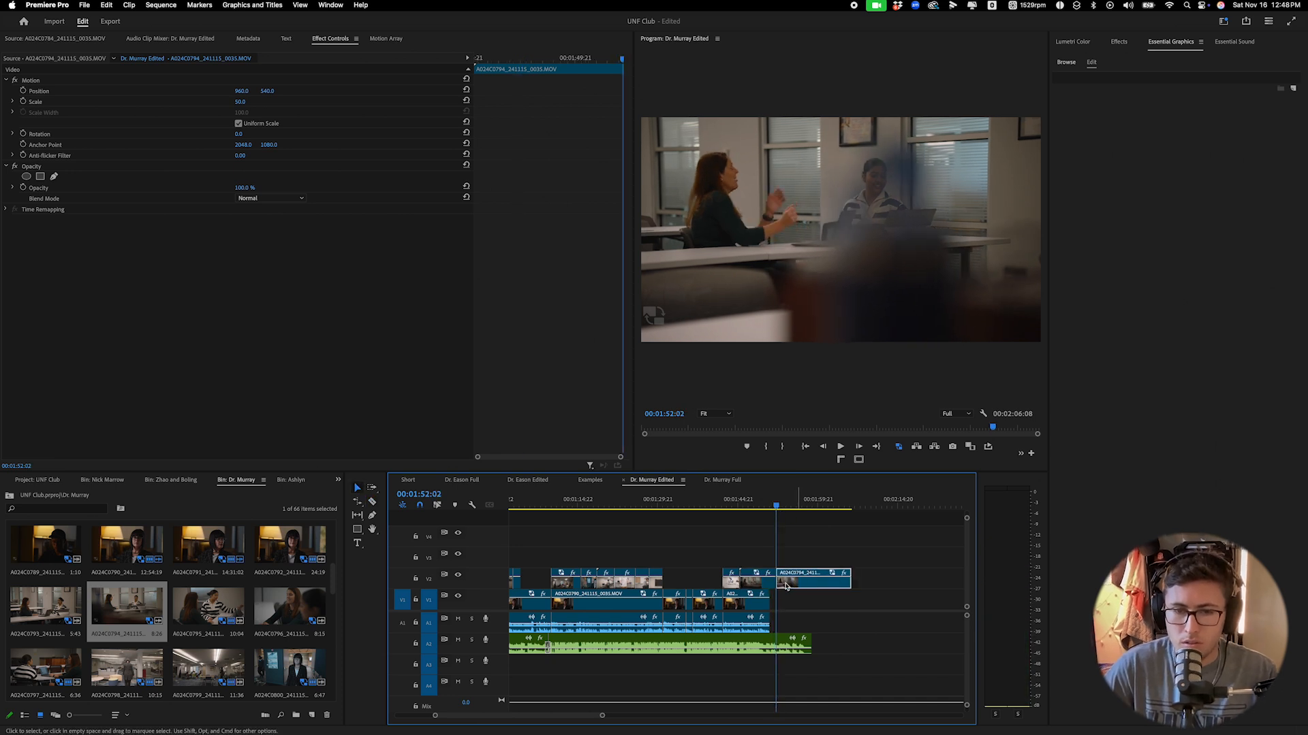
drag(785, 585, 814, 587)
key(Up)
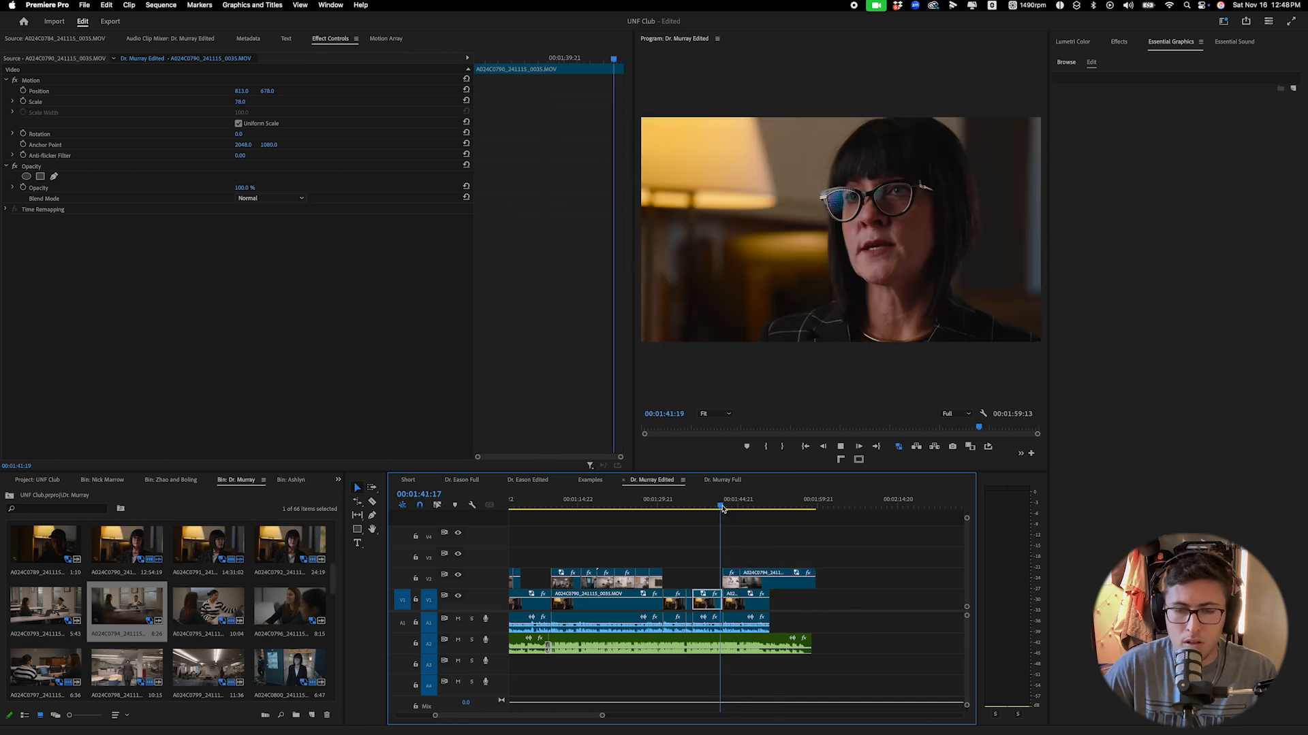
key(space)
key(super+z)
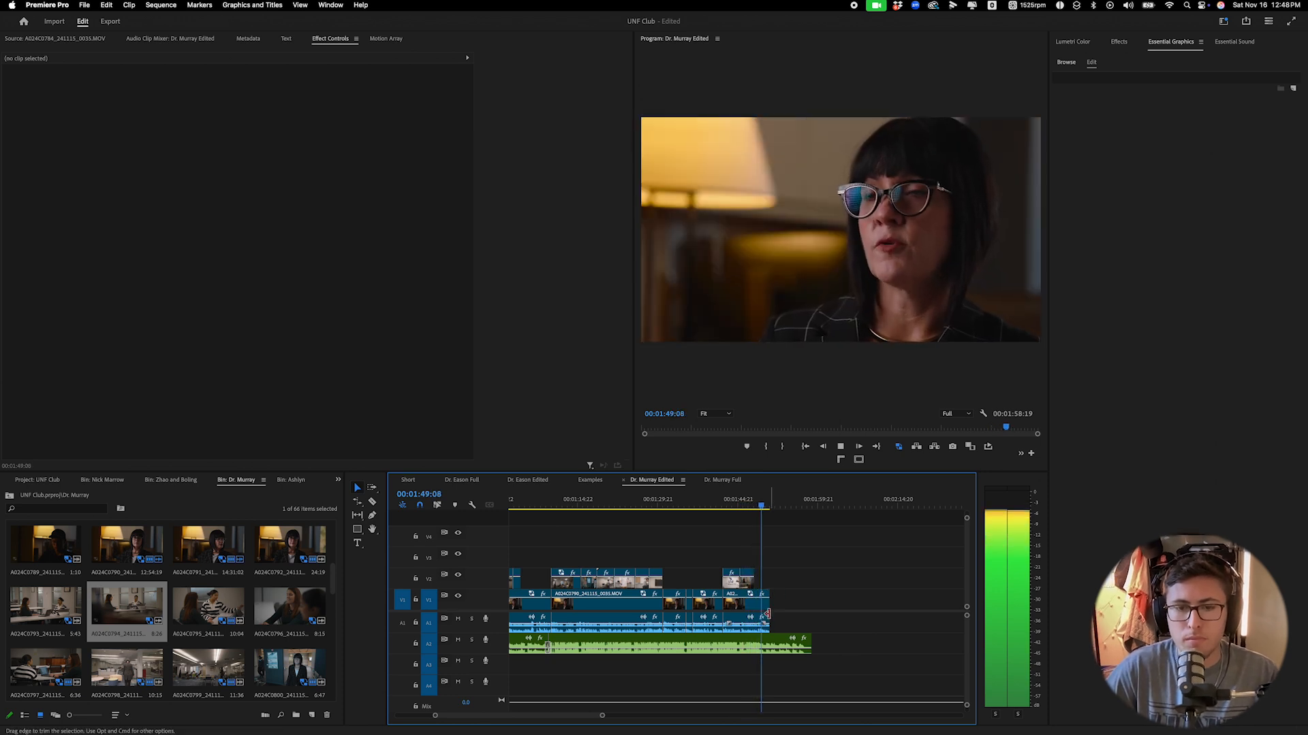
Reframe the final interview segment by setting its scale to 65 and its vertical position to 580.
click(765, 598)
key(space)
key(c)
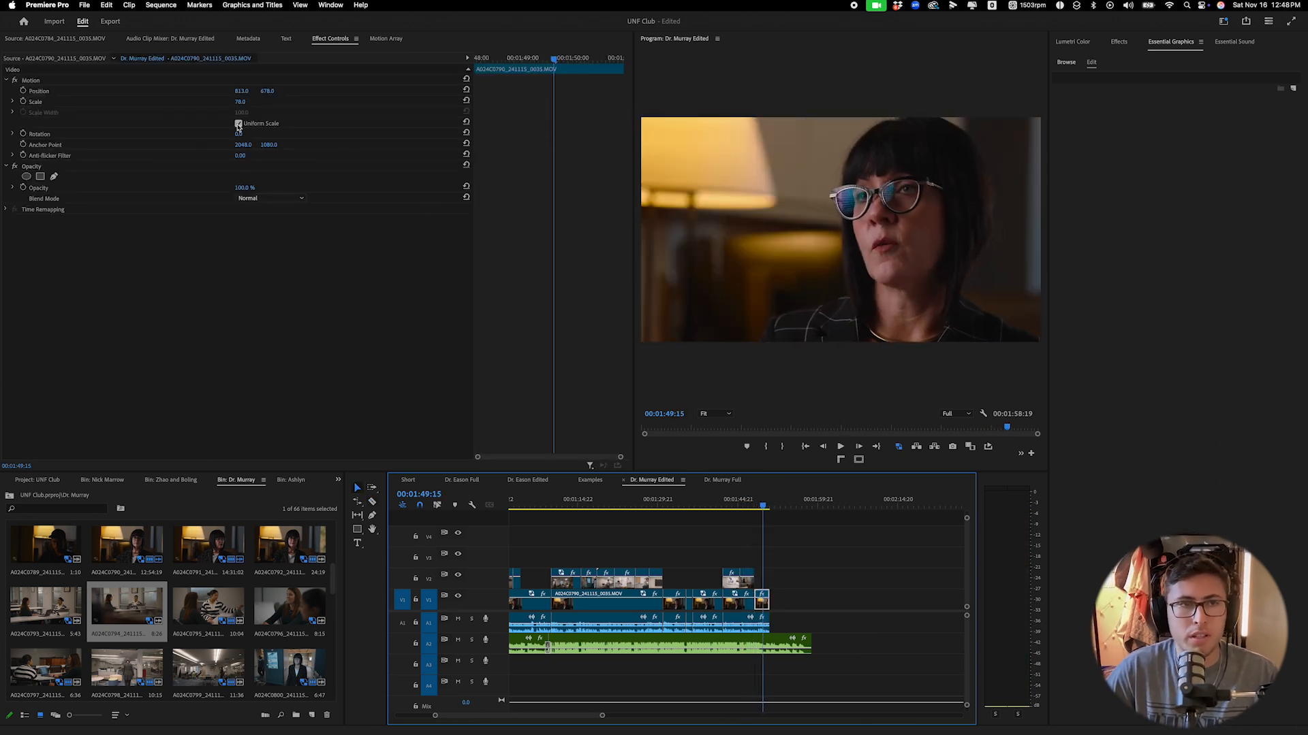
click(246, 103)
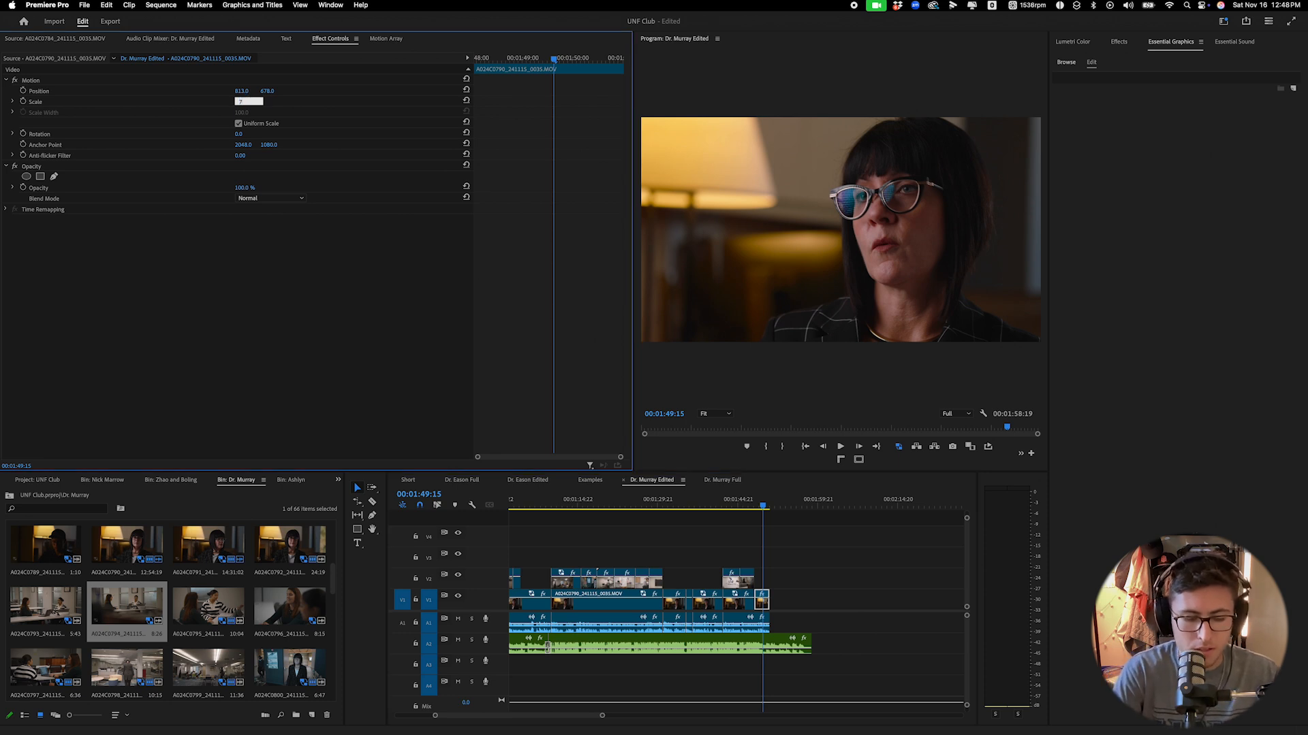
text(65)
key(Return)
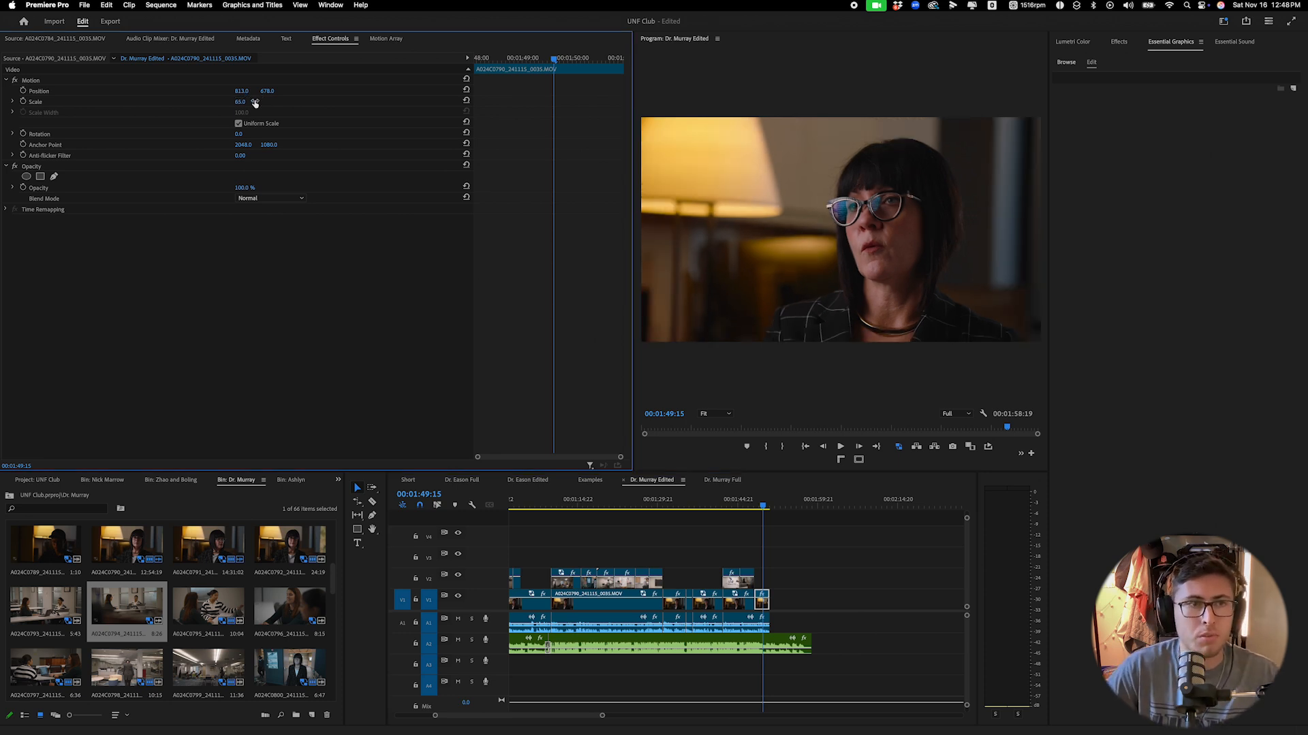
drag(267, 91, 212, 91)
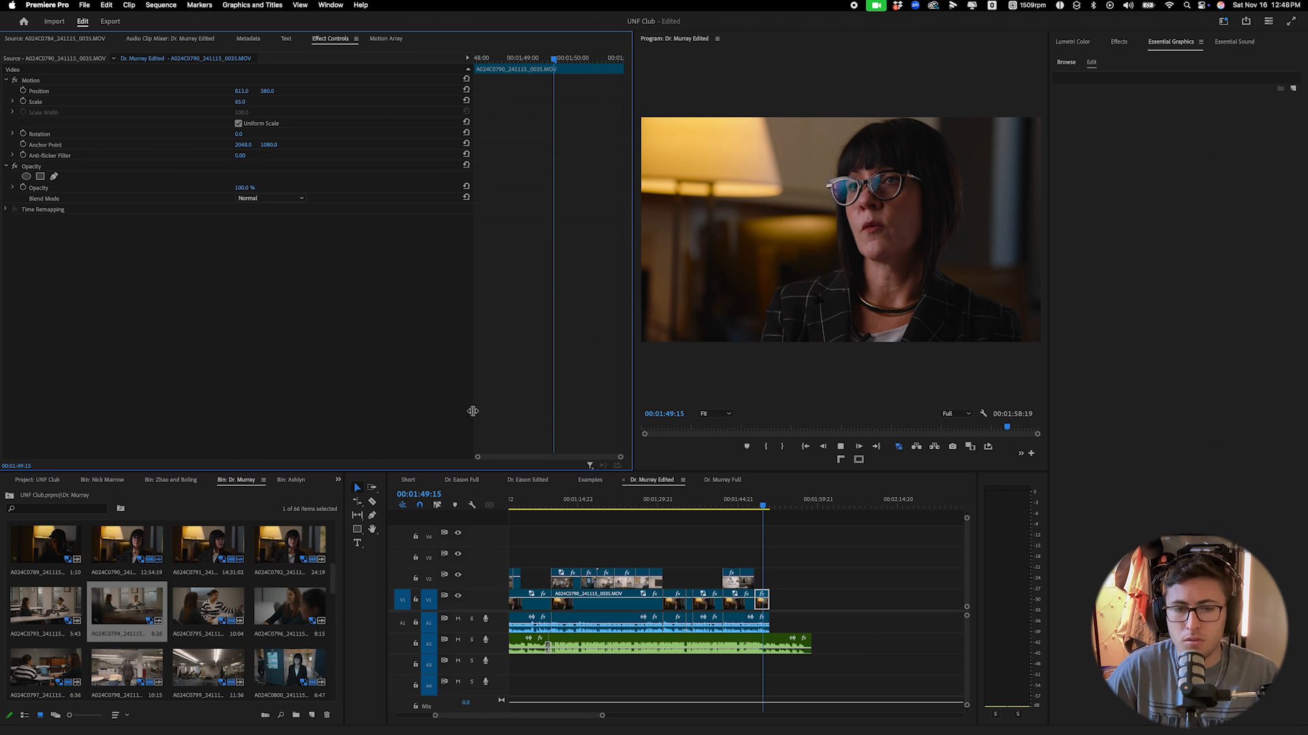
Split the music where the interview ends and apply the default transition at the cut, with the second part's level at -7.6 dB.
key(space)
key(c)
click(775, 645)
key(v)
click(777, 645)
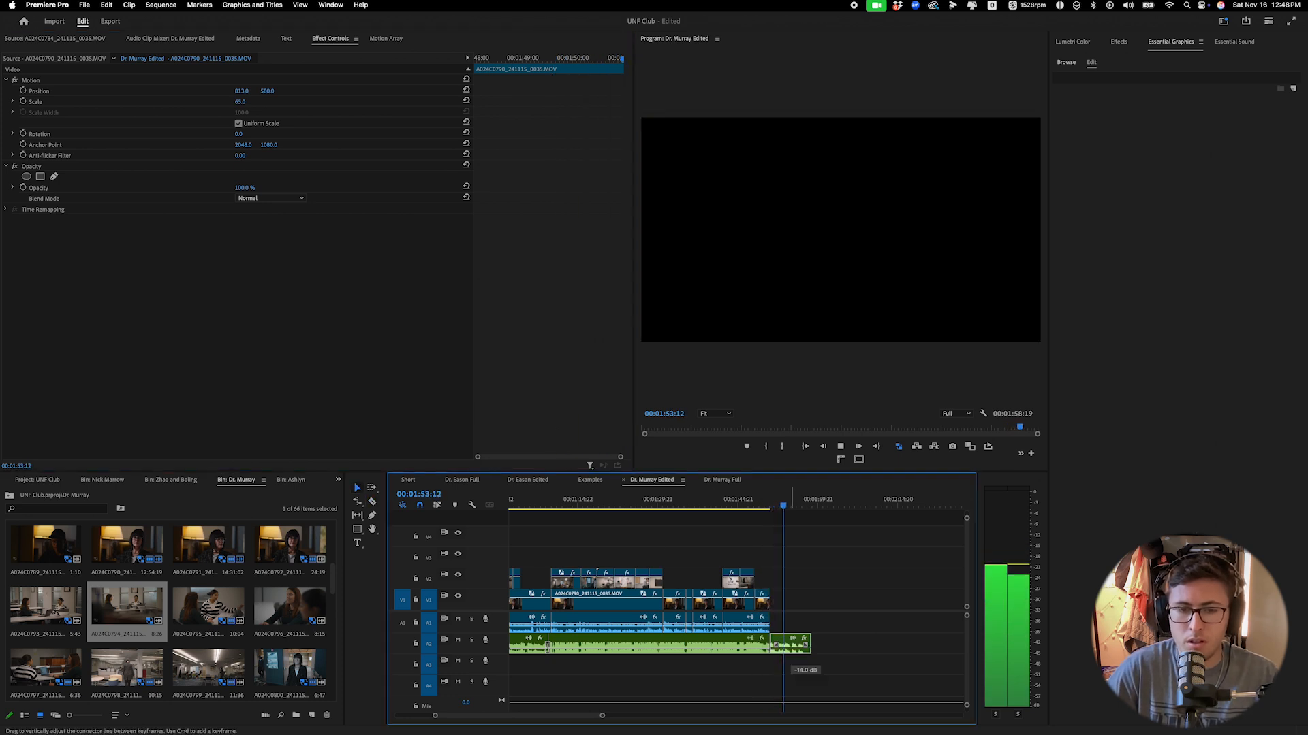
right_click(769, 641)
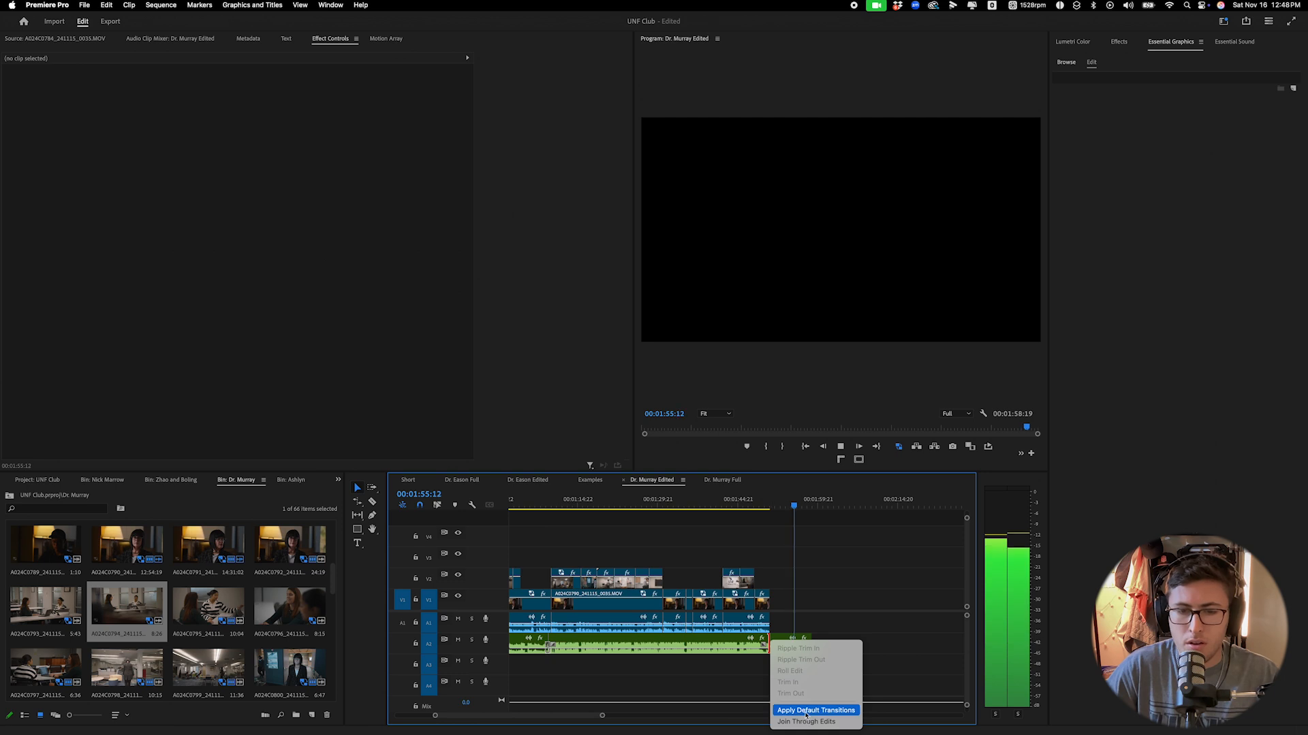
click(806, 710)
Add lamp B-roll clip A024C0809 directly after the interview's end on V1 and slow it to 40%.
drag(602, 715, 647, 715)
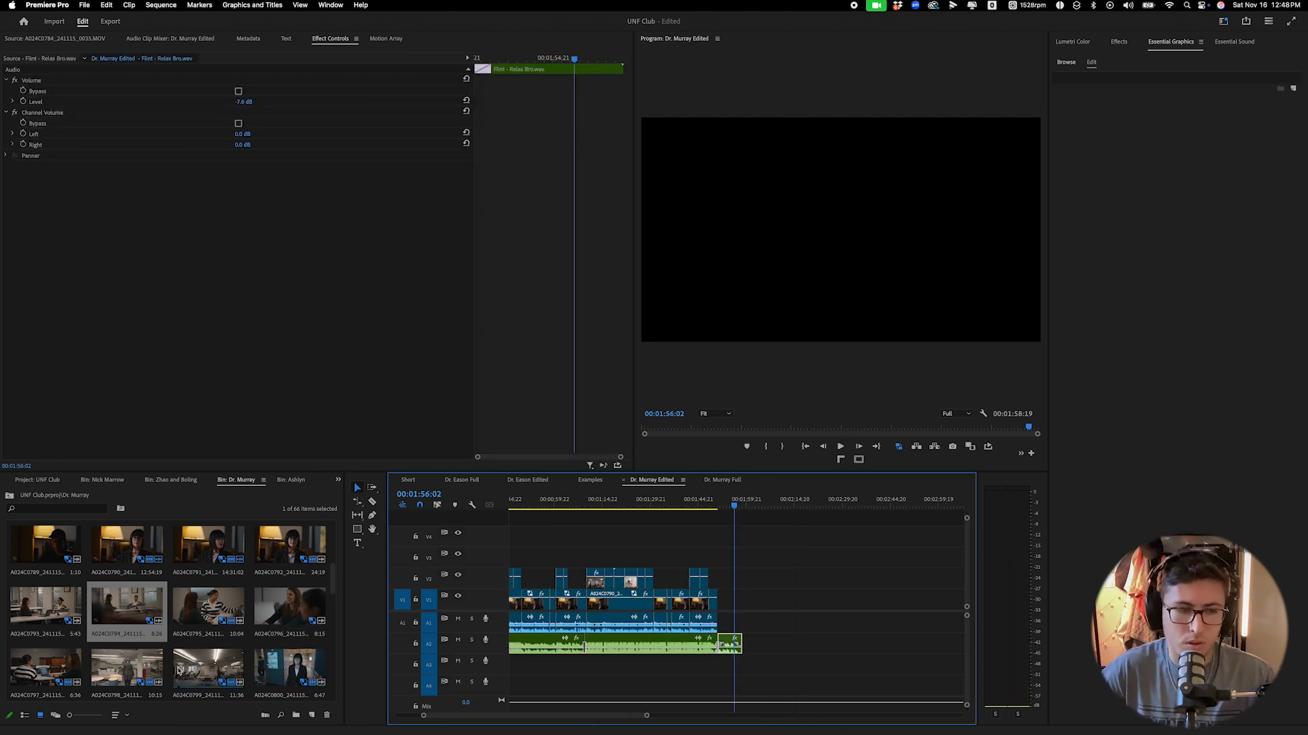
drag(333, 592, 318, 634)
click(123, 621)
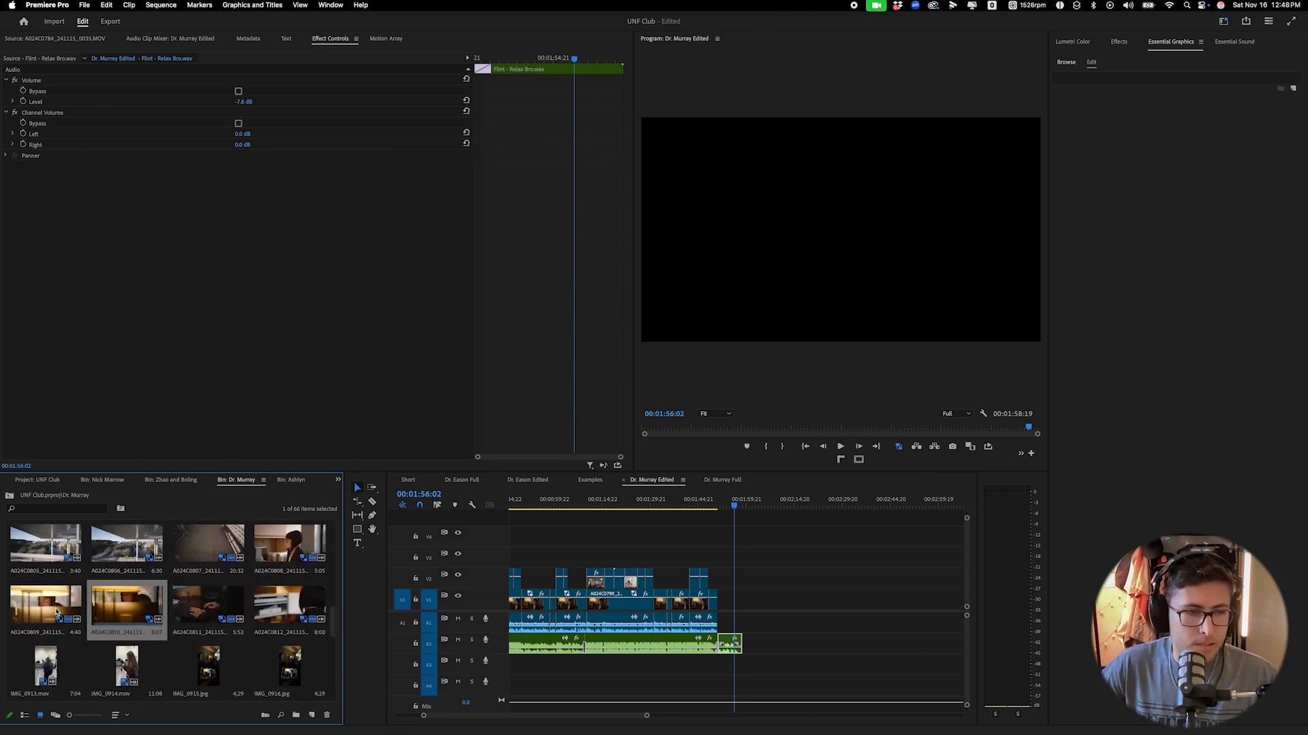
click(36, 615)
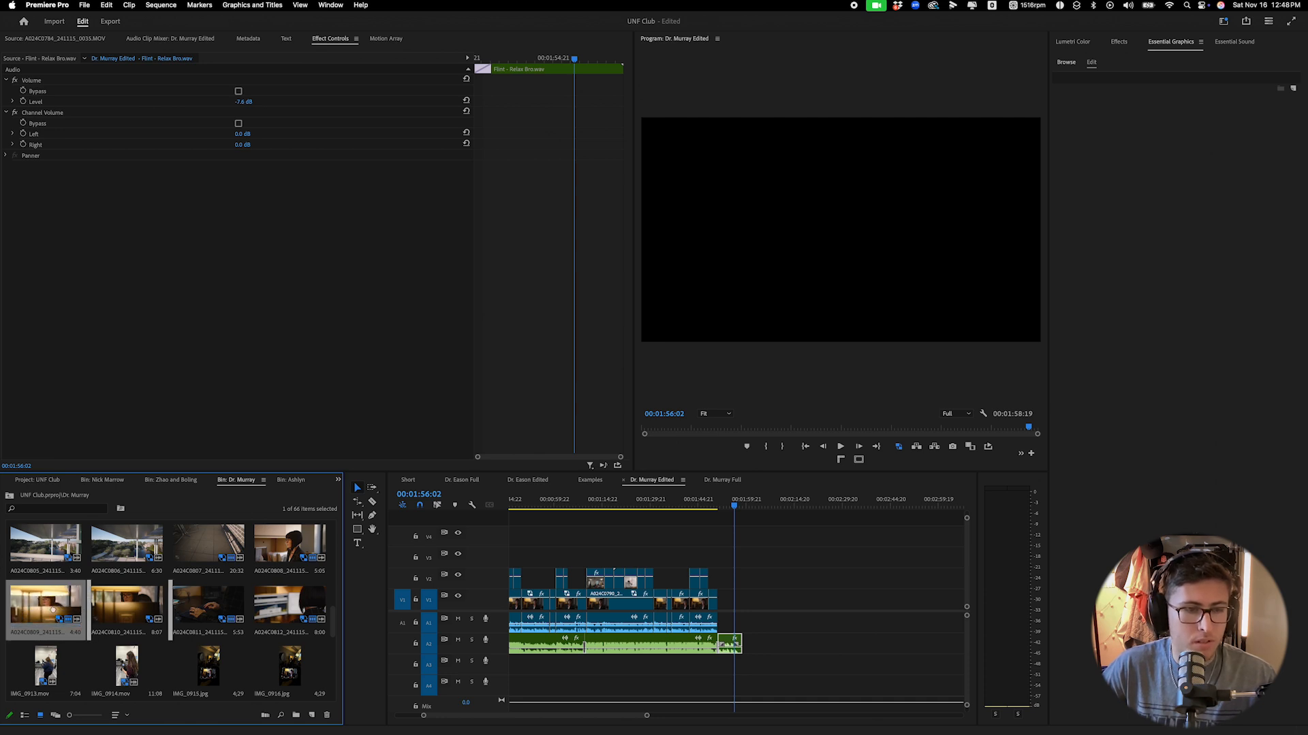
drag(35, 614, 839, 582)
drag(727, 616, 723, 610)
right_click(725, 608)
click(770, 534)
text(40)
key(Return)
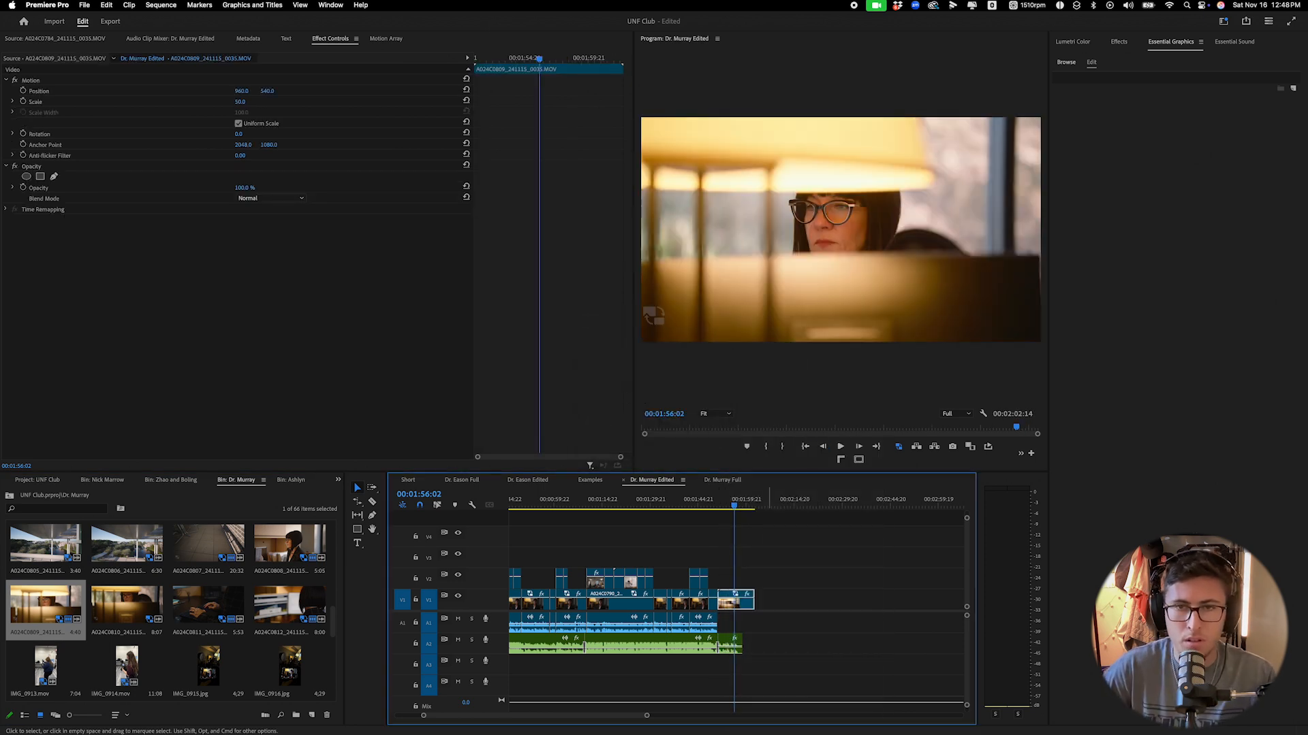
Split off the opening of the lamp B-roll and move its later part directly after the interview.
key(c)
key(space)
key(v)
drag(741, 604, 732, 611)
Pick VR headset clip A024C0780 from the bin, place it on V1 after the lamp B-roll and slow it to 40%.
click(204, 603)
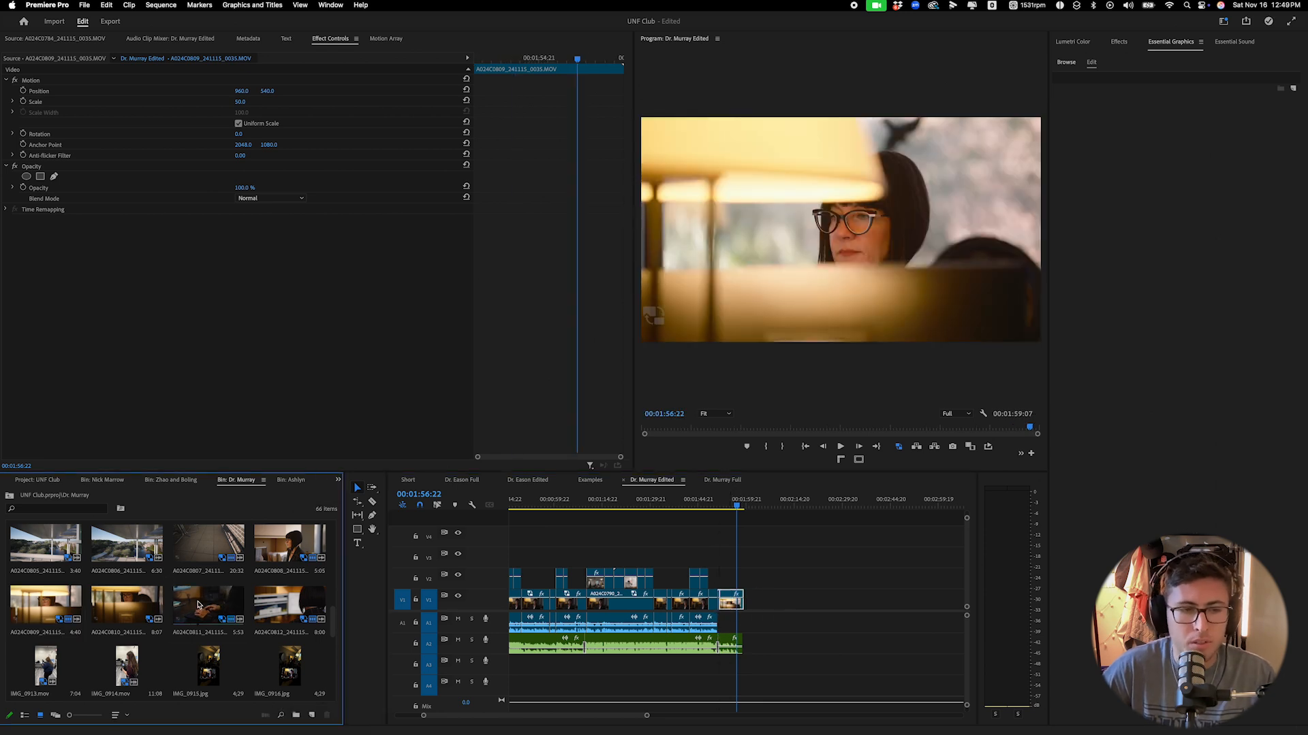
click(276, 600)
drag(332, 627, 344, 535)
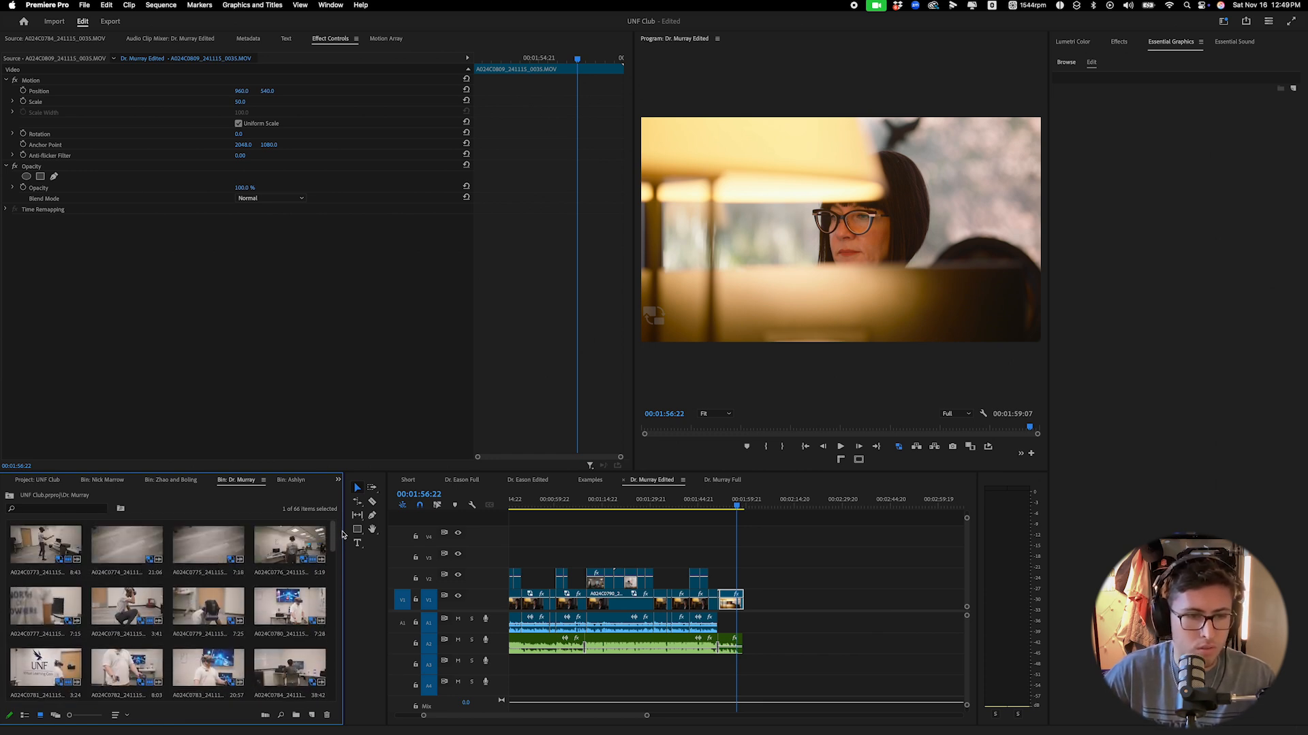
click(213, 620)
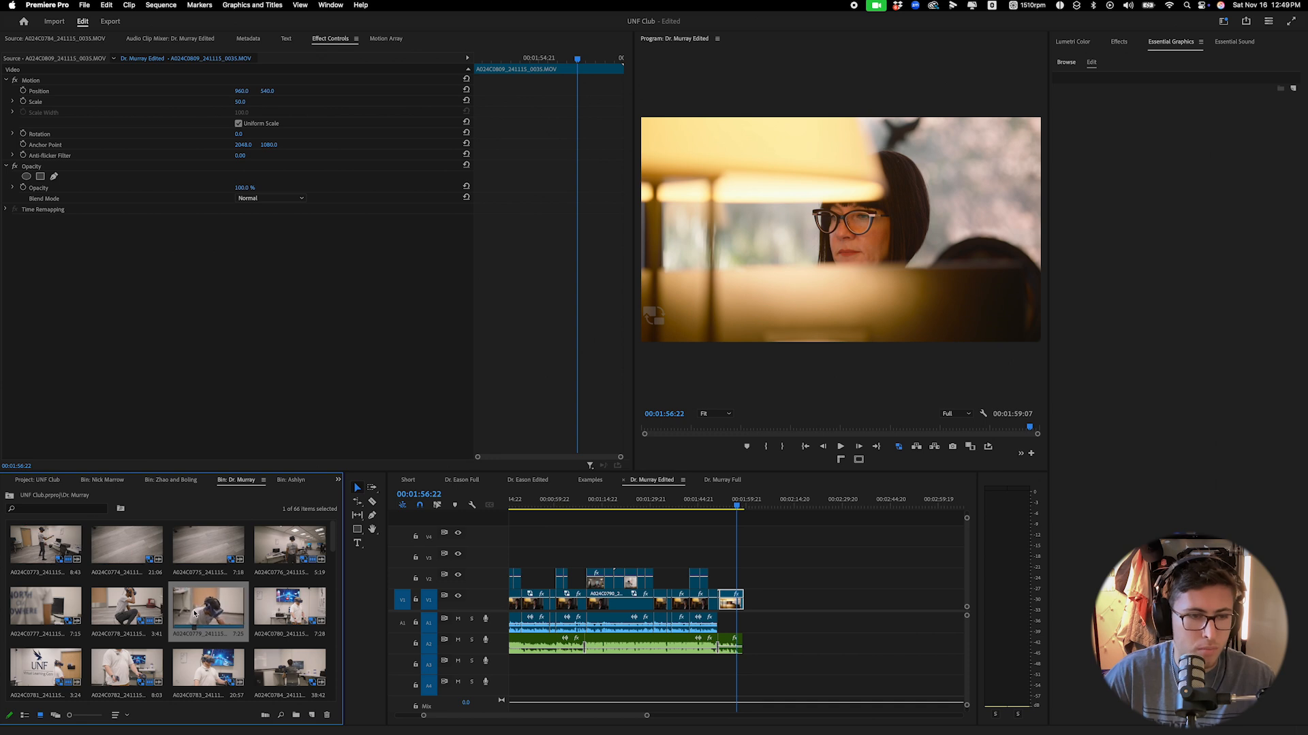
click(288, 611)
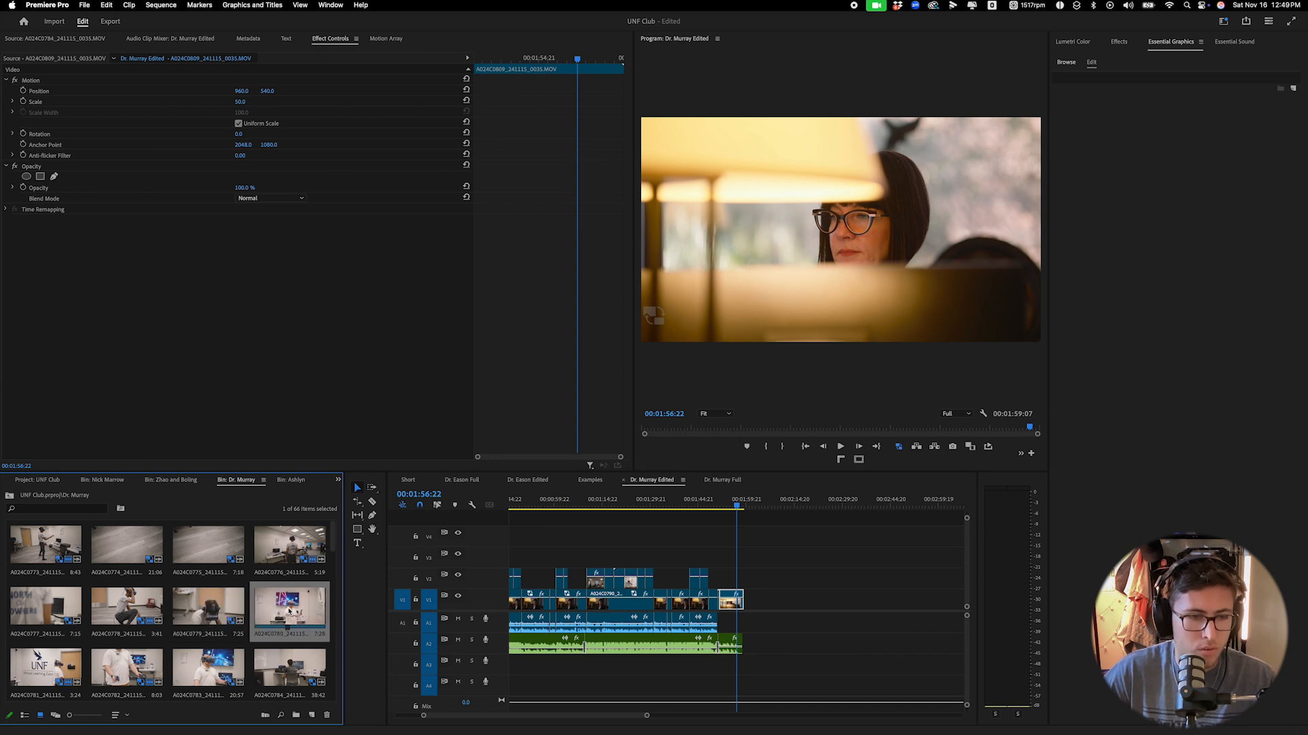
drag(294, 611, 757, 602)
right_click(761, 603)
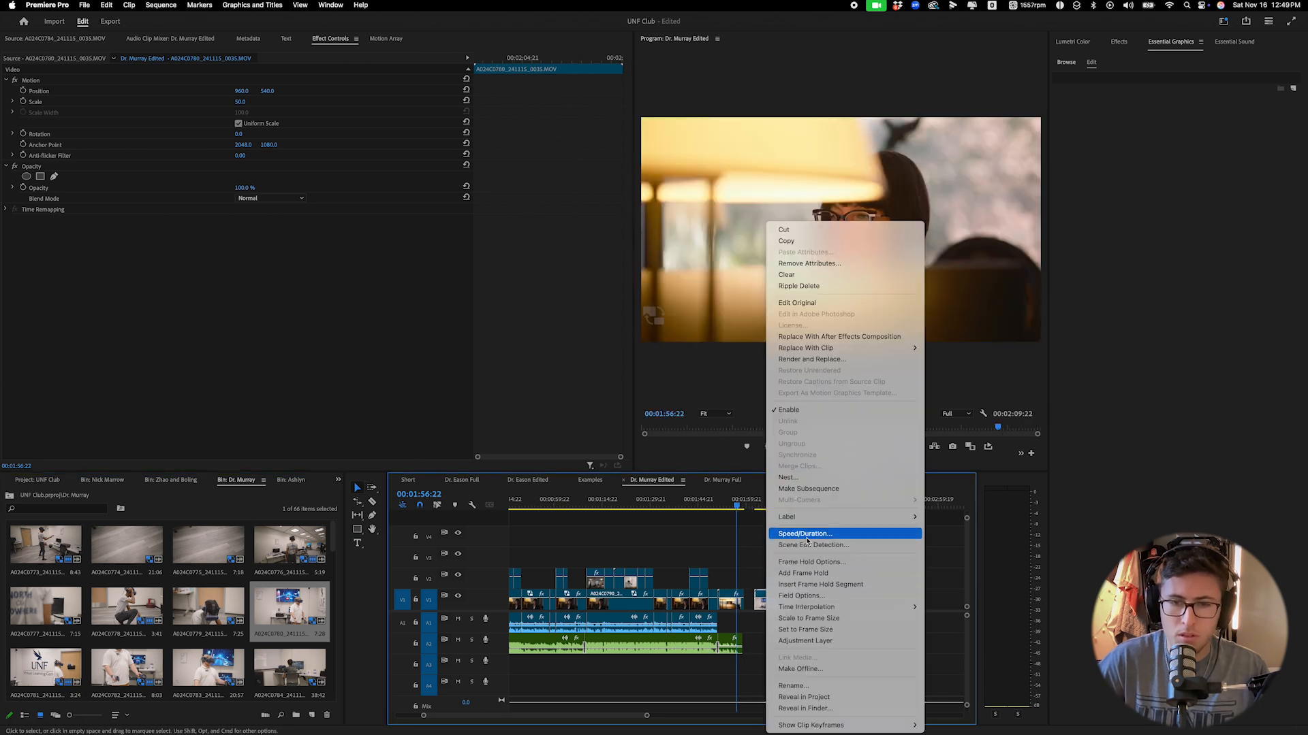
click(807, 534)
key(Return)
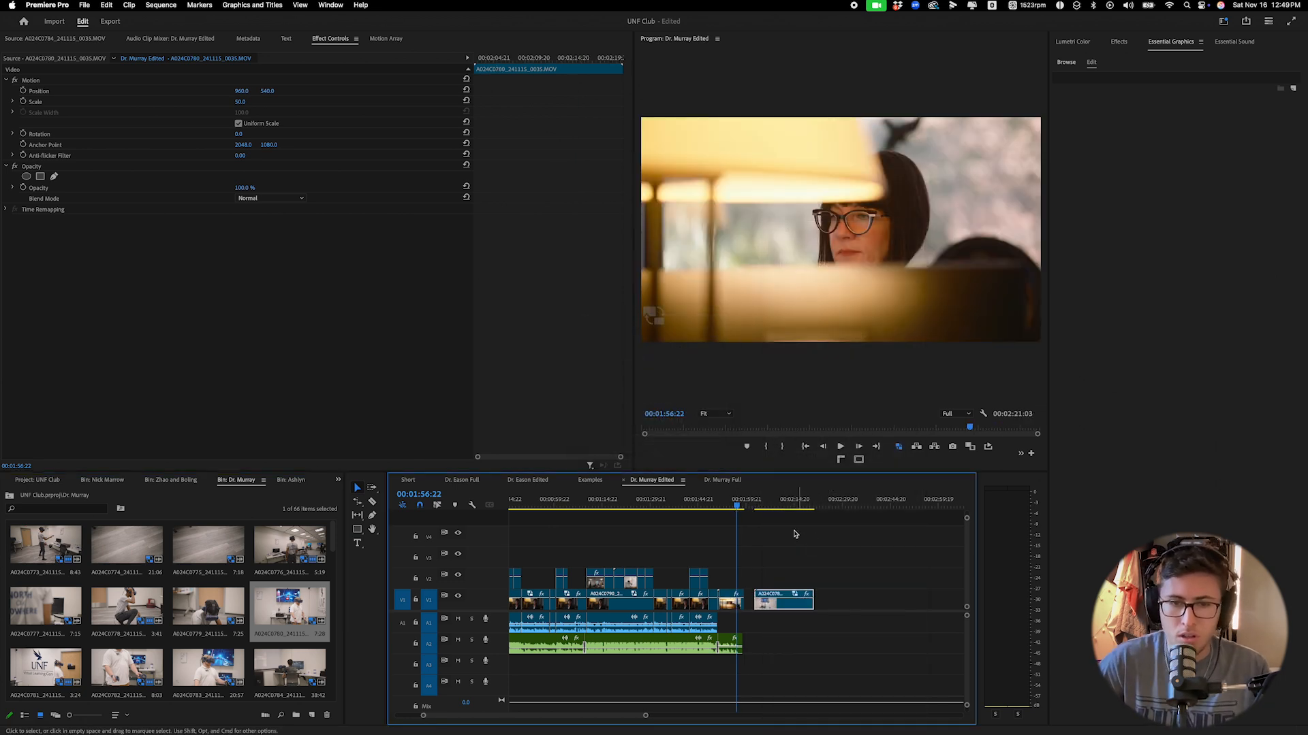
Play the interview's ending, split the lamp B-roll at 00:01:52:20 and delete the part after the cut.
click(716, 508)
key(space)
drag(646, 716, 598, 716)
key(space)
click(749, 606)
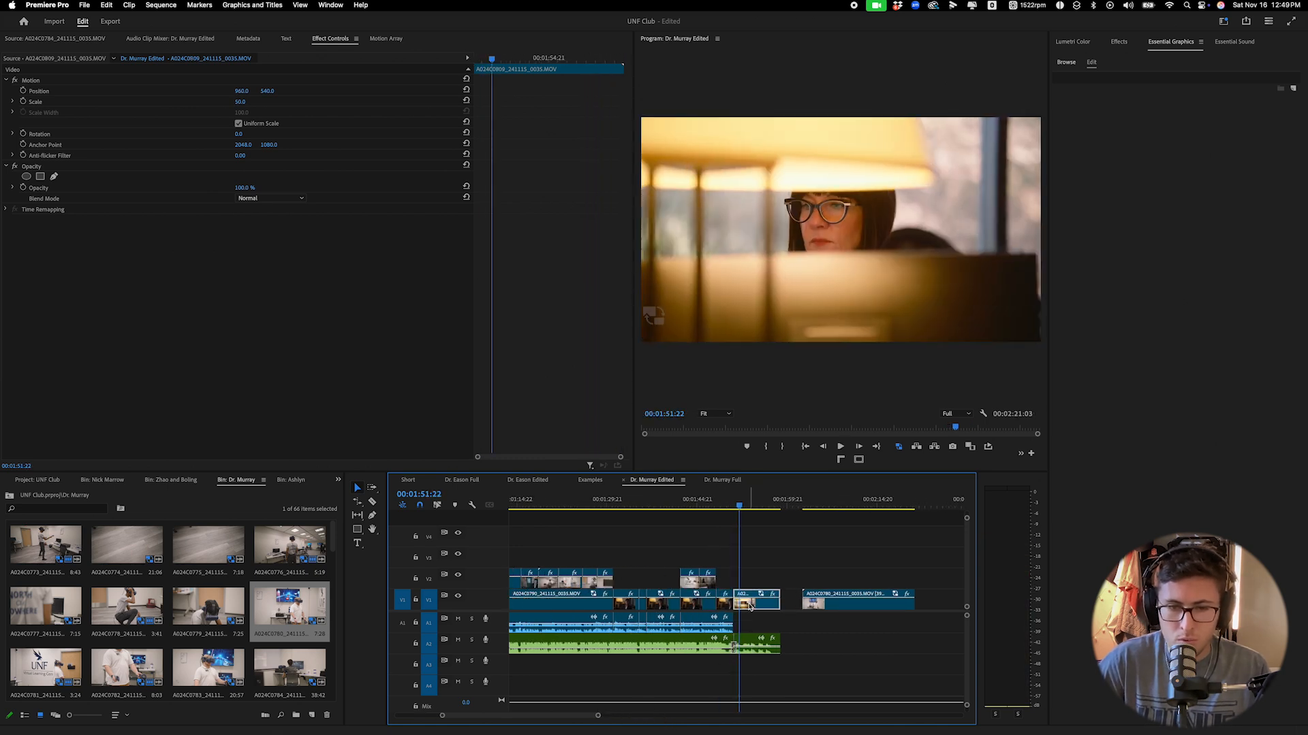
click(732, 505)
key(space)
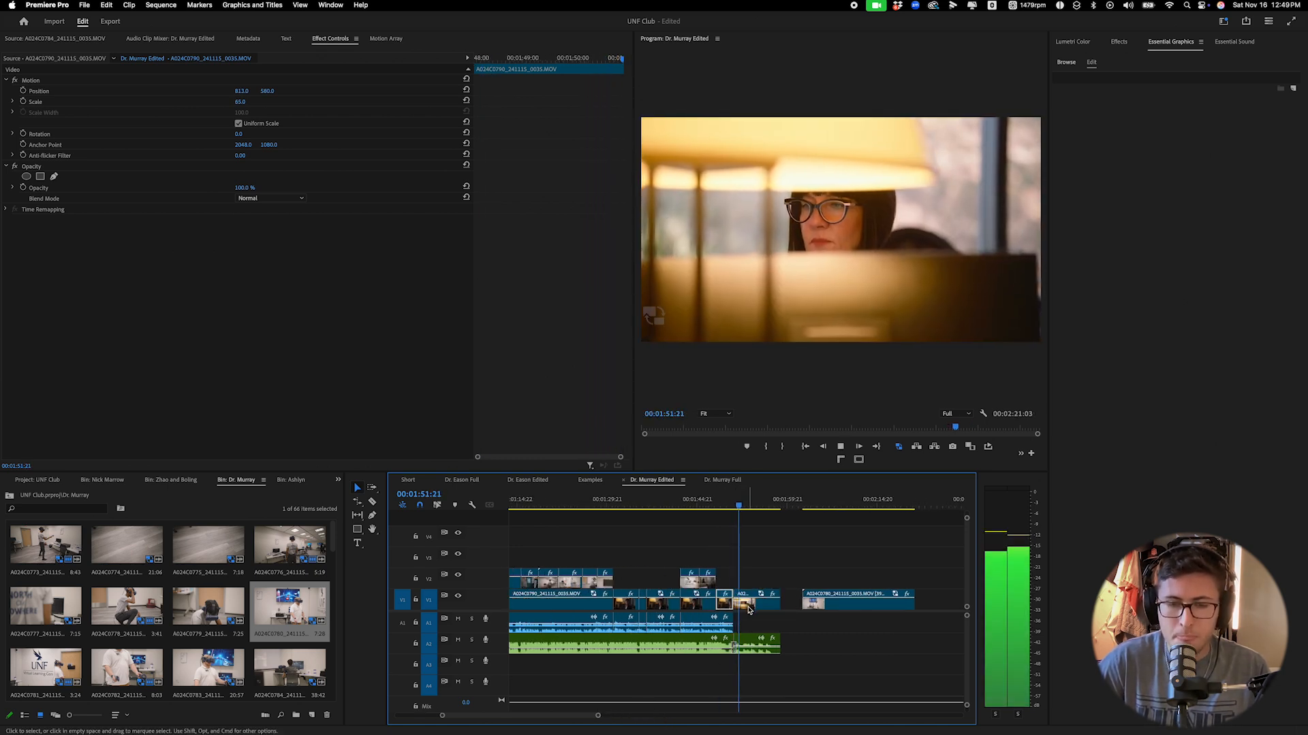
key(space)
key(super+k)
click(753, 608)
key(Delete)
Move the VR headset clip directly after the lamp B-roll, split off its opening and slide the later part into that place.
click(825, 608)
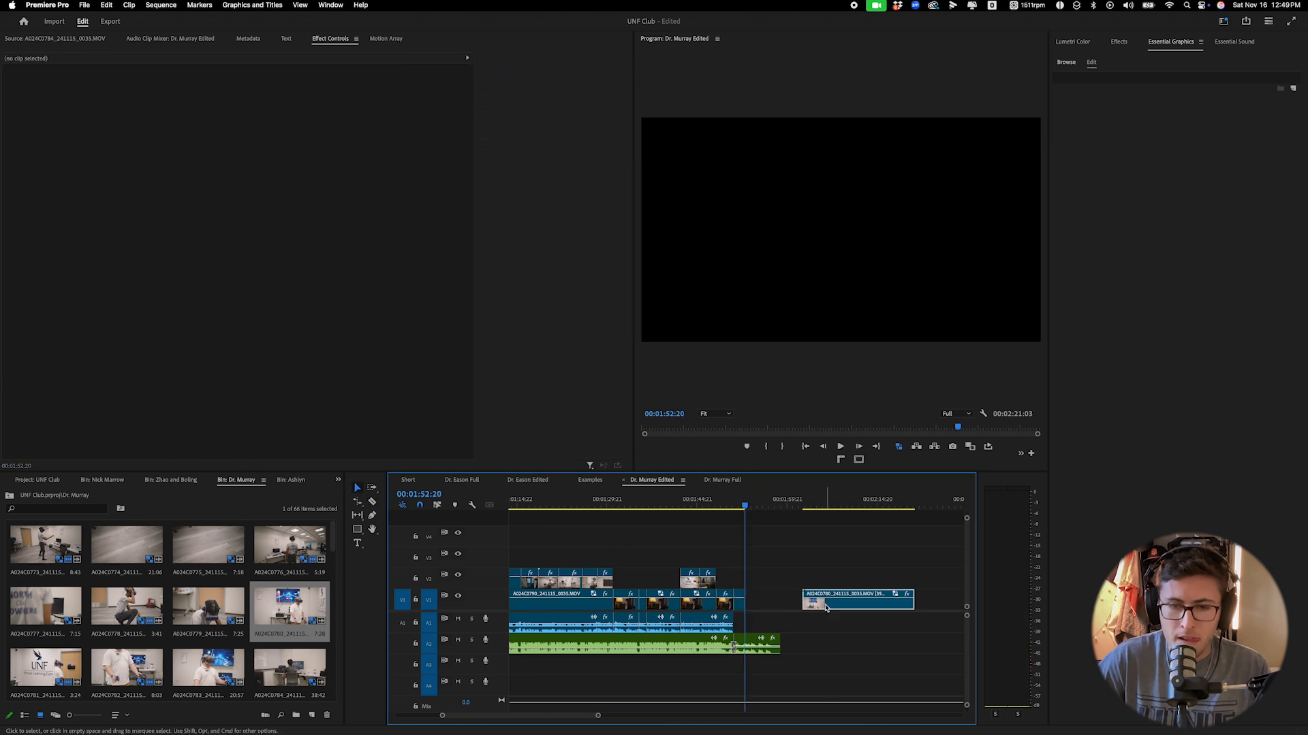
drag(825, 608, 768, 606)
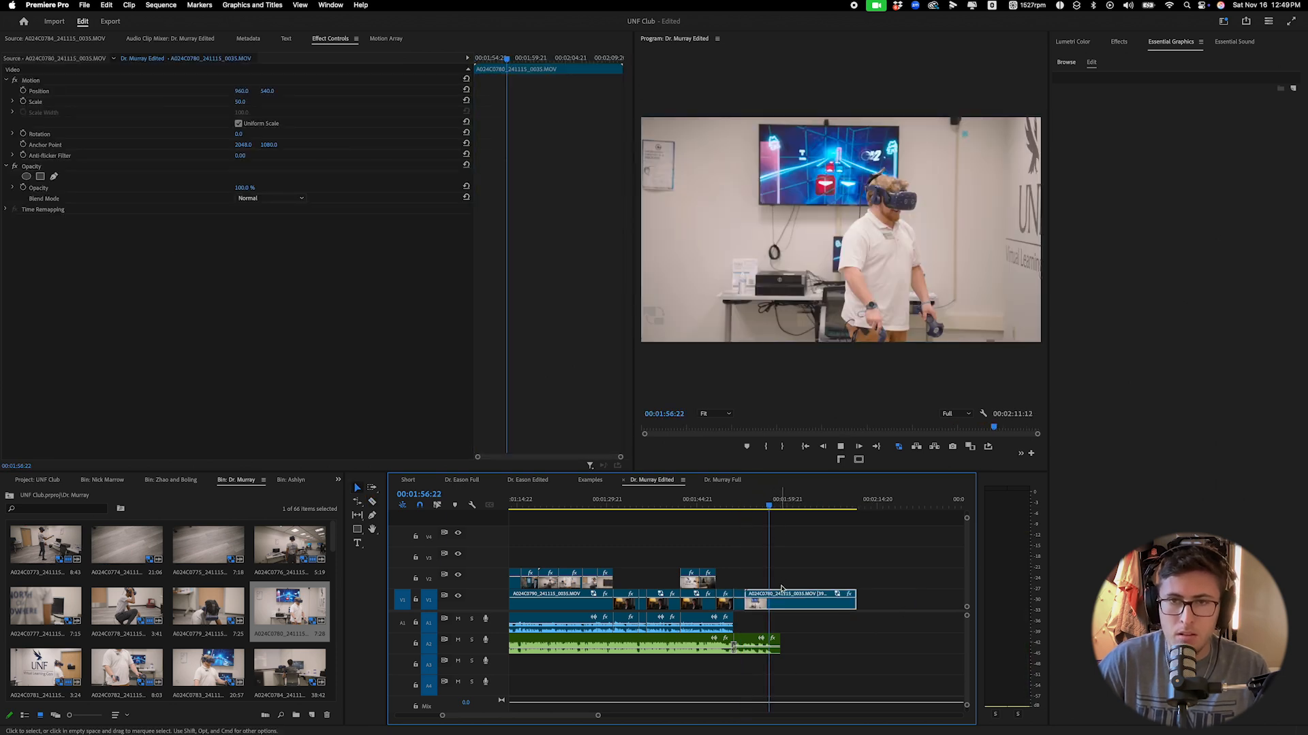
key(space)
key(c)
click(772, 607)
key(v)
drag(809, 607, 781, 606)
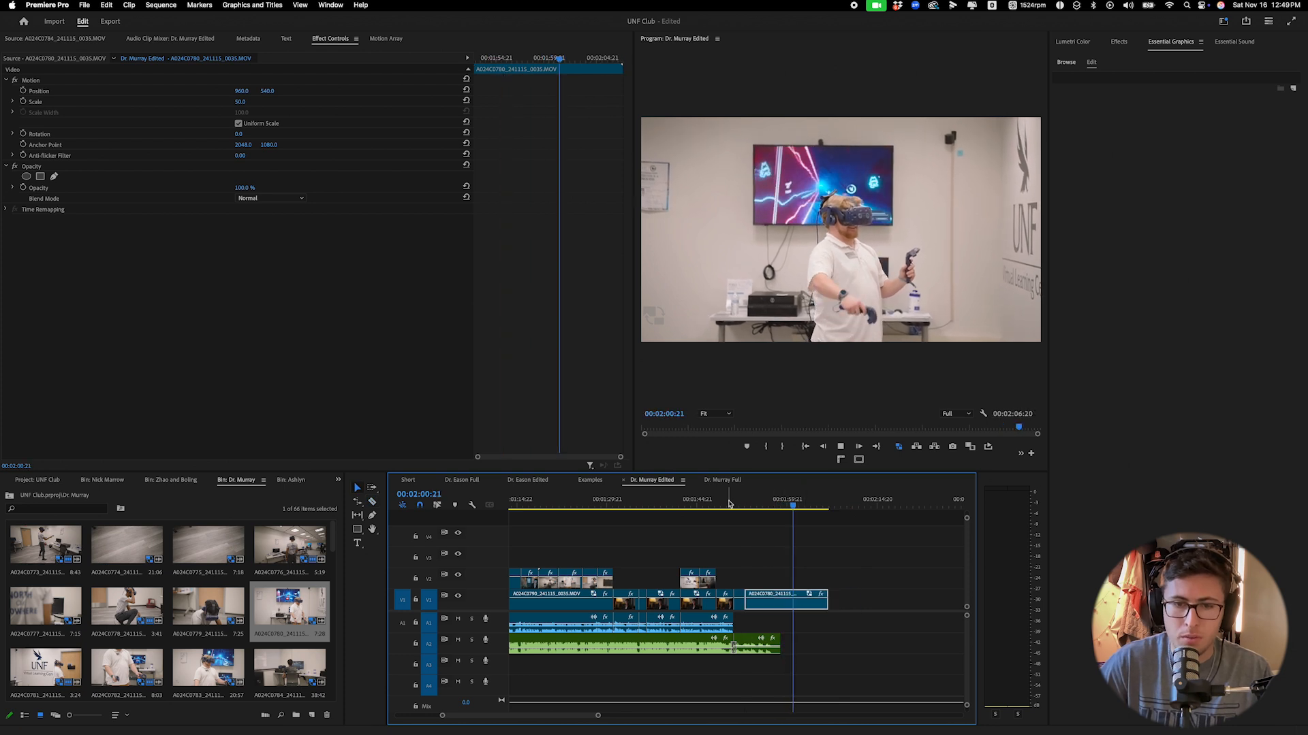
Cut the lamp B-roll slightly shorter at its end and move the VR headset clip up to the new cut.
click(729, 502)
key(c)
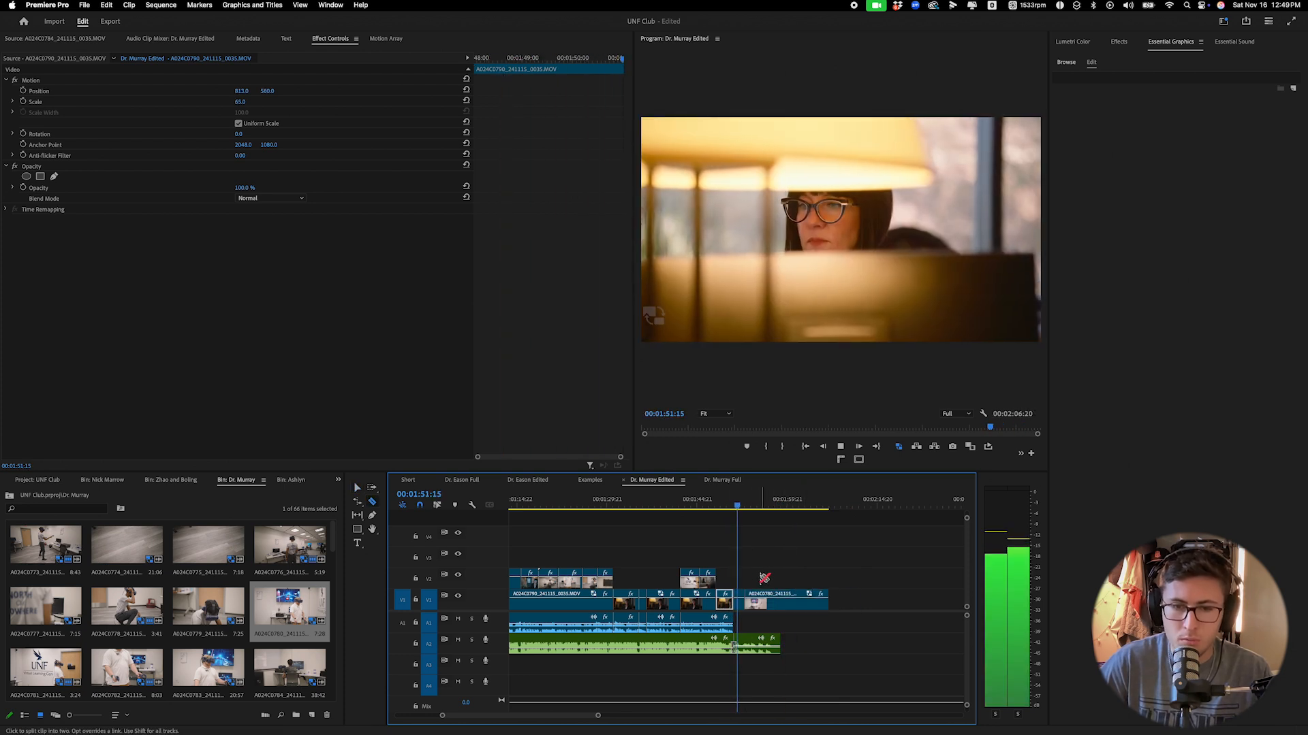
key(space)
click(741, 603)
key(v)
drag(754, 608, 752, 609)
Play through the ending B-roll and cut the VR headset clip off at 00:01:54:05.
key(space)
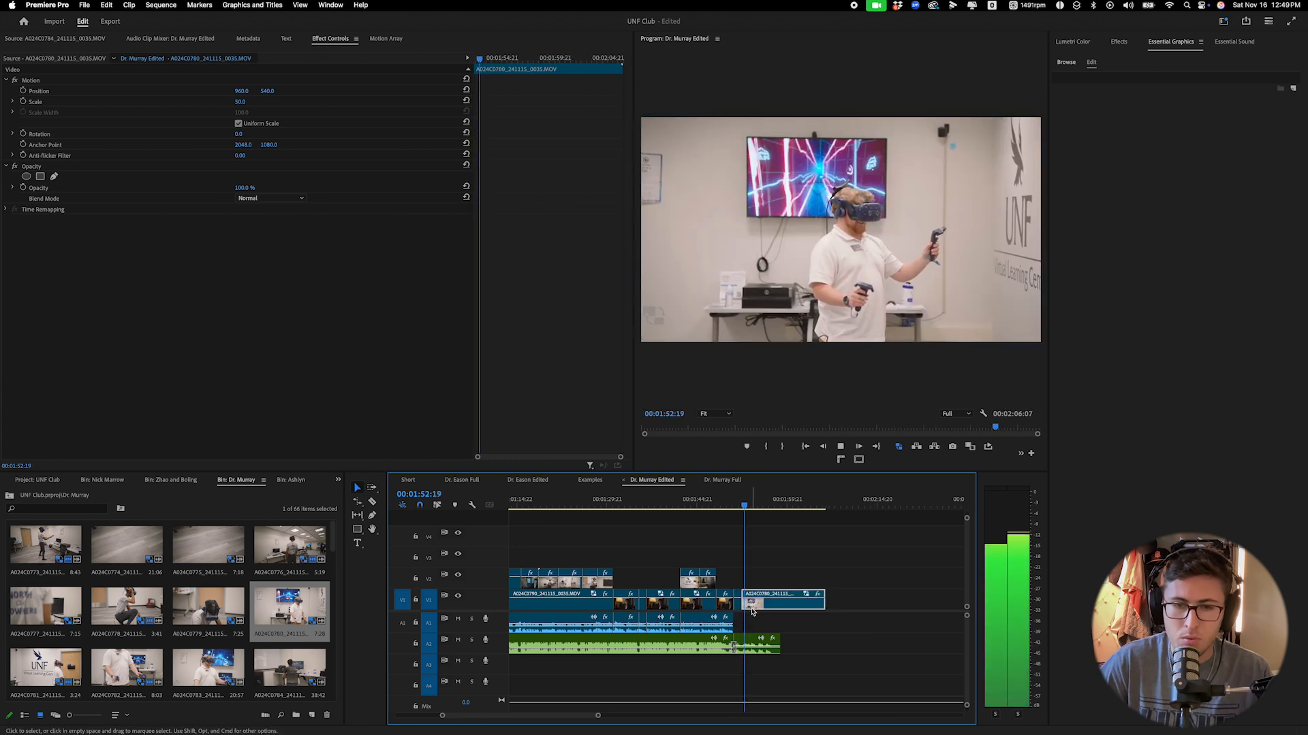
click(737, 504)
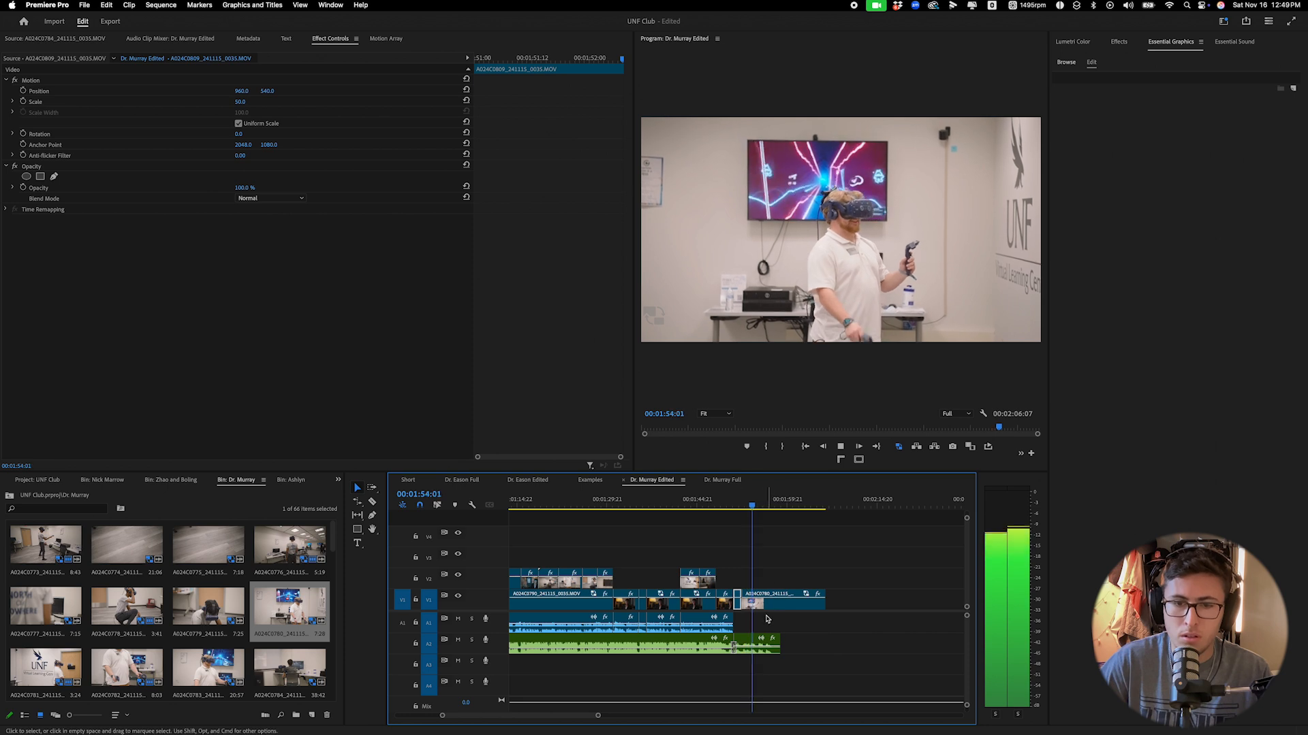
key(Delete)
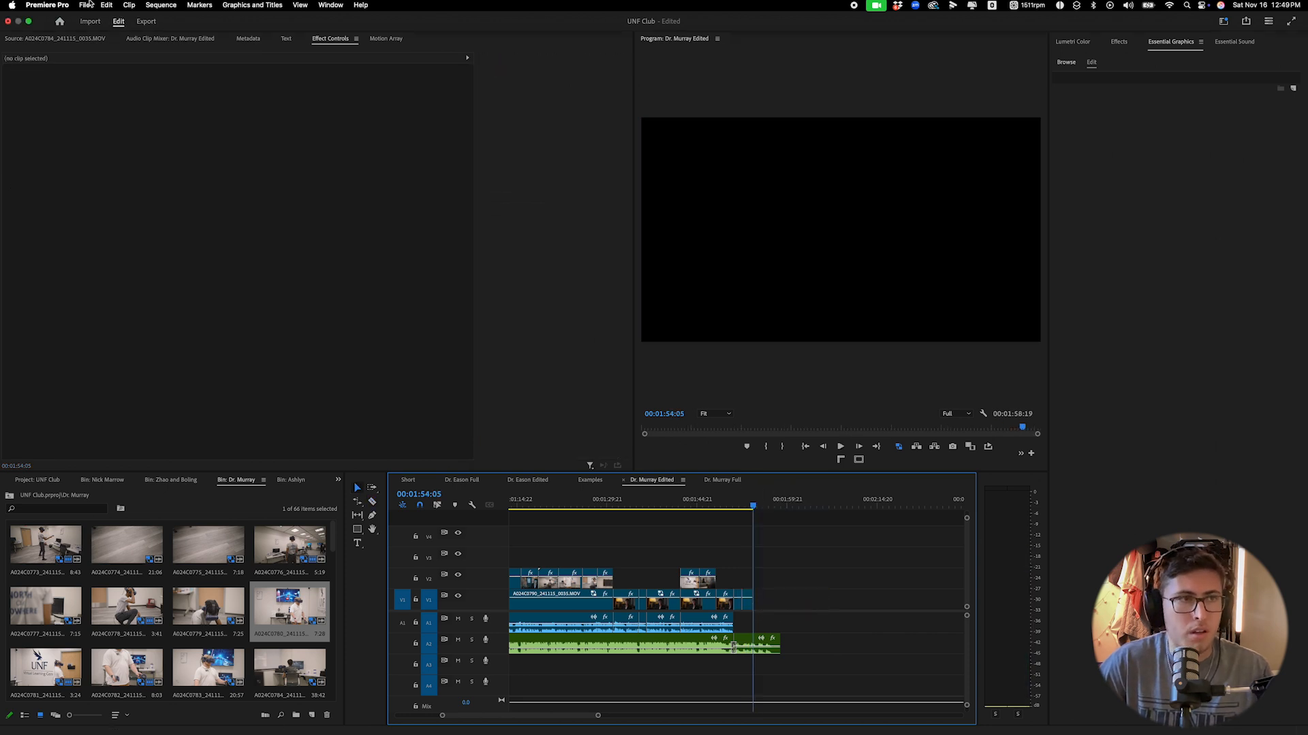
Bring the DALL·E UNF Filmmaking Club logo image from the desktop into the sequence on V4.
click(29, 22)
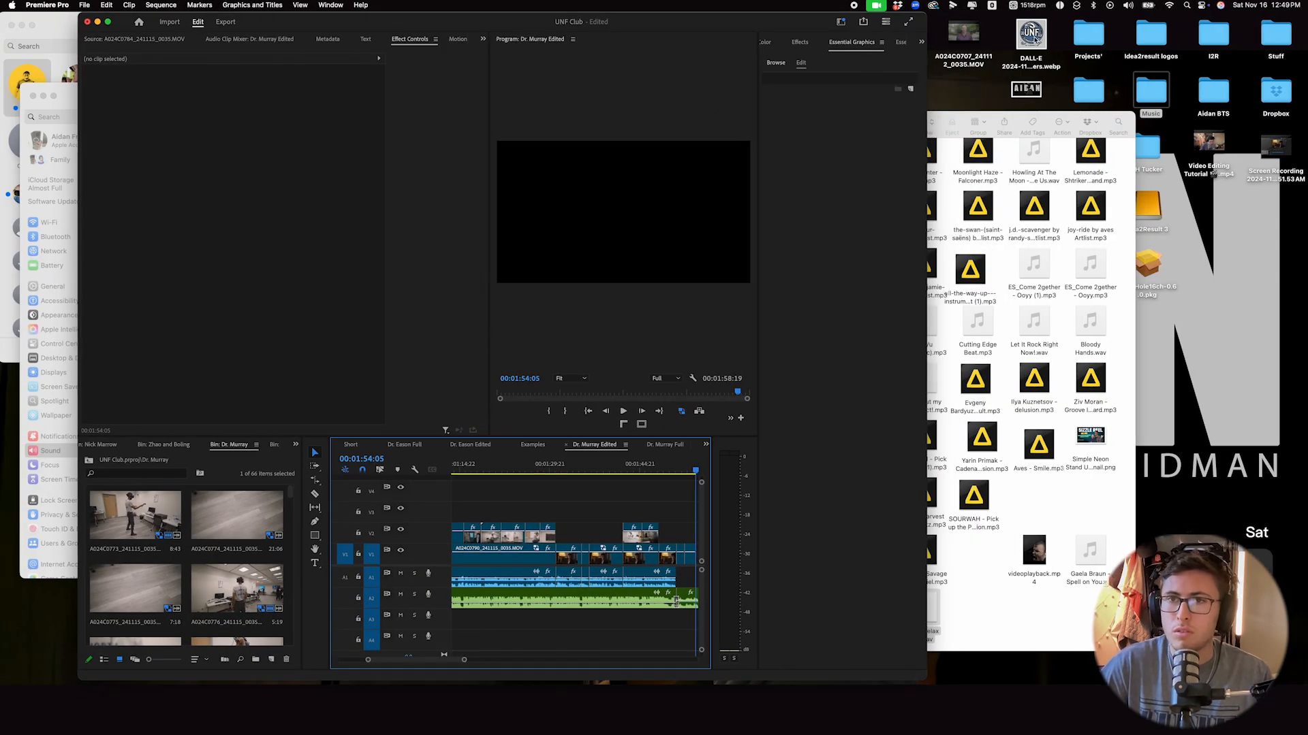
drag(1036, 37, 648, 494)
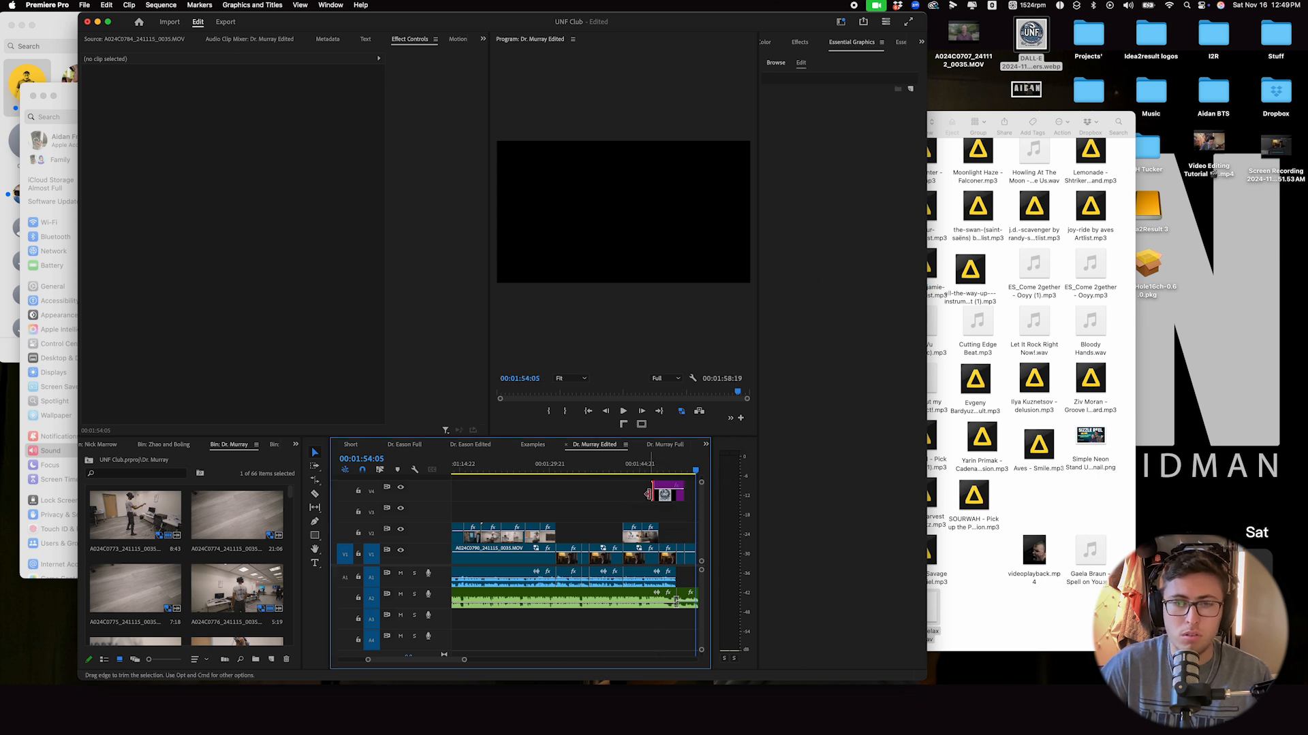
click(109, 23)
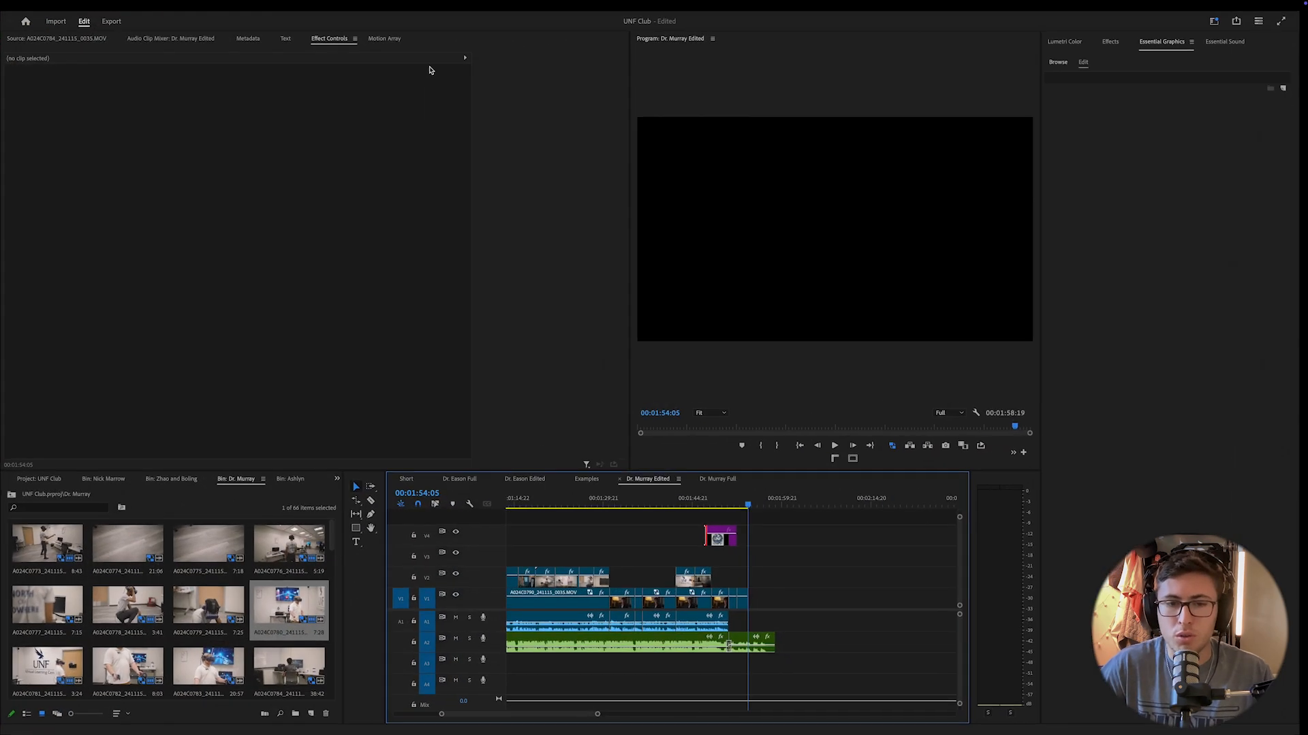
Move the UNF Filmmaking Club logo to V3 directly after the VR headset clip and set its scale to 44.
click(725, 542)
drag(724, 548, 770, 568)
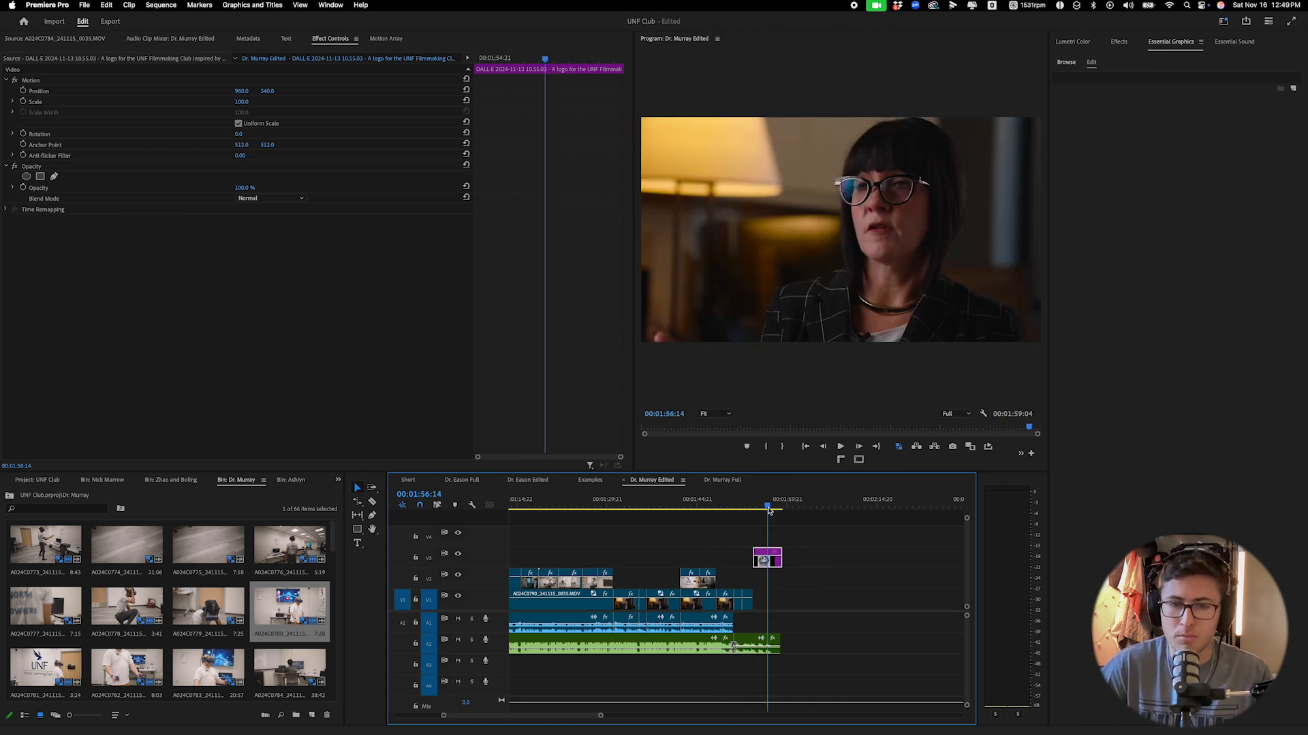
drag(600, 717, 576, 718)
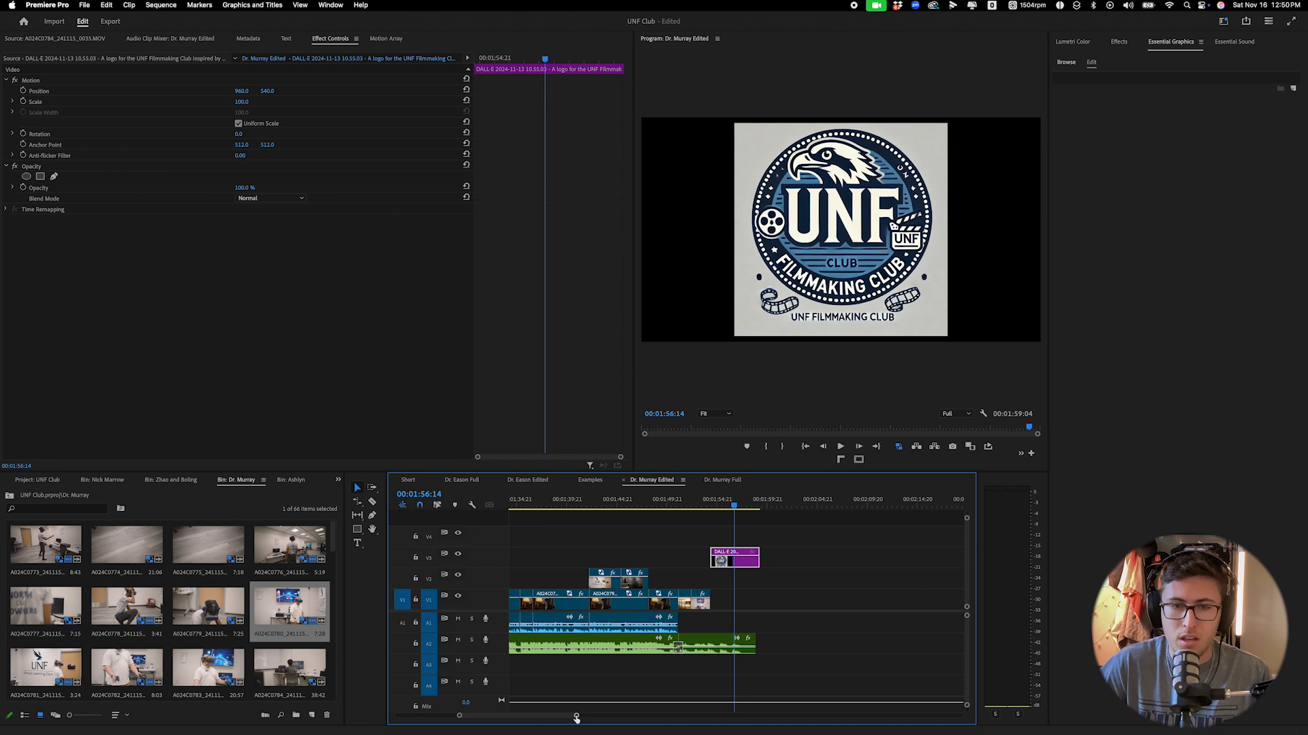
drag(244, 103, 206, 103)
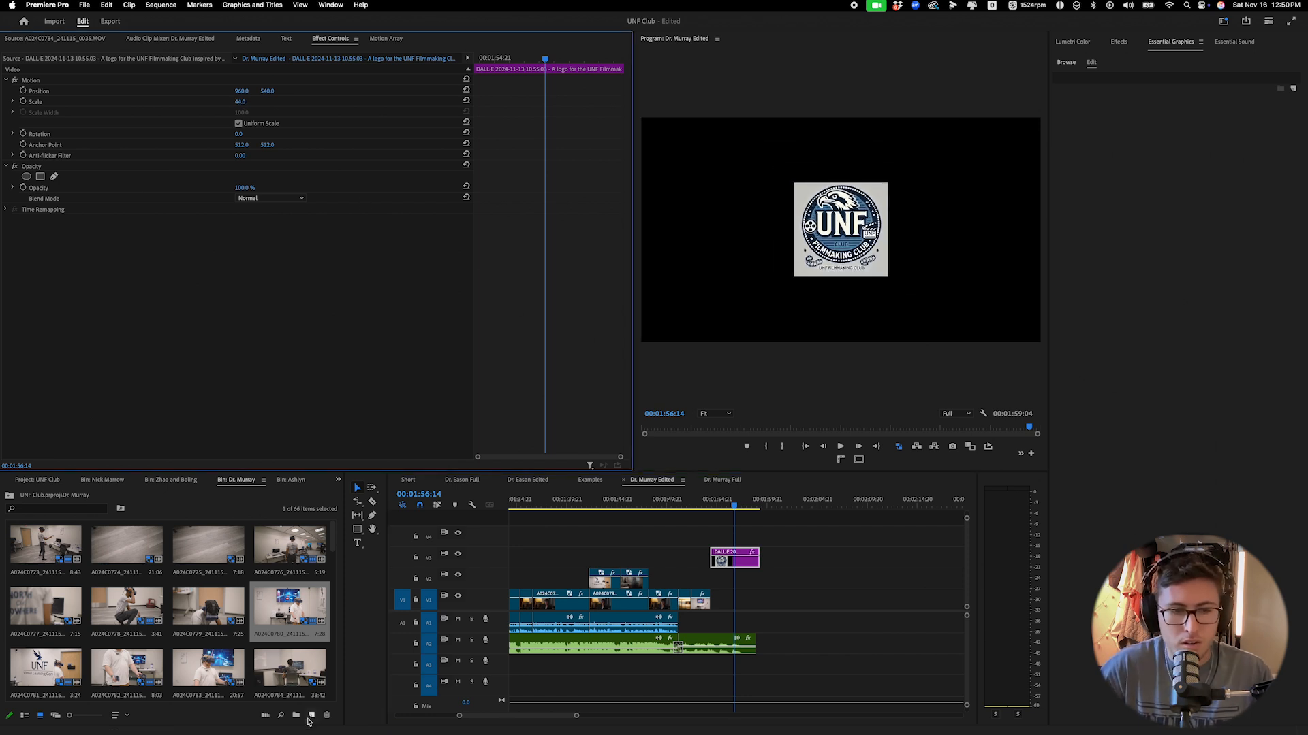
Create a 1920 x 1080 color matte named Color Matte in the grey sampled from the logo image's background.
click(311, 716)
click(329, 692)
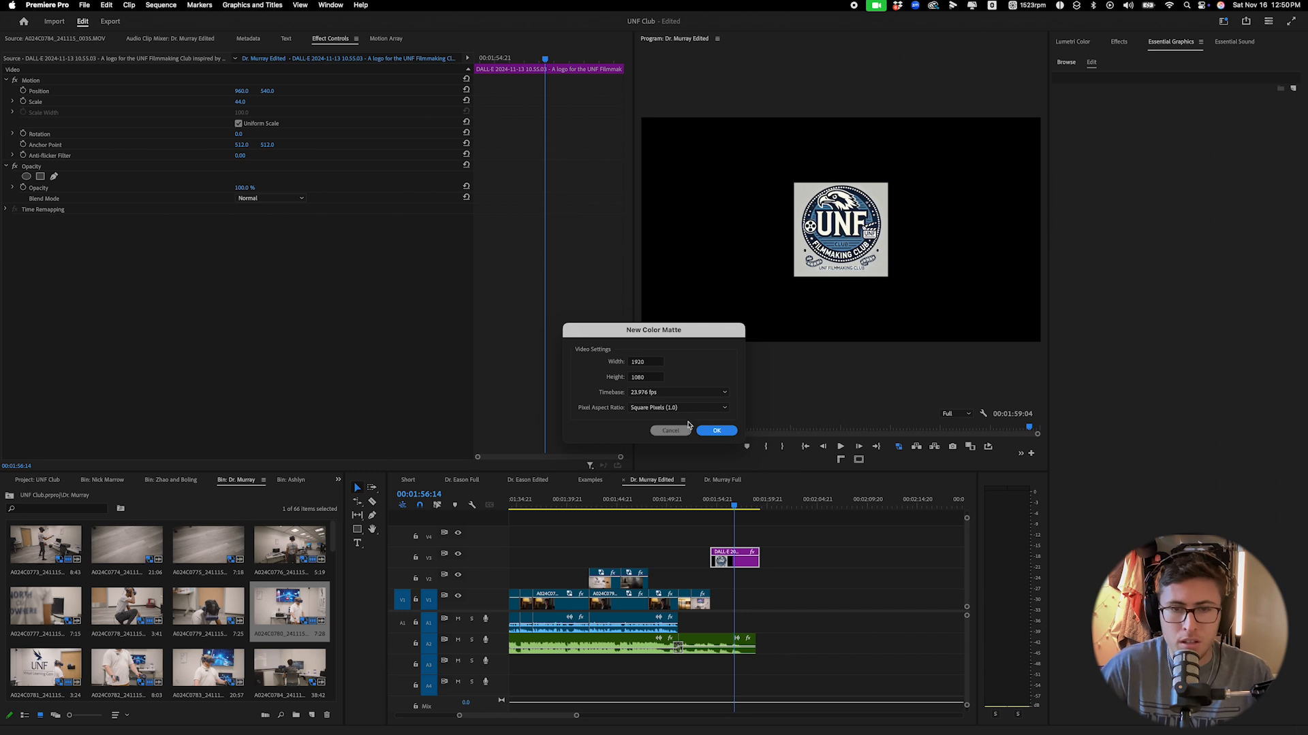
click(719, 432)
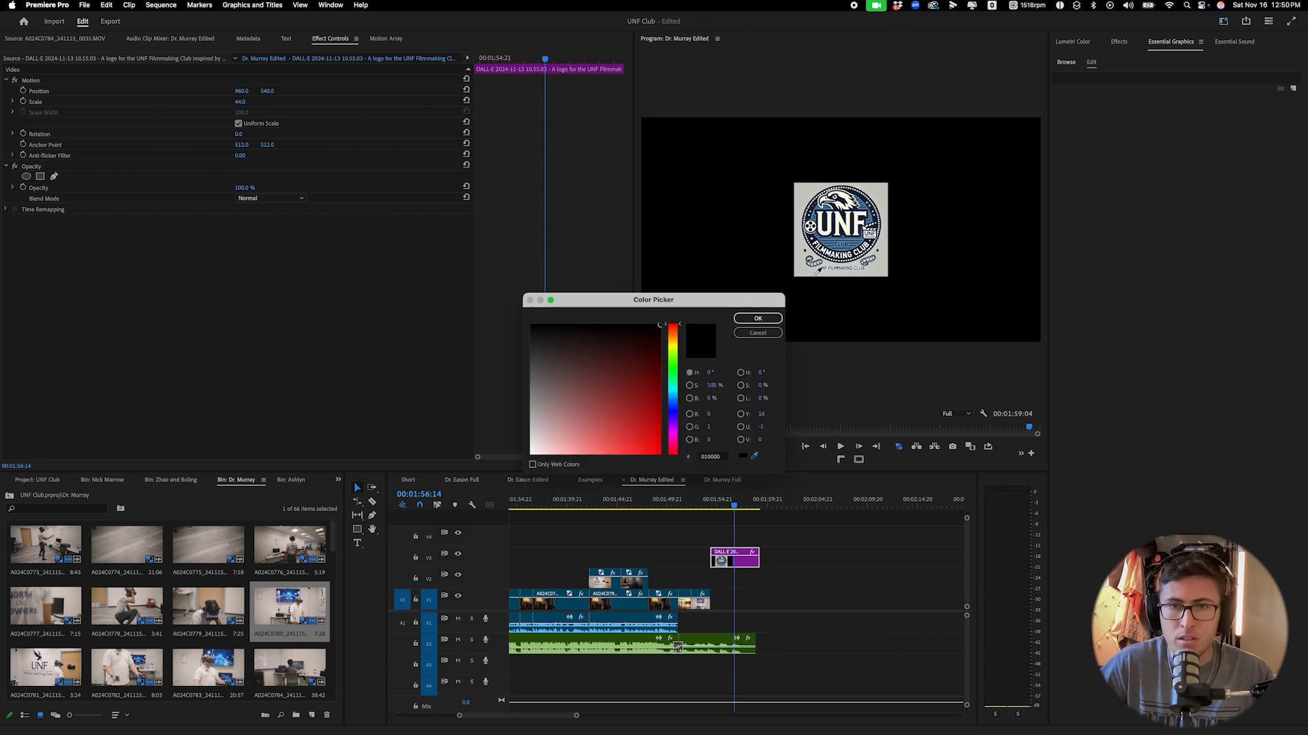
click(818, 271)
click(758, 319)
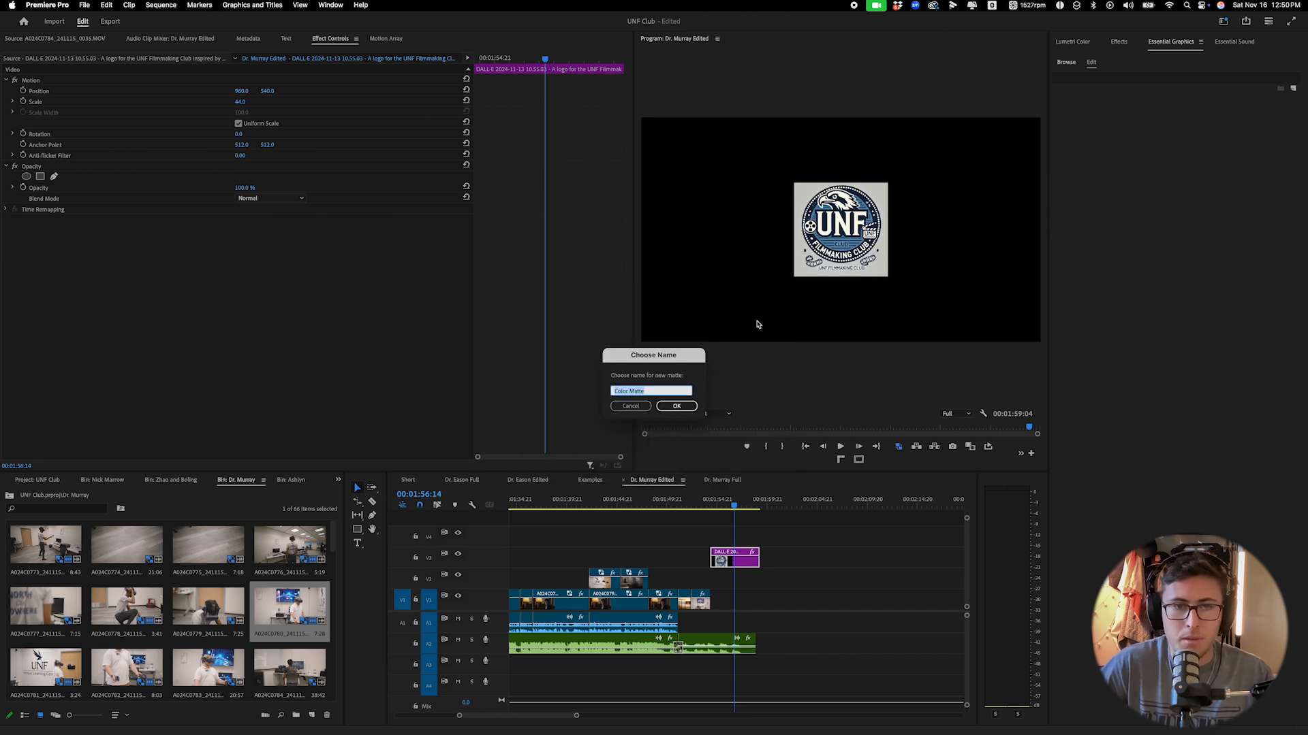
click(685, 407)
Place the color matte on V2 beneath the logo image and return the playhead to the end of the interview.
drag(404, 640, 701, 585)
click(674, 505)
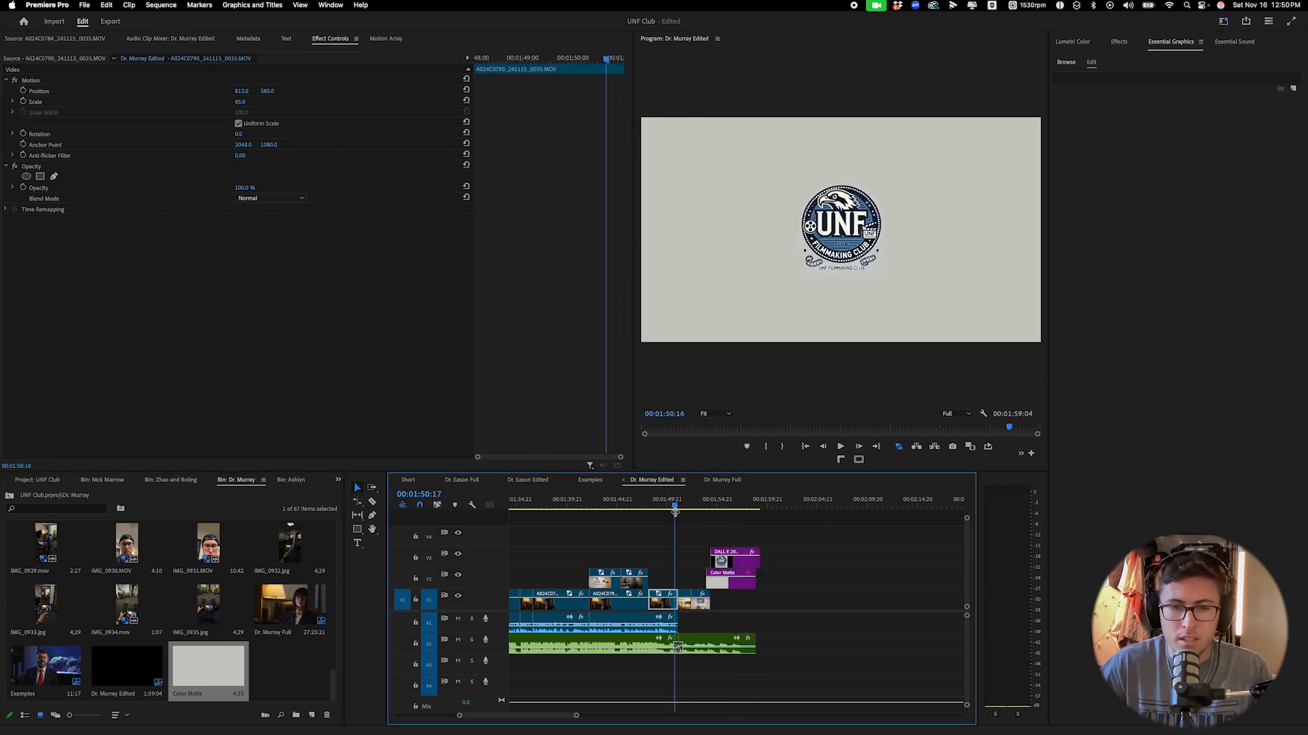
Fade in the color matte over the end of the VR headset clip with the default Cross Dissolve, shortened to 13 frames.
key(space)
drag(577, 718, 560, 716)
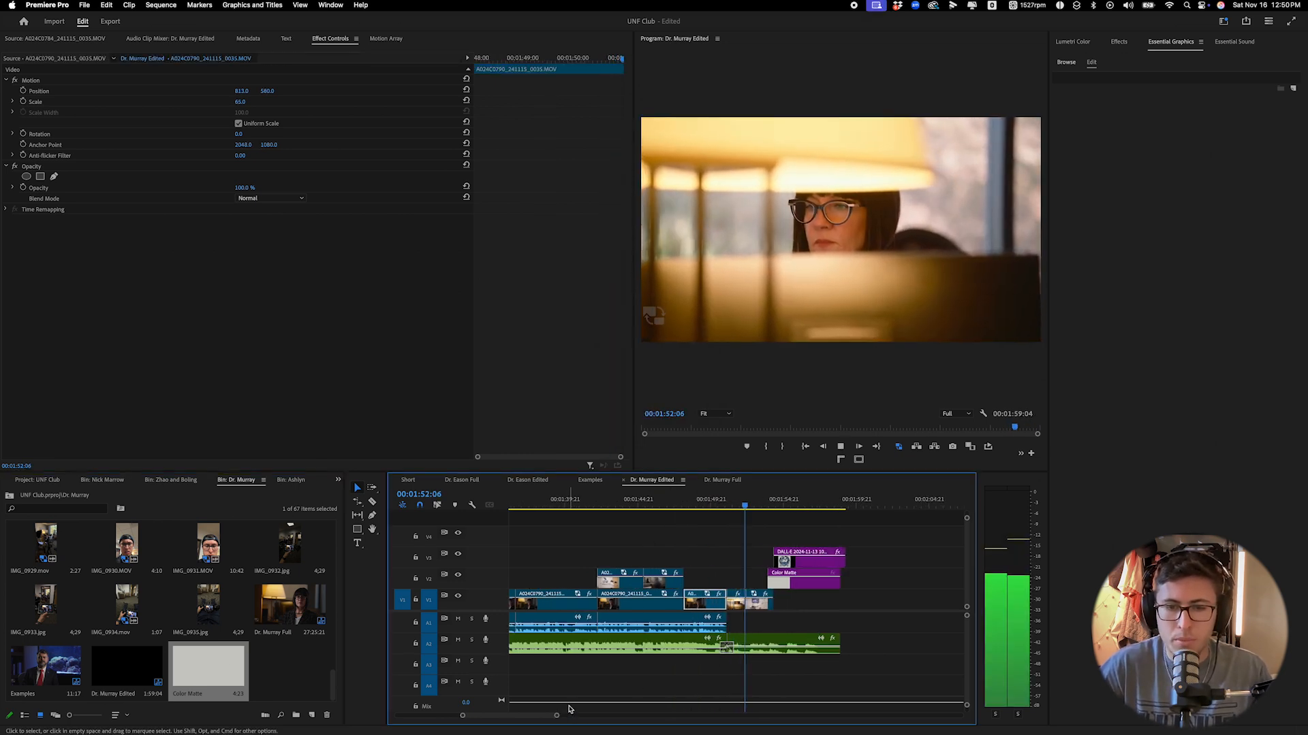
right_click(769, 590)
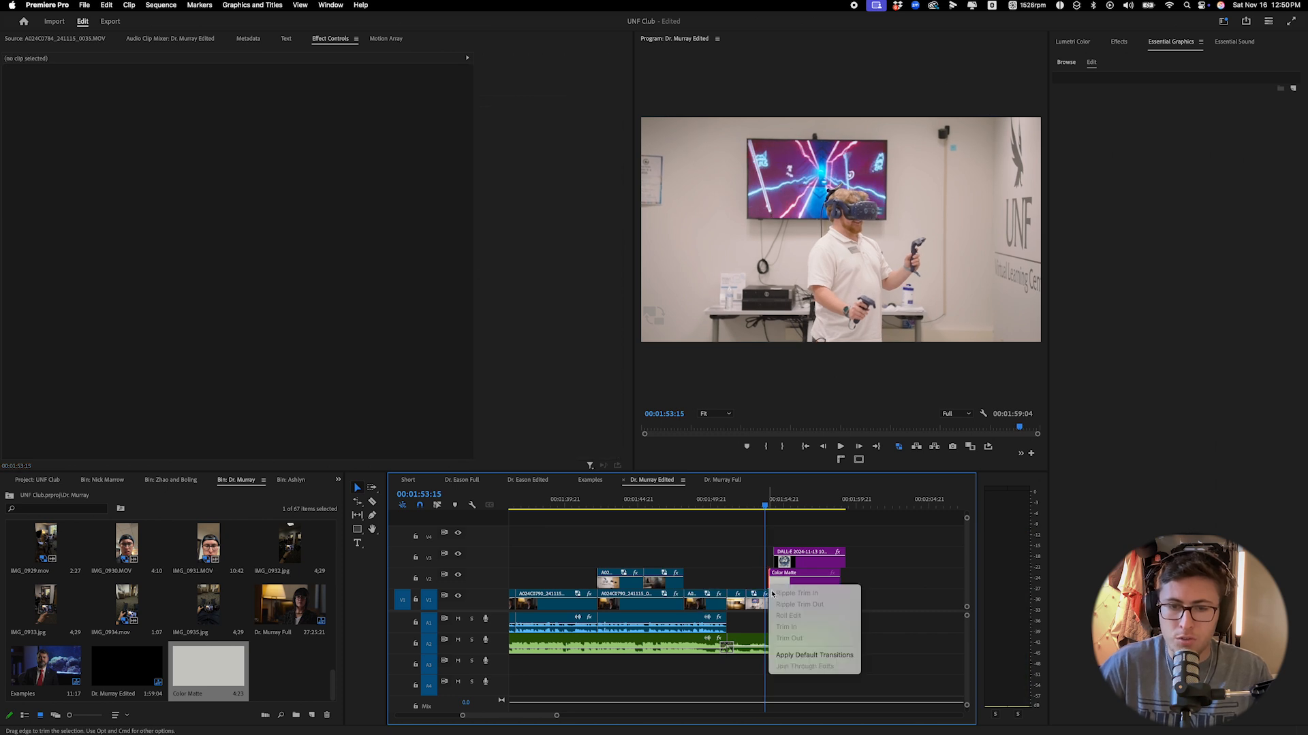
click(791, 656)
drag(798, 566, 770, 585)
click(781, 584)
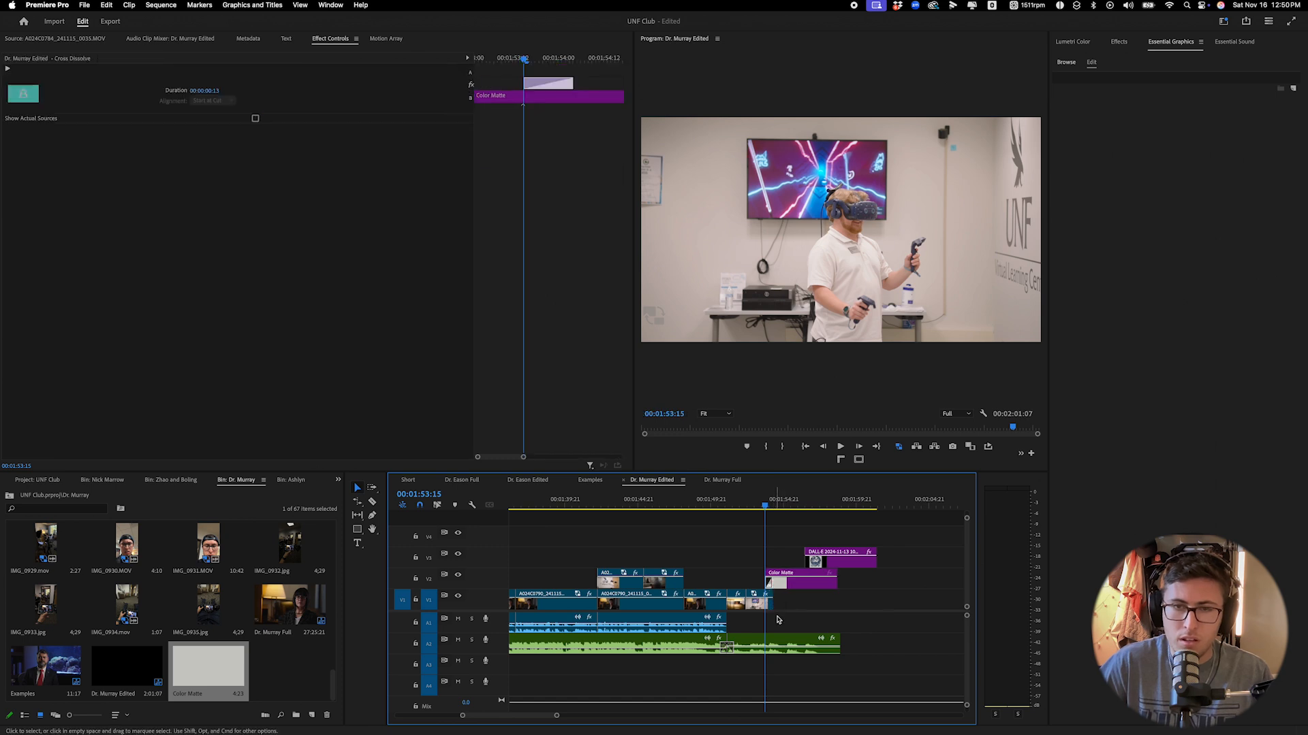
Move the UNF Filmmaking Club logo on V3 back to the VR headset clip's end and add the default transition at its start.
key(space)
click(802, 639)
key(space)
drag(842, 562, 810, 571)
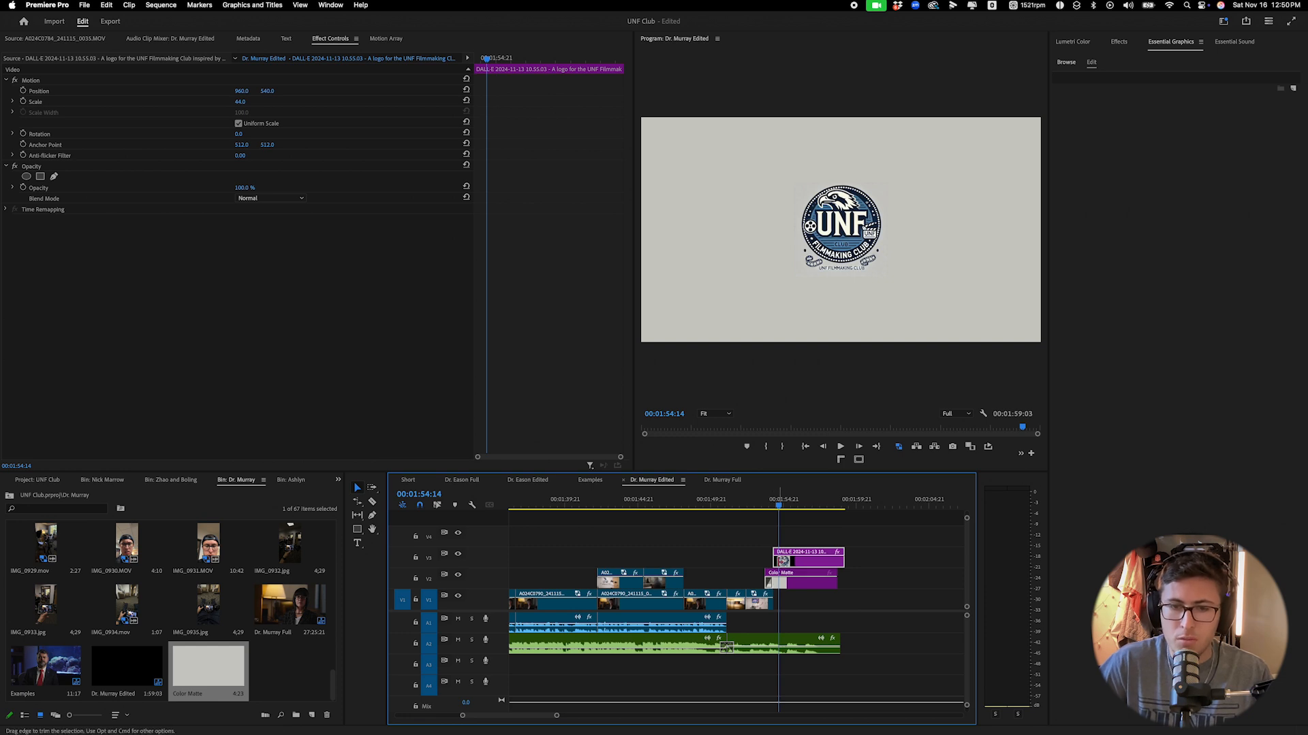
right_click(776, 564)
click(815, 636)
click(759, 504)
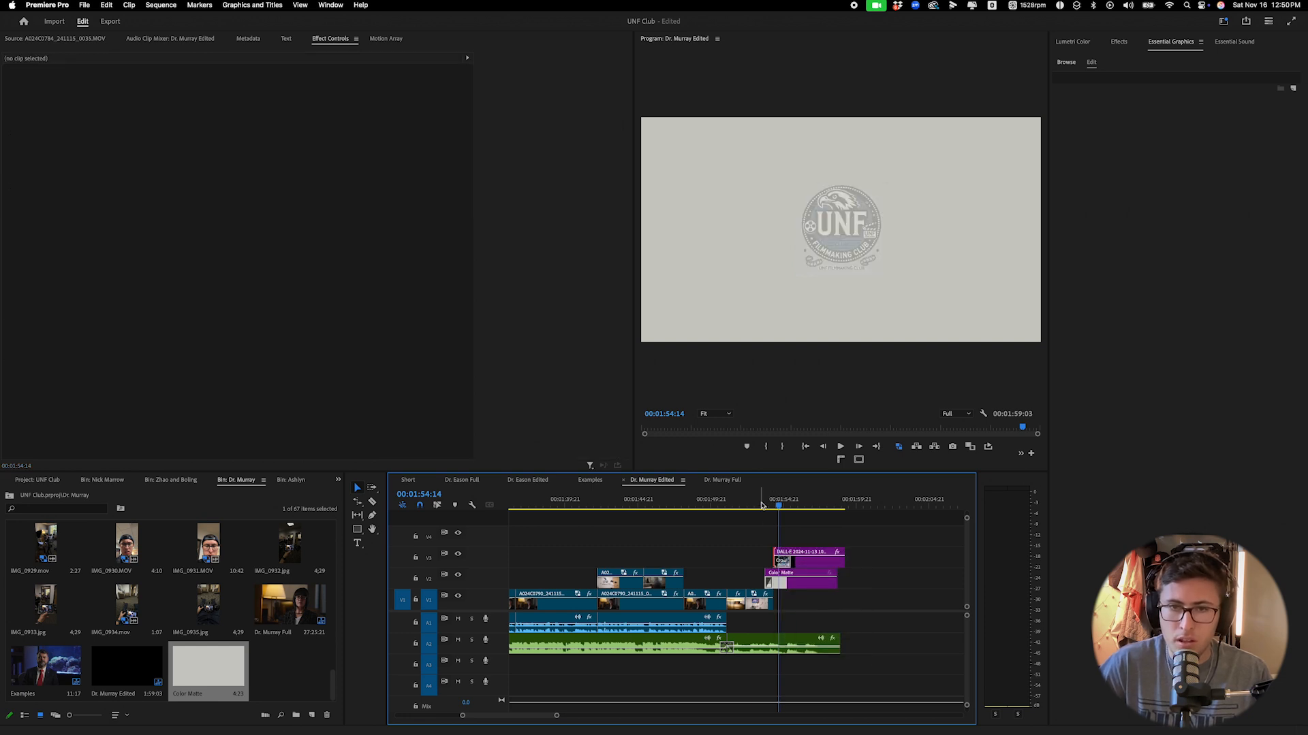
Preview the logo's fade-in, shorten its Cross Dissolve slightly and play the ending back again.
key(space)
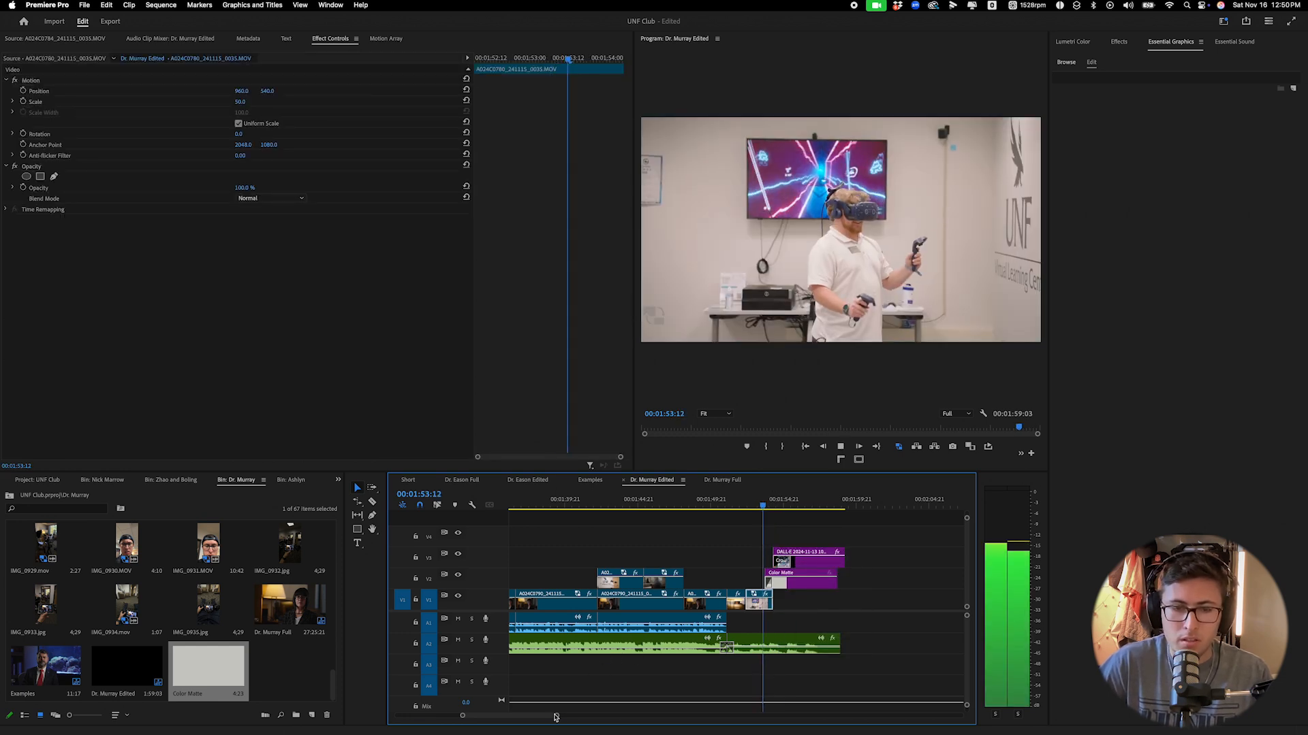
drag(555, 717, 531, 715)
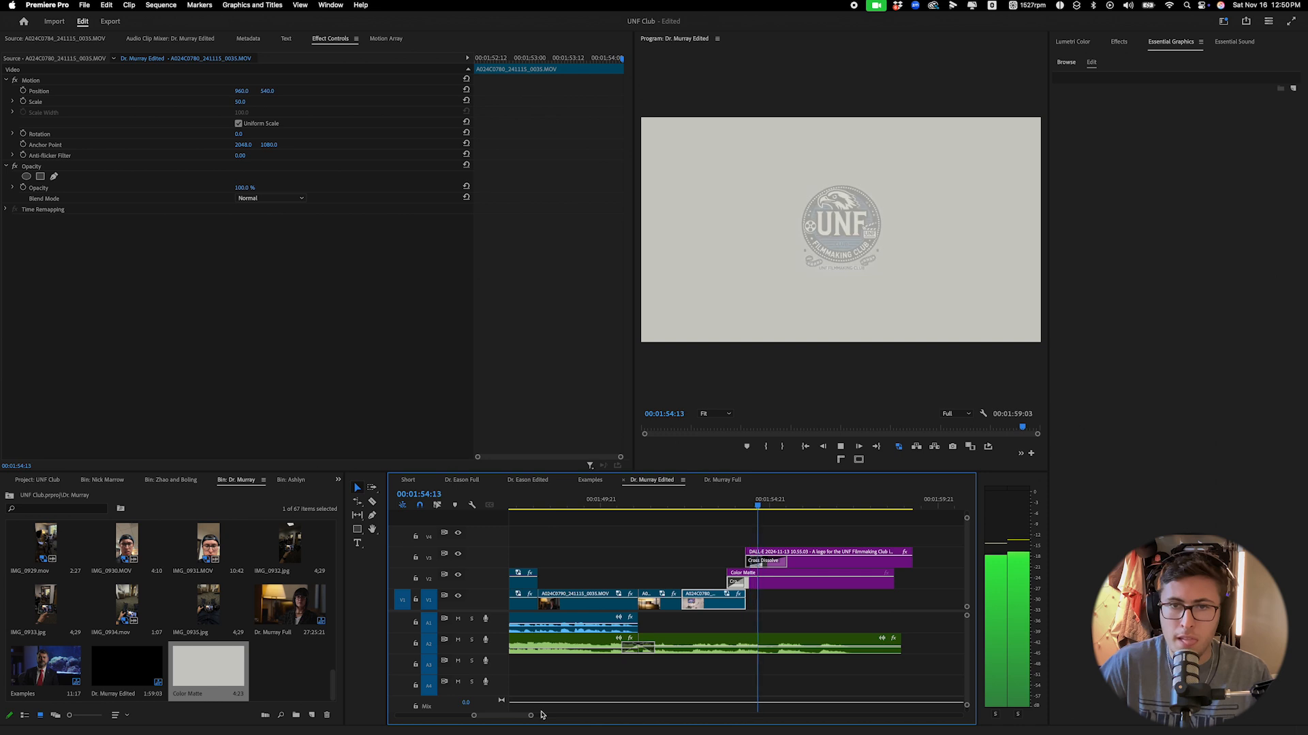
key(space)
click(776, 567)
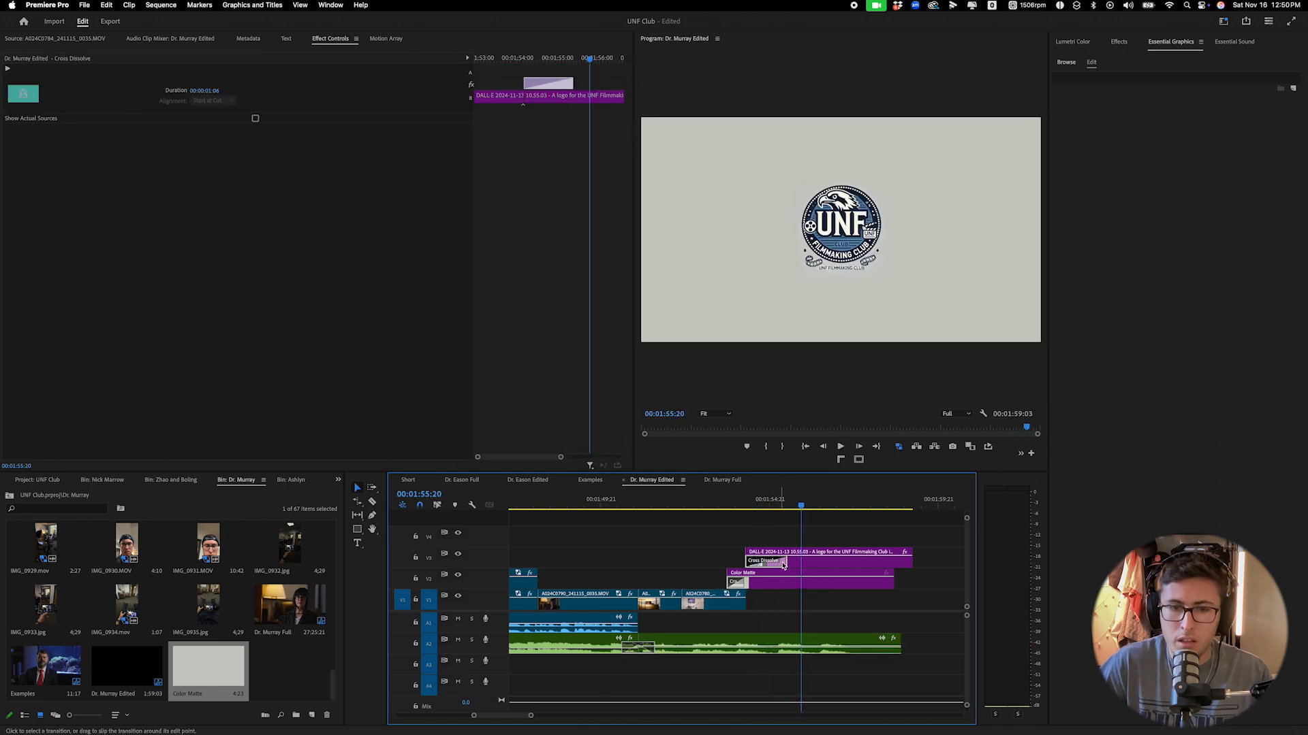
drag(777, 562, 772, 562)
click(674, 505)
key(space)
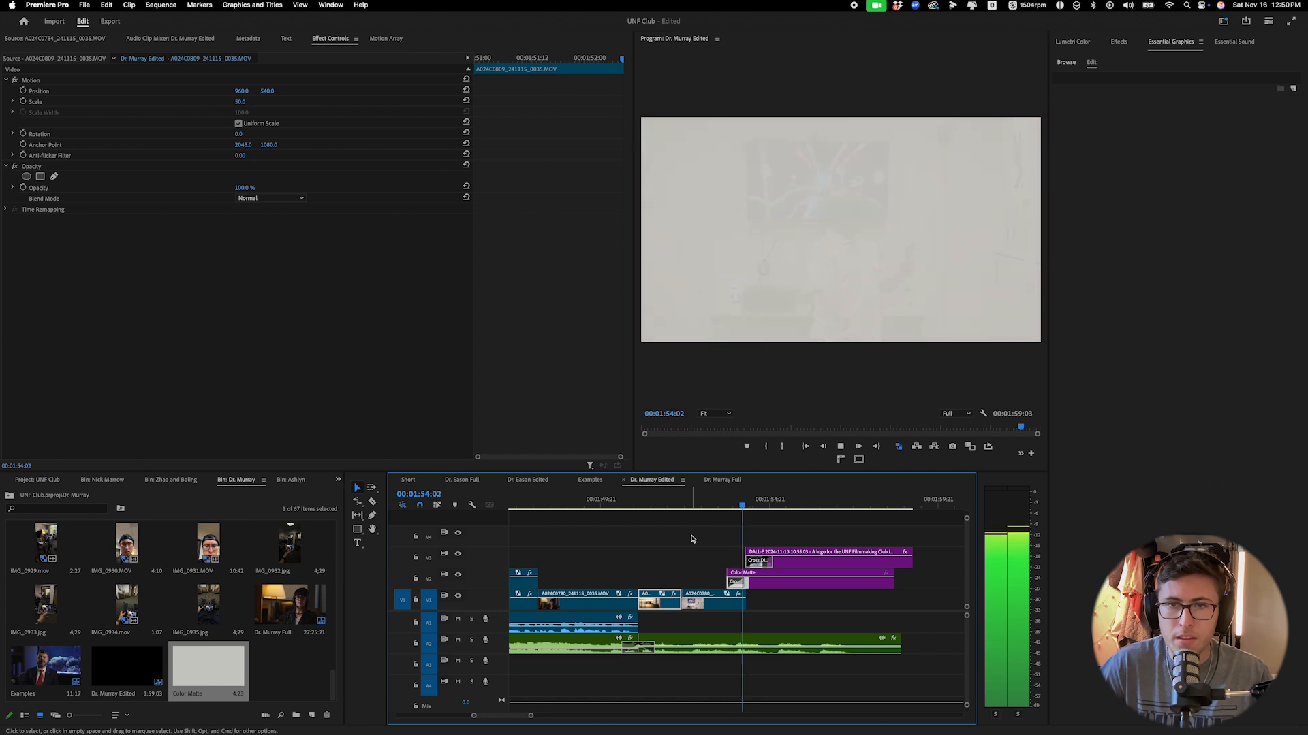
Cut the music, color matte and logo at 00:01:57:11 and delete the pieces beyond the cut.
key(c)
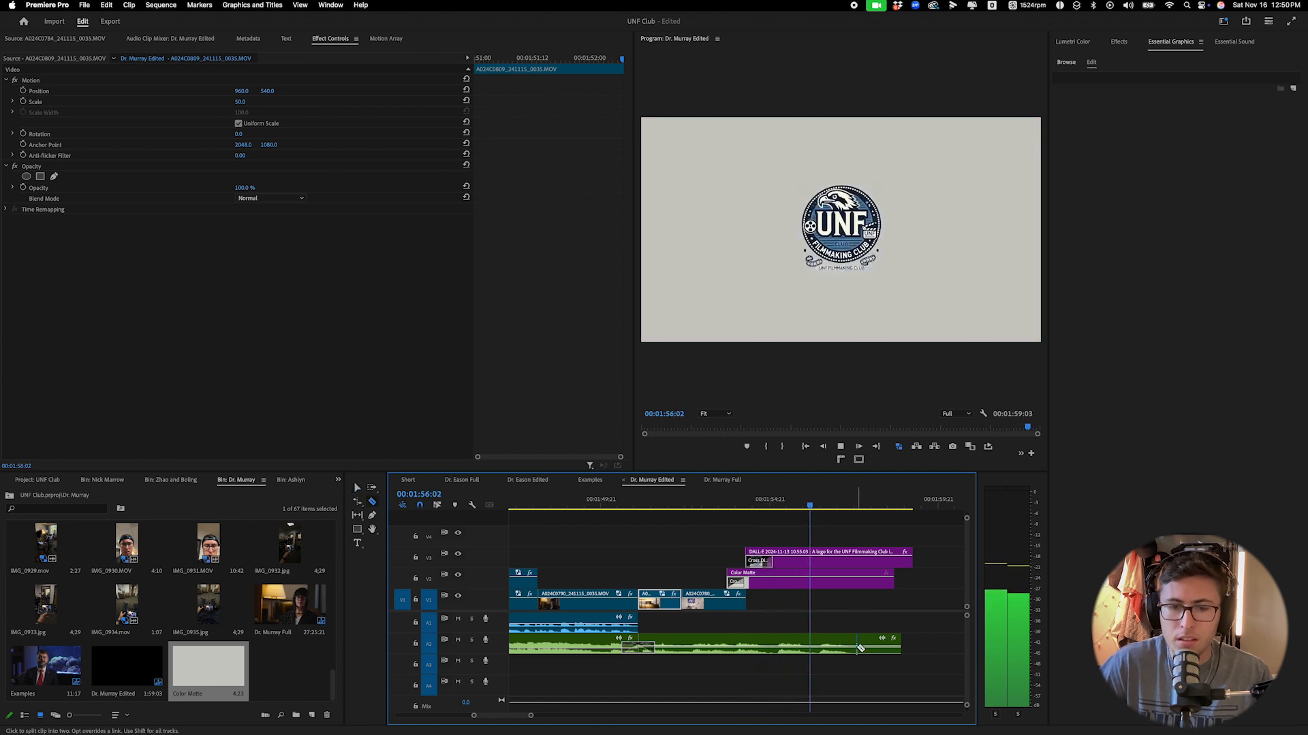
click(856, 585)
click(856, 561)
key(v)
drag(876, 530, 903, 649)
key(Delete)
Create a Black Video item with the default settings and place it on V4 over the end of the logo card.
click(289, 682)
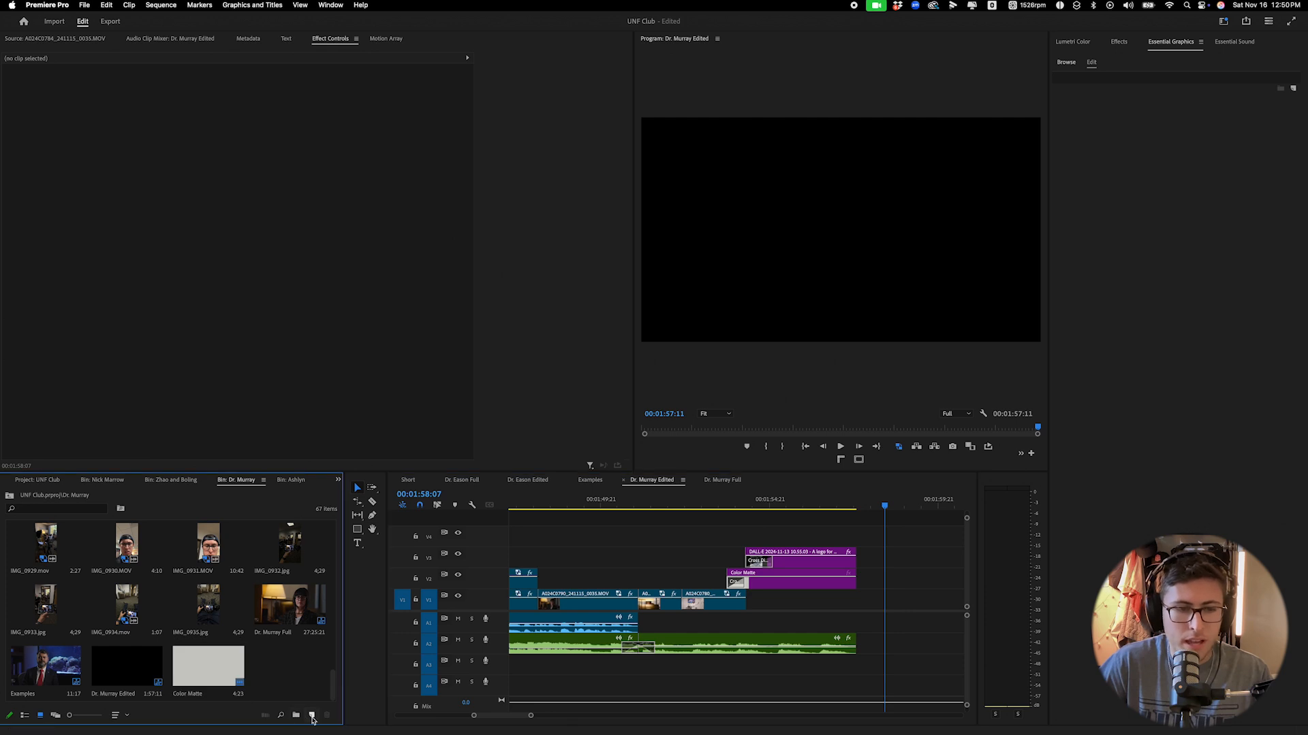
click(312, 717)
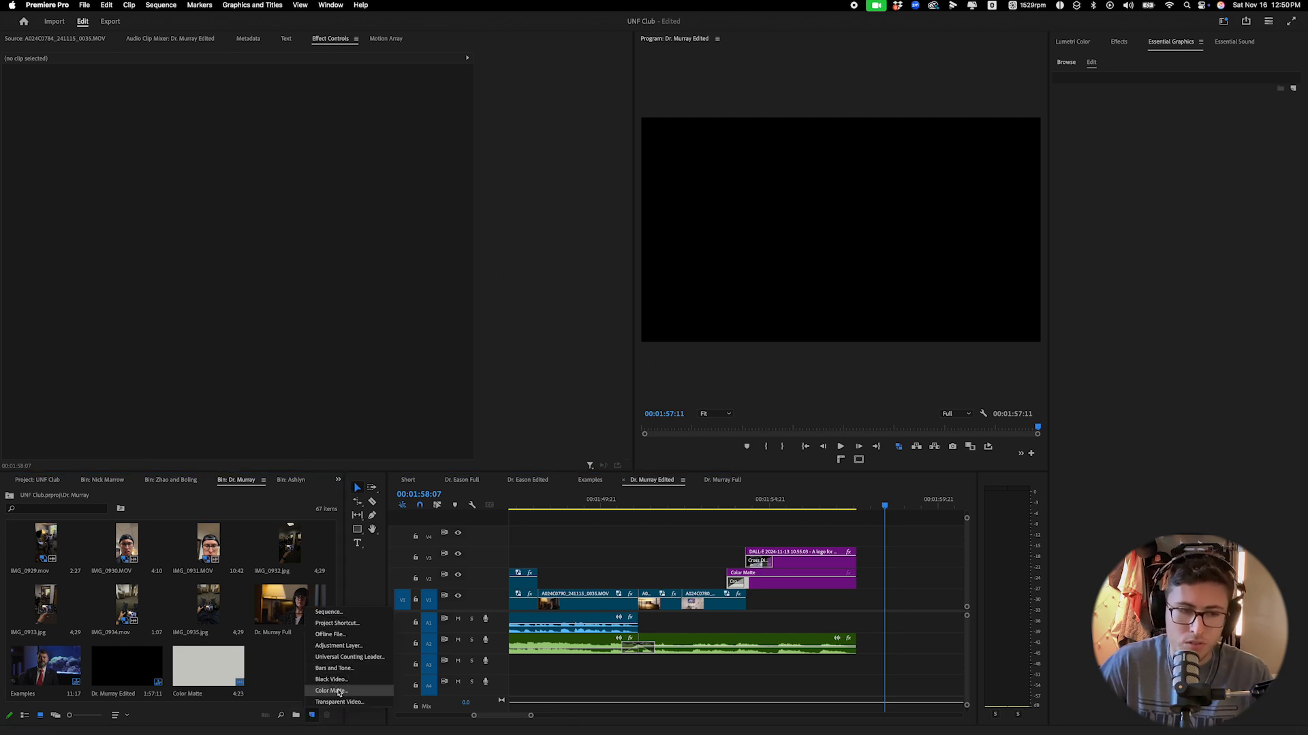
click(332, 680)
click(715, 431)
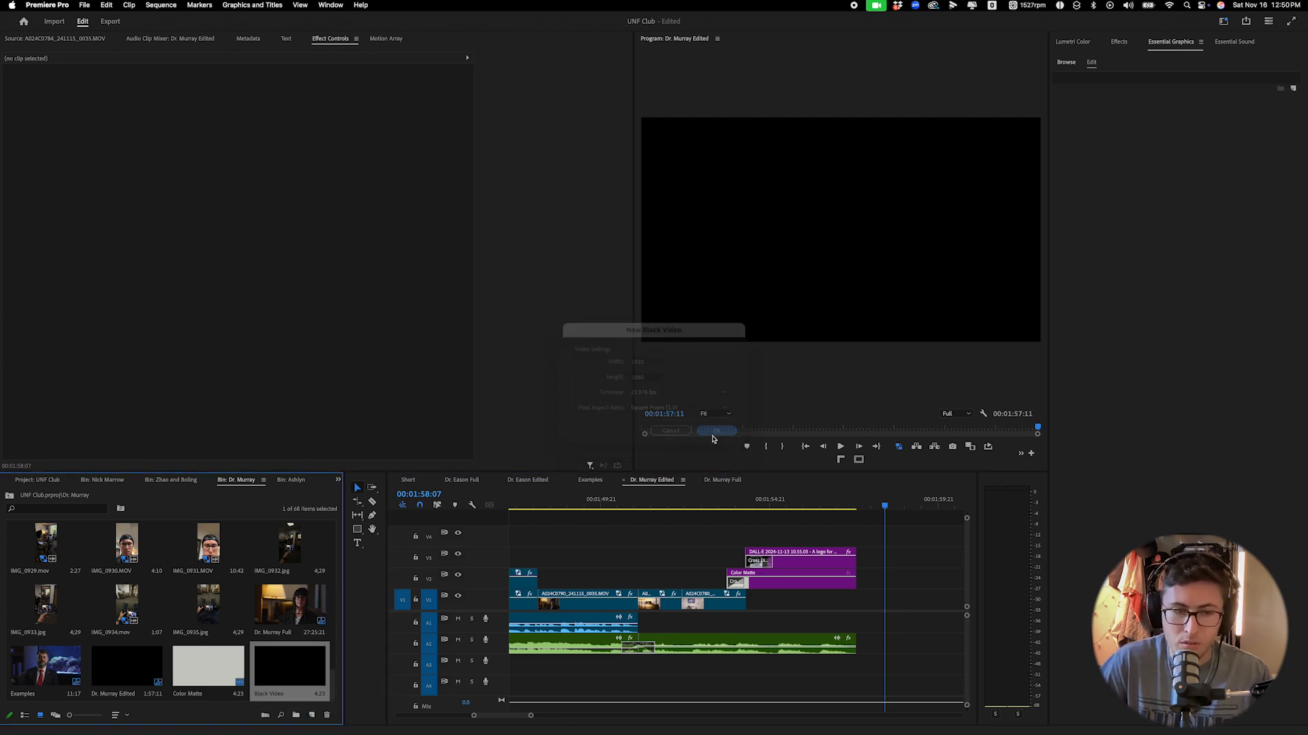
drag(305, 675, 837, 543)
Add the default transition to the black video's start, trim it to the logo's end and preview the fade to black.
right_click(838, 548)
click(856, 610)
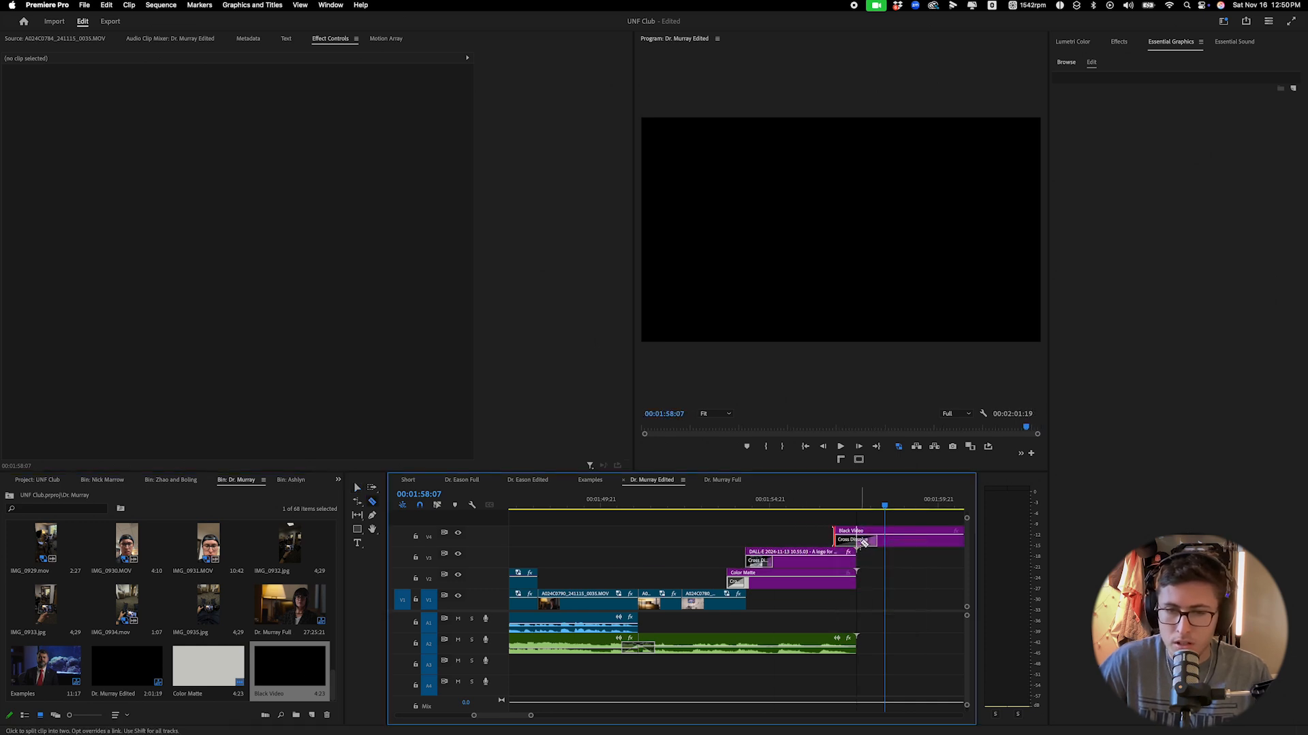
click(905, 545)
key(BackSpace)
click(829, 505)
key(space)
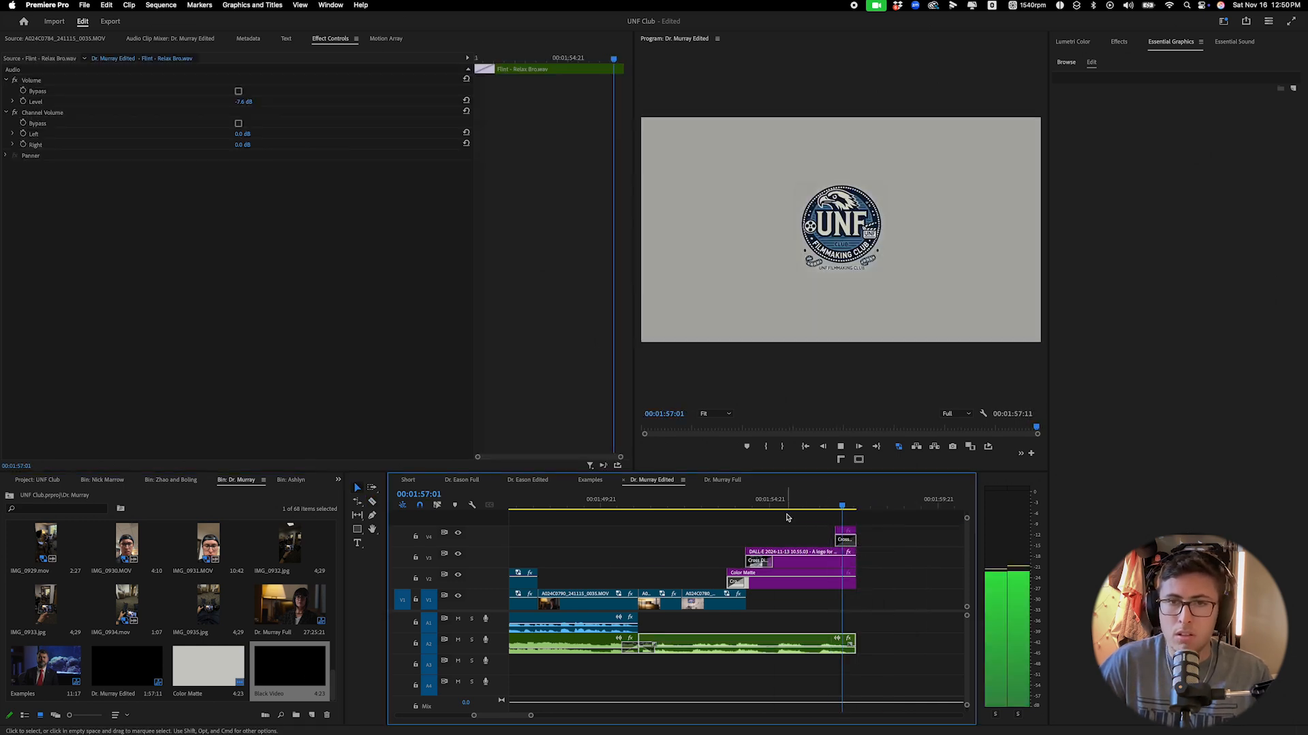
Play the sequence from the beginning and trim the hands-typing clip on V2 so it ends at 00:00:20:06.
drag(529, 717, 695, 708)
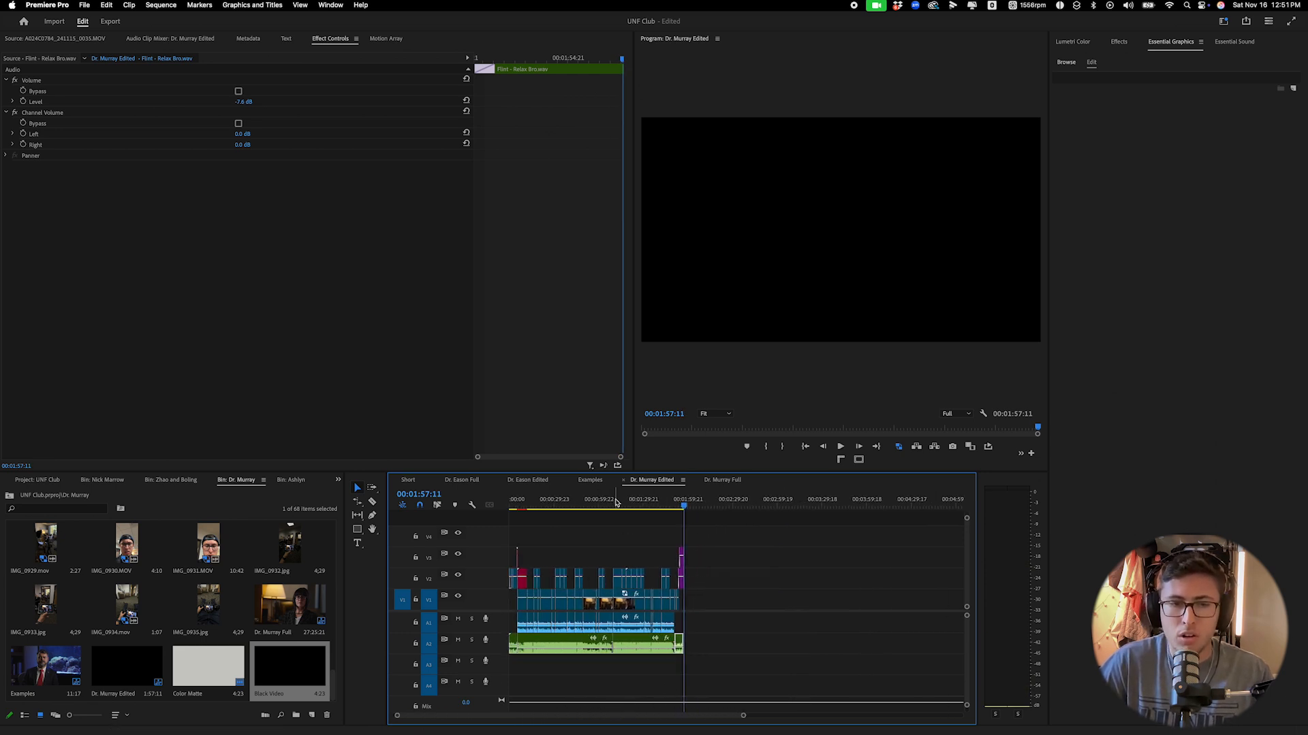
click(612, 502)
key(Home)
drag(742, 716, 647, 721)
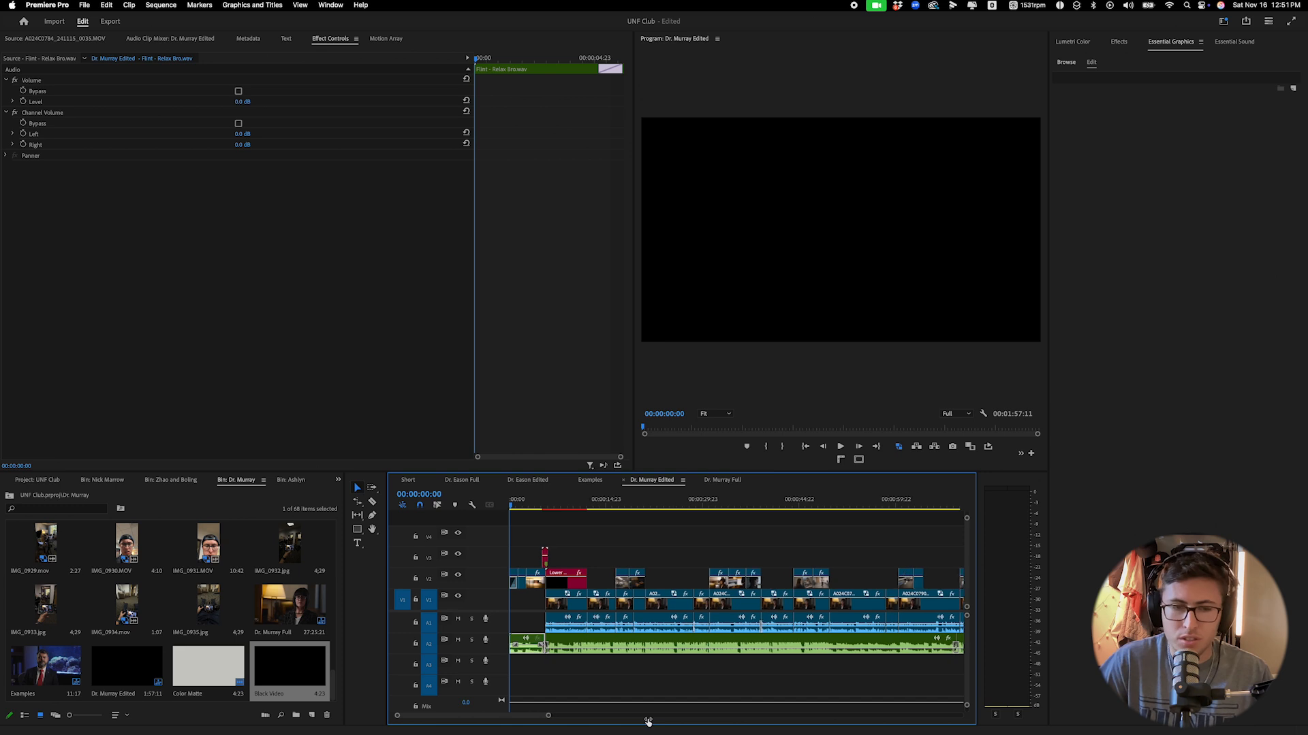
key(space)
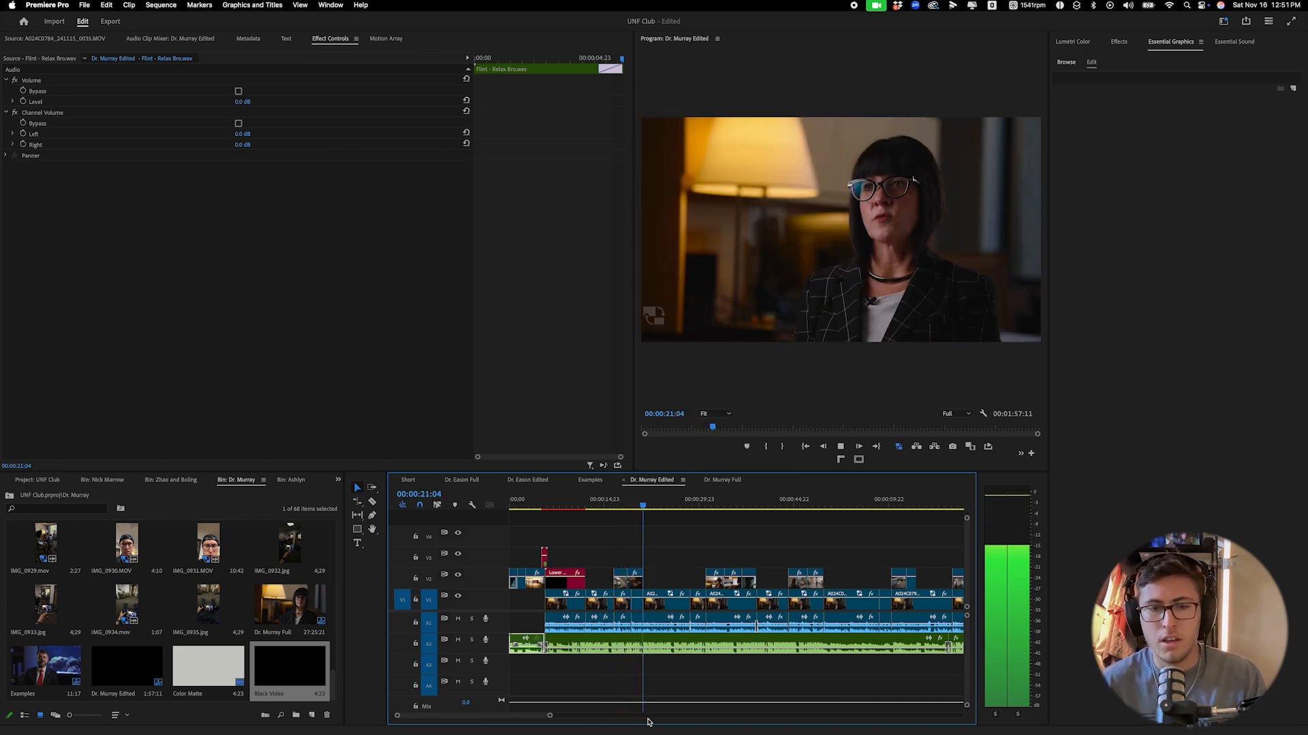
click(655, 600)
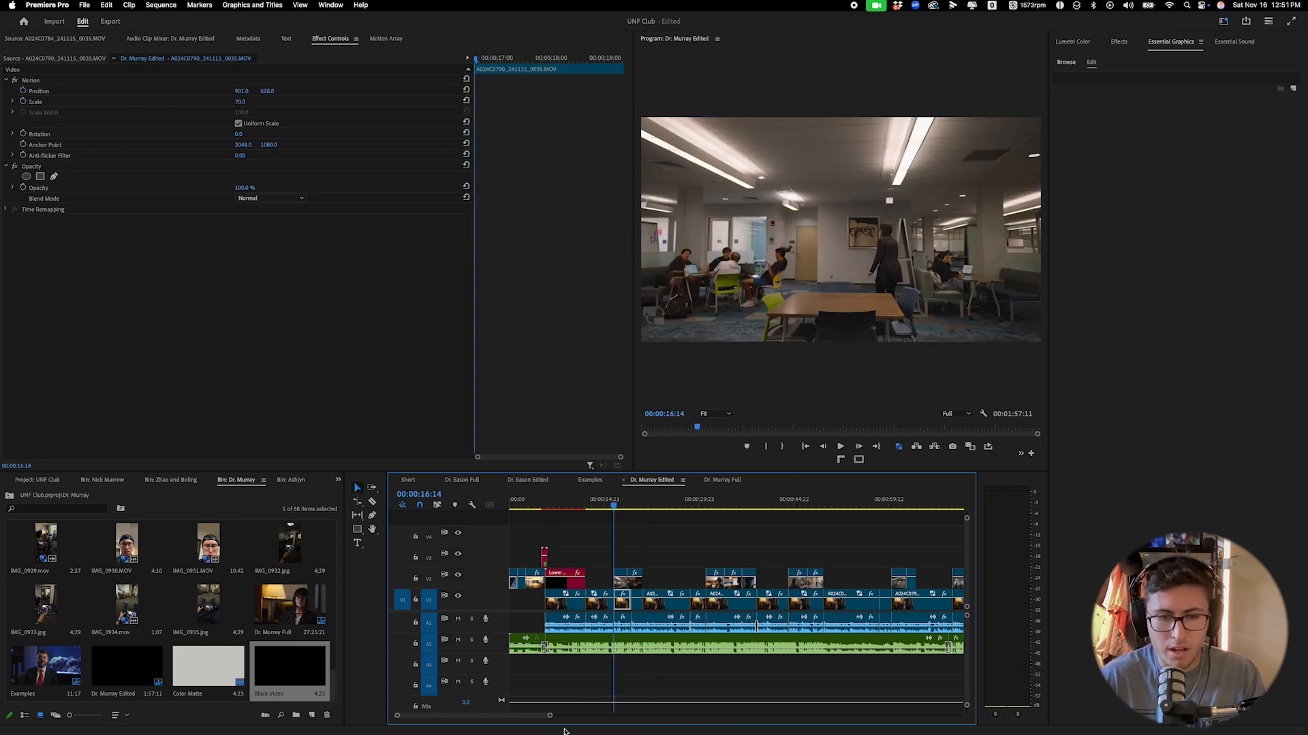
key(space)
drag(549, 716, 520, 717)
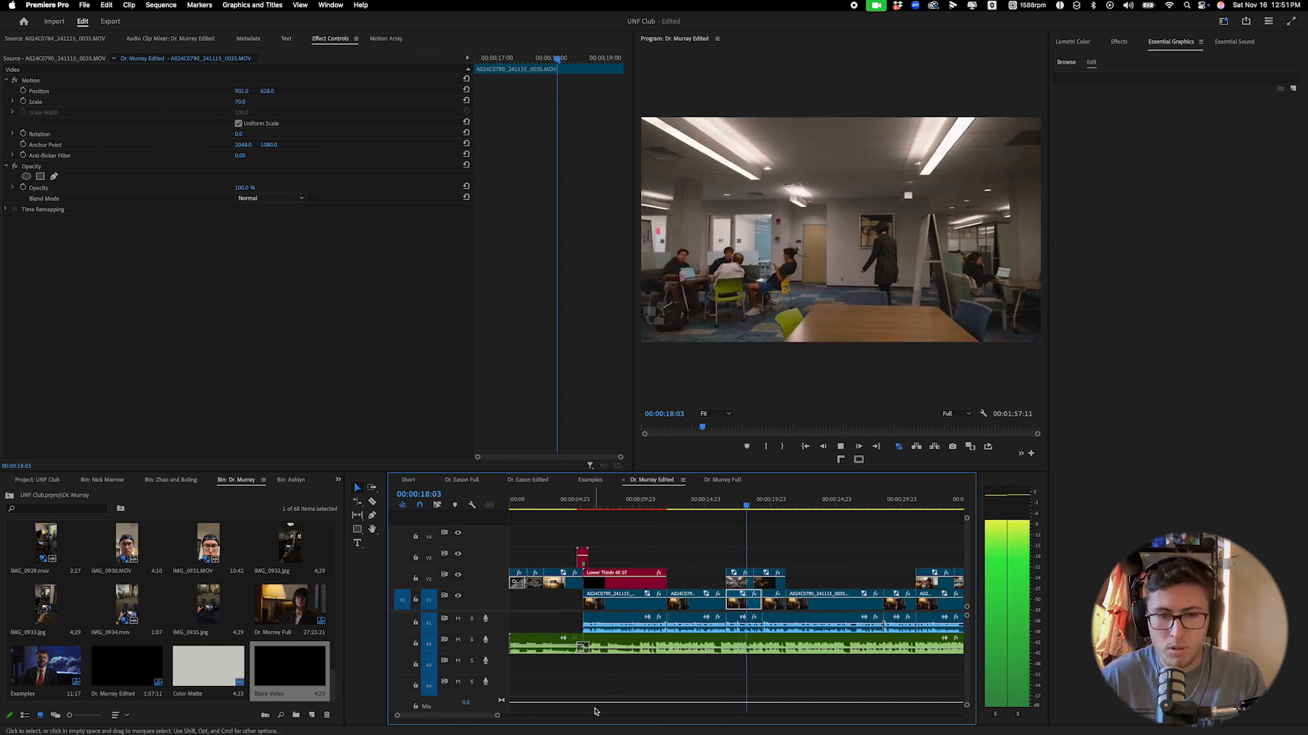
scroll(599, 701, down, 2)
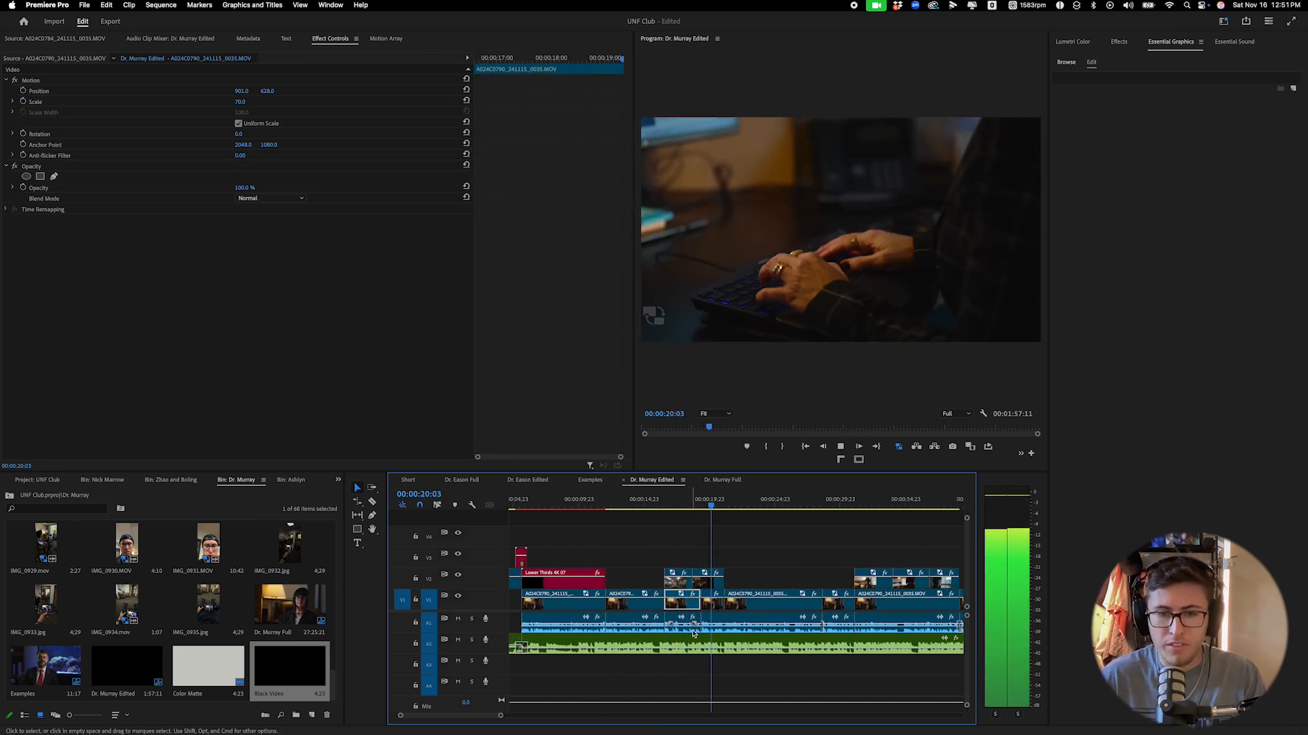
key(space)
key(c)
key(Delete)
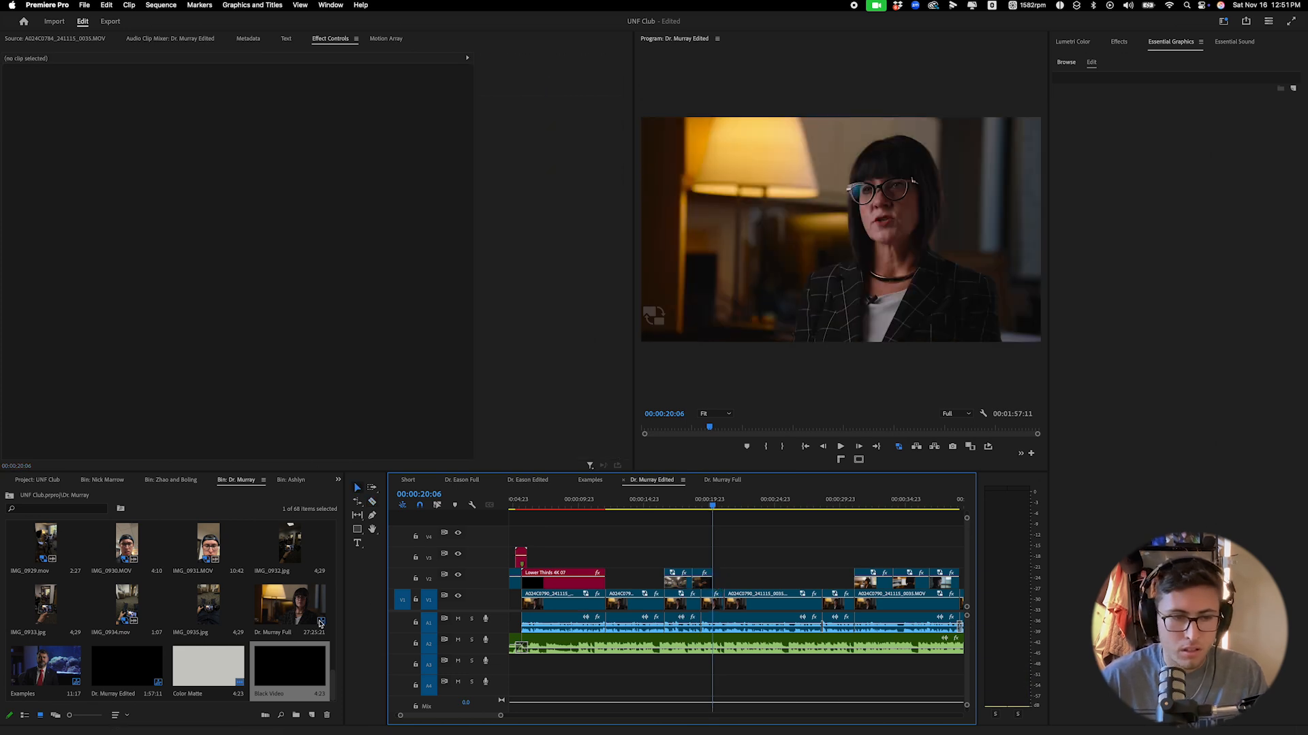
Find the side-profile office clip A024C0808 in the bin and place it on V3 directly after the hands-typing clip.
drag(333, 679, 313, 625)
scroll(312, 625, down, 1)
scroll(313, 625, up, 2)
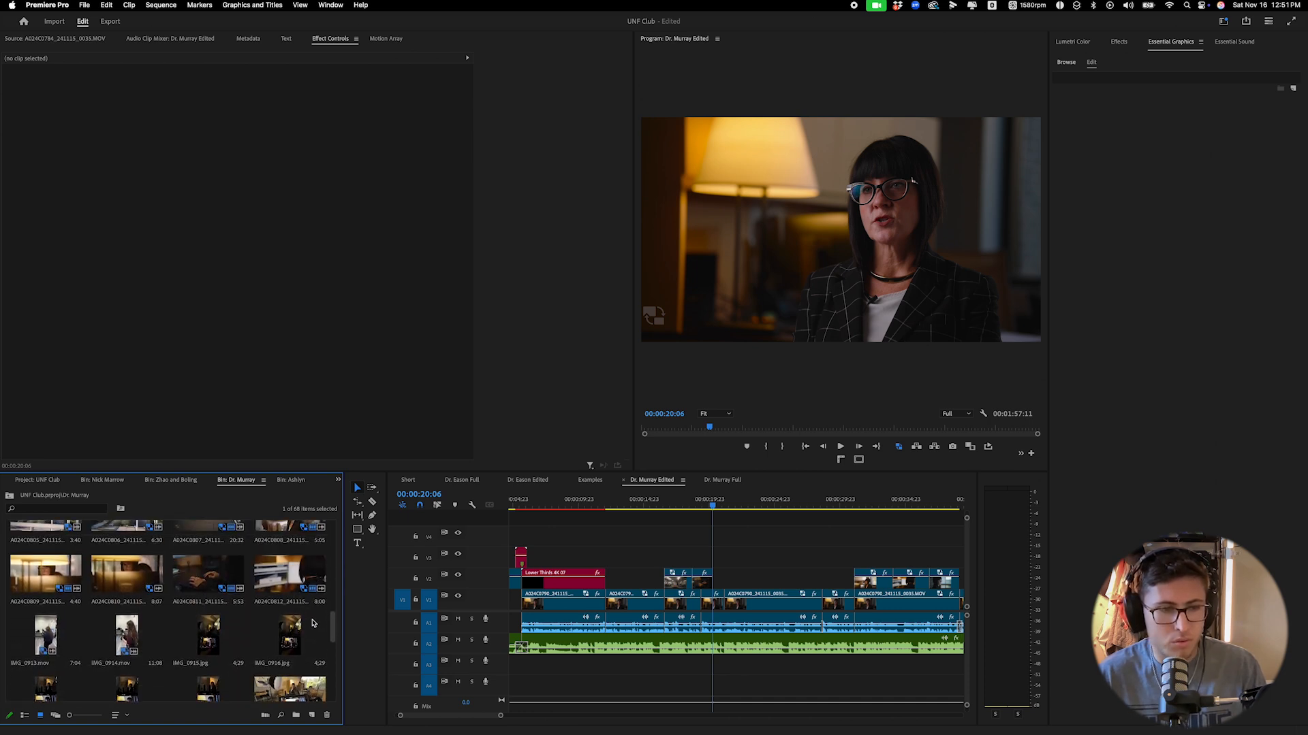
drag(294, 574, 727, 569)
Slow the side-profile office clip on V3 to 40% speed.
click(726, 570)
right_click(727, 569)
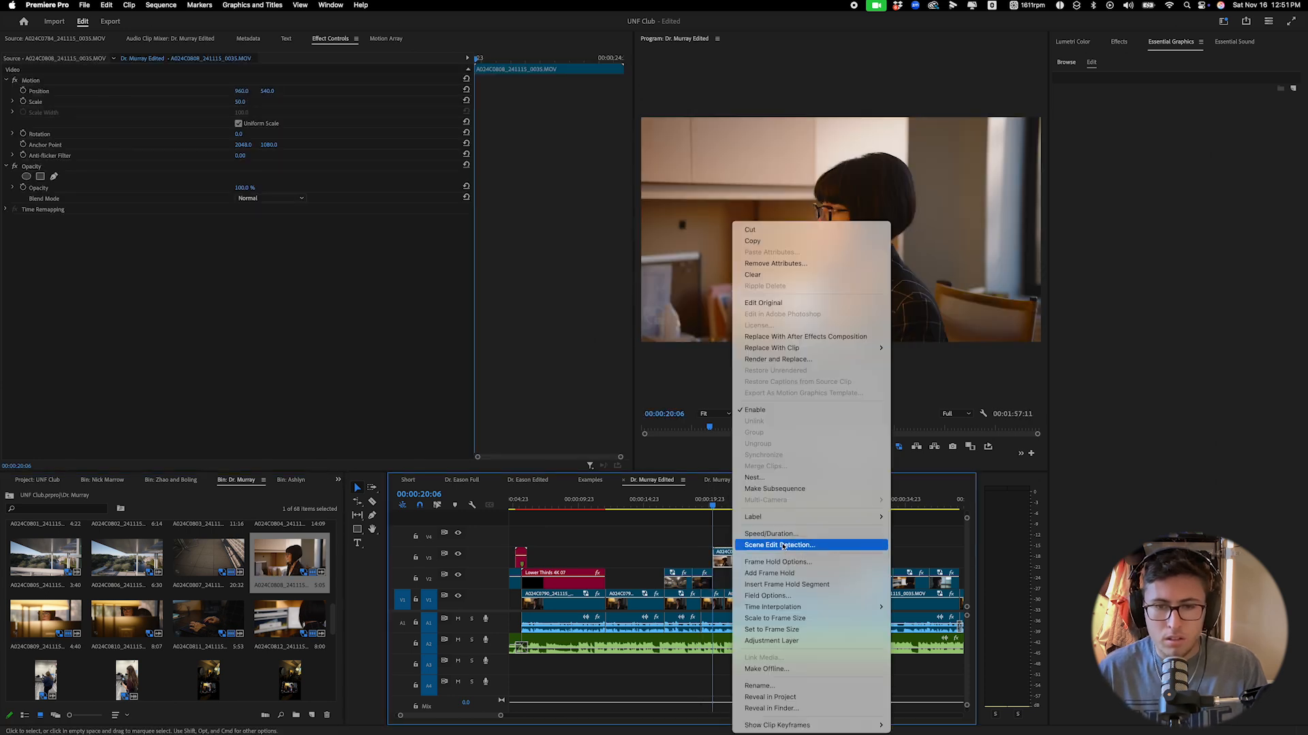
click(788, 534)
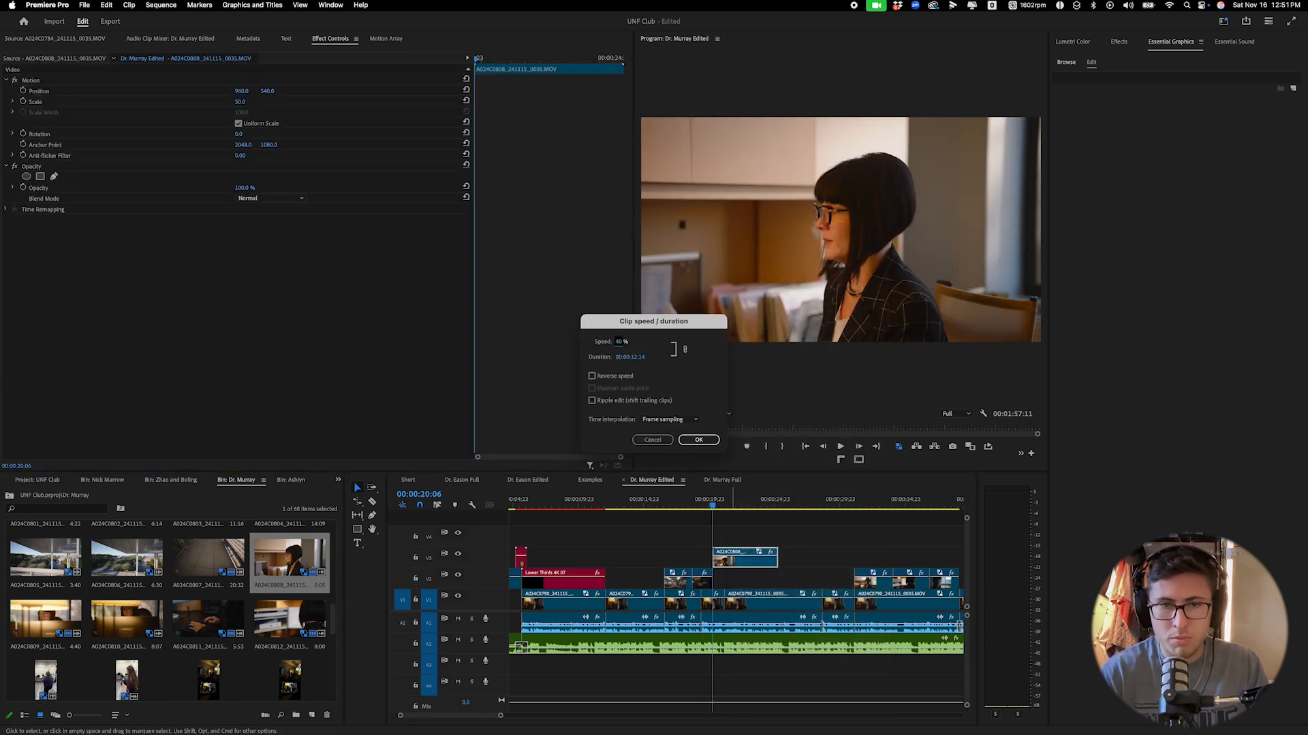
text(40)
key(Return)
Remove the slowed clip's opening up to 00:00:23:01 and shift the remainder back to the end of the hands-typing clip.
click(749, 513)
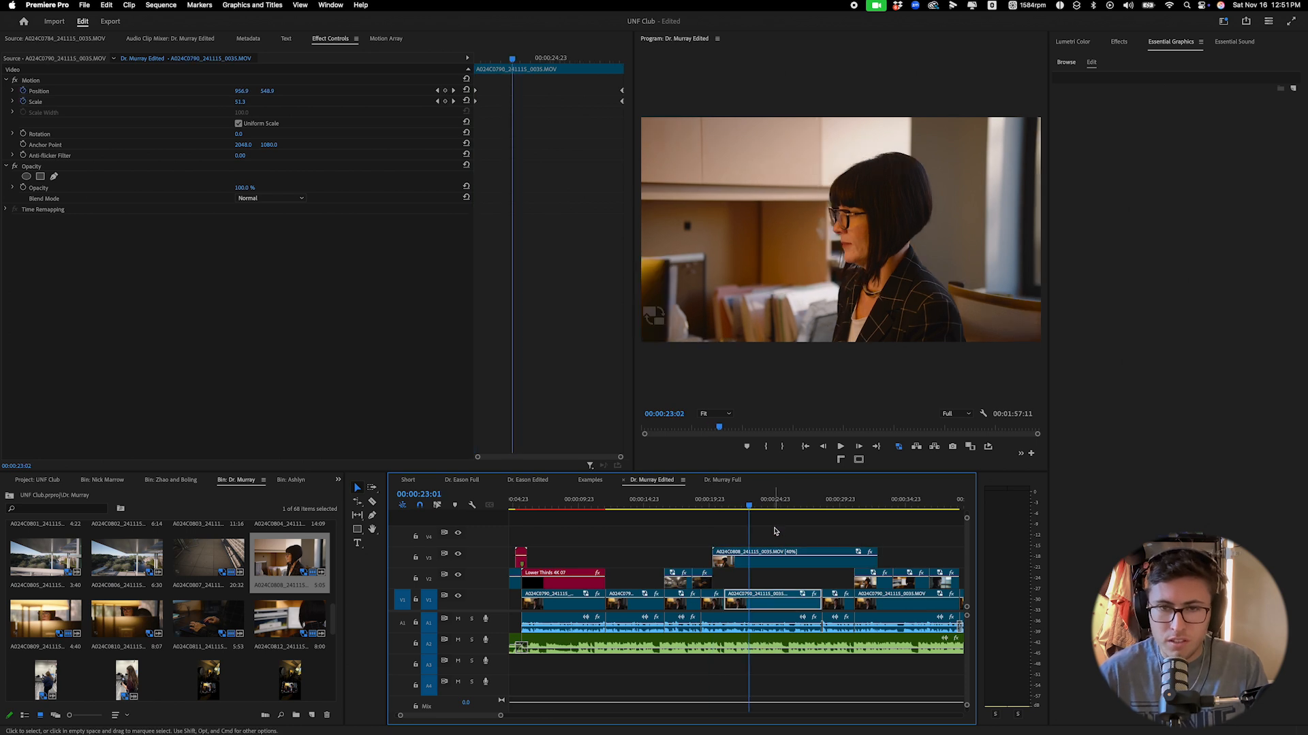
click(749, 566)
key(v)
drag(762, 565, 727, 560)
Trim the slowed office clip to end at the next V1 interview cut and move it down to V2.
key(c)
click(724, 559)
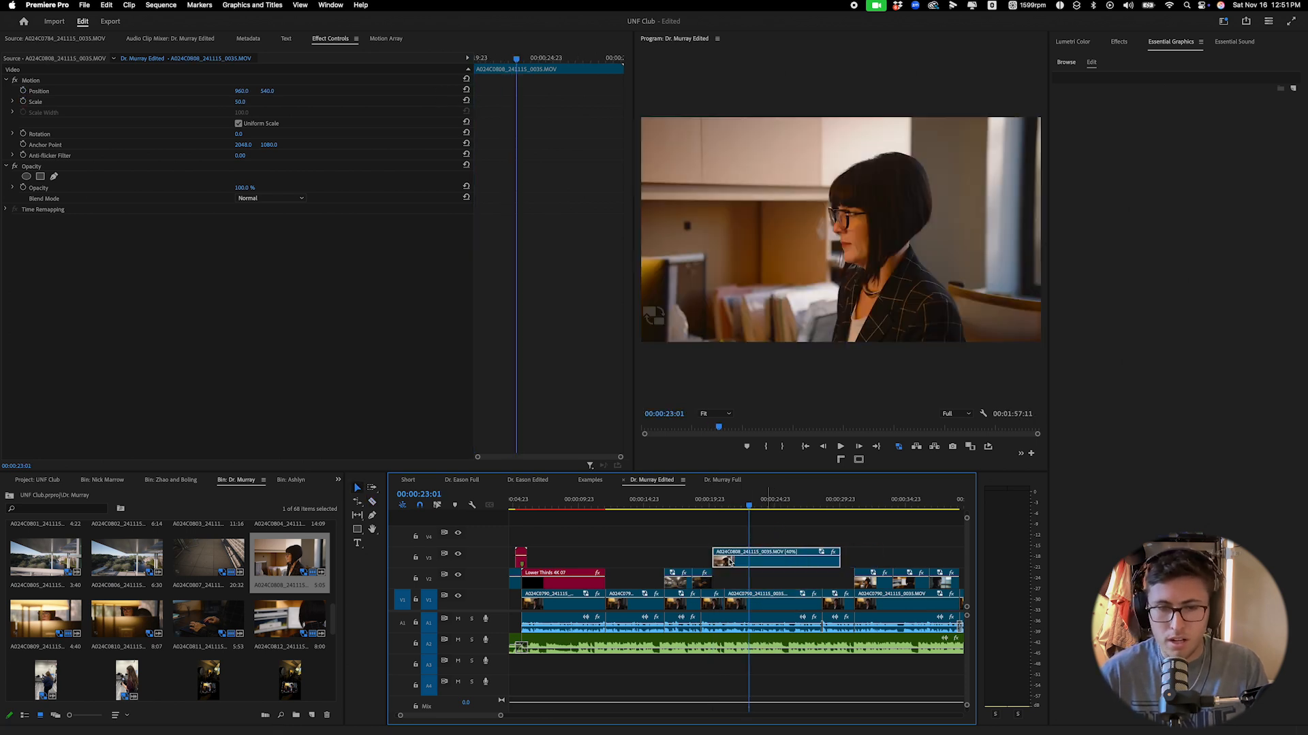
key(v)
click(730, 558)
key(Delete)
click(719, 579)
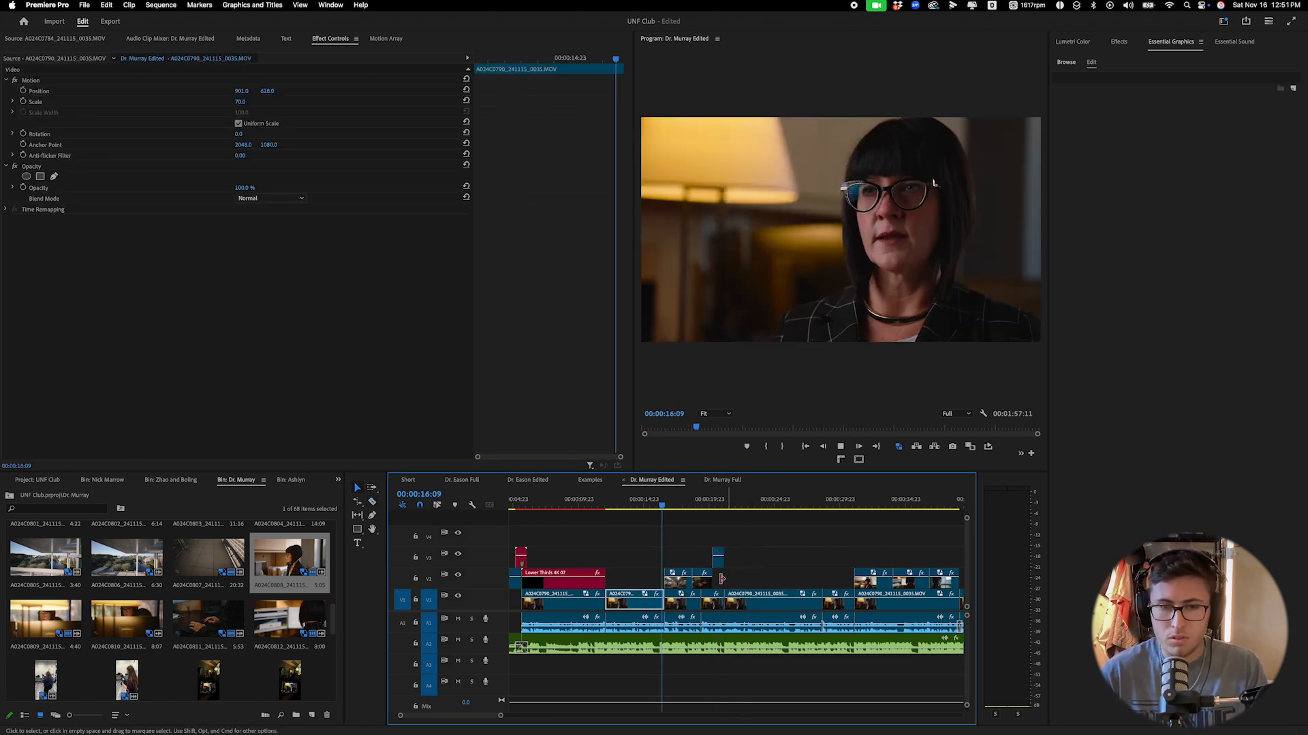
Play back the new office insert and the following interview section, then return to the VR headset B-roll at 00:00:48:11.
key(space)
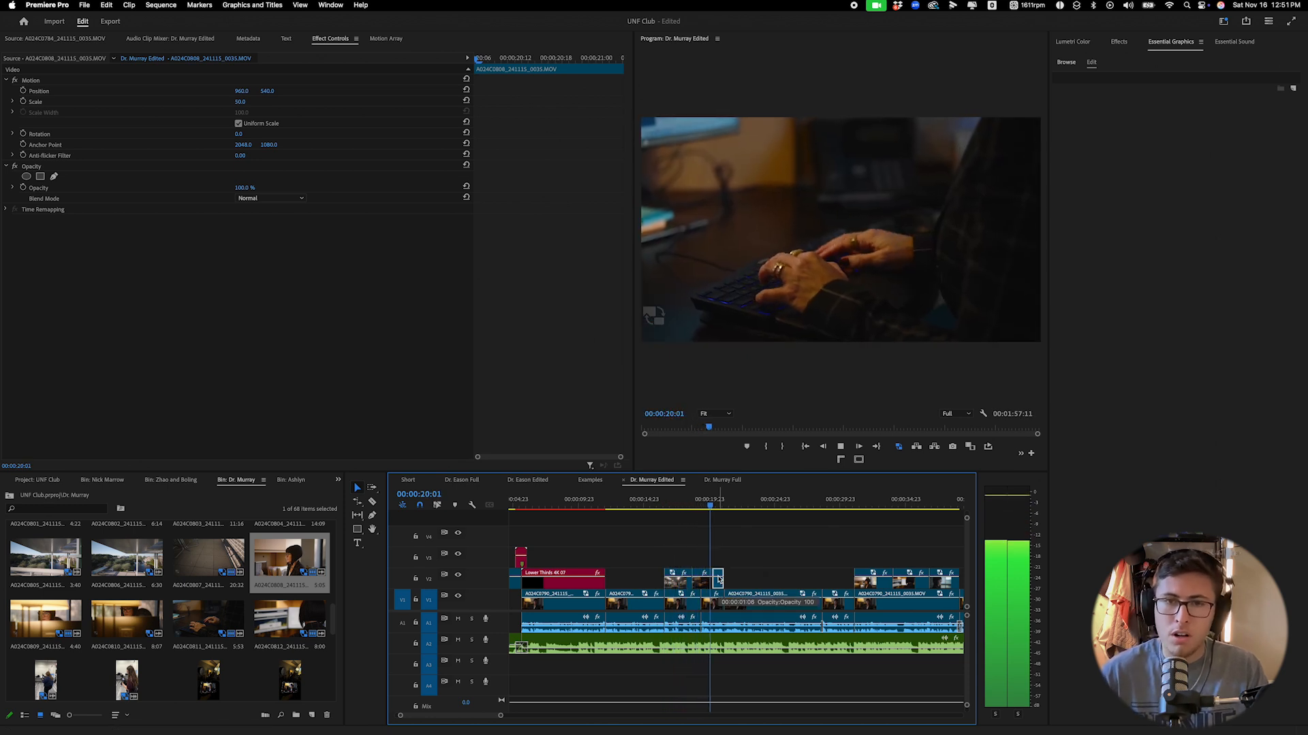
key(space)
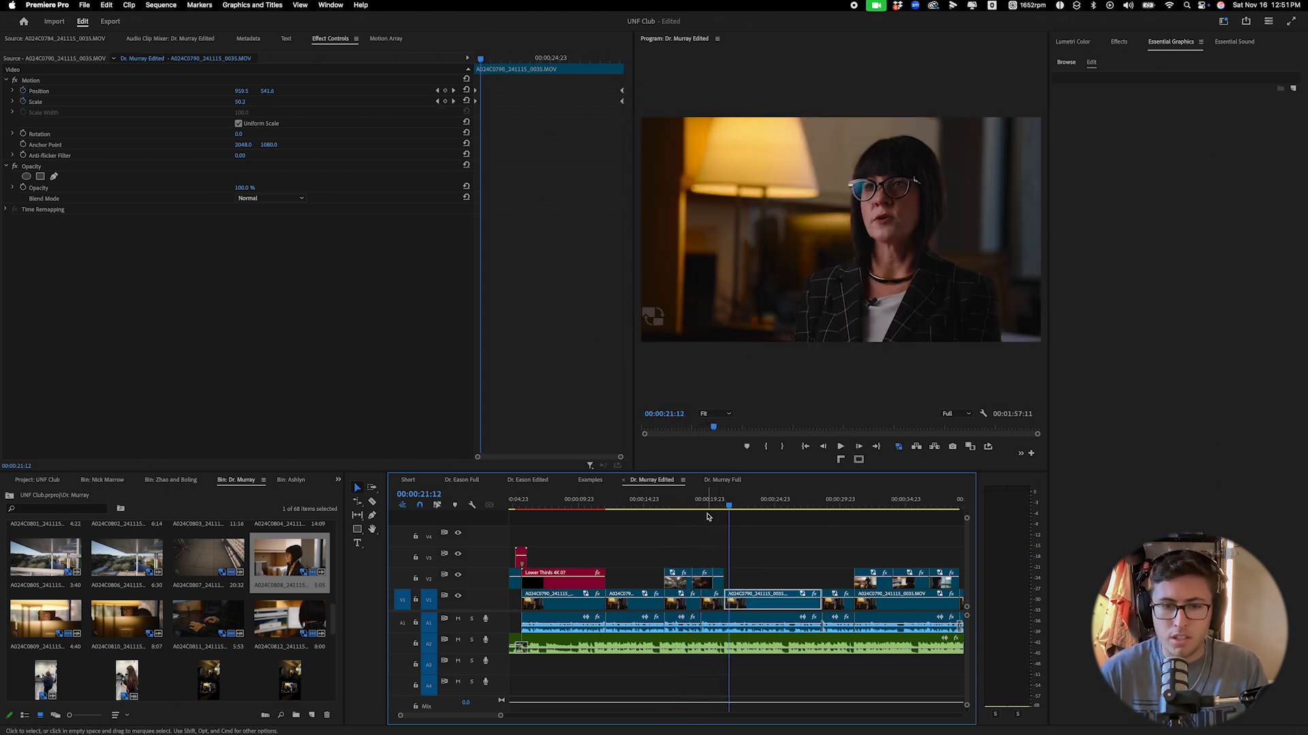
drag(720, 587, 721, 583)
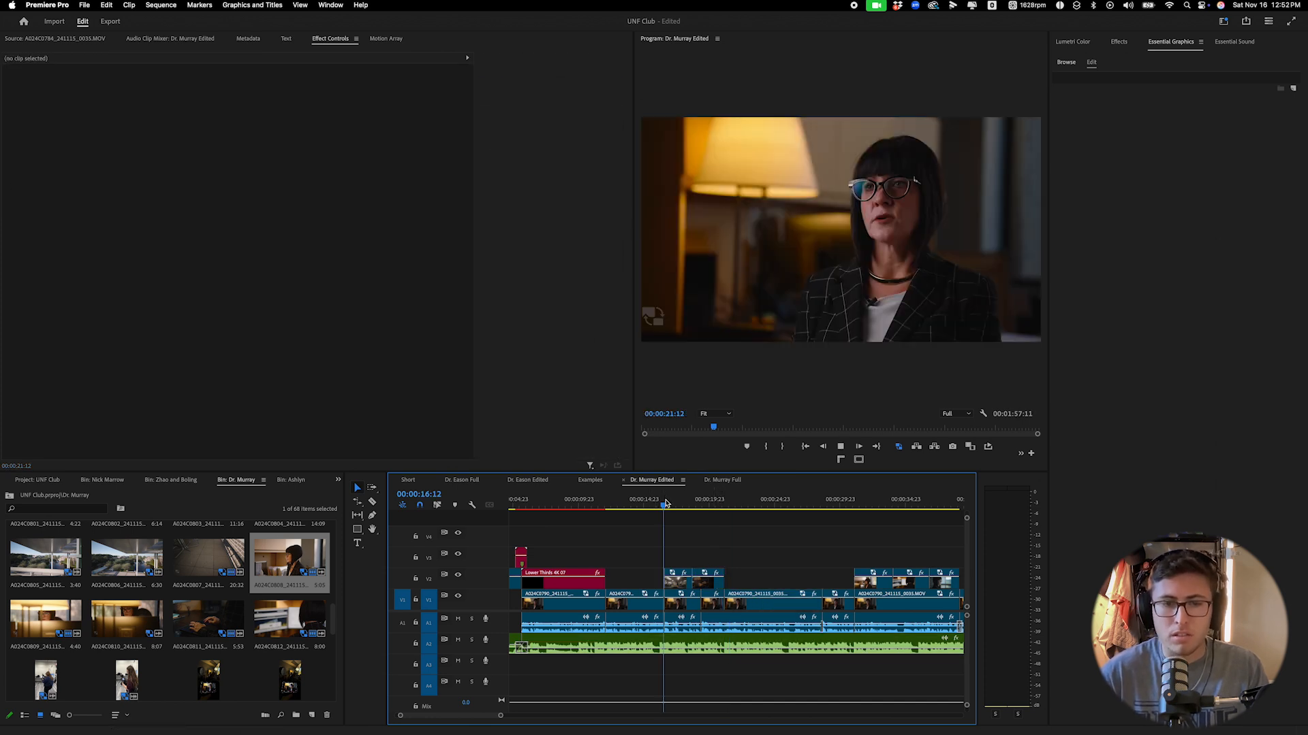
key(space)
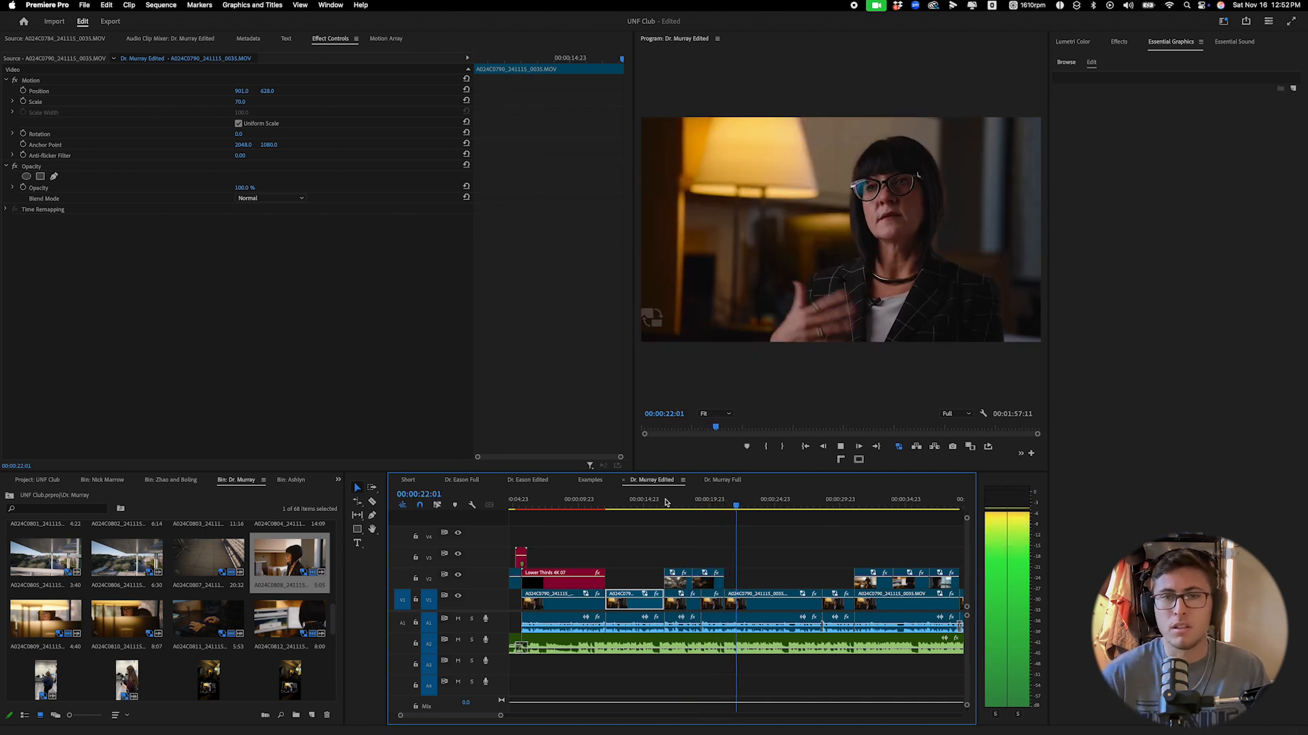
drag(501, 716, 515, 715)
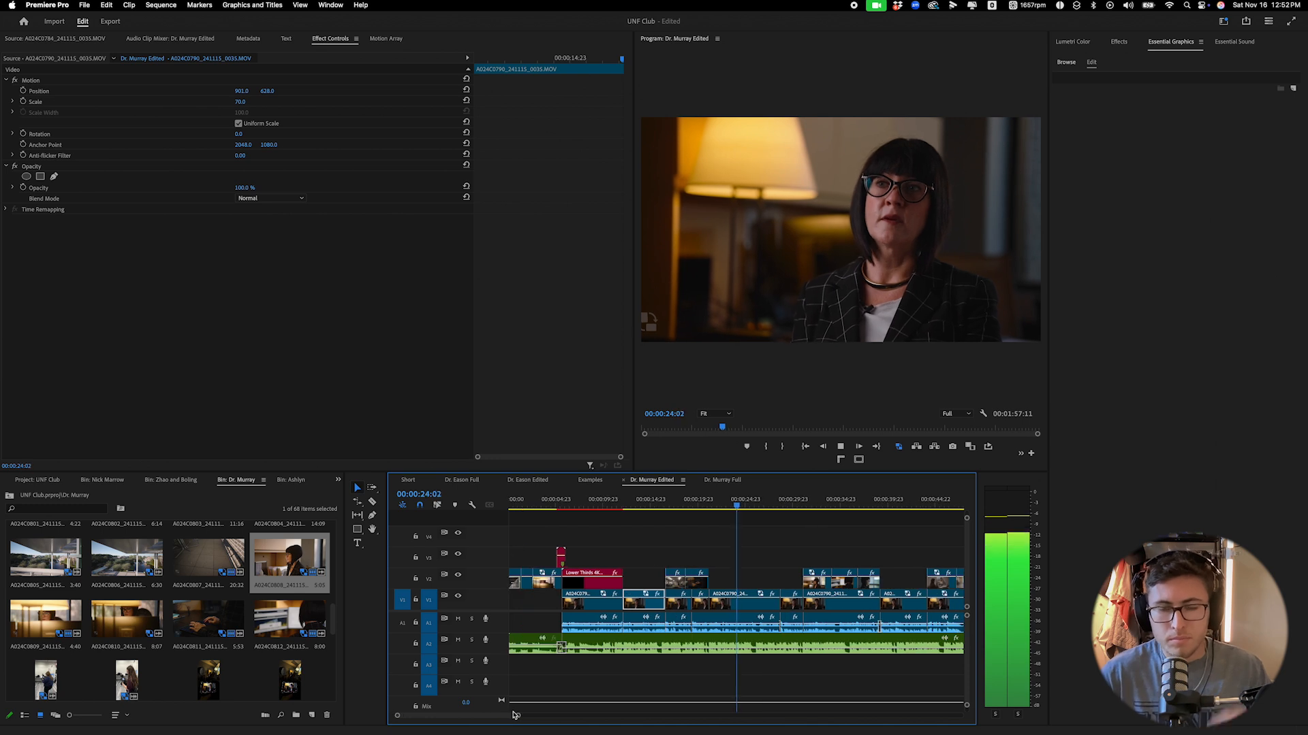
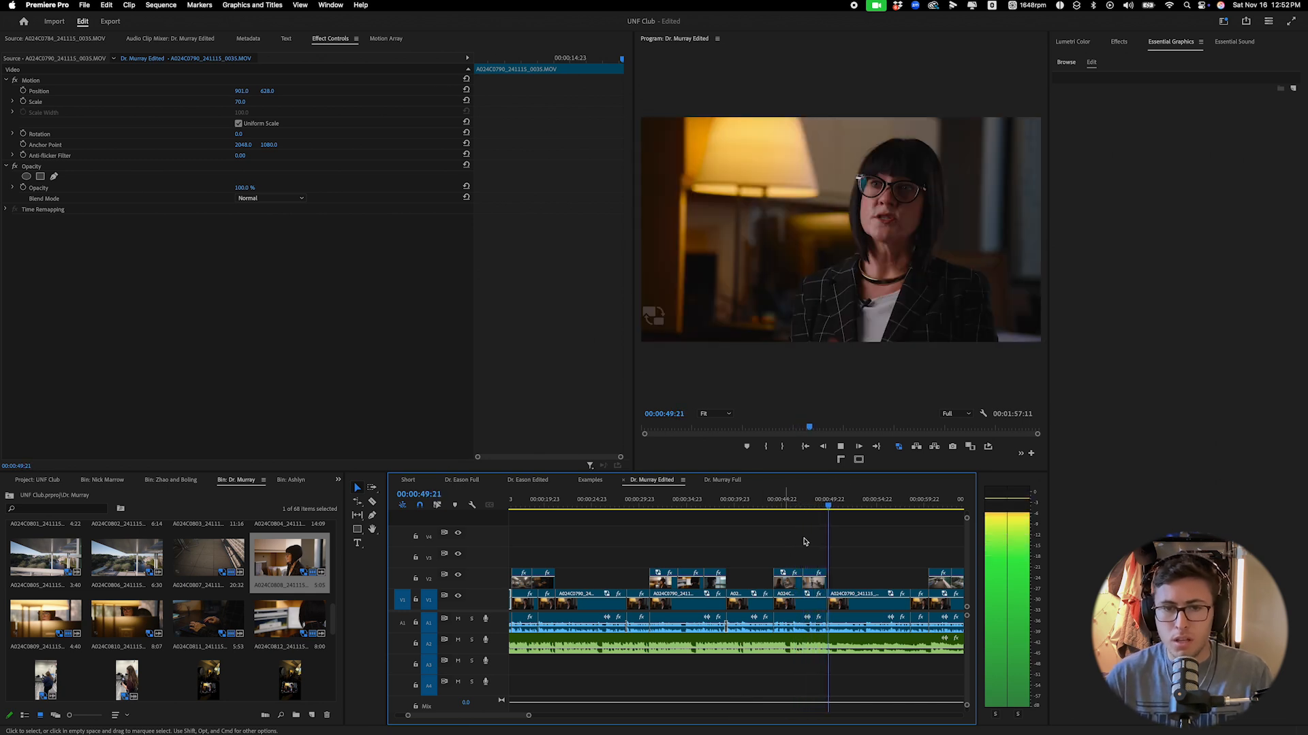
key(space)
click(815, 503)
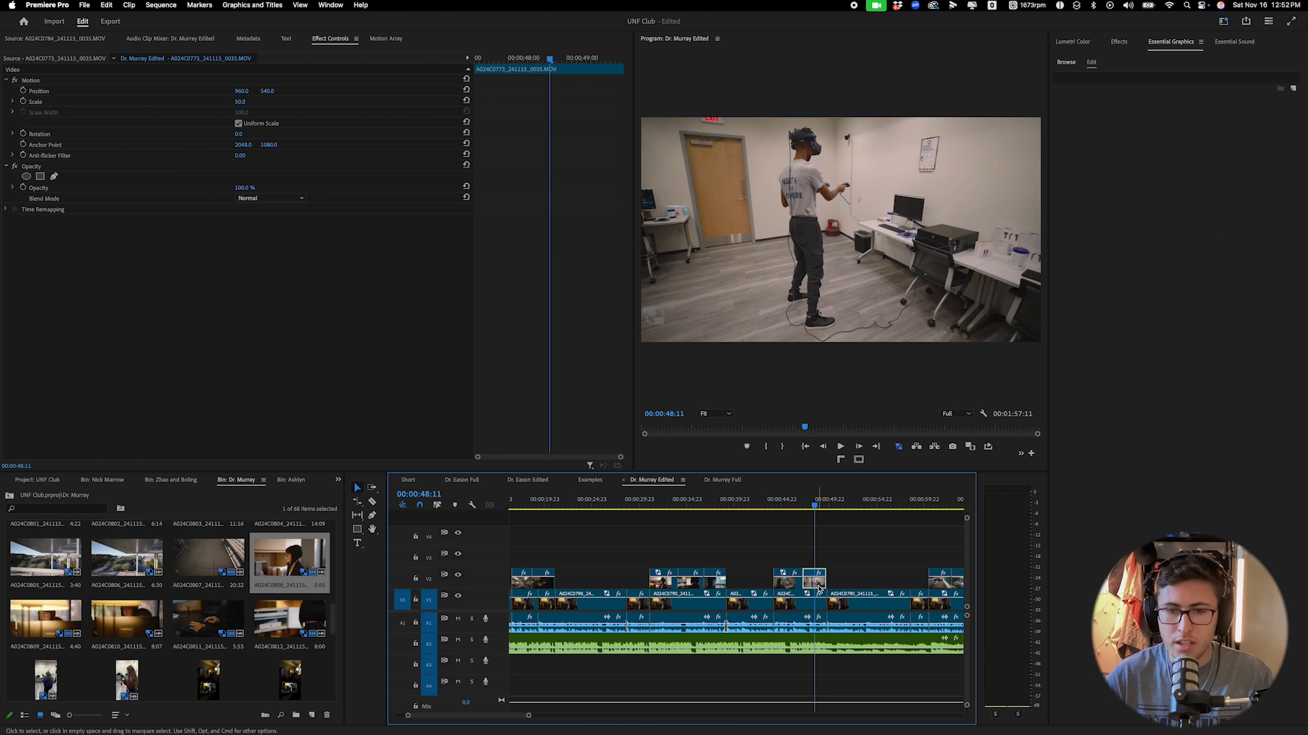
Set the VR headset B-roll clip's time interpolation to Optical flow and play back the surrounding section.
right_click(819, 587)
click(846, 547)
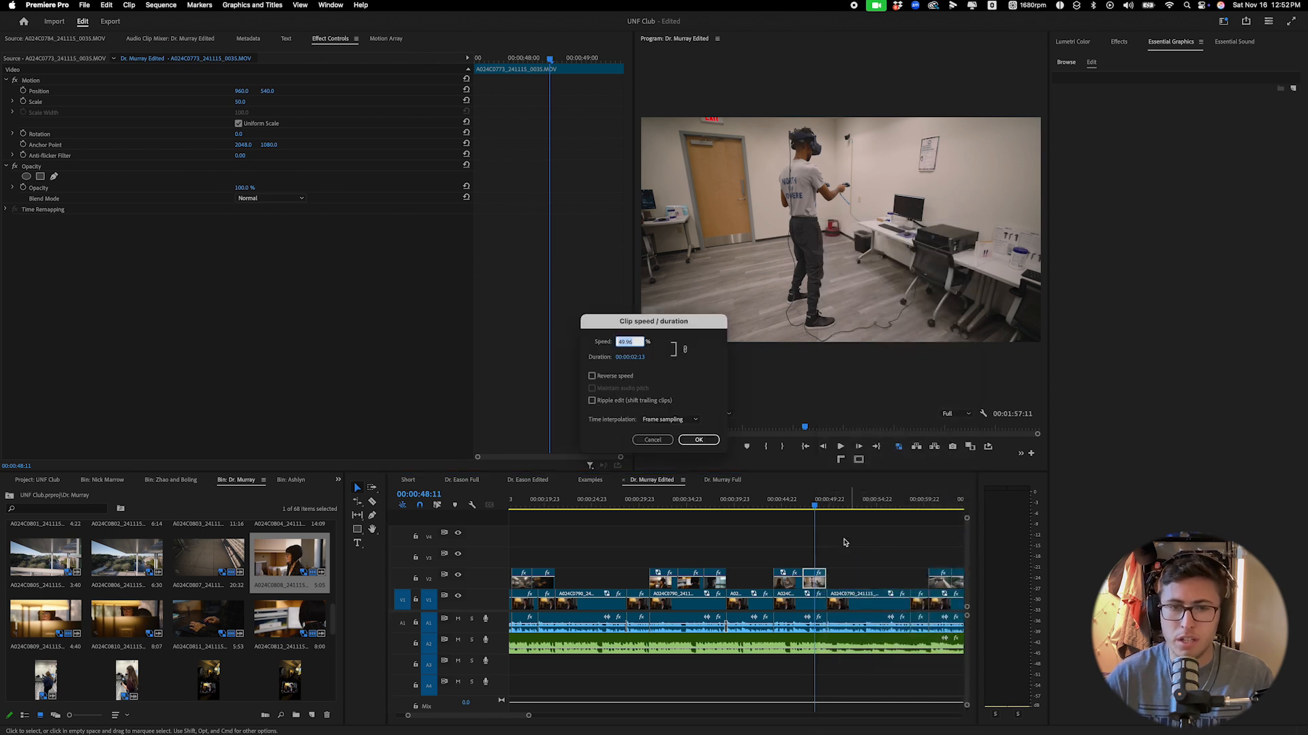
click(694, 420)
click(674, 454)
click(708, 441)
click(792, 504)
key(space)
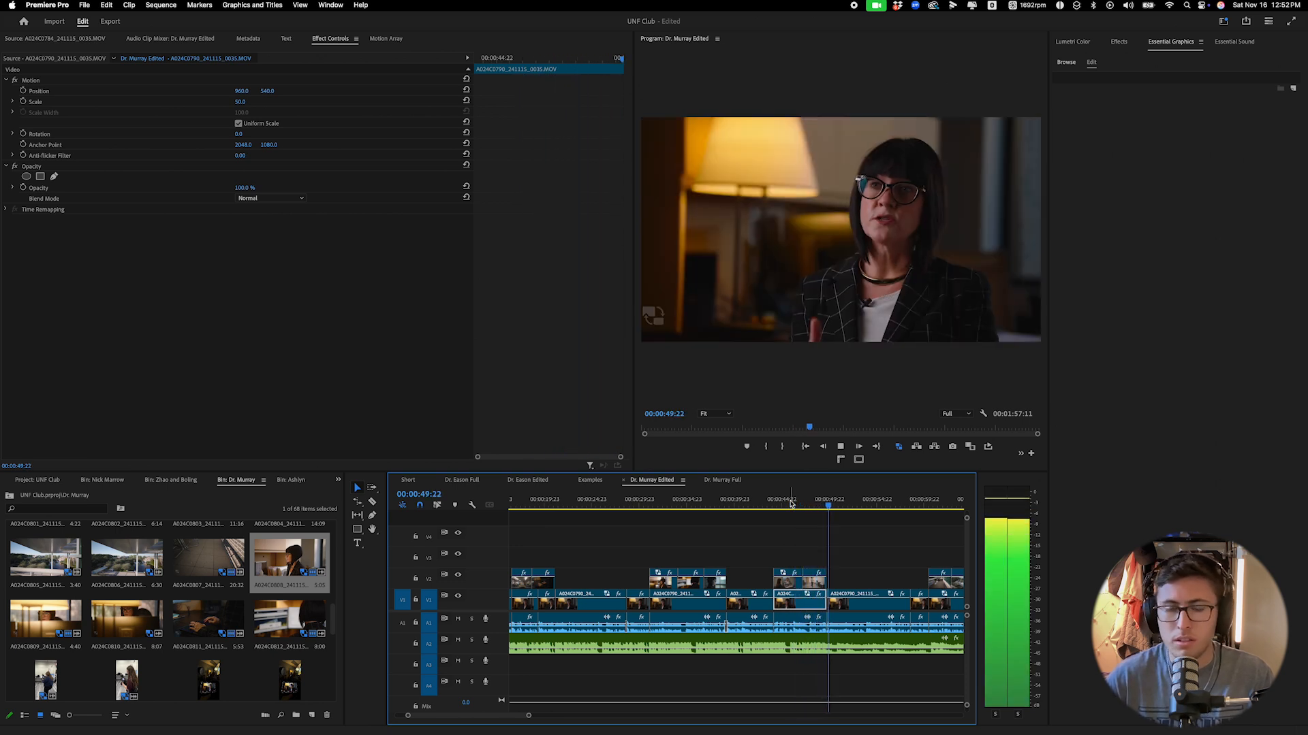
Set the VR headset clip's speed to 55% and play it back into the following interview clip.
click(812, 508)
click(817, 584)
right_click(819, 585)
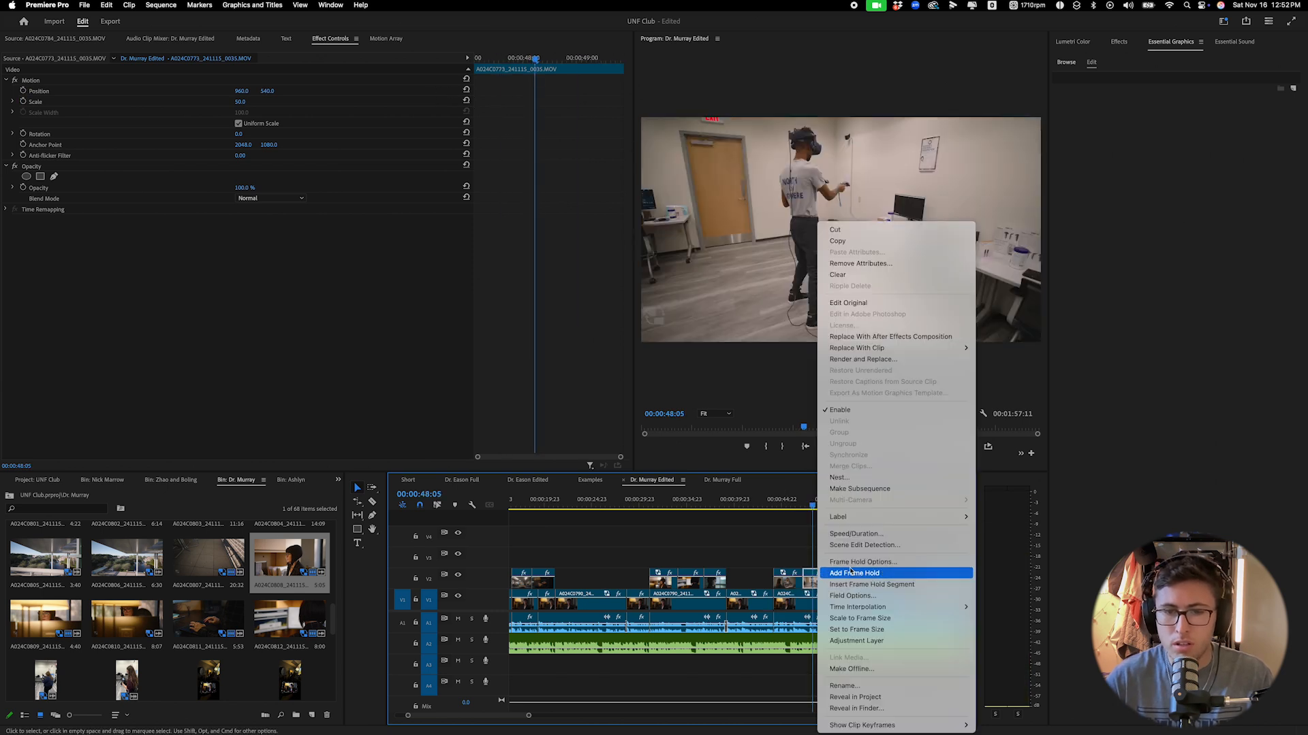
click(851, 534)
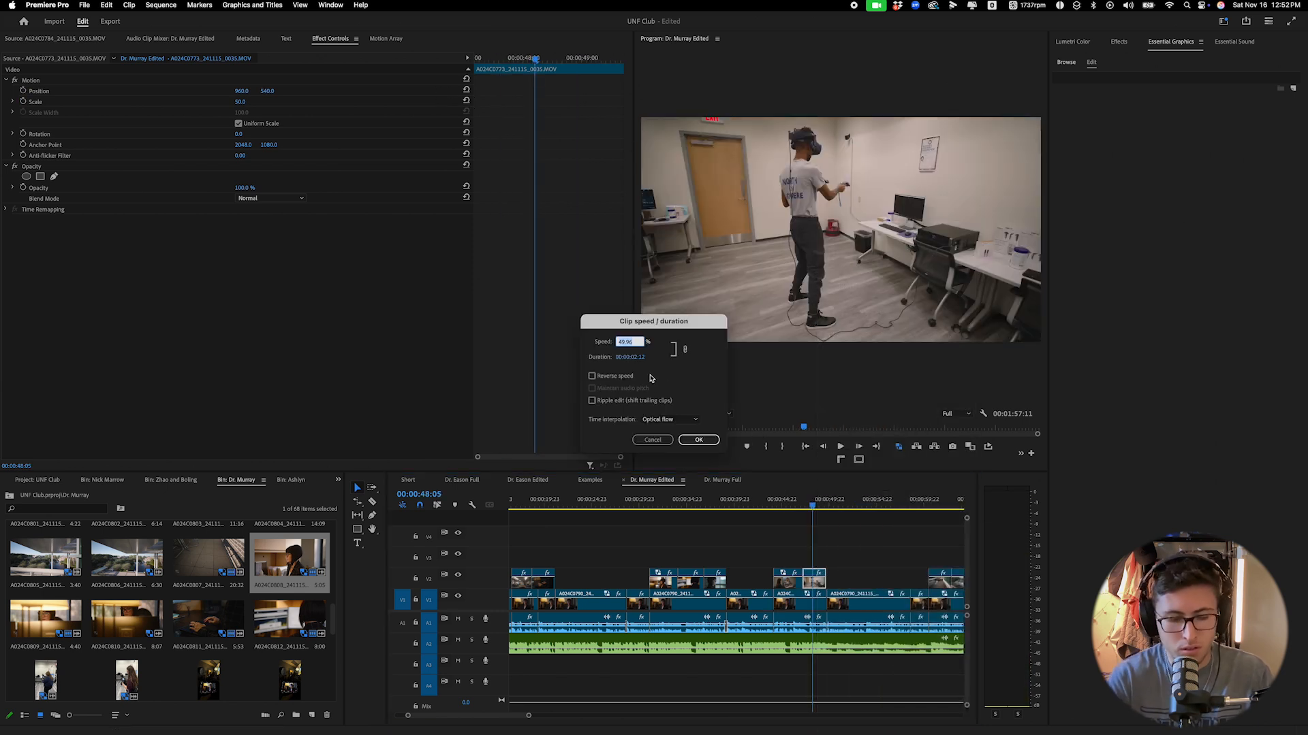
text(55)
key(Return)
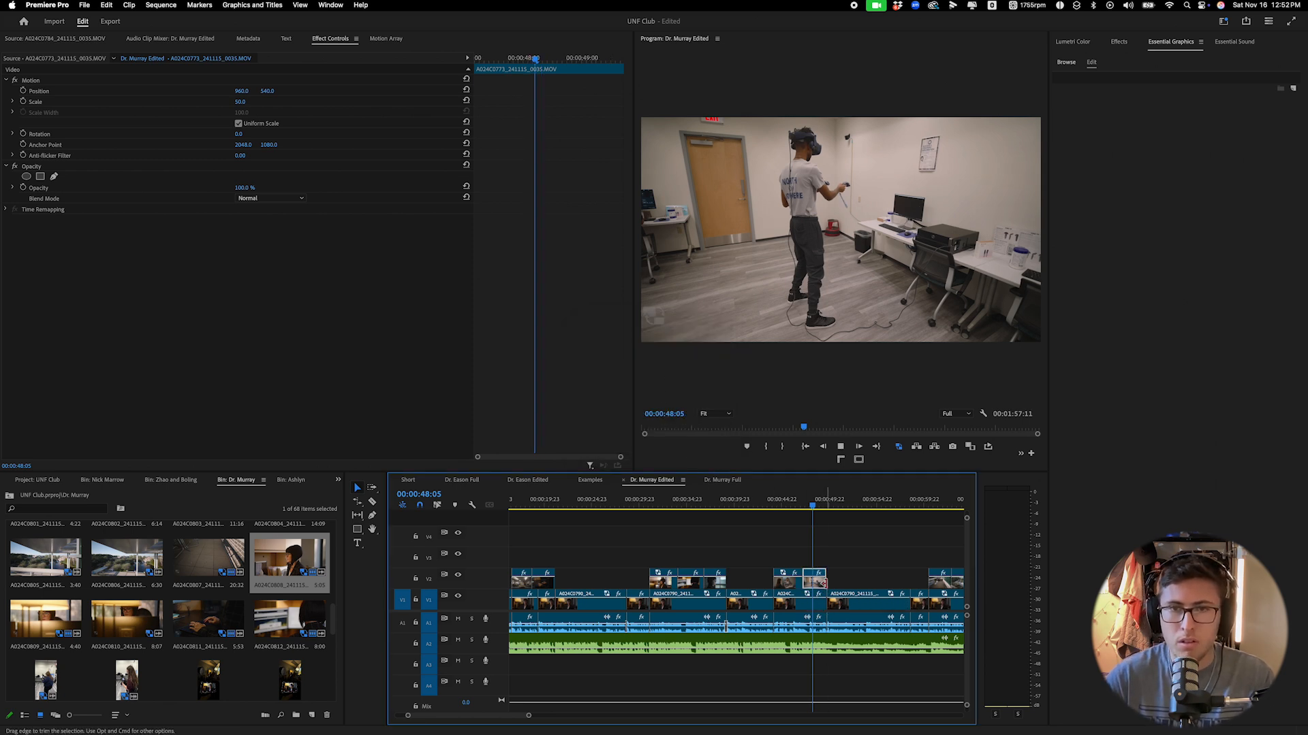
key(space)
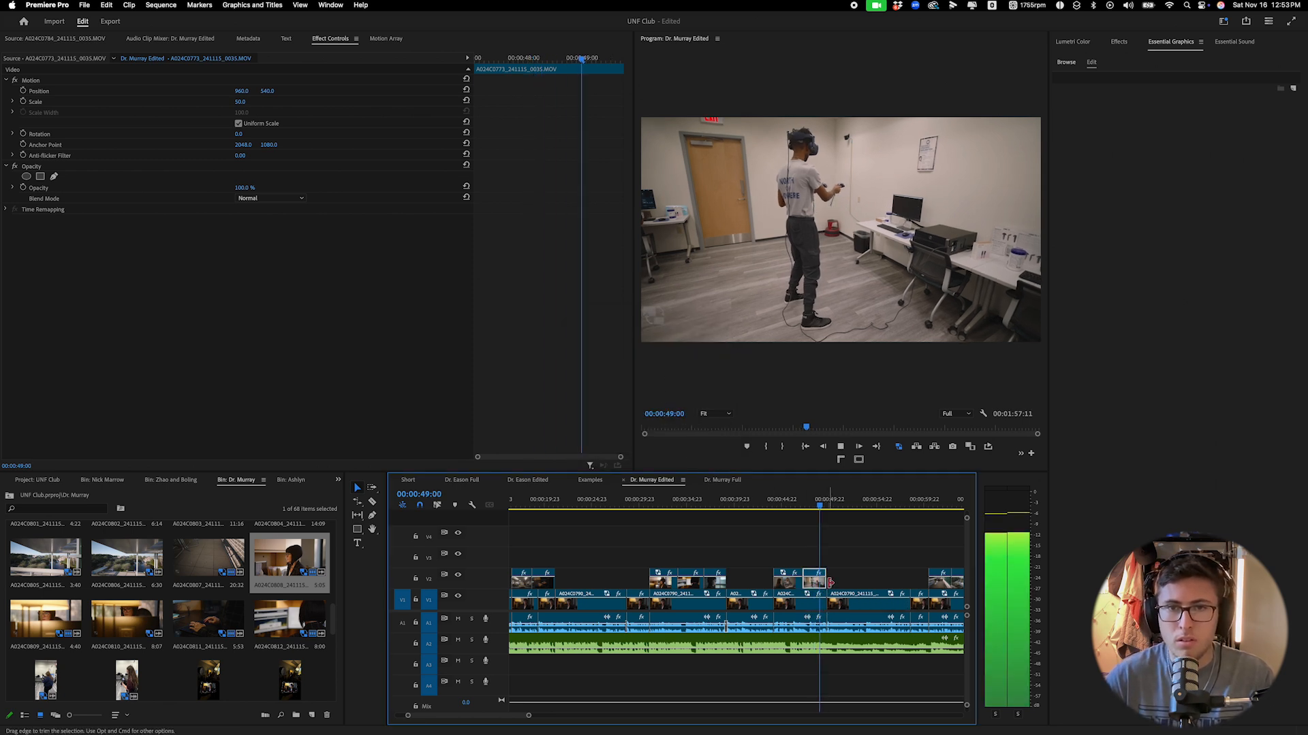
click(832, 596)
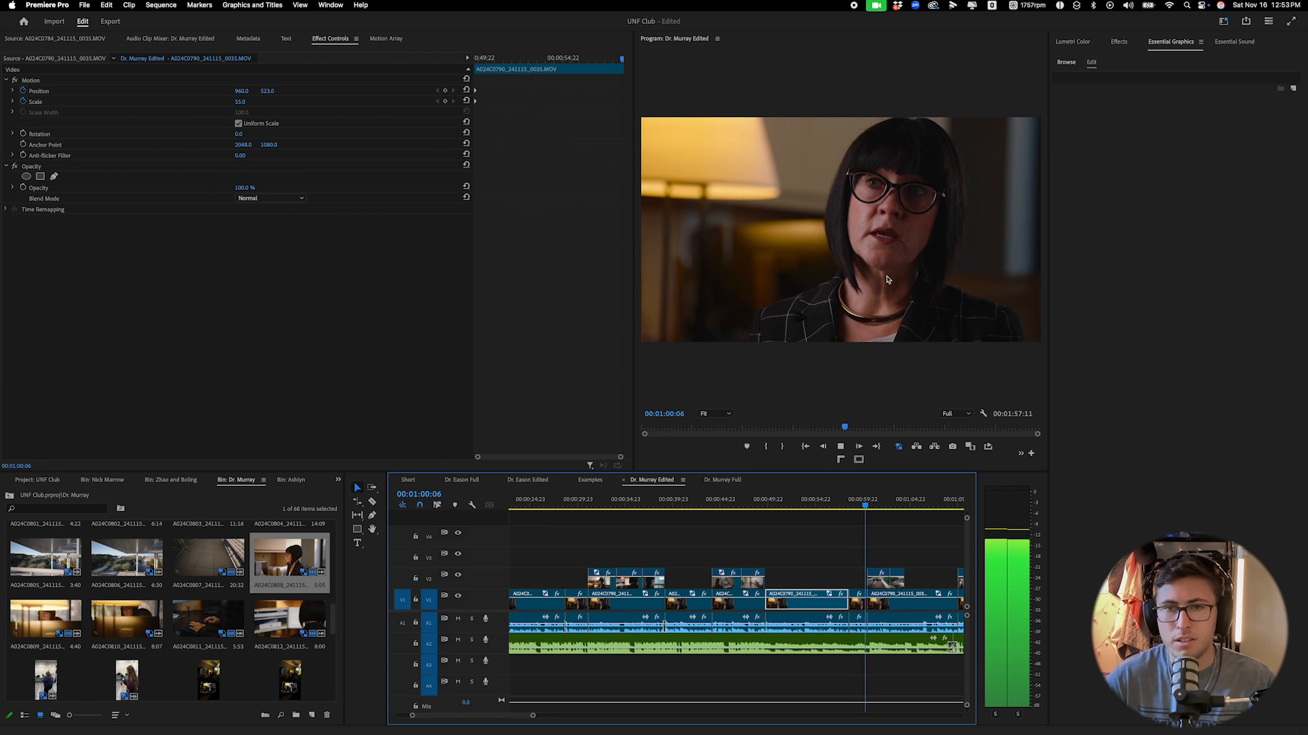
Review the interview and B-roll through 00:01:21:02 with the Program monitor zoom set to Fit.
click(719, 414)
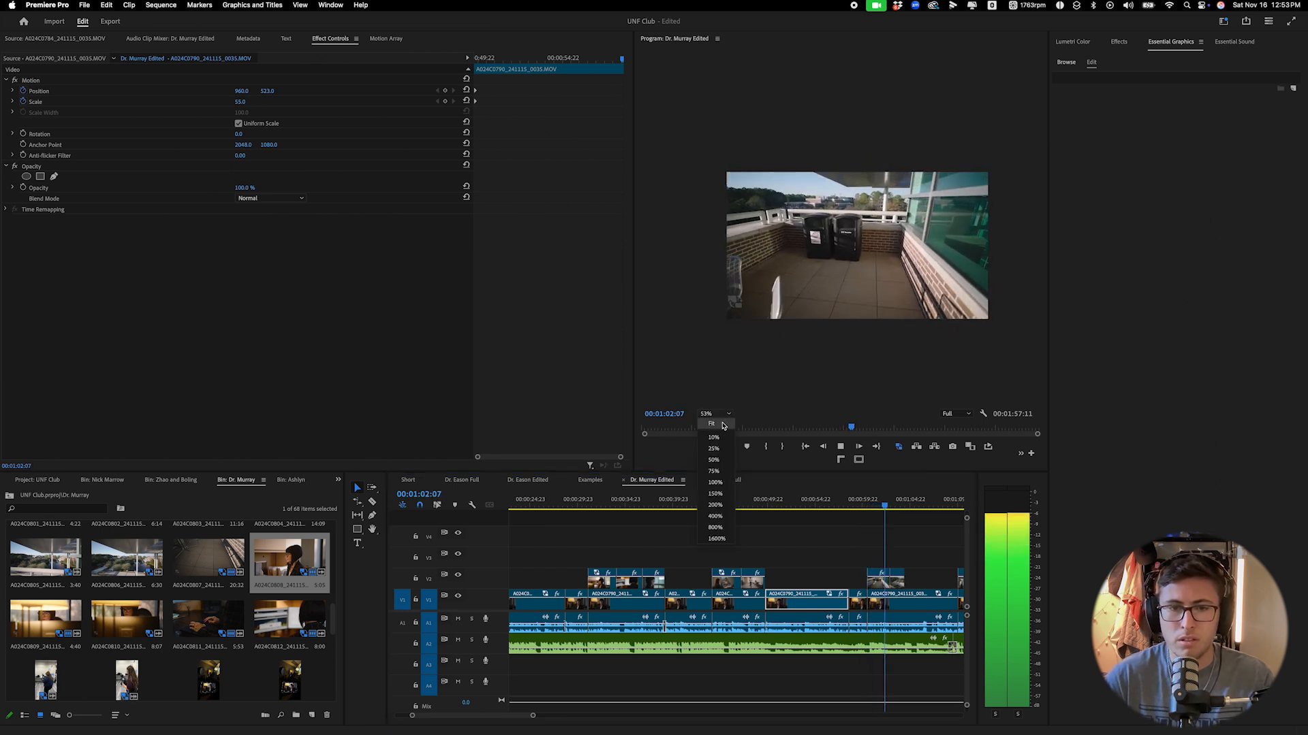
click(722, 424)
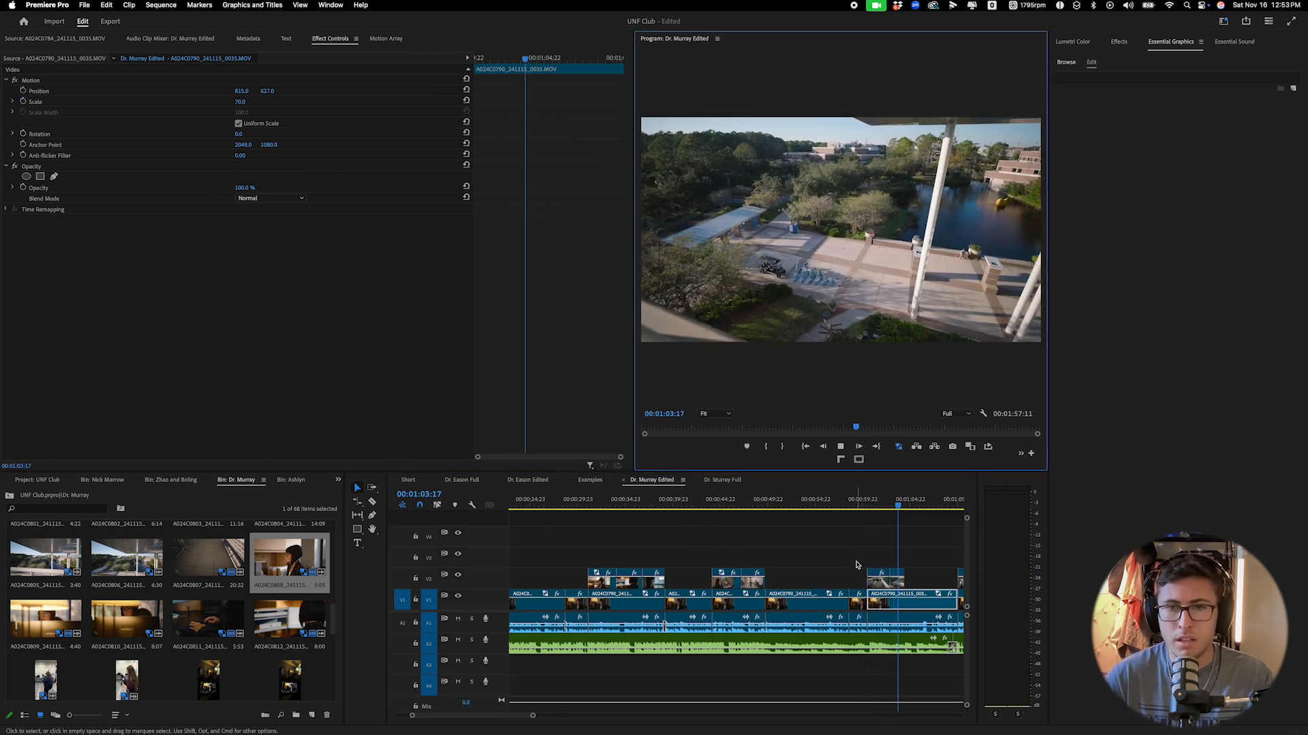
scroll(865, 564, right, 2)
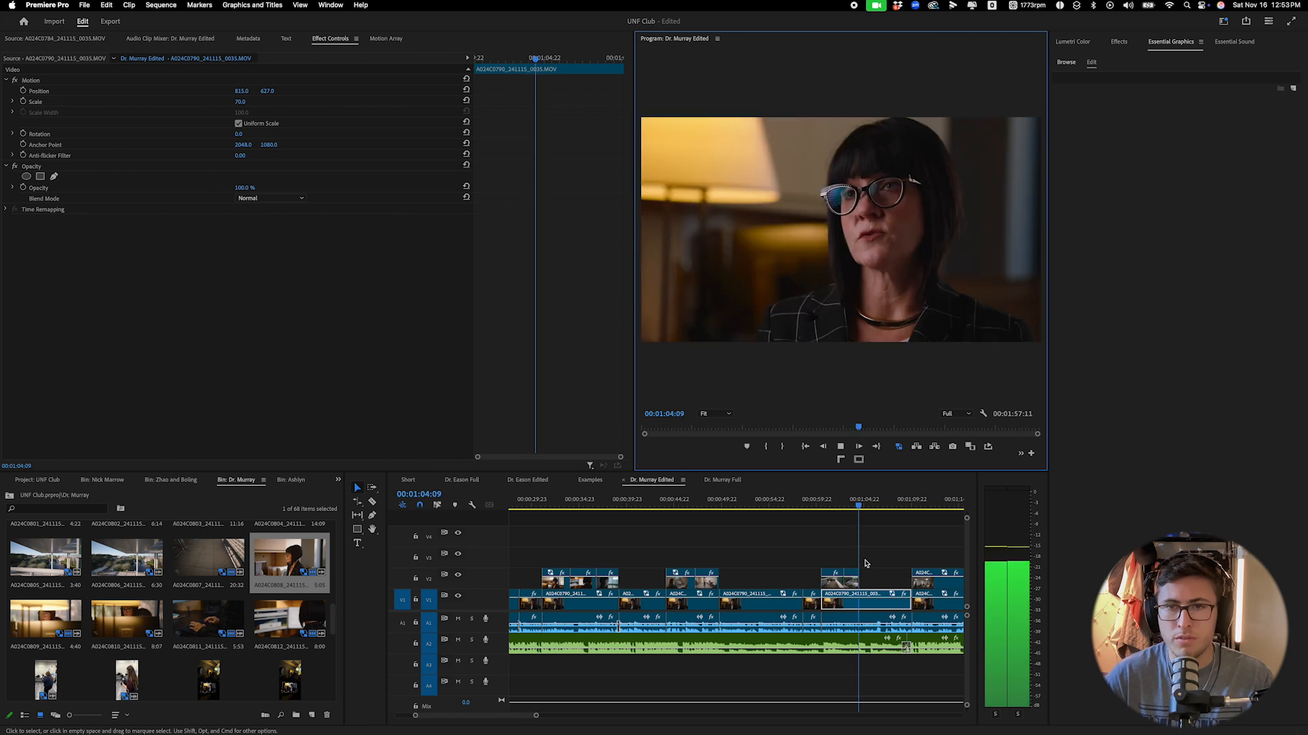
scroll(869, 563, right, 4)
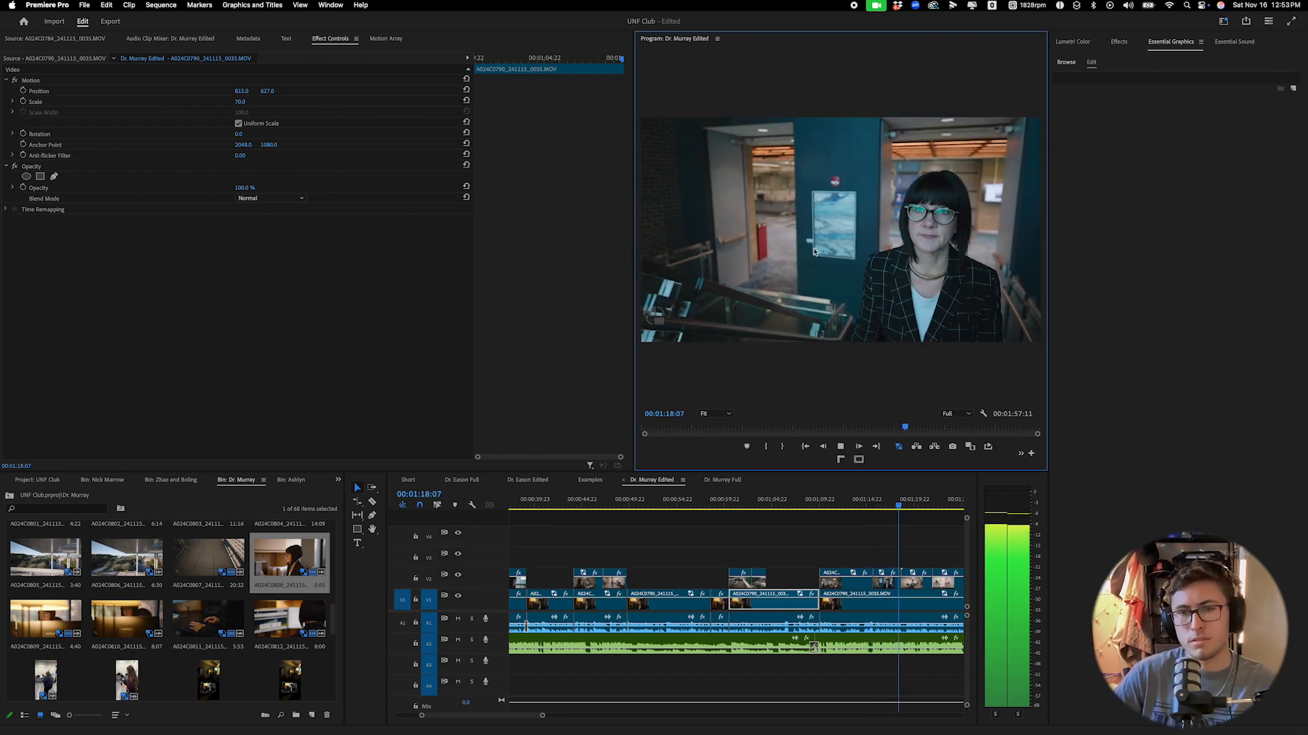
scroll(812, 457, down, 3)
click(706, 414)
click(711, 423)
key(space)
scroll(847, 602, right, 3)
Compare the V2 hallway clip with the earlier hands-typing insert at 00:00:19:16 and the office B-roll from 00:00:35:13 to 00:00:39:01.
click(749, 587)
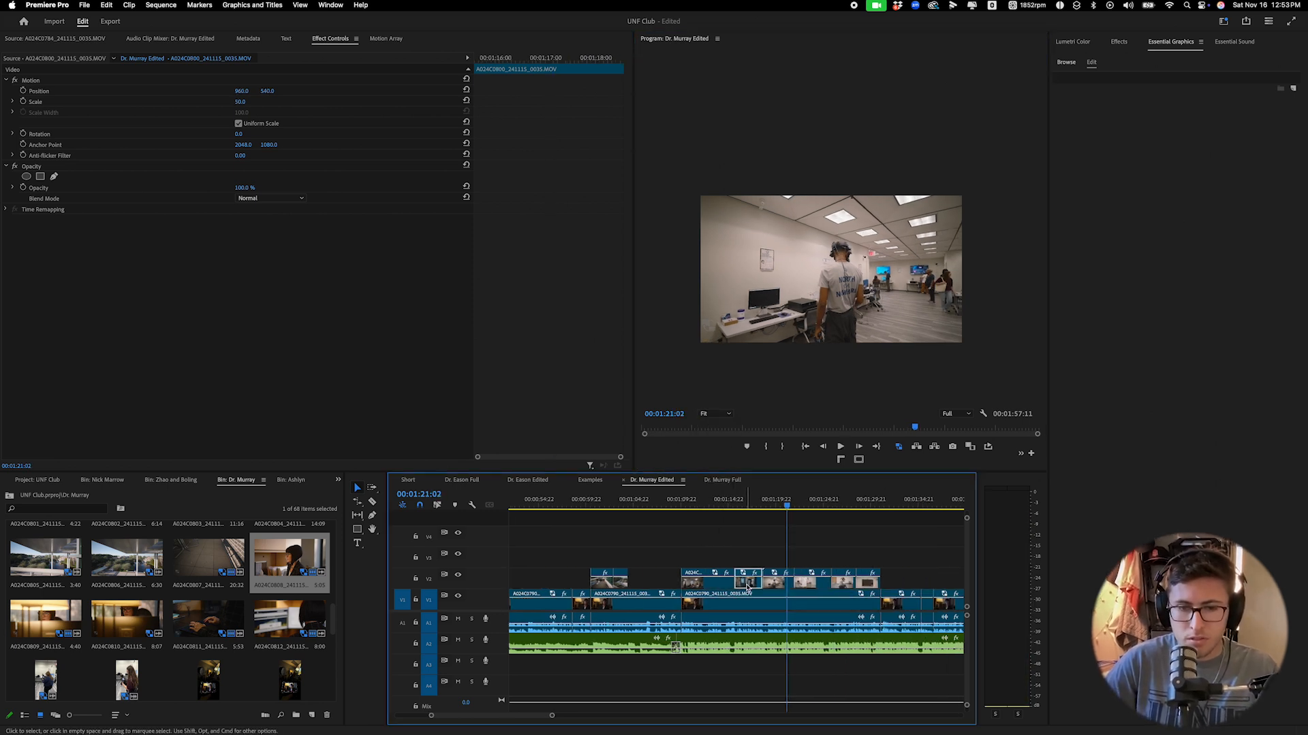
scroll(748, 586, left, 10)
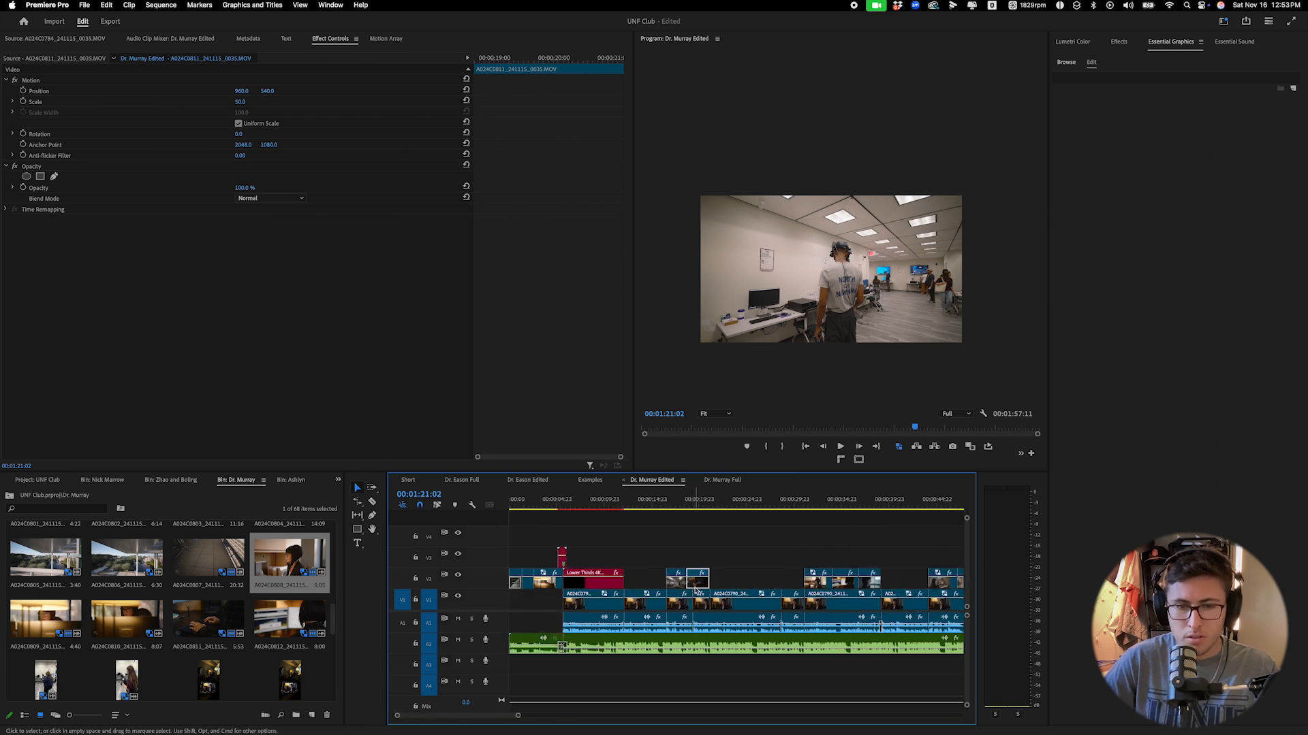
key(Left)
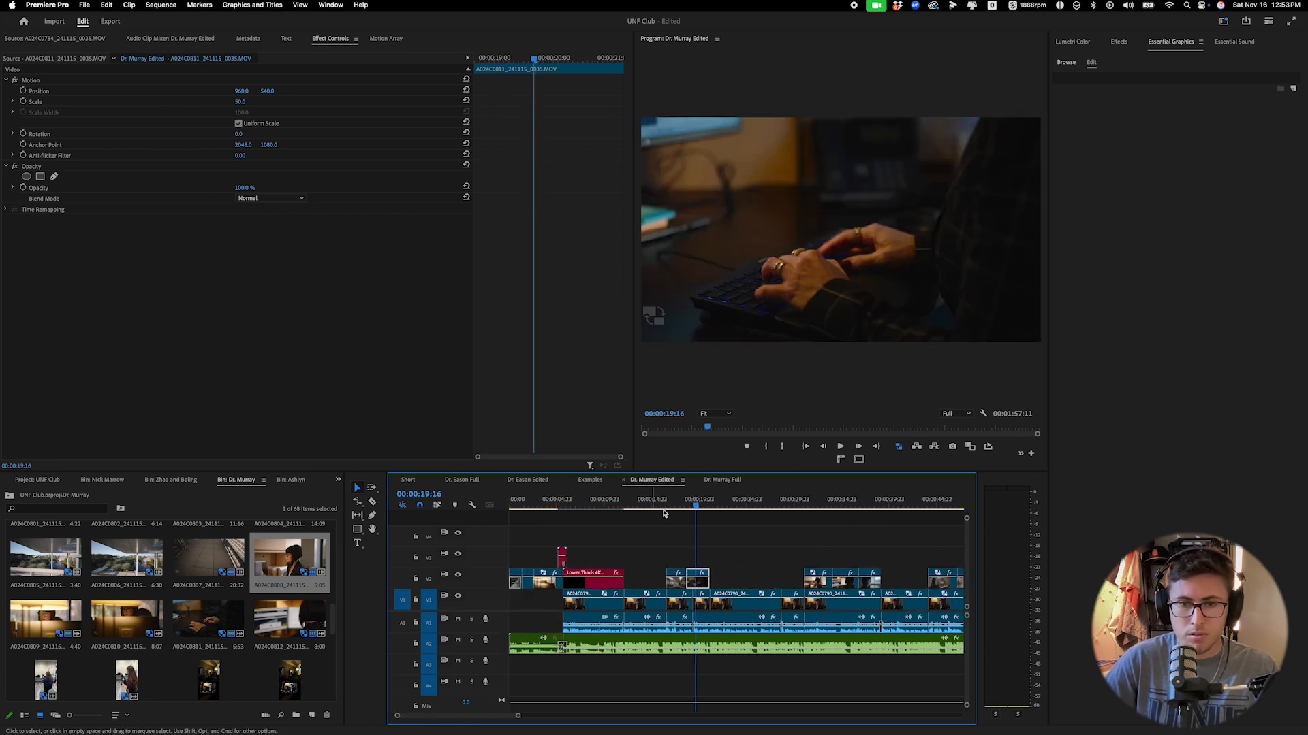
scroll(784, 535, right, 4)
click(785, 504)
key(space)
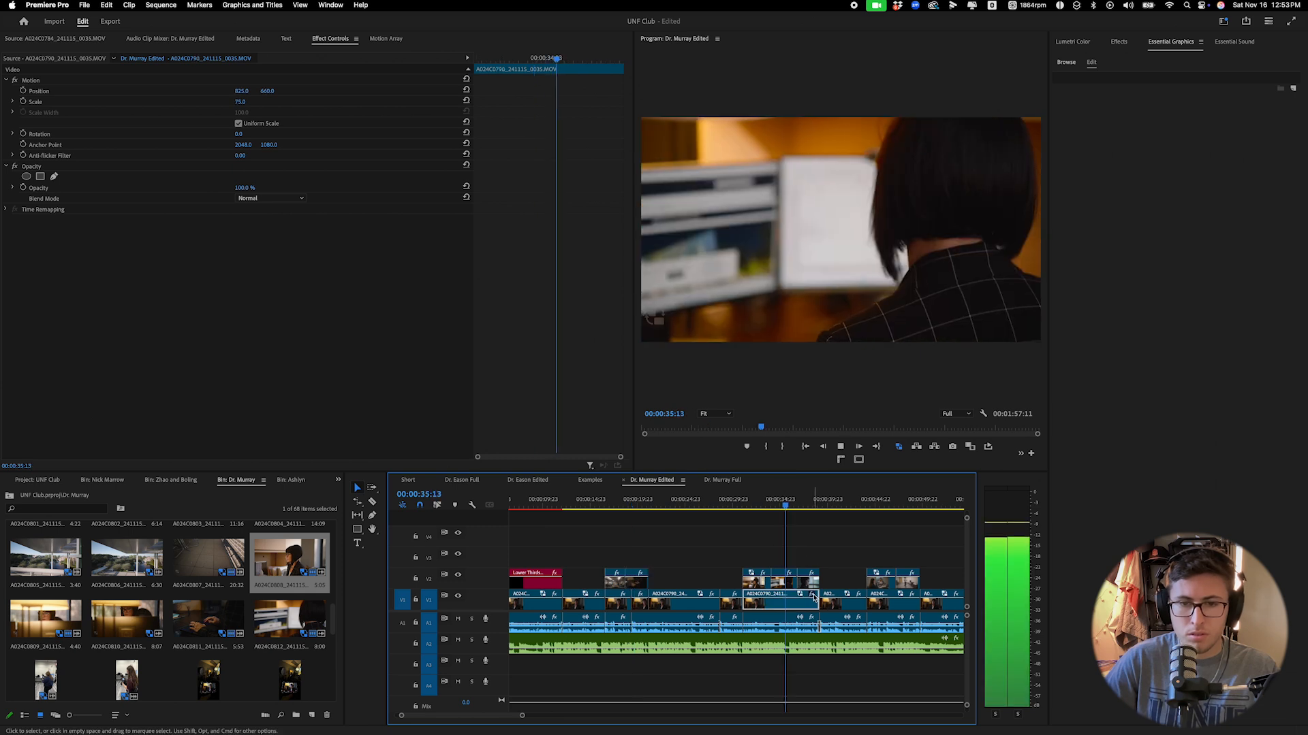
click(809, 584)
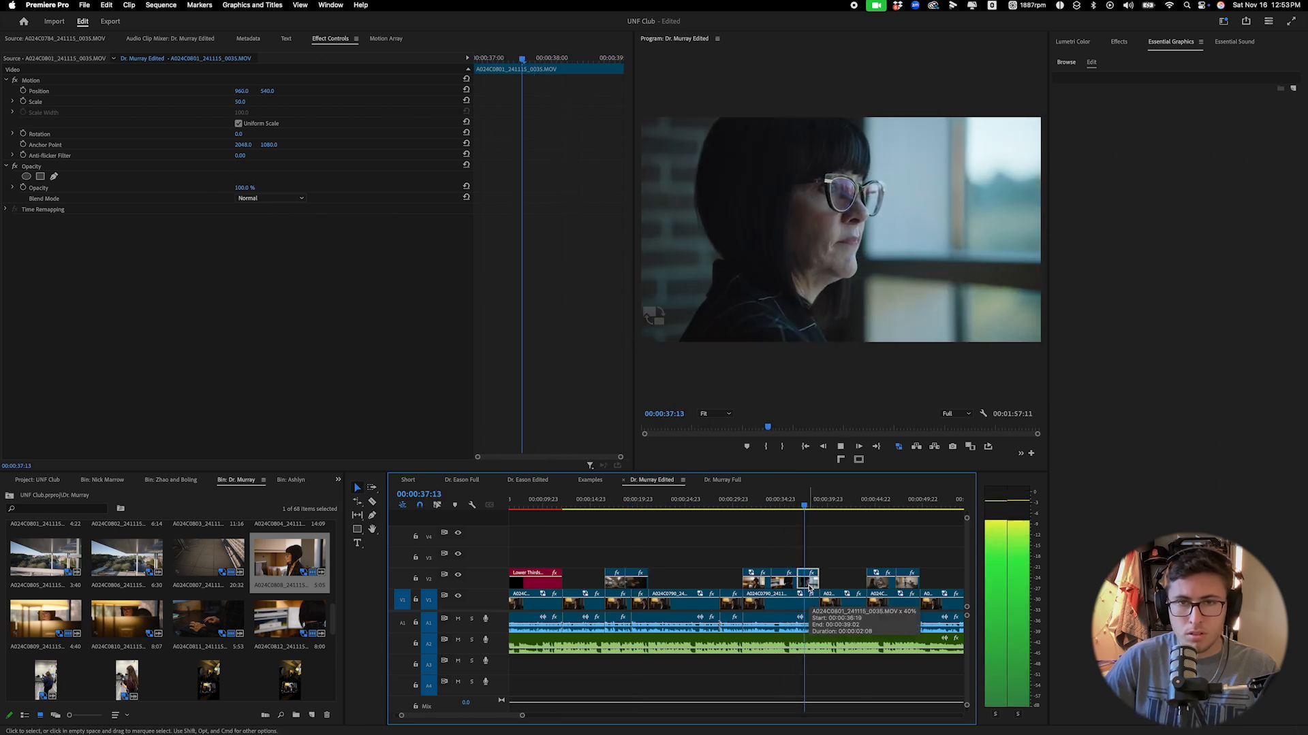
key(space)
scroll(818, 588, right, 5)
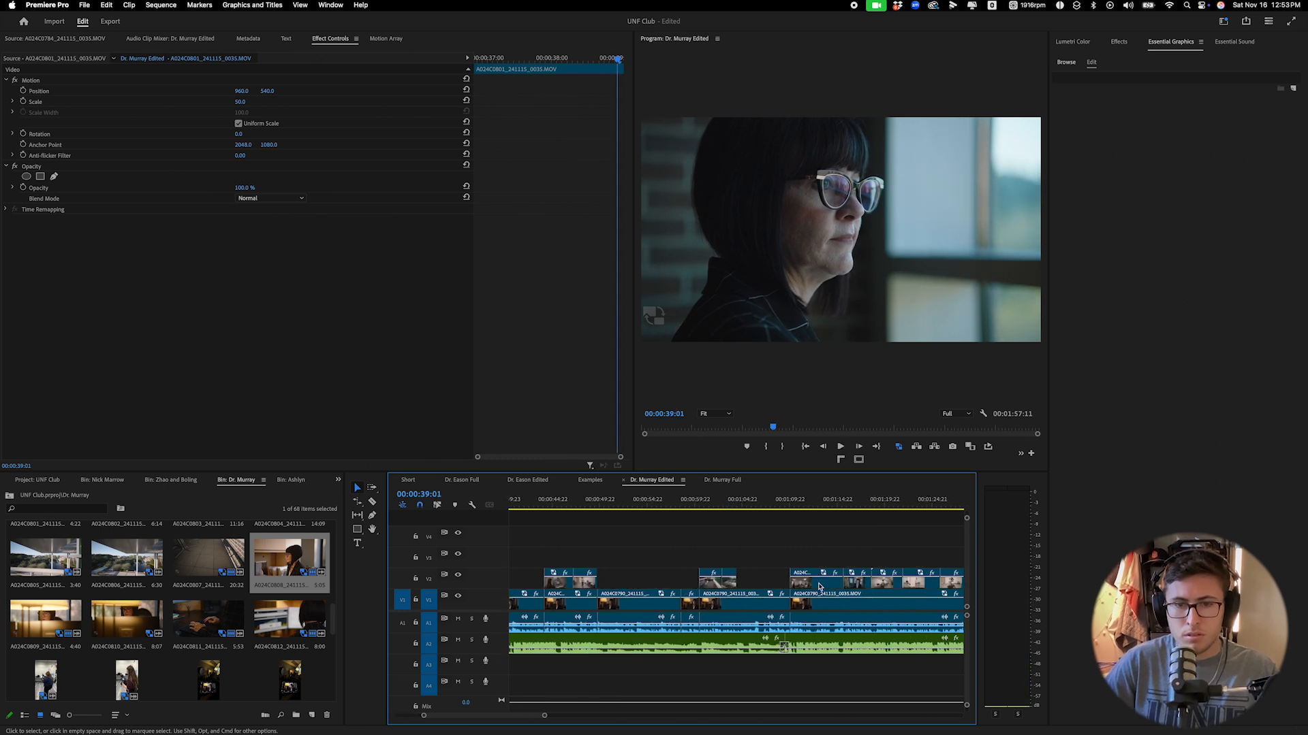
Delete the V2 hallway clip at 00:01:16:00, shift the following B-roll back to close the gap, and play the section.
drag(732, 506, 846, 514)
scroll(834, 538, right, 3)
key(space)
key(space)
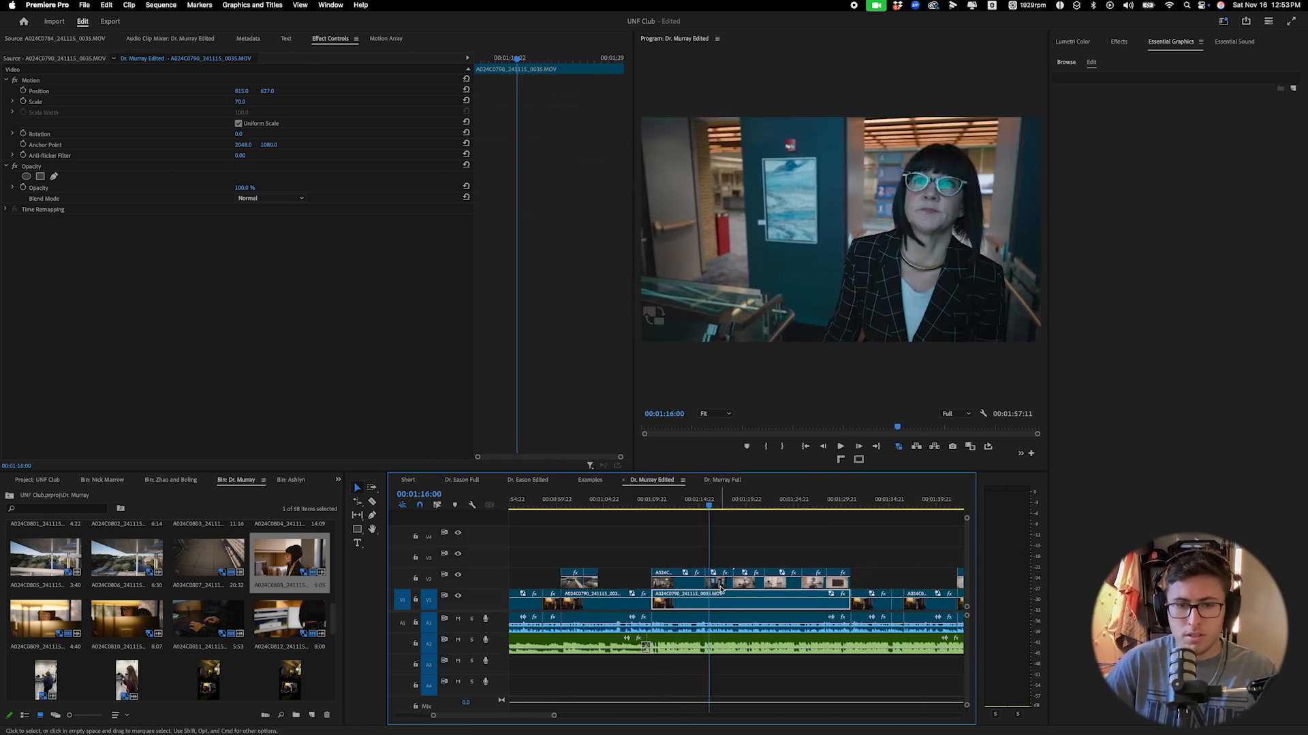
click(721, 580)
key(Delete)
drag(744, 585, 722, 585)
key(space)
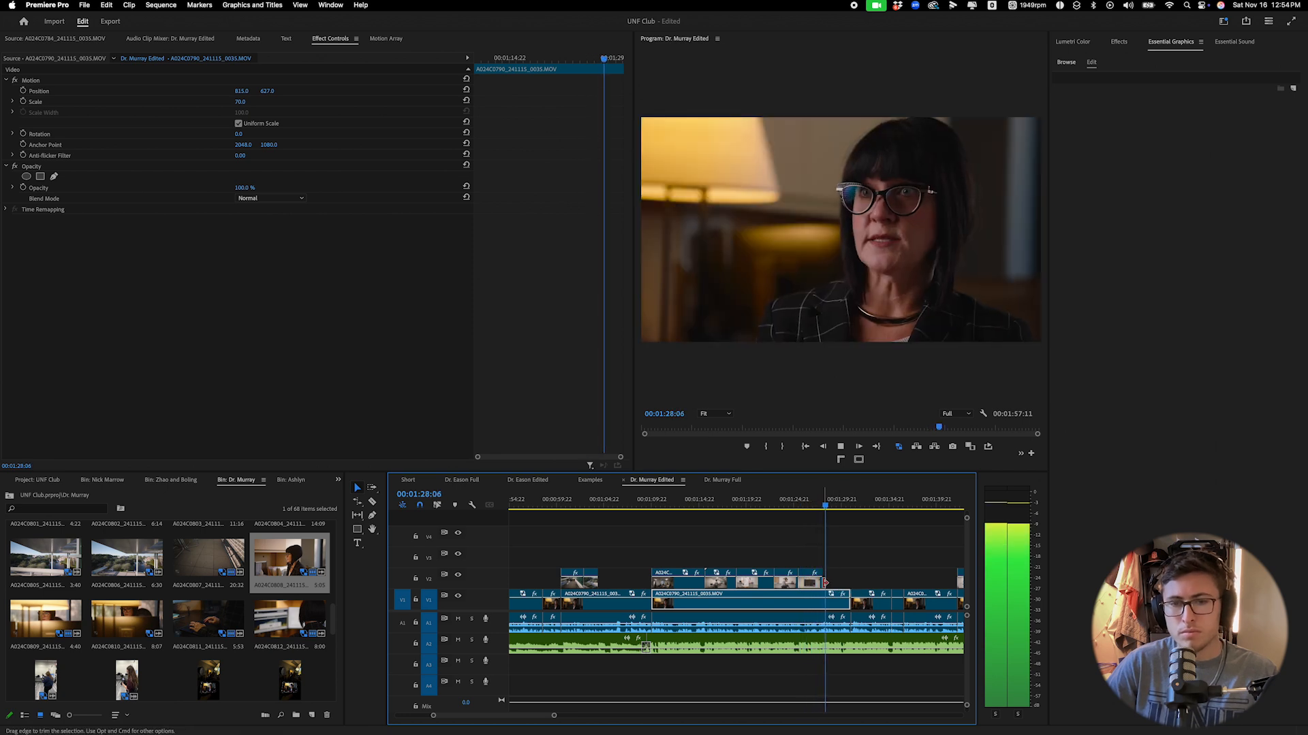
Try extending the wall-mounted TV clip on V2 to the next V1 cut, then trim it back to 00:01:28:04.
drag(851, 580, 850, 580)
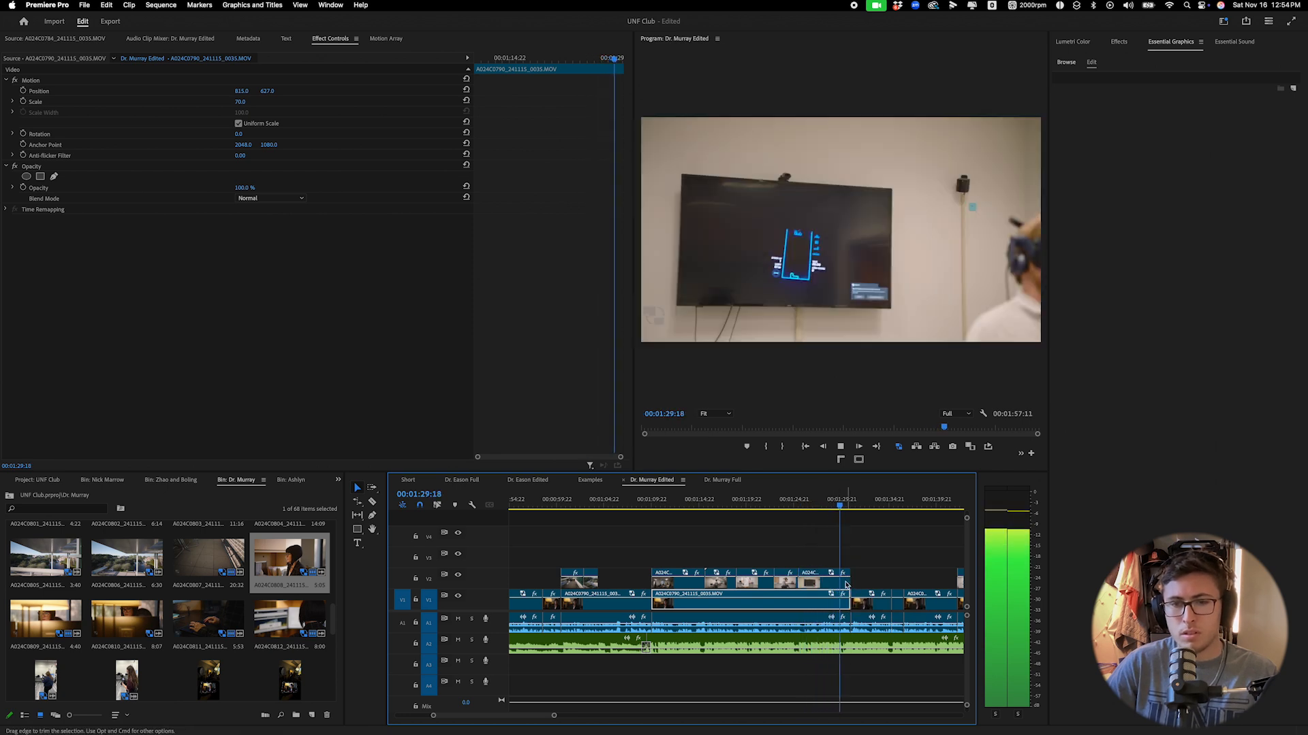
click(819, 503)
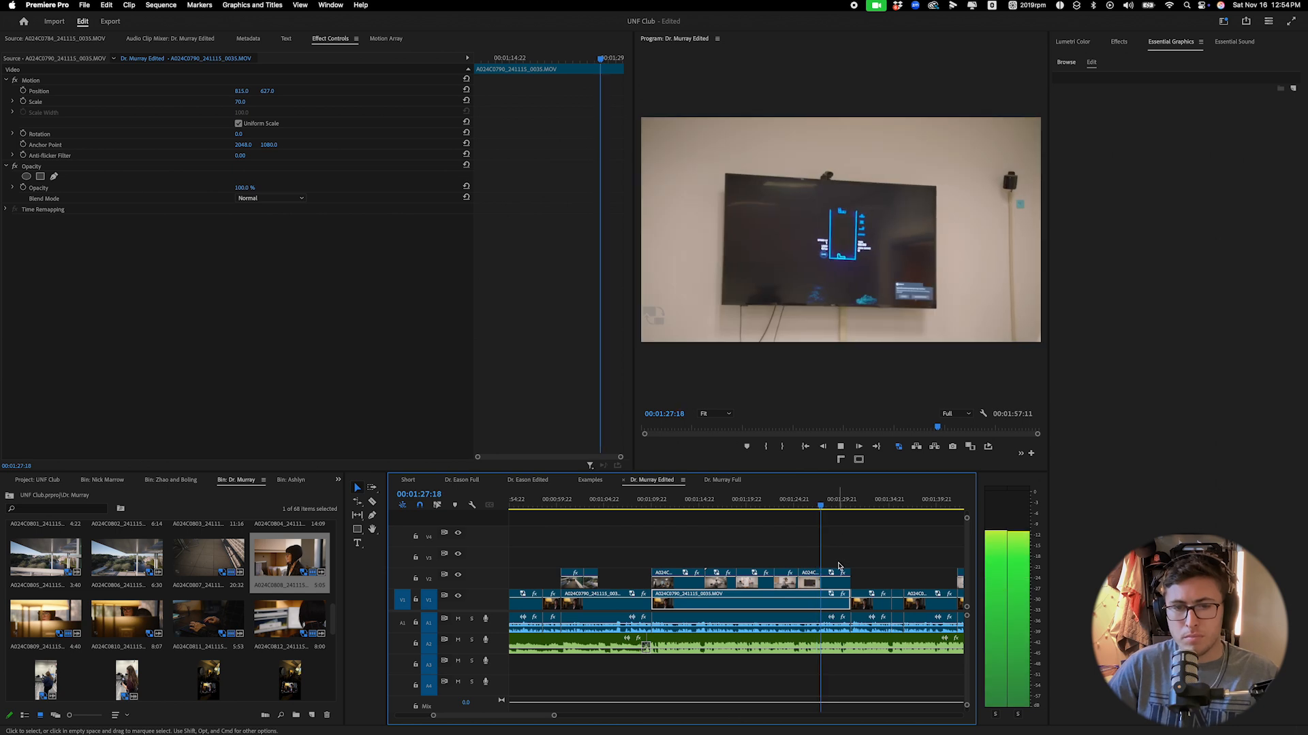
key(space)
drag(849, 580, 825, 581)
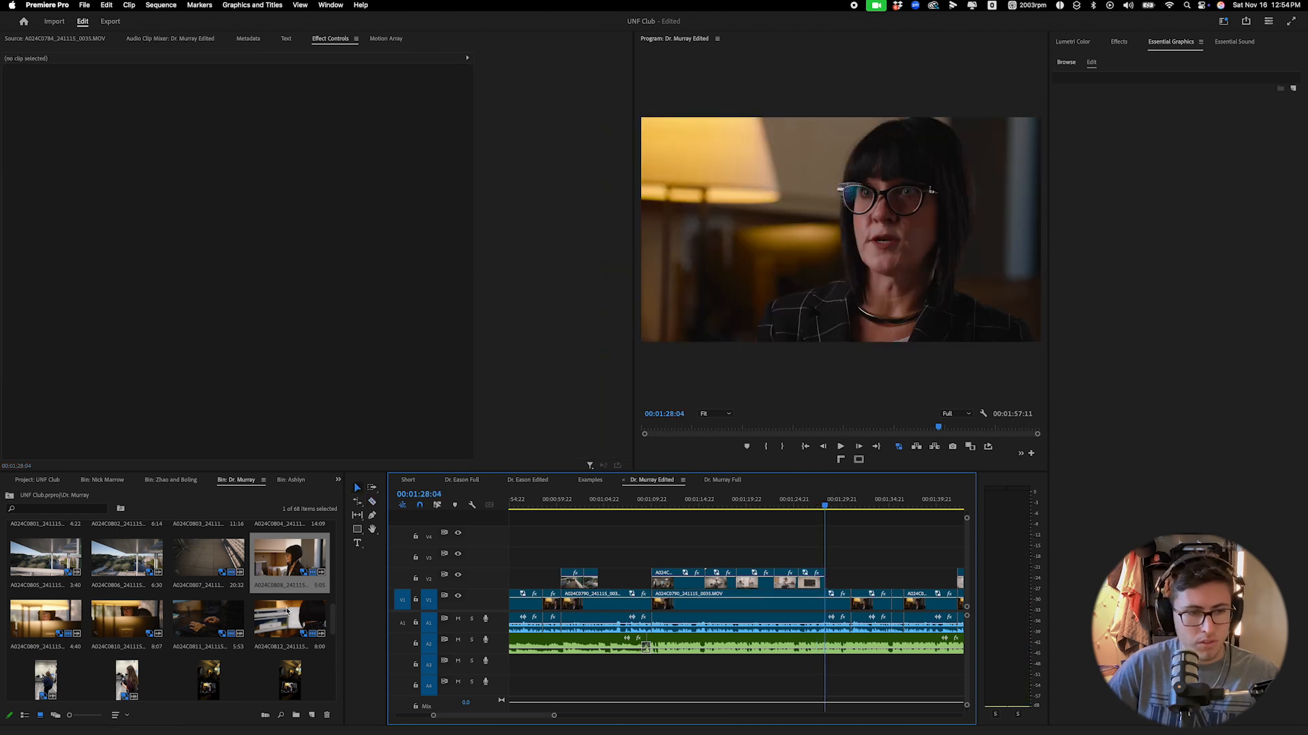
Find the computer monitor clip A024C0786 in the bin and place it on V3 at 00:01:28:04.
scroll(286, 612, up, 5)
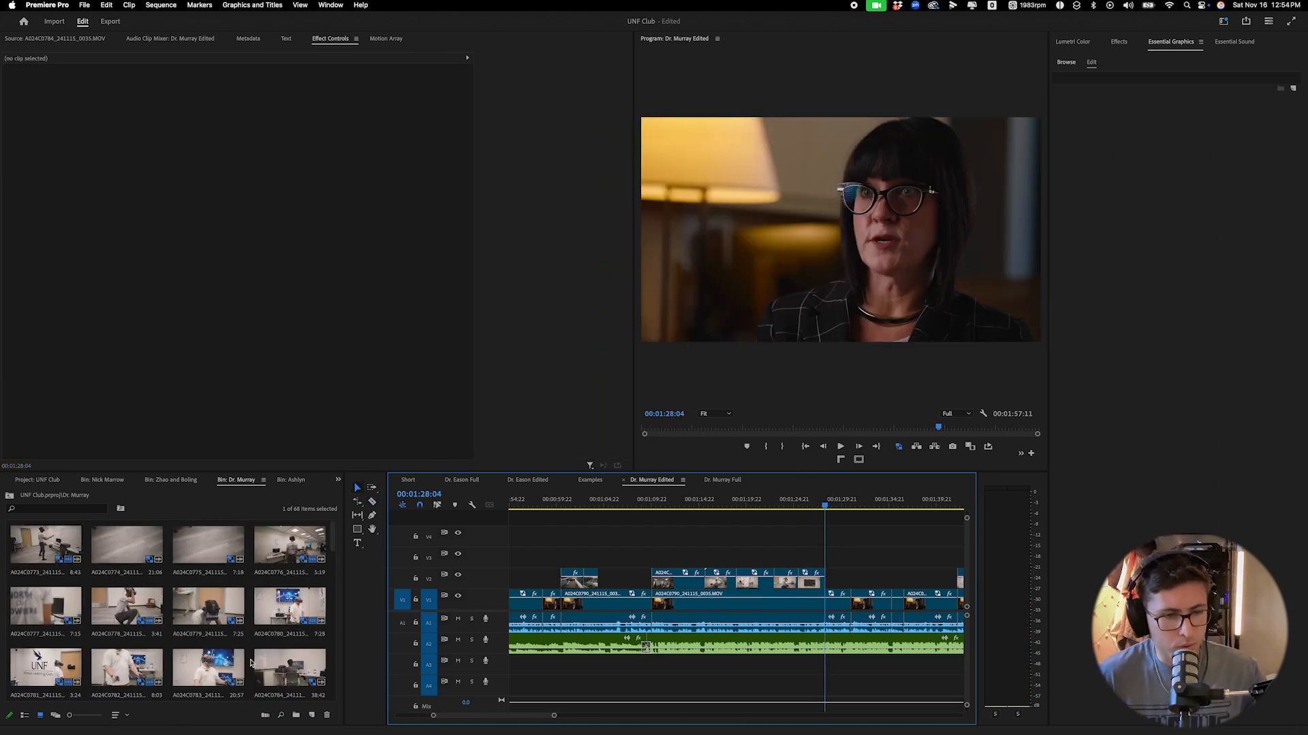
scroll(227, 657, down, 1)
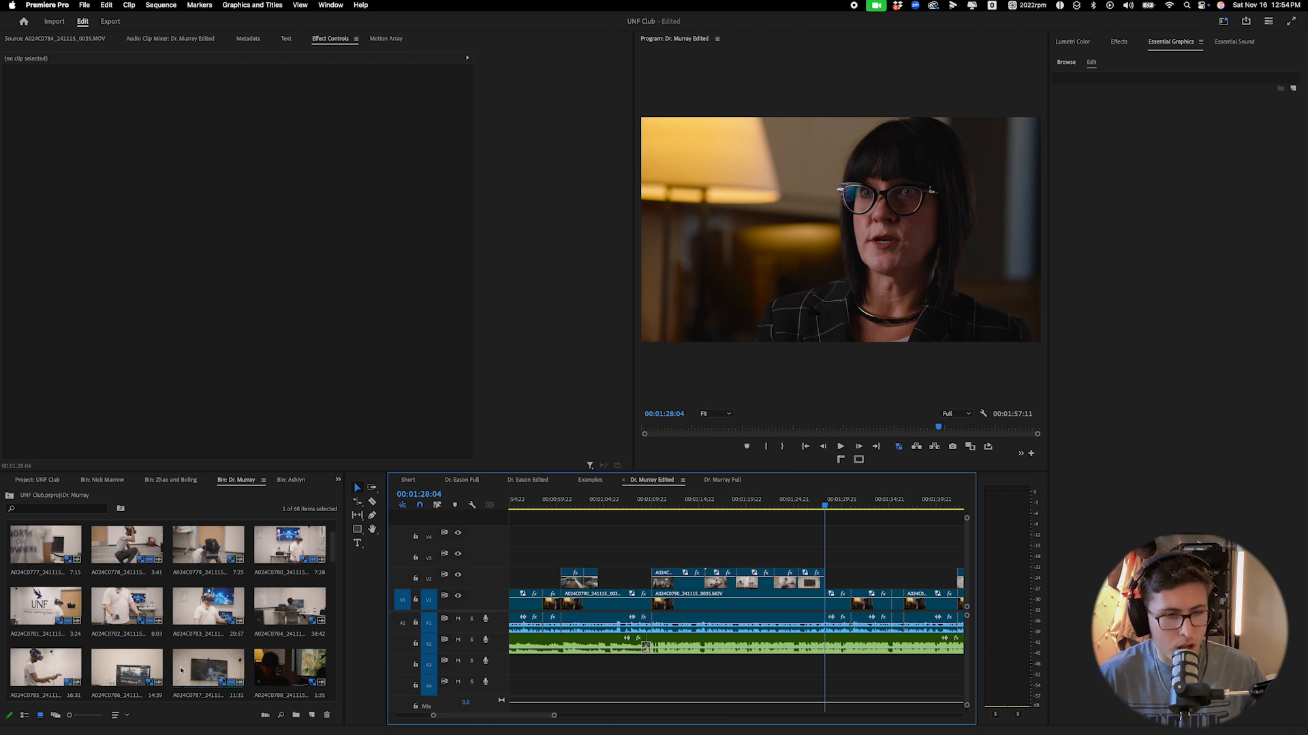
double_click(148, 664)
drag(136, 666, 826, 566)
scroll(826, 565, right, 3)
scroll(773, 566, right, 1)
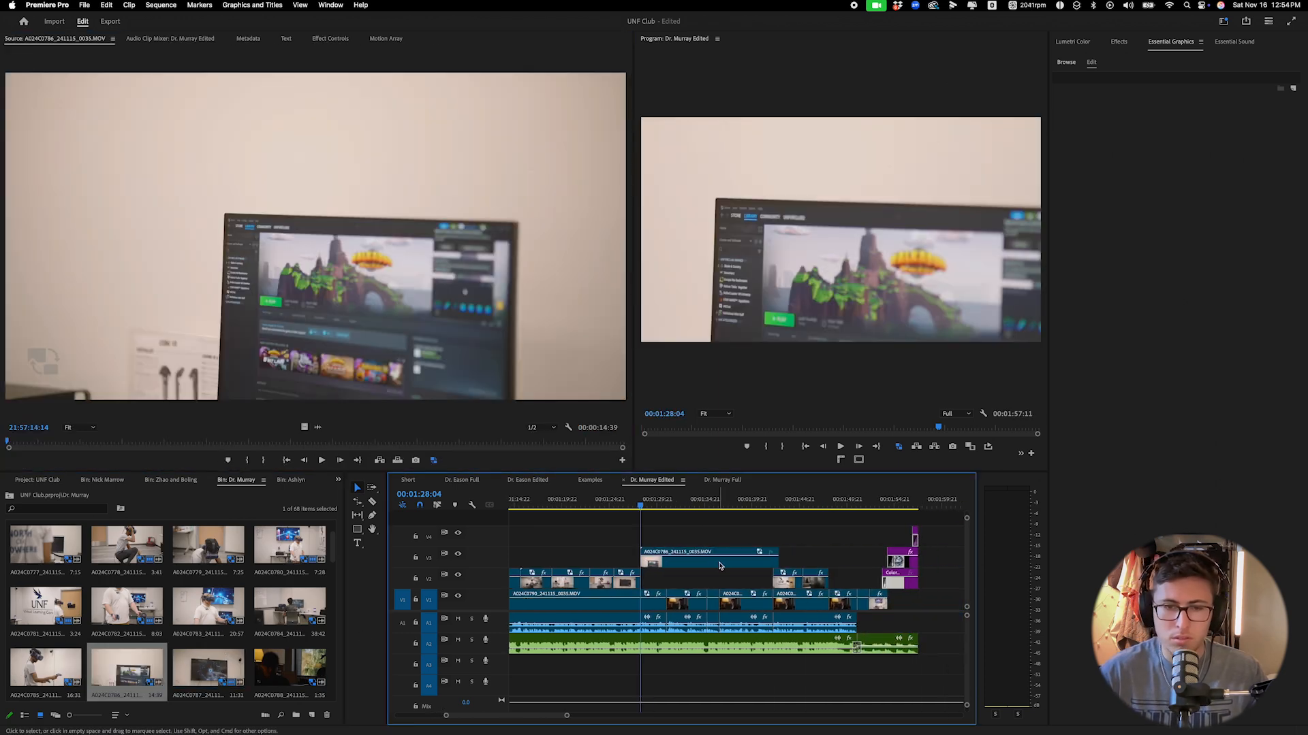
Slow the computer monitor clip on V3 to 40% speed.
right_click(715, 564)
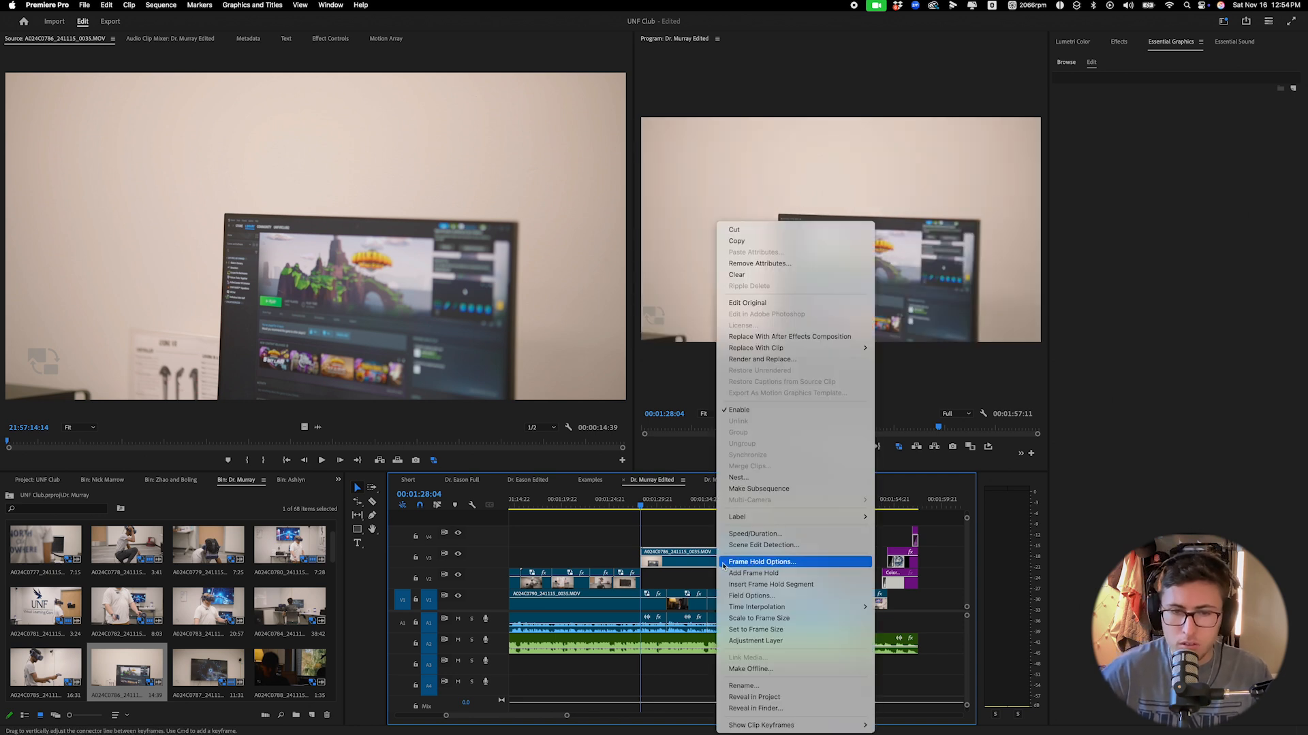
click(756, 536)
text(40)
key(Return)
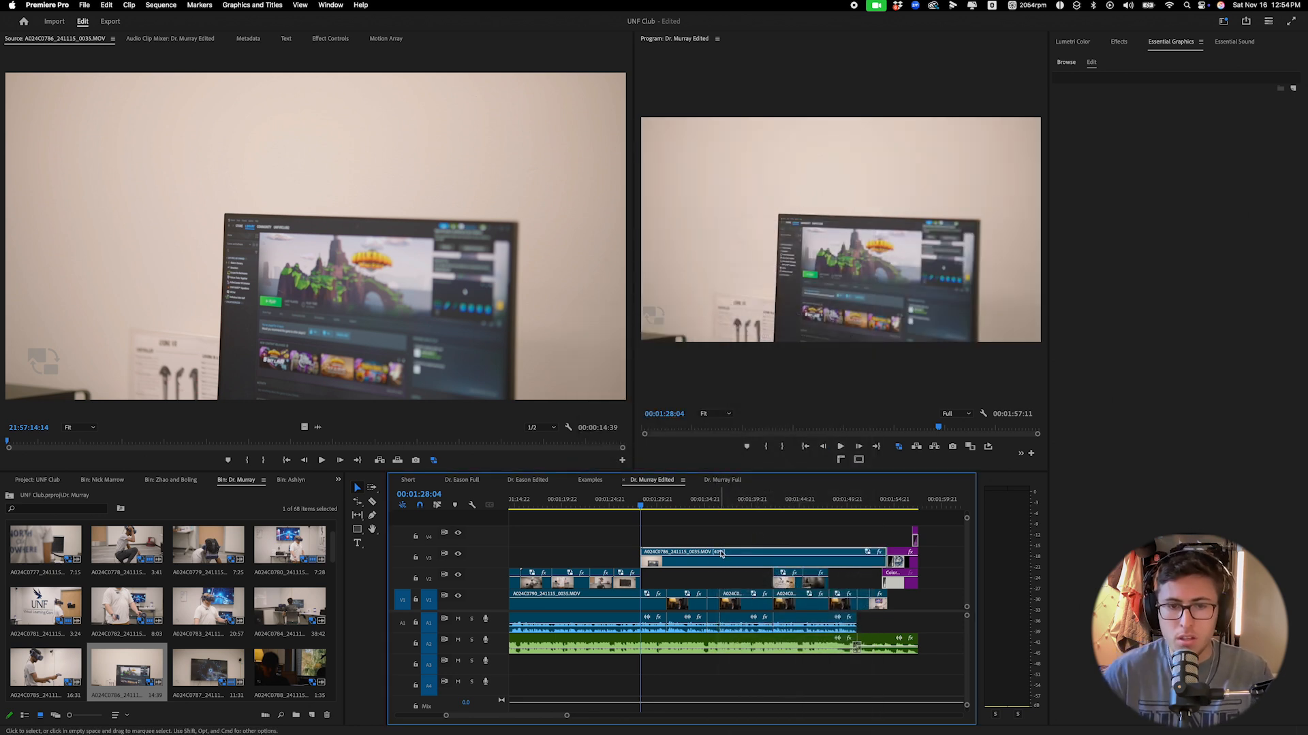
Preview the slowed monitor clip, split it at the next V1 interview cut and delete the remainder.
click(758, 502)
drag(758, 502, 661, 510)
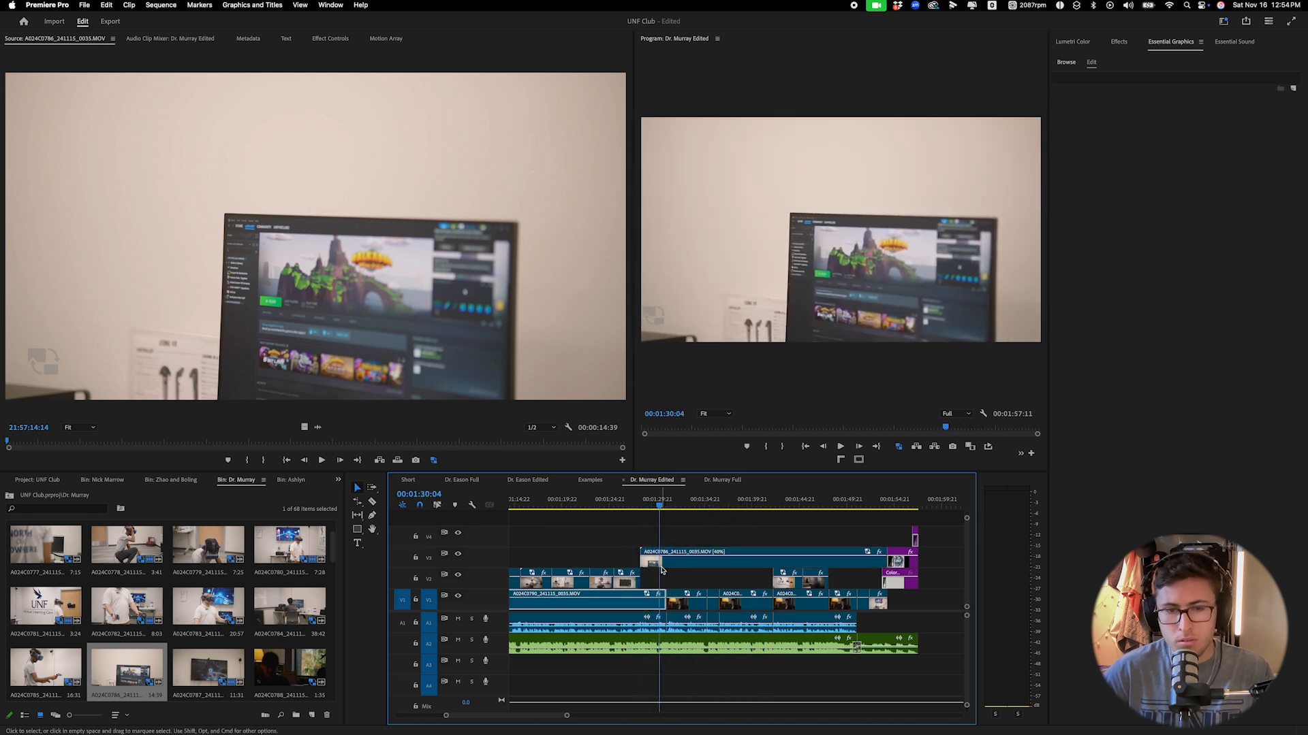
key(space)
key(c)
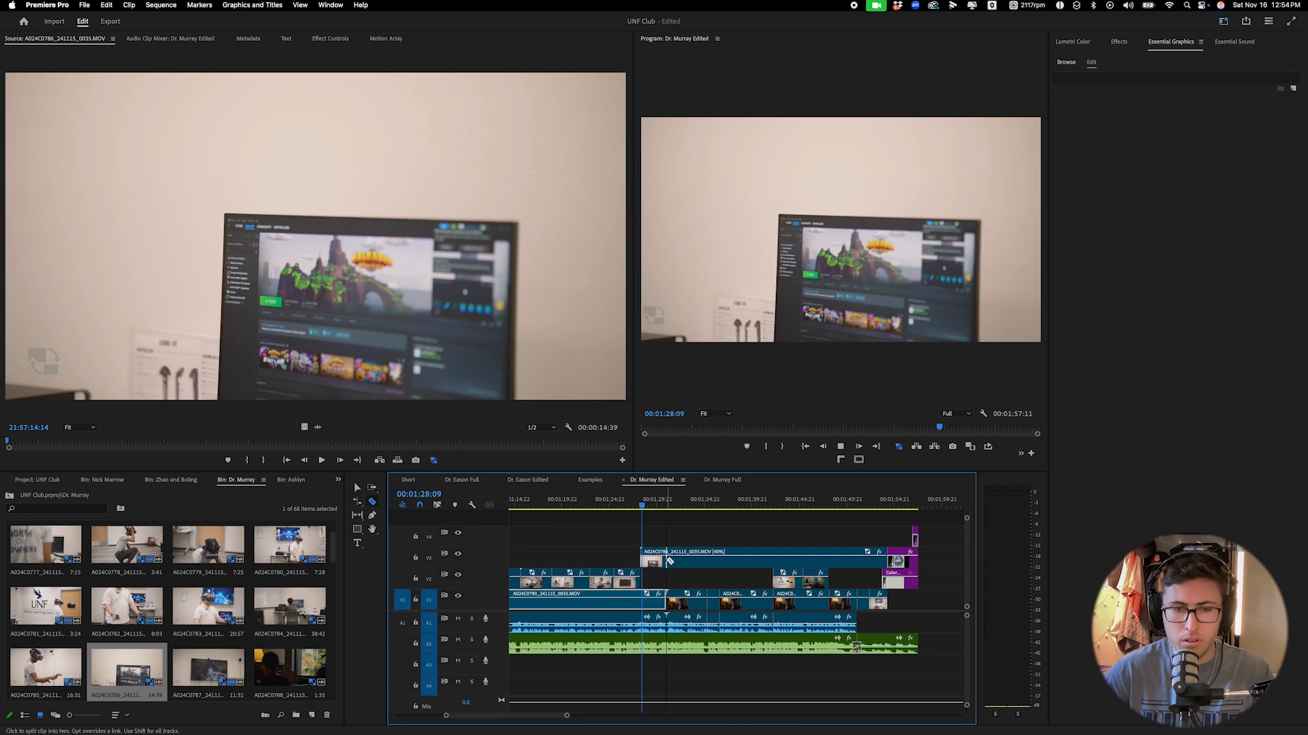
click(666, 559)
key(v)
click(680, 563)
key(Delete)
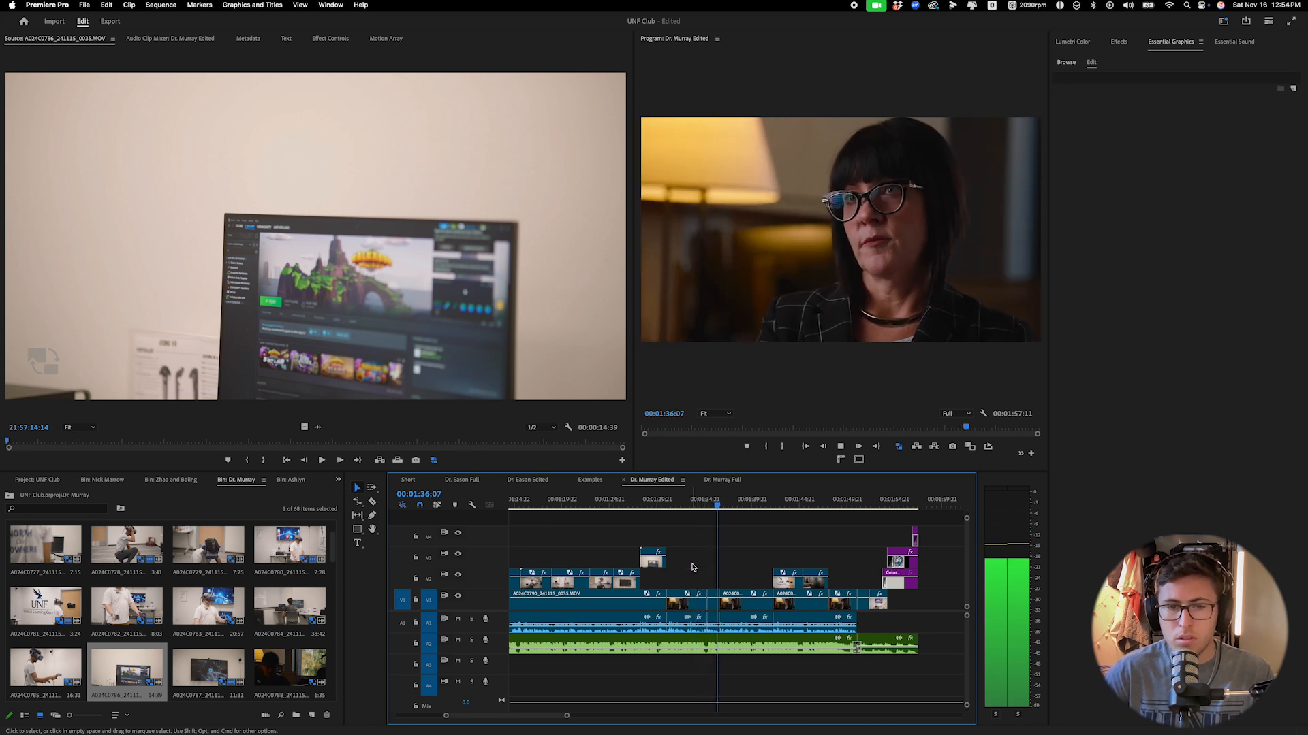
Enlarge the Program monitor and replay the interview after the new insert, returning to 00:01:37:04.
click(705, 502)
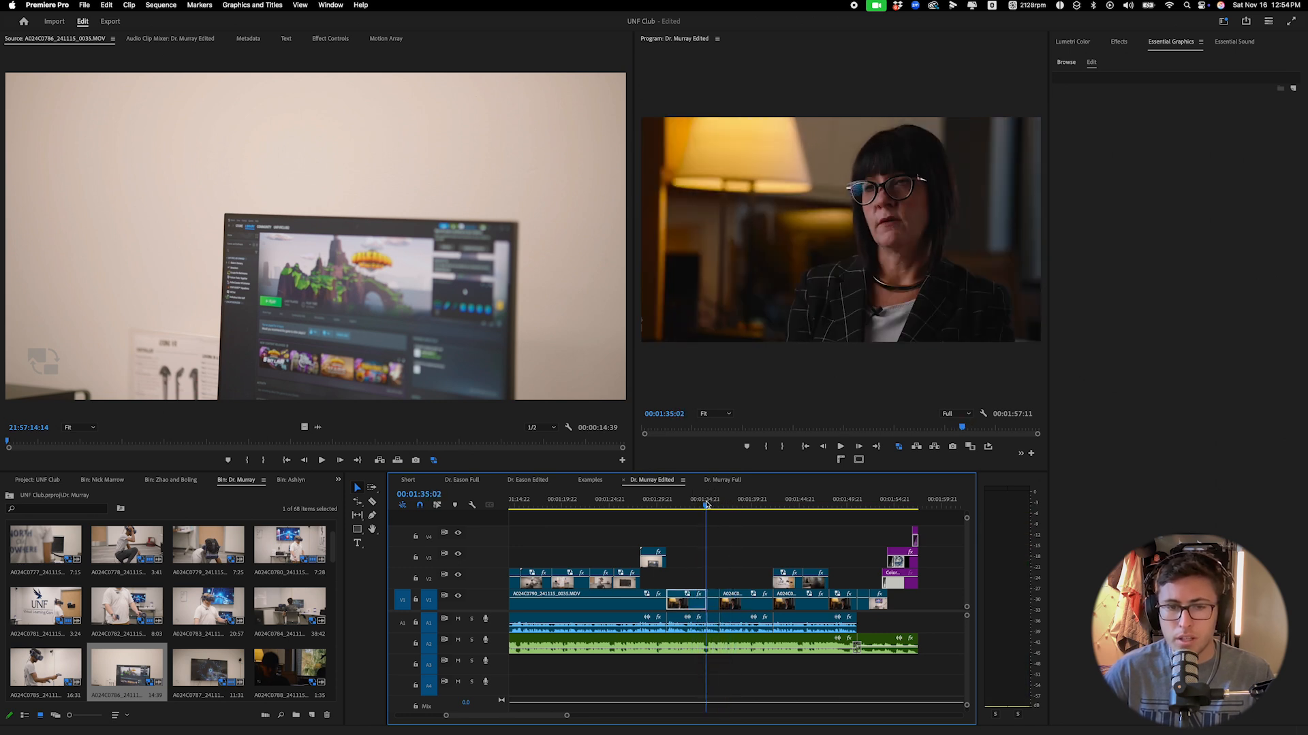
key(space)
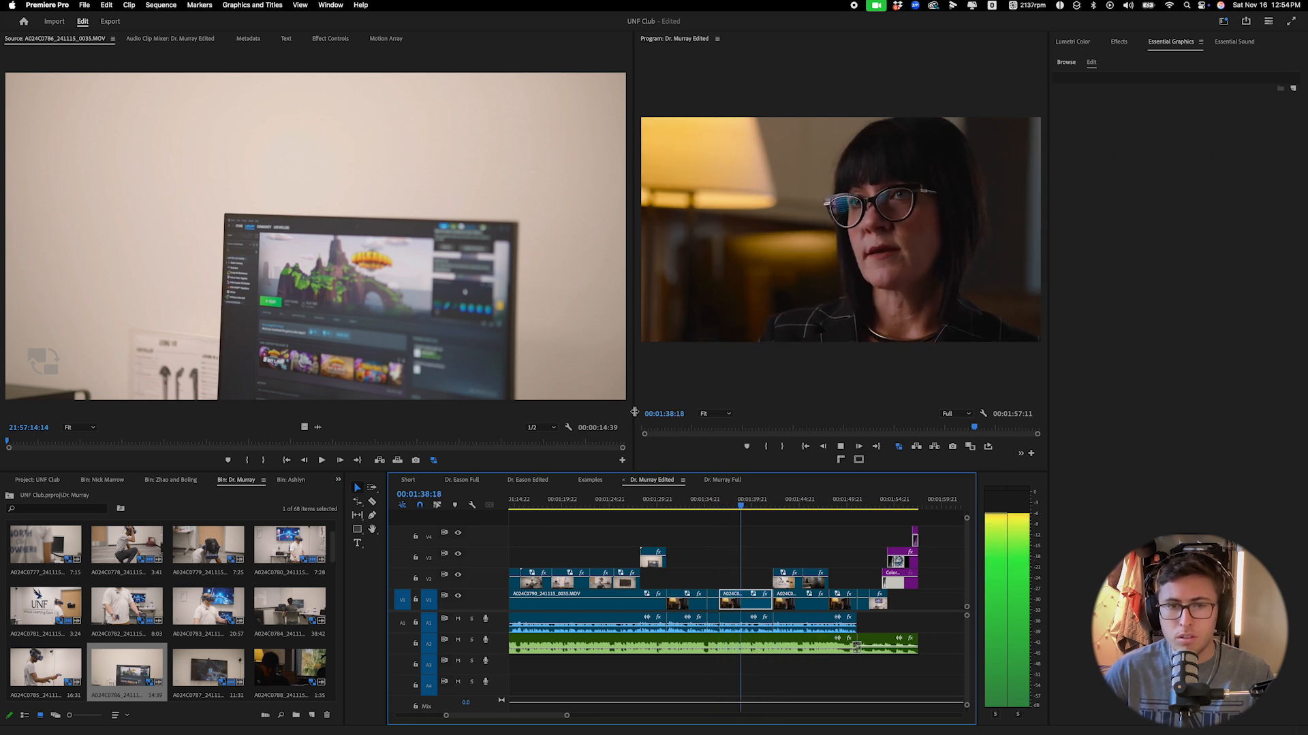
drag(633, 412, 466, 413)
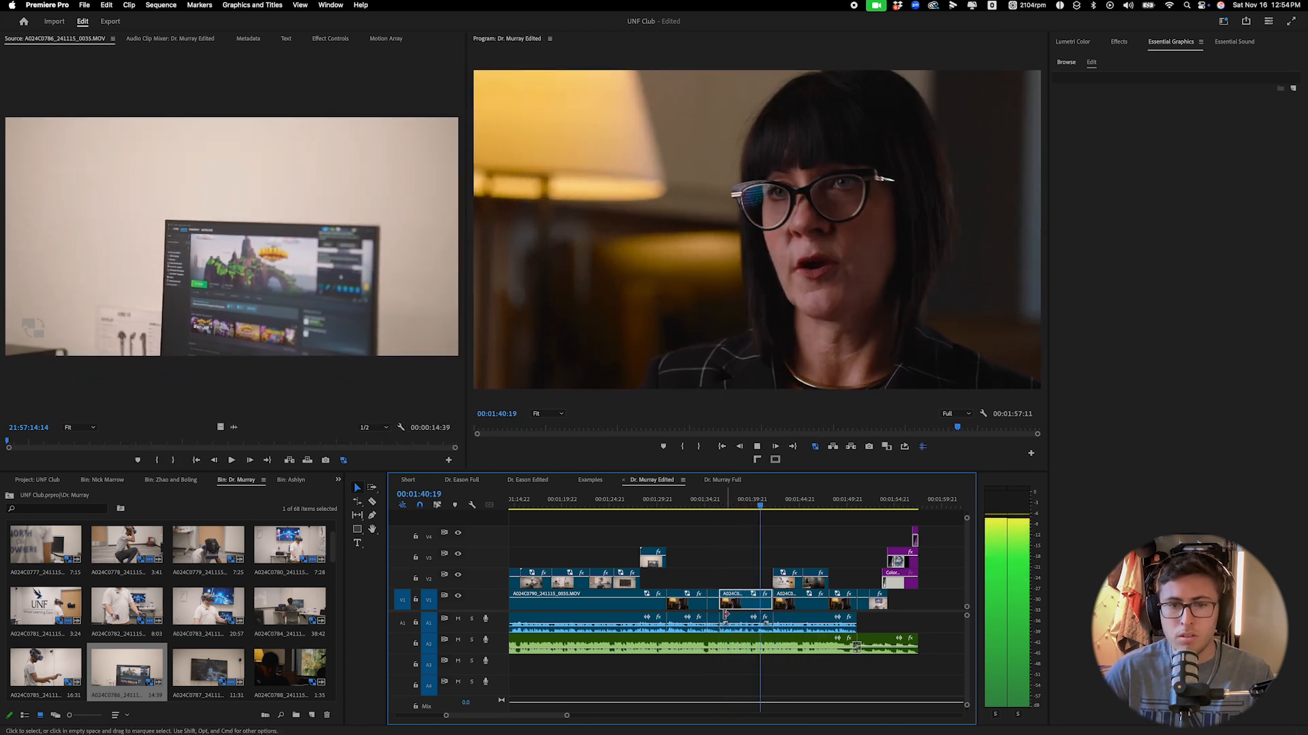
click(674, 503)
key(space)
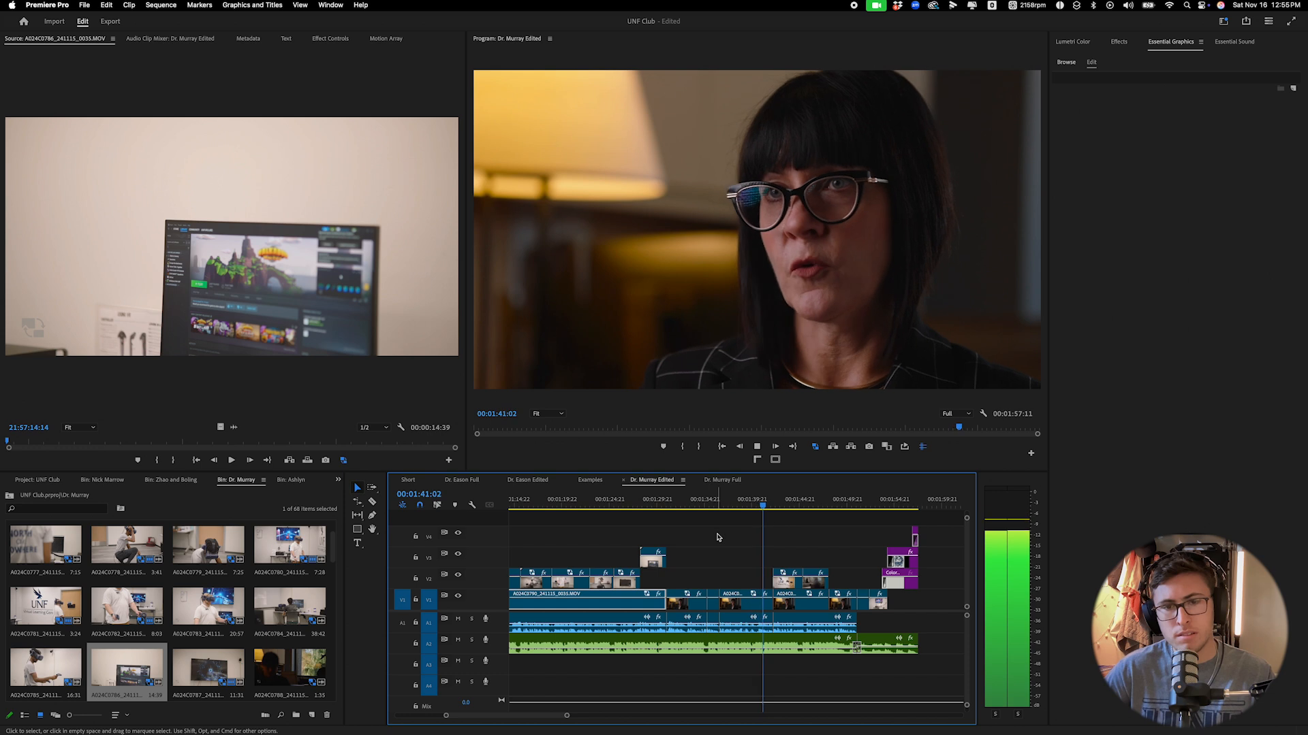
click(726, 505)
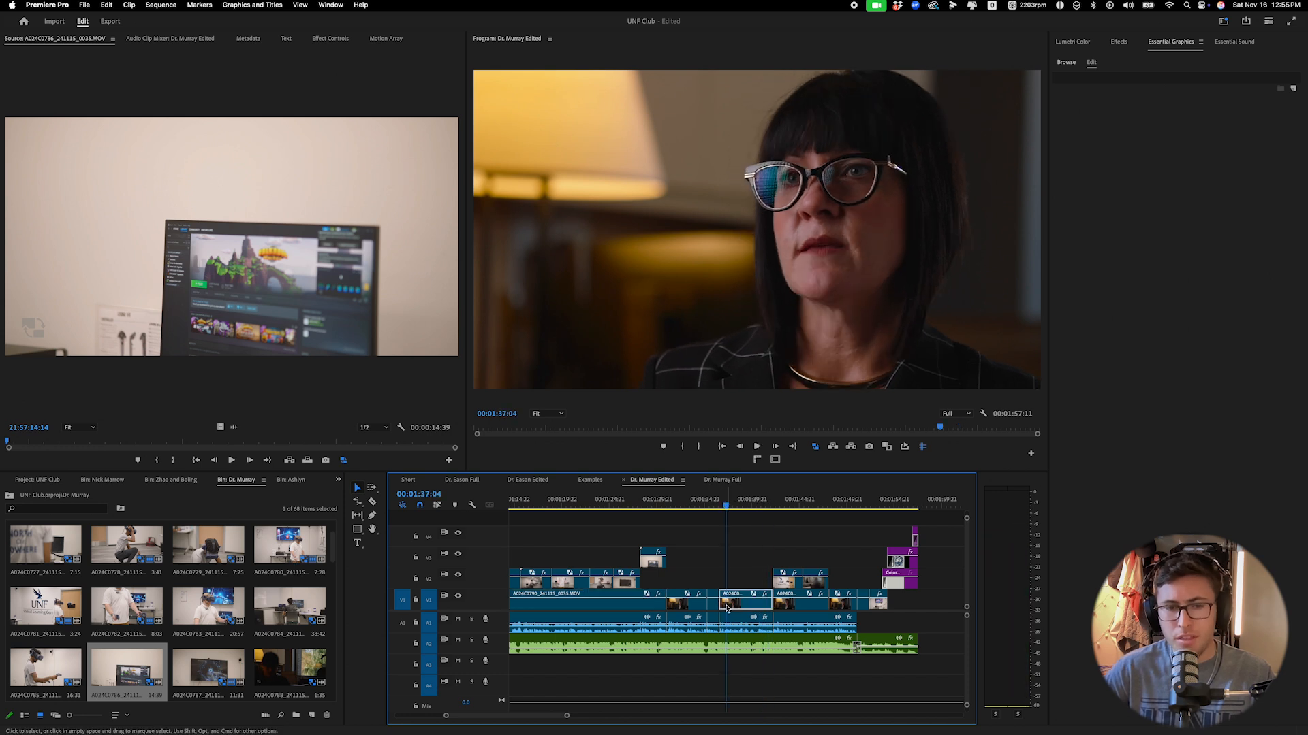
Replay the V1 interview clip around 00:01:38:22 and reset its framing to scale 50 and position 960, 540.
click(330, 39)
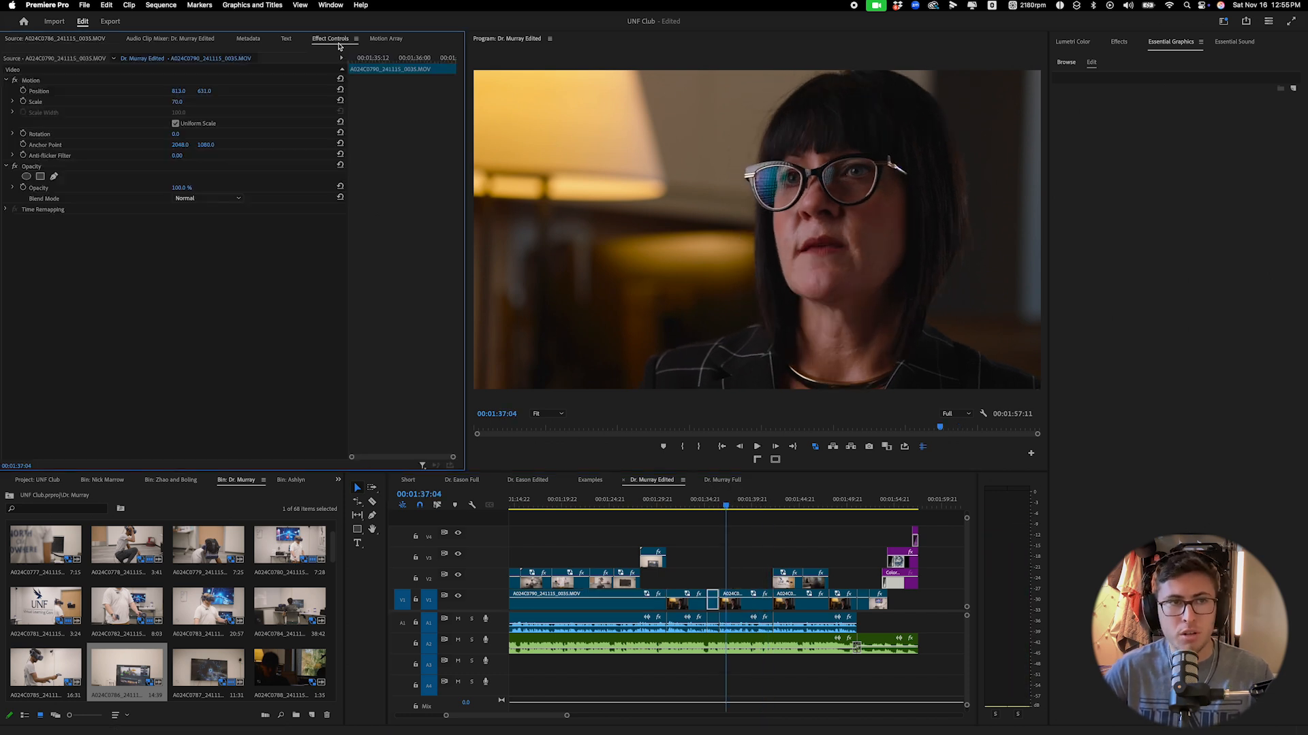
click(746, 606)
click(703, 504)
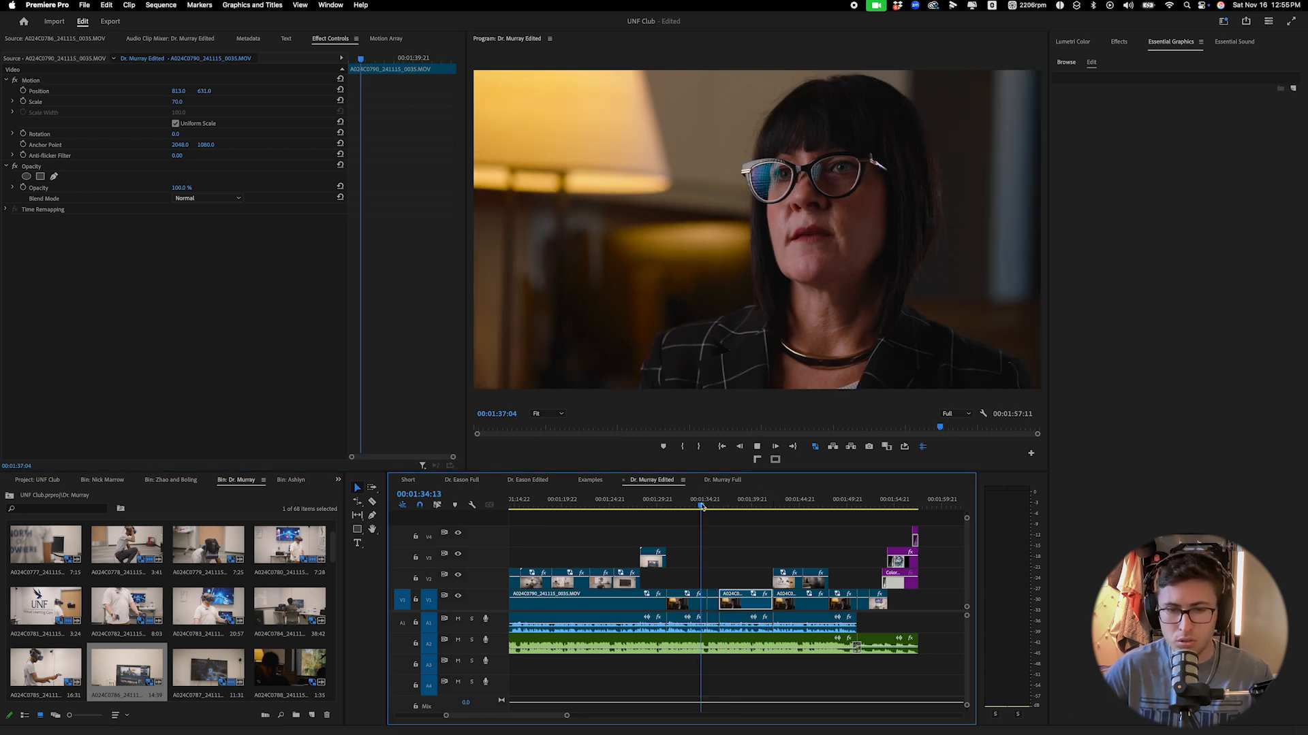
key(space)
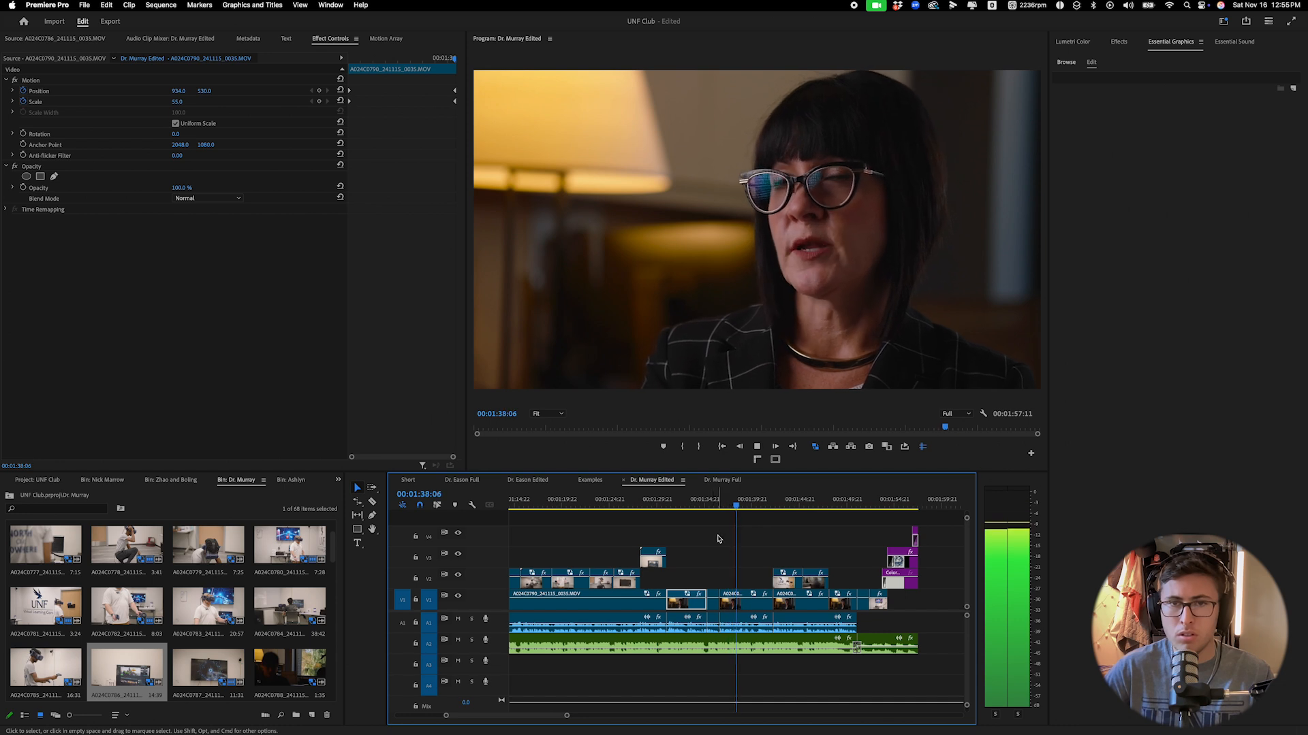
key(space)
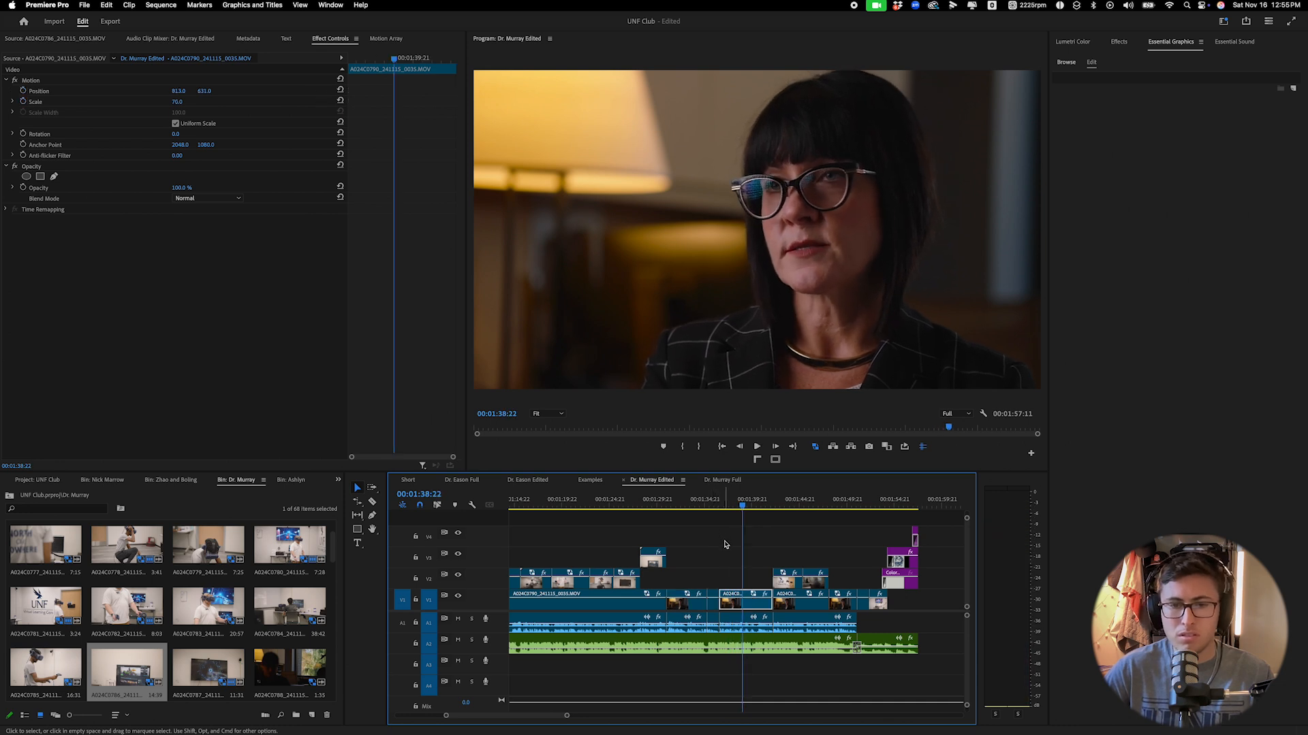
click(186, 101)
text(50)
key(Return)
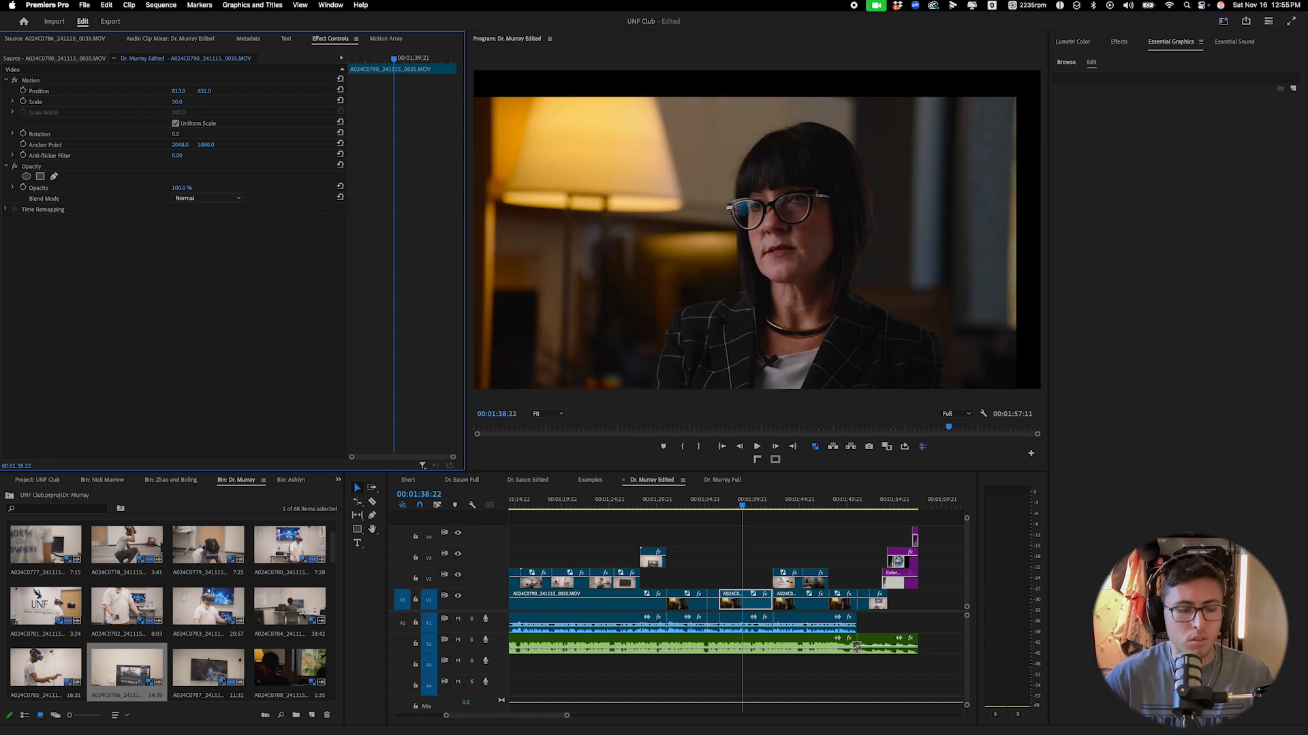
text(540)
key(Return)
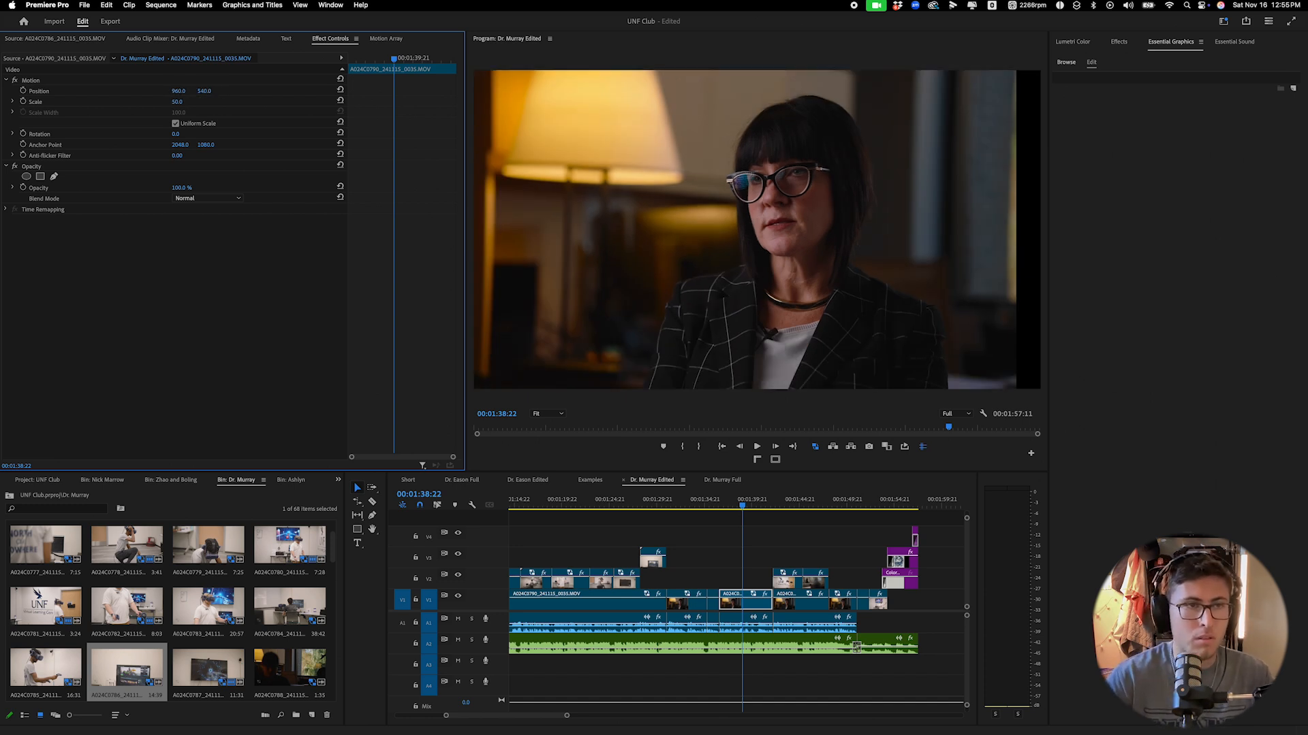
Replay the reframed interview and the following B-roll, rechecking the two-student conversation clip around 00:01:47:01.
key(space)
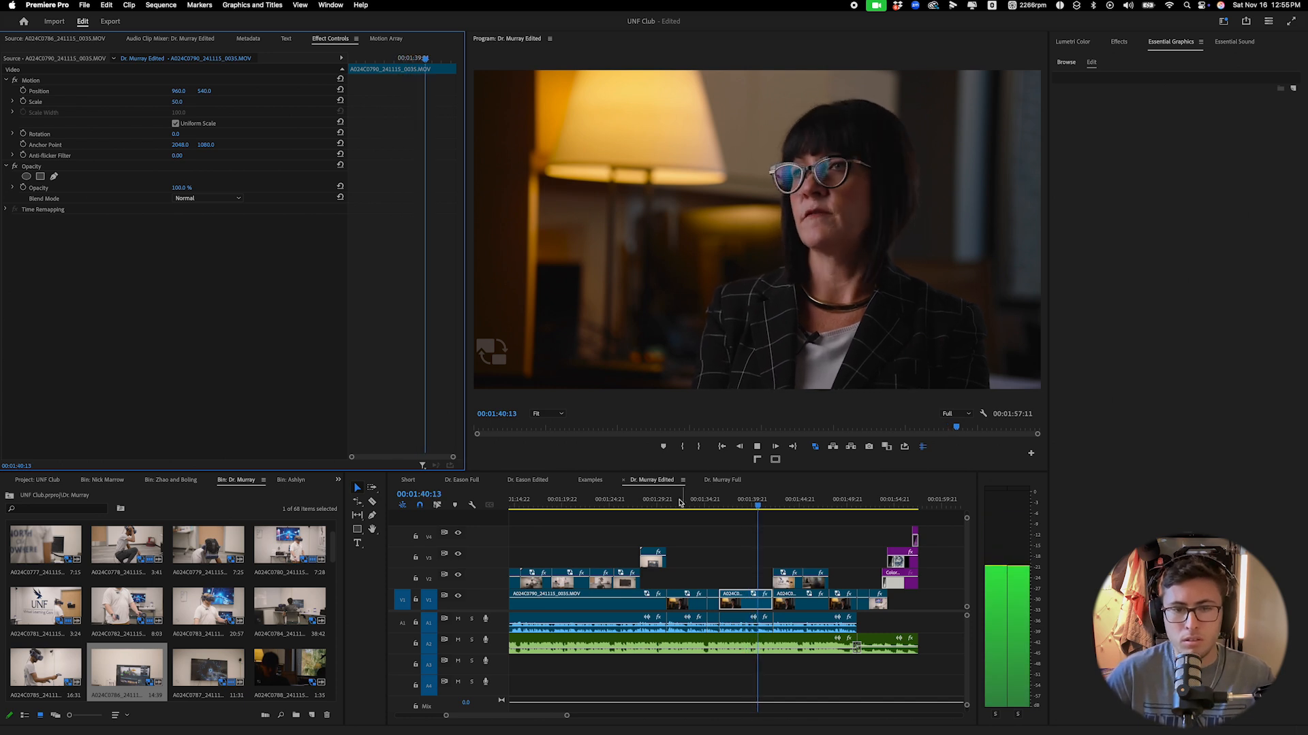
click(665, 504)
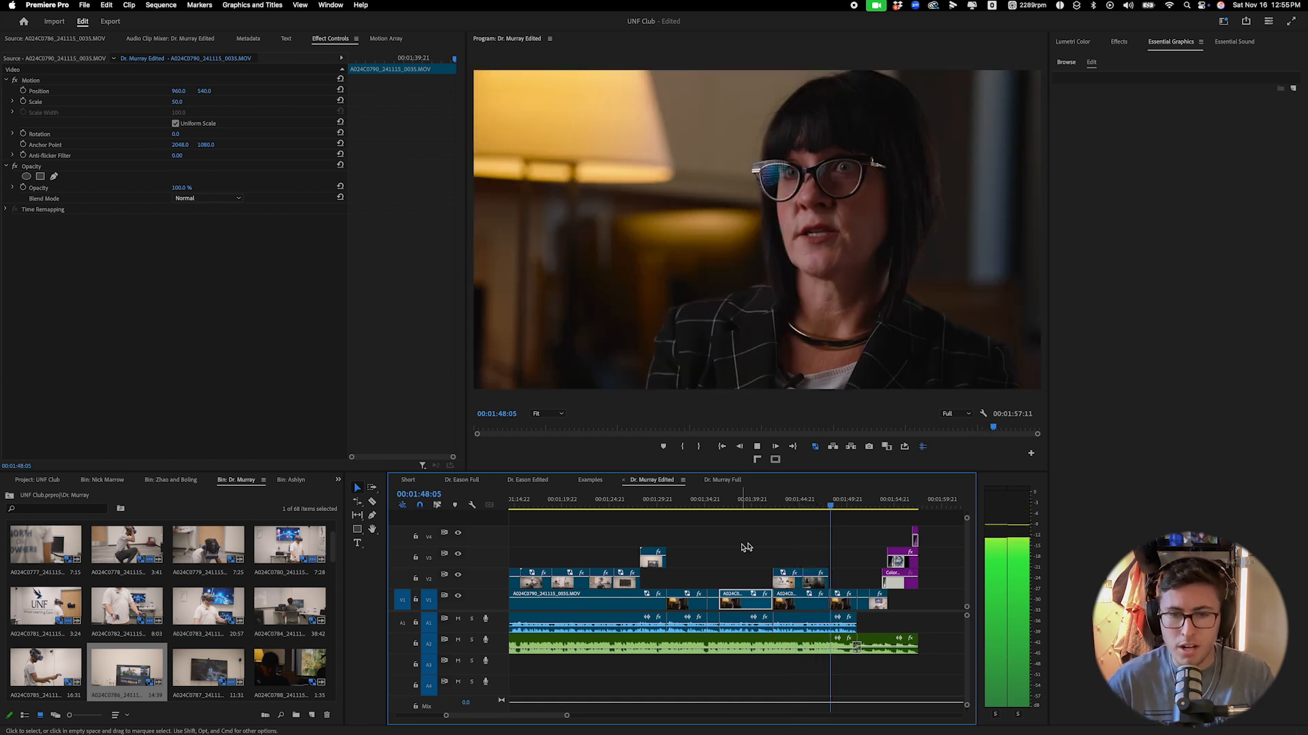
drag(809, 506, 818, 507)
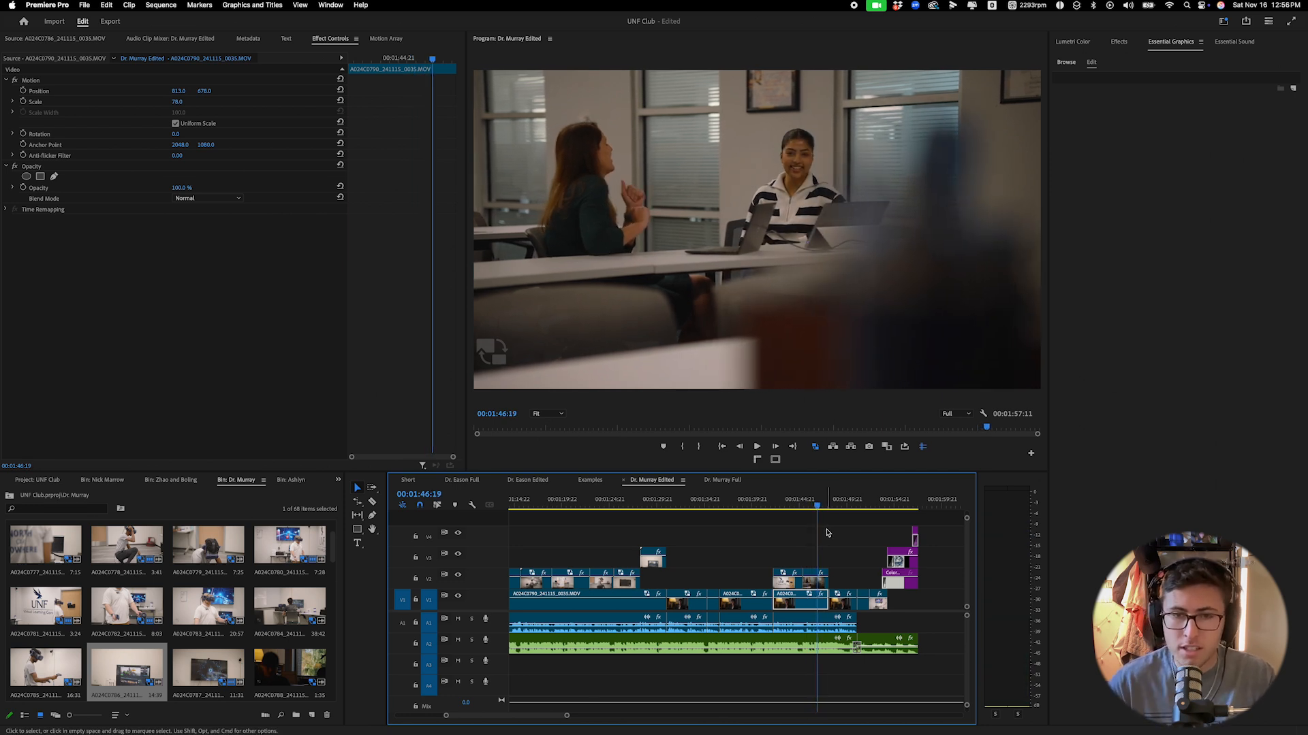
key(space)
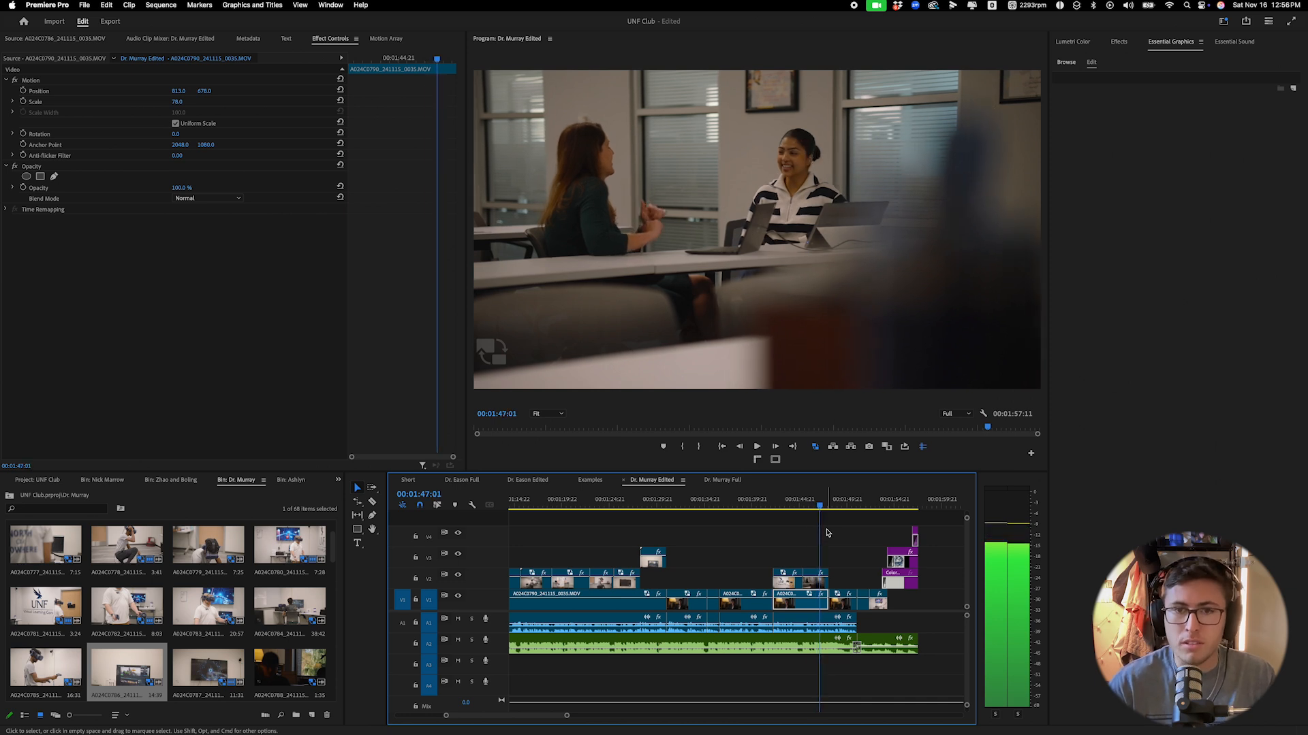
Swap in a later part of conversation clip A024C0794 on V2 and preview it around its end cut.
click(813, 585)
key(BackSpace)
mouse_move(824, 584)
mouse_down()
mouse_move(807, 585)
mouse_move(826, 578)
mouse_up()
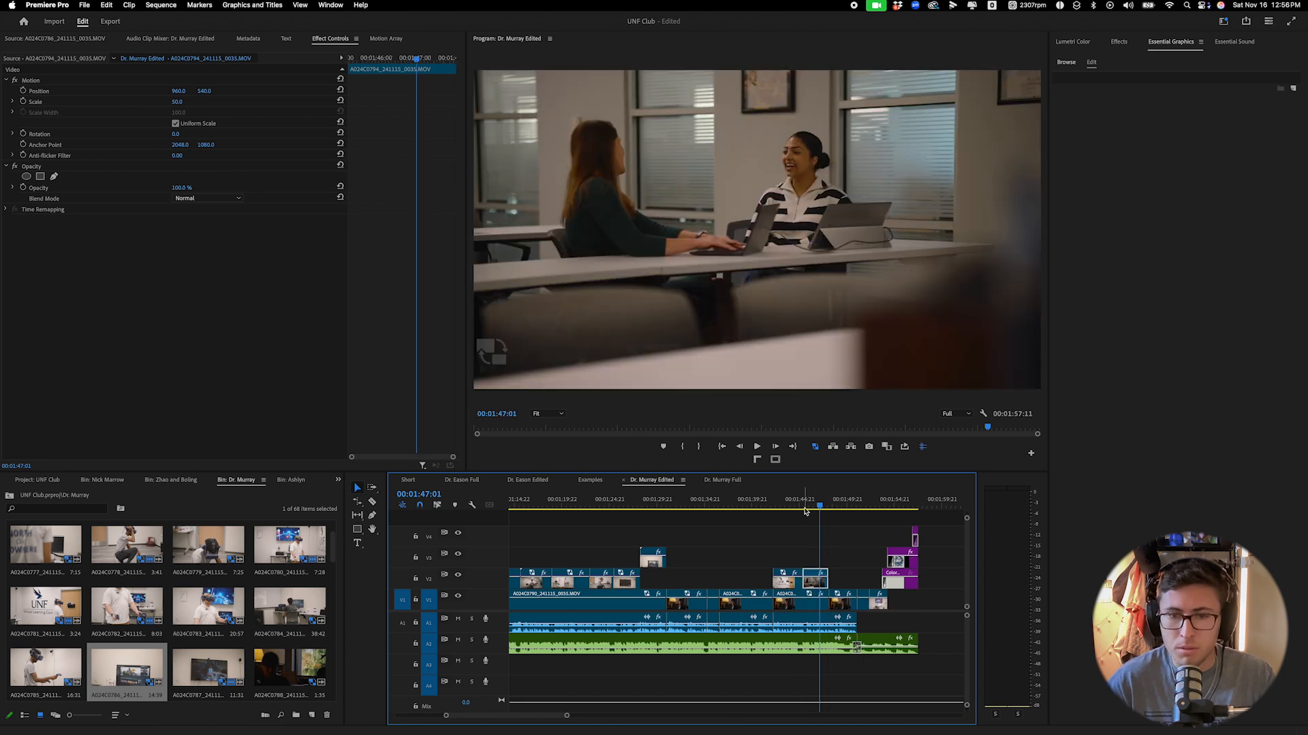
key(space)
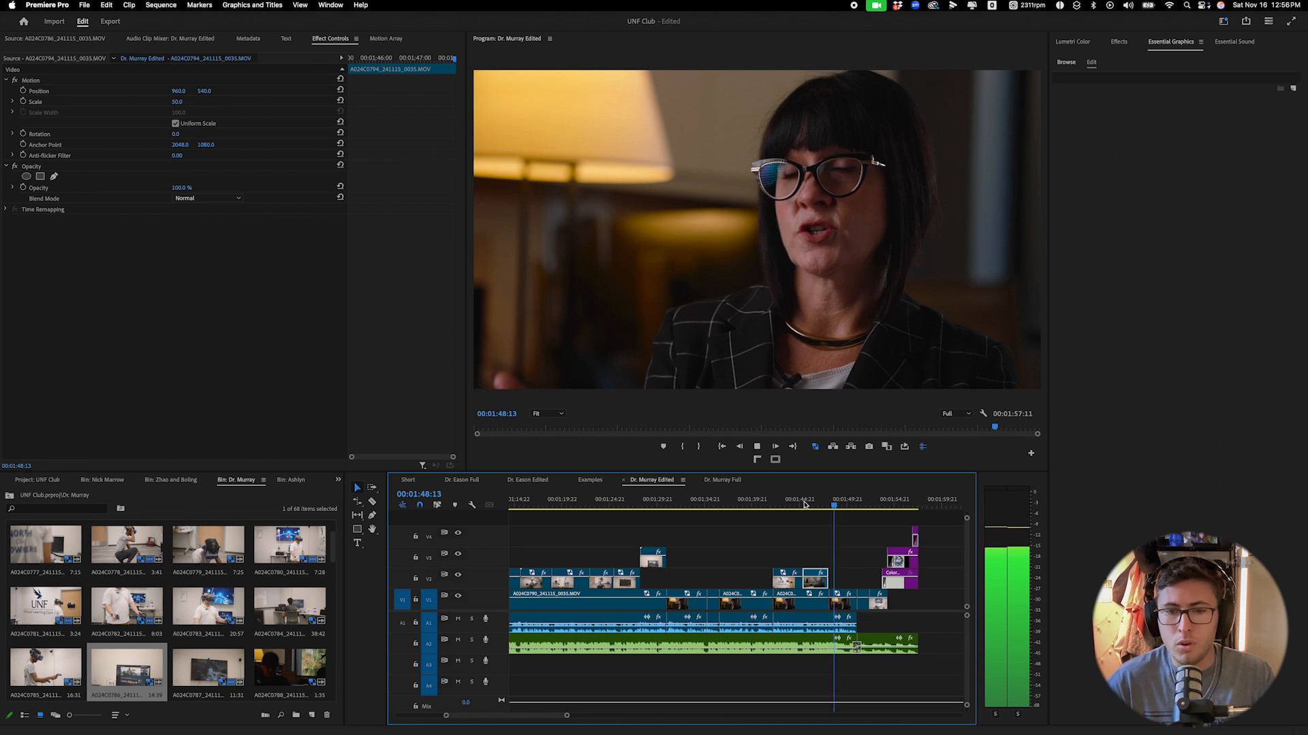
key(space)
key(space)
key(space)
key(Left)
key(Left)
key(Left)
key(Left)
key(Left)
key(Left)
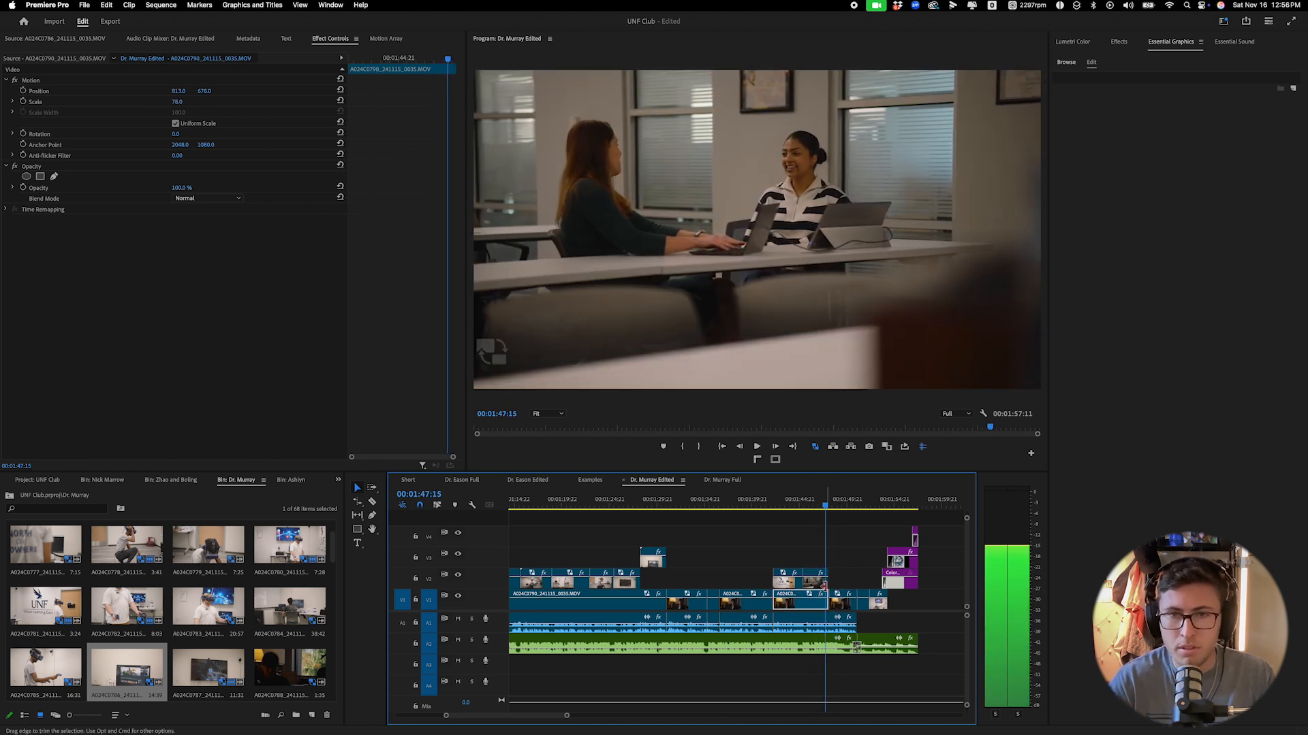
Move the conversation clip to V3, extend its end, split it at 00:01:48:10 and use the later portion from the preceding clip's end.
drag(820, 587, 871, 563)
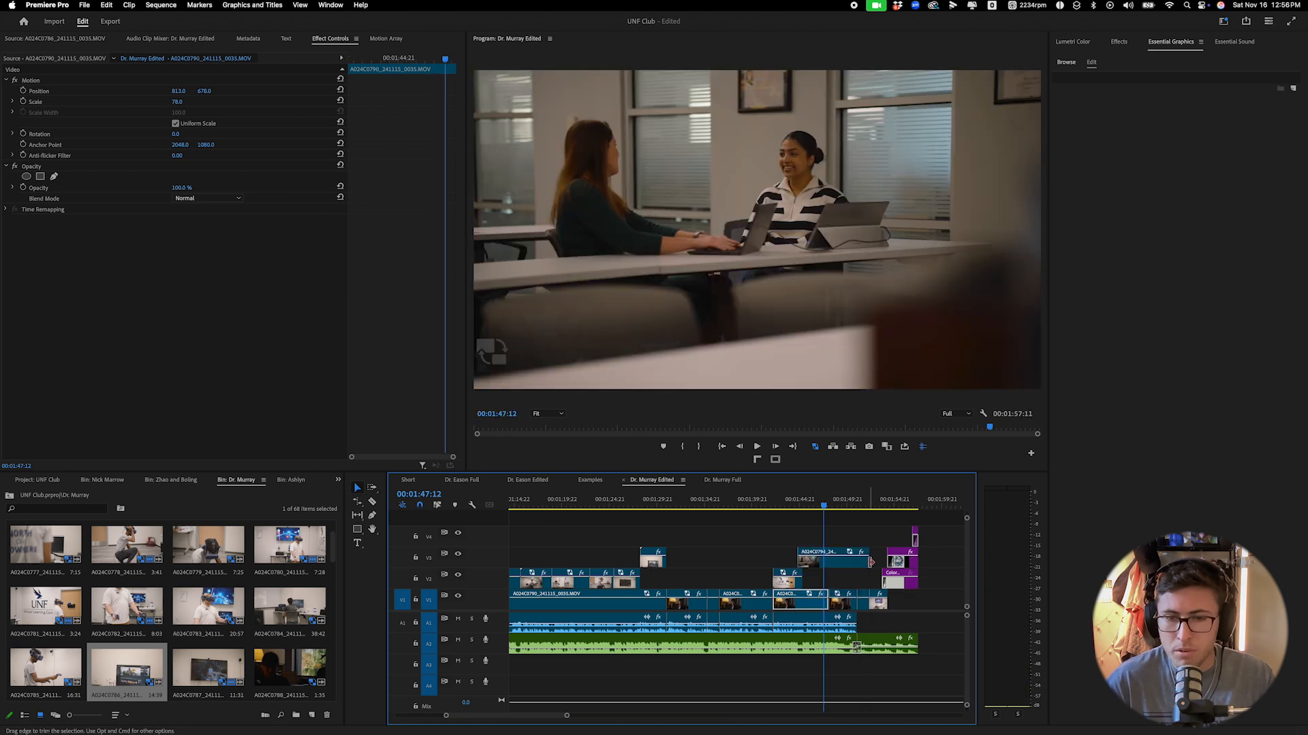
mouse_move(825, 504)
mouse_down()
mouse_move(844, 505)
mouse_move(833, 511)
mouse_up()
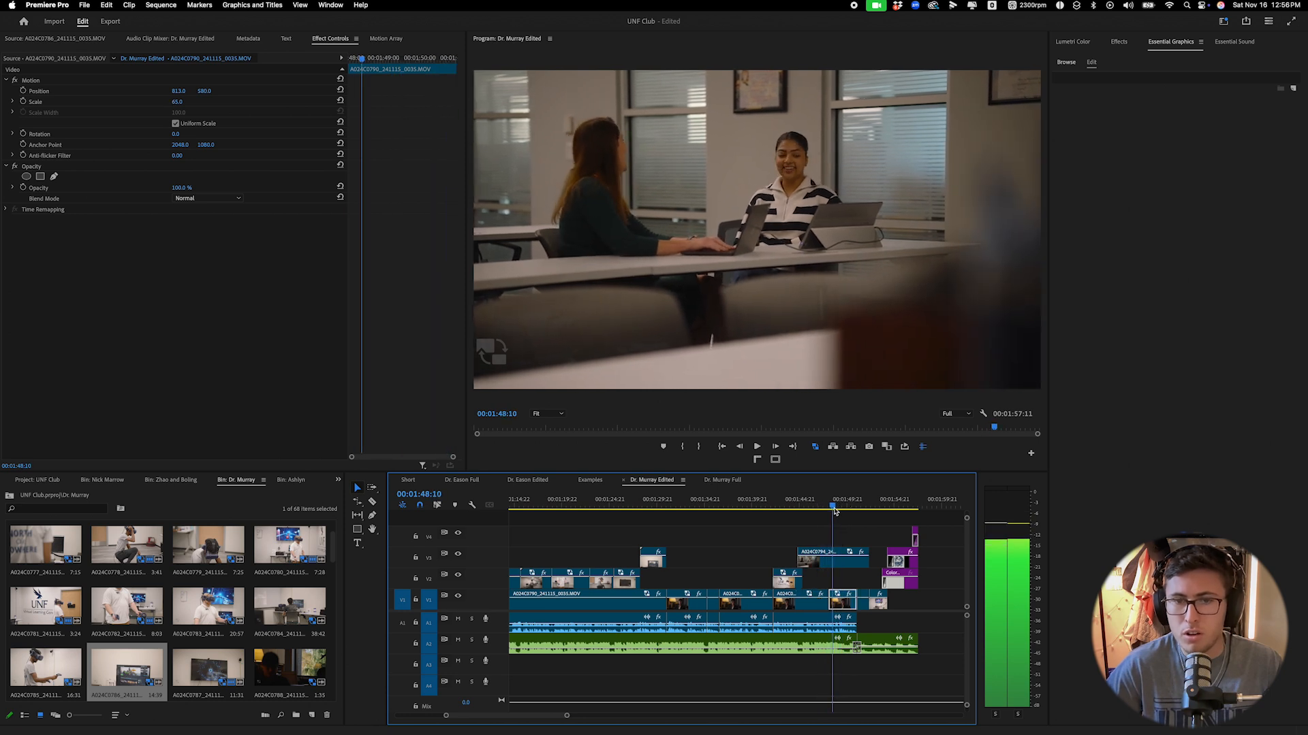
key(c)
click(832, 558)
key(v)
drag(838, 560, 807, 561)
key(Delete)
click(799, 505)
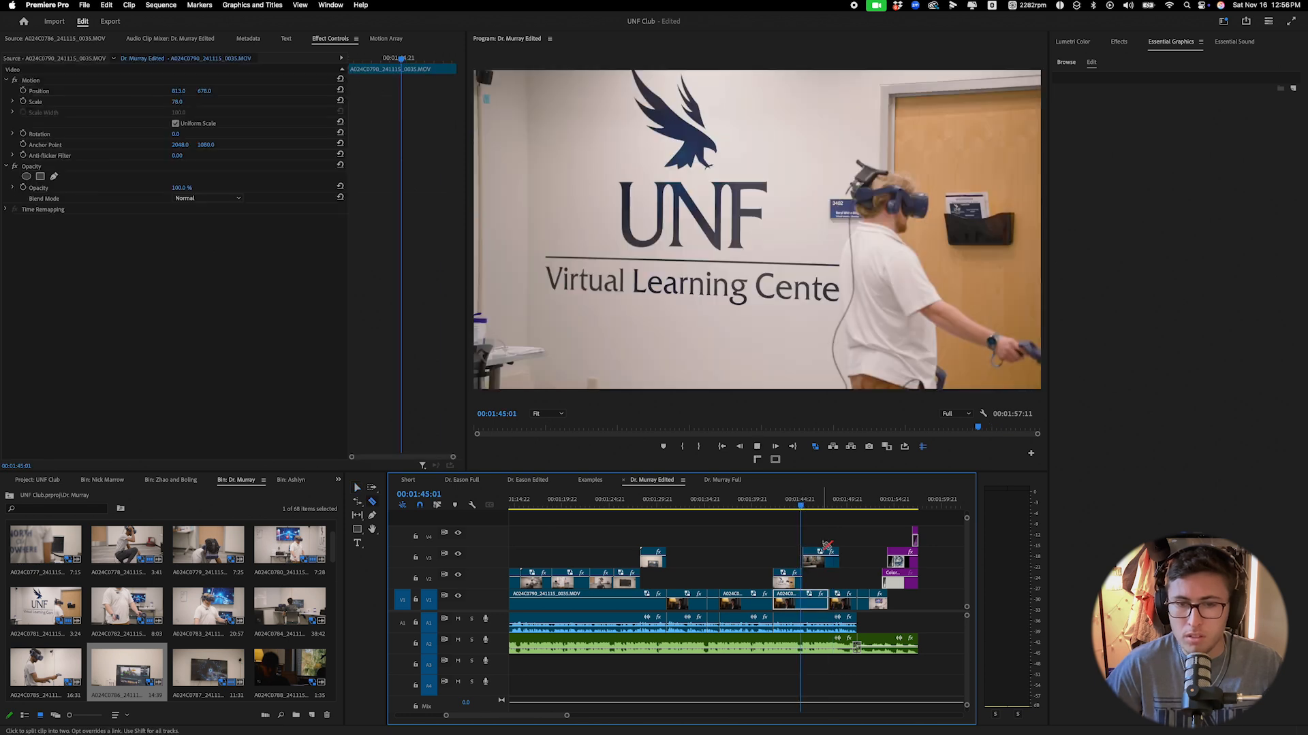
Preview the V3 conversation clip, split it at the V1 interview cut and delete the excess.
key(space)
key(c)
click(828, 559)
key(v)
click(836, 565)
key(Delete)
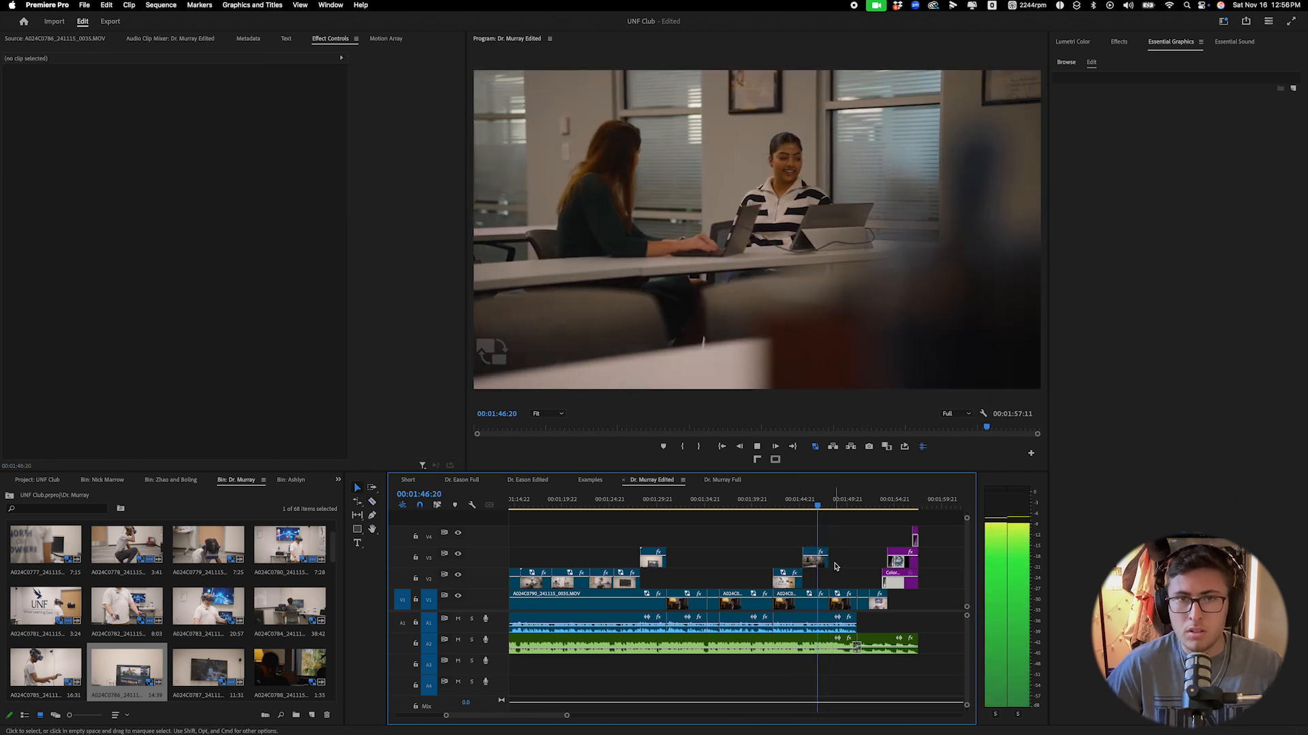
Move the conversation clip to V4, extend it, split it at 00:01:49:12 and replace the earlier portion with the later one.
key(space)
click(813, 563)
drag(814, 565, 894, 541)
mouse_move(827, 507)
mouse_down()
mouse_move(858, 505)
mouse_move(844, 508)
mouse_up()
key(c)
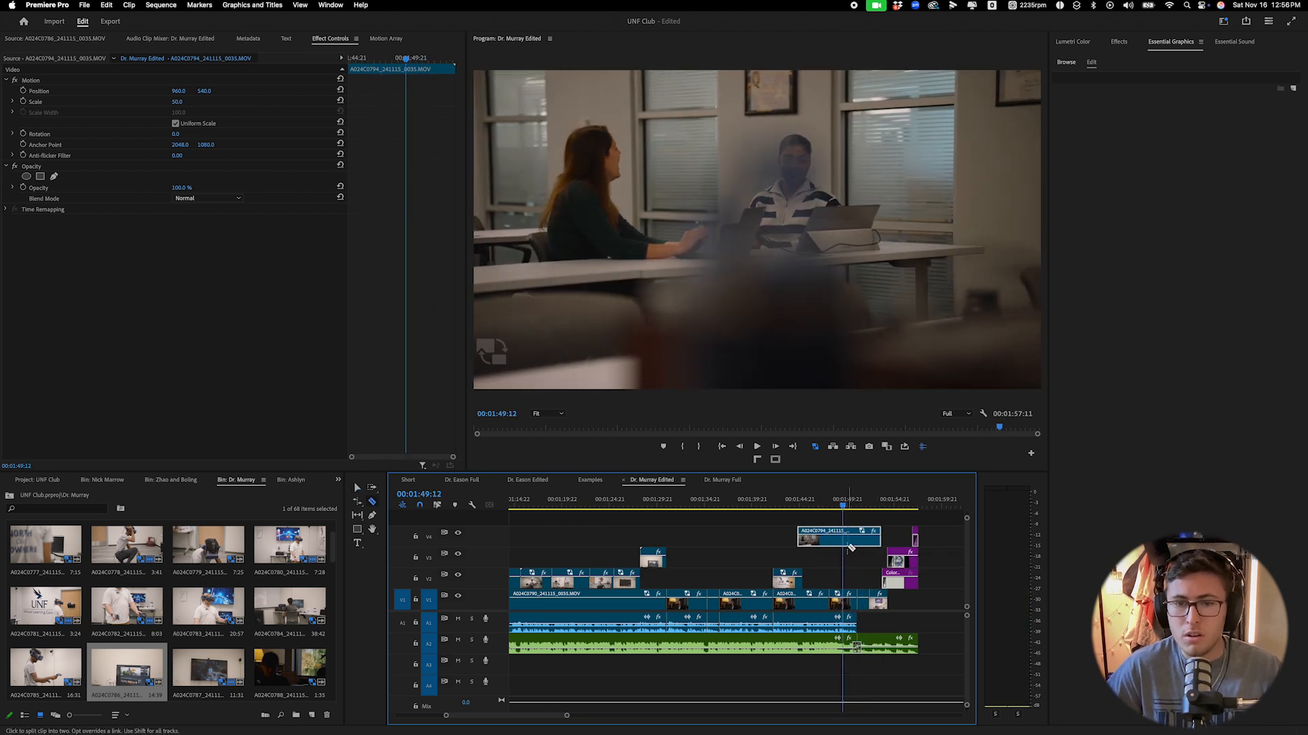
click(846, 541)
key(v)
drag(854, 543, 813, 535)
click(799, 531)
key(Delete)
click(802, 505)
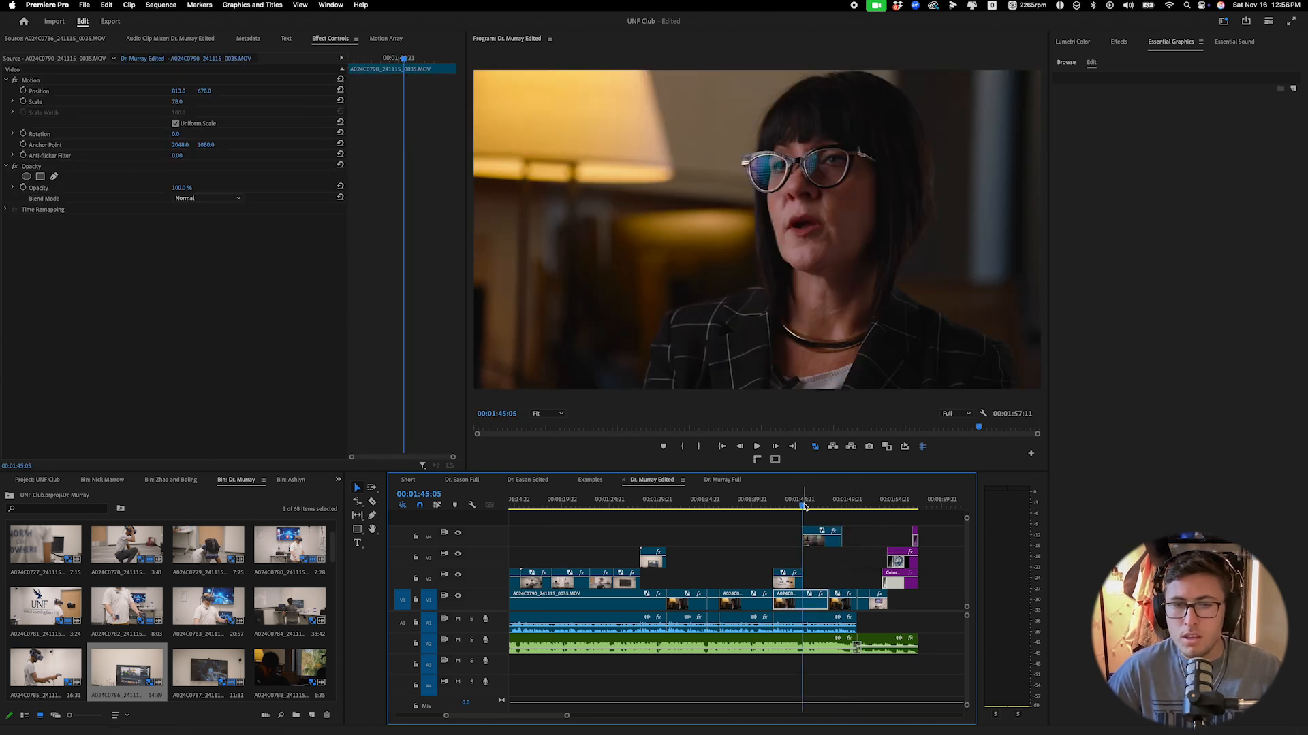
Cut the V4 conversation clip at the V1 interview cut and remove its tail.
key(space)
key(c)
click(829, 541)
key(v)
click(832, 542)
key(Delete)
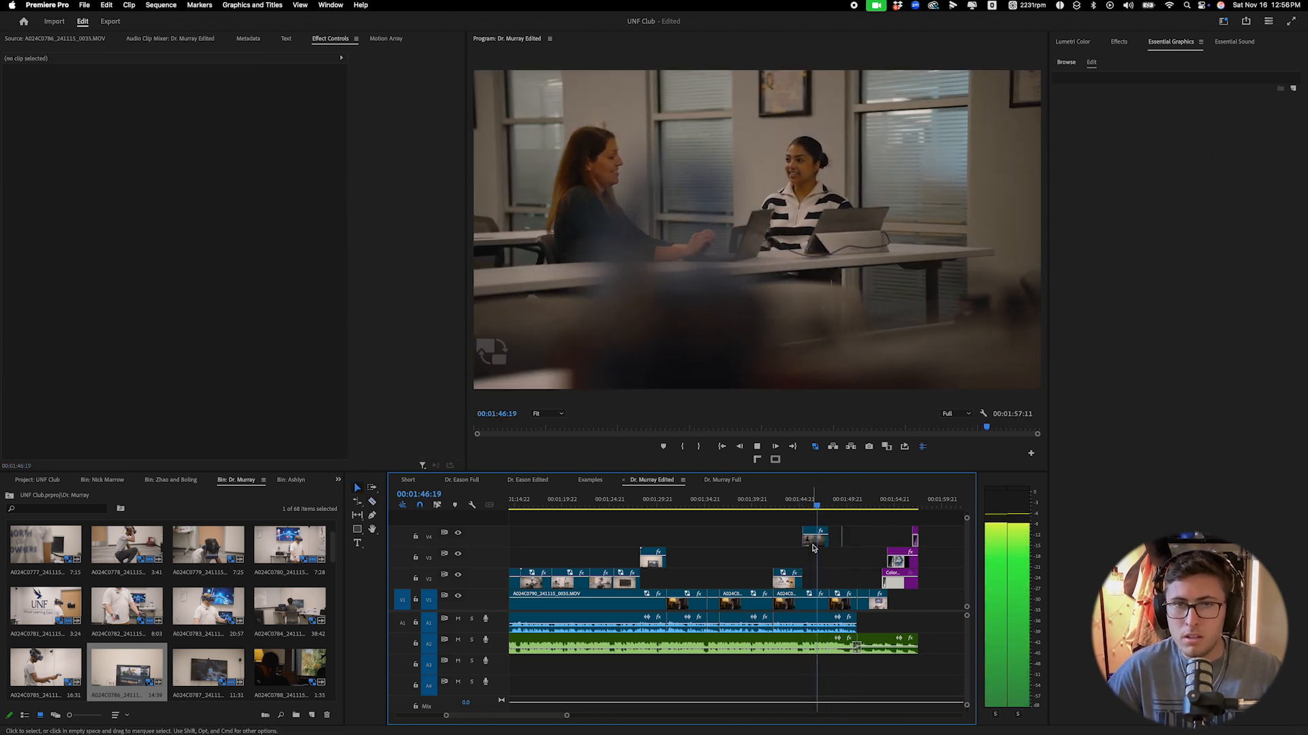
Lower the trimmed conversation clip from V4 and replay it within the sequence.
drag(816, 548, 822, 578)
click(851, 534)
click(809, 503)
key(space)
Try extending the conversation clip on V3 to about 00:01:49:08, preview it and undo the extension.
drag(814, 586, 849, 565)
key(space)
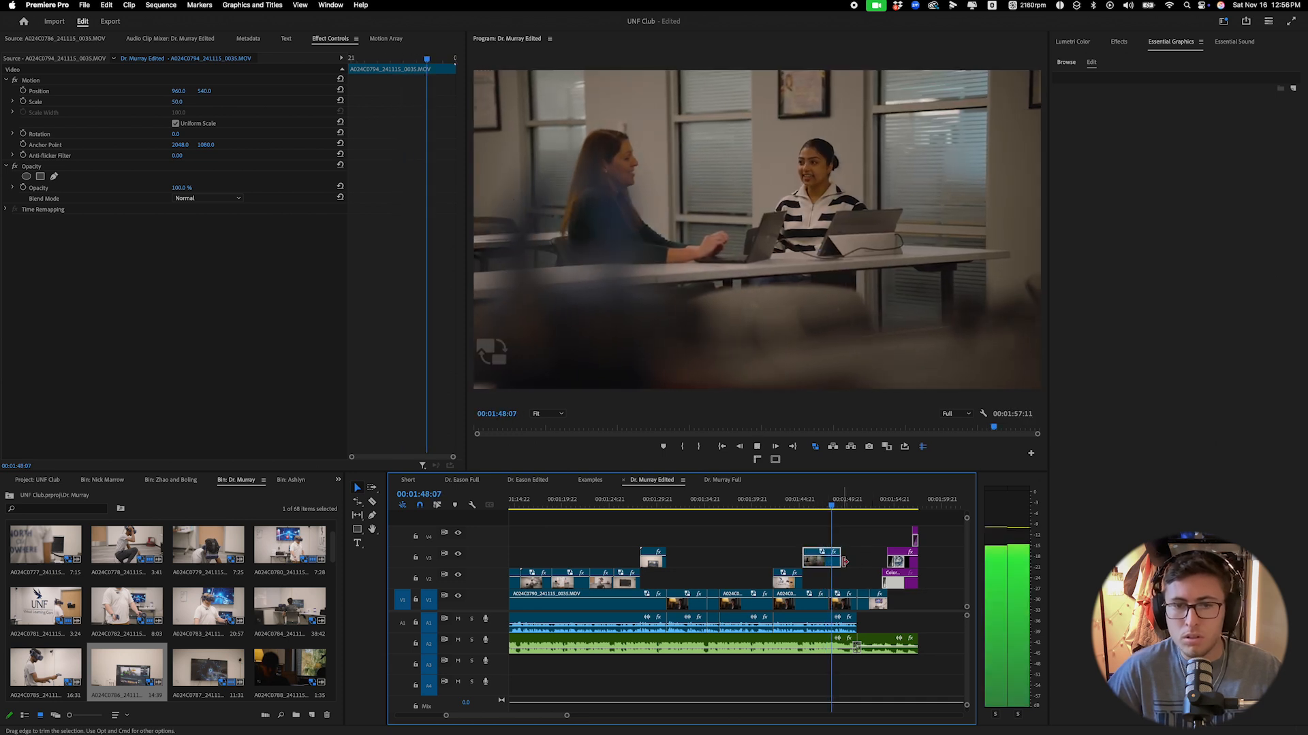
key(space)
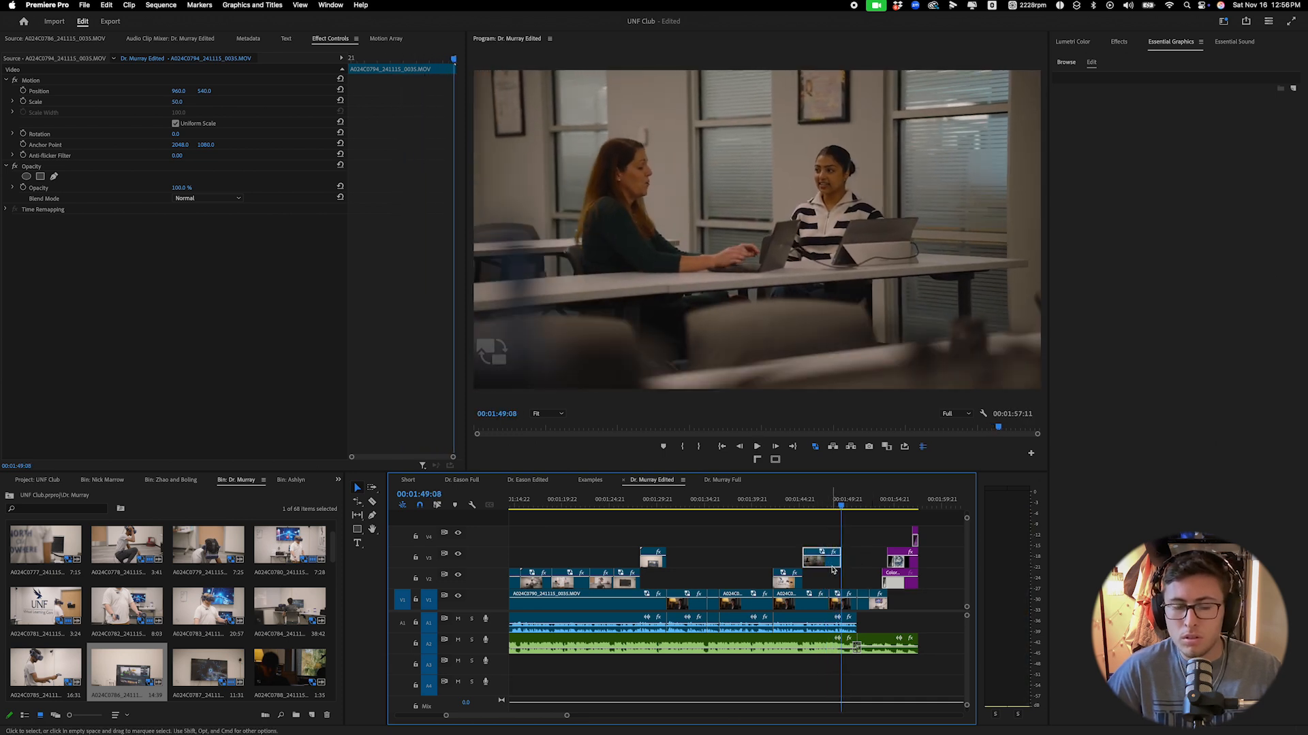
key(super+z)
Place the conversation clip back on V2 and replay from 00:01:44:22 to the closing B-roll.
click(798, 502)
click(815, 559)
key(space)
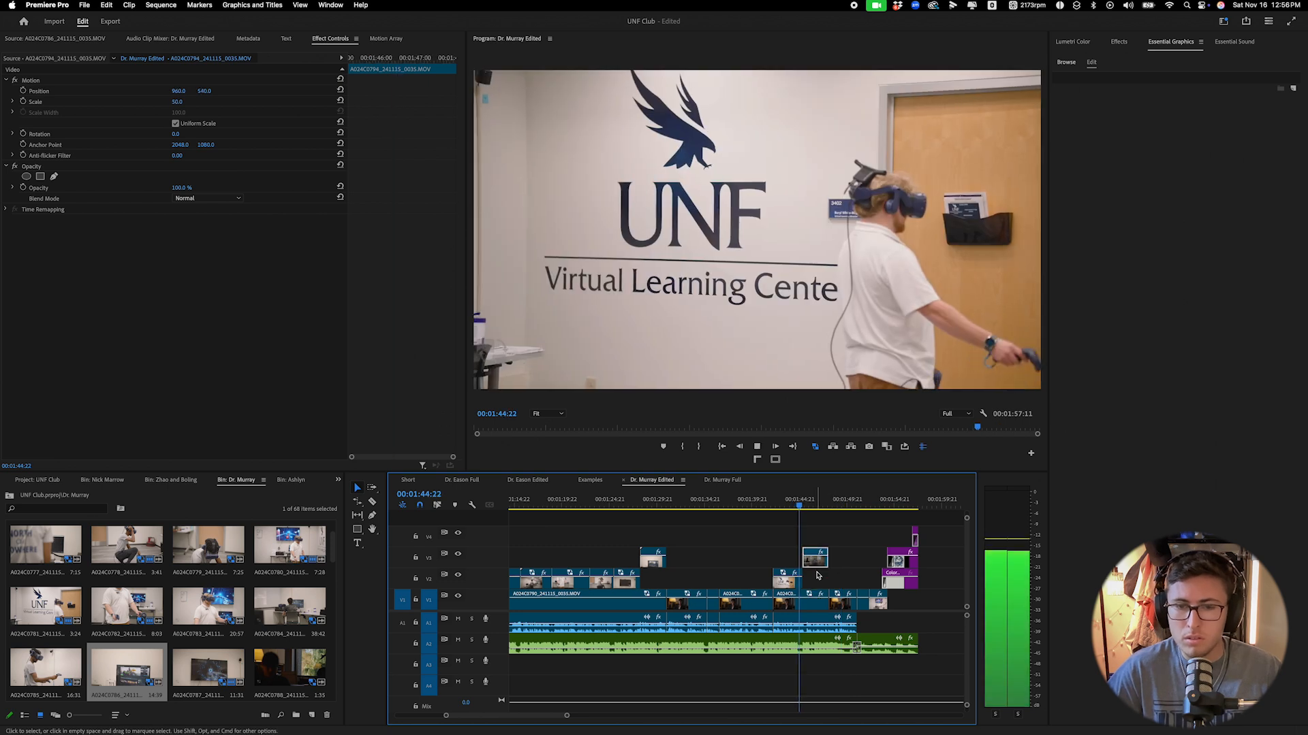
drag(816, 558, 818, 578)
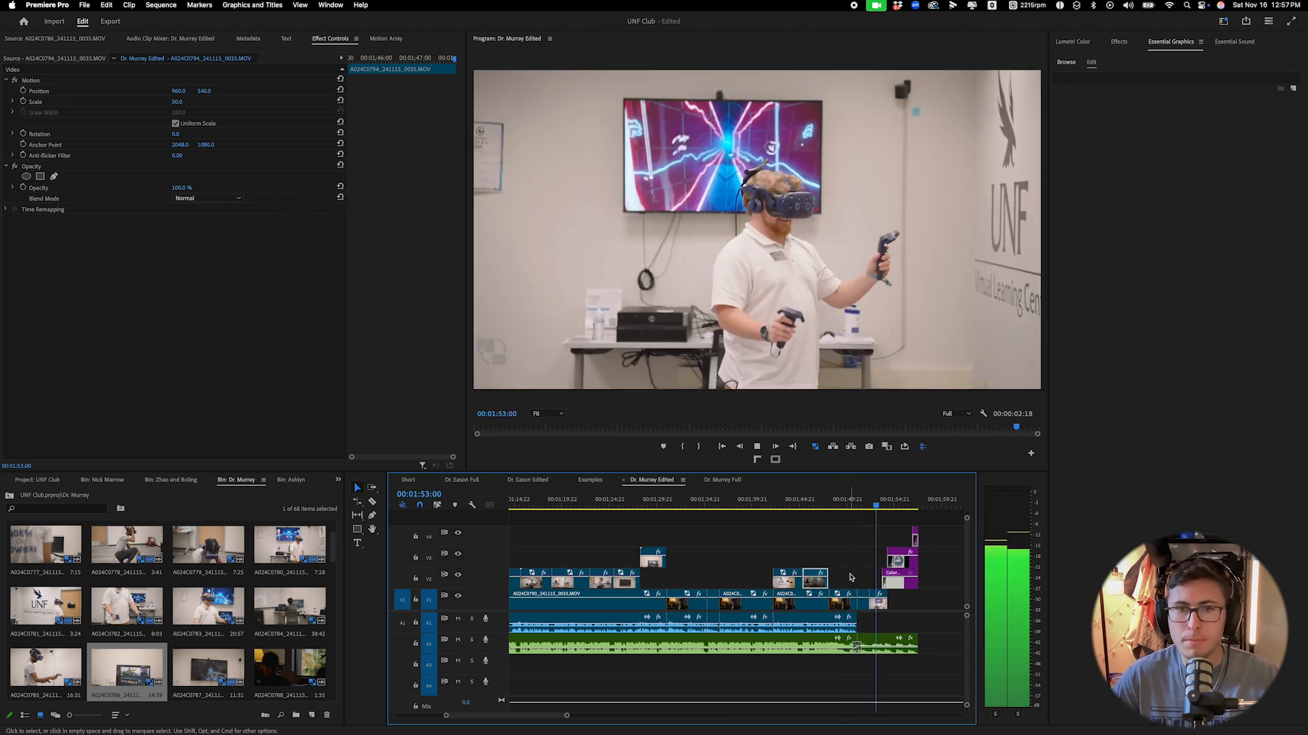
key(space)
Copy the TransFlare_087 transition from the sequence opening onto V3 over the last interview clip's end cut and preview it.
drag(862, 509, 844, 503)
scroll(692, 579, left, 5)
scroll(692, 580, left, 5)
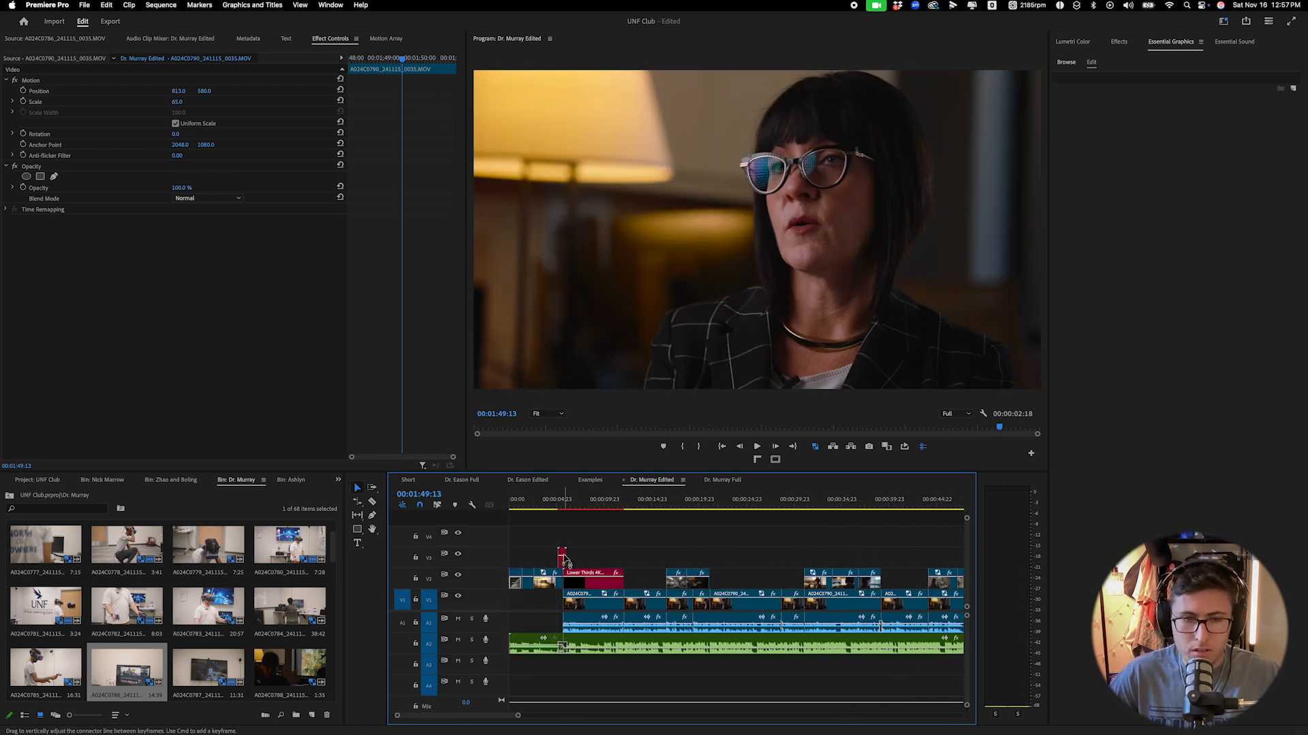
click(562, 555)
scroll(606, 567, right, 10)
key(super+v)
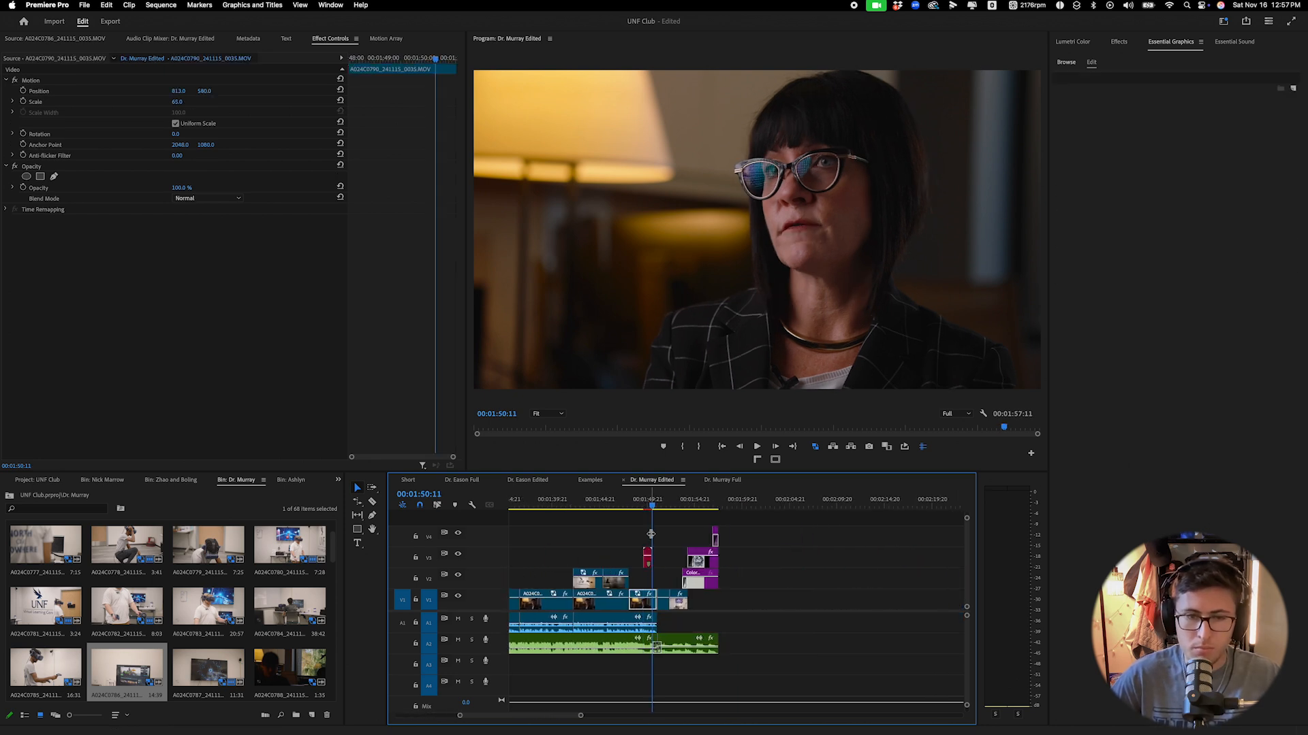
drag(647, 555, 655, 555)
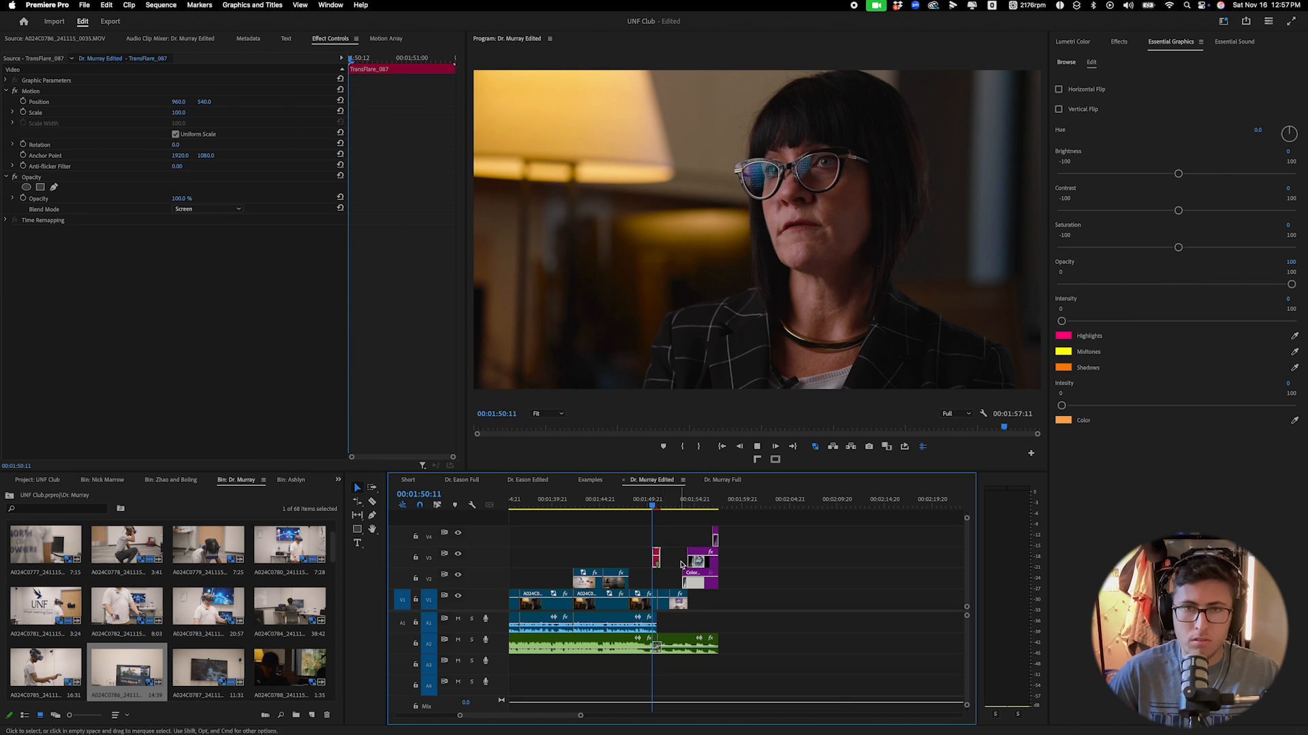
drag(580, 715, 563, 715)
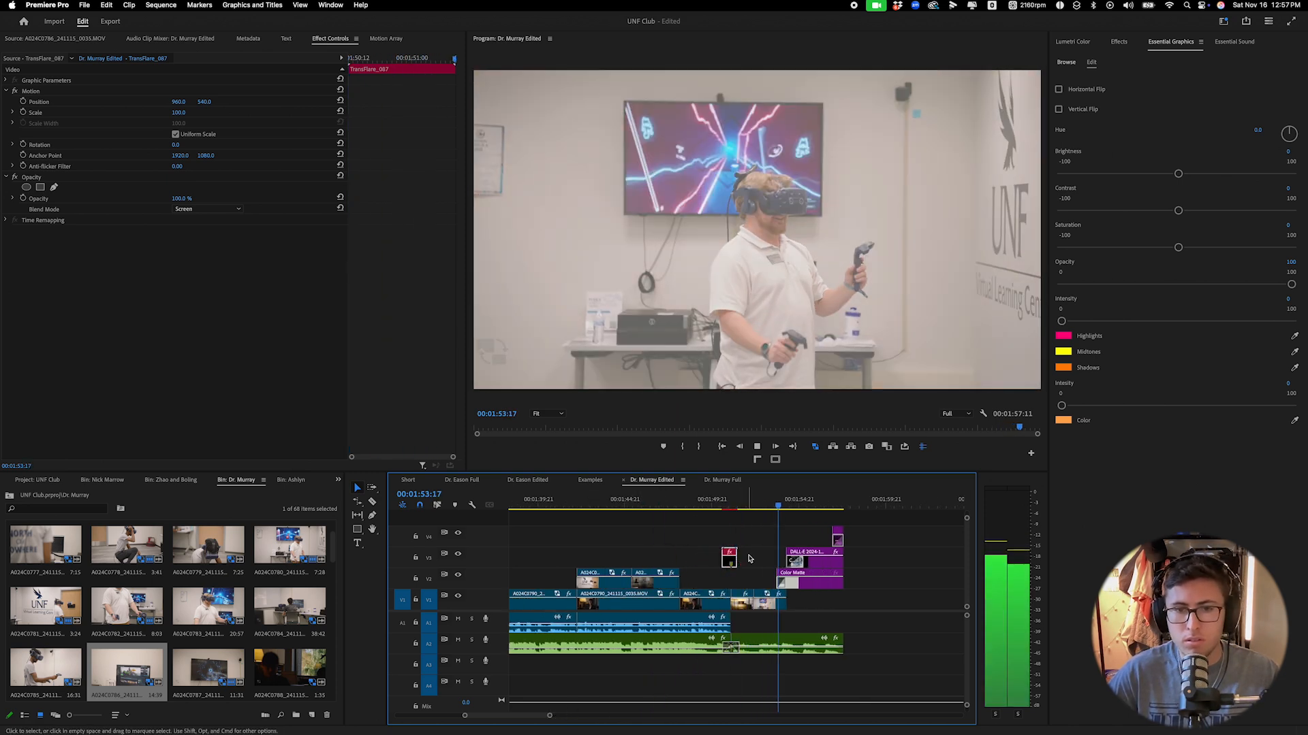
click(728, 510)
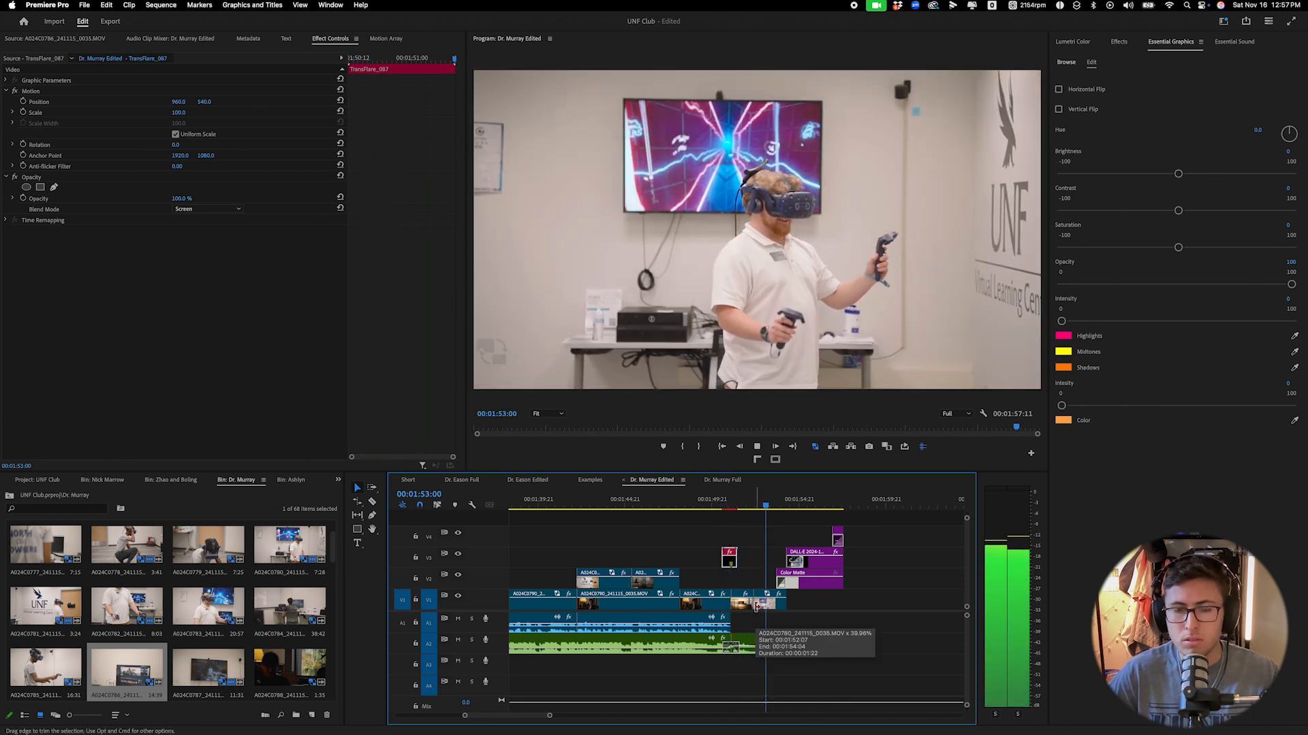
Trim the start of closing VR clip A024C0780 on V1 to 00:01:52:14 and extend the preceding desk clip to meet it.
click(756, 607)
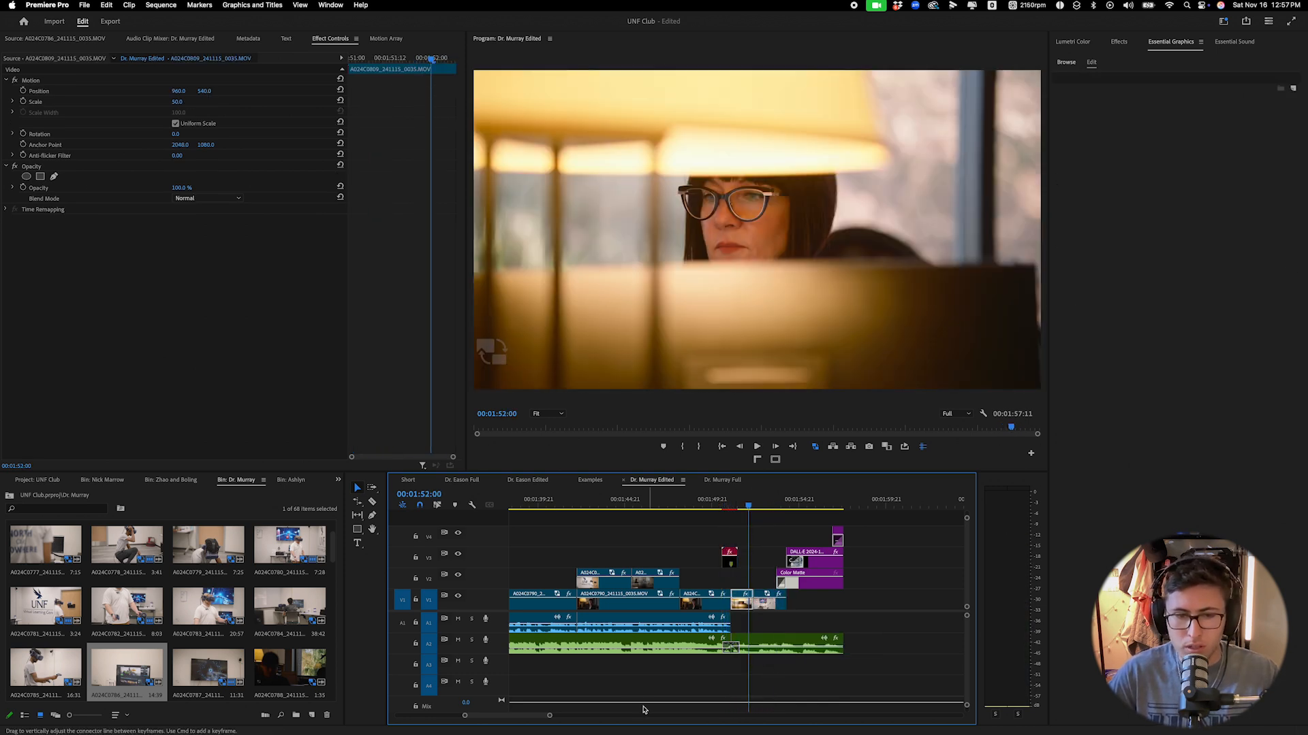
drag(550, 715, 532, 716)
key(space)
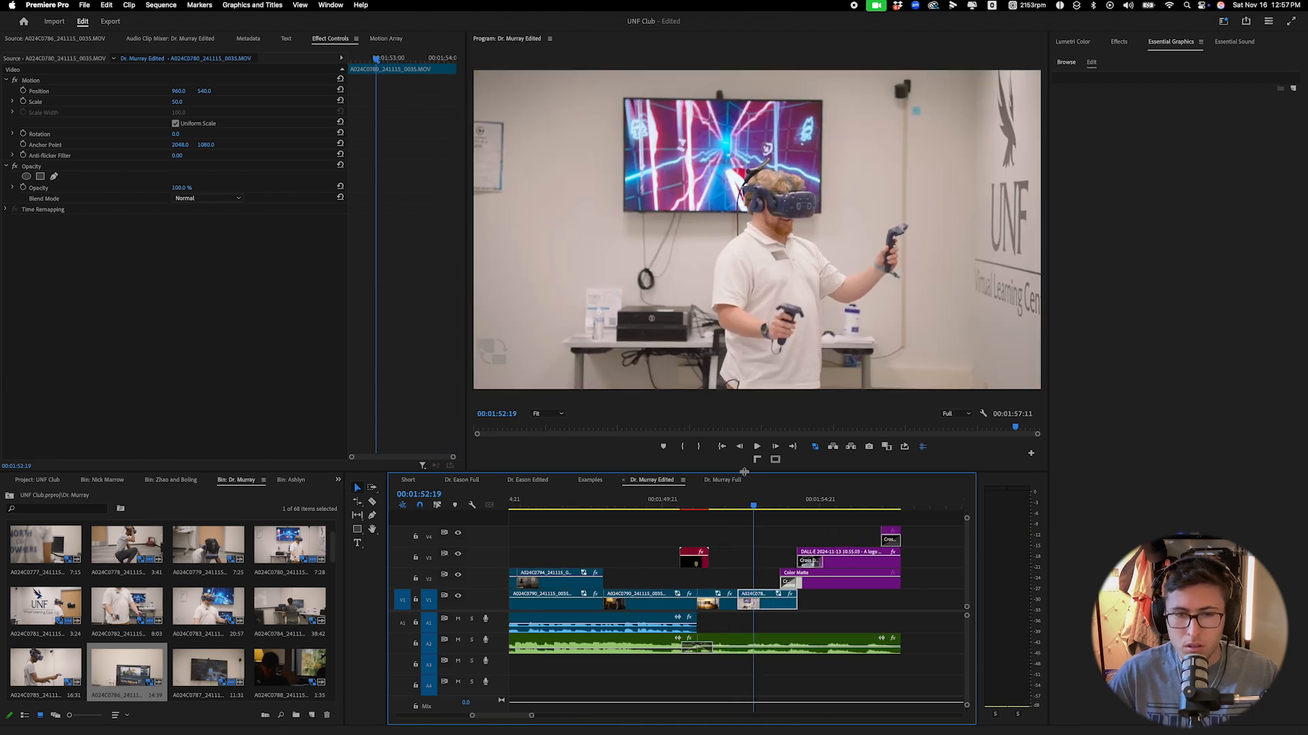
drag(743, 506, 748, 506)
key(c)
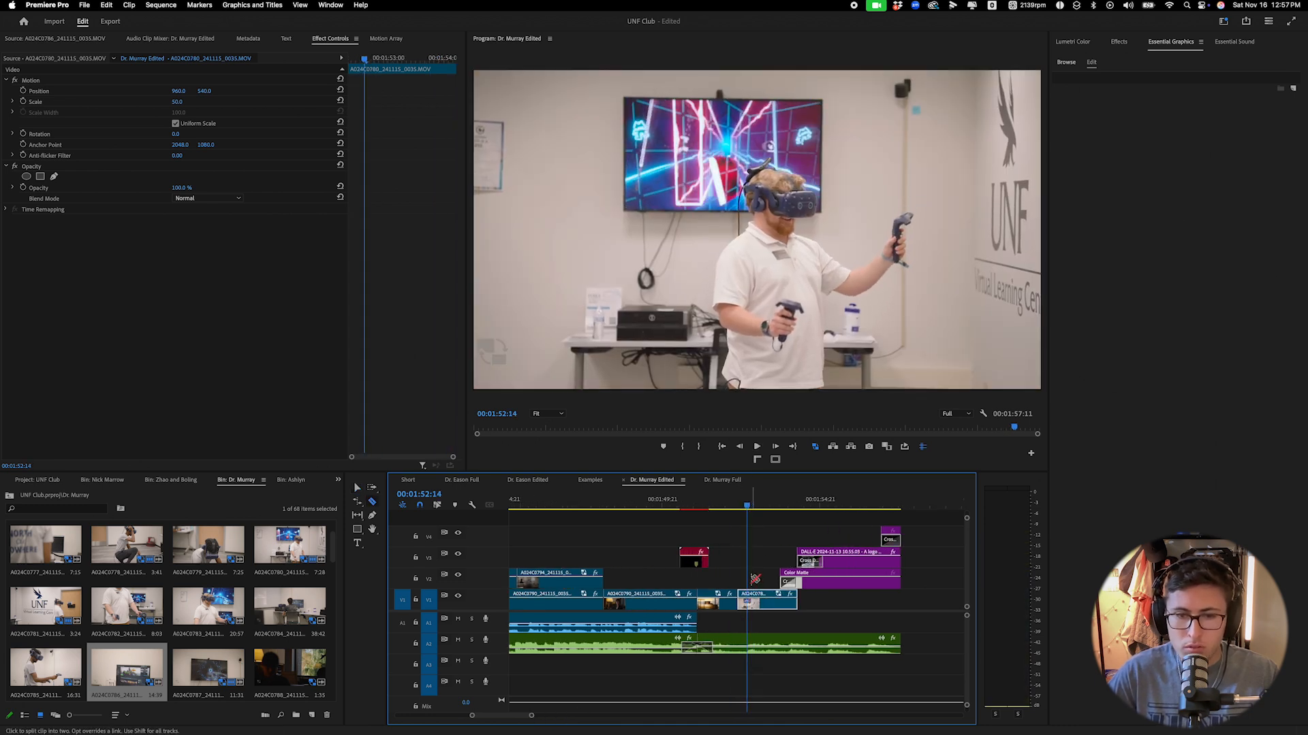
key(Delete)
drag(739, 606, 747, 605)
Replay the ending from the flare transition through the logo and view the whole sequence in the timeline.
click(693, 506)
key(space)
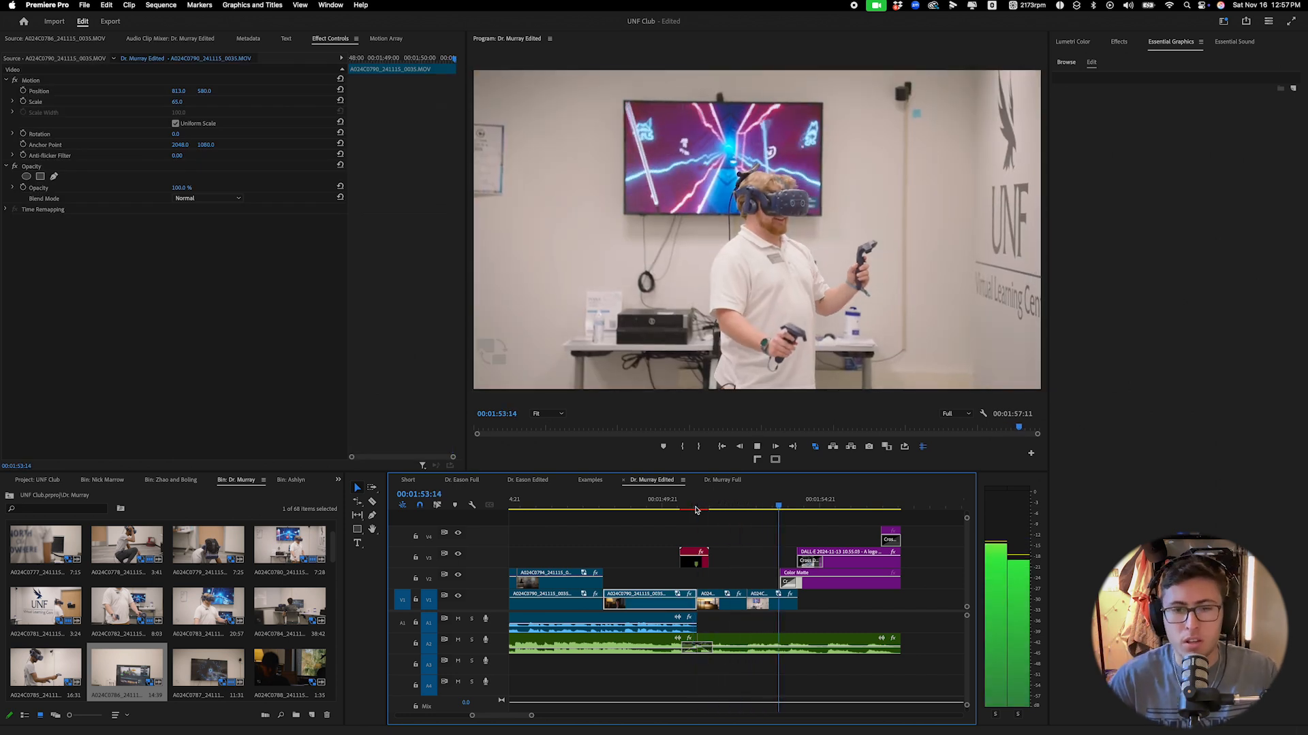
drag(531, 720, 705, 710)
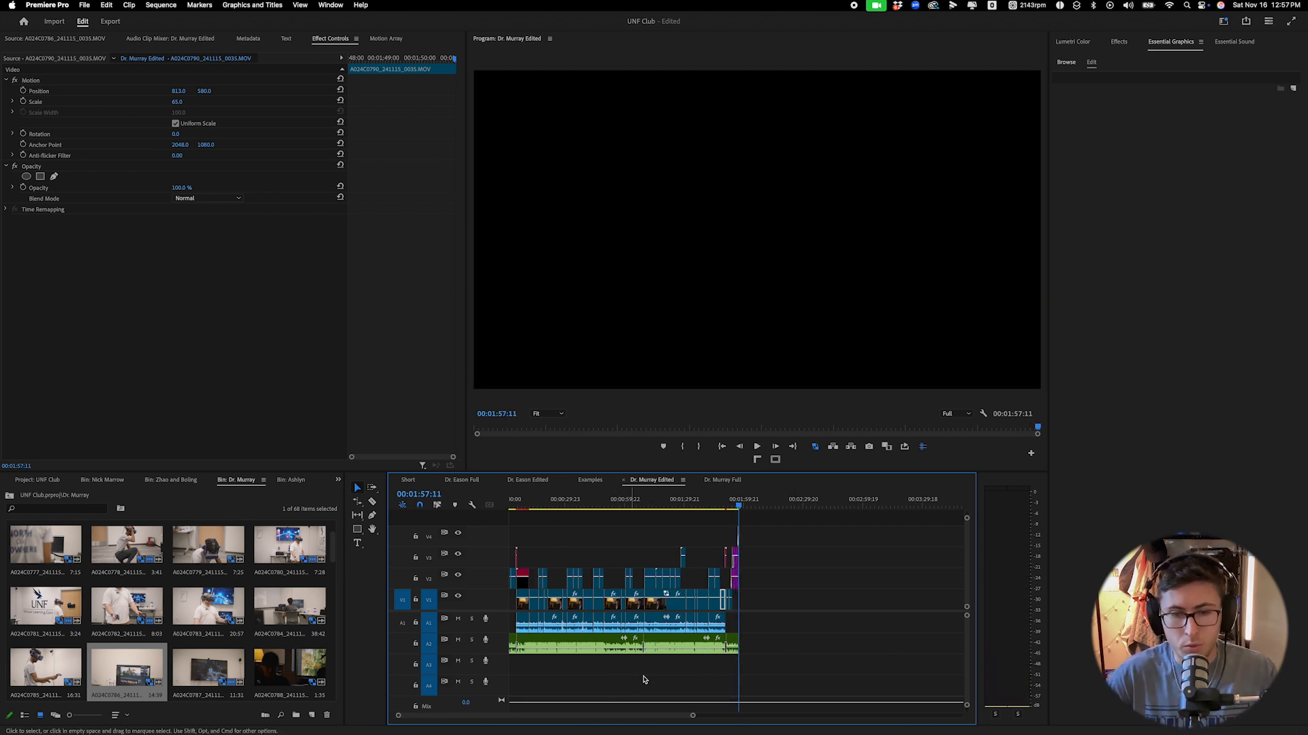
drag(693, 715, 658, 716)
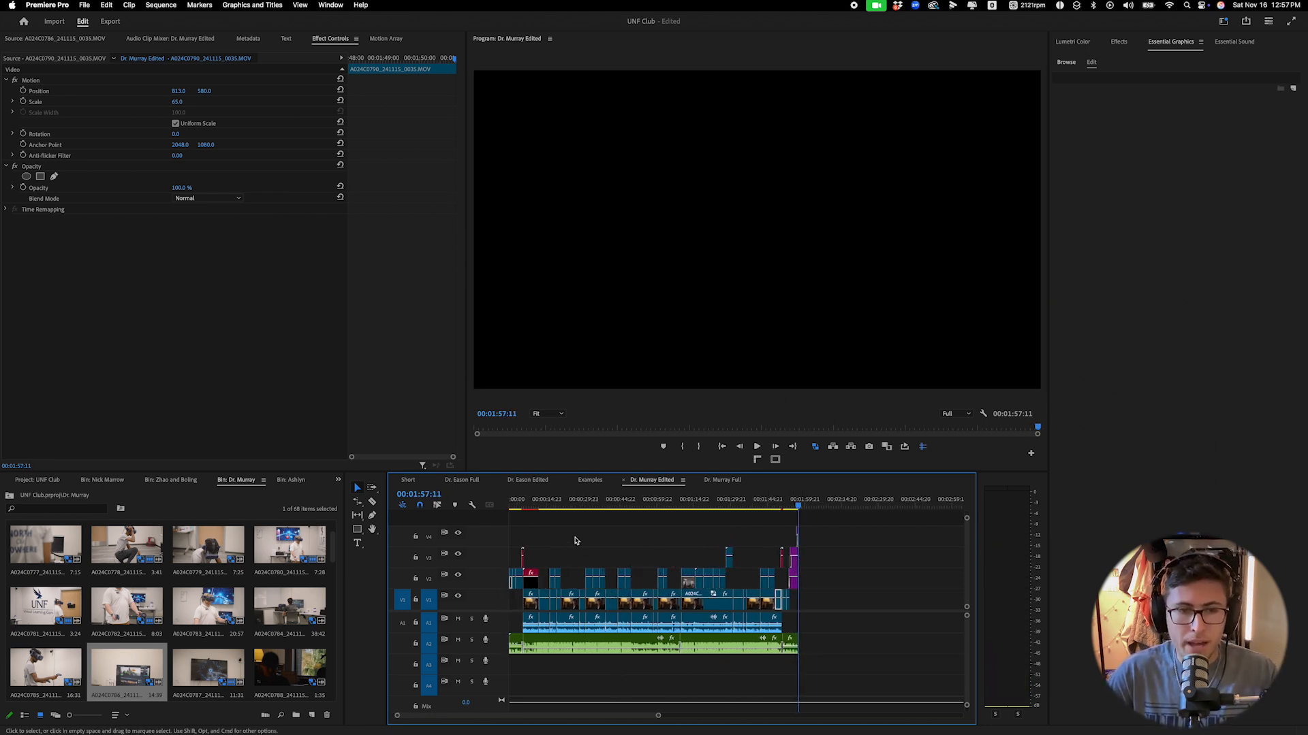
Replay the sequence from 00:00:00:00 and focus the timeline on the opening B-roll clips.
click(615, 500)
key(Home)
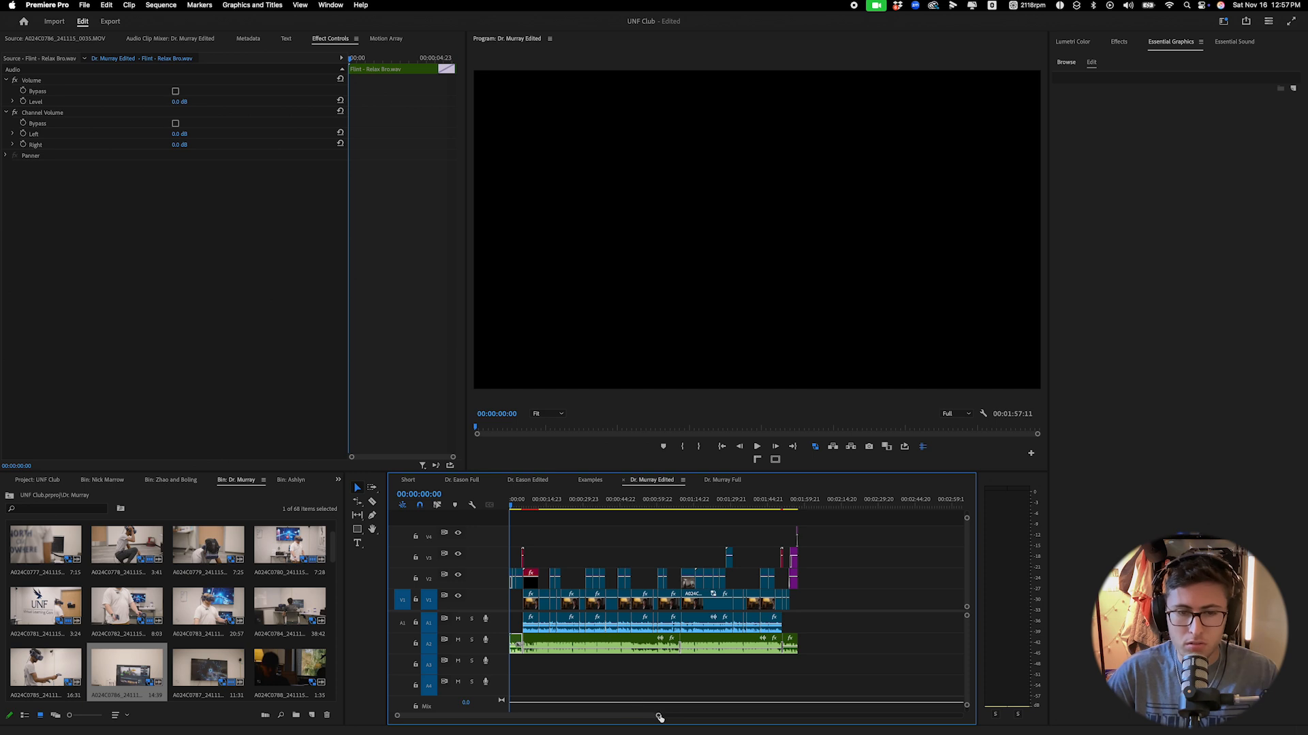
drag(659, 717, 553, 715)
key(space)
click(523, 574)
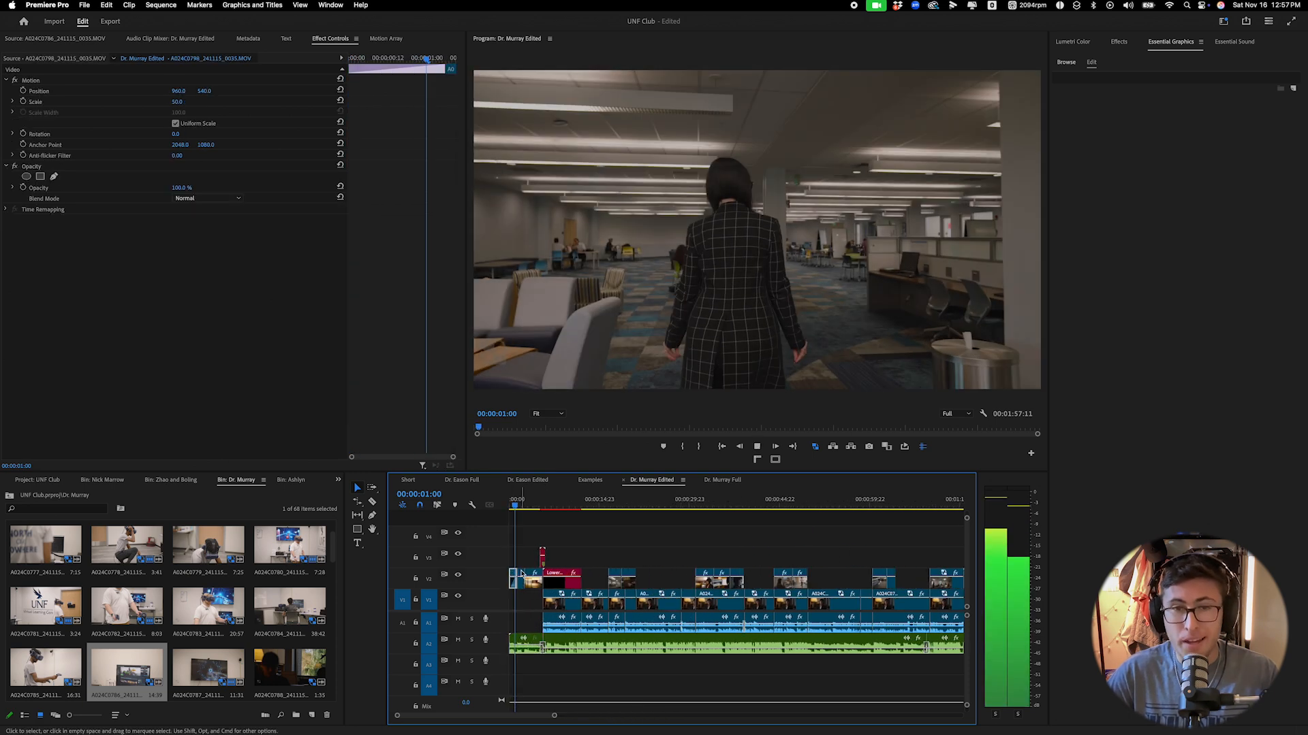
key(space)
drag(559, 720, 492, 717)
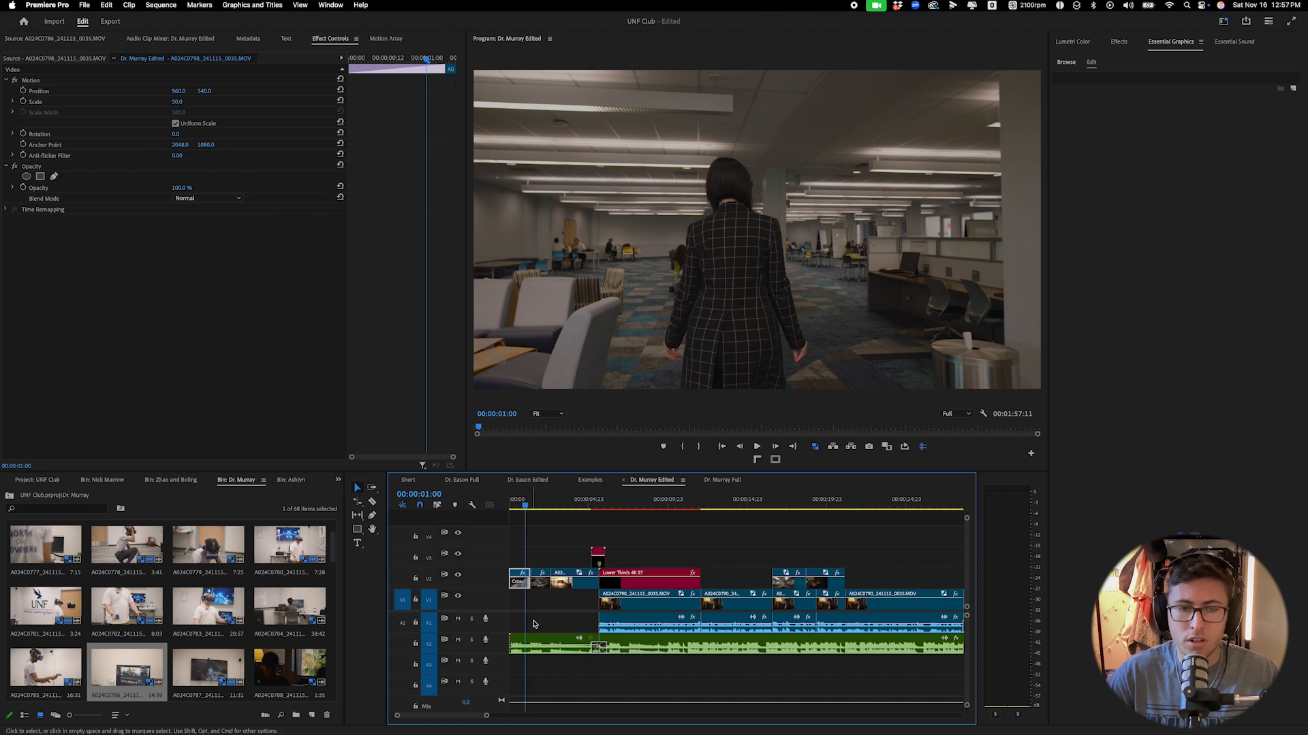
Apply Lumetri auto correction to the opening walking clip on V2 and set its Exposure to 1.0.
click(519, 572)
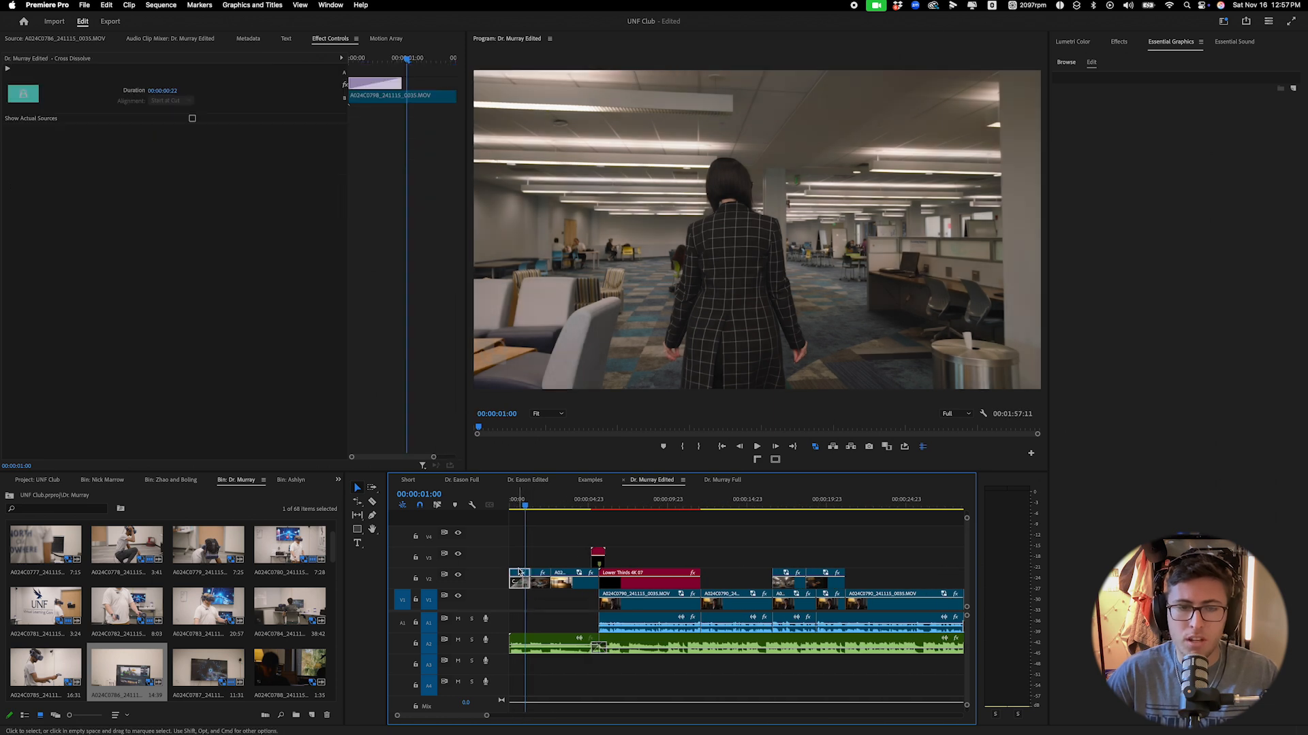
click(520, 576)
click(1074, 42)
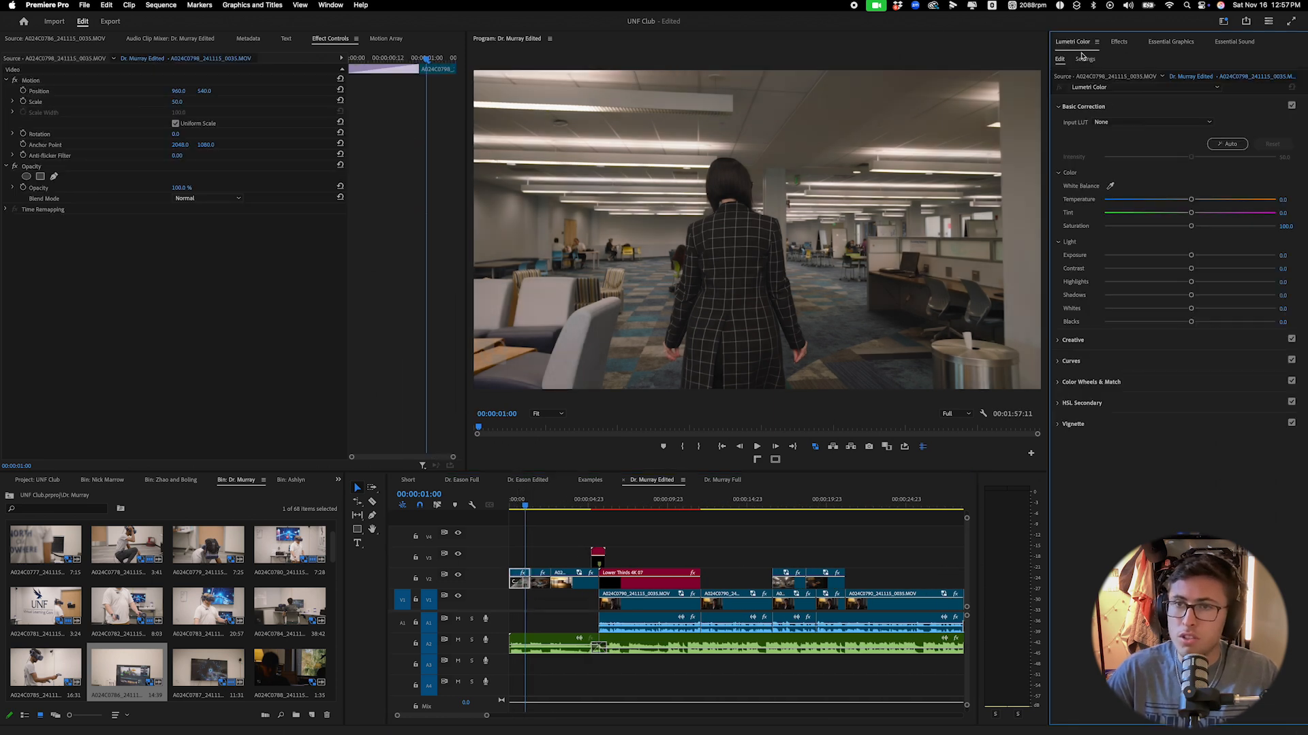
click(1226, 144)
key(space)
key(space)
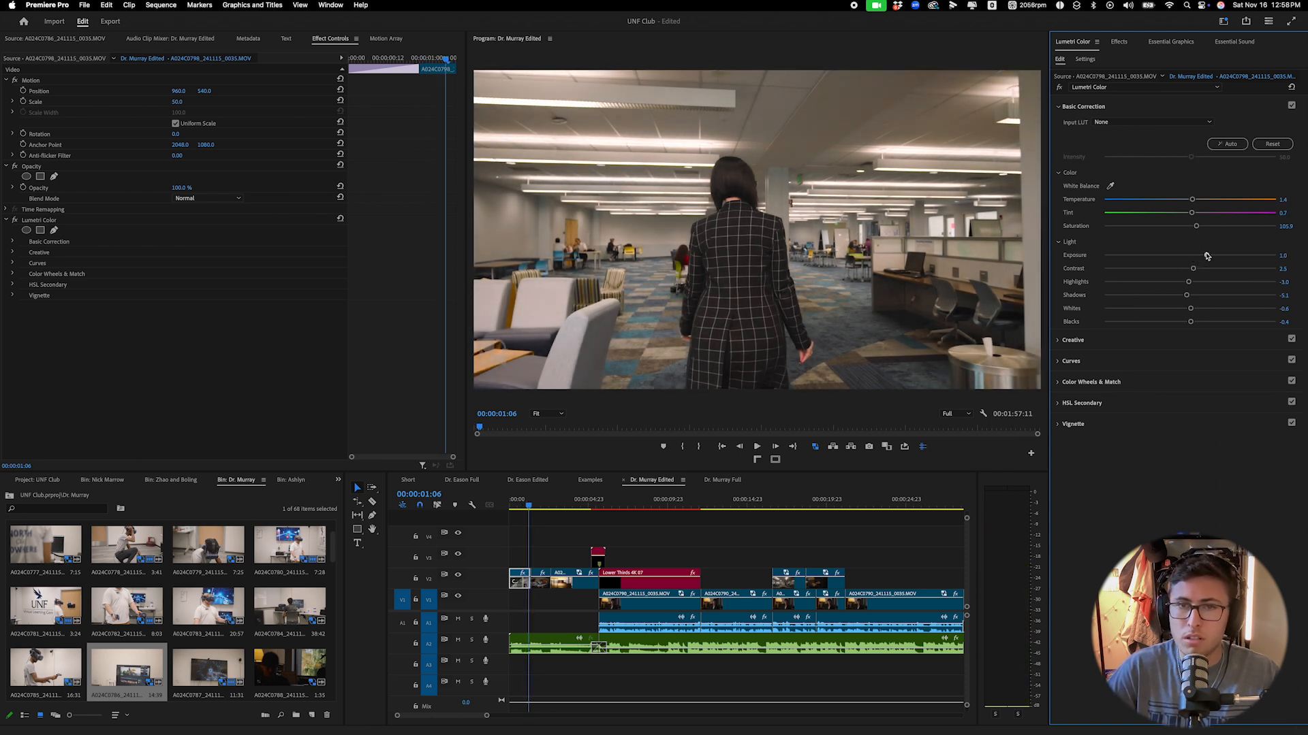
Auto-correct the second opening clip, the laptop conversation on V2, in Lumetri Color and raise its Exposure to 2.5.
key(space)
click(550, 634)
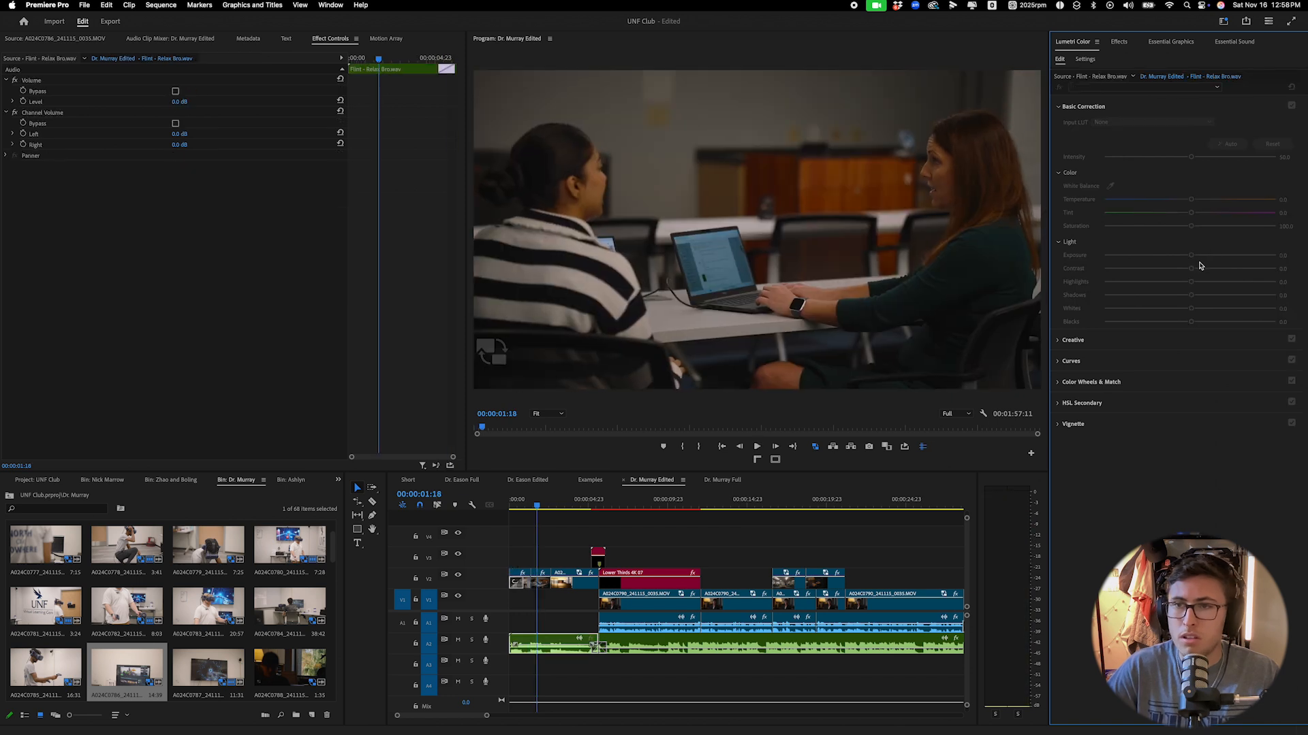
click(538, 584)
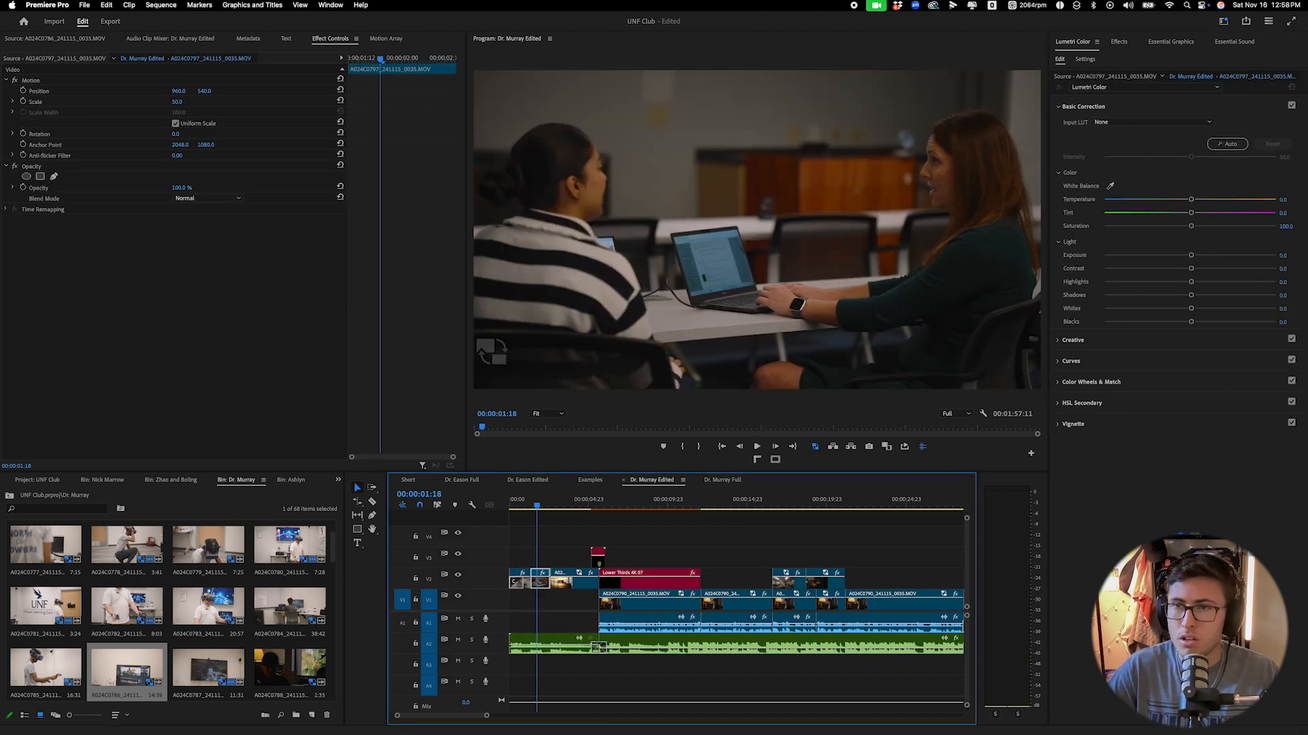
drag(1197, 257, 1229, 257)
key(space)
key(space)
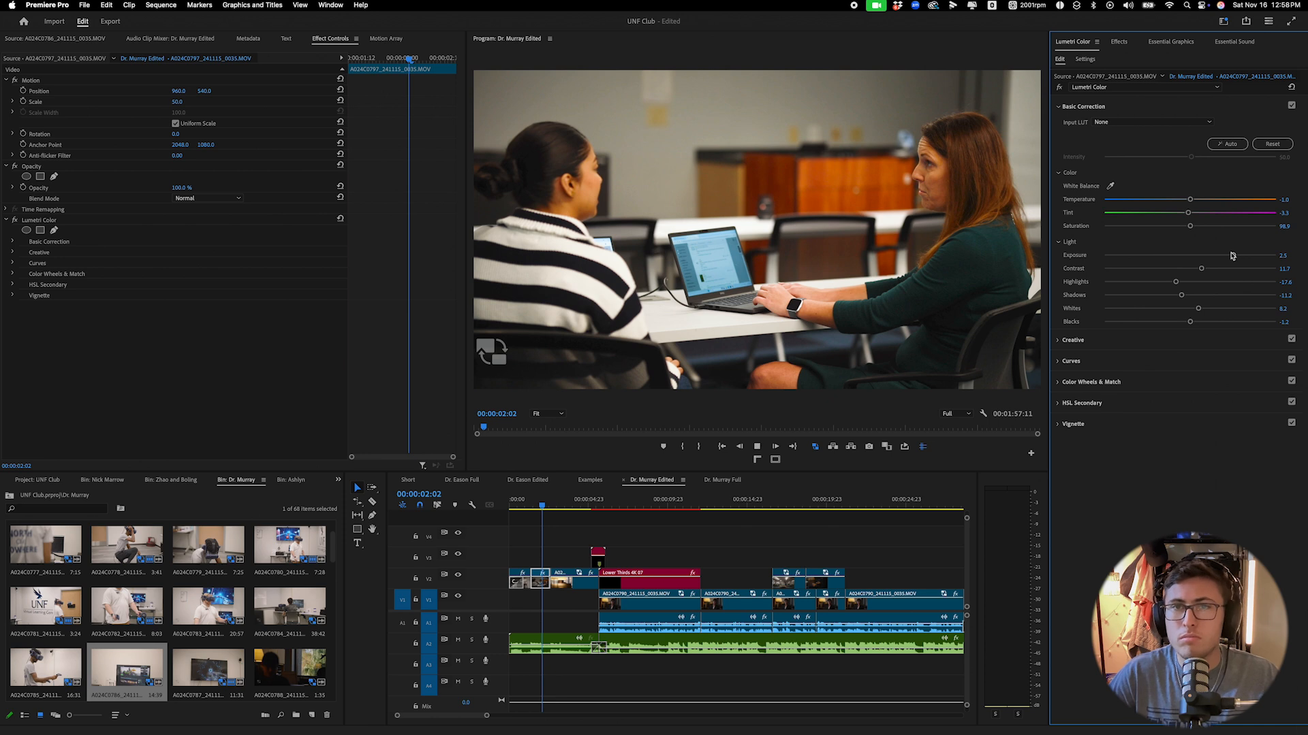
Grade opening desk clip A024C0809 with auto correction, Exposure 0.3, Contrast about 30, Highlights about -73 and Shadows about -31.
key(space)
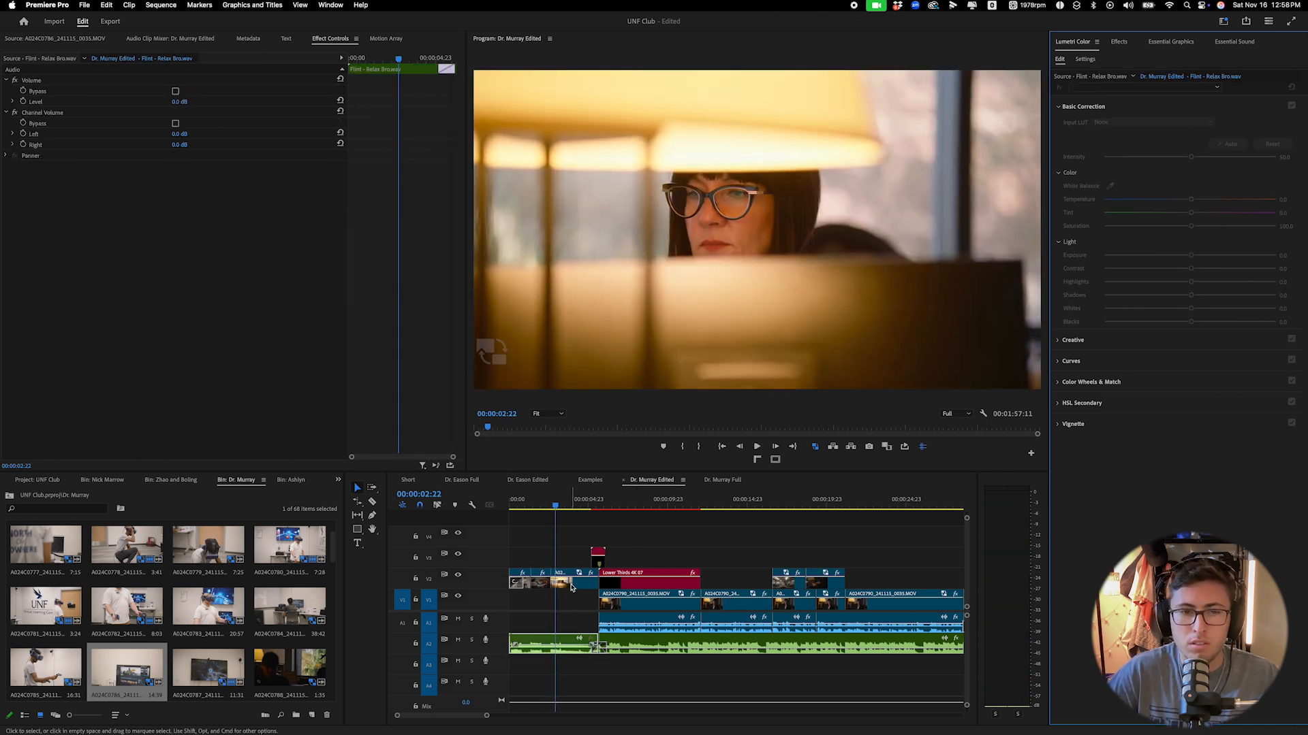
click(571, 587)
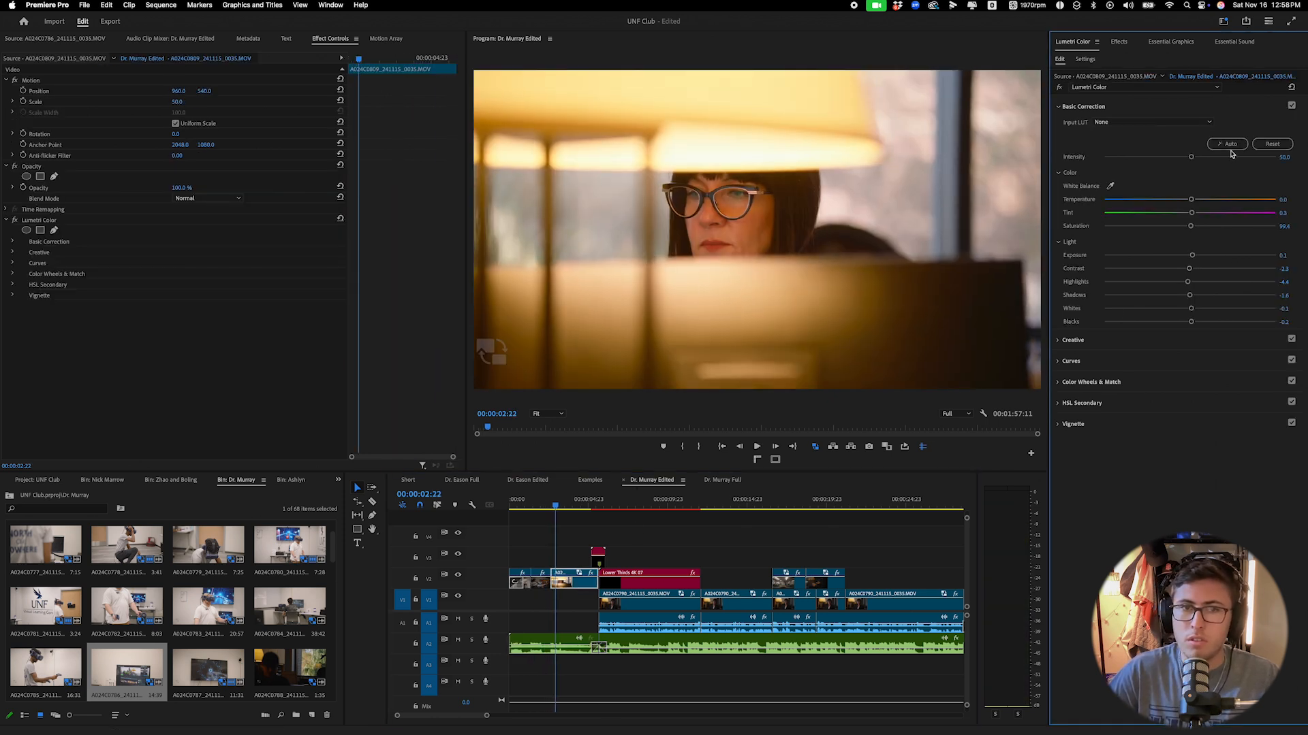
mouse_move(1183, 269)
mouse_down()
mouse_move(1166, 270)
mouse_move(1203, 272)
mouse_up()
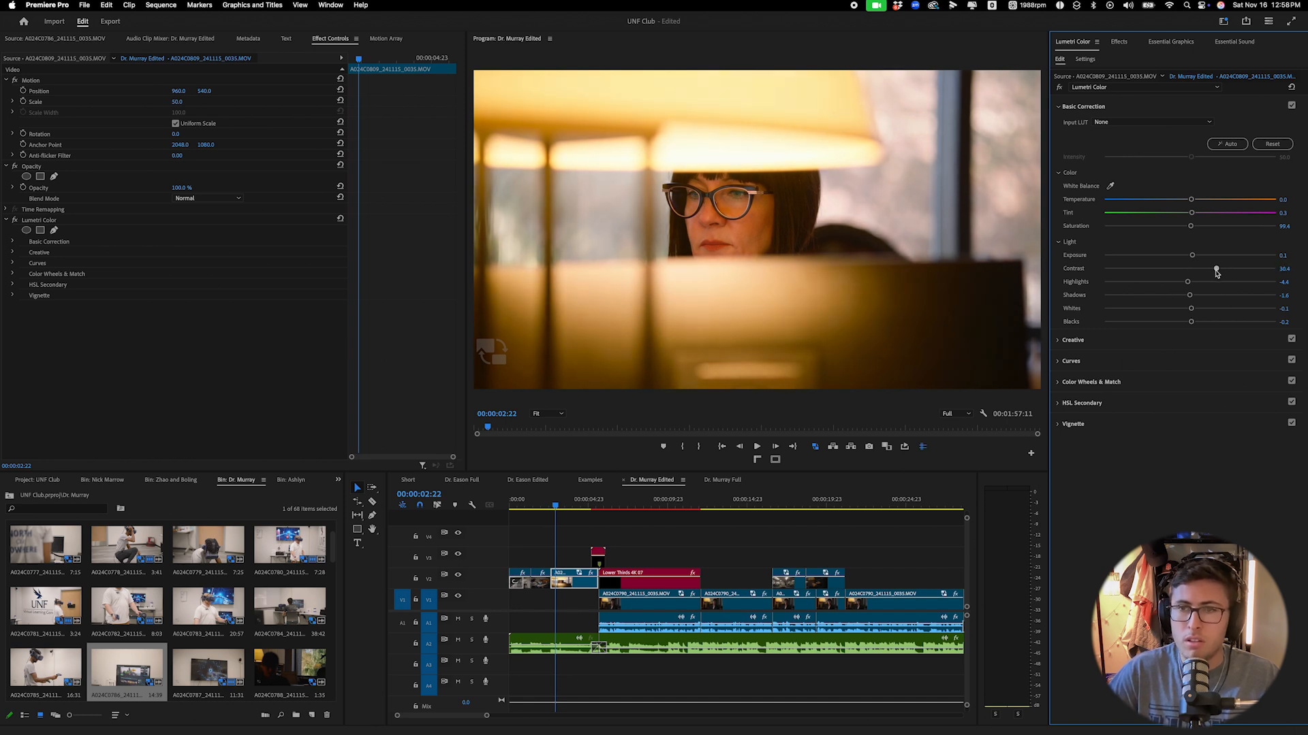
drag(1192, 256, 1196, 257)
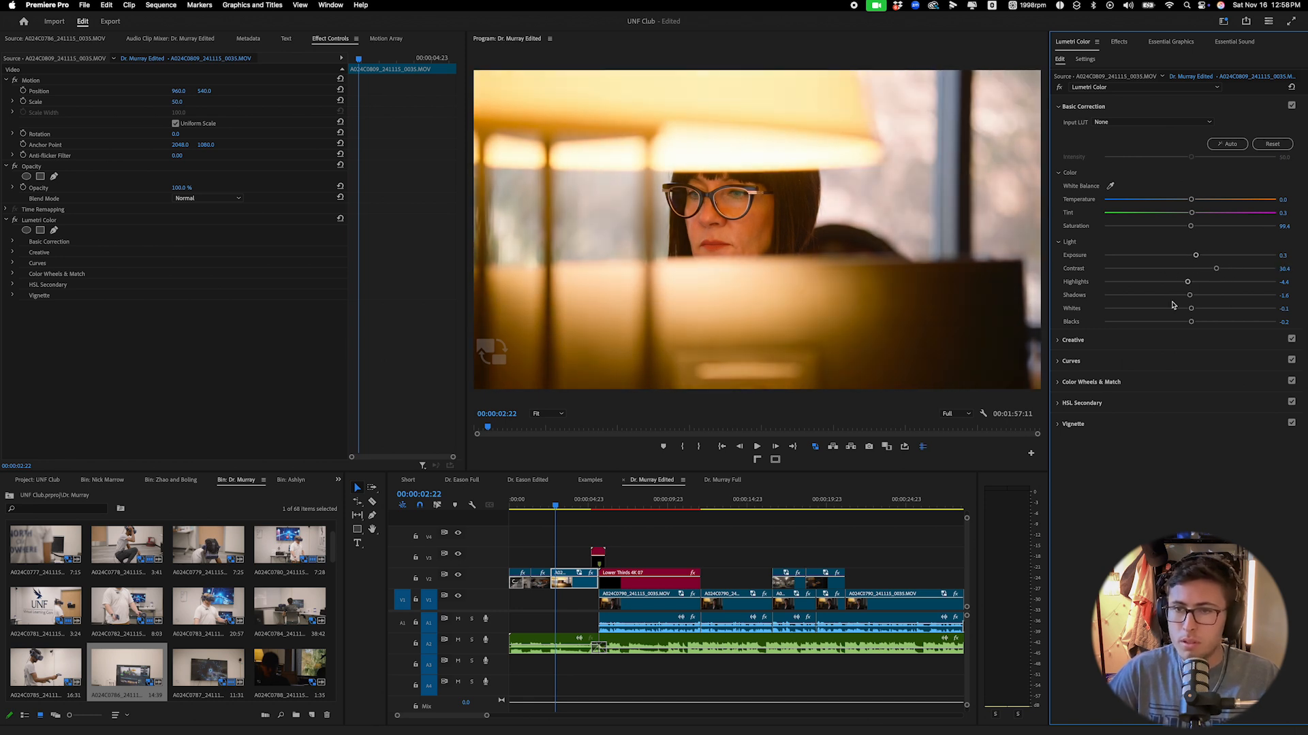
drag(1154, 283, 1148, 282)
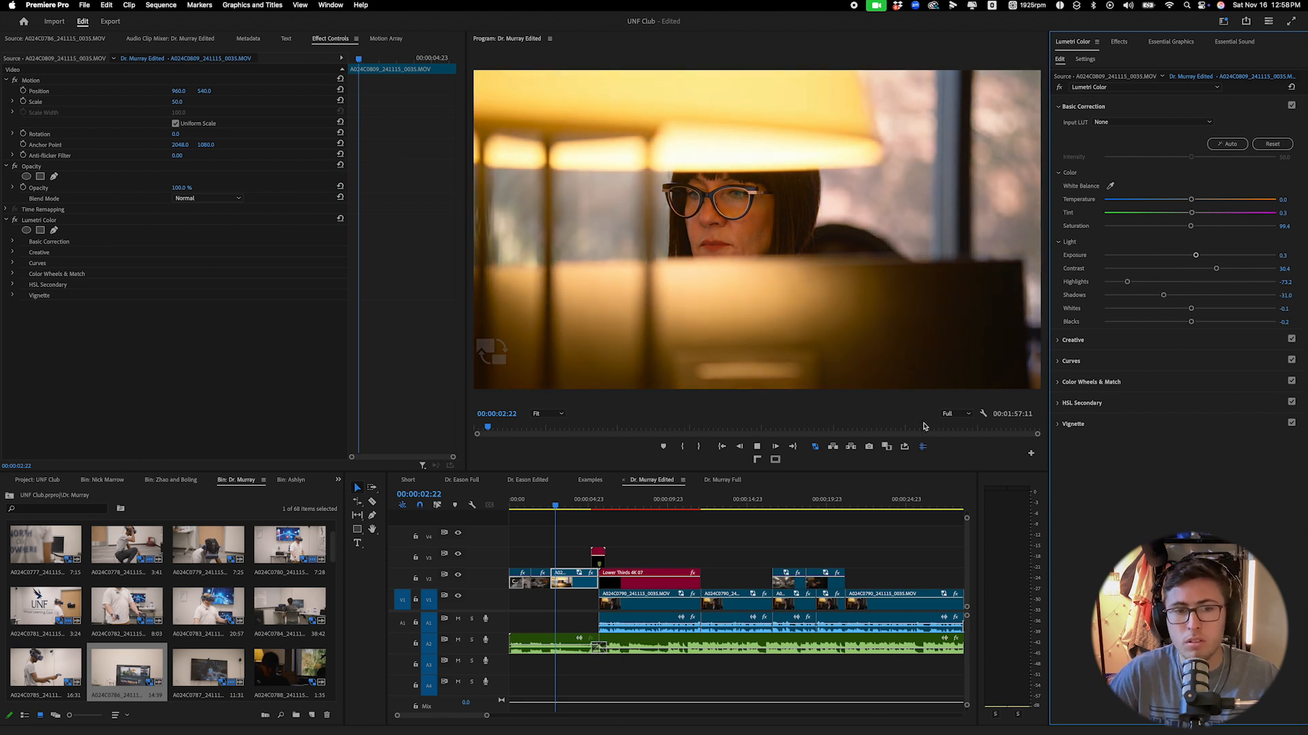
Apply Lumetri auto correction to the first interview clip on V1 and compare the picture with and without it.
key(space)
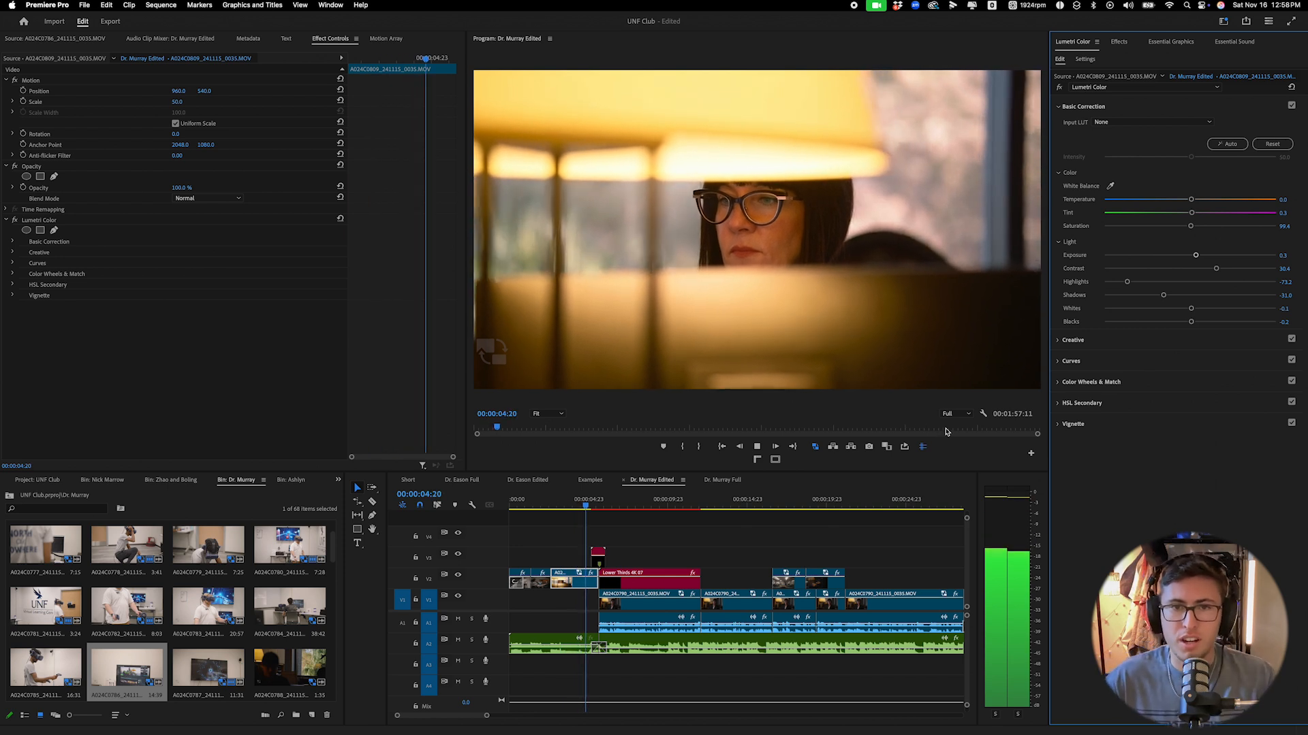
key(space)
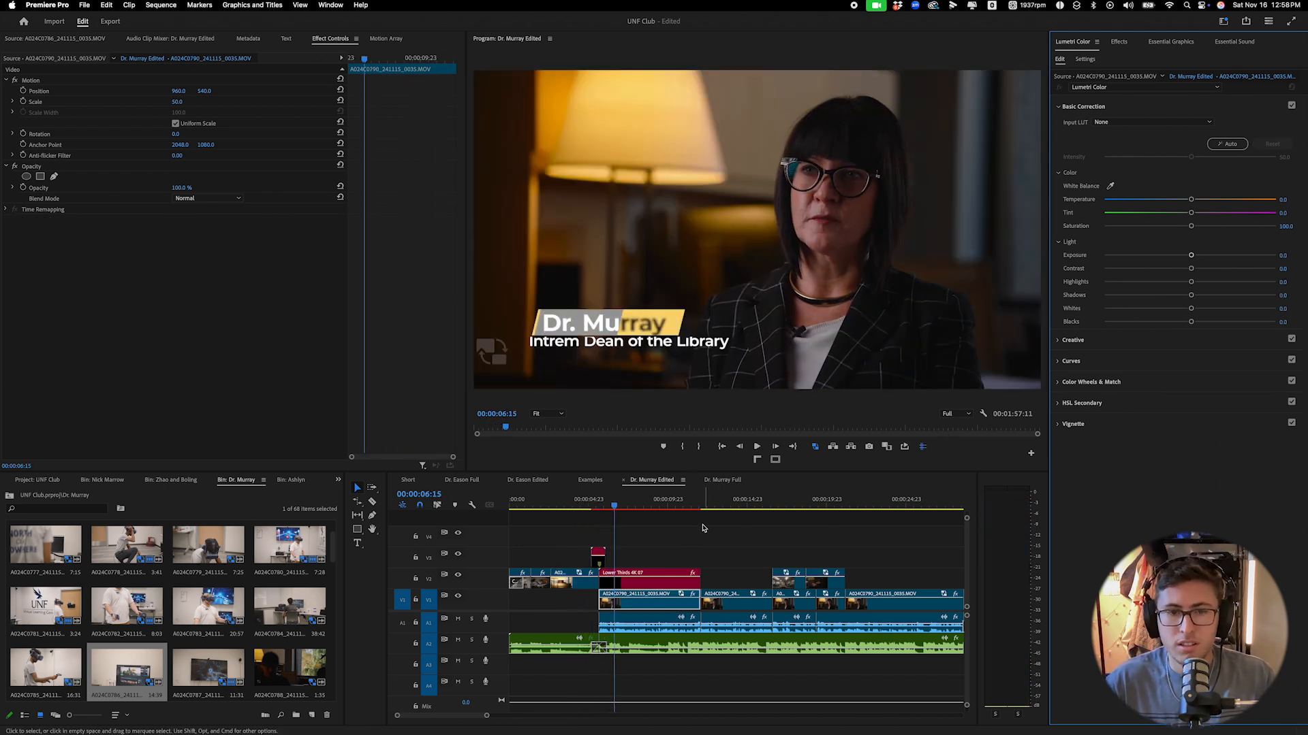
click(1220, 146)
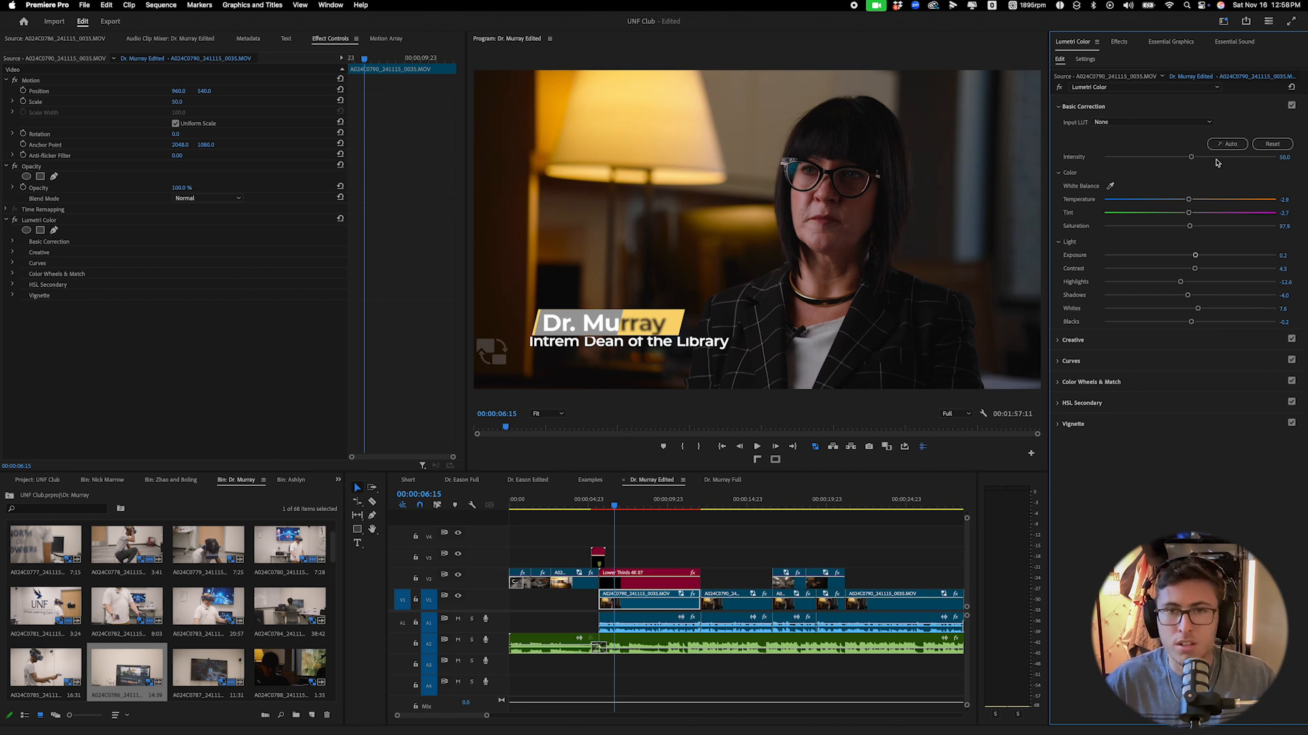
key(super+z)
key(super+shift+z)
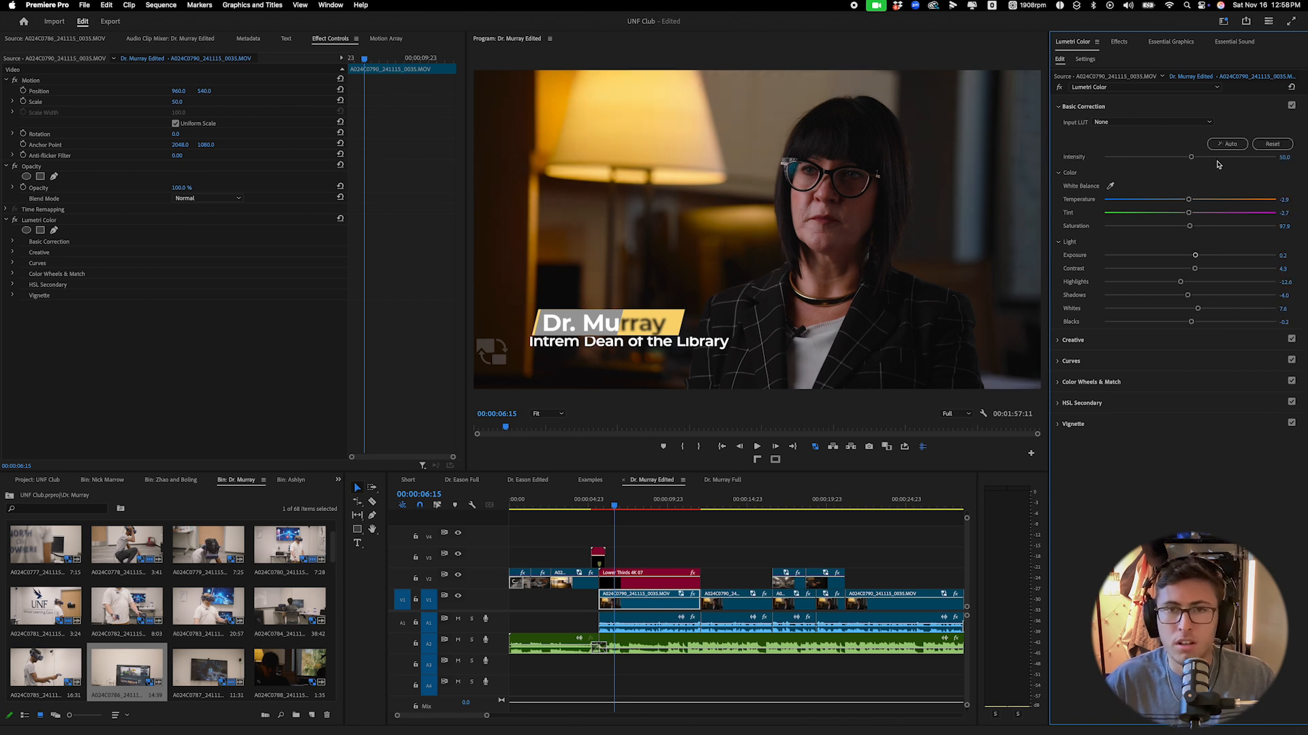
key(super+z)
key(super+shift+z)
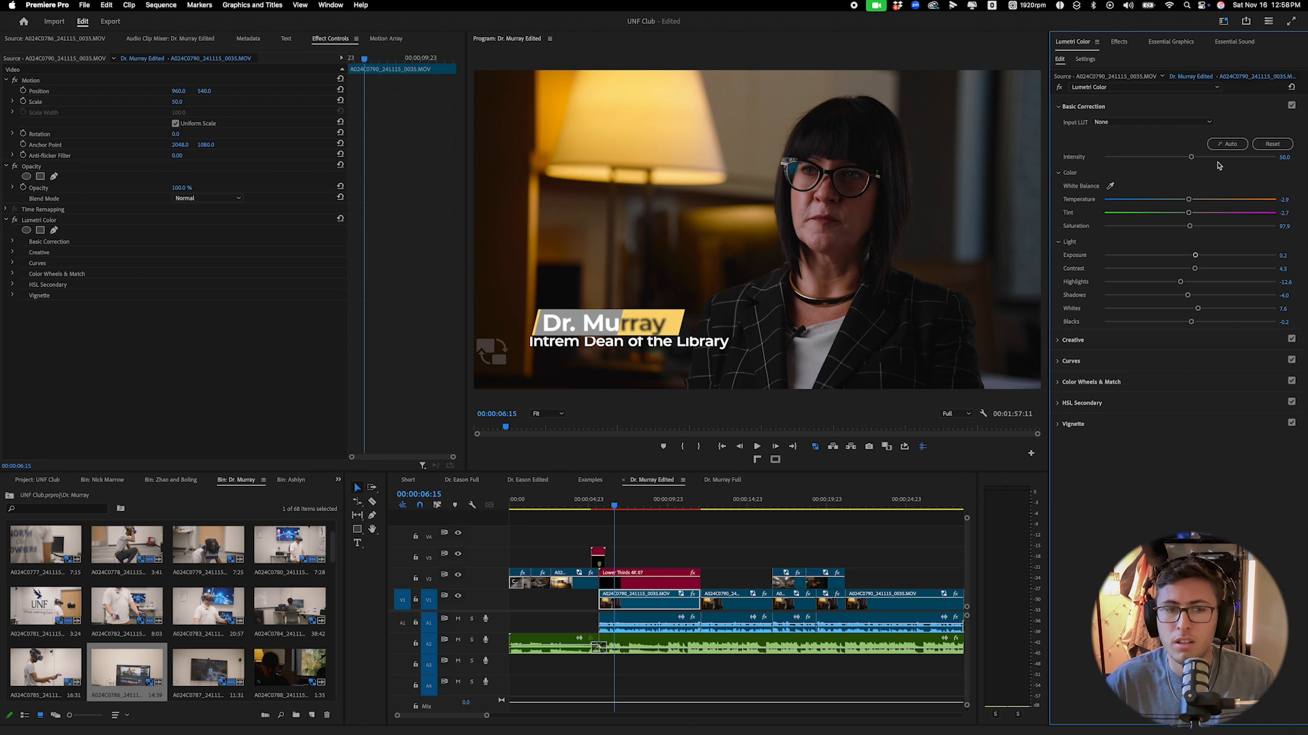
Copy the first interview clip's Lumetri Color effect to all clips on V1 and check the picture along the sequence.
click(48, 219)
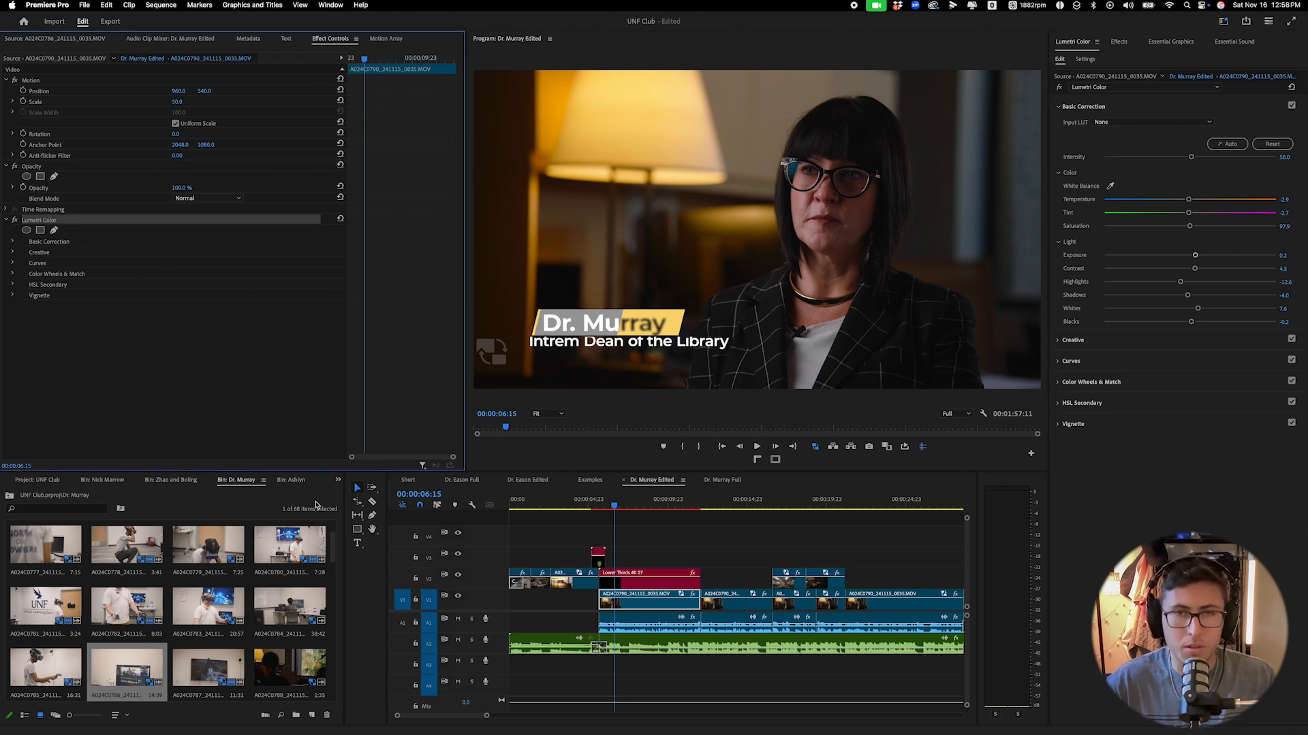
drag(486, 716, 603, 710)
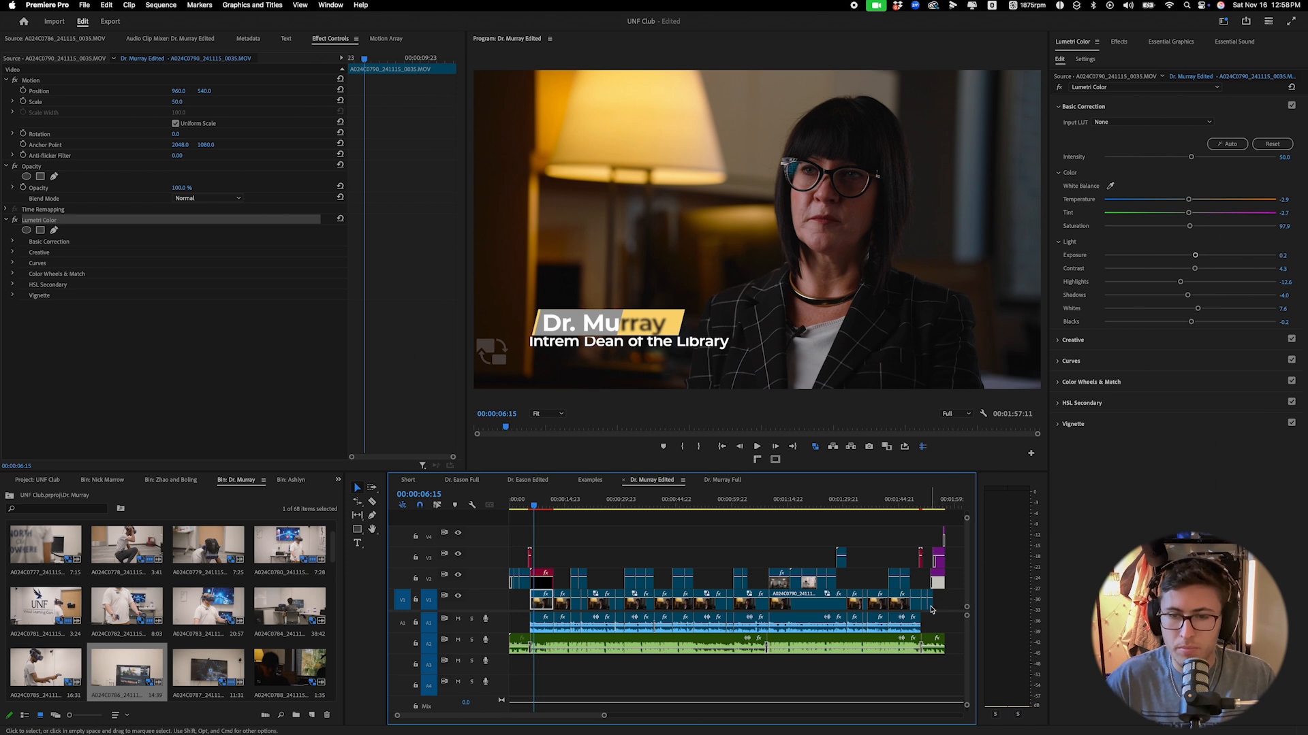
drag(948, 602, 531, 603)
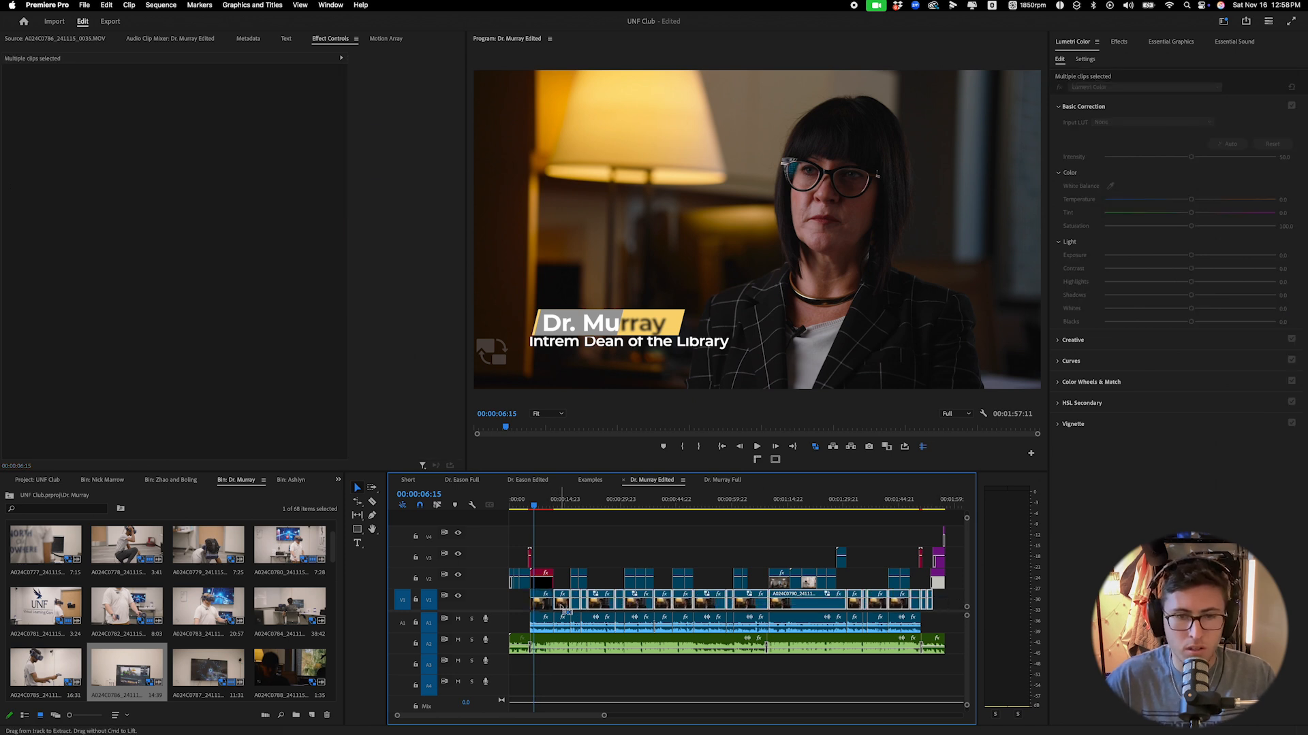
click(712, 504)
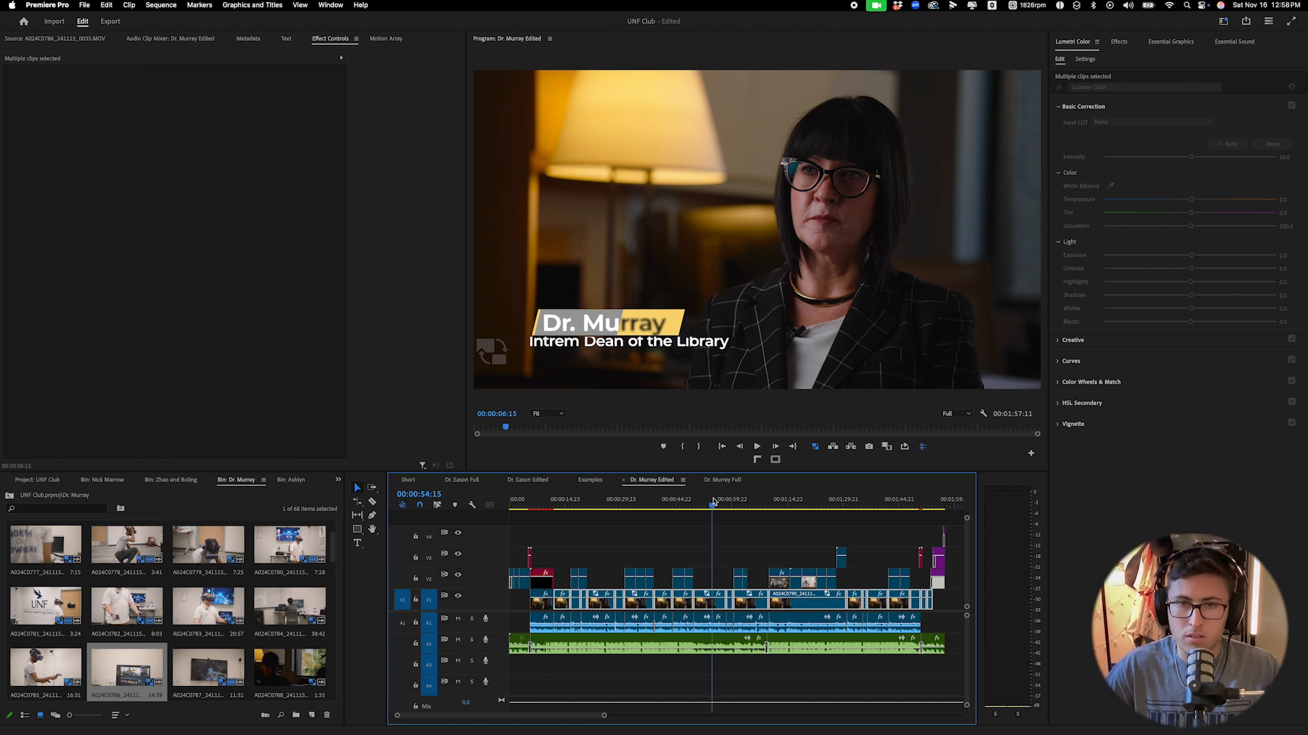
drag(918, 504, 929, 504)
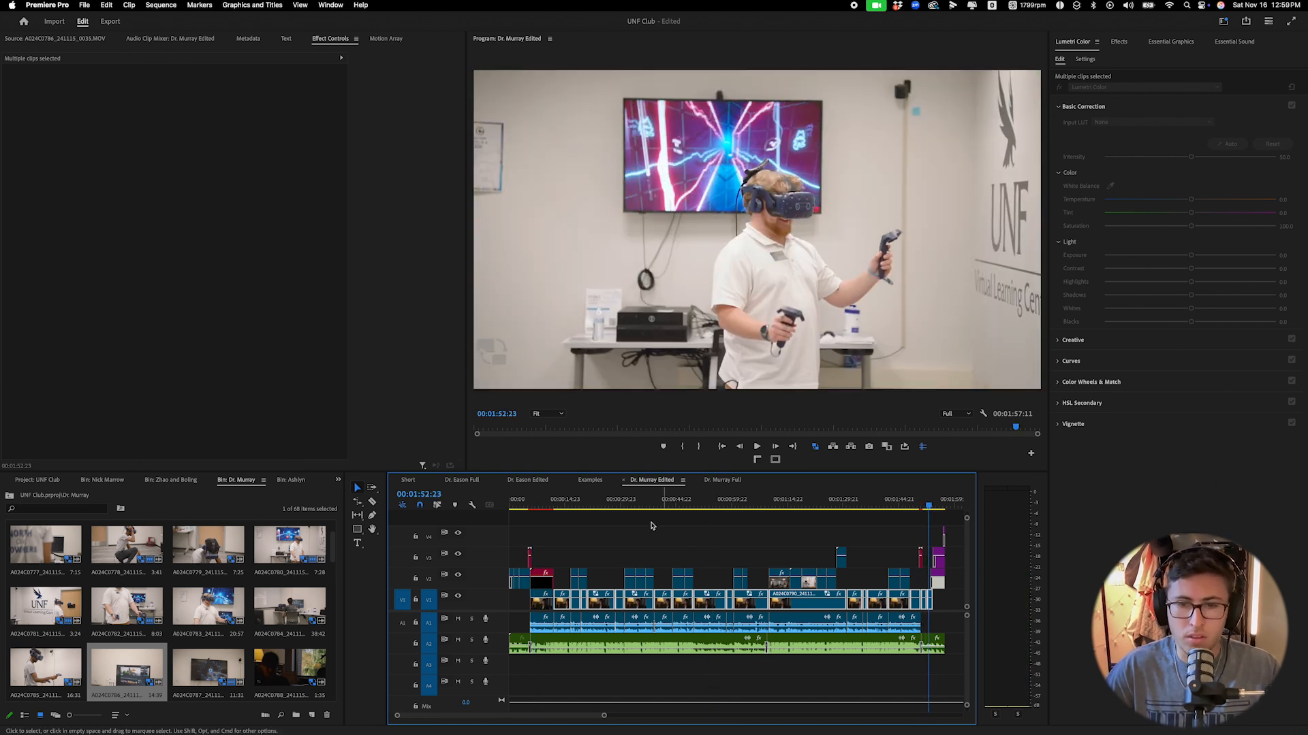
Replace the Lumetri Color effect on the closing desk clip at 00:01:52:03 with the one from the opening desk clip.
click(529, 504)
click(523, 582)
click(42, 220)
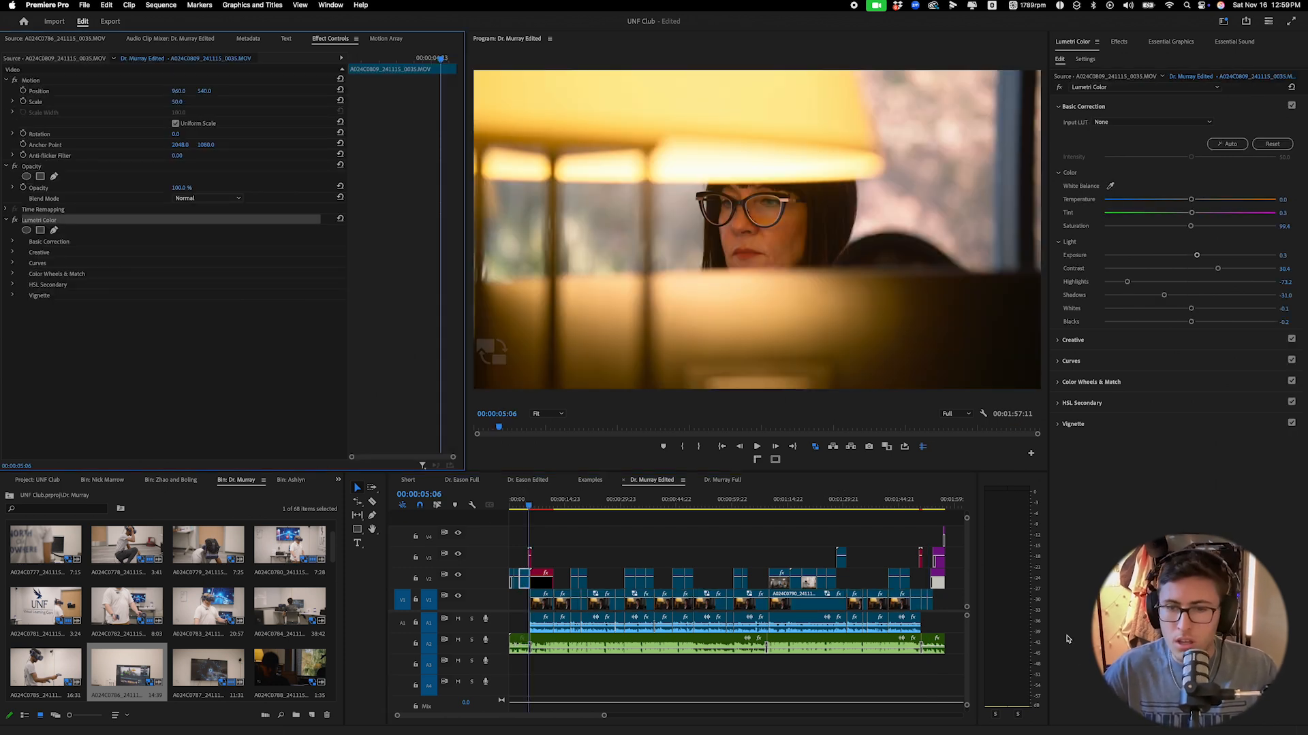
click(926, 508)
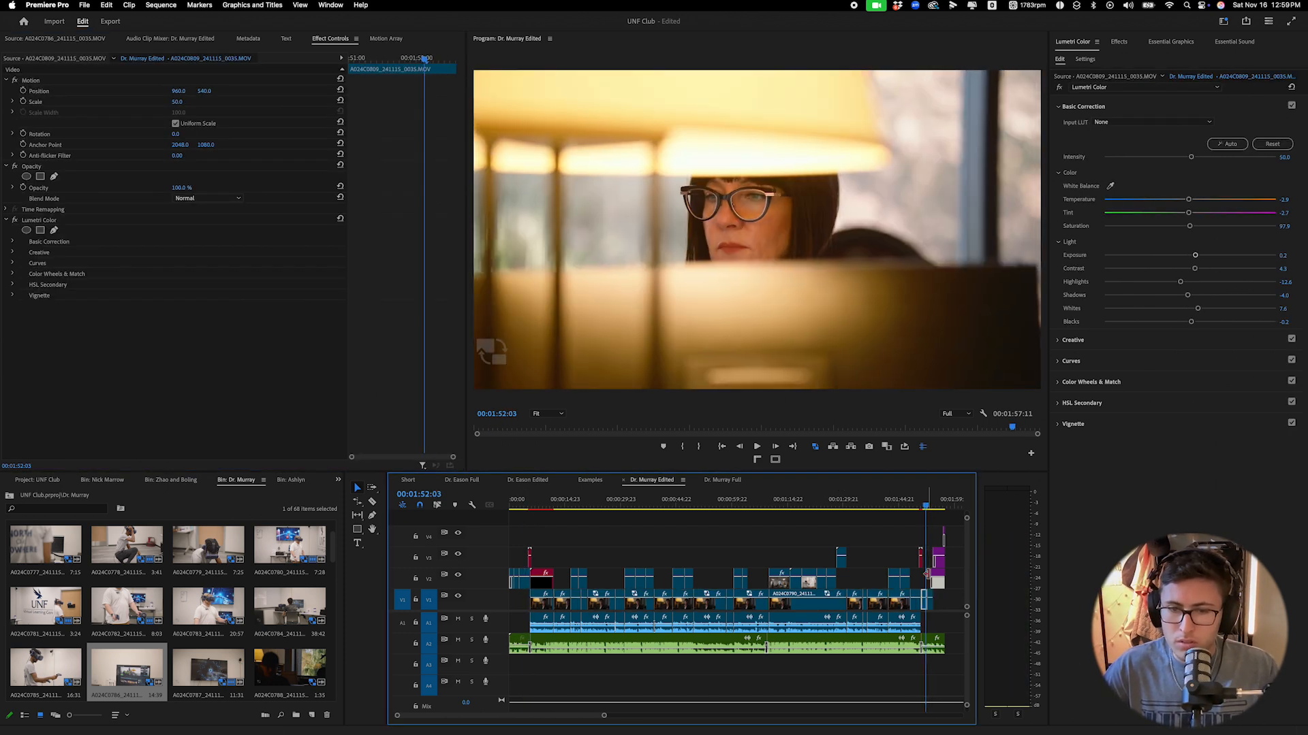
click(39, 225)
key(ctrl+v)
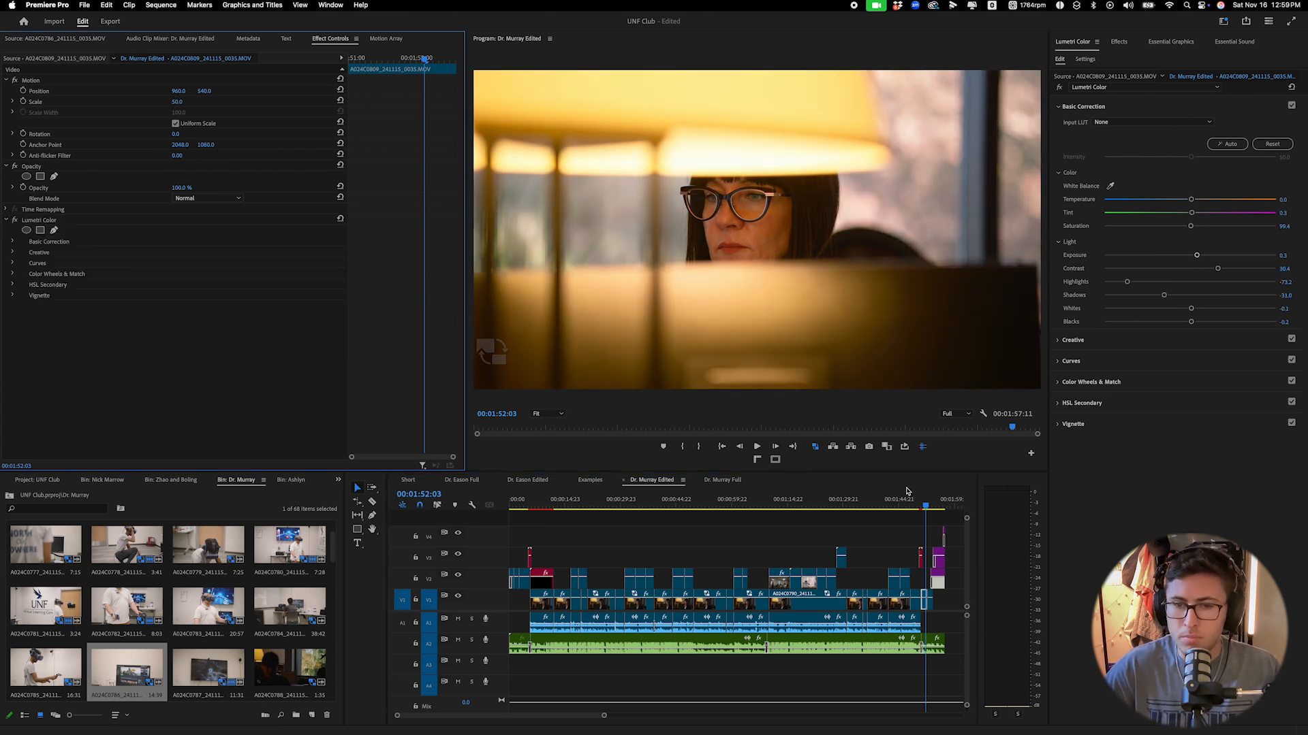
Grade the library walking clip at 00:00:18:02 on V2 with auto correction, Exposure 1.9, Highlights -47.6 and Whites about -16.
click(577, 505)
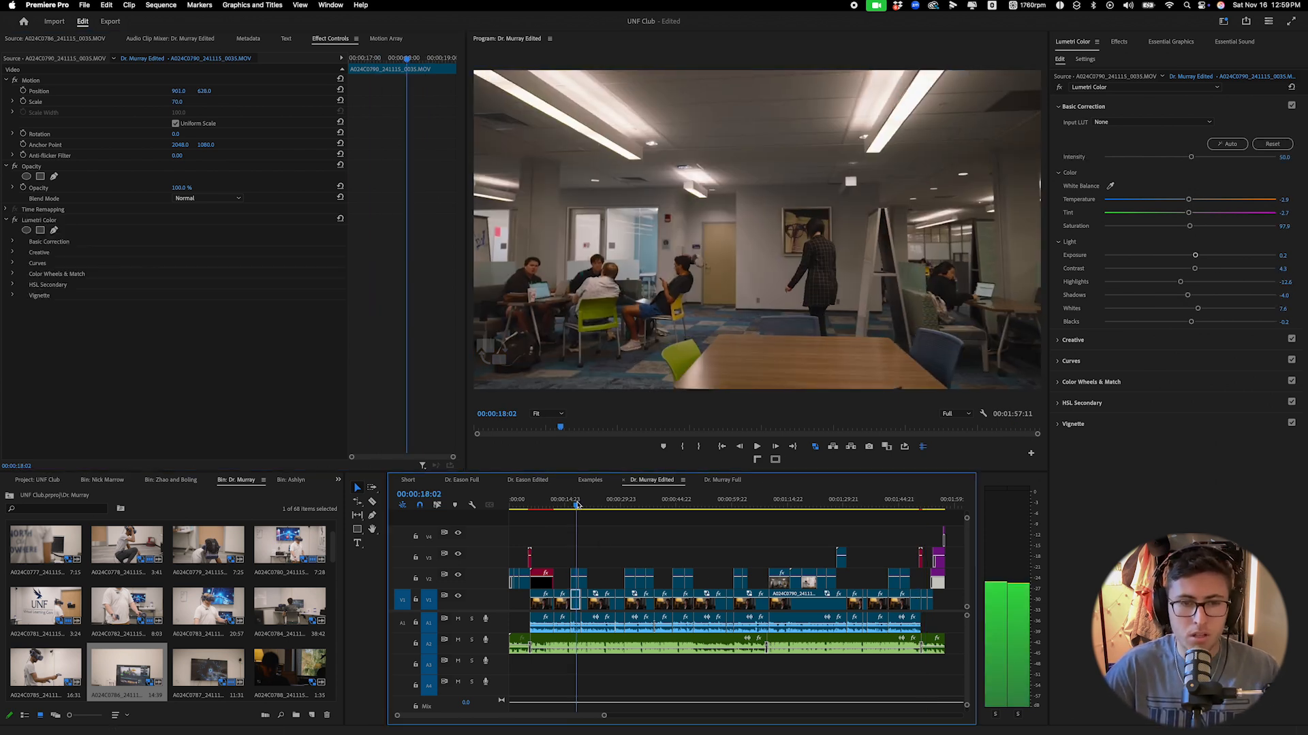
click(575, 590)
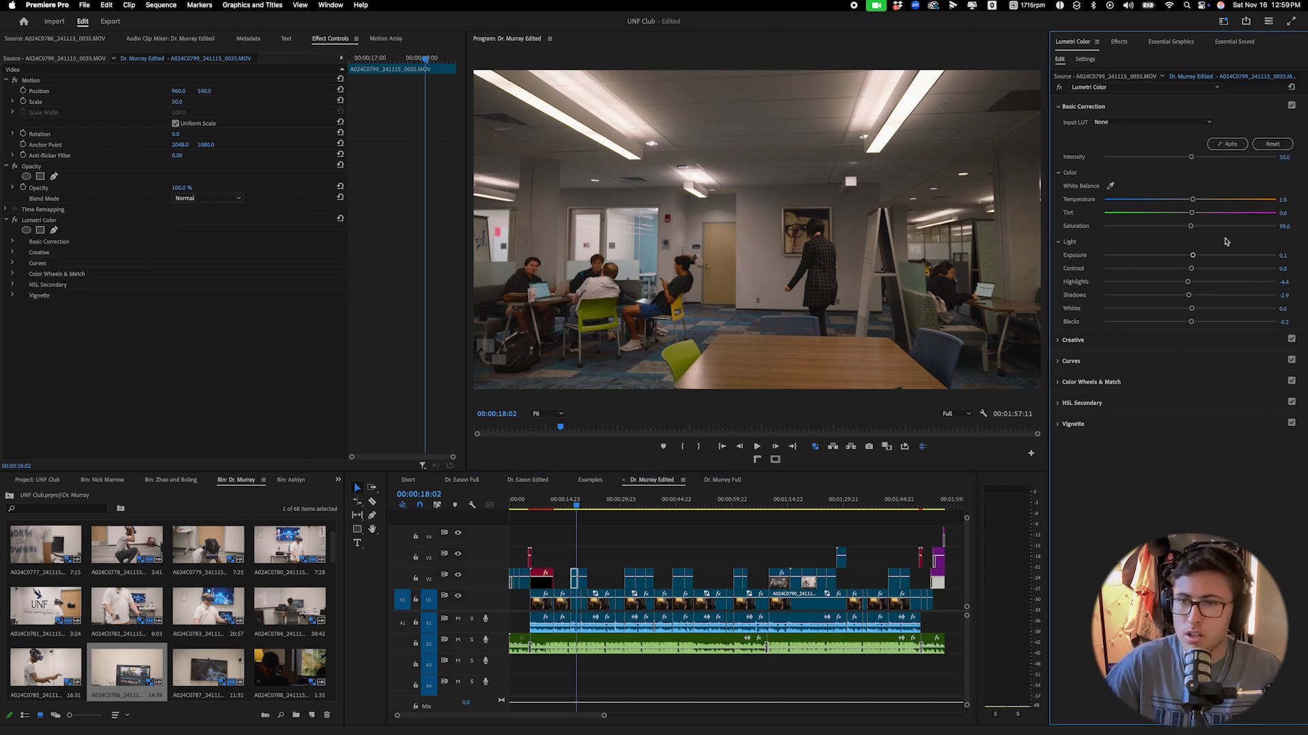
drag(1193, 256, 1224, 257)
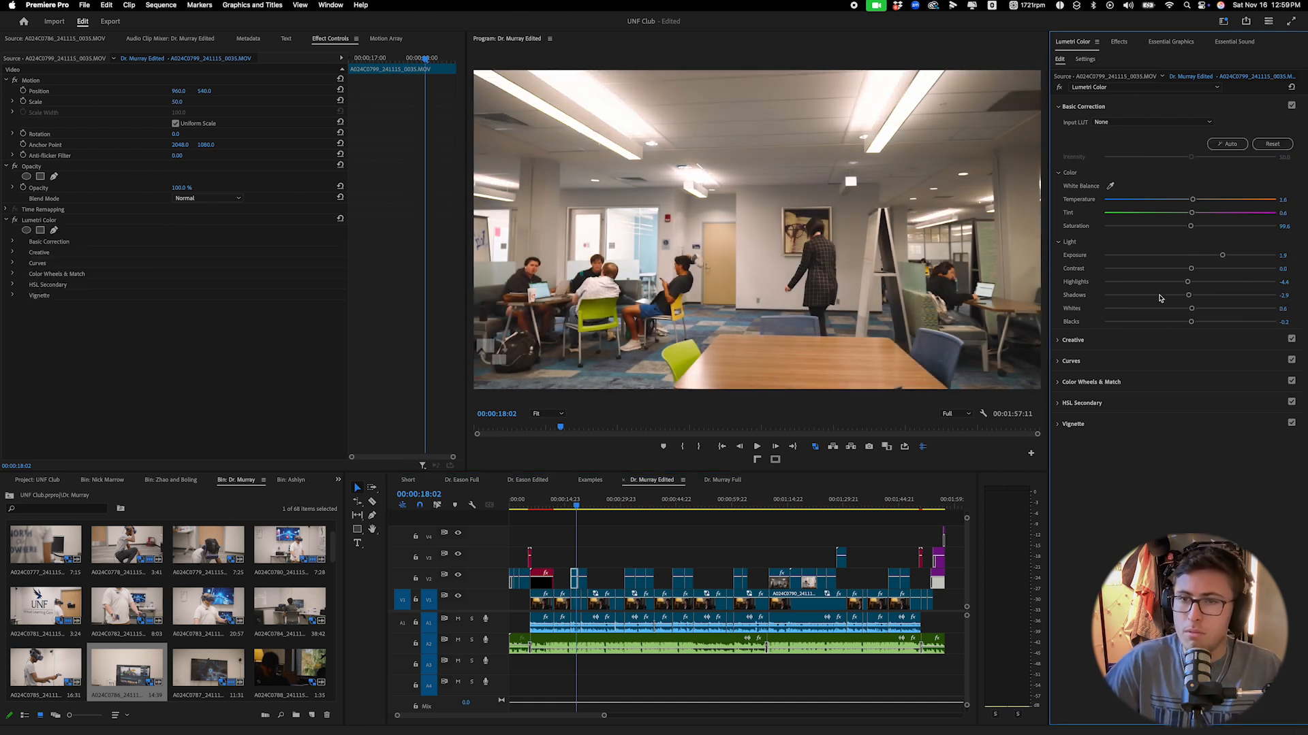
drag(1158, 285, 1182, 311)
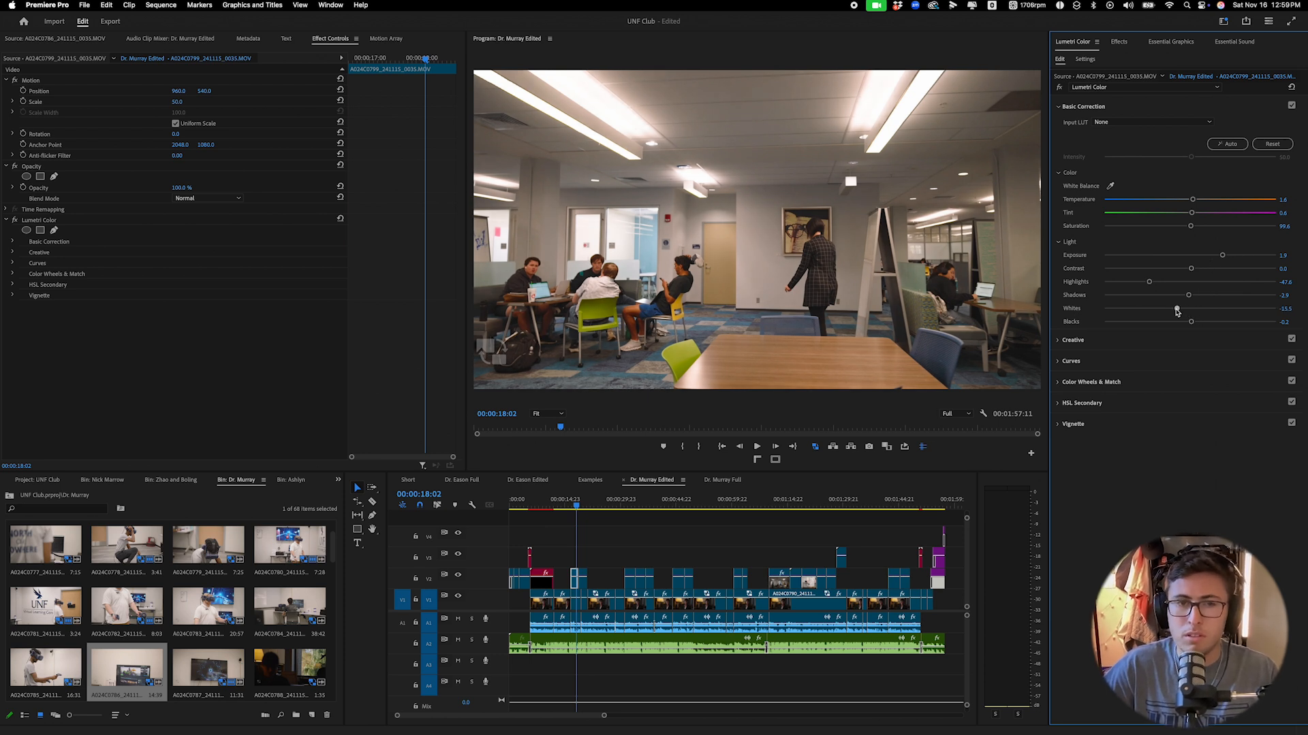
click(597, 676)
Auto-correct the keyboard typing clip at 00:00:19:10 on V2 in Lumetri Color and set its Exposure to 1.5.
key(space)
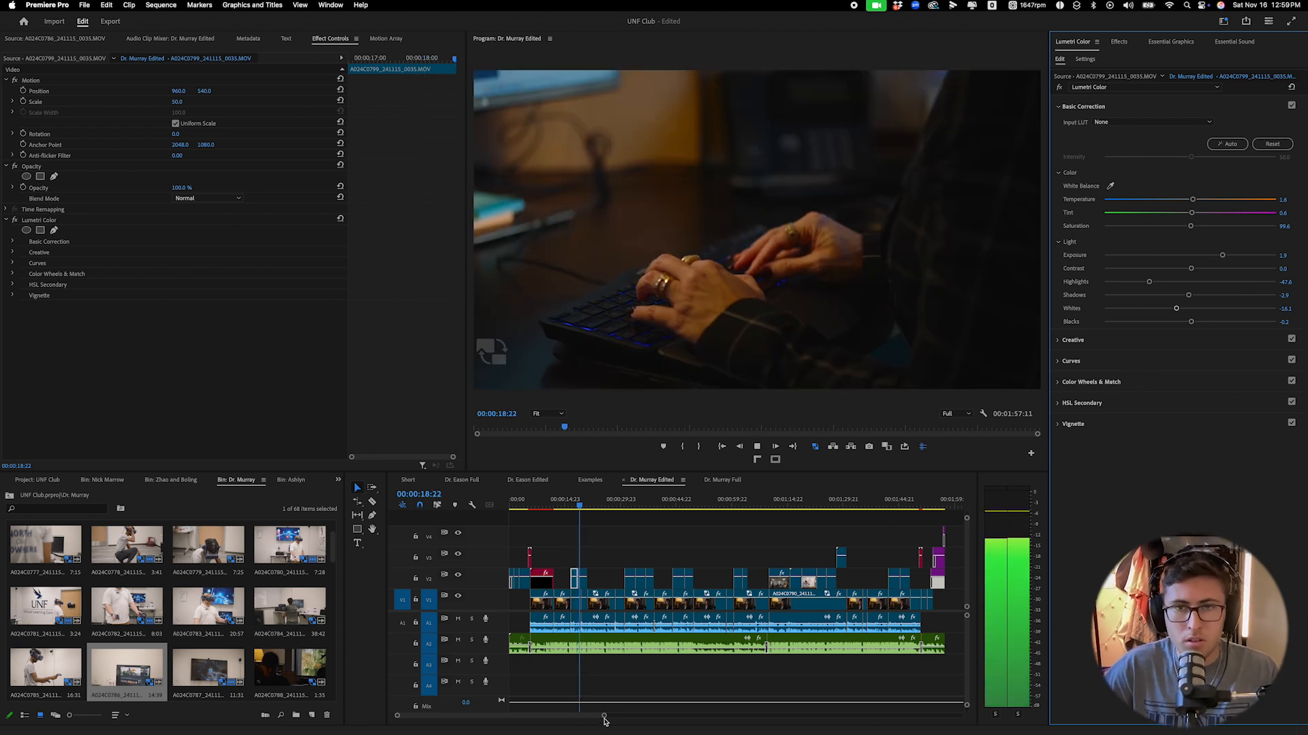
key(space)
click(582, 584)
click(1226, 145)
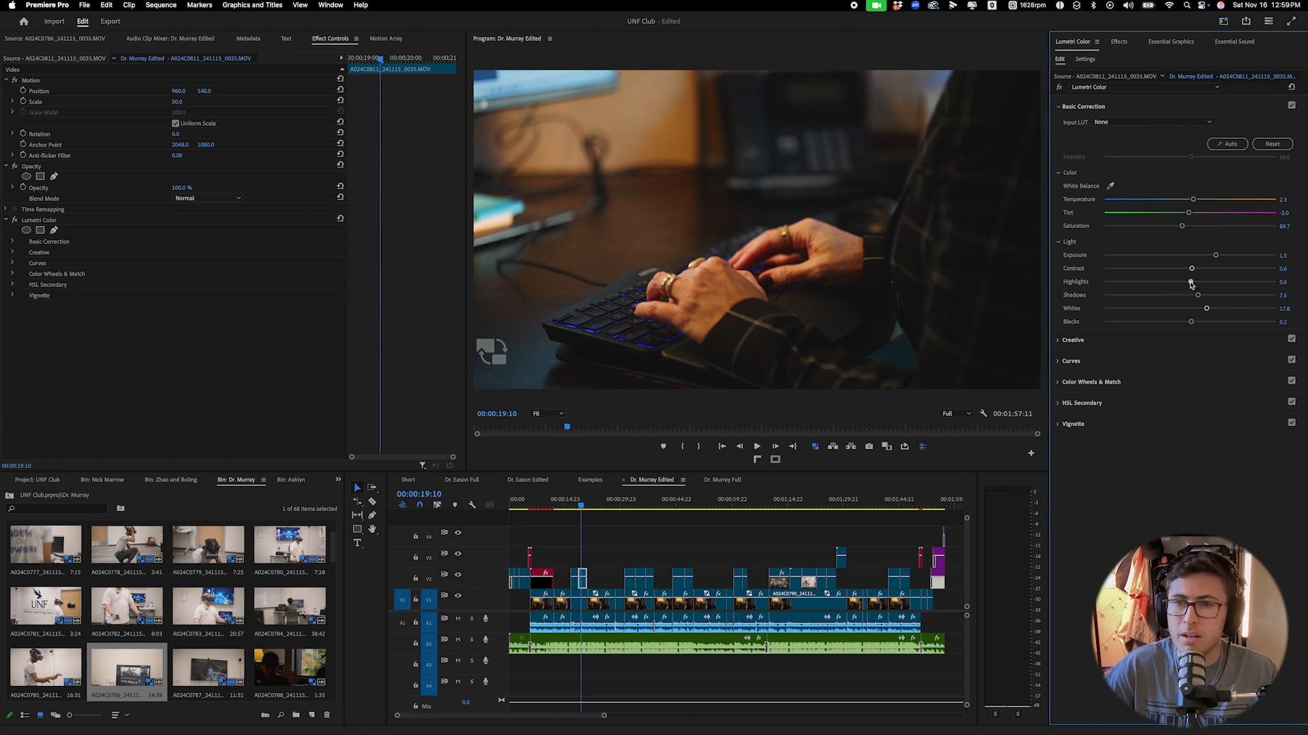
Grade the desk profile clip at 00:00:32:00 on V2 with auto correction, Exposure 0.4, Highlights -91.7 and Whites -13.7, then play it back.
click(627, 503)
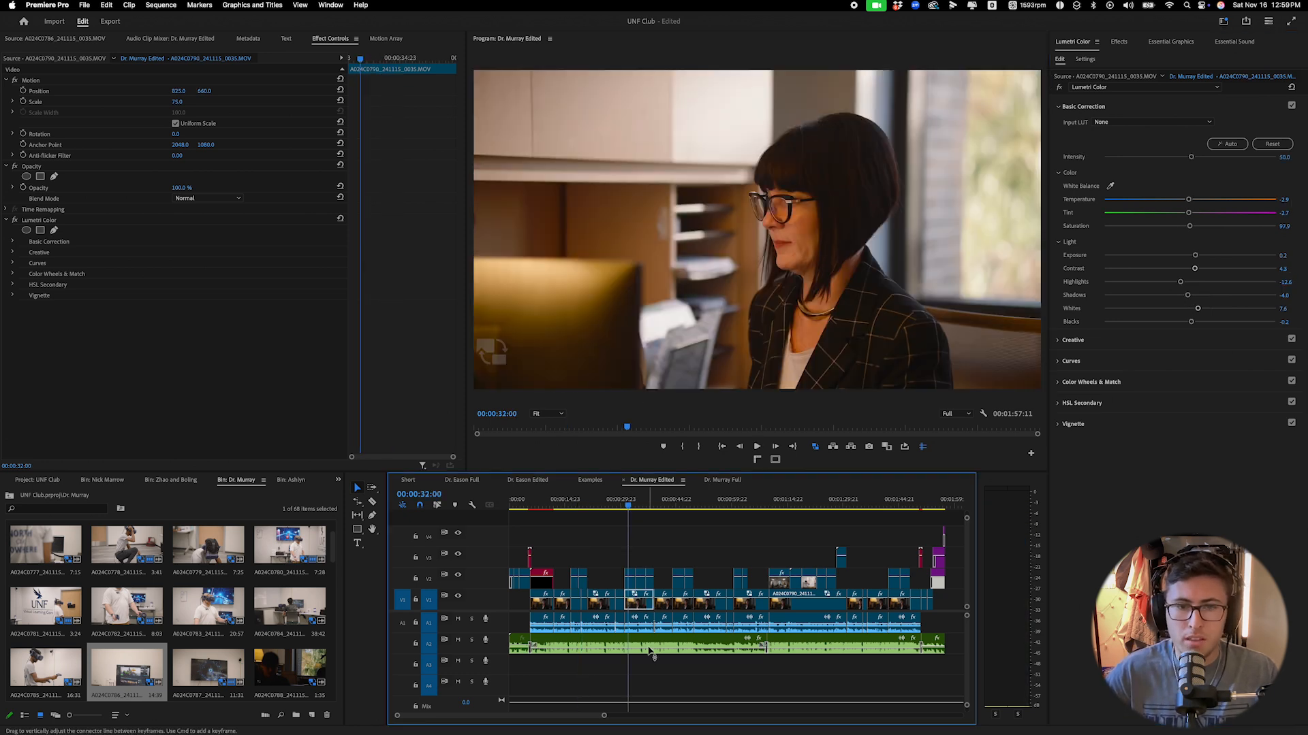
click(631, 578)
click(1228, 144)
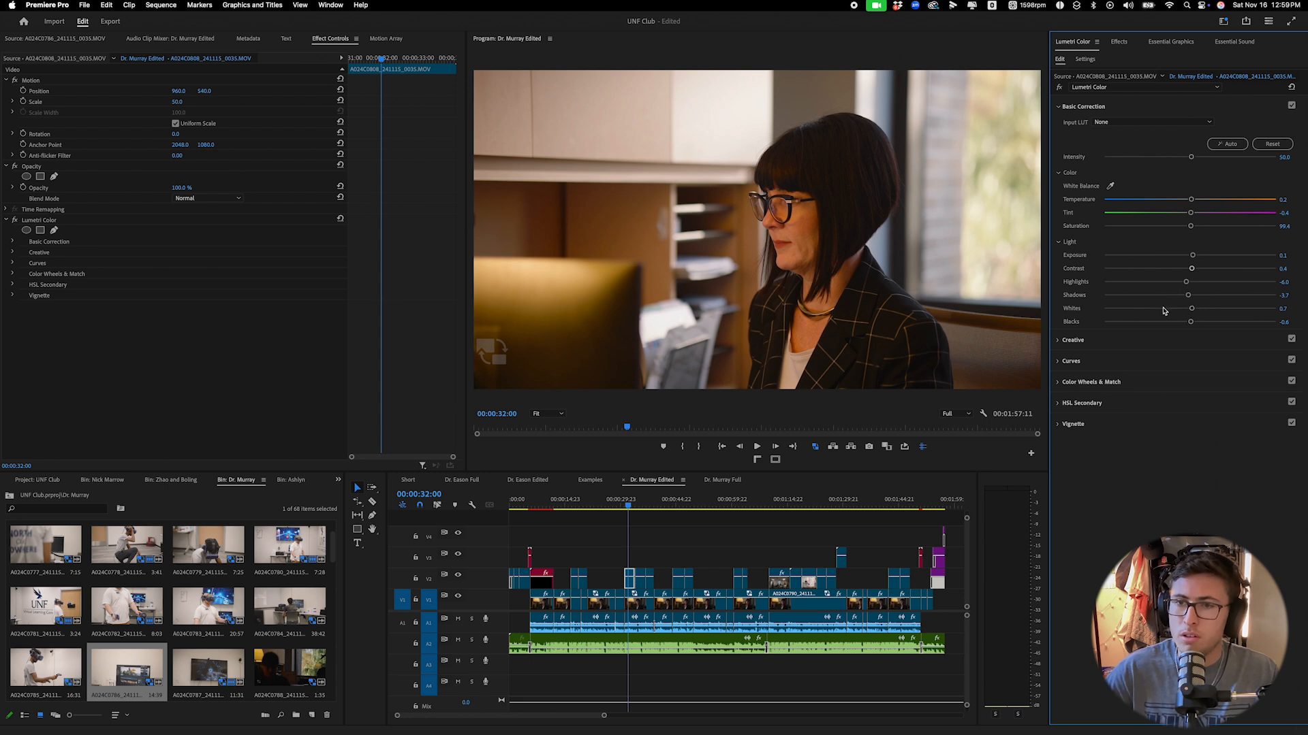
drag(1160, 285, 1146, 285)
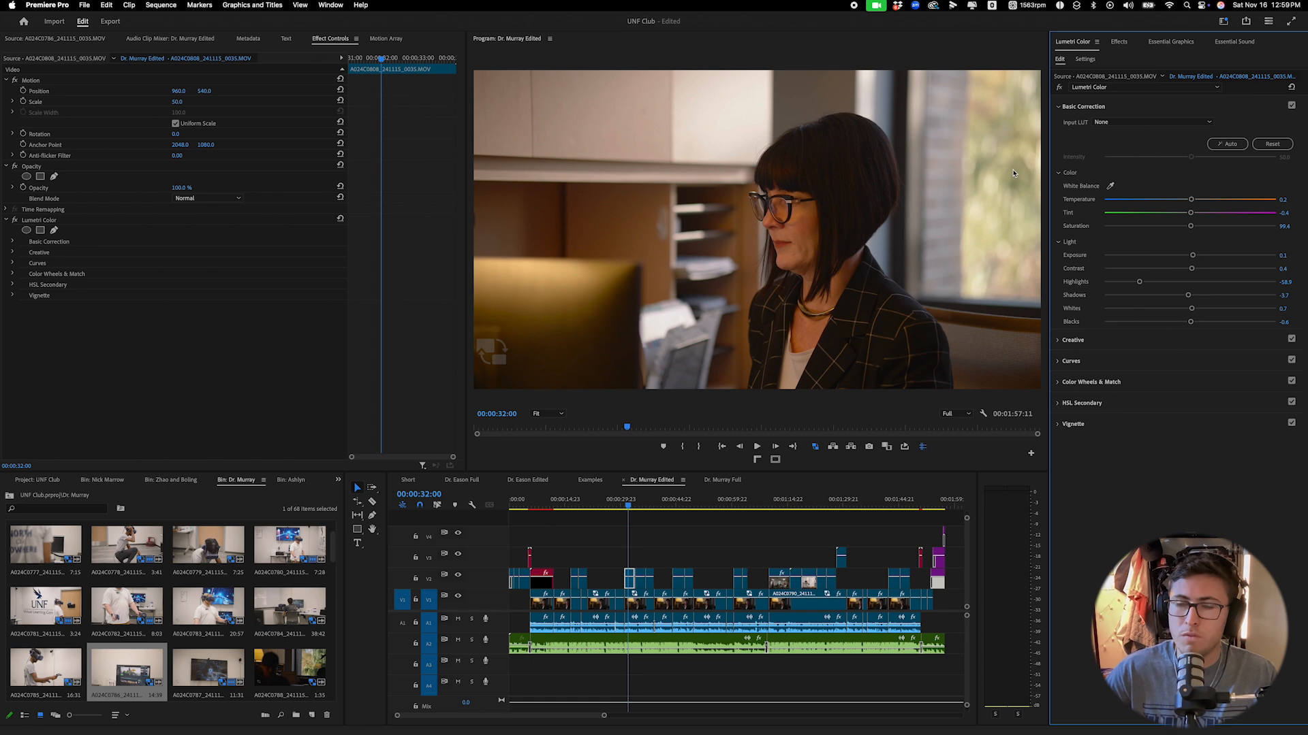
mouse_move(1195, 297)
mouse_down()
mouse_move(1225, 298)
mouse_move(1083, 319)
mouse_move(1182, 310)
mouse_up()
drag(1192, 255, 1121, 283)
drag(1192, 256, 1196, 255)
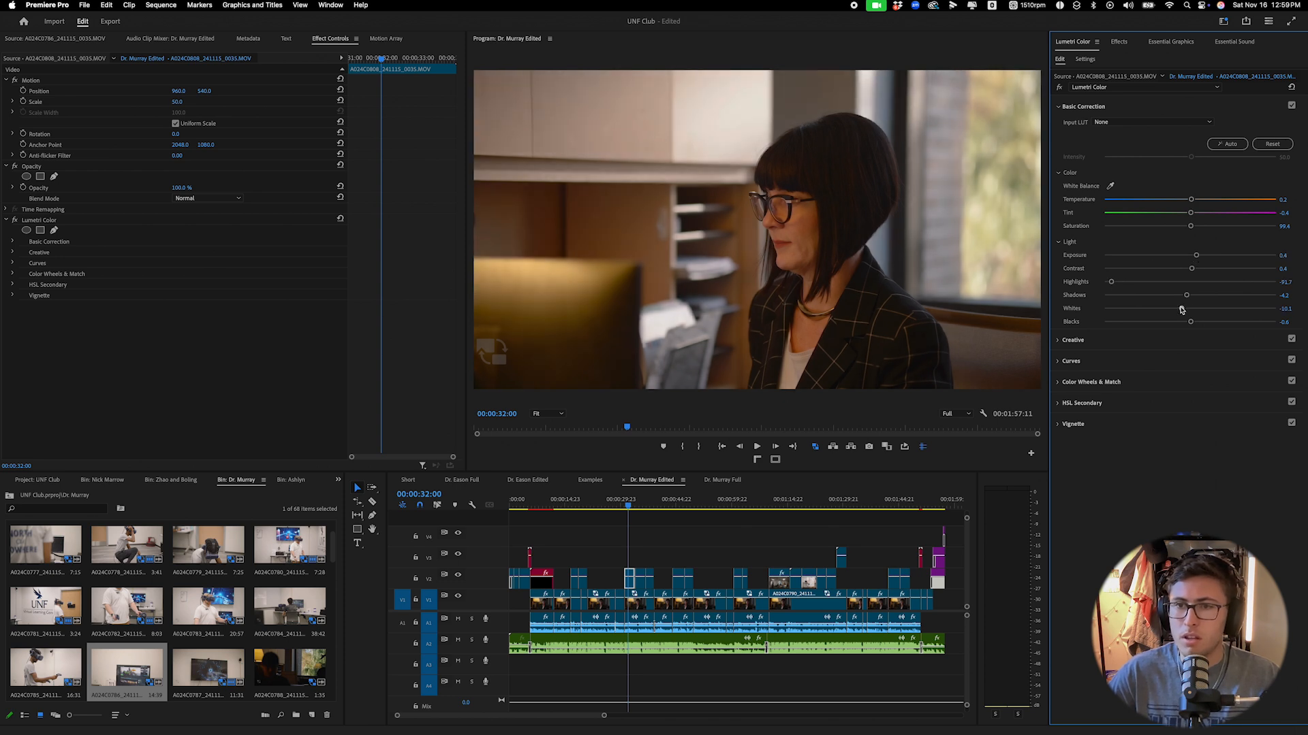
drag(1181, 310, 1172, 310)
key(space)
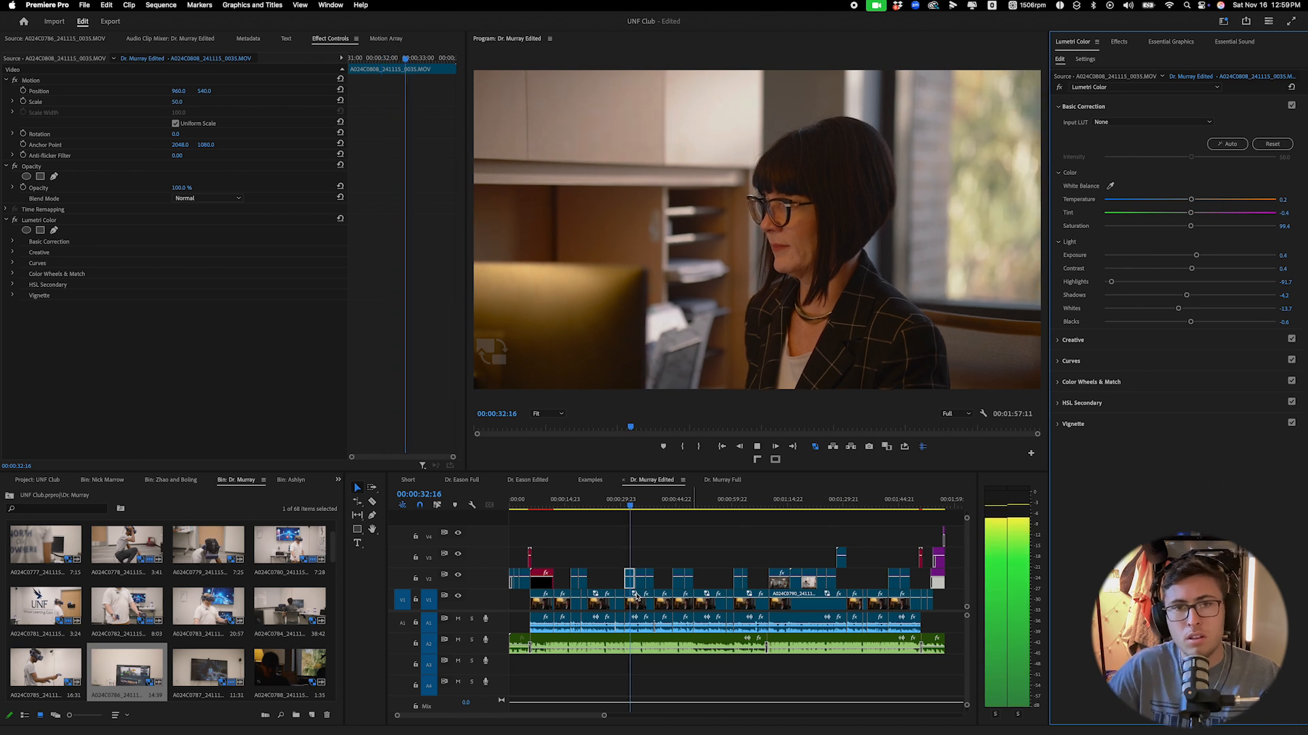
key(space)
click(625, 503)
key(space)
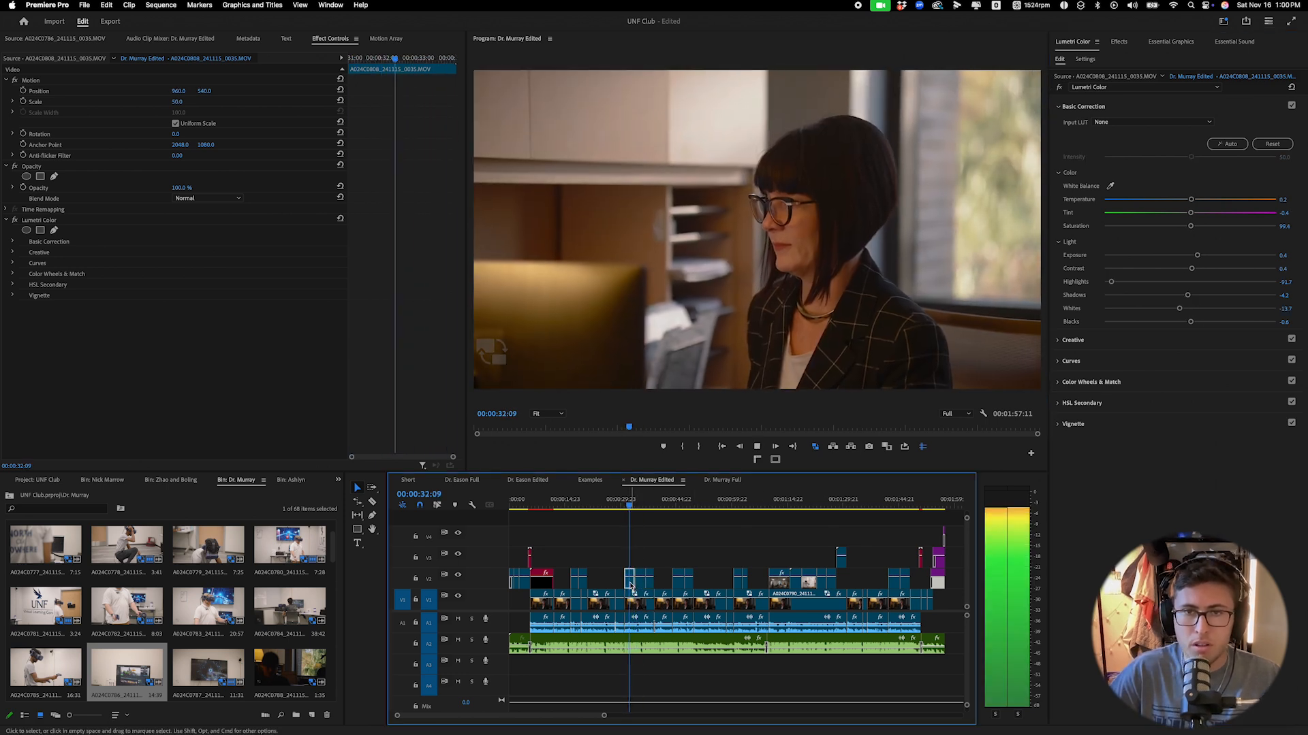
Move the graded desk clip to V3 with its start extended earlier, split it at 00:00:25:16 and delete the part before the cut.
drag(603, 716, 522, 715)
key(space)
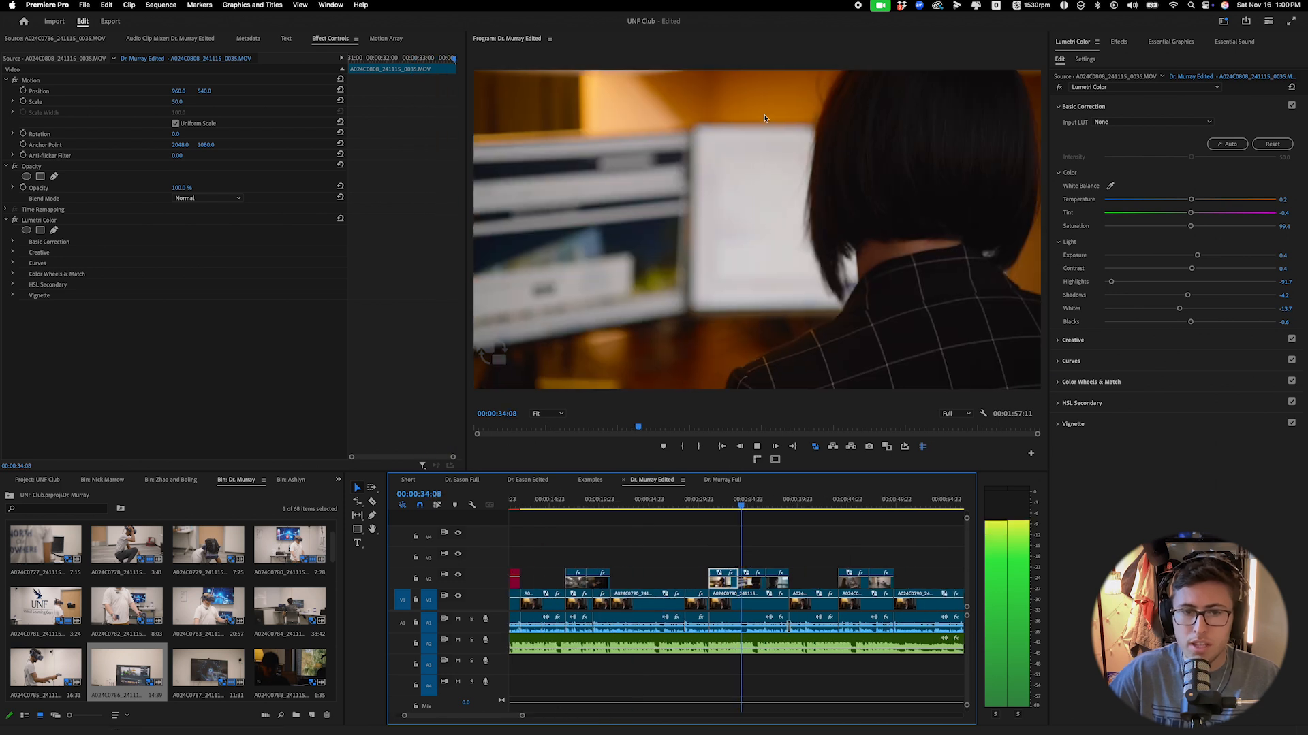
drag(722, 584, 613, 561)
click(644, 501)
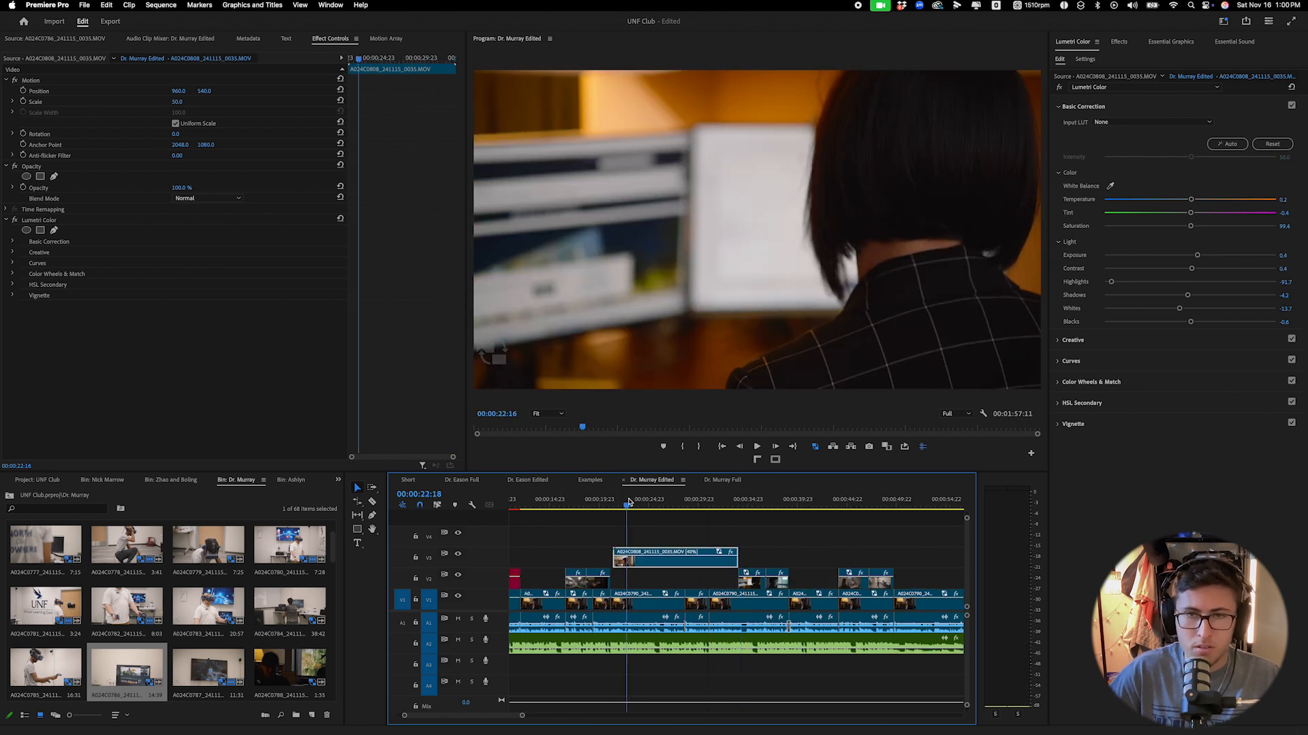
drag(646, 502, 655, 502)
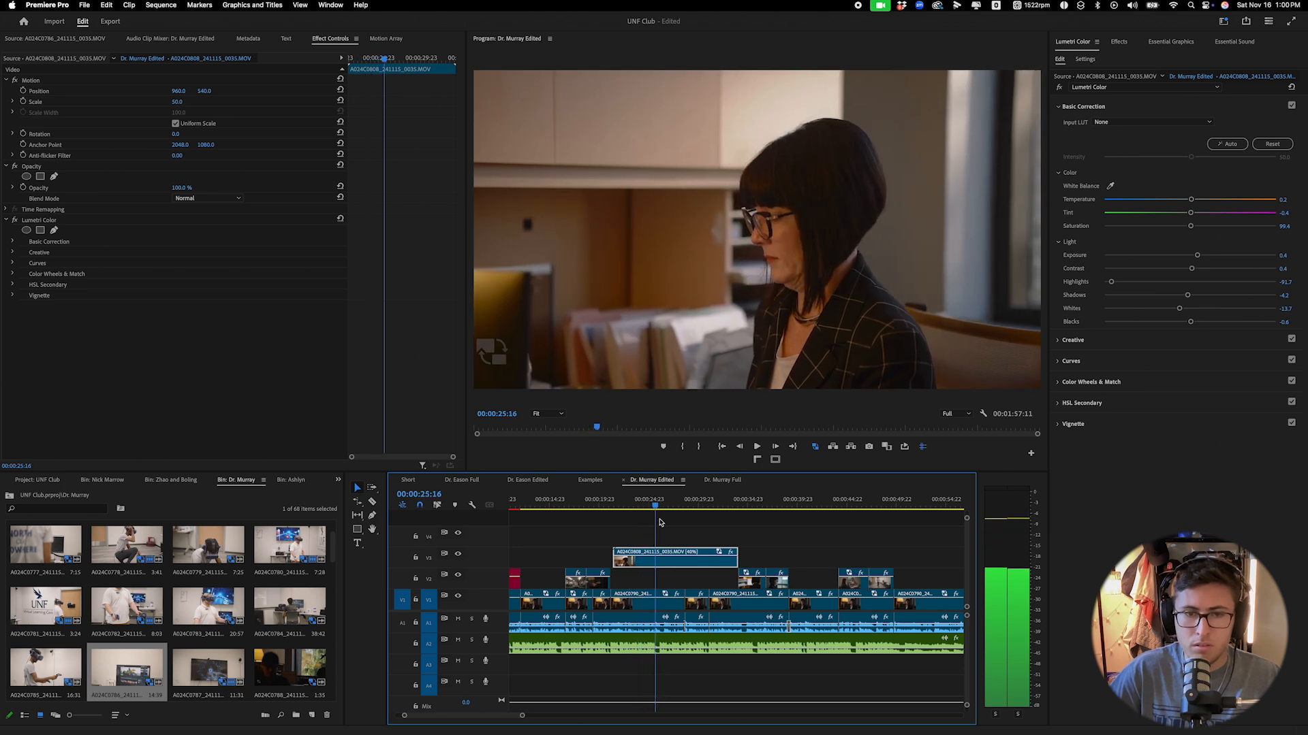
key(c)
click(660, 562)
key(v)
click(634, 562)
key(Delete)
key(space)
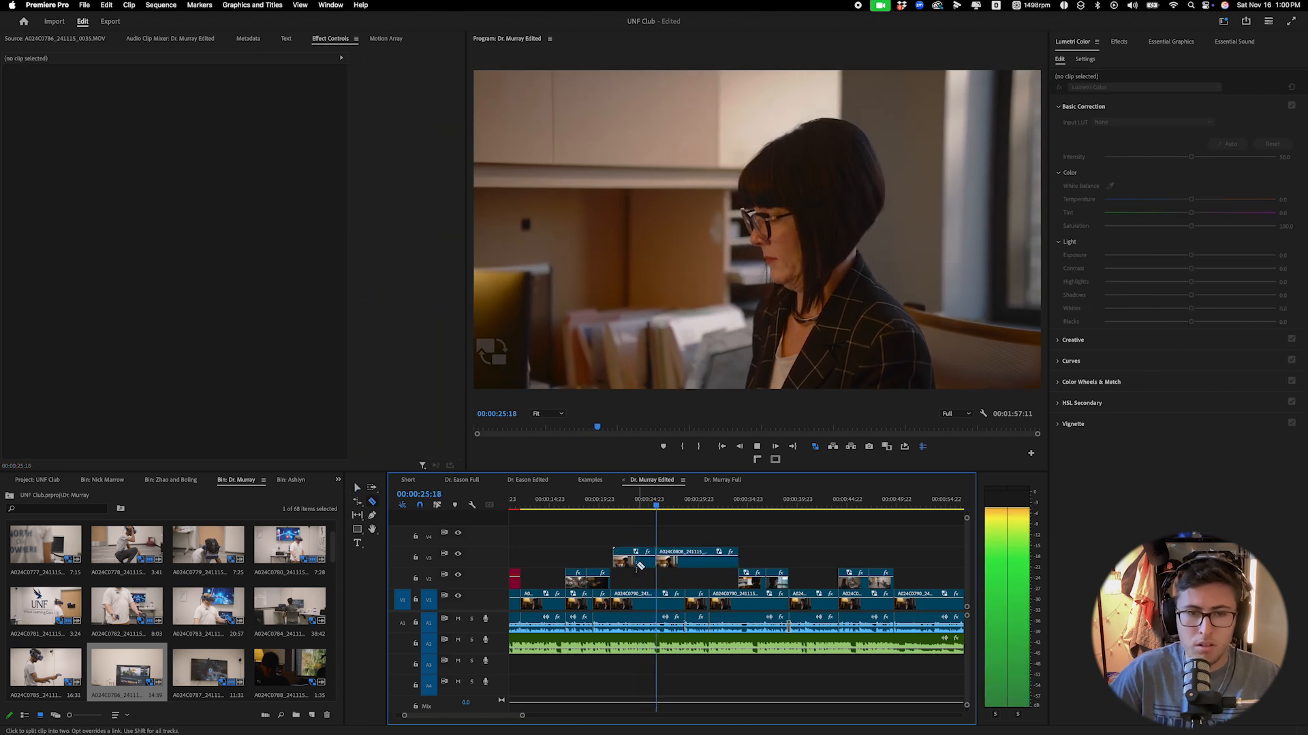
Shift the remaining V3 desk clip back over its original slot, cut it where the monitor clip begins, and delete the excess.
drag(691, 557, 744, 556)
key(c)
click(738, 556)
key(v)
click(756, 556)
key(Delete)
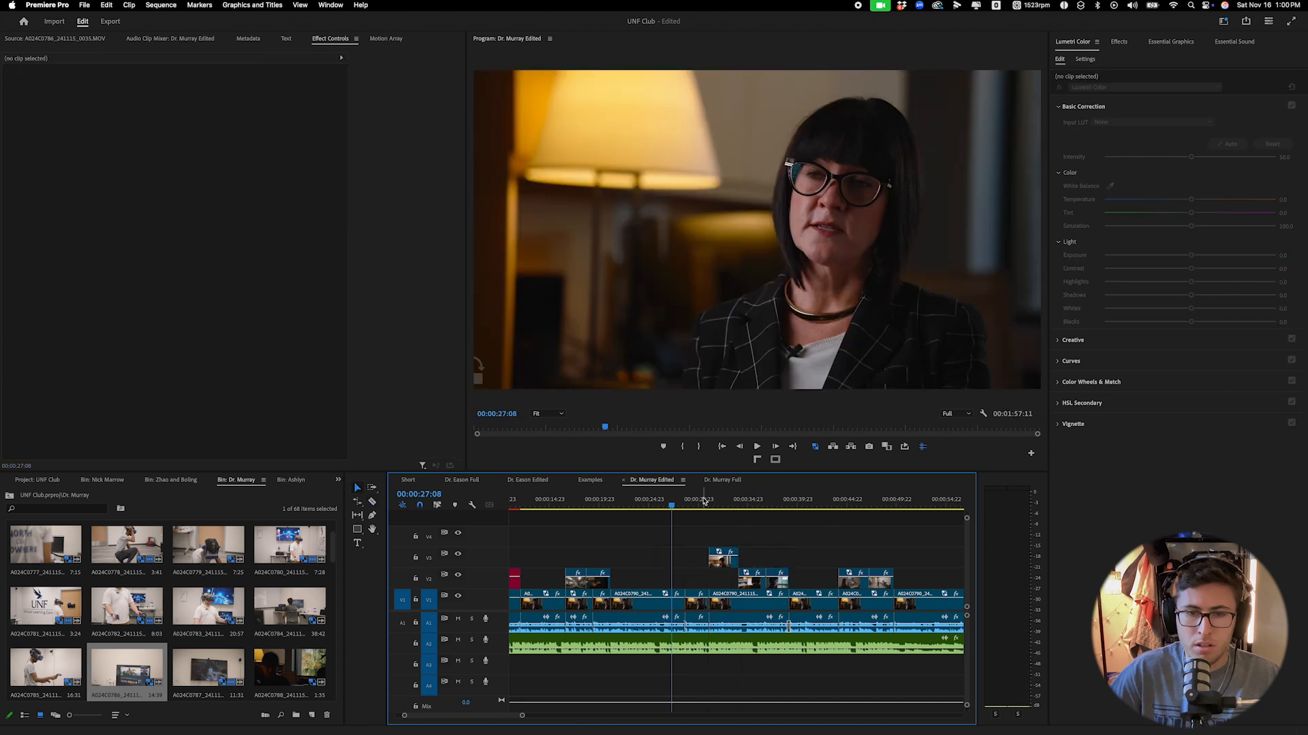
click(701, 502)
key(space)
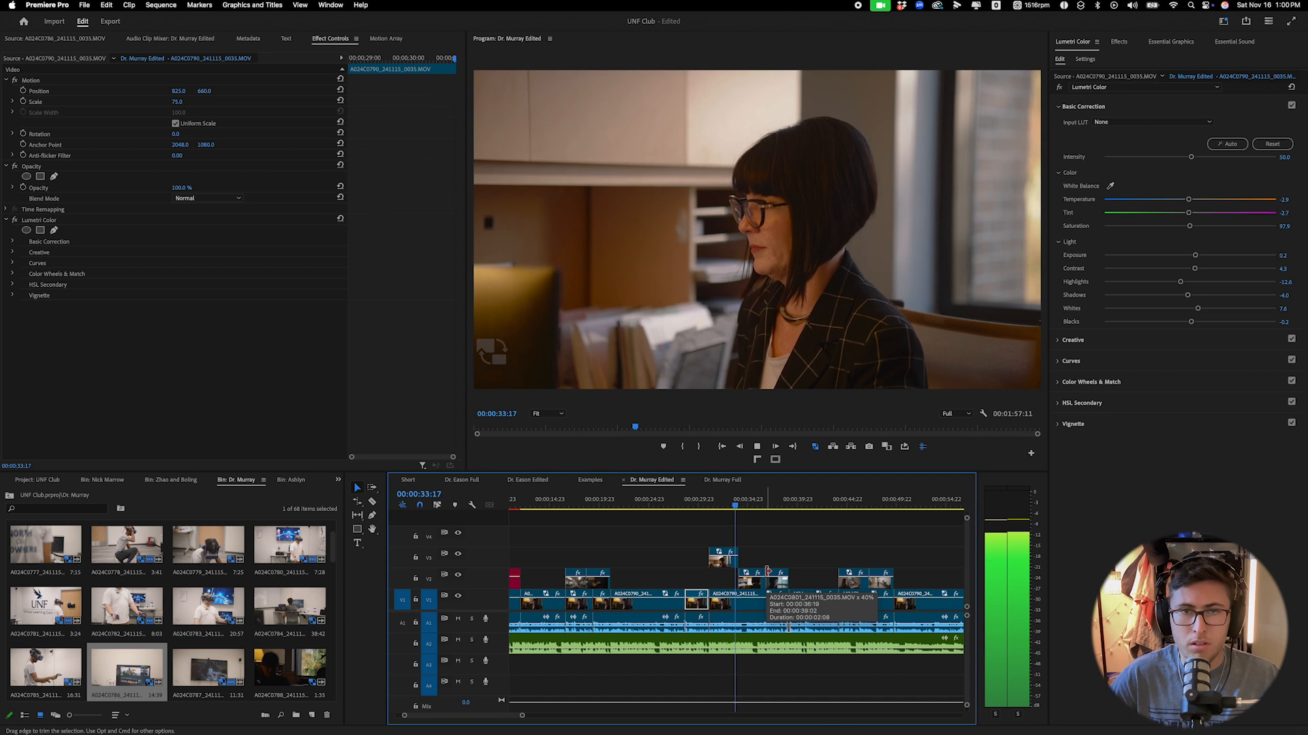
Auto-correct the over-the-shoulder monitor clip at 00:00:34:22 on V2 and lower its orange saturation with the Hue vs Sat curve.
click(755, 579)
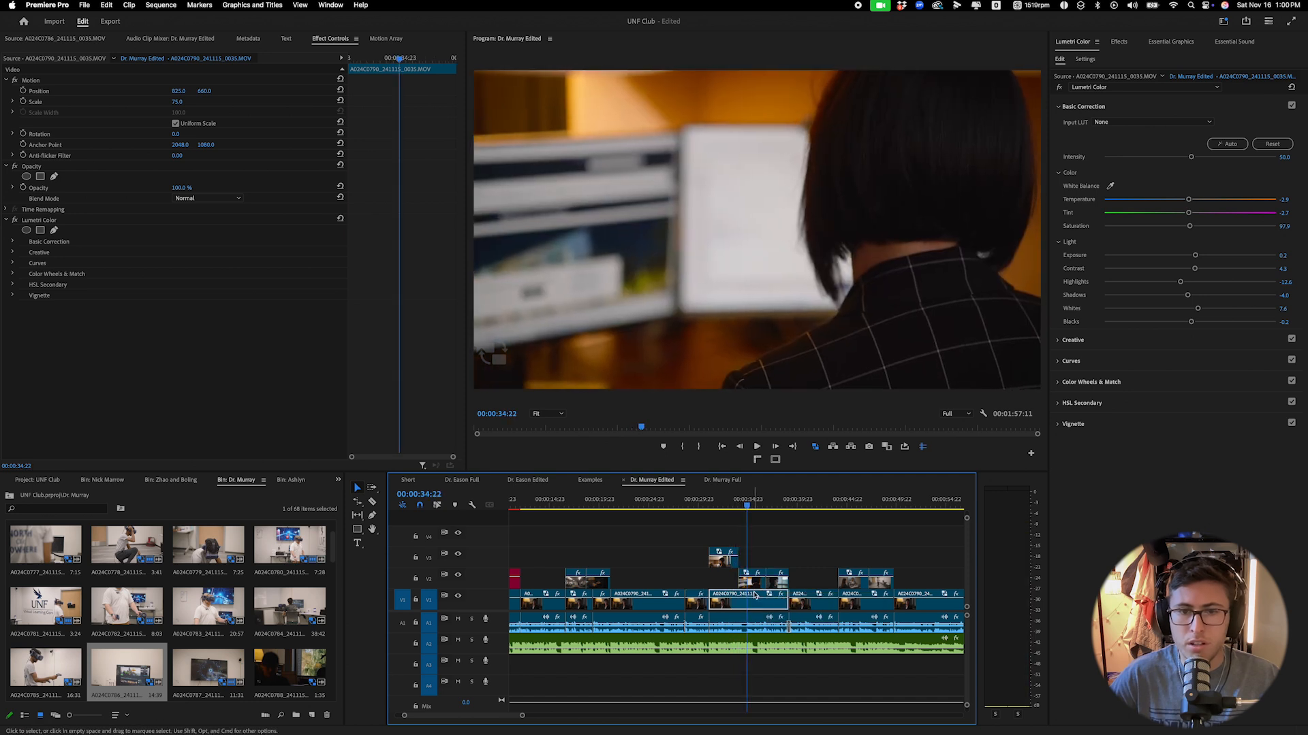
click(1221, 145)
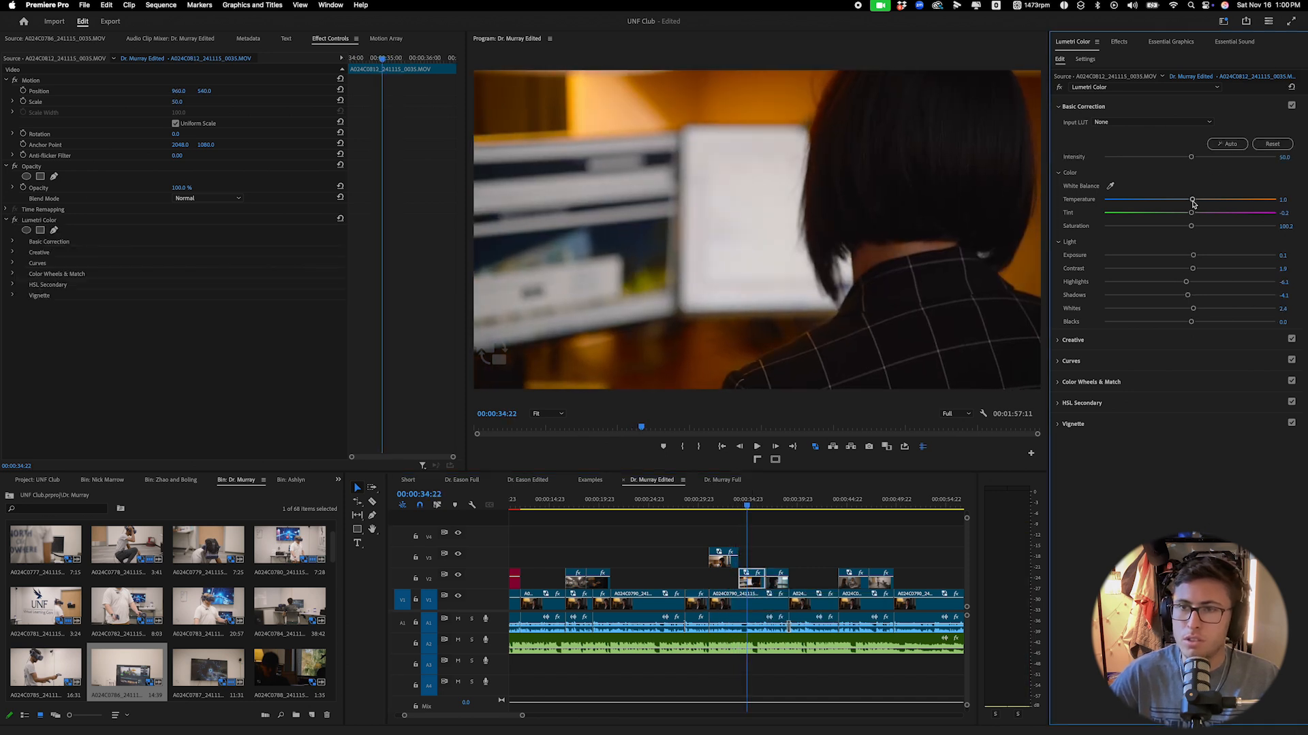
drag(1182, 206, 1180, 206)
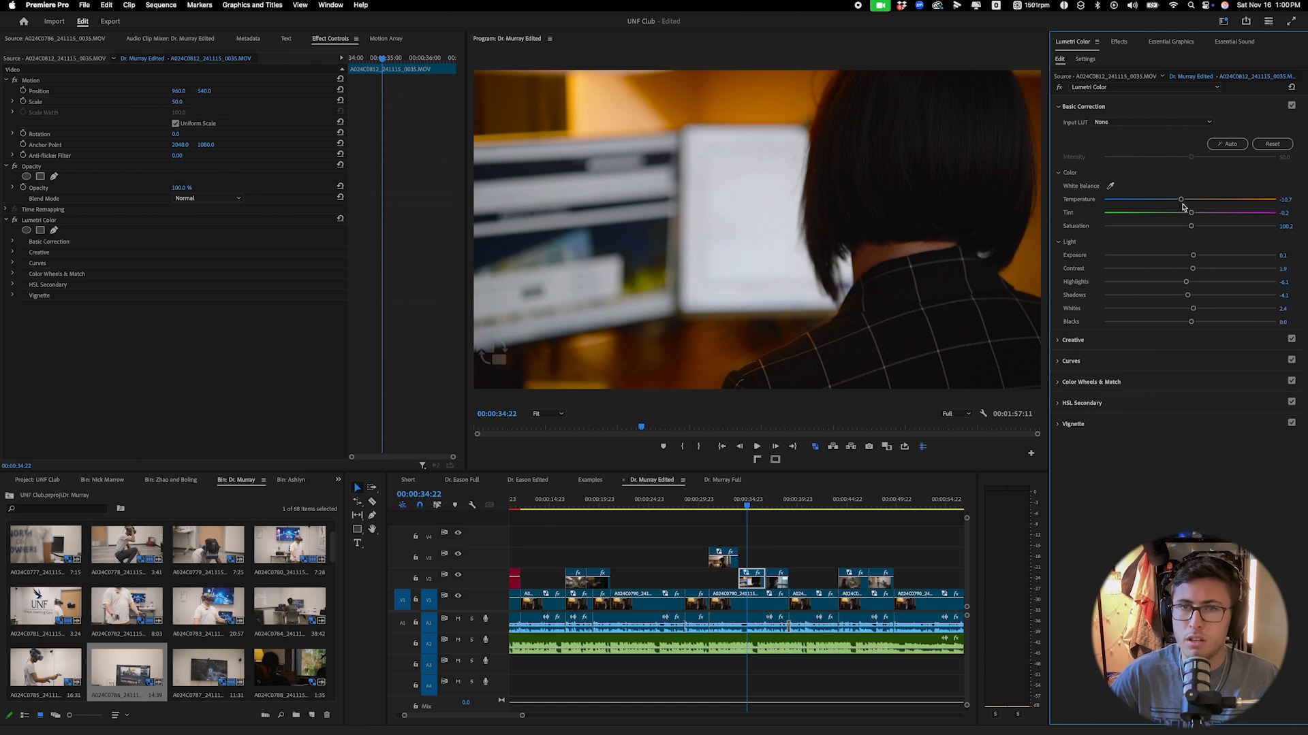
click(1127, 364)
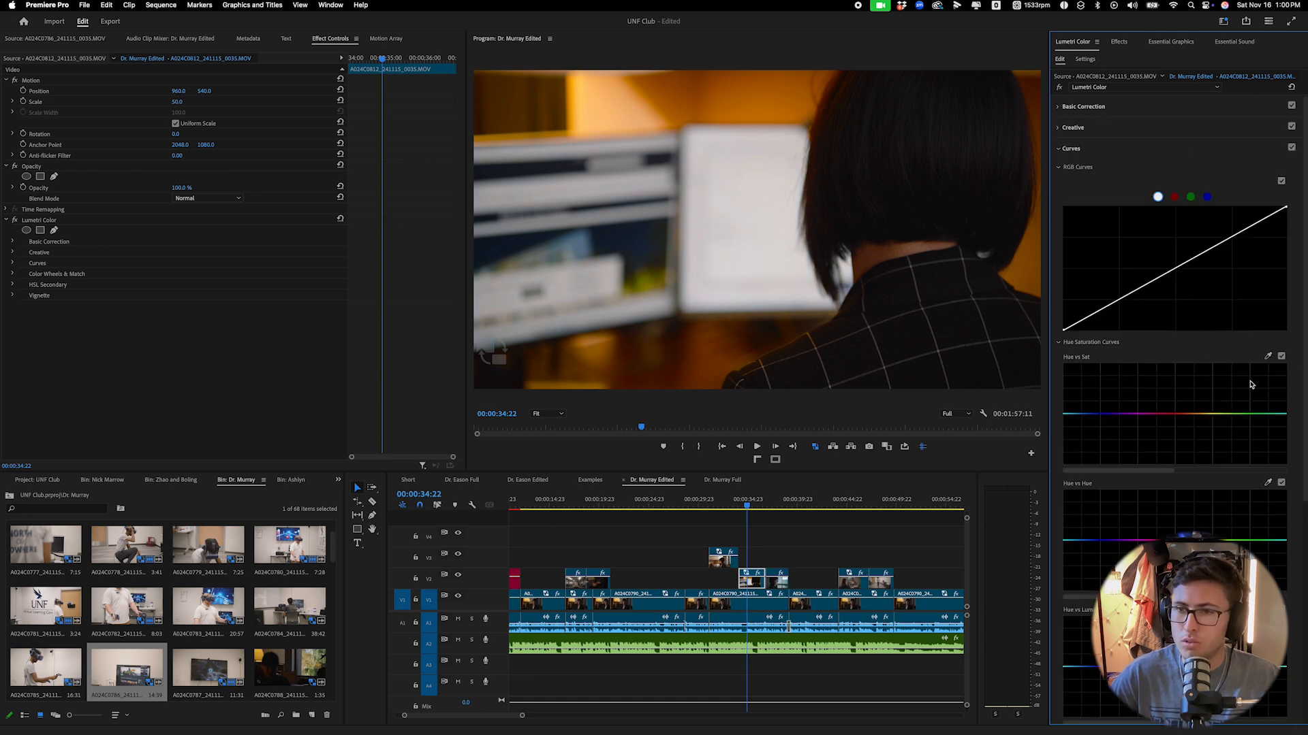
click(1268, 356)
mouse_move(1184, 415)
mouse_down()
mouse_move(1187, 433)
mouse_move(1183, 423)
mouse_up()
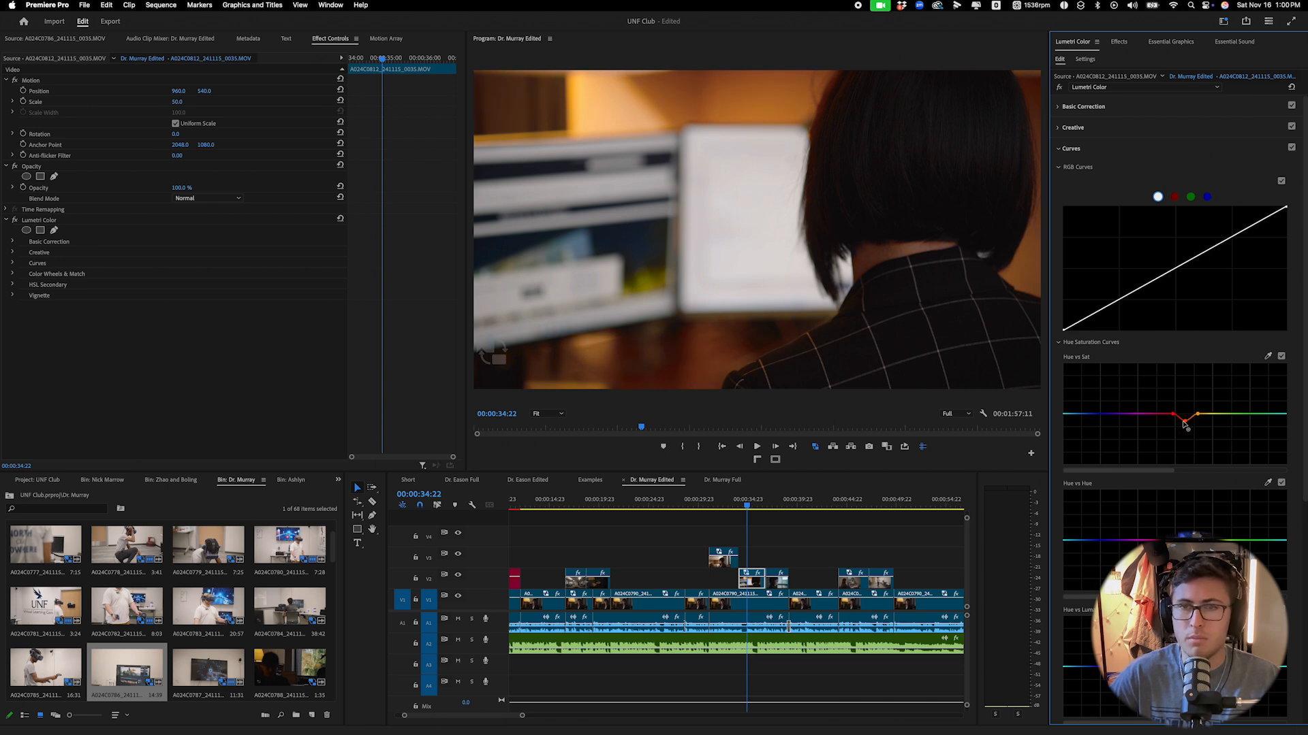
Set the over-the-shoulder monitor clip's Exposure to 1.2 and Highlights to about -47.
click(1093, 109)
drag(1194, 257, 1209, 255)
click(1150, 282)
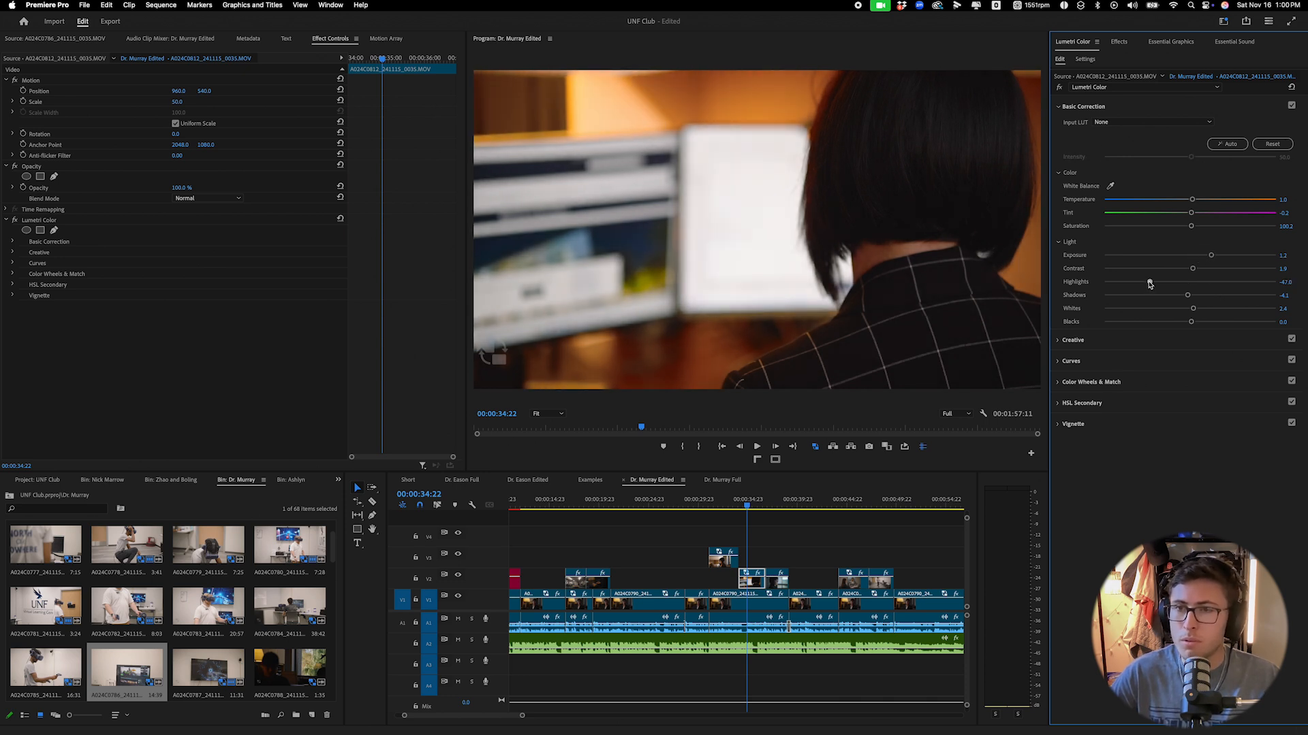
key(space)
Grade the window profile clip at 00:00:37:03 on V2 with auto correction, Temperature 28.6 and Saturation about 115.
click(772, 584)
key(space)
click(1227, 144)
drag(1193, 204, 1202, 204)
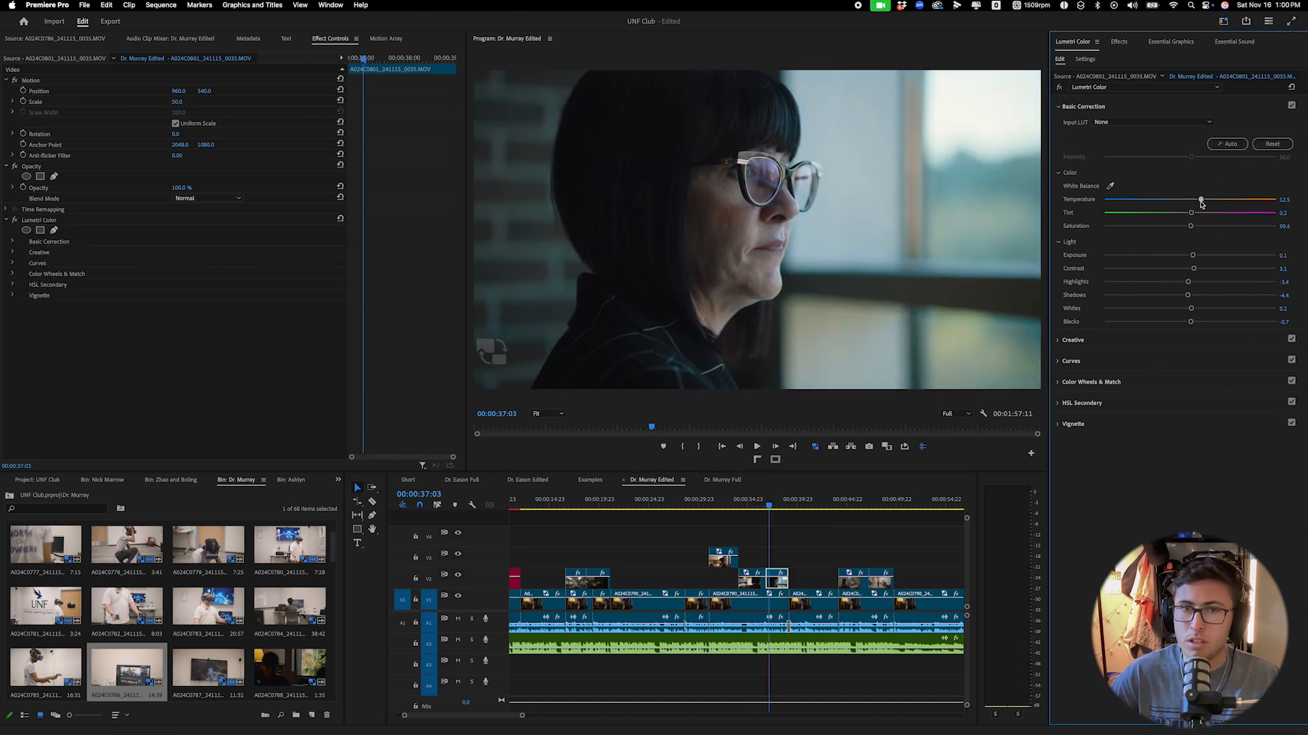
drag(1193, 230, 1198, 230)
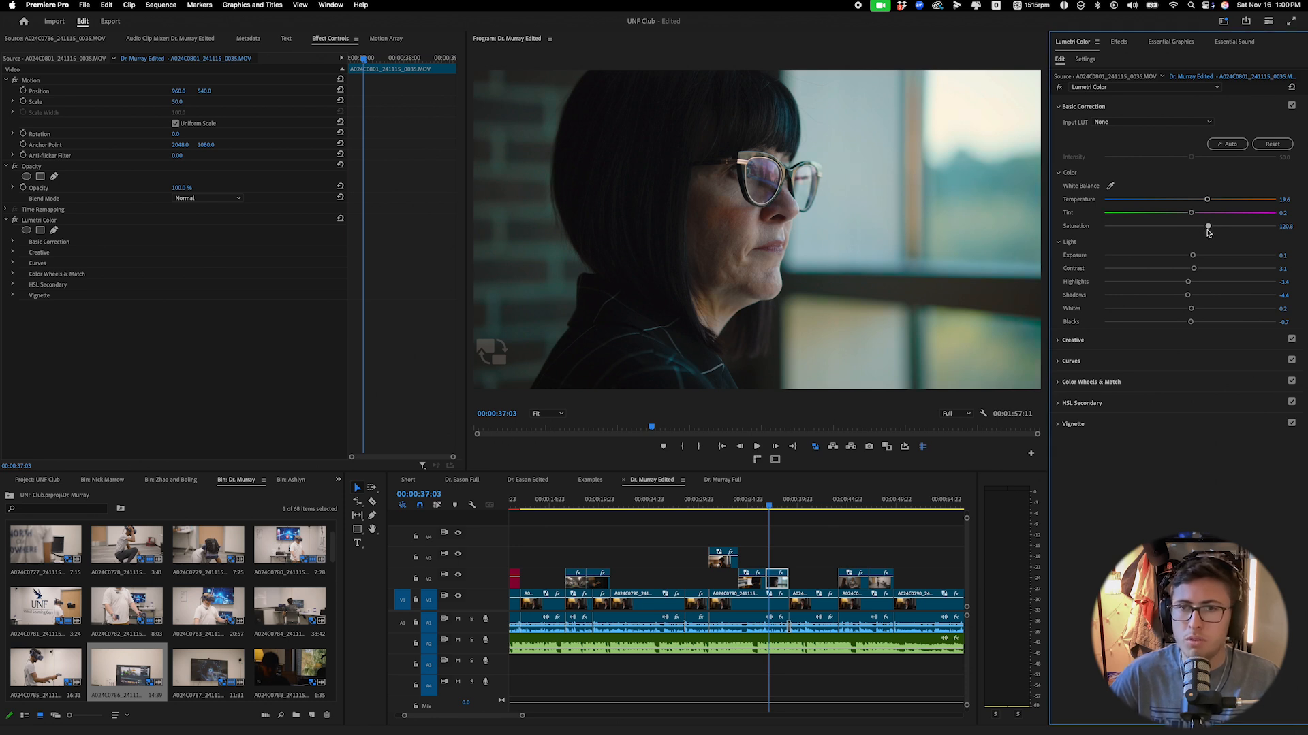
drag(1211, 231, 1221, 230)
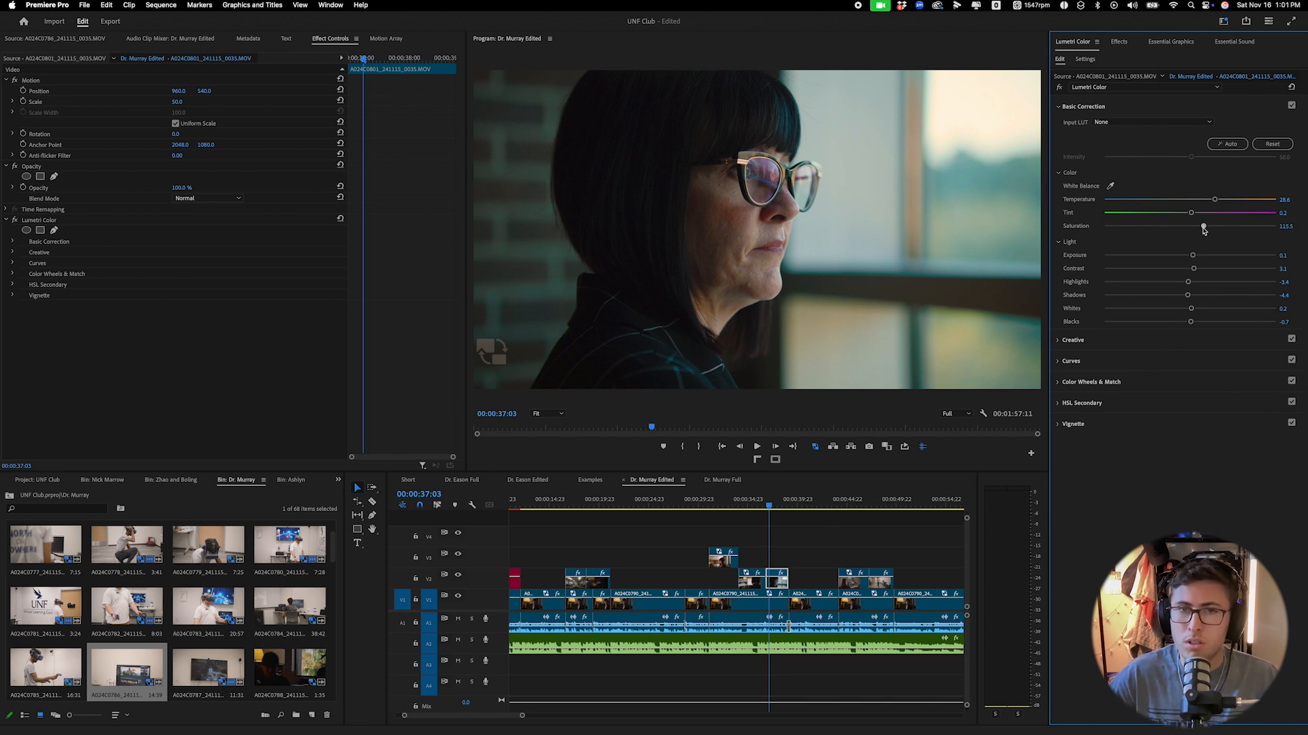
key(space)
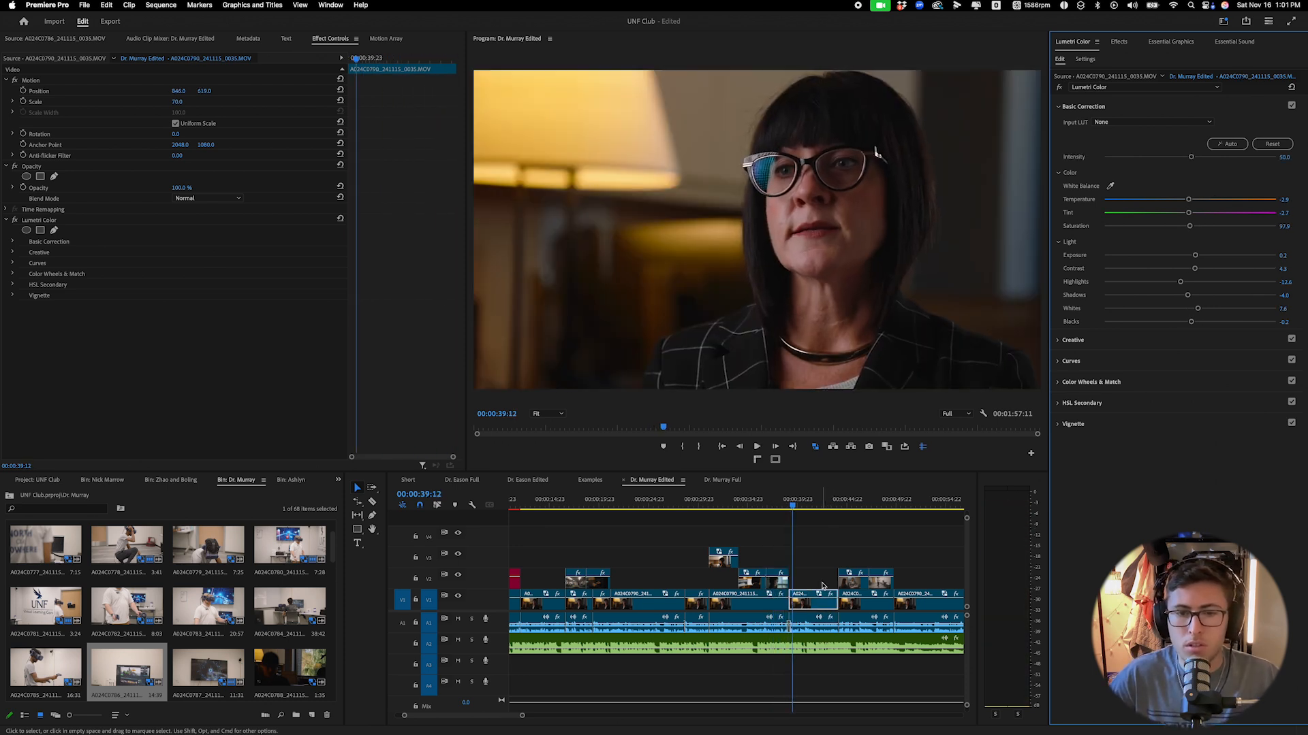
Auto-correct the clip of two women at a table at 00:00:44:04 on V2 and set its Highlights to about -25.
scroll(794, 538, right, 2)
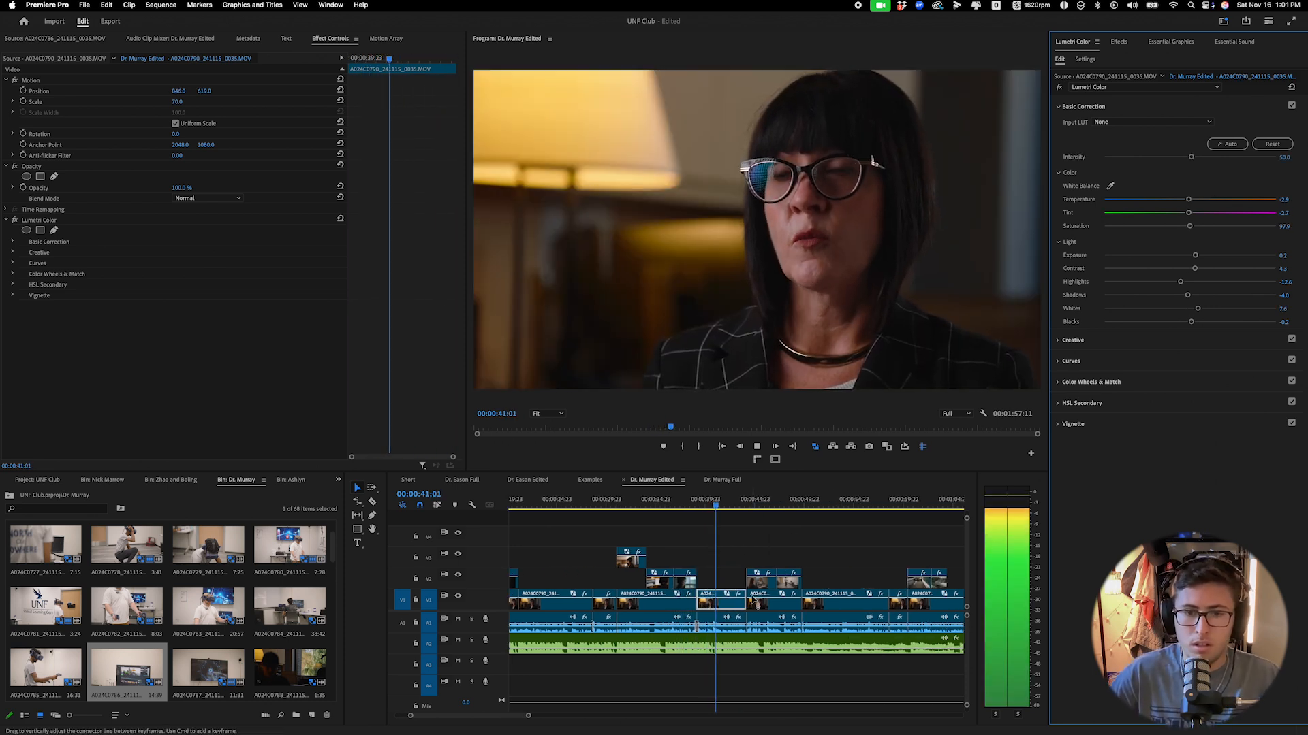
click(746, 505)
click(758, 580)
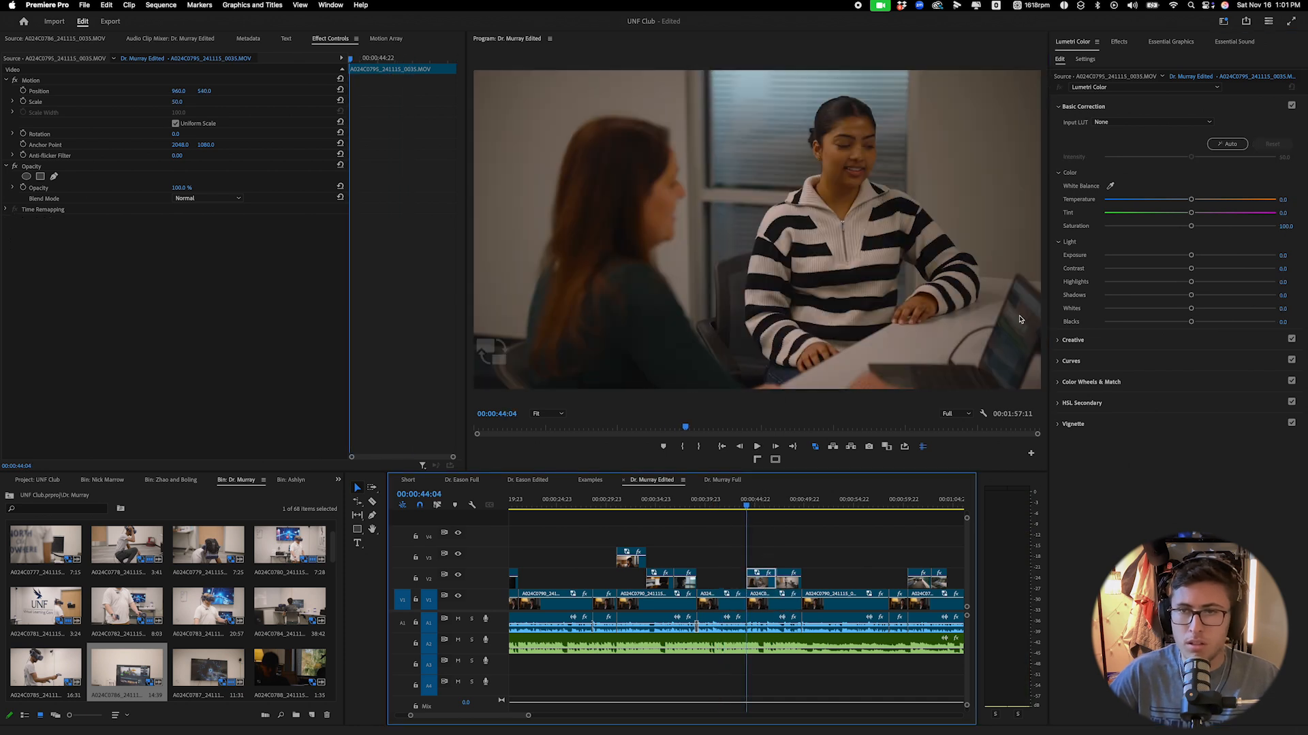
scroll(953, 382, up, 1)
click(1227, 143)
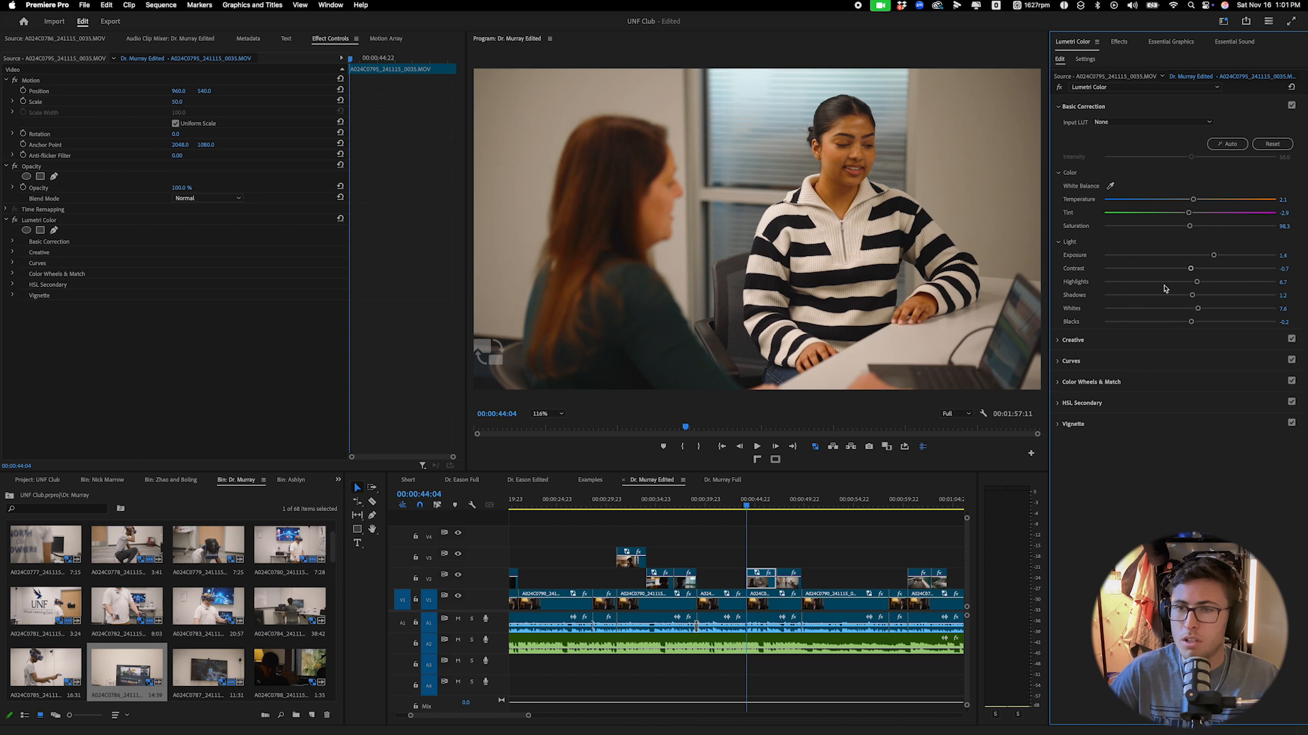
click(1169, 283)
key(space)
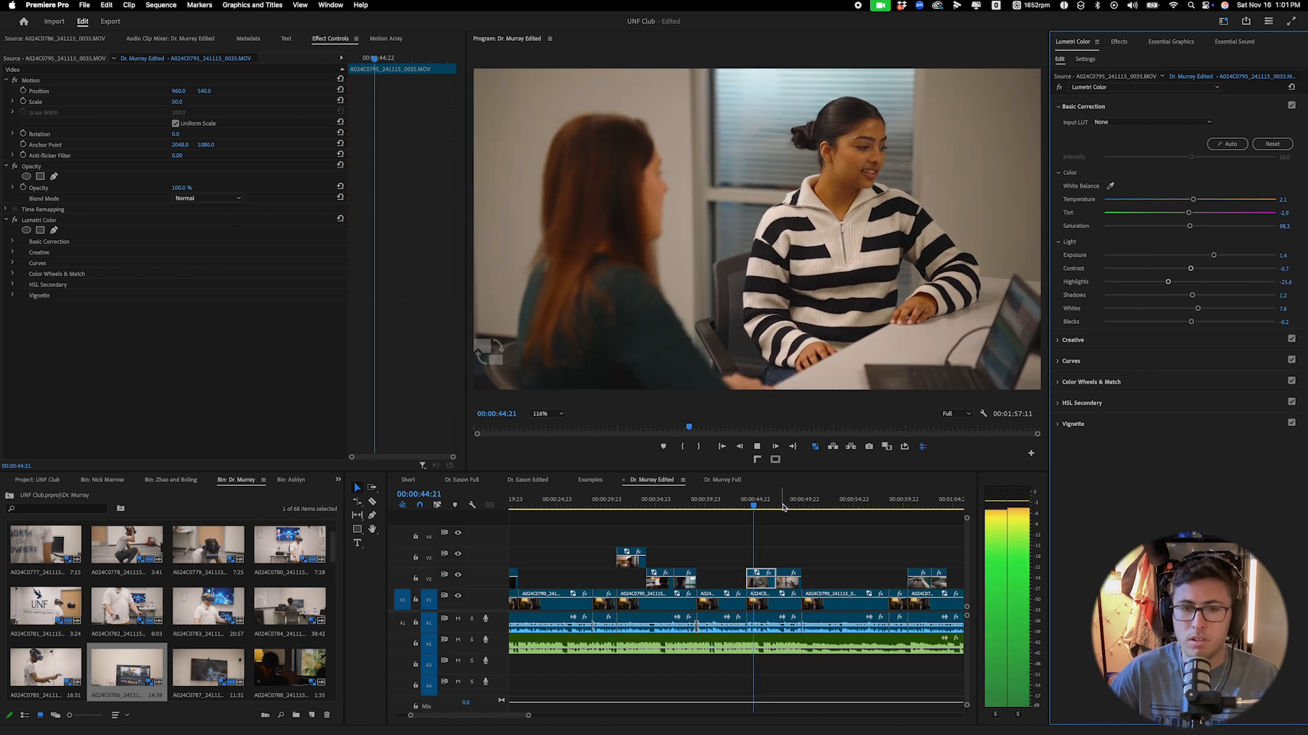
Set the VR headset clip at 00:00:48:03 on V2 to Exposure 0.3 and Highlights about -13.7 in Lumetri Color.
click(781, 502)
click(787, 580)
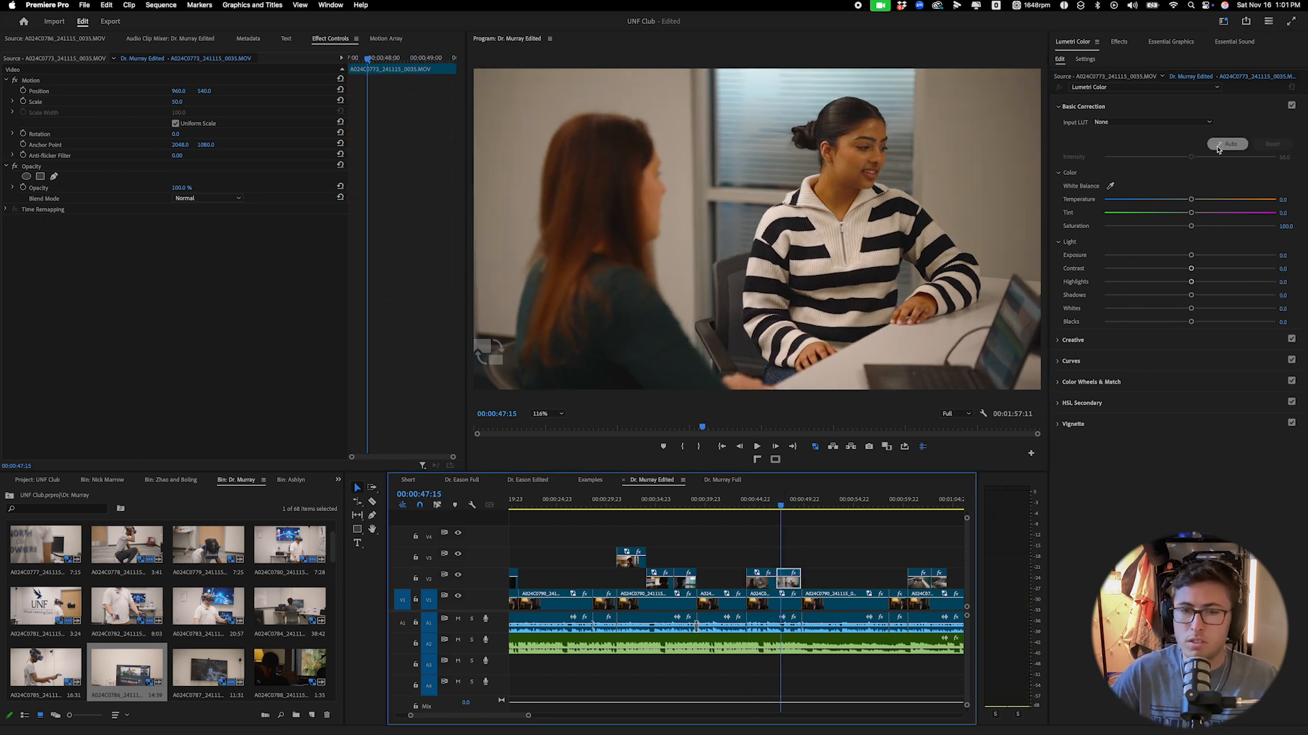
drag(780, 508, 788, 507)
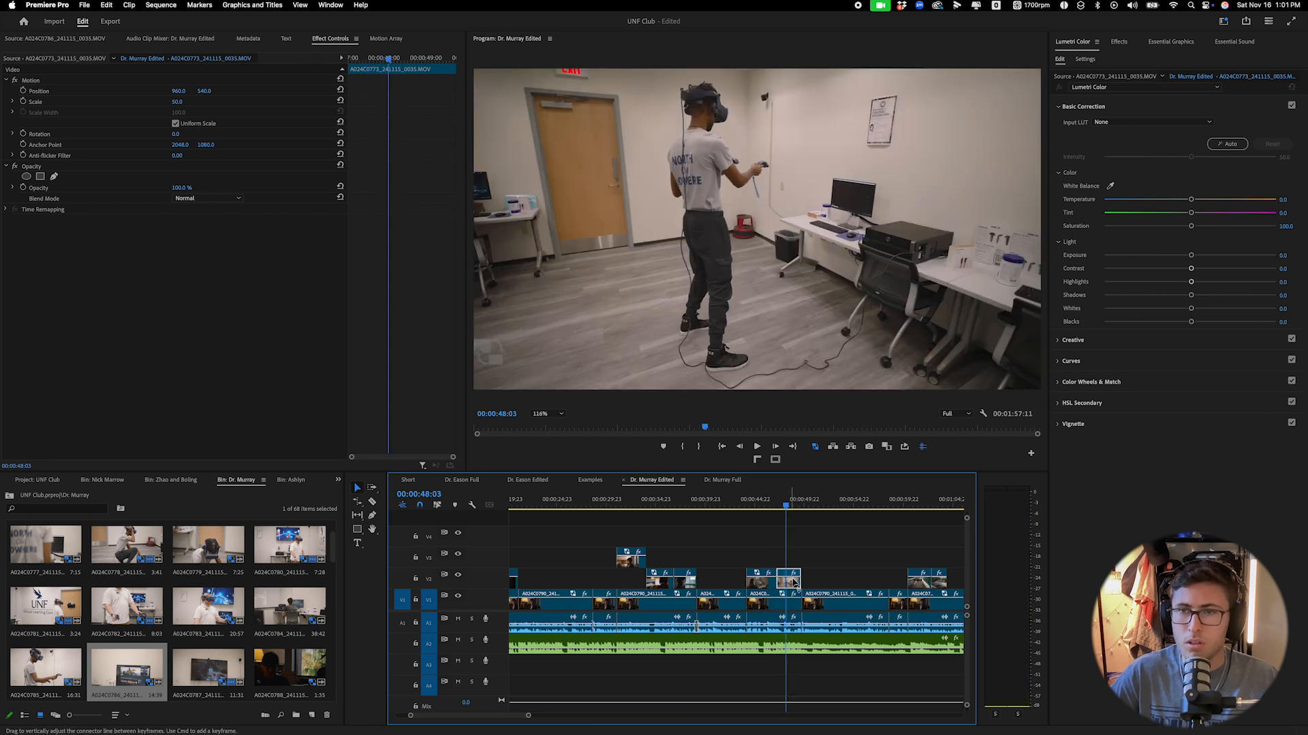
click(1225, 145)
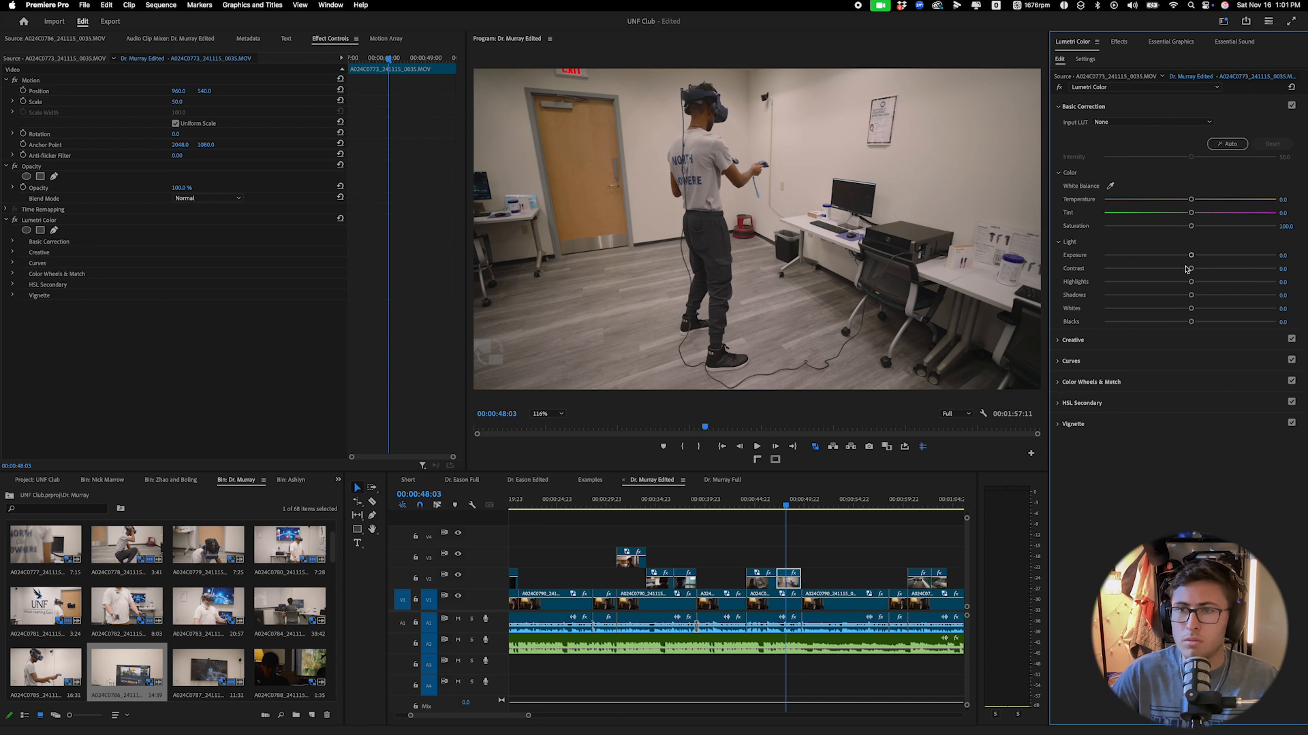
drag(1189, 260, 1193, 258)
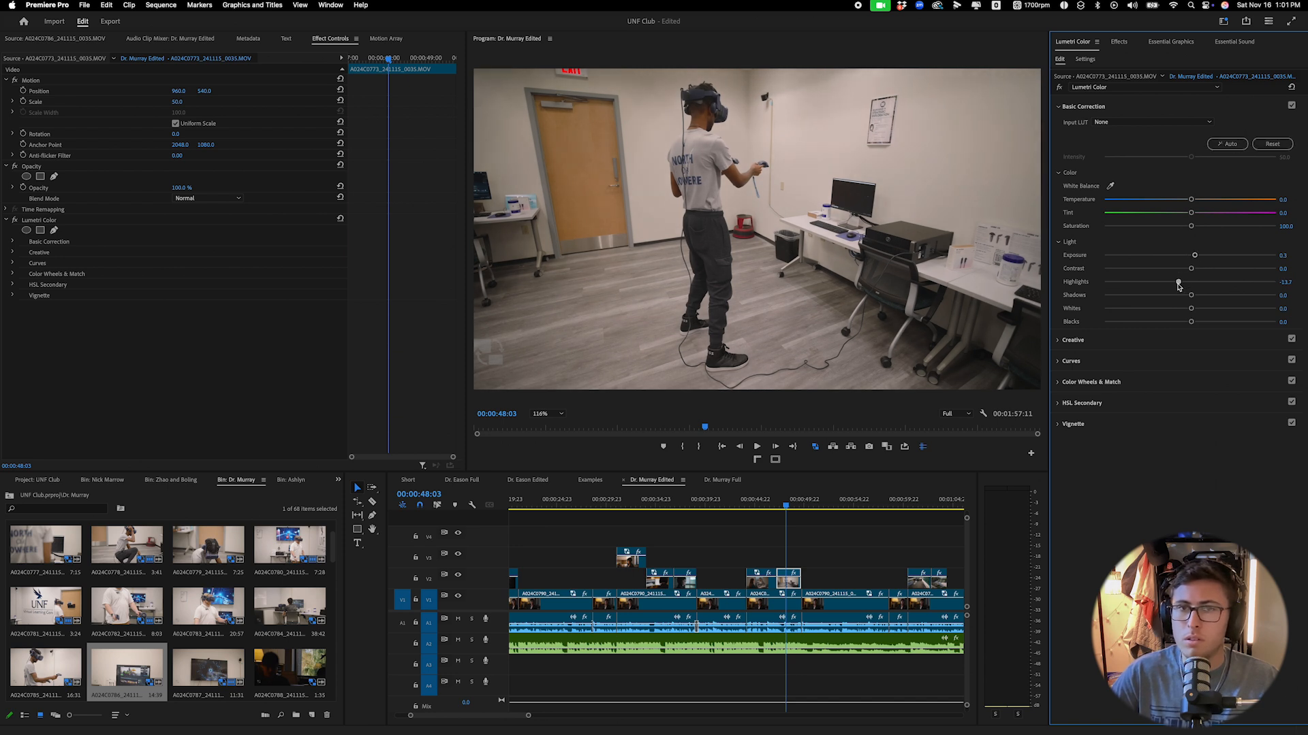
Raise the balcony clip's Saturation to about 138.7 at 00:01:00:19 on V2.
drag(878, 502, 916, 515)
click(921, 579)
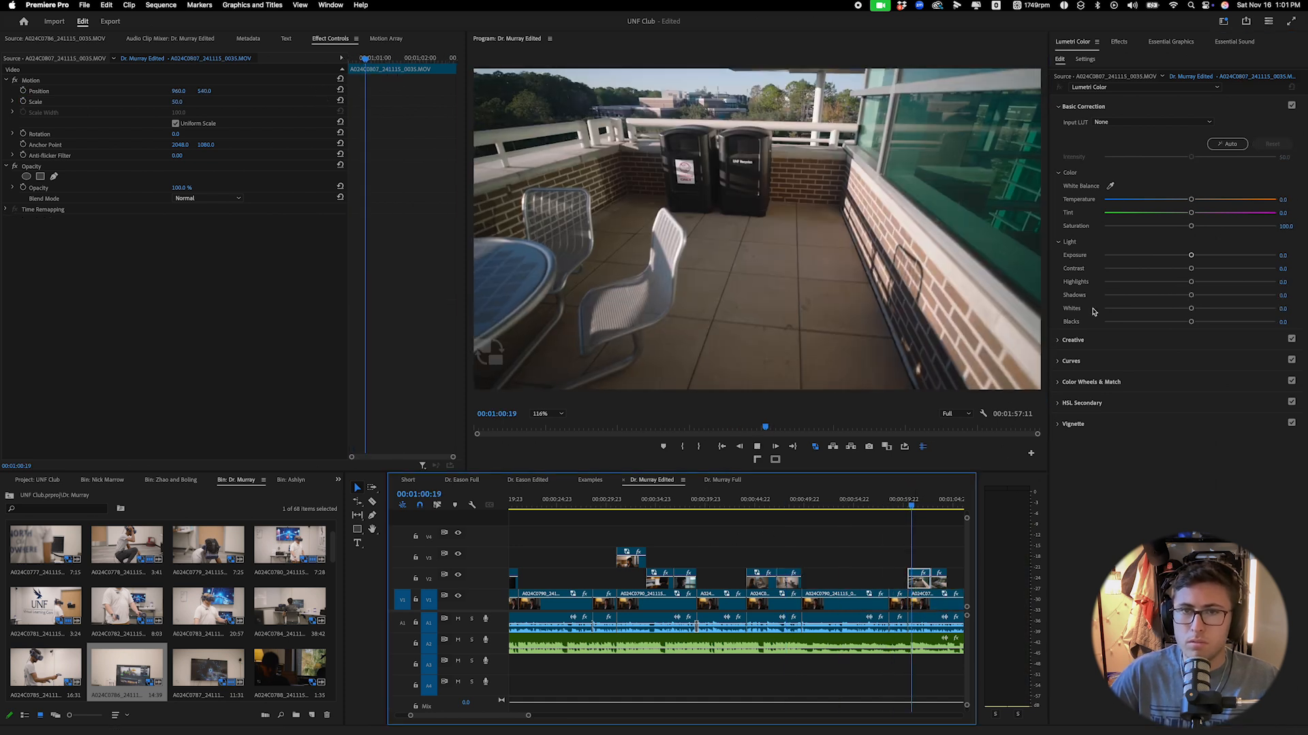
click(1221, 146)
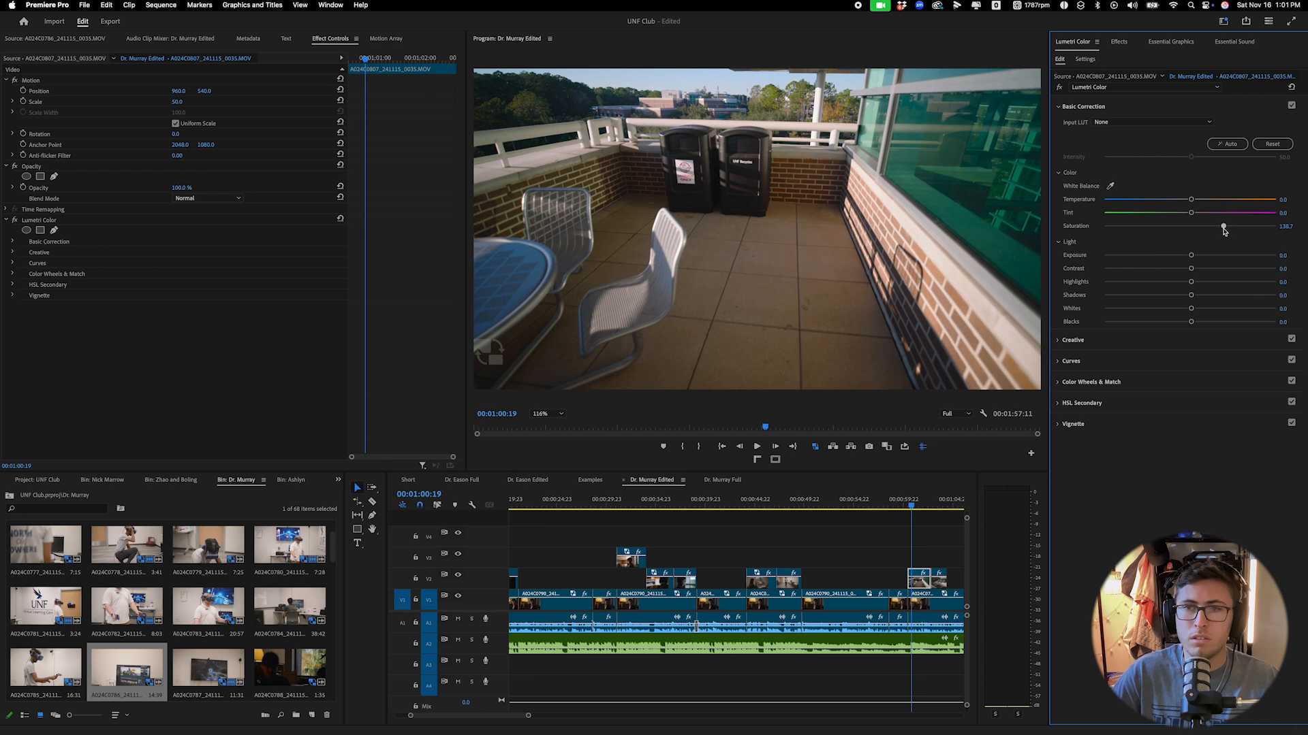
Set the Saturation of the campus plaza overlook clip at 00:01:03:12 on V2 to about 131.
click(936, 580)
key(space)
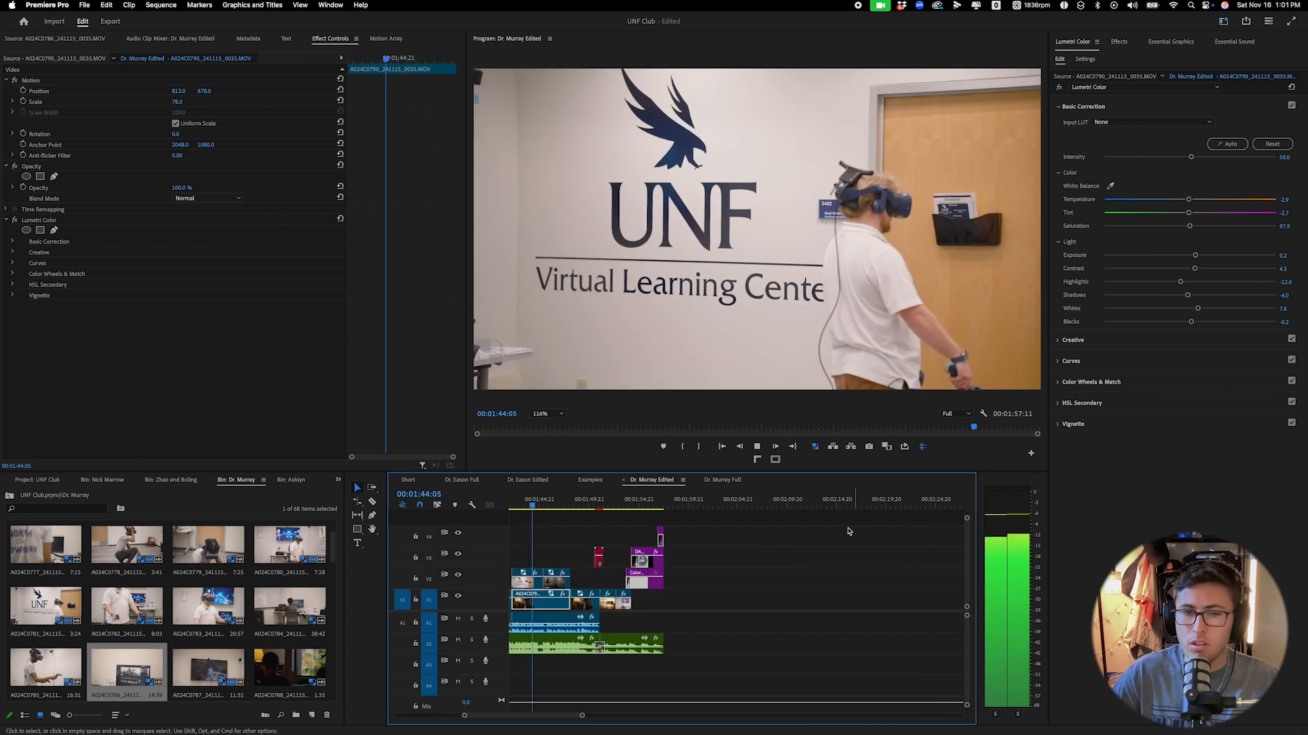
key(space)
scroll(848, 531, left, 10)
click(696, 507)
click(697, 579)
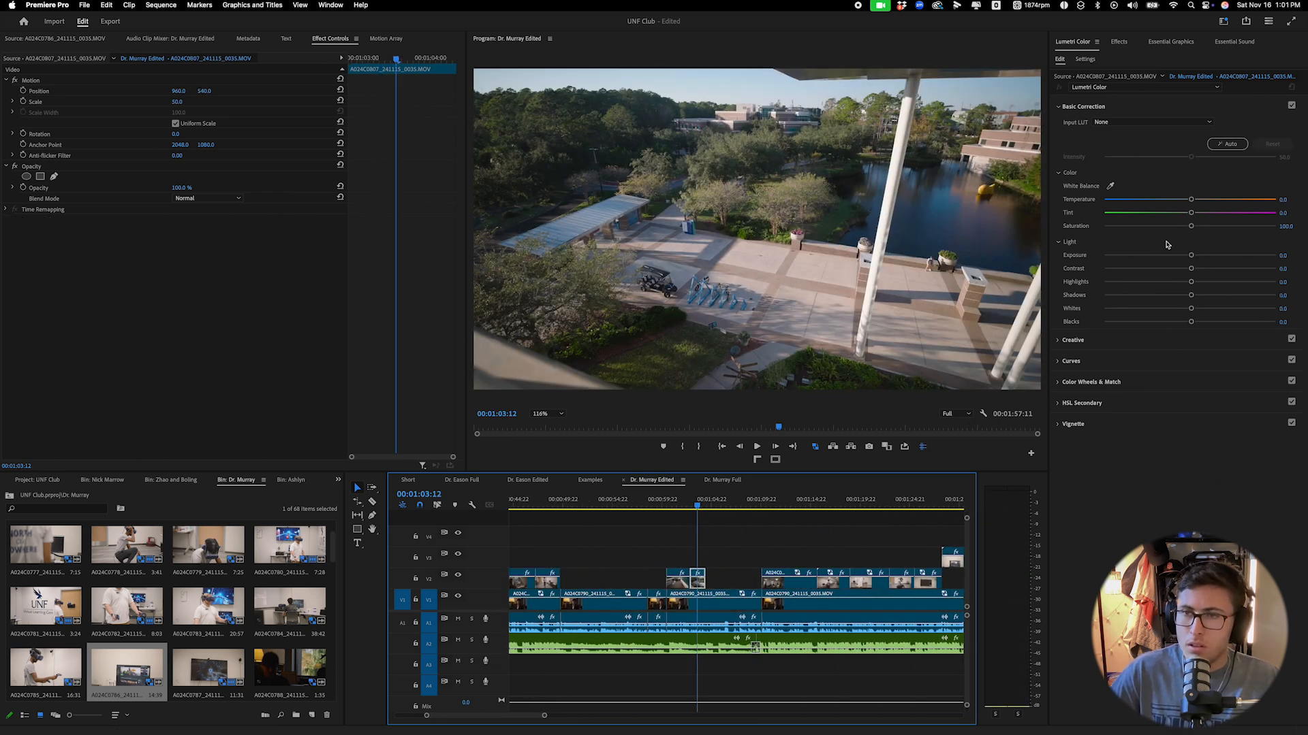
drag(1200, 228, 1216, 228)
key(space)
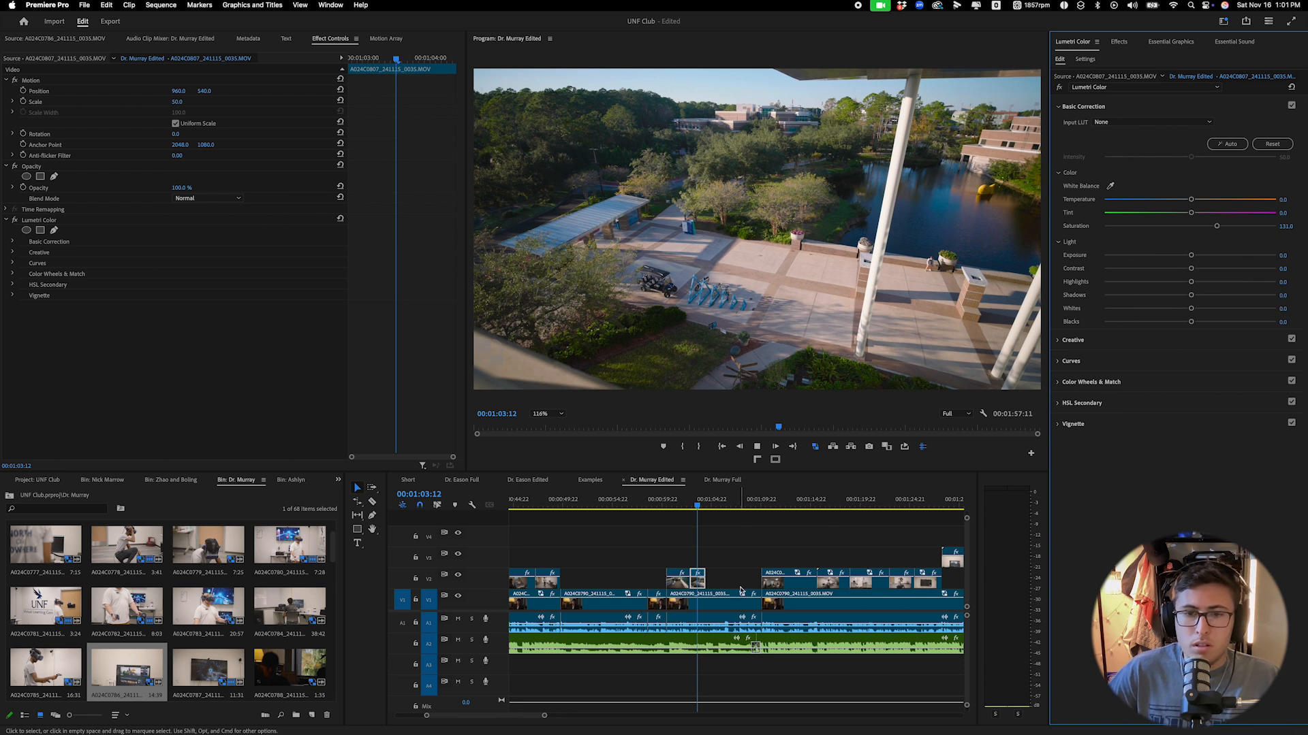
Auto-correct the V2 clip of students with laptops at 00:01:11:17, with Exposure 1.2 and Highlights about -20.8.
key(space)
click(778, 499)
click(787, 576)
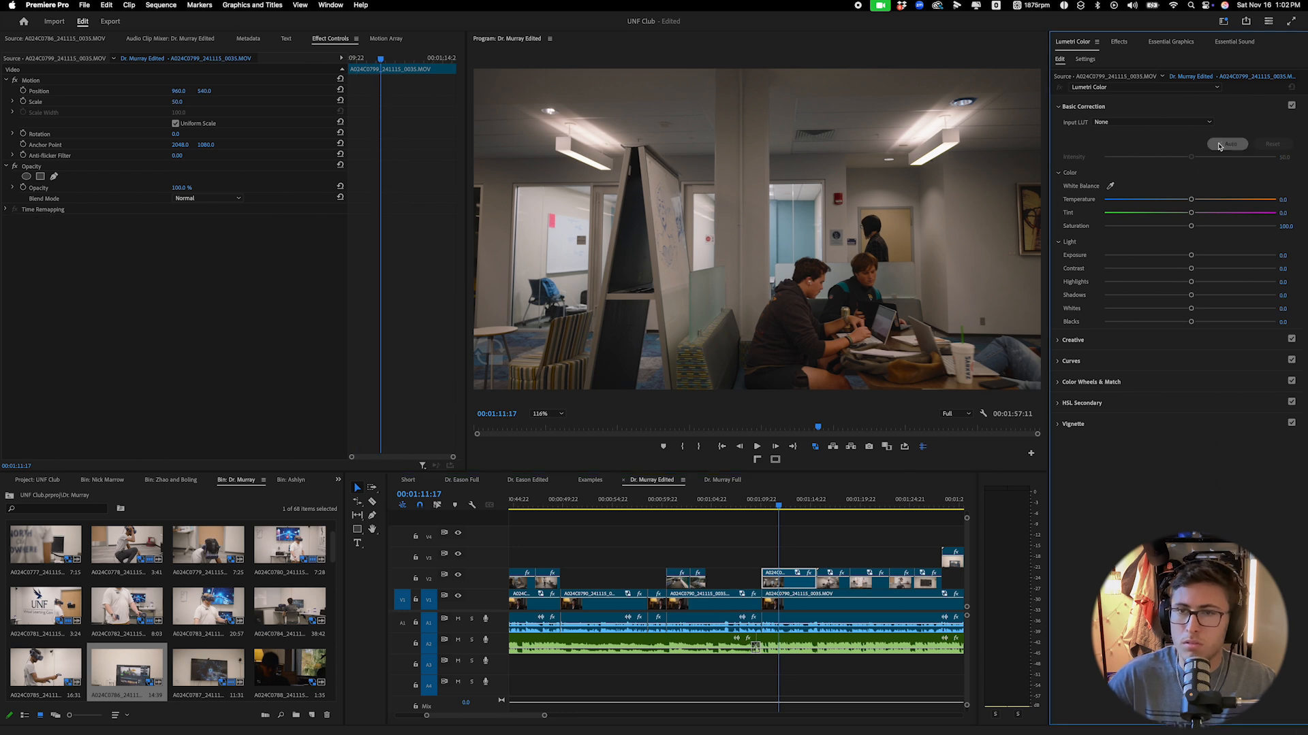
drag(1195, 256, 1203, 256)
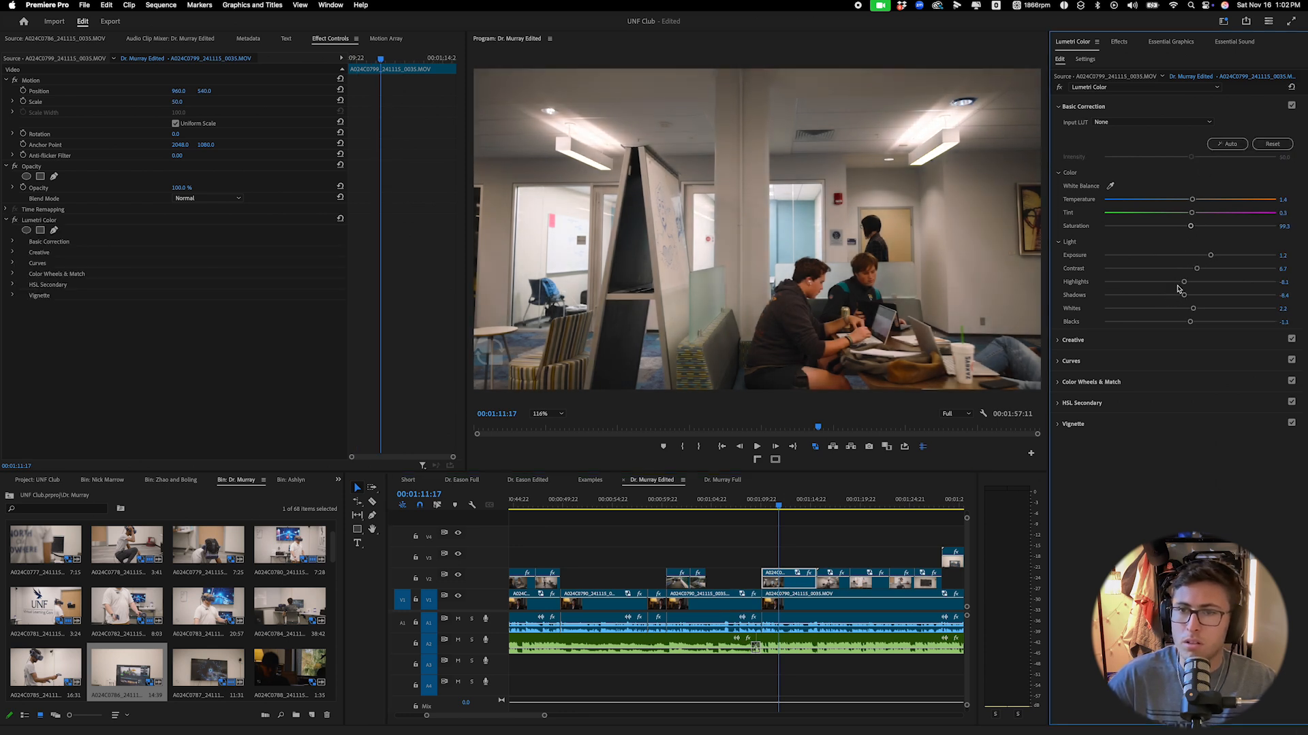
key(space)
scroll(647, 558, right, 2)
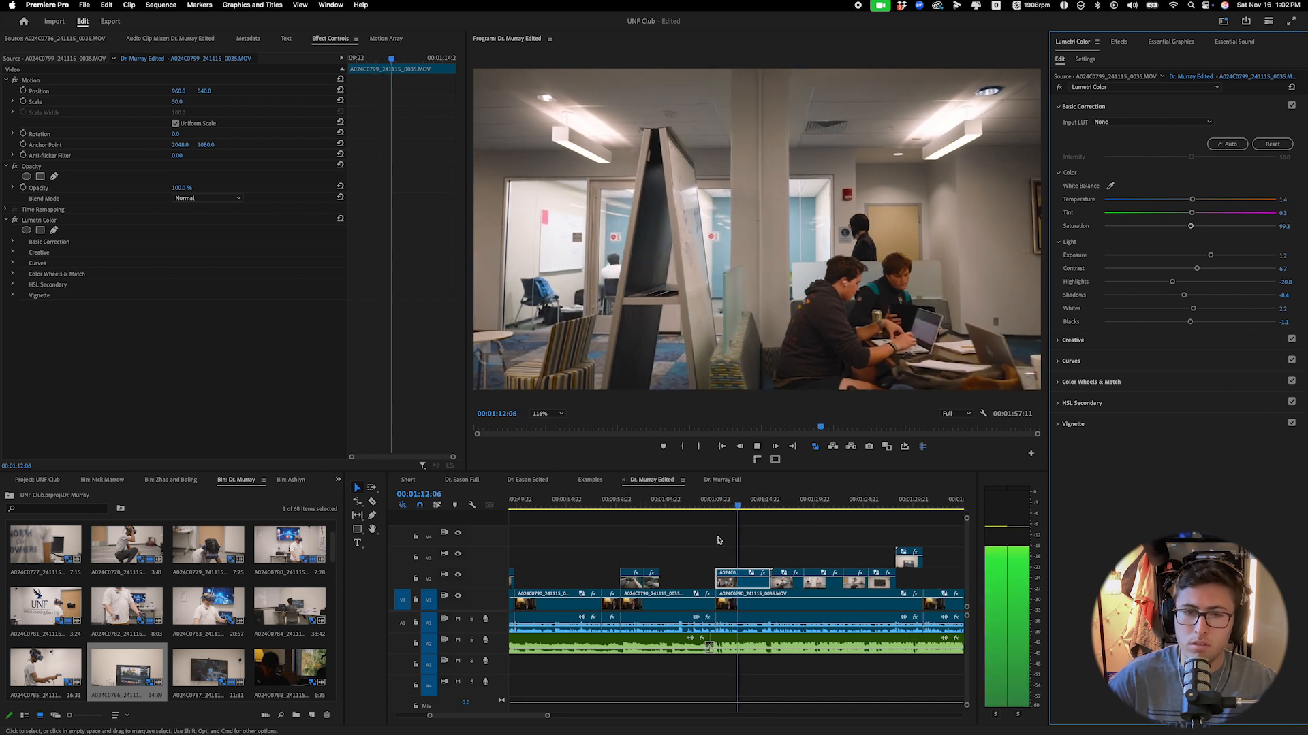
Apply Lumetri auto correction to the V2 clip of the man in a VR headset at 00:01:15:15.
key(shift+Down)
click(783, 584)
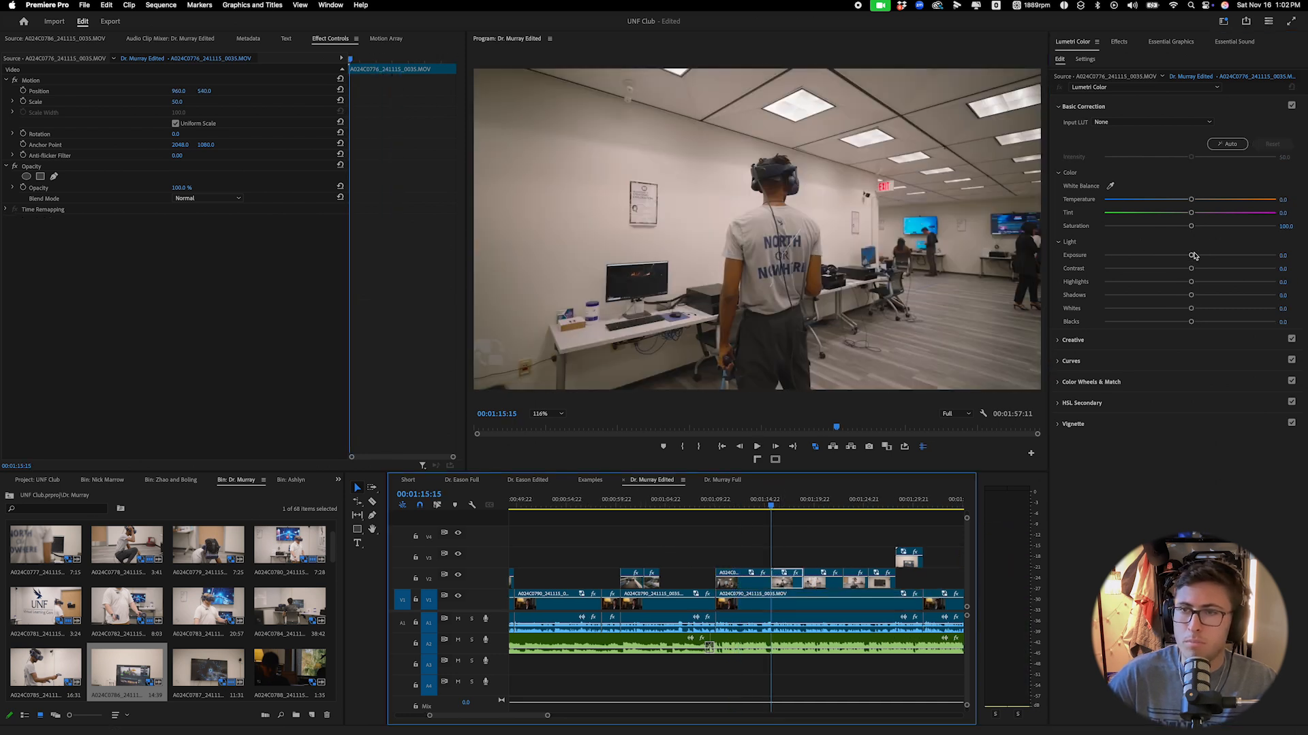
click(1231, 146)
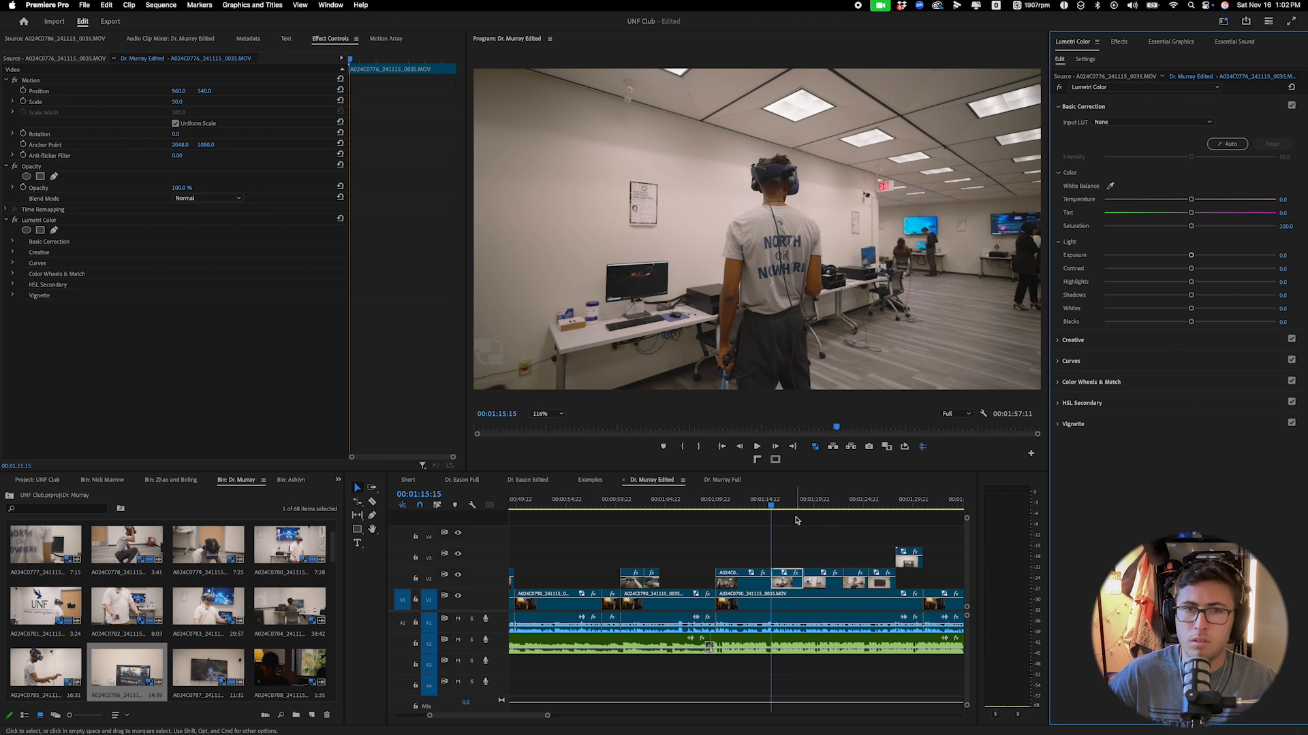
Check the V2 B-roll clips around 00:01:20:14 and 00:01:24:07, and save the project.
click(815, 500)
click(816, 584)
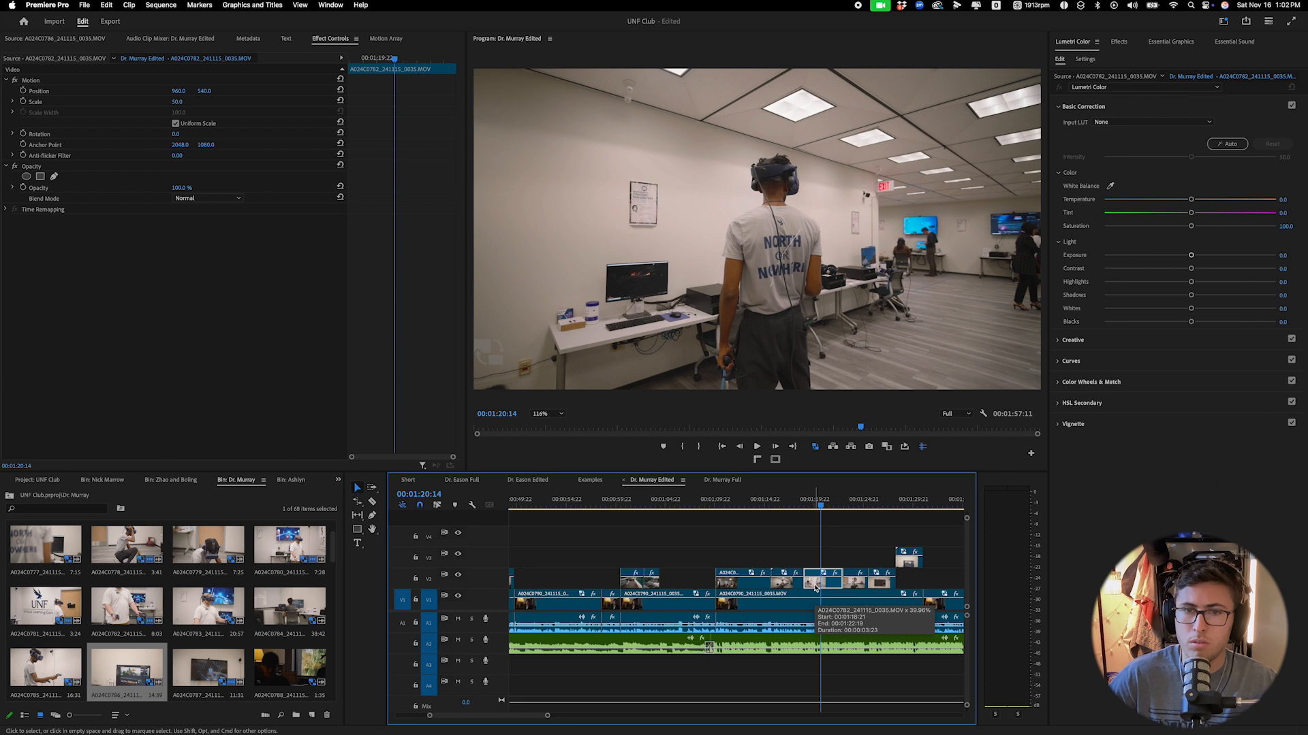
click(823, 507)
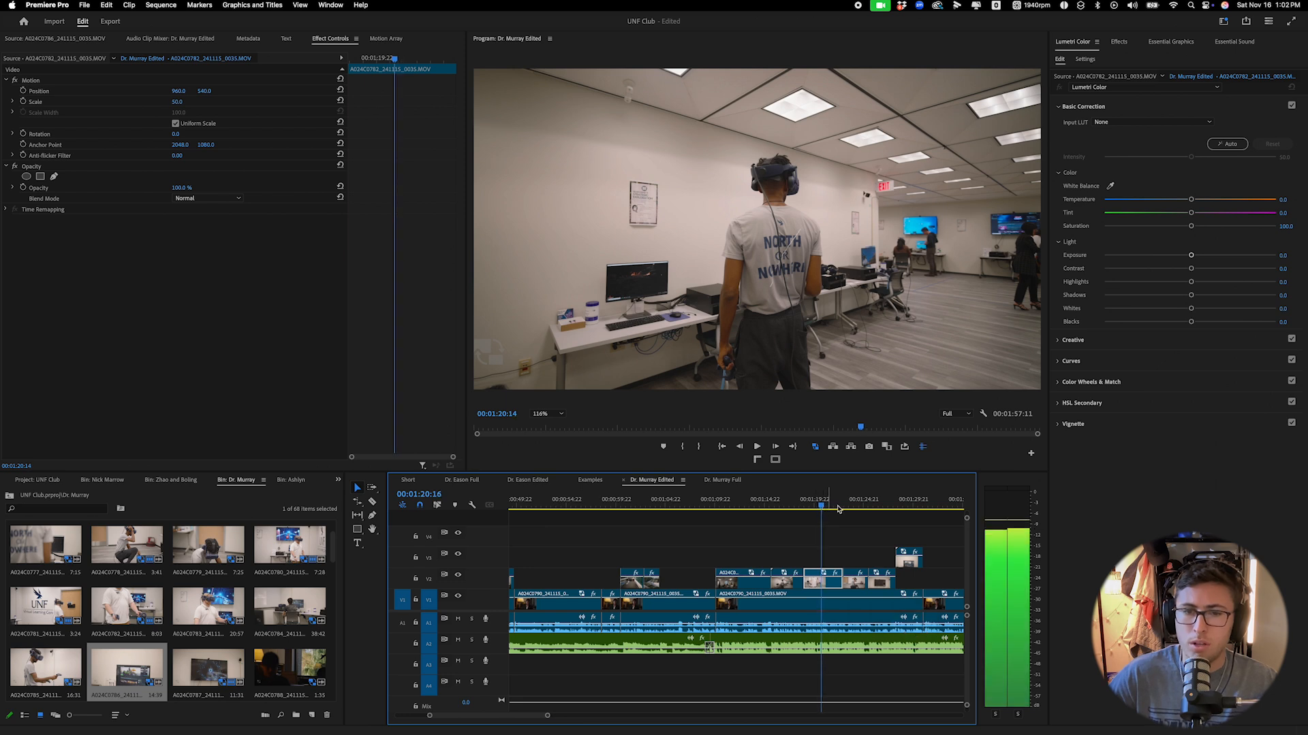
click(849, 596)
click(854, 585)
key(super+s)
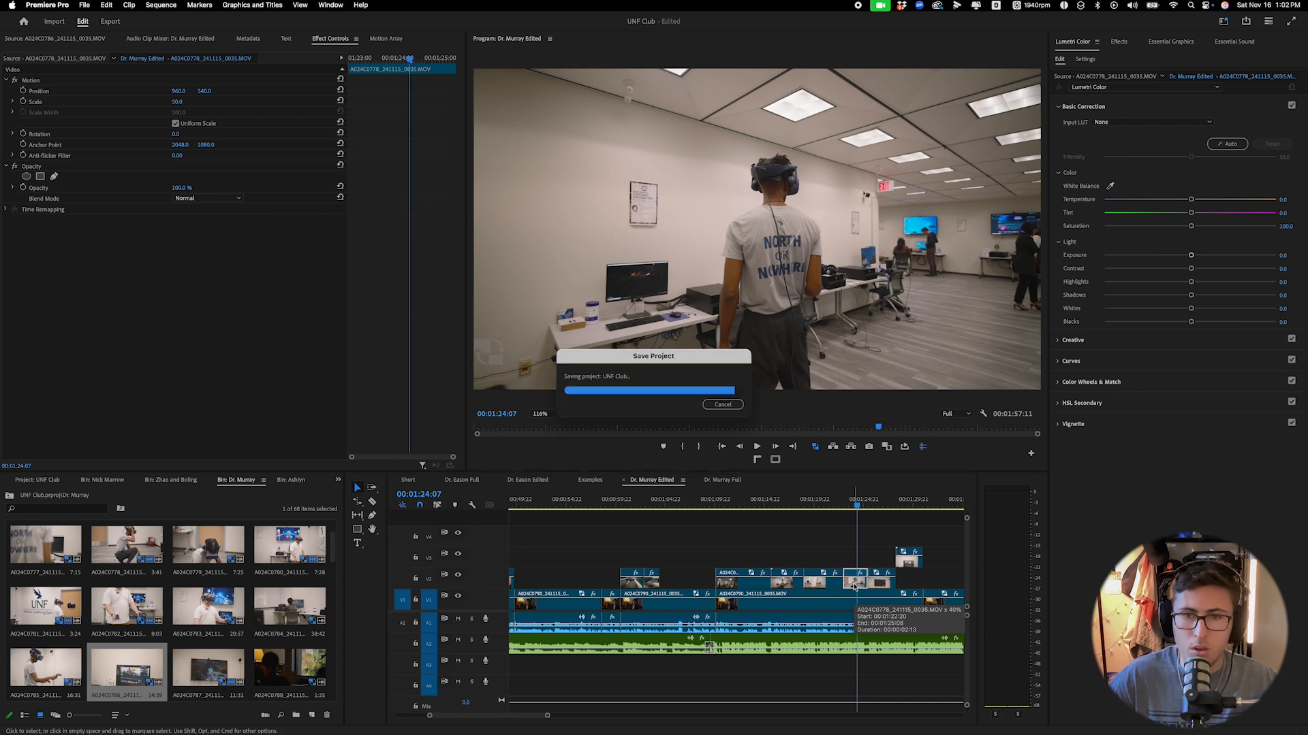
Play through the B-roll up to 00:01:25:07 and set the underlying V1 interview clip's Exposure to about -0.2.
click(866, 508)
drag(866, 504, 881, 506)
click(860, 528)
key(space)
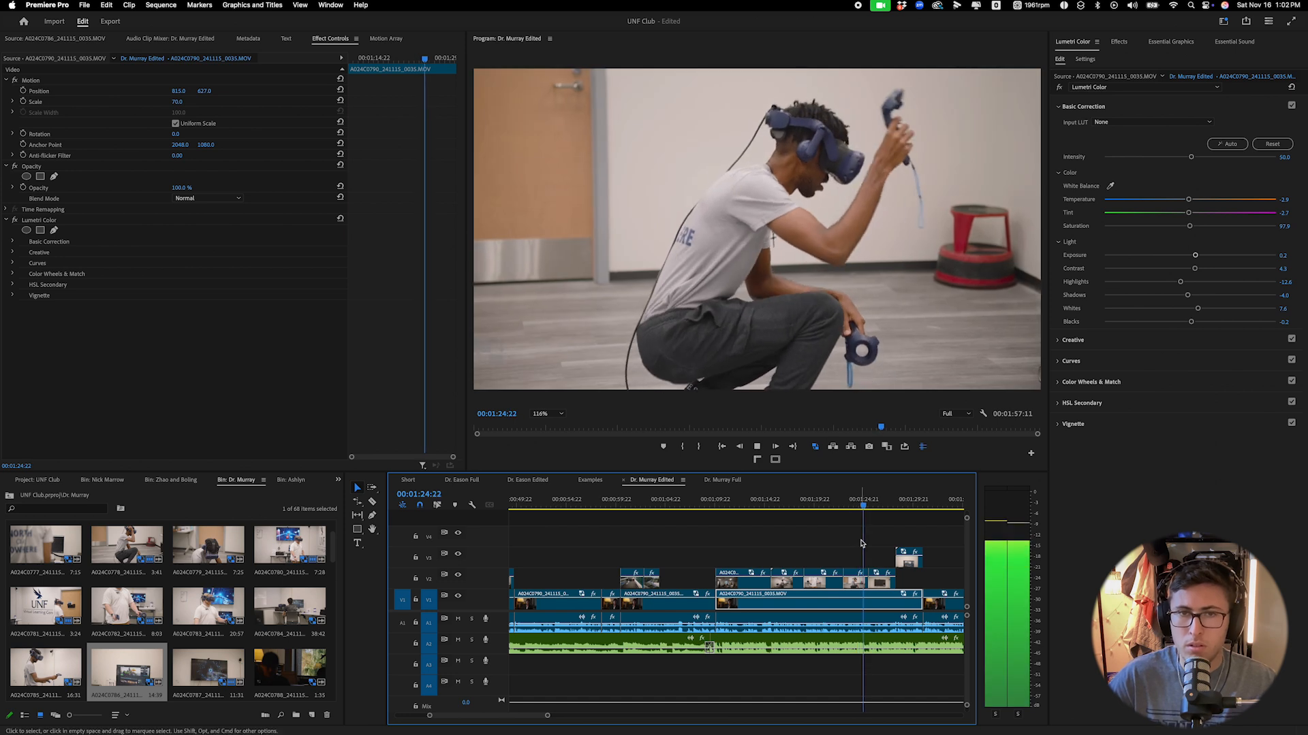
key(space)
drag(1197, 256, 1195, 257)
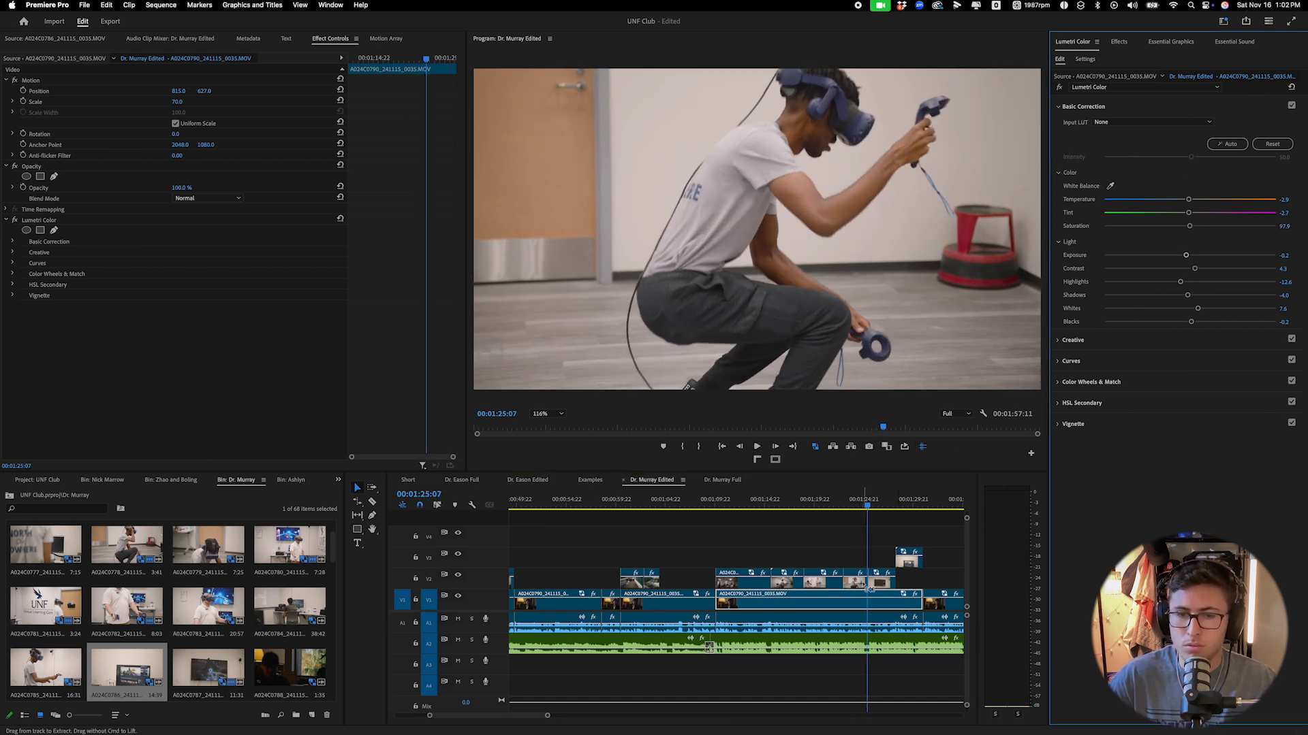
Lower the Highlights of the crouching VR player clip on V2 to about -36.3.
click(855, 585)
drag(1169, 281, 1160, 282)
key(space)
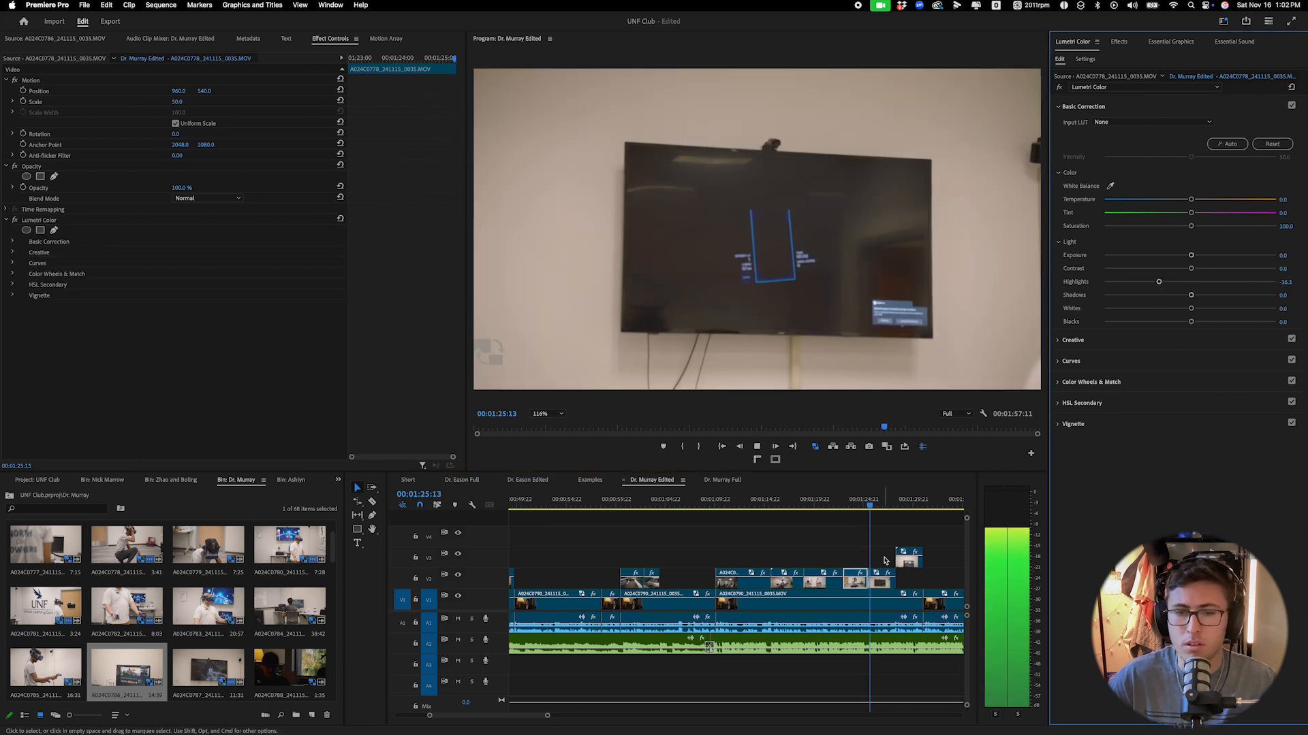
Auto-correct the wall-mounted TV clip at 00:01:26:17 on V2 and the computer monitor clip at 00:01:28:18 on V3.
click(1222, 143)
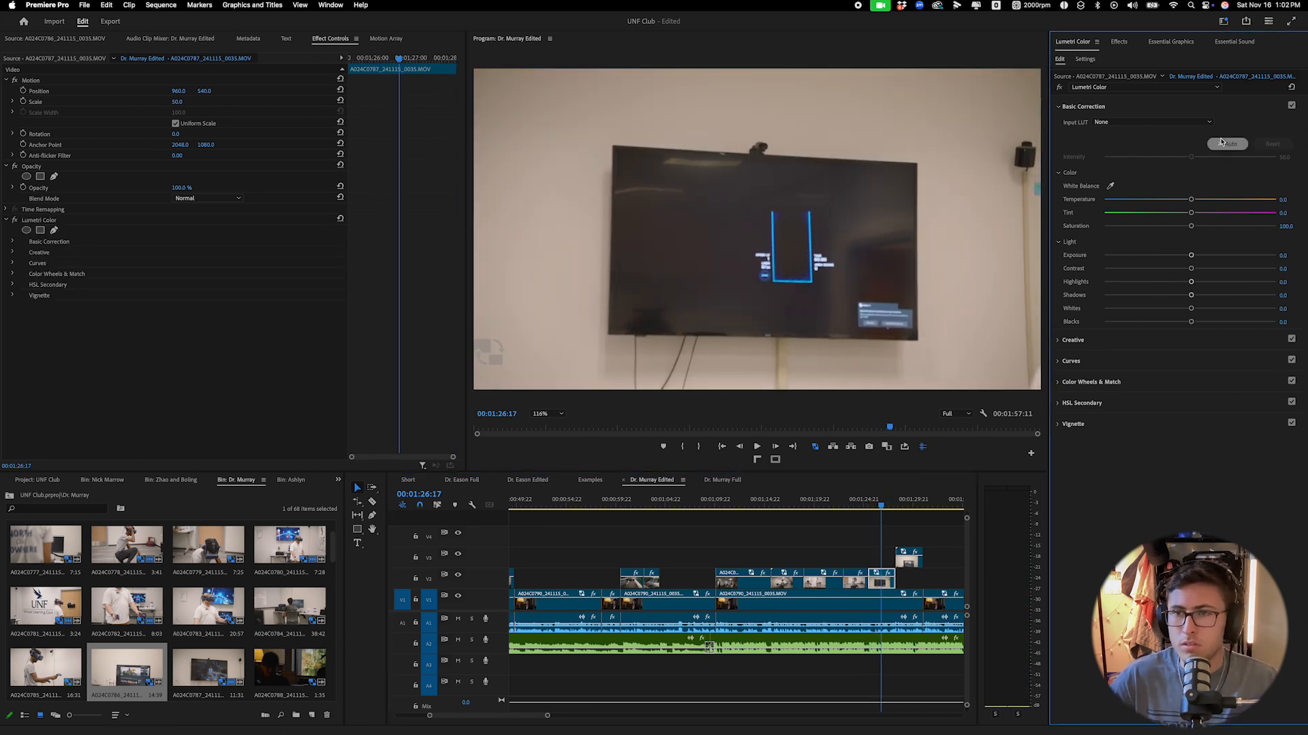
click(942, 559)
key(space)
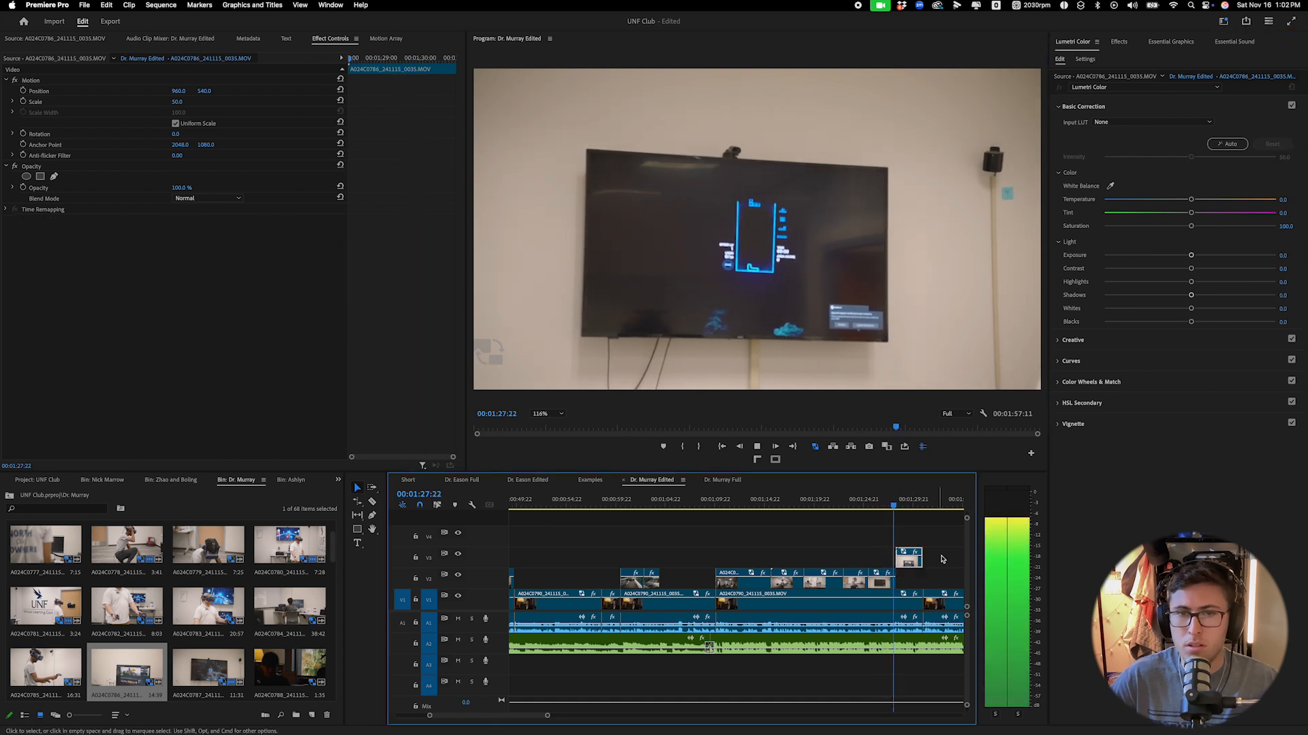
key(space)
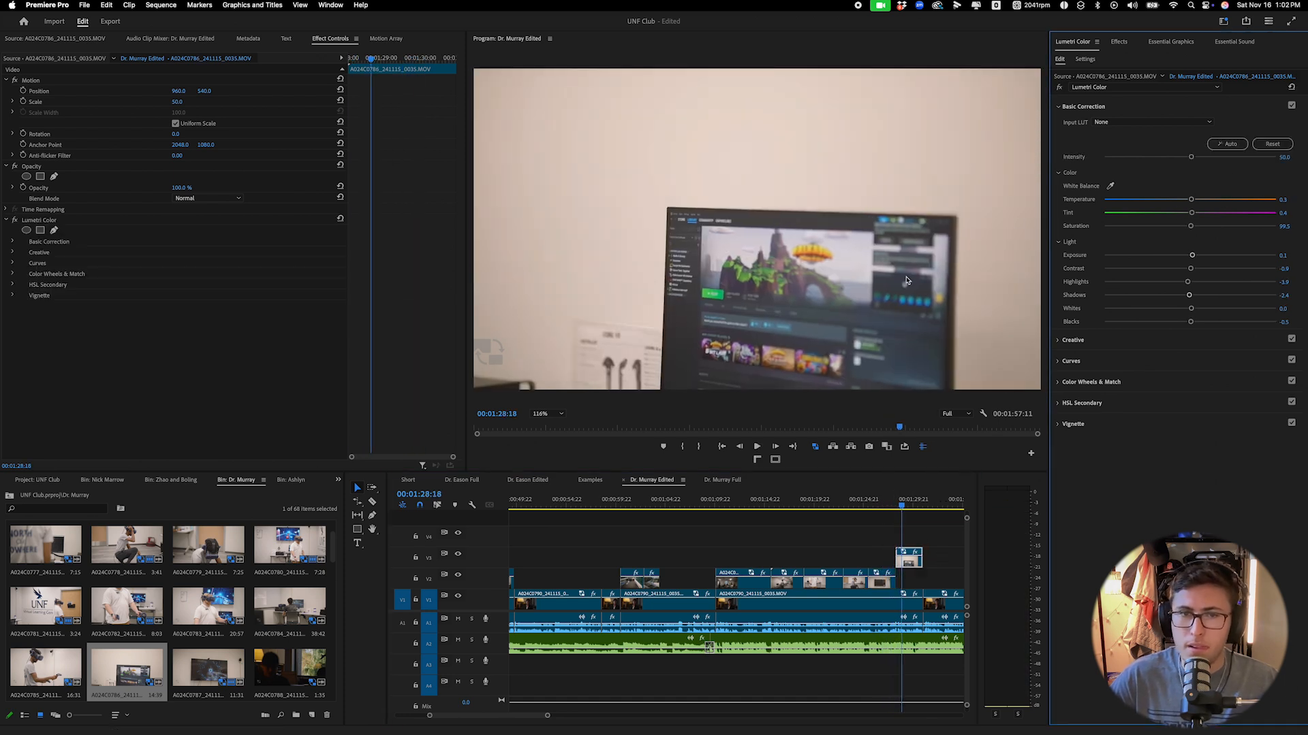
key(space)
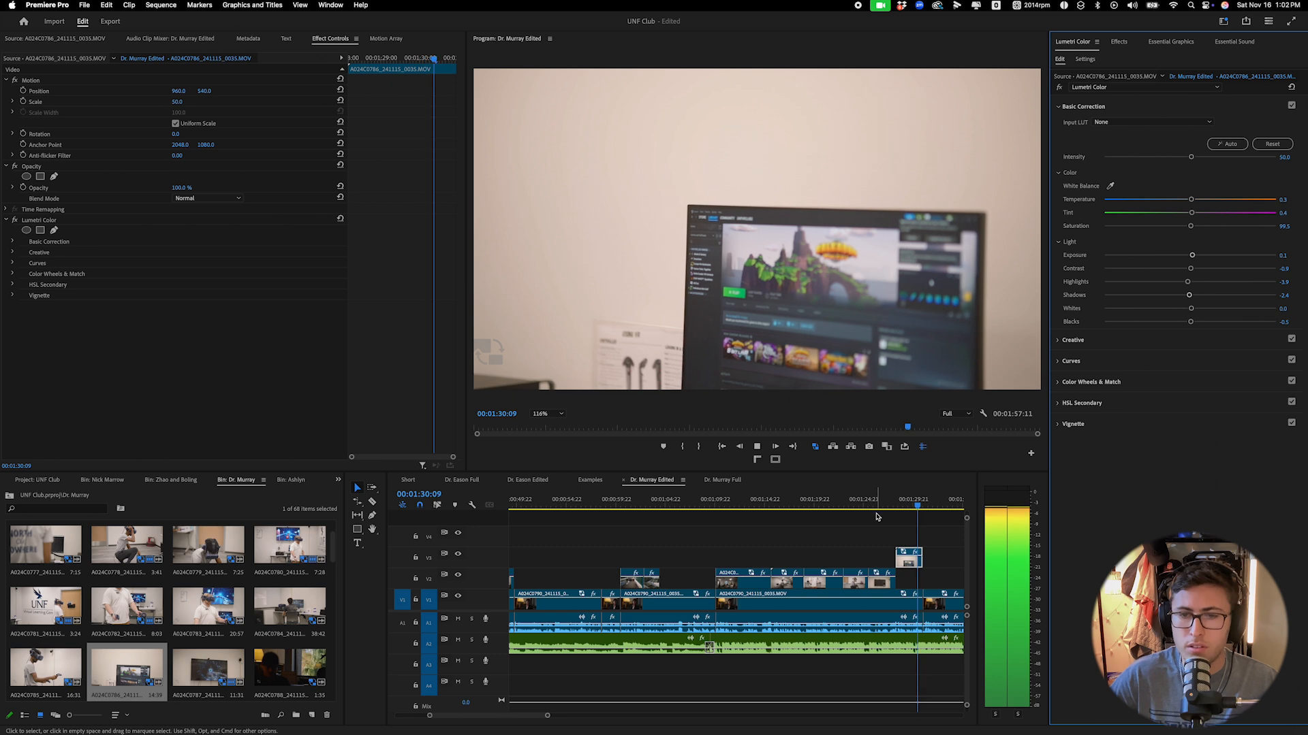
Set the Highlights of the UNF Virtual Learning Center wall clip at 00:01:43:09 on V2 to about -29.2.
scroll(860, 541, down, 4)
click(786, 505)
click(790, 584)
click(1165, 282)
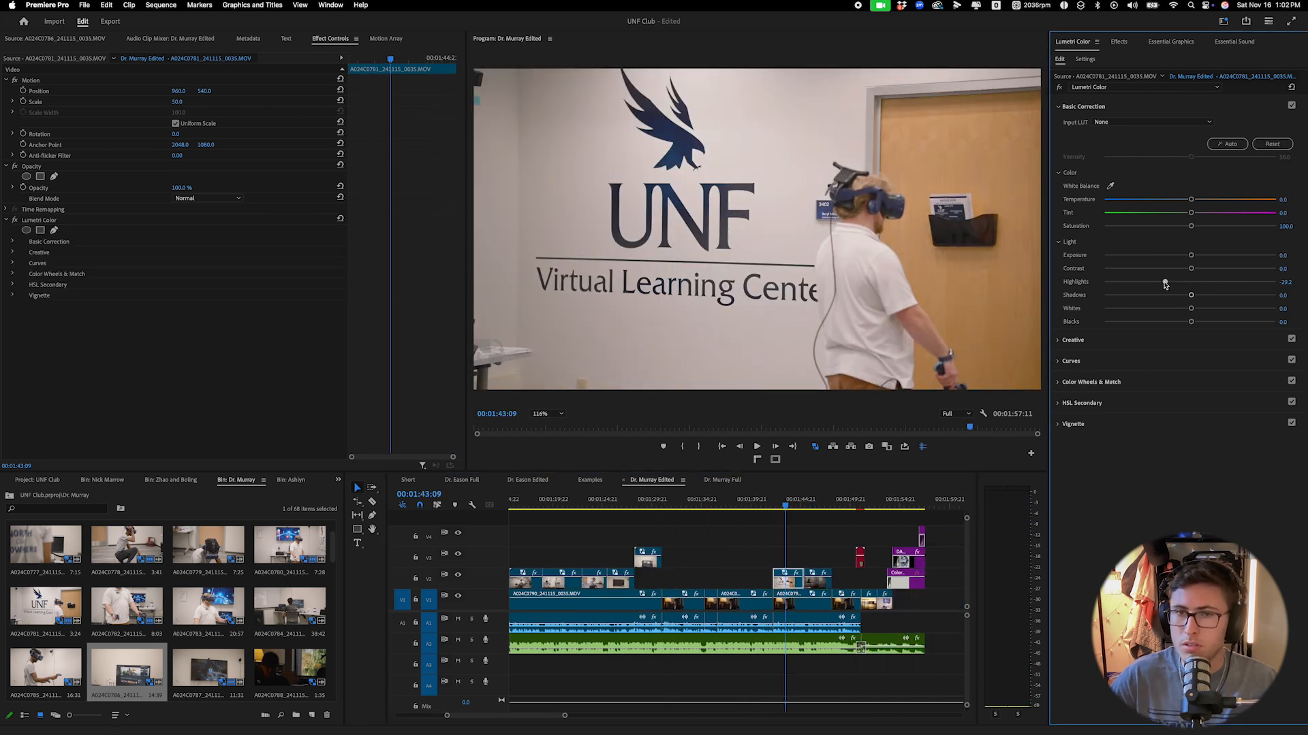
key(space)
Auto-correct the clip of two women at a table at 00:01:45:16 on V2 and raise its Exposure to about 1.6.
click(817, 584)
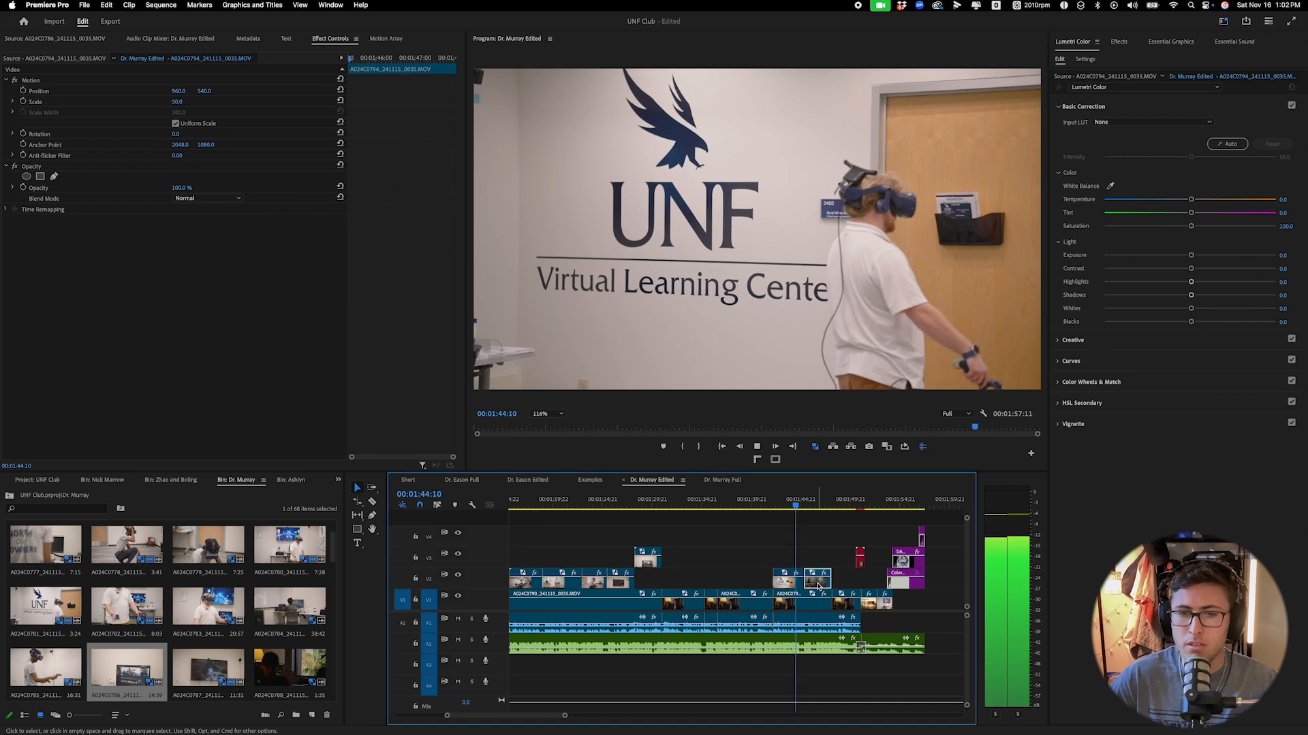
key(space)
click(1227, 144)
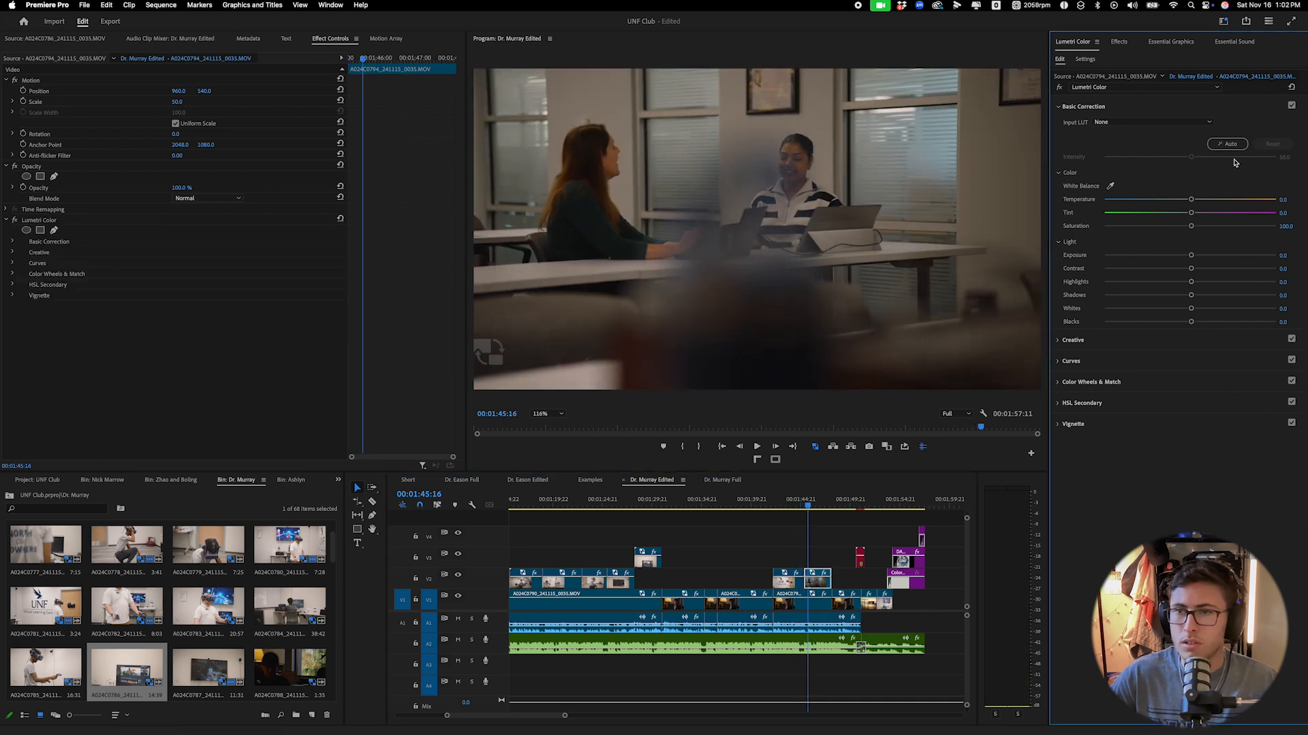
drag(1204, 255, 1218, 256)
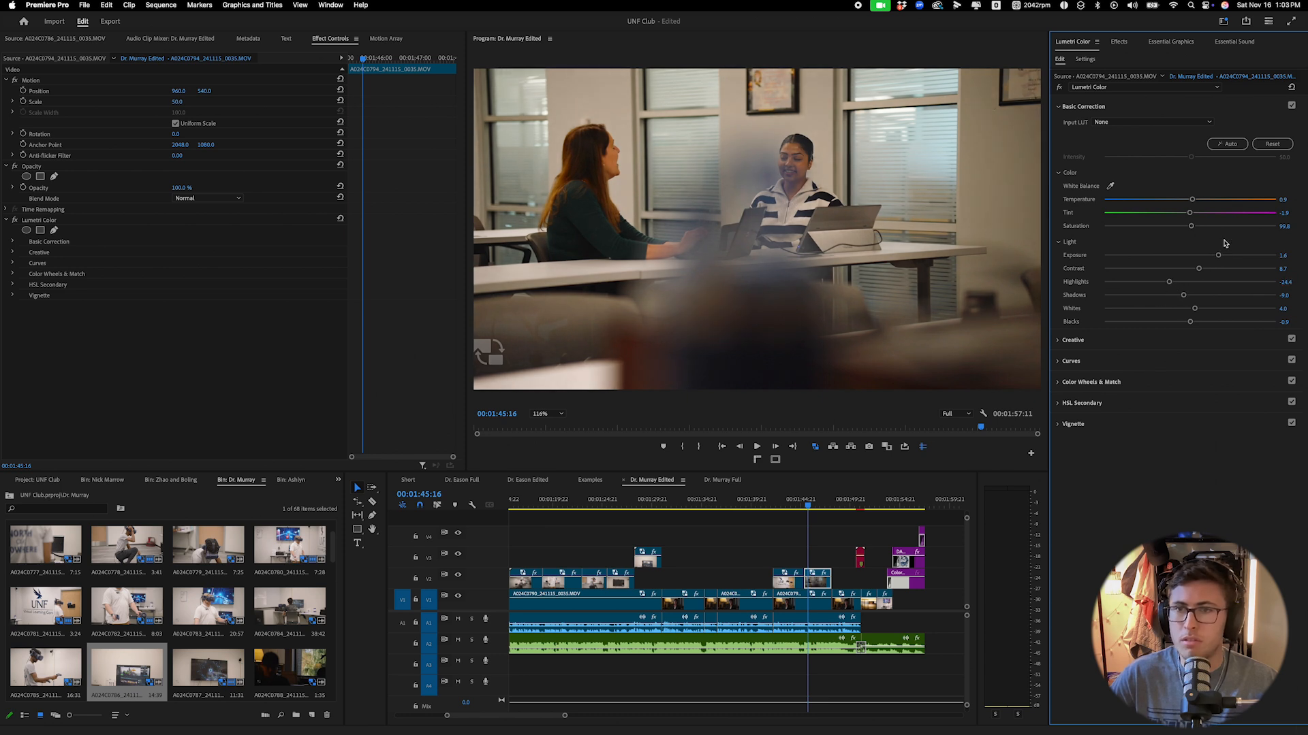
Cool the clip of two women at a table to a Temperature of about -4.8 and play on to the VR player.
key(space)
double_click(1191, 200)
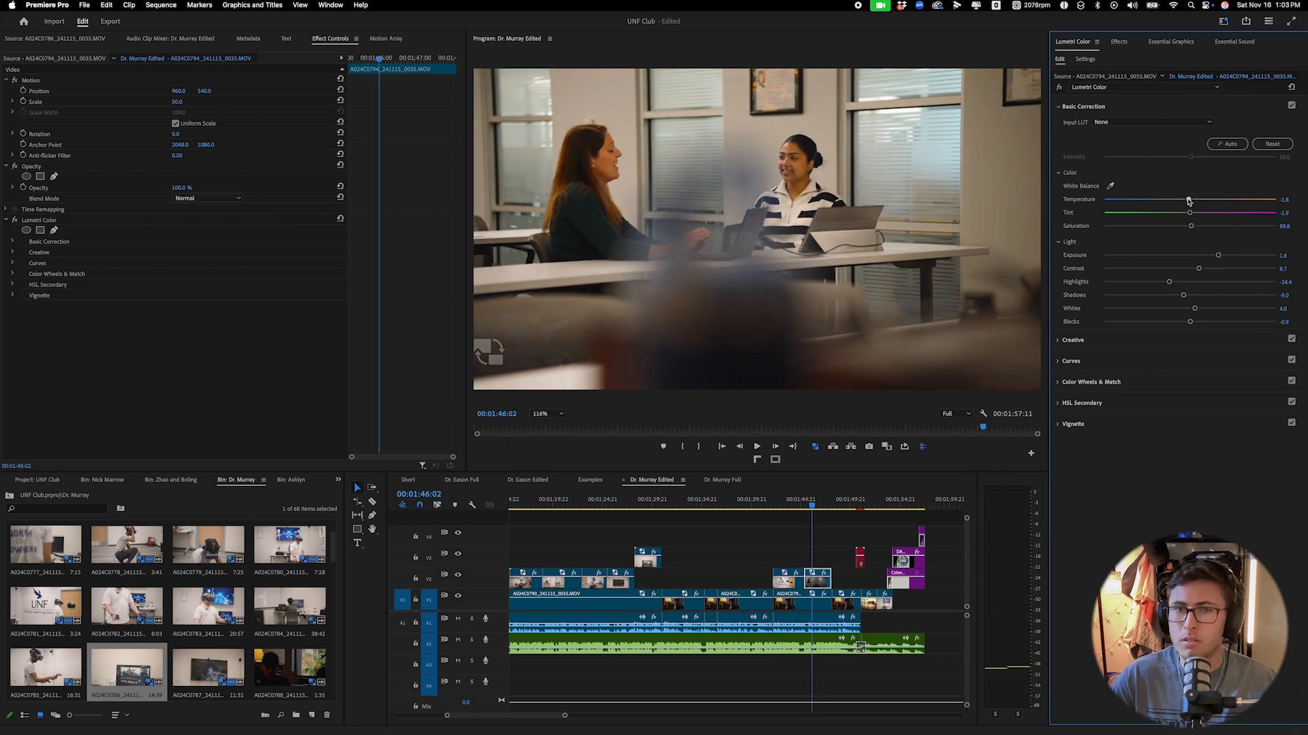
key(space)
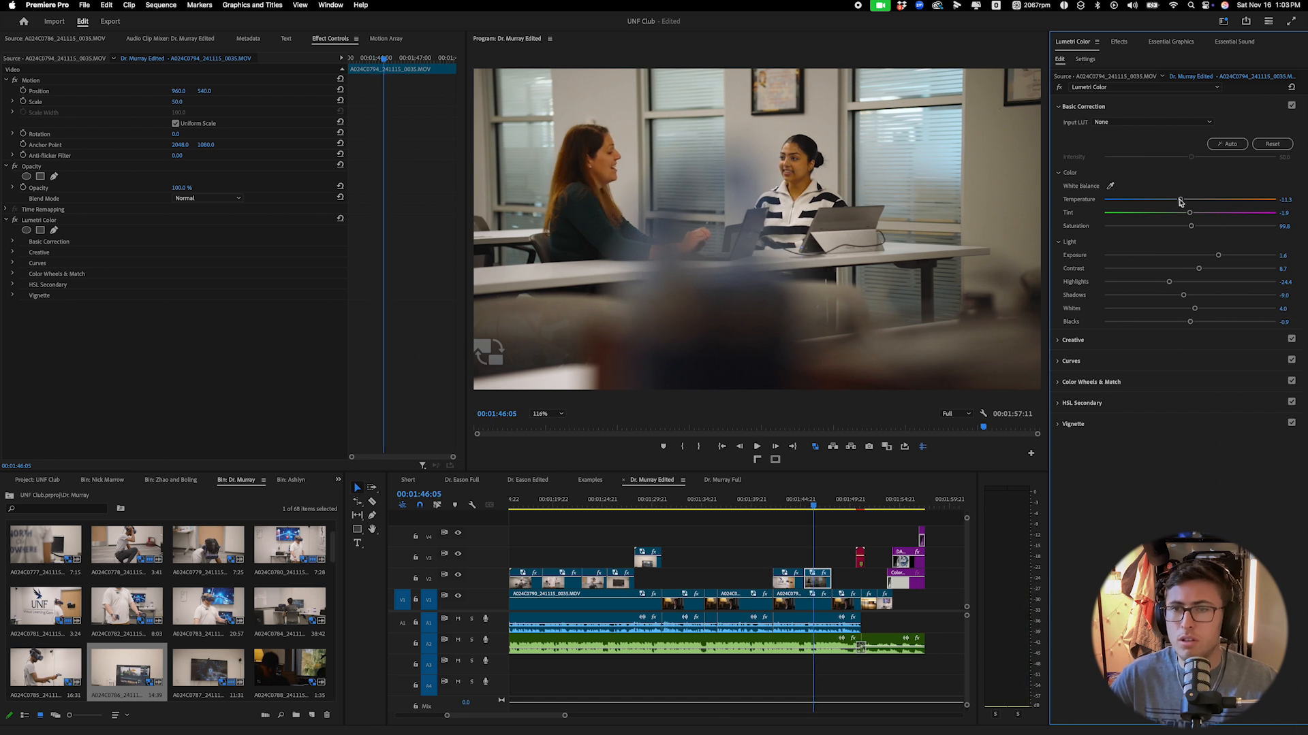
key(space)
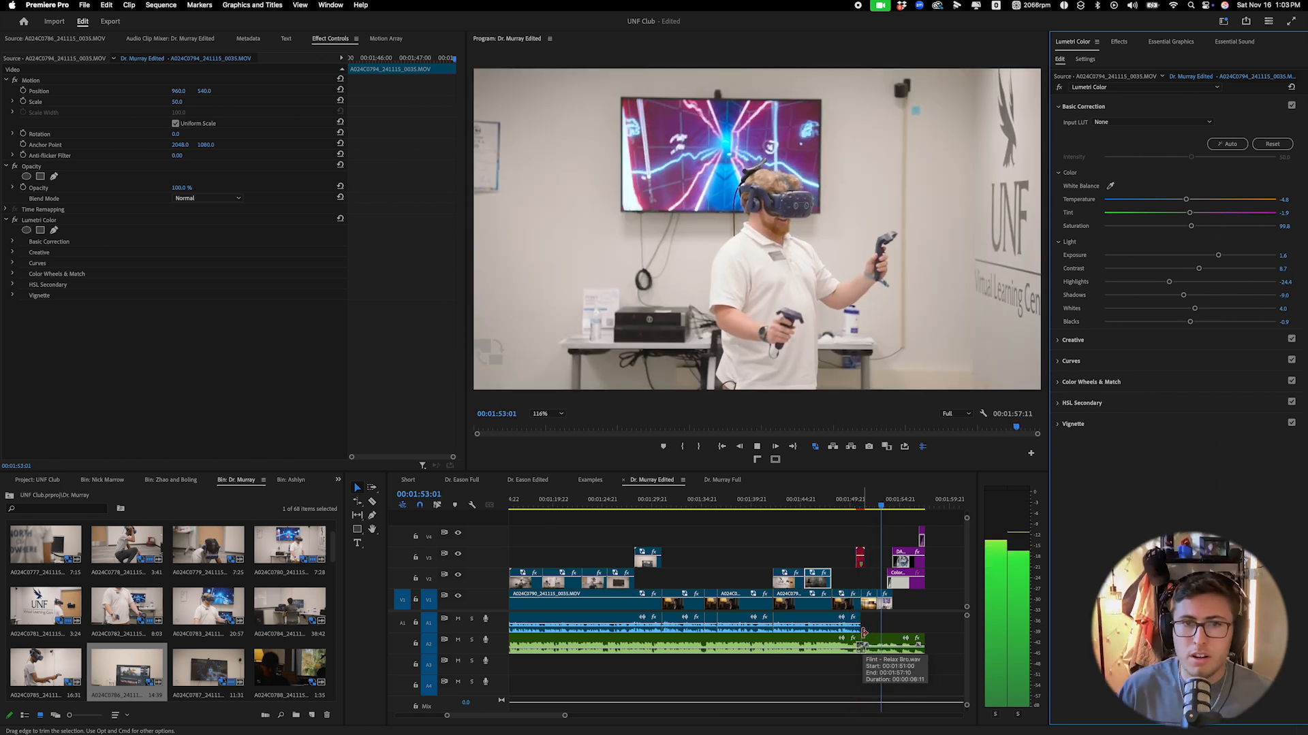
Lower the Highlights of the VR player clip at 00:01:53:00 on V1 to about -42.
key(space)
click(880, 504)
drag(1181, 284, 1172, 285)
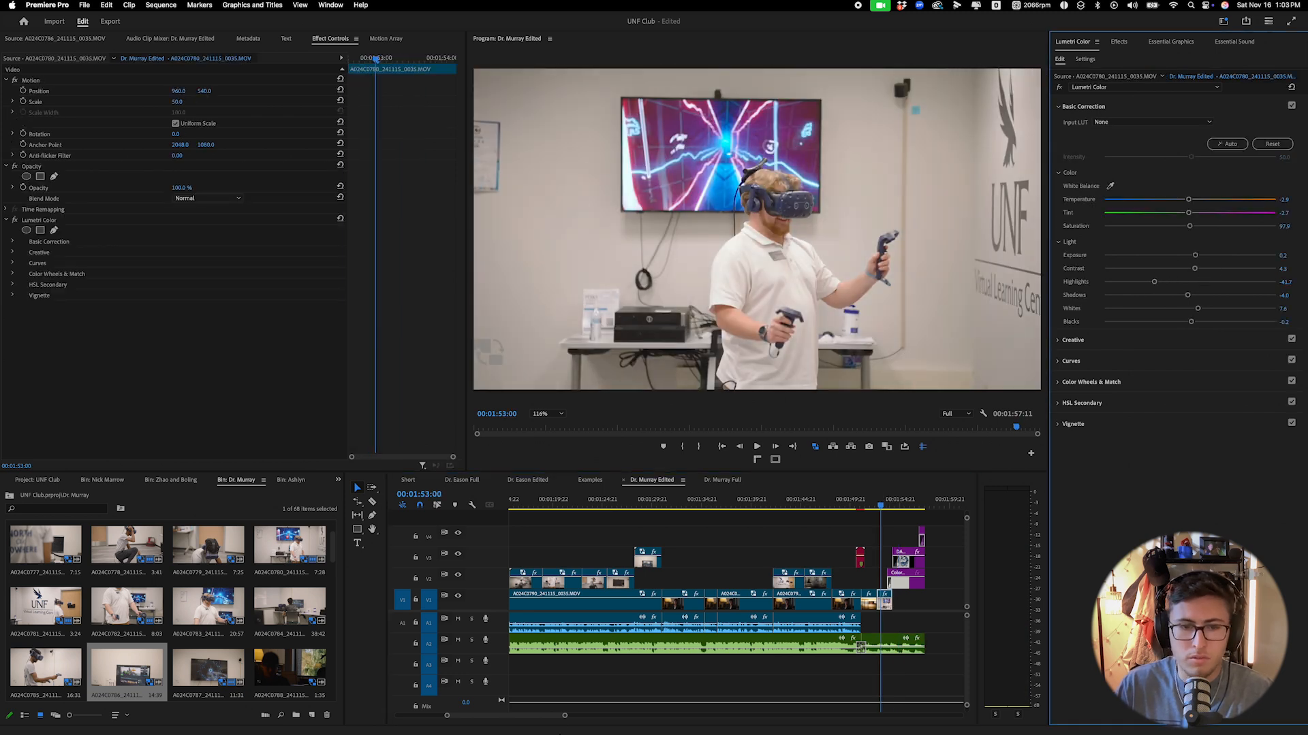
Review the entire sequence from its start with the program preview scaled to Fit.
drag(564, 716, 798, 715)
drag(637, 504, 509, 504)
key(space)
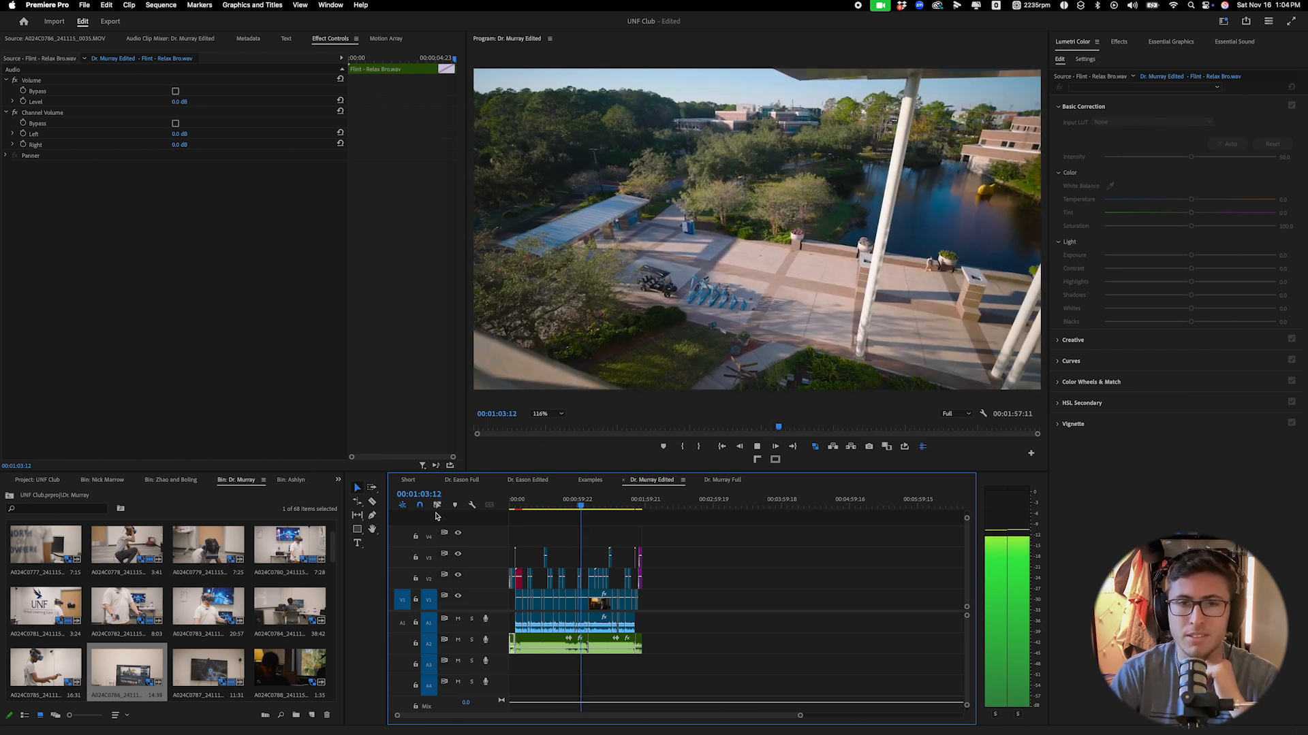
click(548, 413)
click(540, 418)
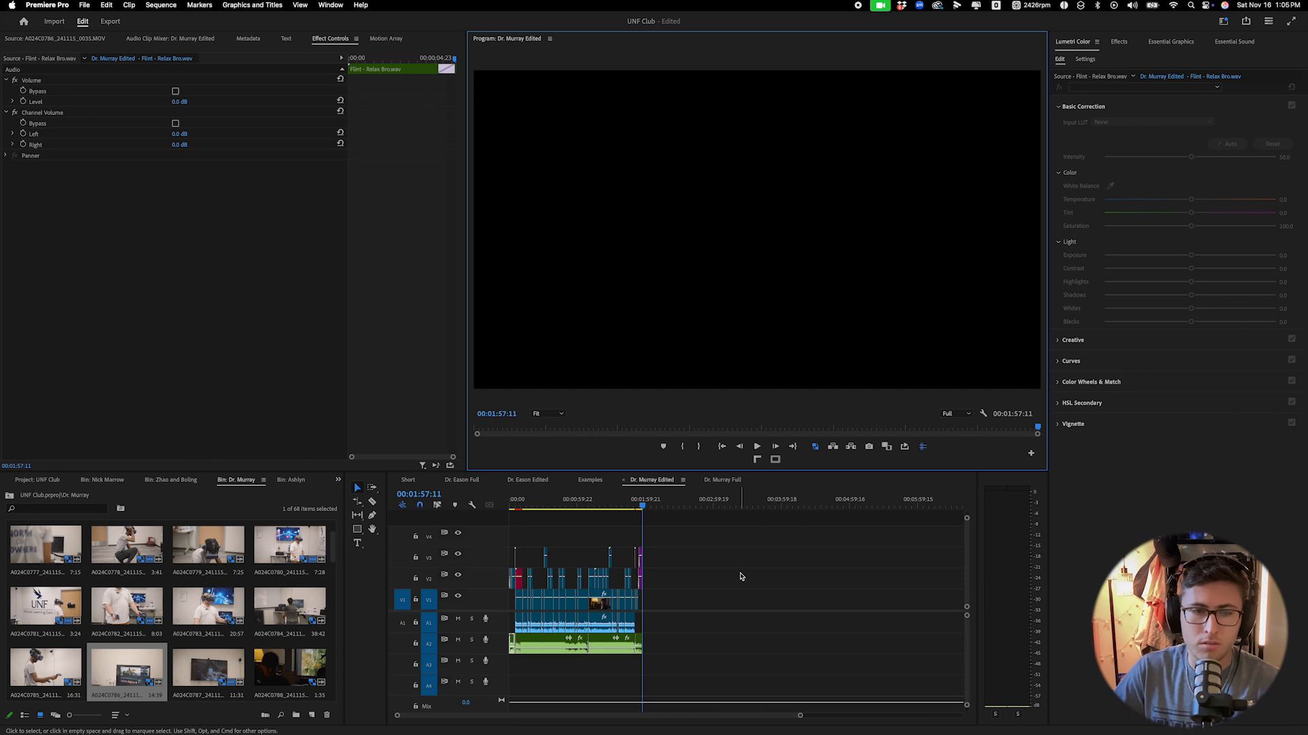
Export the edited sequence as an H.264 media file with the frame size set to UHD (3840 x 2160).
click(538, 504)
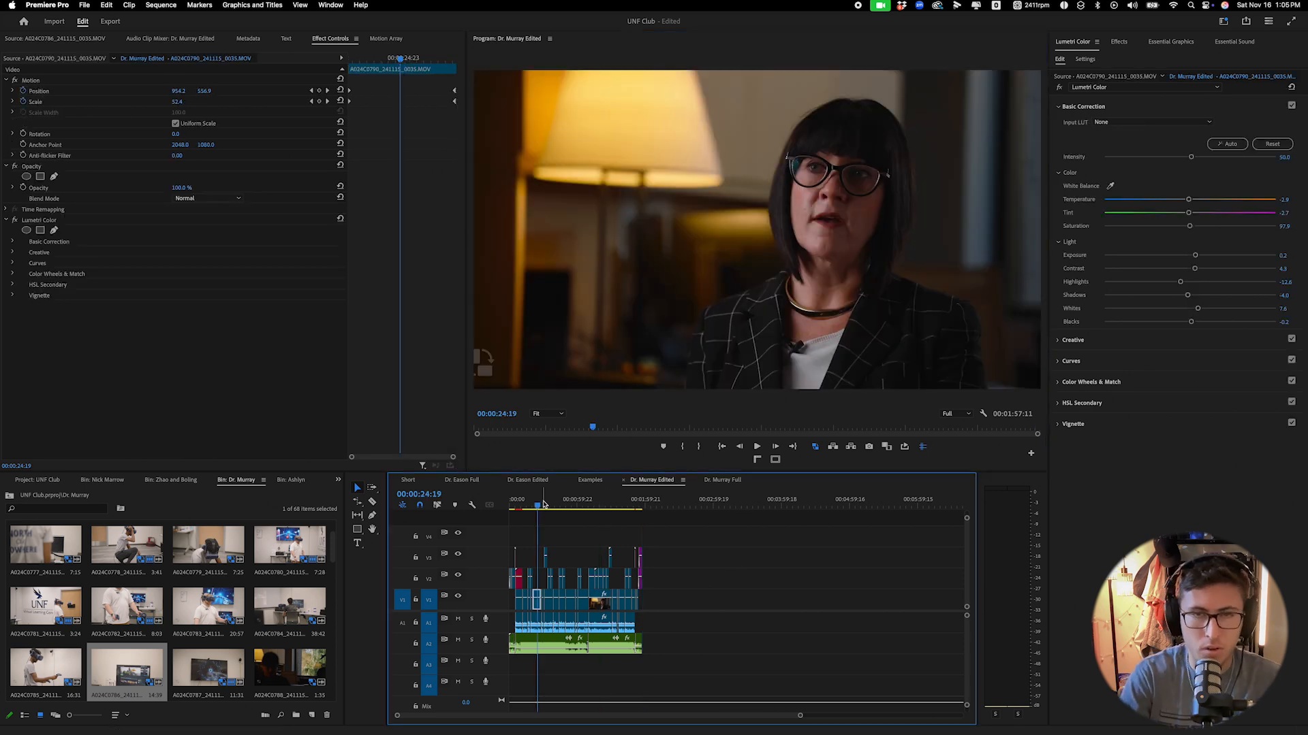
key(super+m)
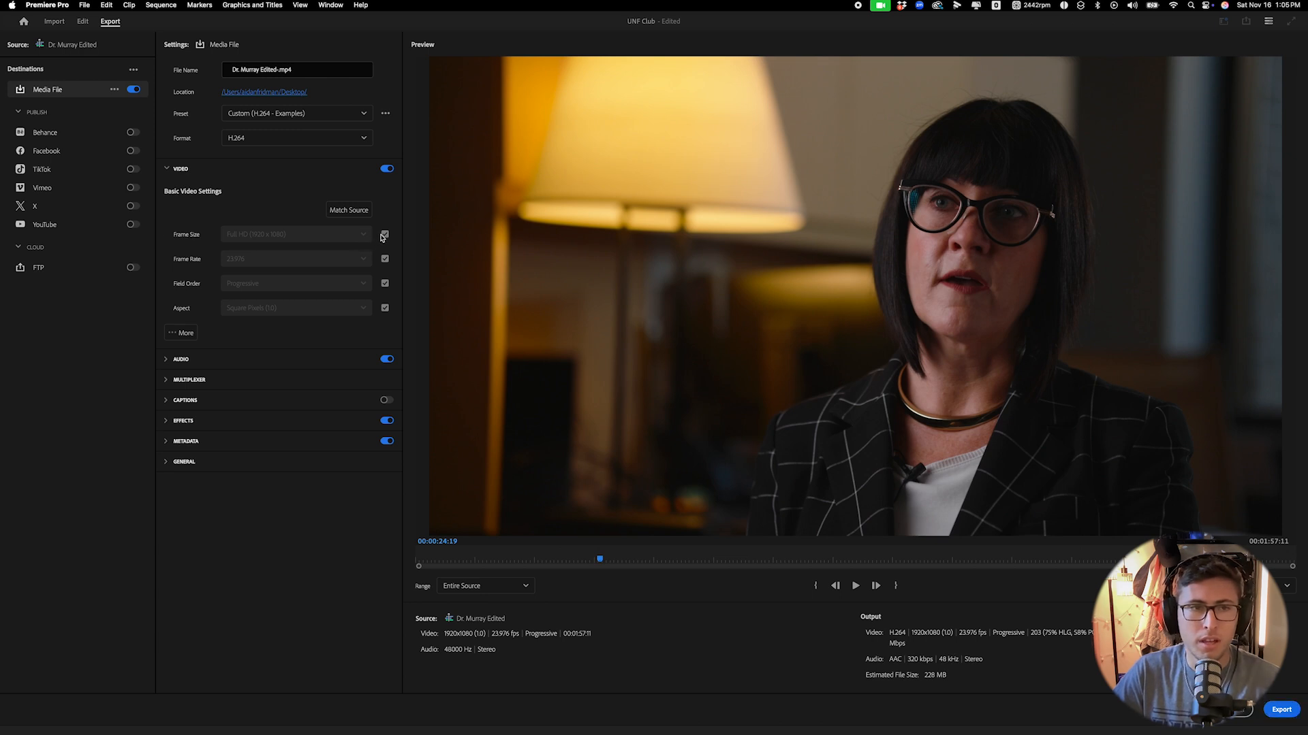
click(385, 235)
click(293, 234)
click(293, 272)
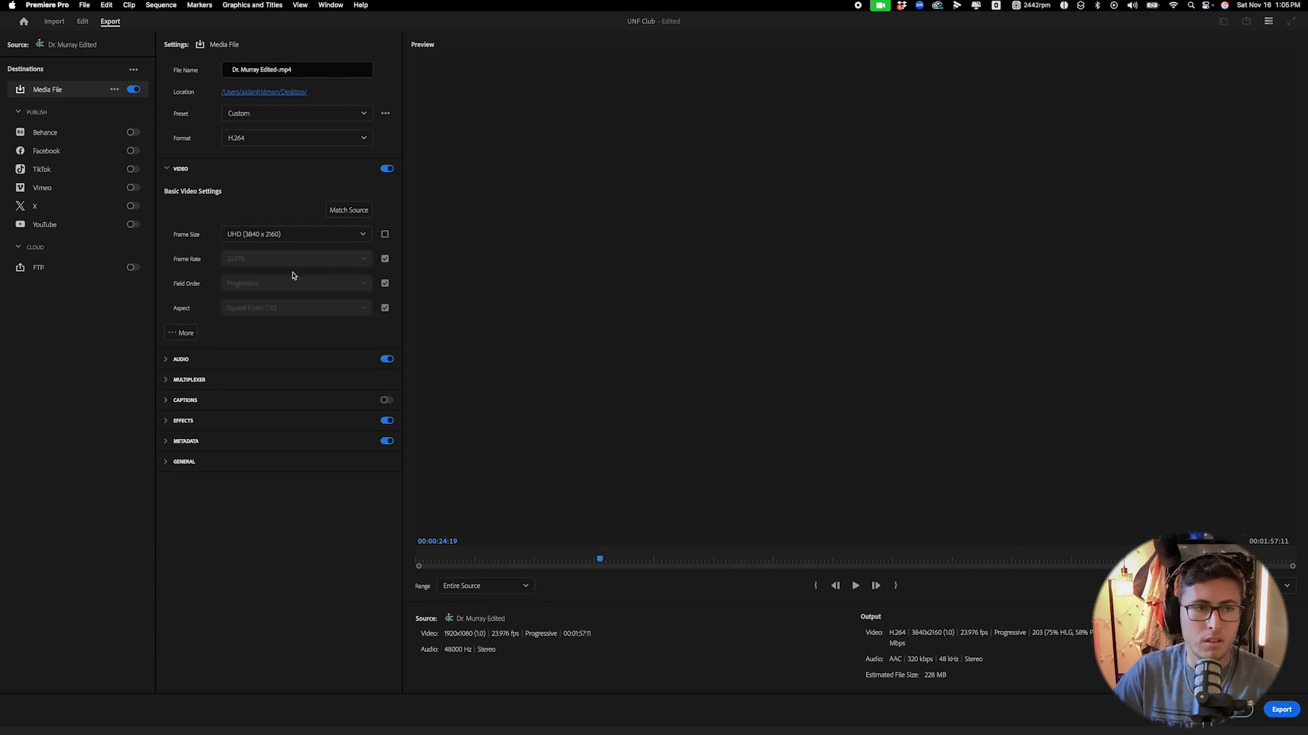
click(1281, 710)
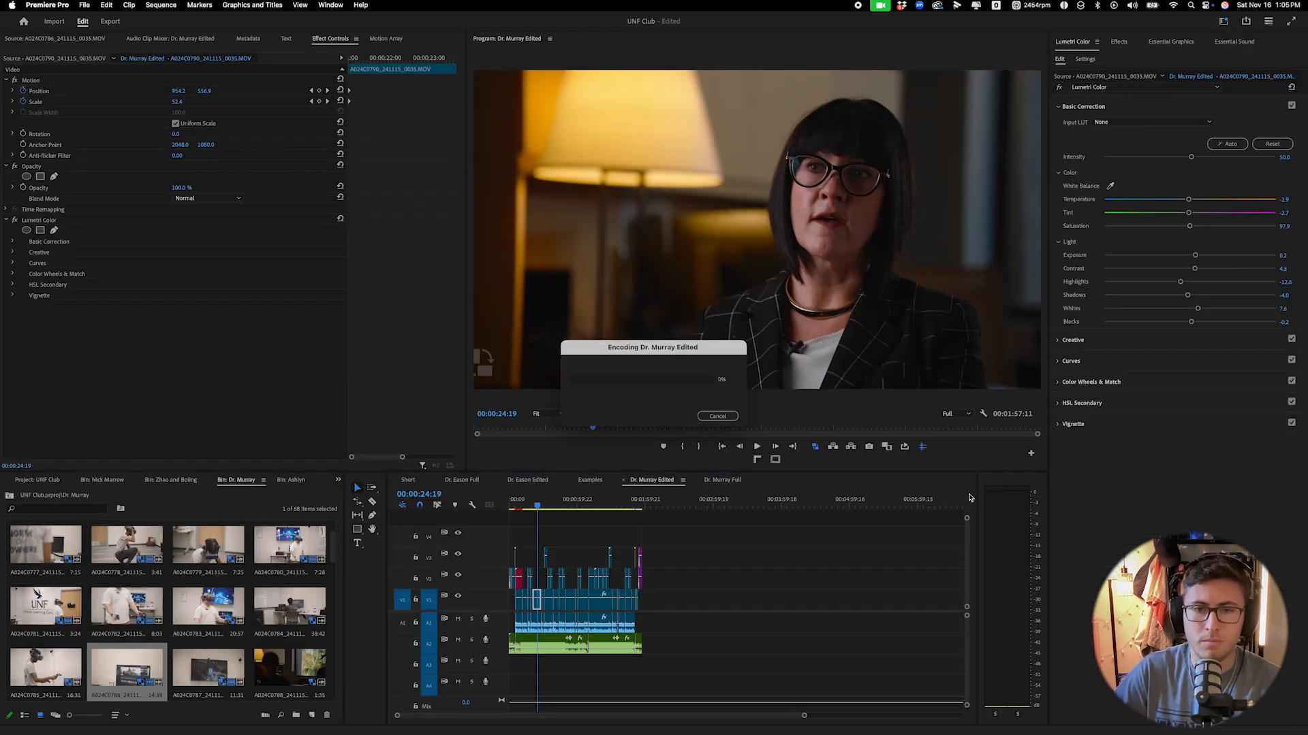